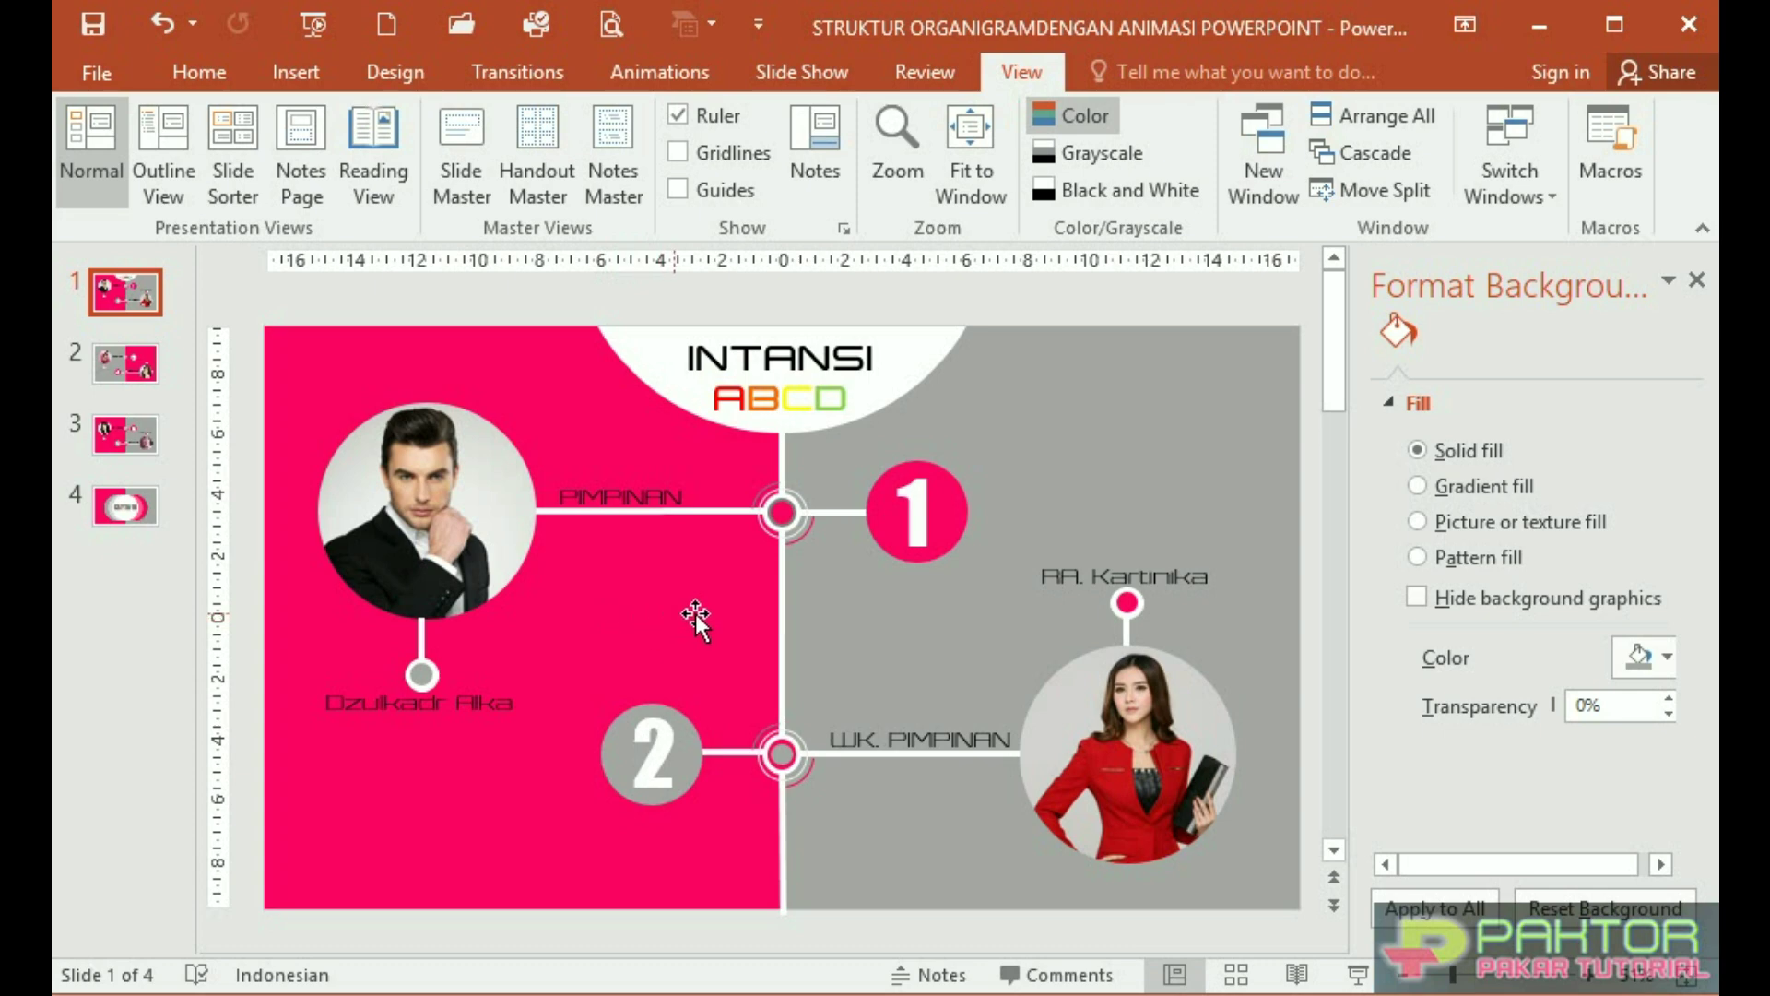
Preview the finished organigram as a slide show
key(F5)
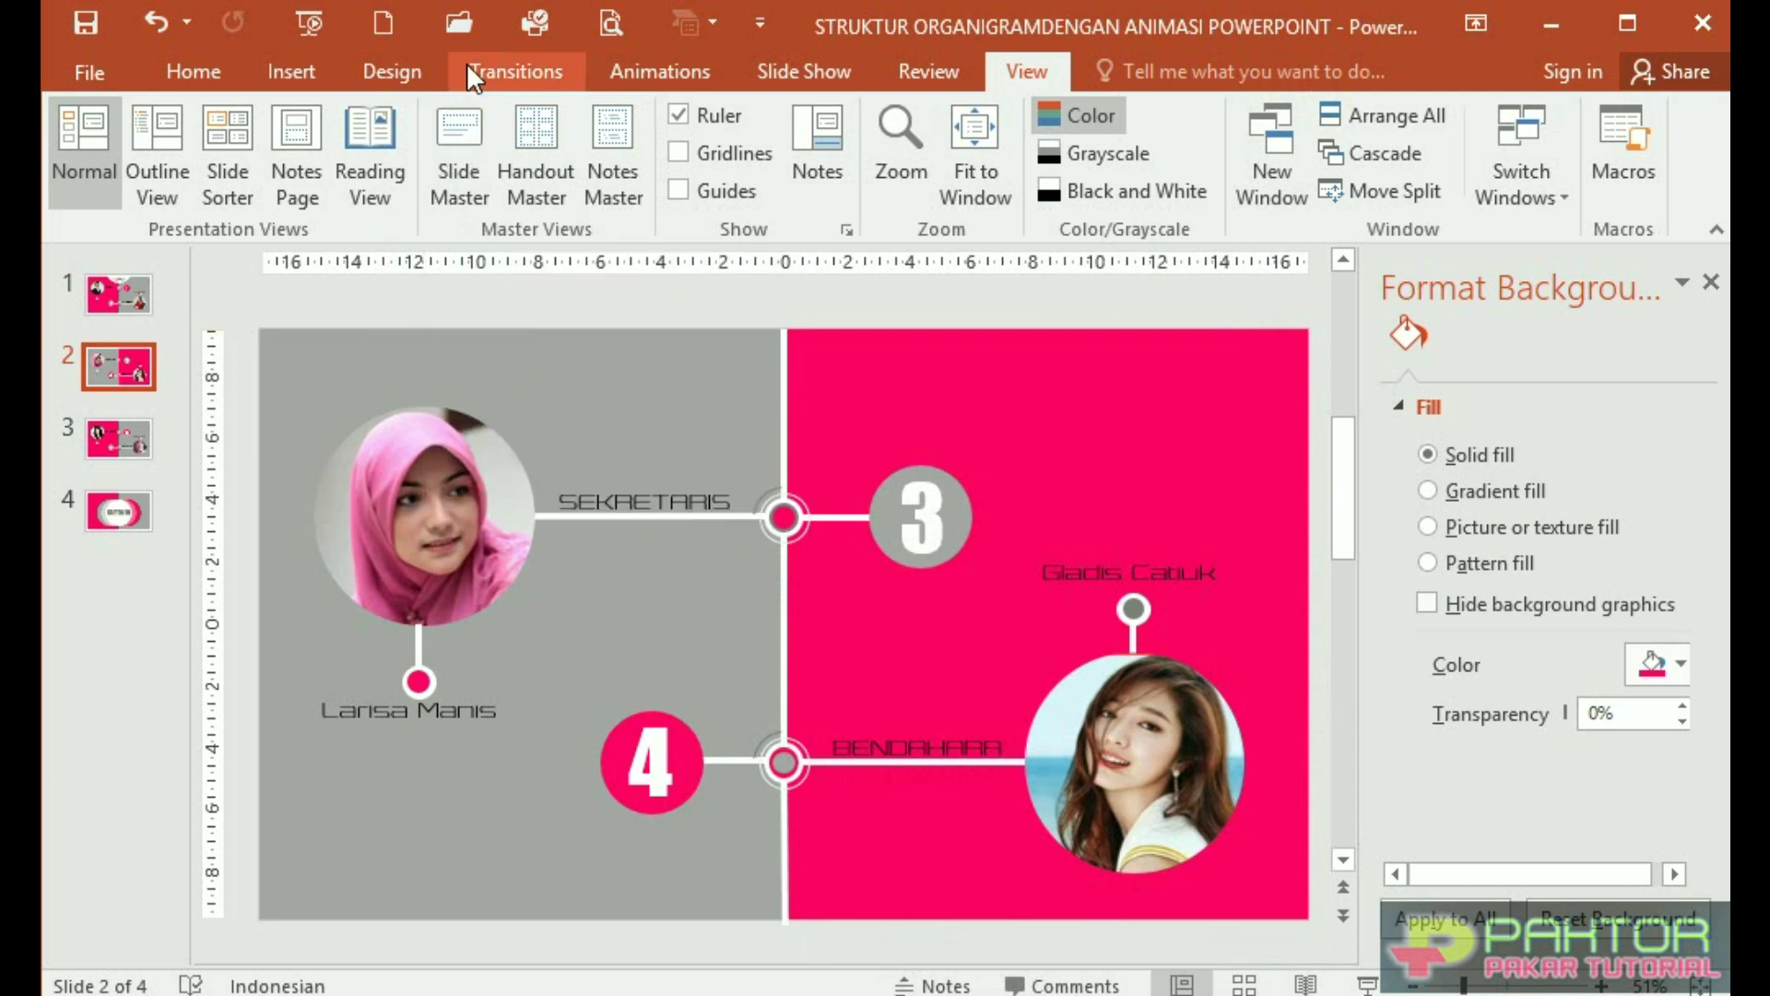
Start a new blank presentation after exiting the preview
click(380, 25)
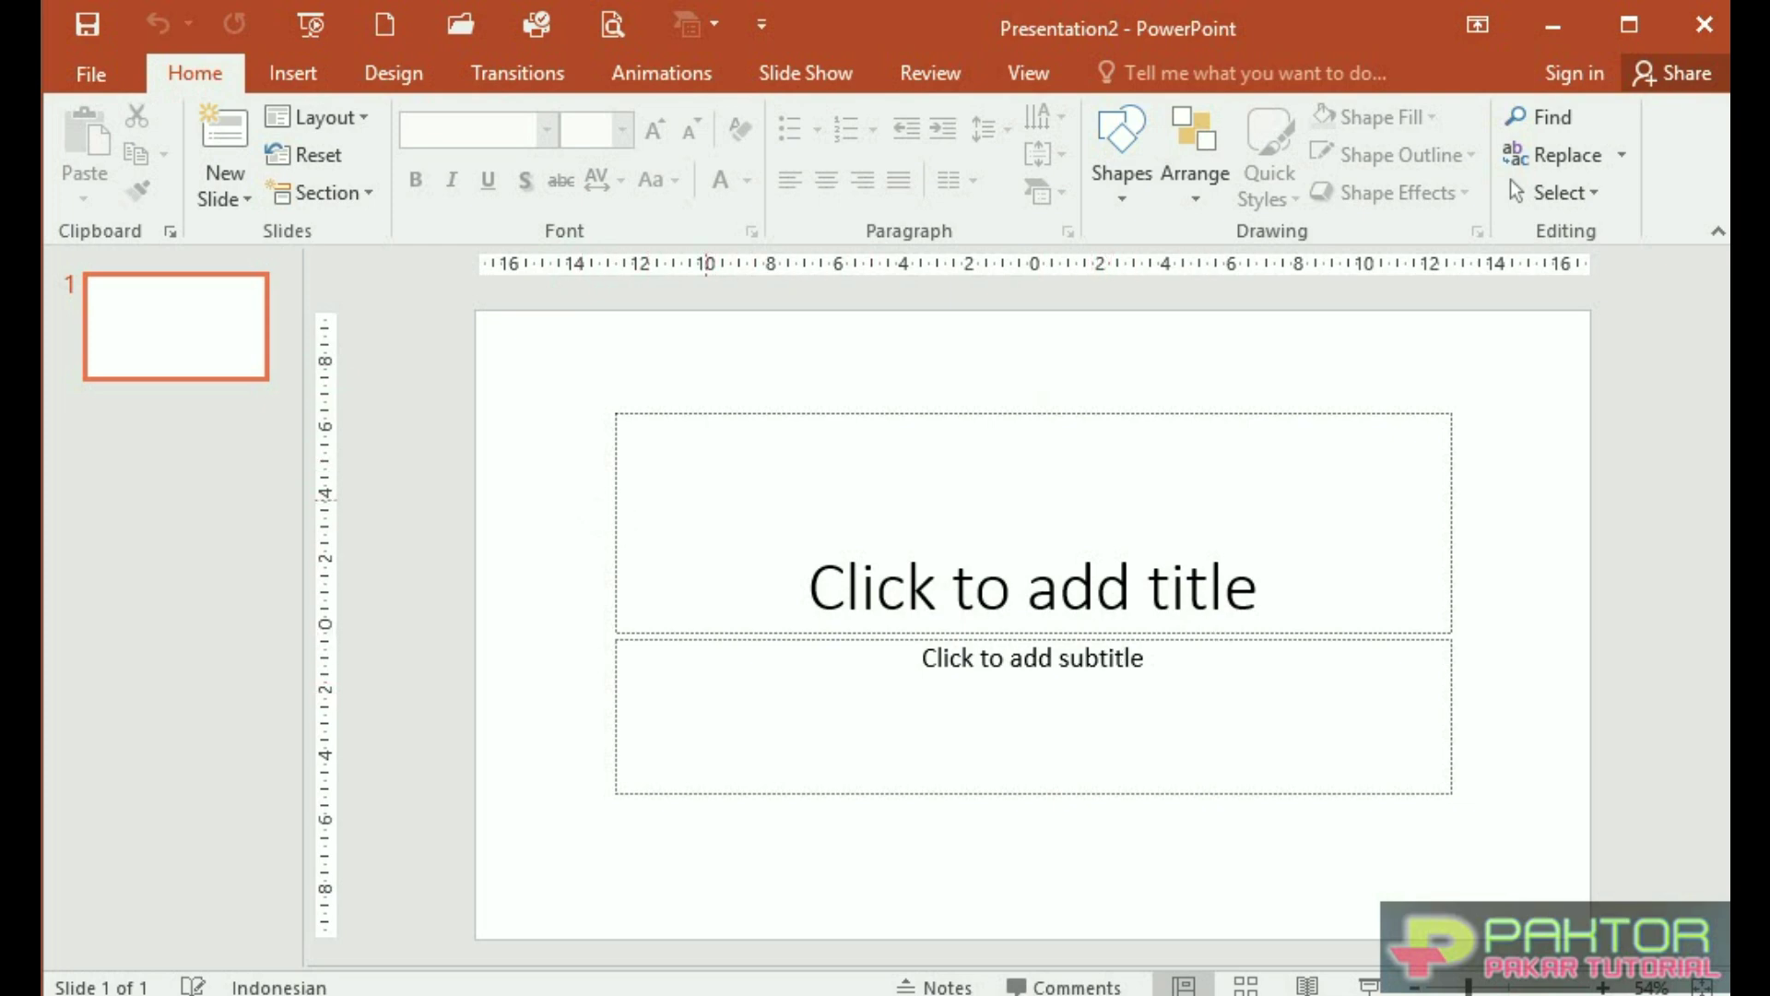
Switch the slide to the Blank layout and turn on the centre guides
click(366, 121)
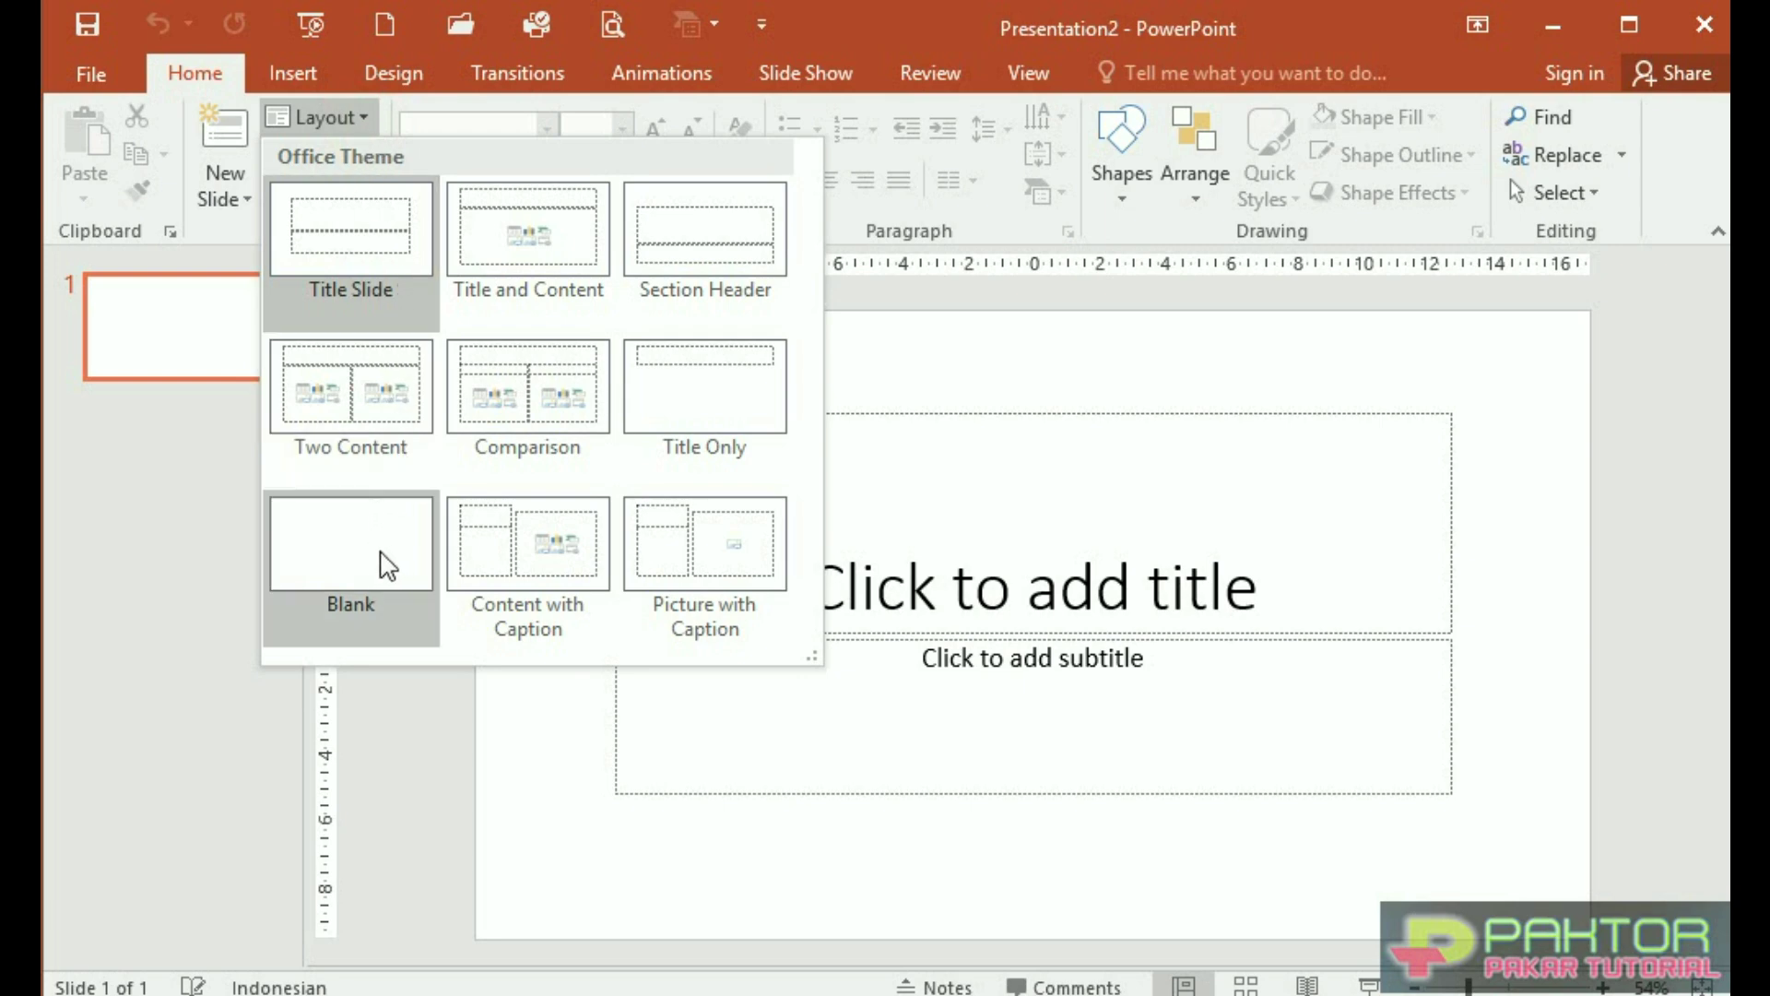
click(348, 561)
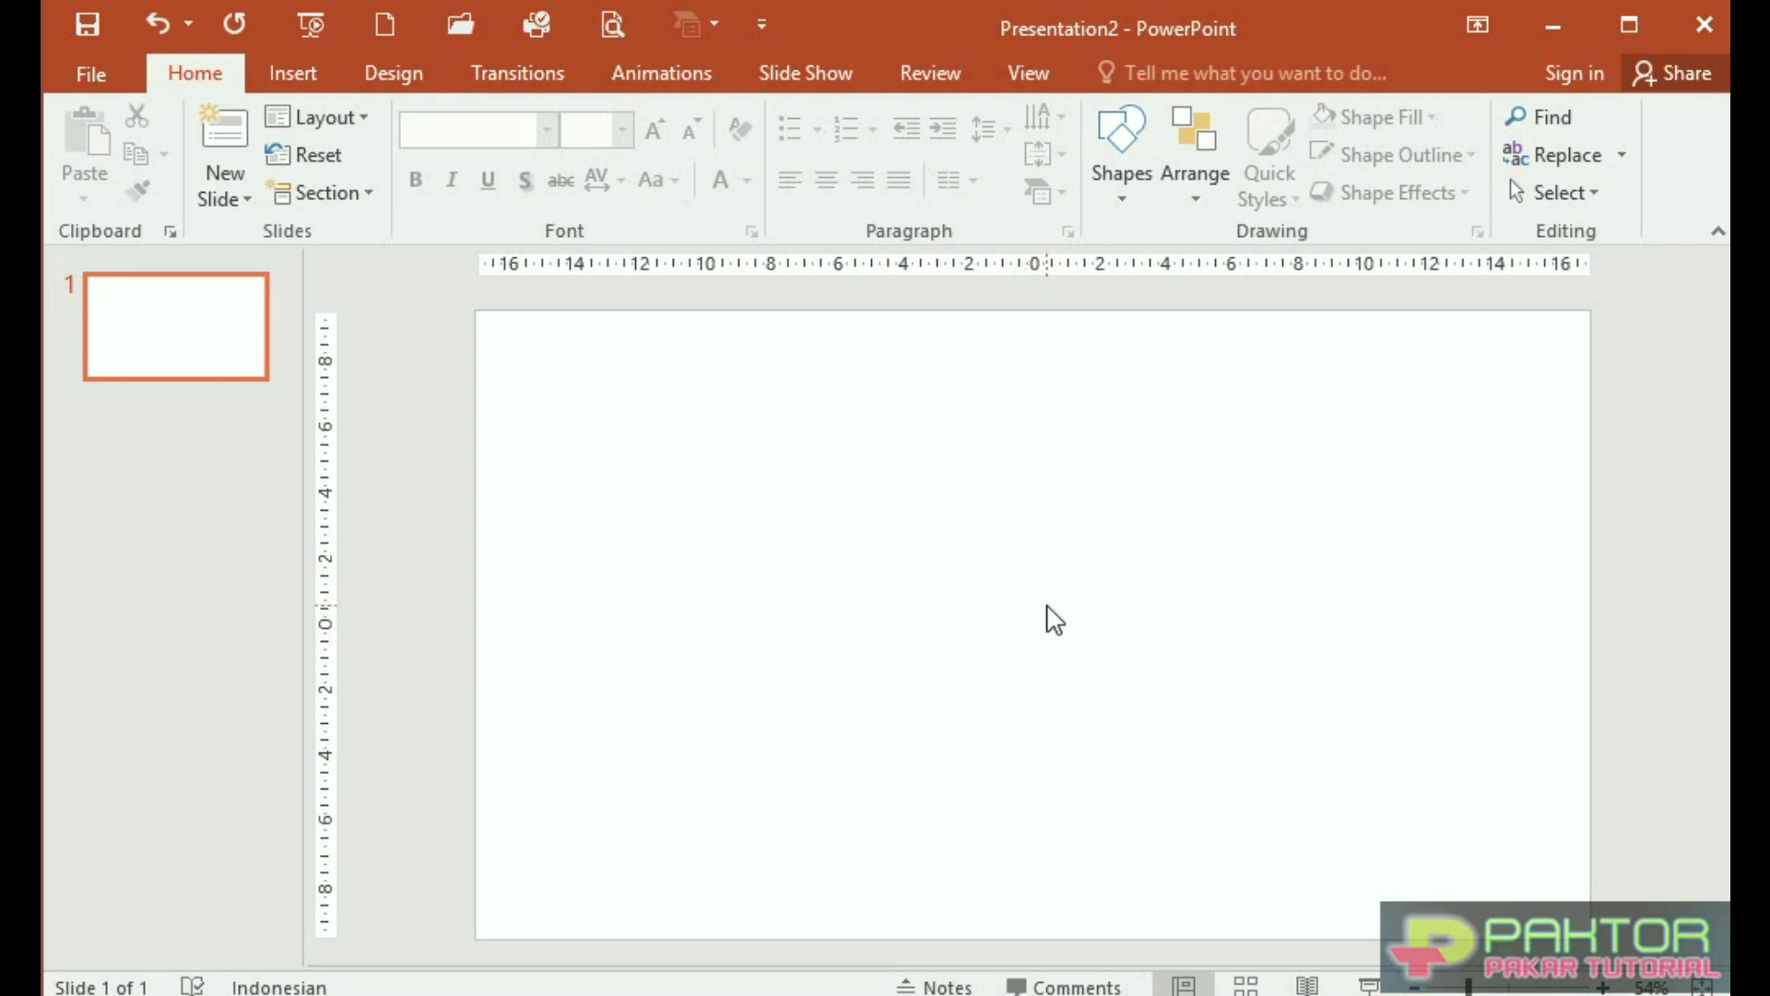
click(1030, 74)
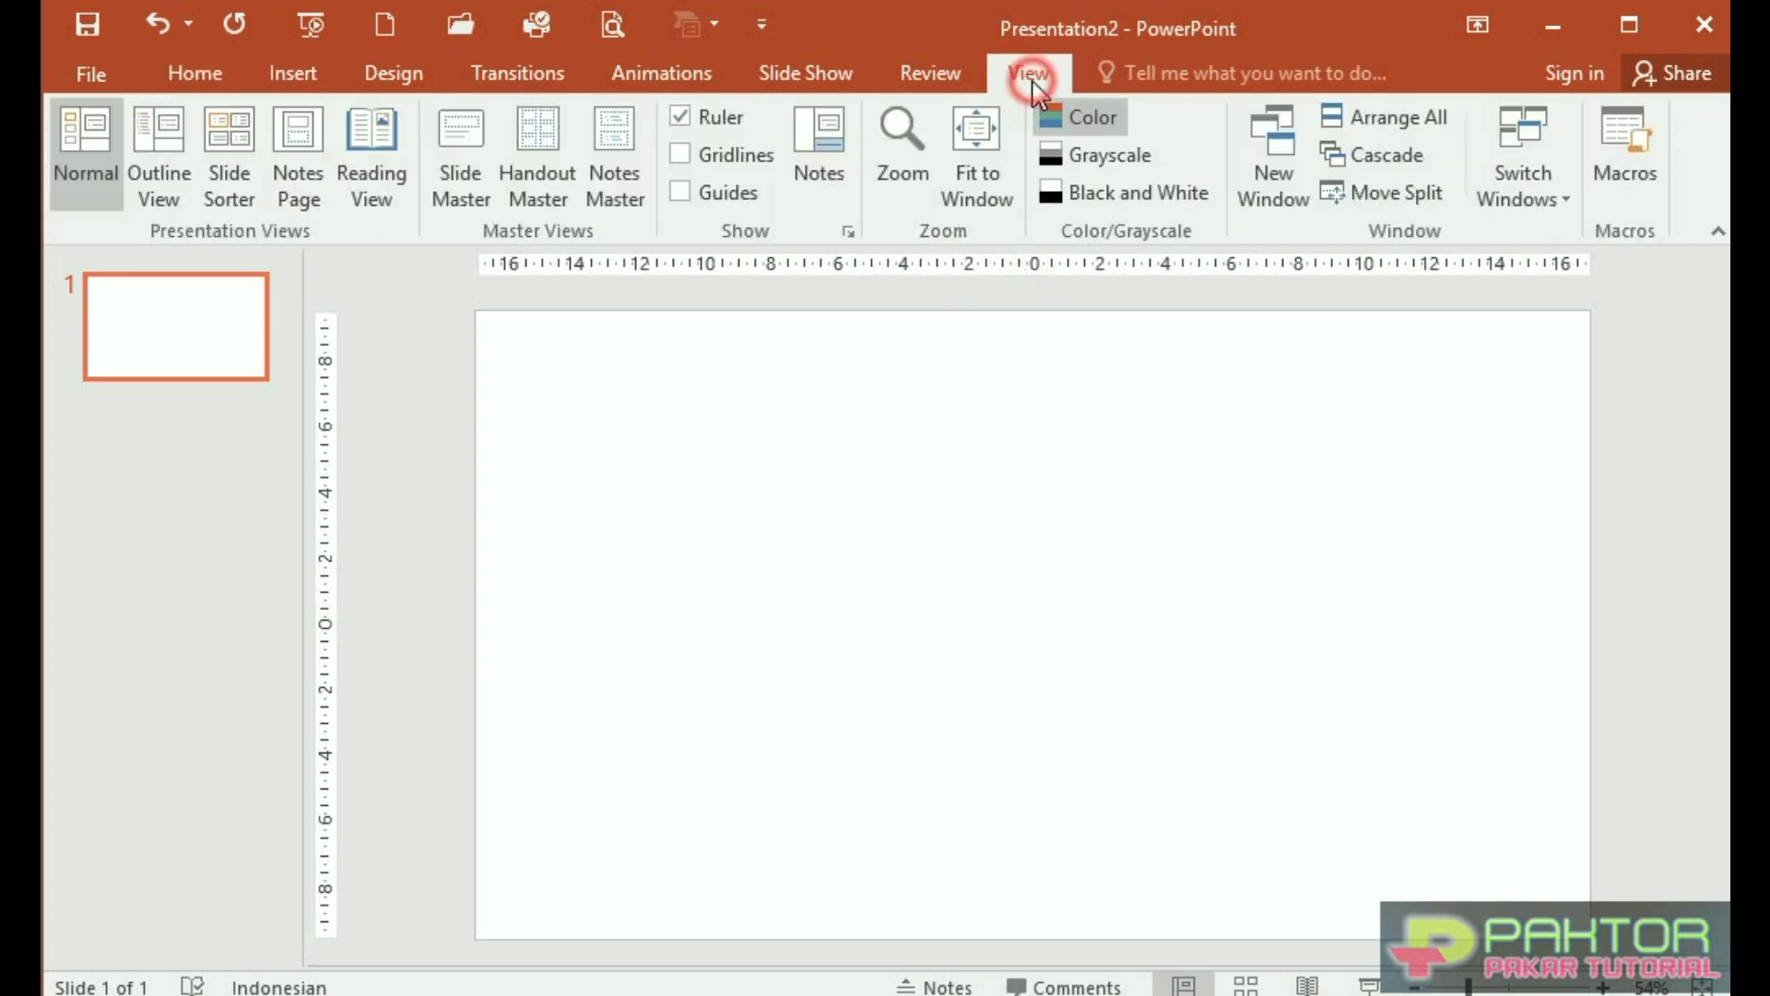
click(680, 192)
Give the slide background a solid grey fill through Format Background
right_click(839, 386)
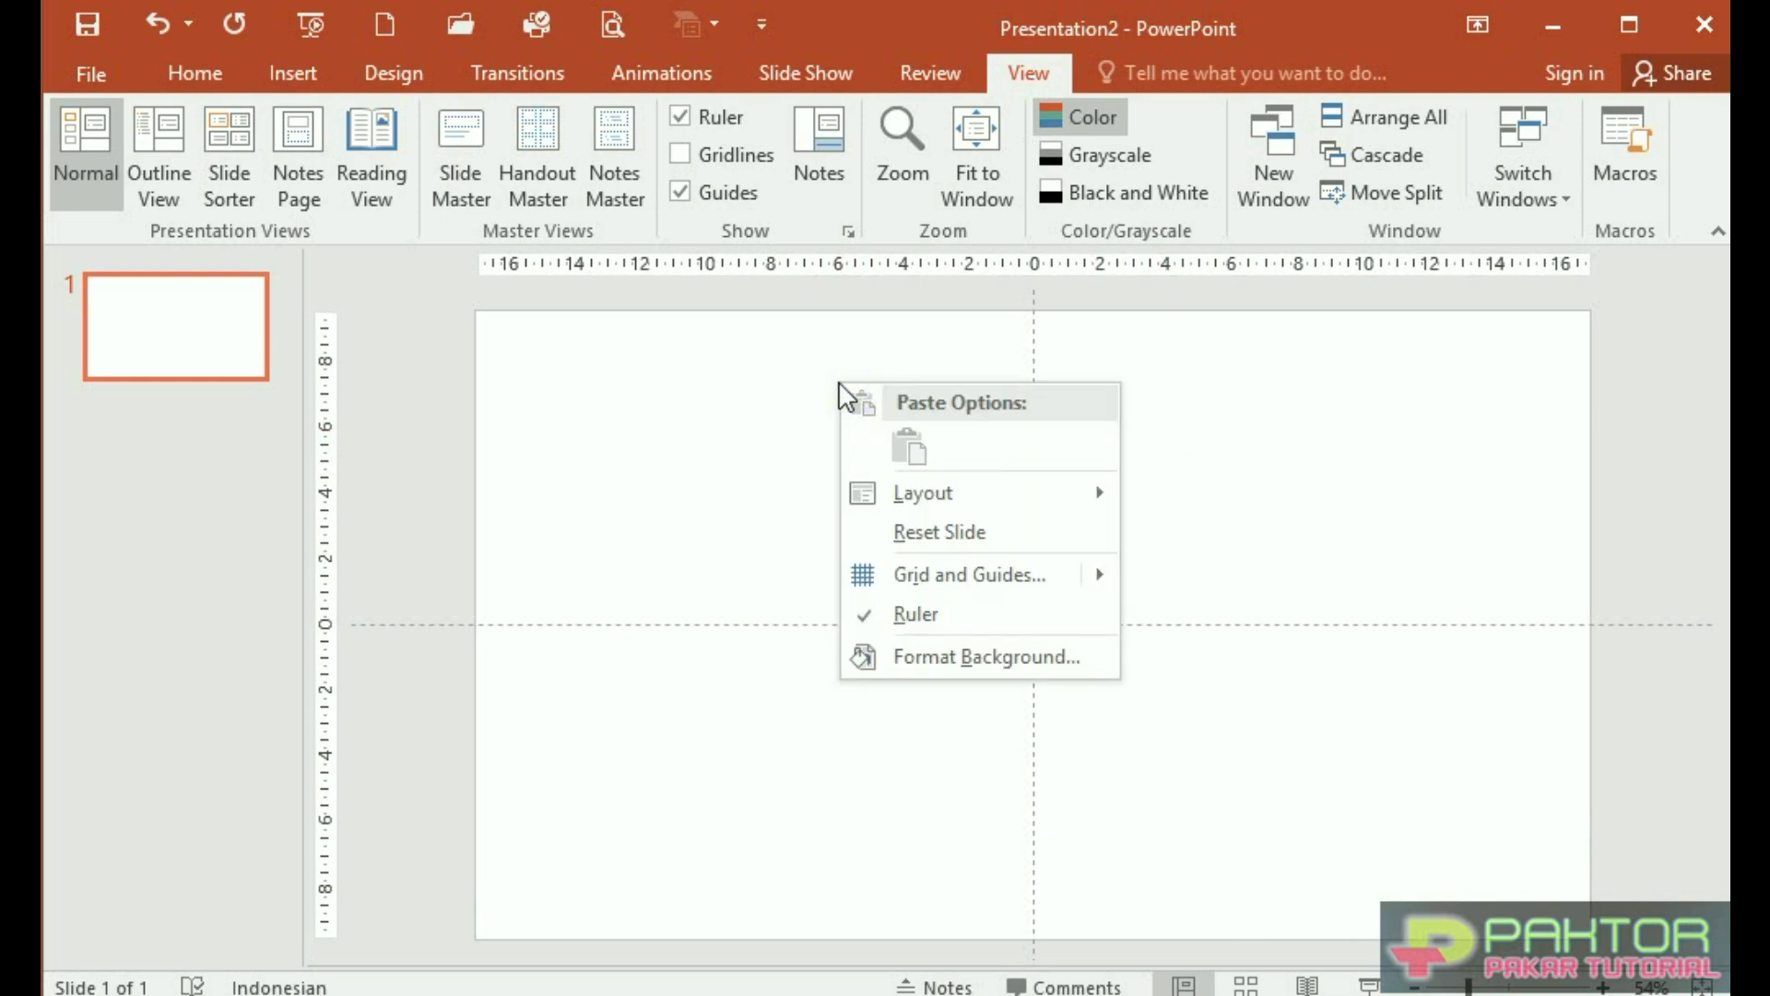
click(949, 656)
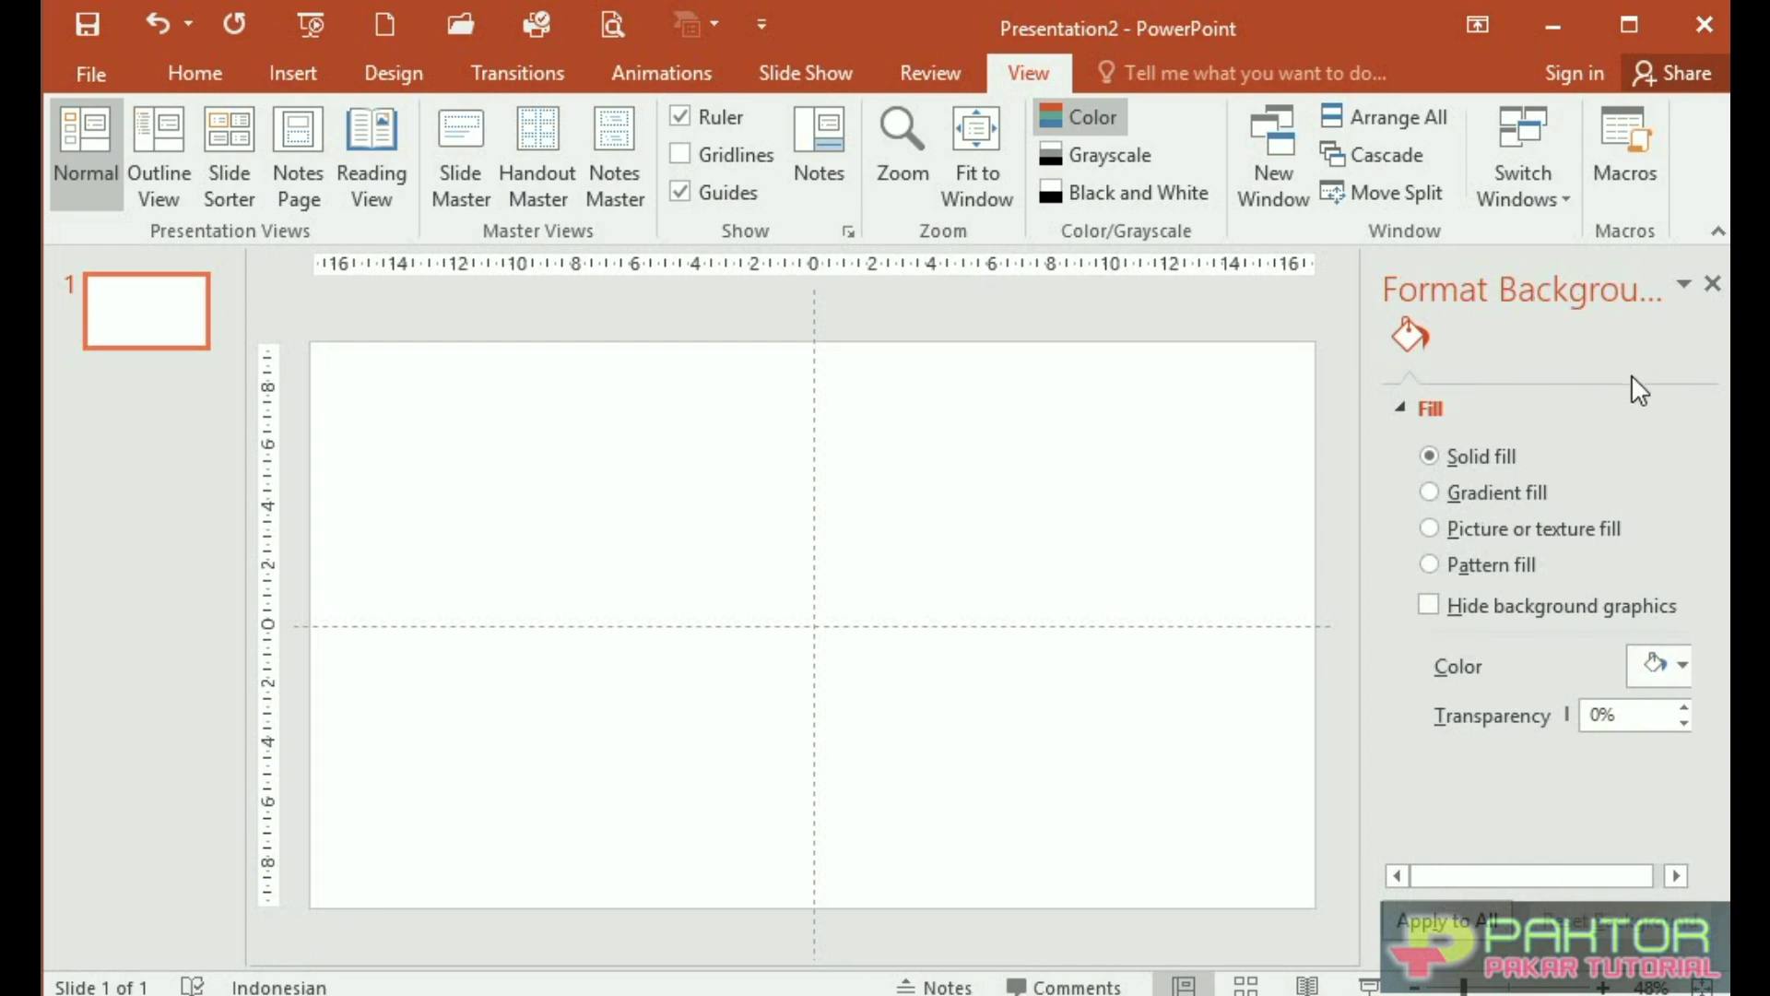
click(1681, 668)
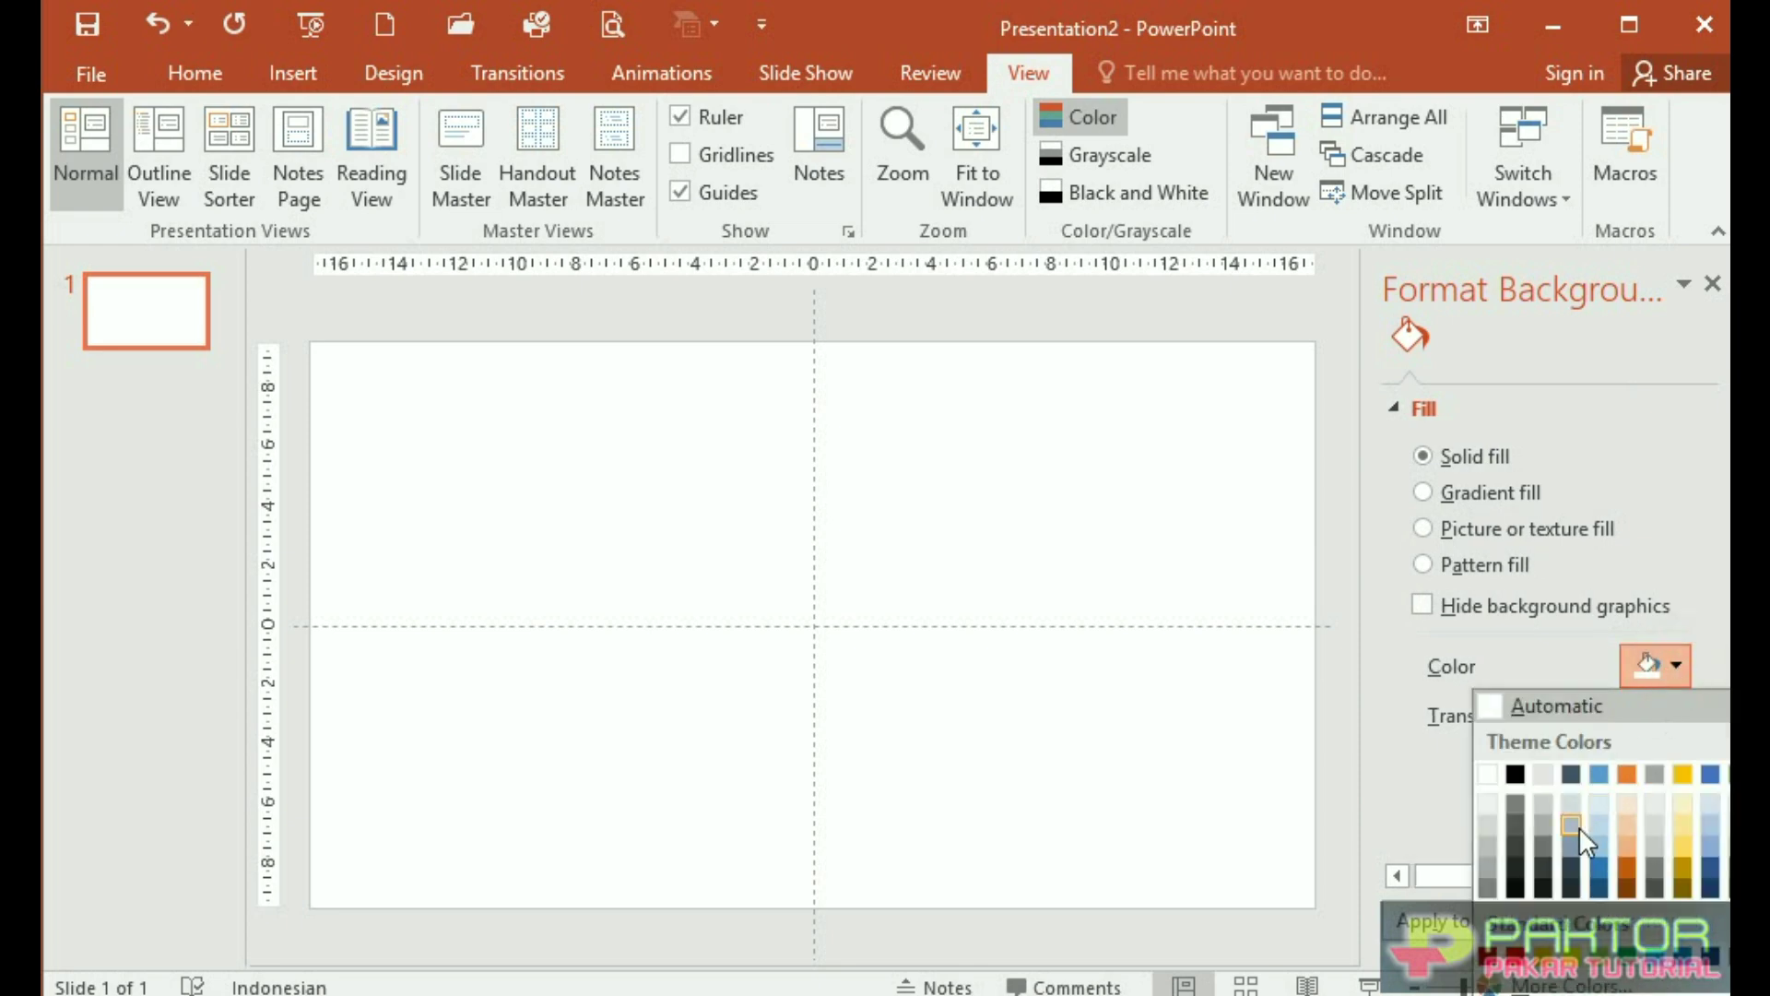
click(1490, 871)
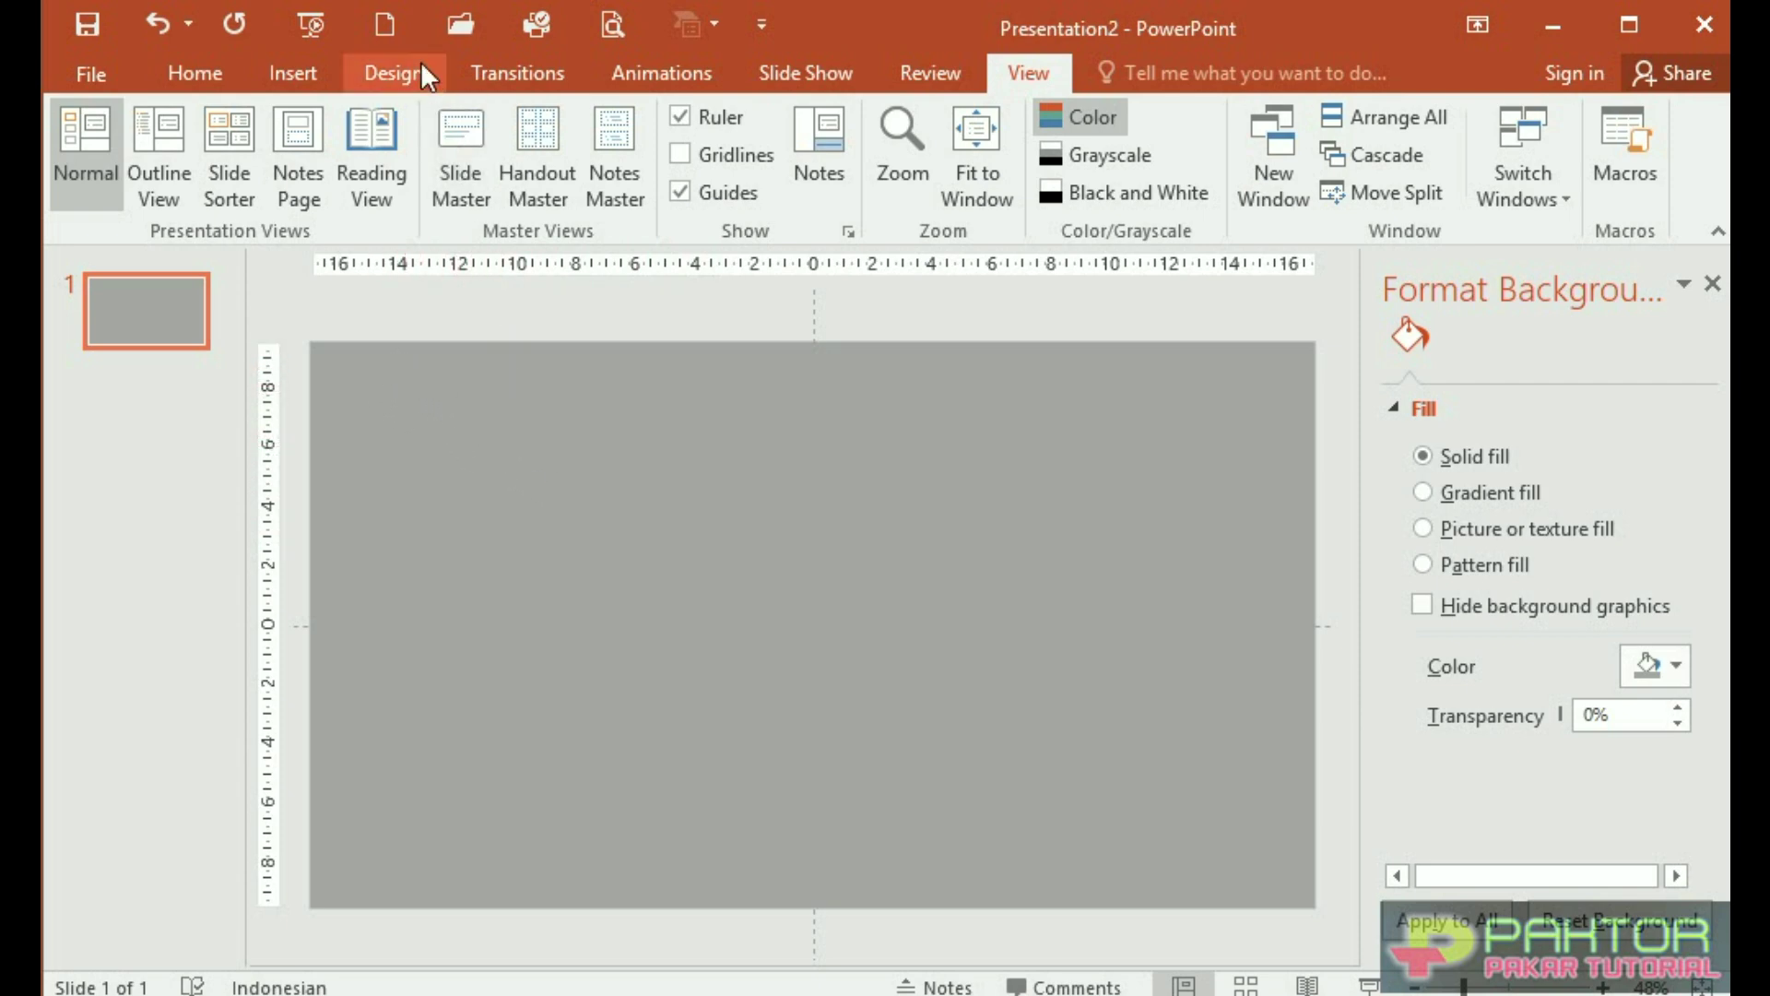
click(285, 70)
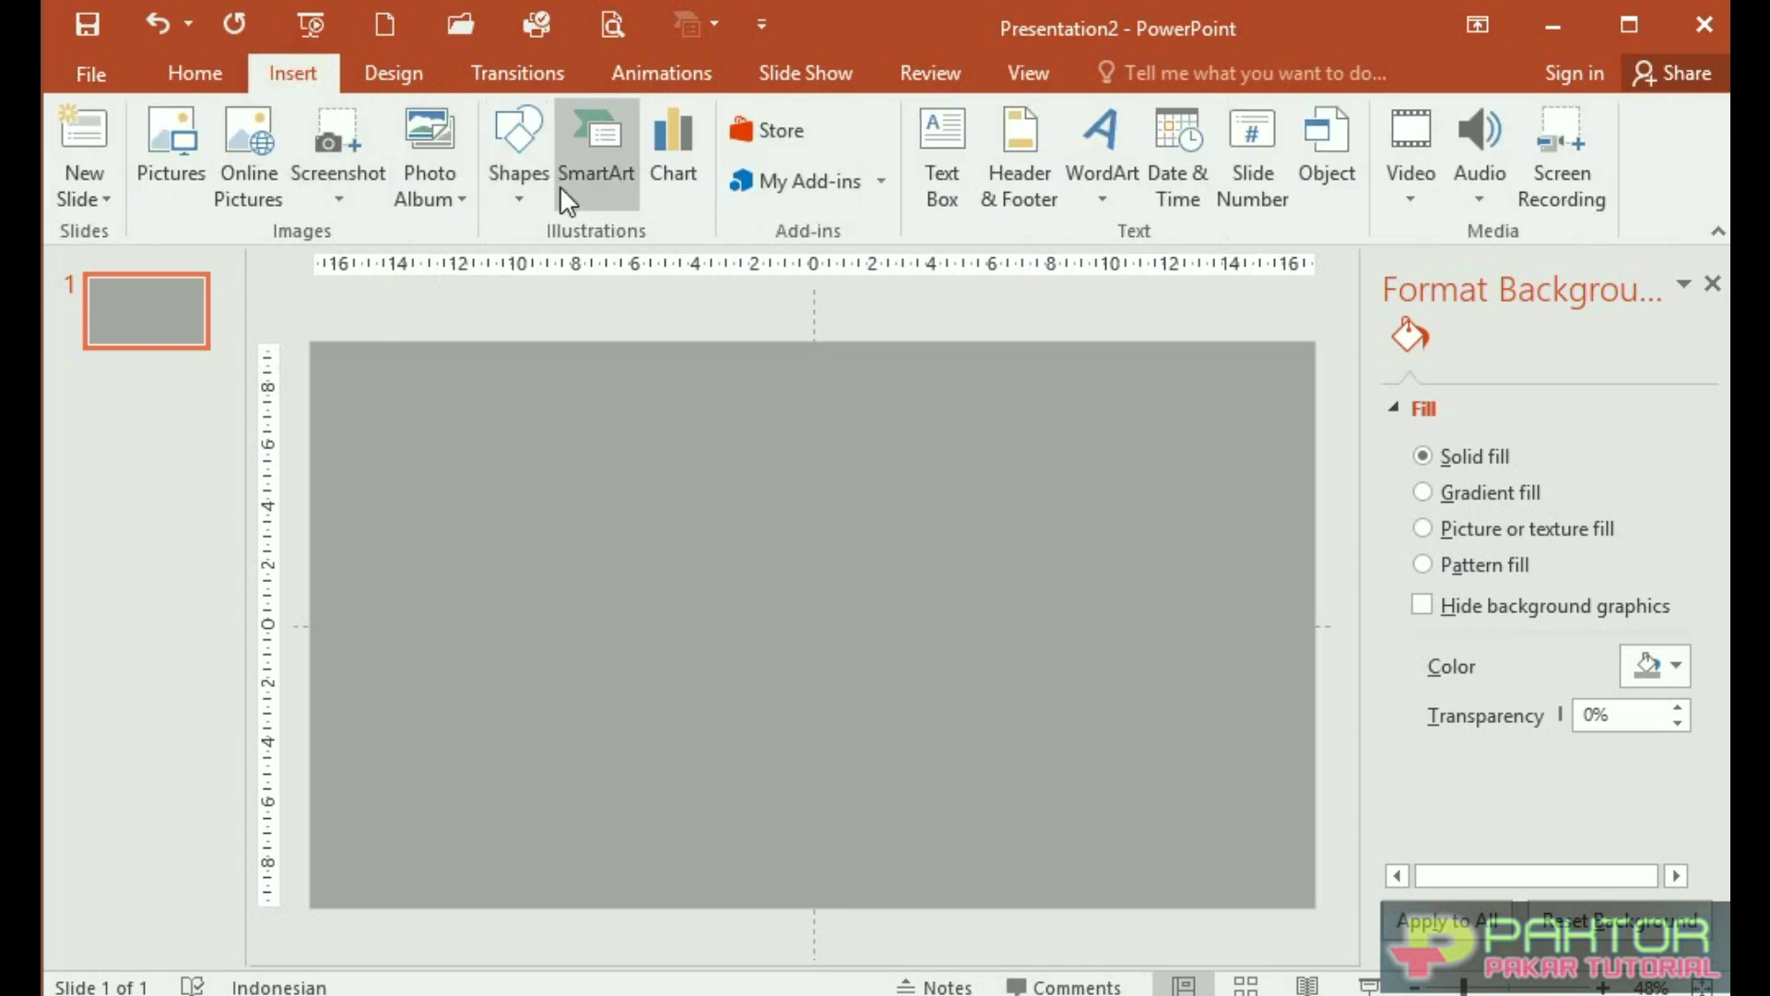
Draw a 16,93 × 19,05 cm rectangle covering the slide's left half
click(517, 196)
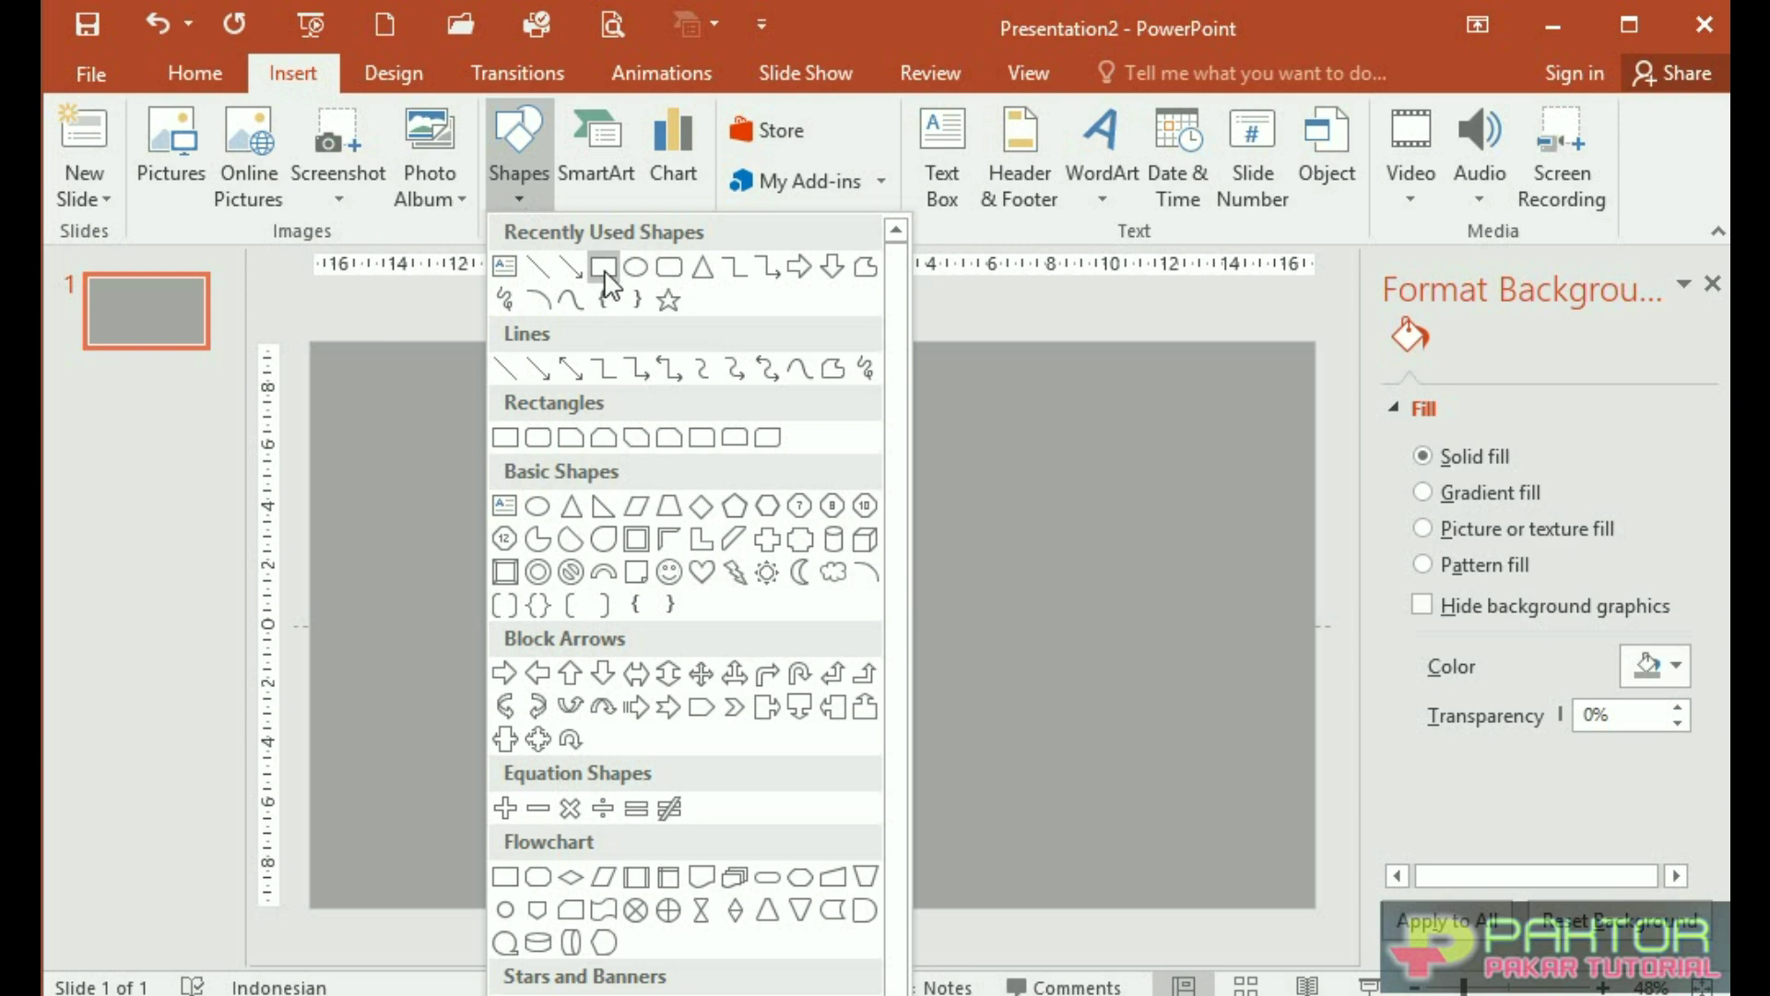
click(605, 269)
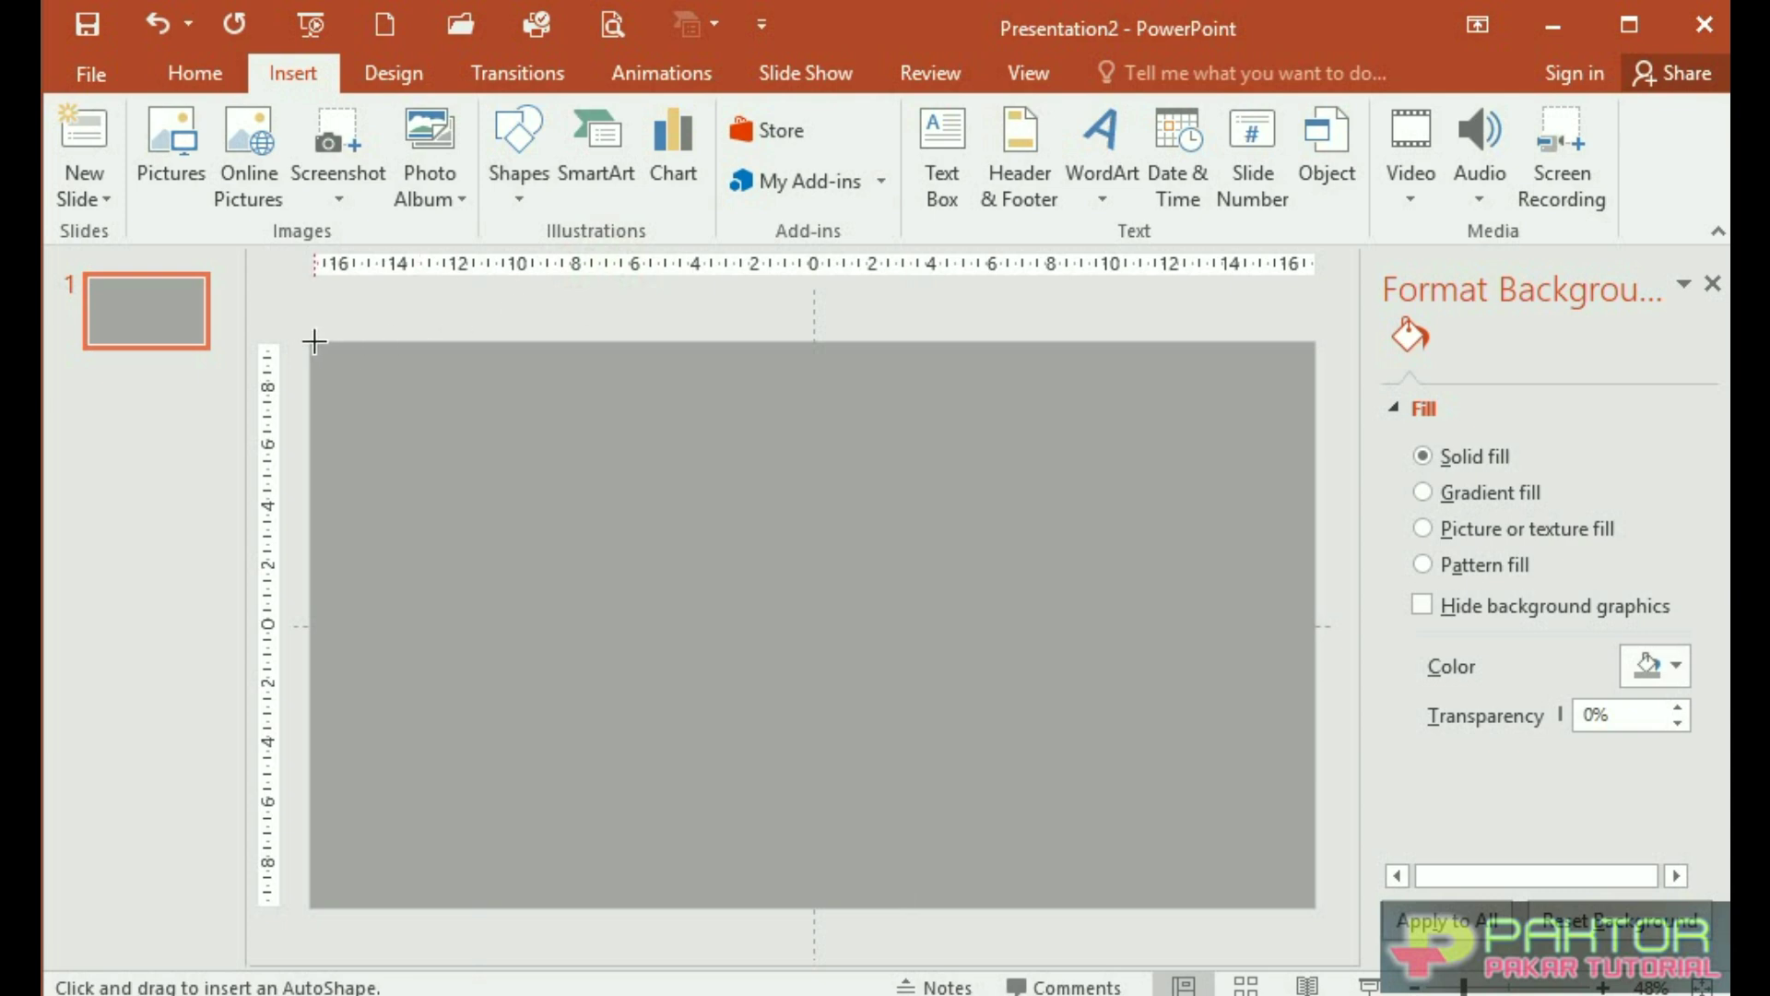
drag(312, 342, 423, 490)
drag(481, 544, 795, 837)
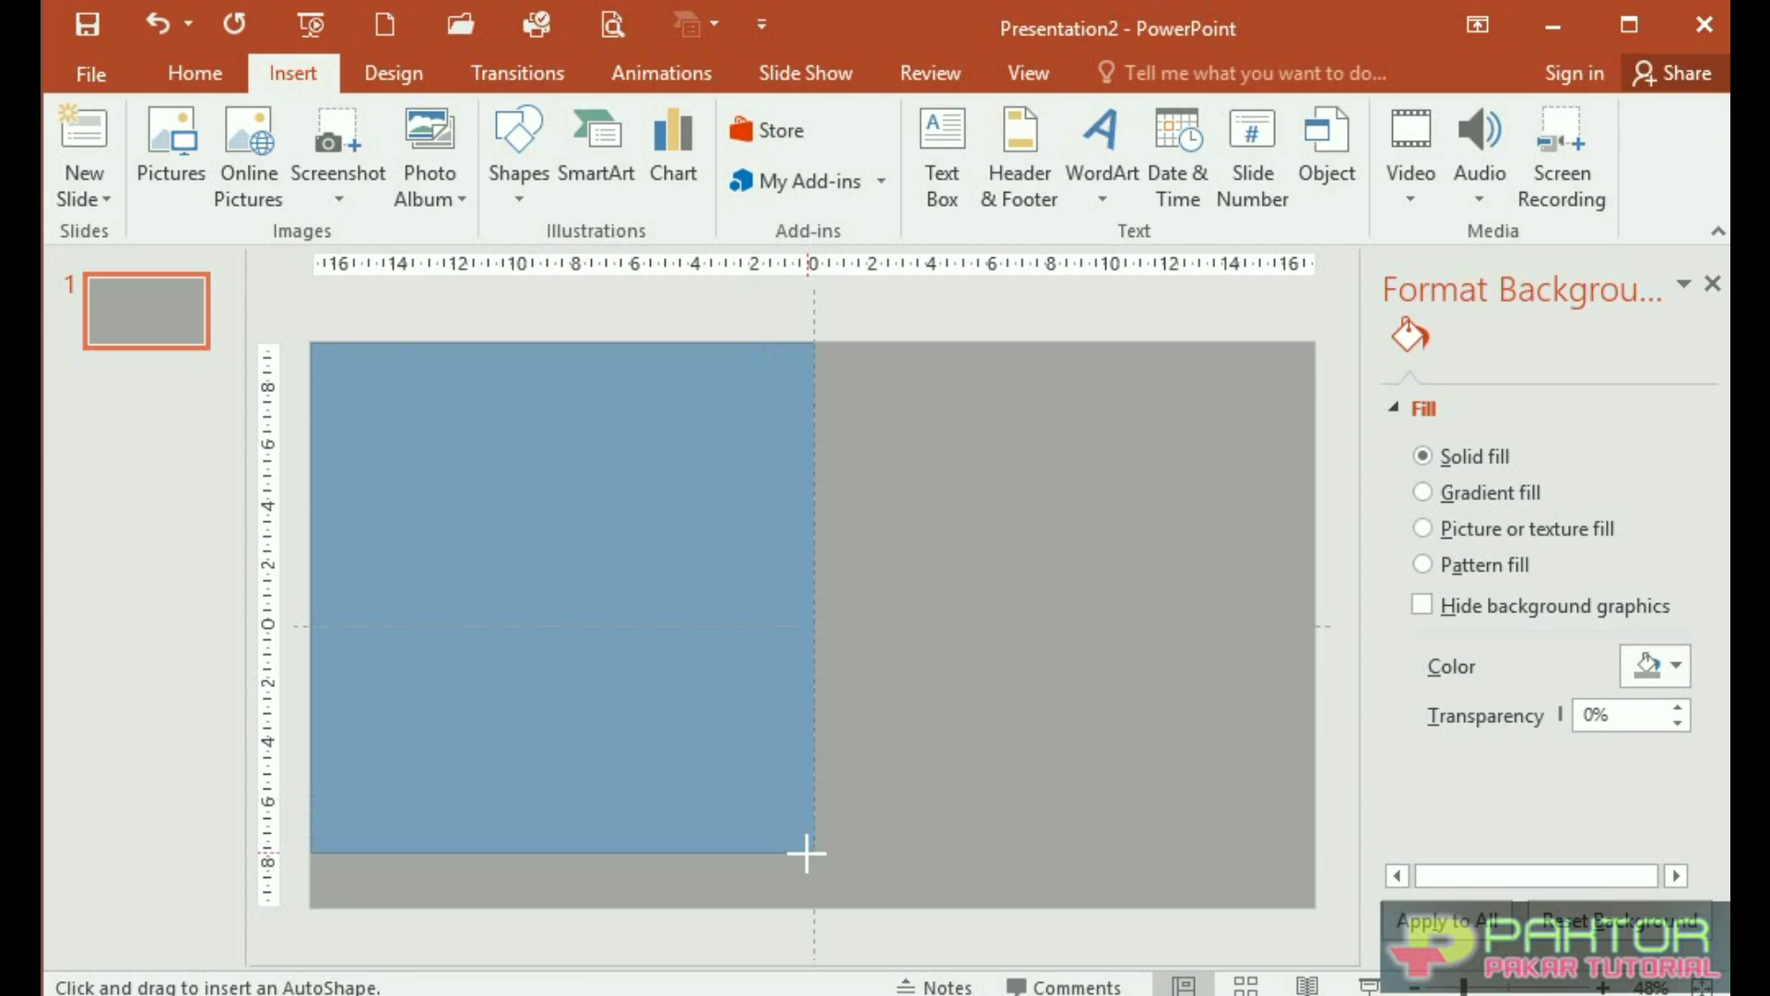
drag(794, 837, 809, 908)
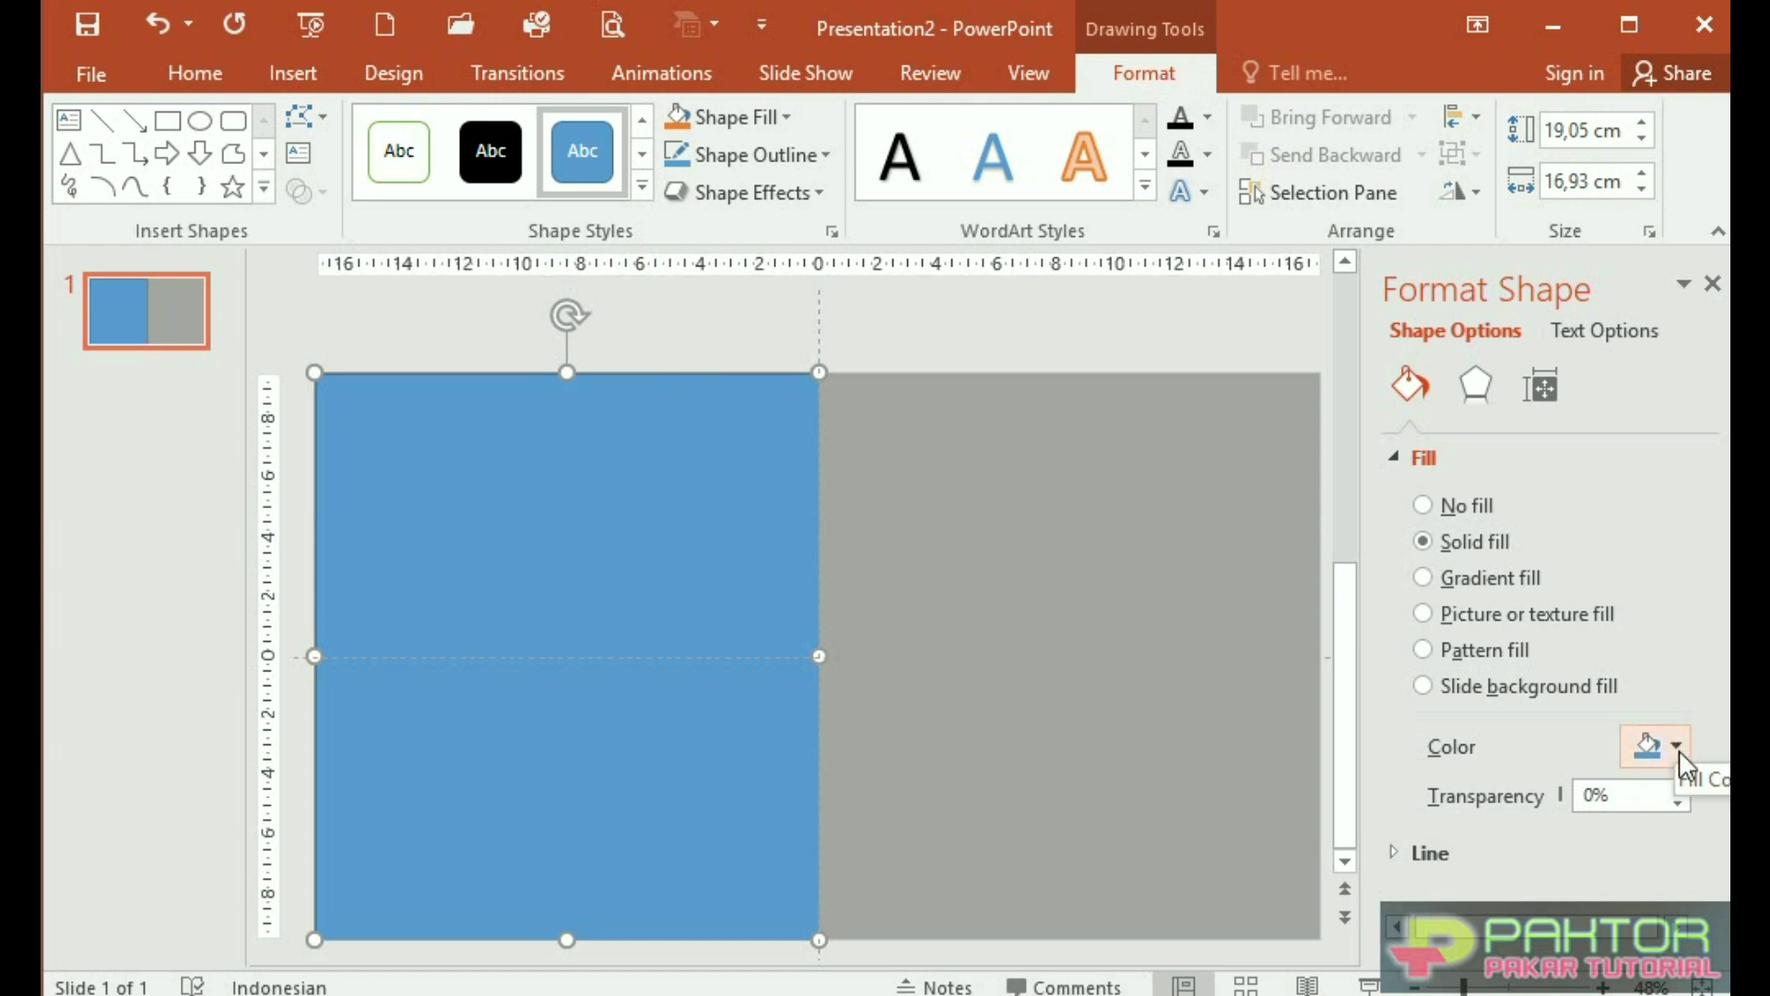
Give the left-half rectangle a standard pink fill and no outline
click(786, 118)
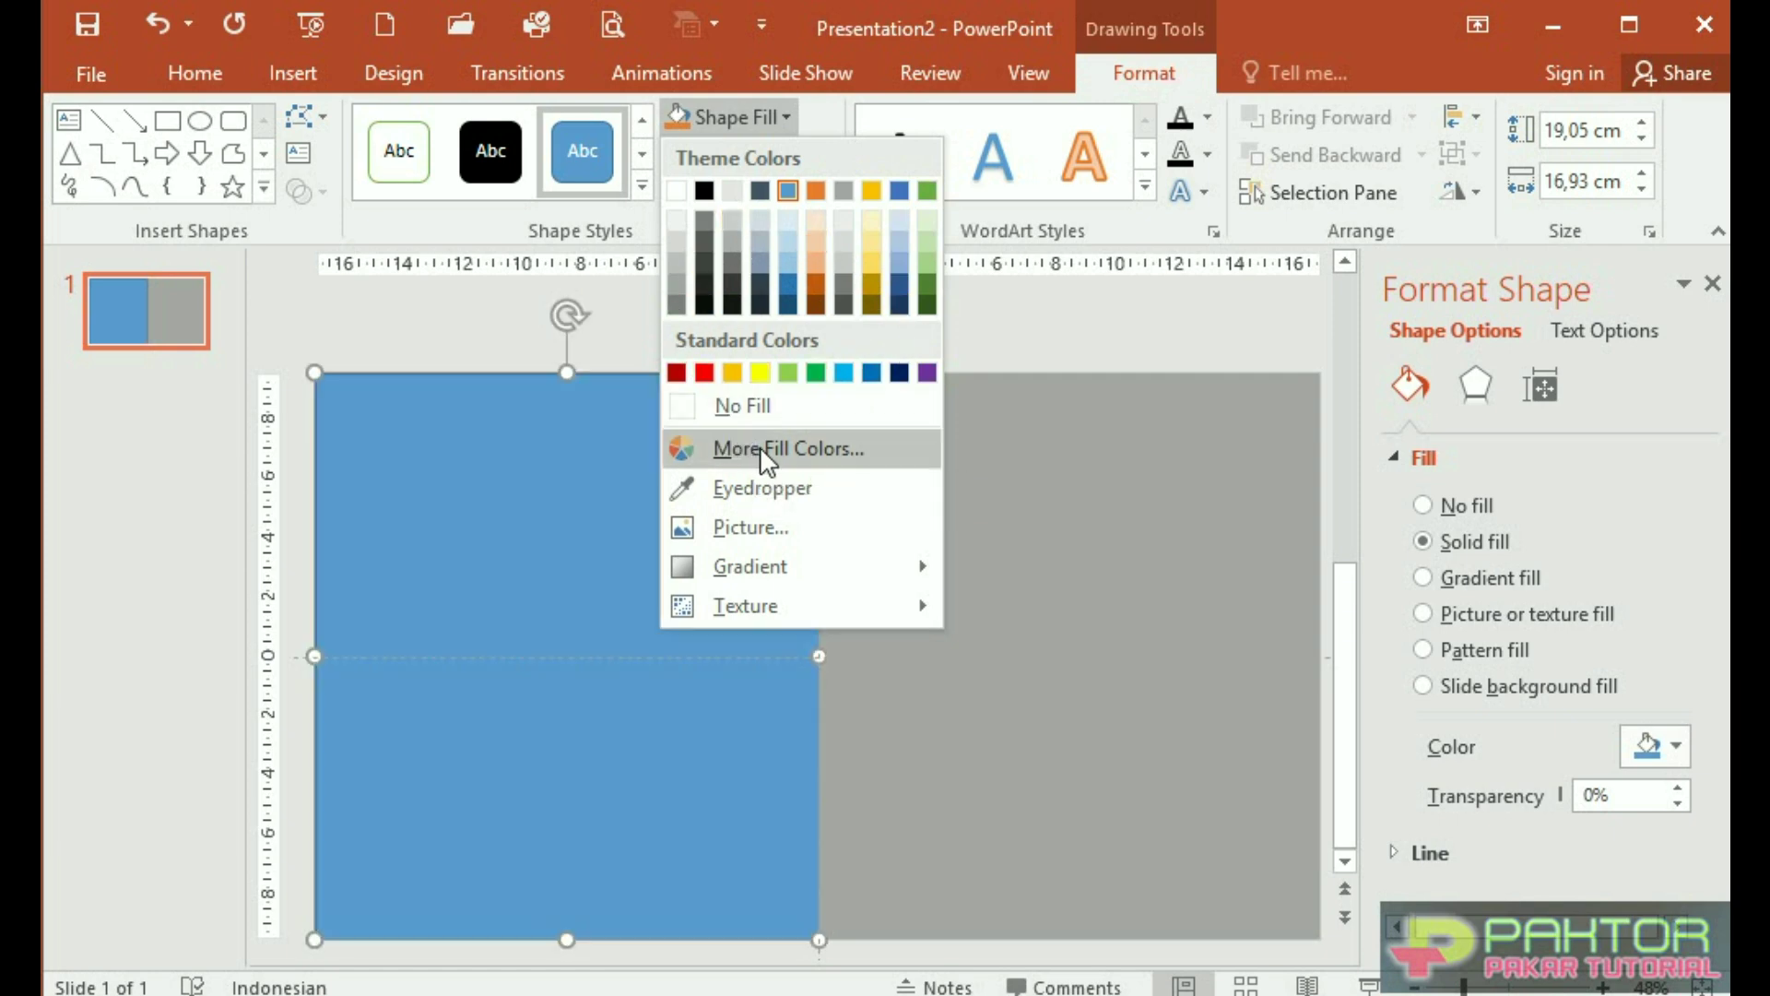
click(777, 450)
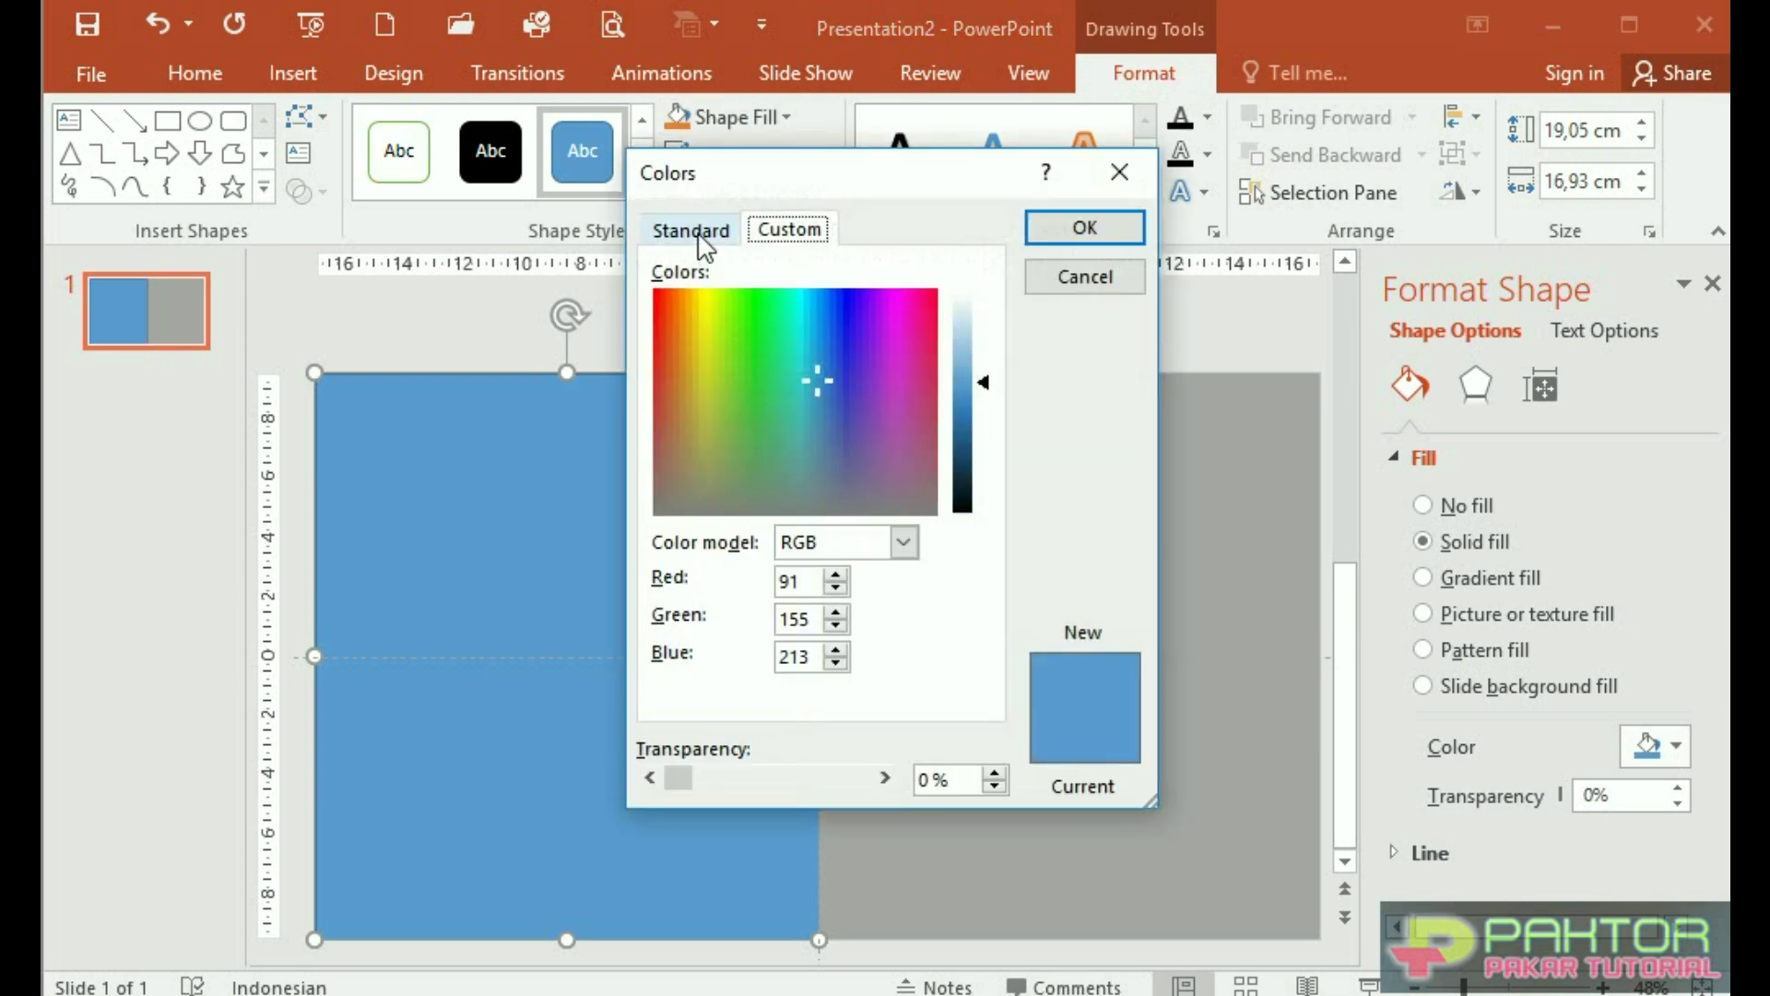
click(692, 231)
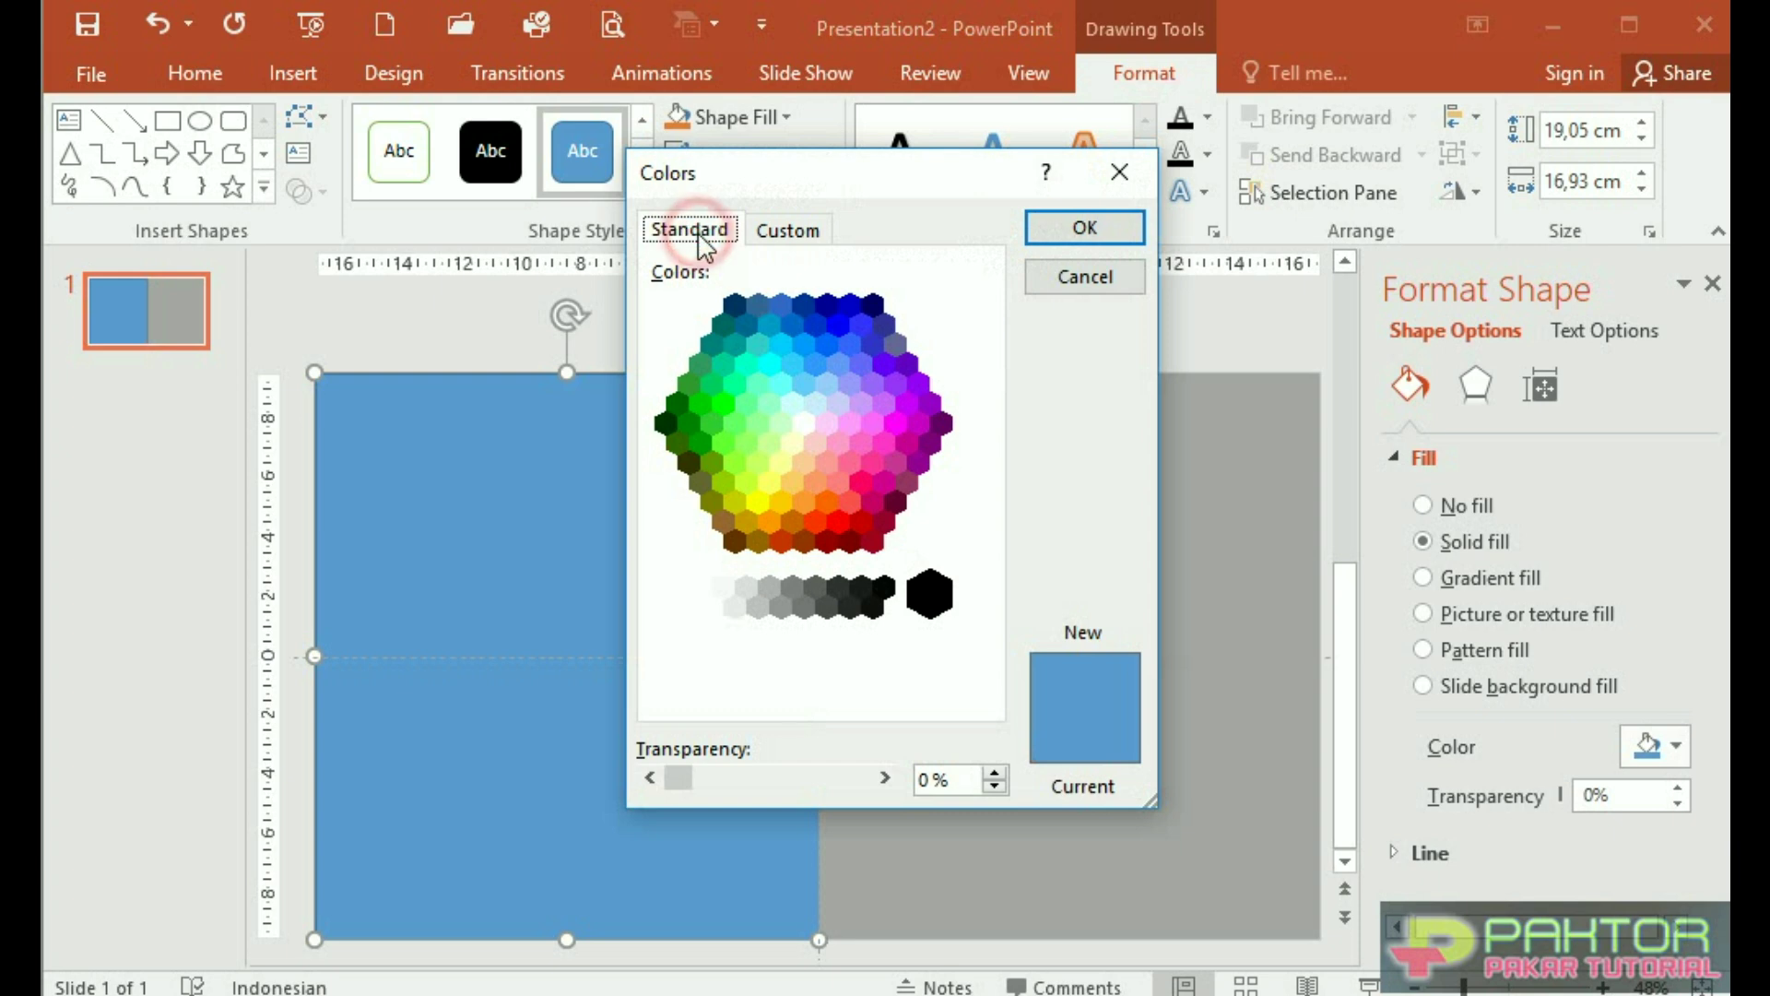
click(863, 483)
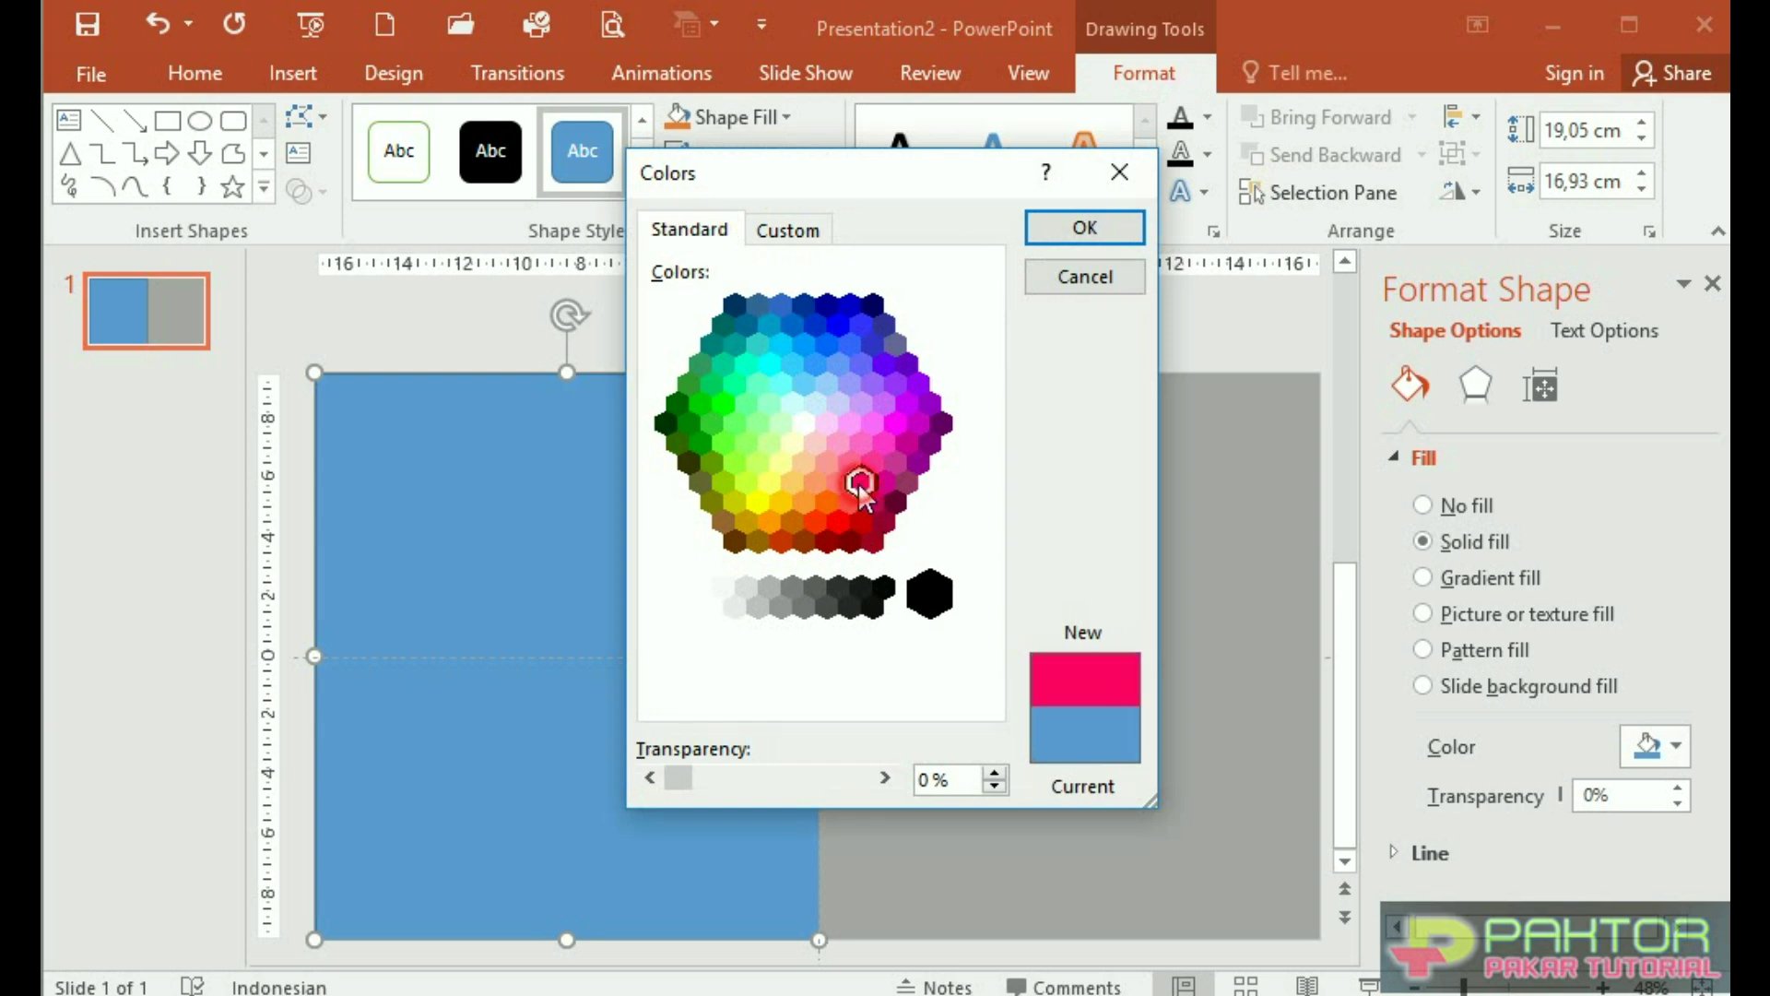
click(1088, 227)
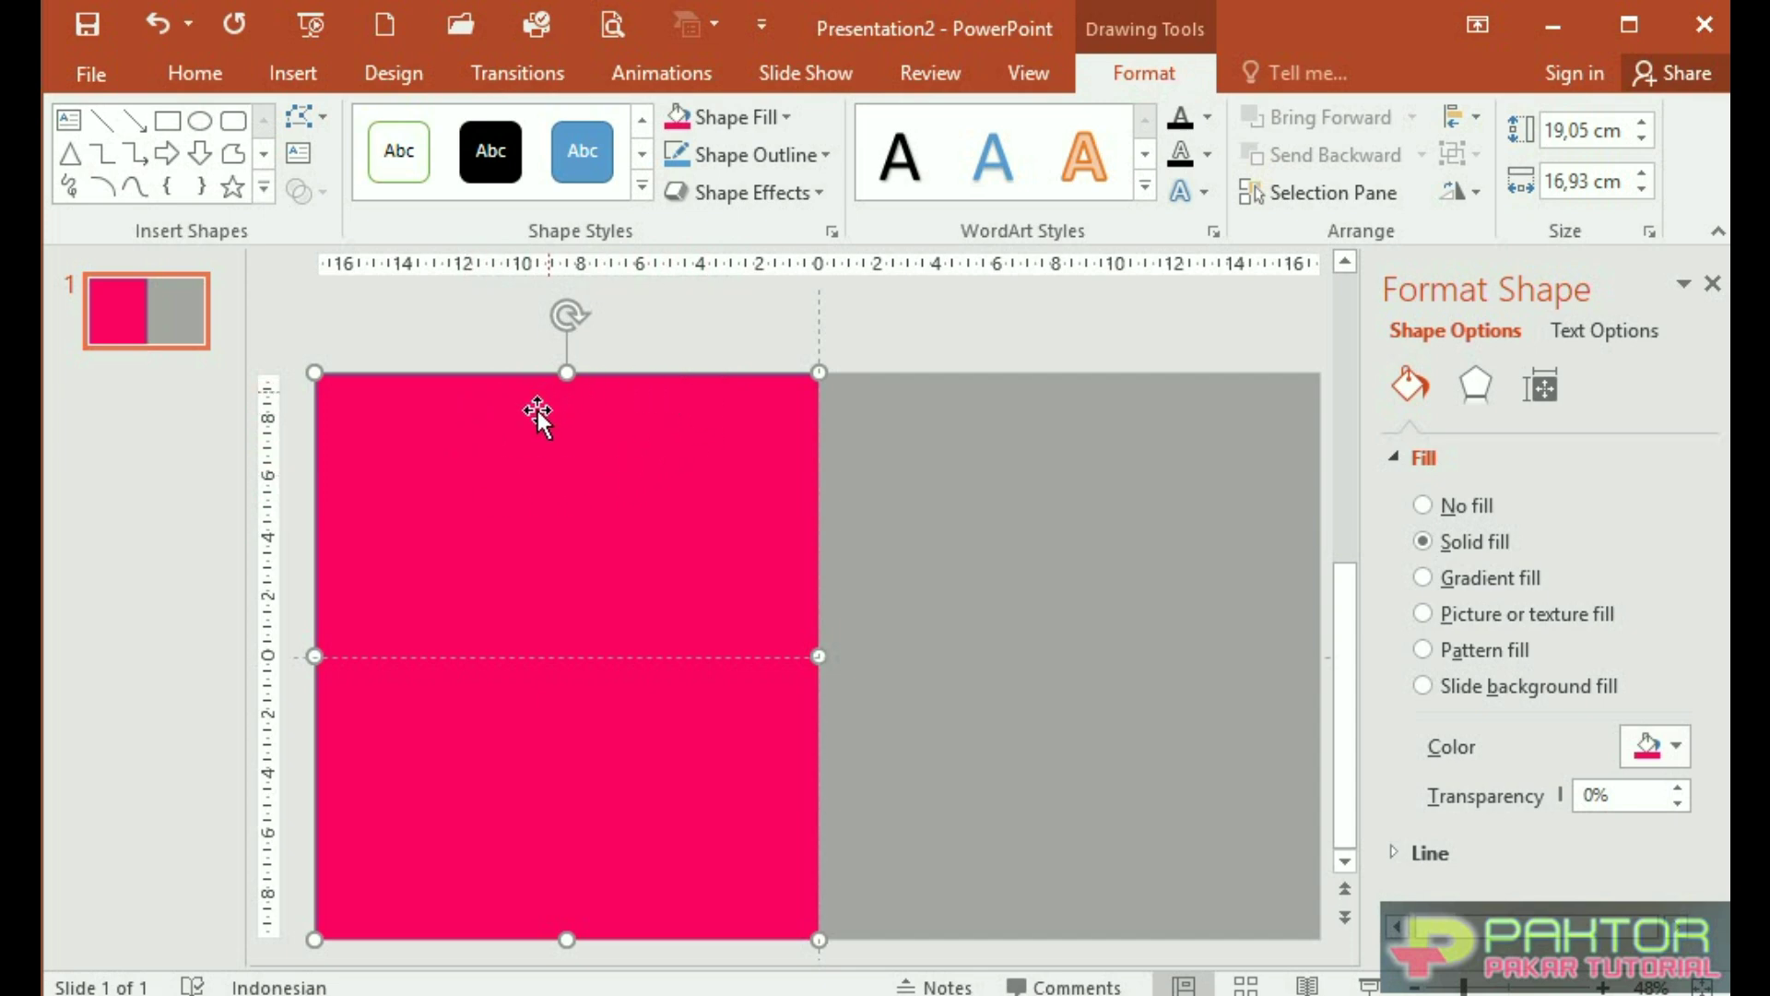
click(825, 156)
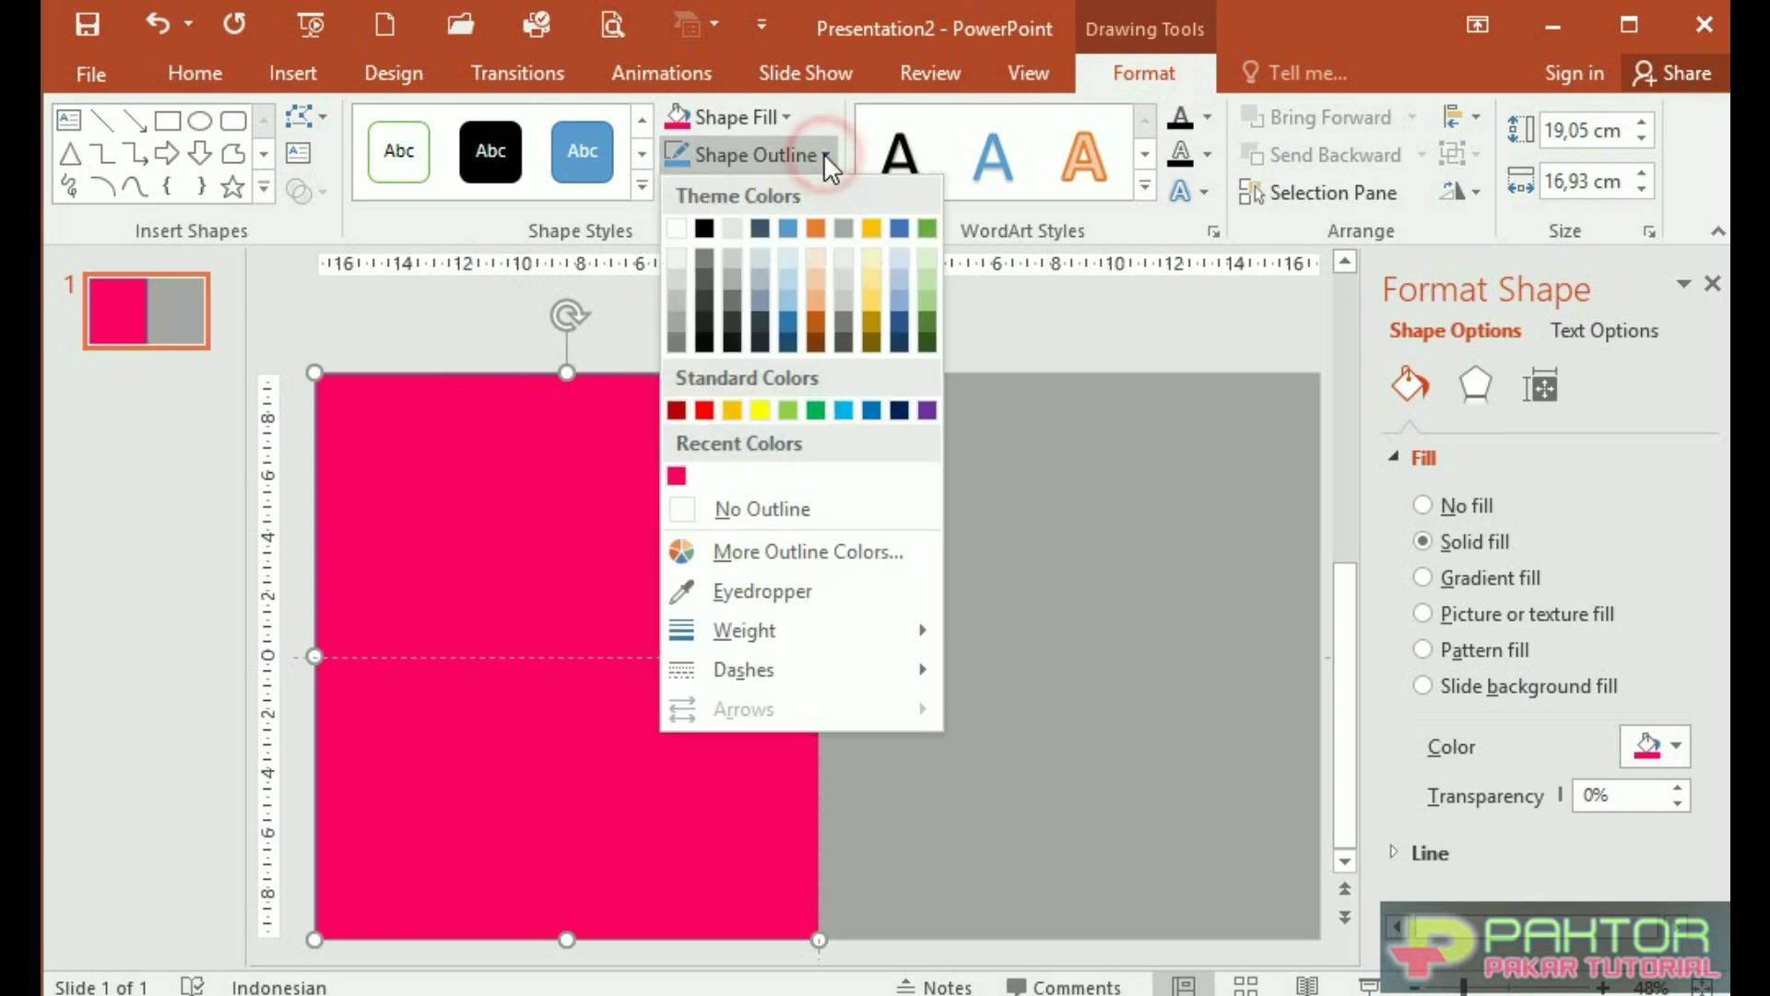
click(771, 508)
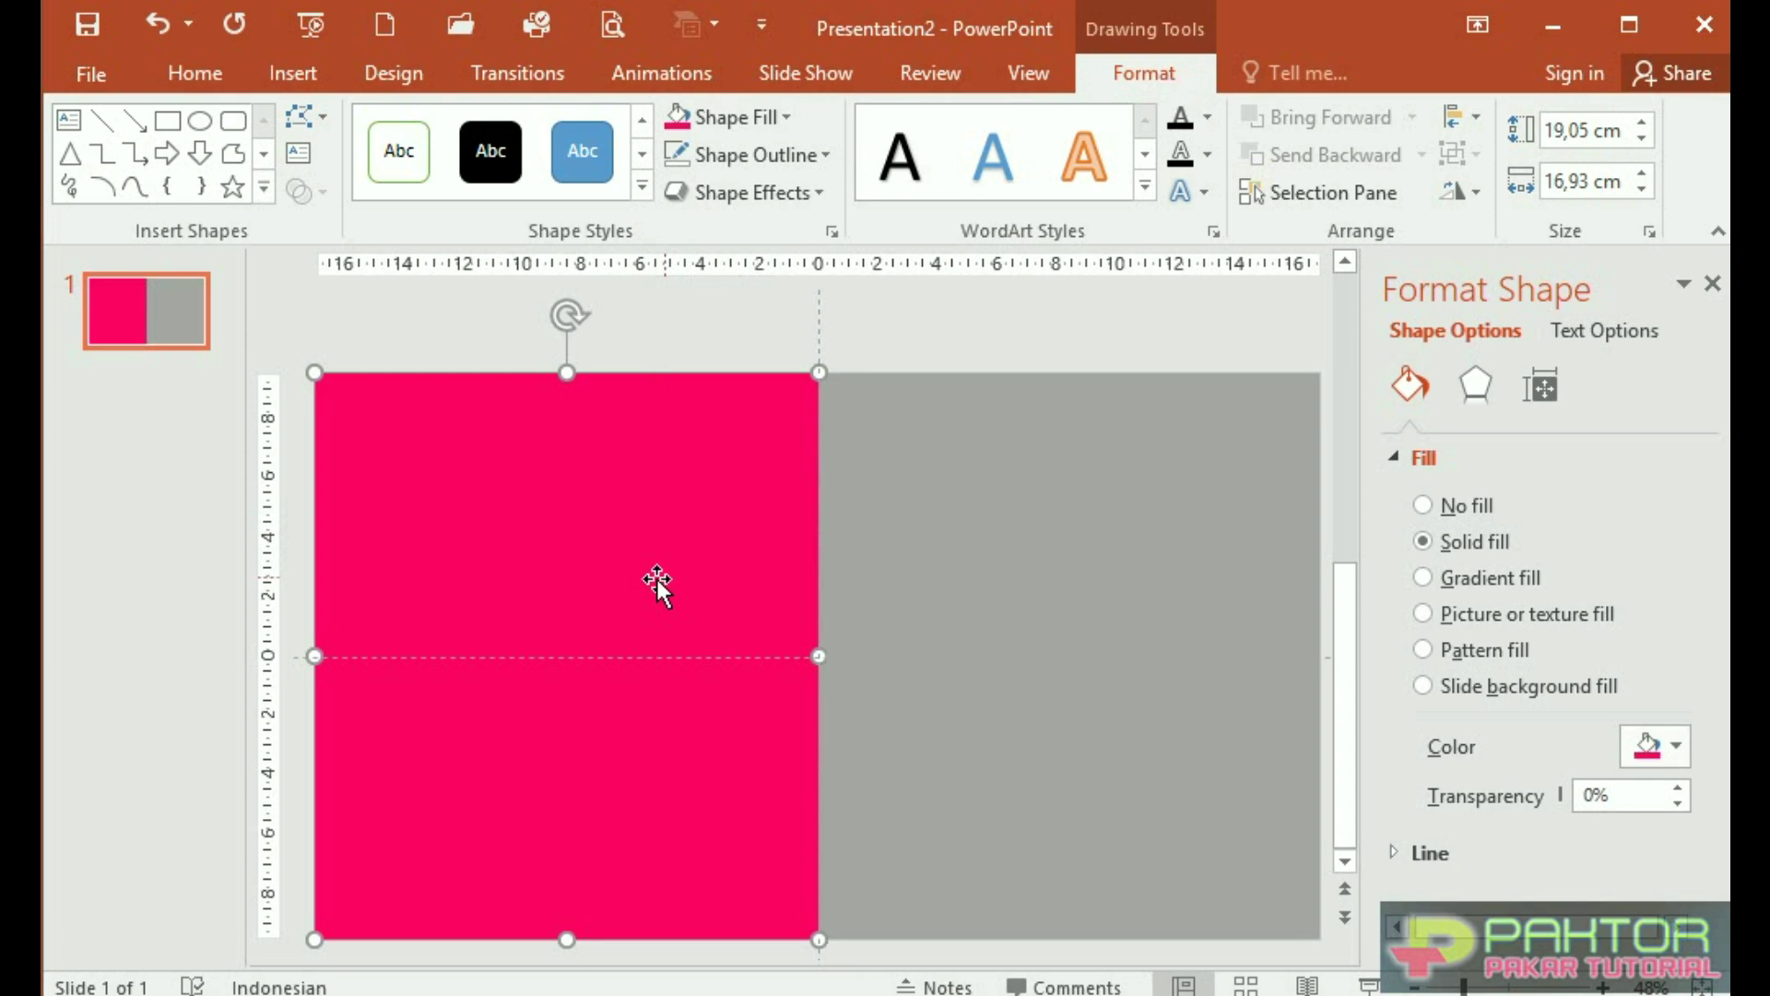
click(661, 324)
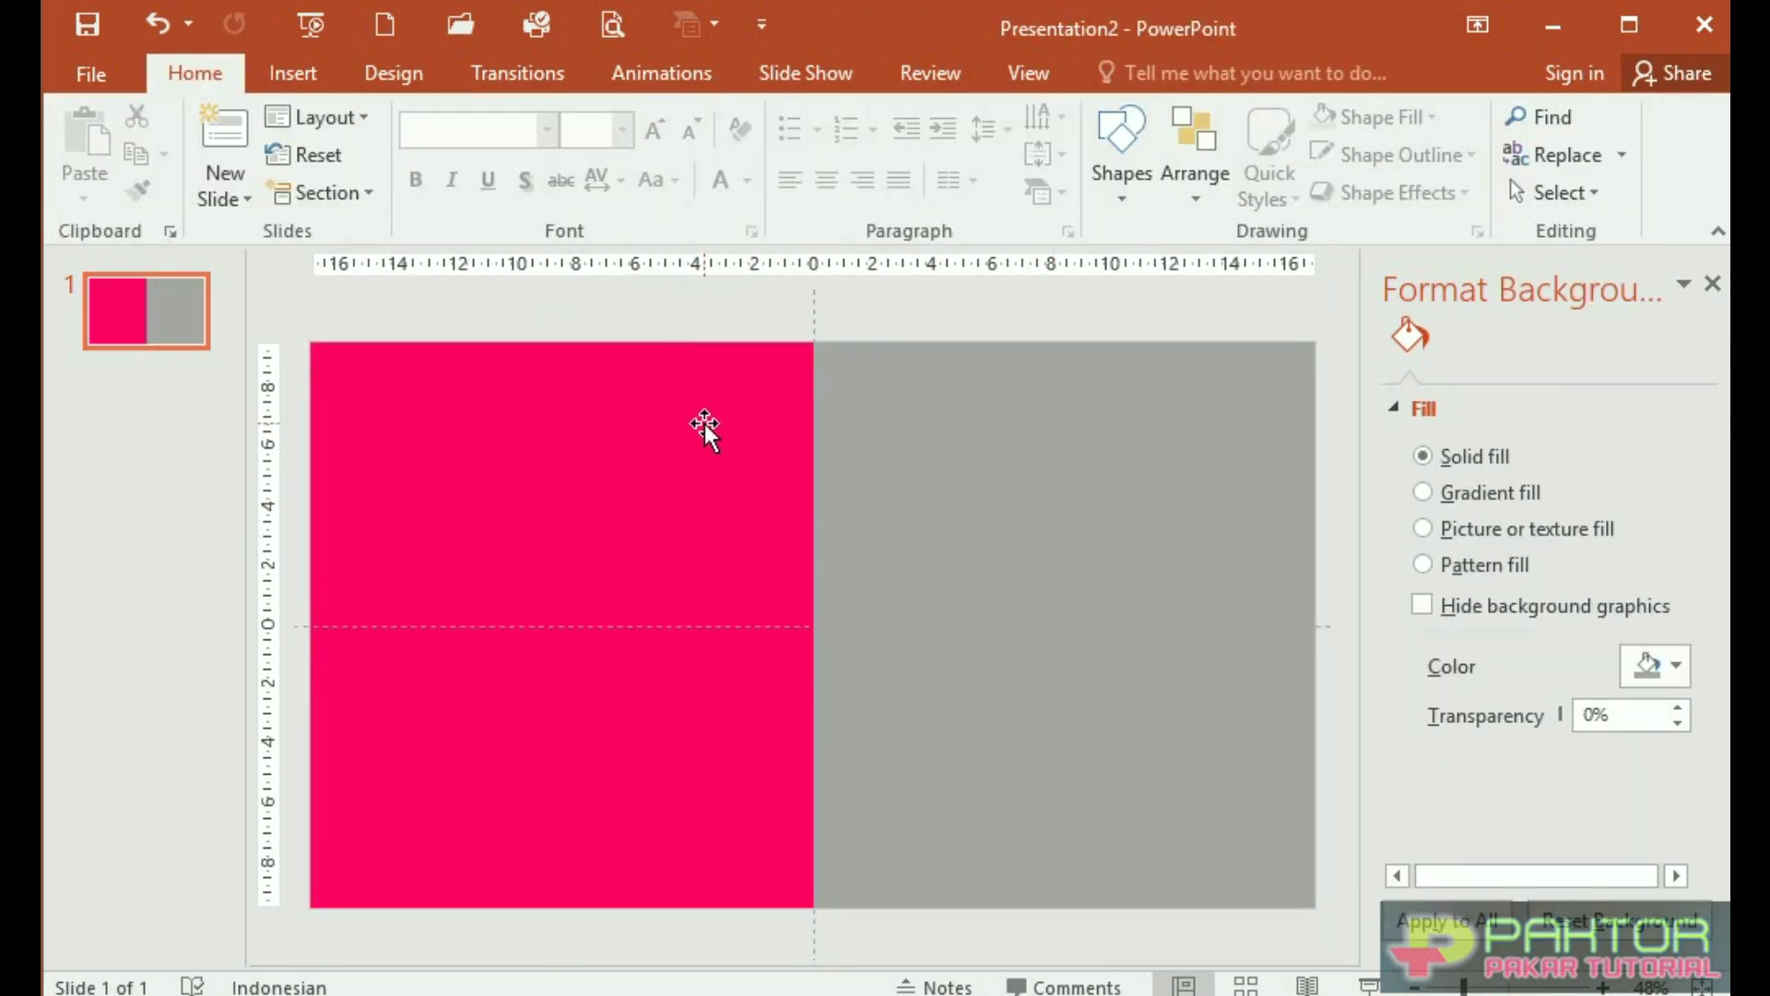
Draw a 13,58 cm circle and centre it on the split at the slide's top edge
click(292, 74)
click(521, 201)
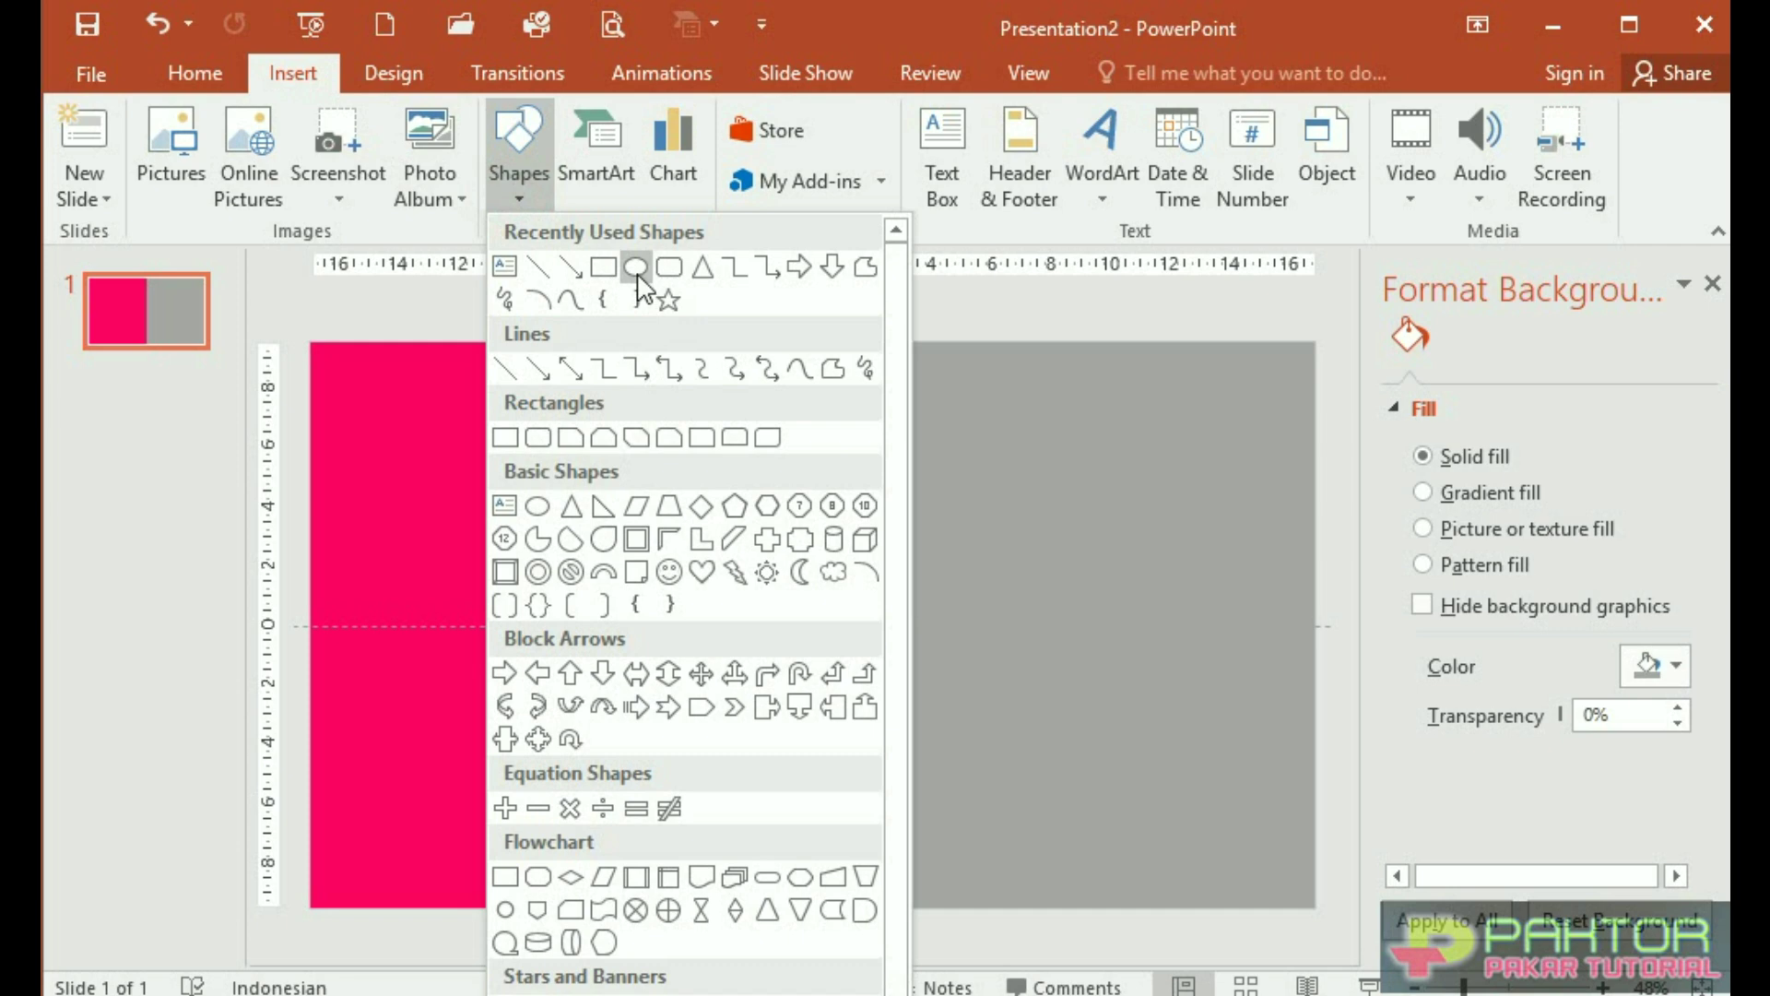
click(636, 269)
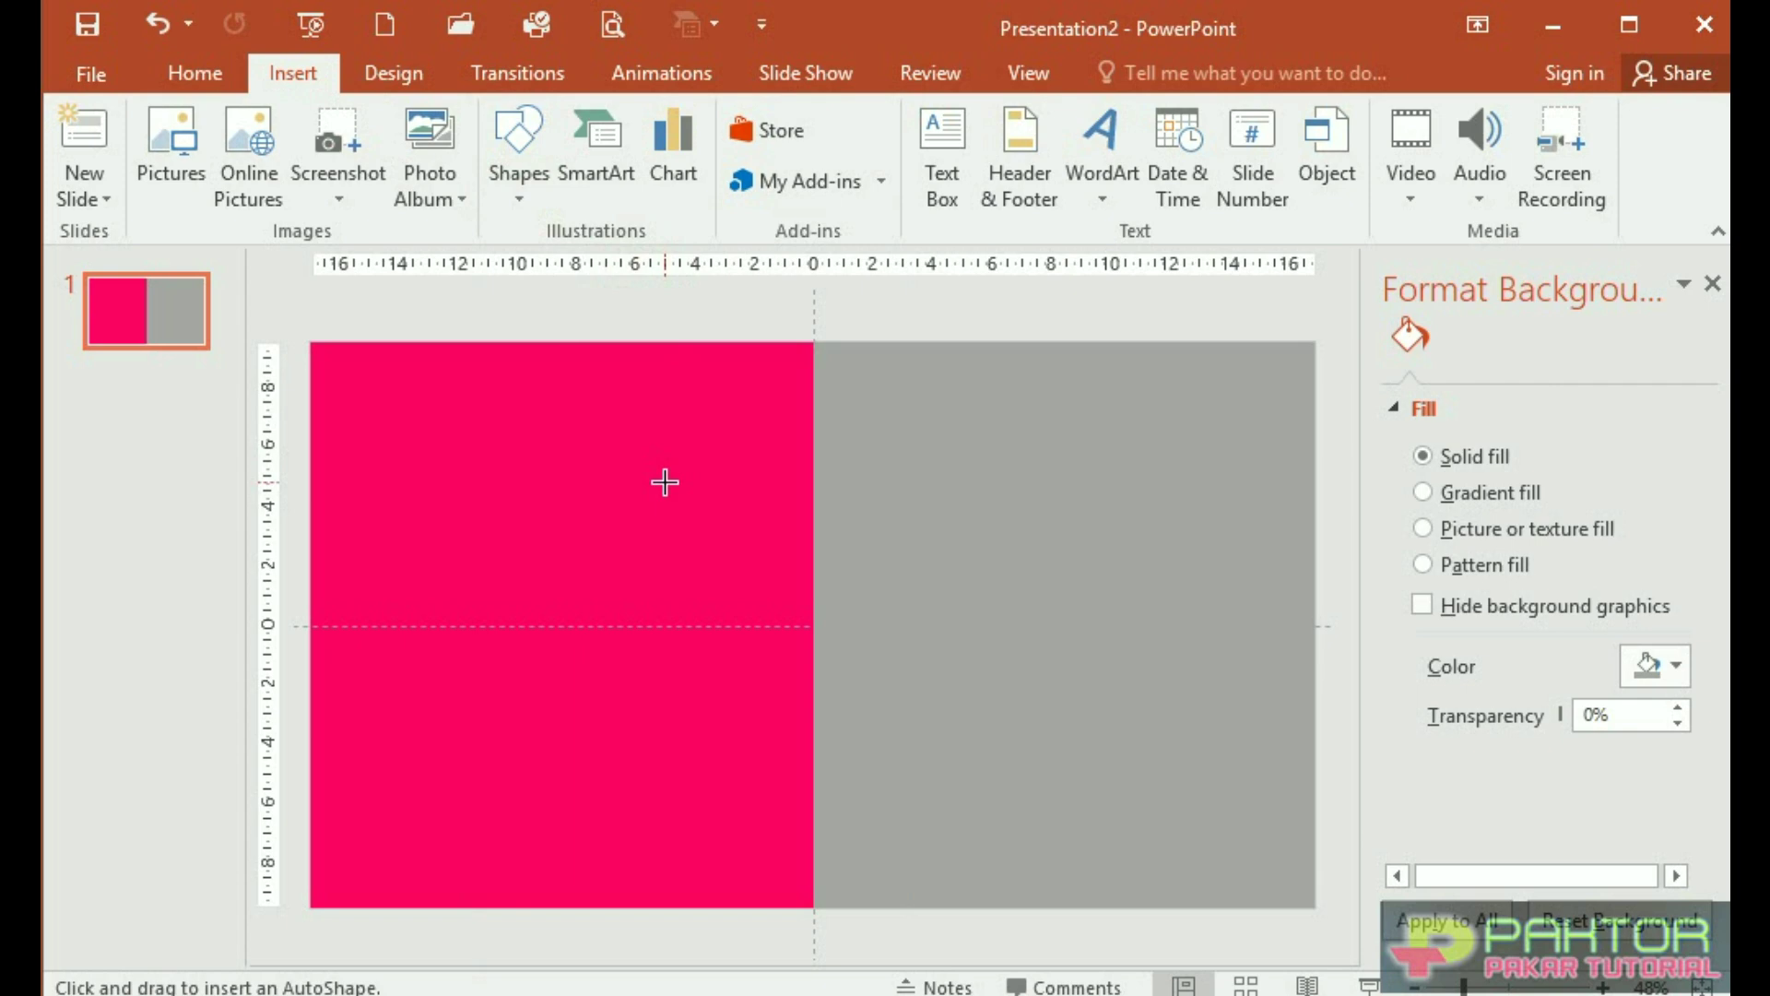
drag(664, 481, 994, 883)
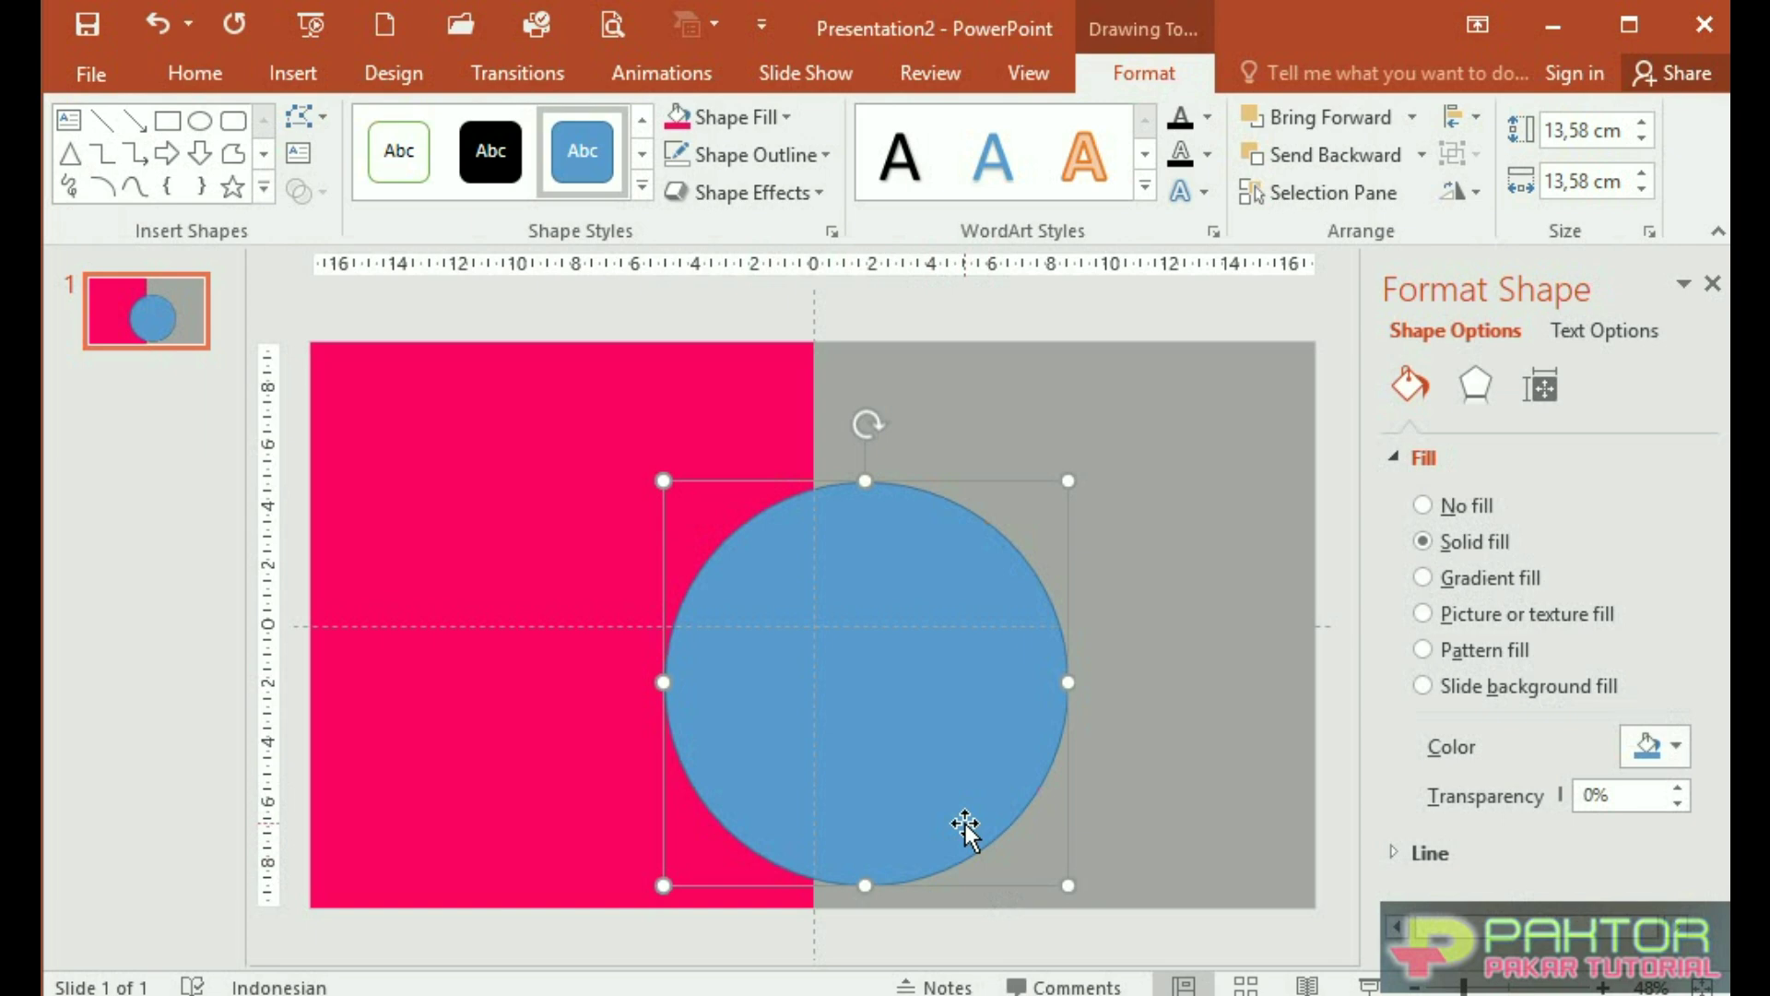
mouse_move(959, 820)
mouse_down()
mouse_move(880, 446)
mouse_move(901, 375)
mouse_up()
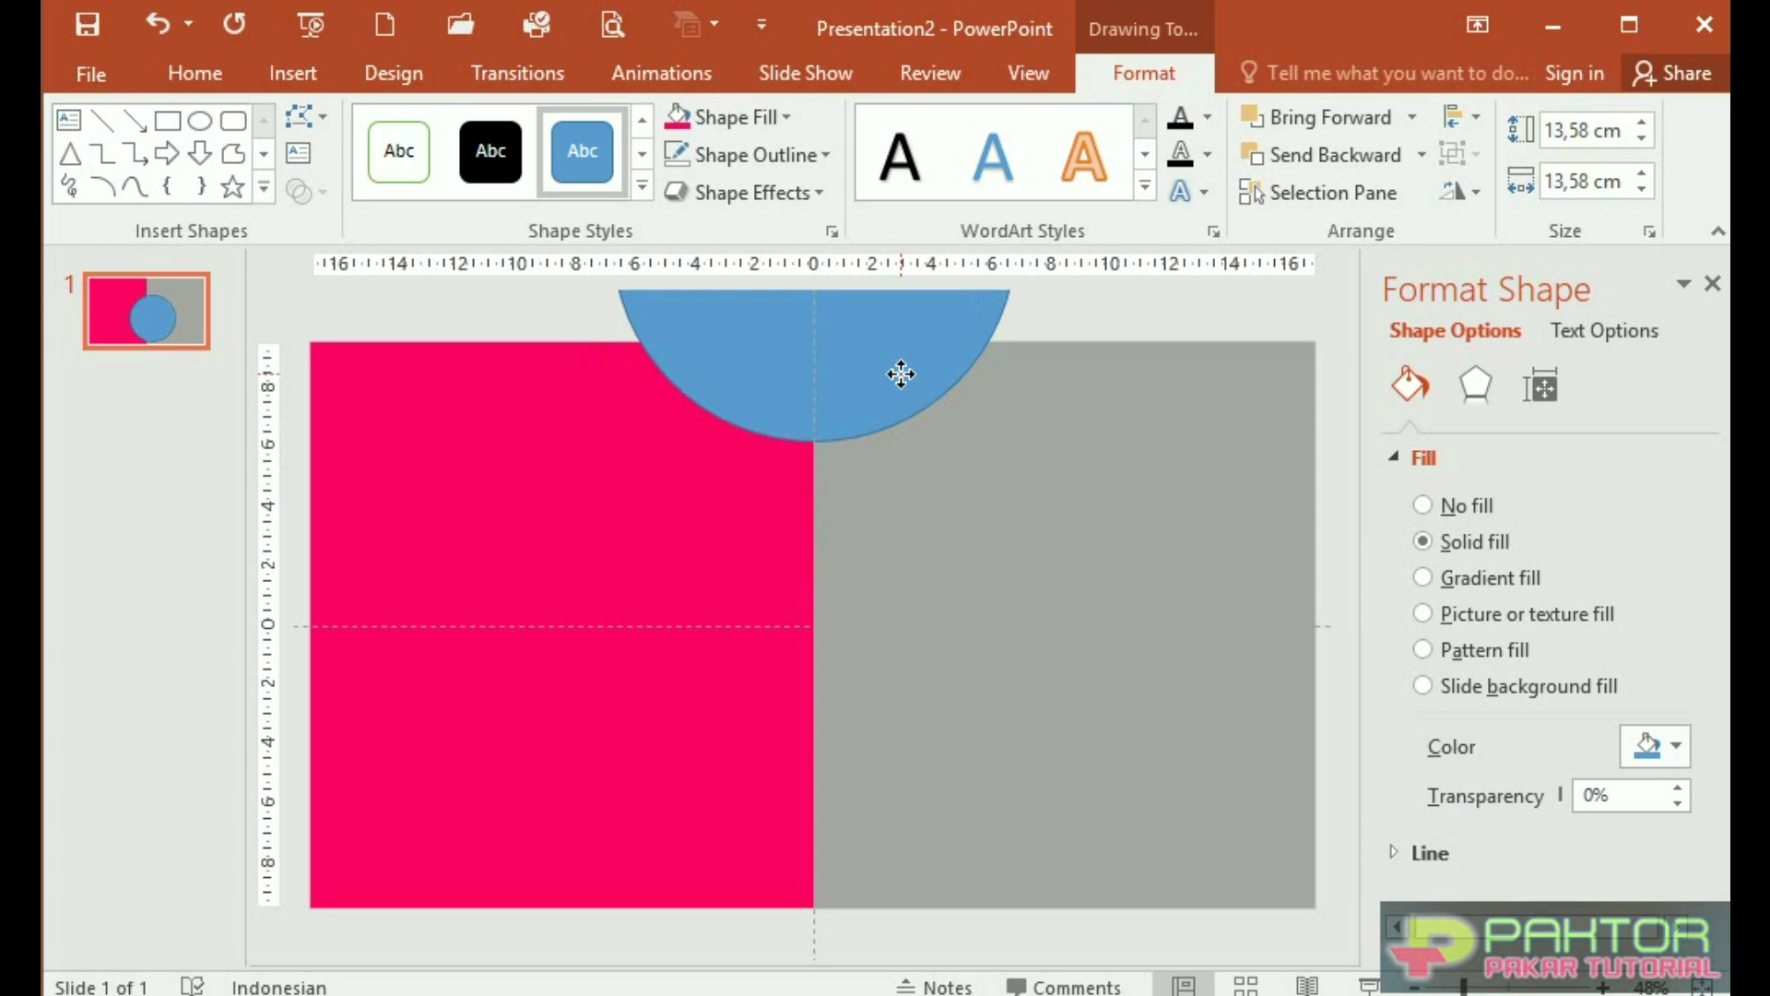
drag(901, 374, 900, 374)
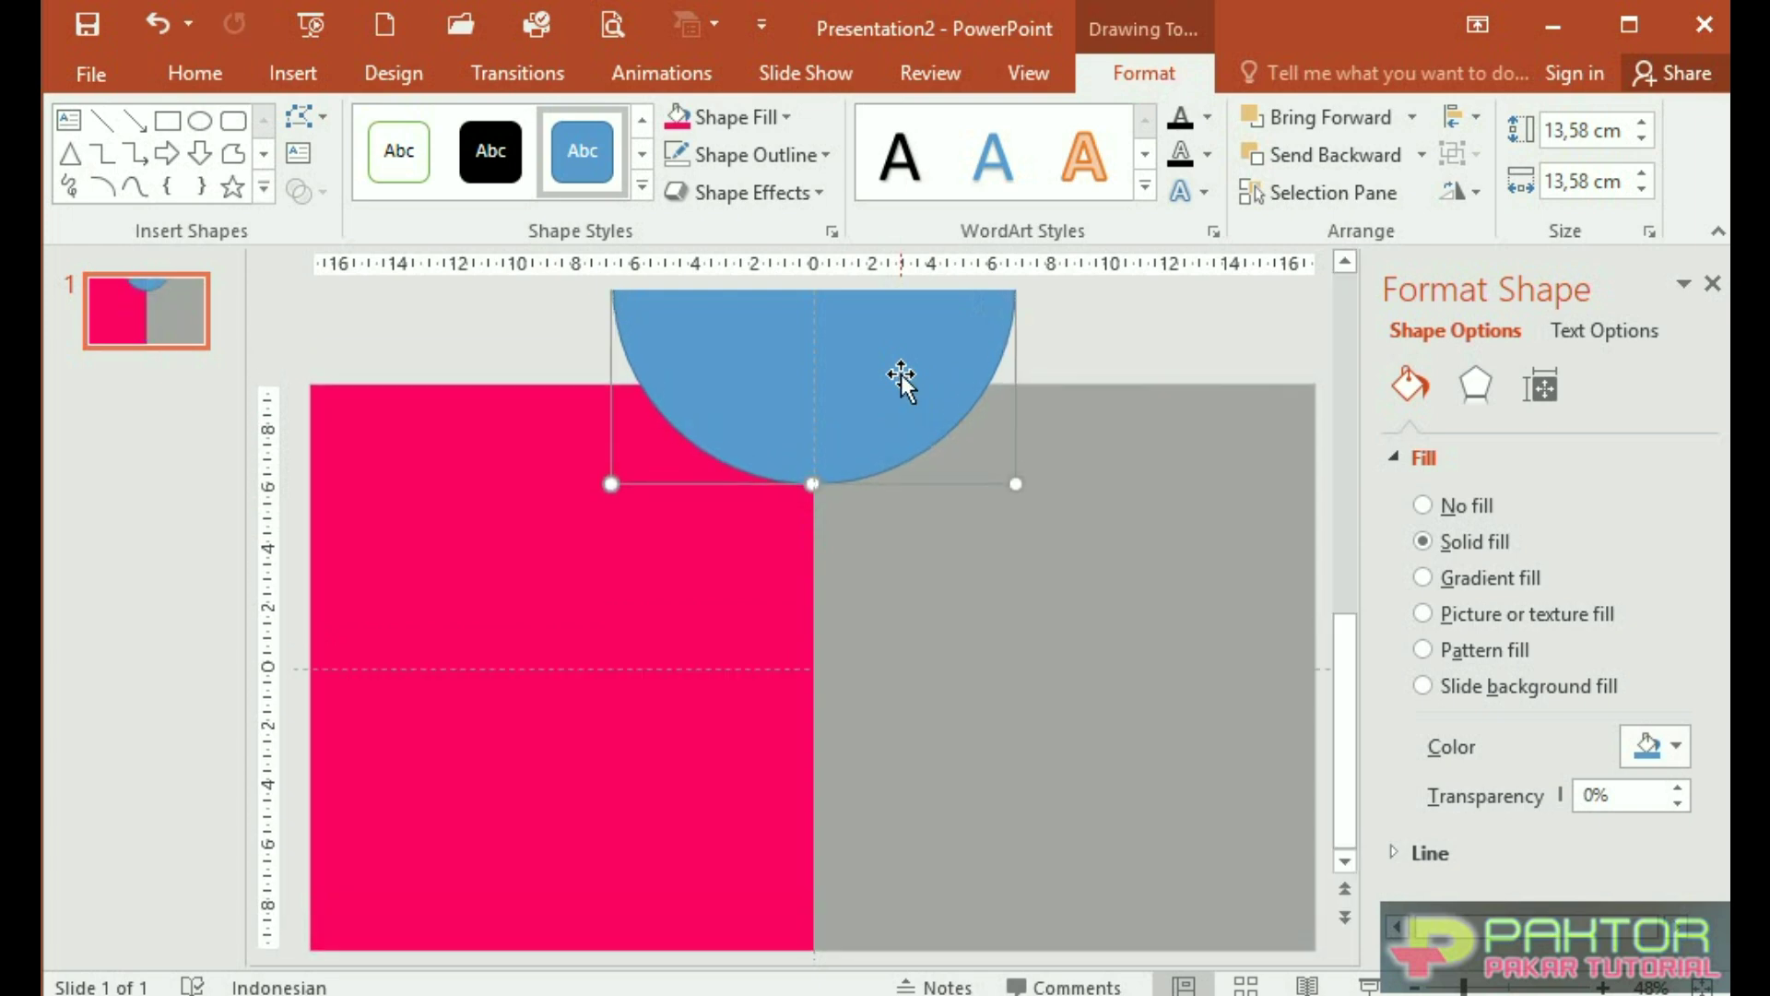
drag(1345, 737, 1344, 382)
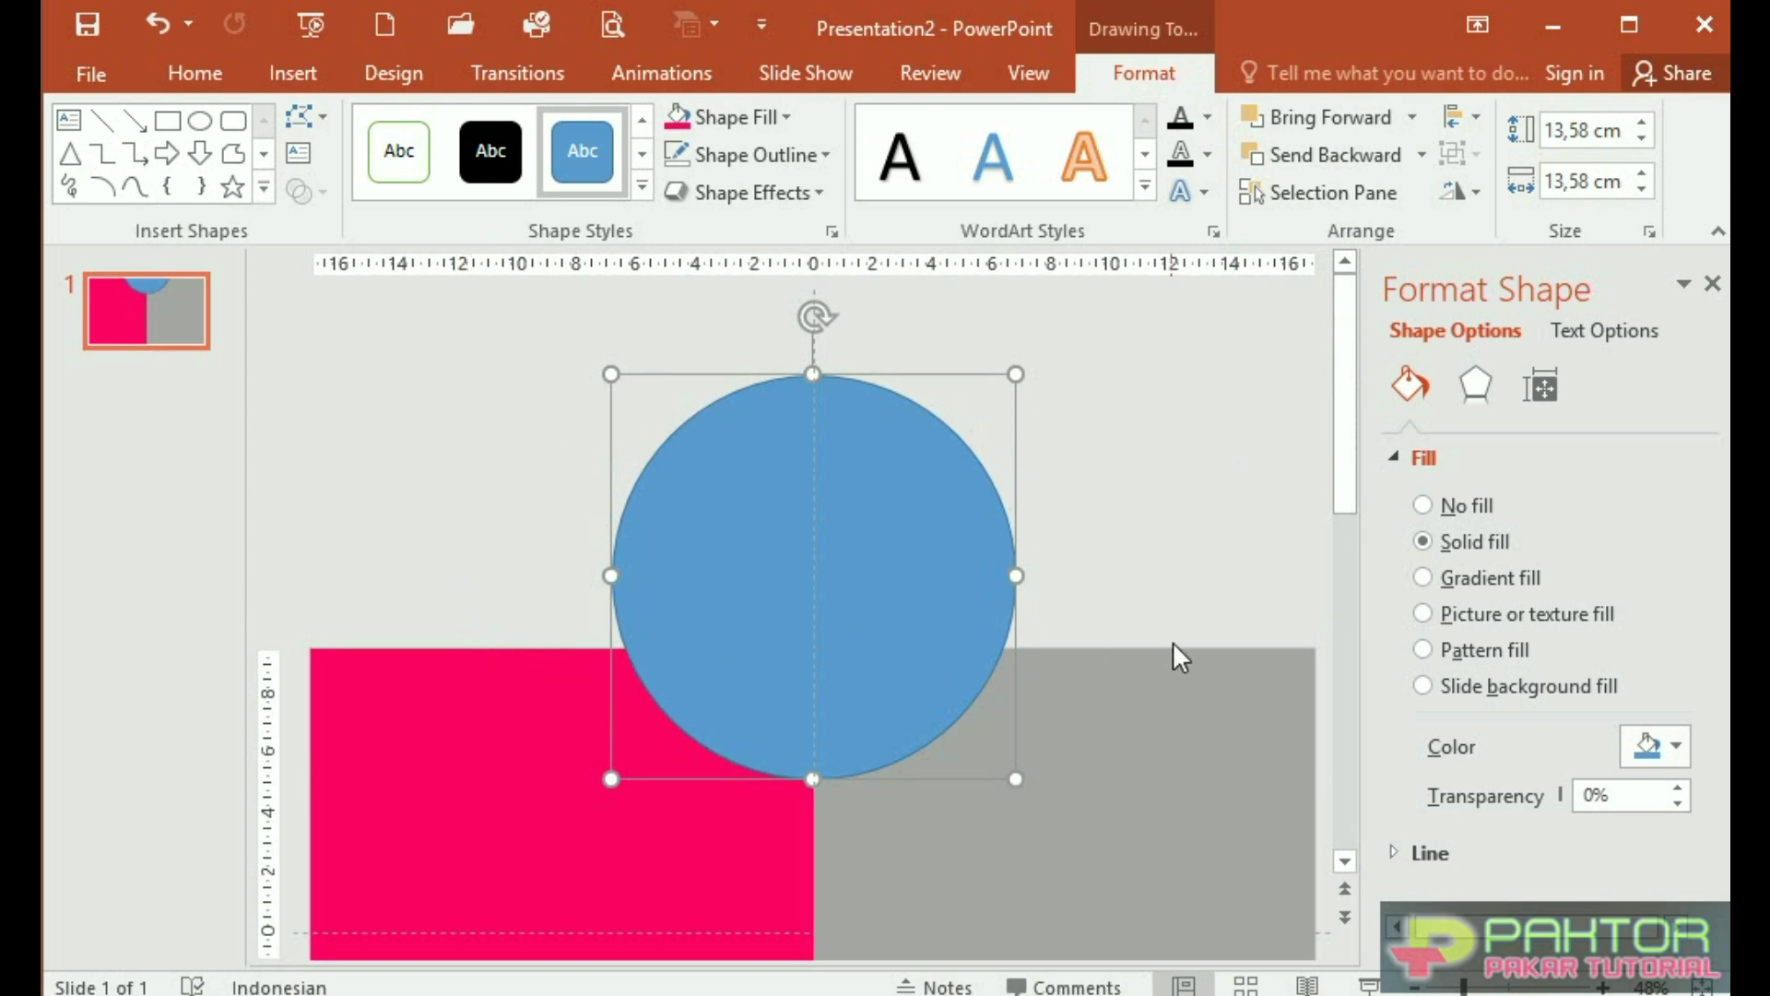
click(435, 369)
scroll(435, 369, down, 1)
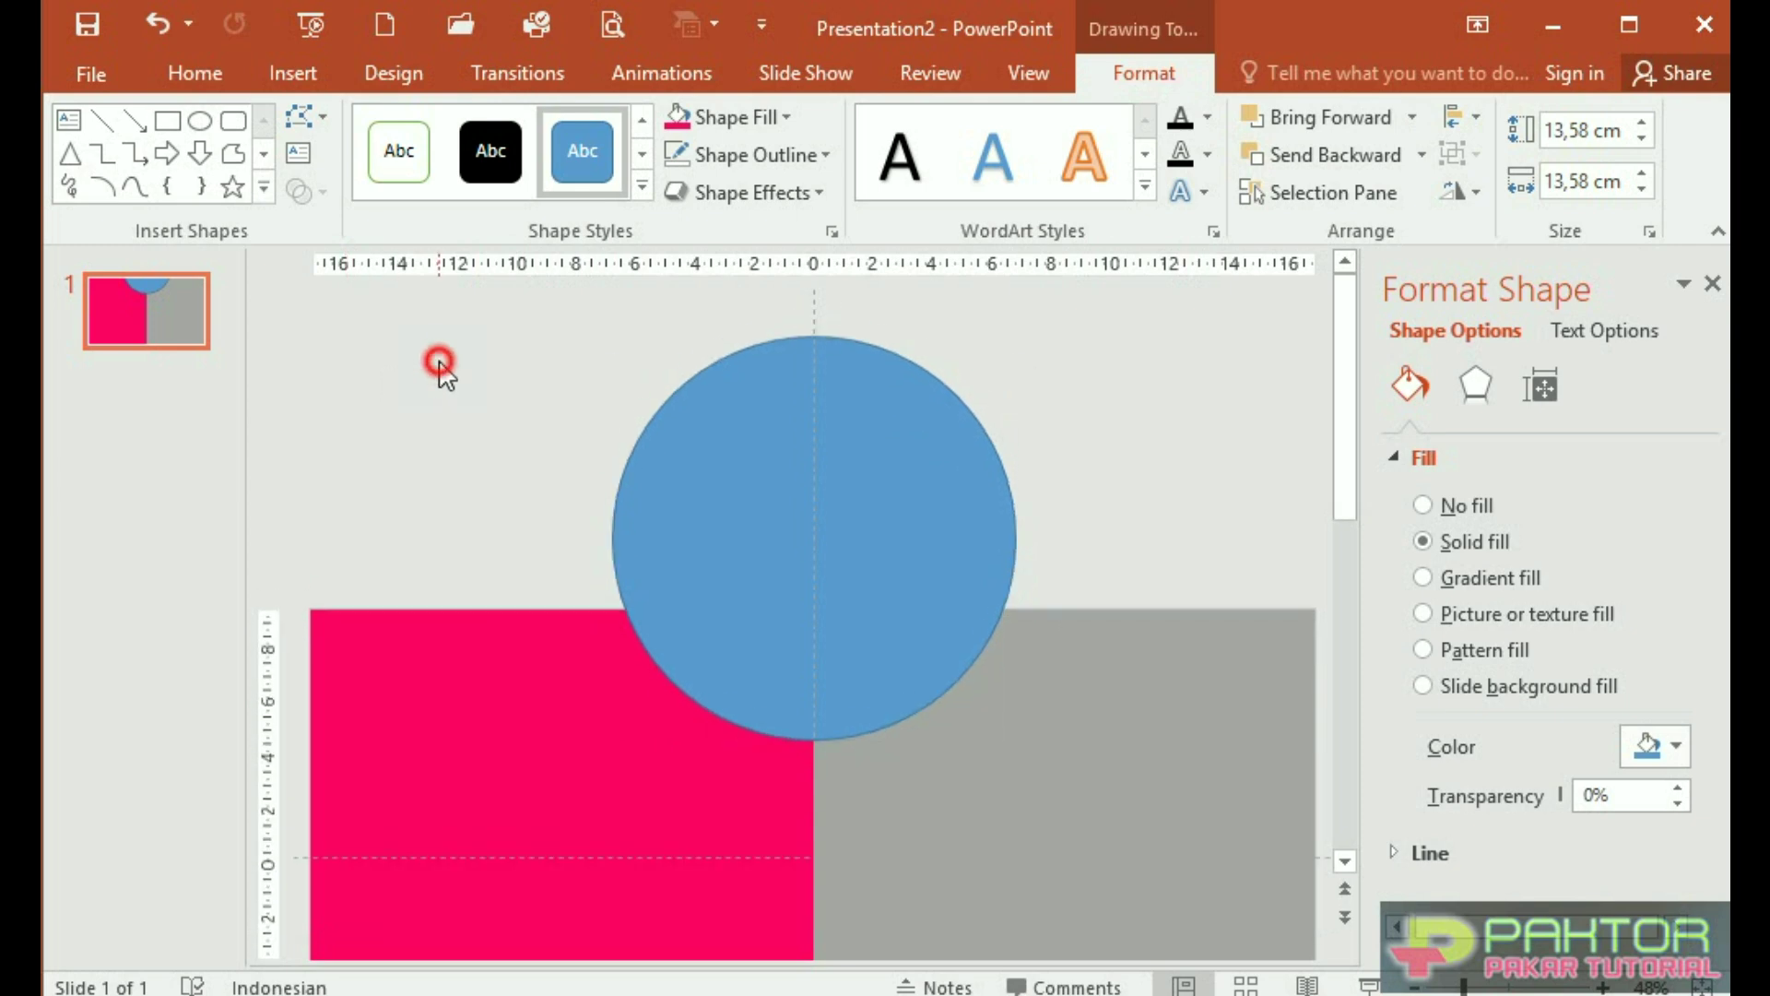
click(307, 77)
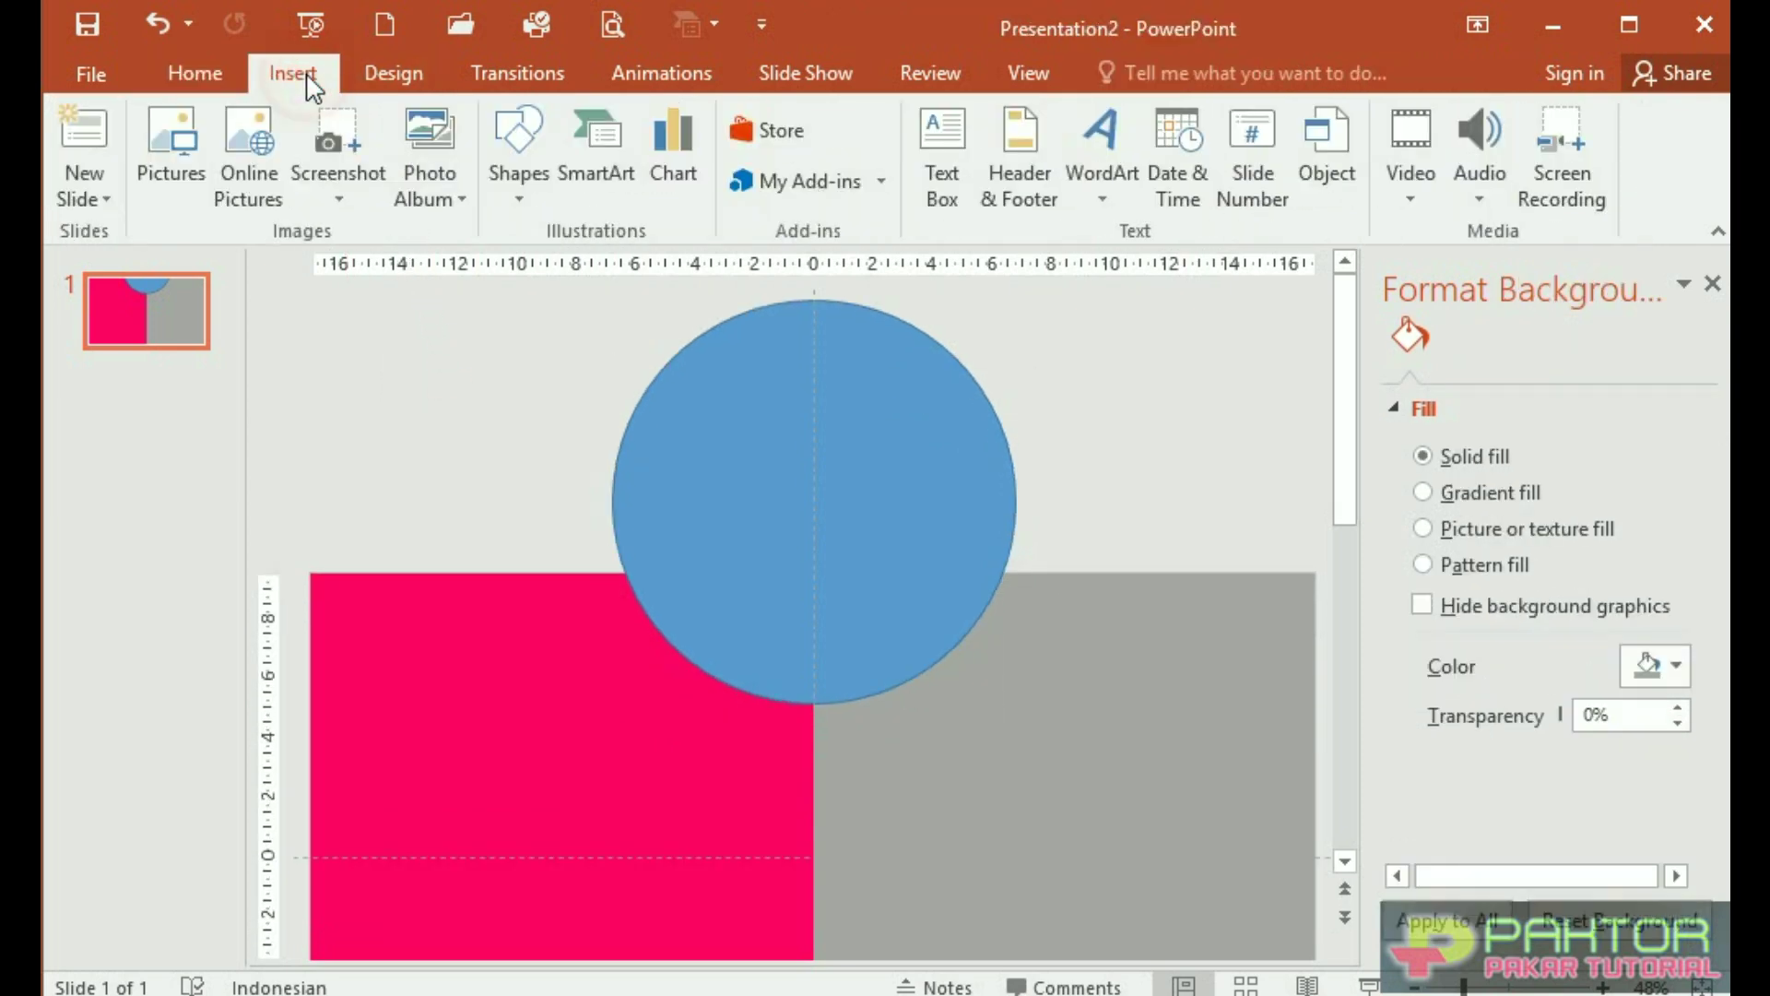
Draw a rectangle over the circle's top half and select it together with the circle
click(524, 192)
click(602, 271)
mouse_move(559, 295)
mouse_down()
mouse_move(1011, 576)
mouse_move(1049, 577)
mouse_up()
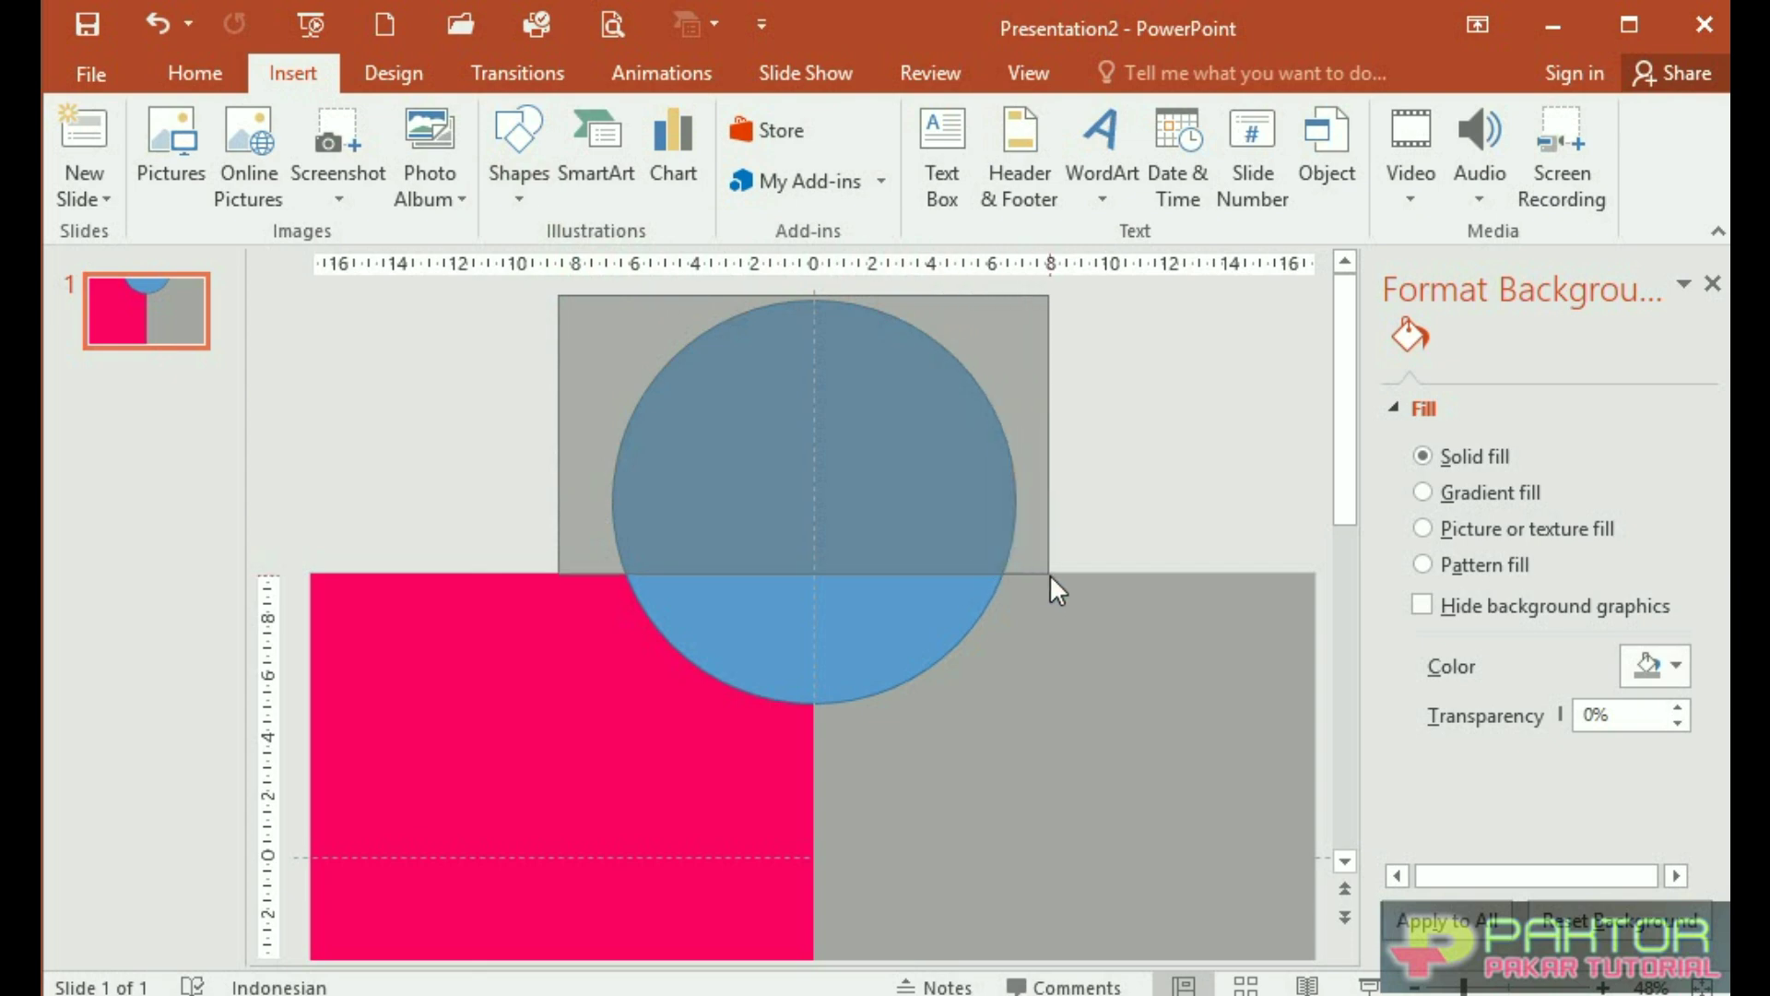
drag(1050, 573, 1060, 572)
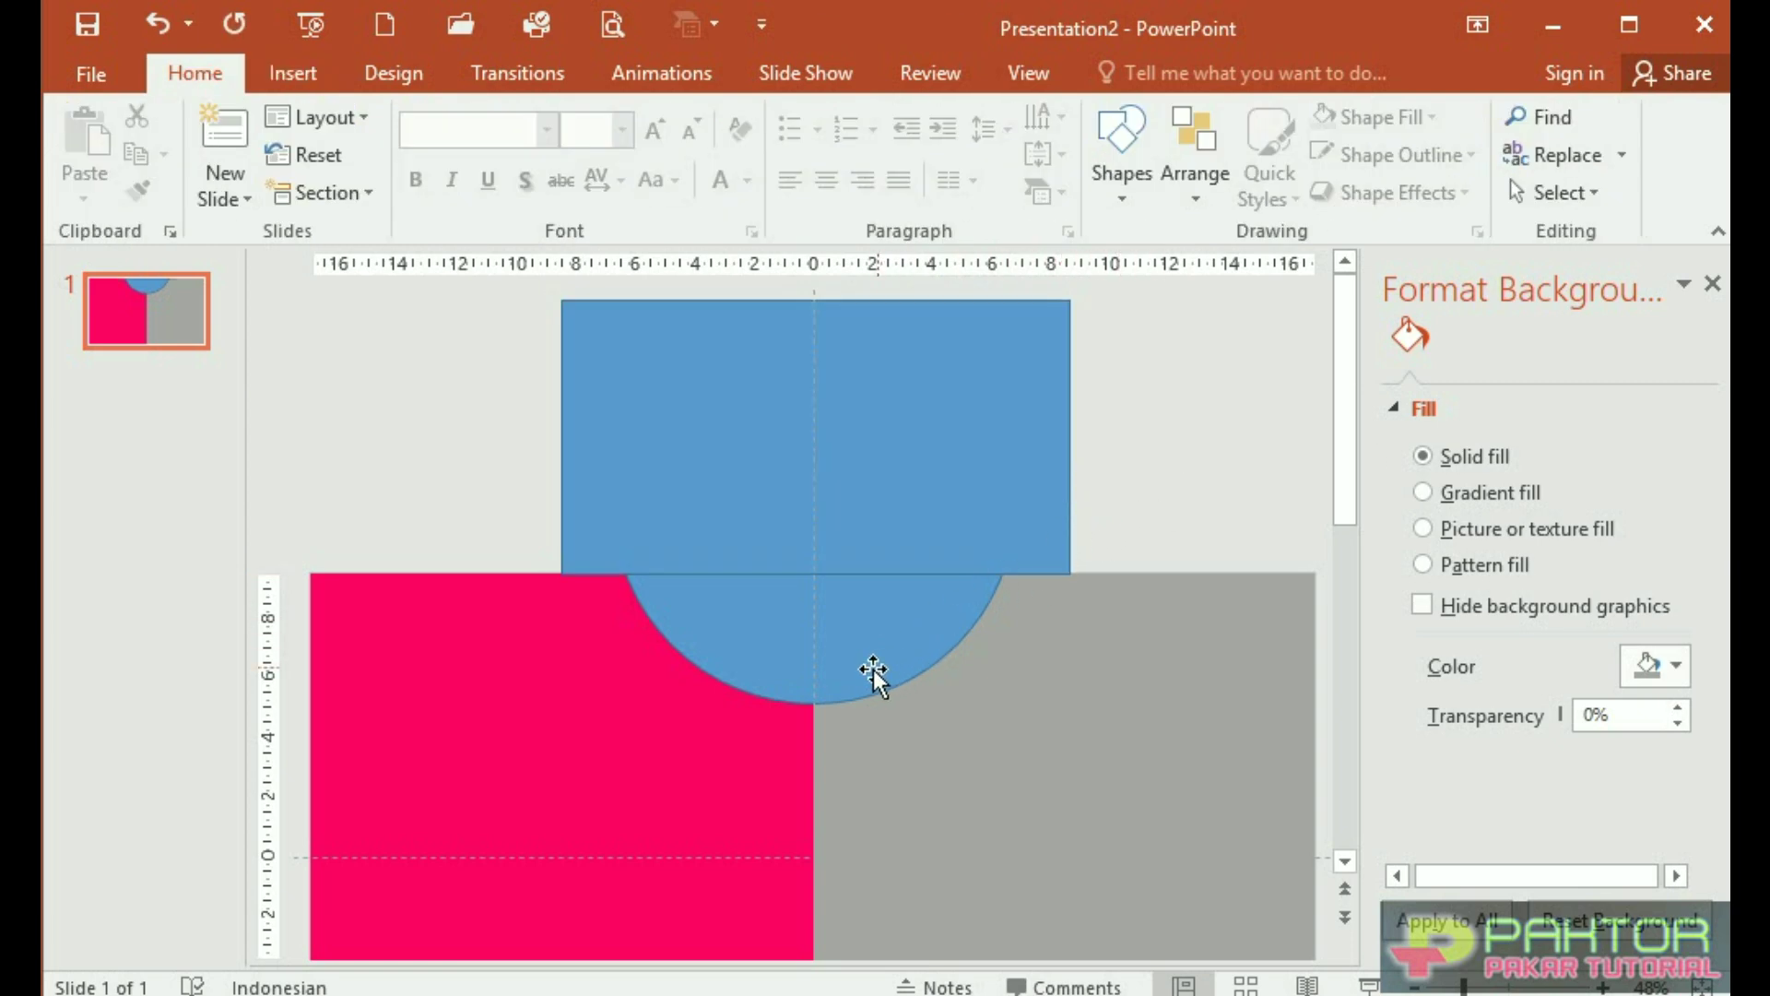
click(873, 669)
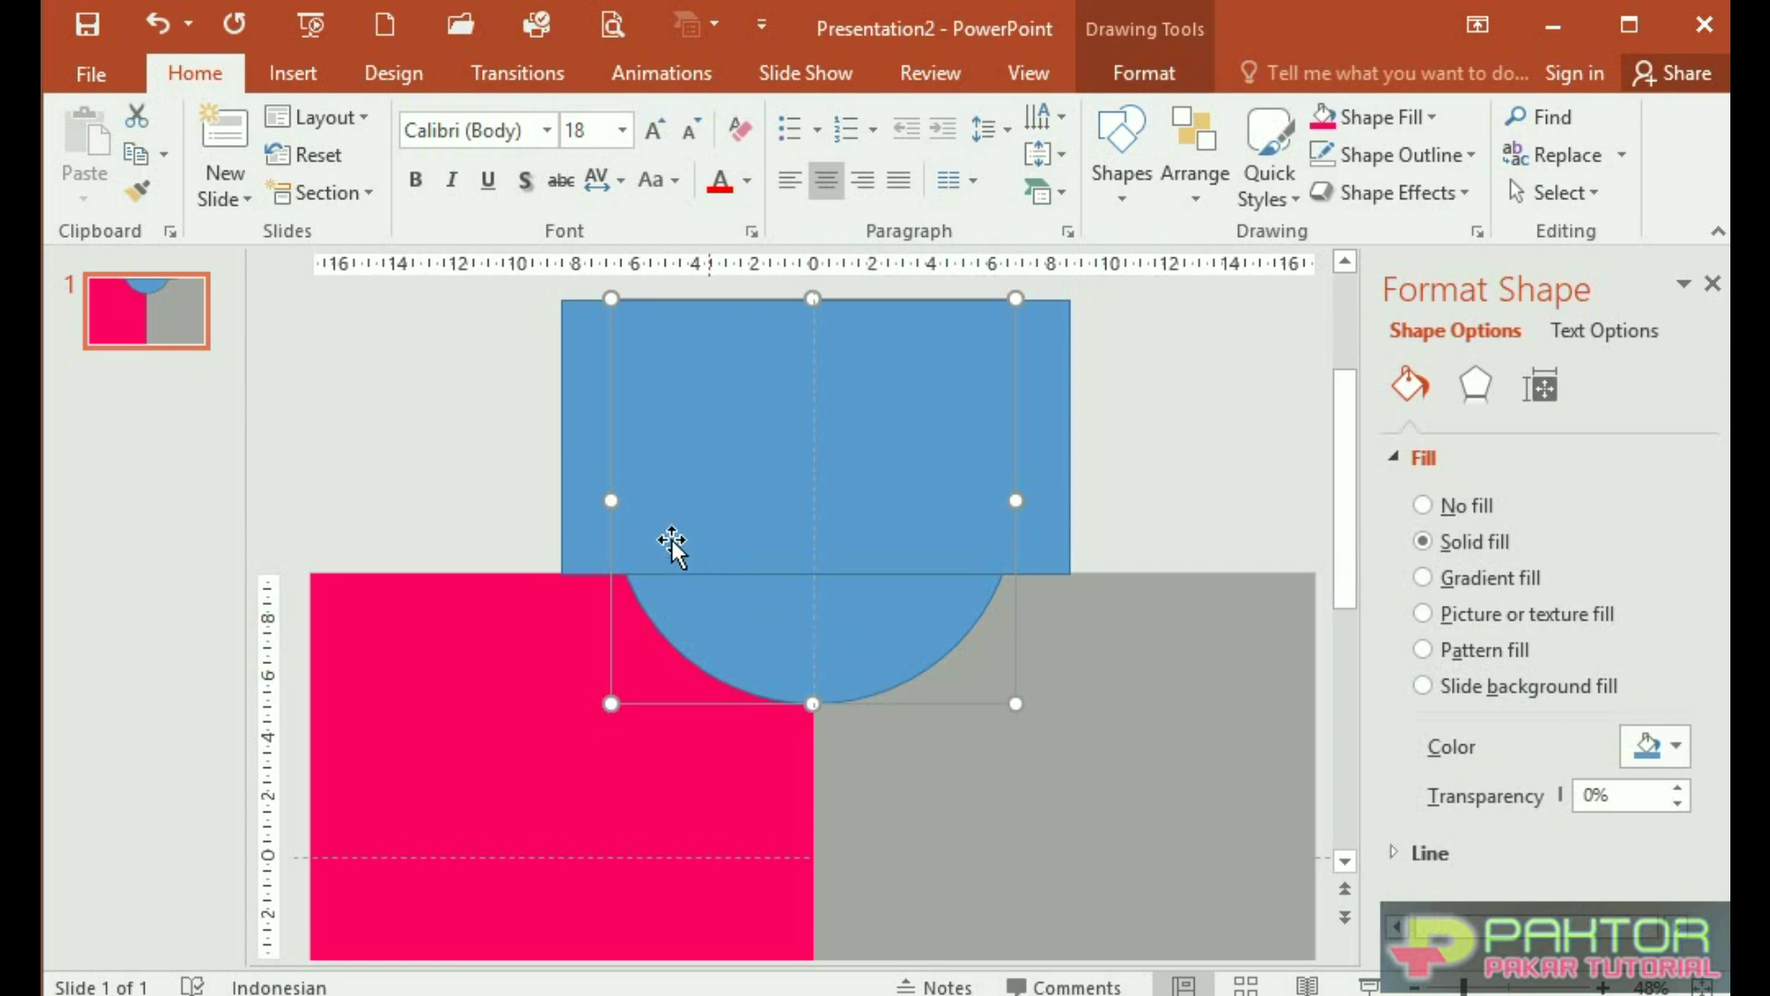
shift+click(575, 425)
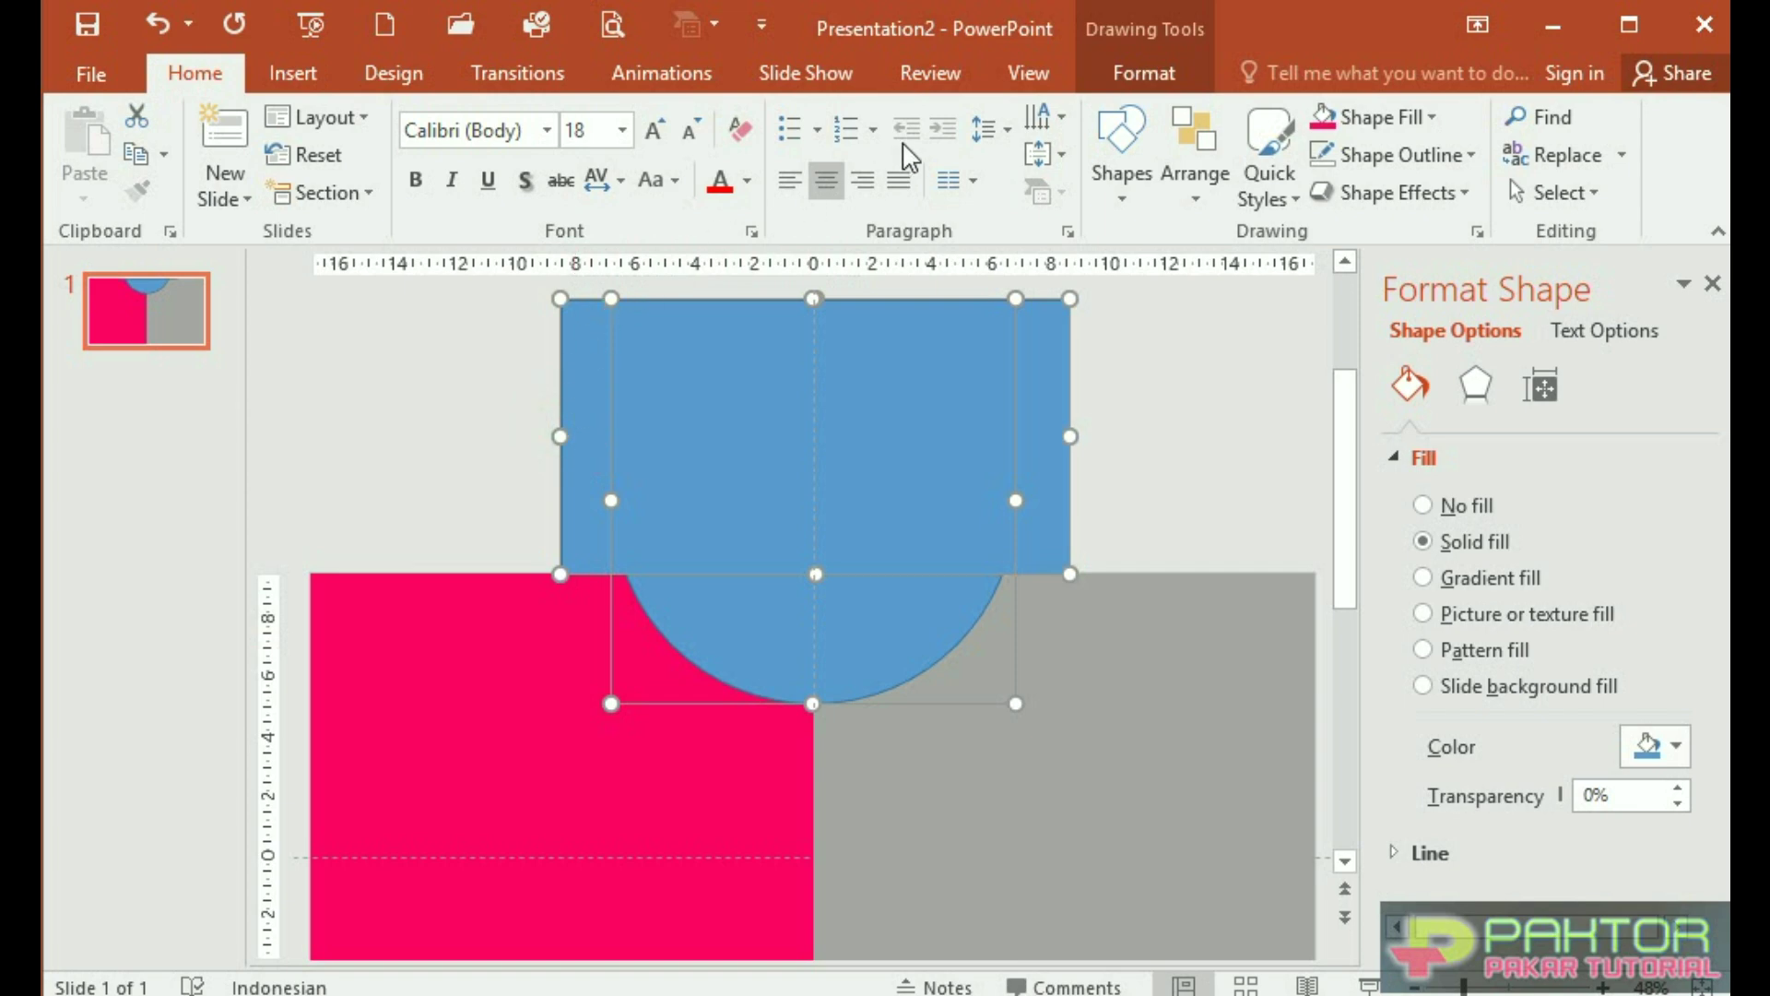
click(1131, 80)
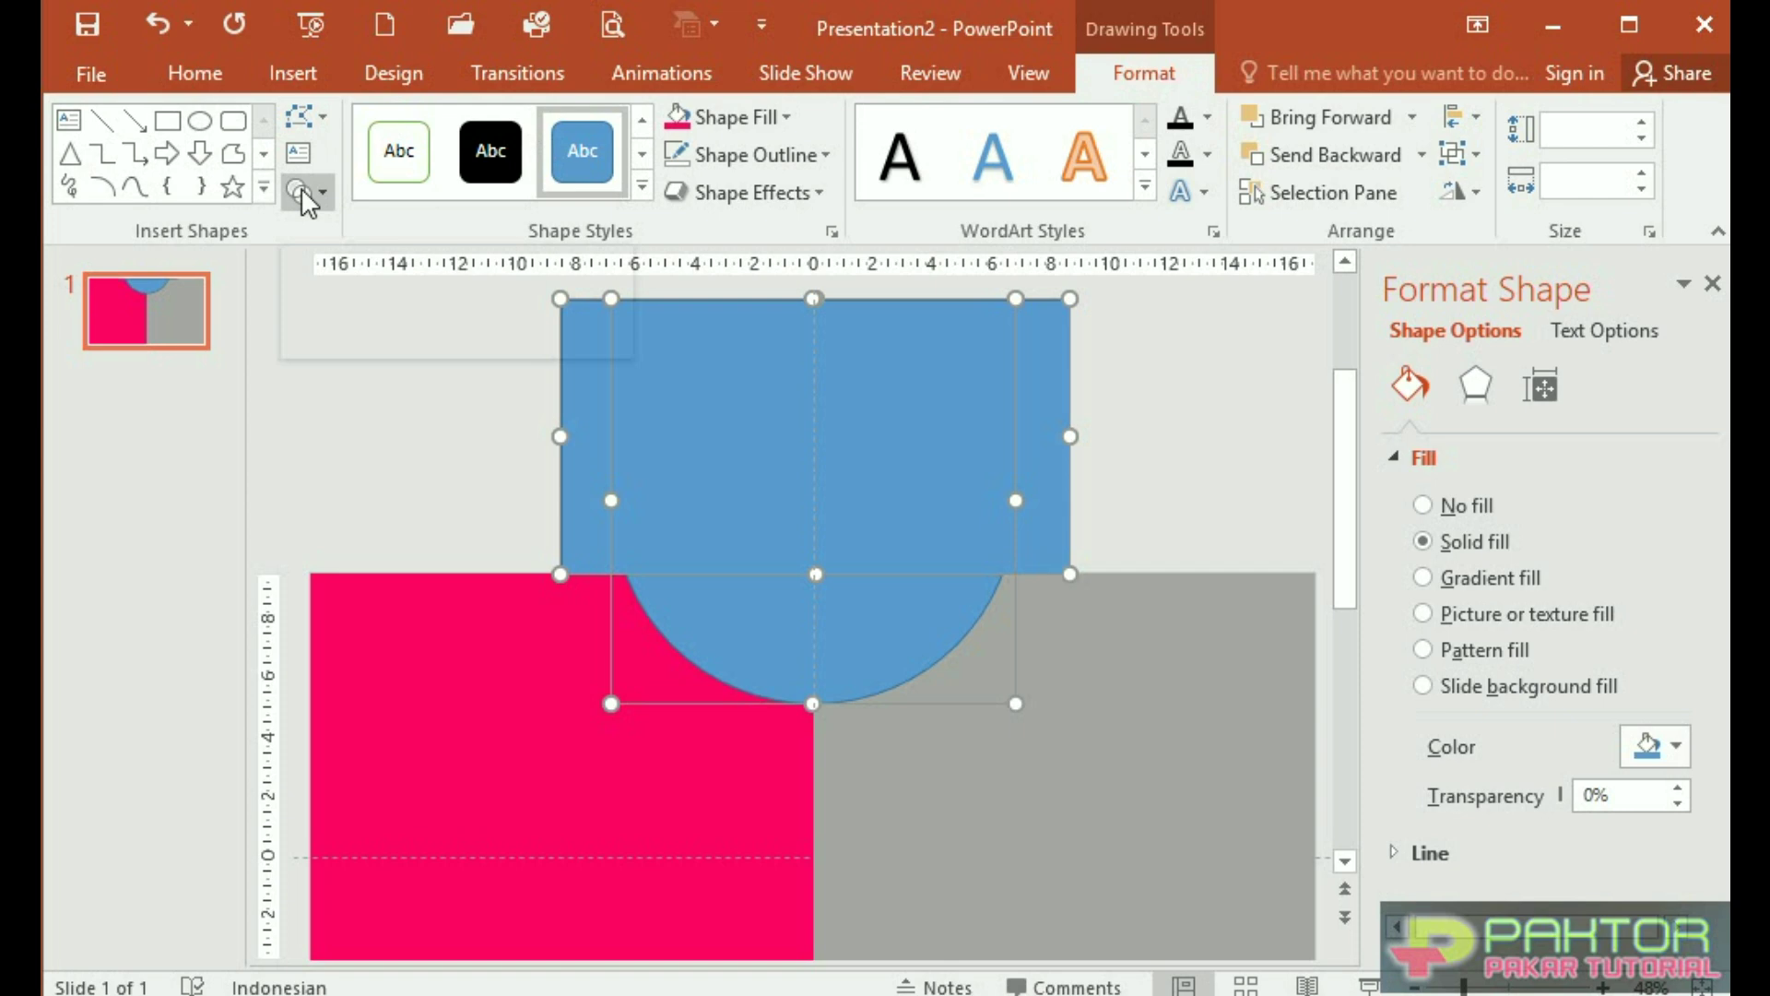
click(320, 191)
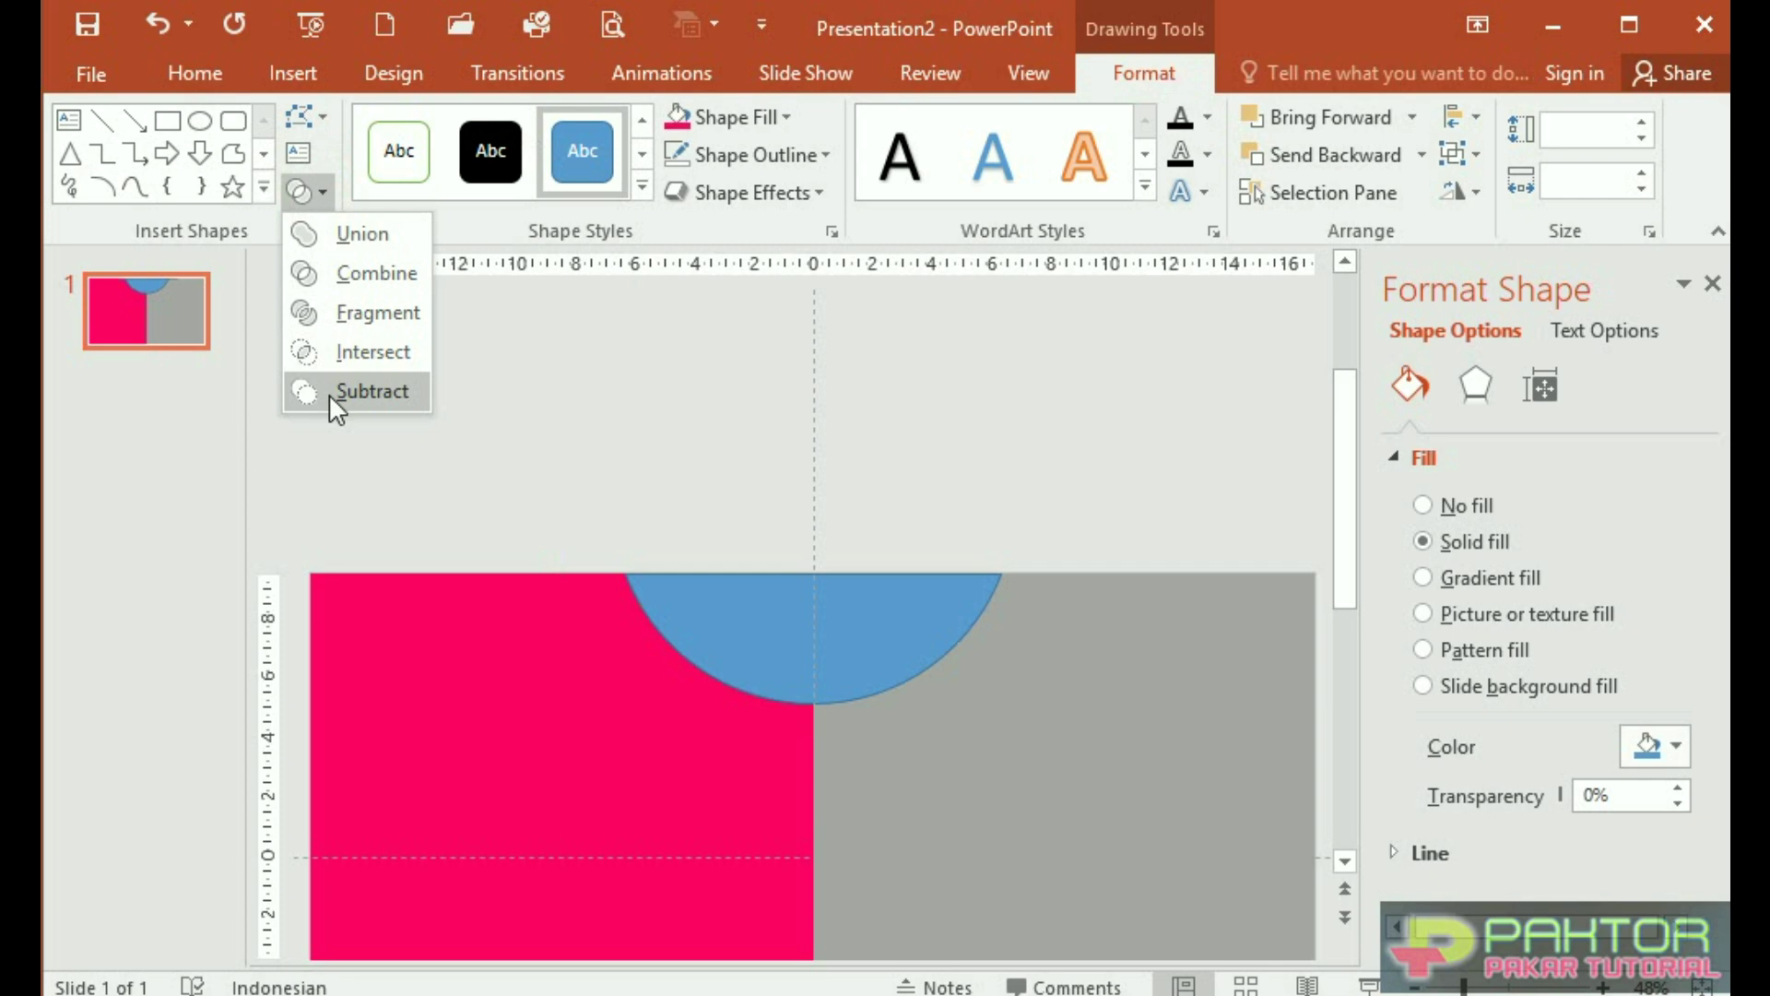
Subtract the rectangle from the circle and make the half-circle white with no outline
click(330, 395)
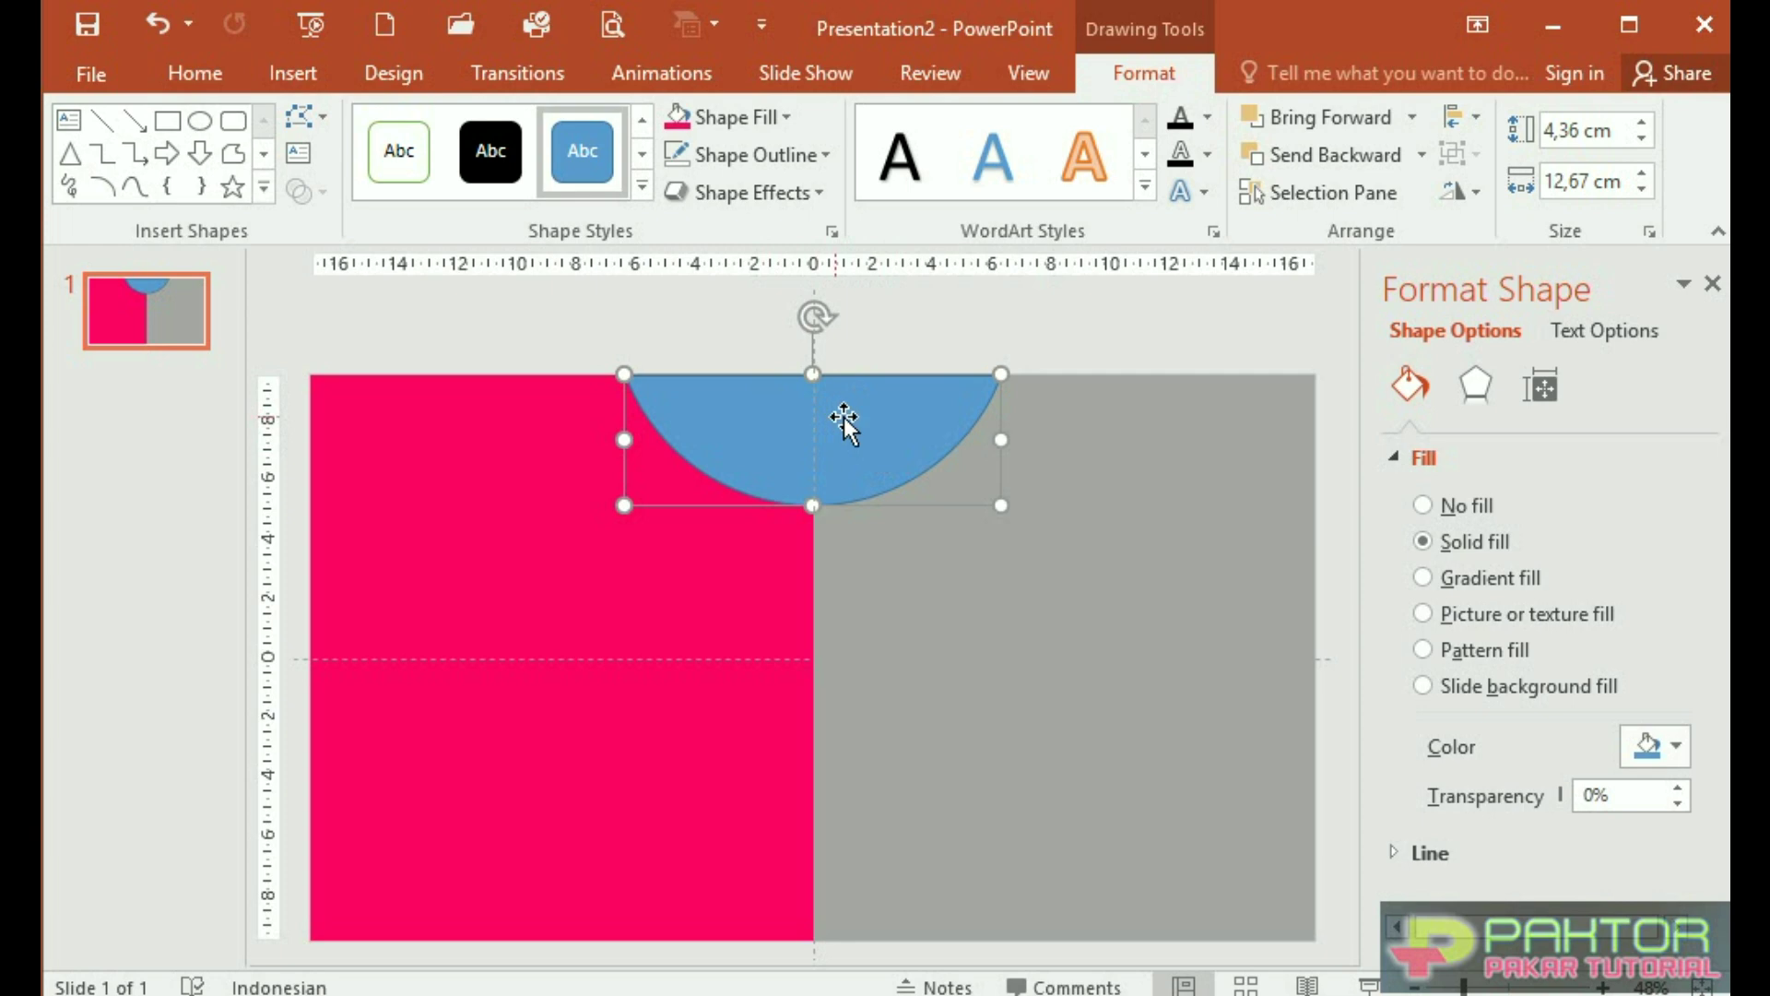
click(787, 120)
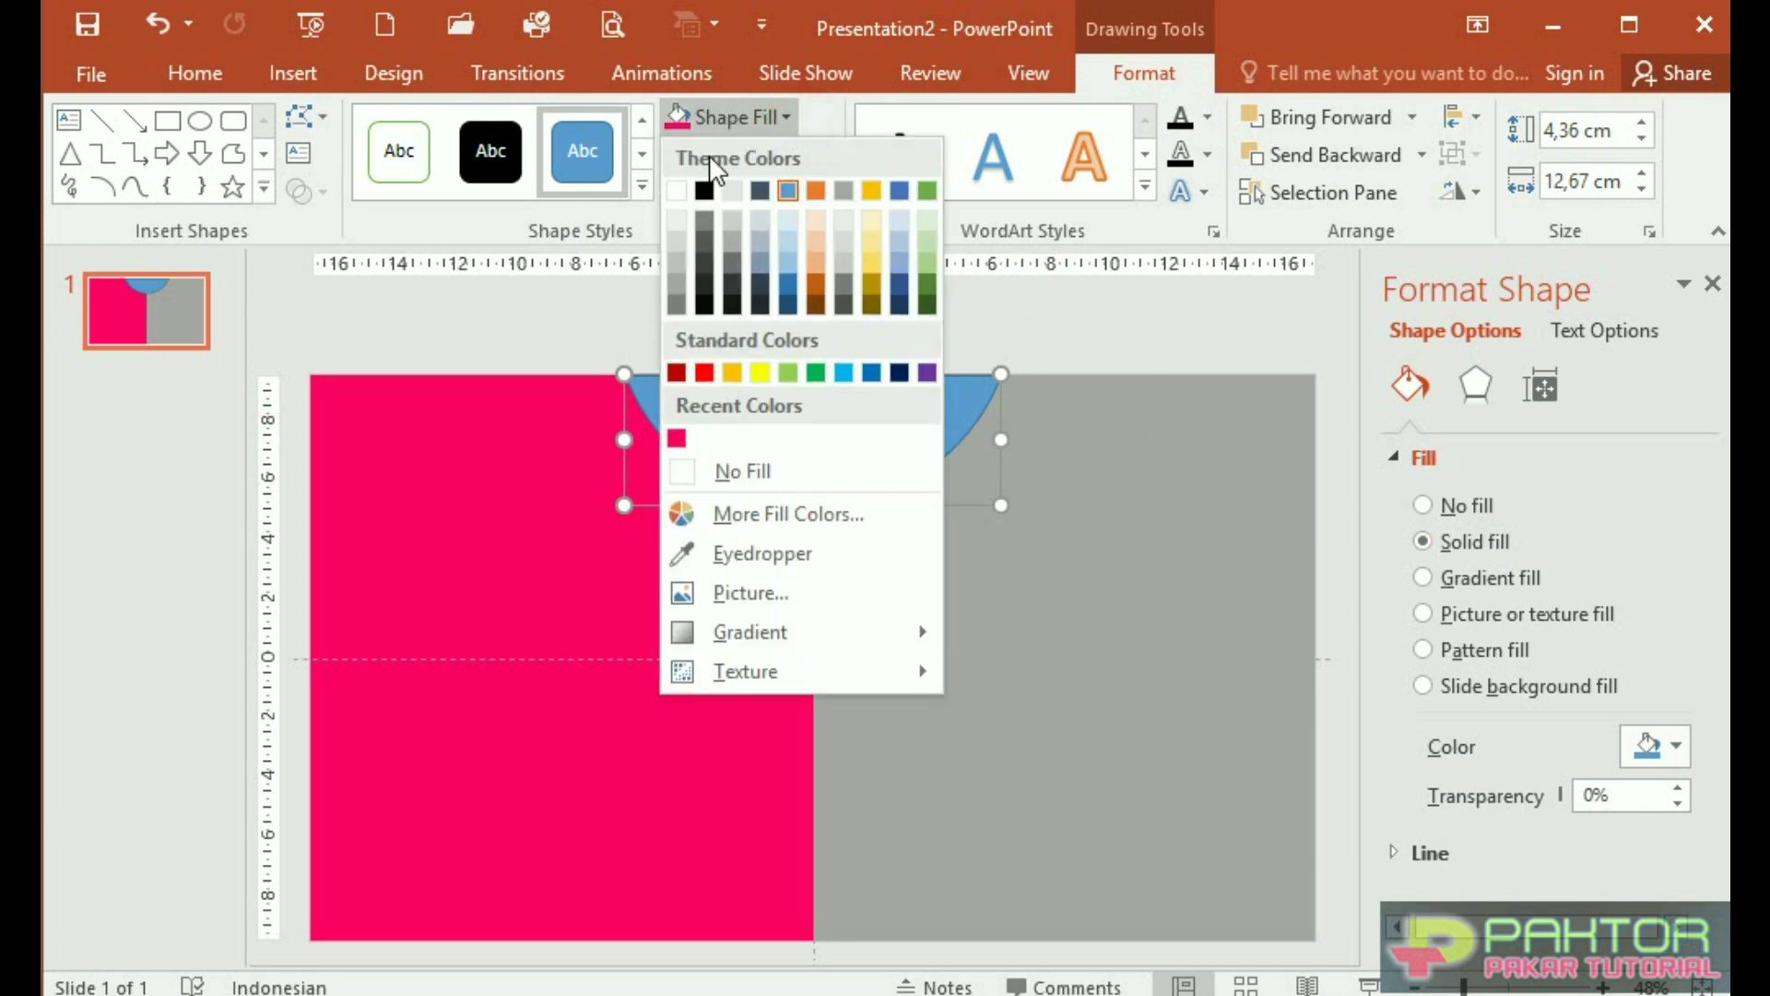
click(674, 191)
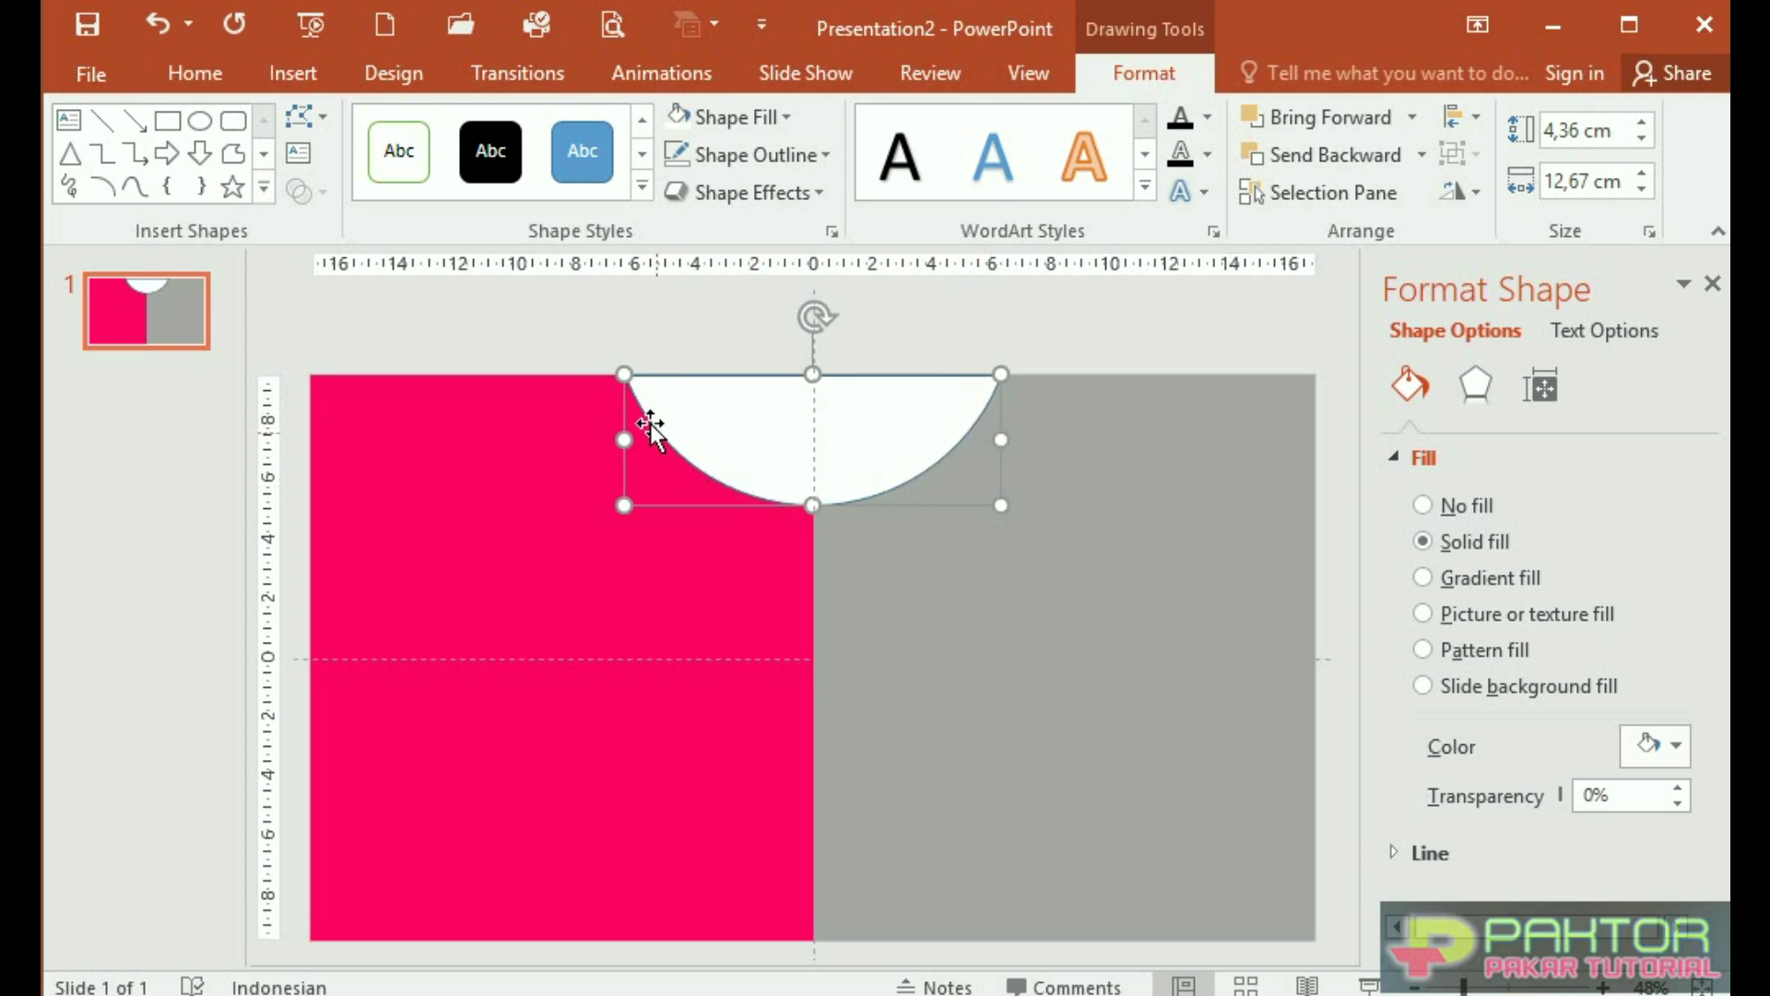
click(827, 154)
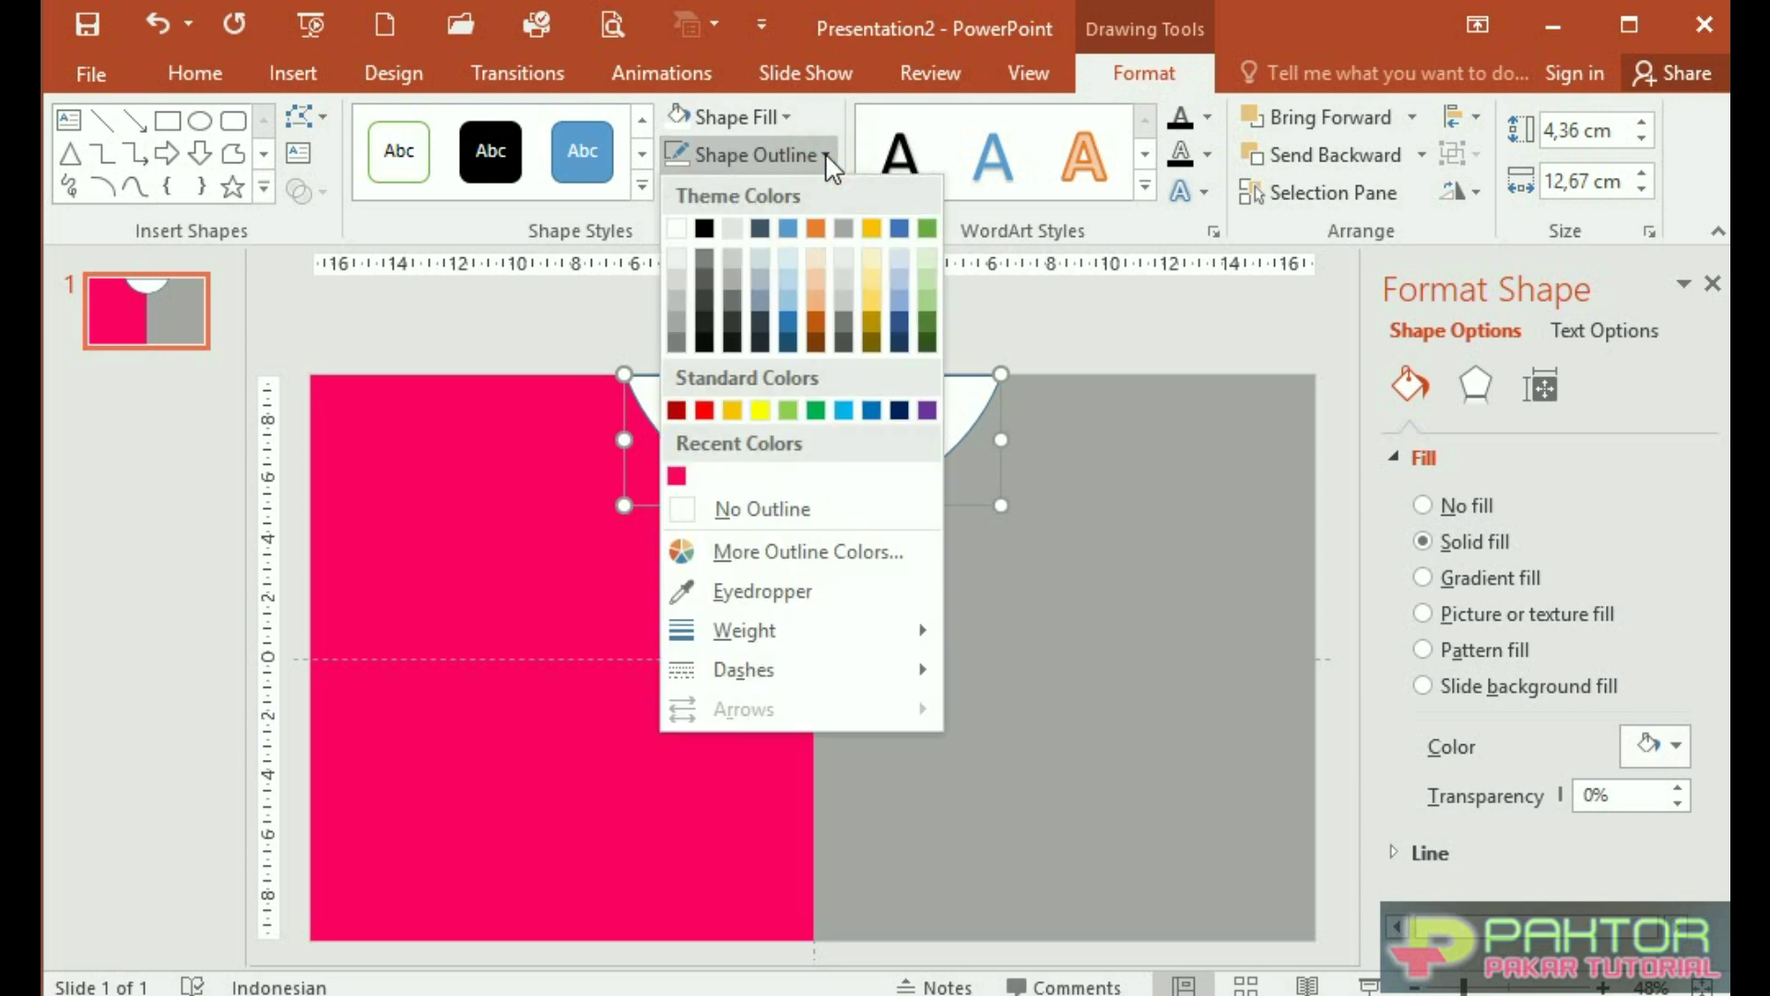
click(777, 506)
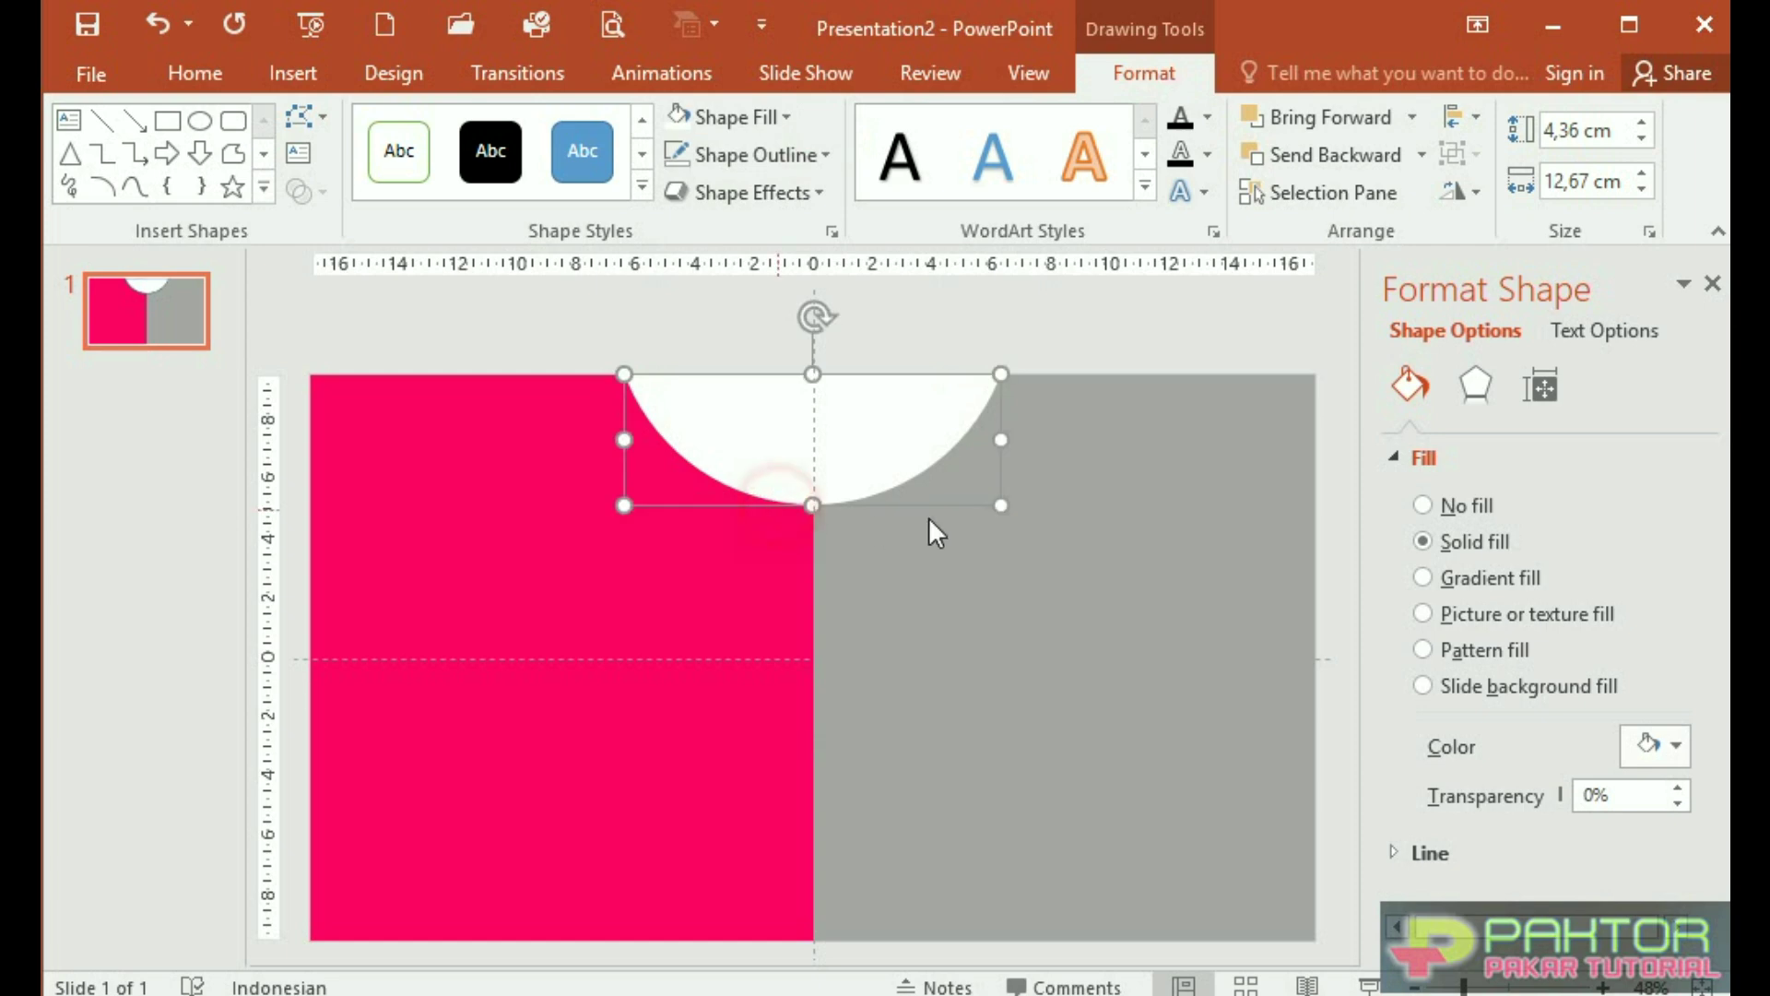
click(1046, 304)
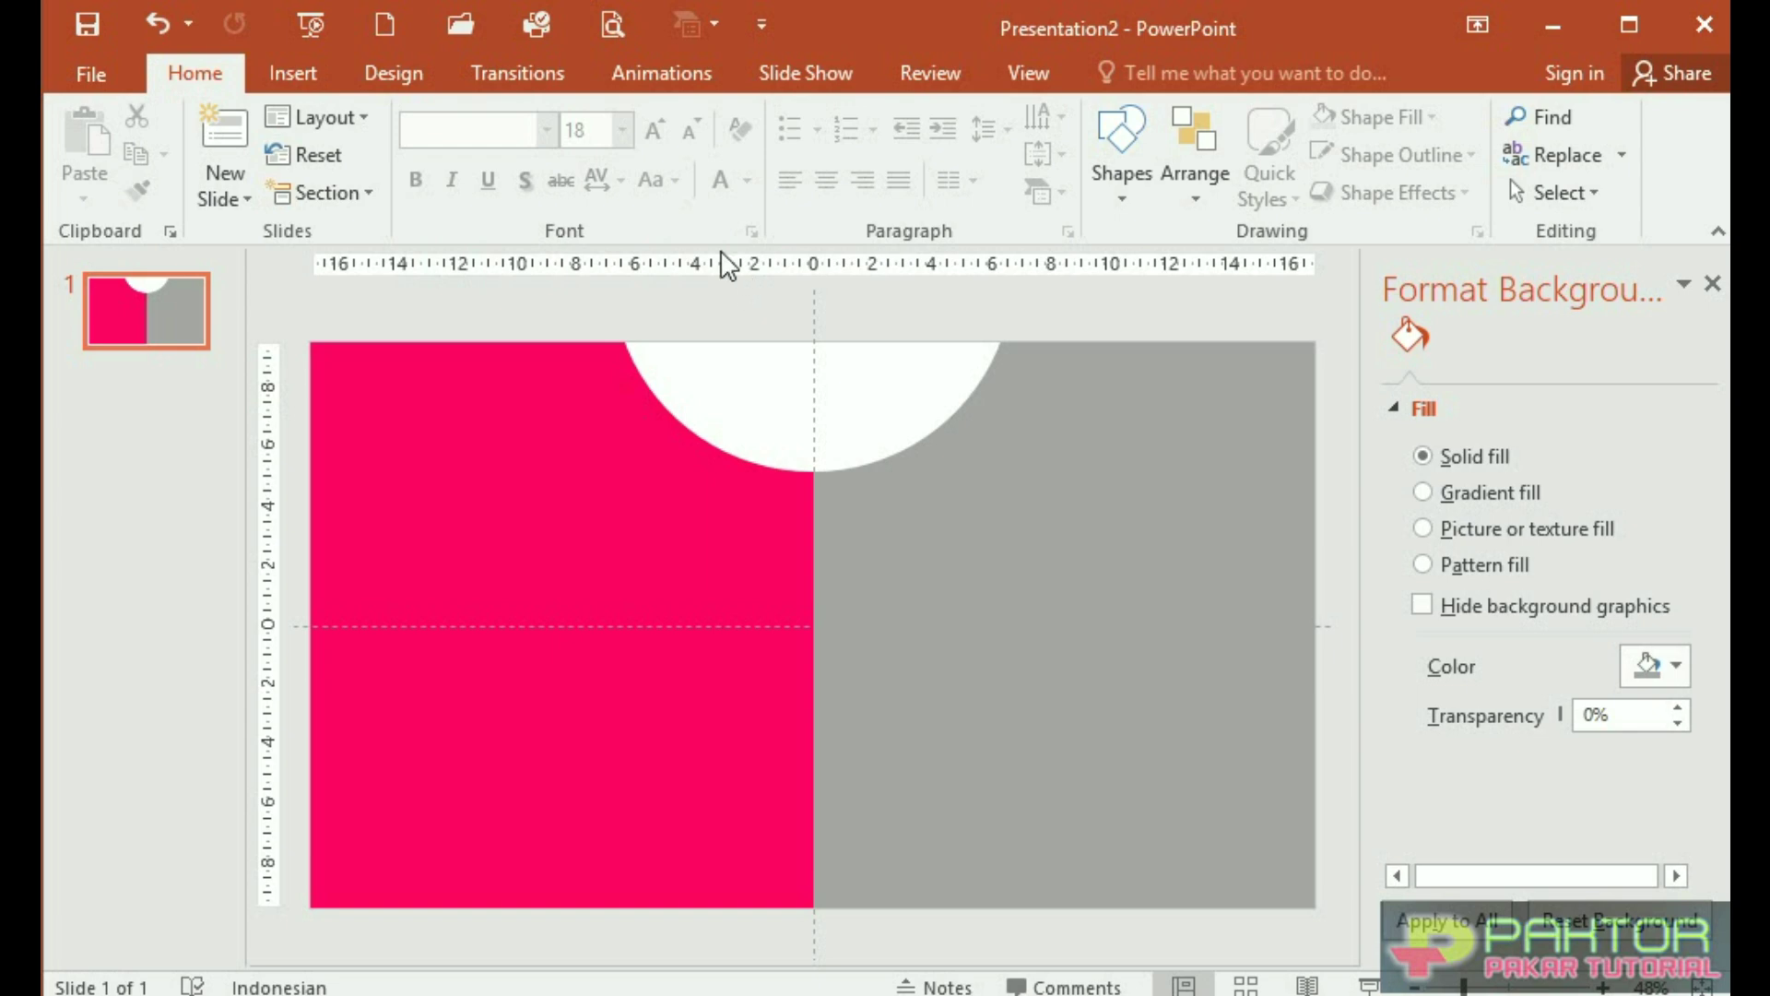
Add a centred text box reading 'INTANSI' over 'ABCD' inside the half-circle
click(288, 83)
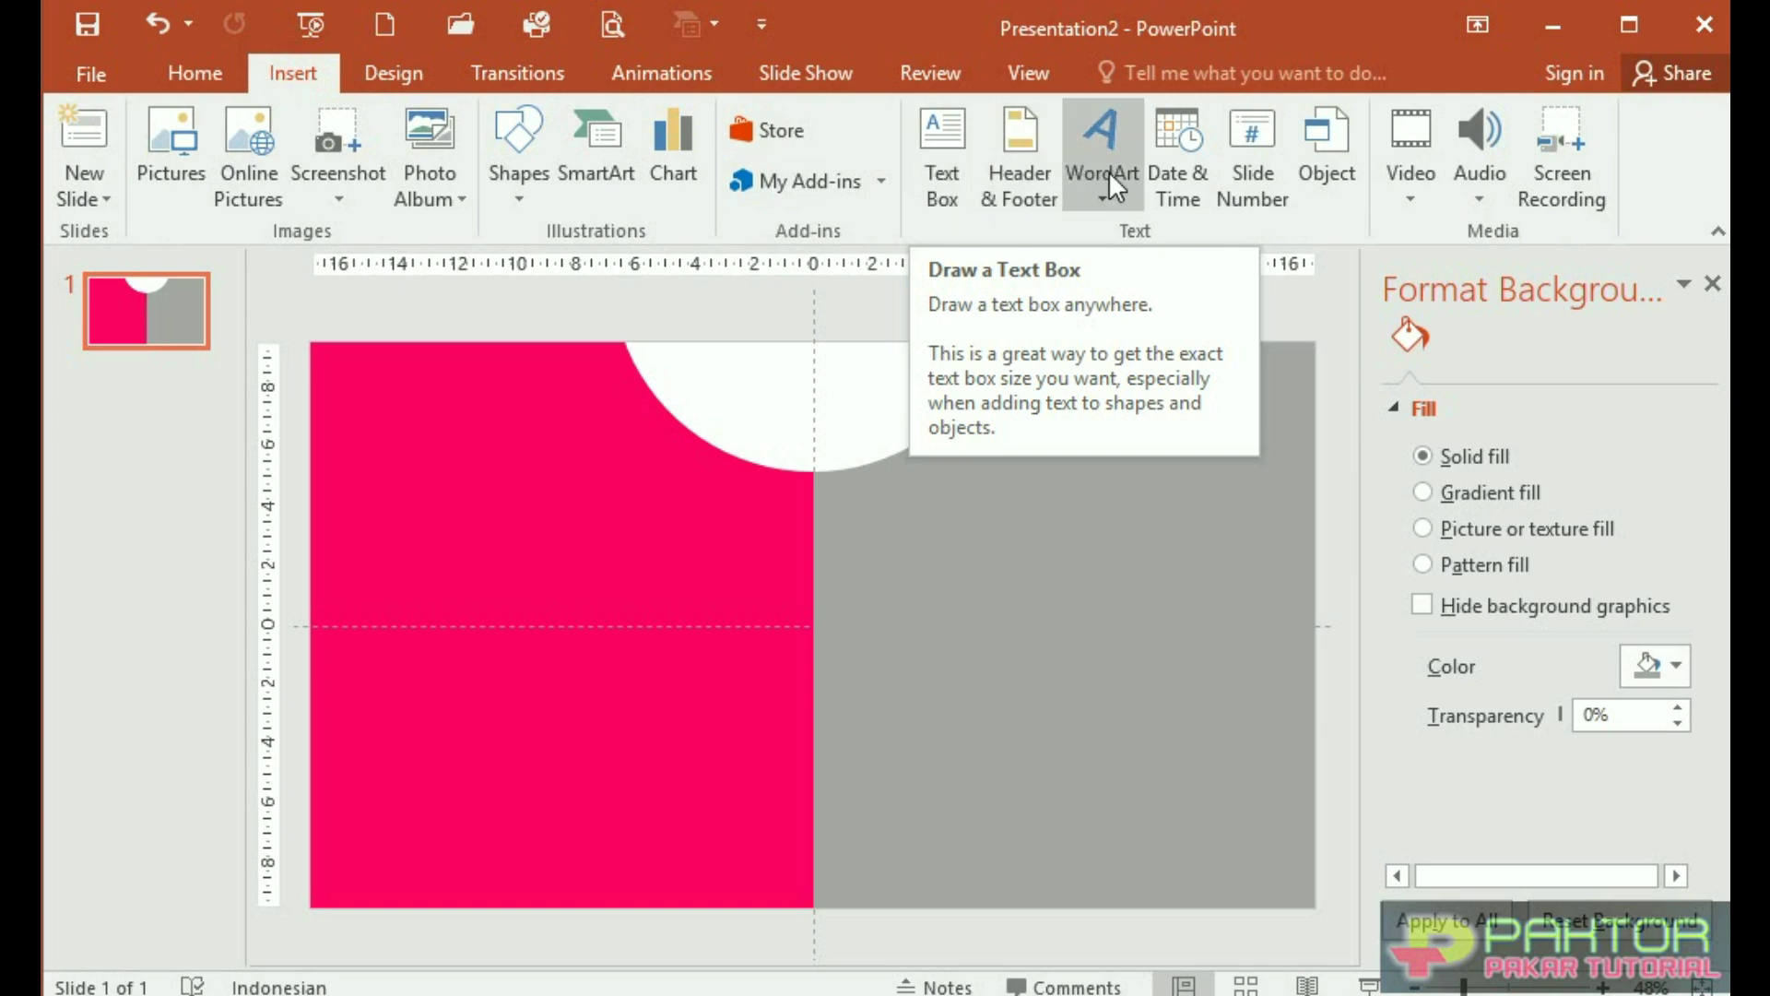
click(928, 181)
drag(711, 377, 920, 429)
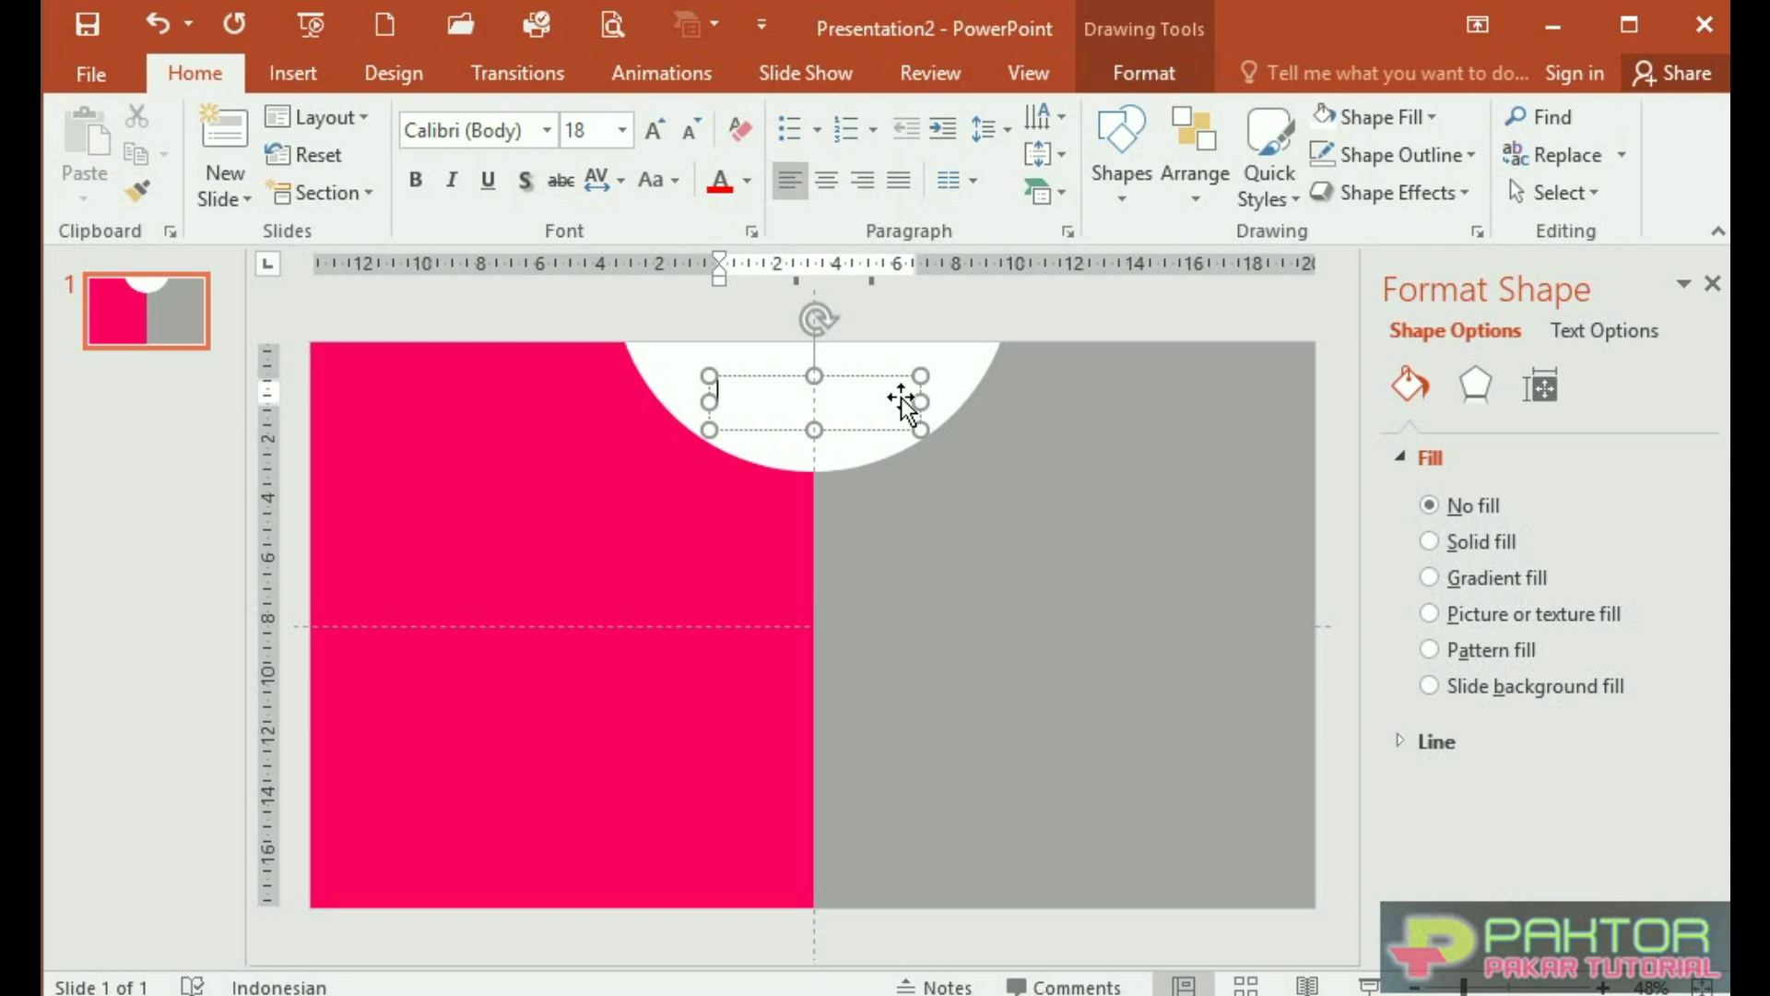
text(INTANSI)
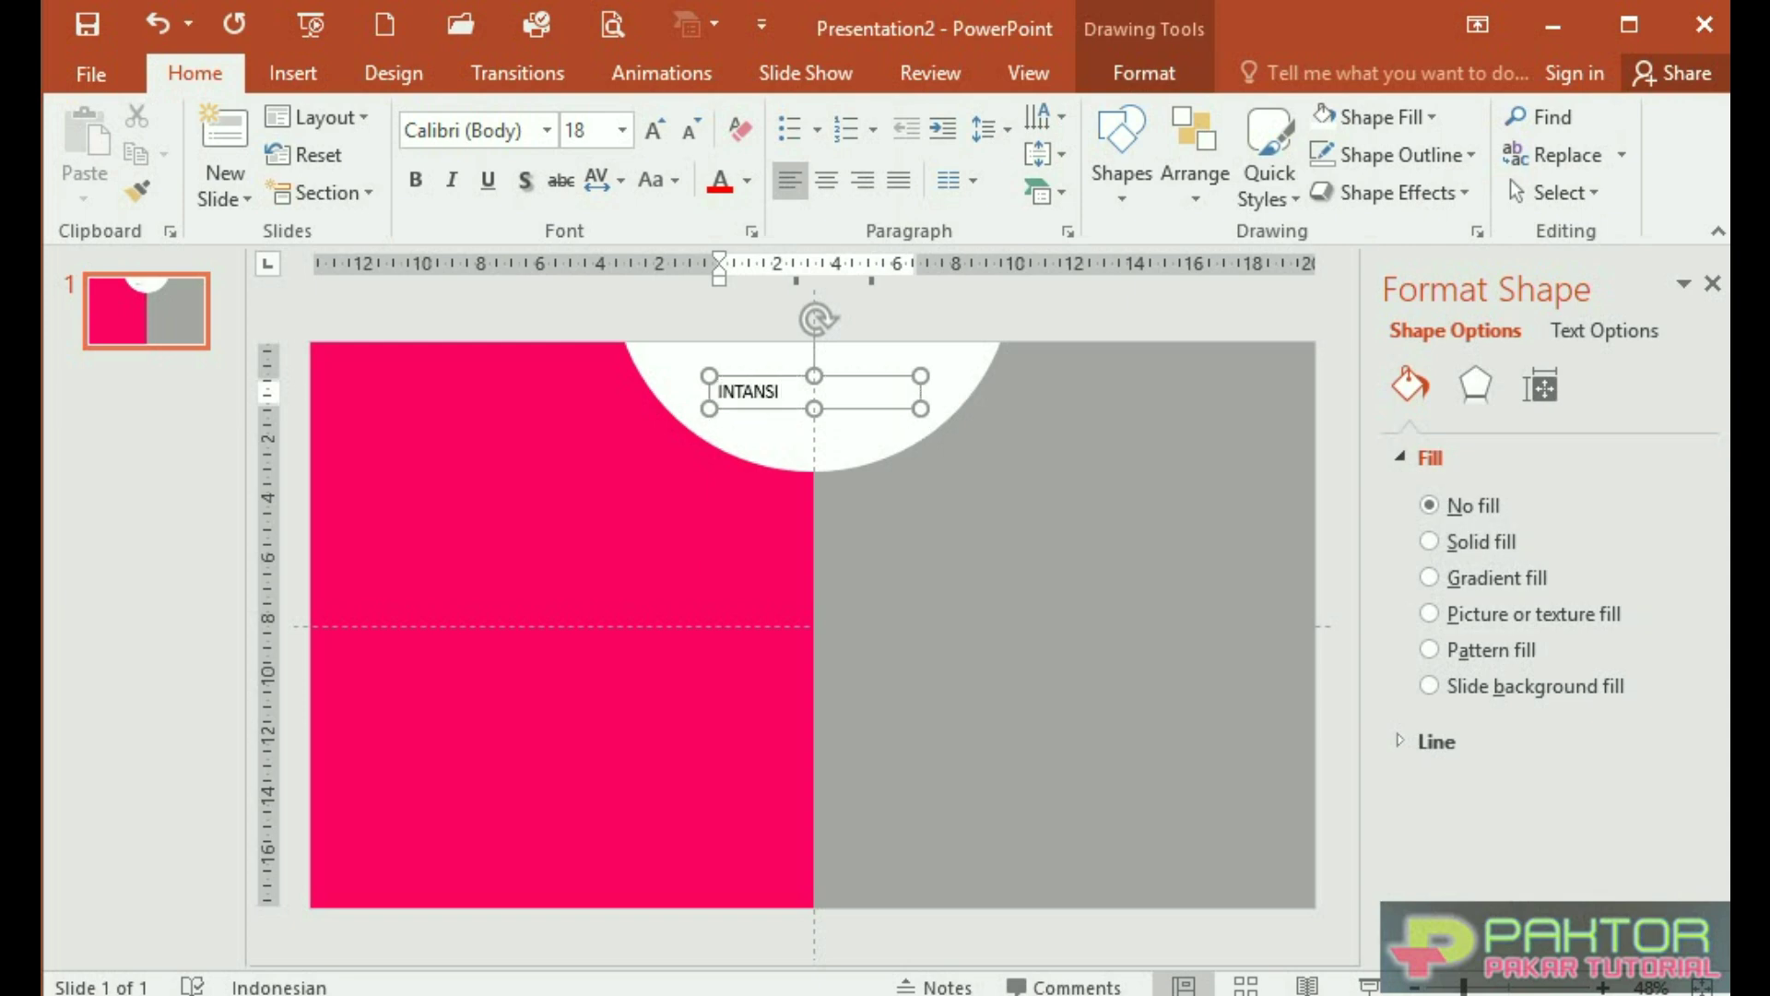
key(BackSpace)
key(Return)
text(ABCD)
key(Escape)
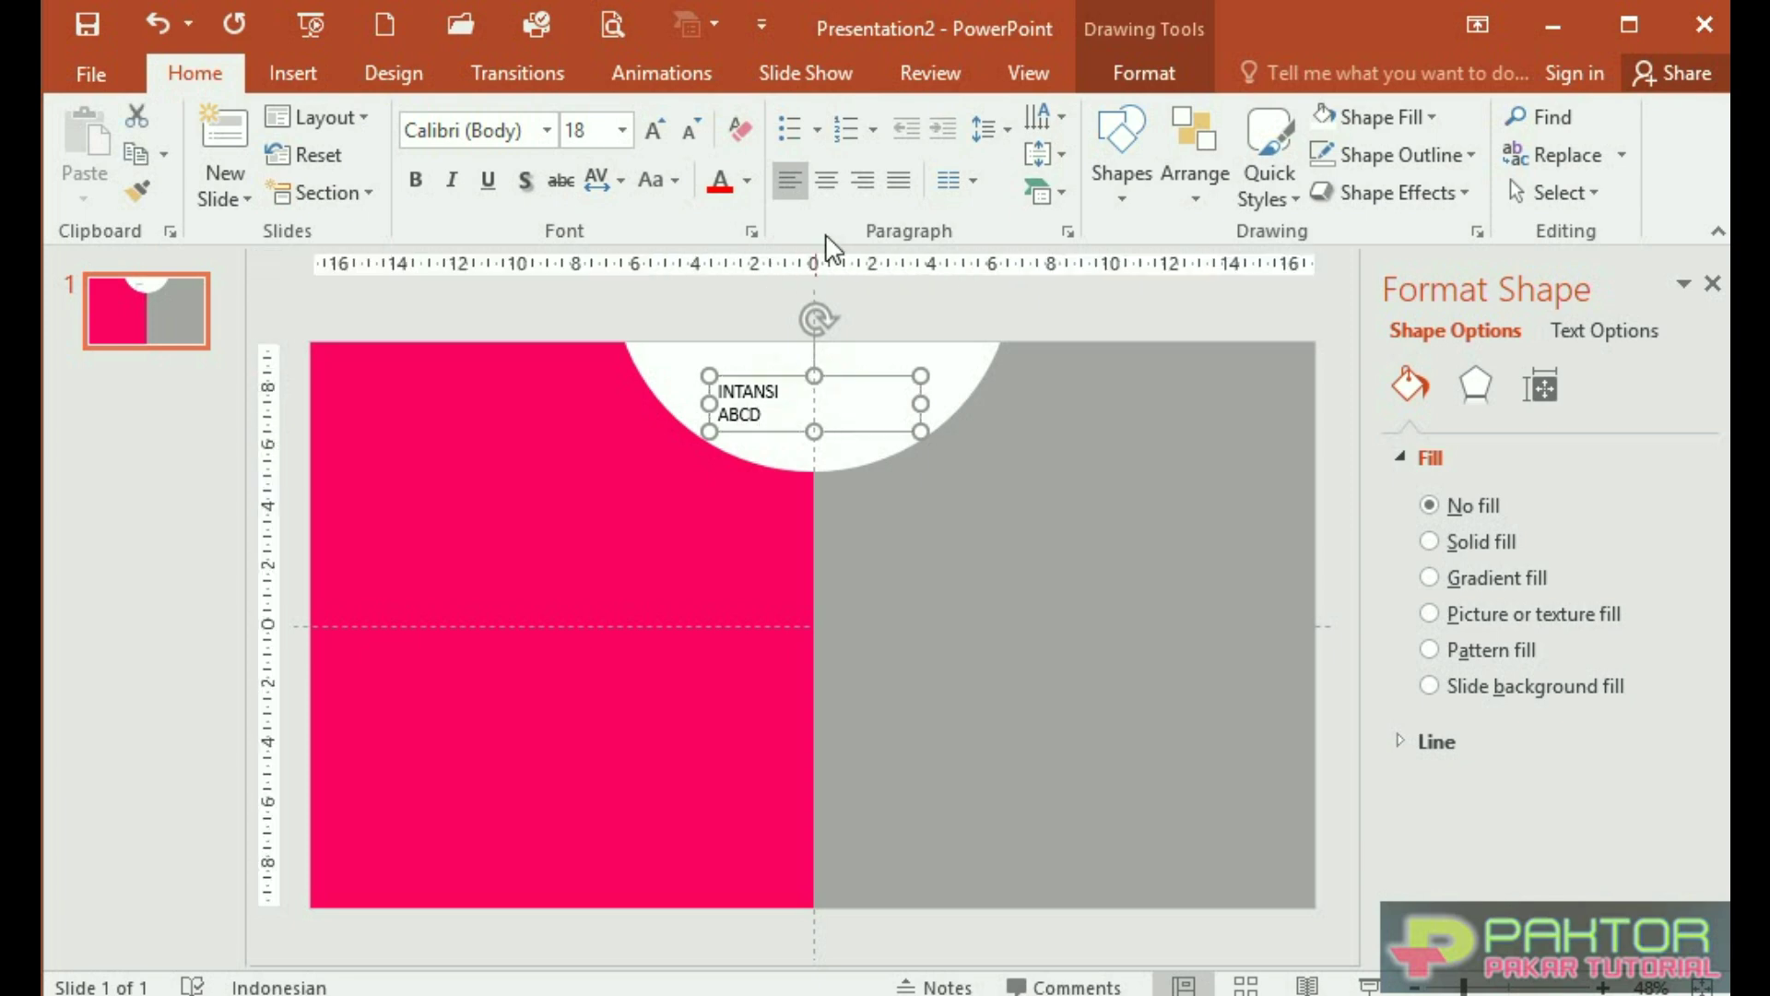
click(826, 181)
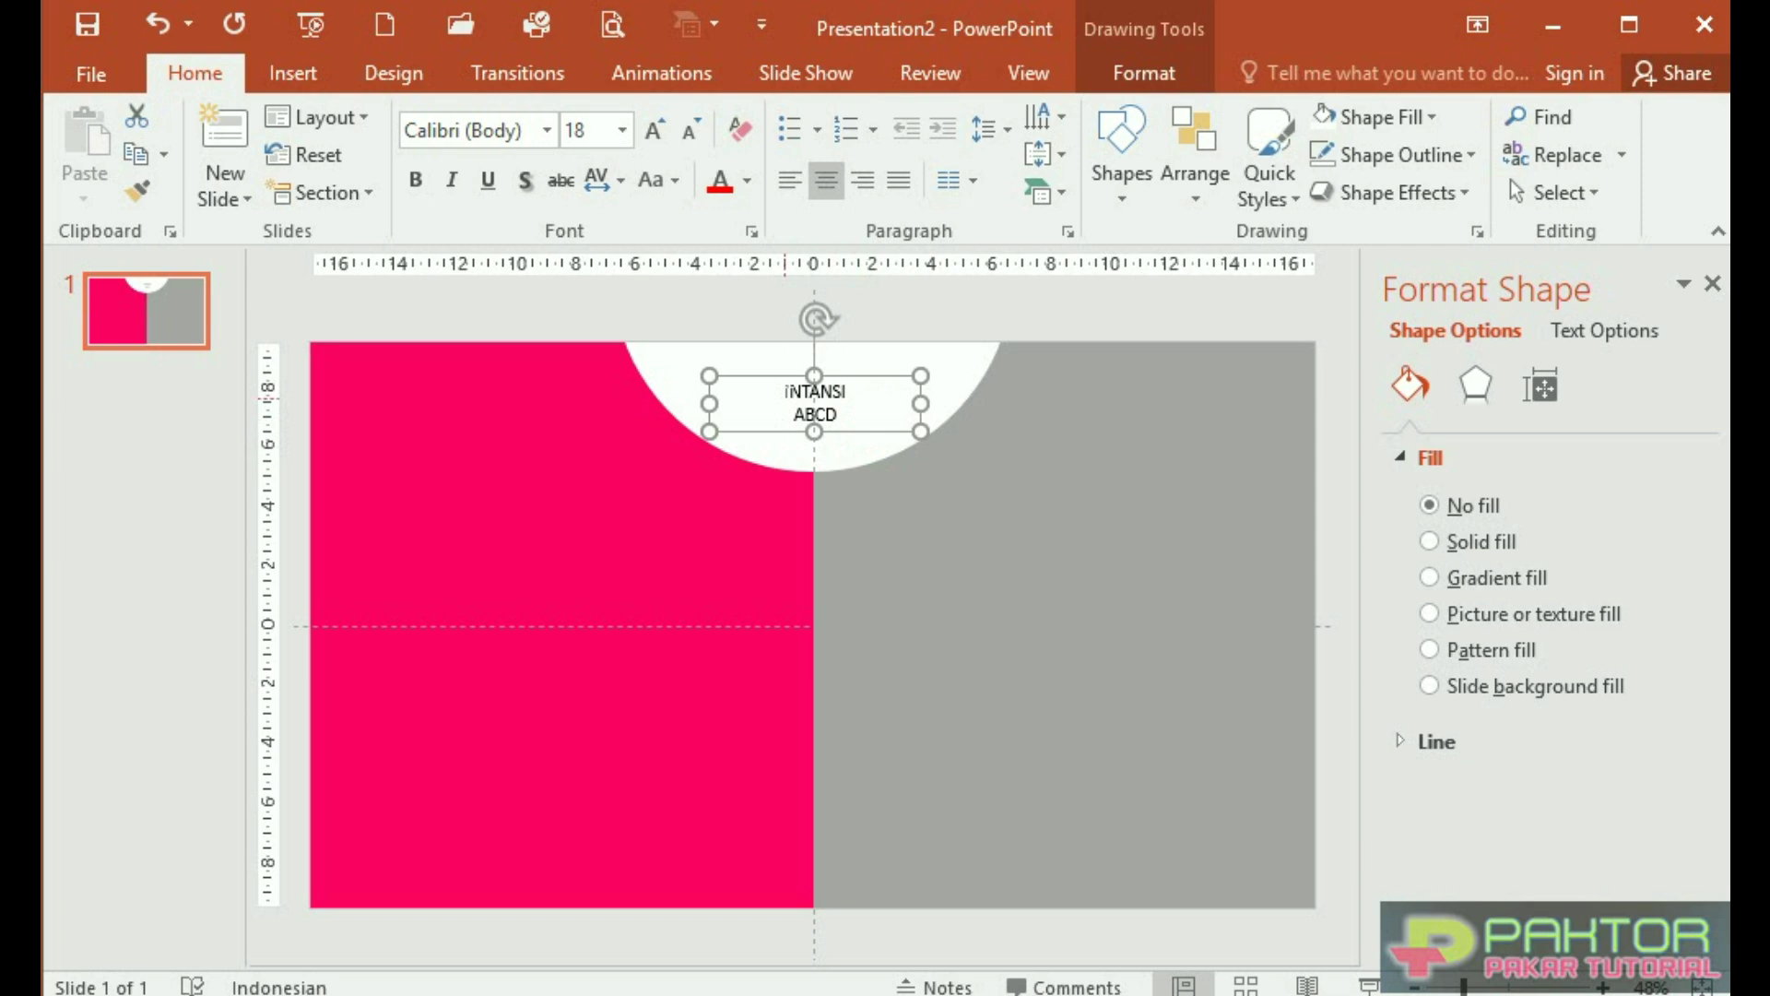
drag(782, 396, 846, 422)
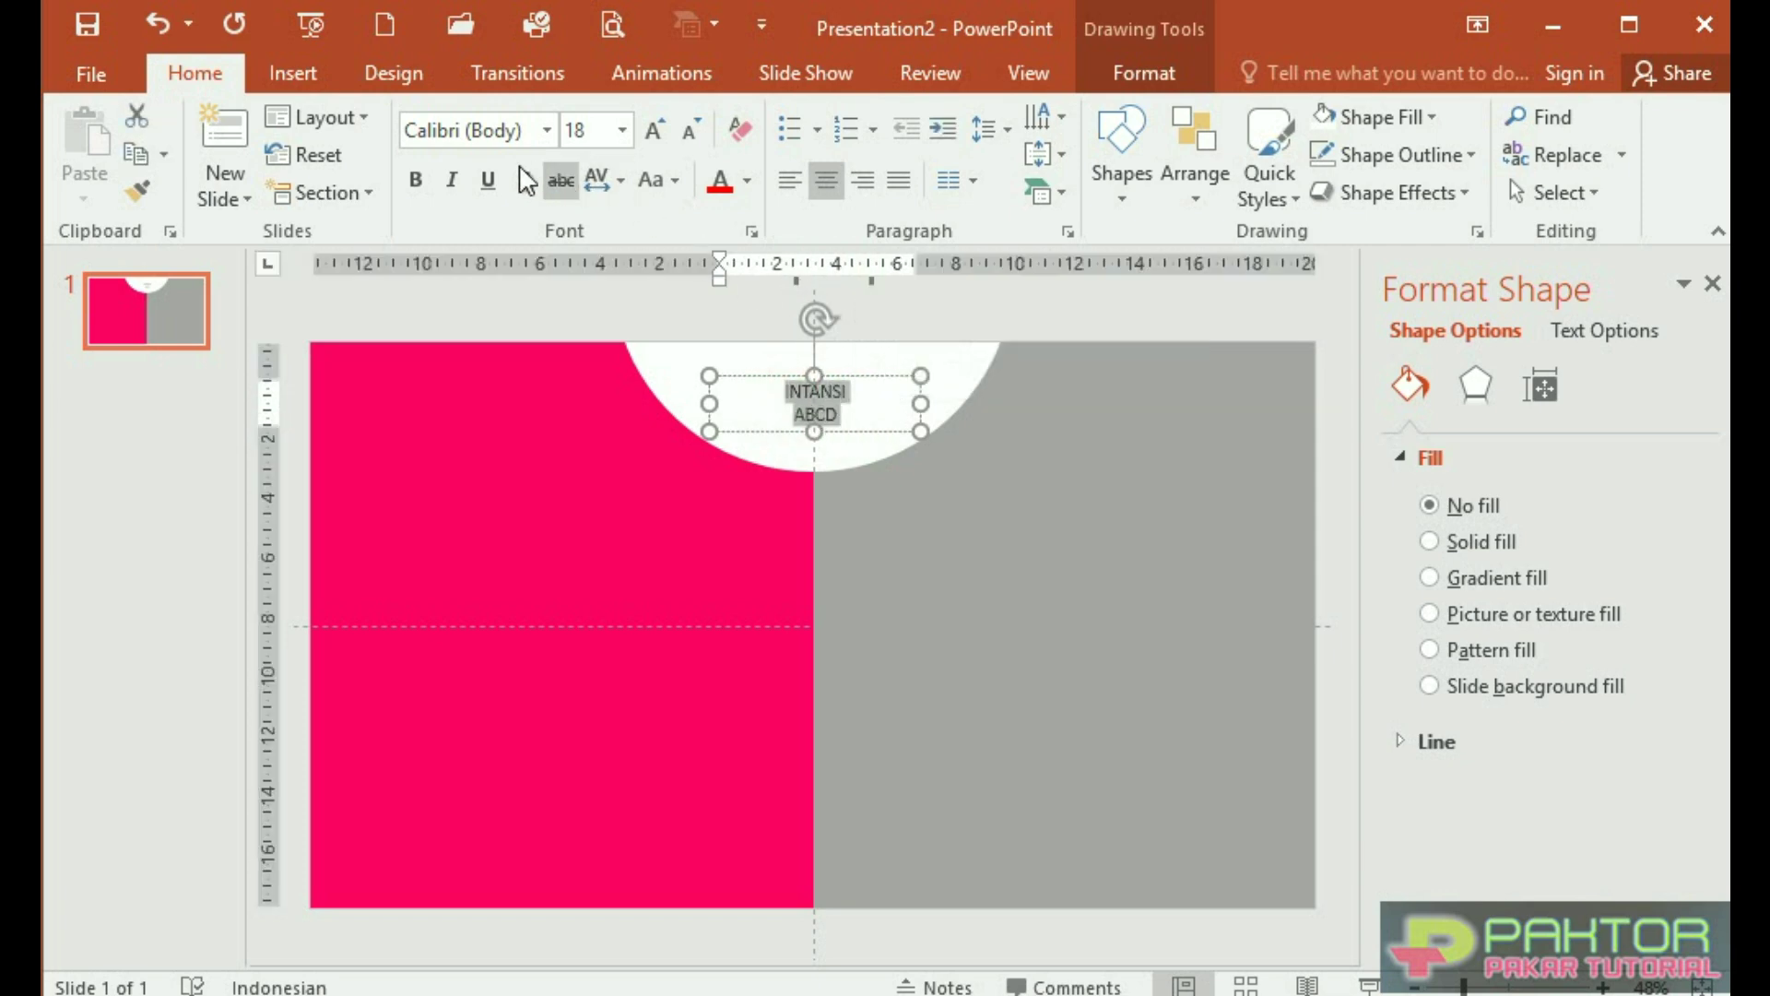
click(546, 133)
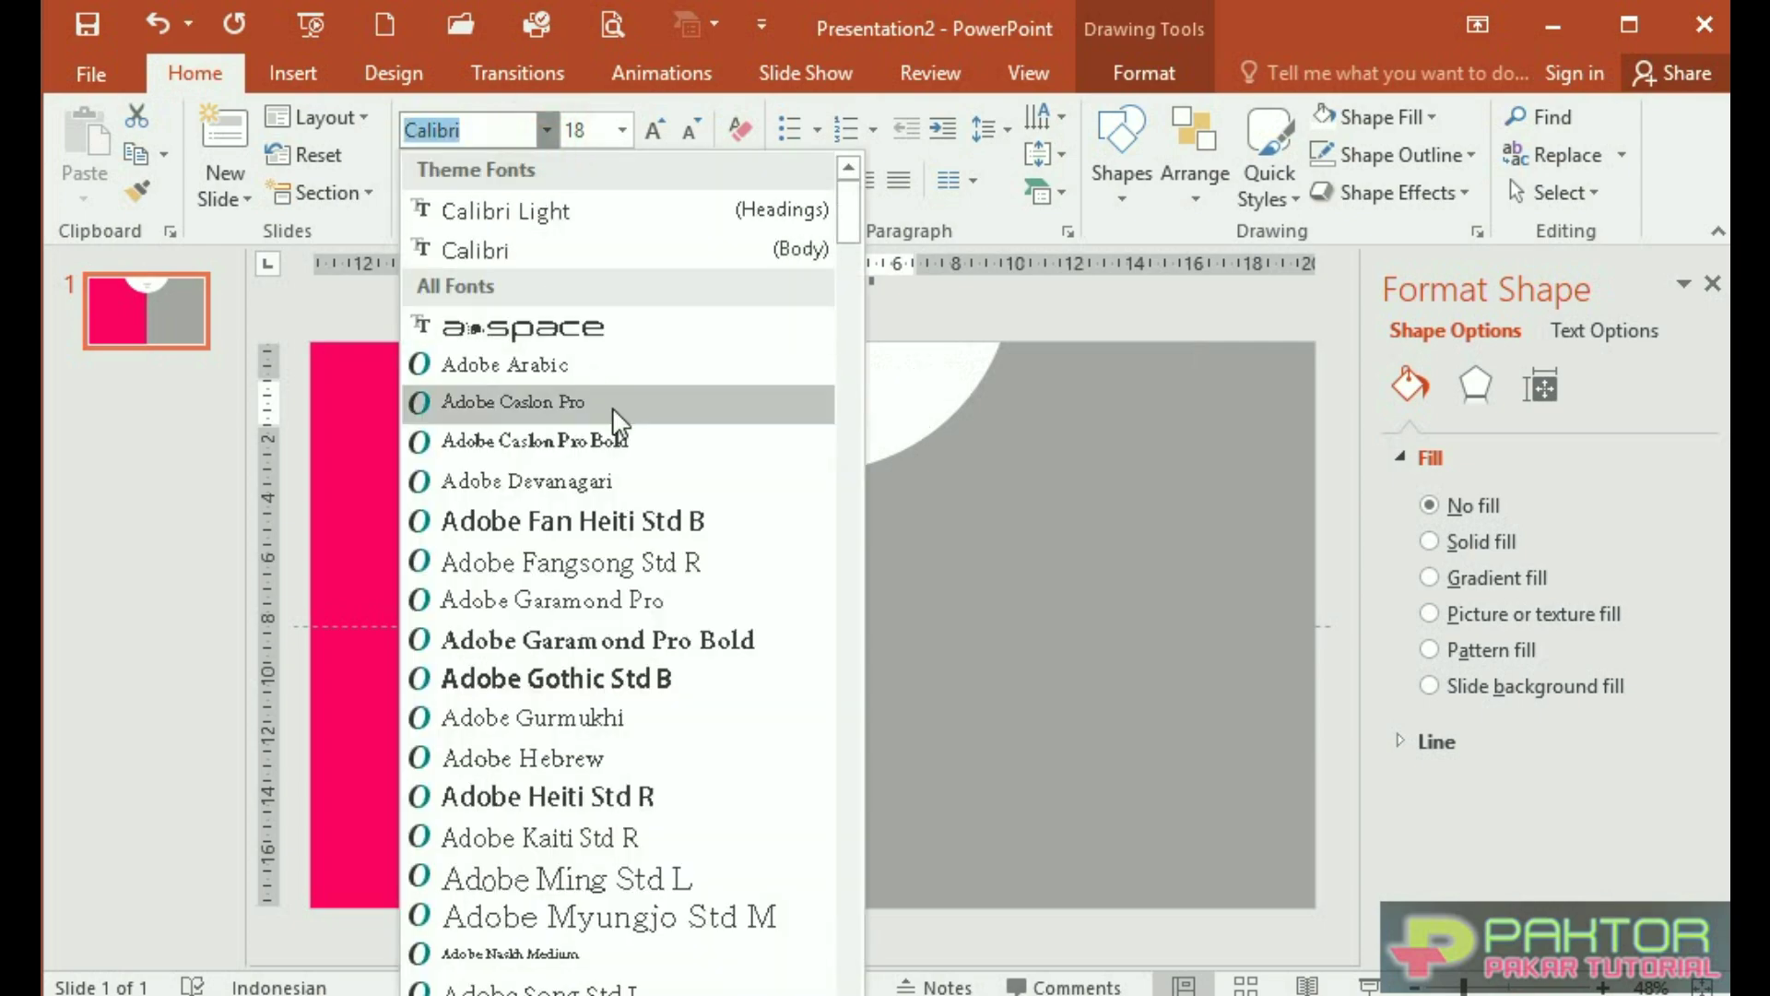
Format the INTANSI ABCD text as bold Expansiva at 36 pt
scroll(636, 452, down, 4)
scroll(645, 468, down, 2)
scroll(647, 468, down, 7)
scroll(656, 475, down, 5)
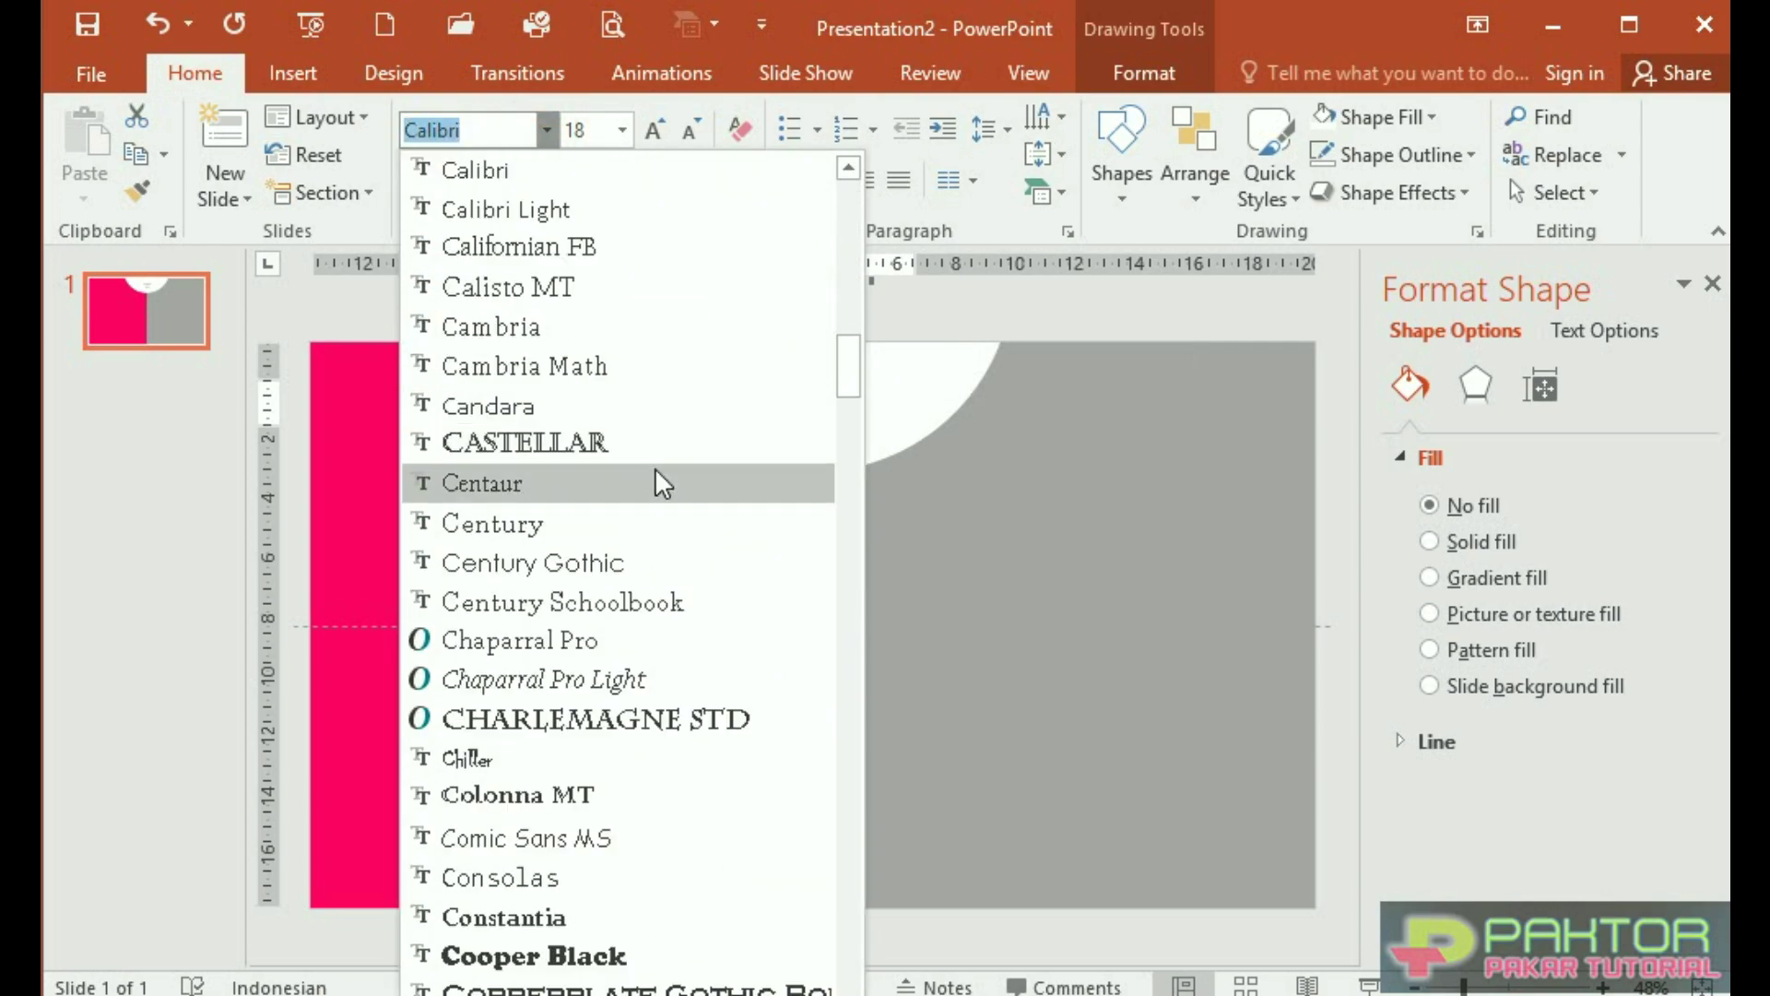
scroll(669, 489, down, 7)
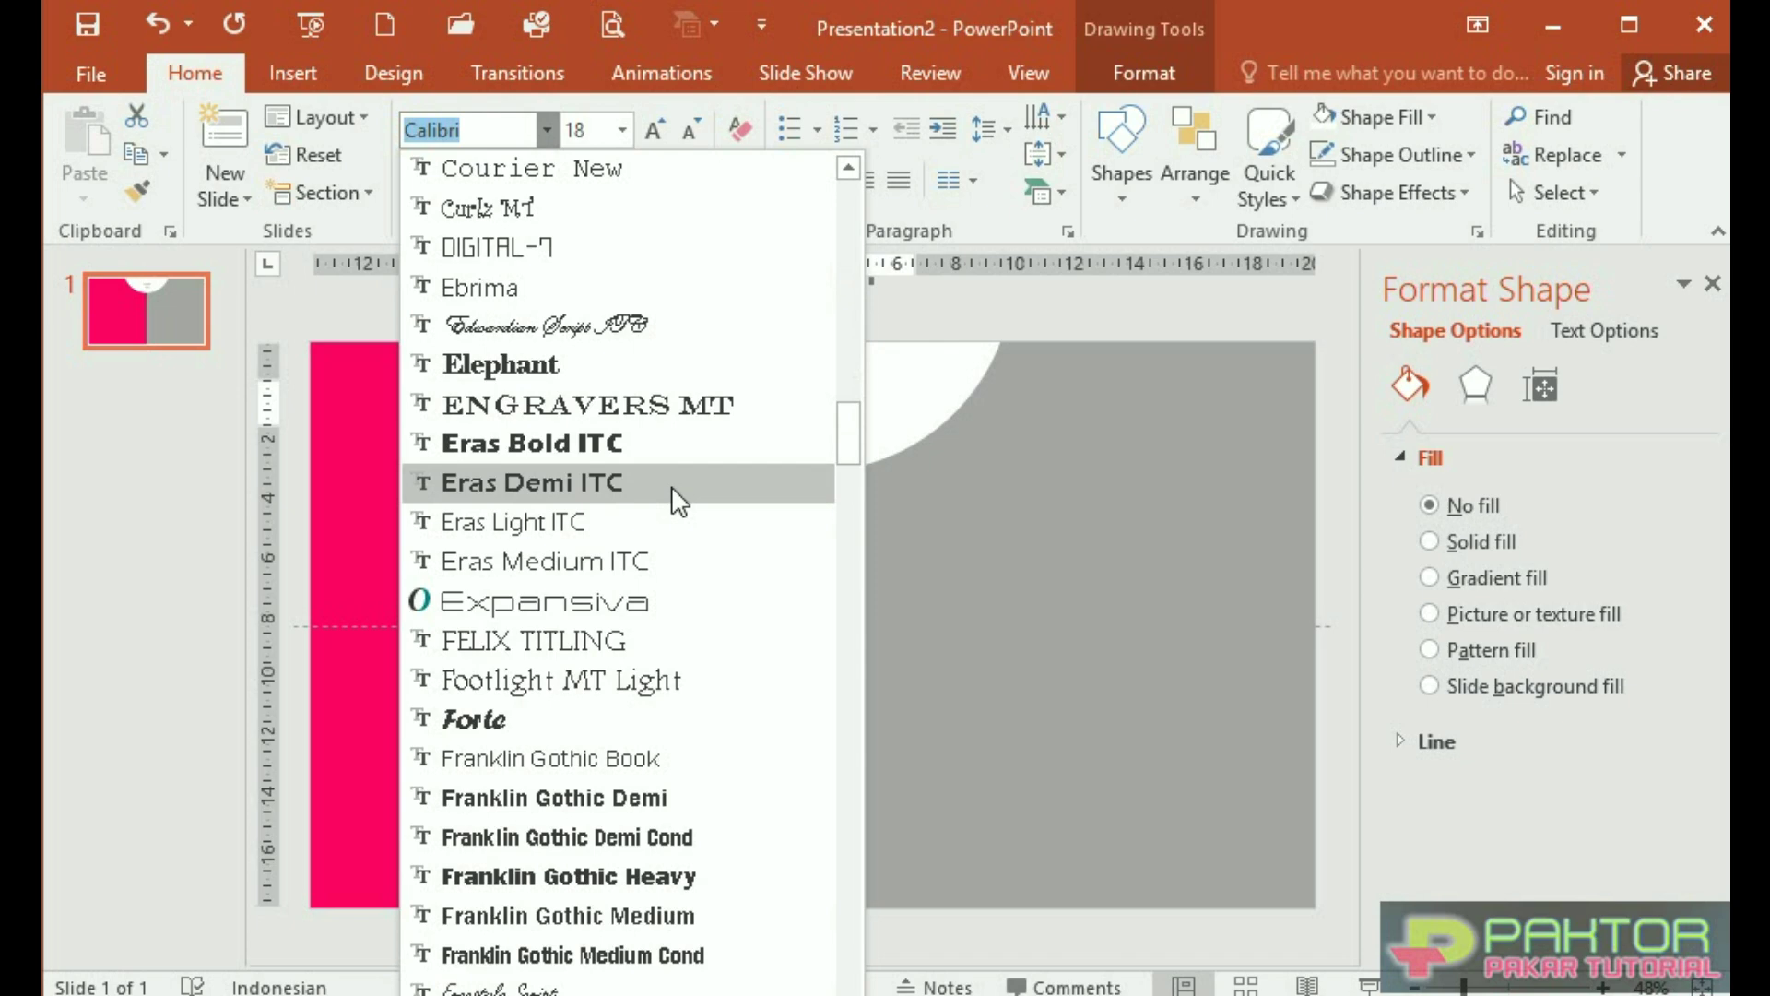
click(639, 610)
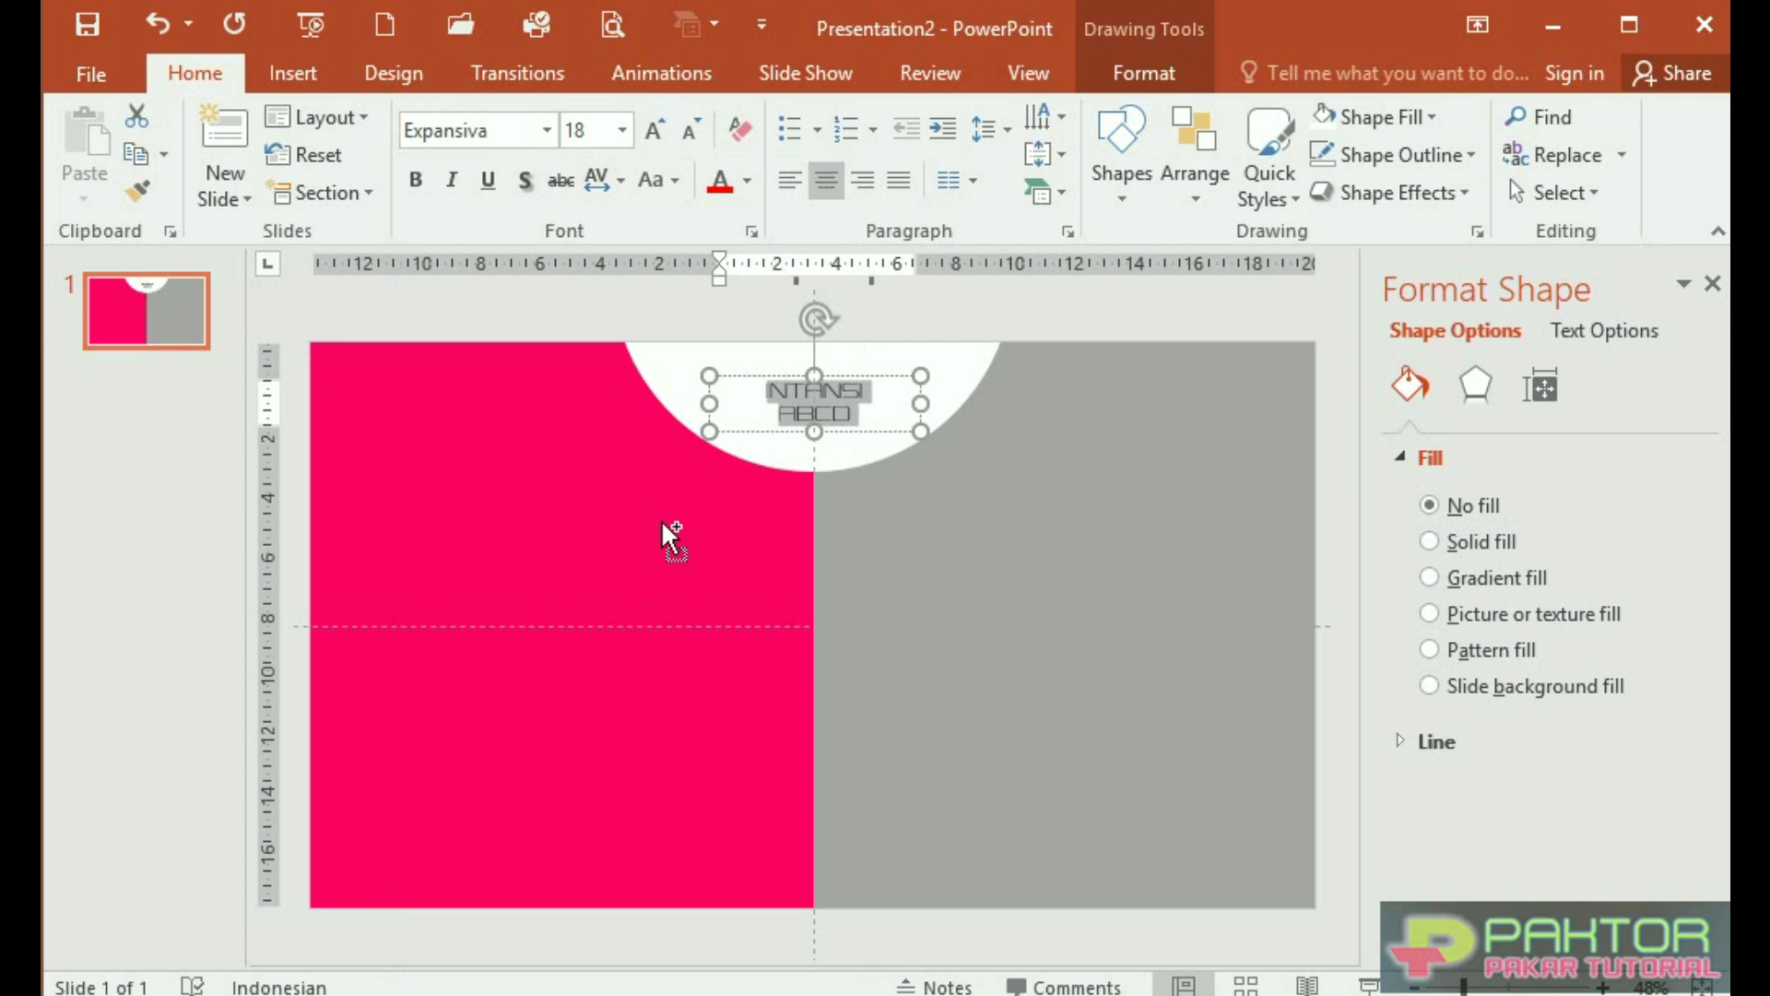
key(ctrl+shift+period)
key(ctrl+shift+period)
key(ctrl+shift+period)
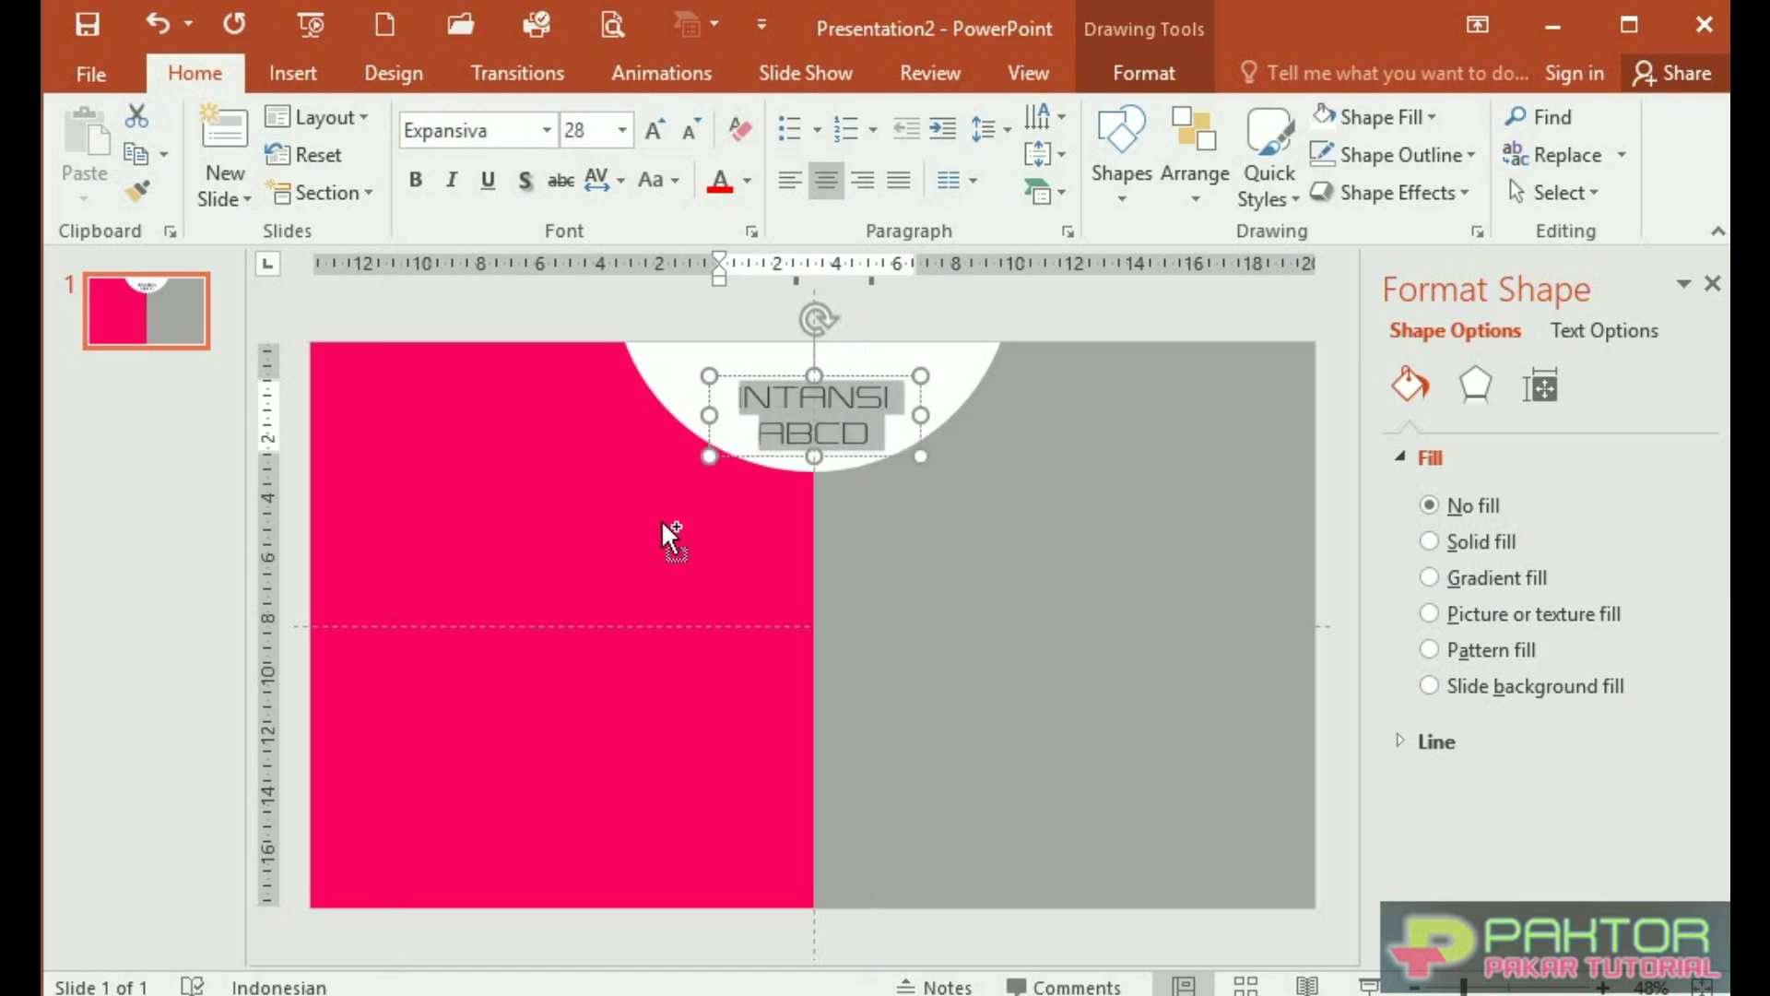
key(ctrl+shift+period)
key(ctrl+shift+period)
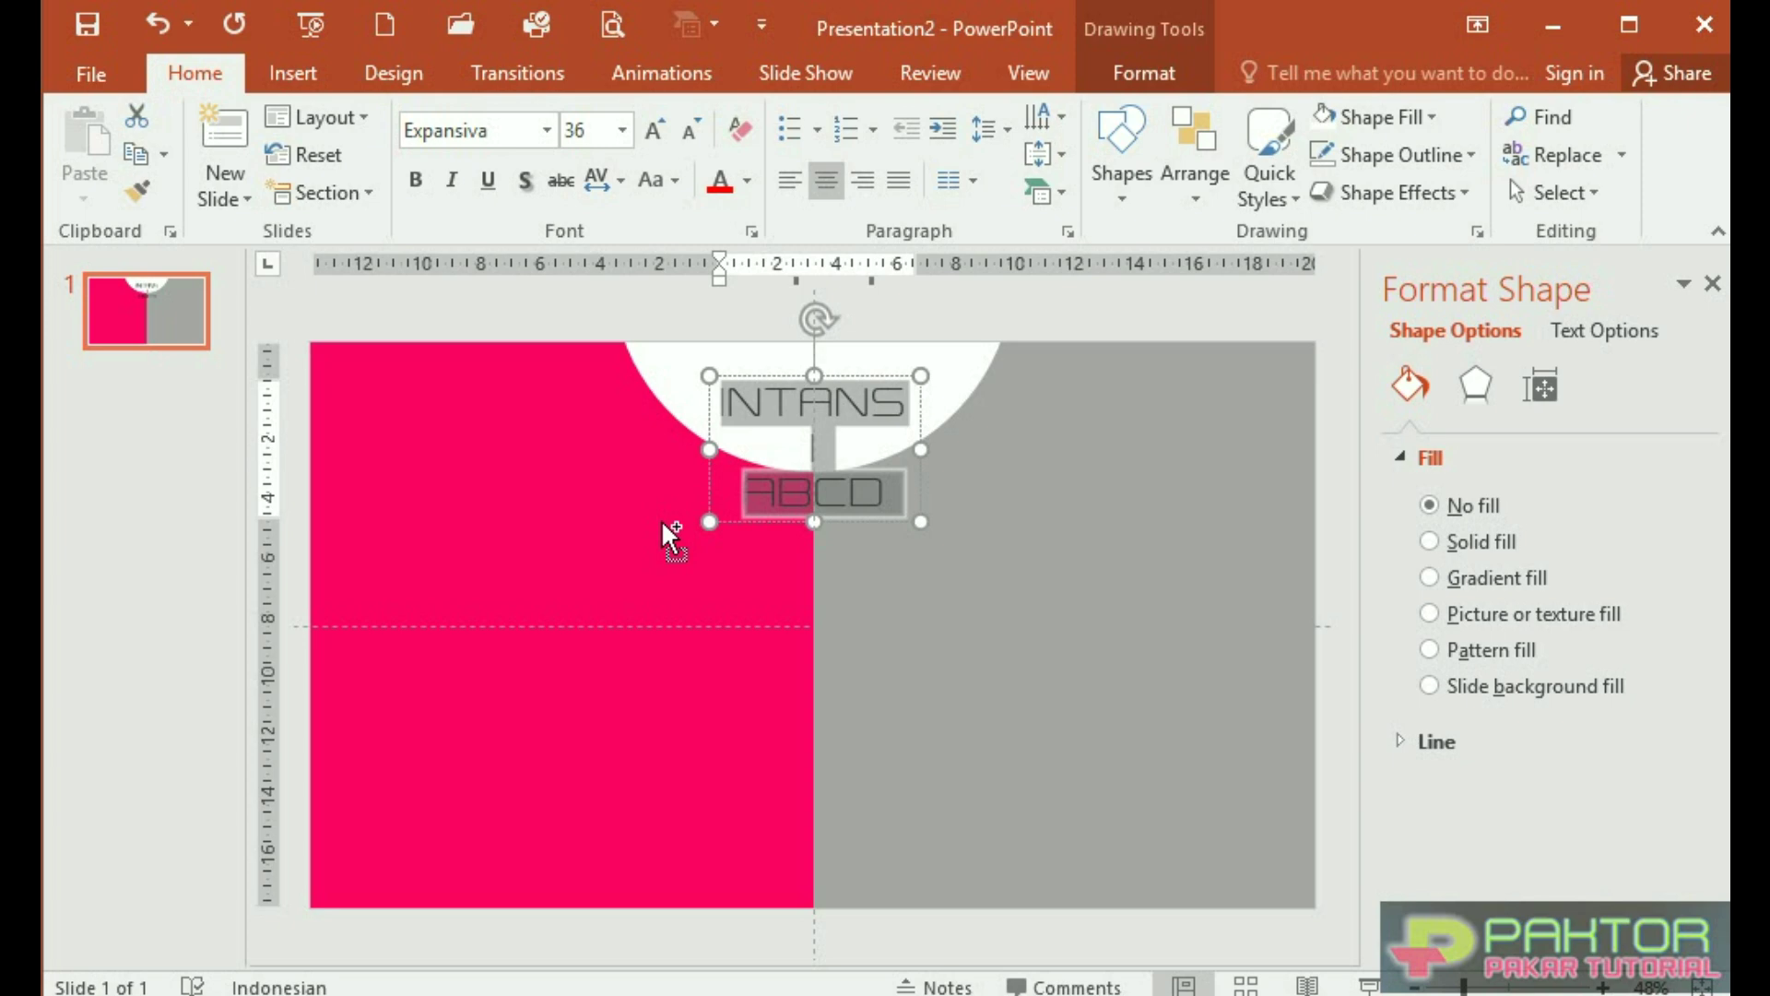
click(428, 182)
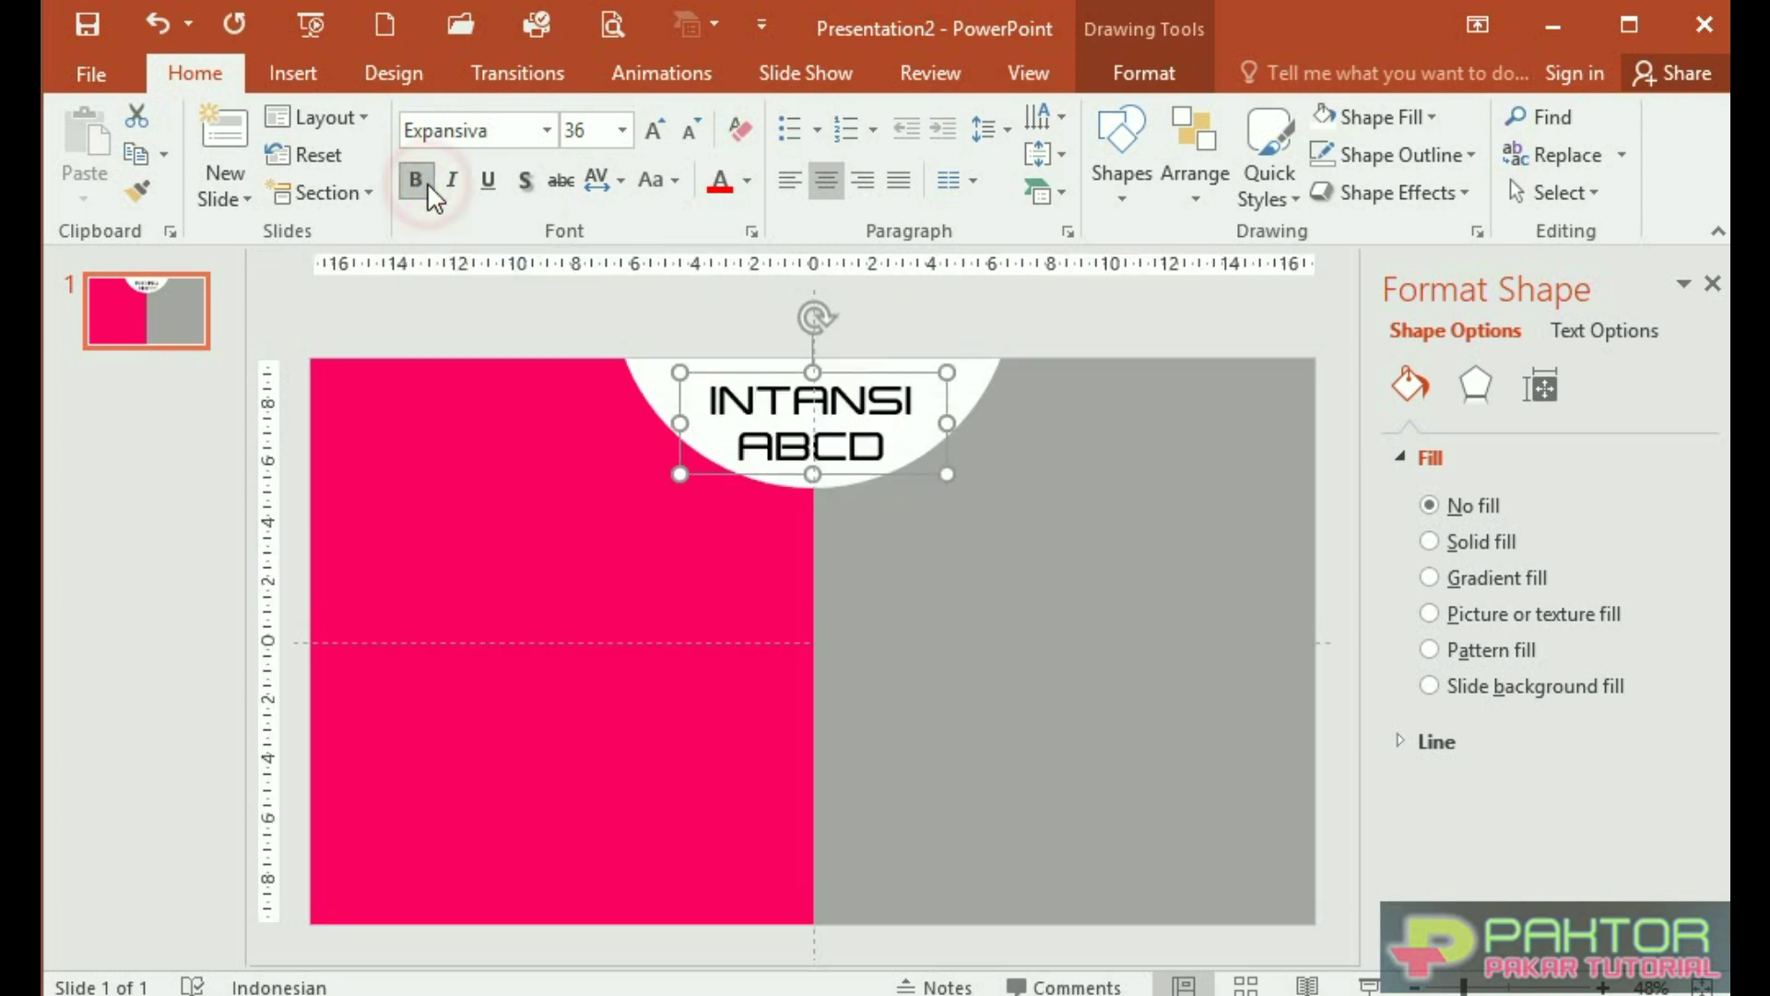
Colour the ABCD letters red, yellow, green and green
click(861, 494)
click(811, 442)
mouse_move(776, 443)
mouse_down()
mouse_move(810, 447)
mouse_move(738, 446)
mouse_move(883, 444)
mouse_up()
click(719, 180)
click(777, 445)
click(746, 180)
click(795, 434)
click(748, 189)
click(816, 434)
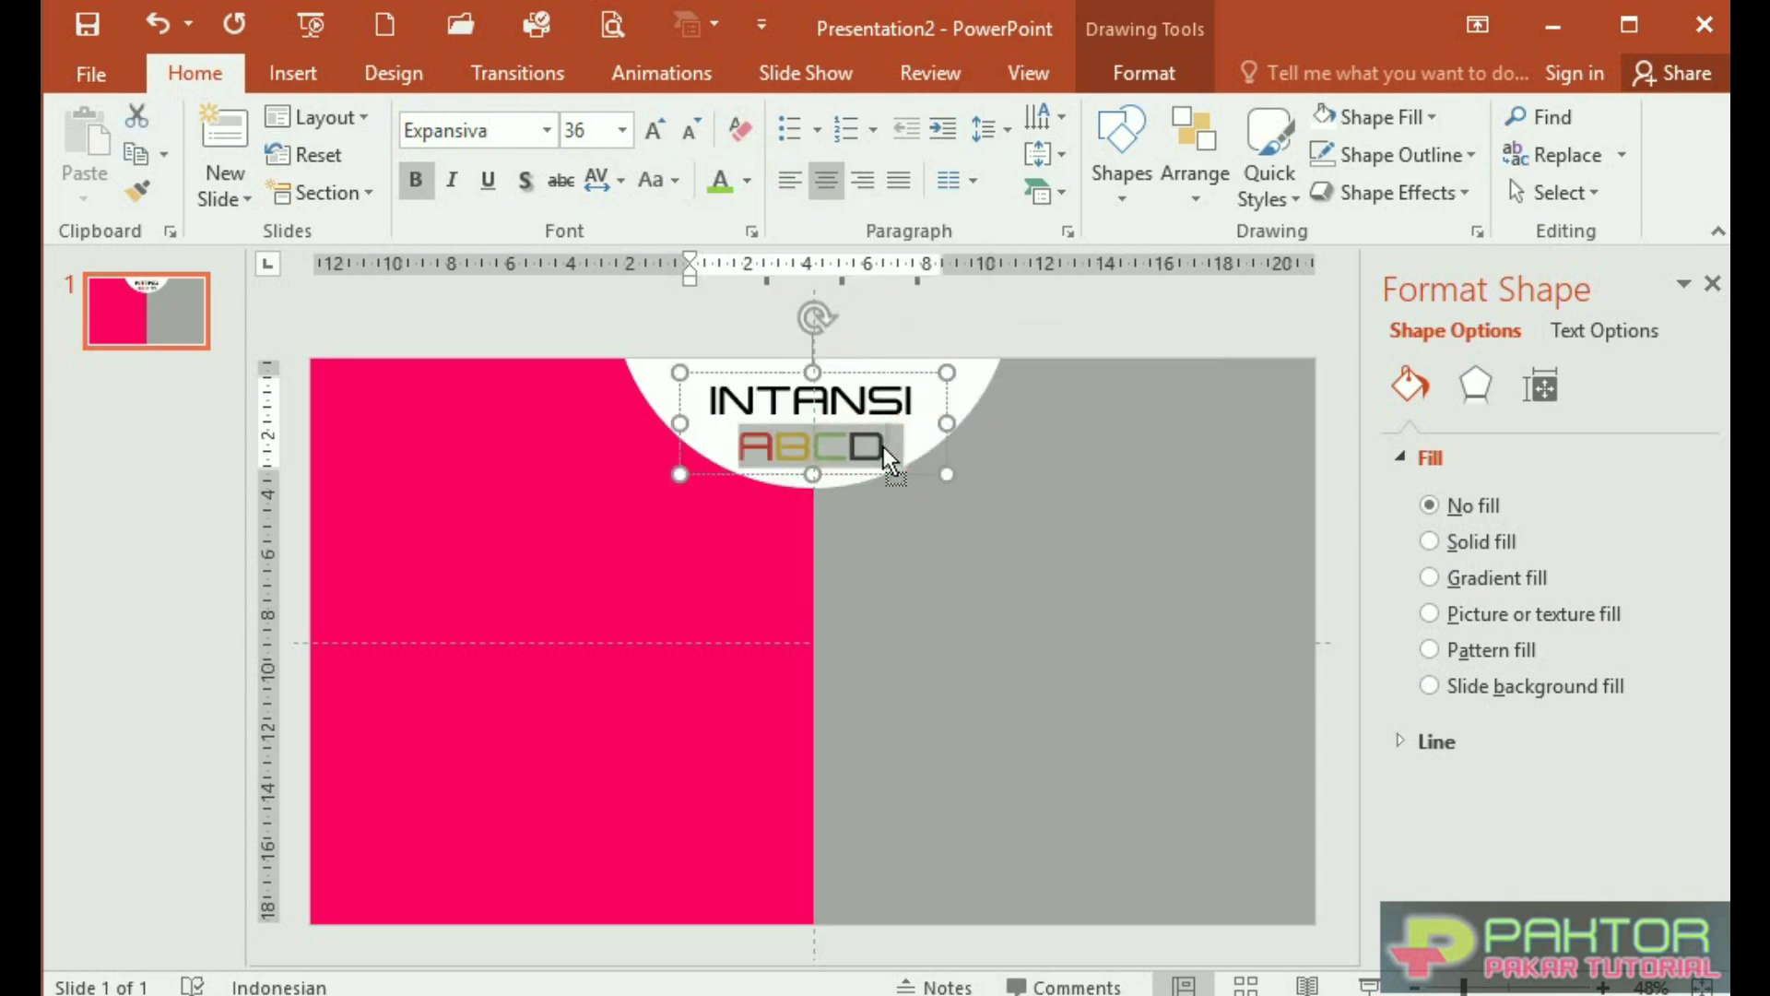
click(747, 180)
click(858, 435)
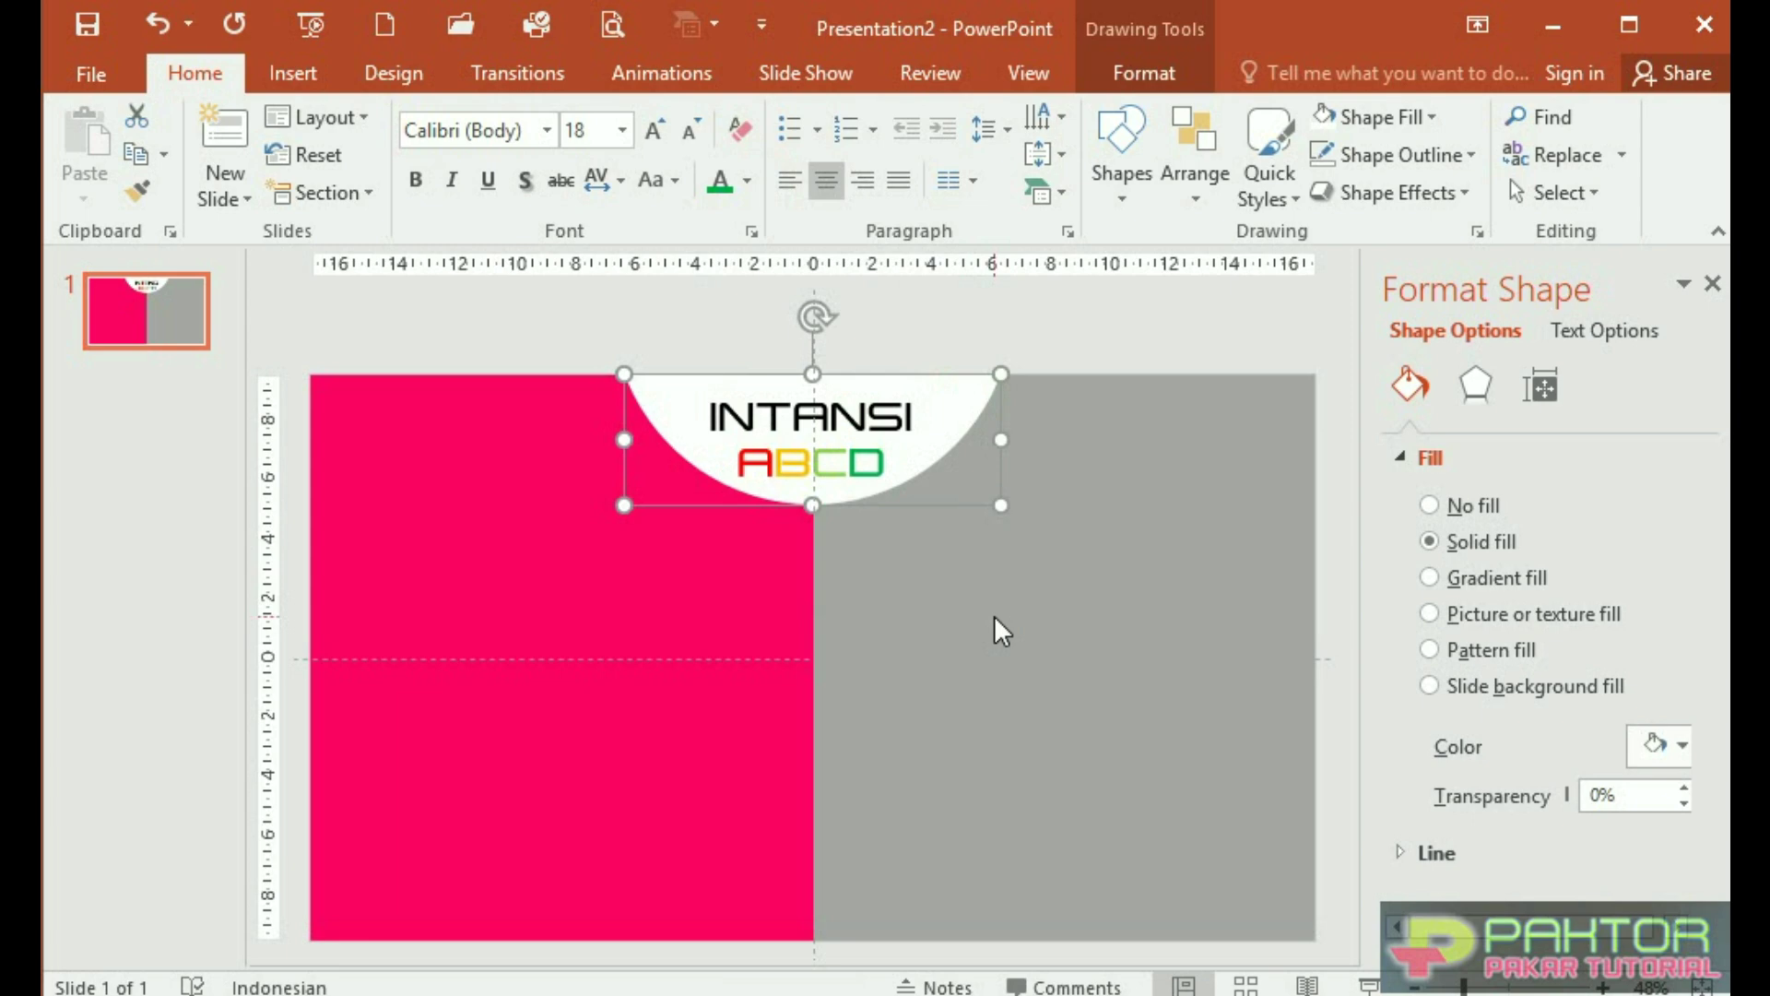
click(943, 568)
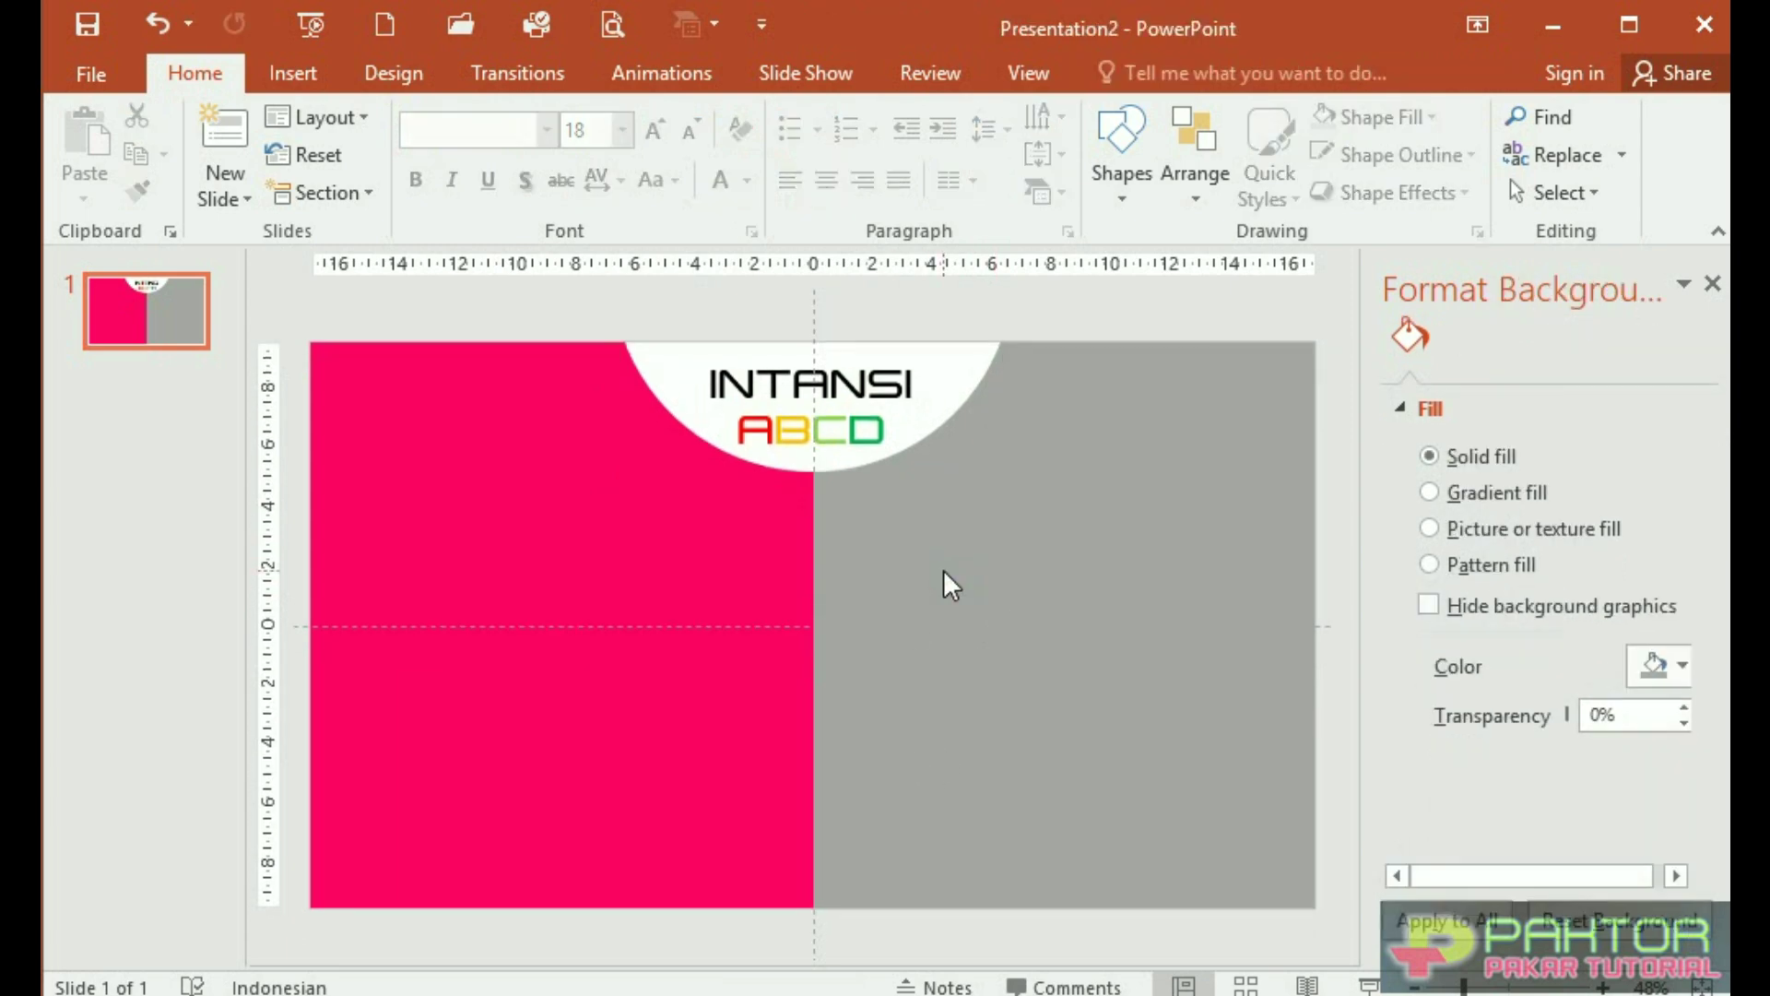
Draw a straight vertical line down from the base of the white semicircle
click(293, 83)
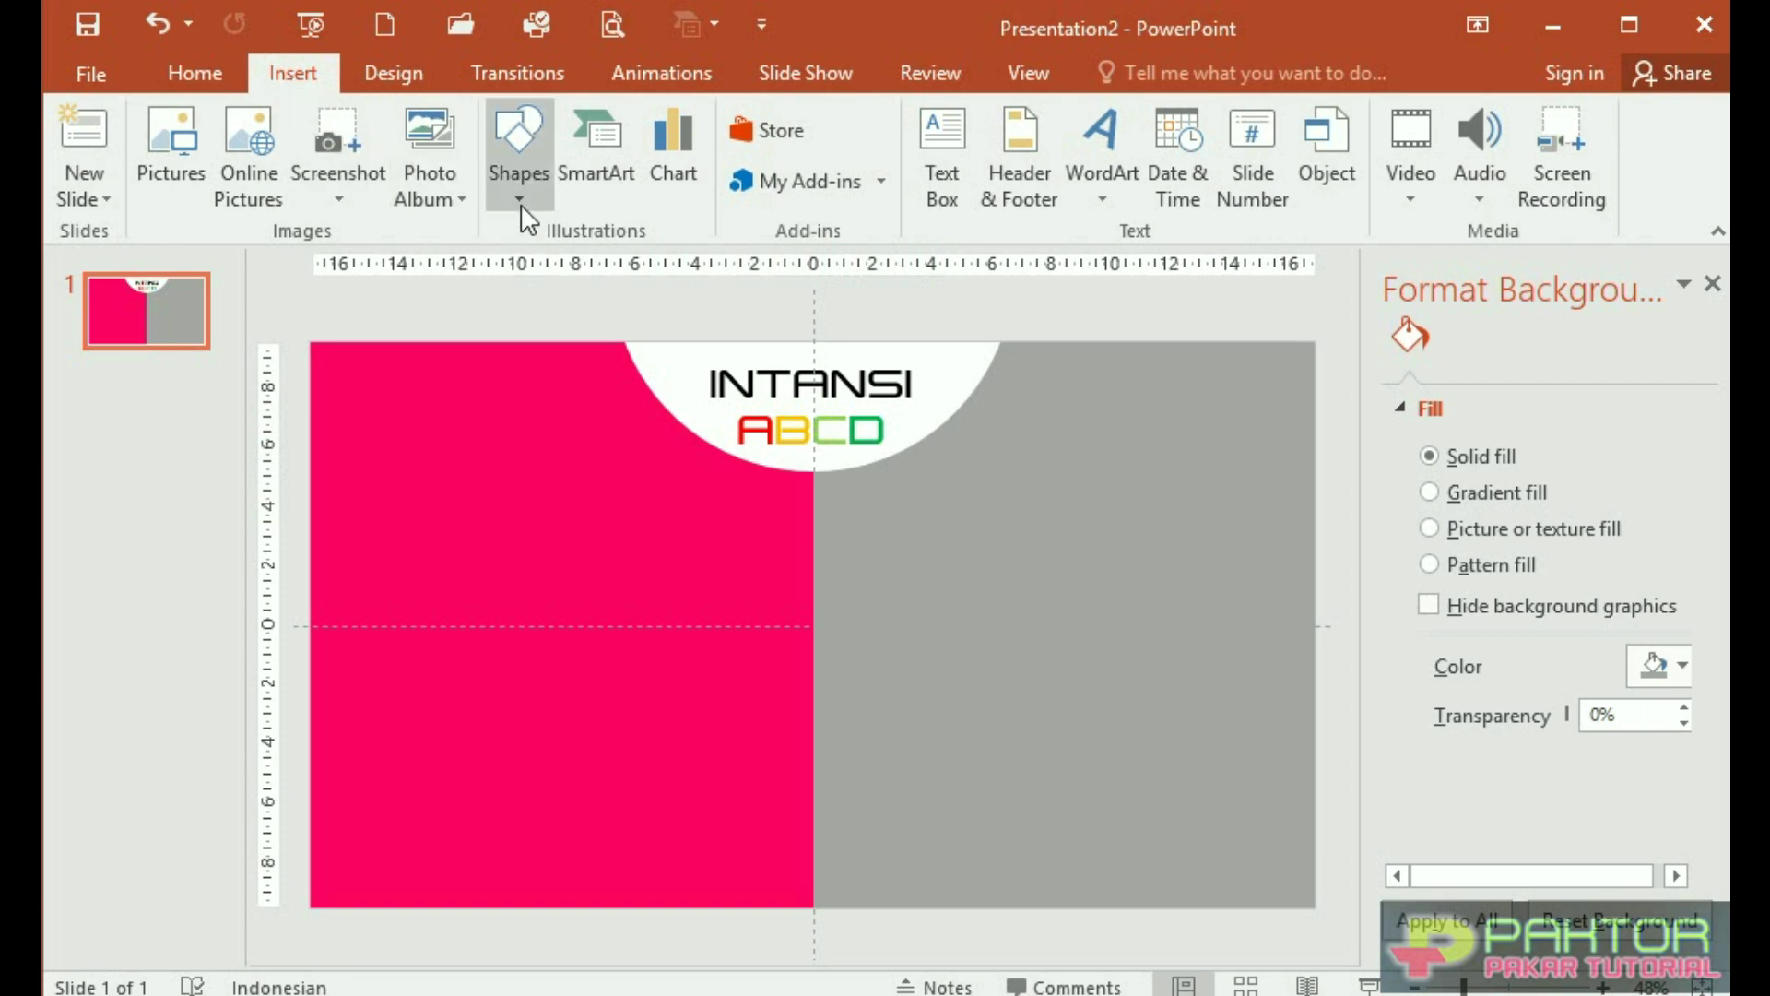
click(521, 209)
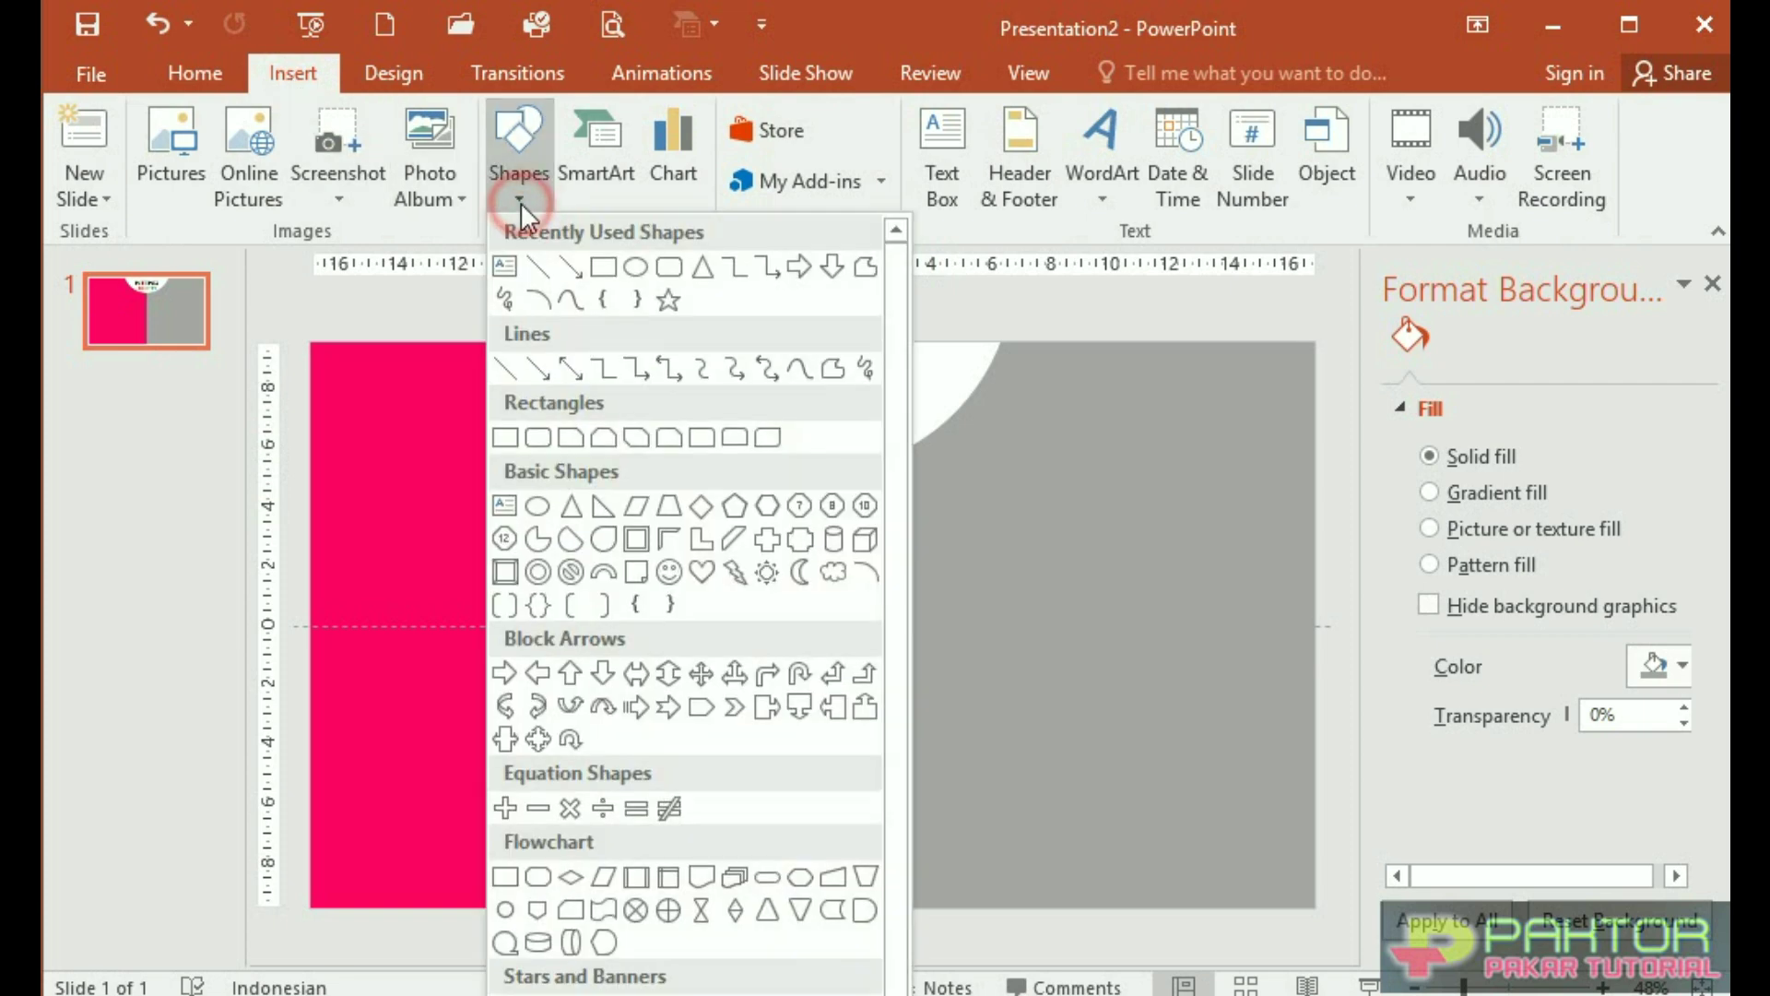
click(506, 363)
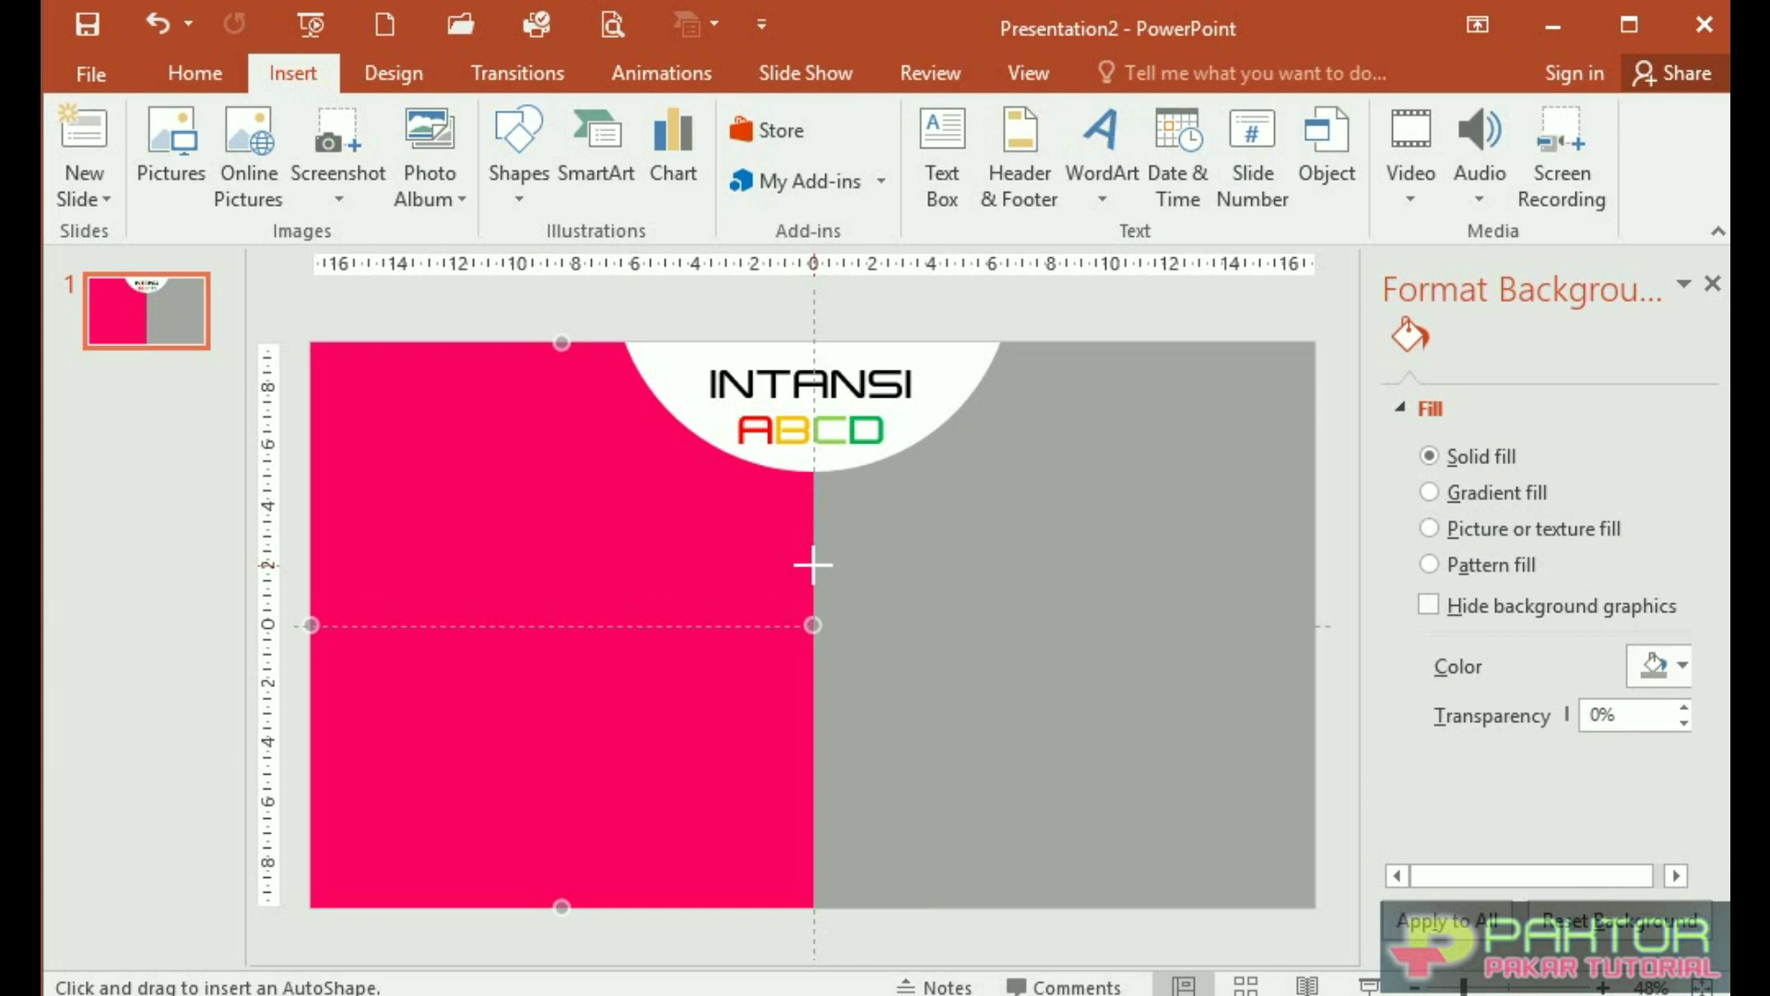
drag(814, 564, 813, 473)
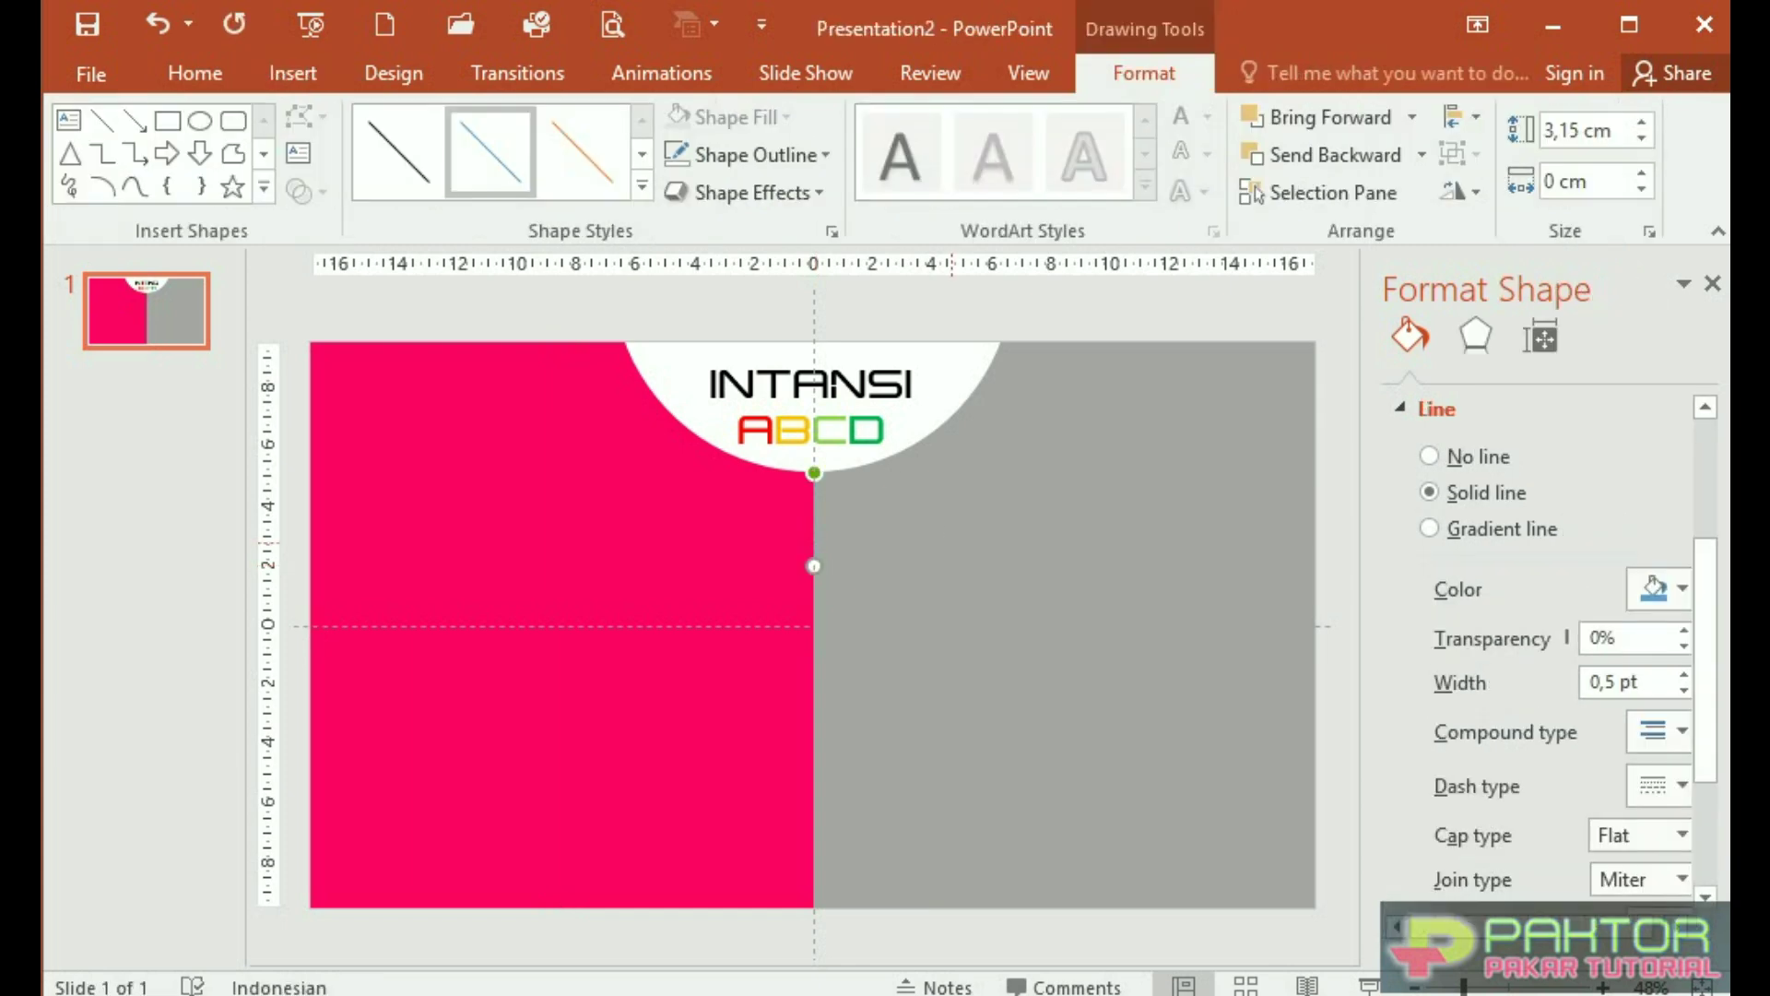
Make the line's outline white with a 6 pt weight
click(832, 157)
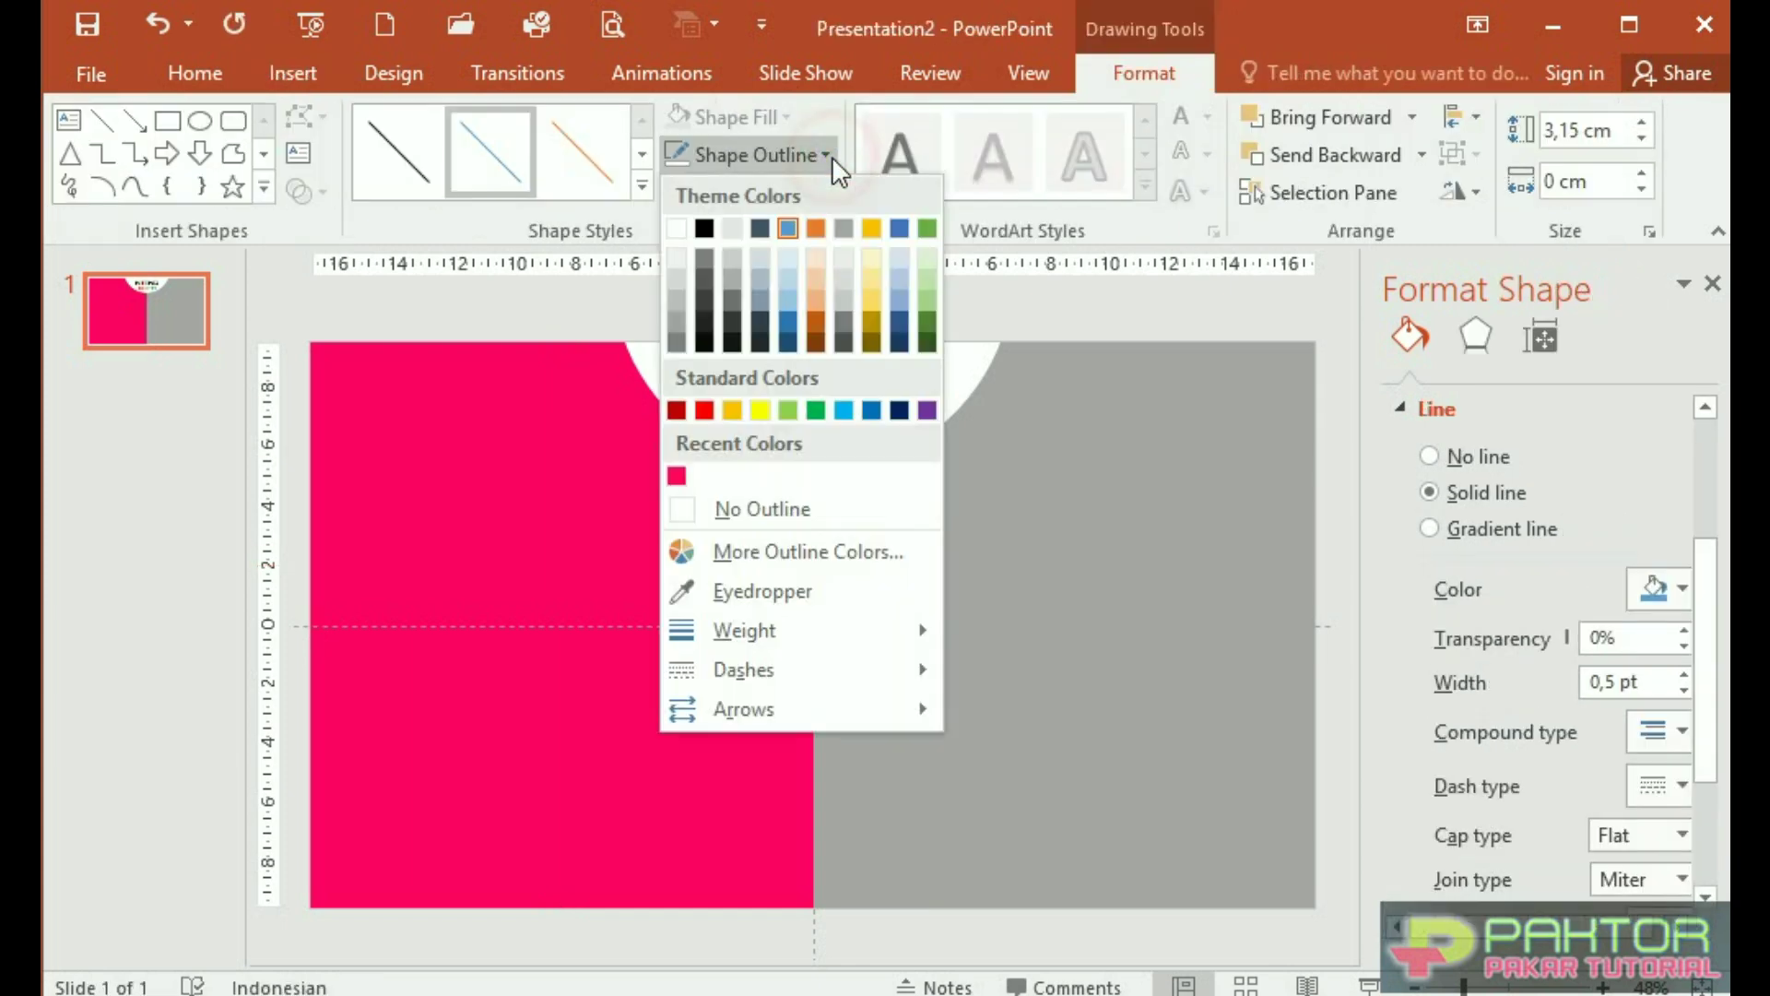
click(677, 227)
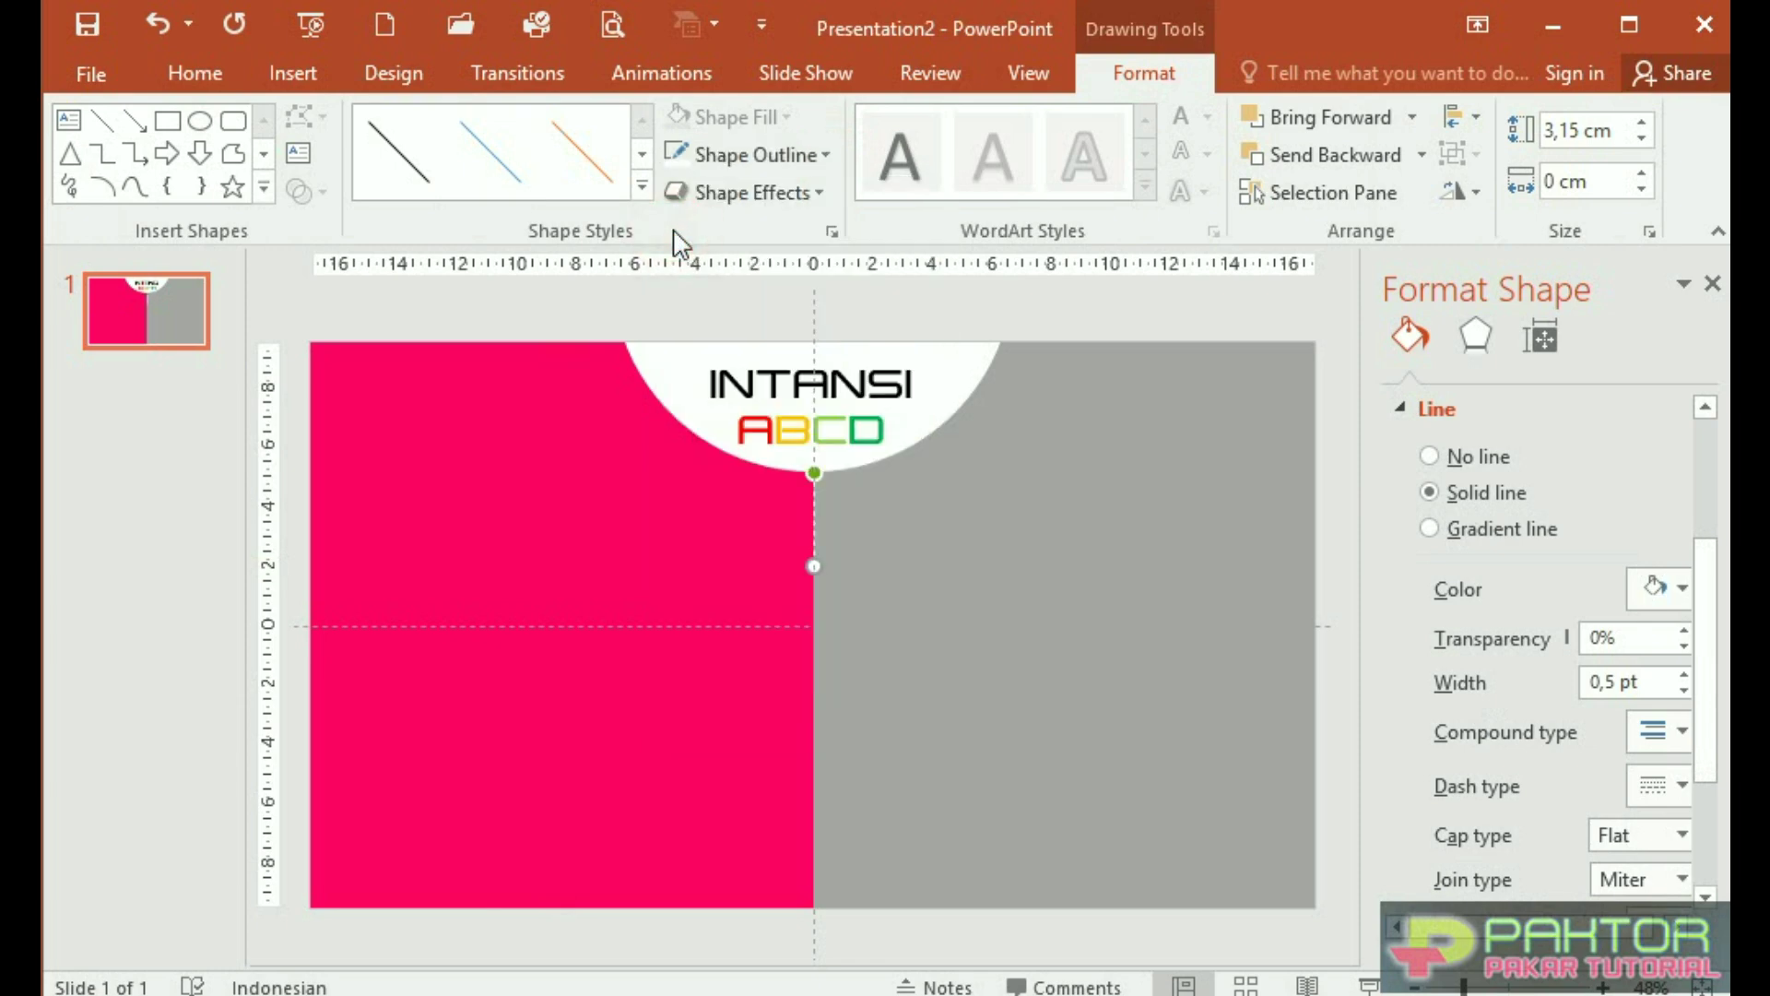
click(829, 154)
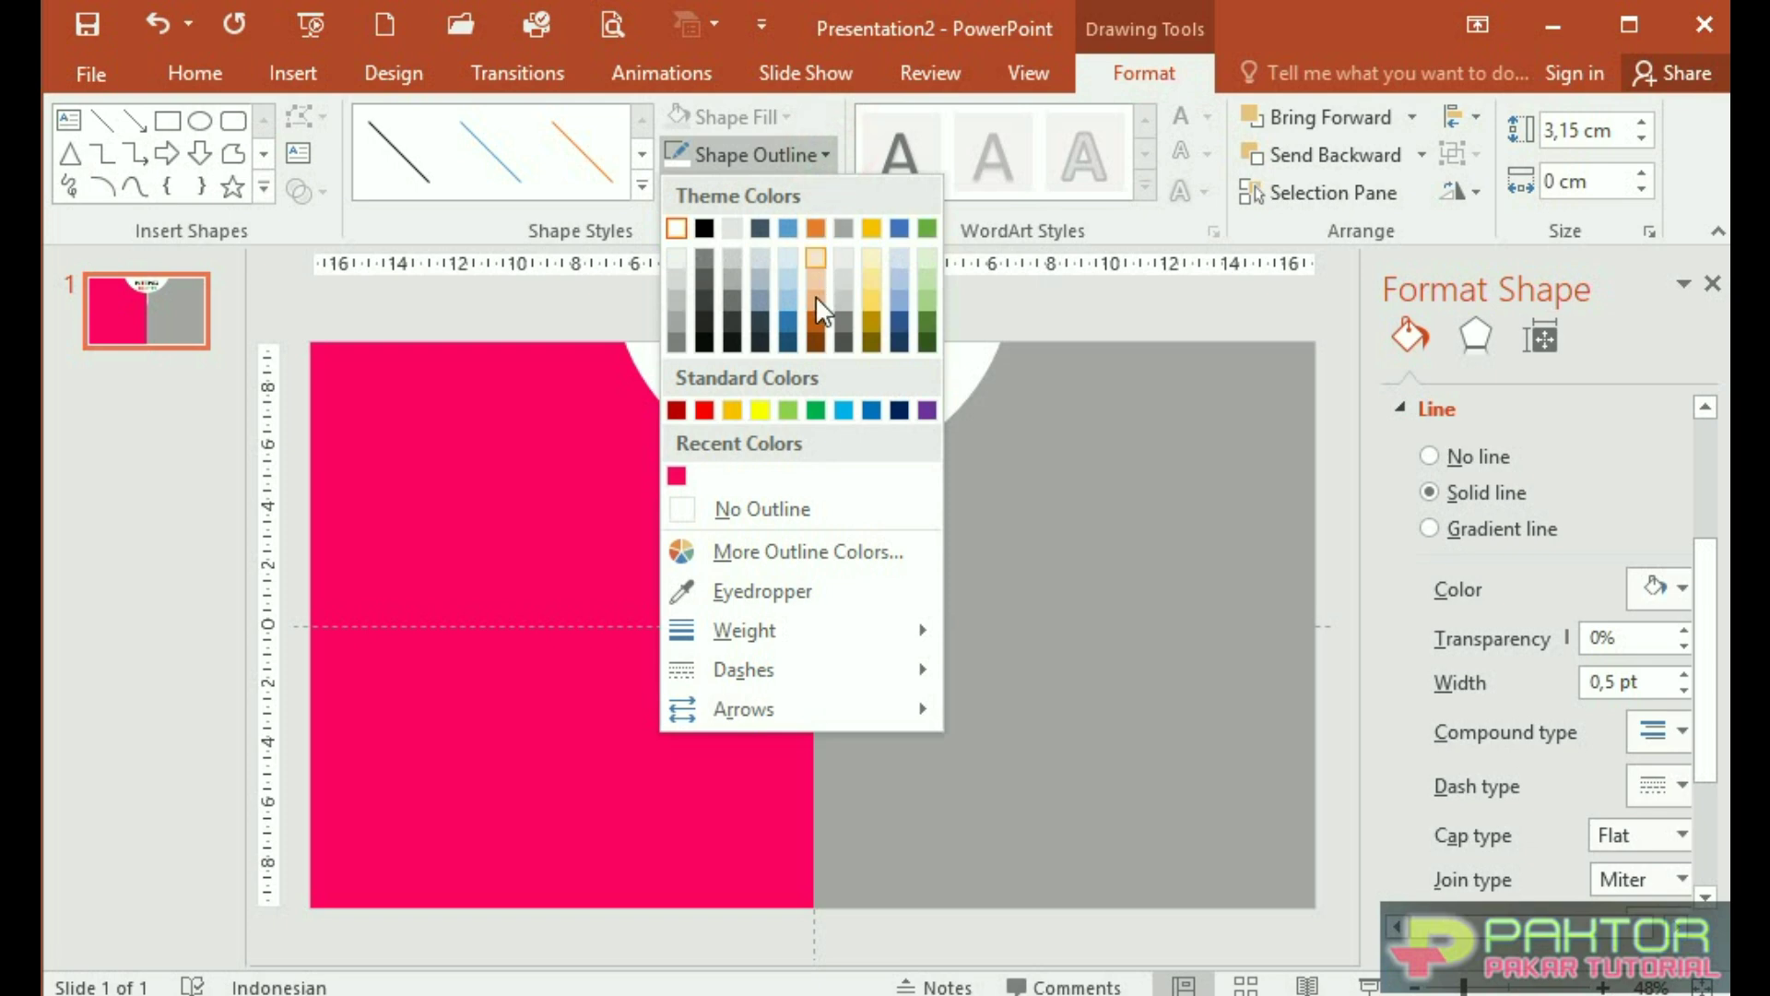
mouse_move(744, 629)
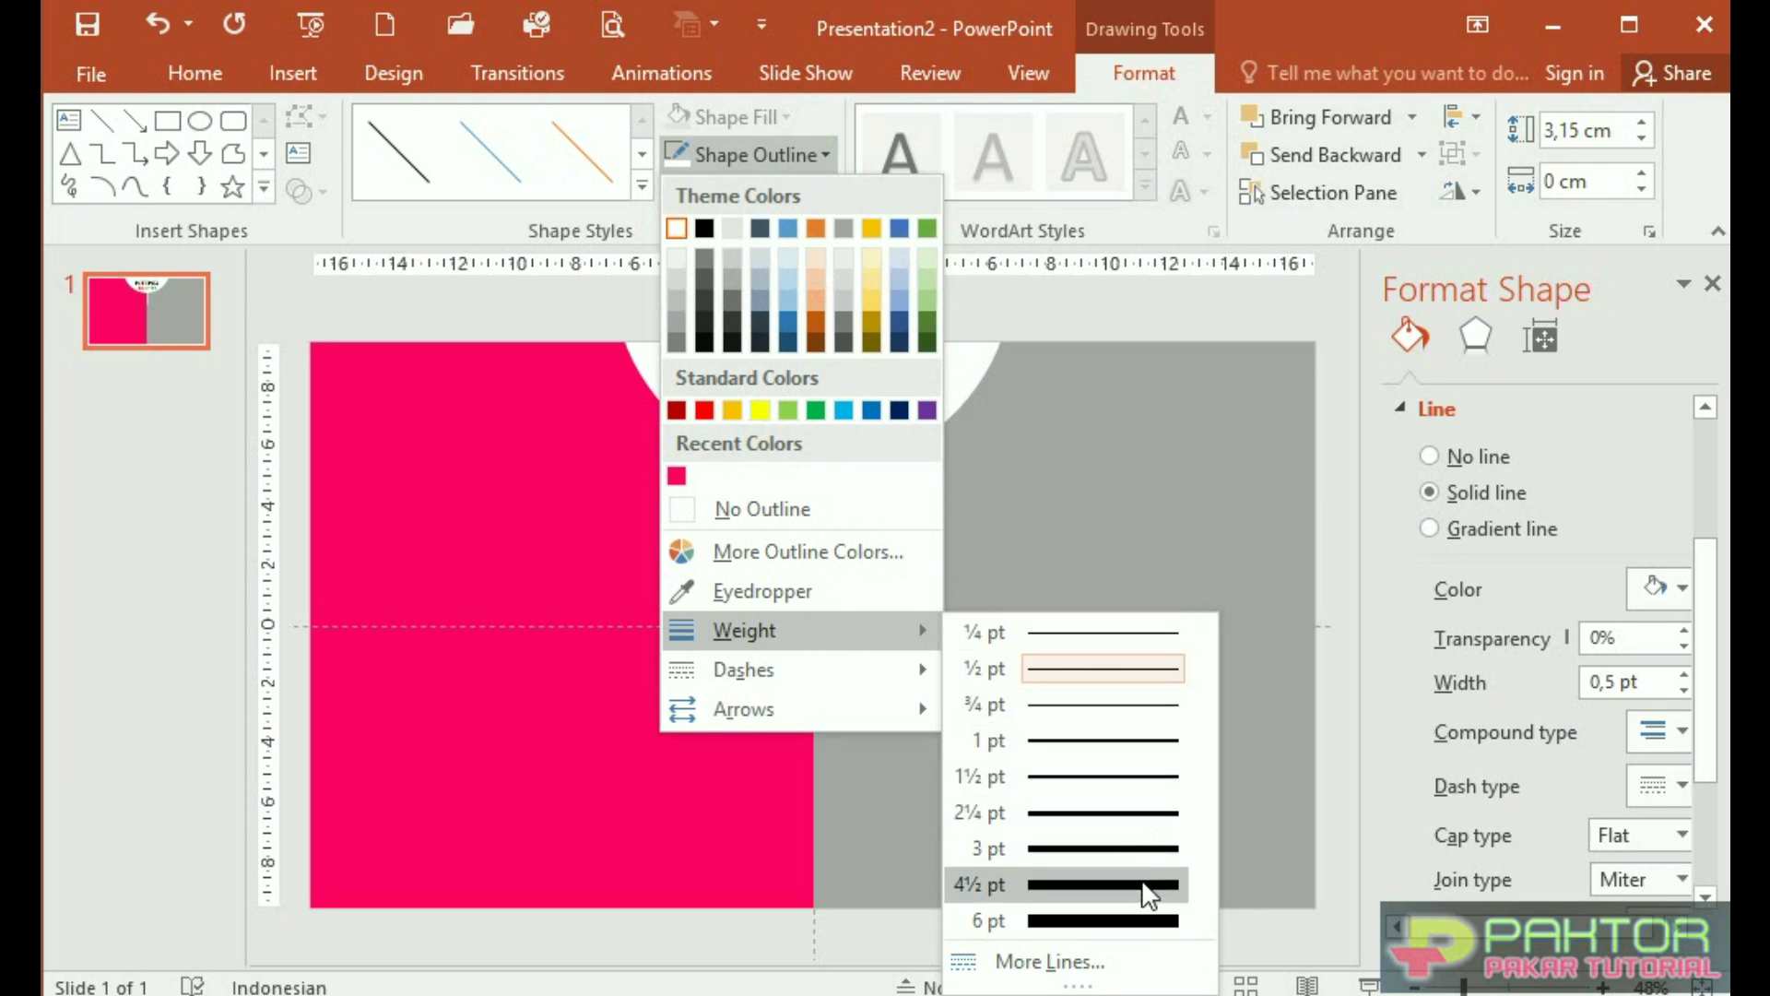
click(1147, 921)
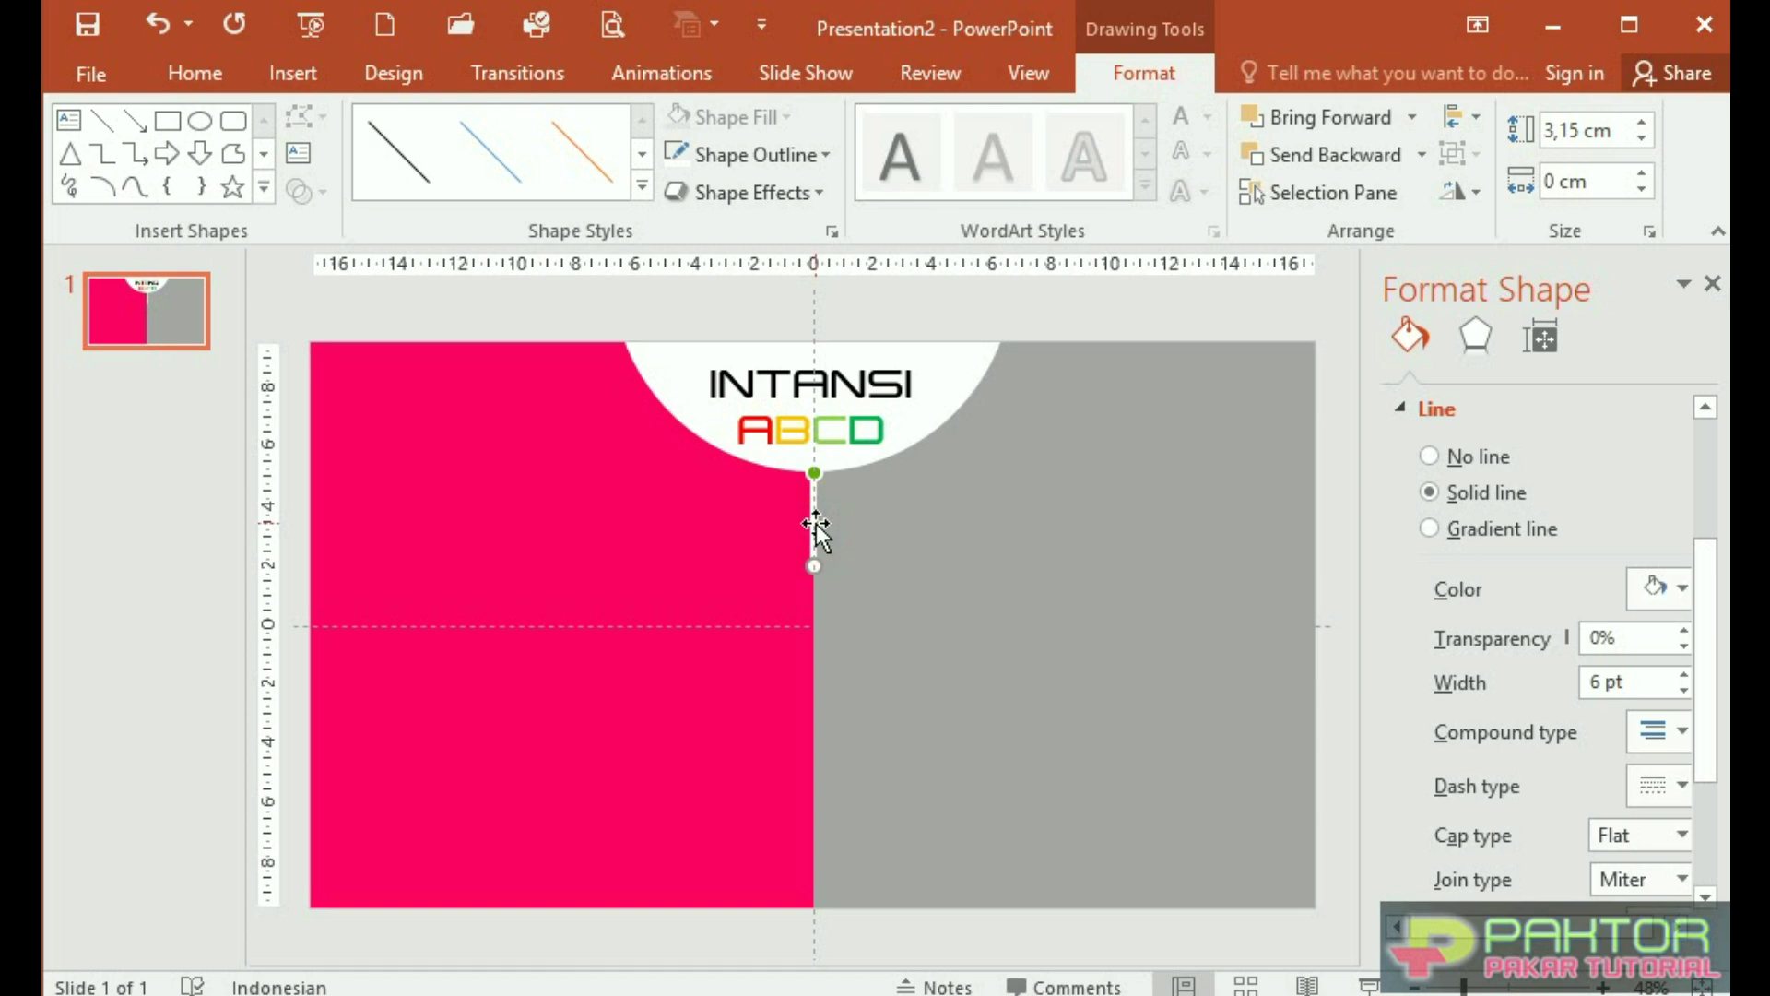
Copy the vertical line downward, then place two more copies on the pink and gray halves
drag(816, 524, 823, 636)
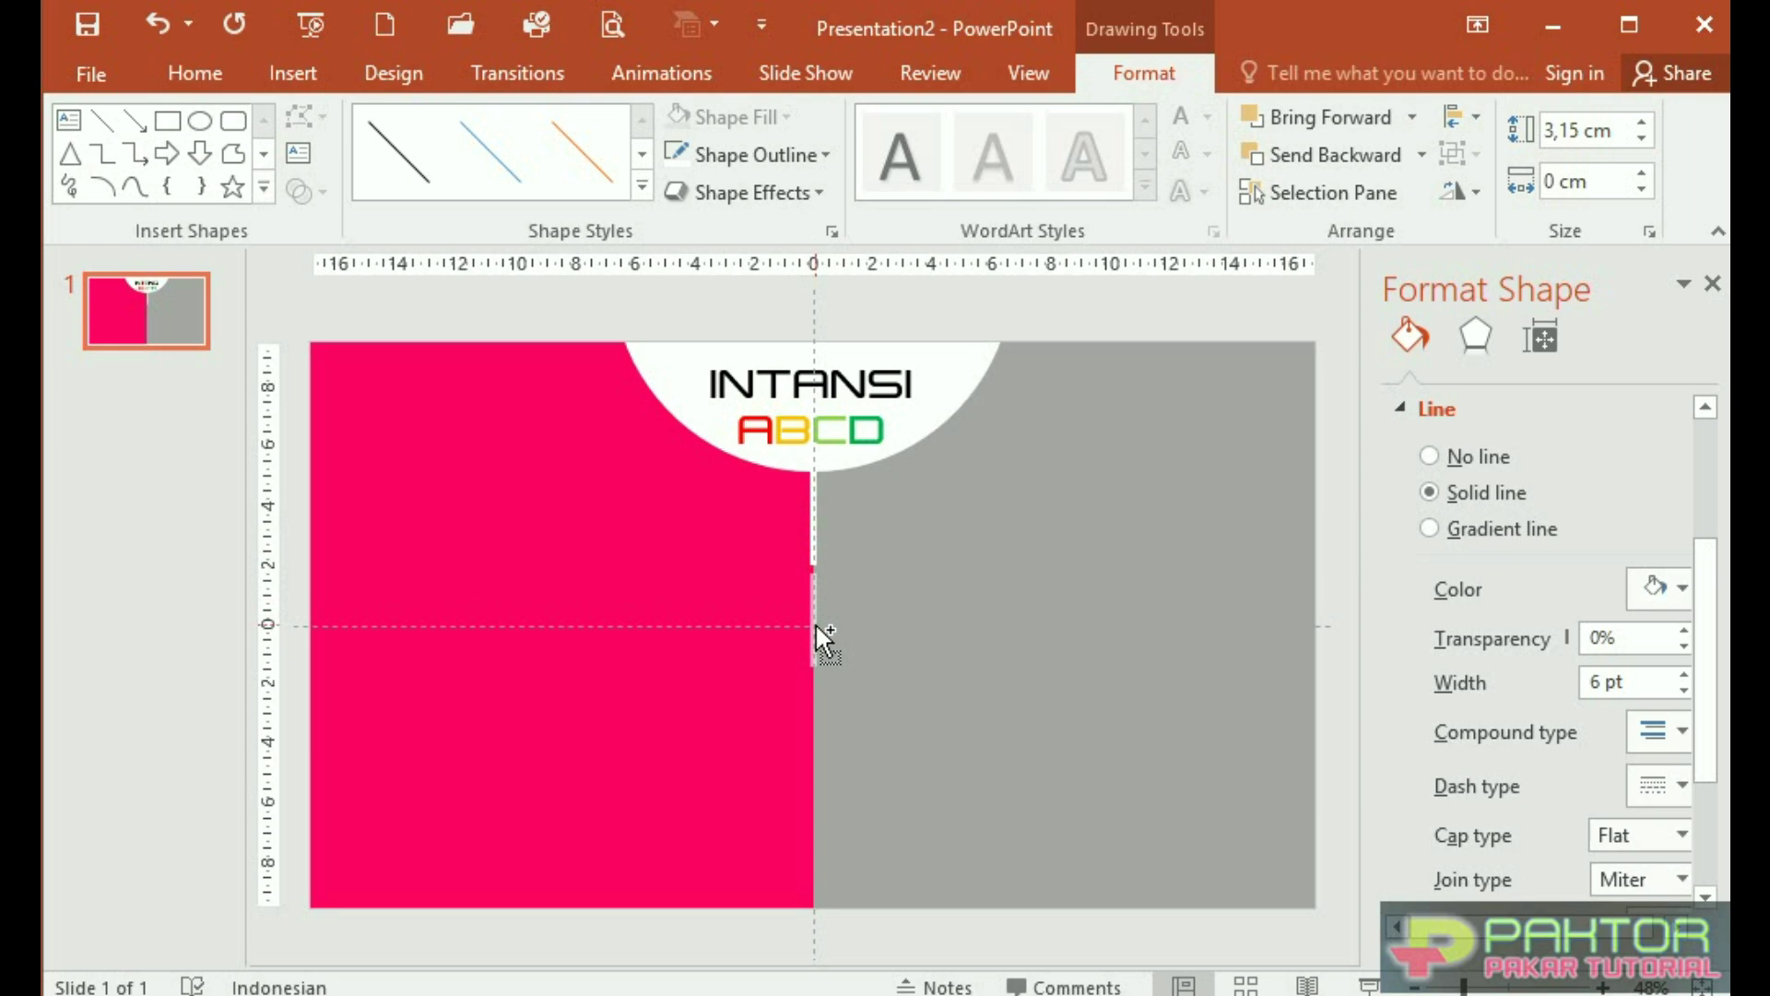
mouse_move(823, 636)
mouse_down()
mouse_move(816, 620)
mouse_move(896, 578)
mouse_up()
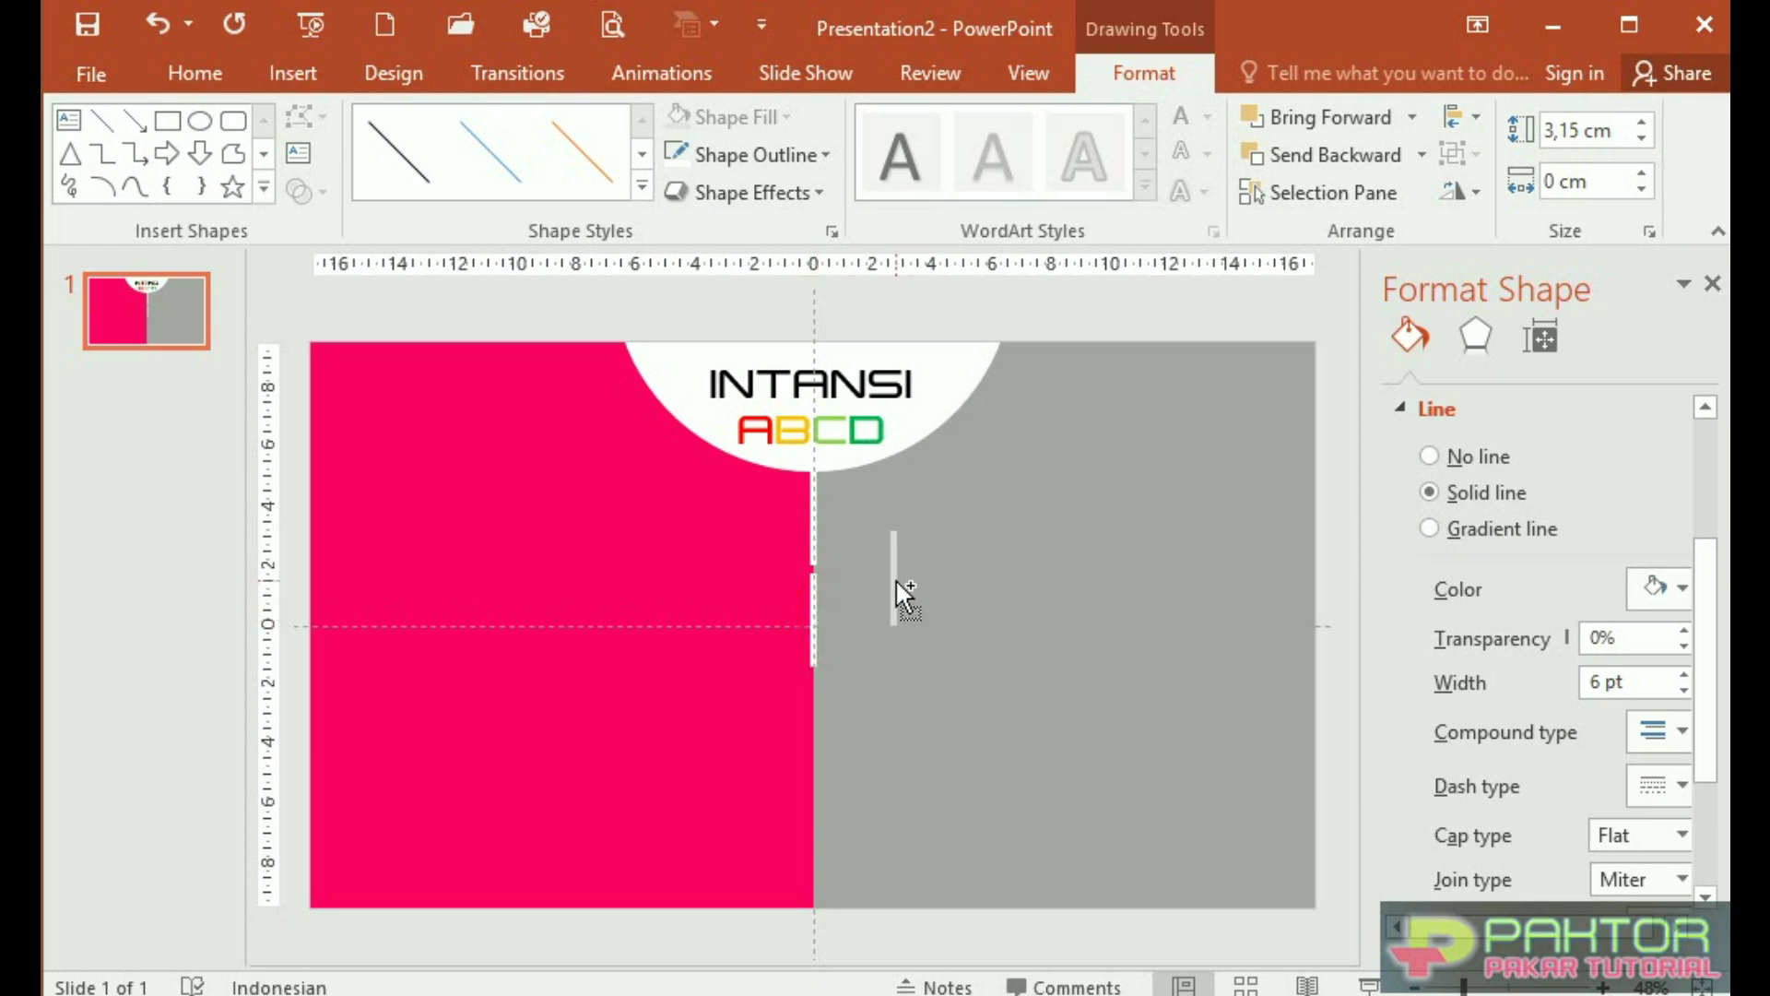
drag(815, 617, 705, 584)
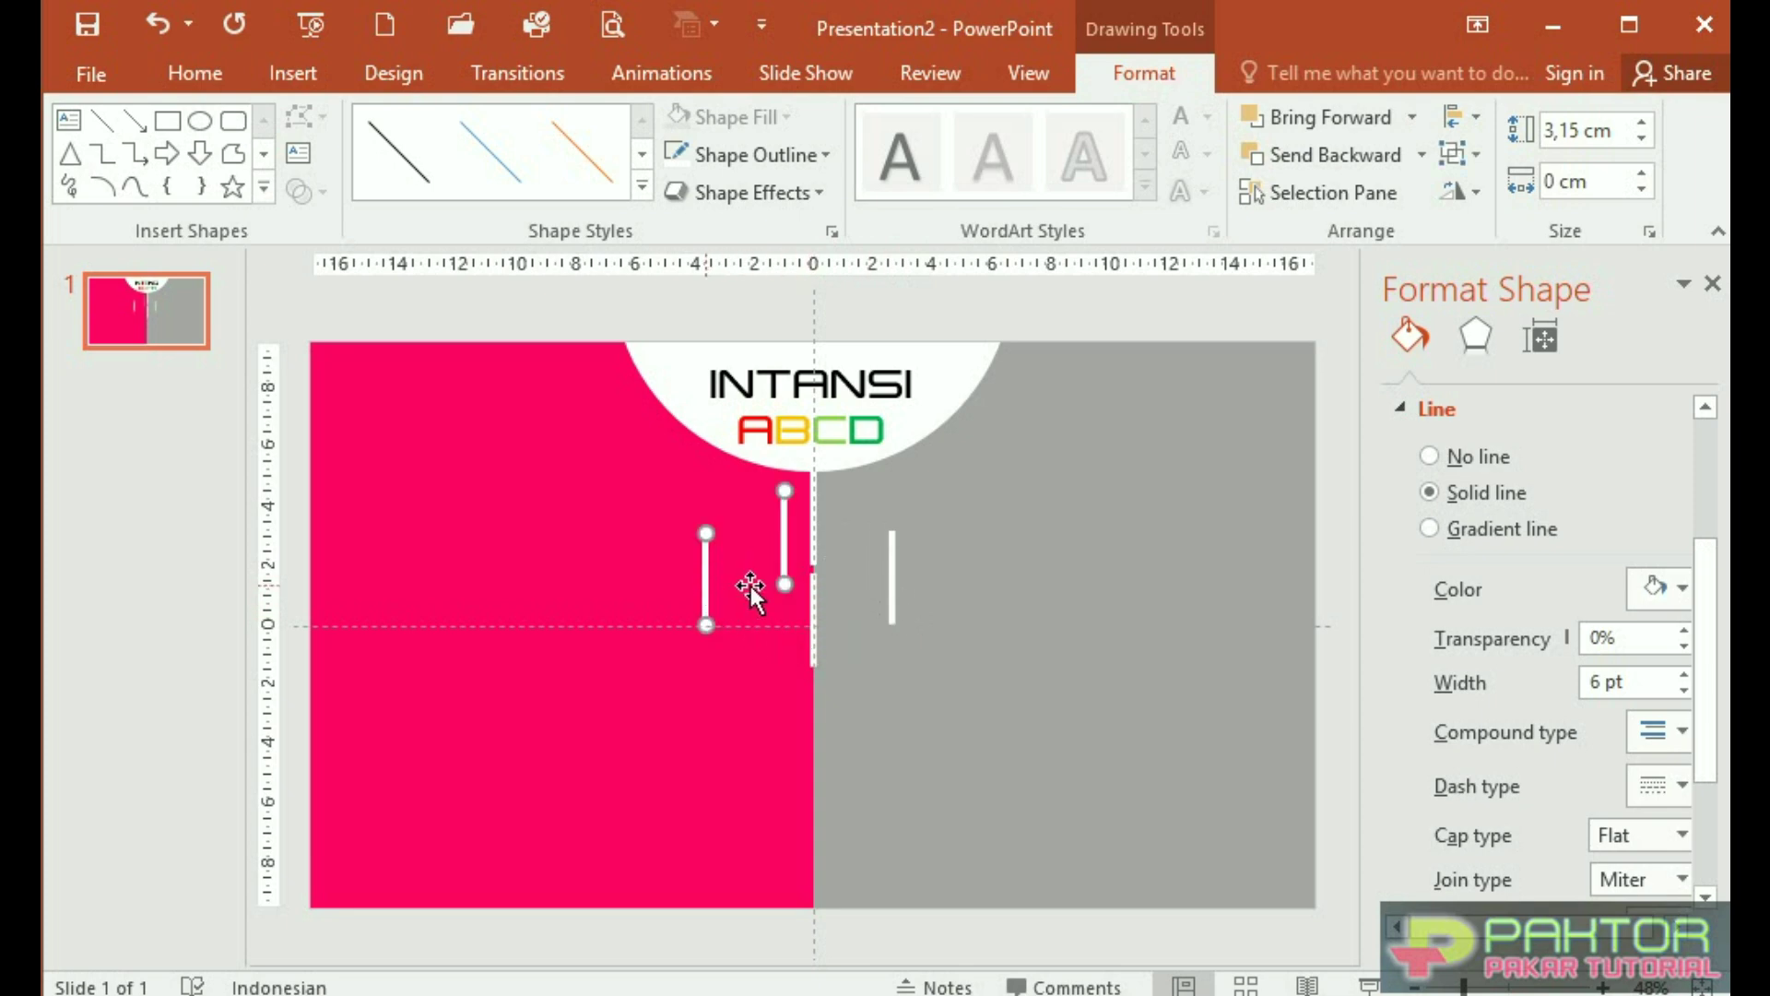
click(911, 610)
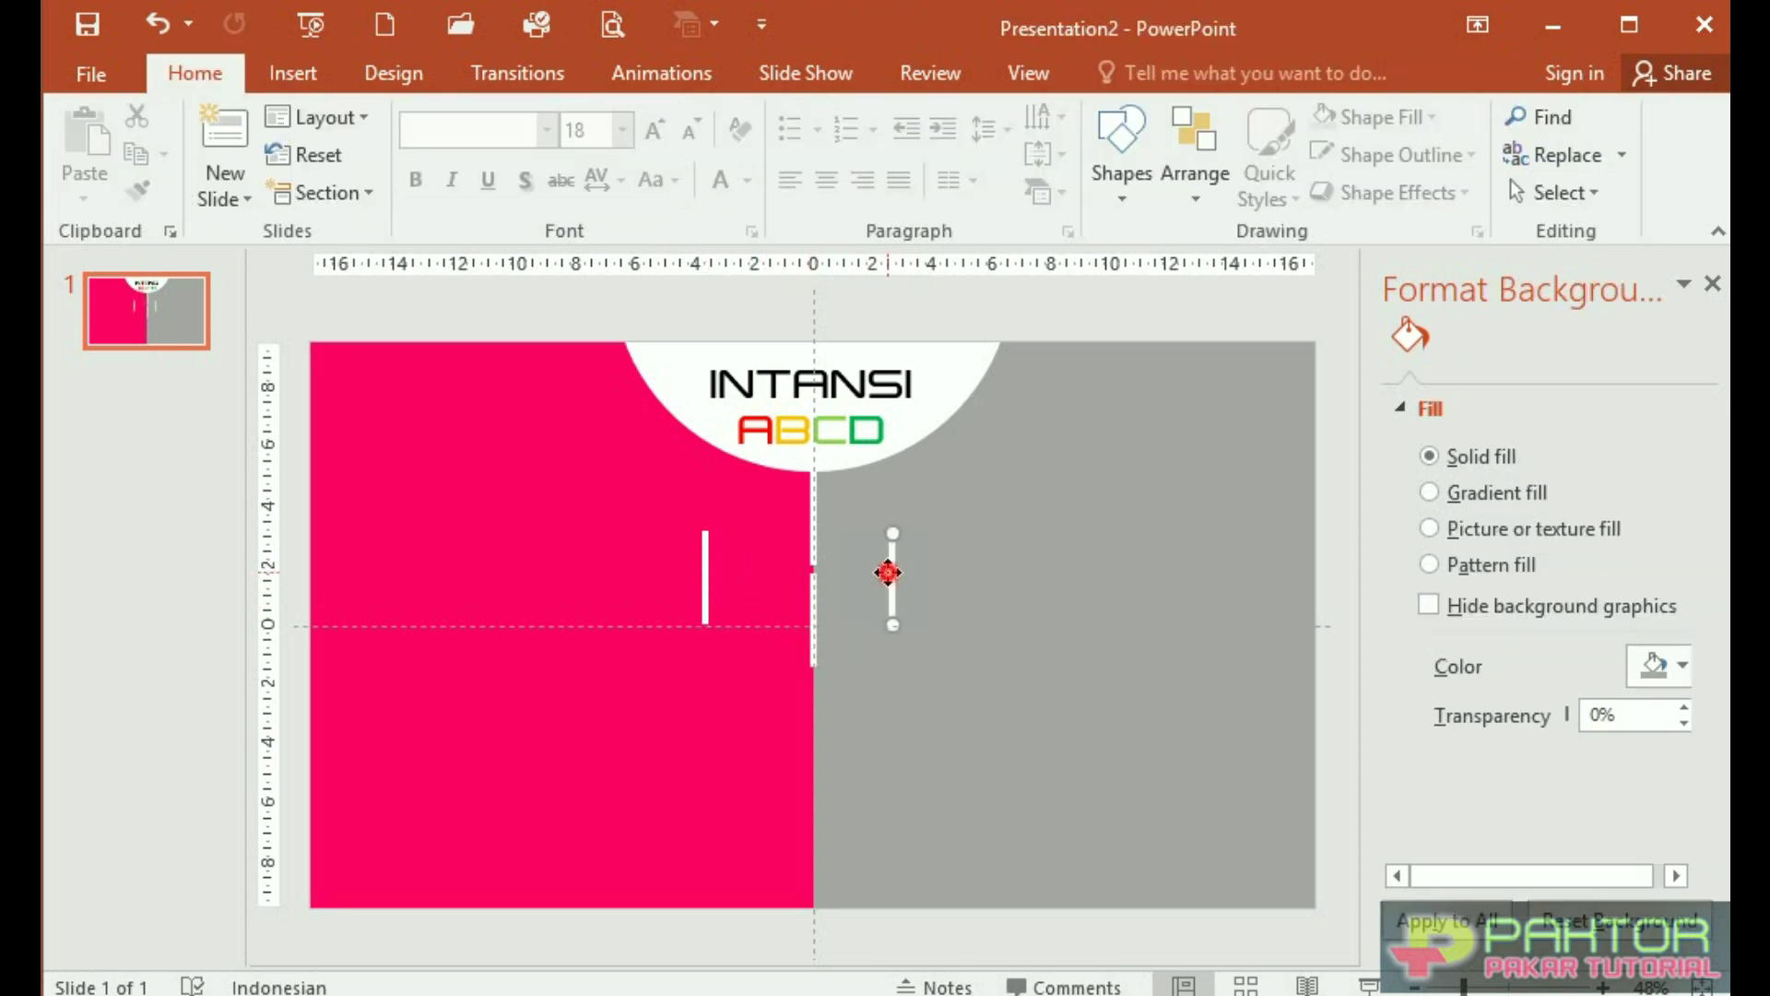
Rotate the gray-side and pink-side copies 90° left so both lie horizontal
click(893, 581)
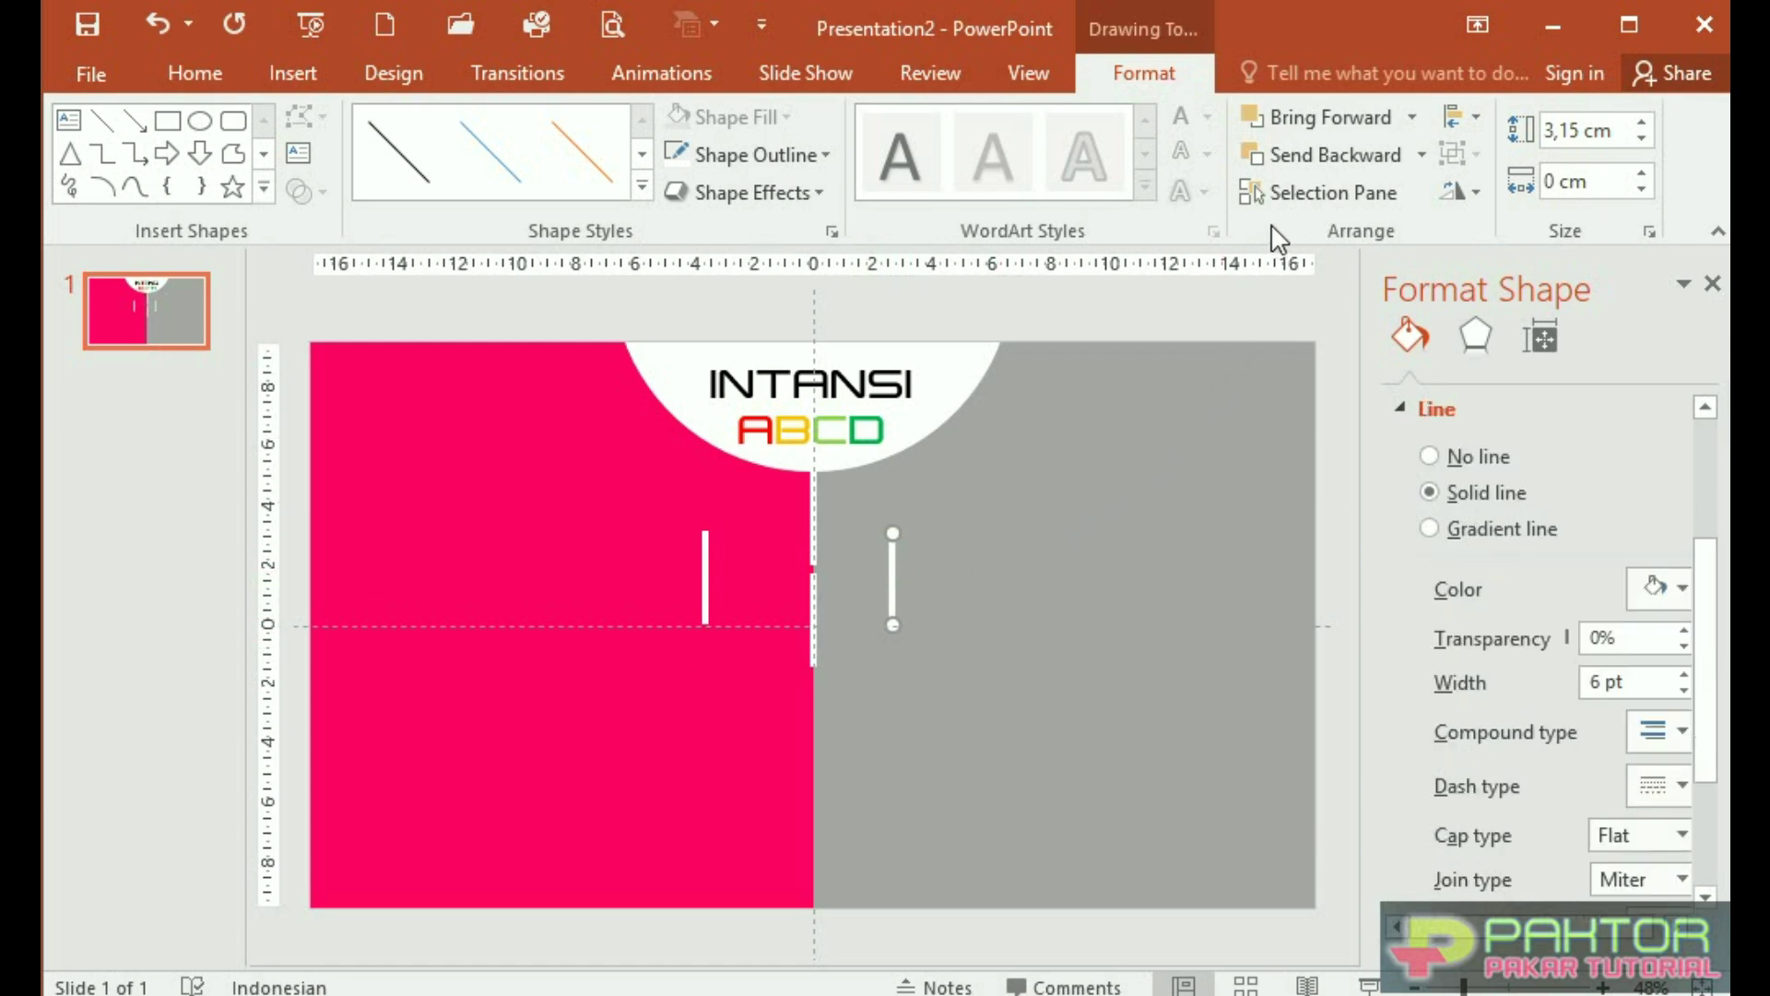
click(1475, 193)
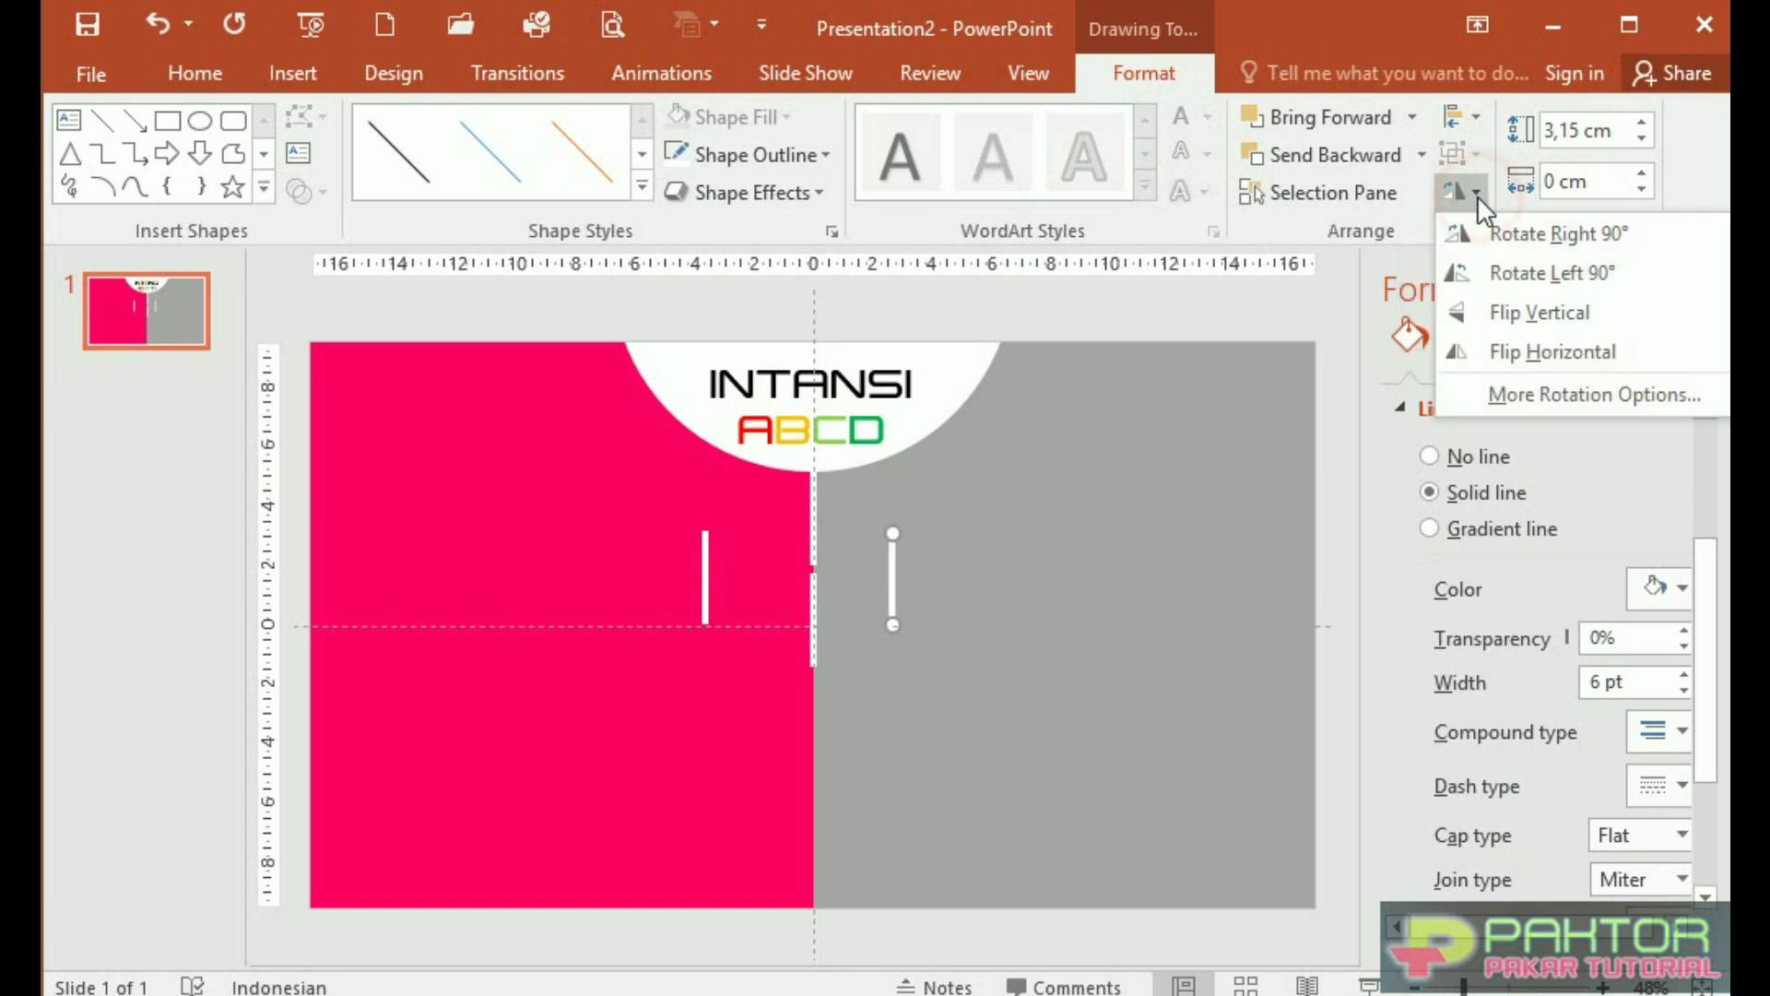
click(1510, 277)
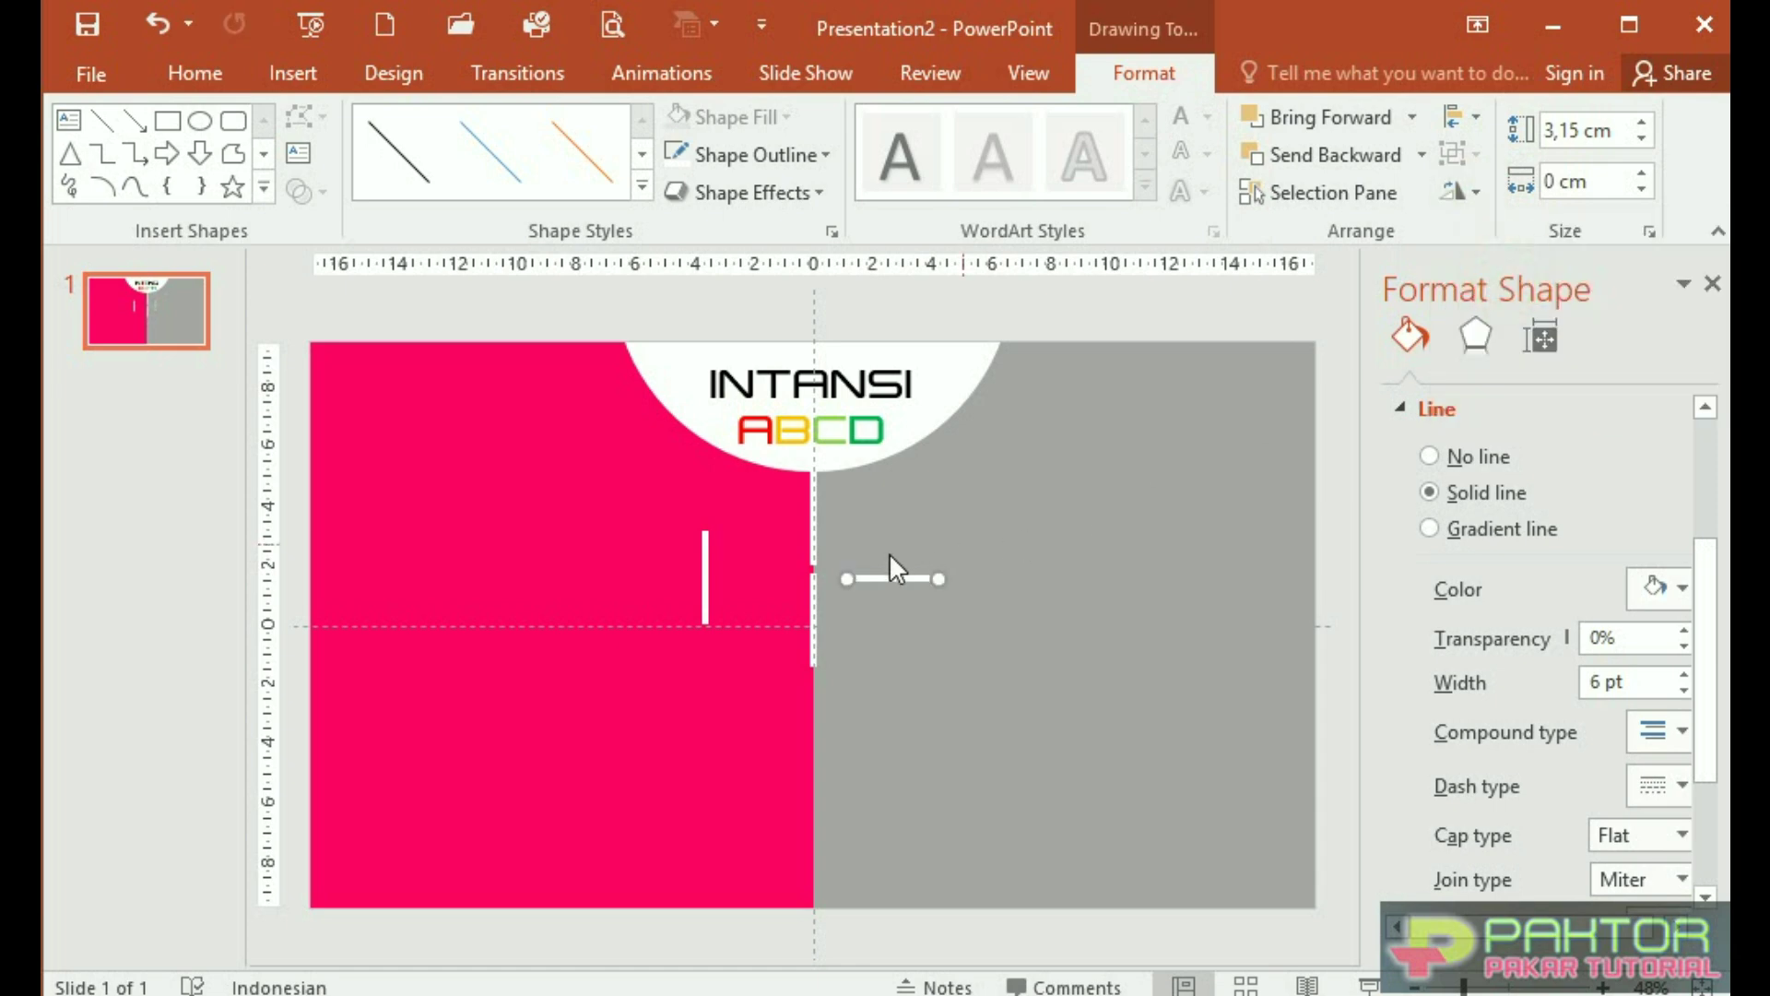
click(704, 576)
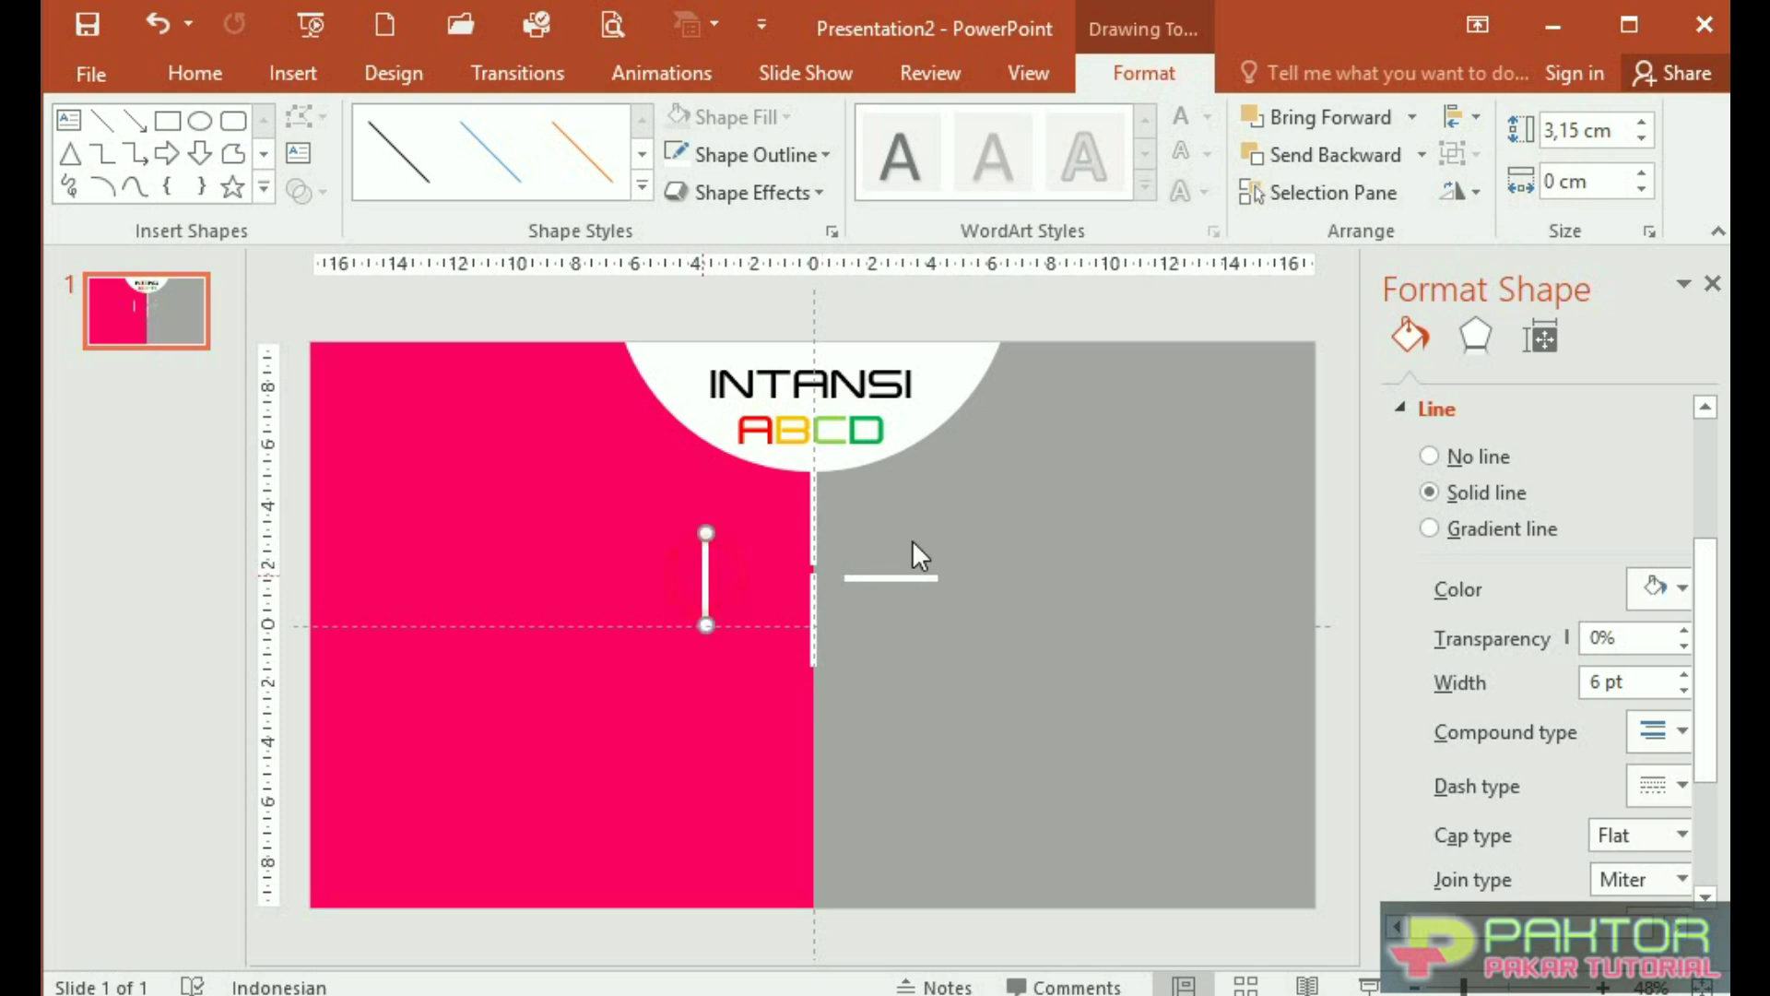
click(1477, 190)
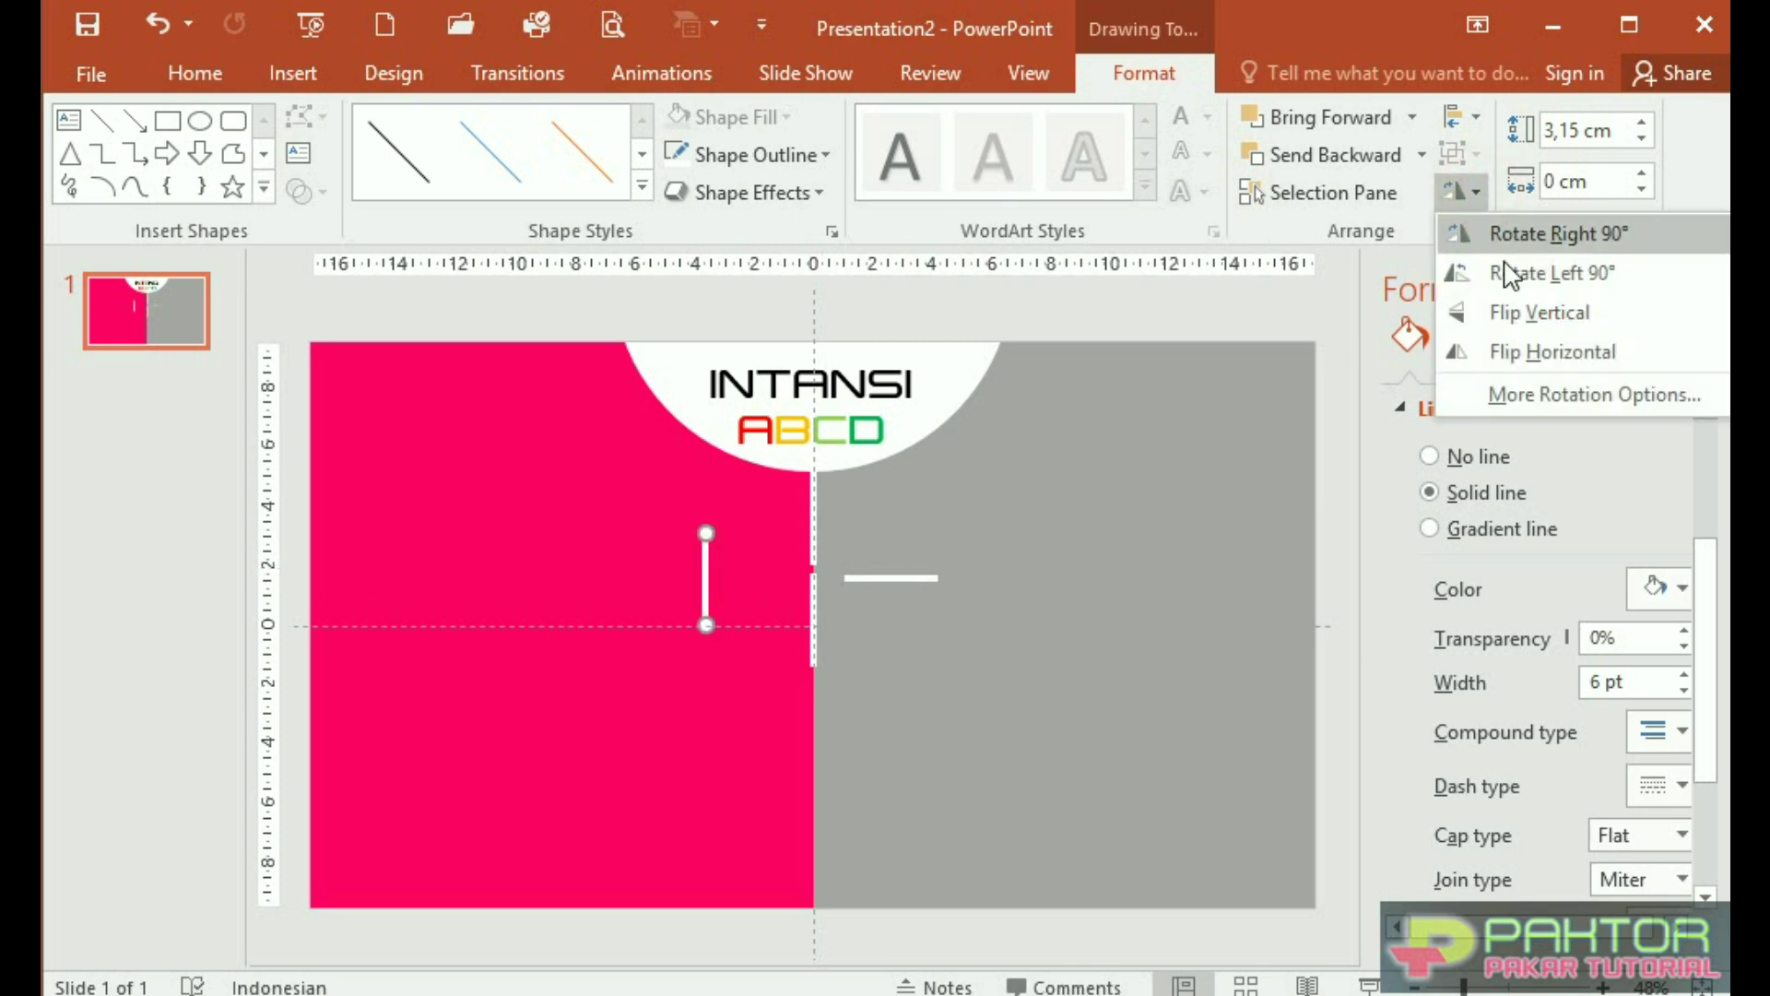
click(1521, 275)
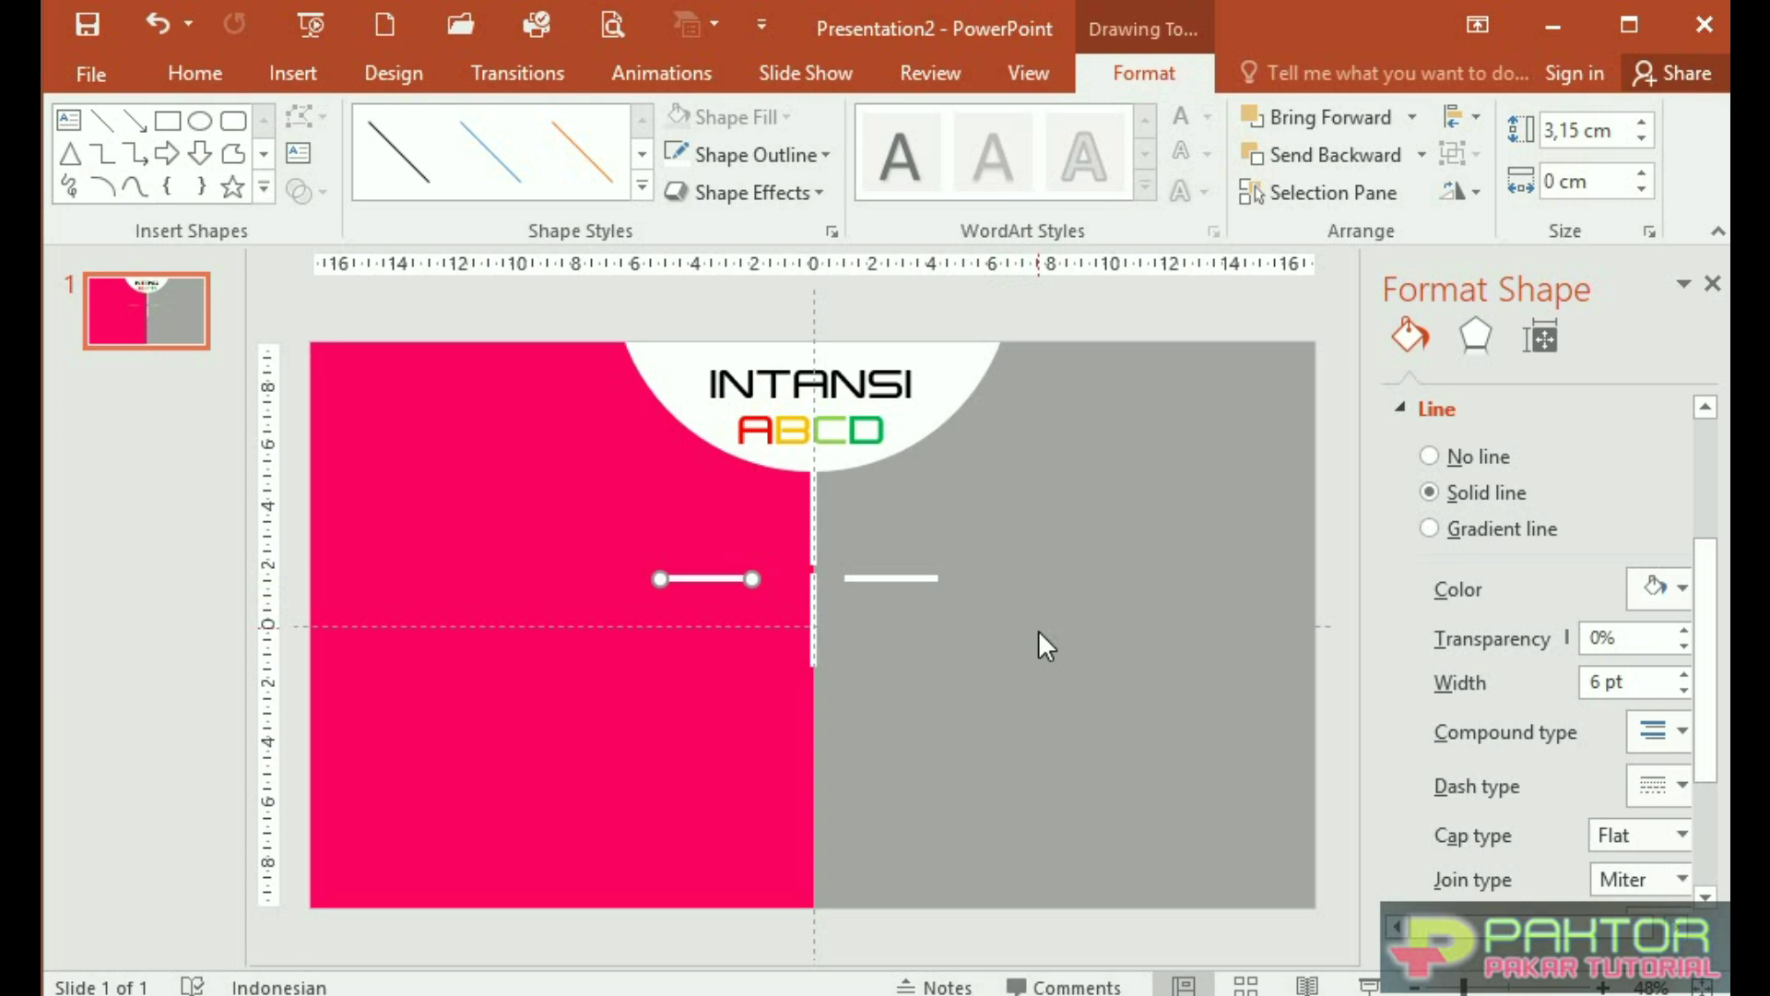
Move the left and right bars and the lower vertical bar to join the centre line as a cross
ctrl+scroll(1038, 629, up, 3)
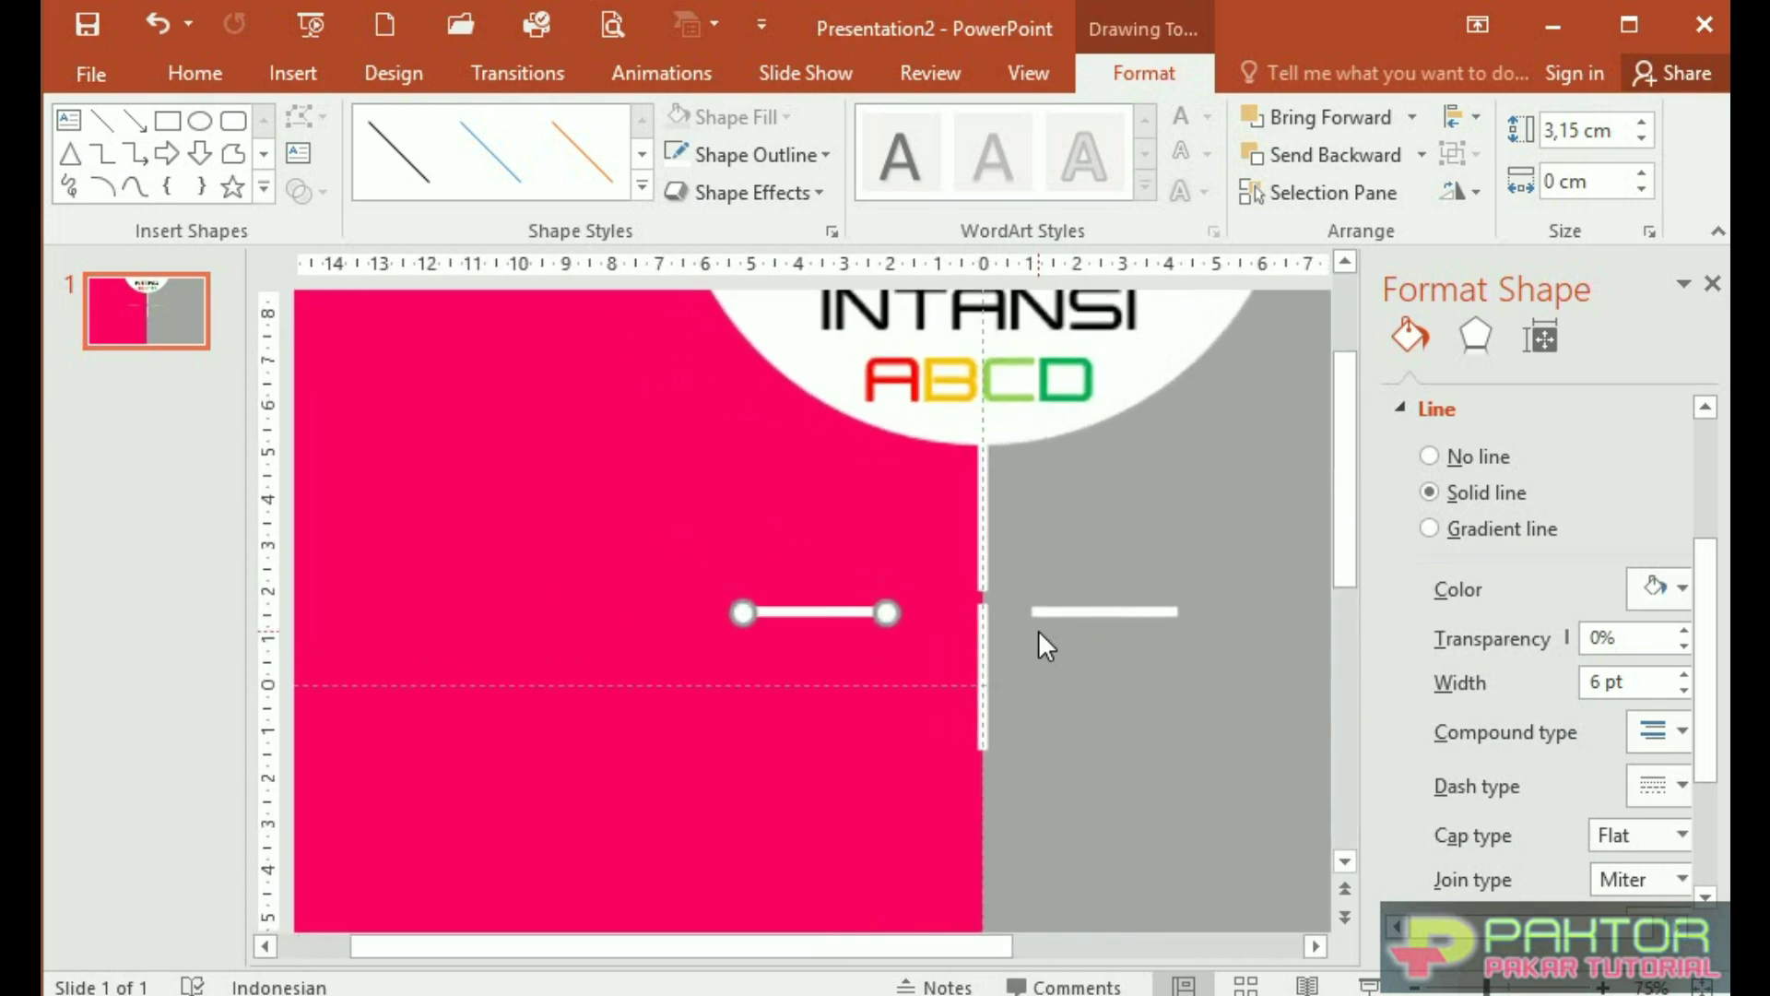
ctrl+scroll(1039, 629, up, 2)
ctrl+scroll(1038, 629, up, 1)
ctrl+scroll(1038, 629, up, 2)
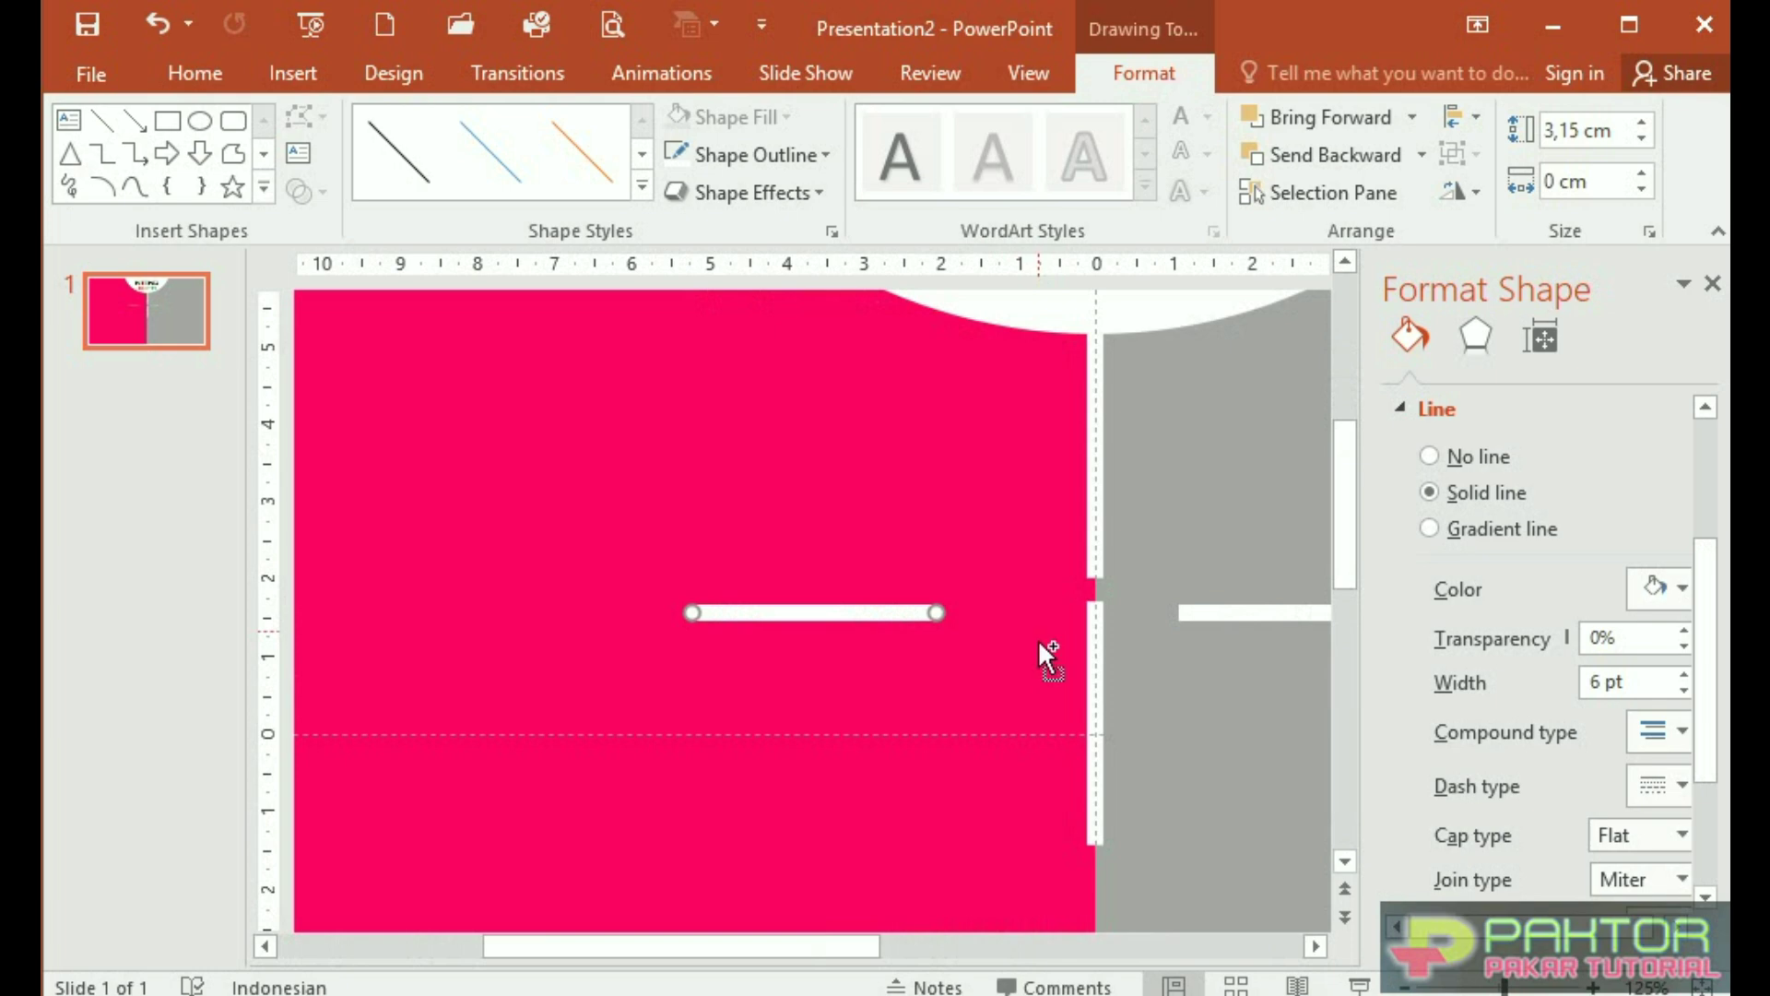
drag(749, 945, 905, 945)
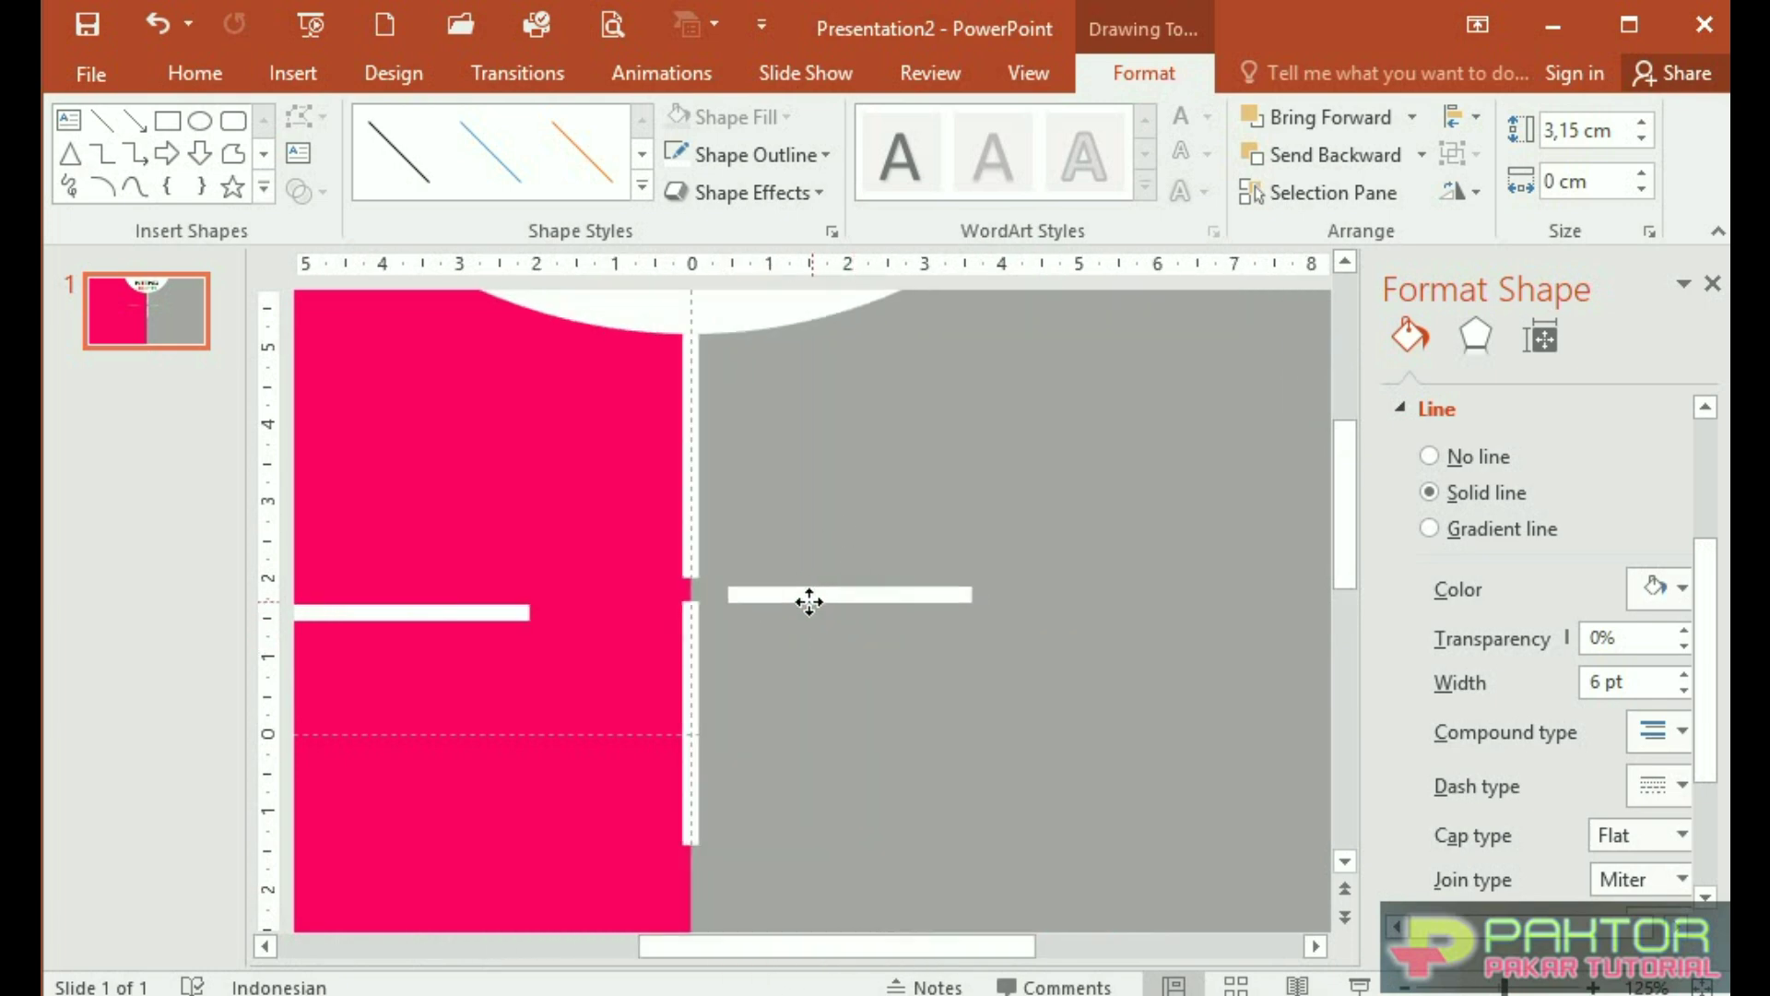
drag(809, 601, 777, 585)
drag(394, 615, 557, 580)
drag(695, 692, 695, 669)
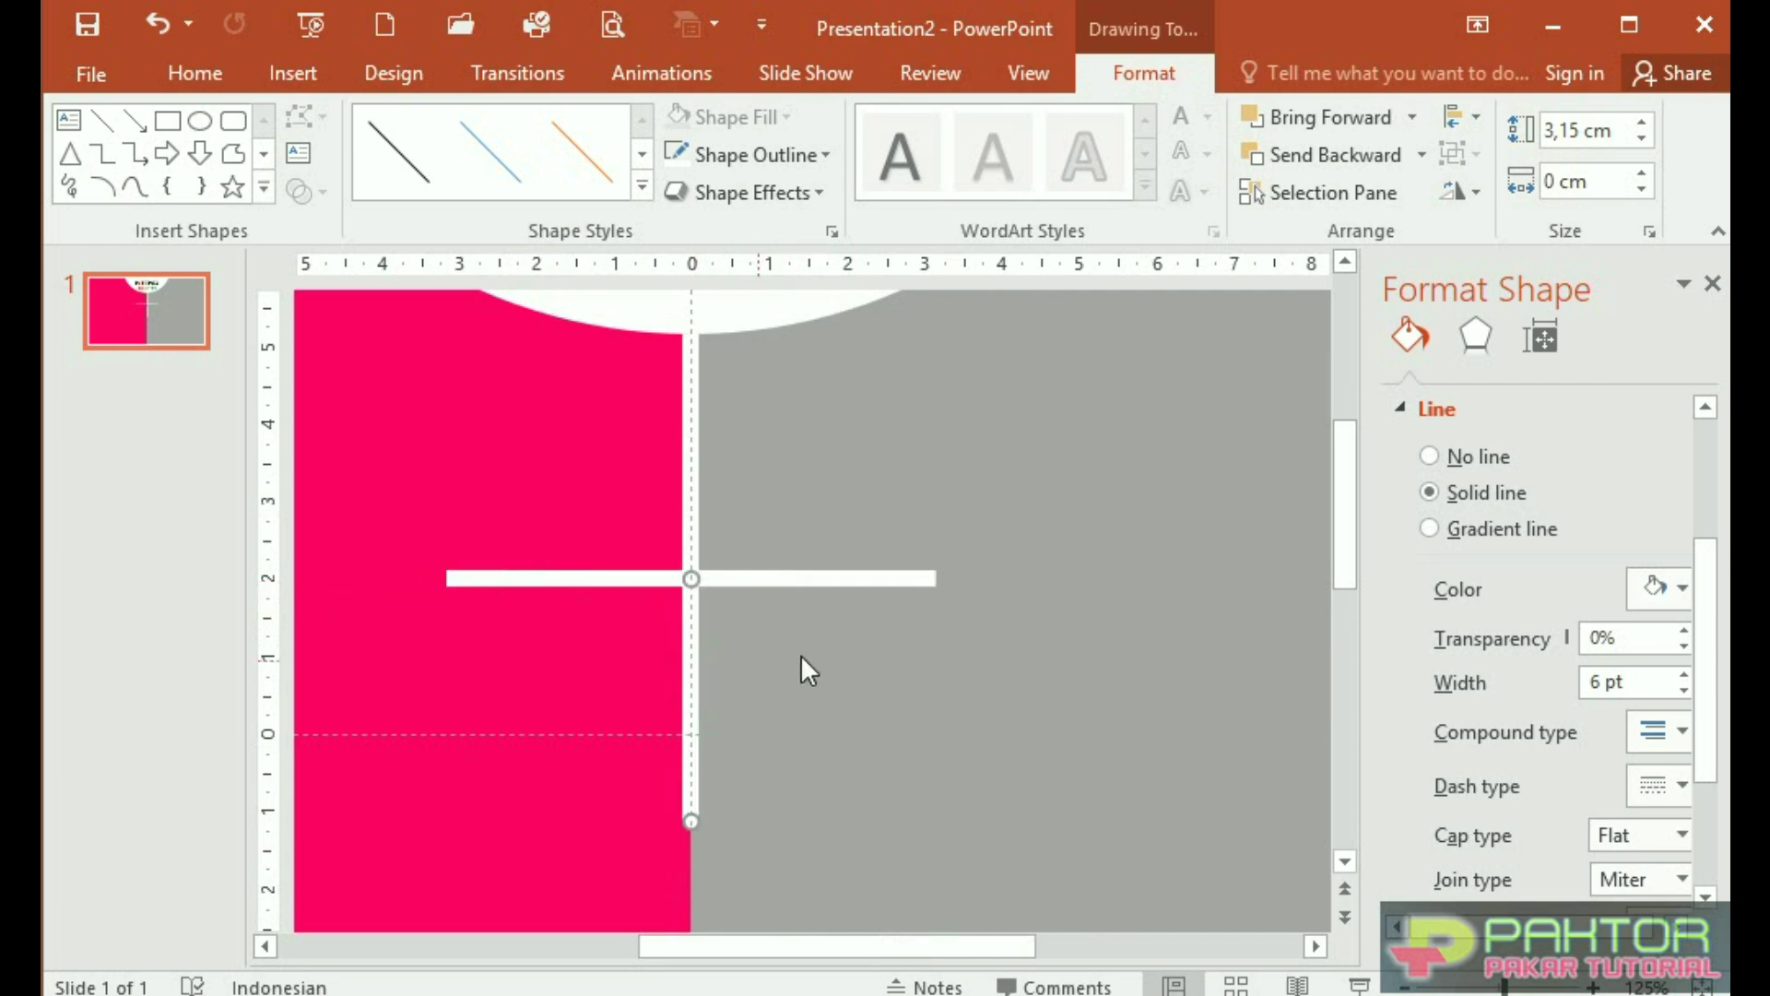
click(937, 378)
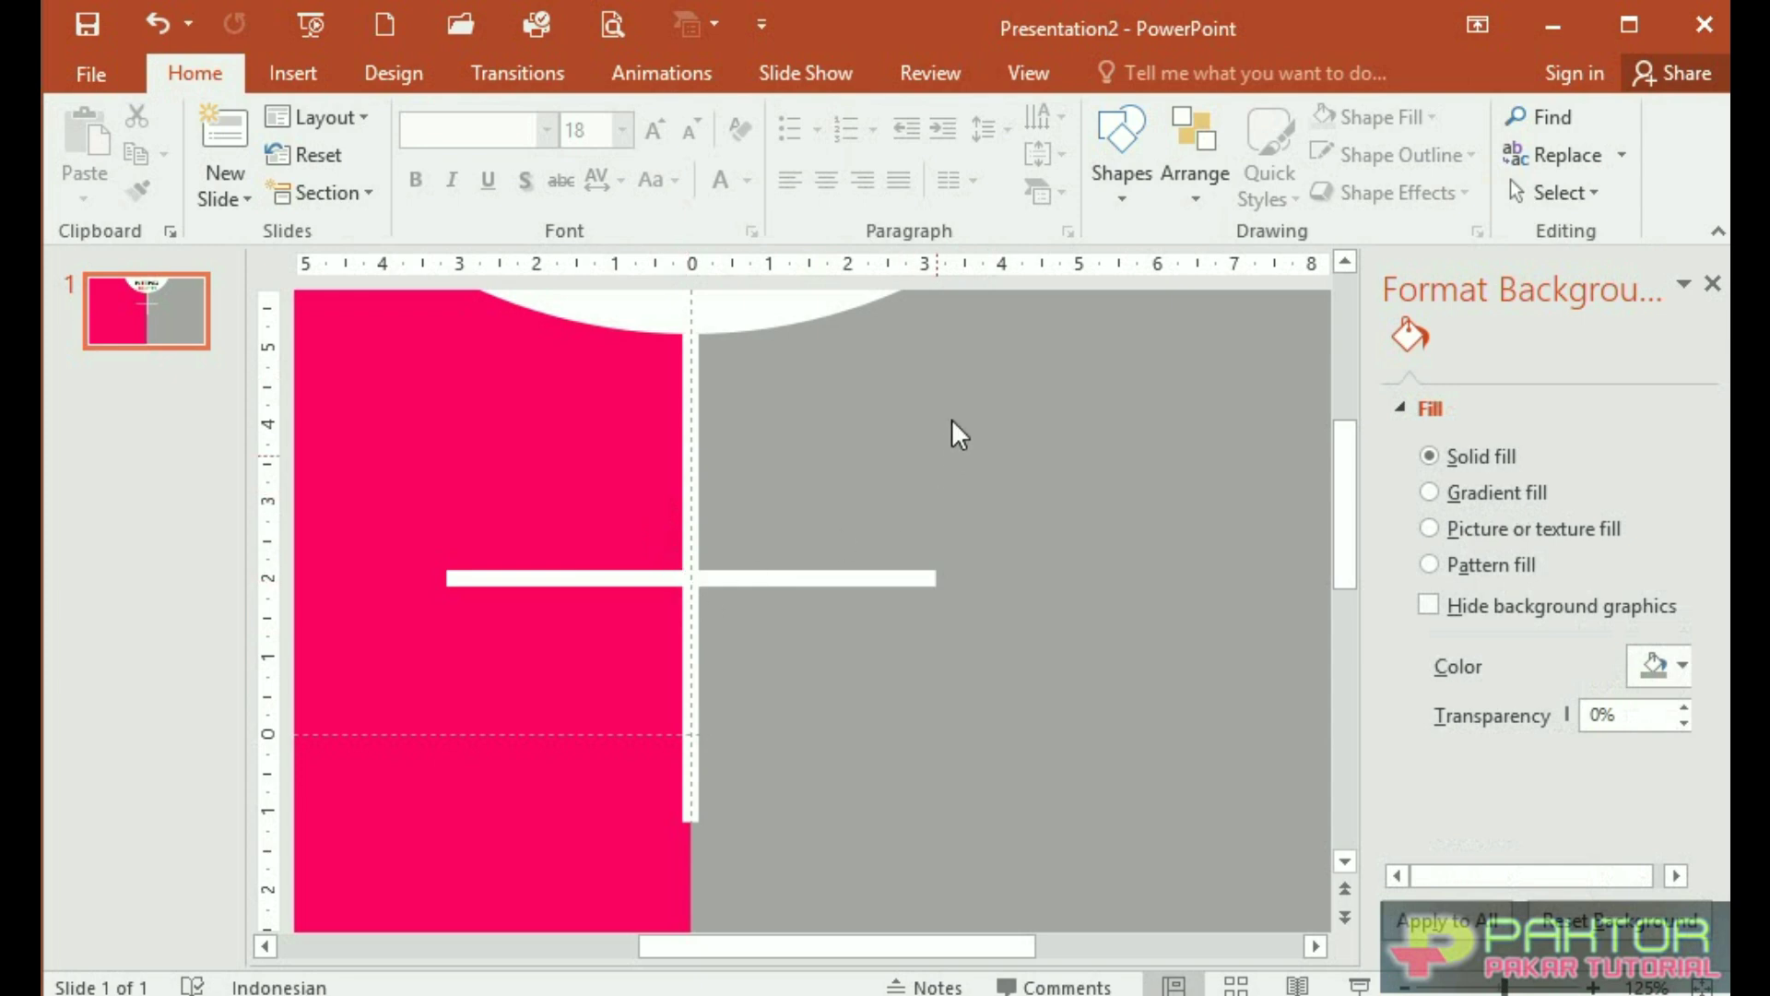
Draw a small oval circle on the gray half above the right bar
click(295, 73)
click(522, 195)
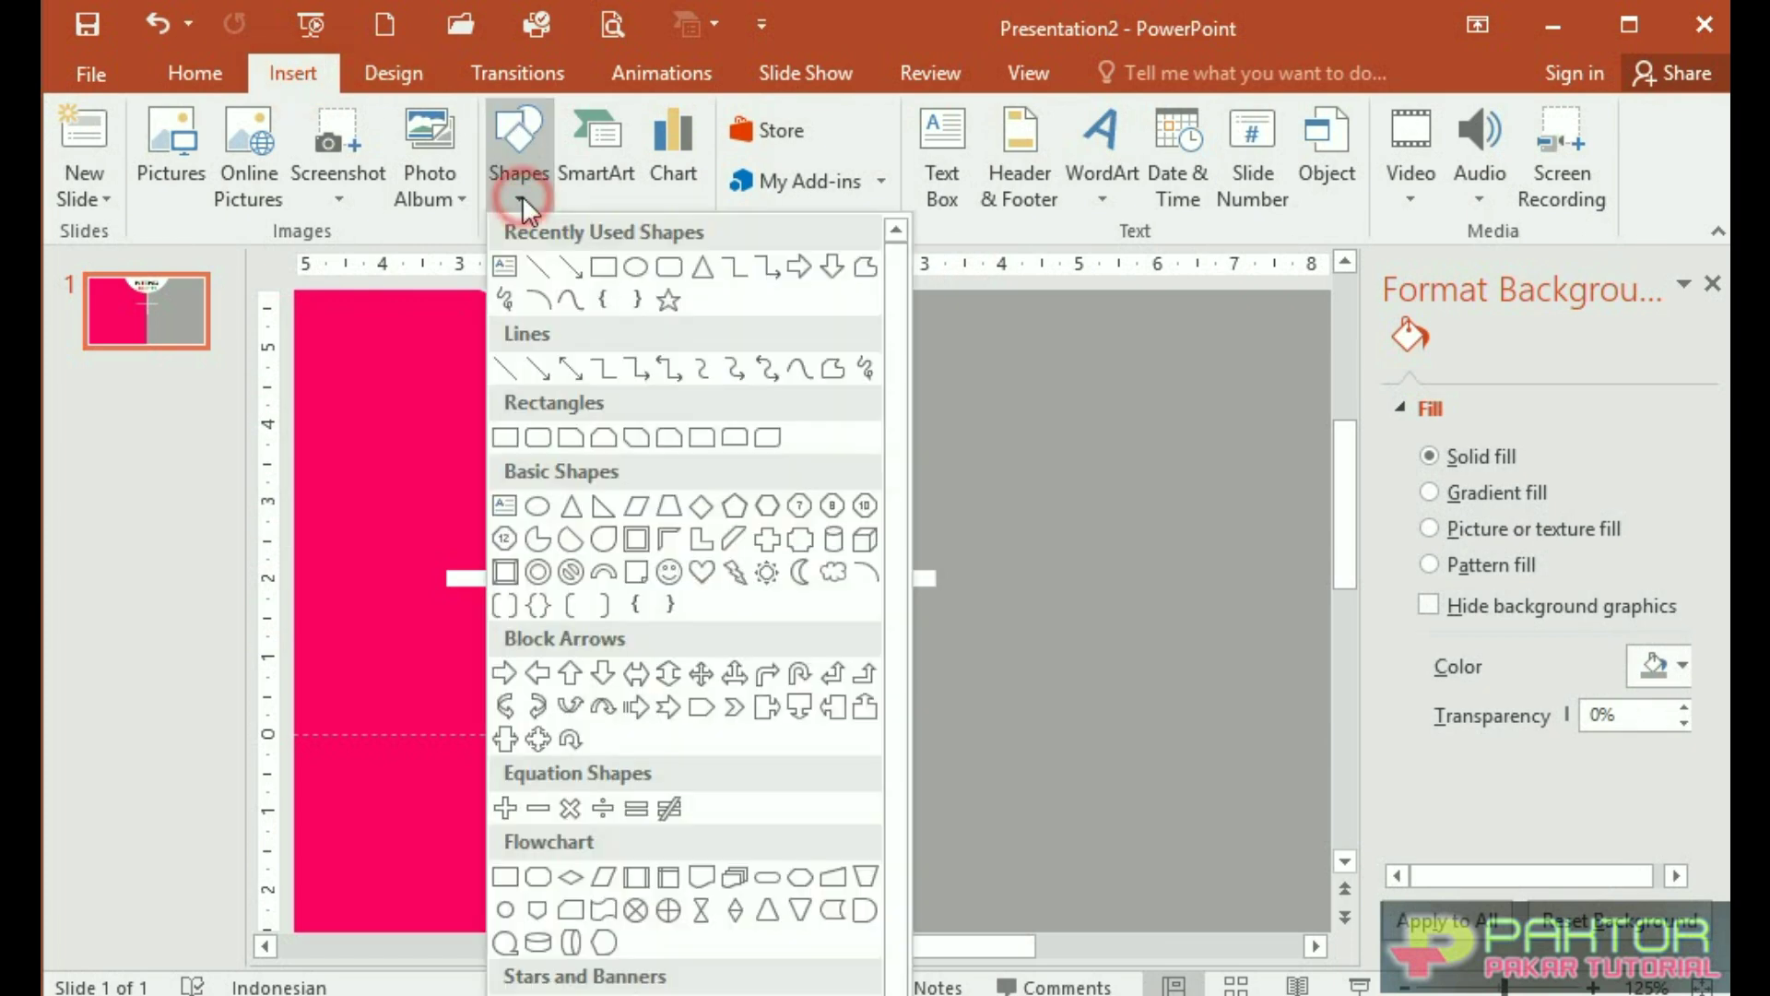
click(635, 269)
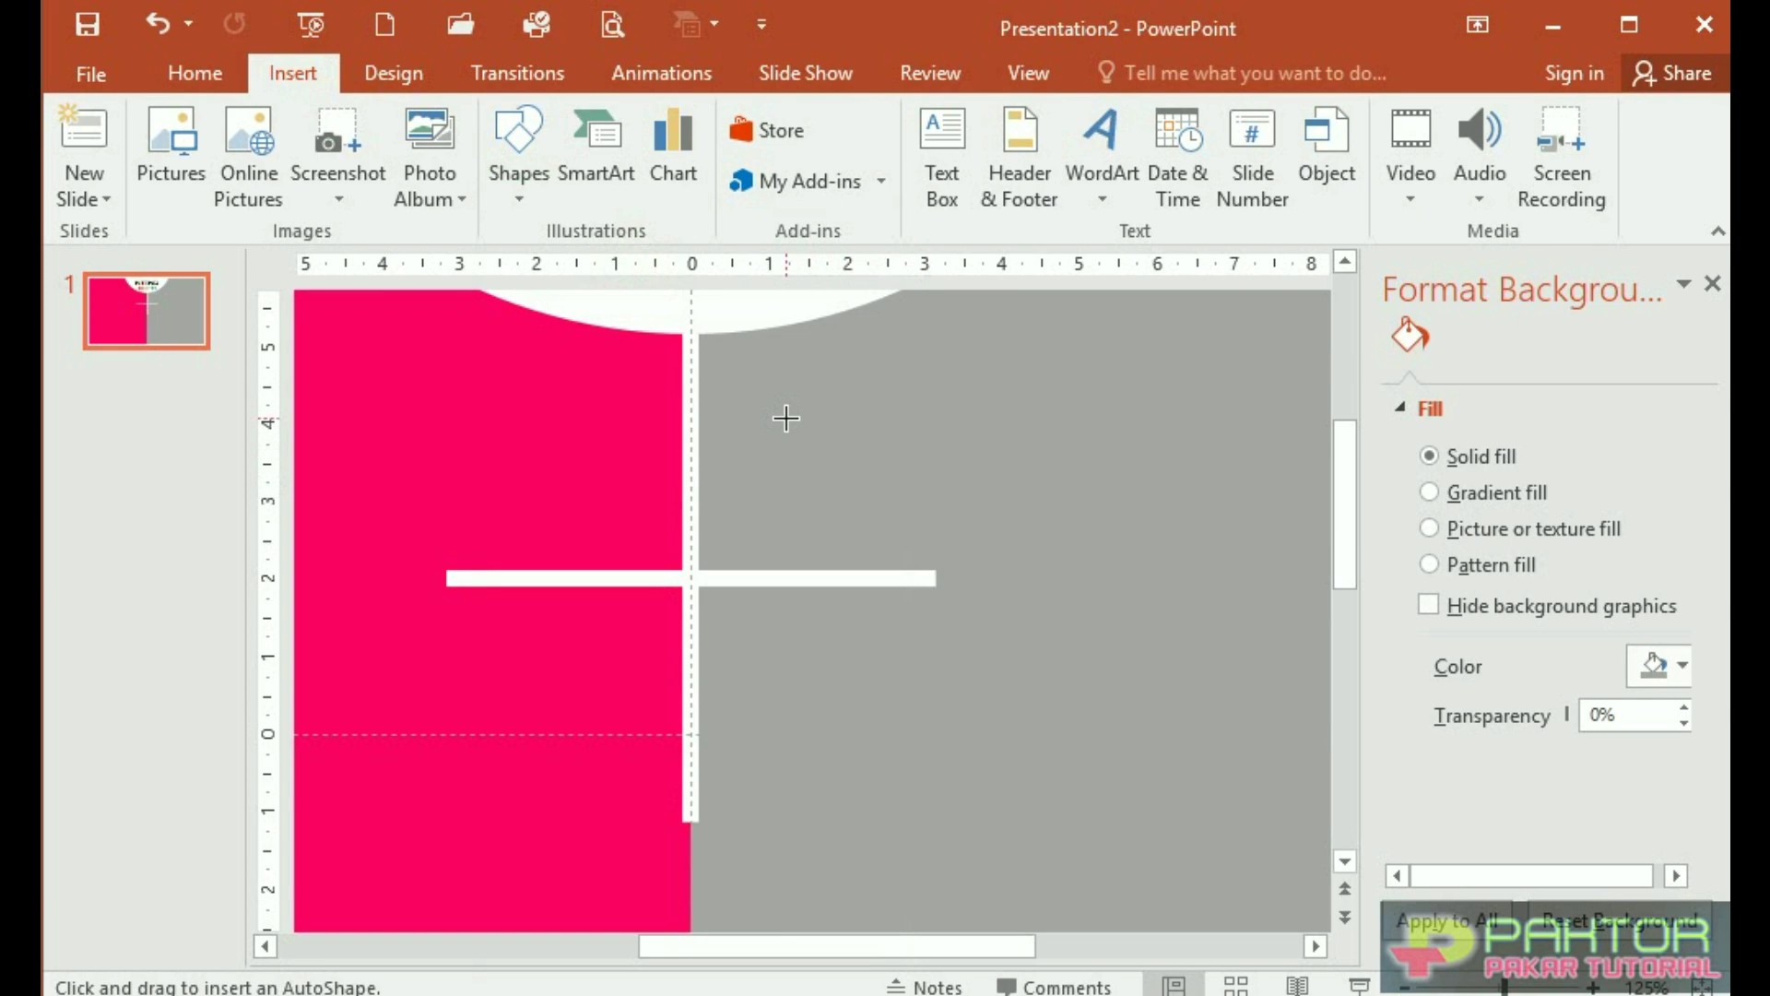
drag(796, 431, 821, 458)
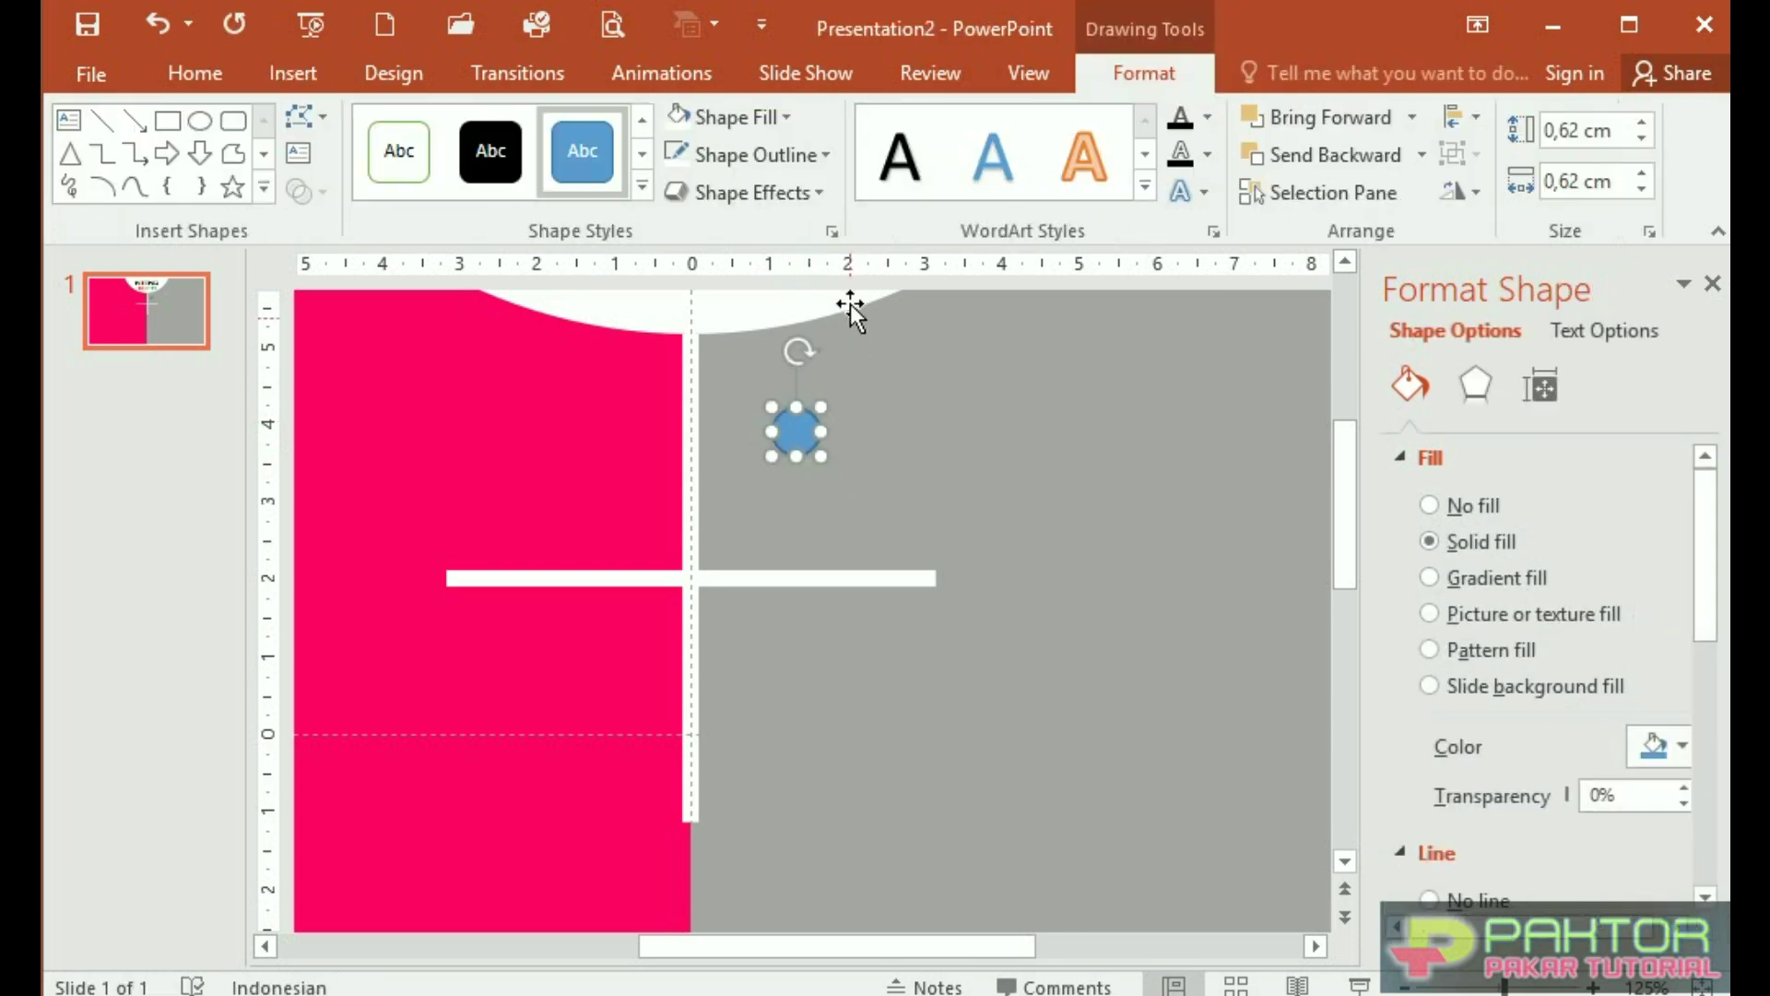
Fill the circle pink, remove its outline, and duplicate it to the right
click(787, 117)
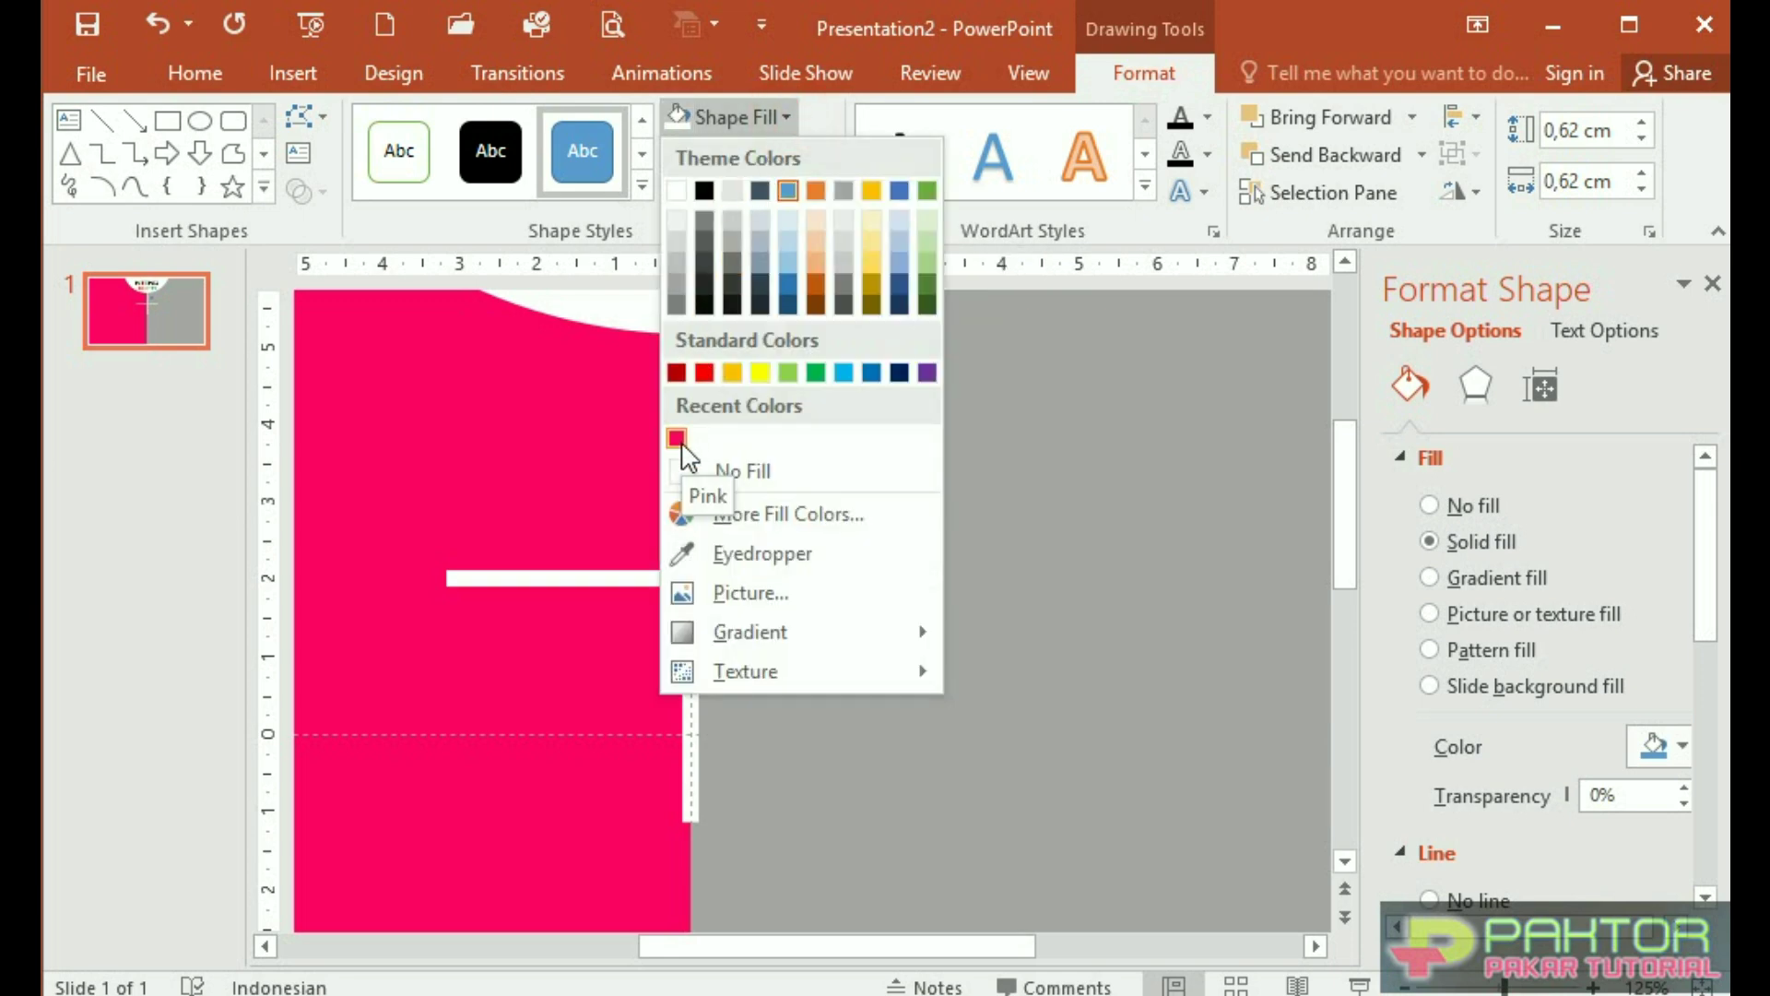
click(677, 437)
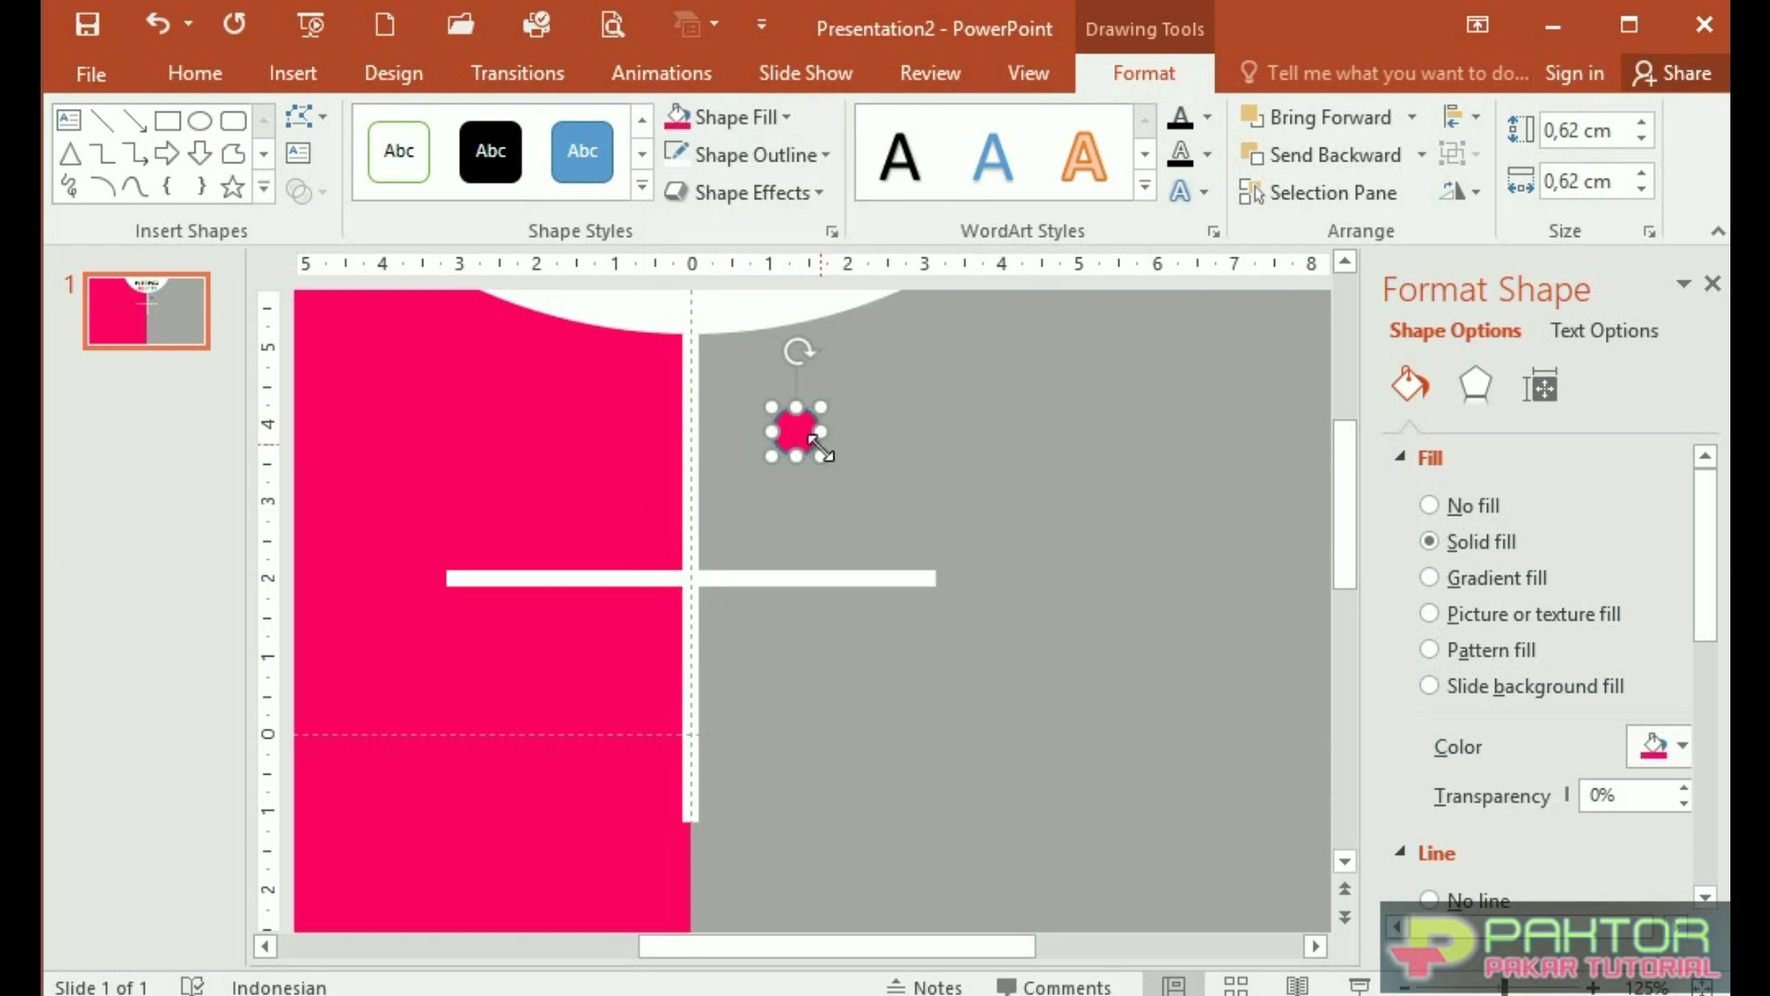
click(825, 157)
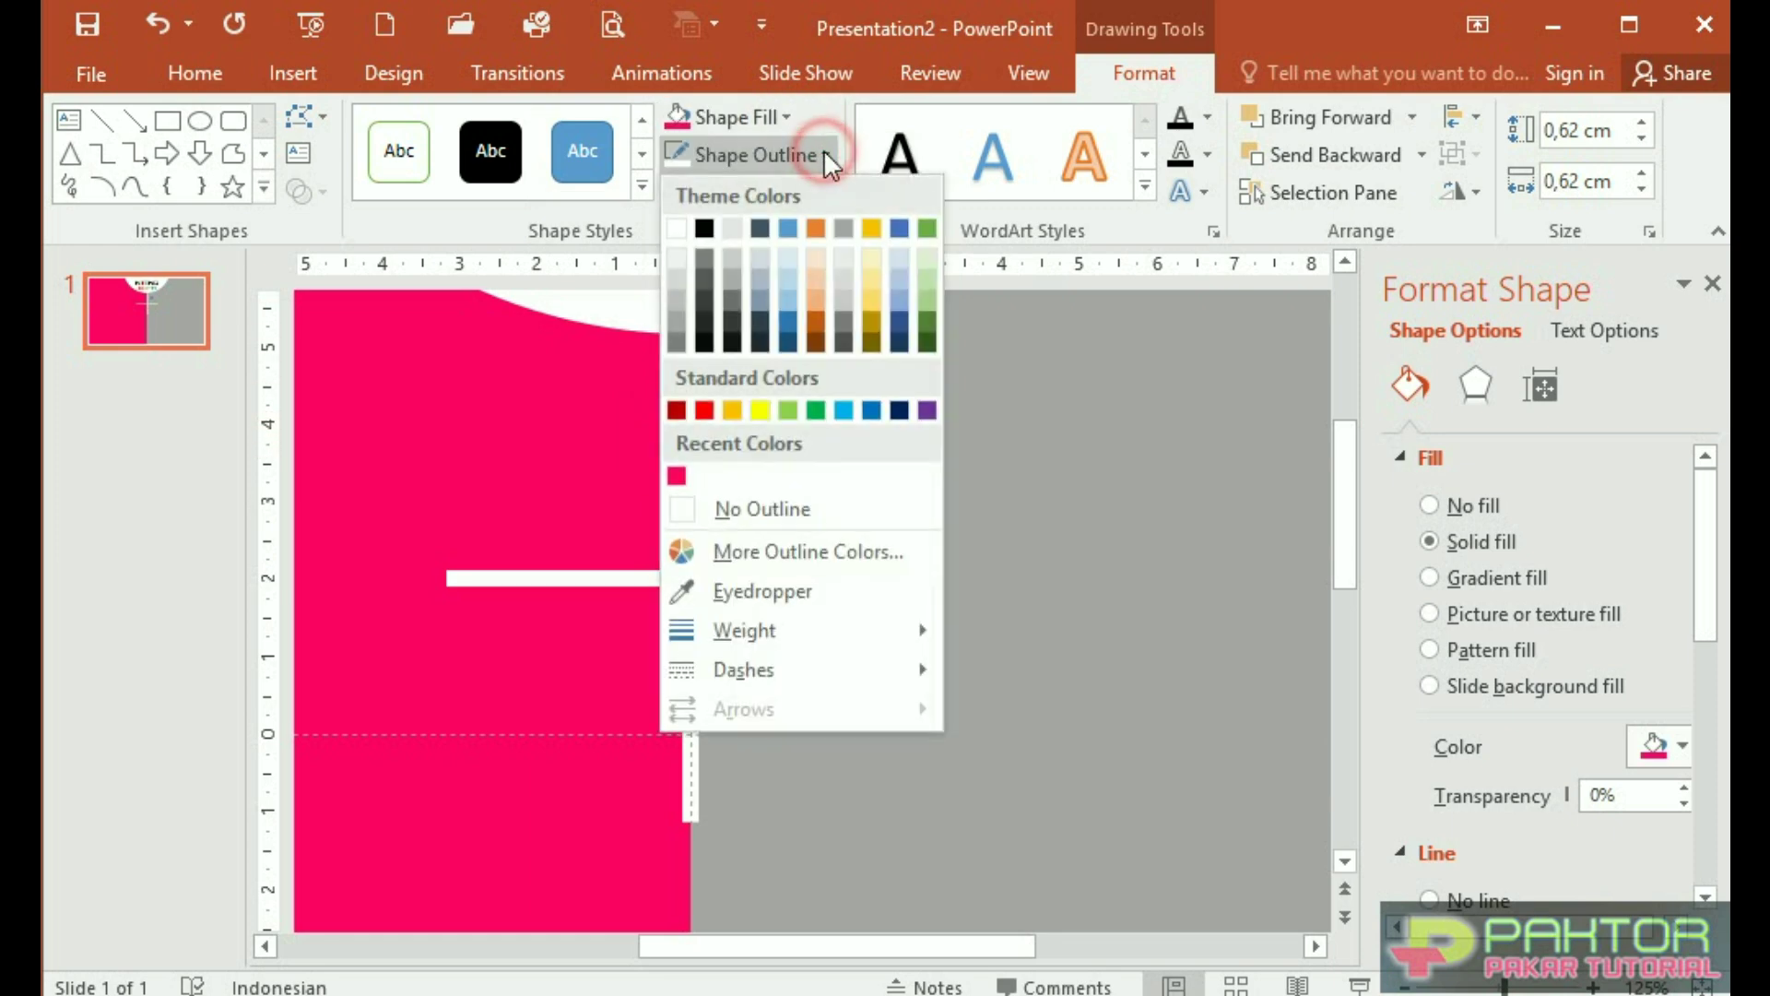
click(724, 507)
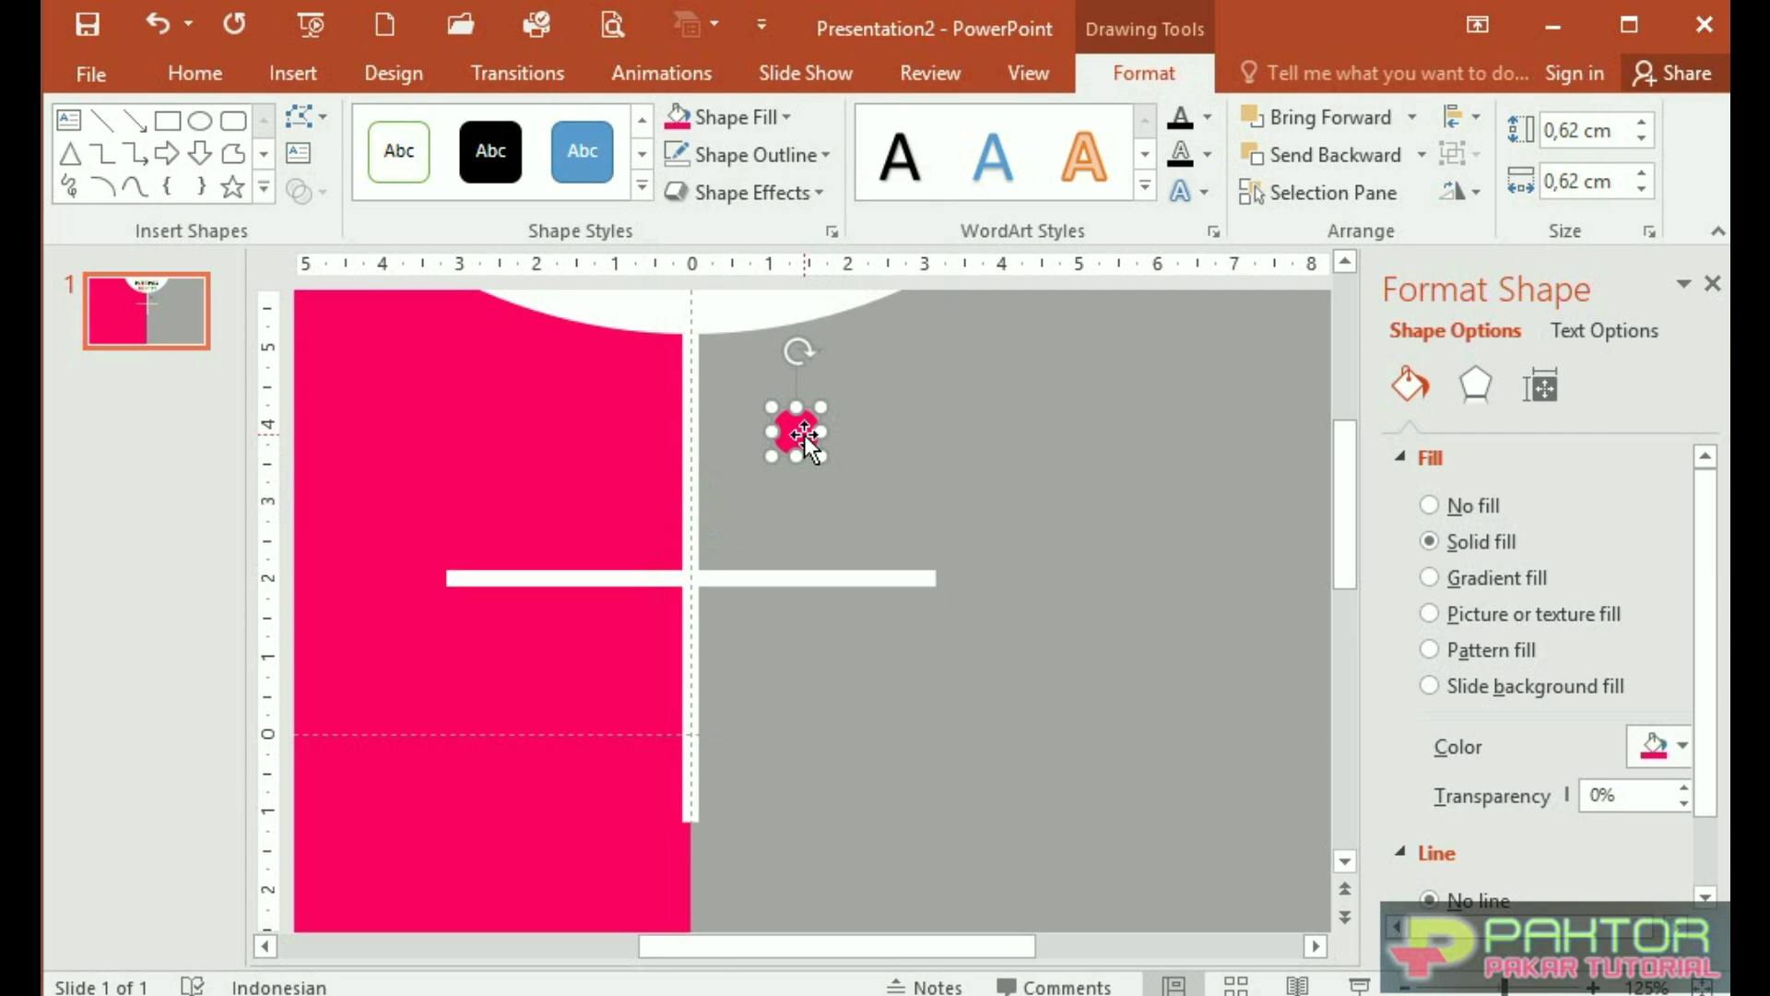
drag(804, 435, 906, 440)
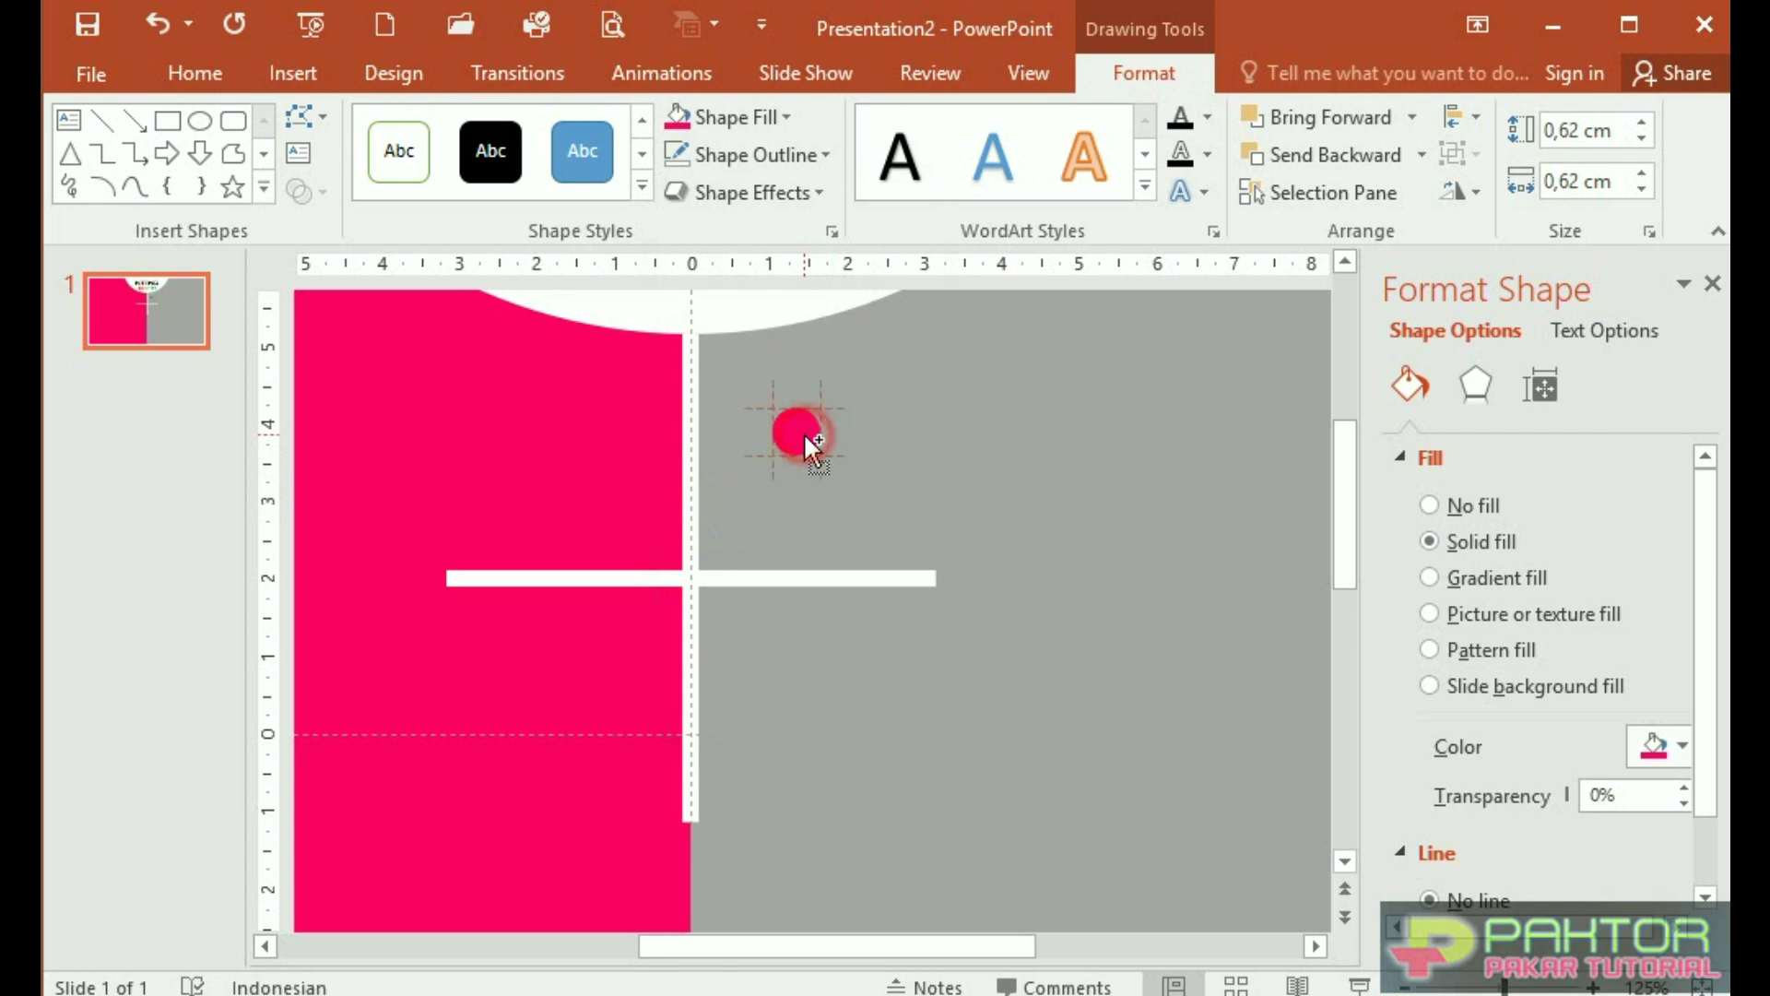
Make another copy of the pink circle and move one onto the cross intersection
drag(897, 450, 831, 514)
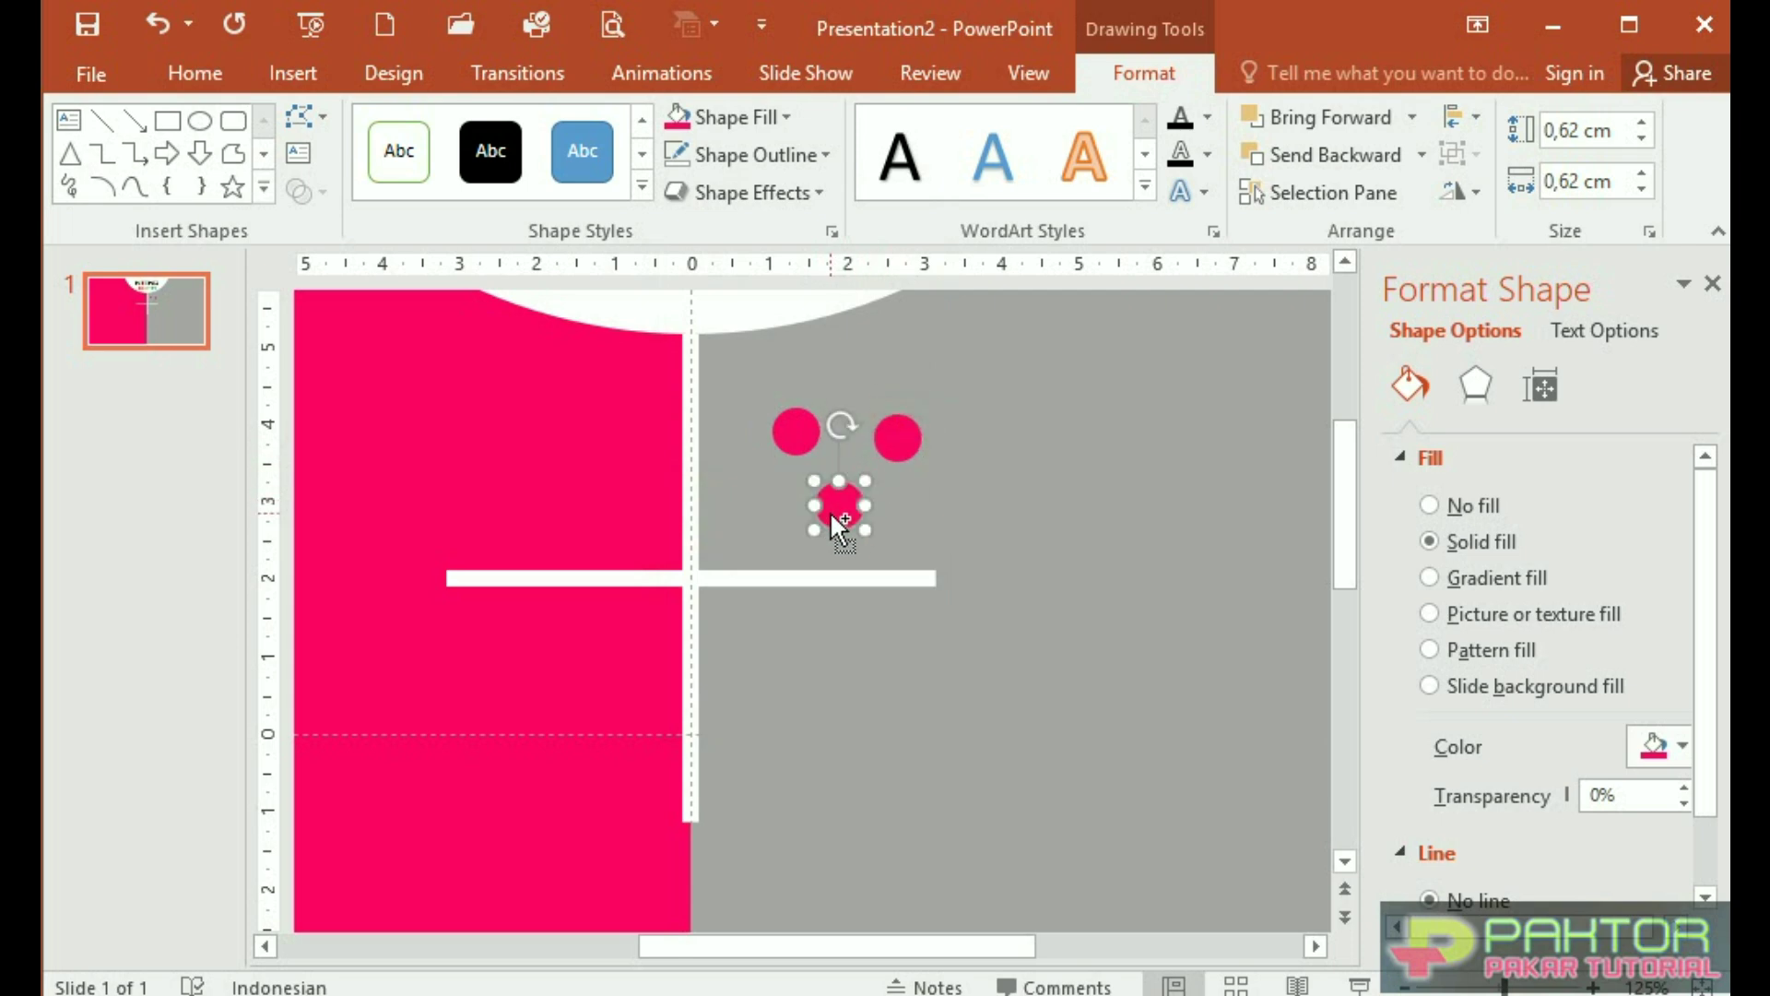
click(961, 477)
drag(788, 435, 688, 578)
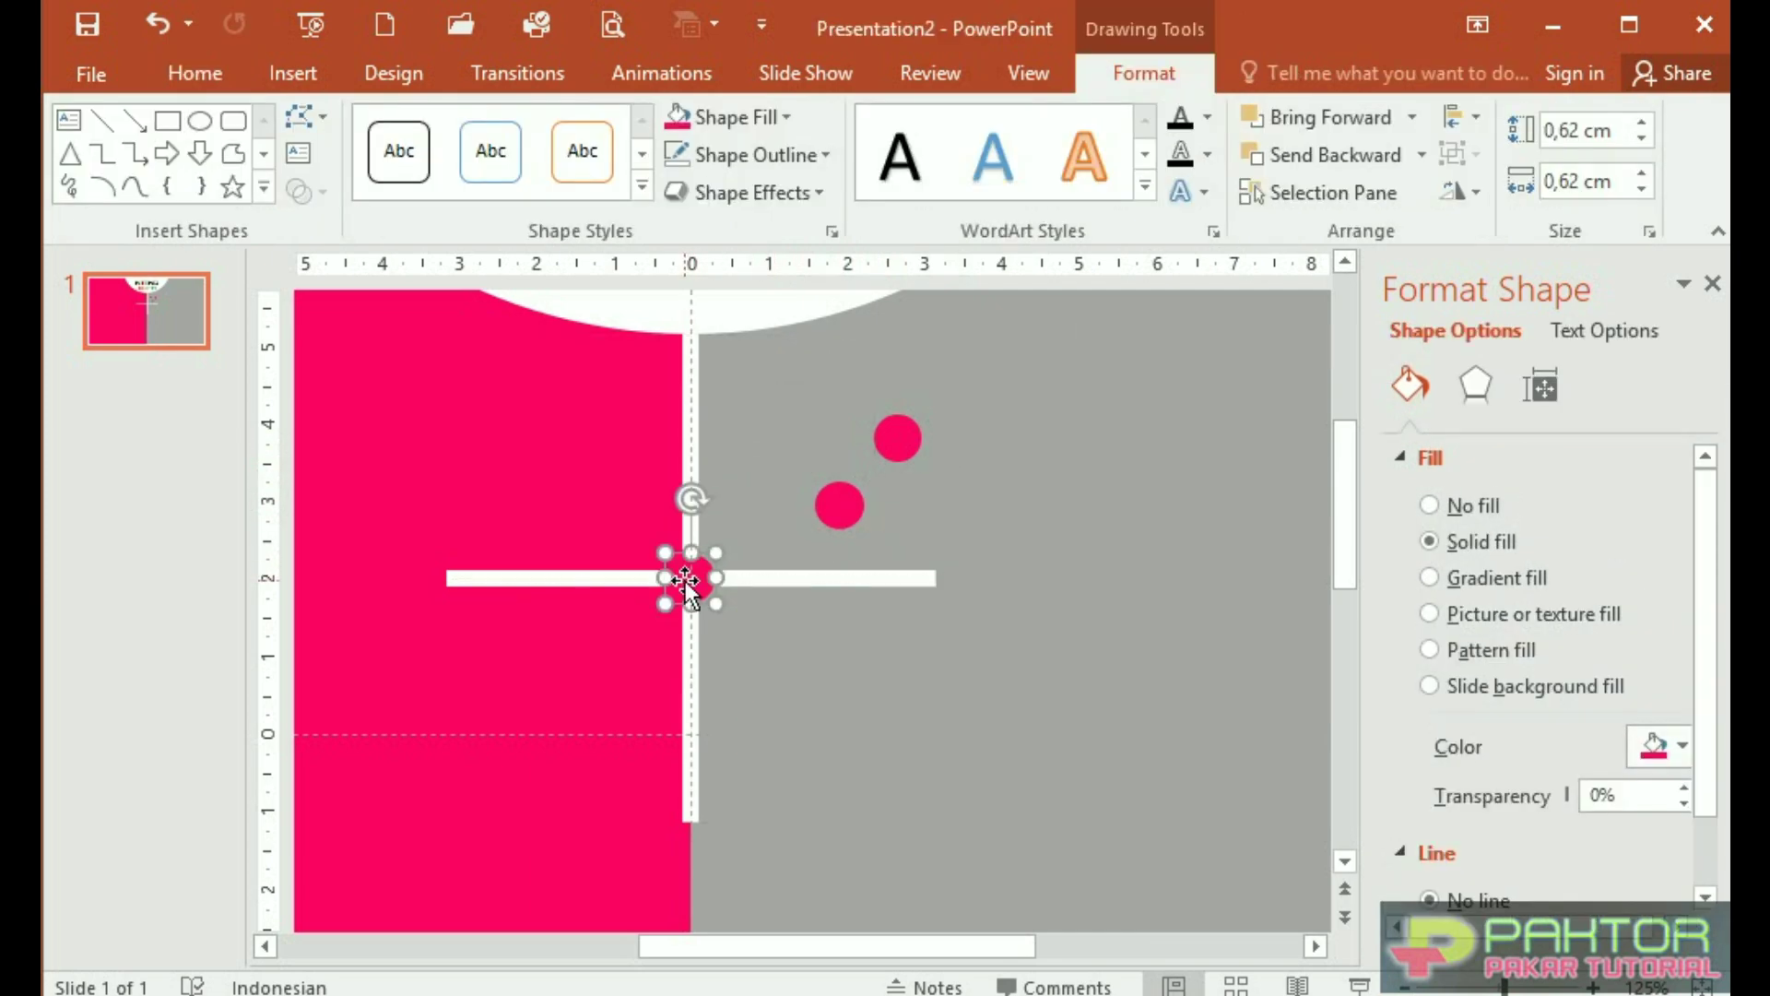
click(843, 511)
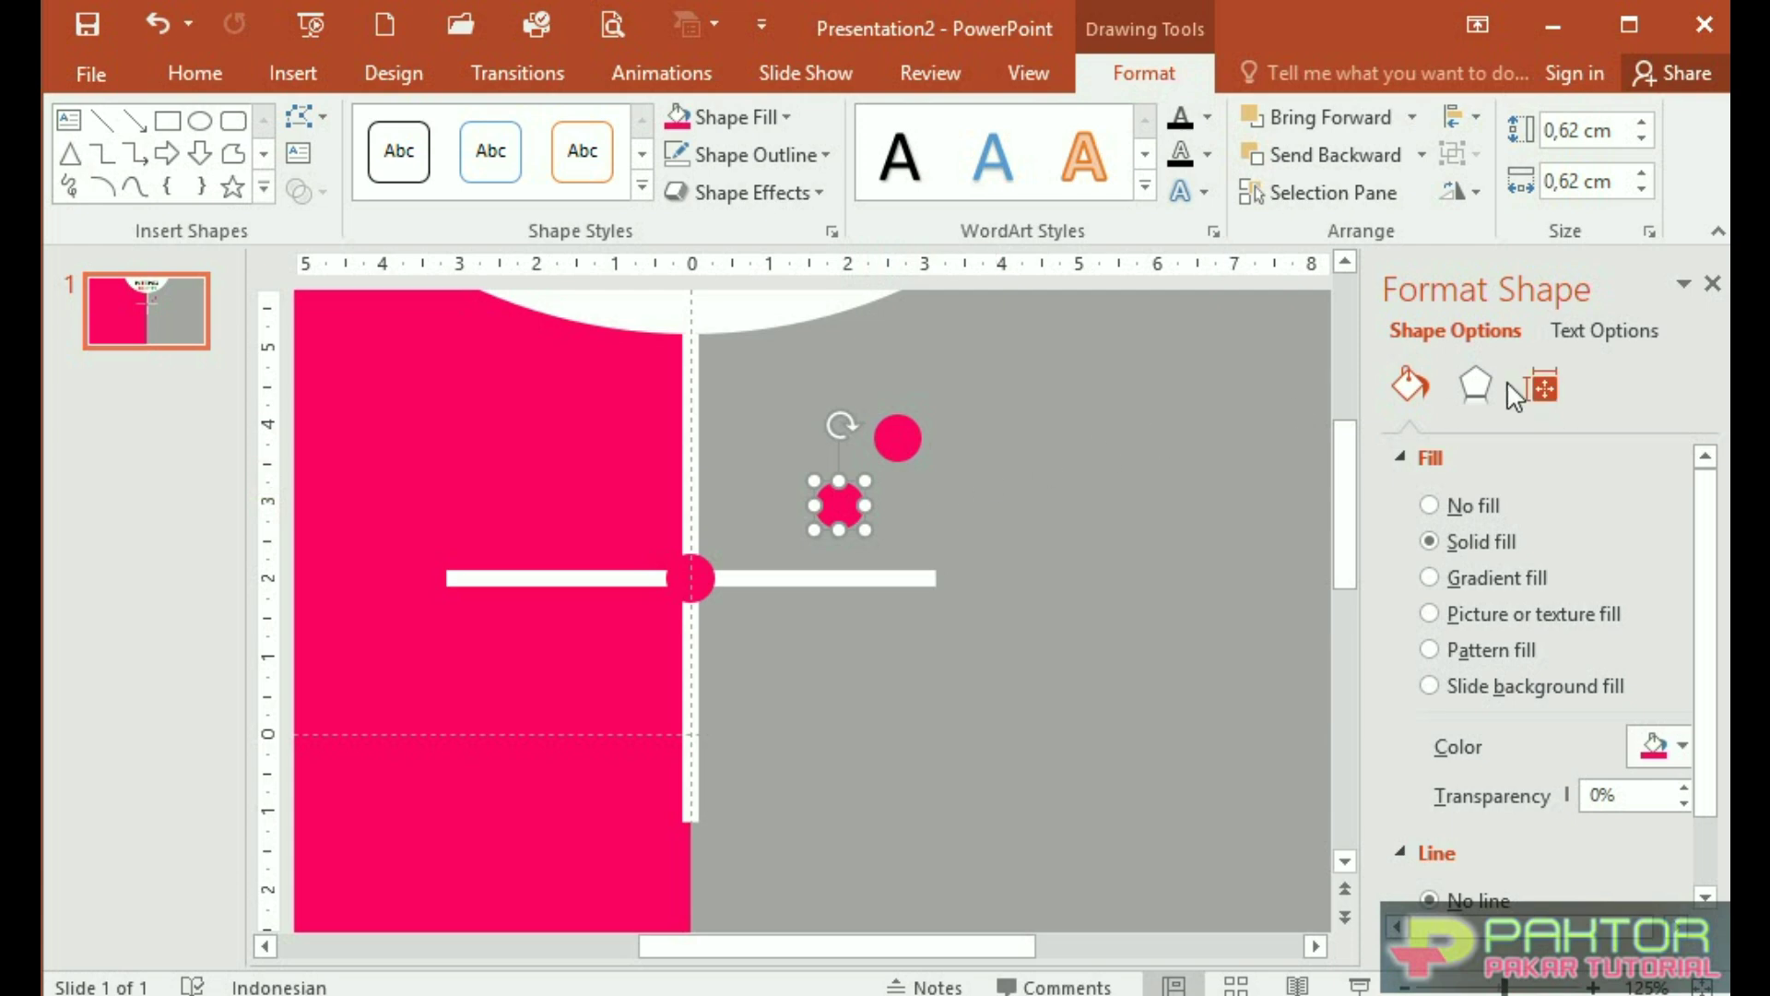
click(788, 118)
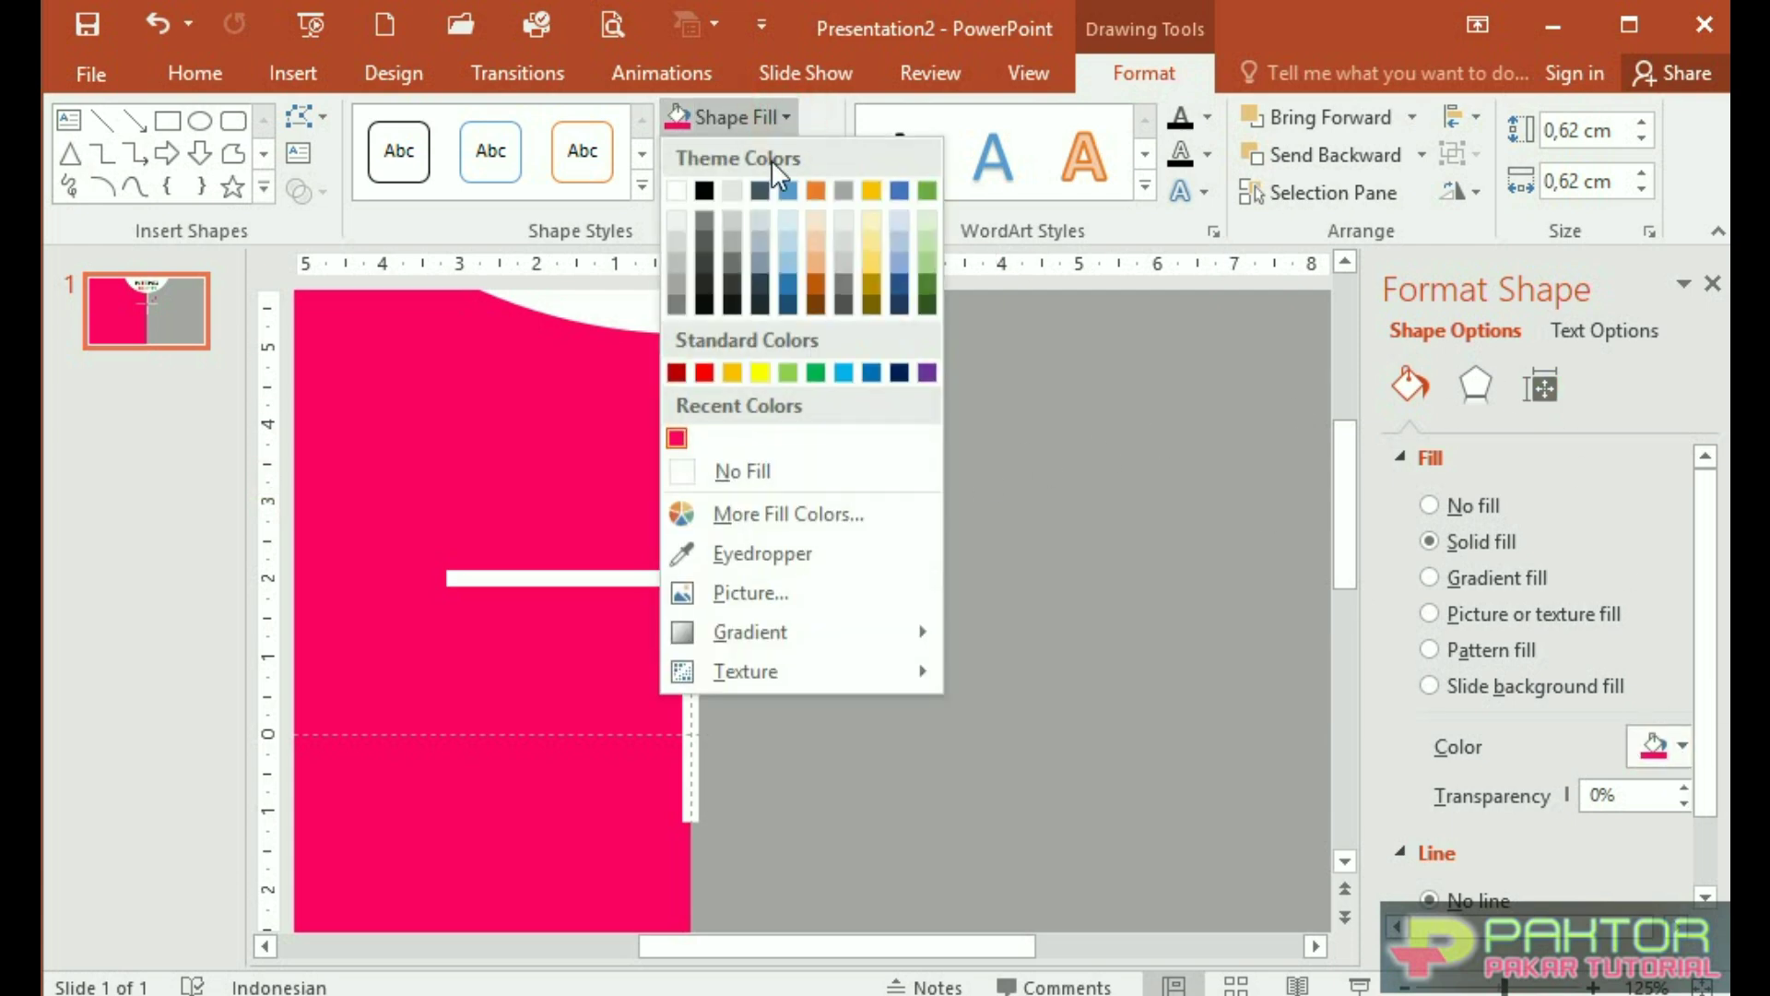
Make one spare circle dark grey and enlarge it slightly
click(695, 302)
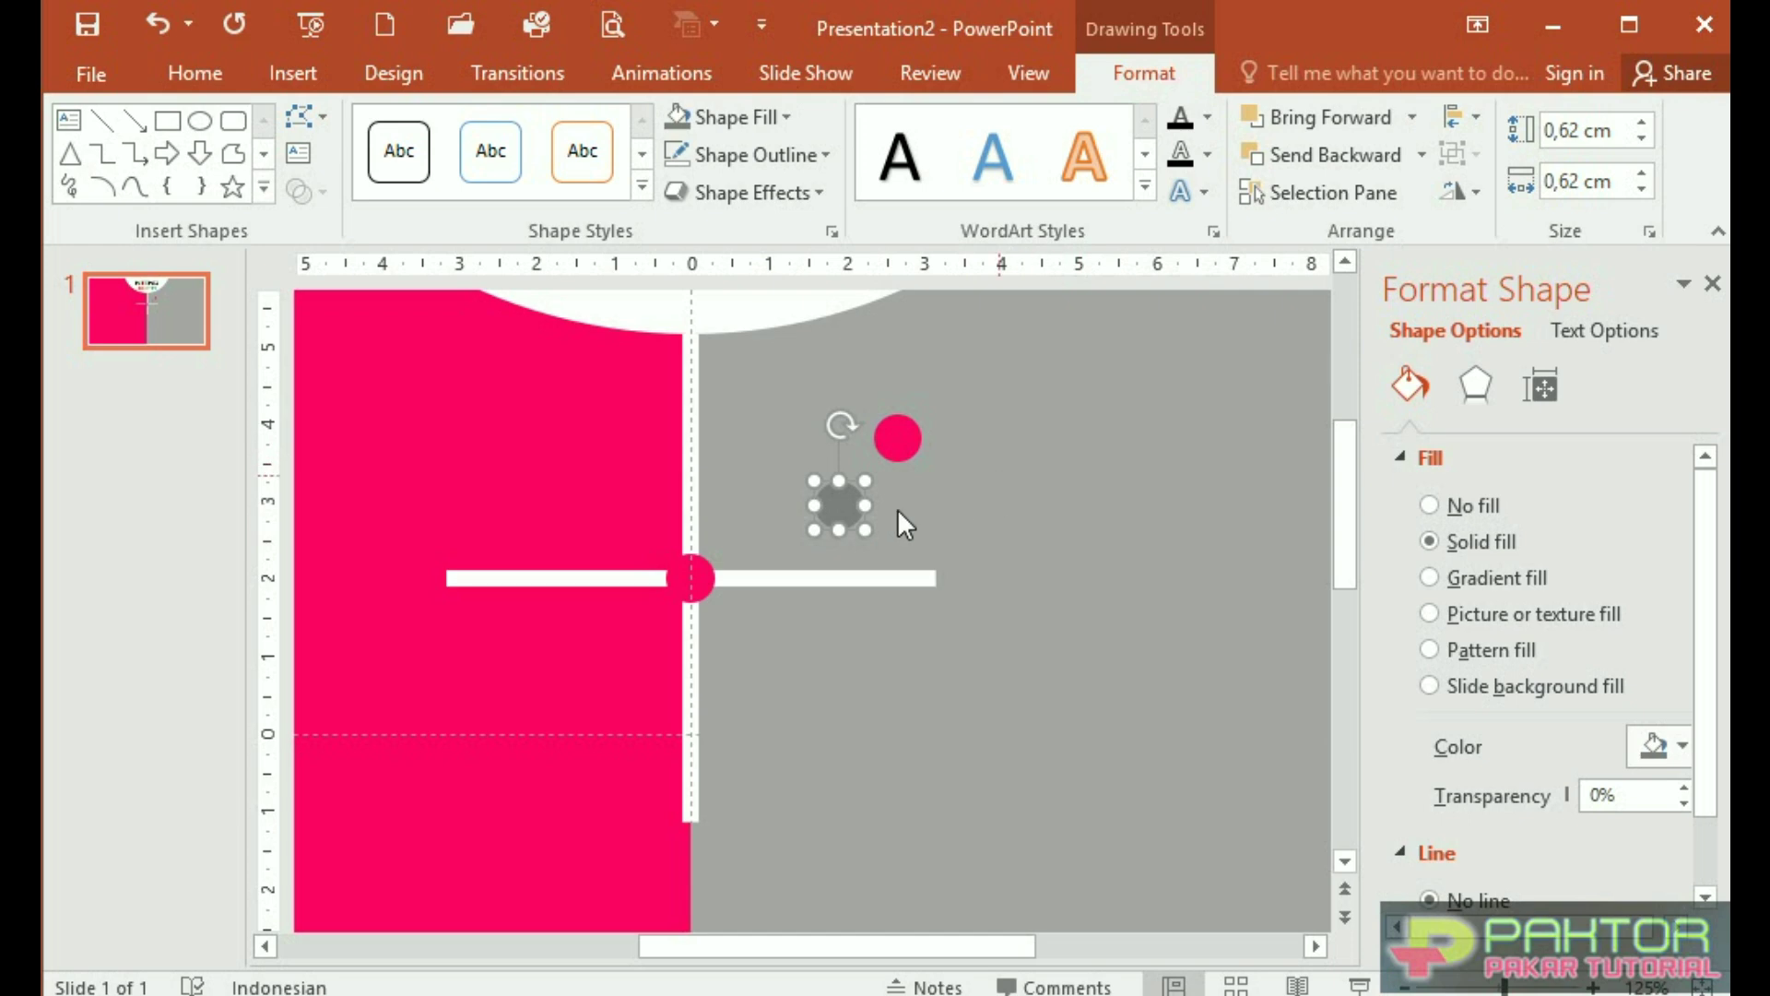
key(ctrl+z)
drag(811, 482, 793, 461)
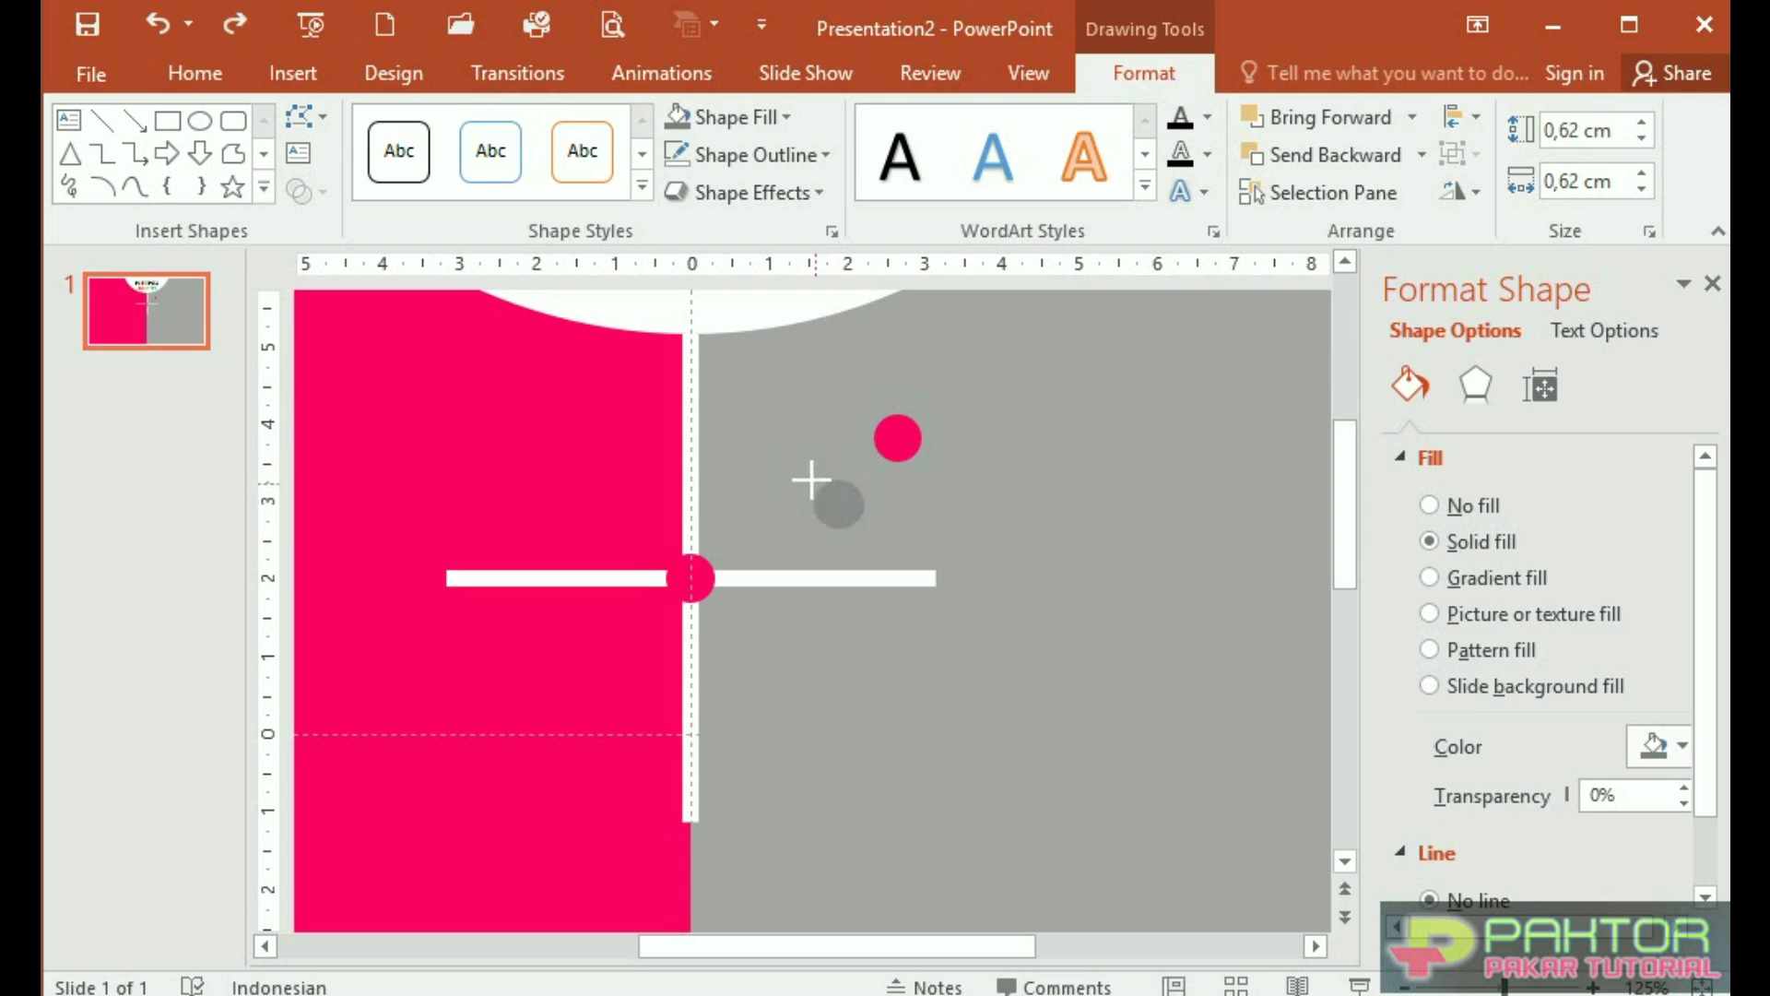
drag(793, 461, 787, 454)
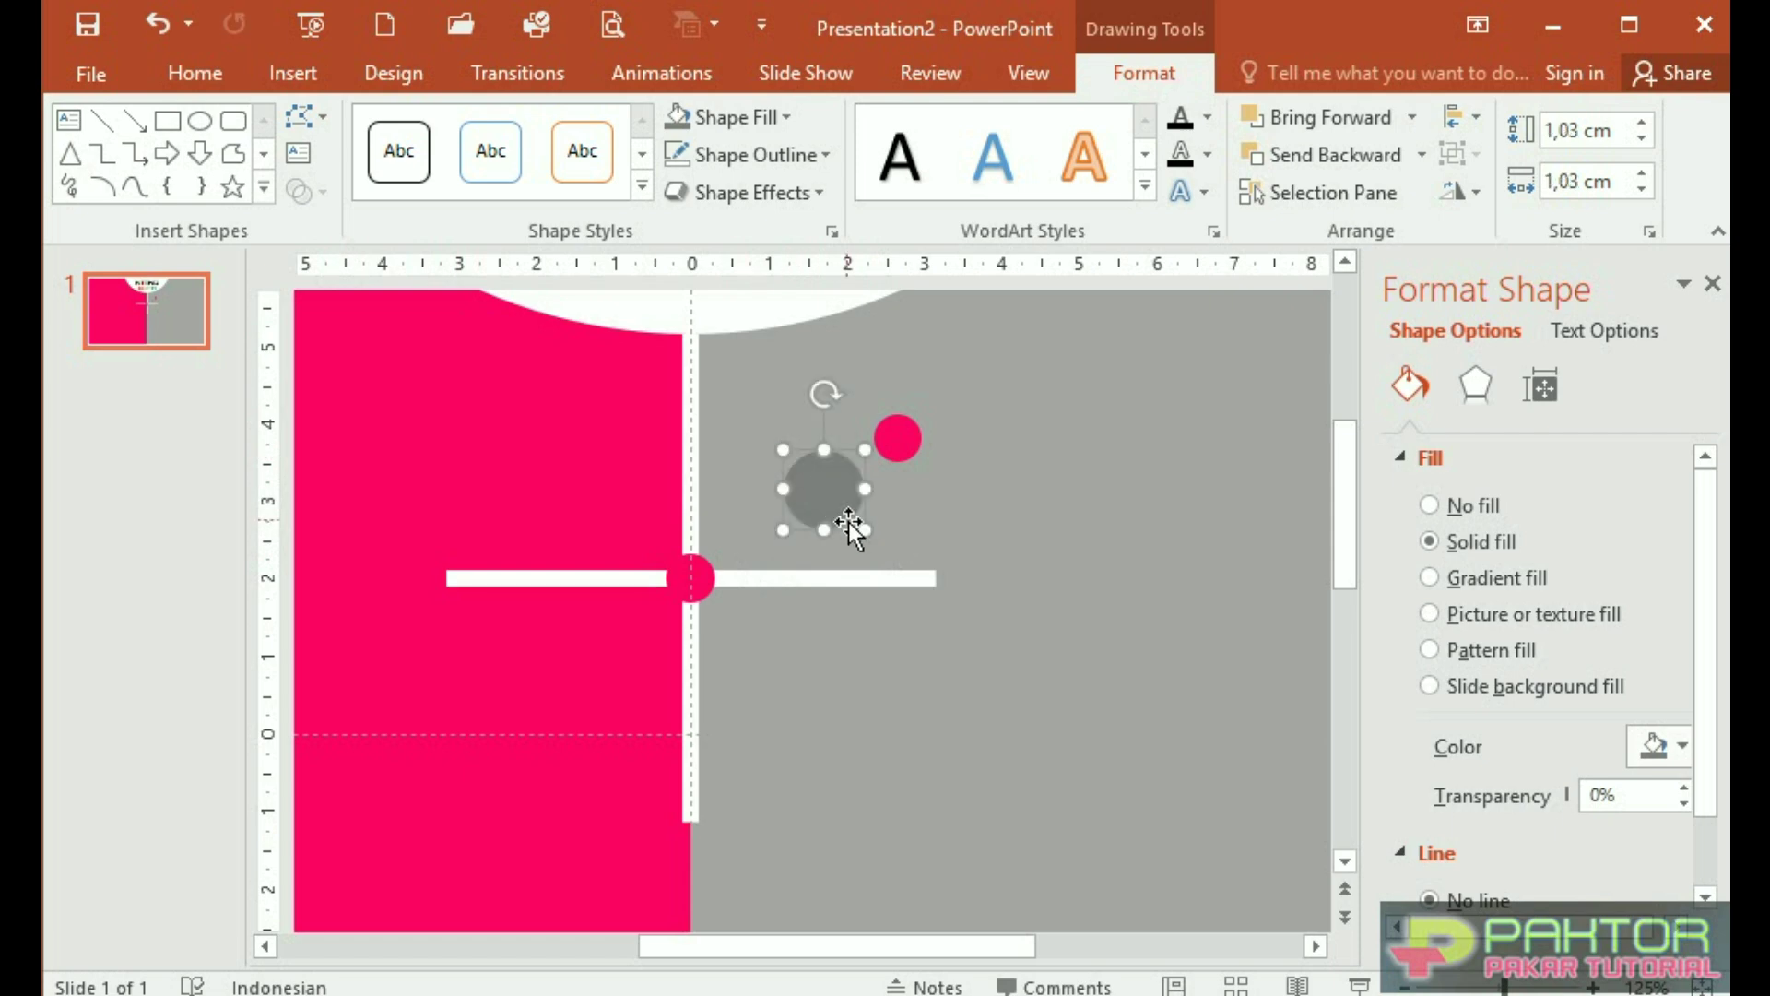
Fill the other spare circle white and enlarge it to 1,44 cm
click(897, 440)
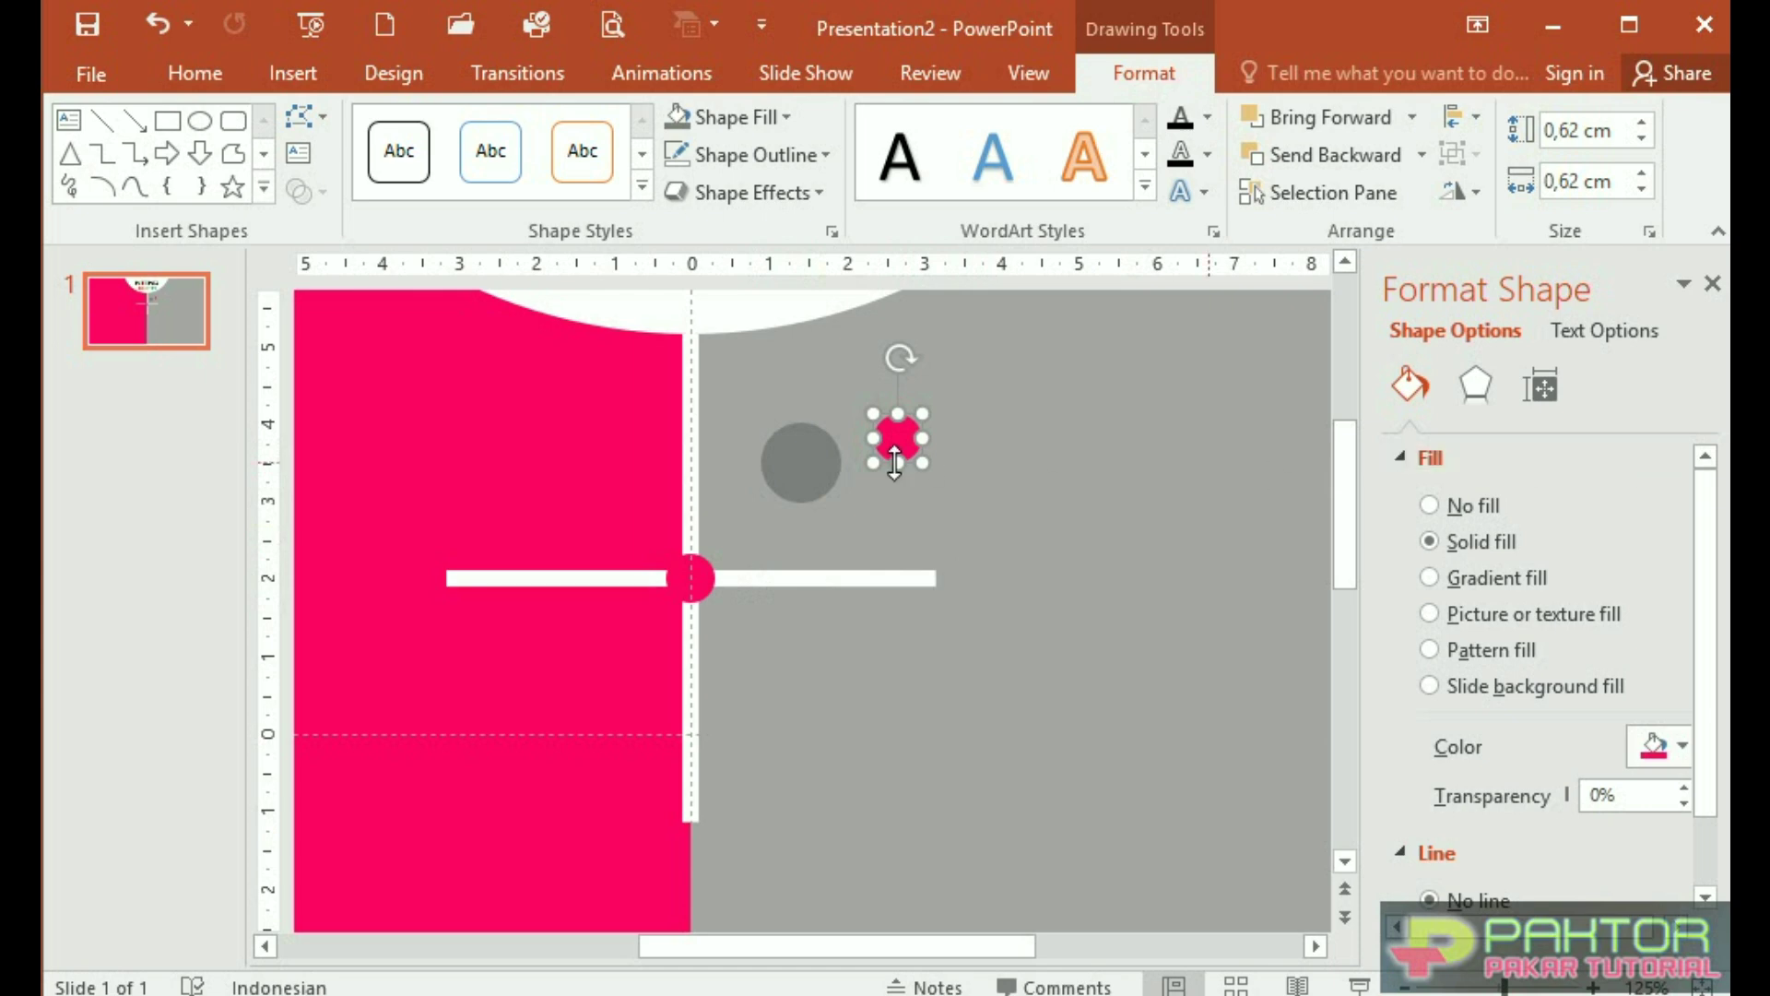
click(787, 117)
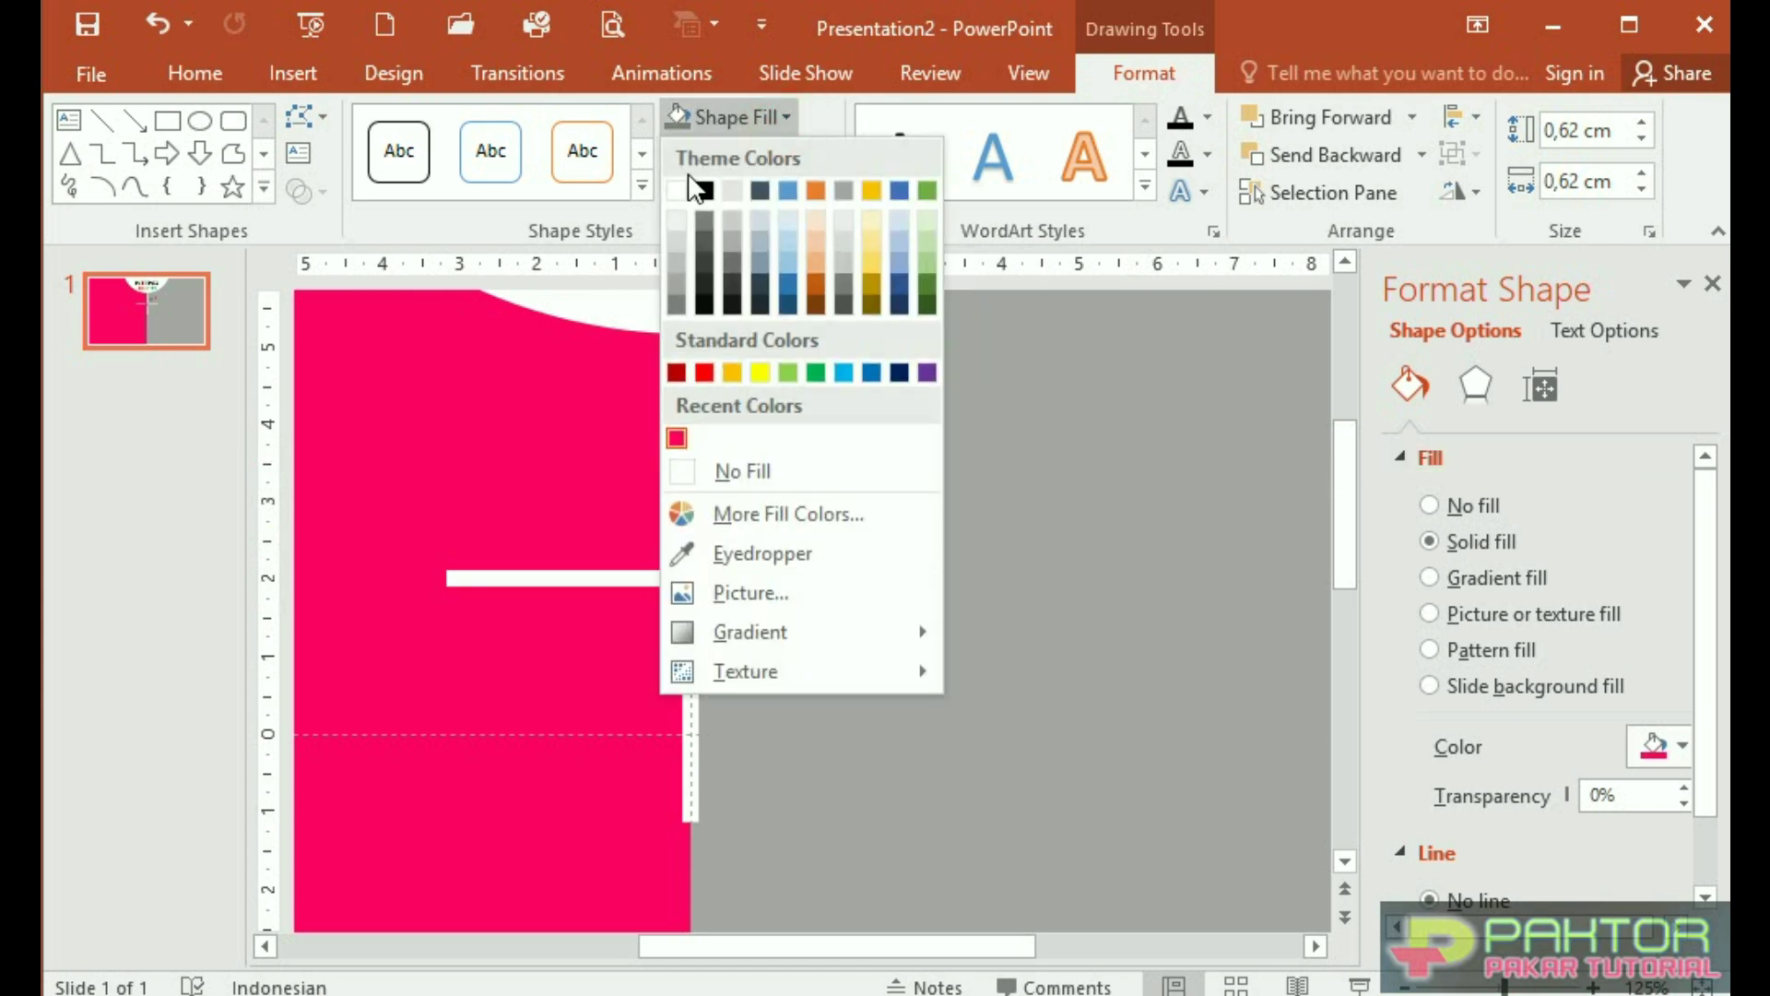
click(680, 181)
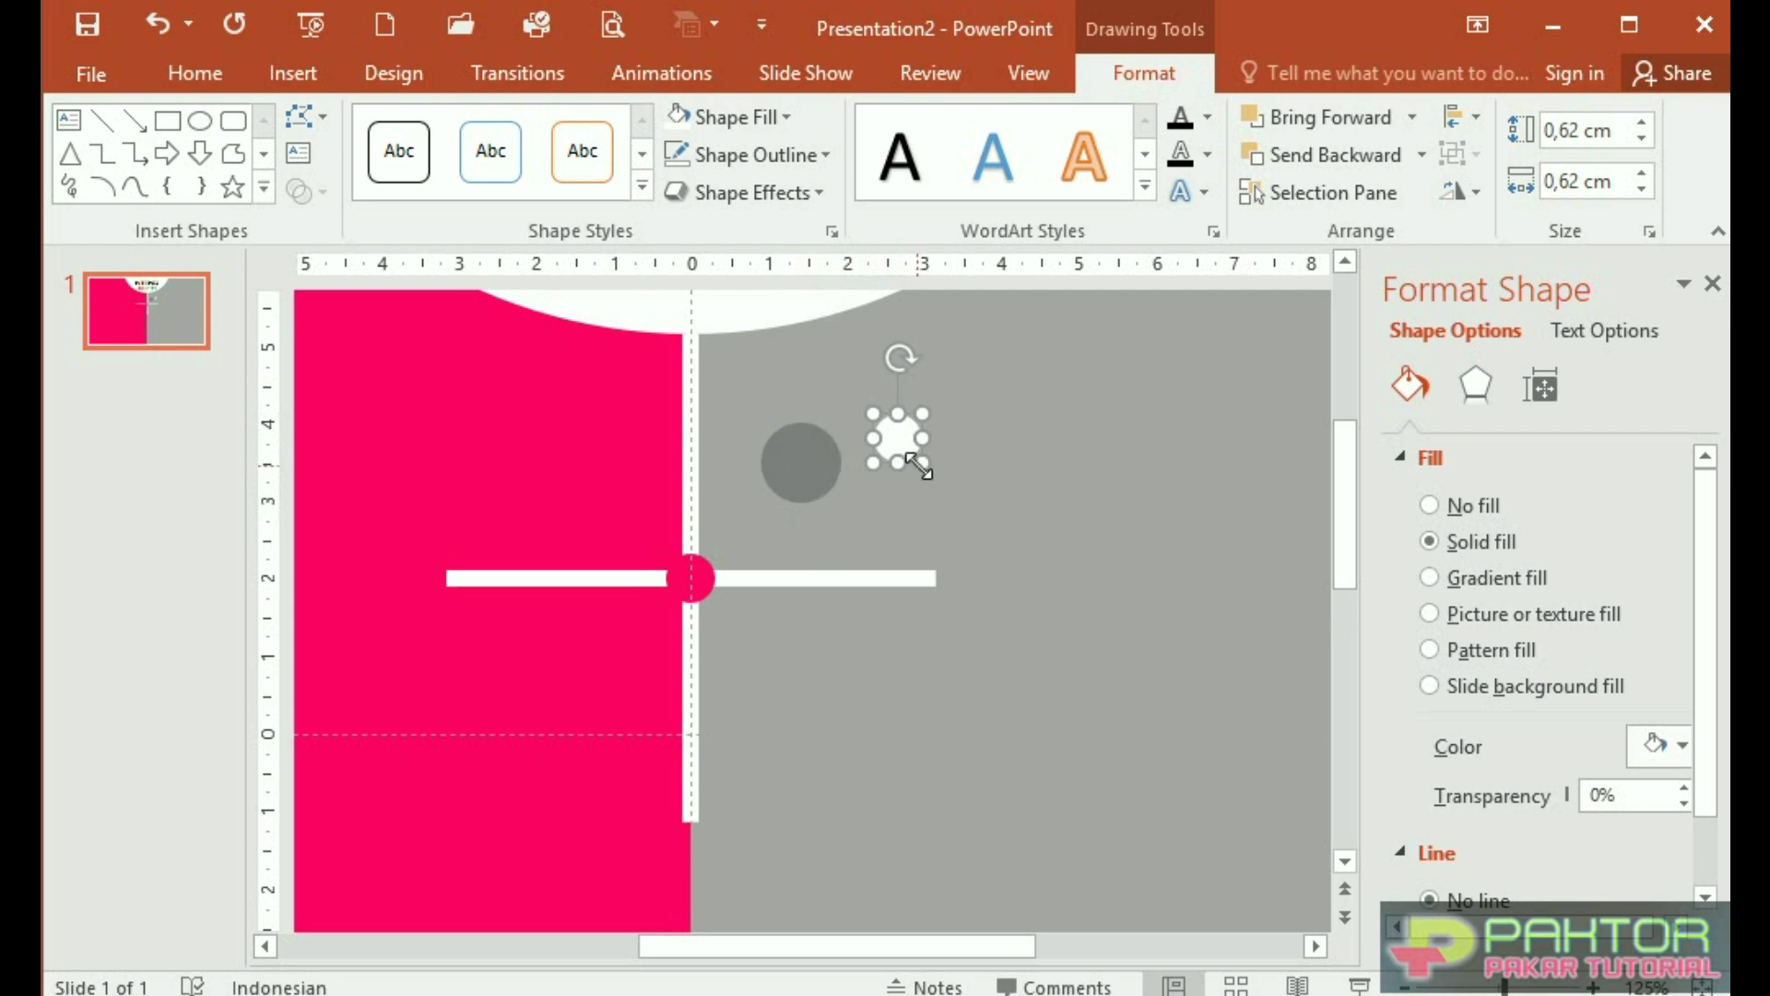
drag(919, 468, 984, 525)
click(1110, 478)
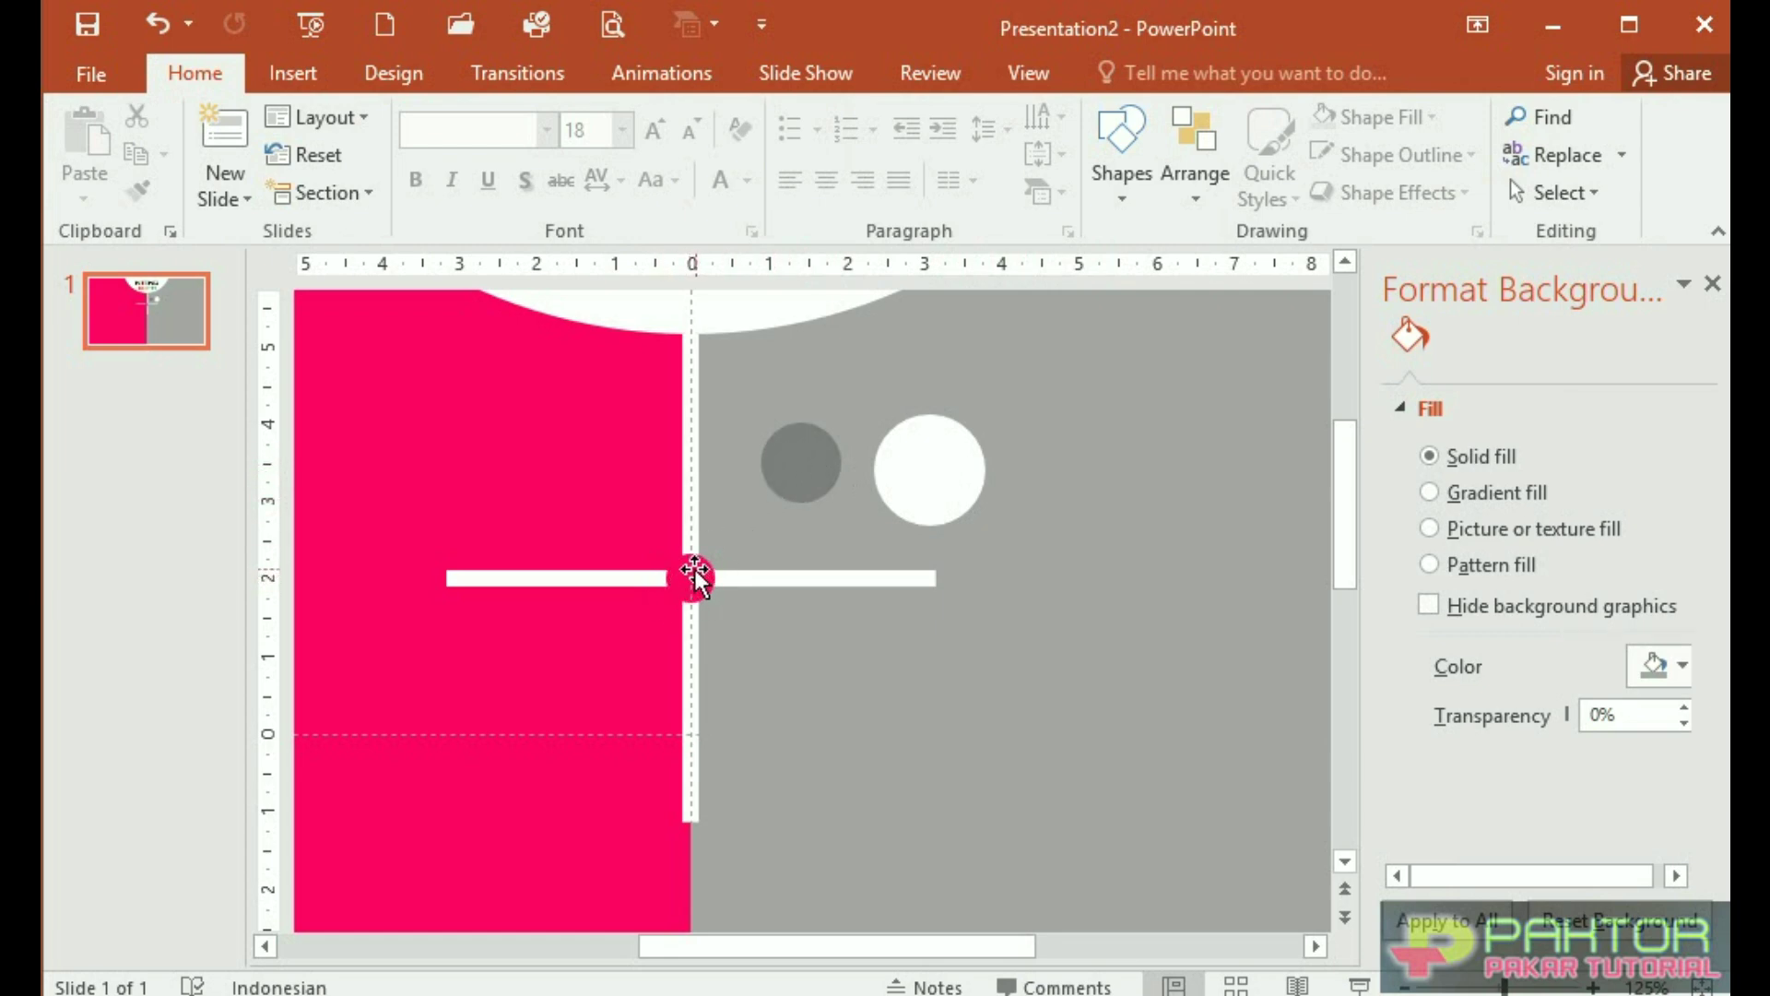
Bring the white, then dark grey, then pink circles to the front in that order
click(940, 483)
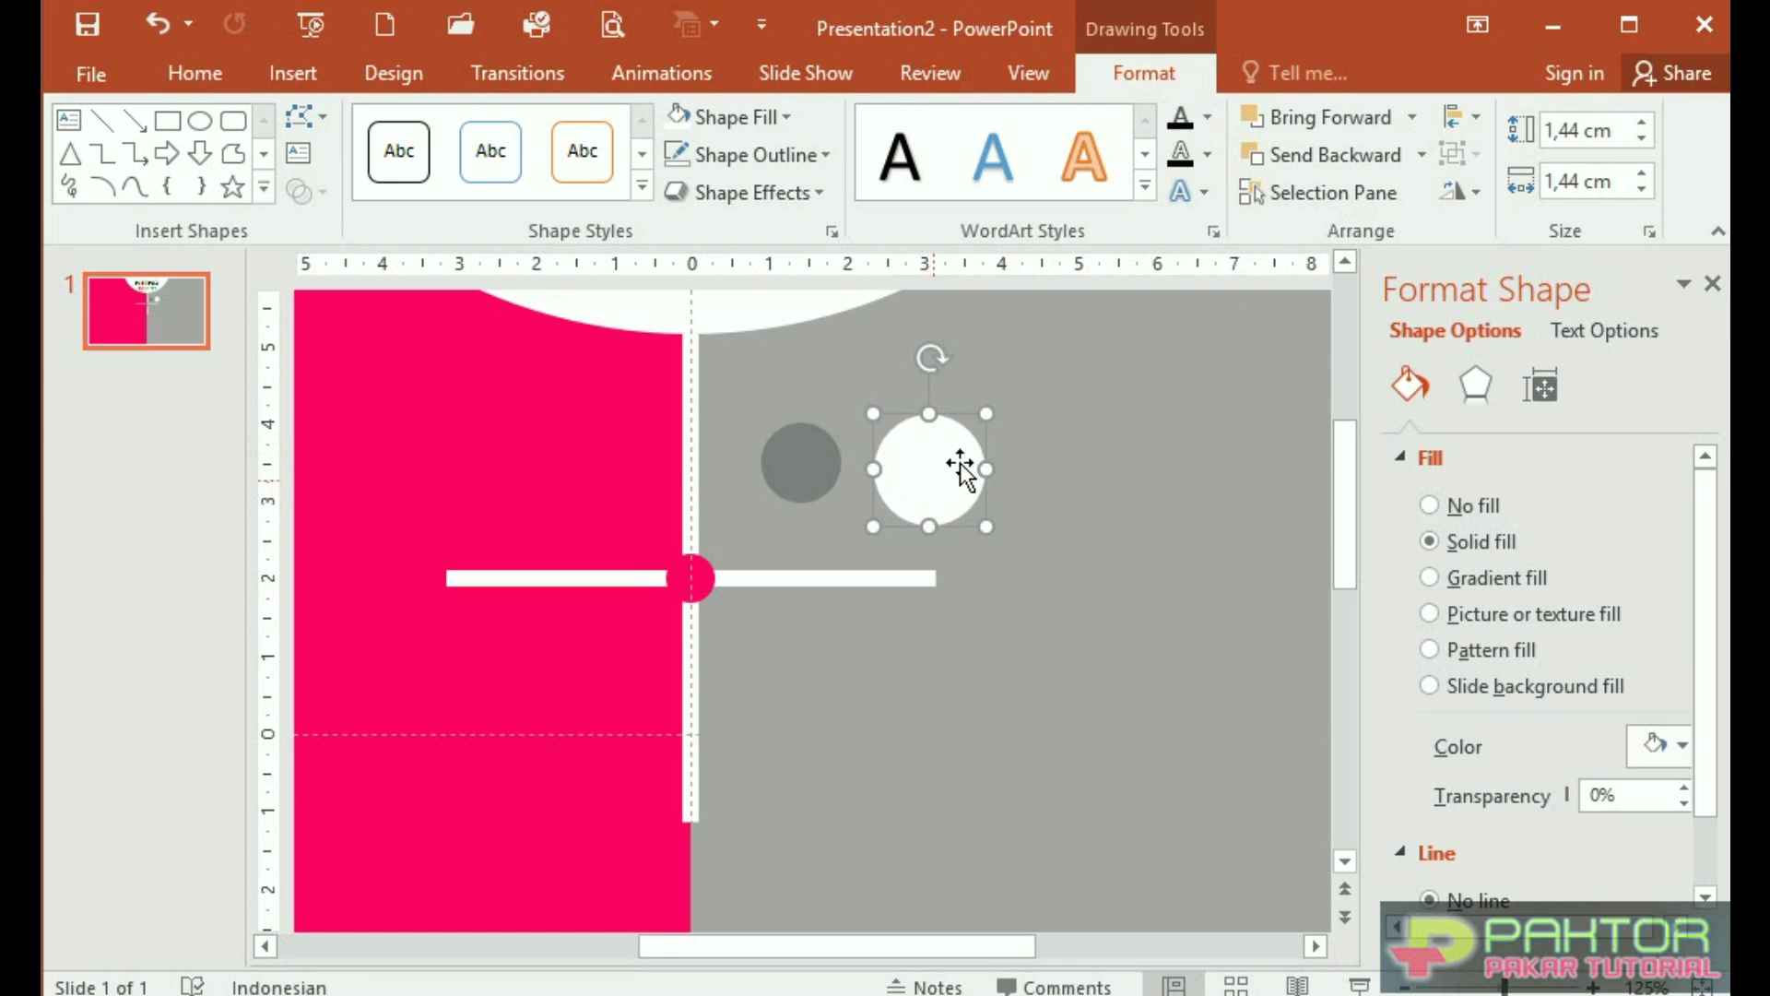
click(1411, 118)
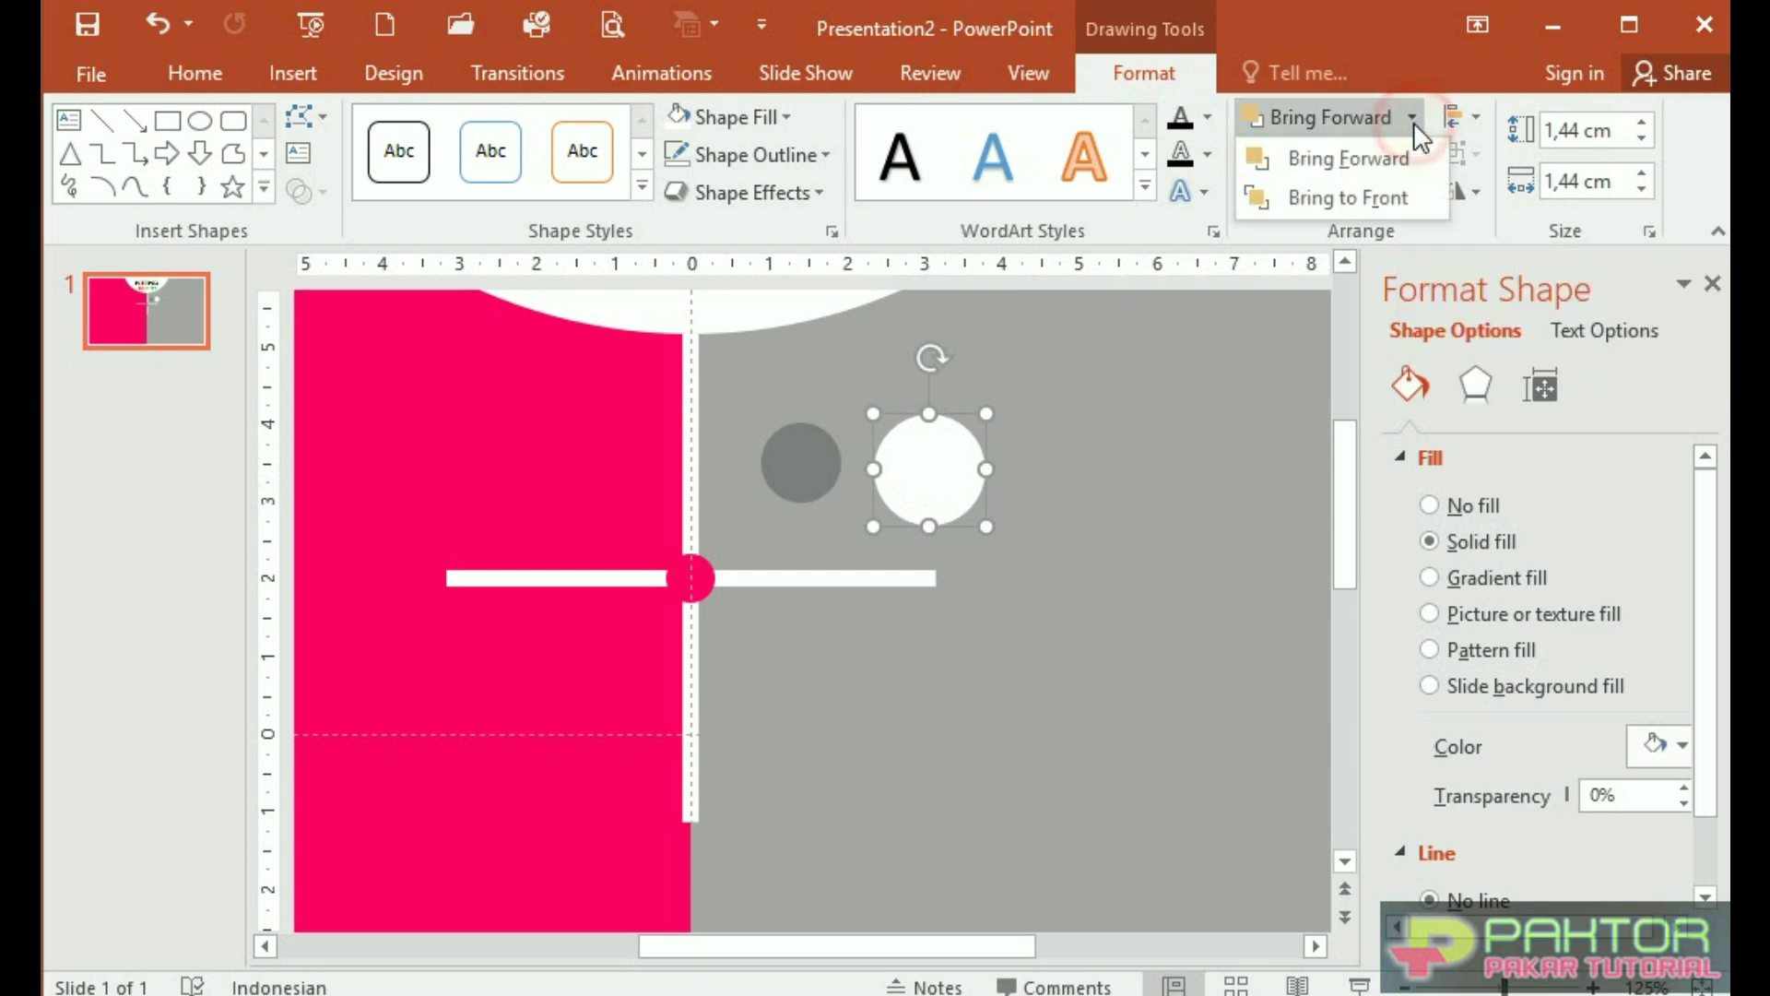
click(1392, 192)
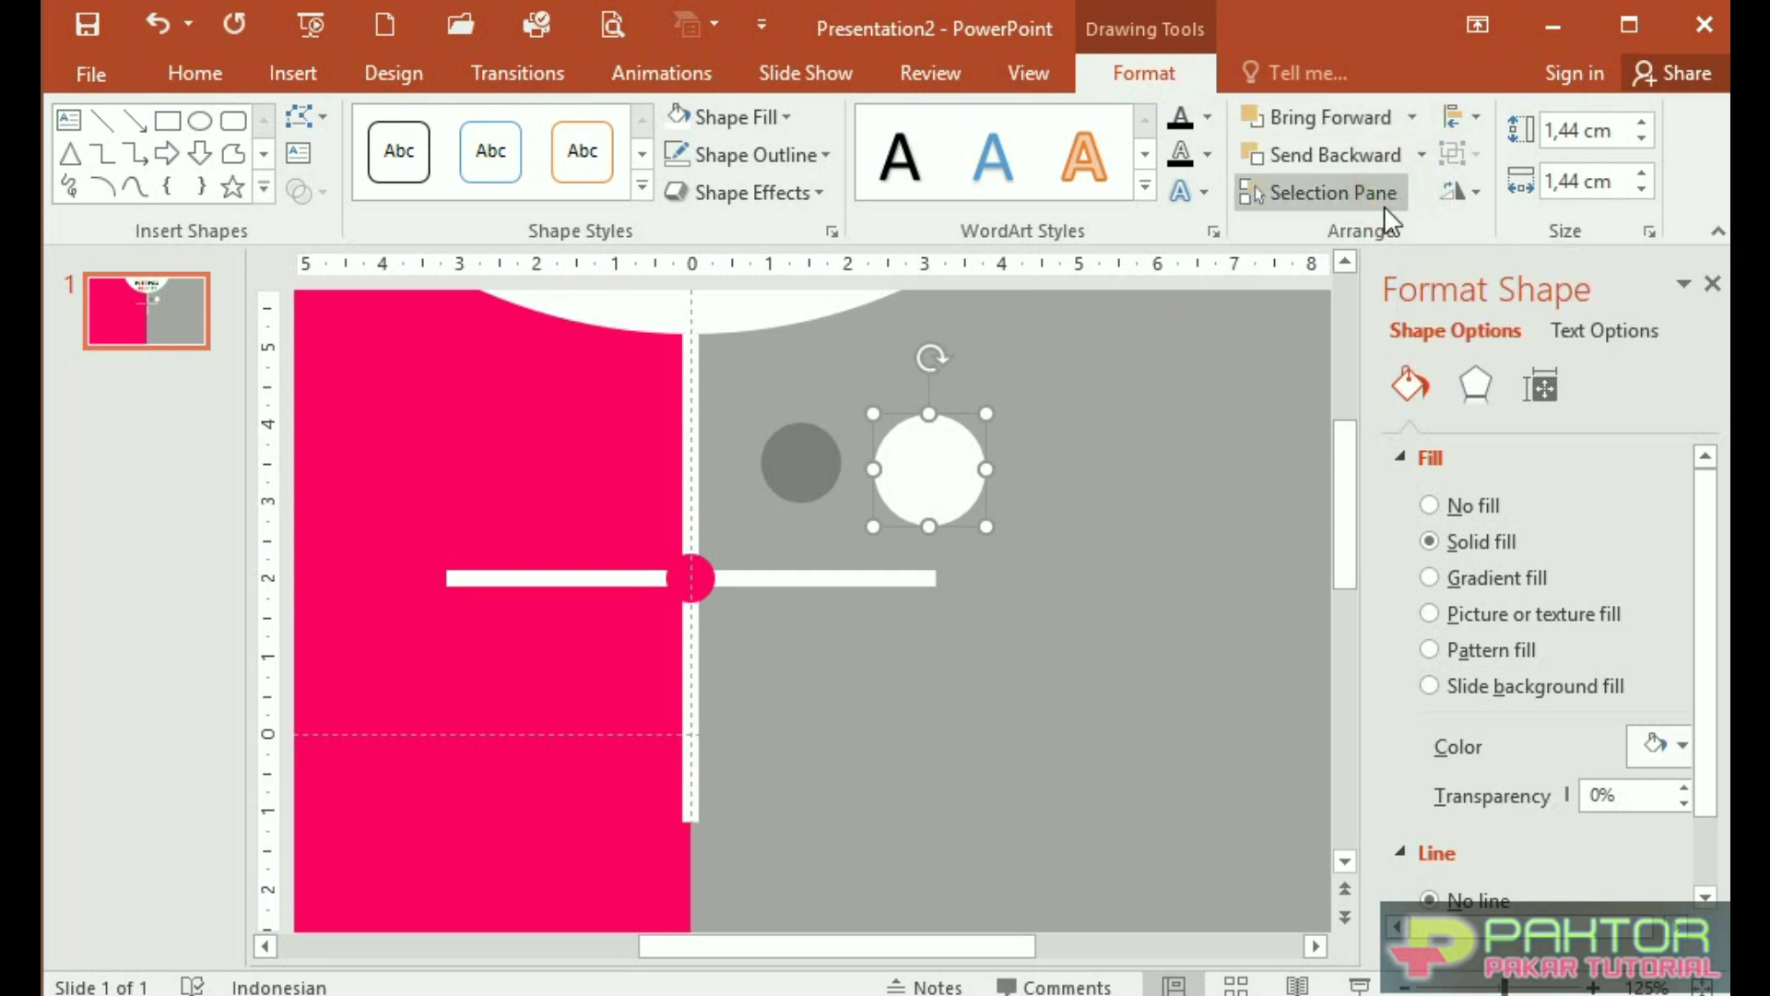
click(809, 484)
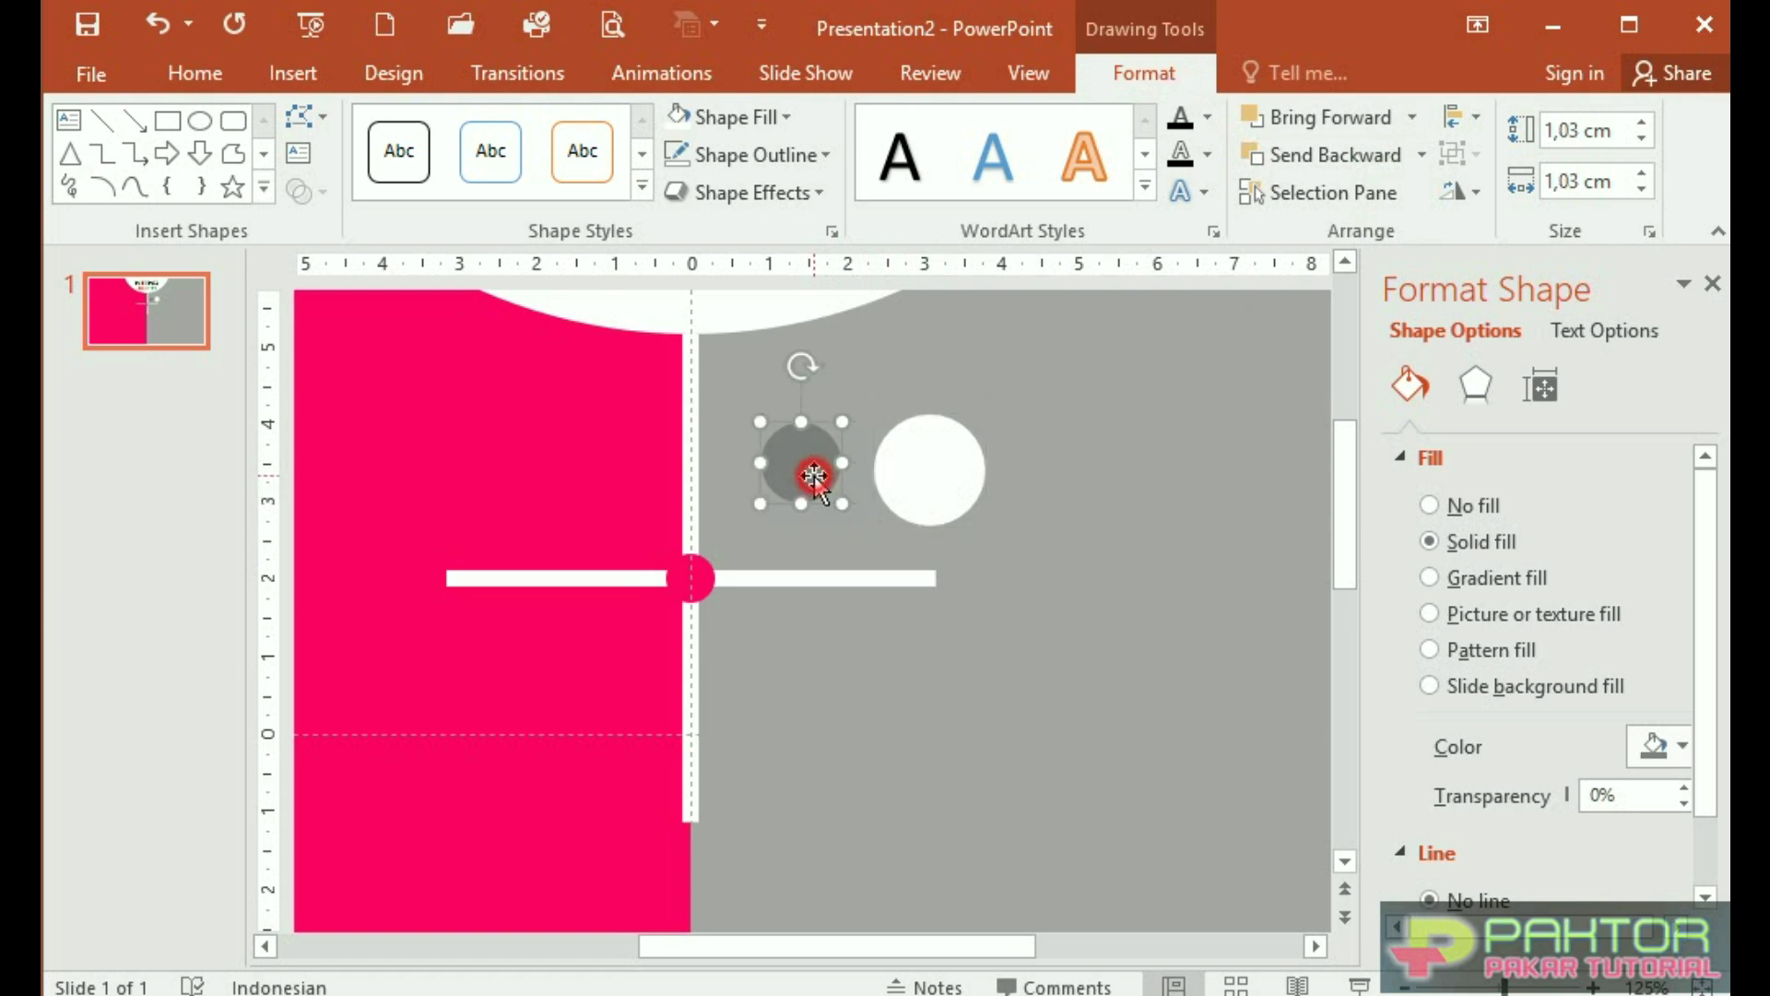
click(1414, 118)
click(1382, 200)
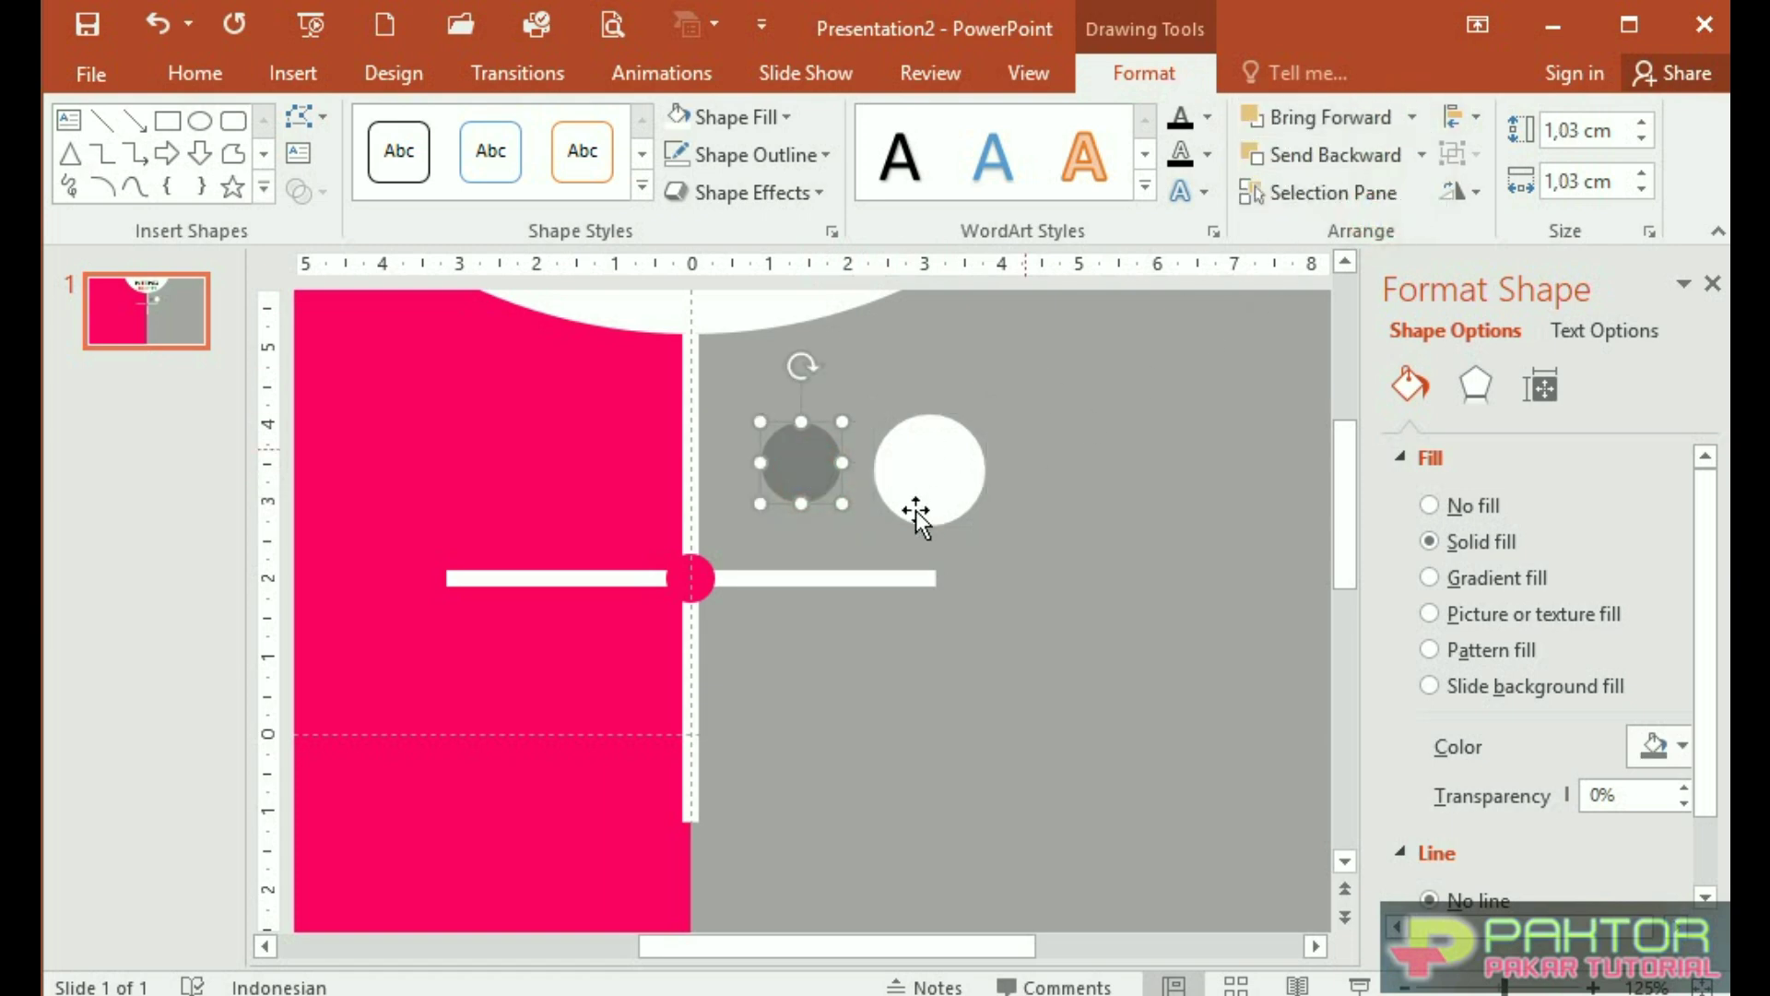
click(691, 578)
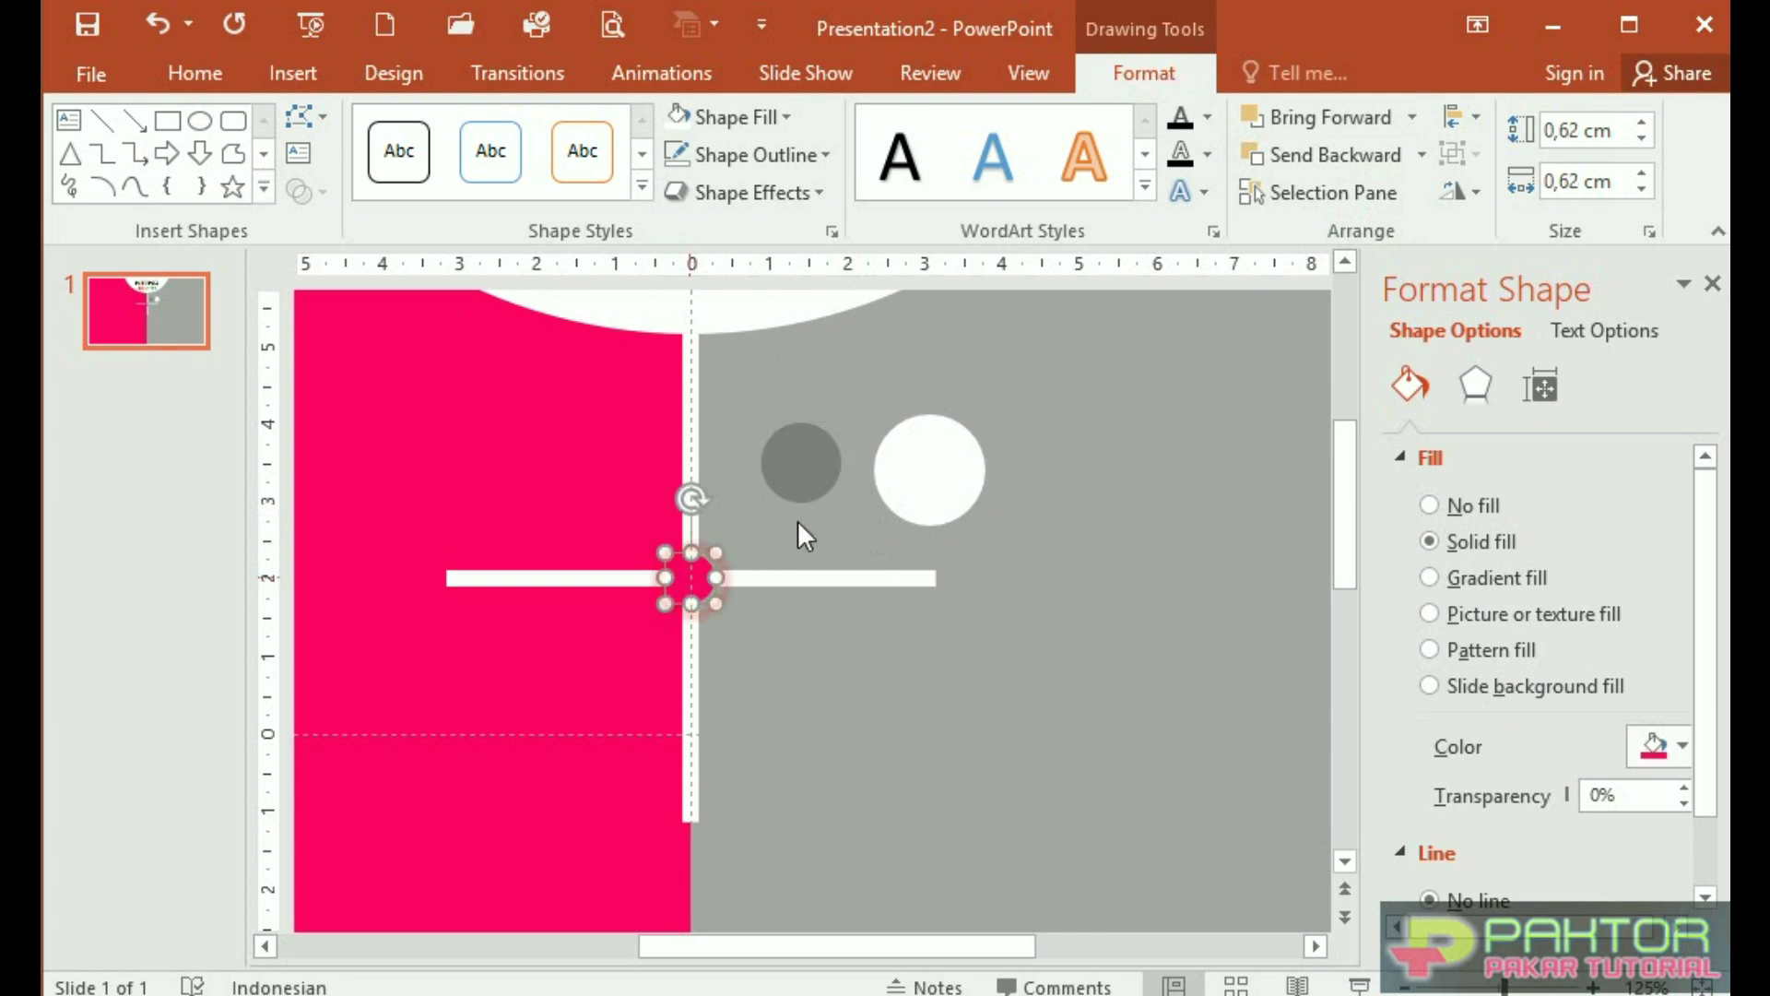
click(1412, 117)
click(1392, 198)
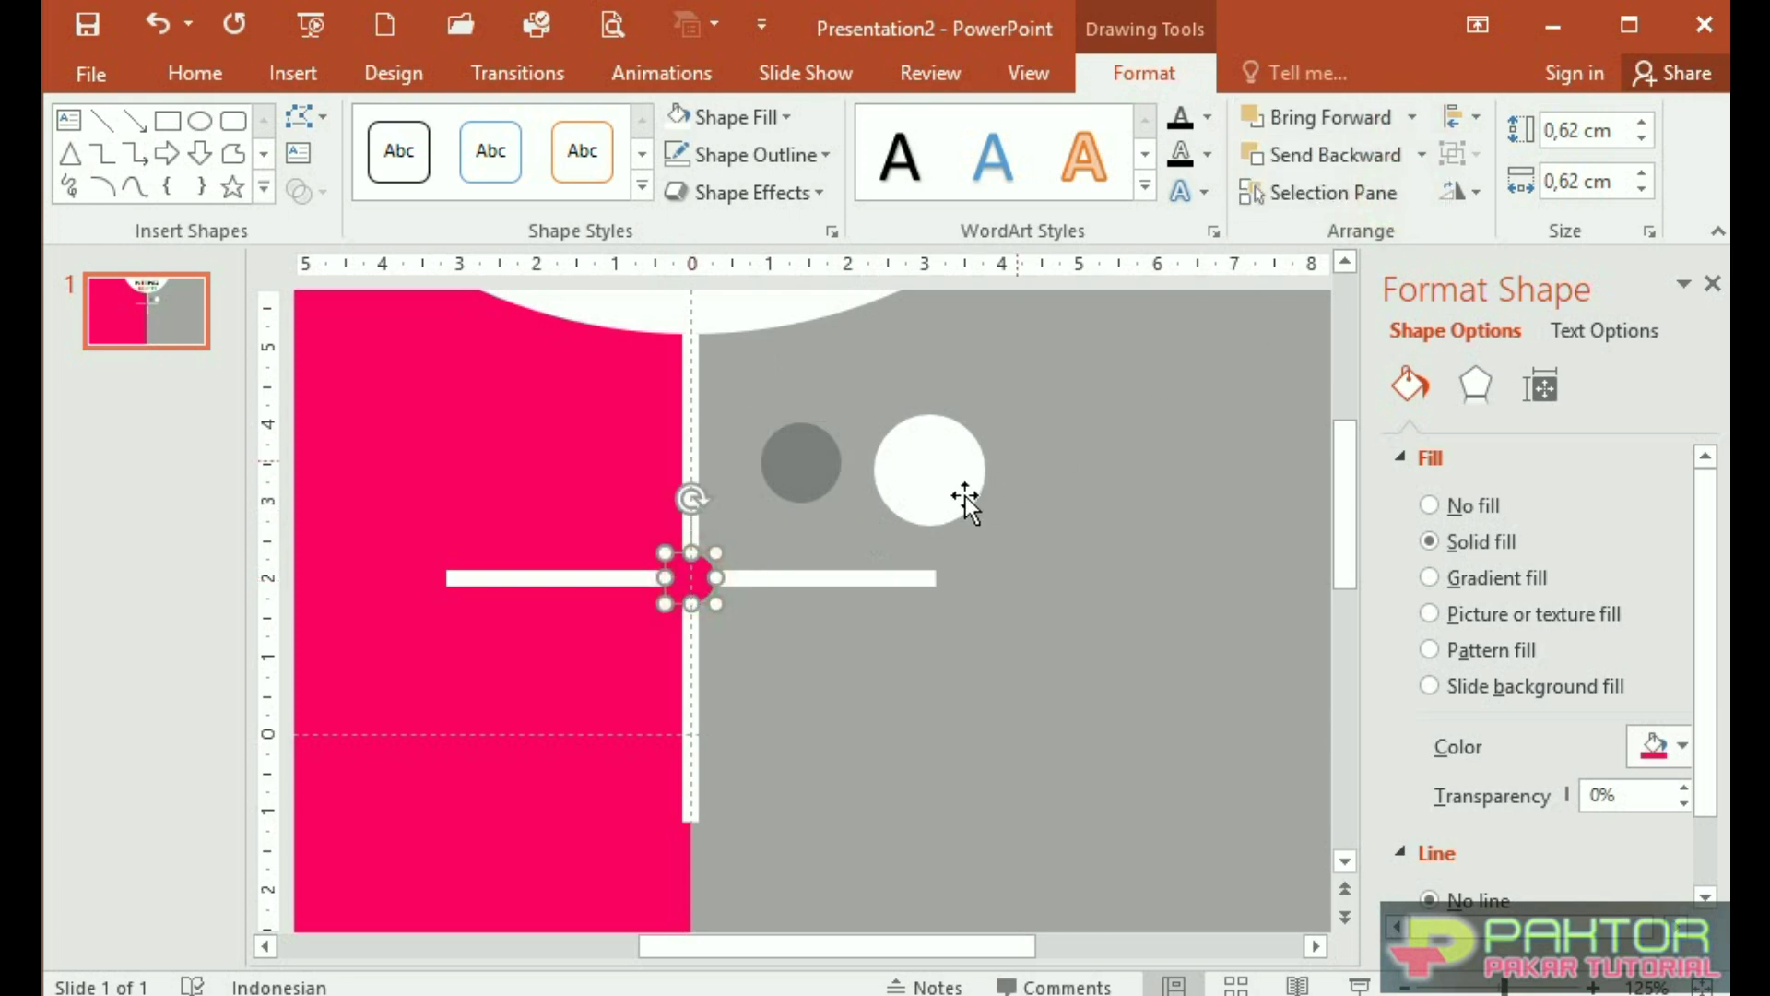
Centre the white and dark grey circles on the cross intersection around the pink dot
drag(919, 484, 679, 587)
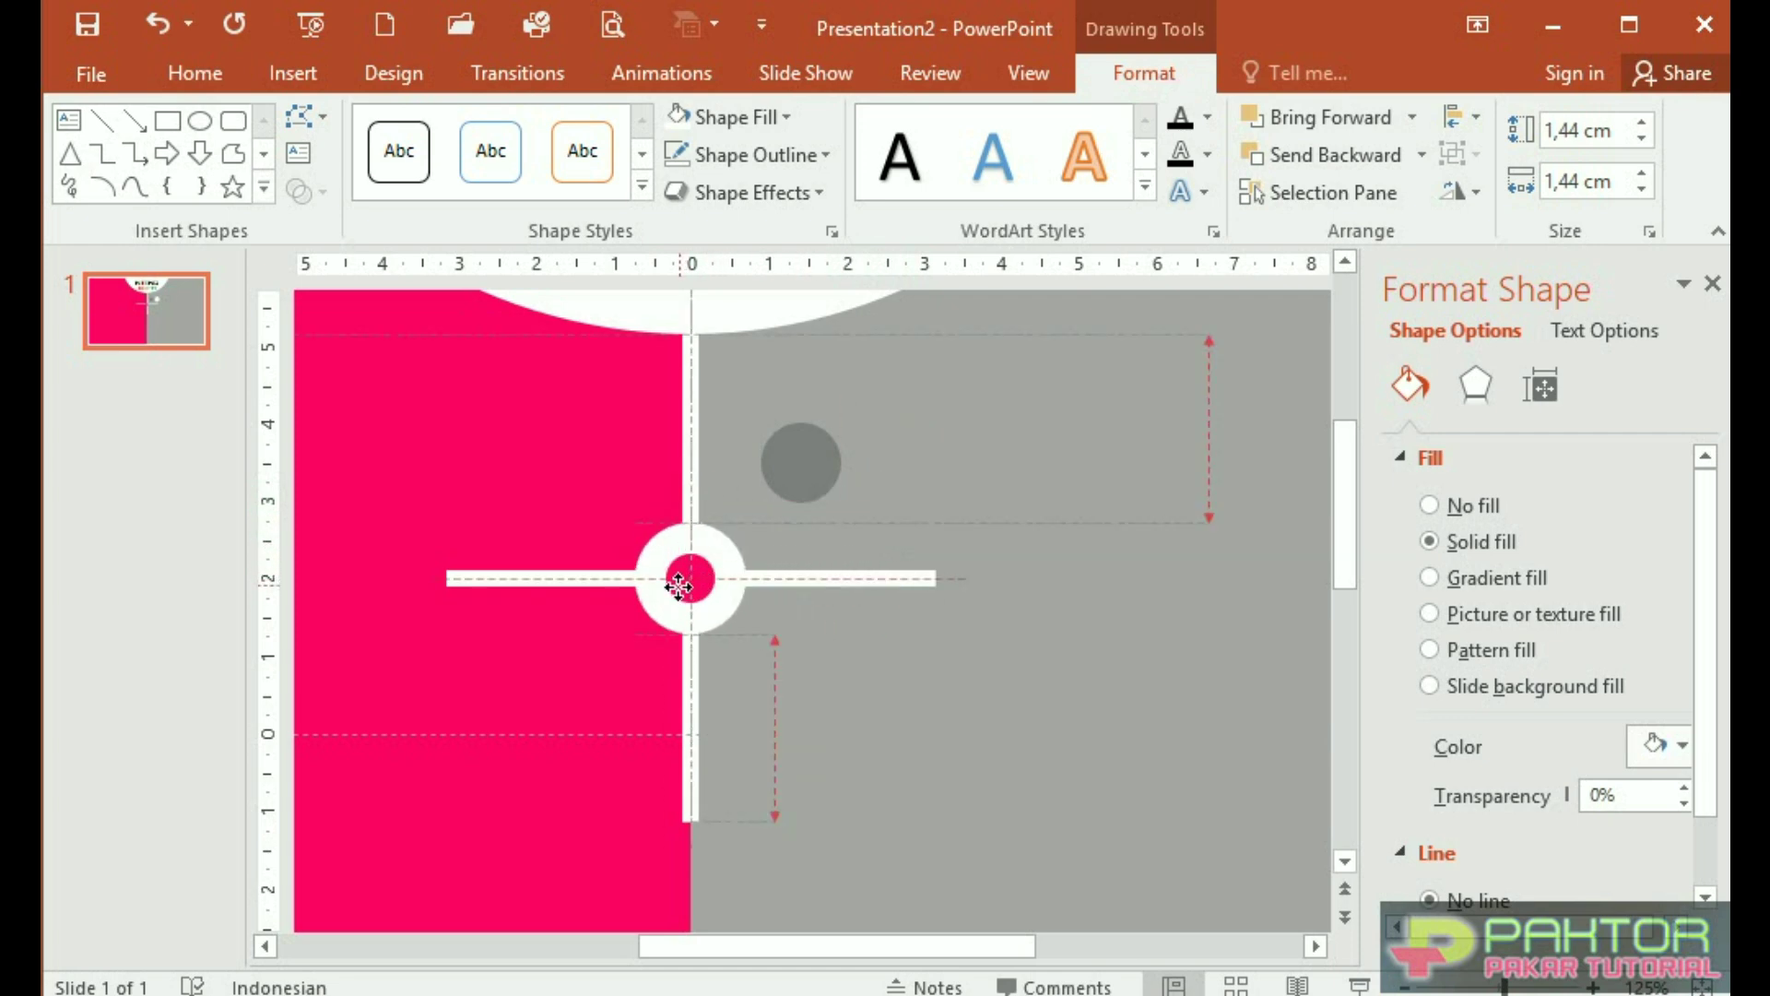
drag(800, 463, 701, 575)
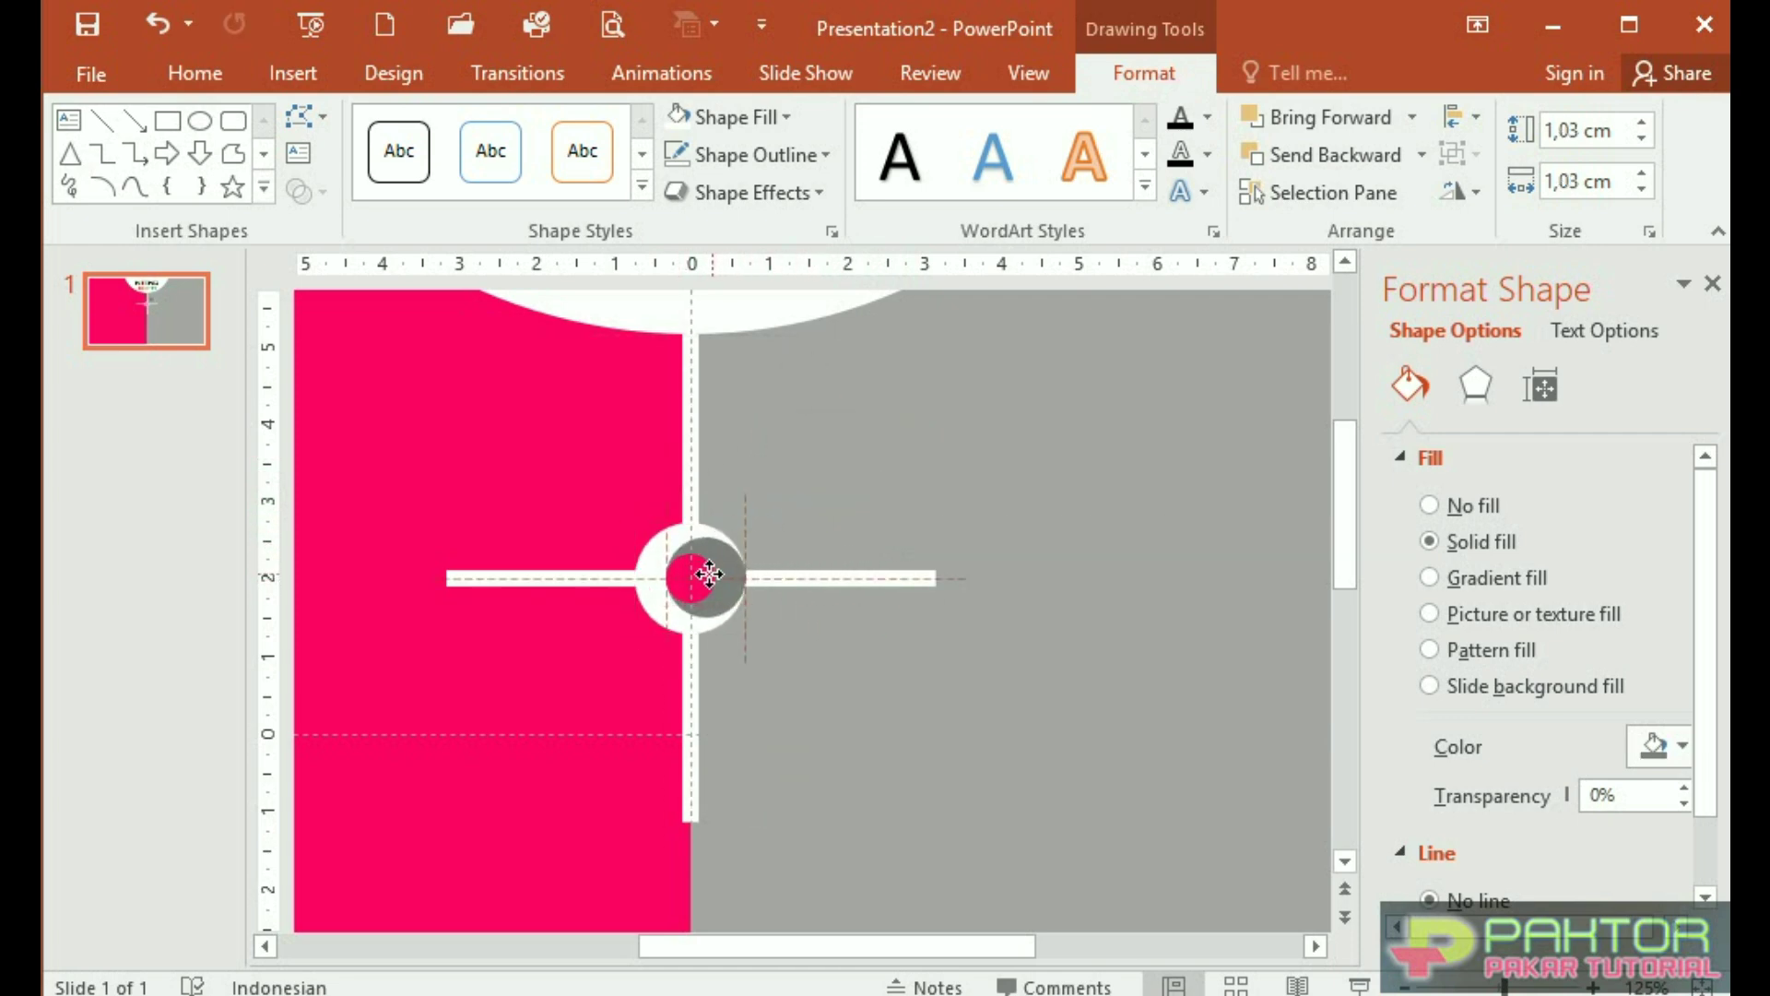
click(775, 640)
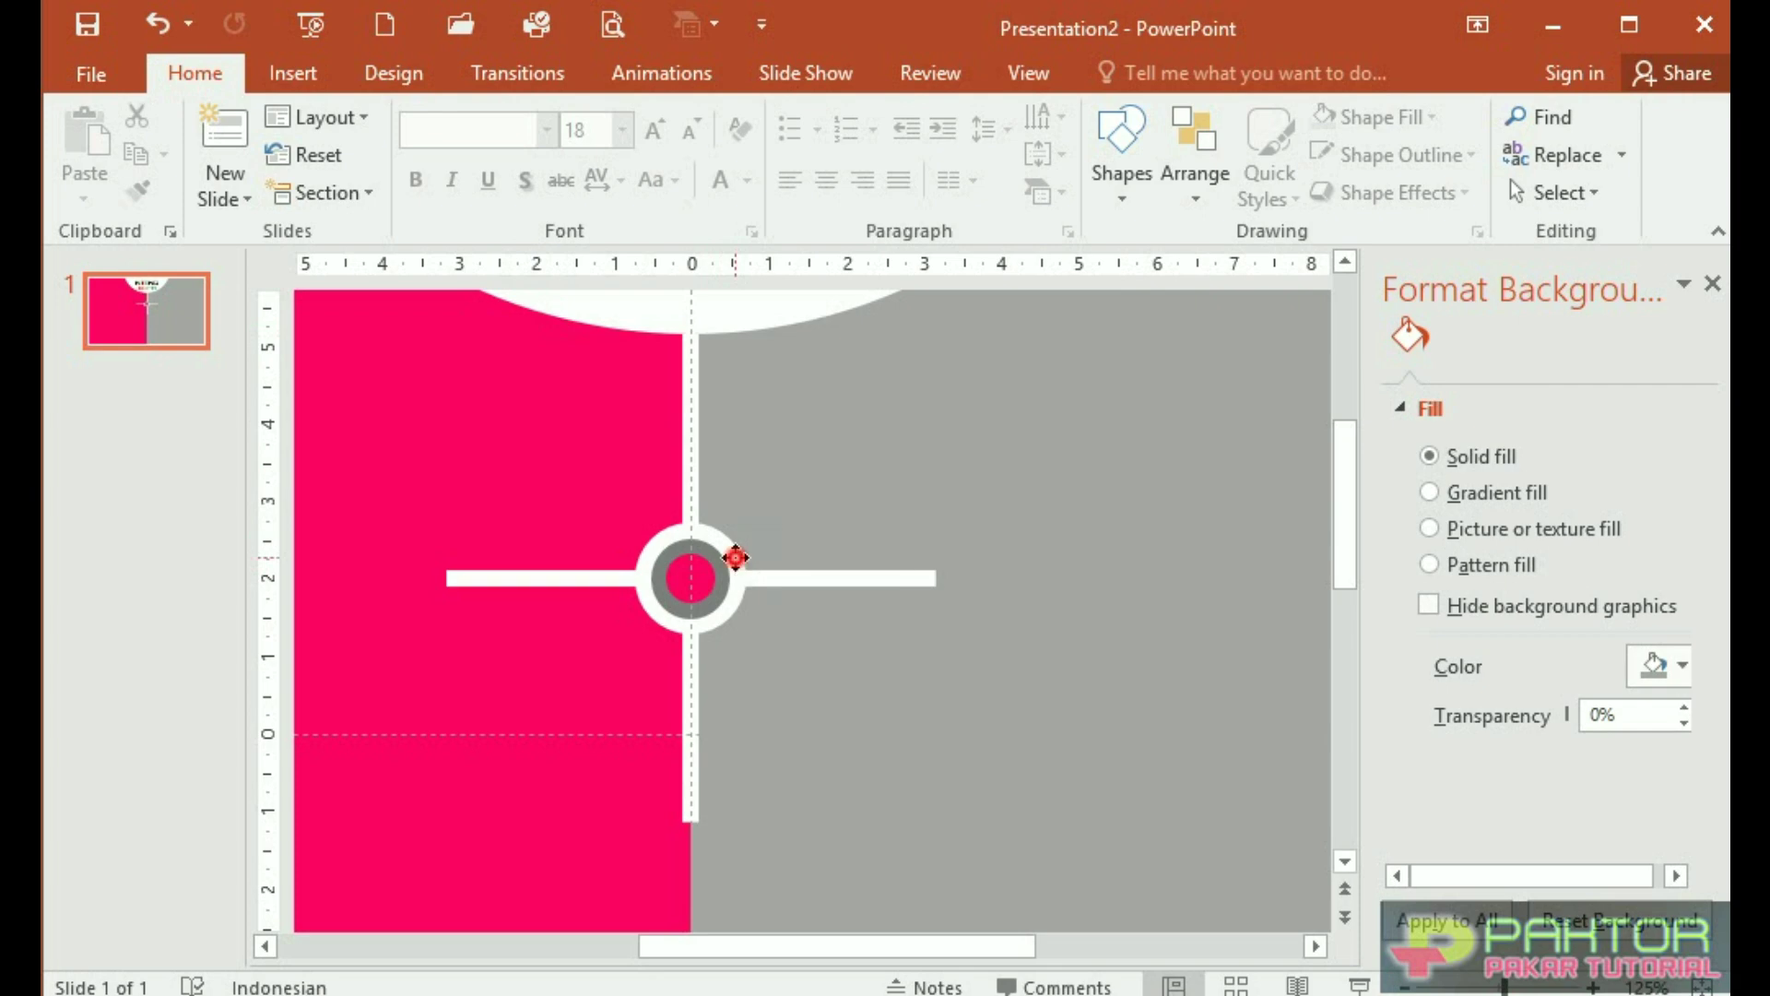
Duplicate the white circle, enlarge it, and give it a white outline with no fill
drag(736, 563, 899, 480)
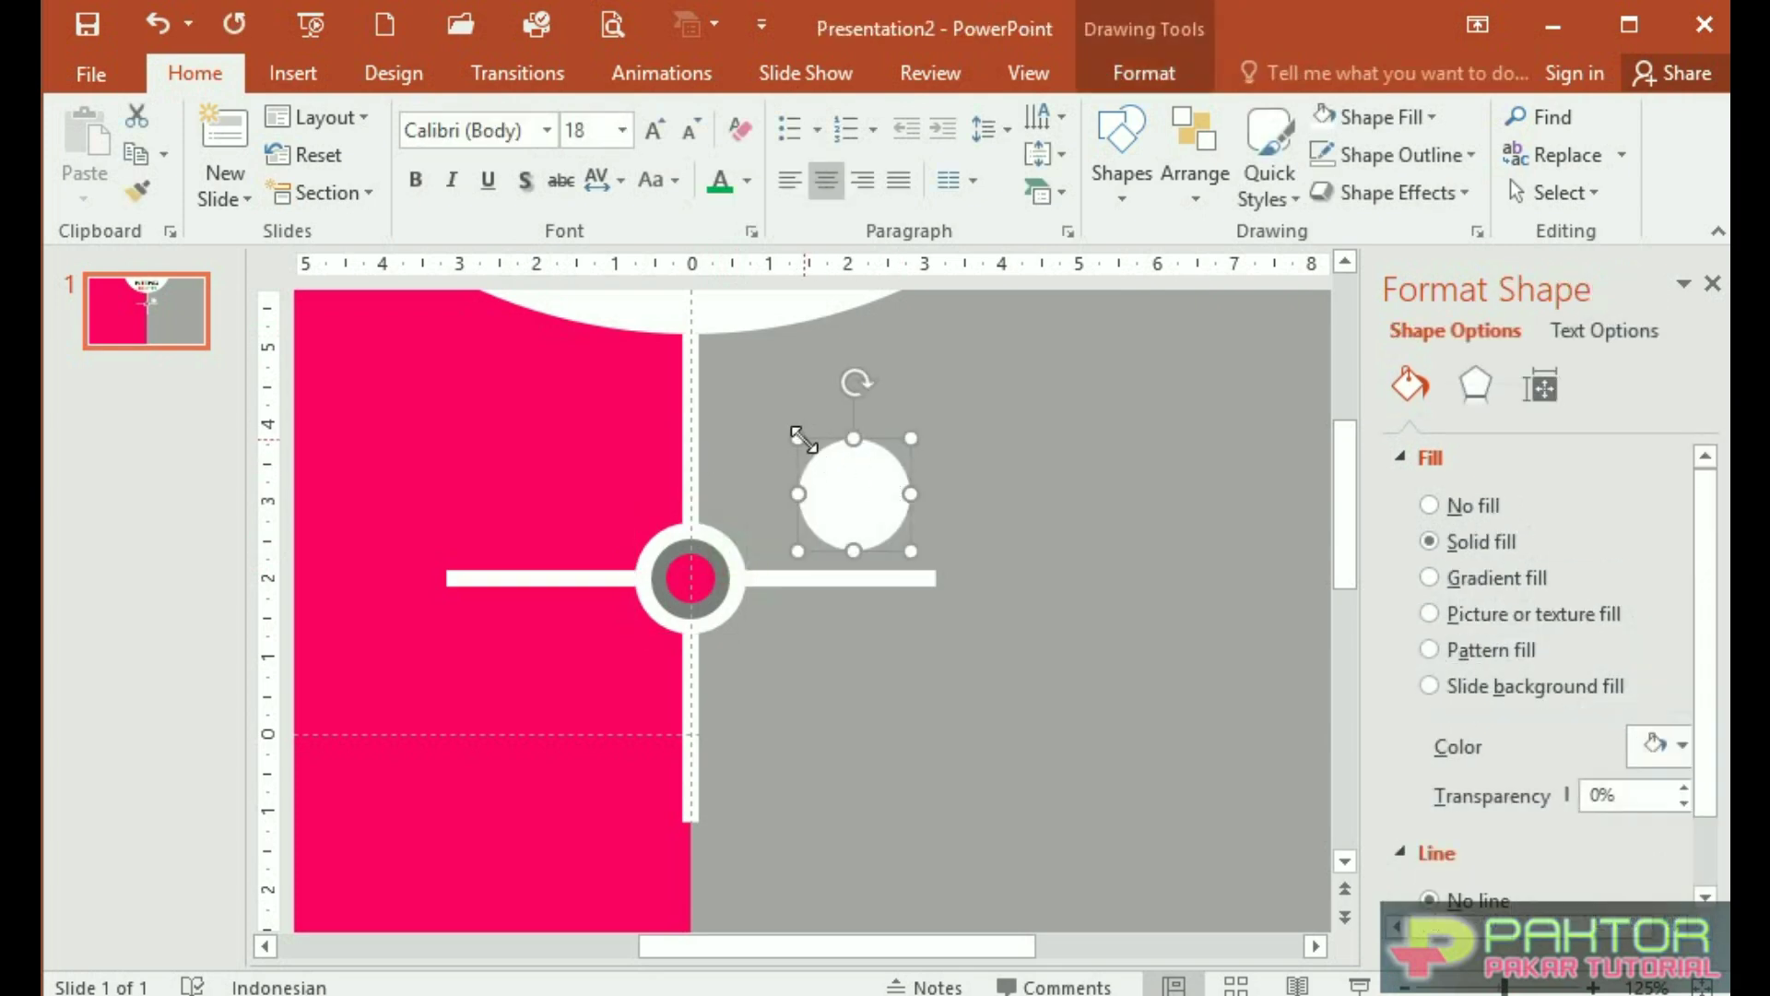
drag(798, 439, 761, 402)
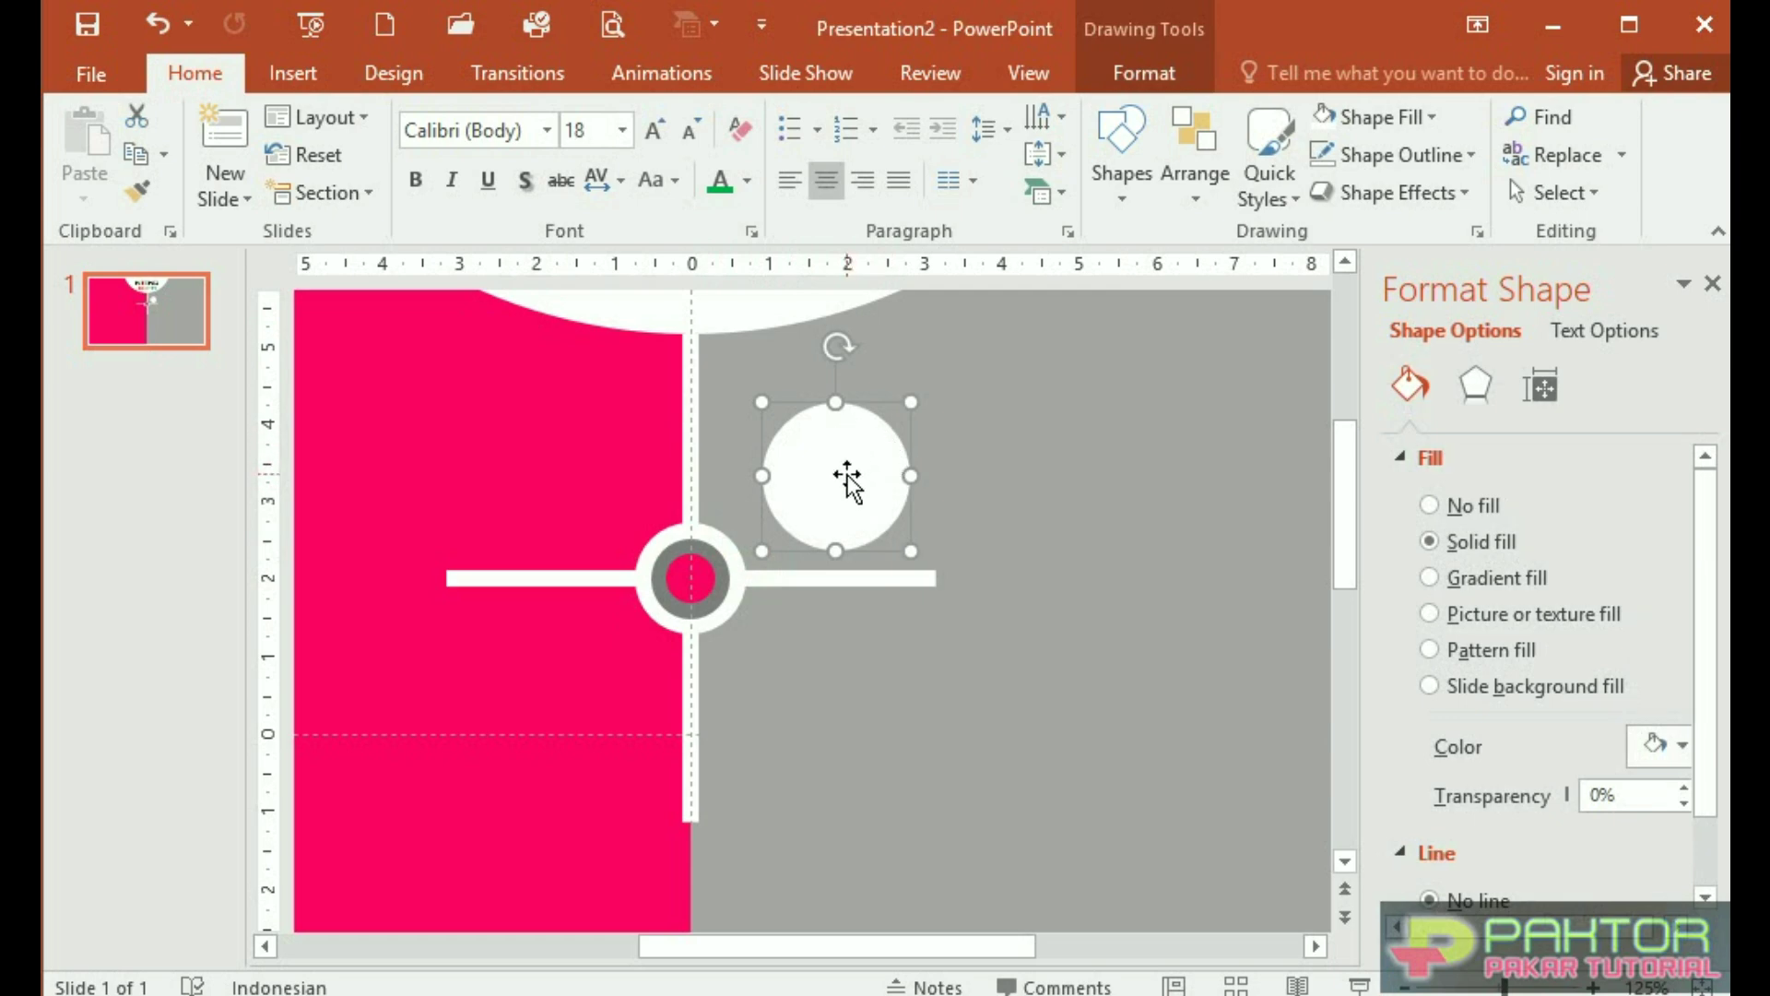
double_click(846, 479)
click(825, 155)
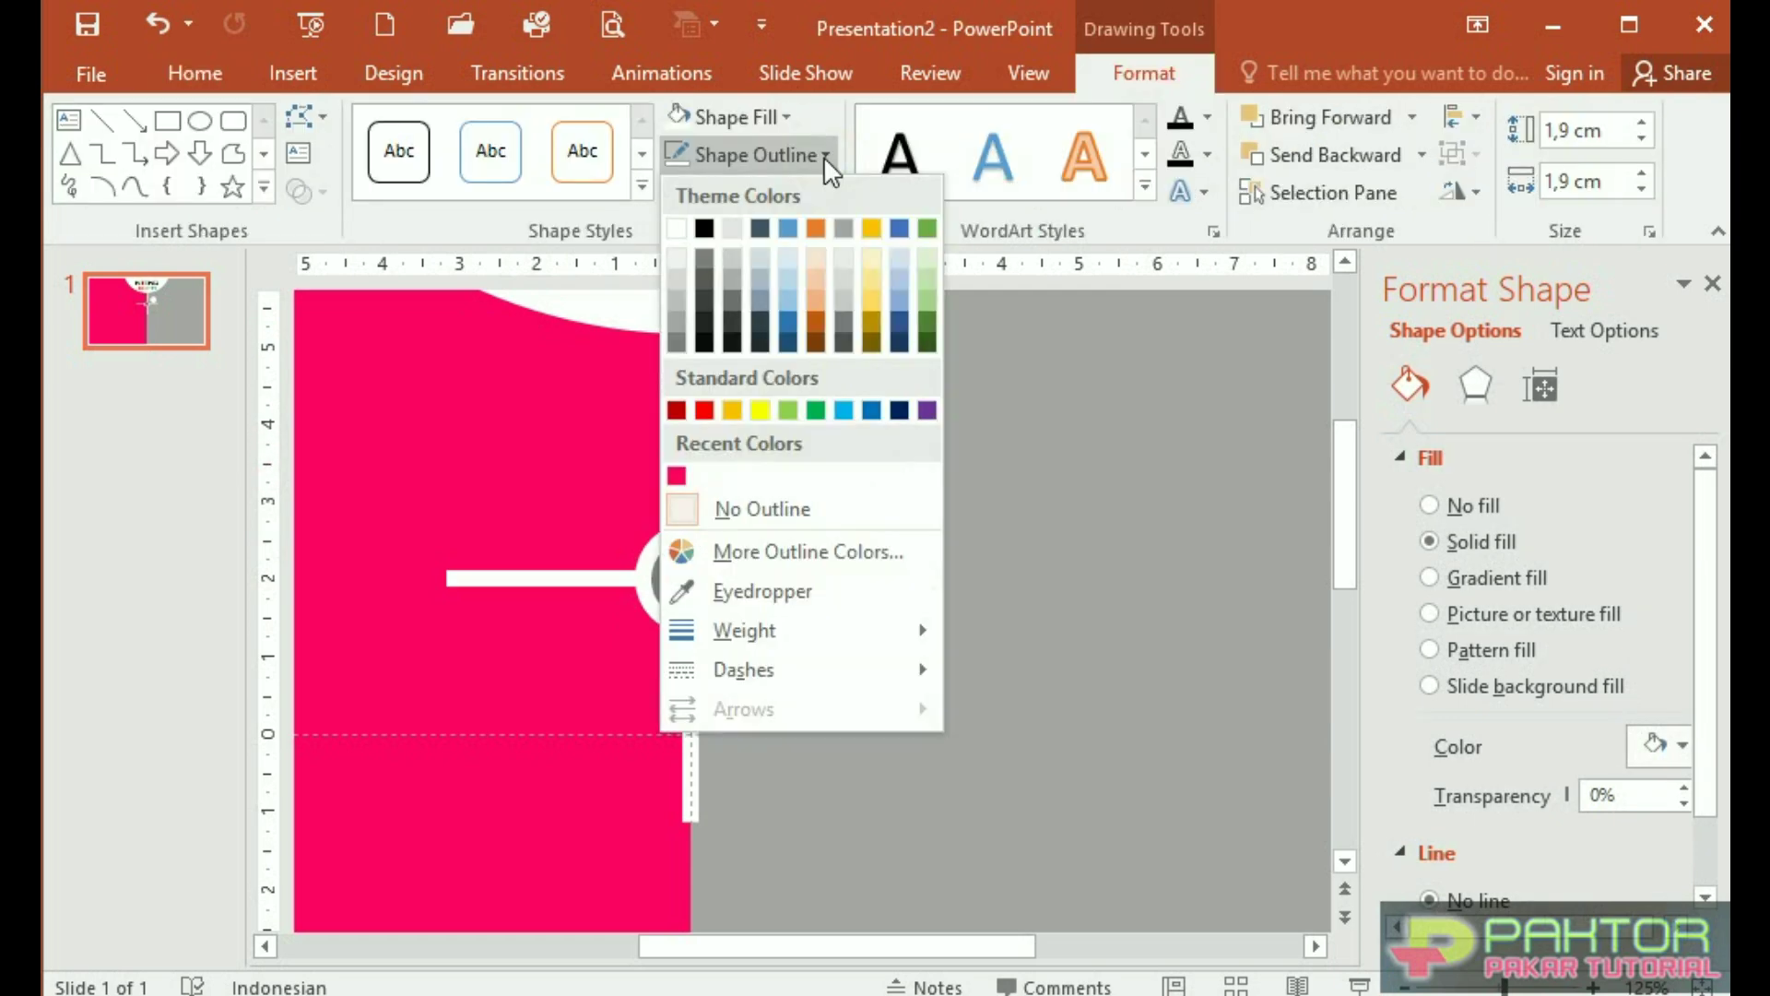
click(676, 230)
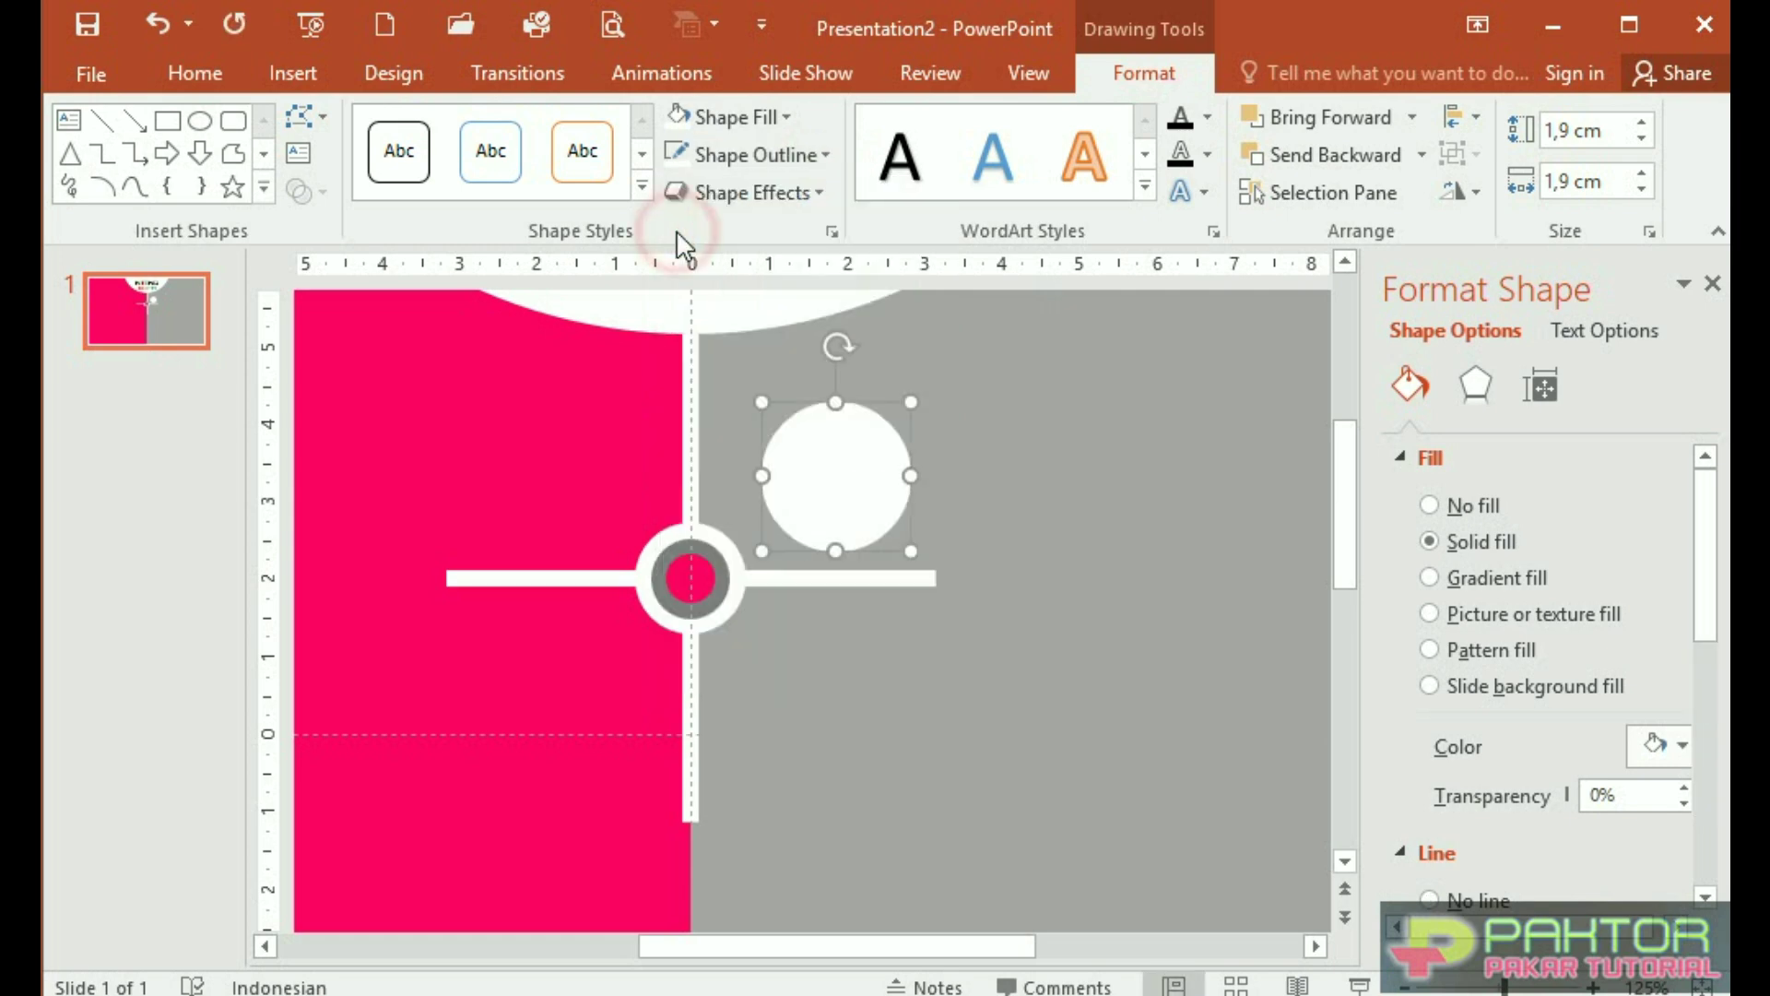
click(788, 117)
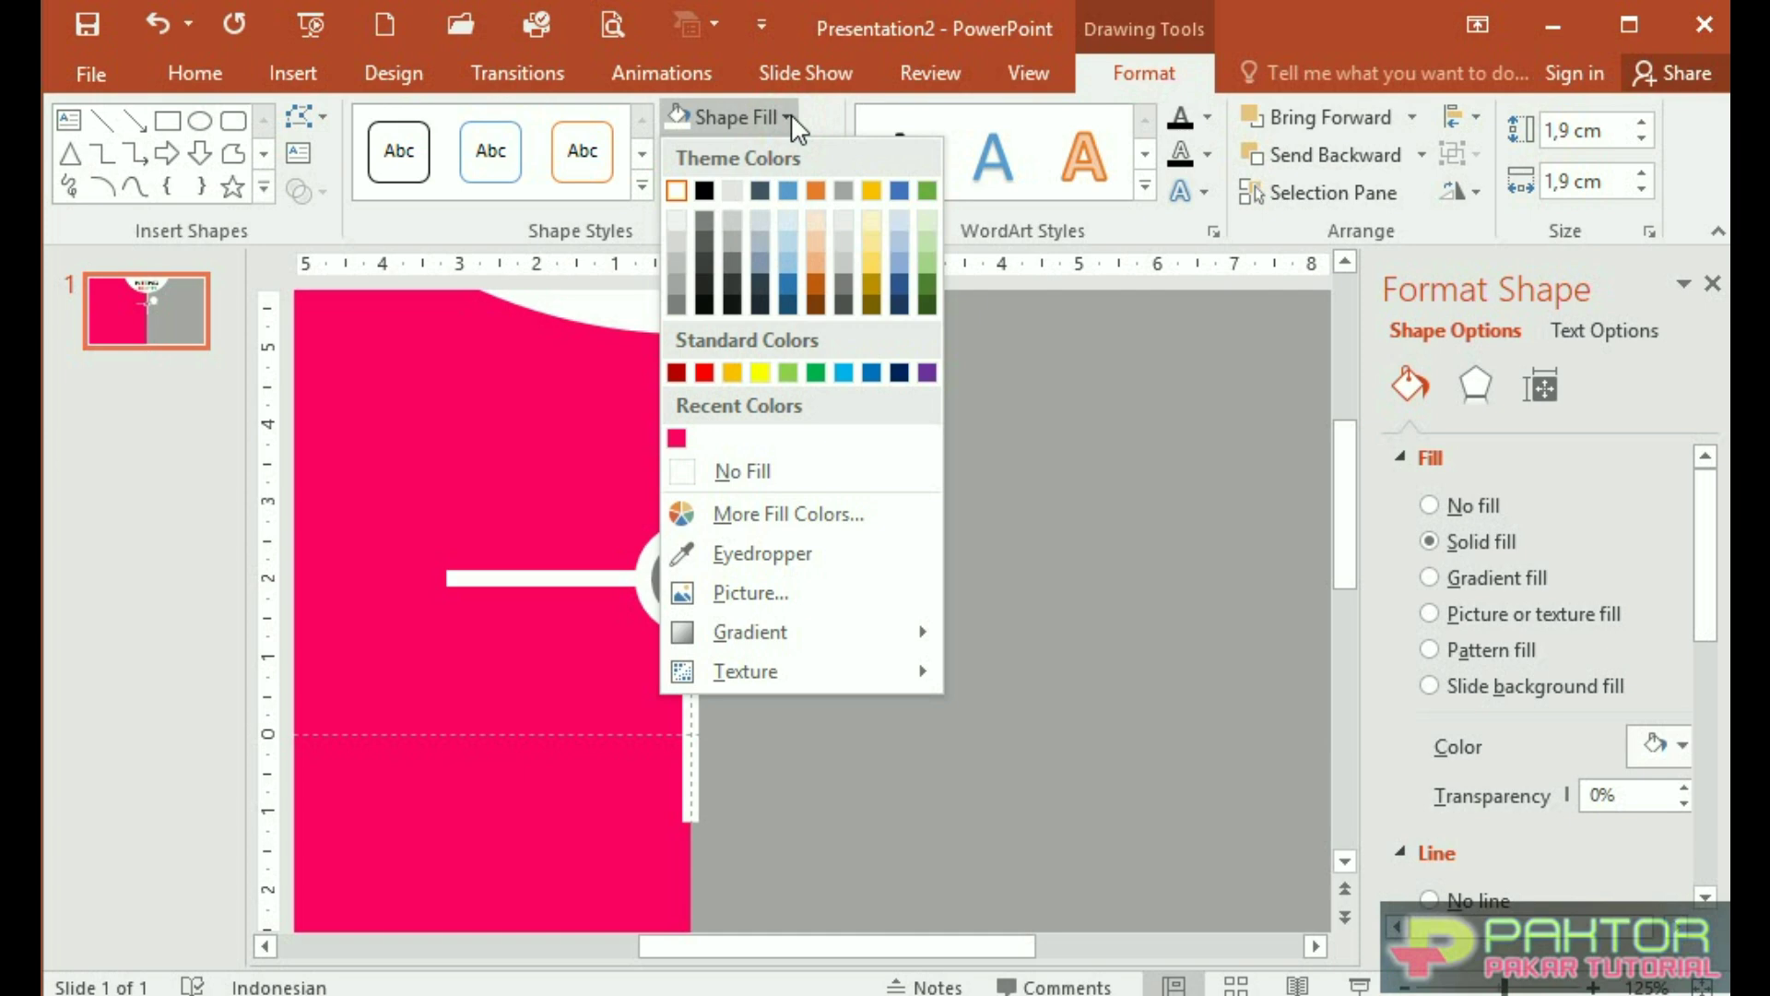
click(734, 471)
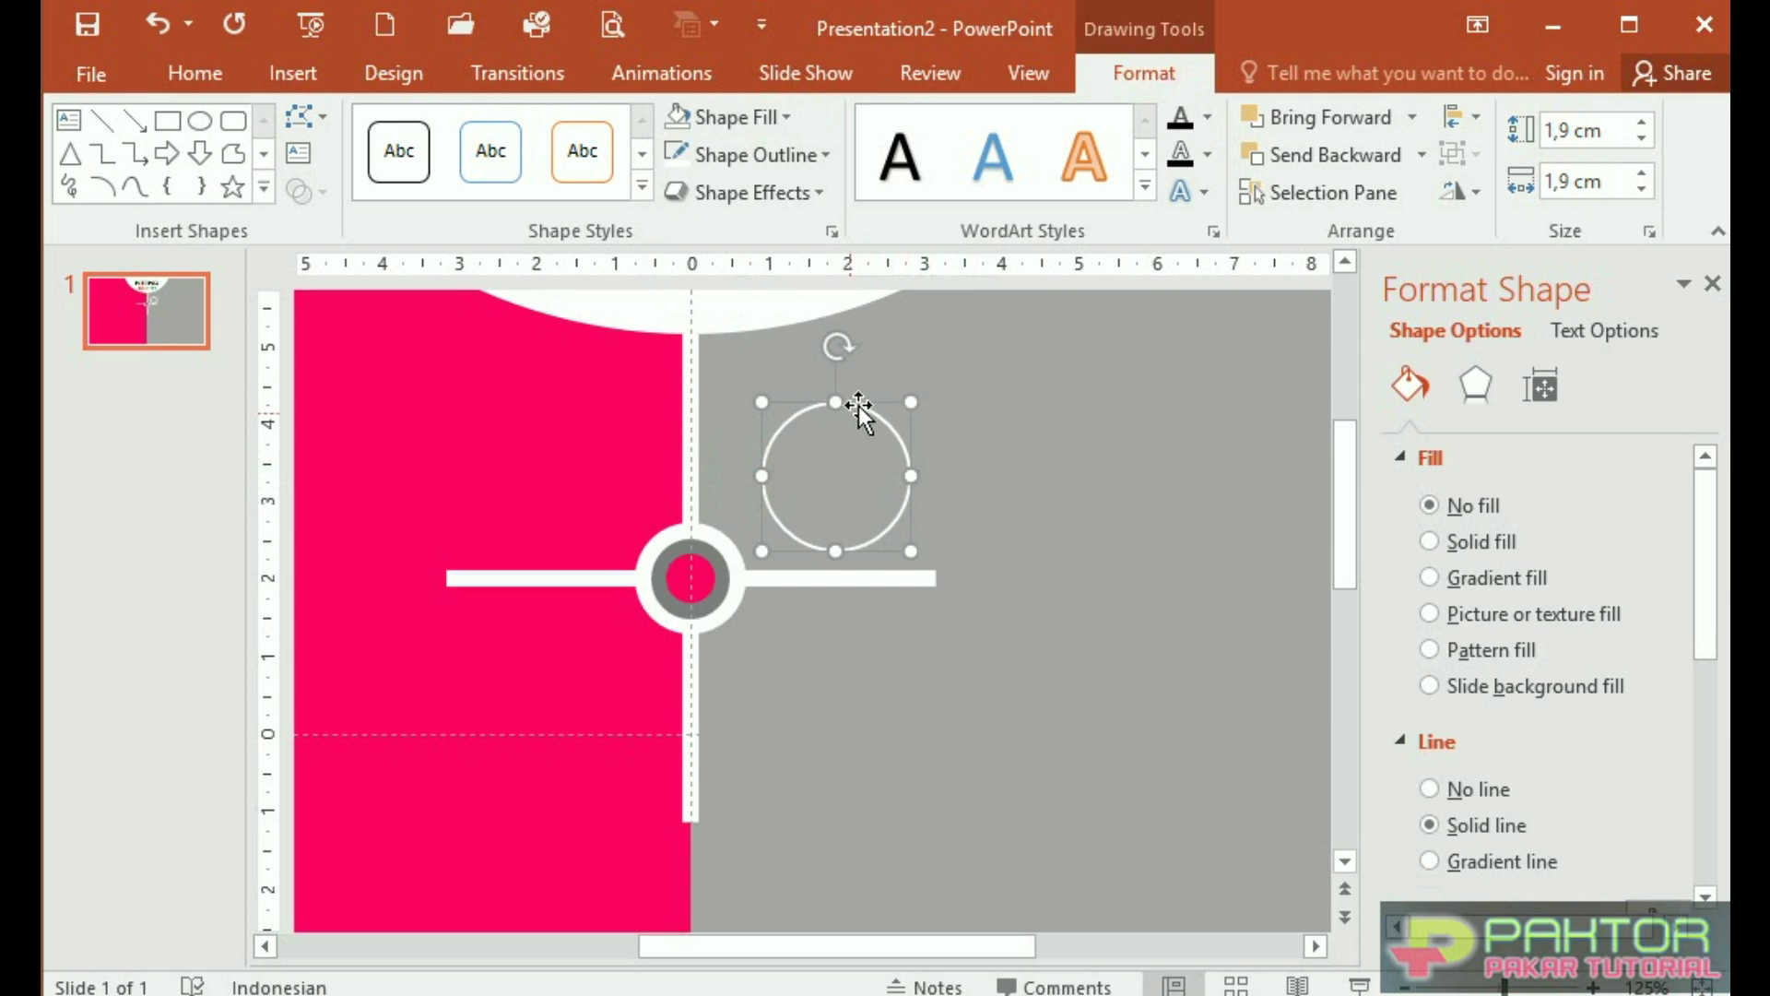
Centre the hollow white ring around the target at the cross junction
drag(861, 406, 703, 502)
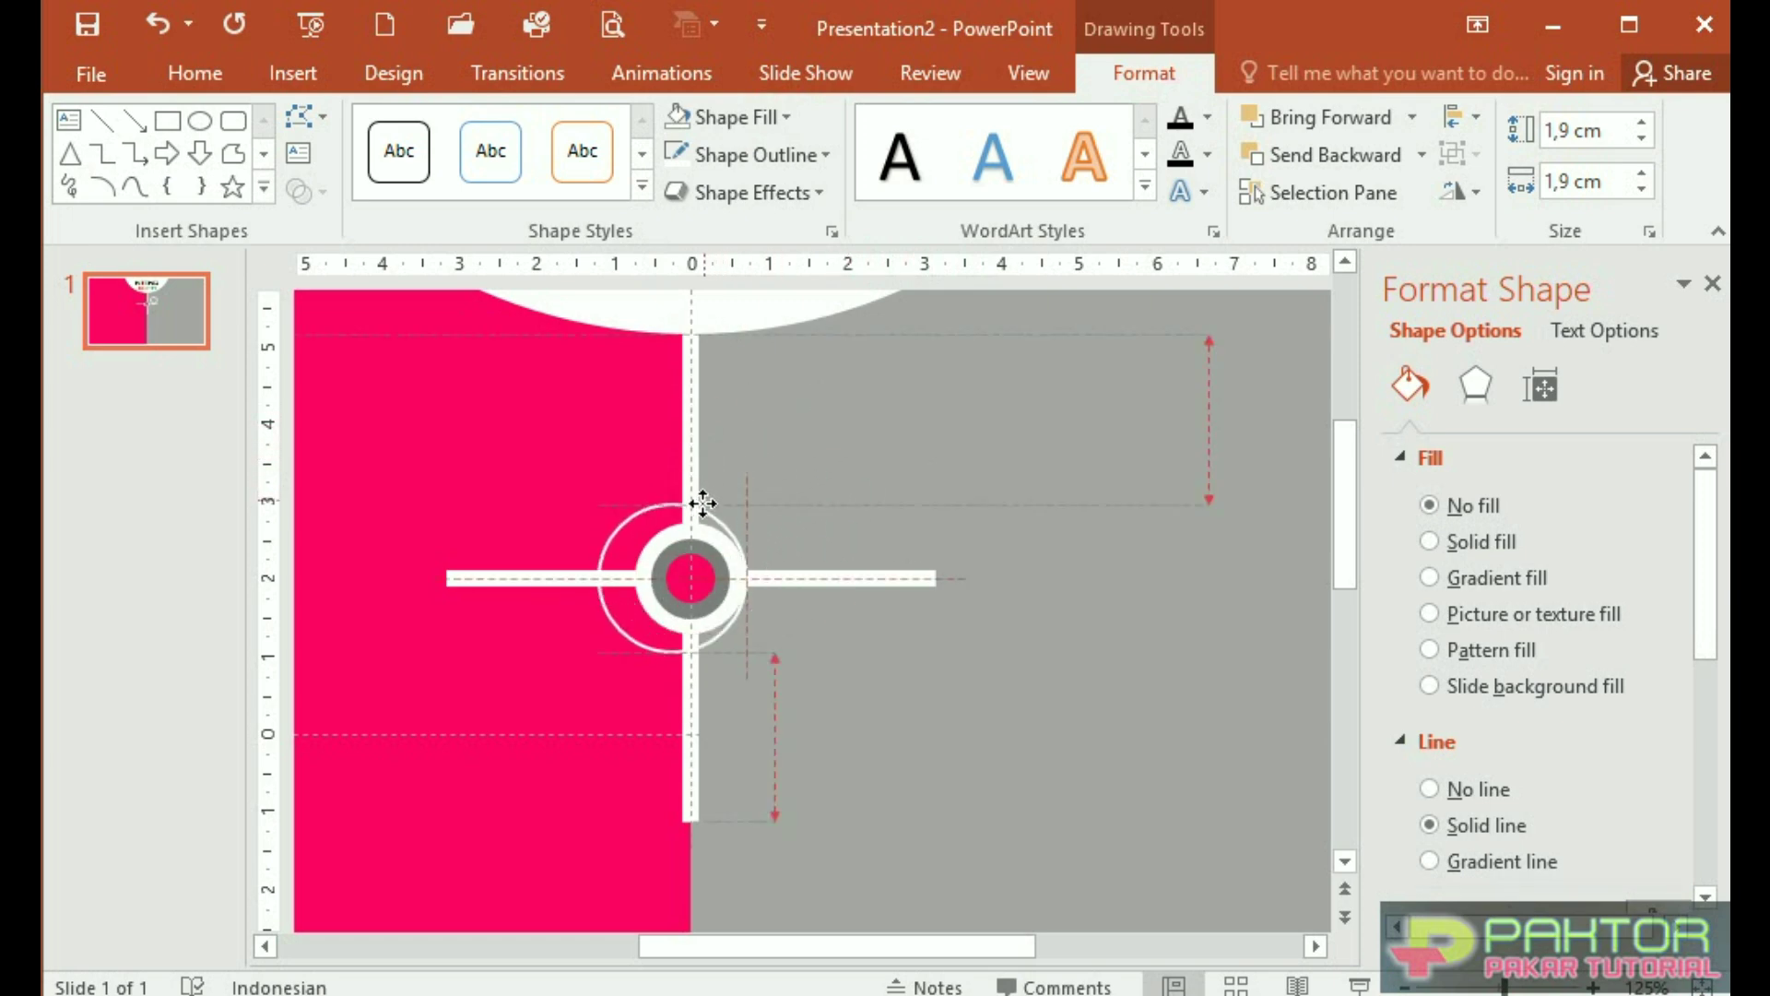
drag(702, 503, 721, 503)
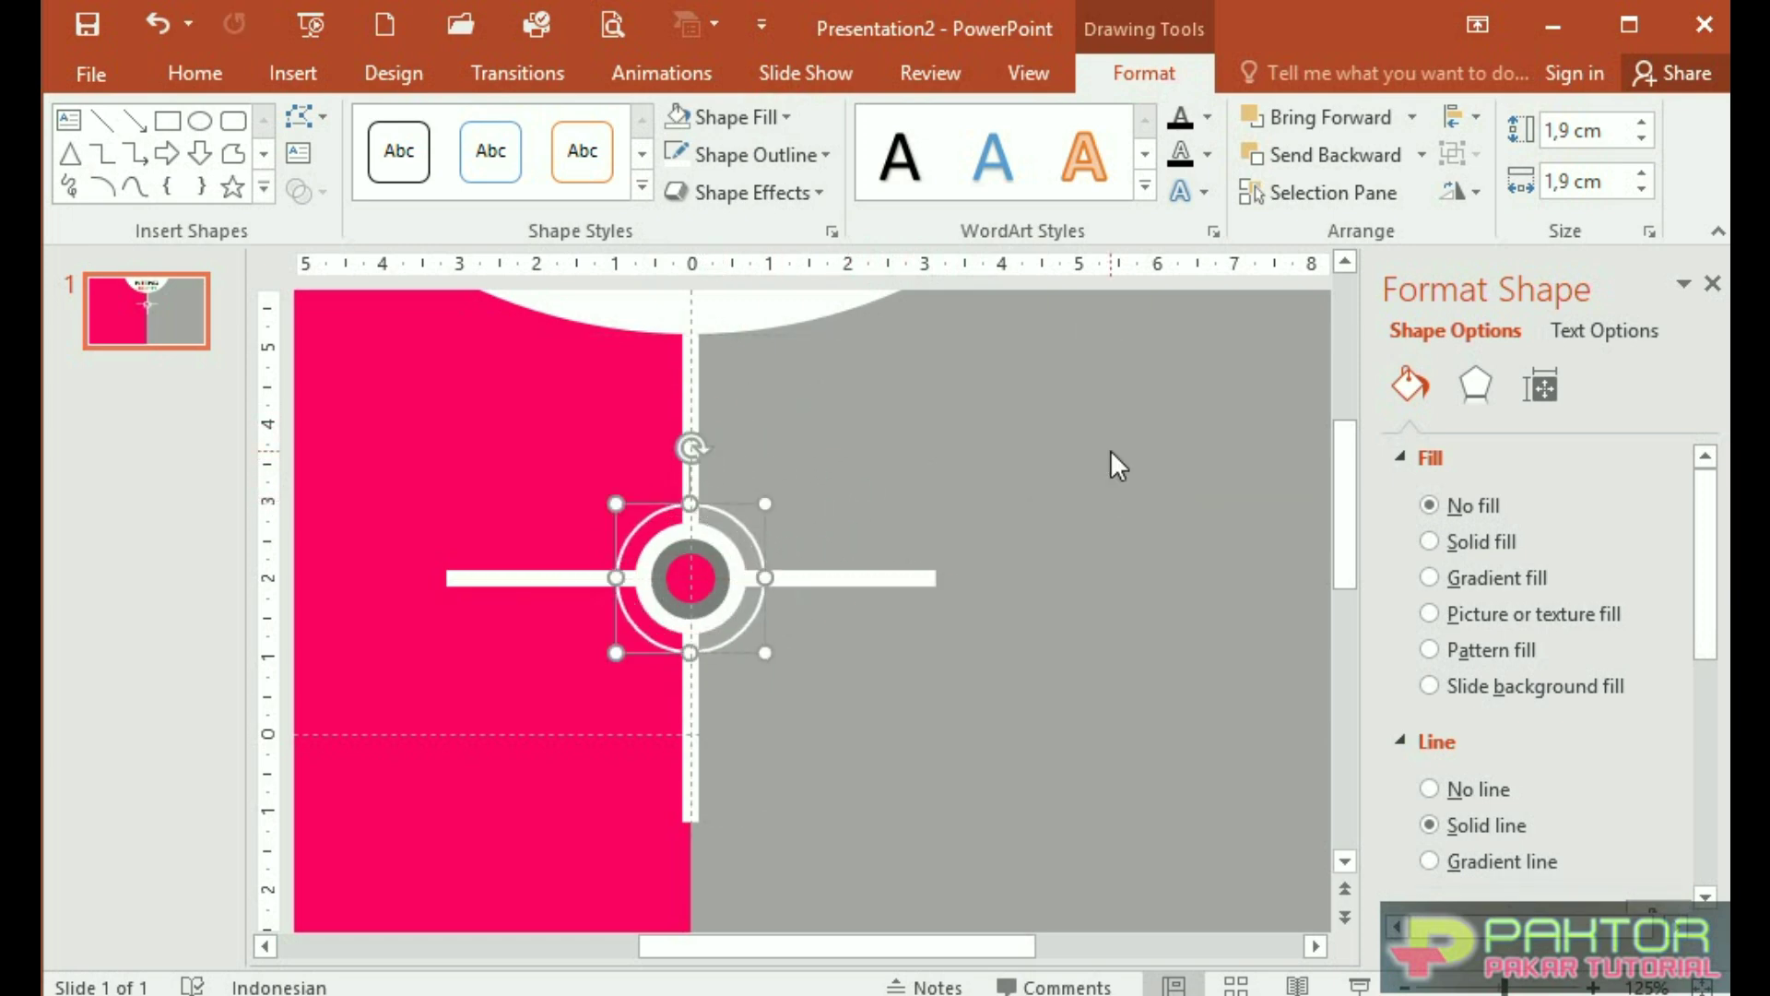
click(1110, 449)
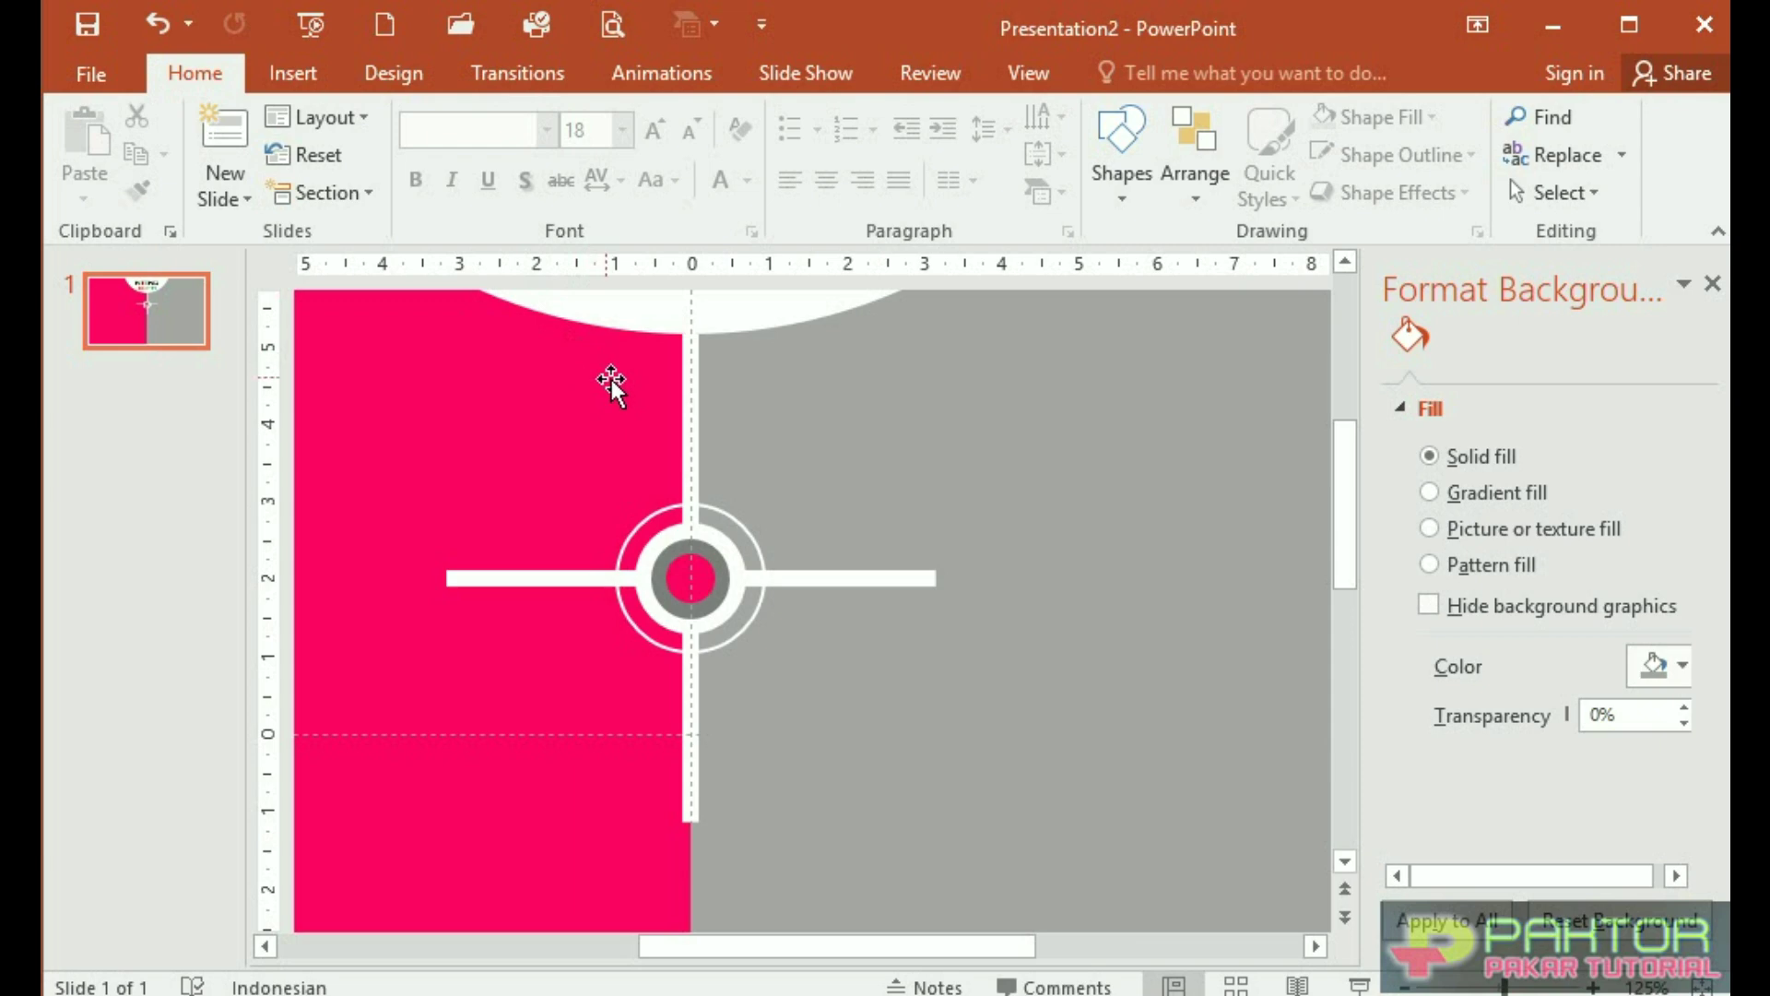
click(755, 559)
Copy the ring to the crossbar's right end, enlarge it to 2,9 cm, and fill it pink
drag(1006, 453, 996, 537)
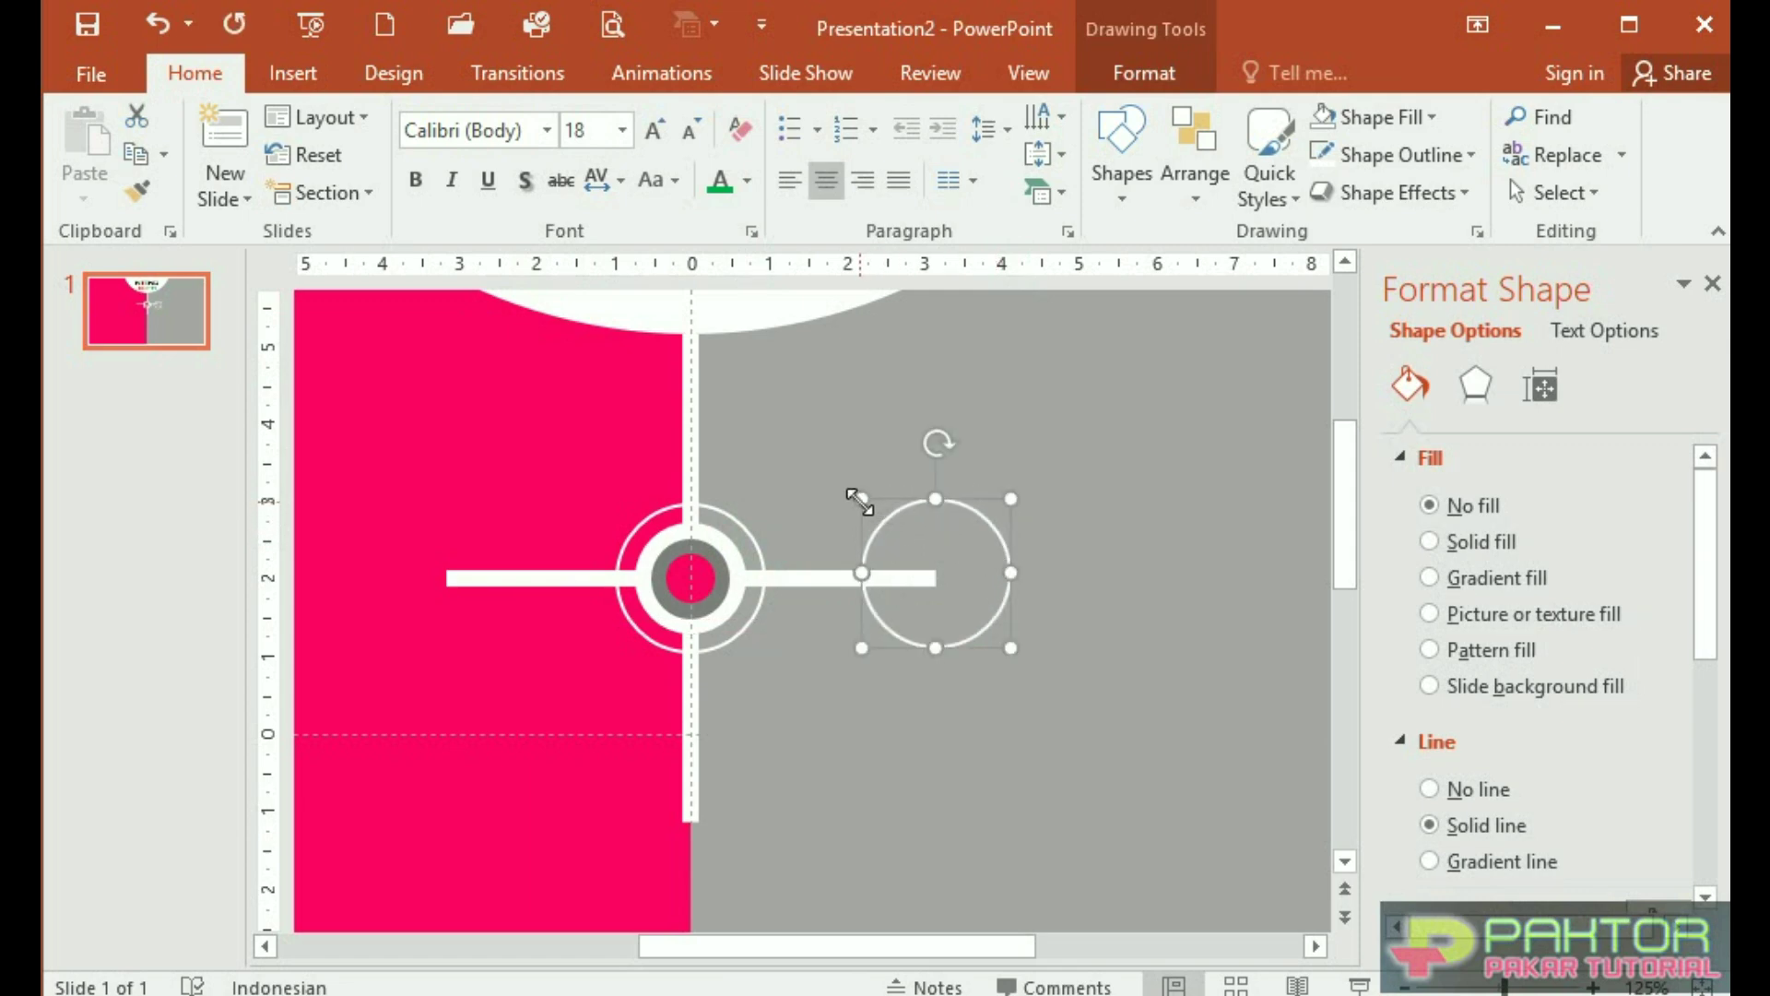
mouse_move(861, 499)
mouse_down()
mouse_move(785, 423)
mouse_move(882, 463)
mouse_up()
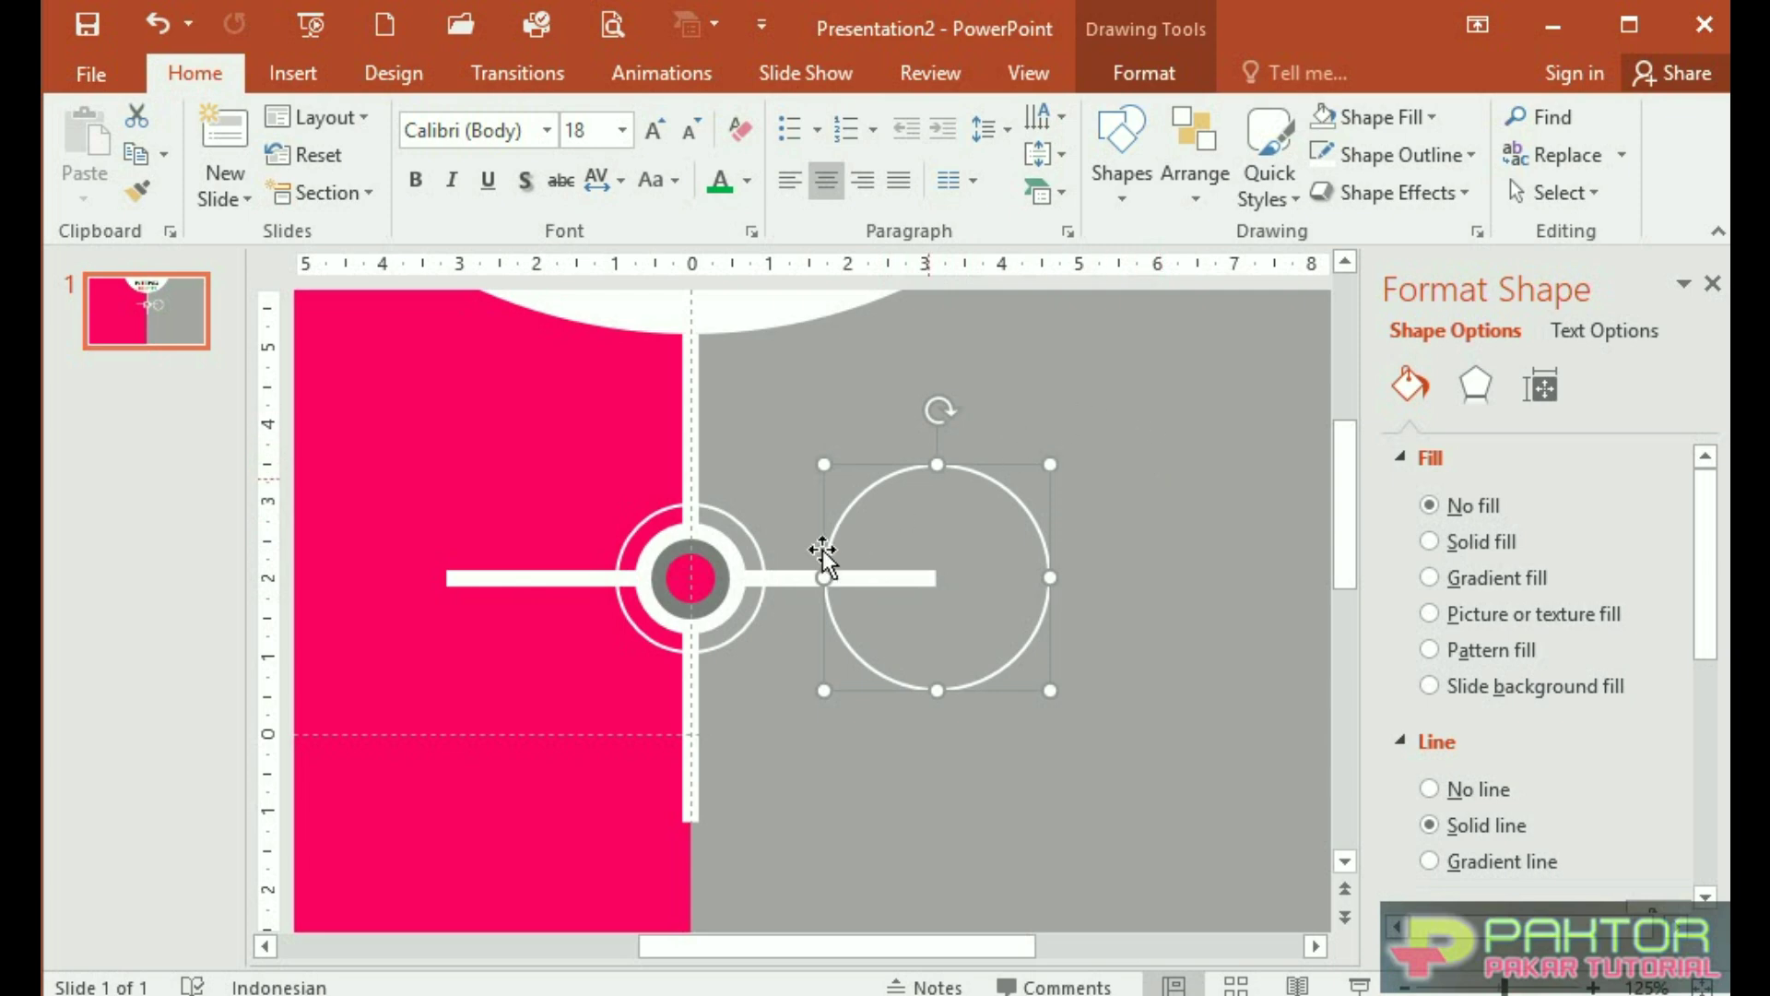
click(1134, 70)
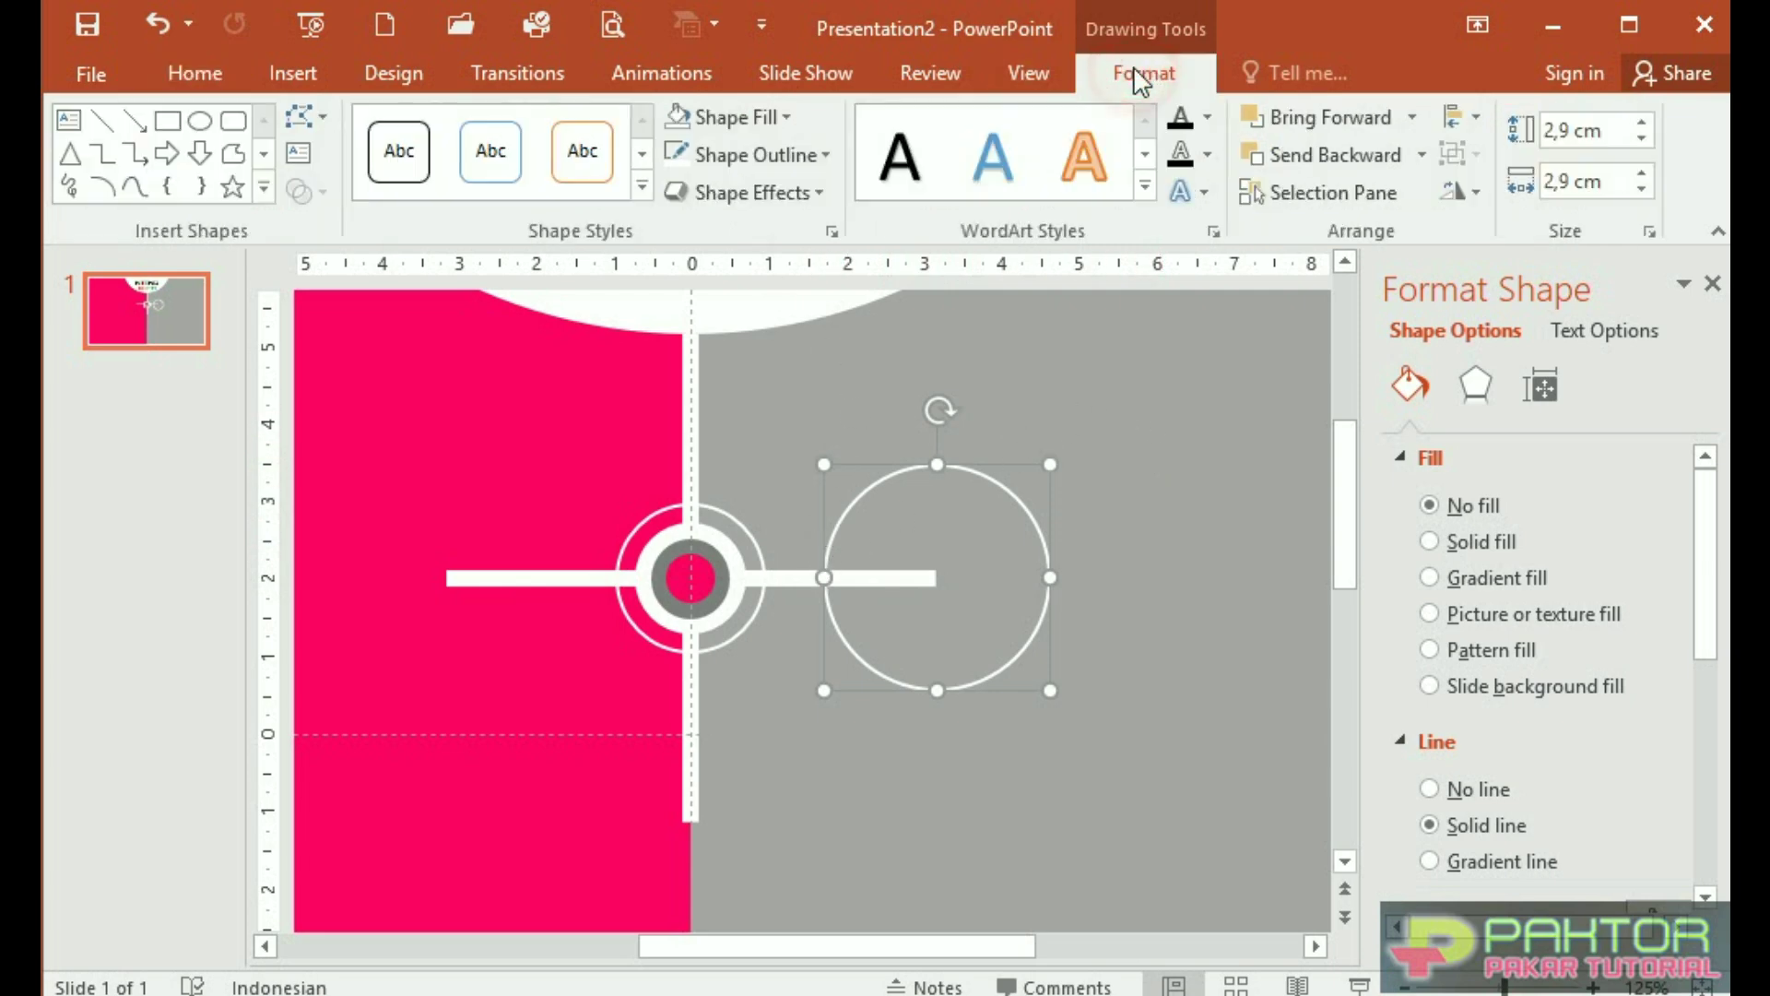
click(785, 118)
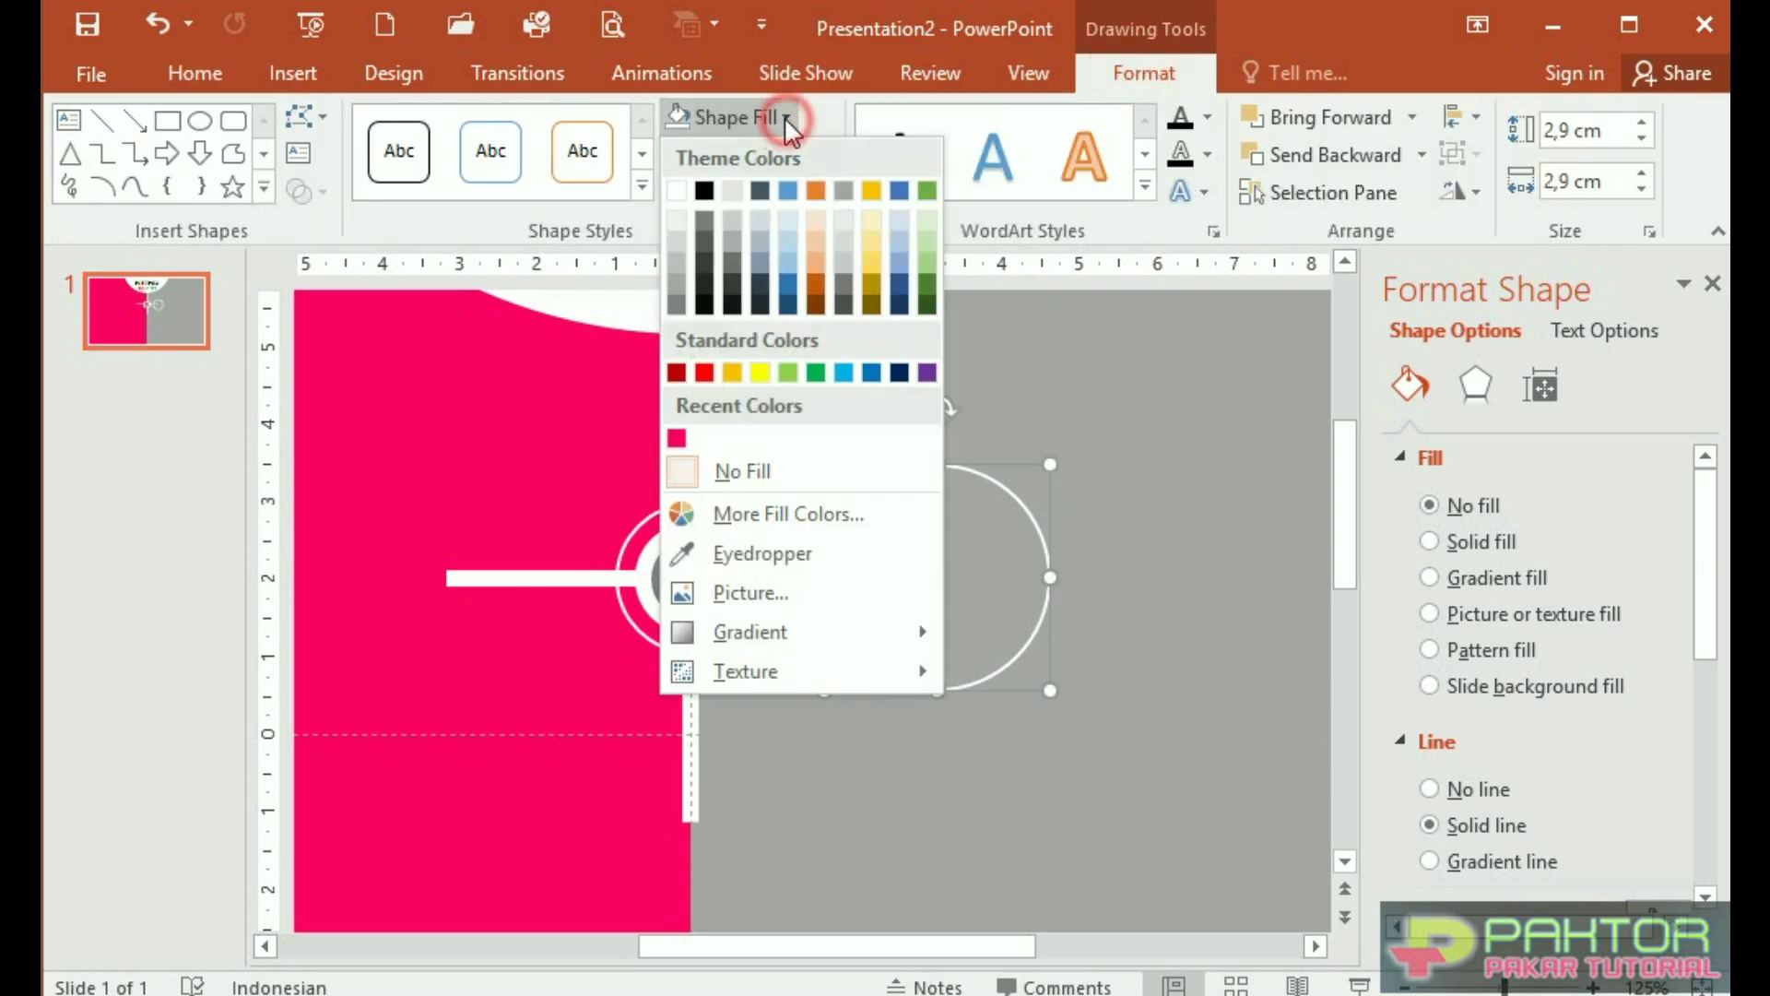
click(677, 433)
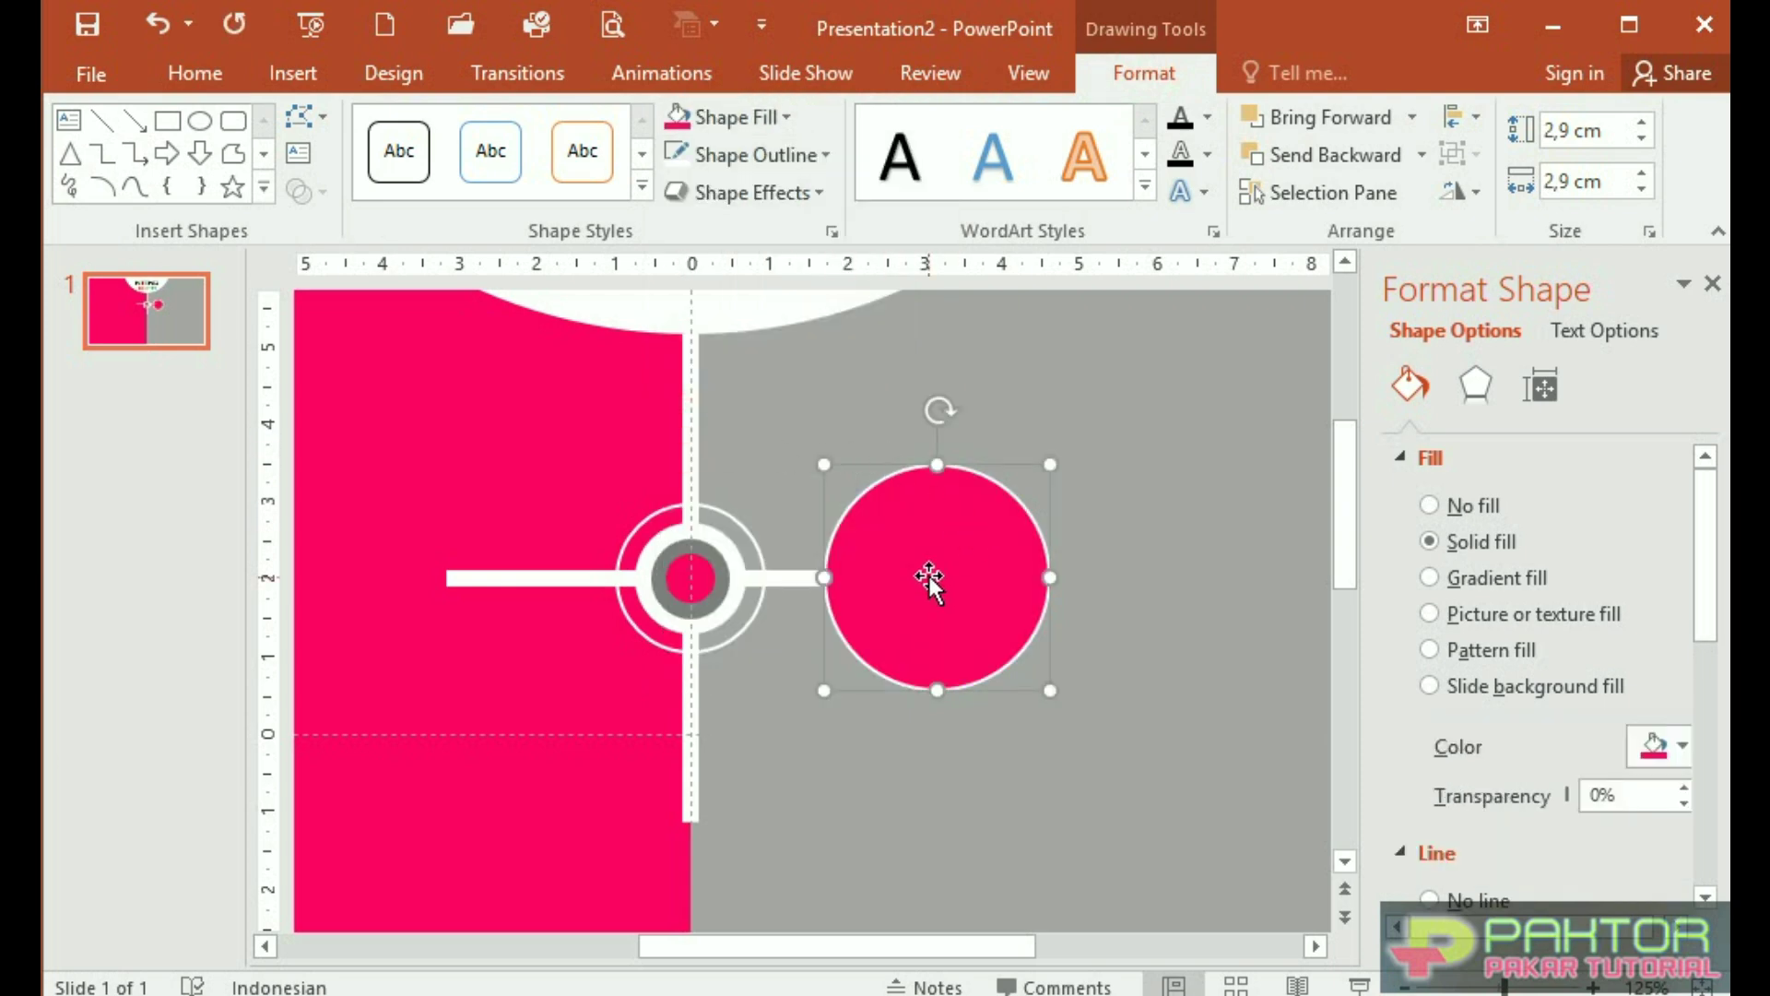
click(1191, 402)
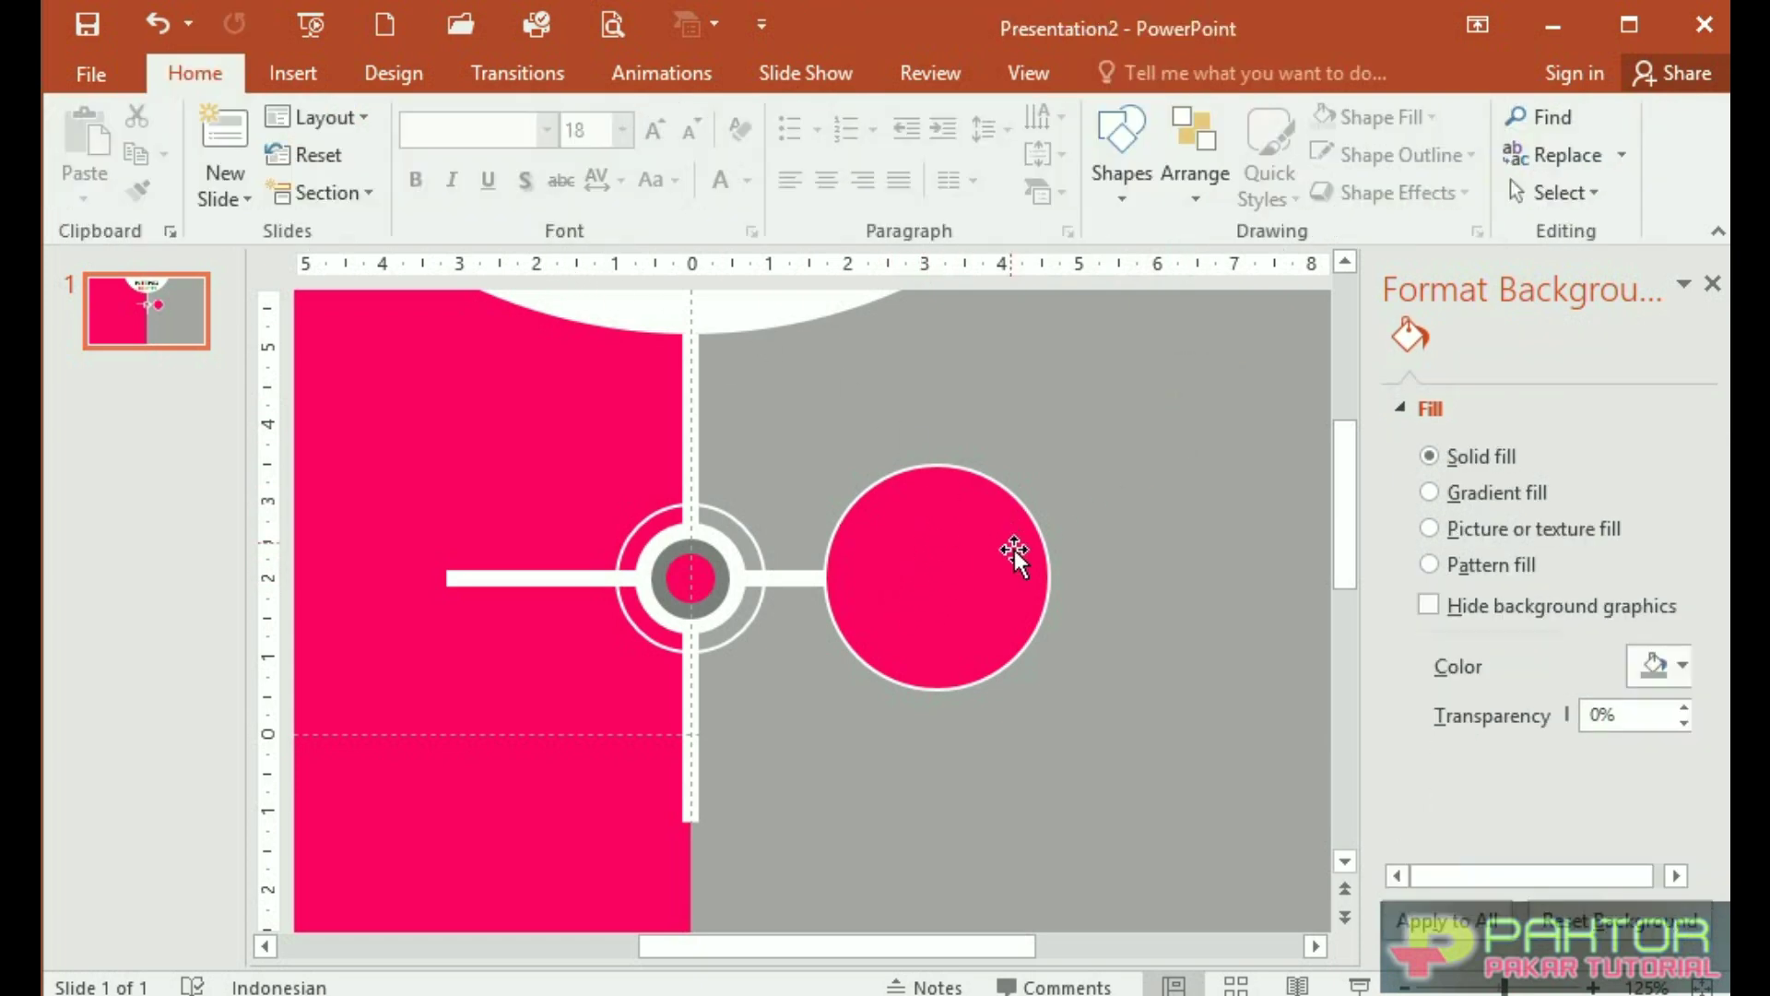
click(286, 70)
Add a text box on the pink circle containing the digit '1' in Impact font
click(950, 185)
drag(883, 553, 976, 604)
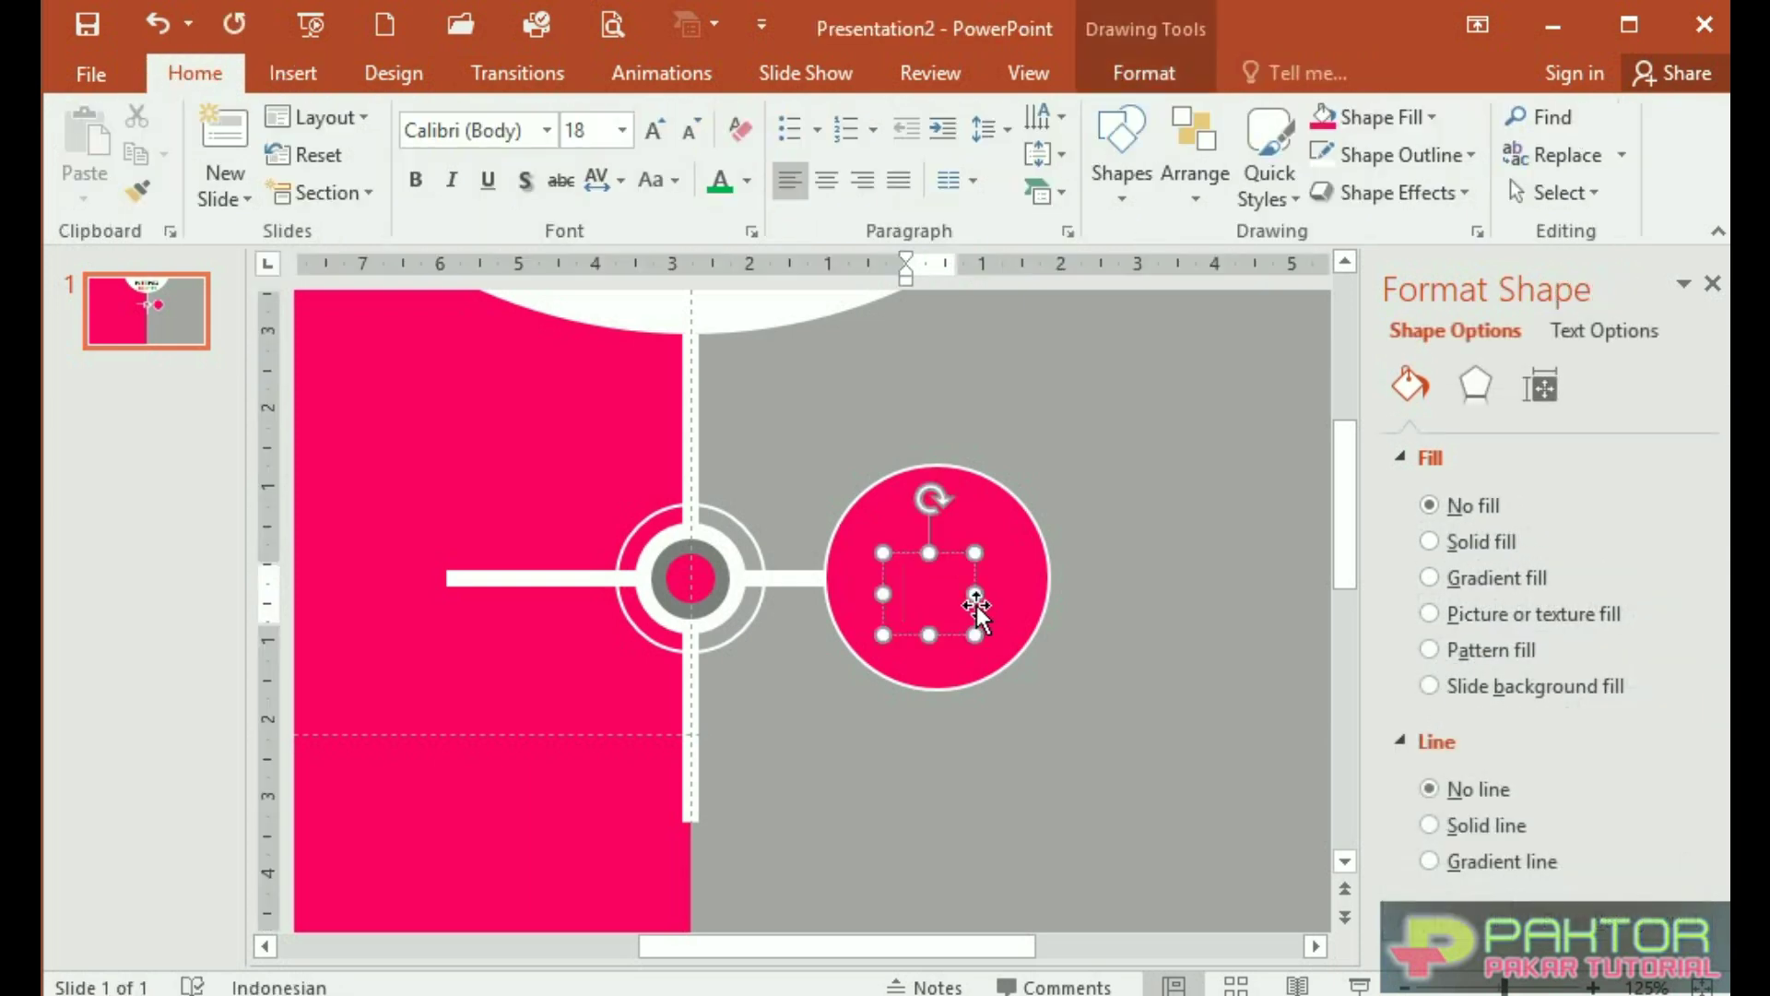
text(1)
drag(902, 592, 931, 592)
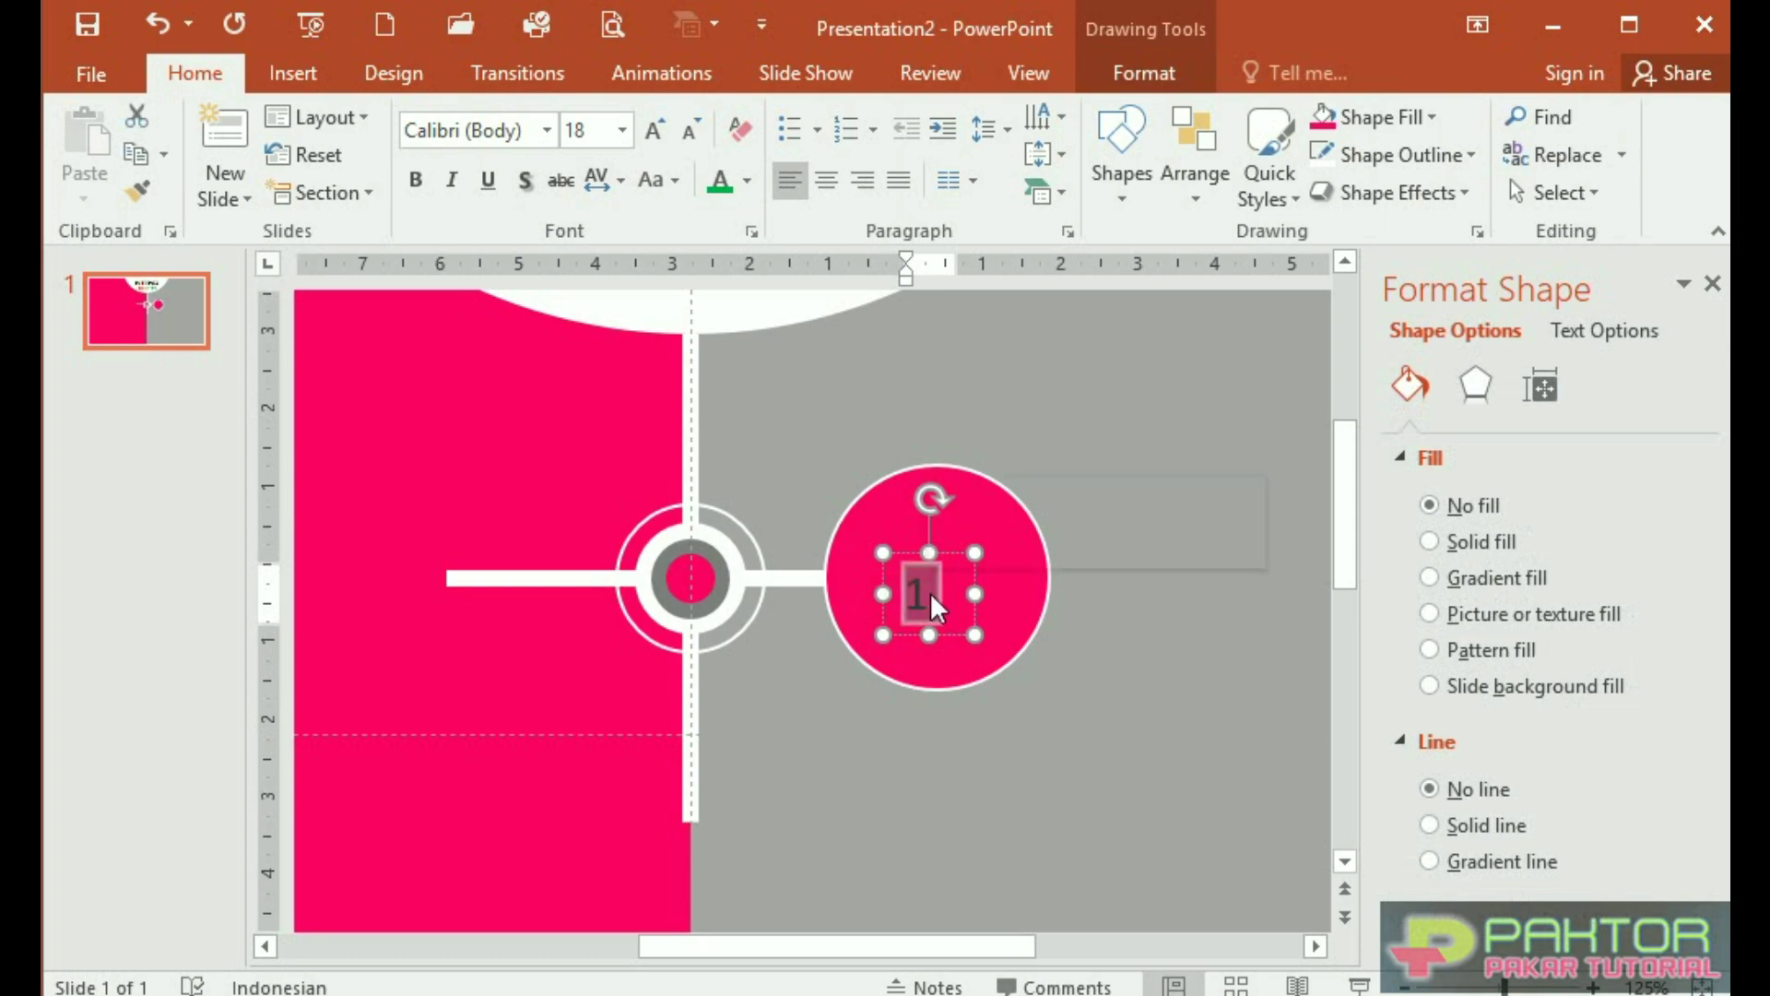
click(547, 130)
scroll(652, 593, down, 4)
scroll(645, 613, down, 8)
scroll(636, 631, down, 10)
scroll(659, 636, down, 4)
scroll(664, 645, down, 4)
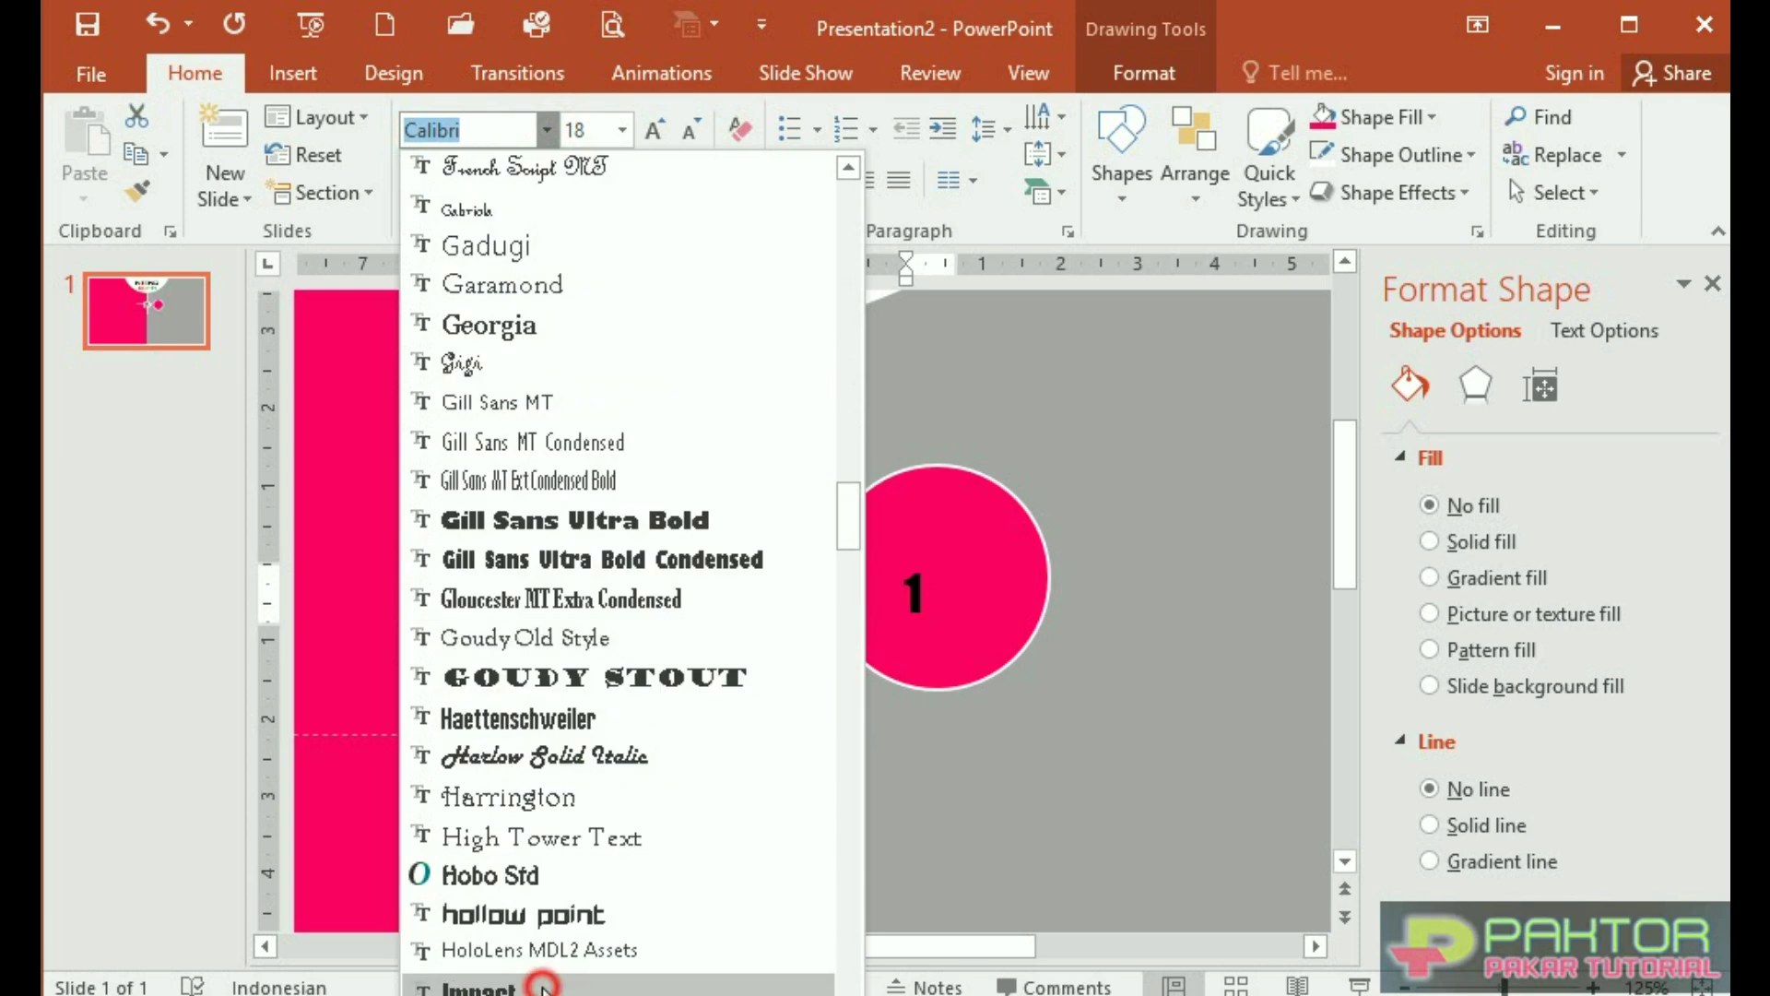
click(542, 984)
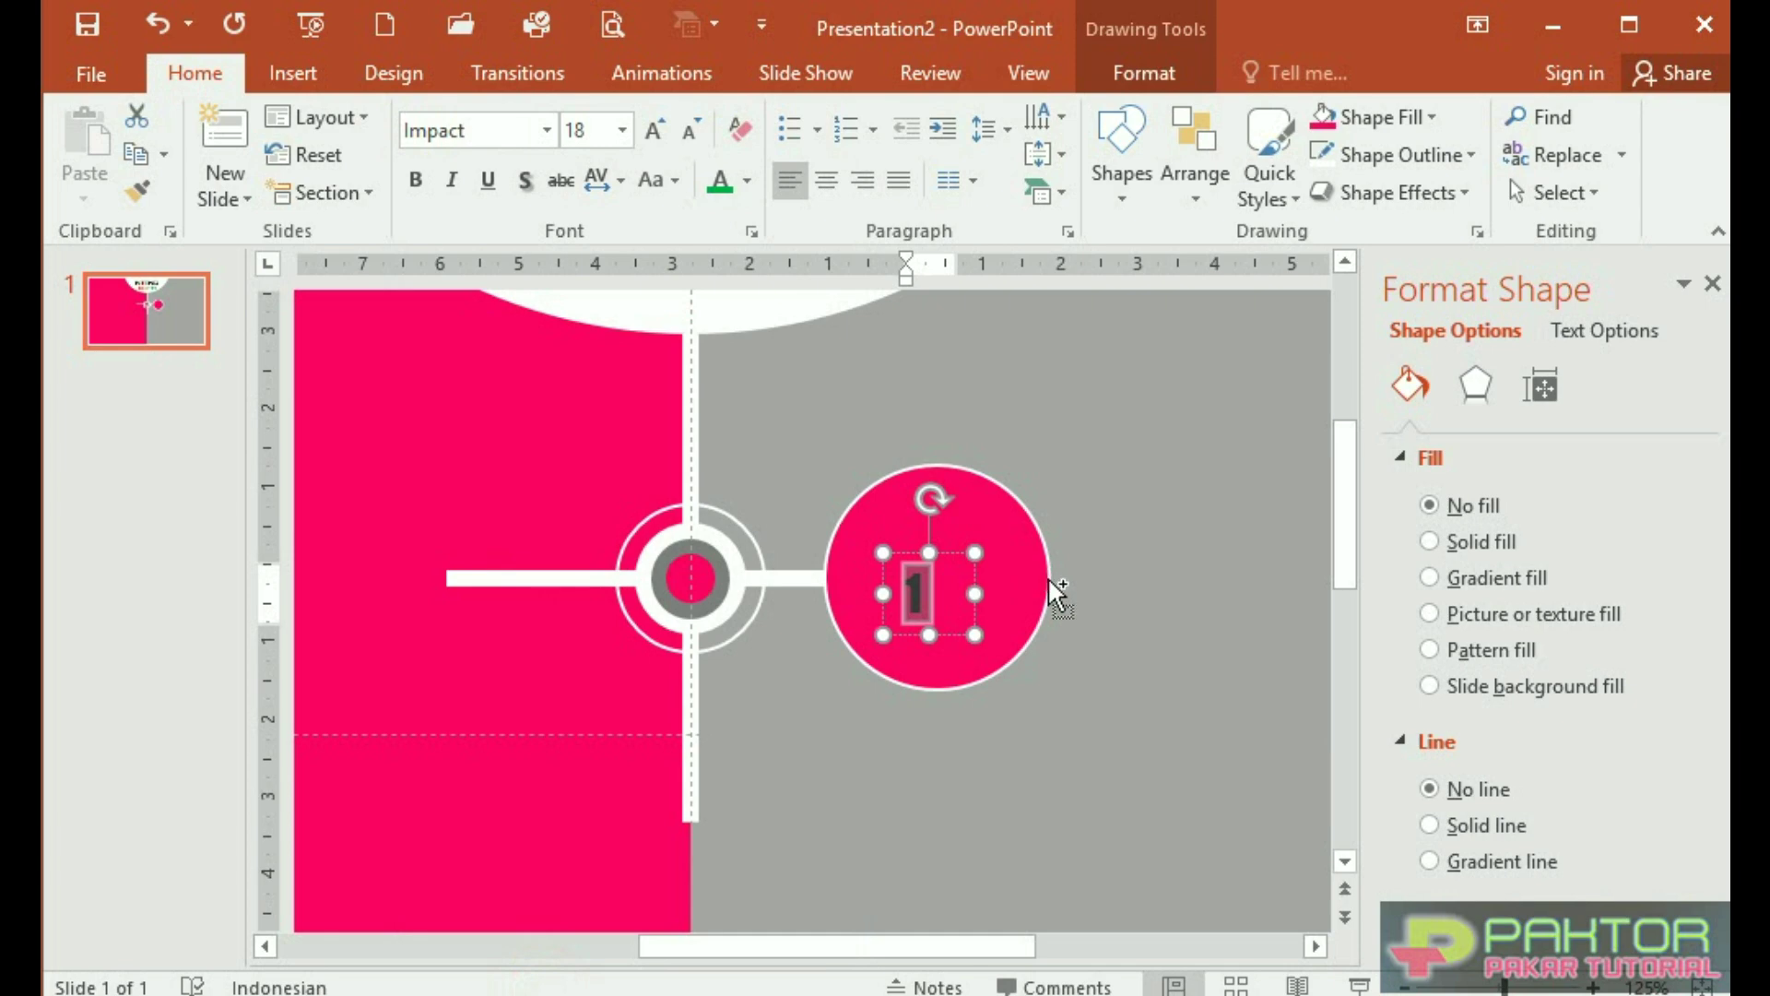
Enlarge the '1' to 60 pt, colour it white, and centre it in the circle
key(ctrl+shift+period)
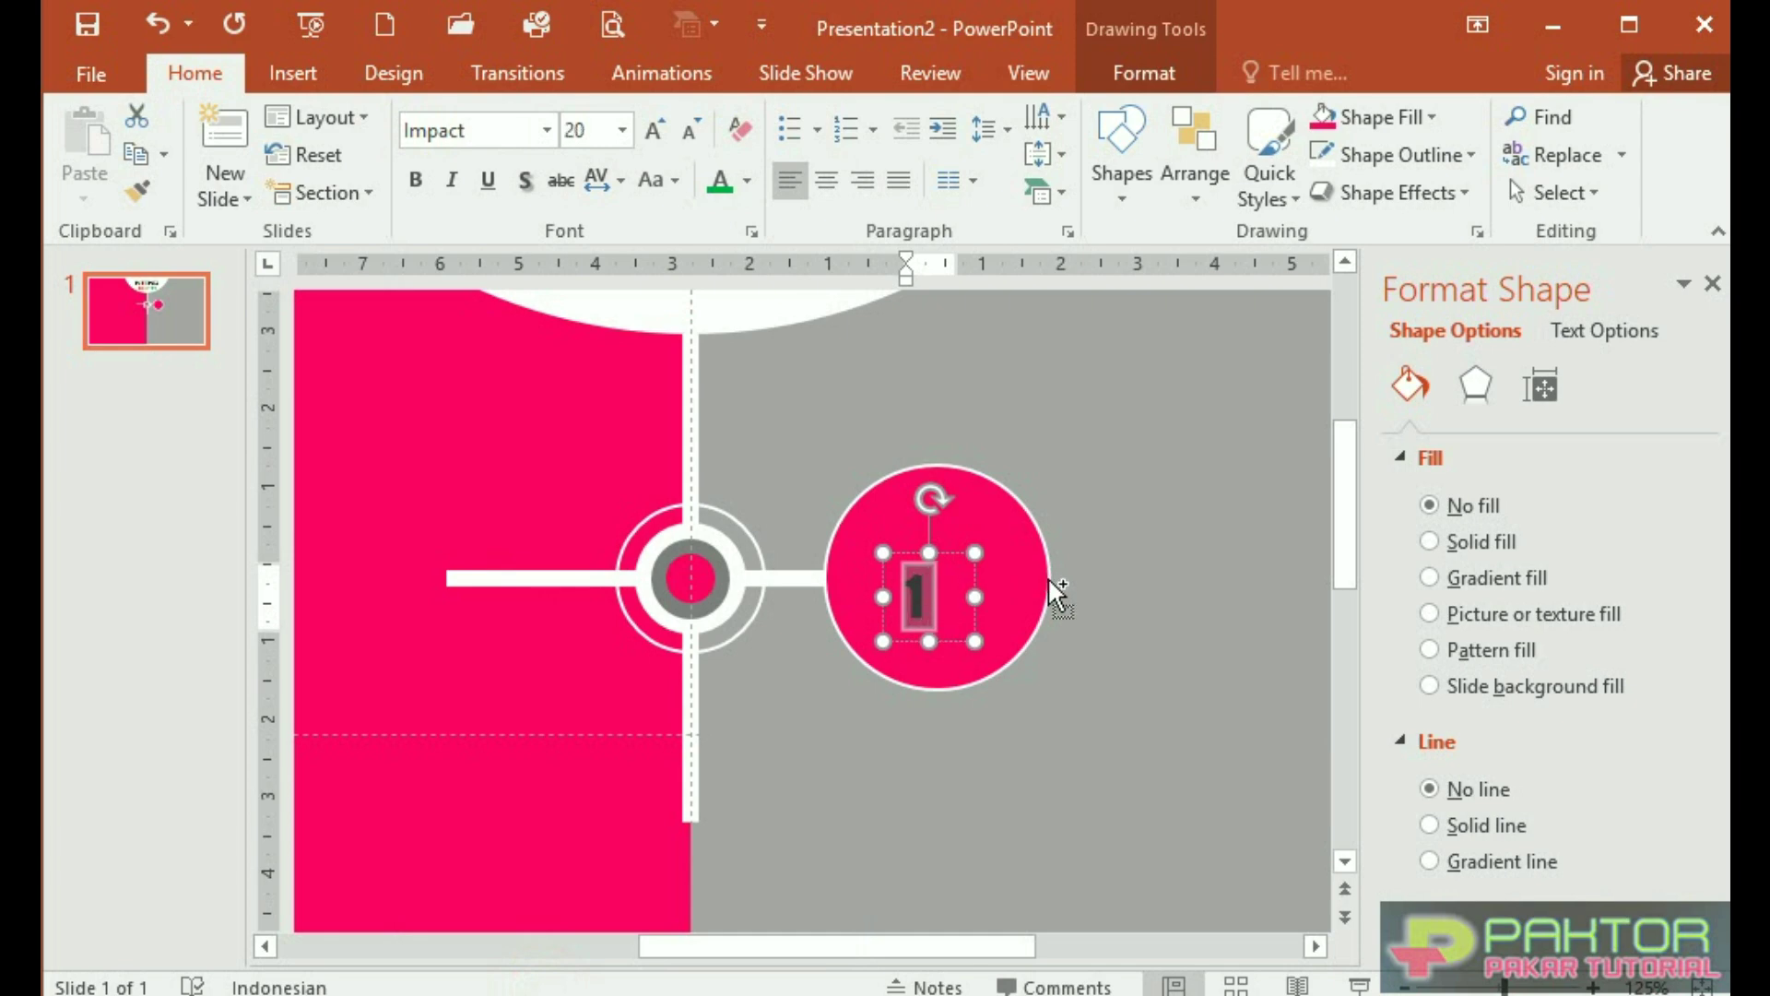
key(ctrl+shift+period)
key(ctrl+shift+period)
key(ctrl+shift+period)
key(ctrl+shift+period)
key(ctrl+shift+period)
key(ctrl+shift+period)
key(ctrl+shift+period)
key(ctrl+shift+period)
key(ctrl+shift+period)
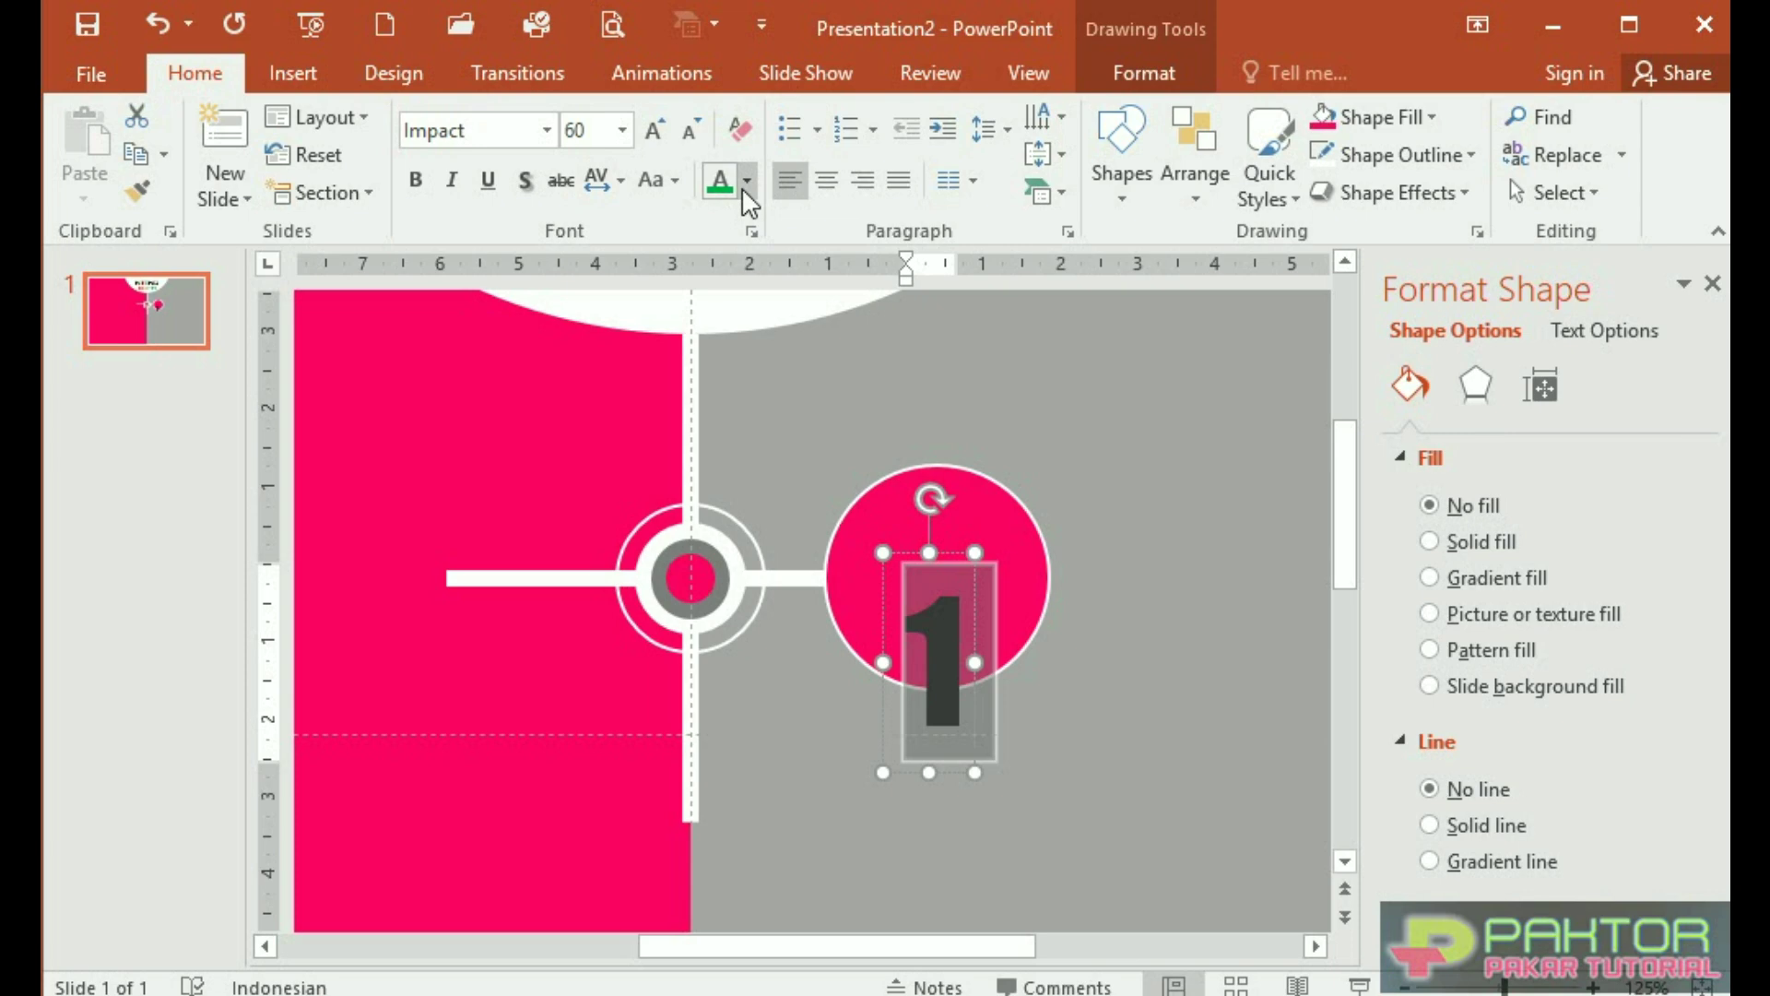
click(744, 184)
click(719, 254)
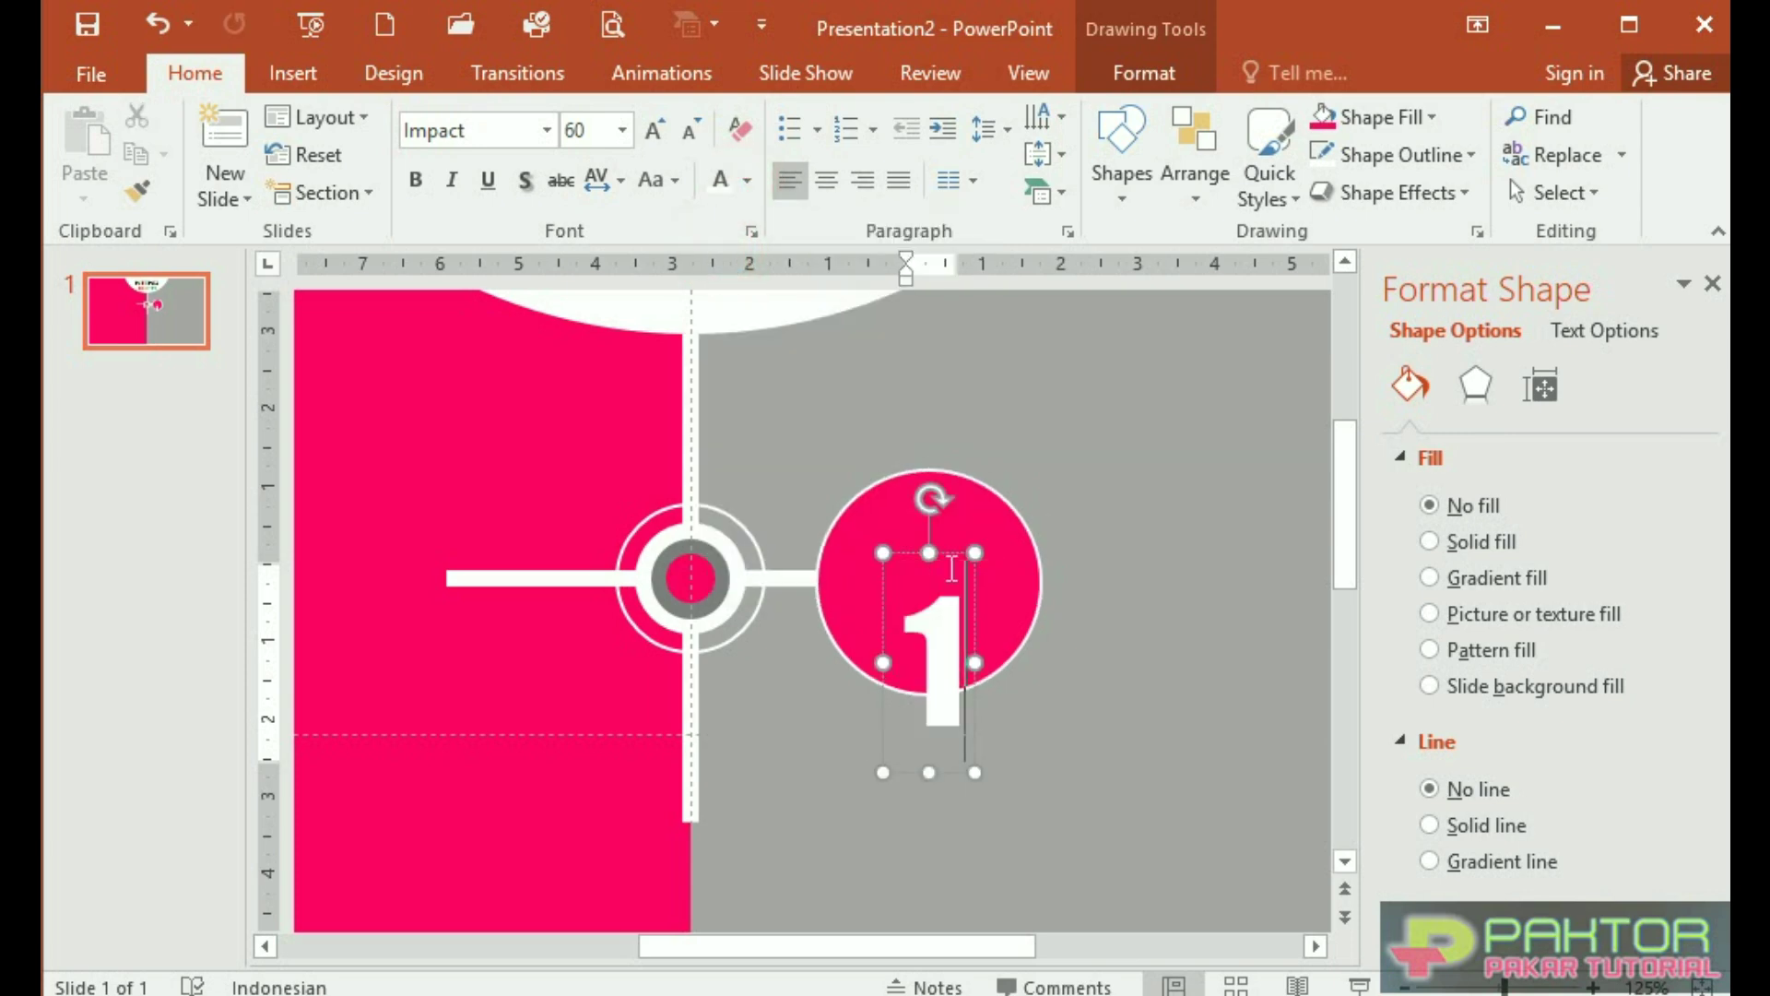
drag(949, 505, 936, 466)
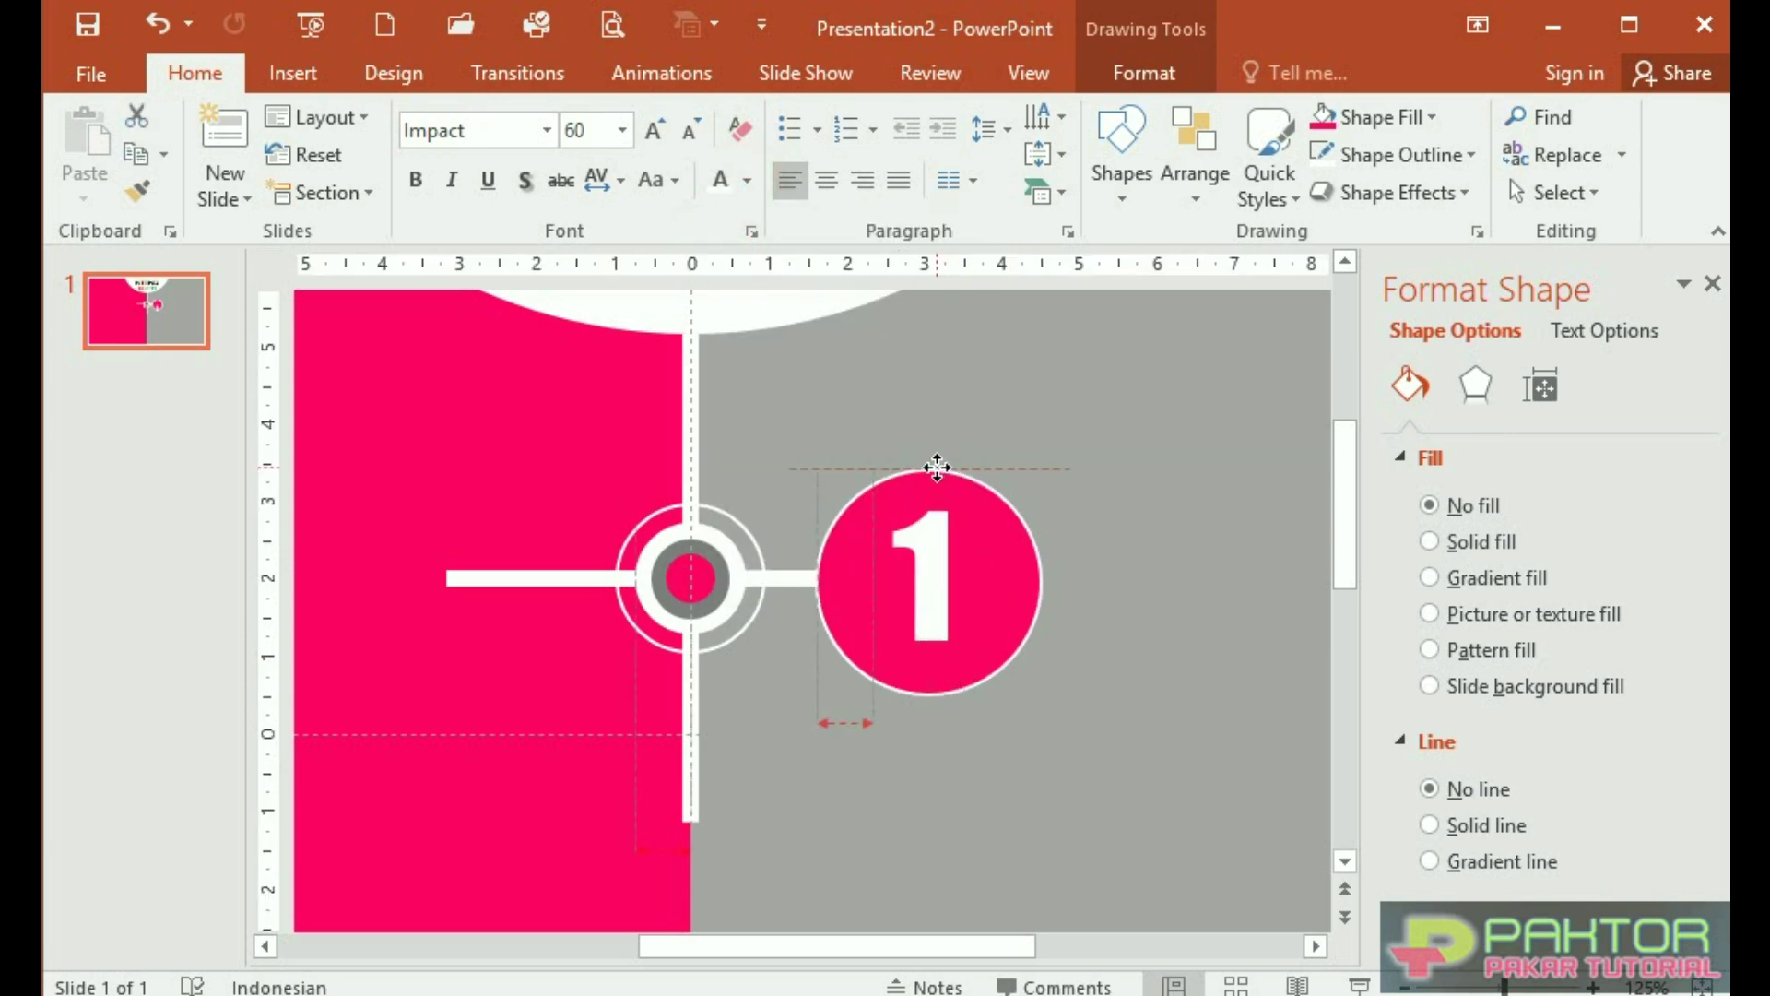
click(1191, 520)
drag(832, 948, 719, 956)
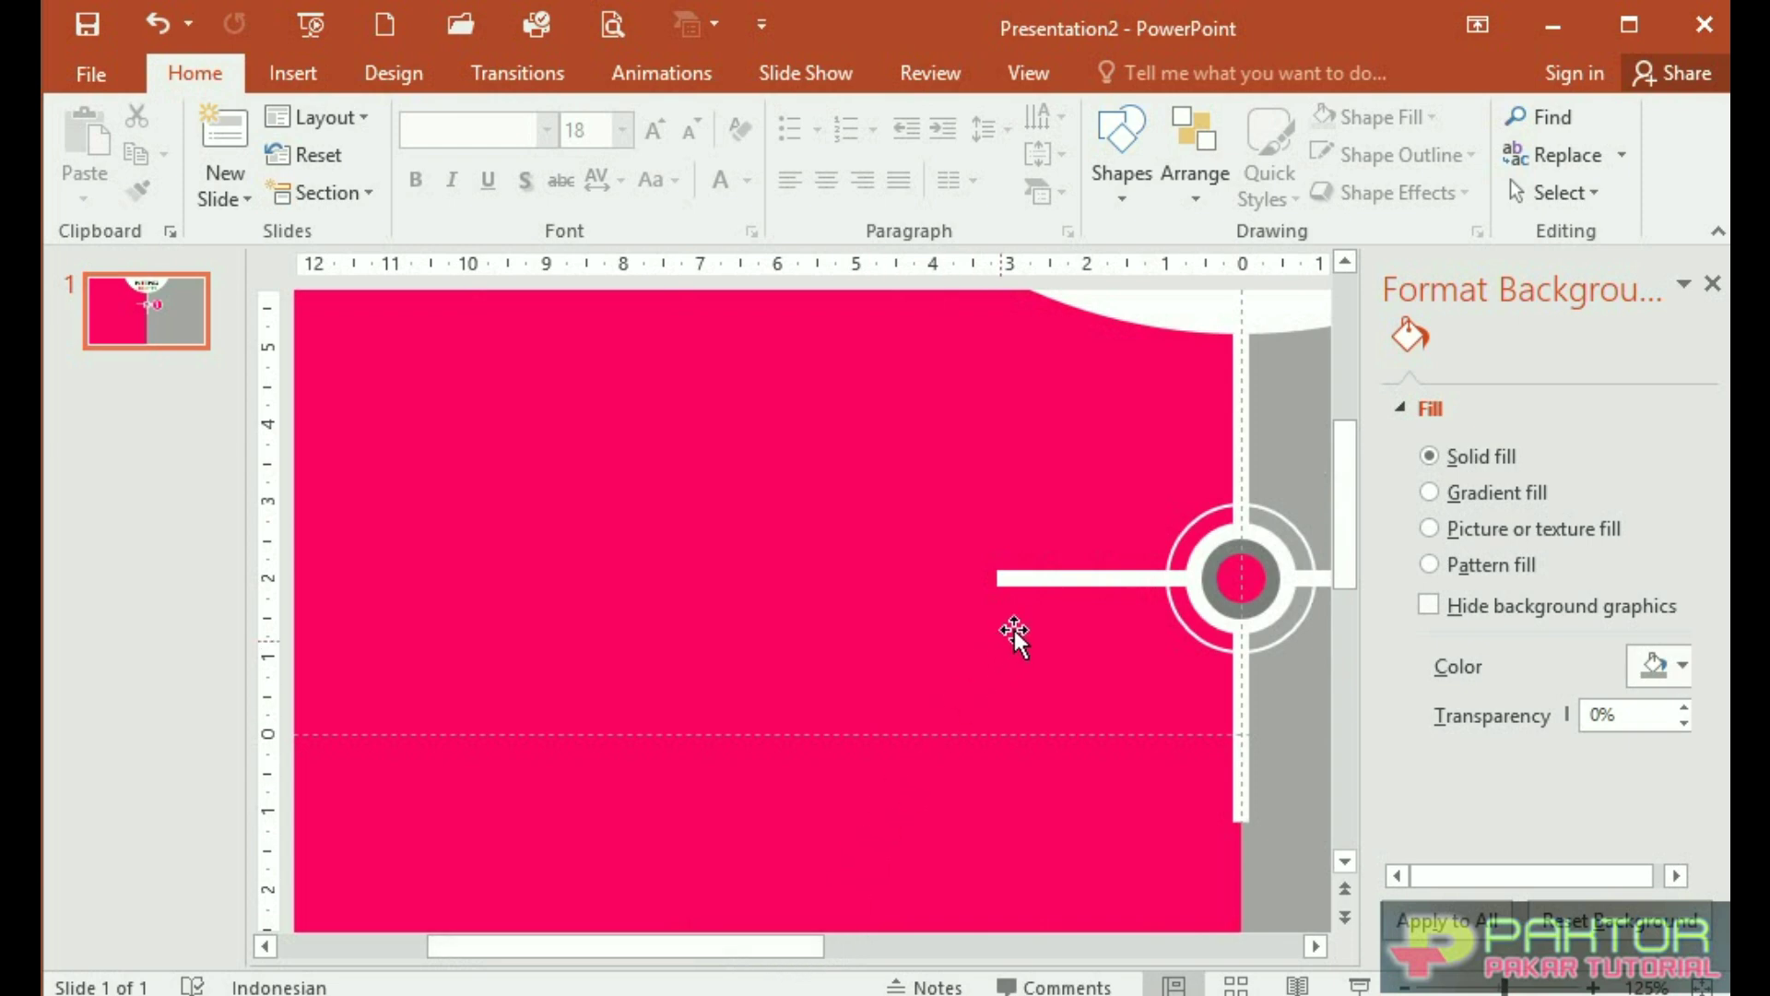
Zoom out to the whole slide and place an outlined circle on the pink half's left
key(ctrl+z)
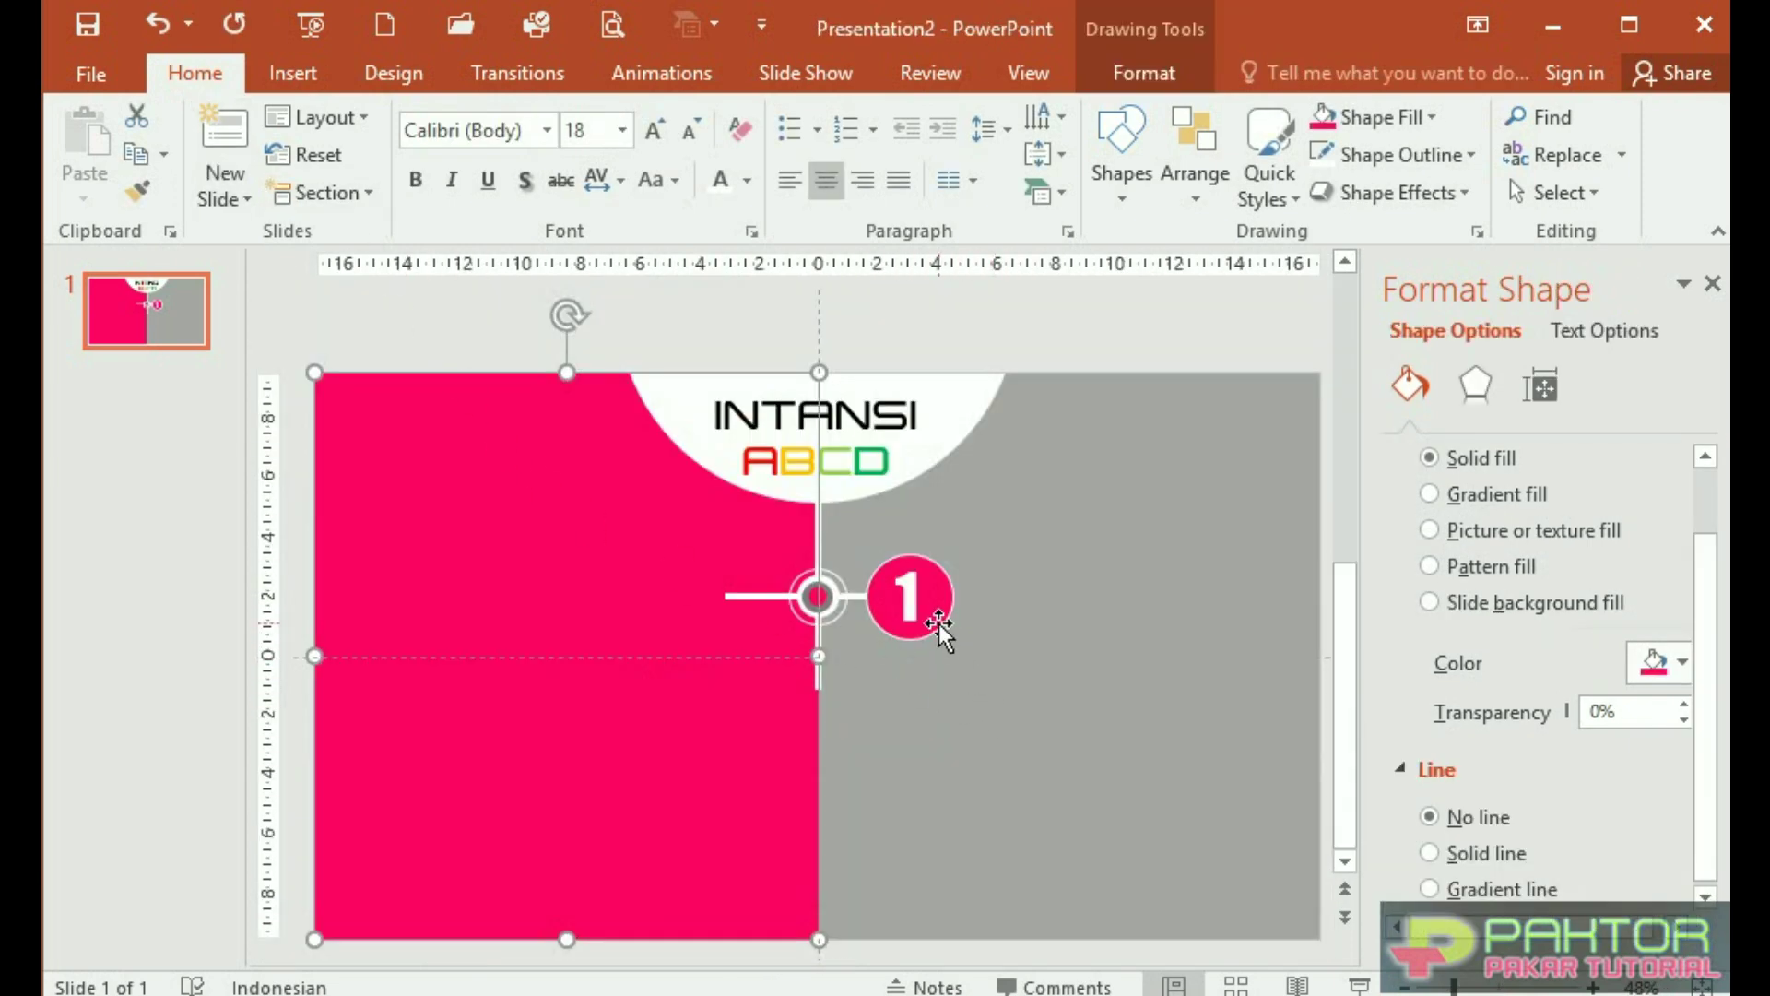
click(939, 623)
scroll(938, 623, down, 1)
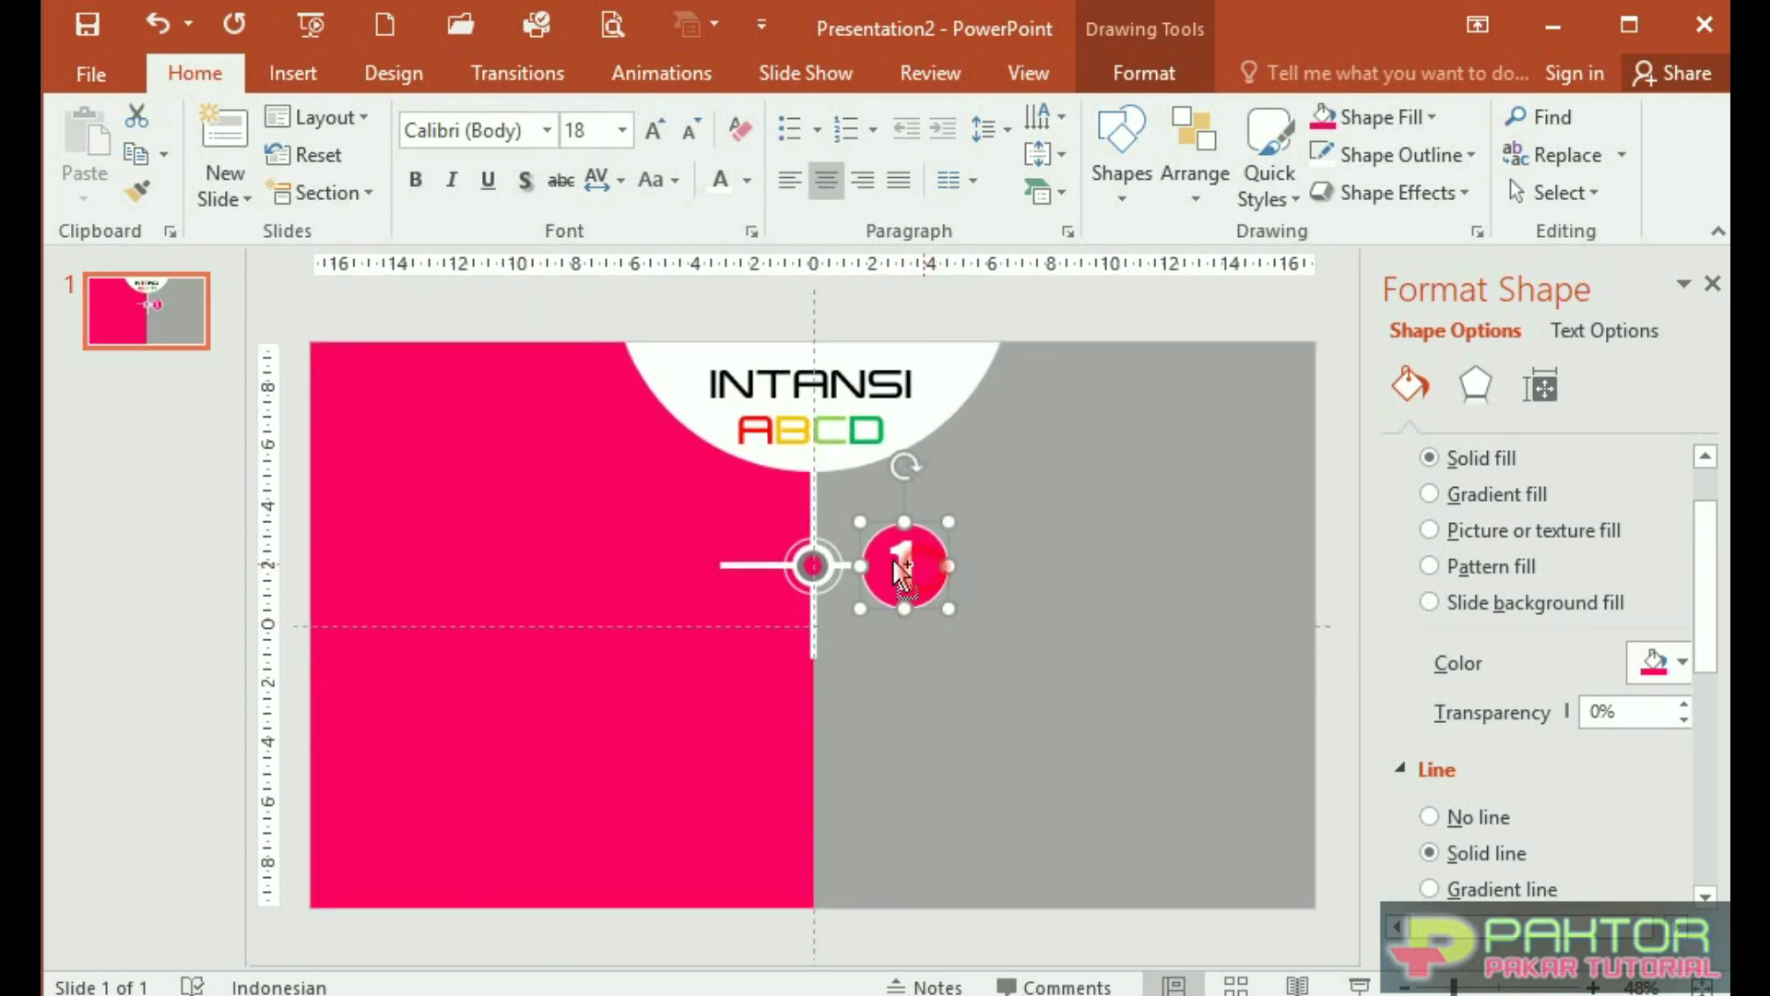
click(476, 557)
mouse_move(477, 562)
mouse_down()
mouse_move(441, 564)
mouse_move(541, 699)
mouse_move(469, 560)
mouse_up()
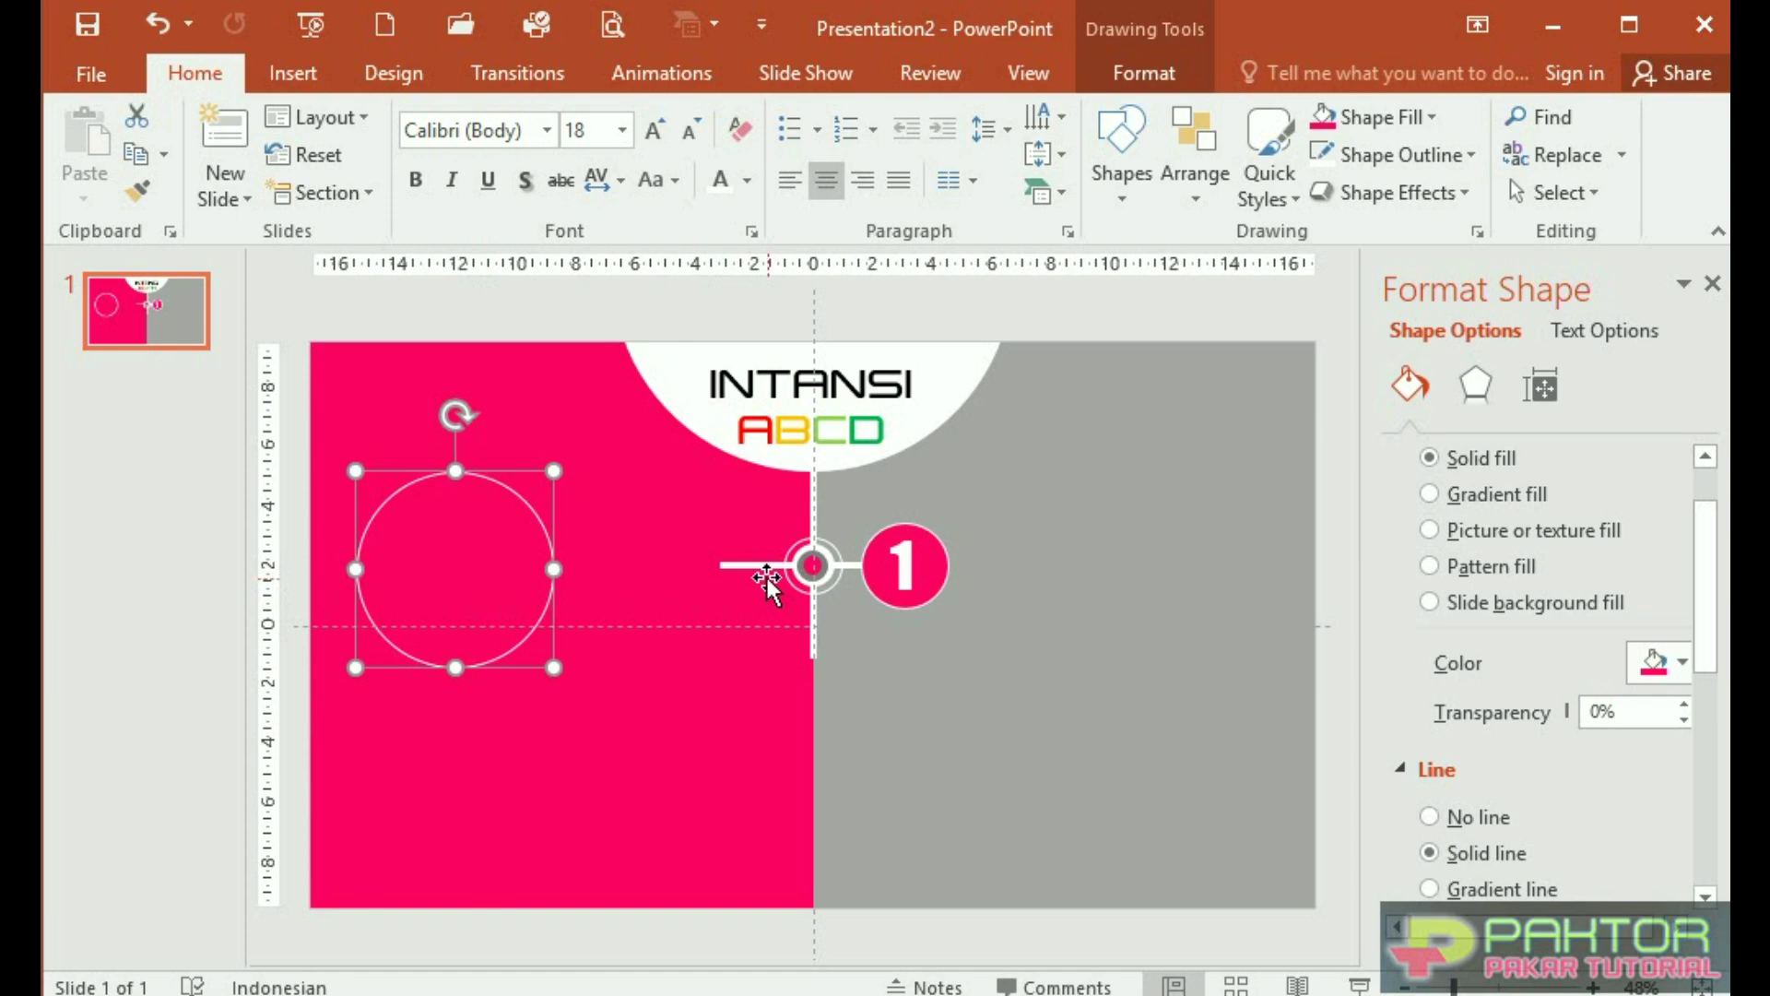
Extend the horizontal white line left so it meets the new circle
drag(756, 567, 656, 561)
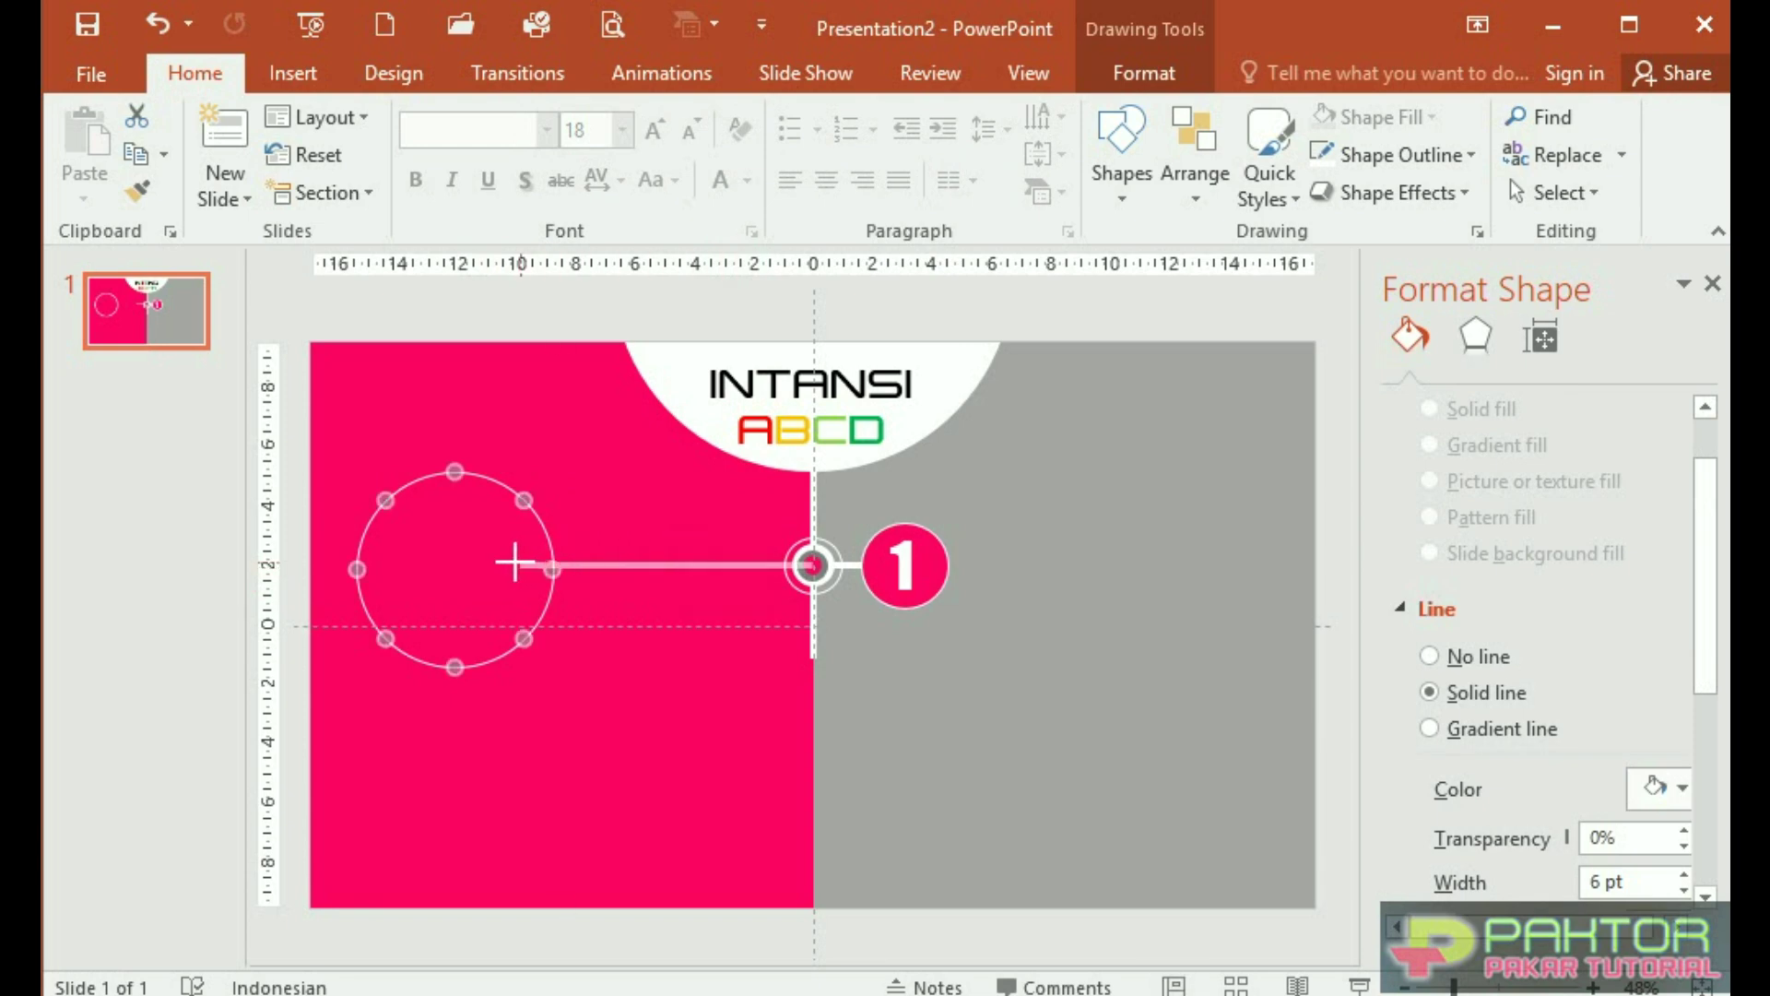
drag(655, 562, 459, 566)
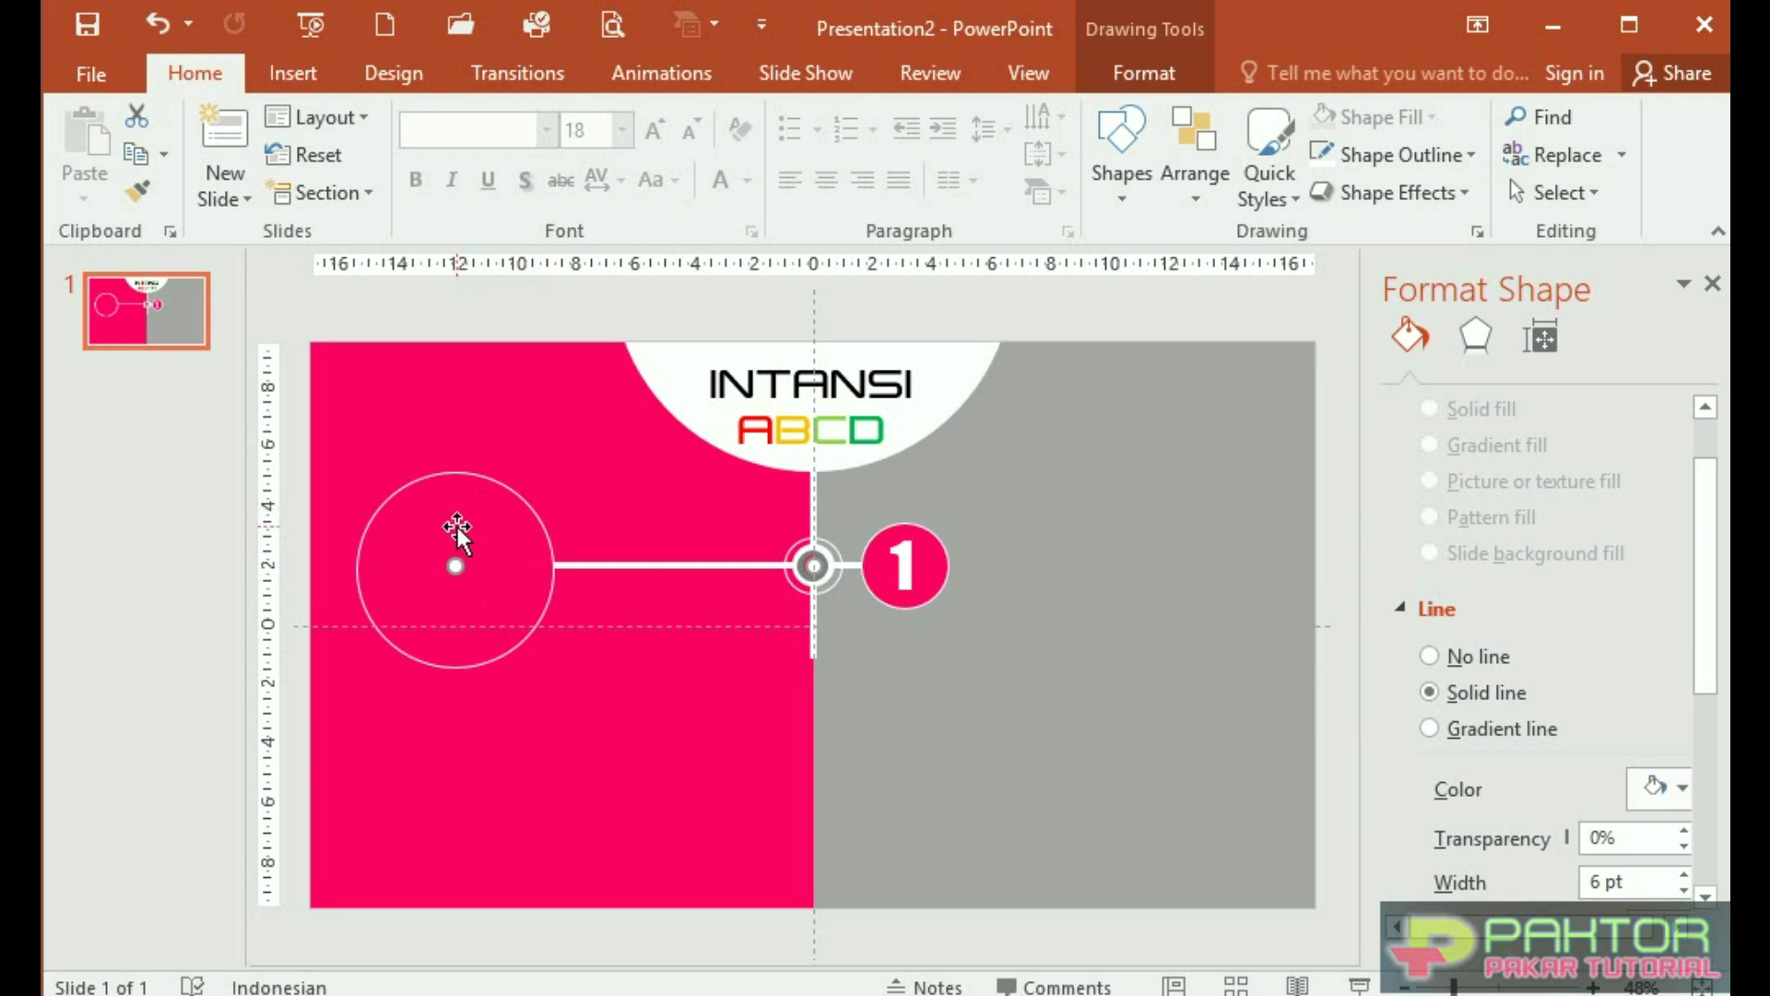
click(457, 528)
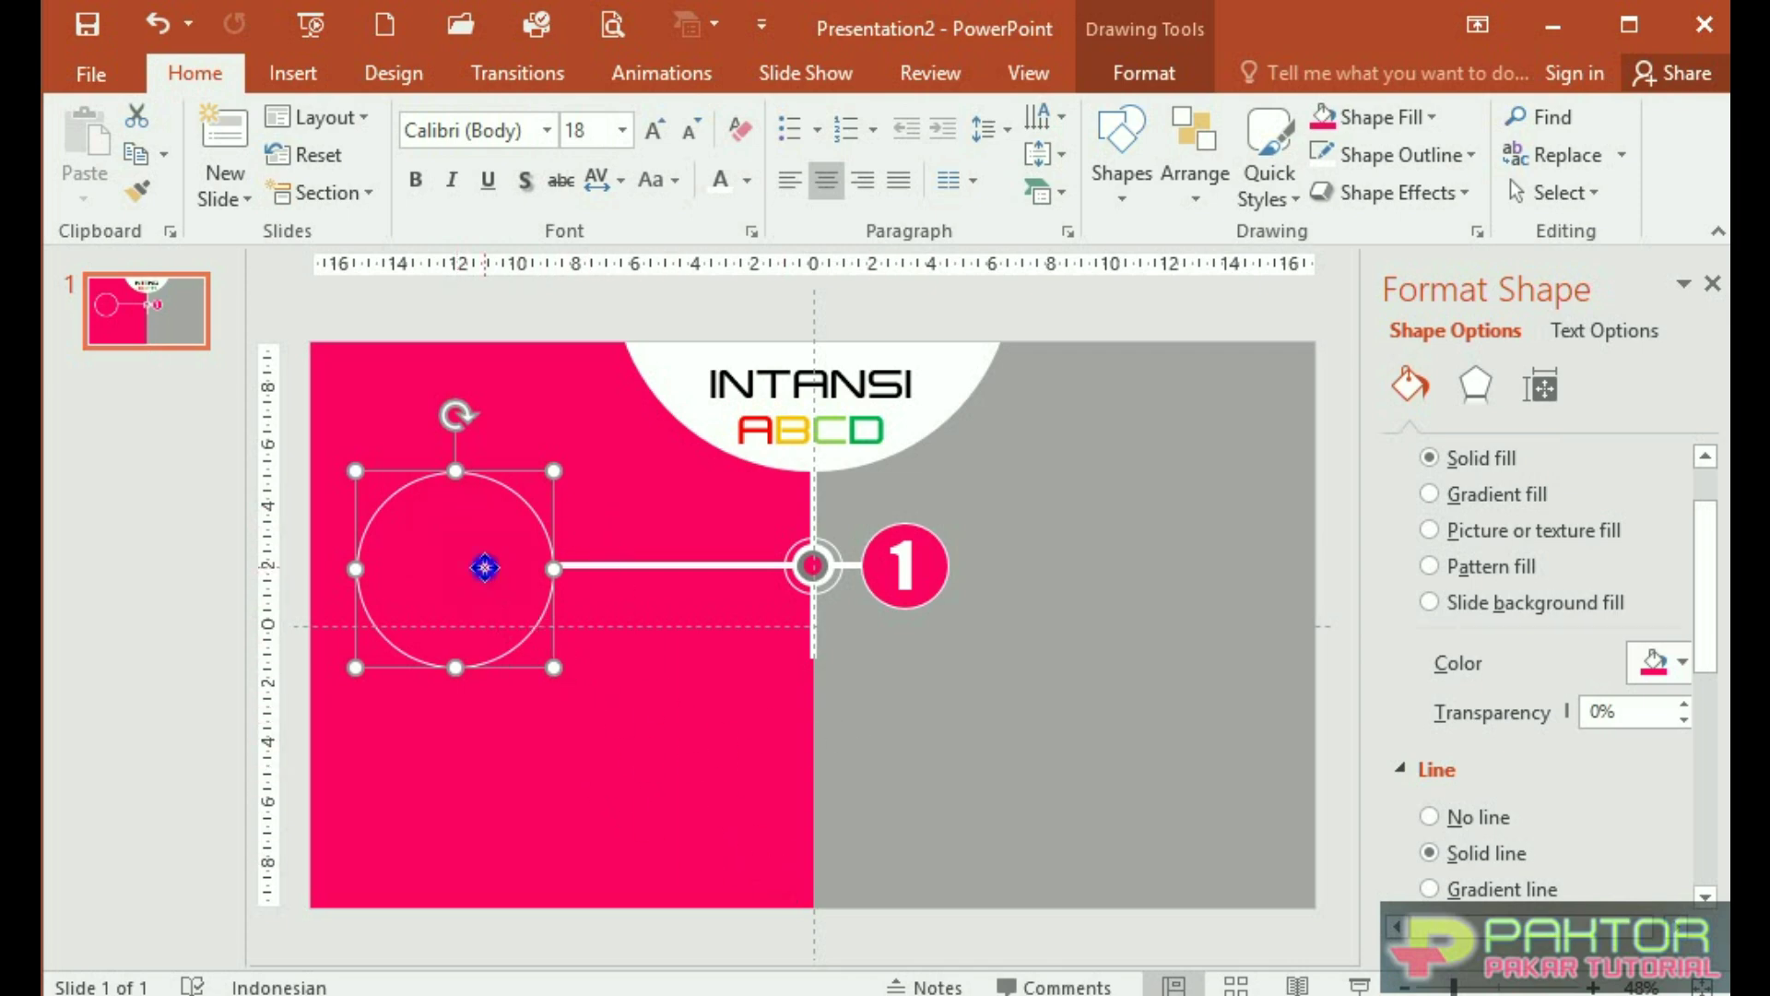
Picture-fill the left circle with the man's portrait from USB Drive (H:)
right_click(486, 571)
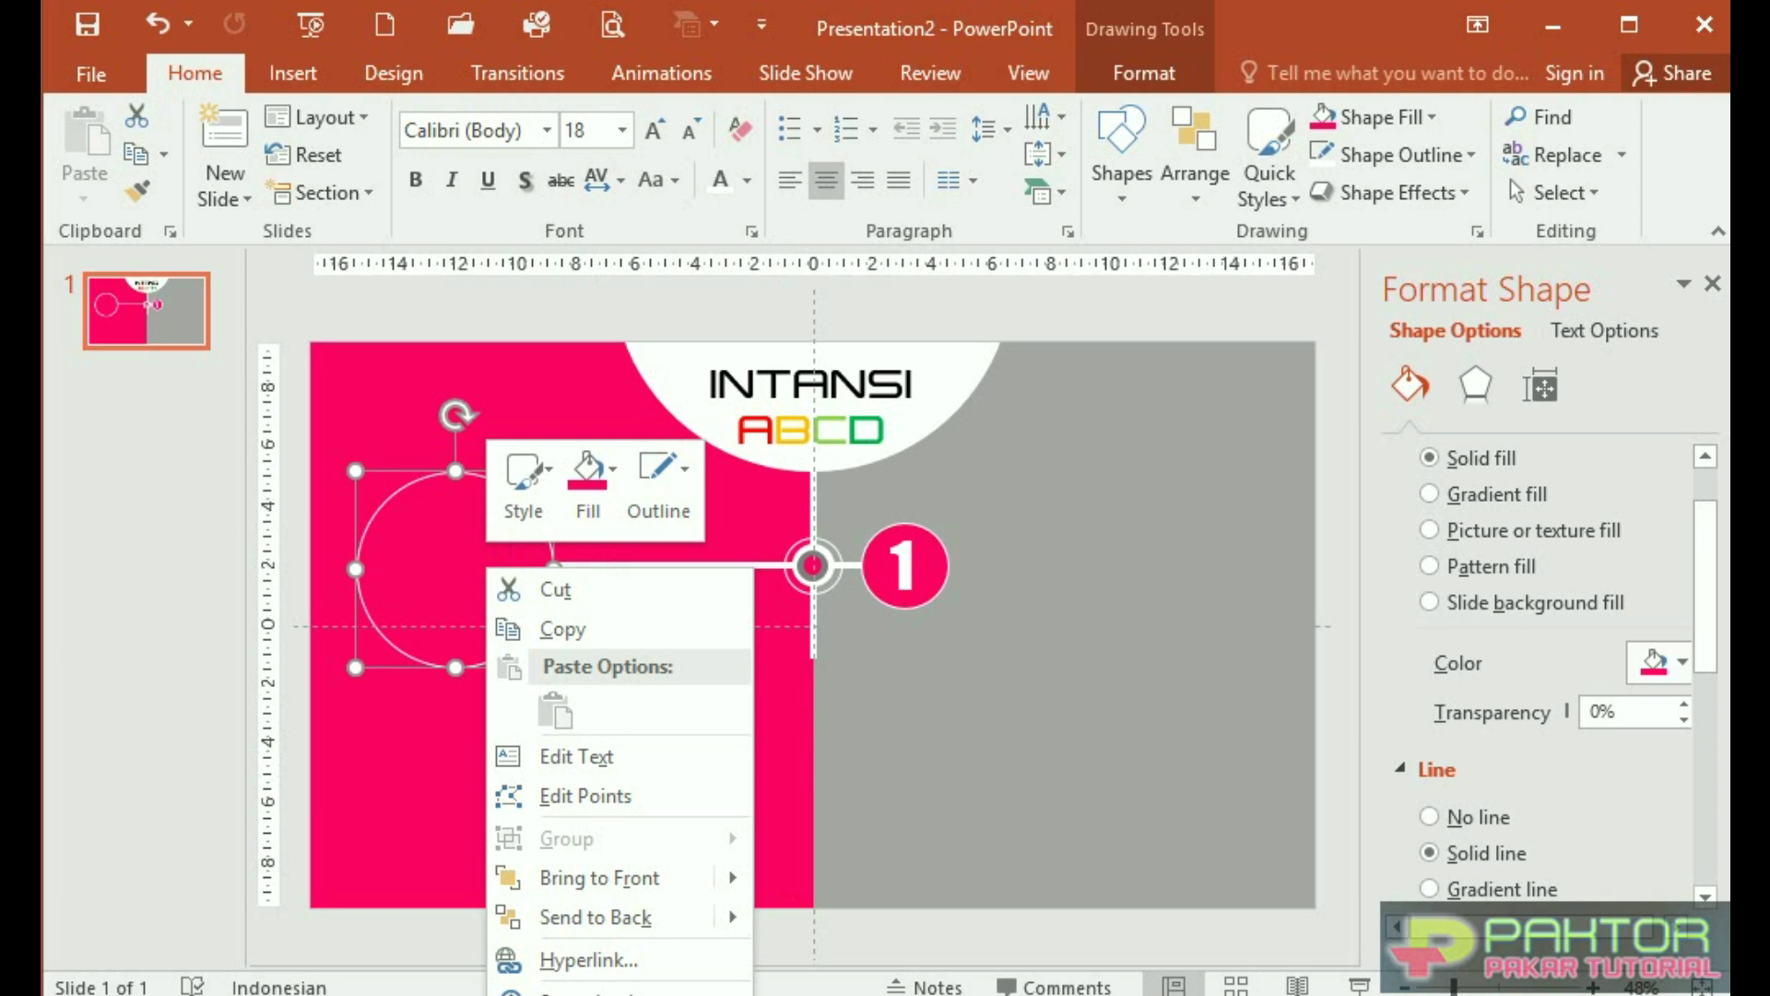
key(Escape)
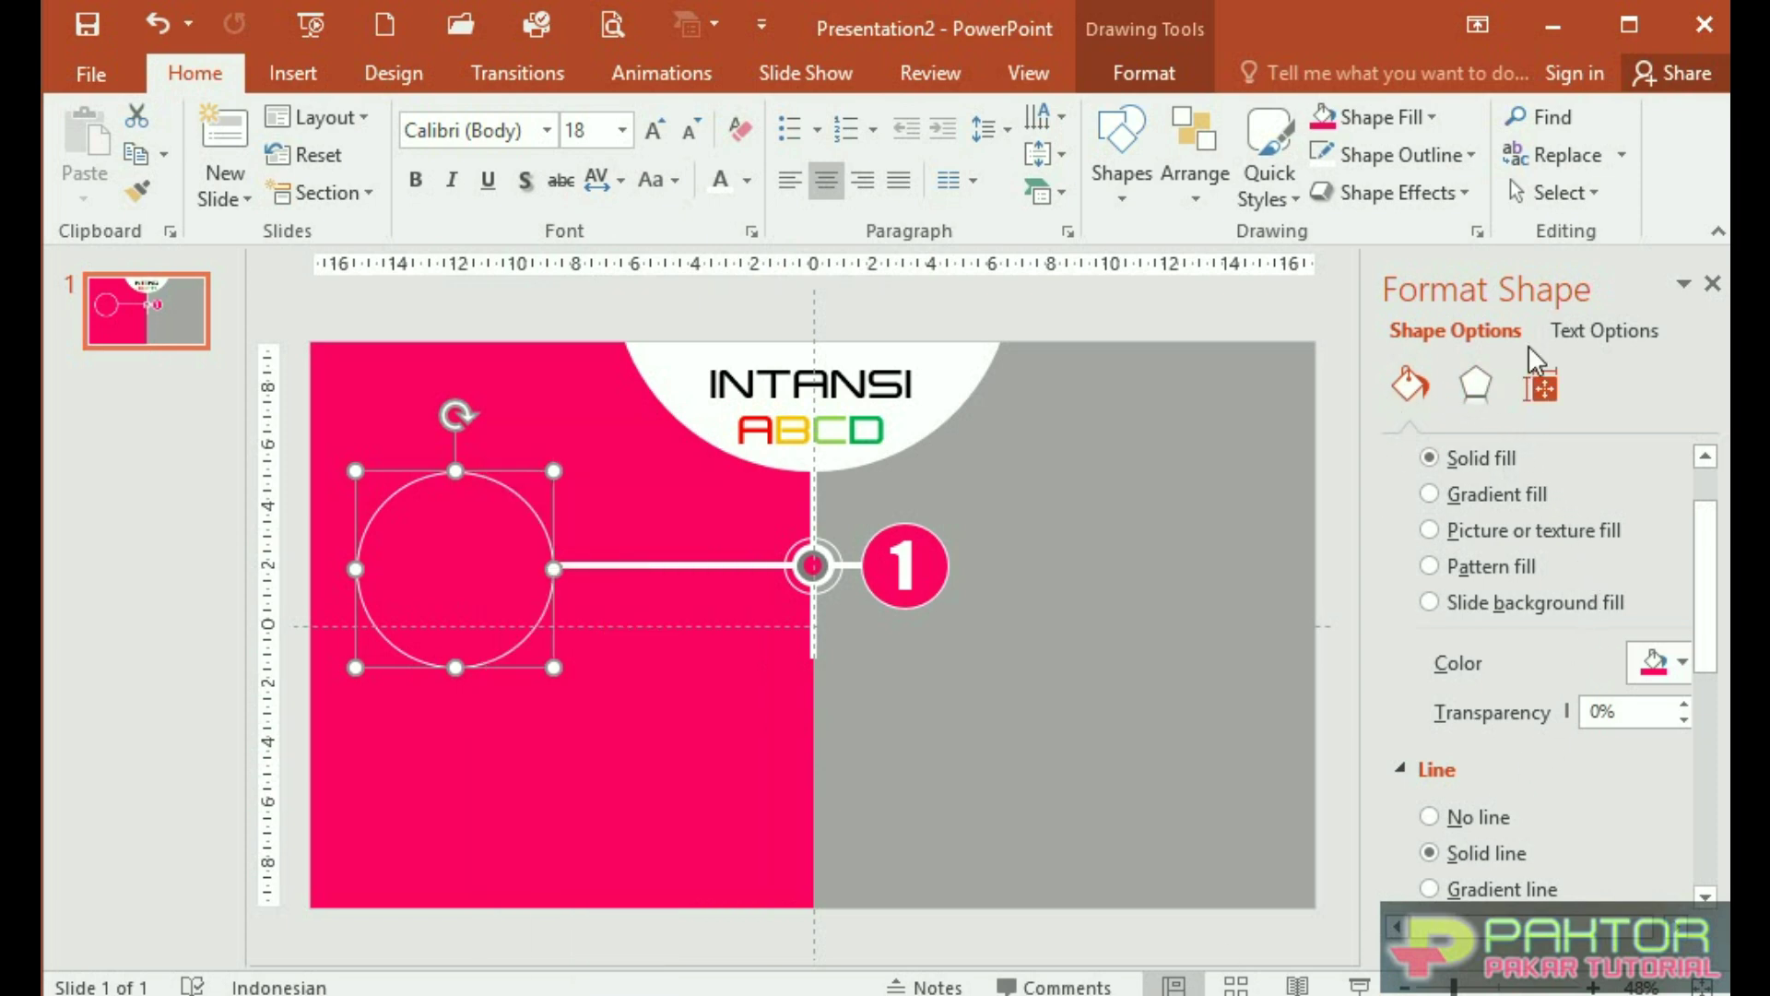
click(1430, 531)
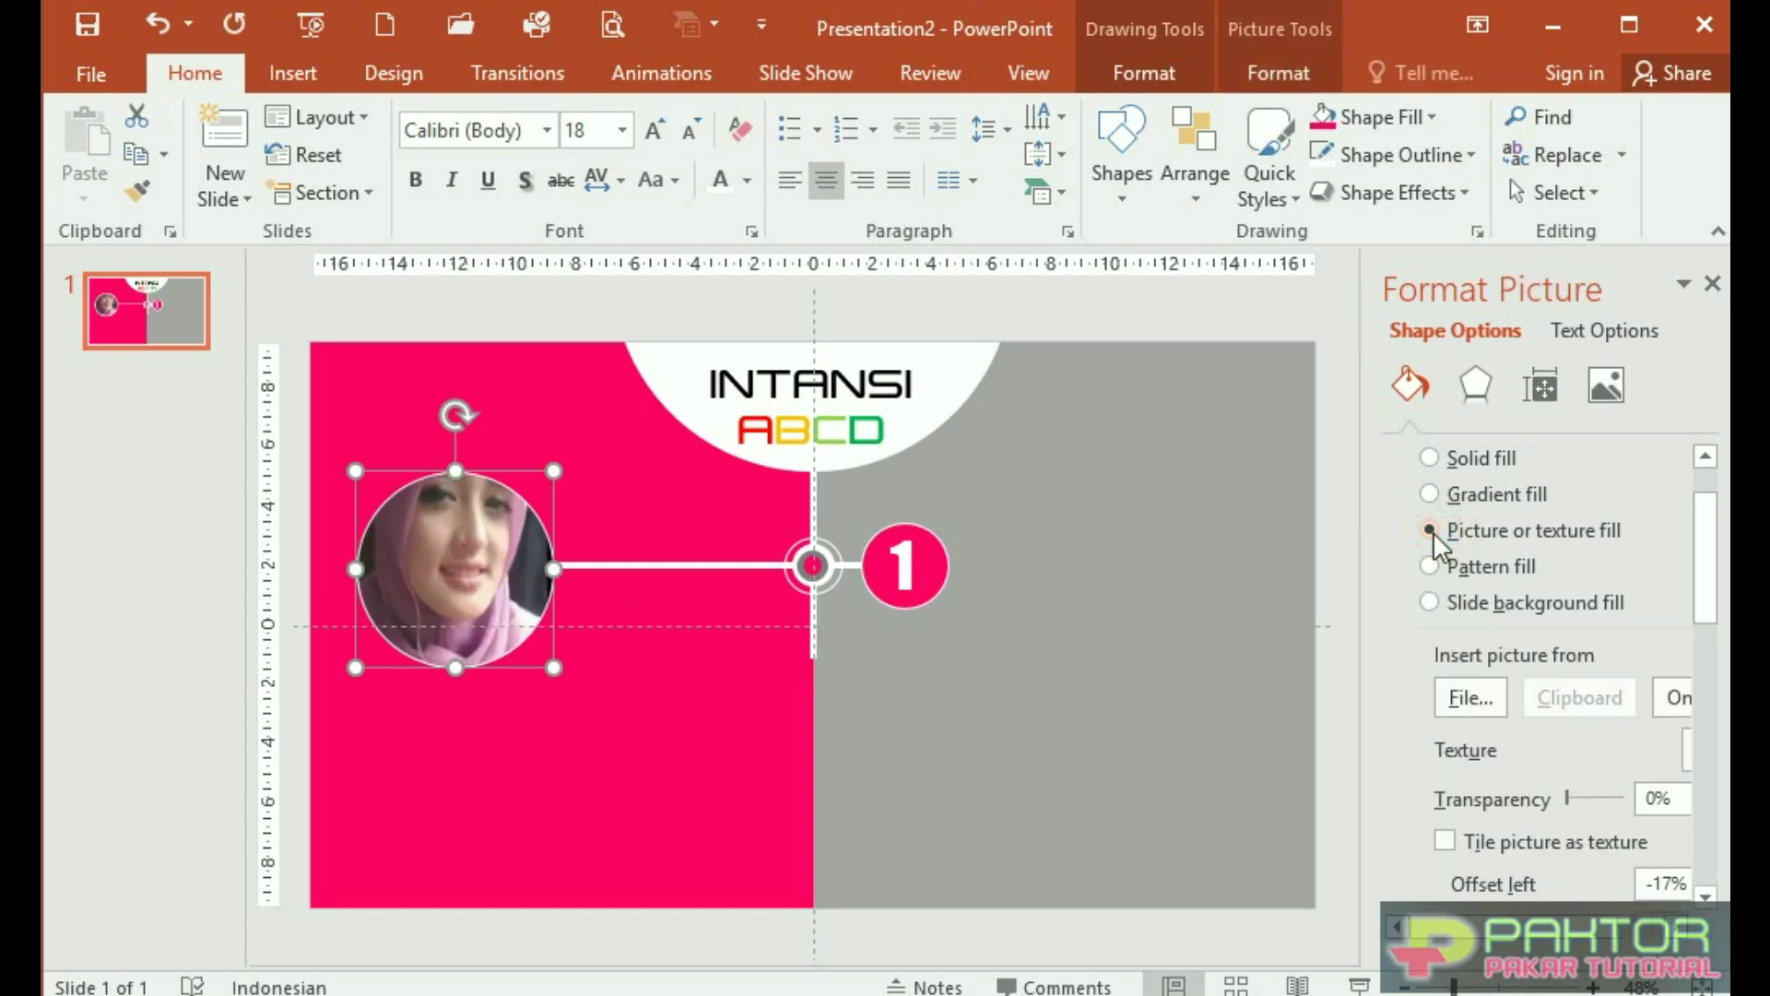
click(1464, 698)
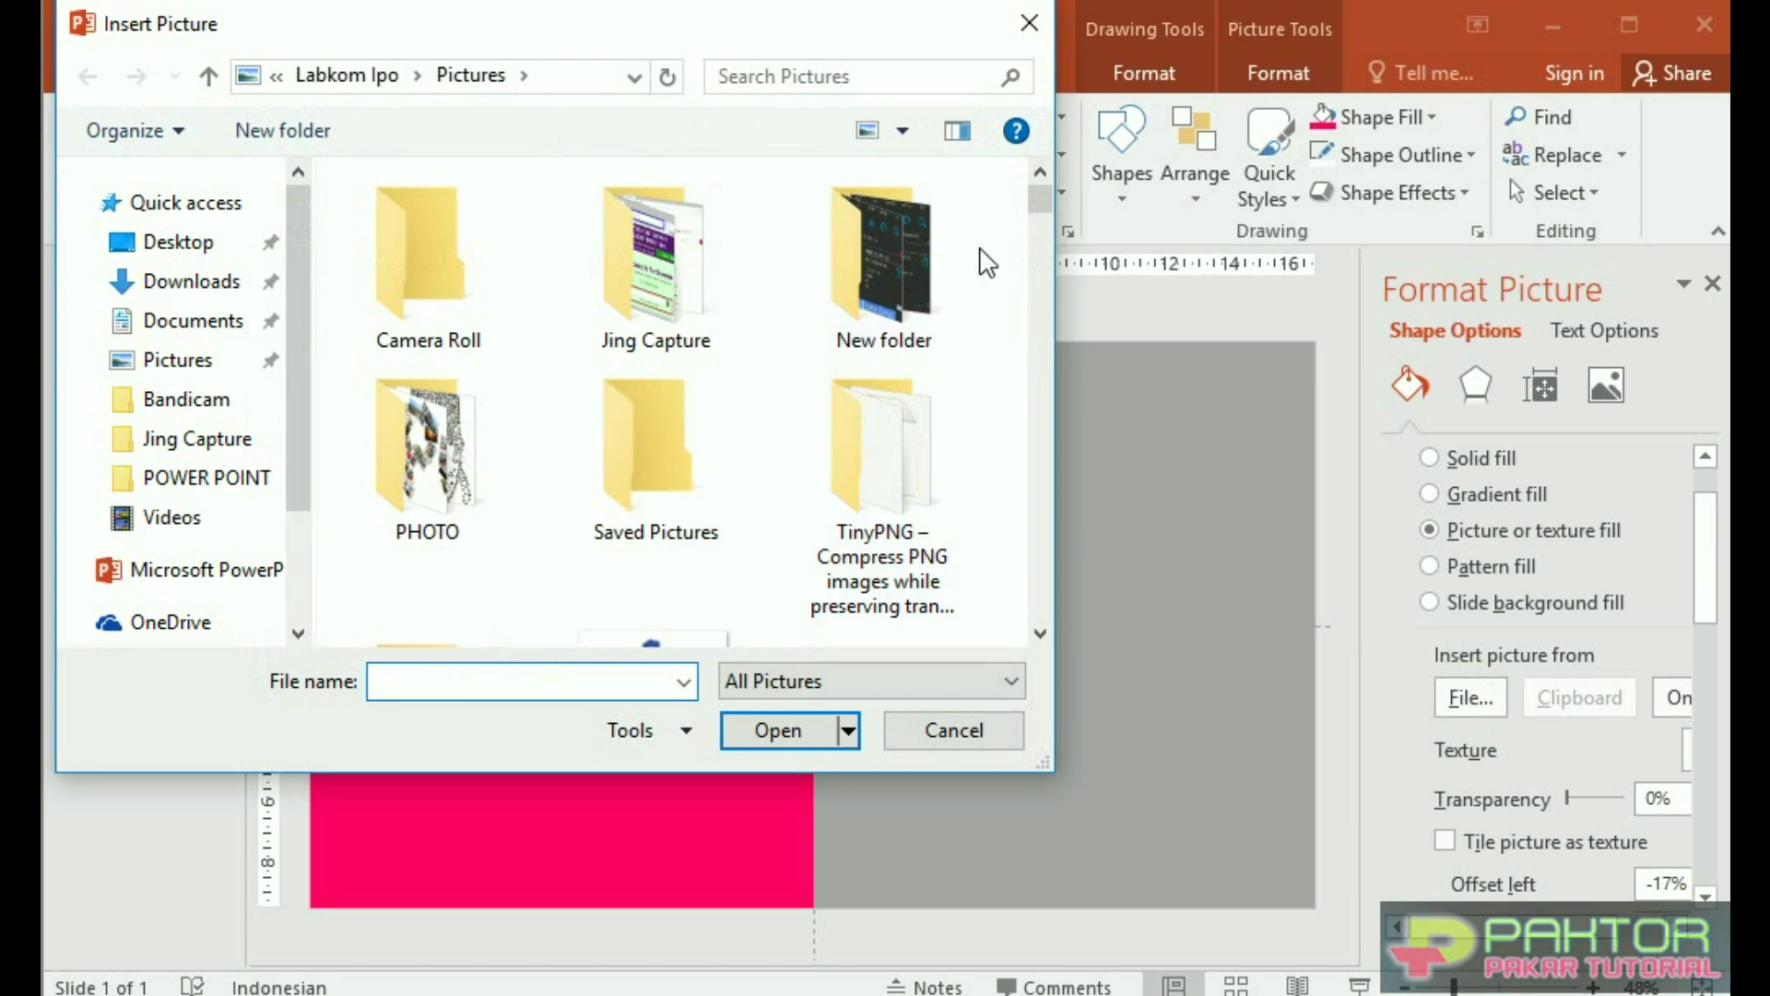
scroll(218, 558, down, 2)
click(214, 549)
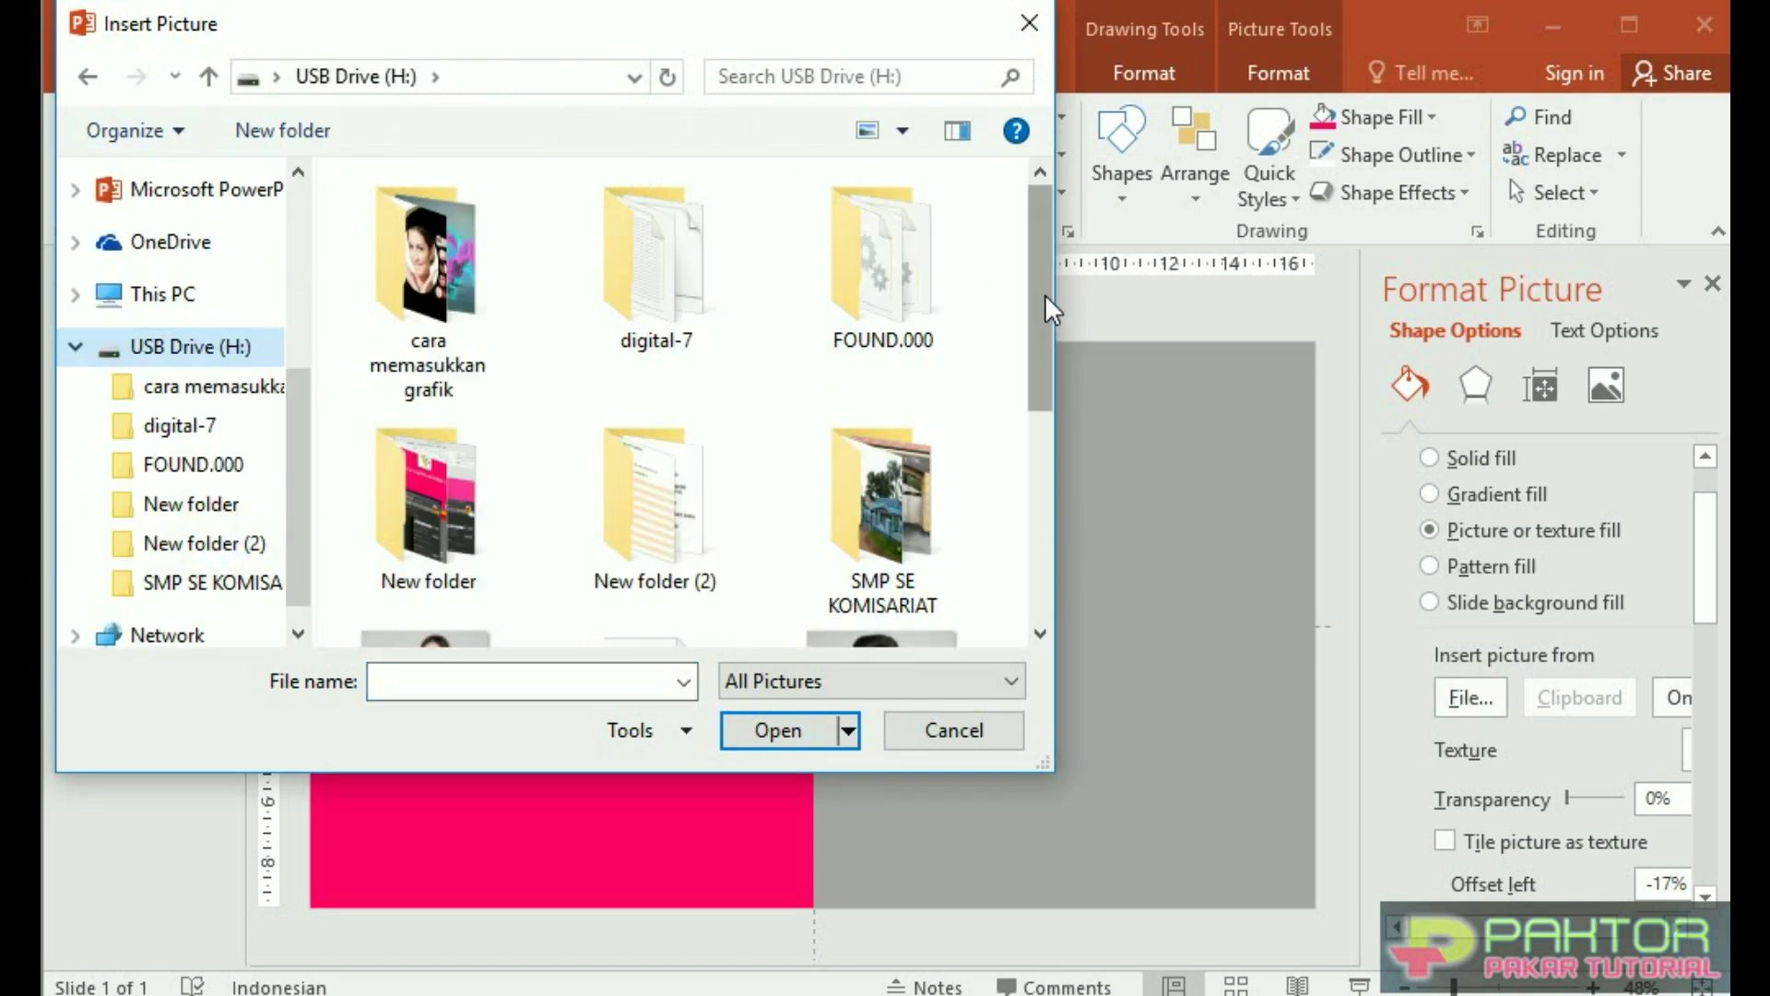
scroll(864, 328, down, 4)
click(867, 354)
double_click(871, 352)
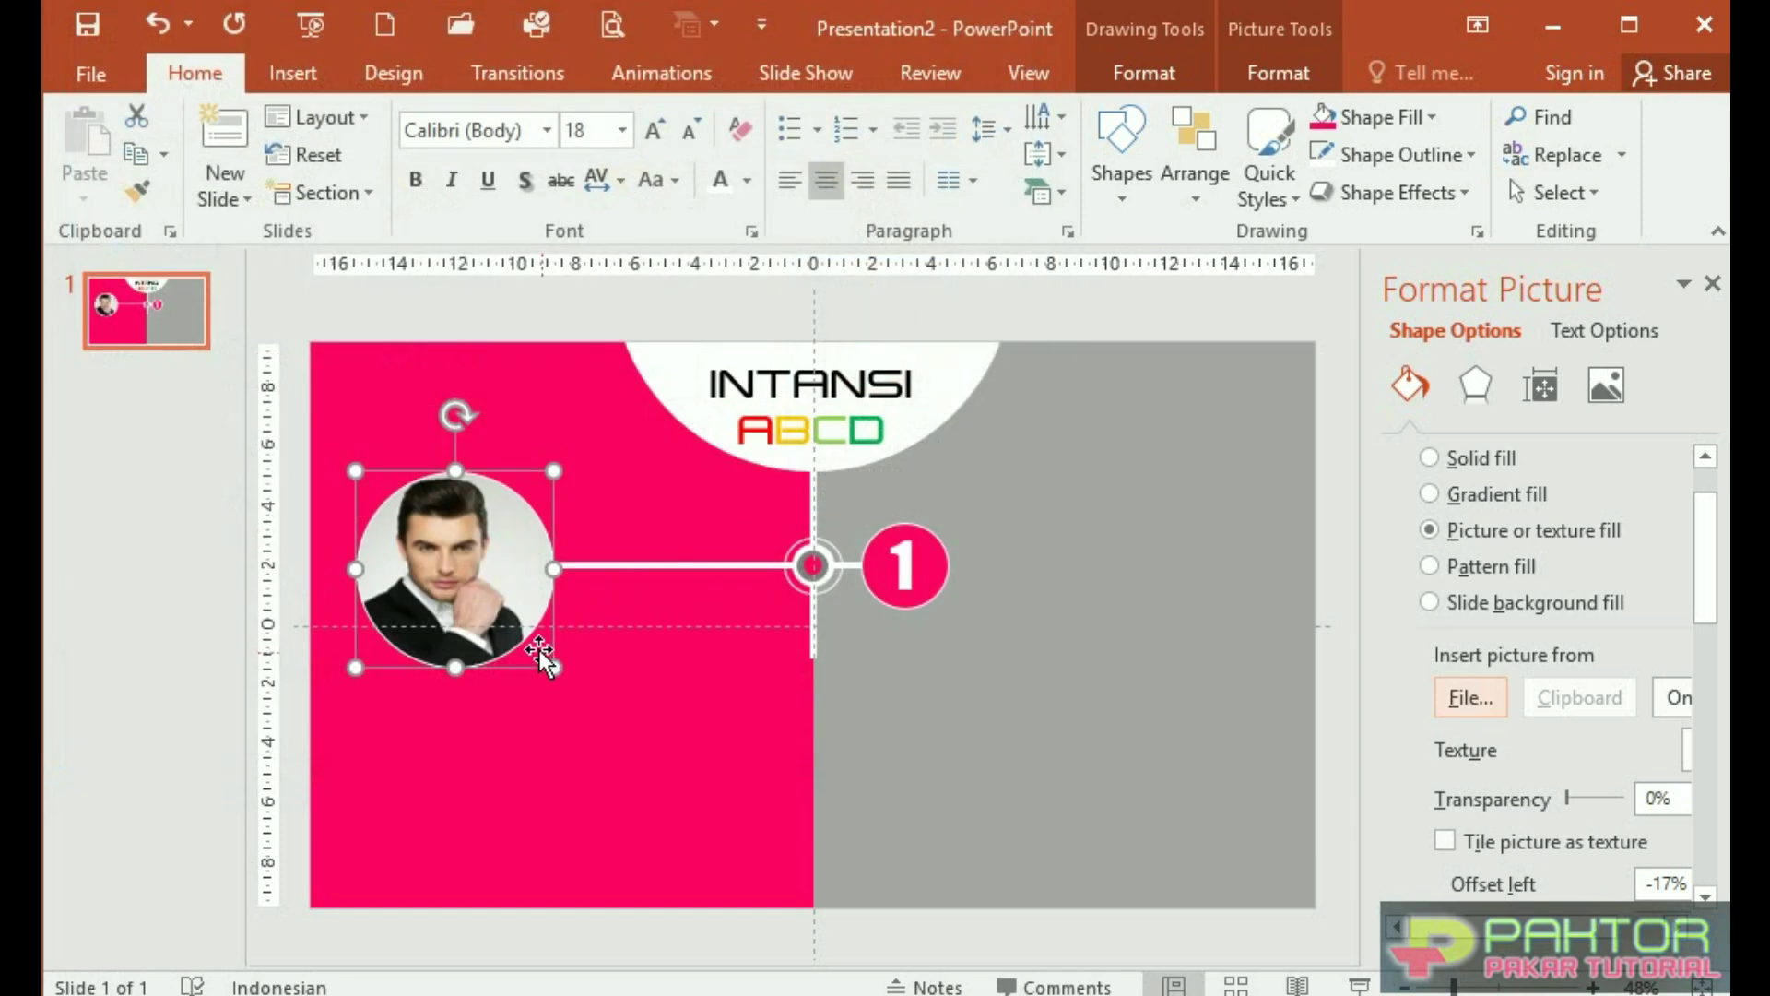
click(506, 716)
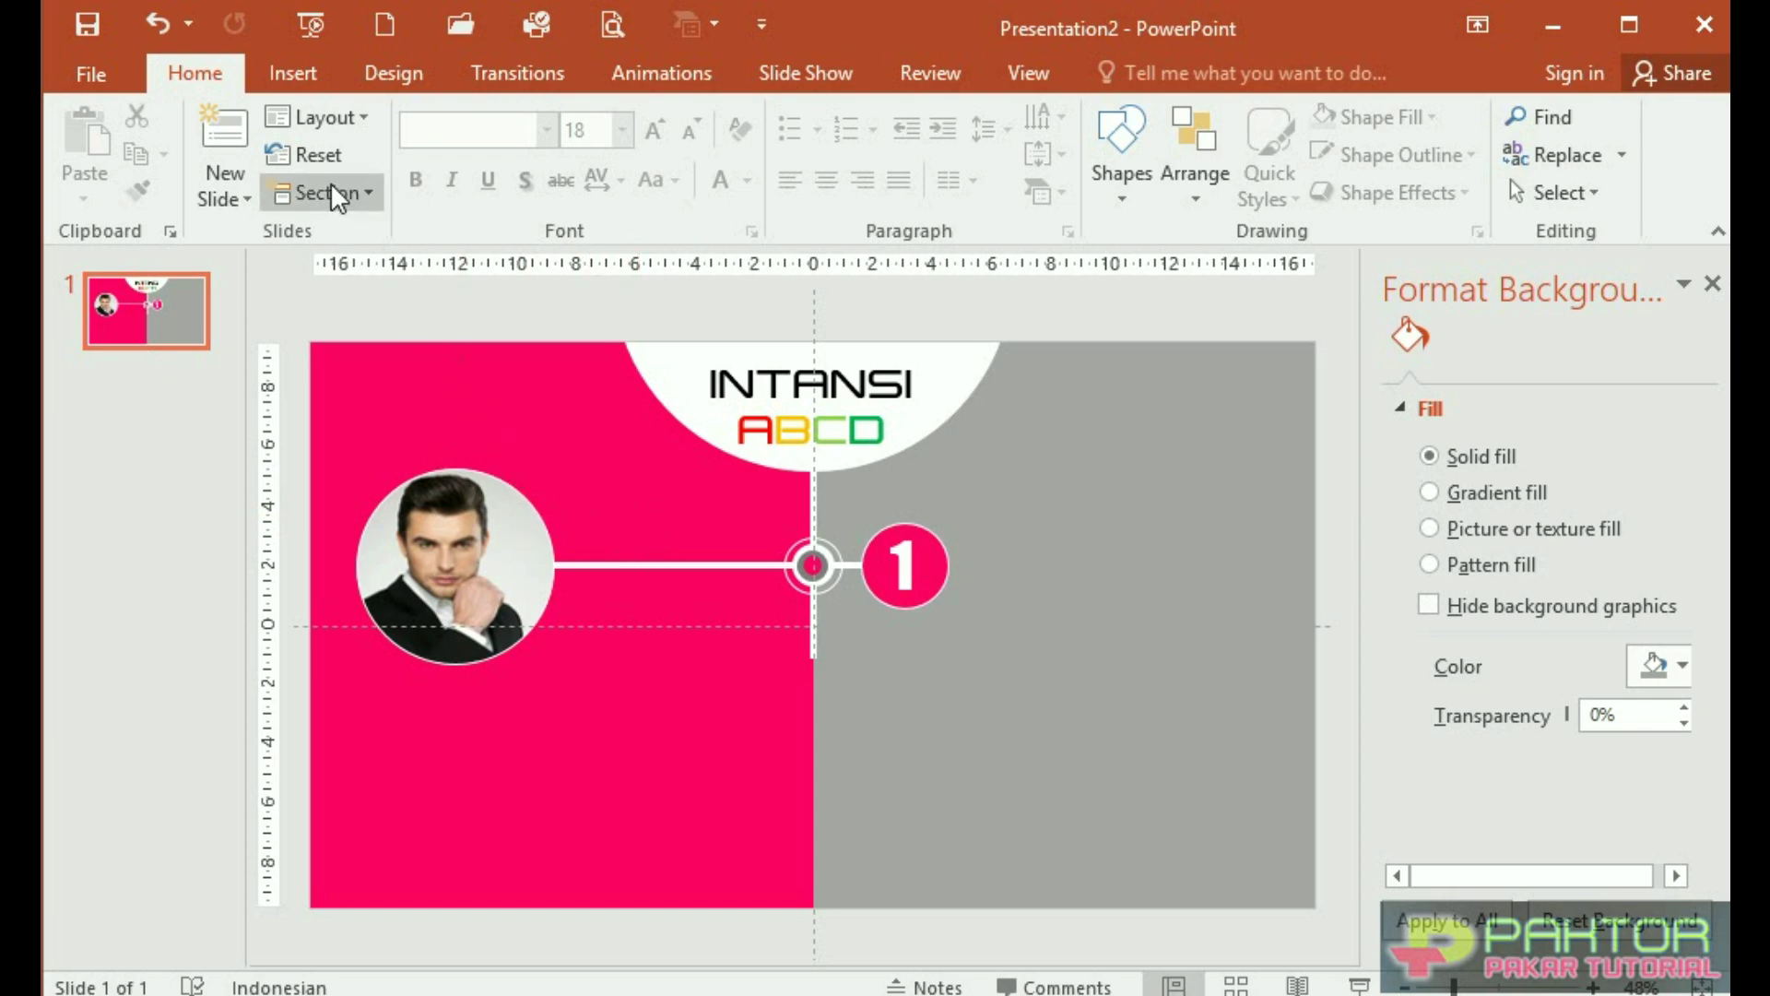
Add a text box reading PIMPINAN above the white line
click(307, 74)
click(942, 190)
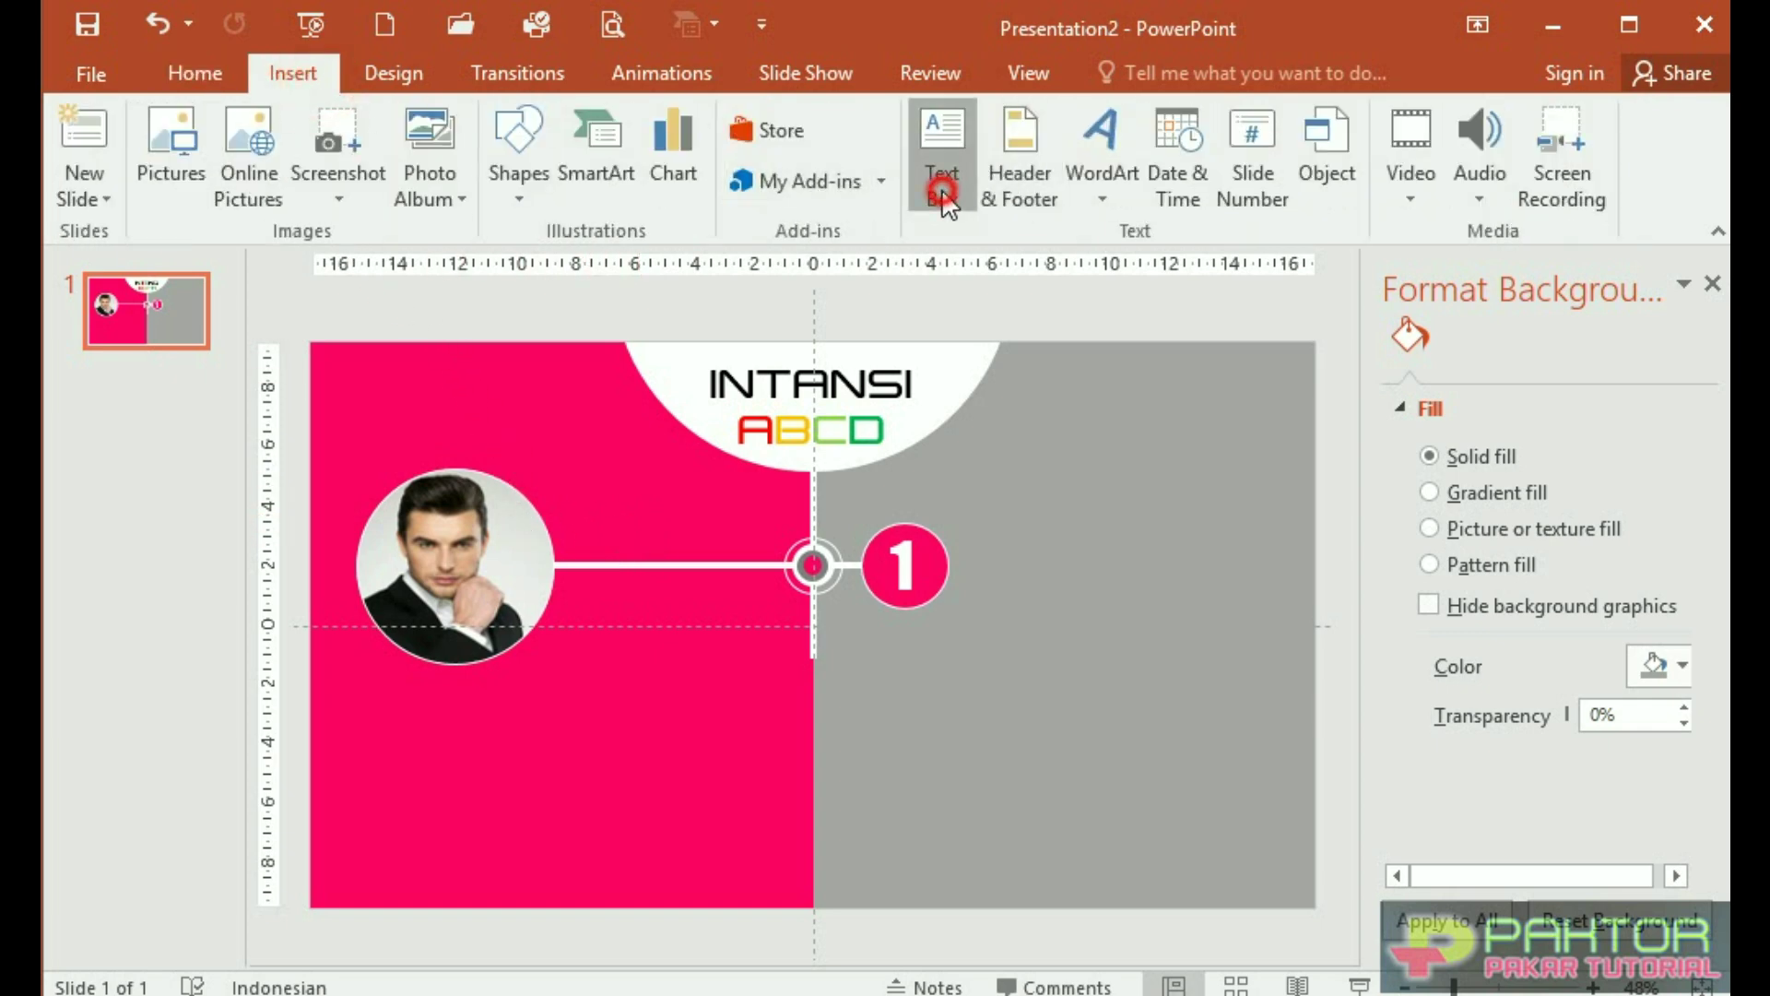
drag(561, 539, 772, 530)
text(IMPINAN)
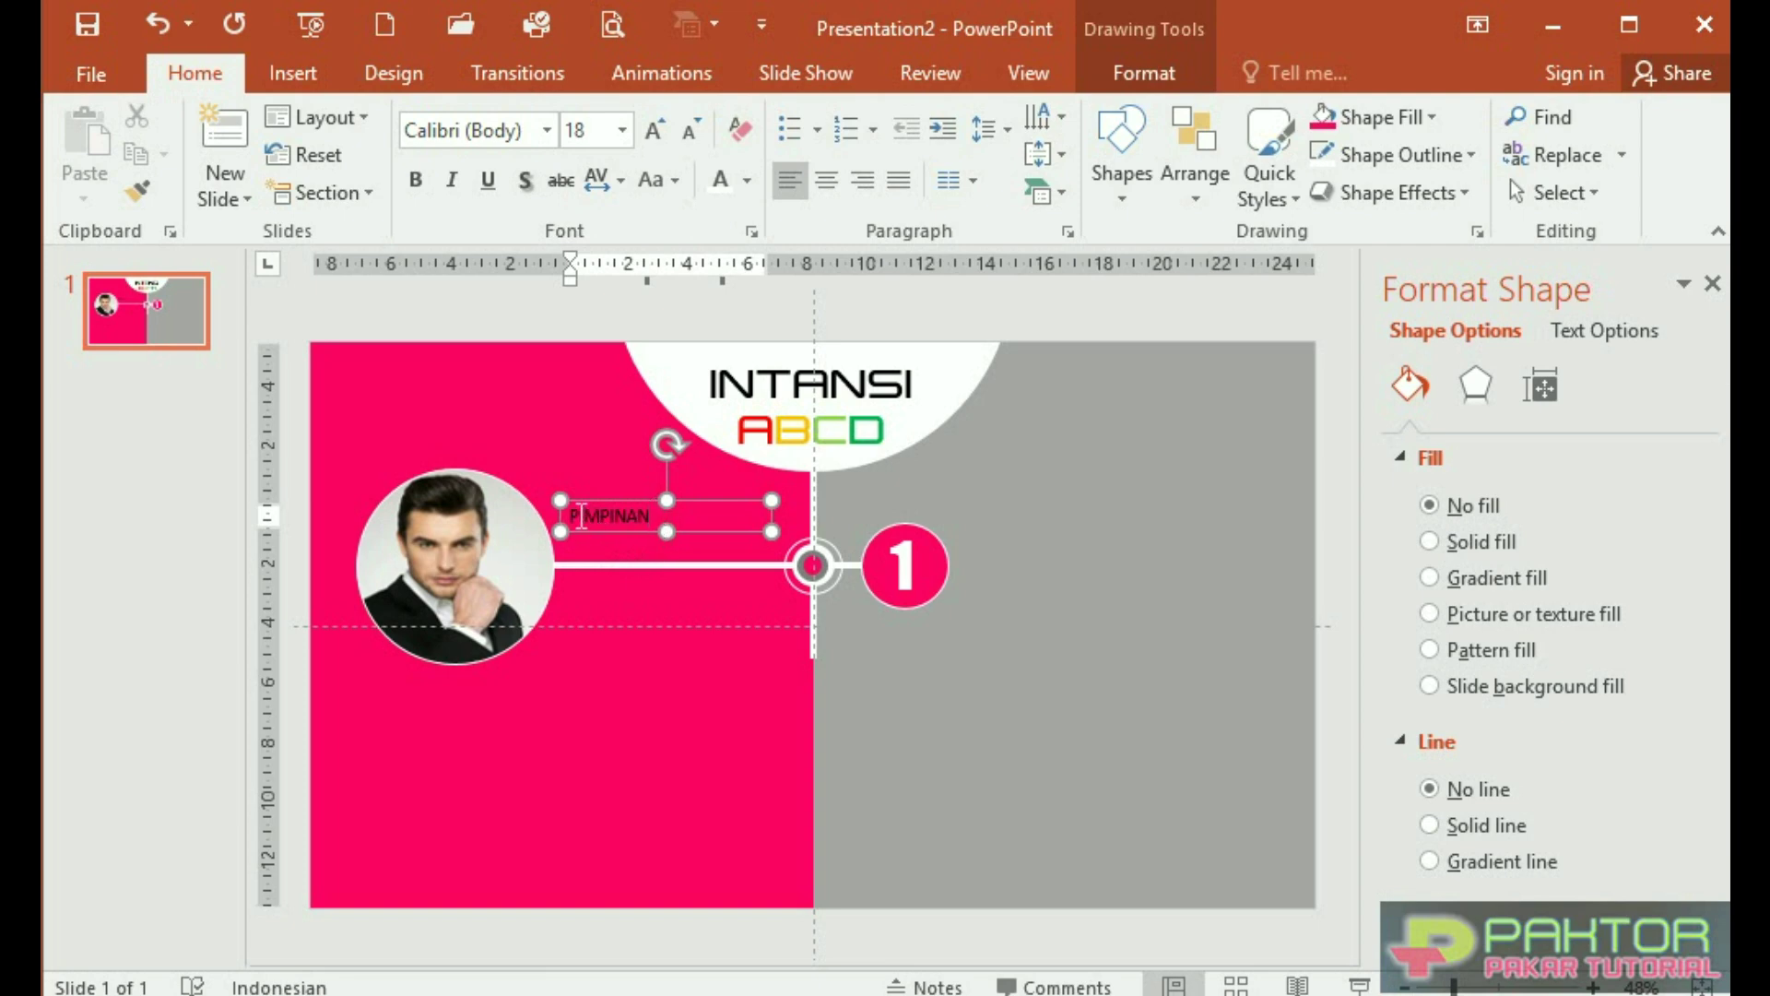
Set PIMPINAN in Impact at size 36 and nudge it just above the line
drag(558, 515, 656, 514)
click(549, 129)
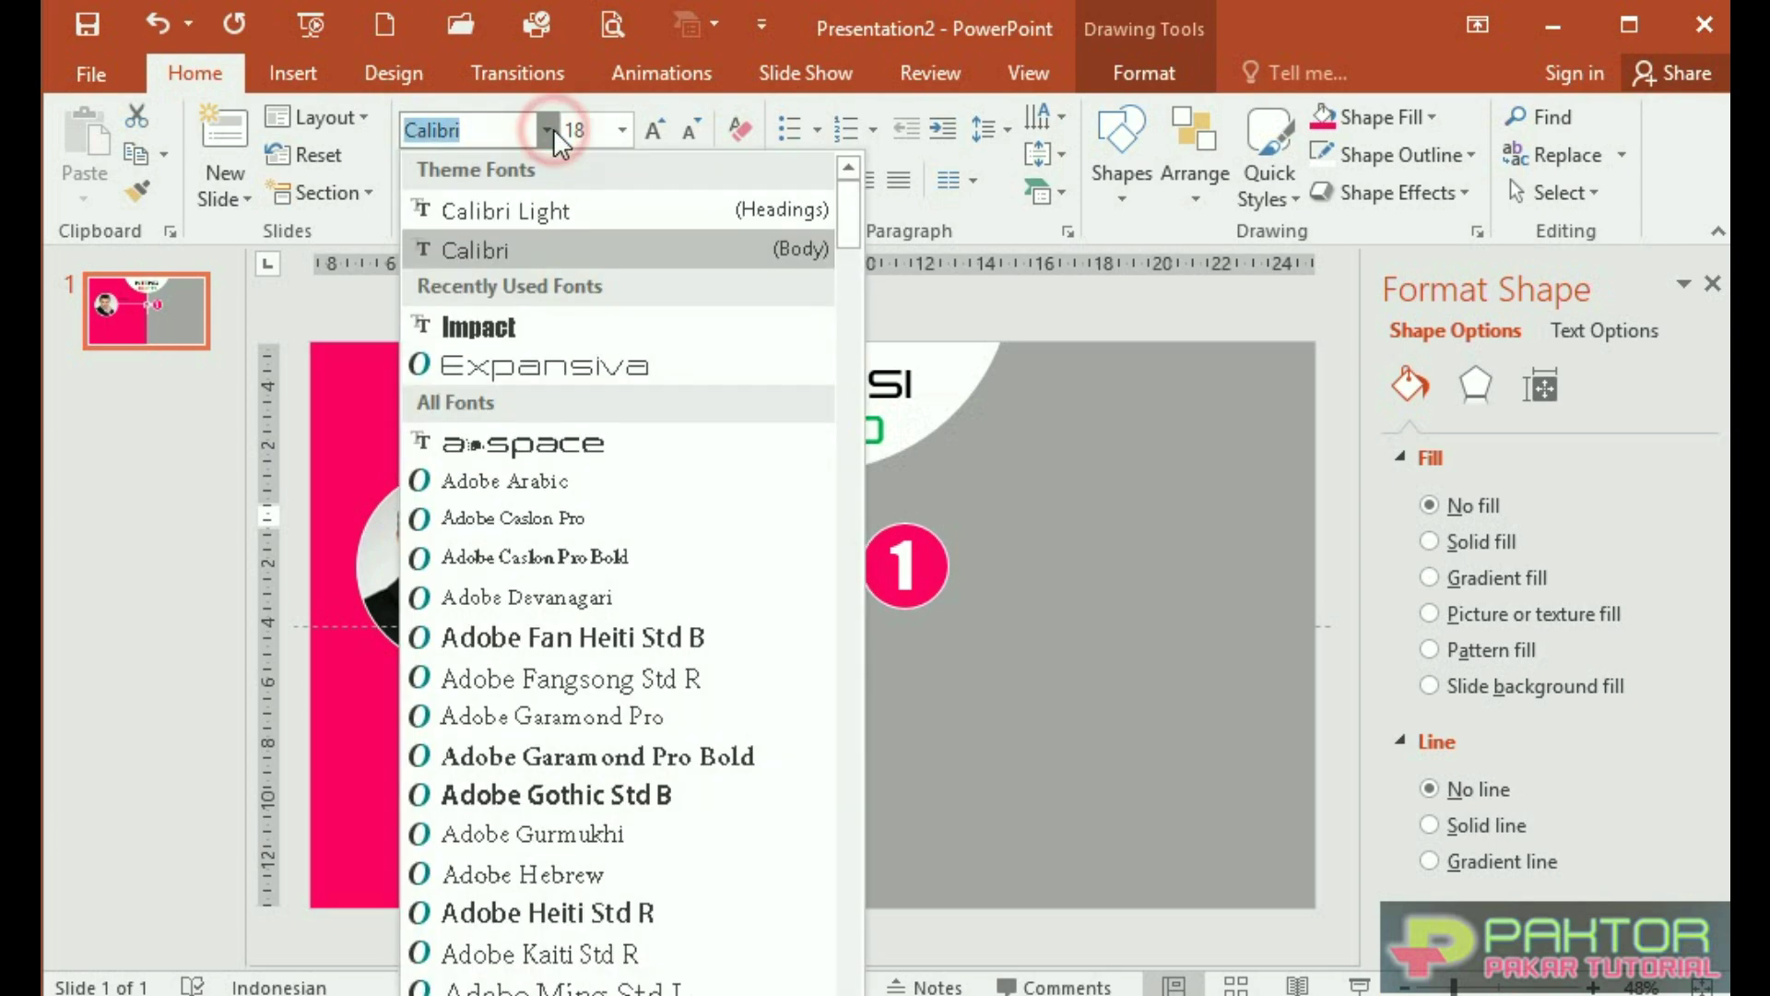
click(490, 328)
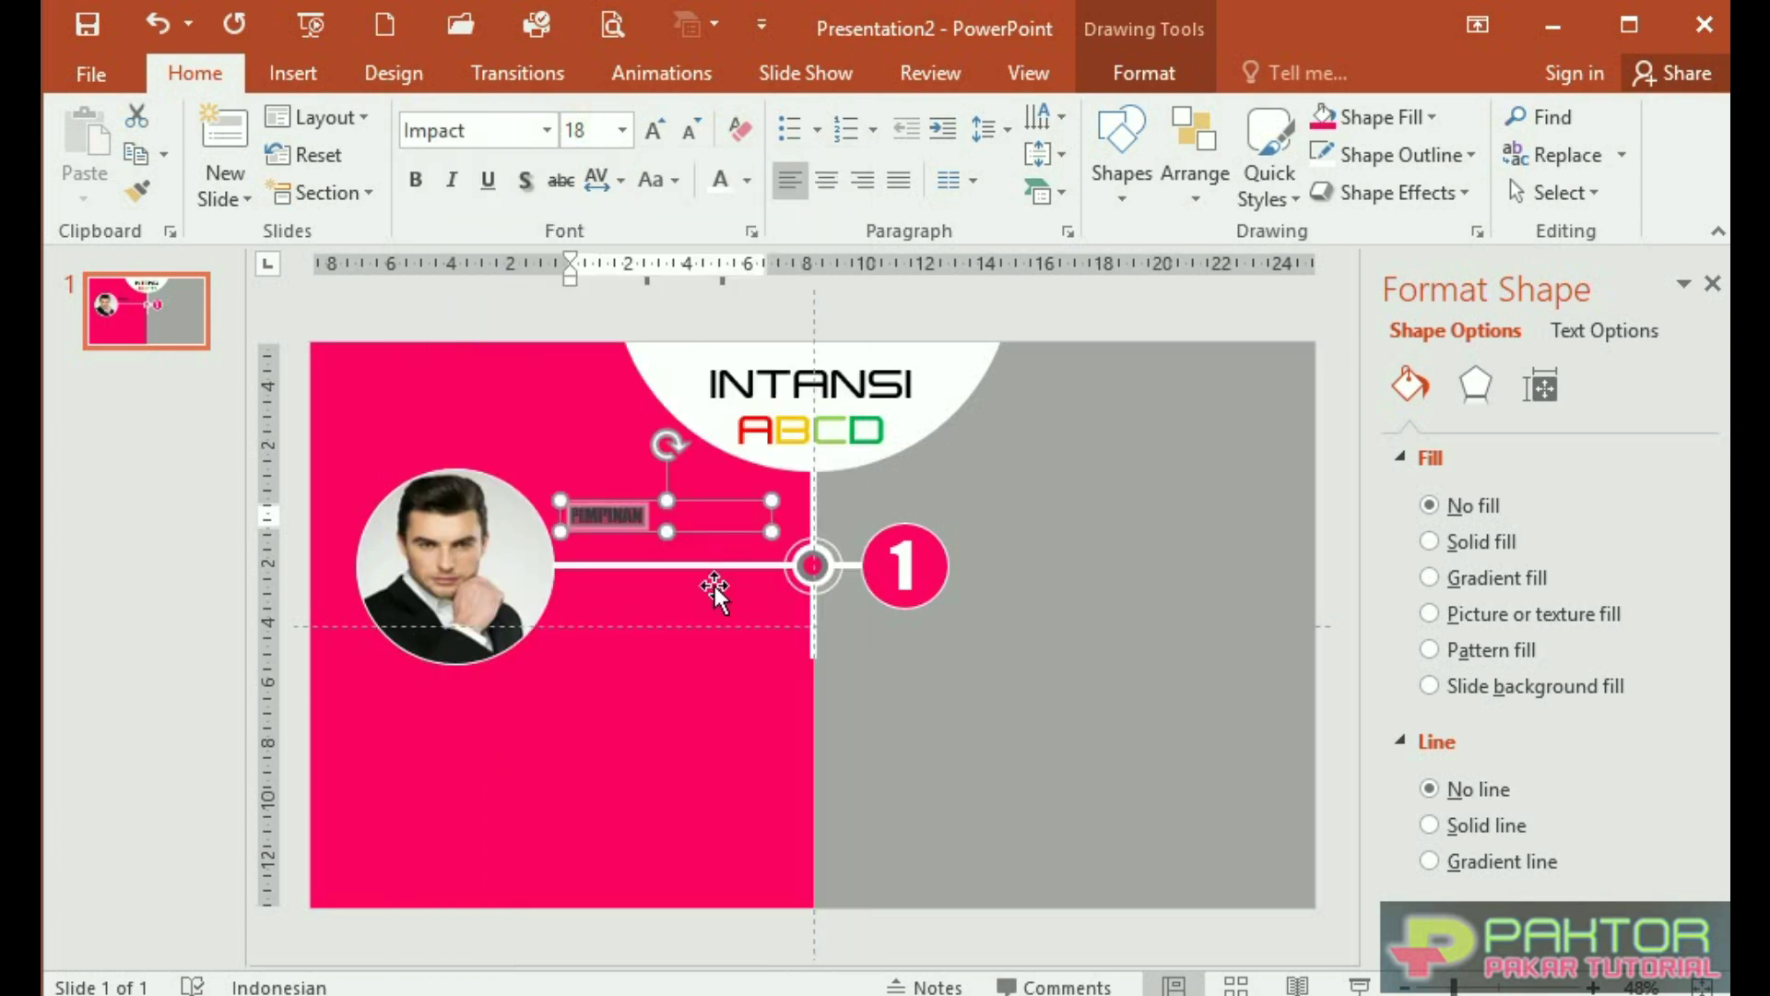
key(ctrl+bracketright)
key(ctrl+bracketright)
key(ctrl+bracketright)
drag(743, 502, 752, 511)
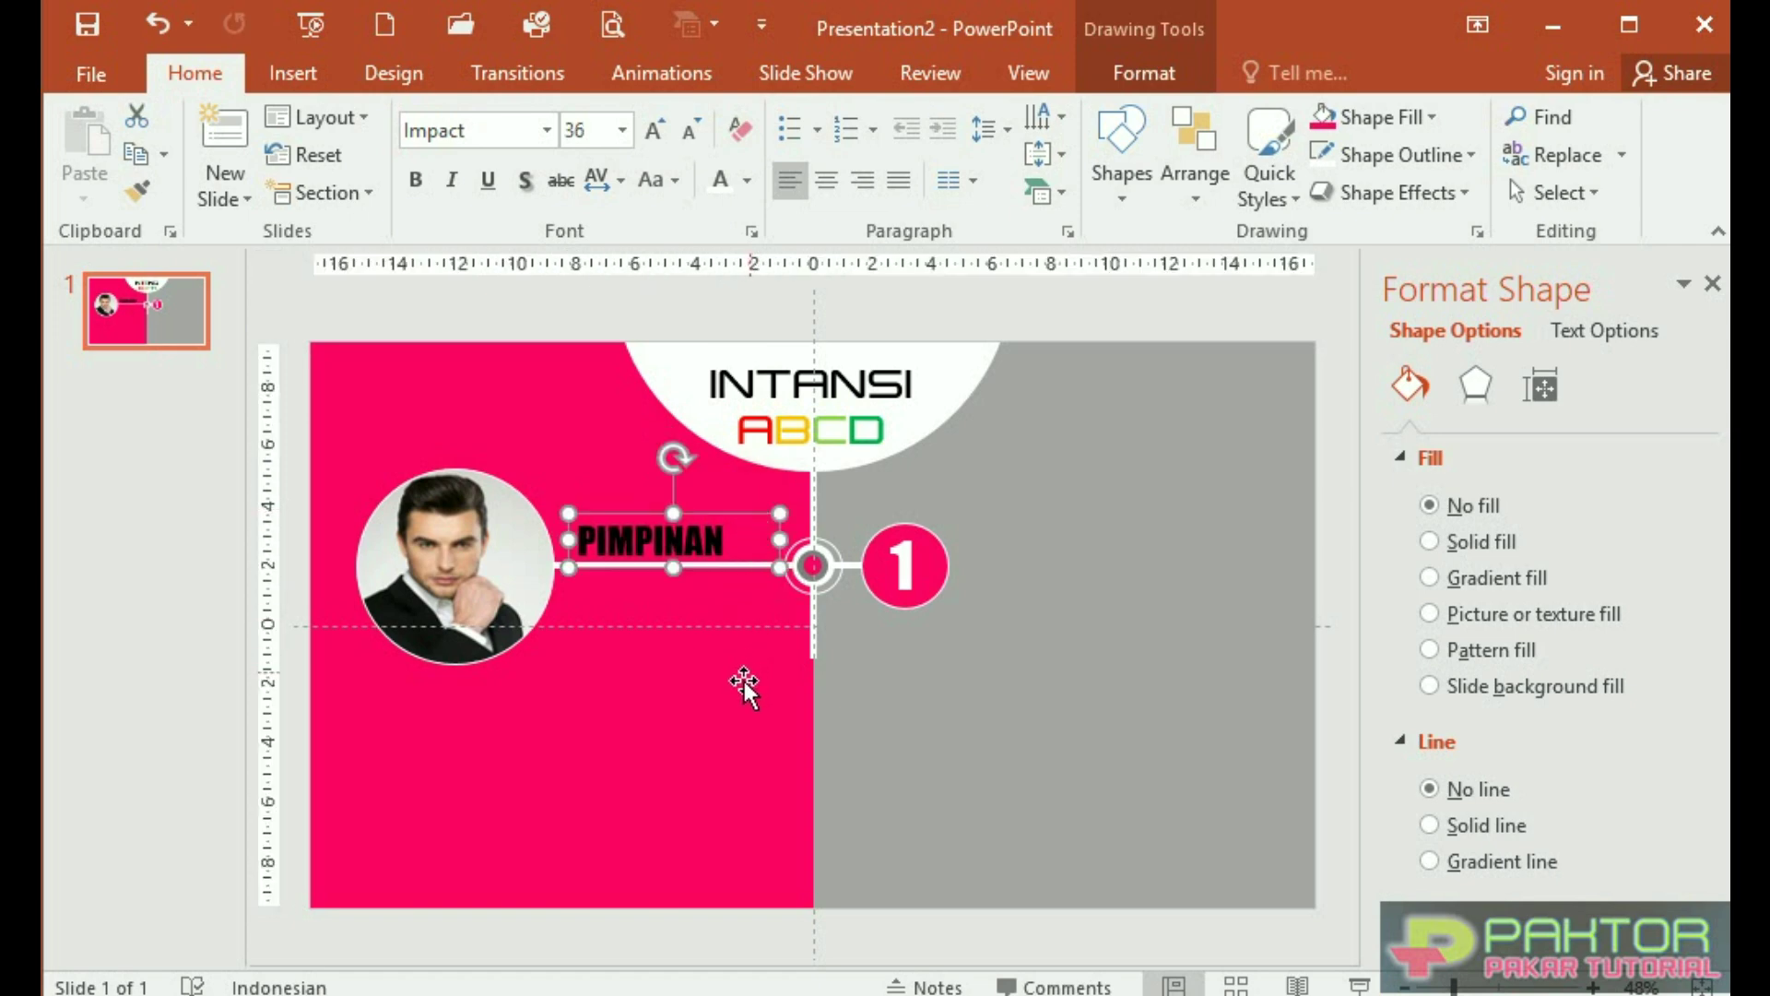
click(721, 697)
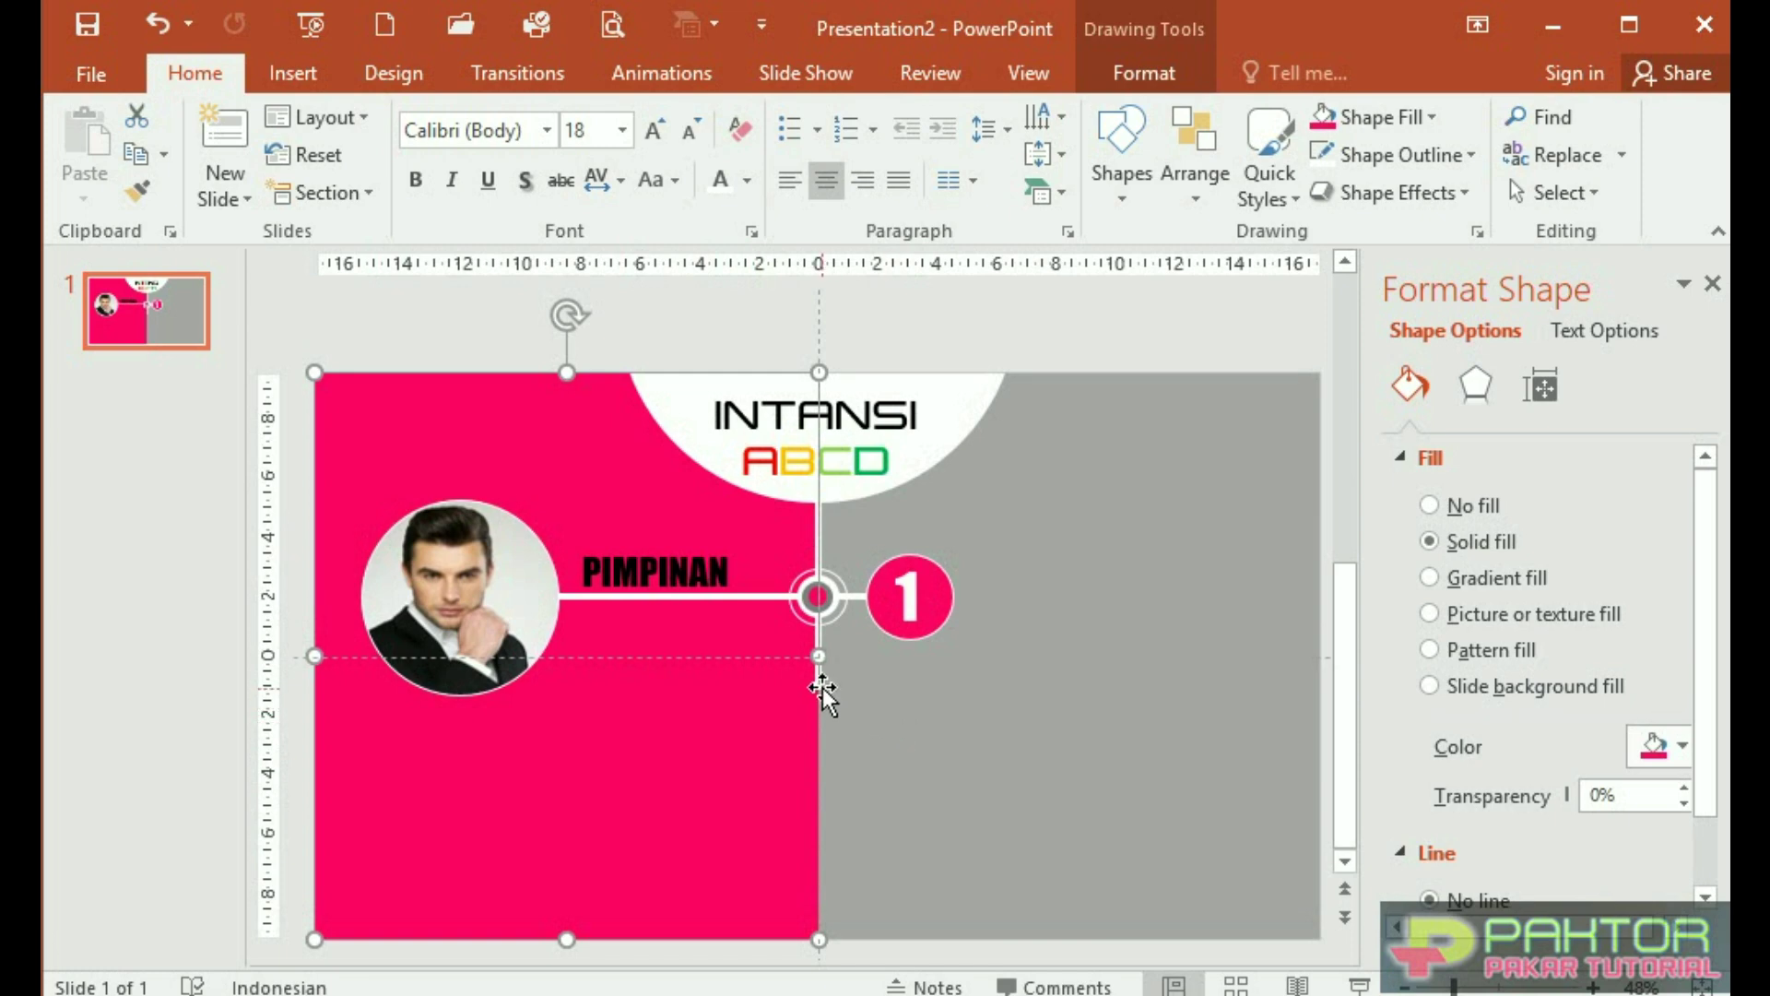
Copy the white vertical line below the portrait and draw a small circle at its bottom end
click(839, 594)
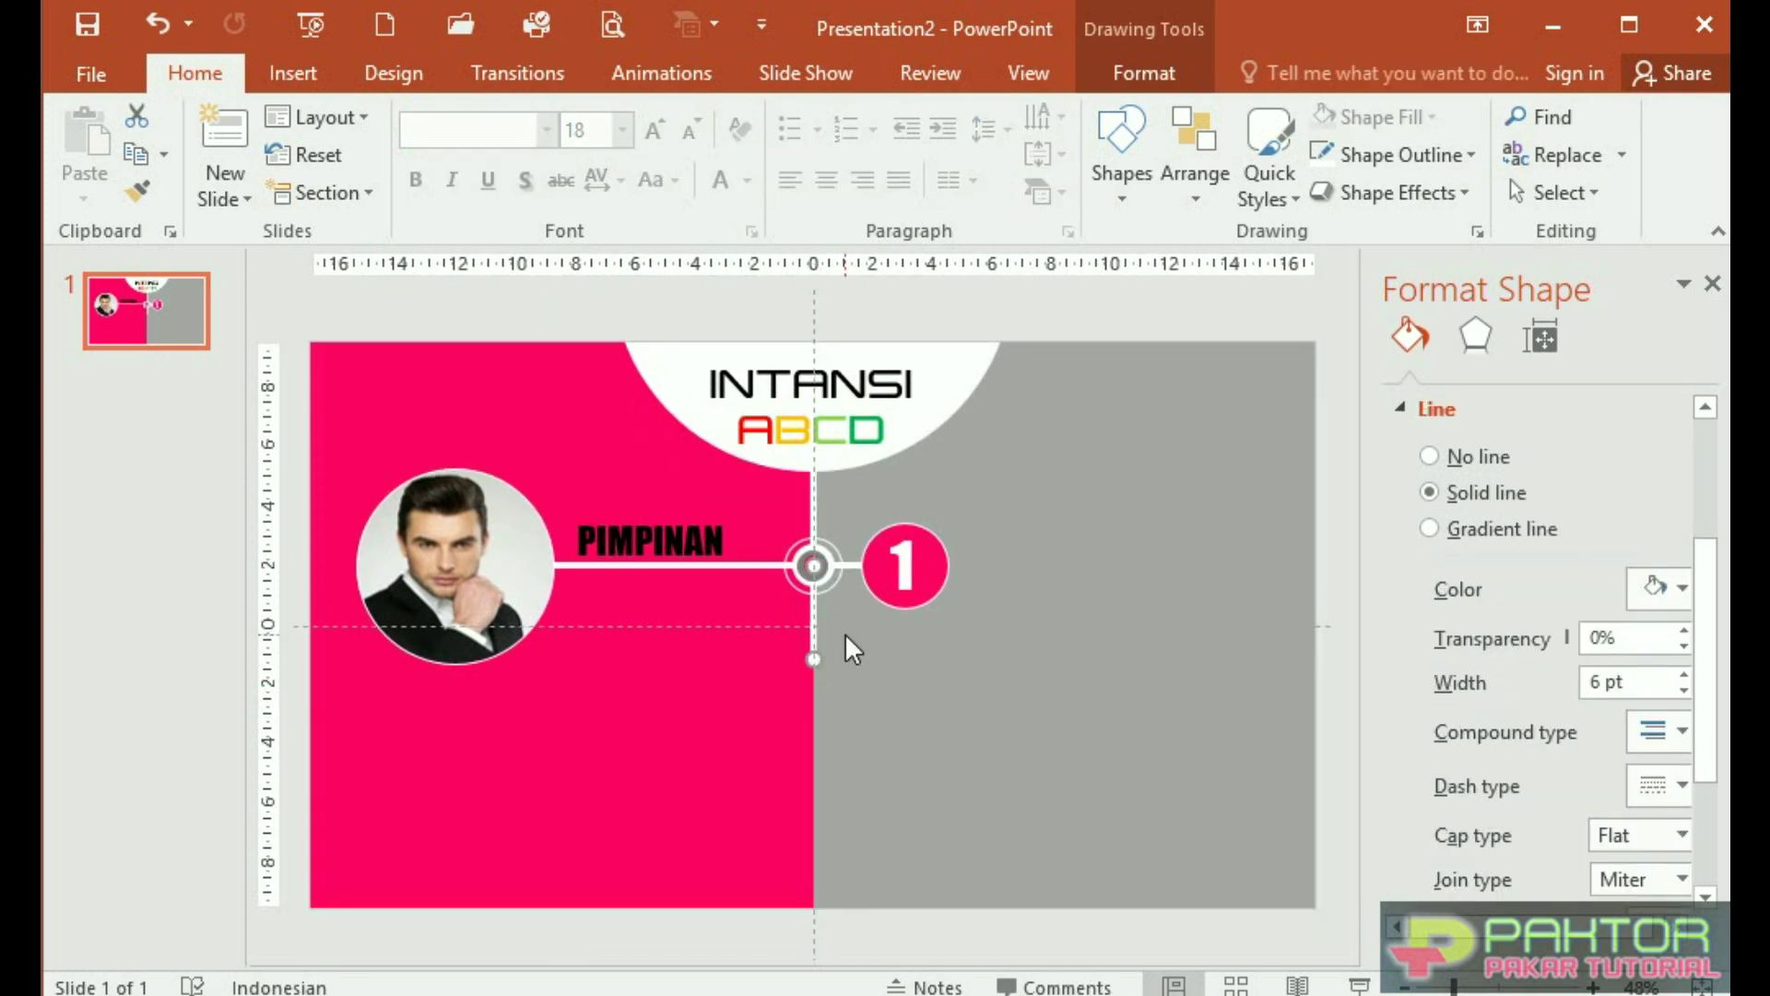
mouse_move(809, 634)
mouse_down()
mouse_move(525, 743)
mouse_move(457, 734)
mouse_up()
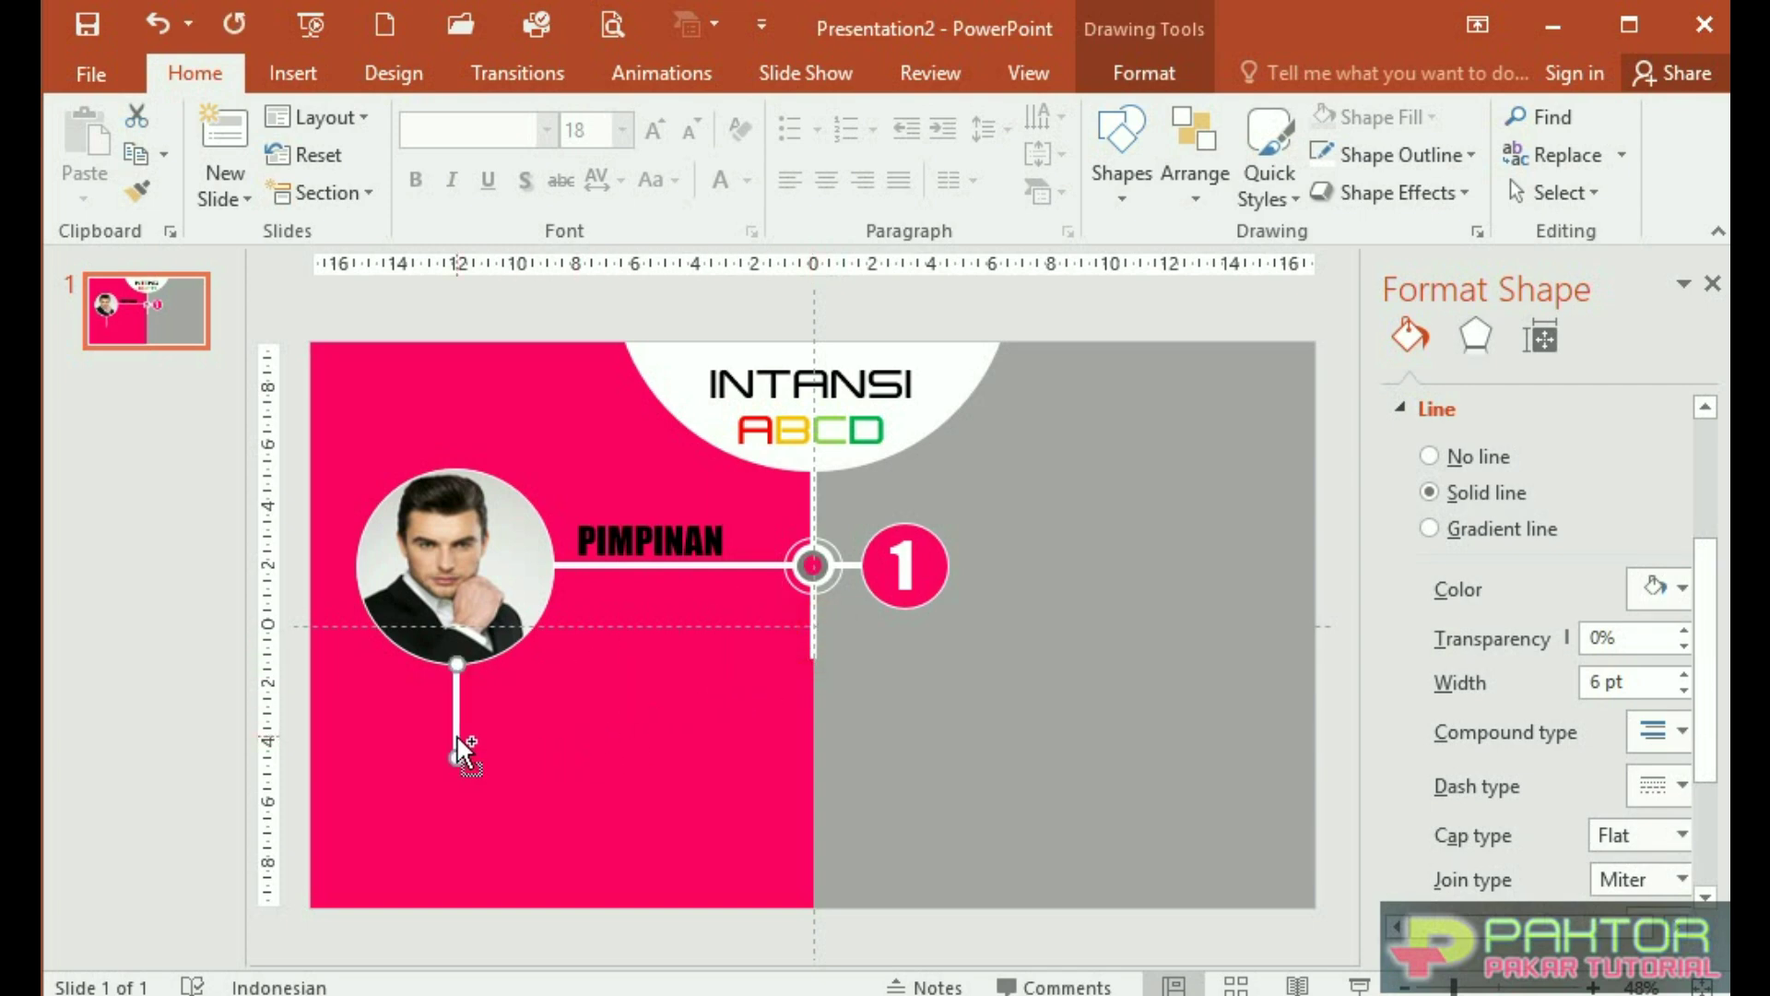
click(521, 728)
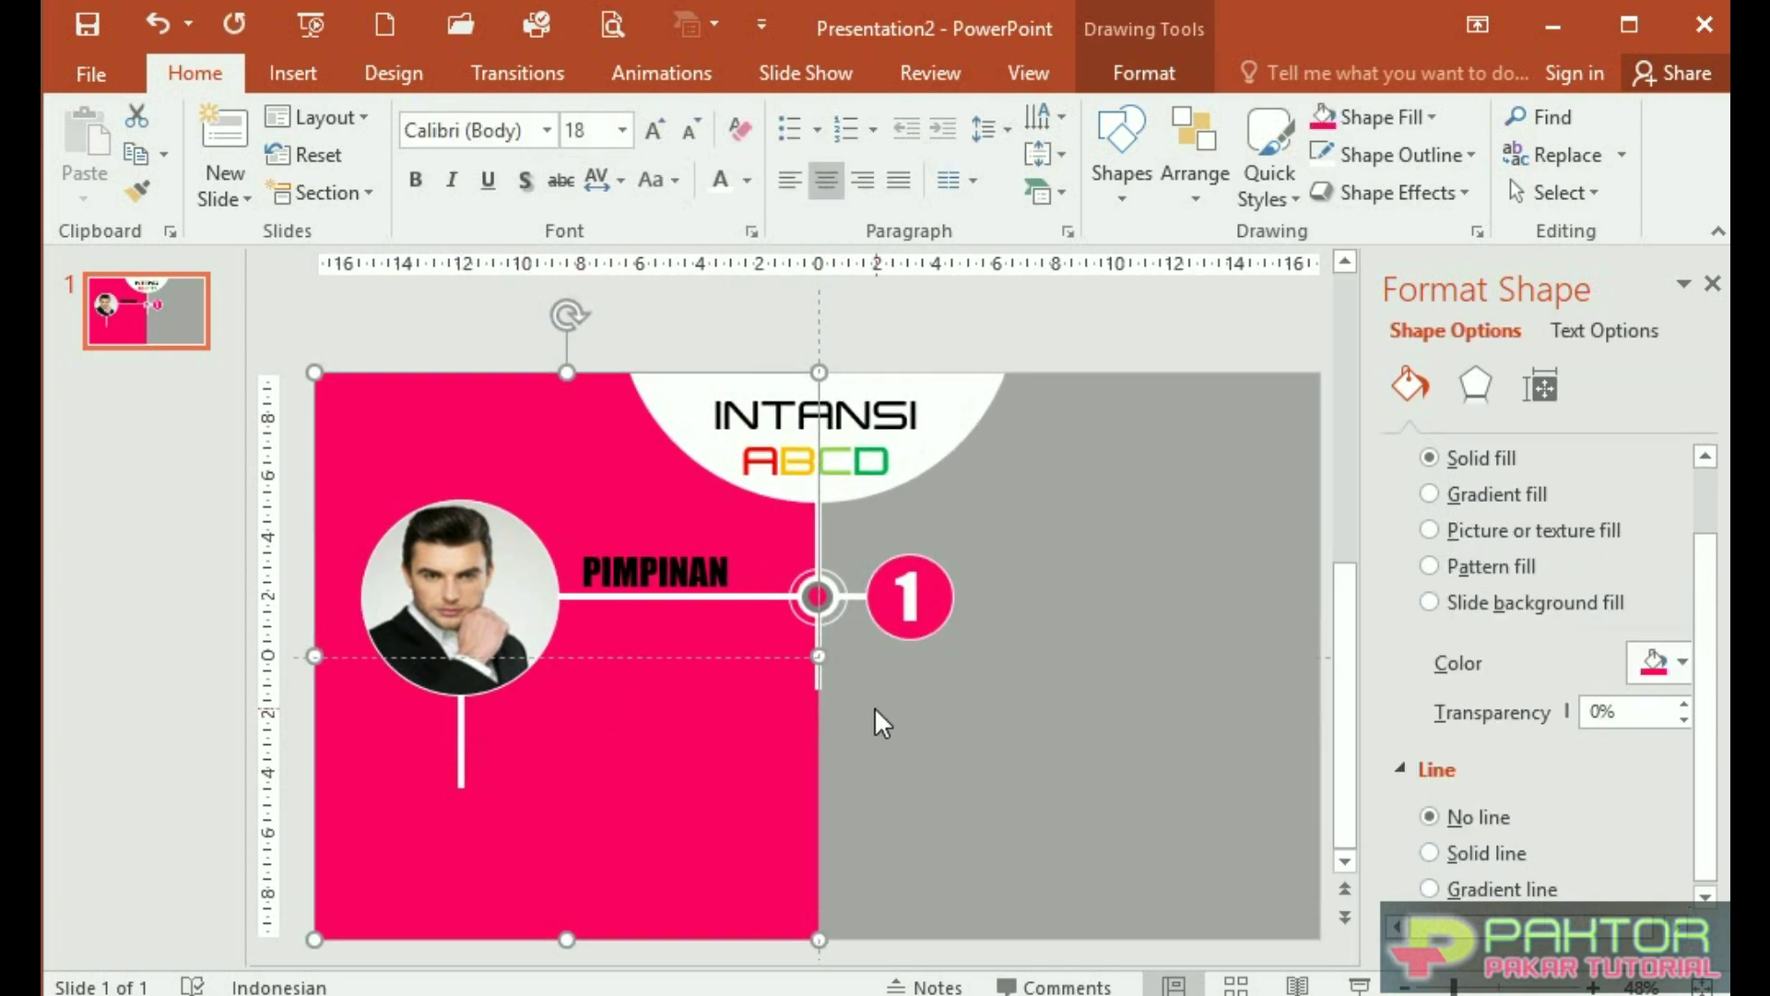
ctrl+scroll(608, 787, up, 5)
drag(745, 962, 776, 961)
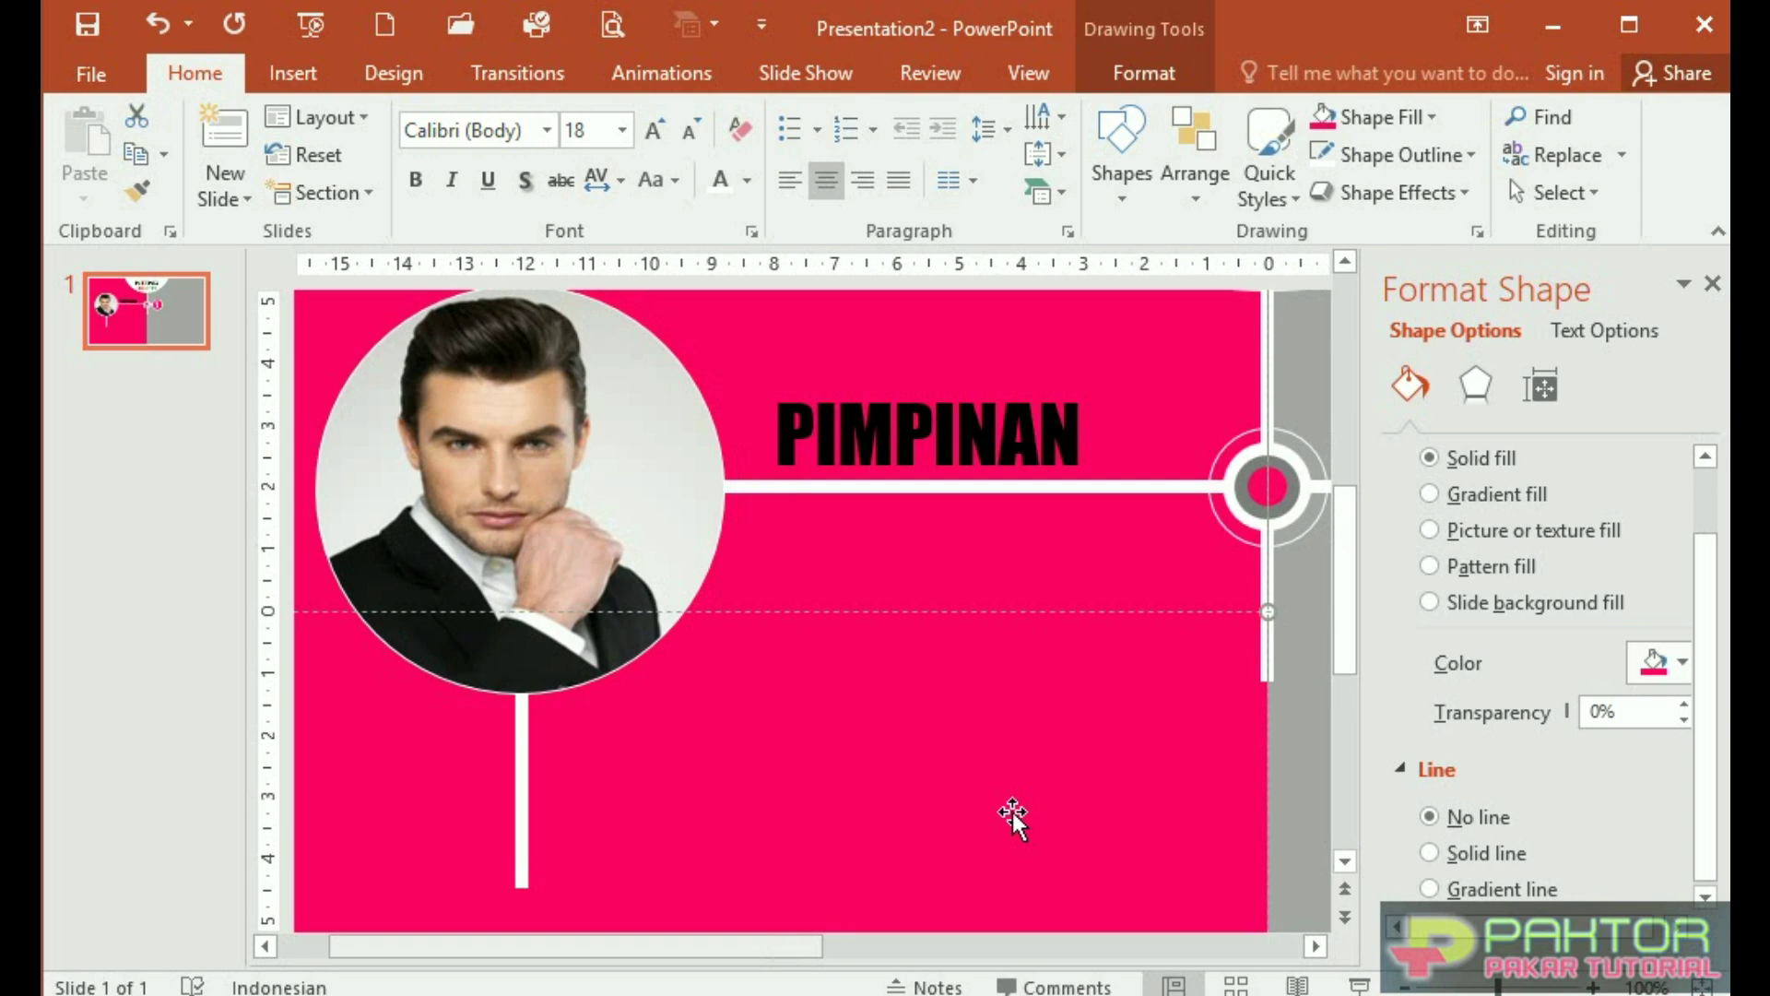
drag(501, 867, 542, 908)
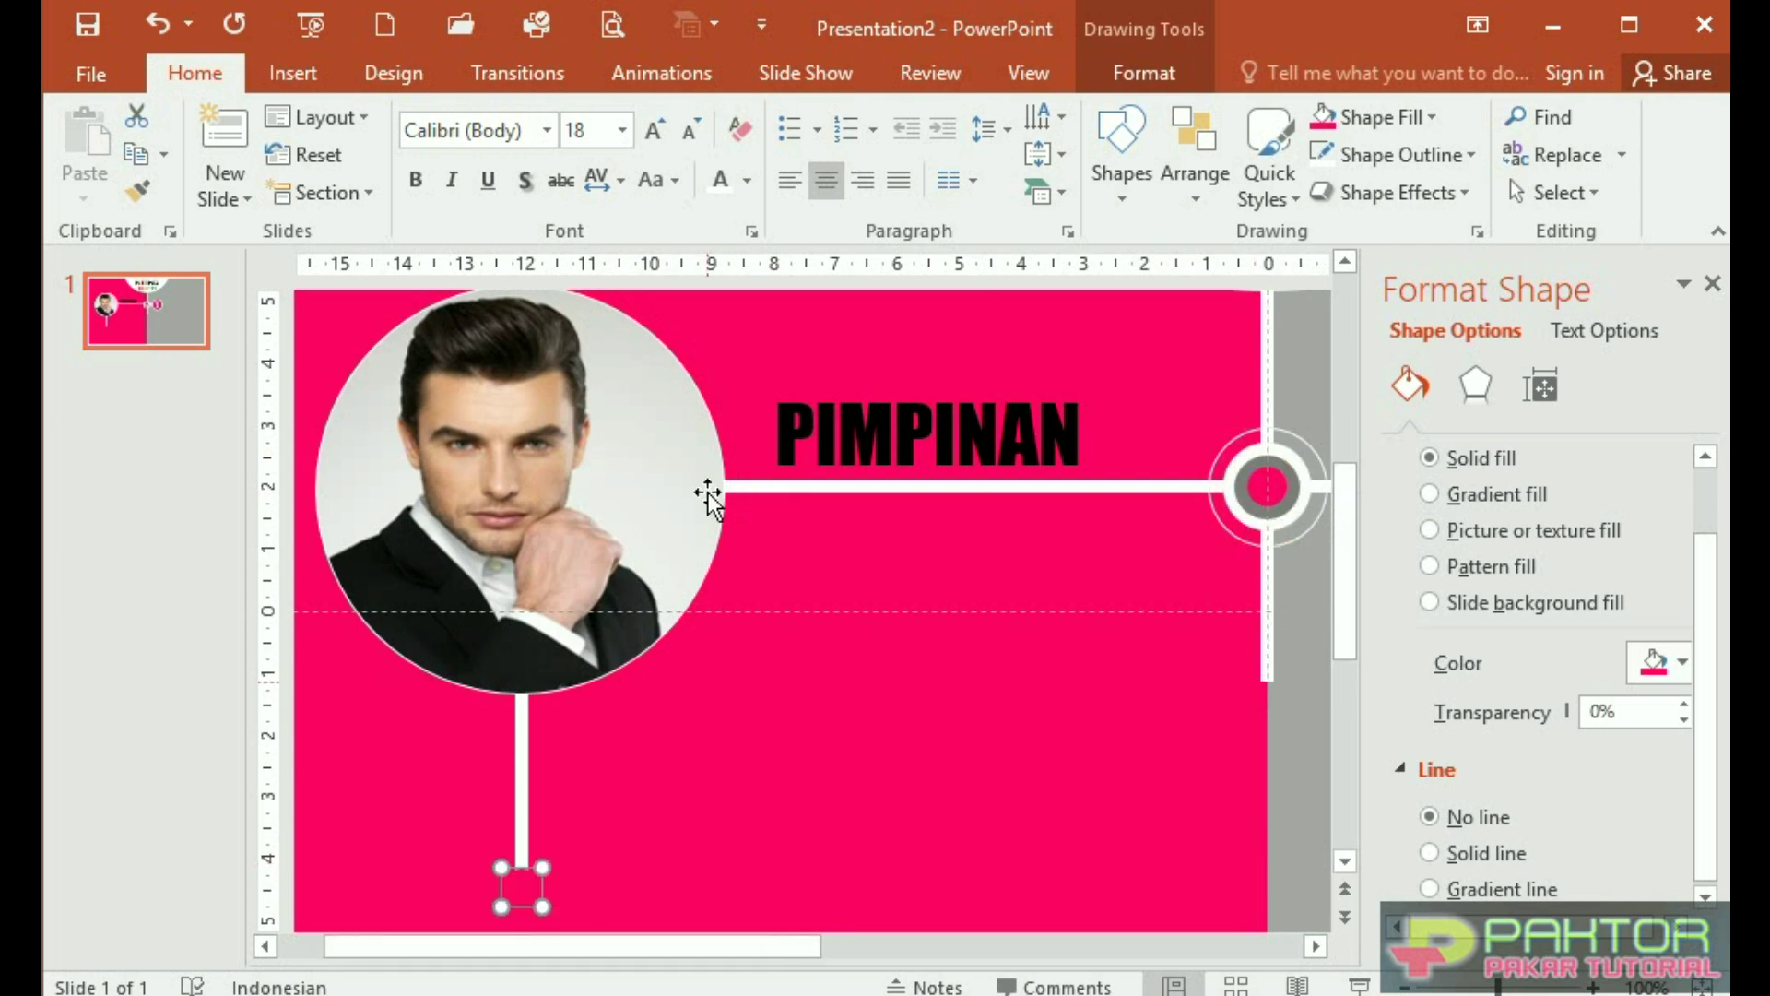
Fill the small circle grey and place a white-filled copy of the ring circle beside it
click(1098, 81)
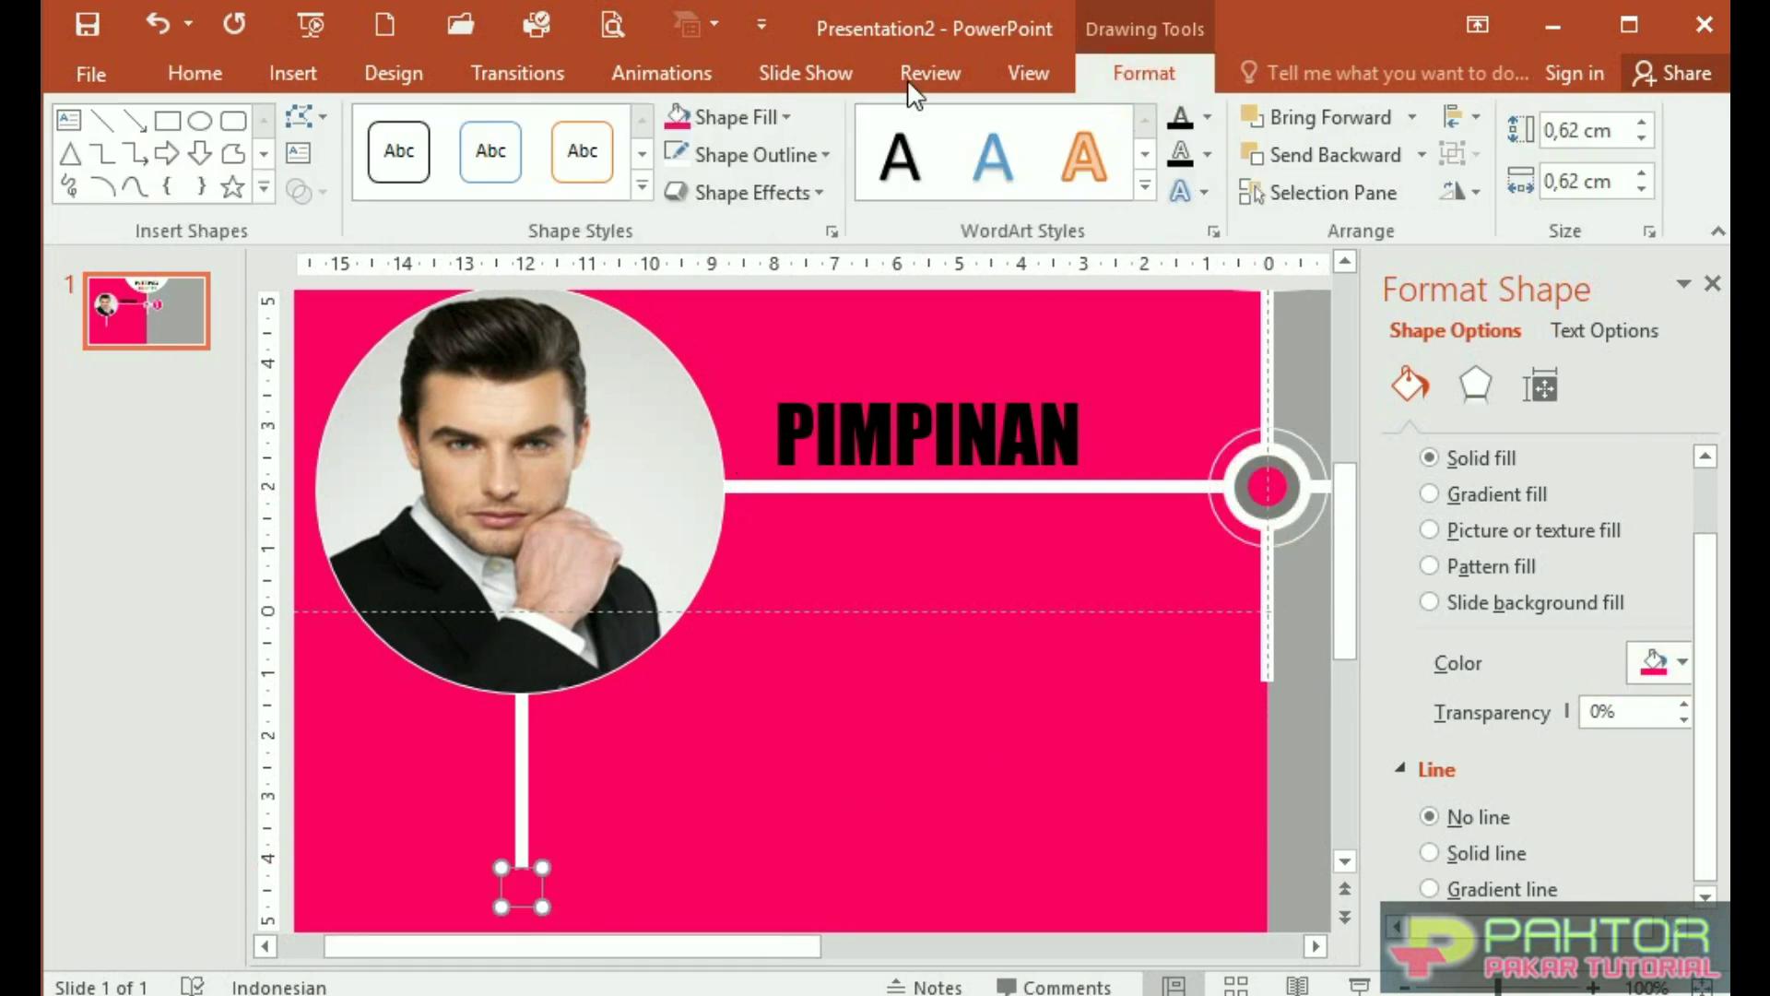
click(787, 117)
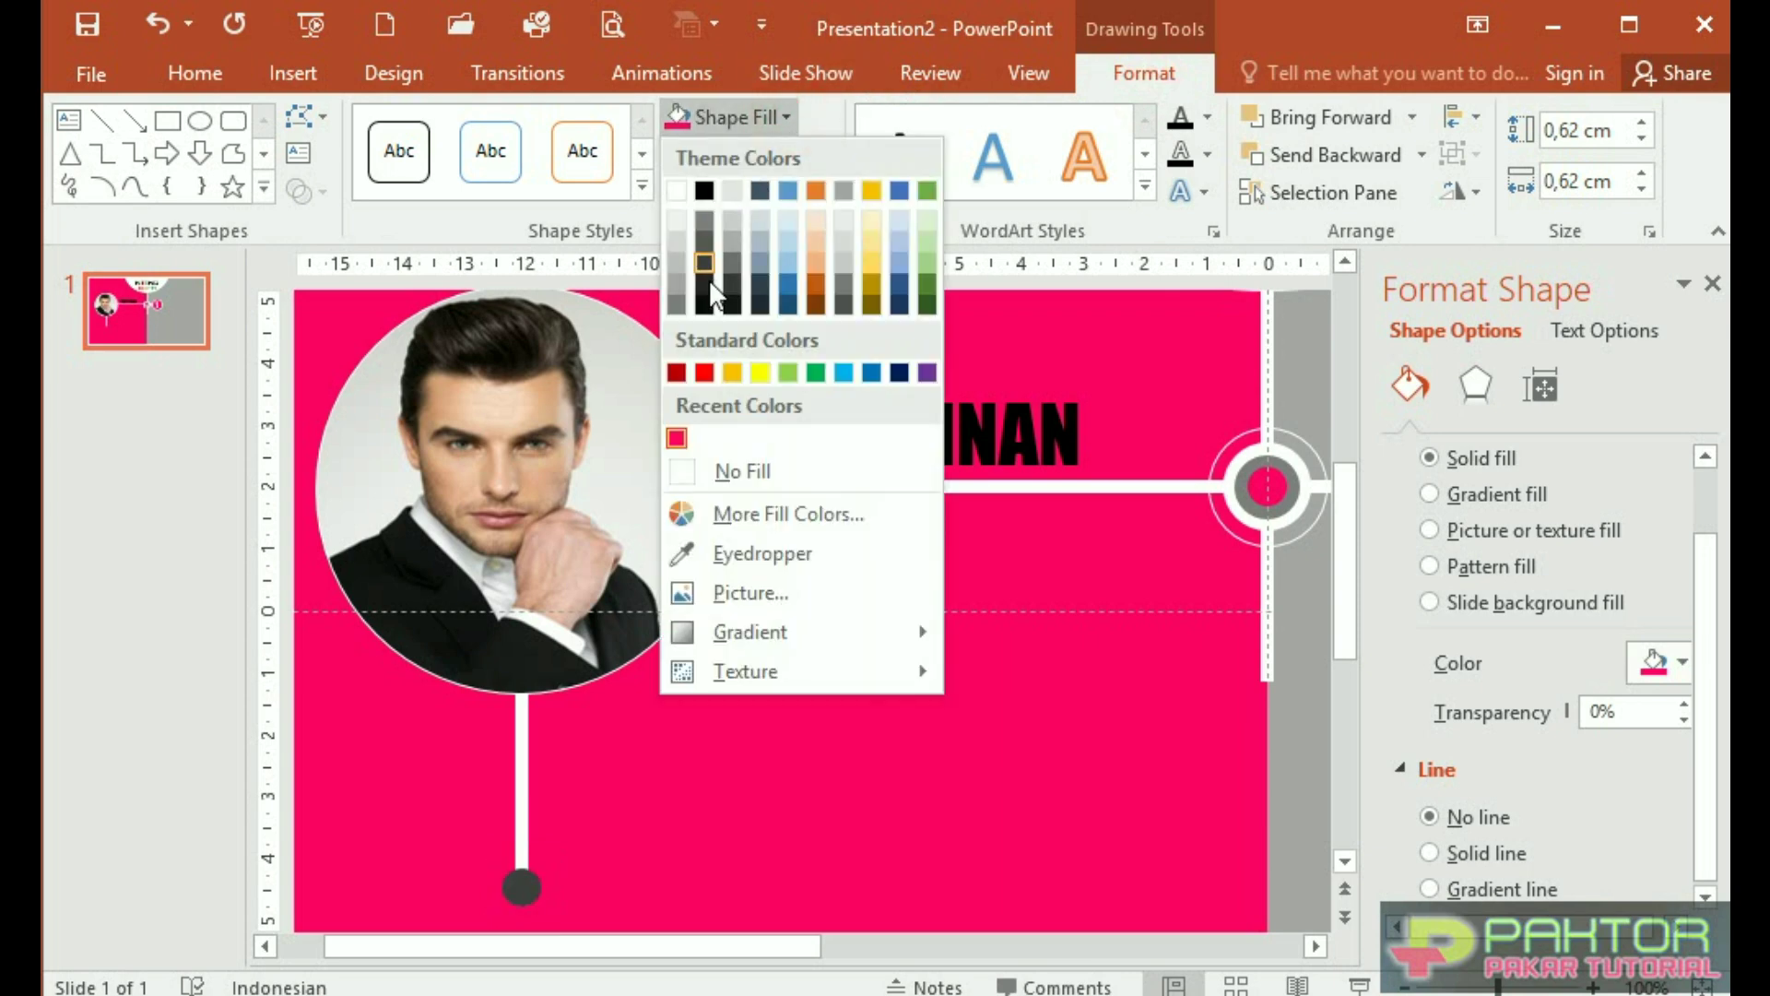
click(677, 306)
click(1285, 502)
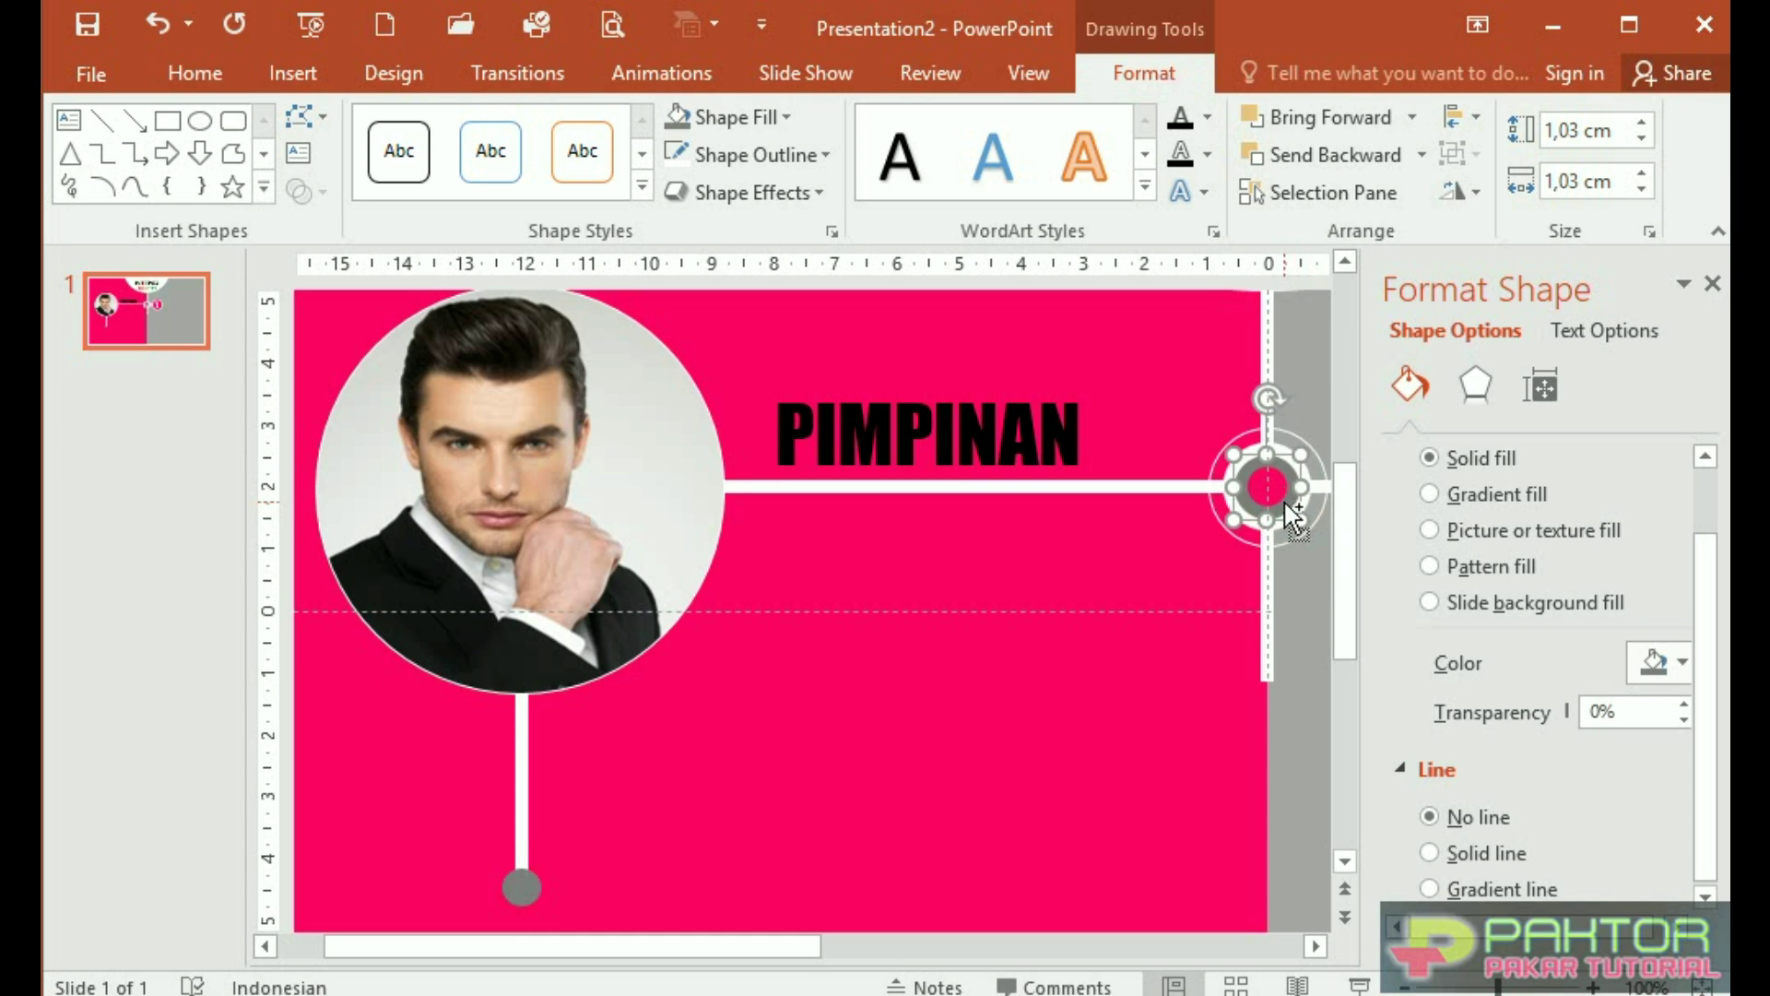
drag(1285, 501, 539, 900)
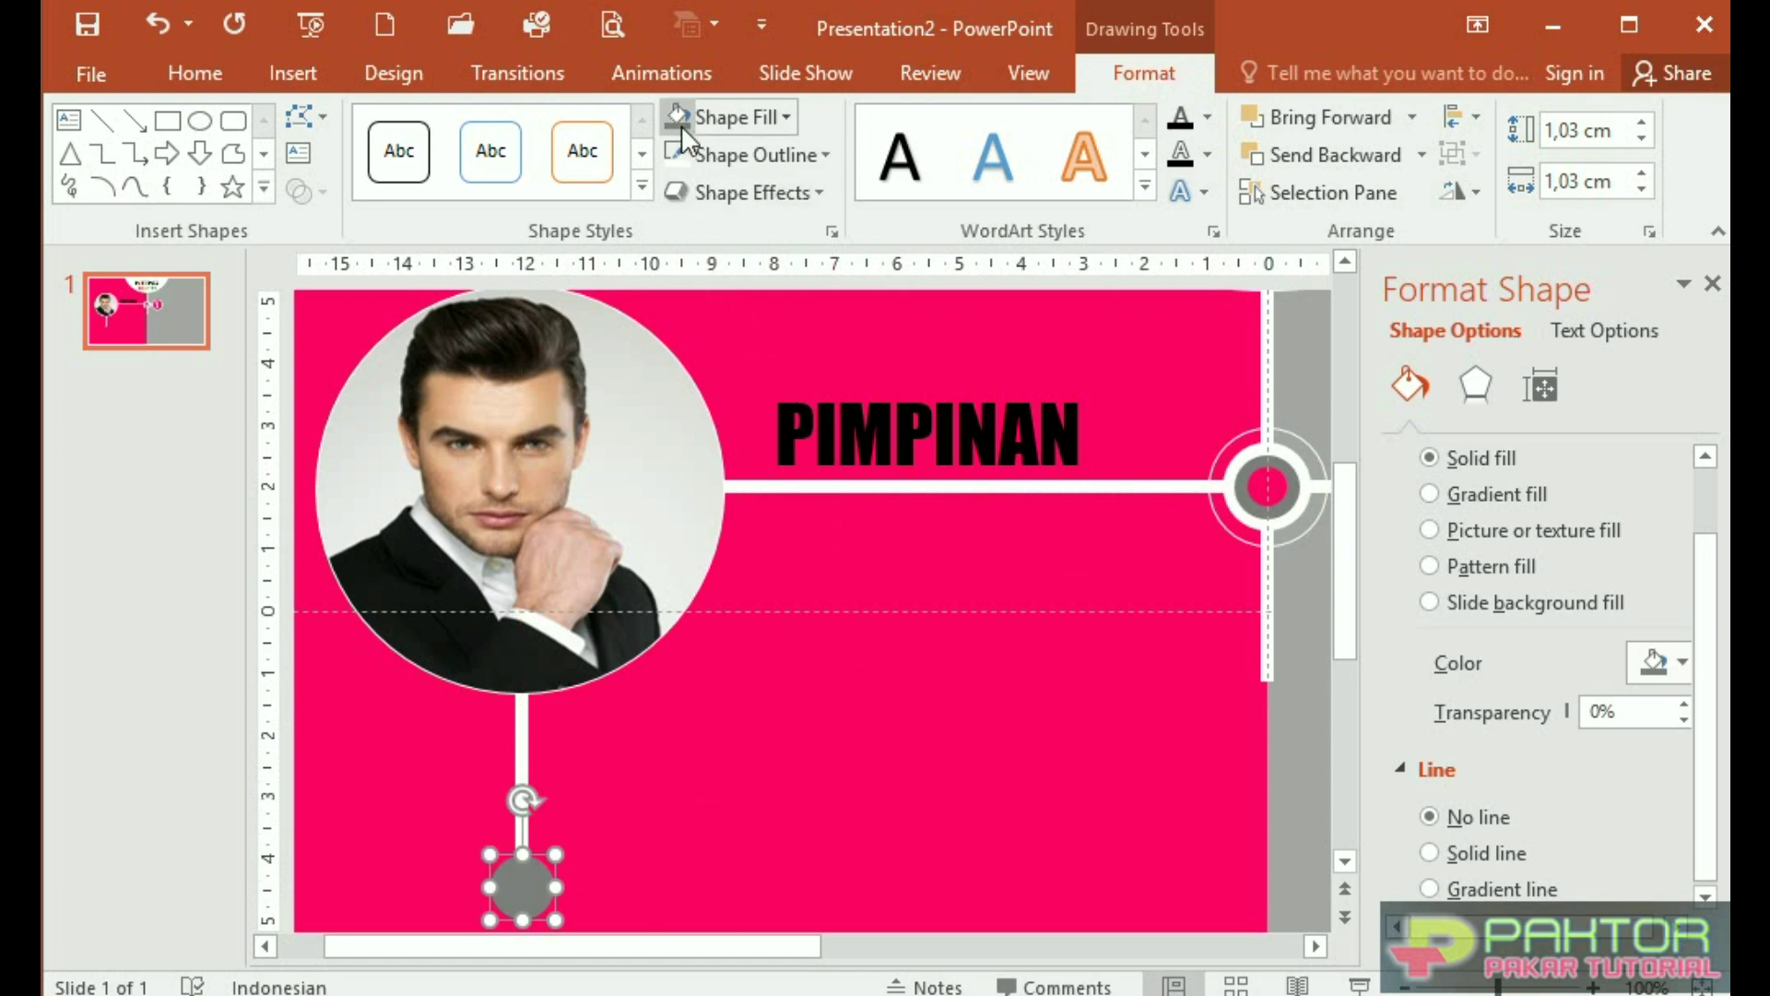
click(784, 116)
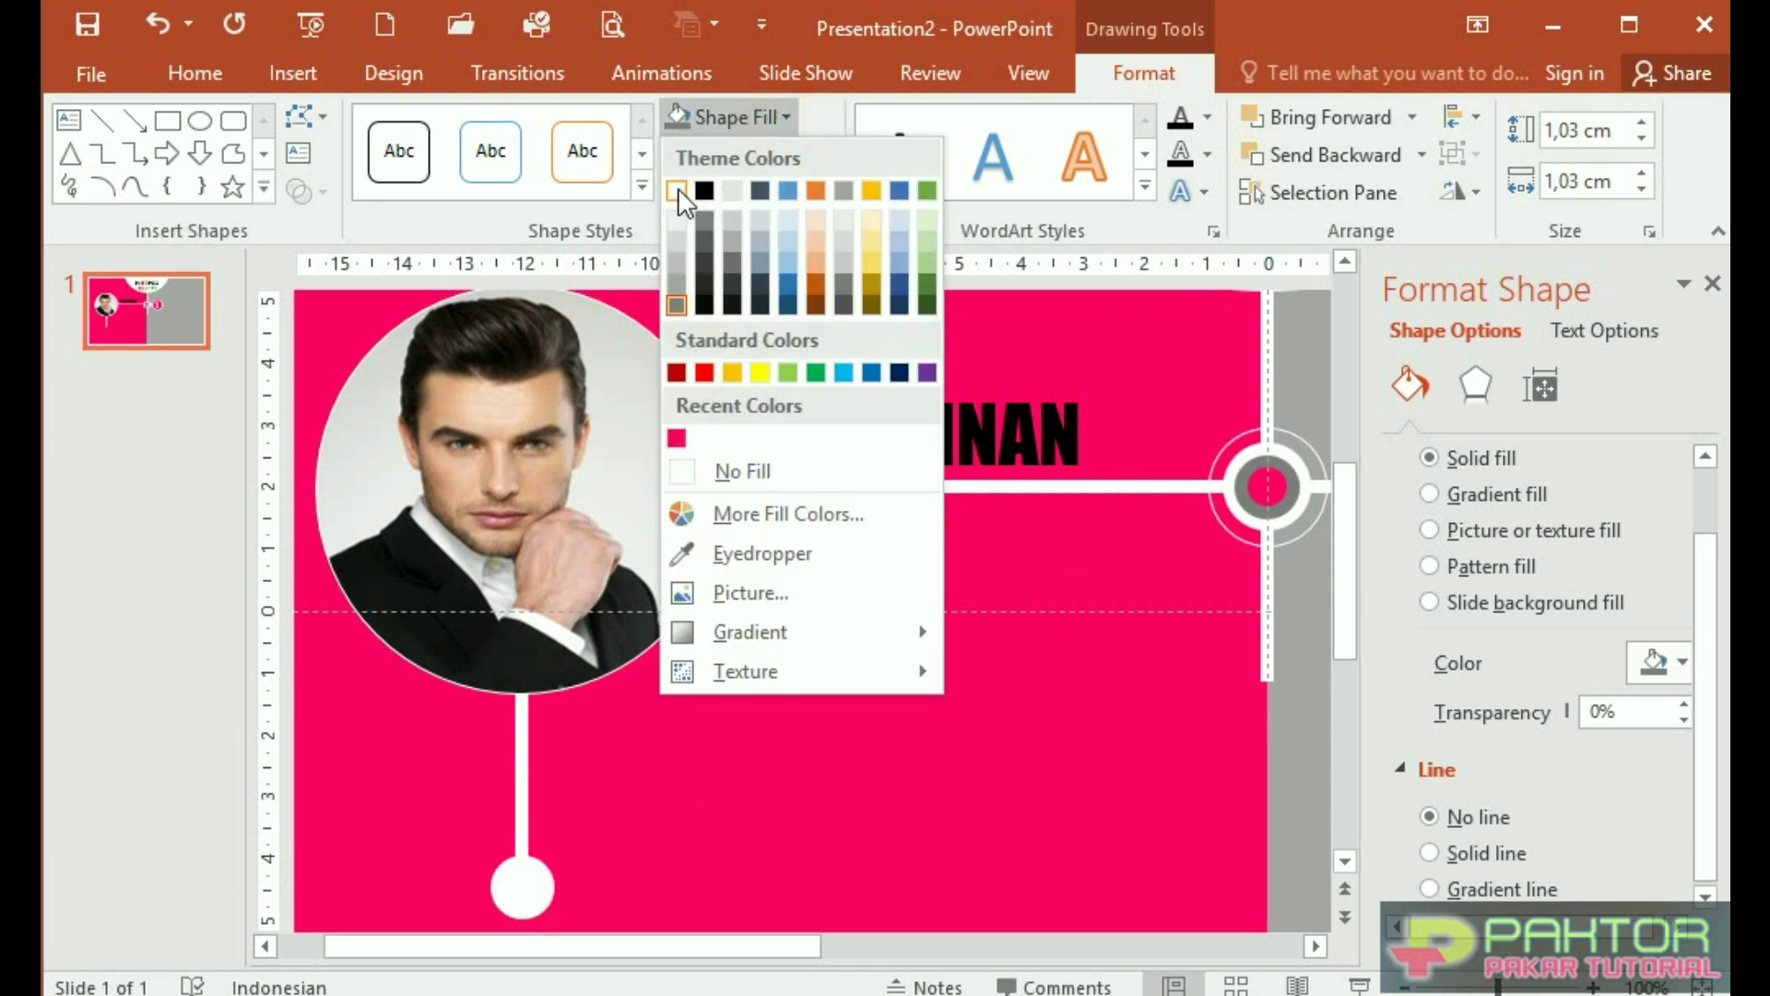
click(680, 185)
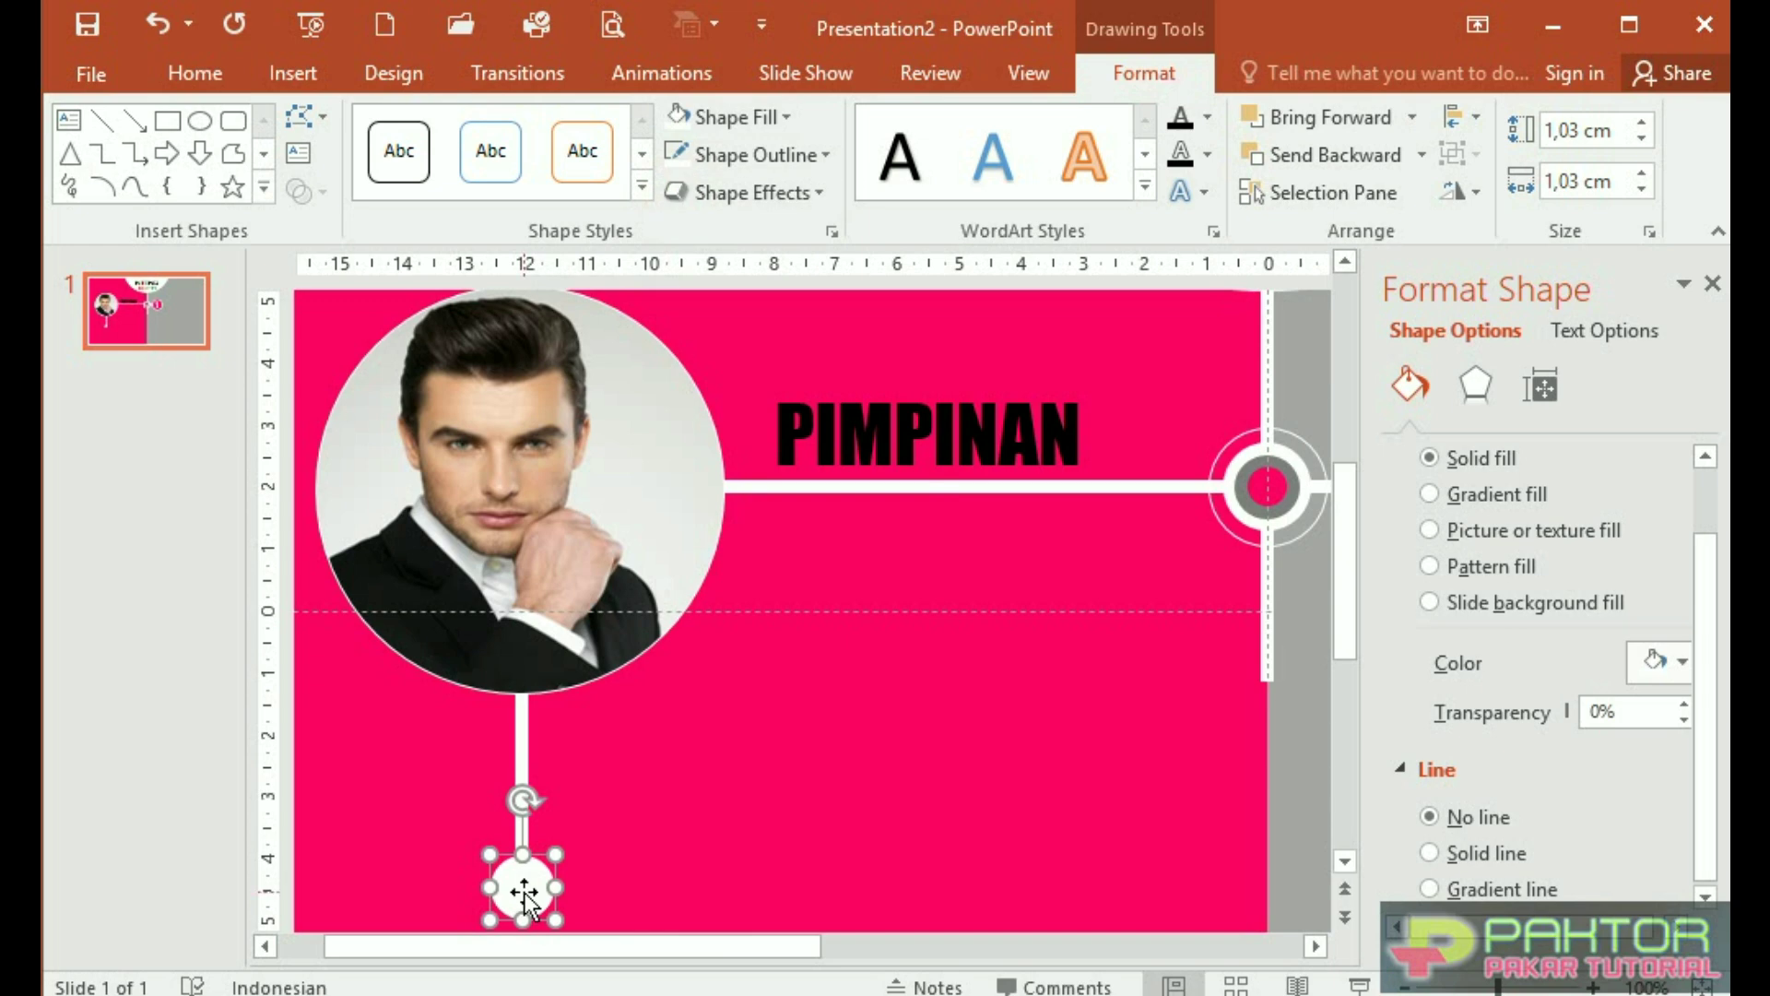
drag(525, 895, 631, 848)
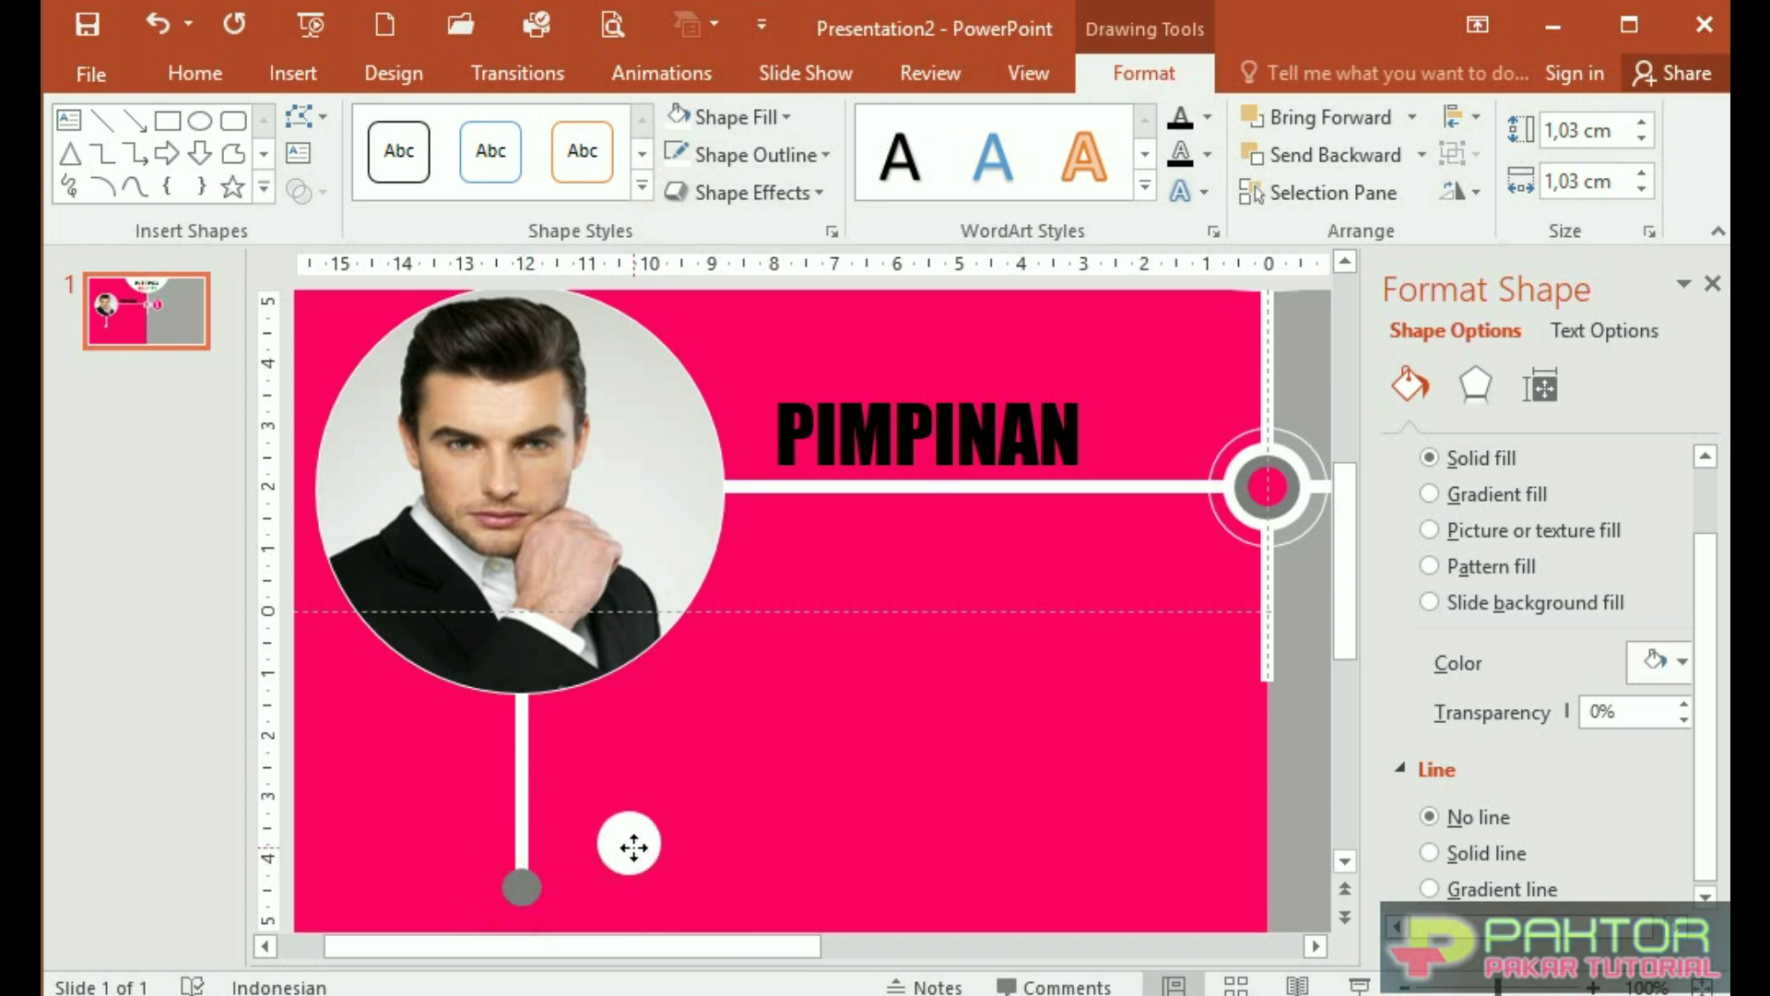
Bring the grey dot to front and centre the white circle behind it
click(516, 893)
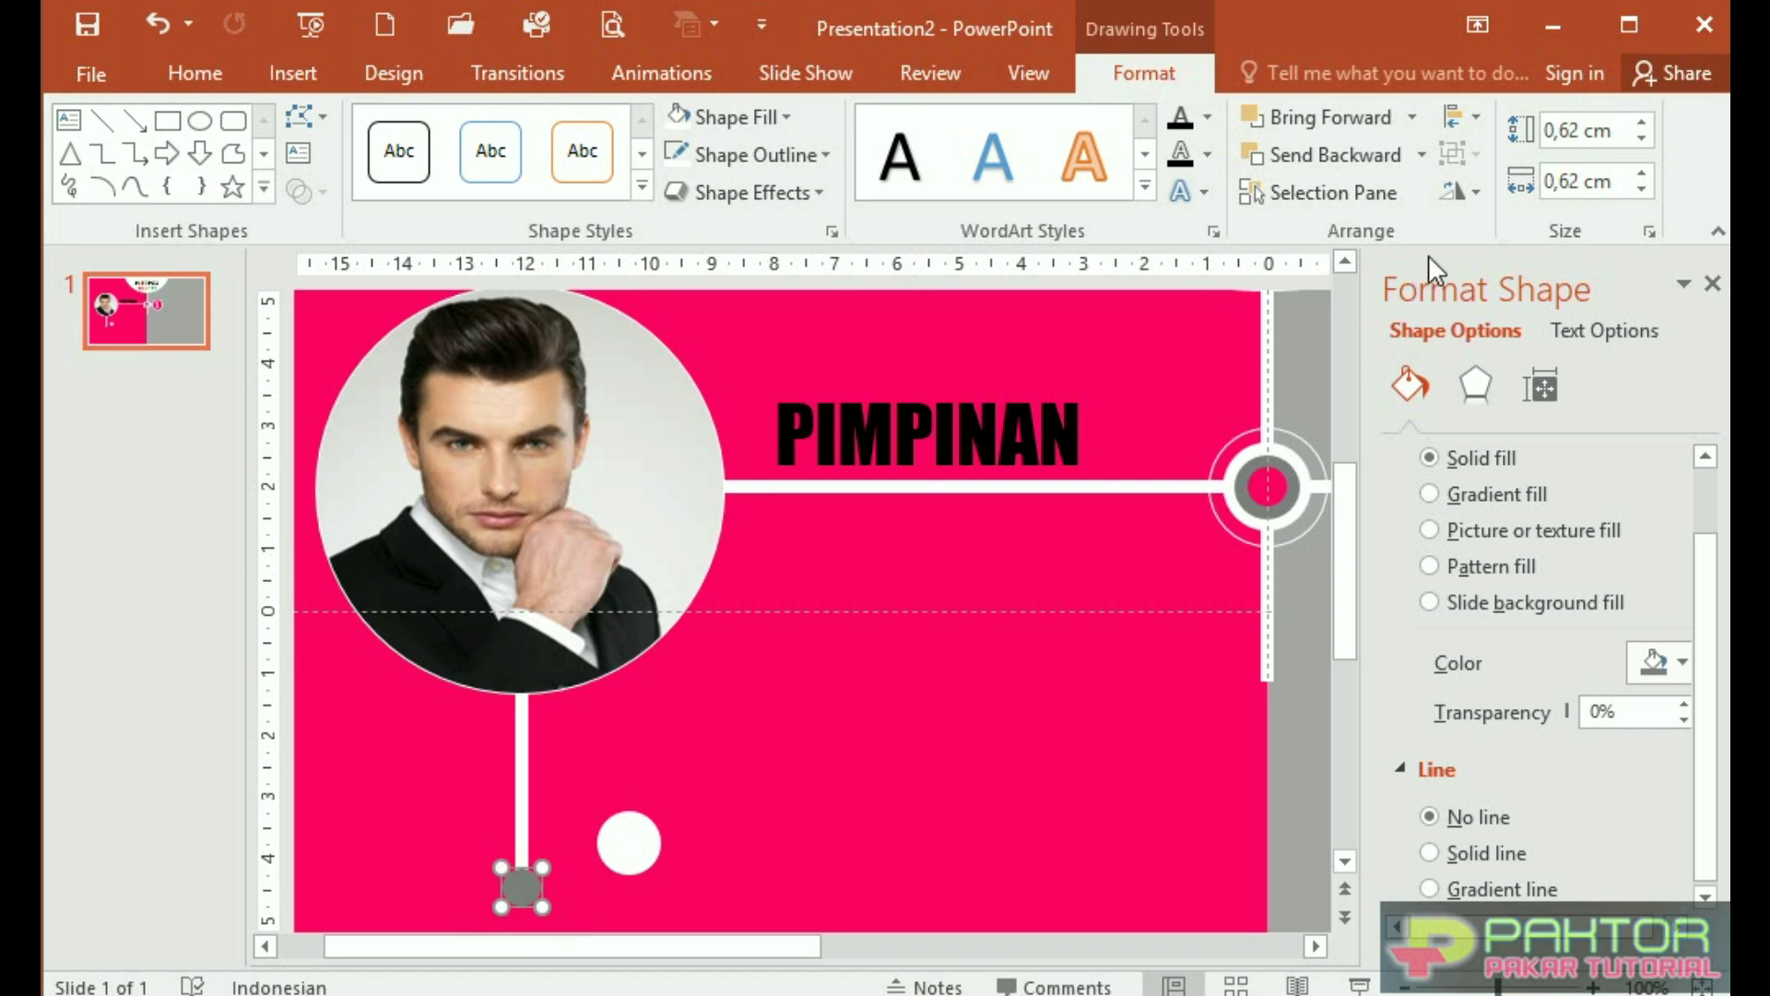
click(1412, 114)
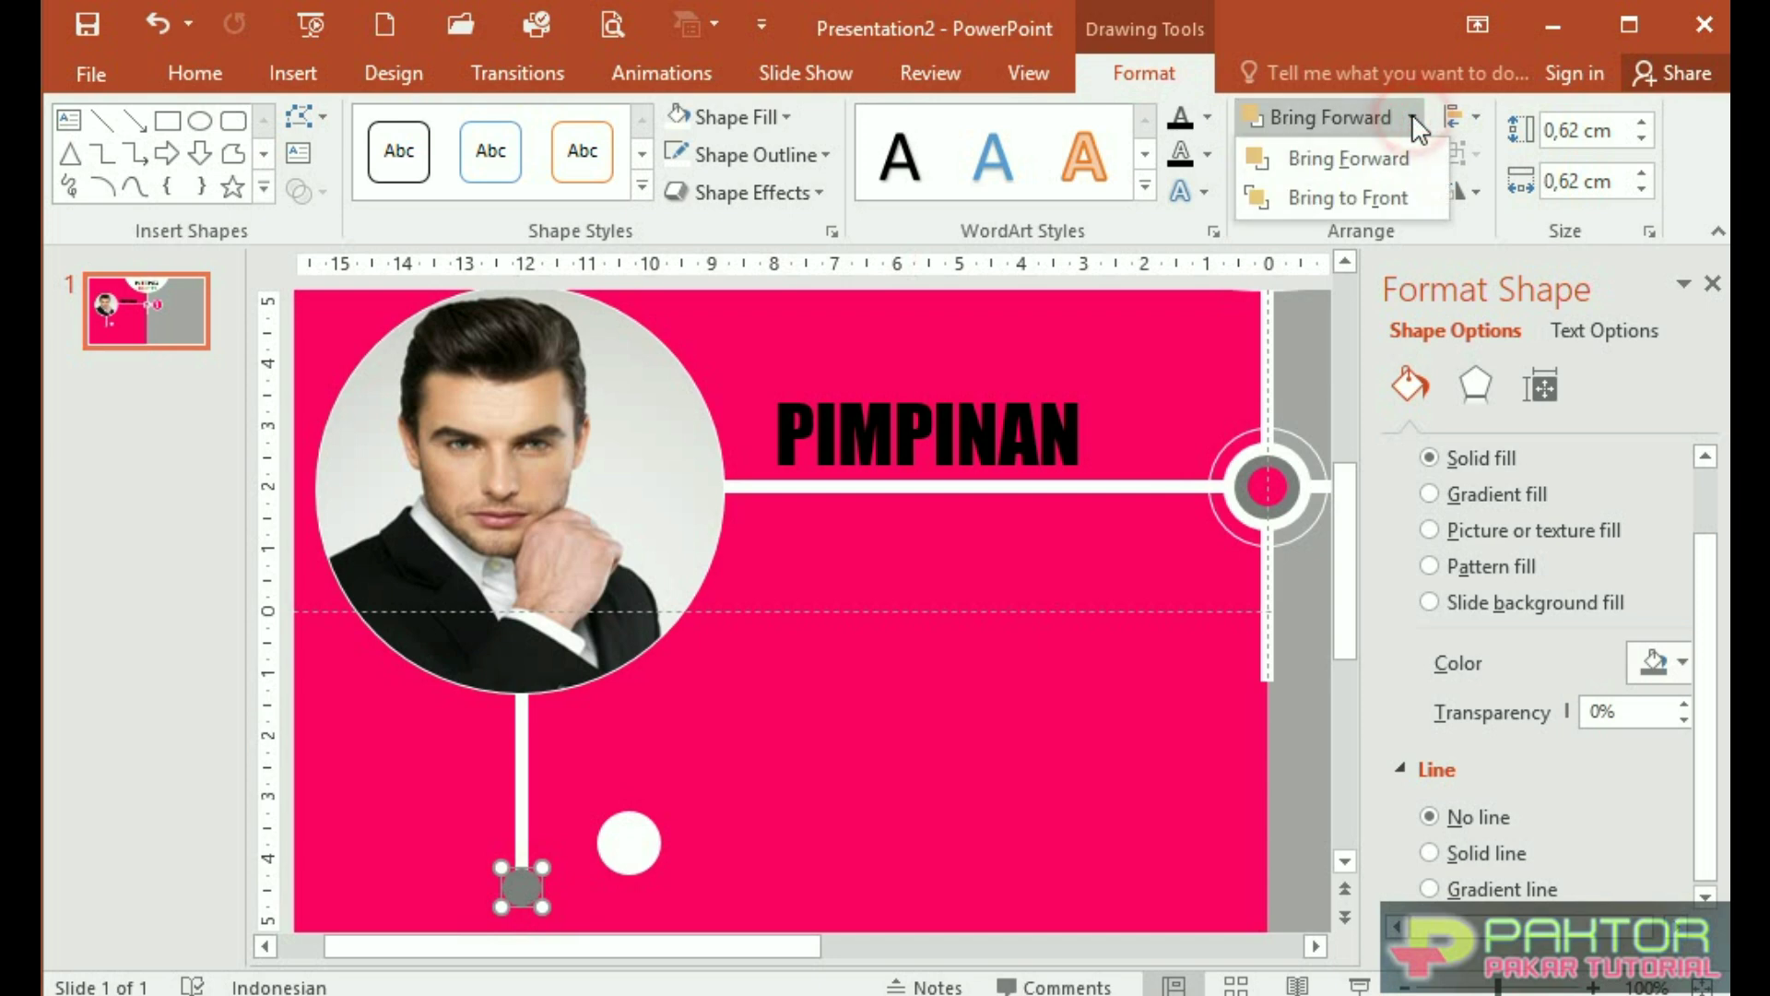
click(1399, 197)
drag(618, 853, 537, 888)
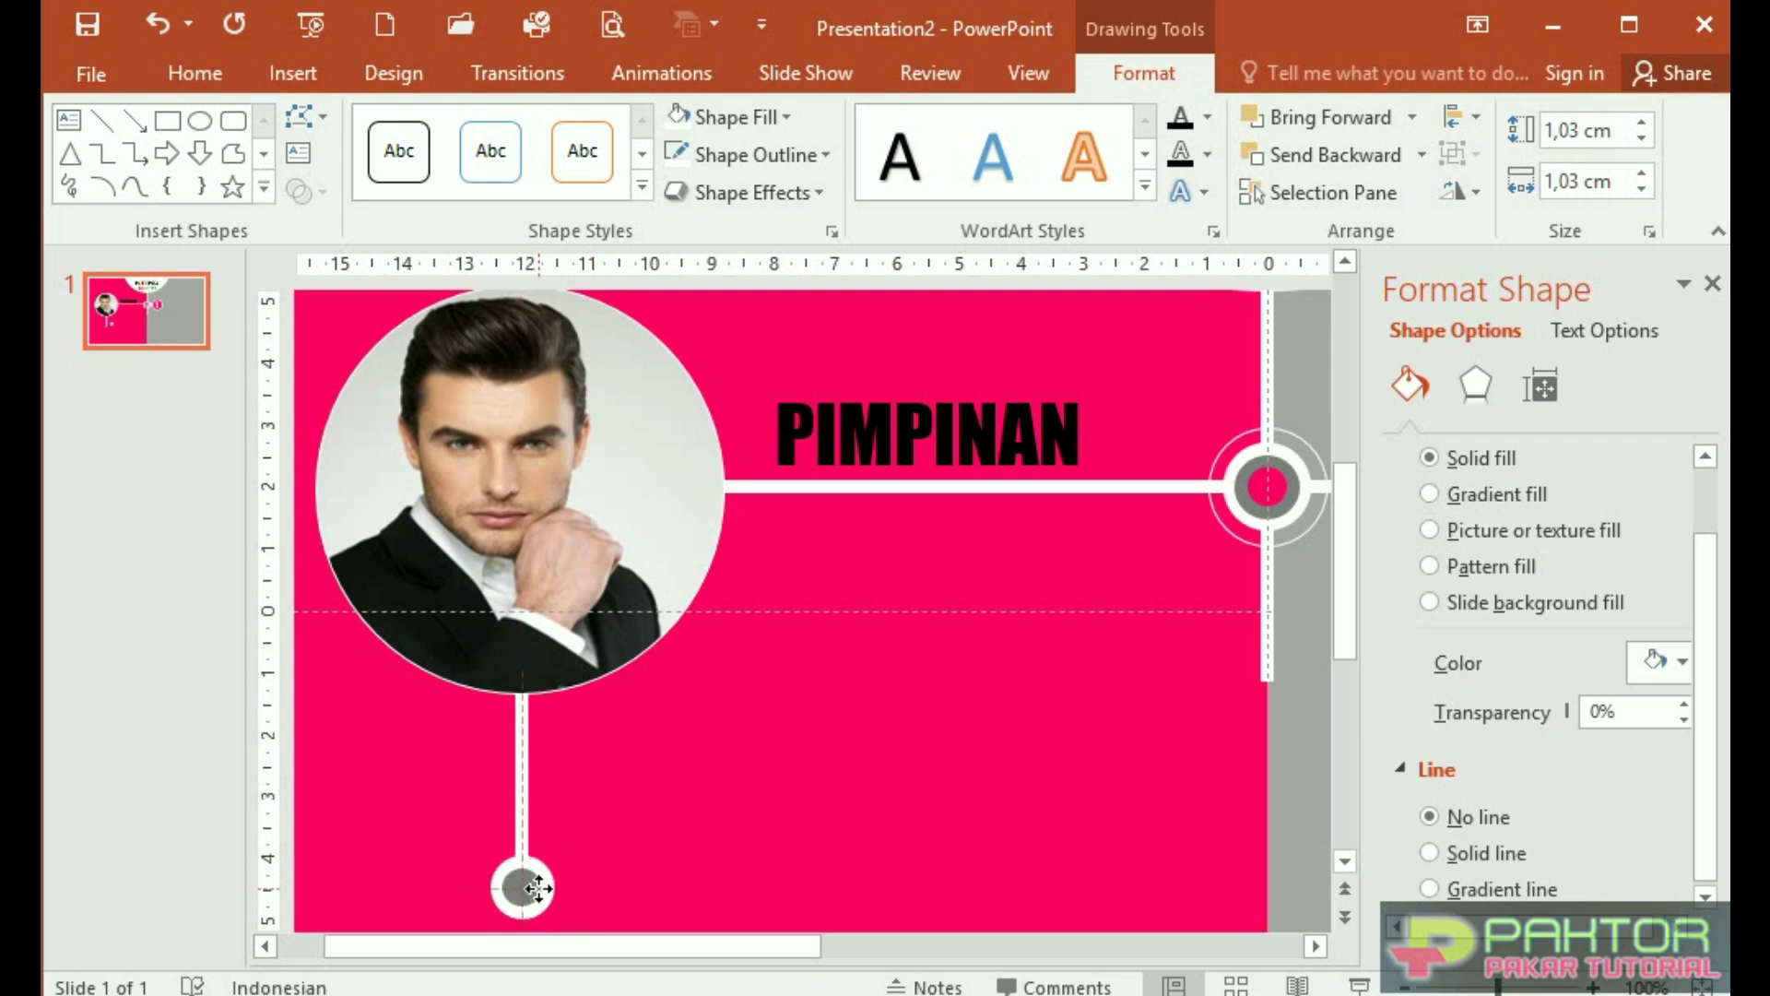
click(811, 866)
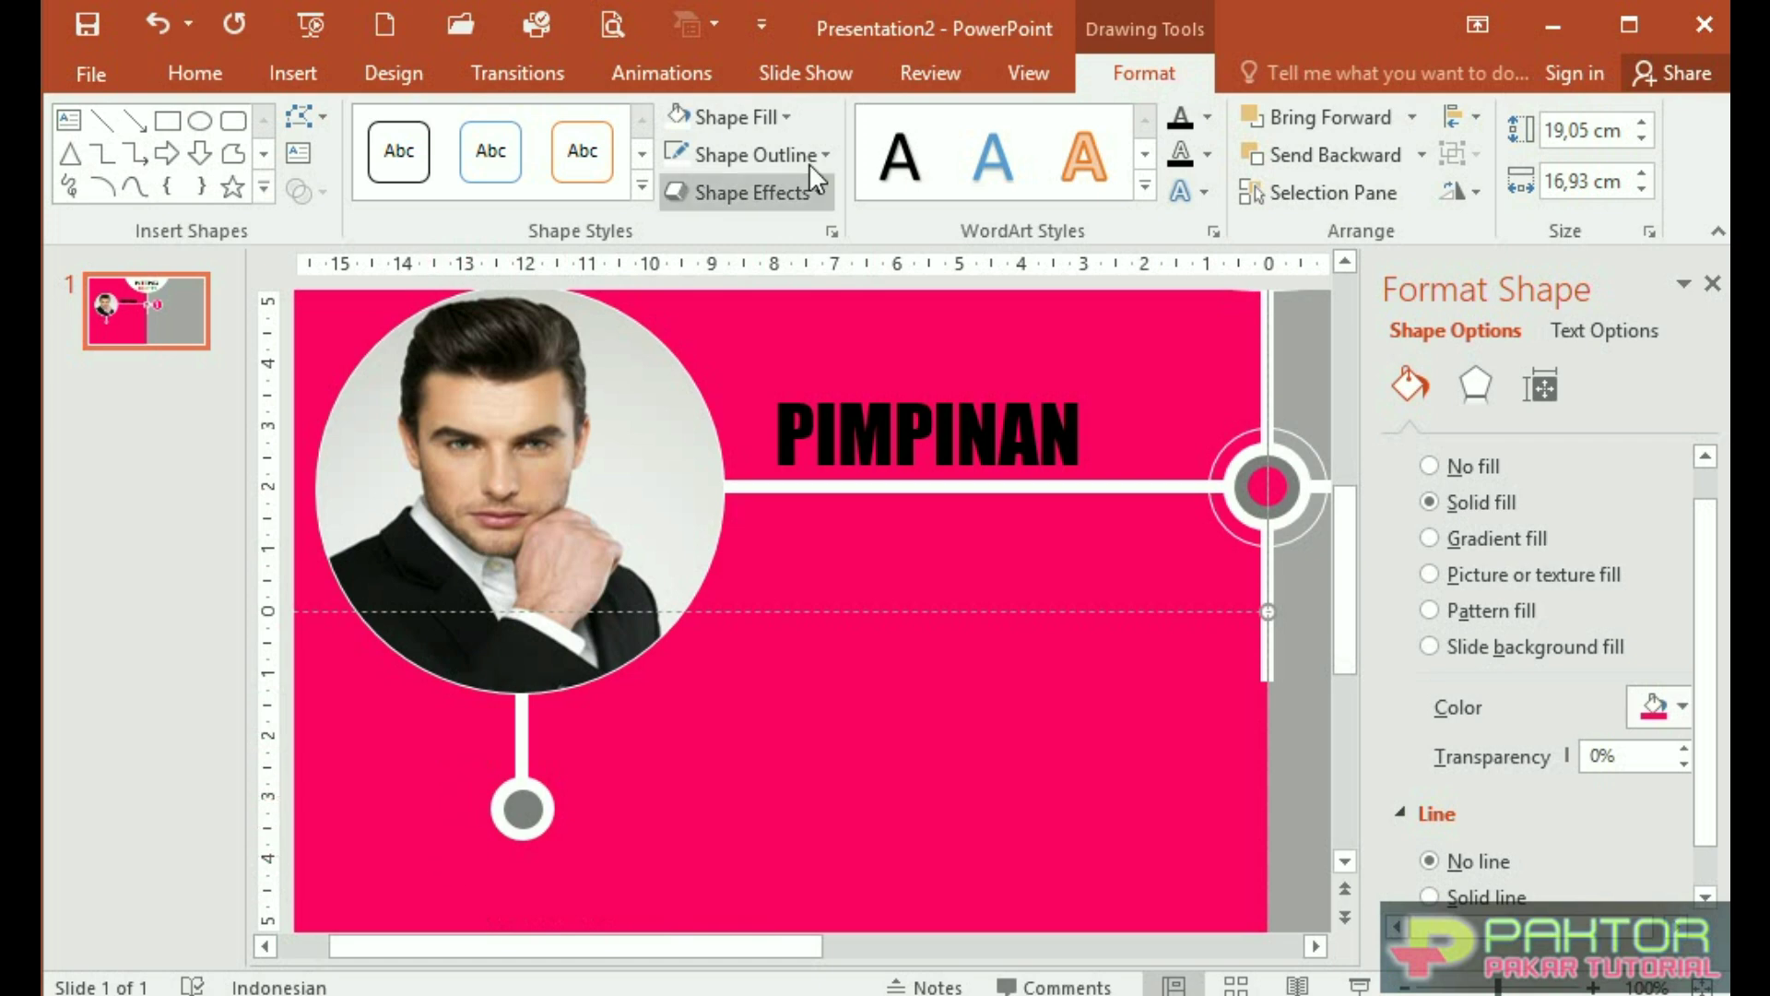
click(292, 73)
click(942, 150)
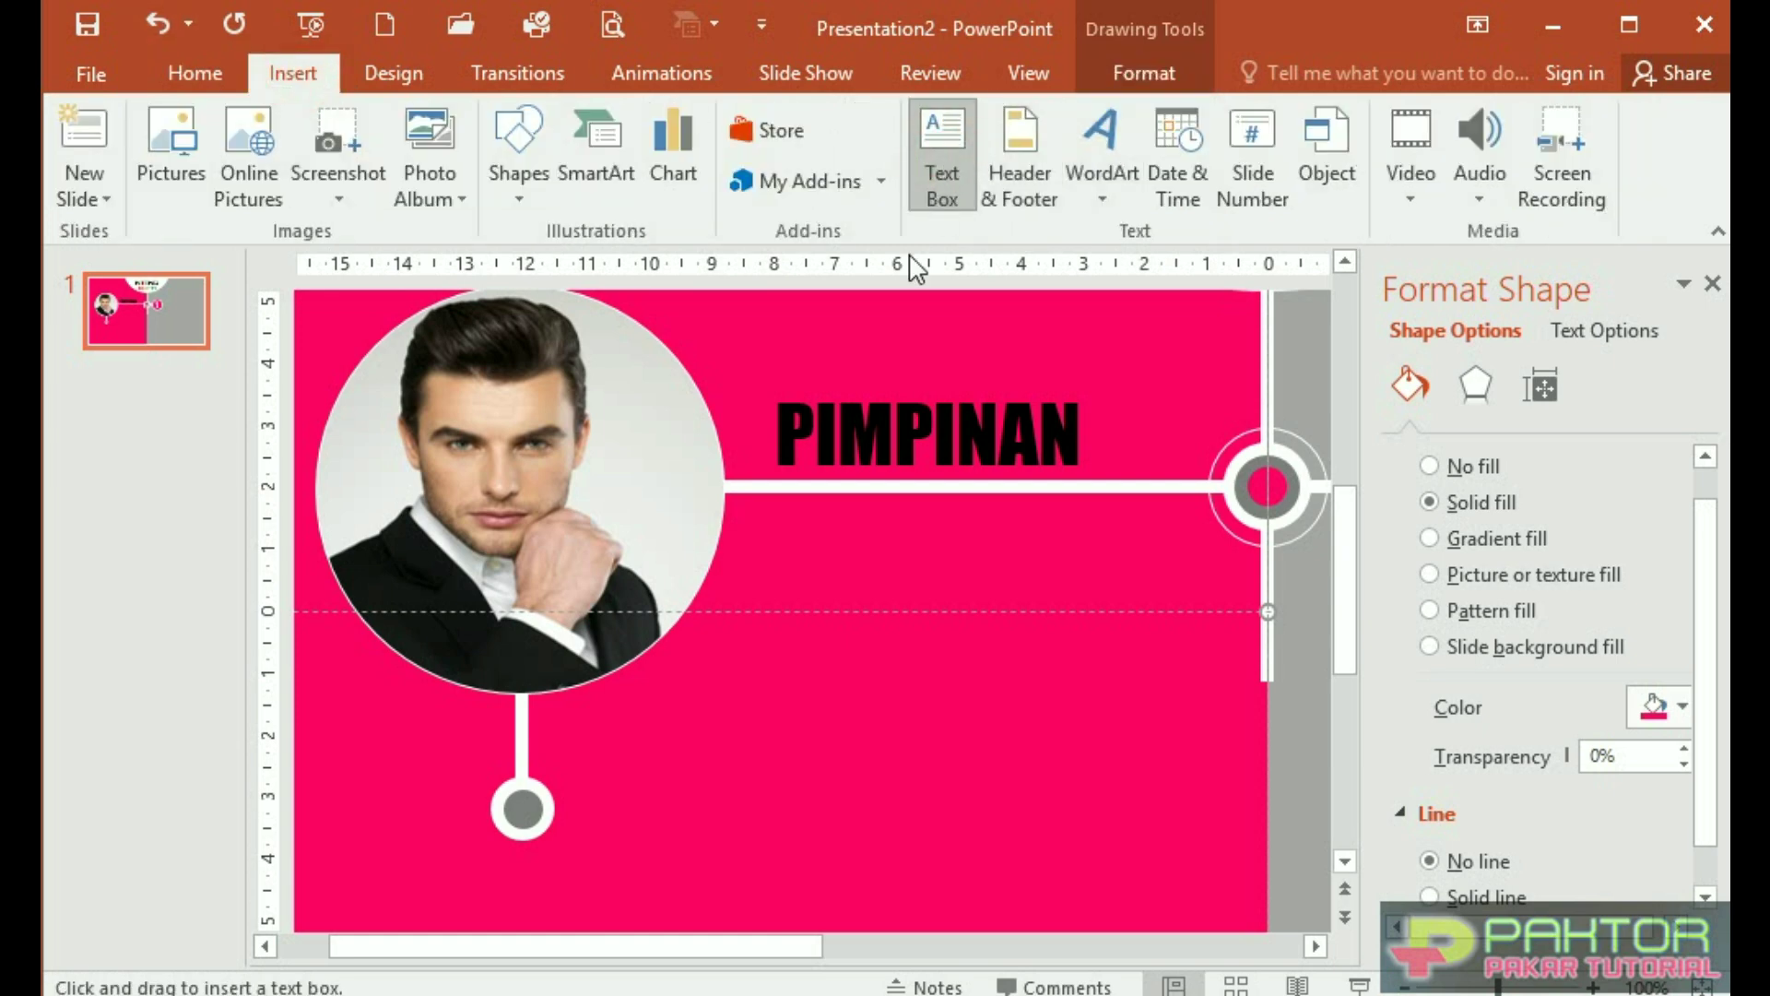
Type the person's name in a text box and move it just under the grey dot
drag(390, 860, 679, 949)
text(dZULKadr Alka)
click(560, 772)
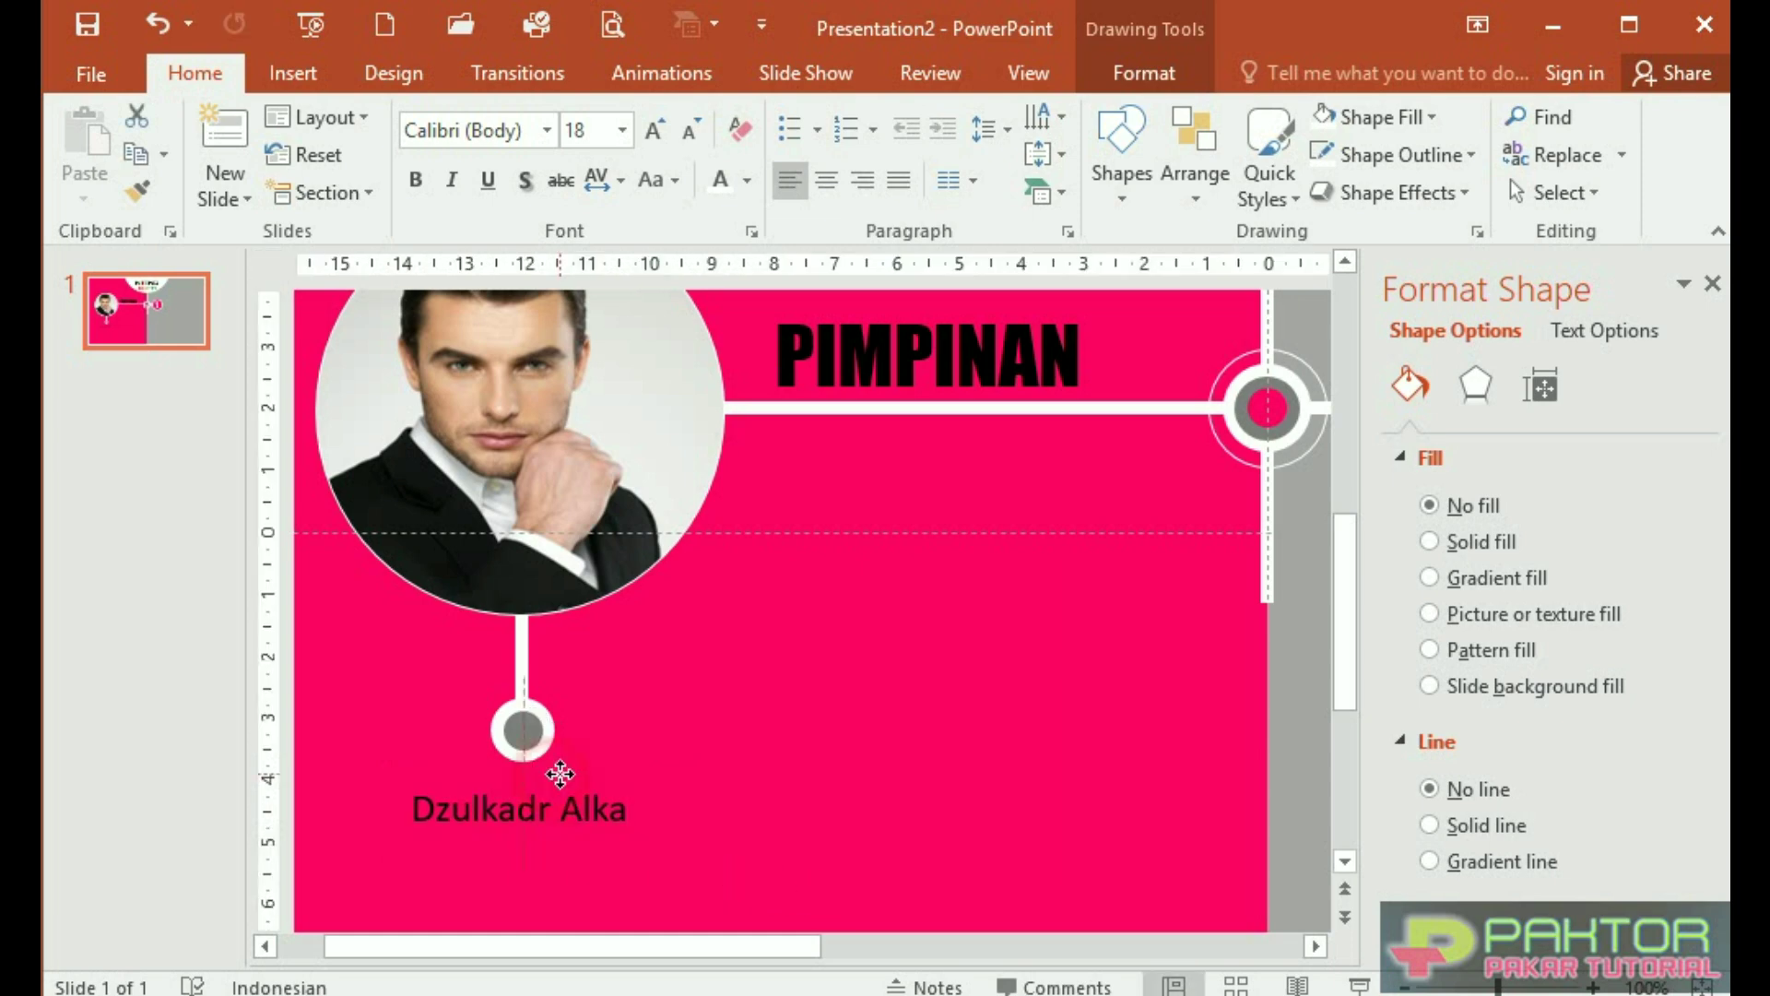
drag(559, 773, 560, 752)
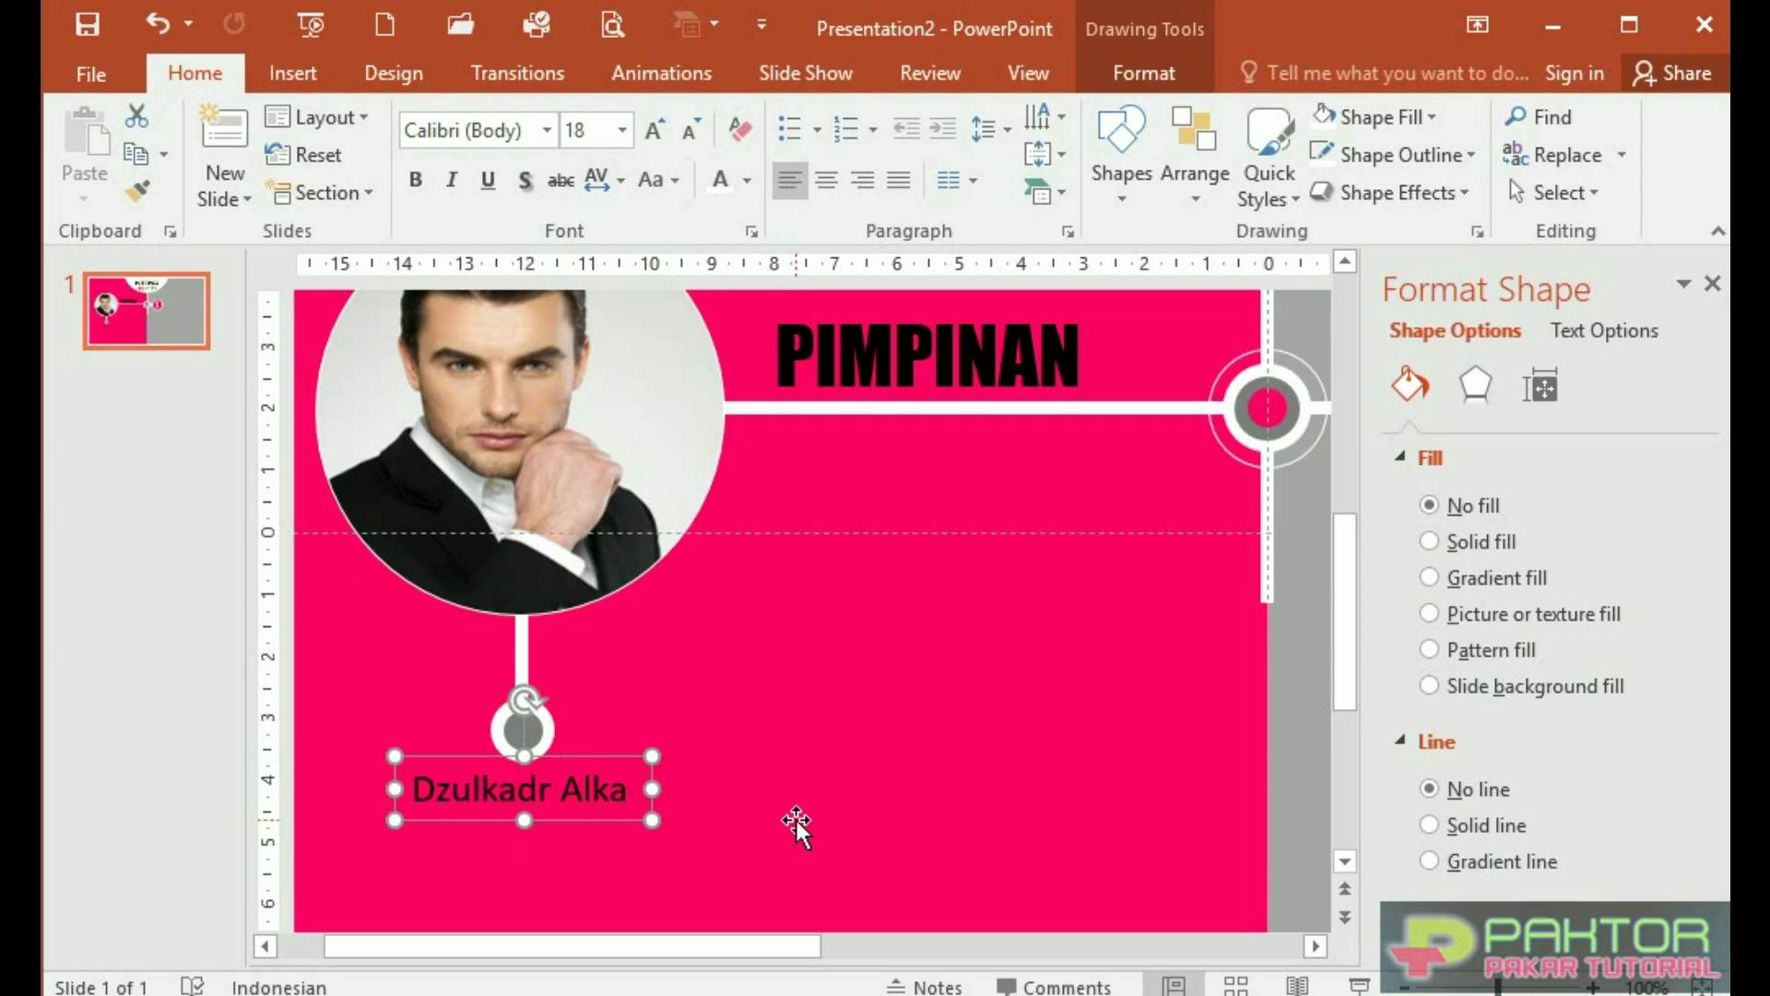
click(701, 842)
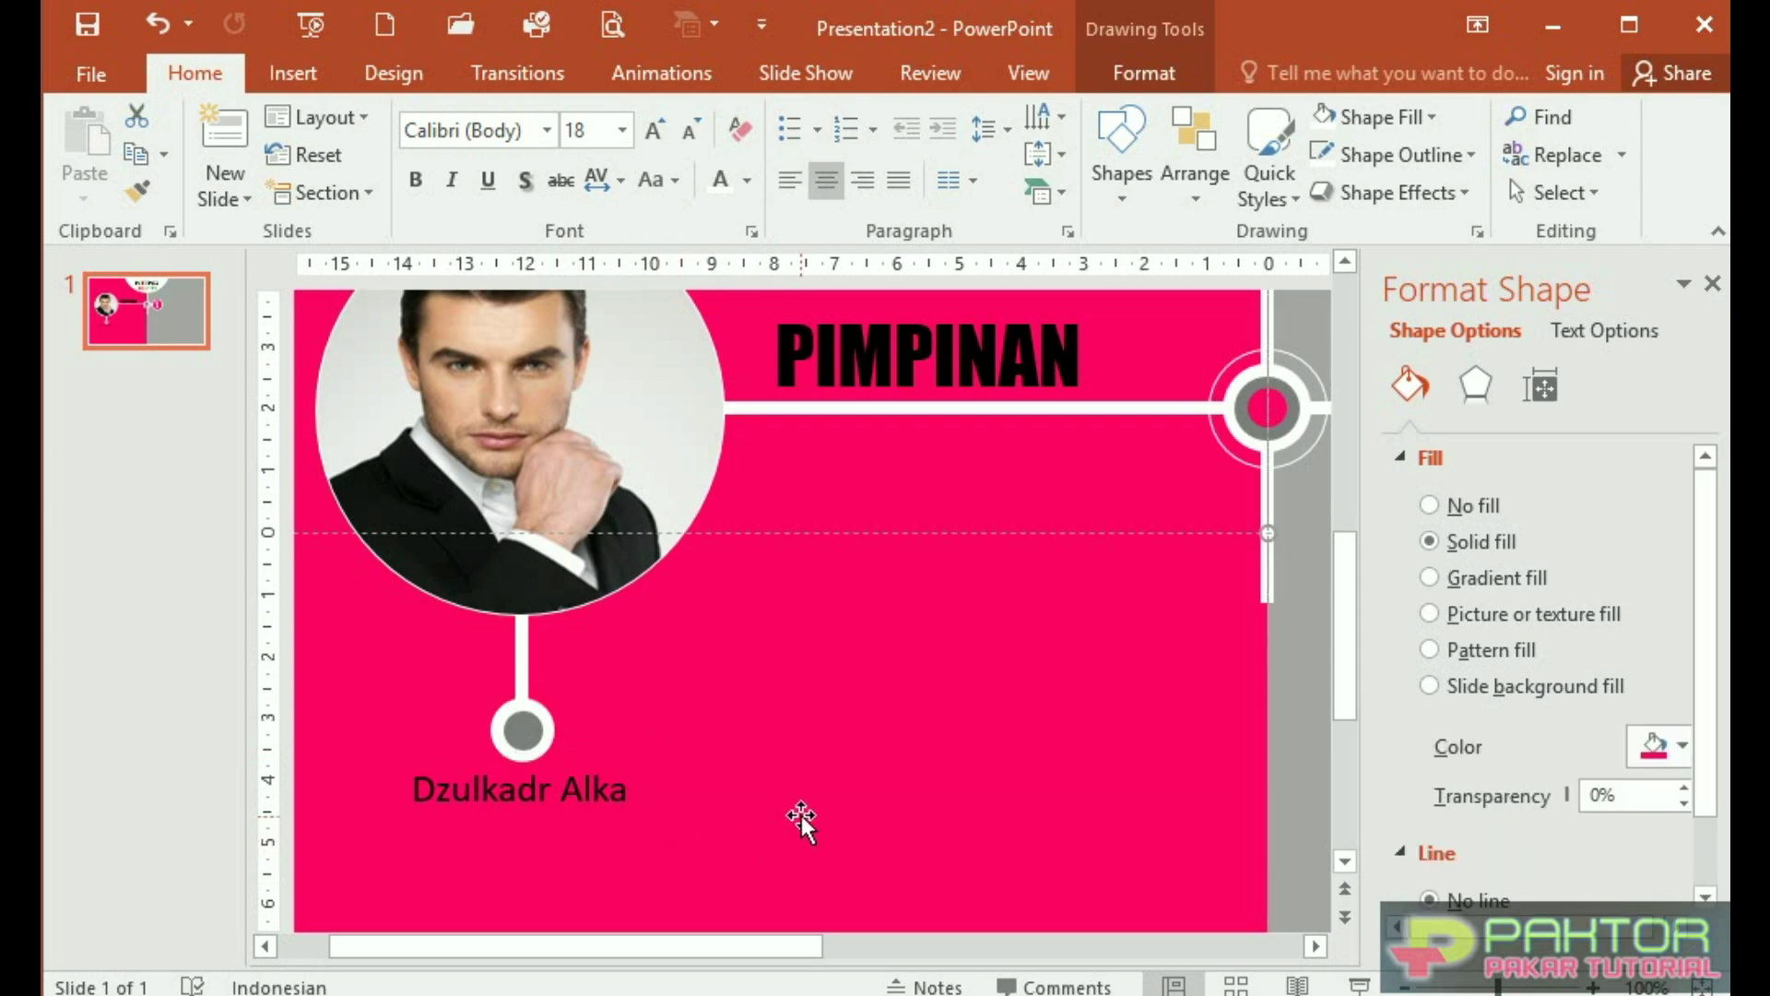
click(291, 73)
click(525, 198)
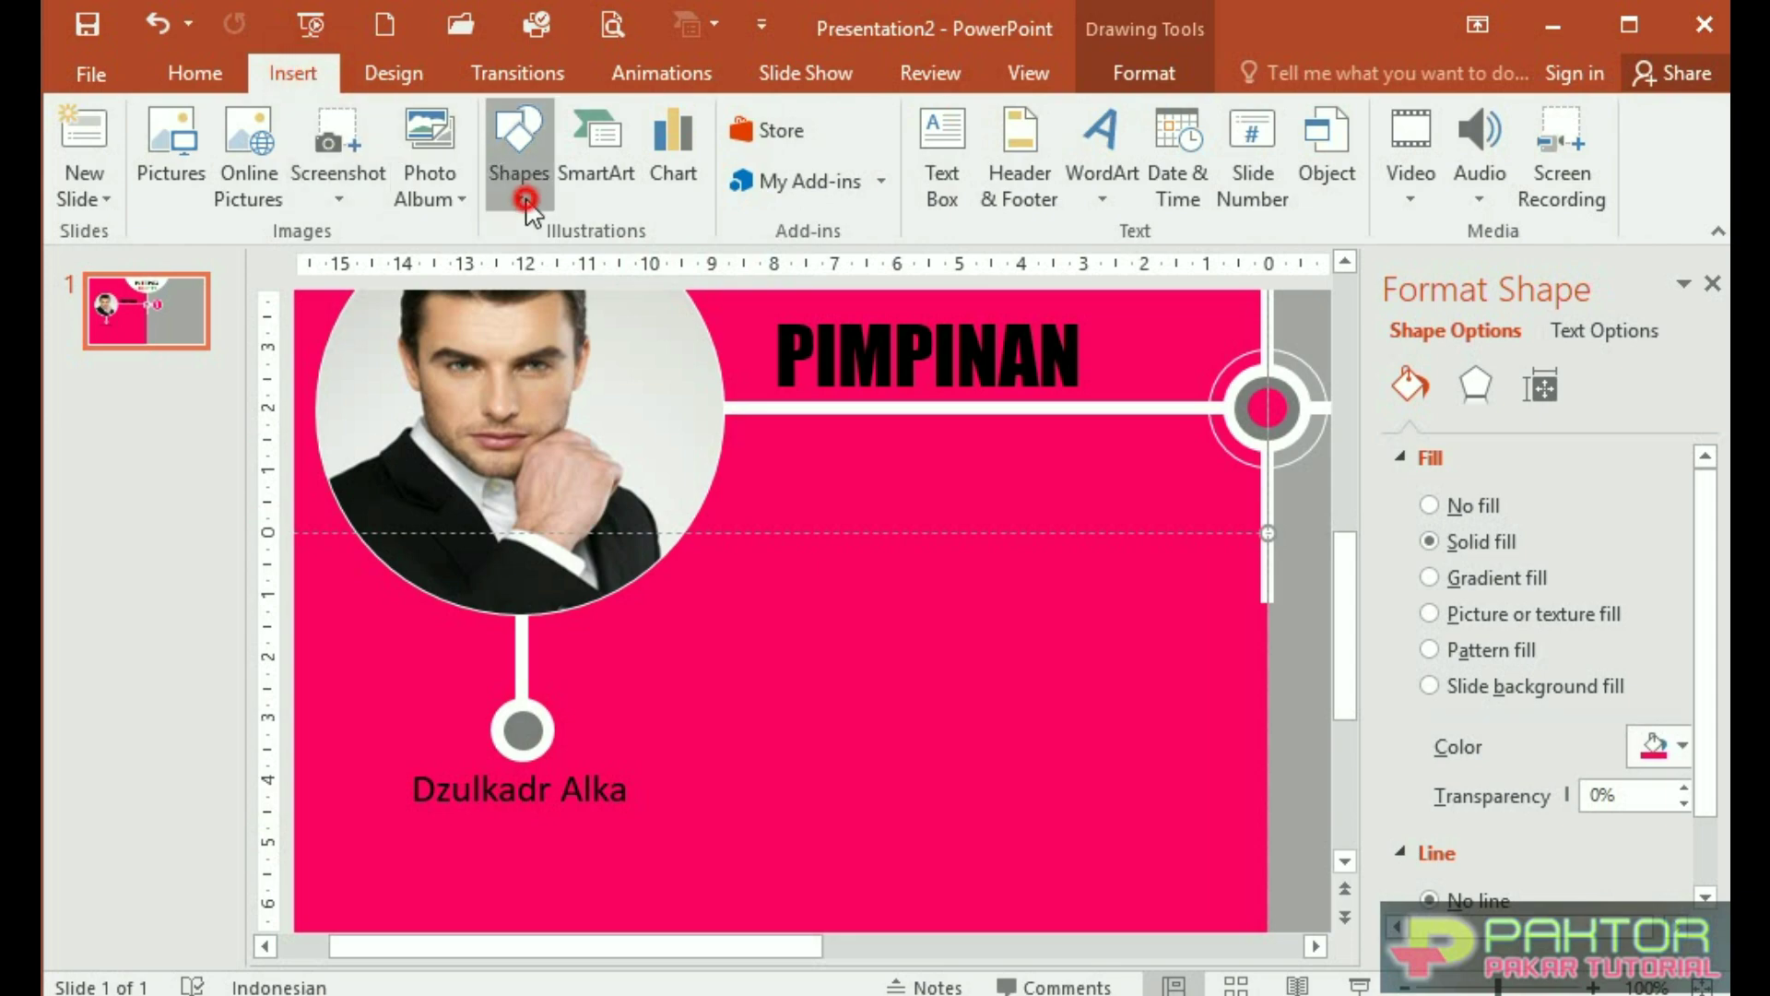
Draw a 3,52 cm straight line under the name label, then zoom out to the whole slide
click(549, 270)
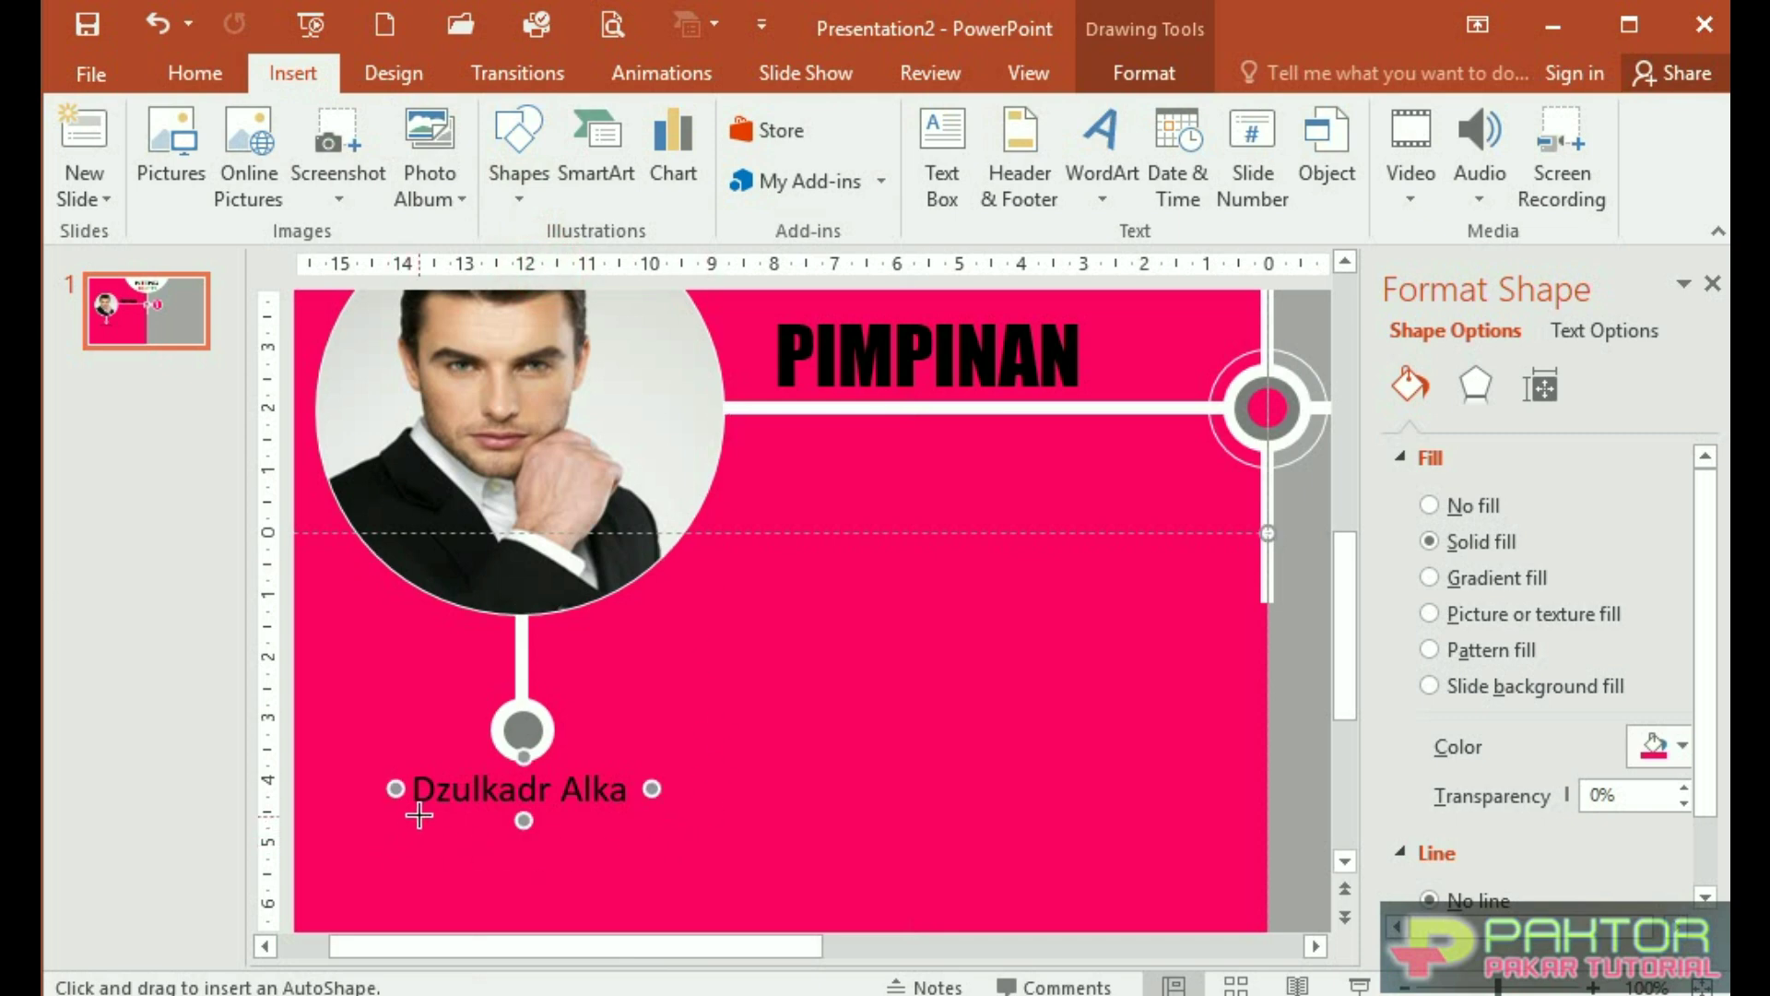
drag(413, 819, 627, 820)
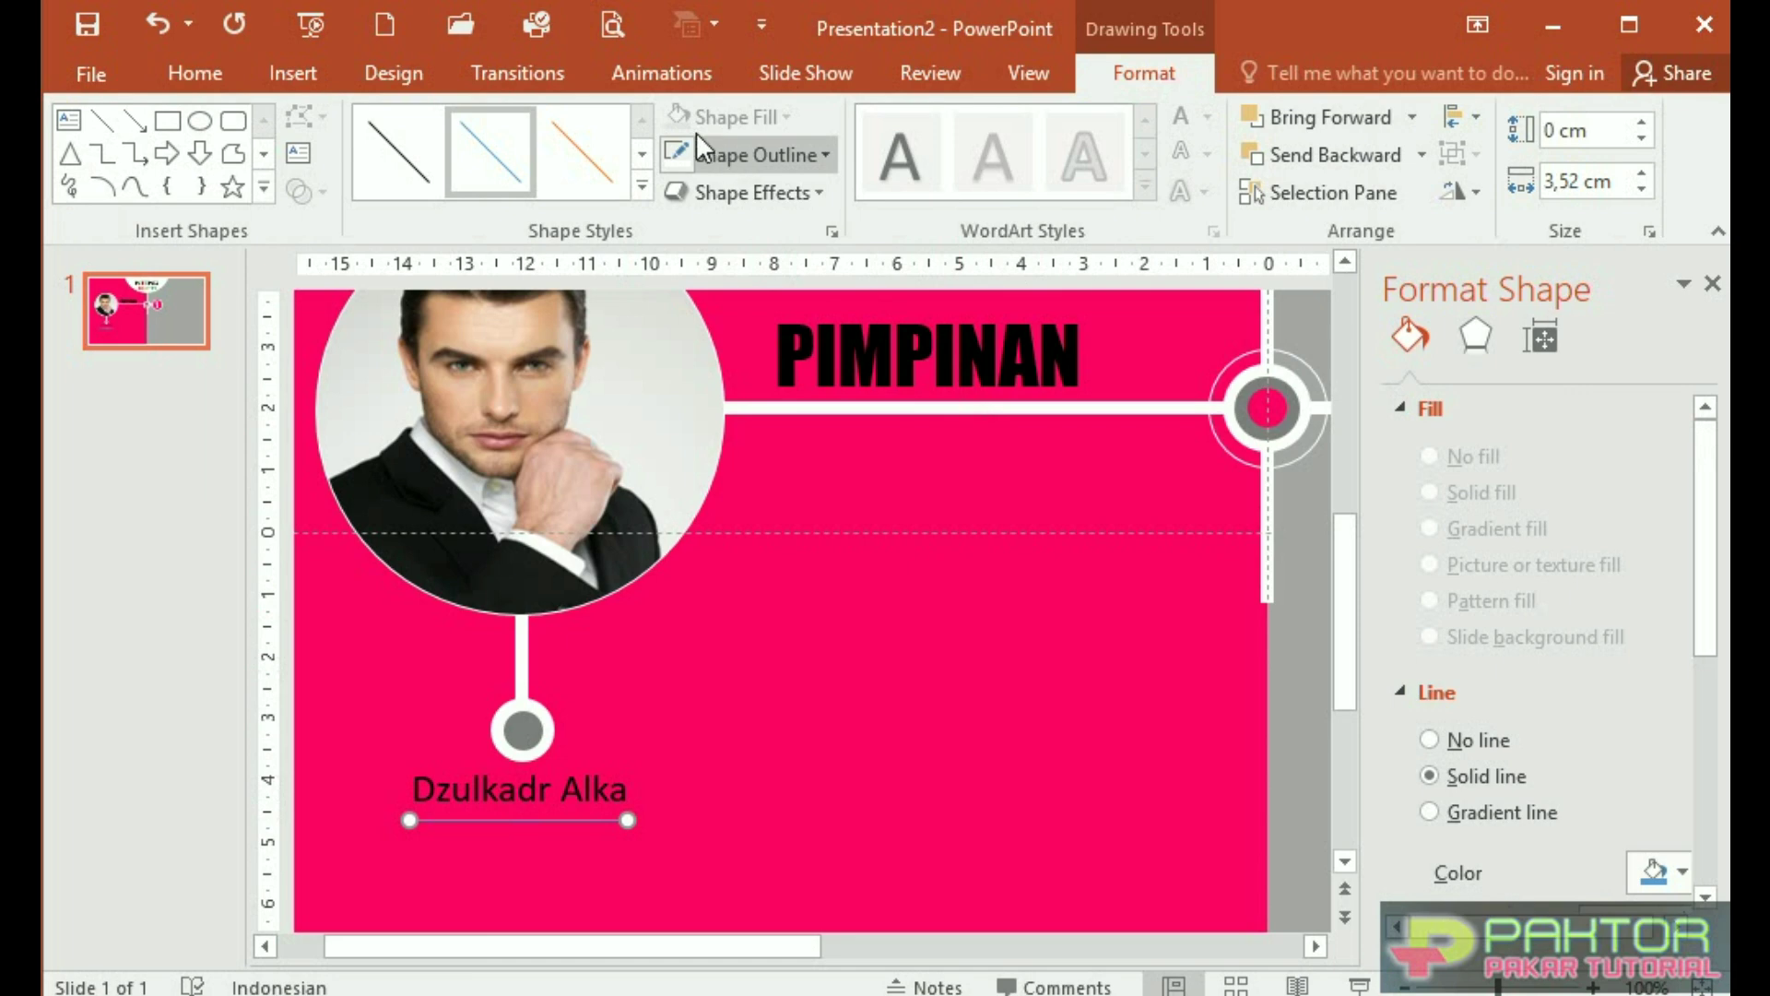
click(827, 805)
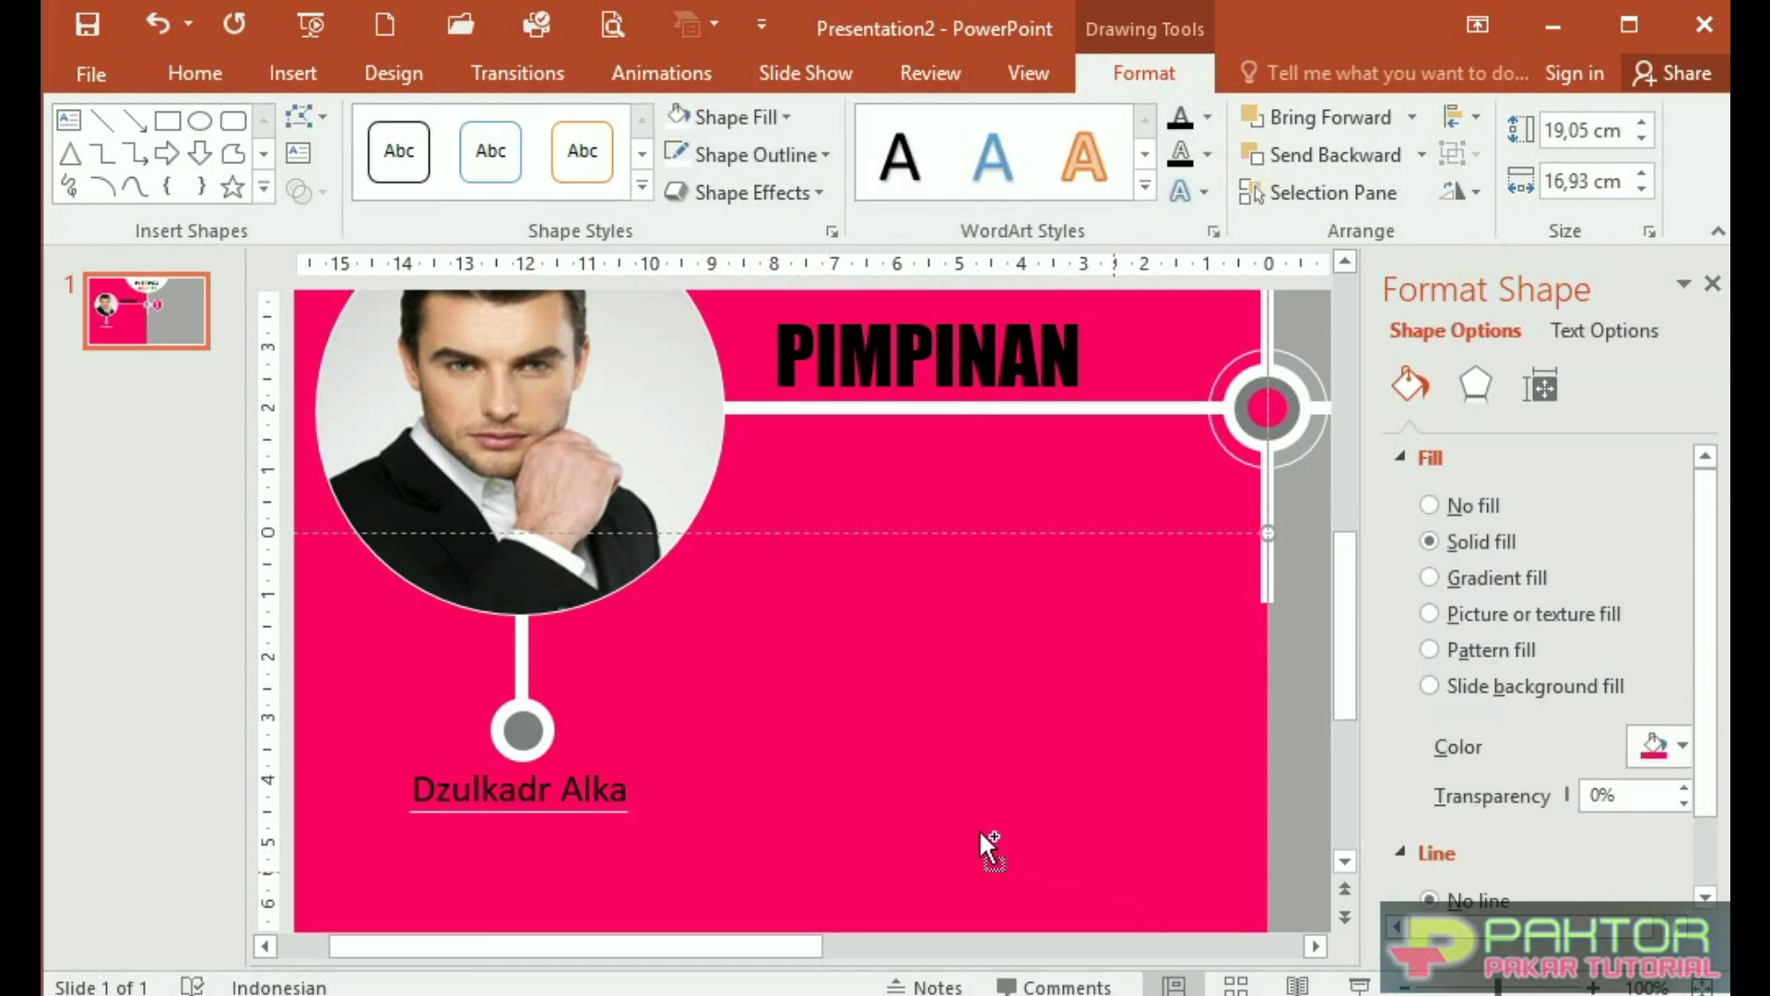
ctrl+scroll(968, 825, down, 3)
ctrl+scroll(954, 823, down, 1)
ctrl+scroll(953, 822, down, 1)
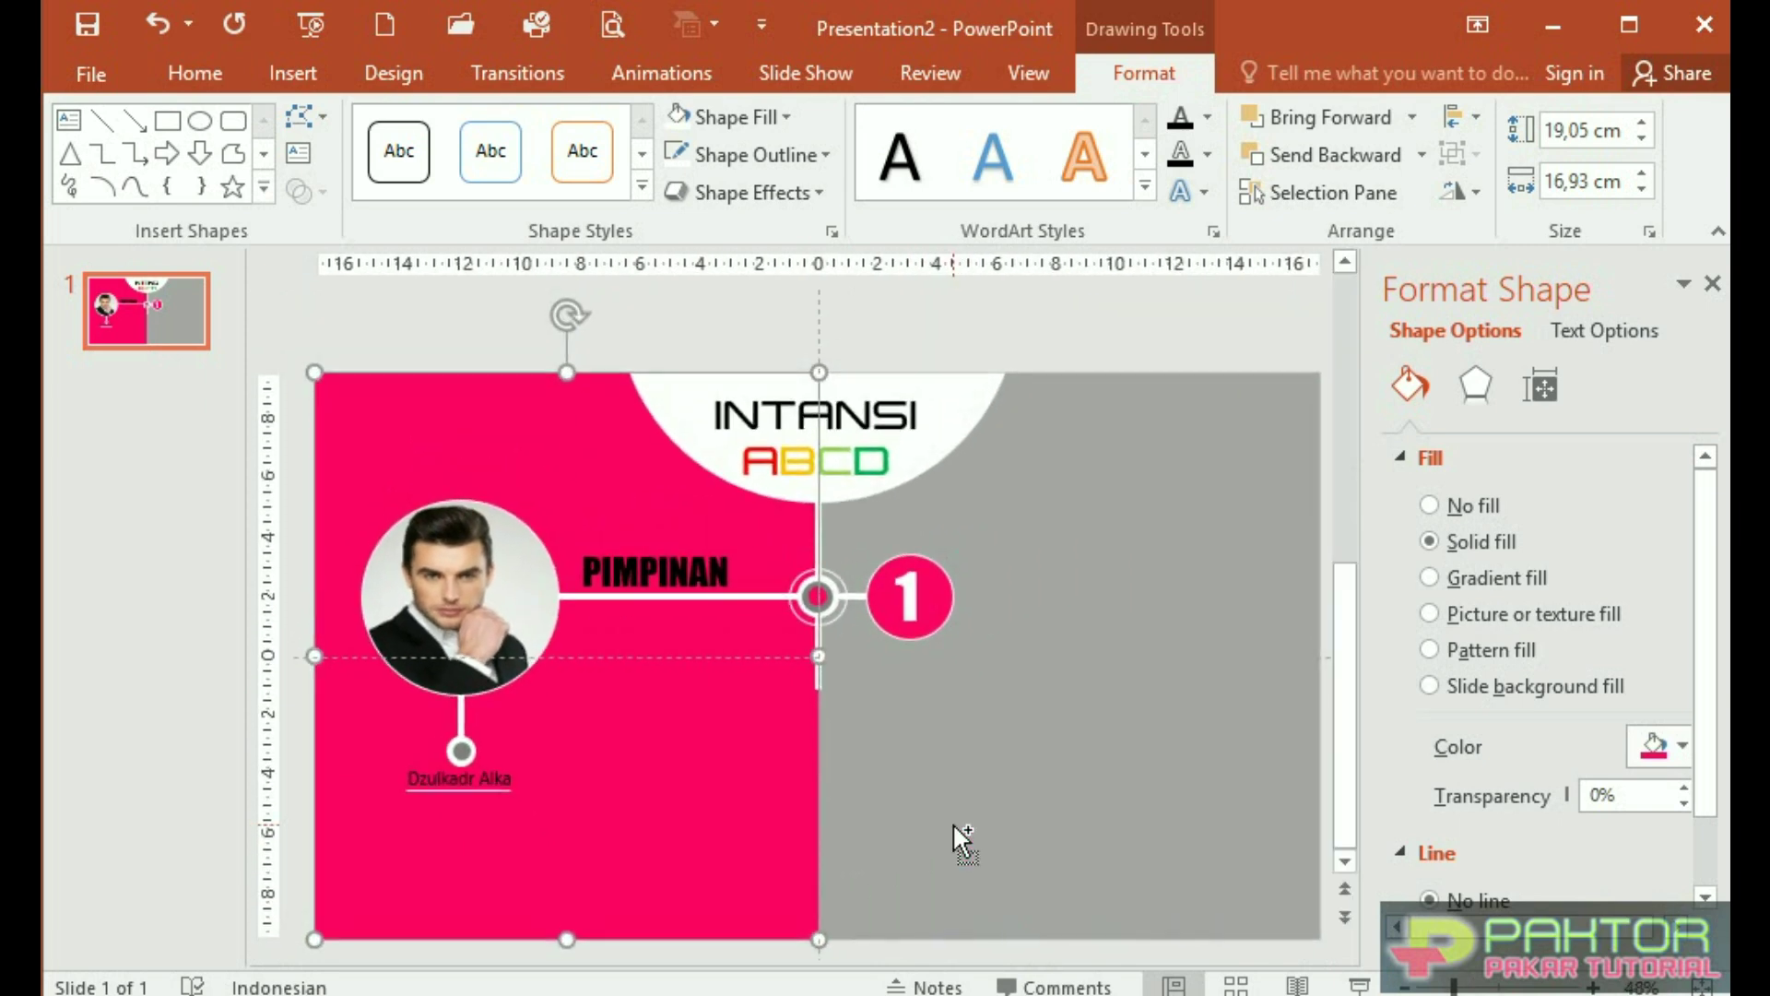
Clear the selection and select the white semicircle title shape
click(954, 822)
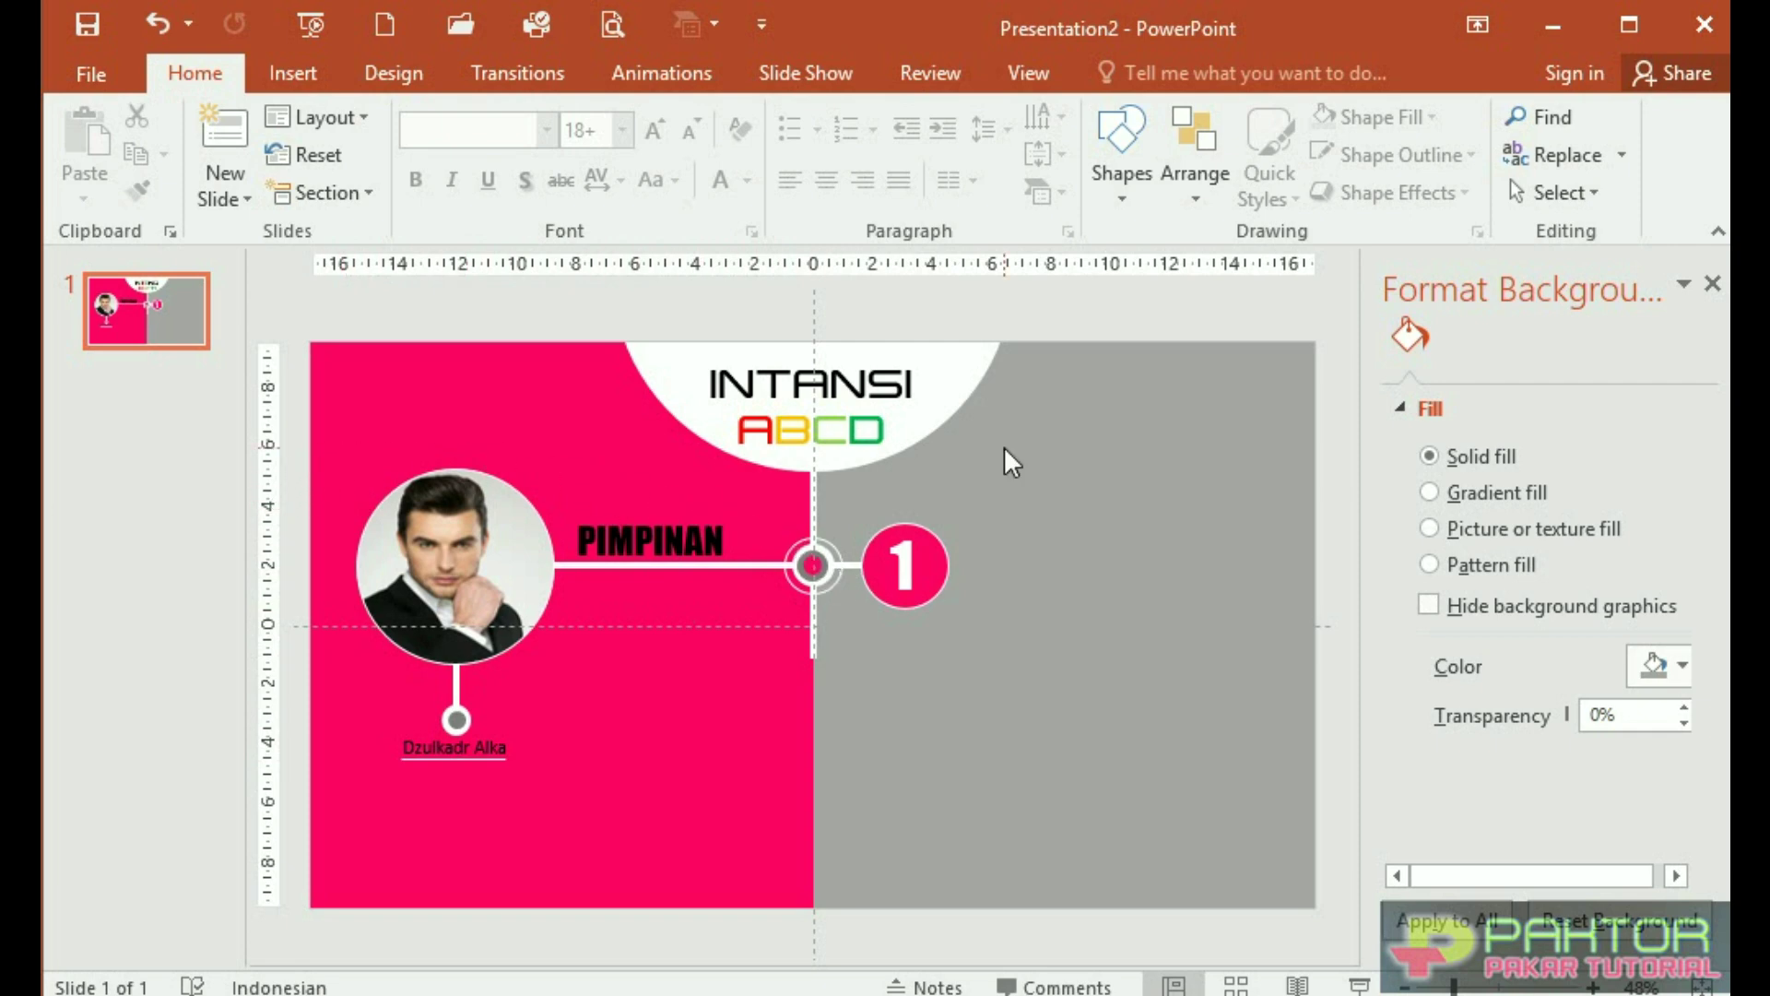
click(973, 383)
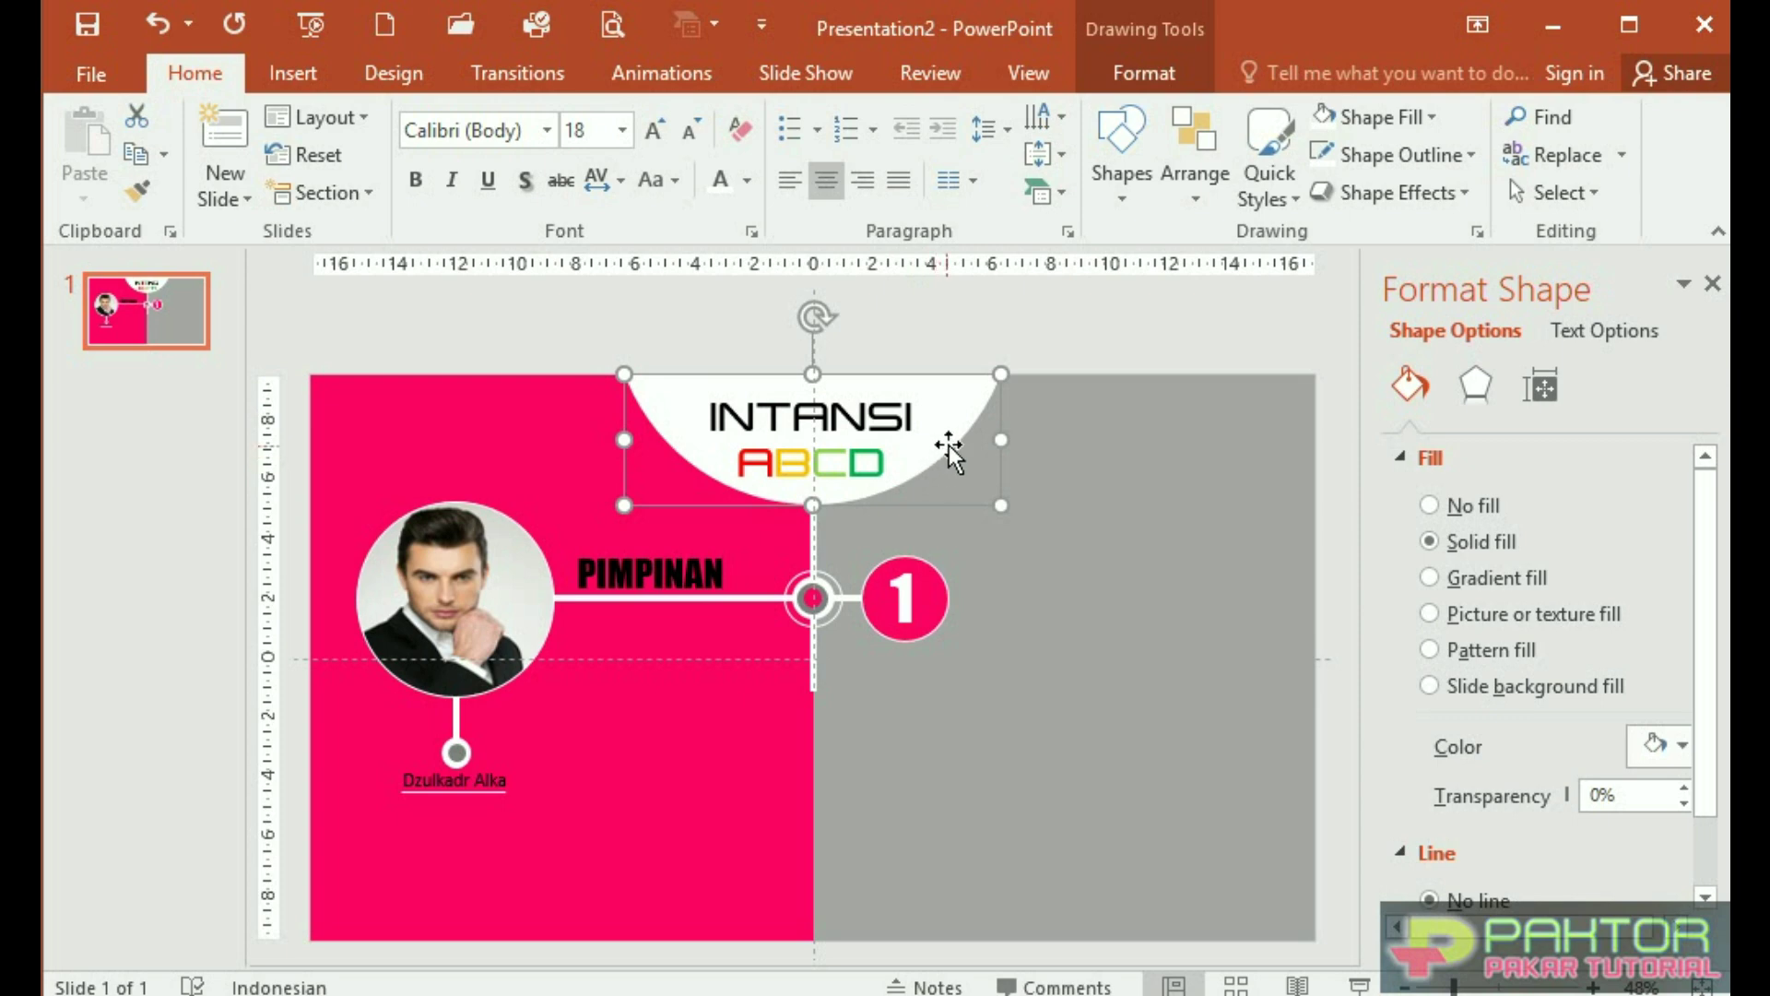
Give the white semicircle a Wipe entrance animation from the top
click(671, 81)
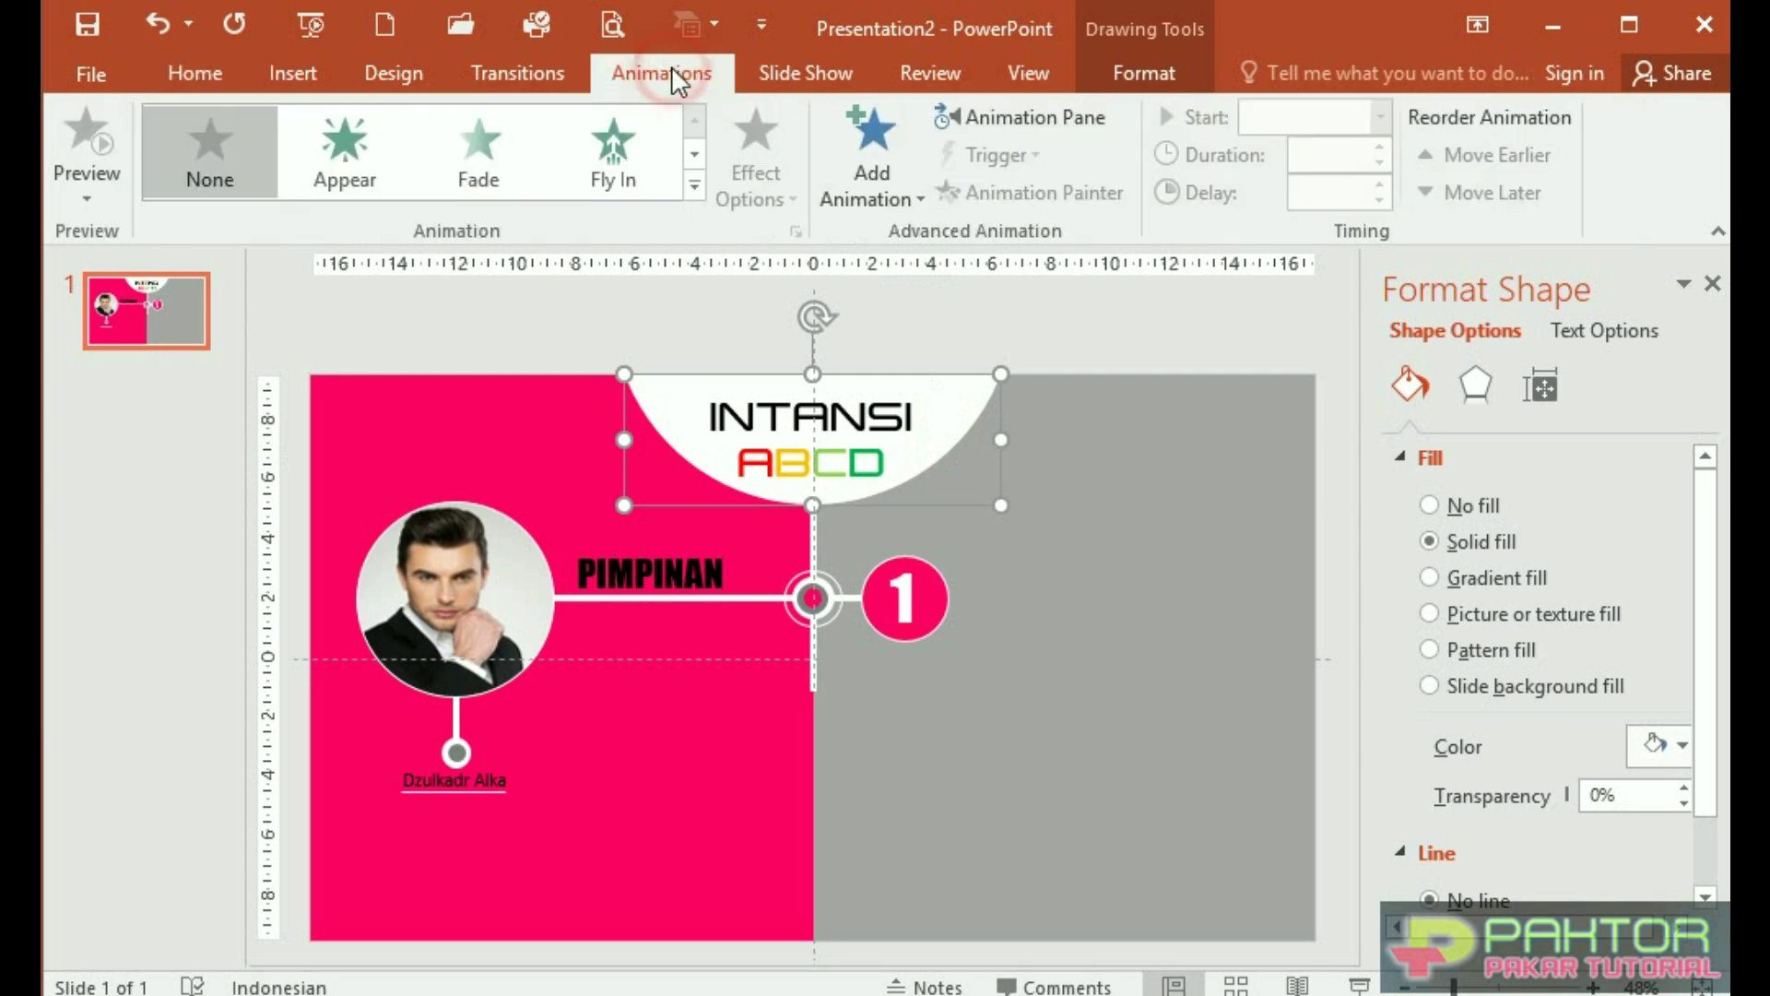
click(695, 186)
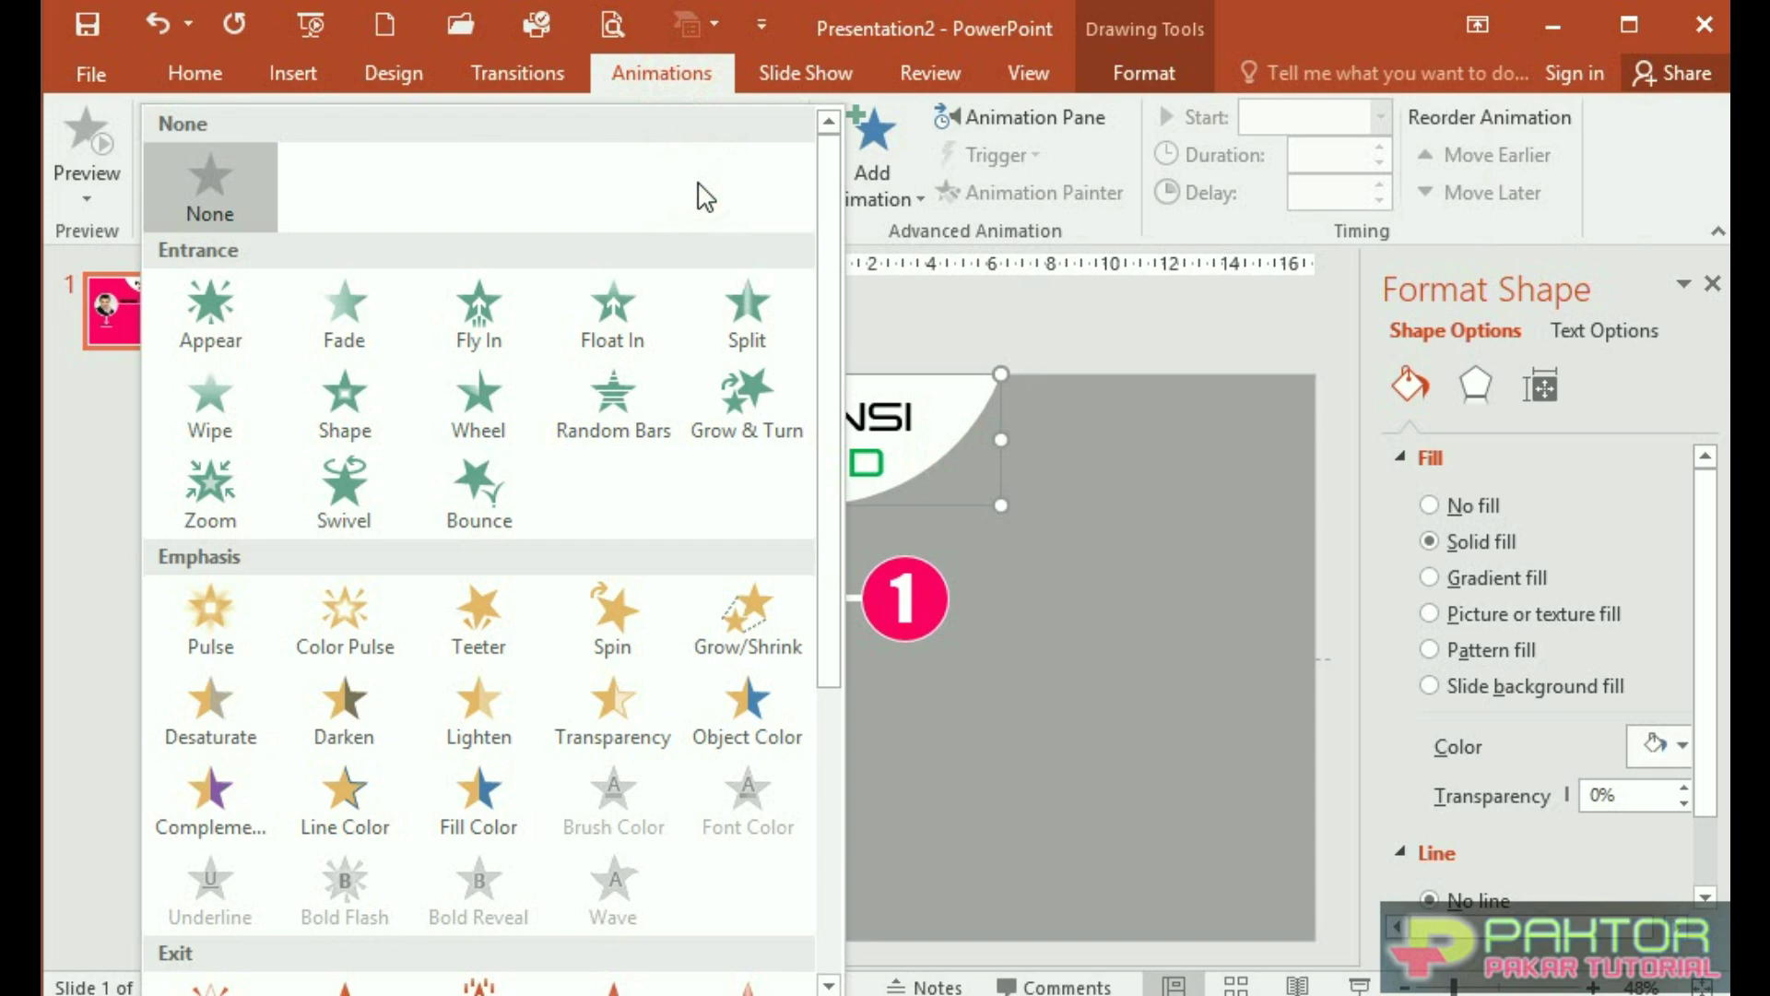
click(225, 429)
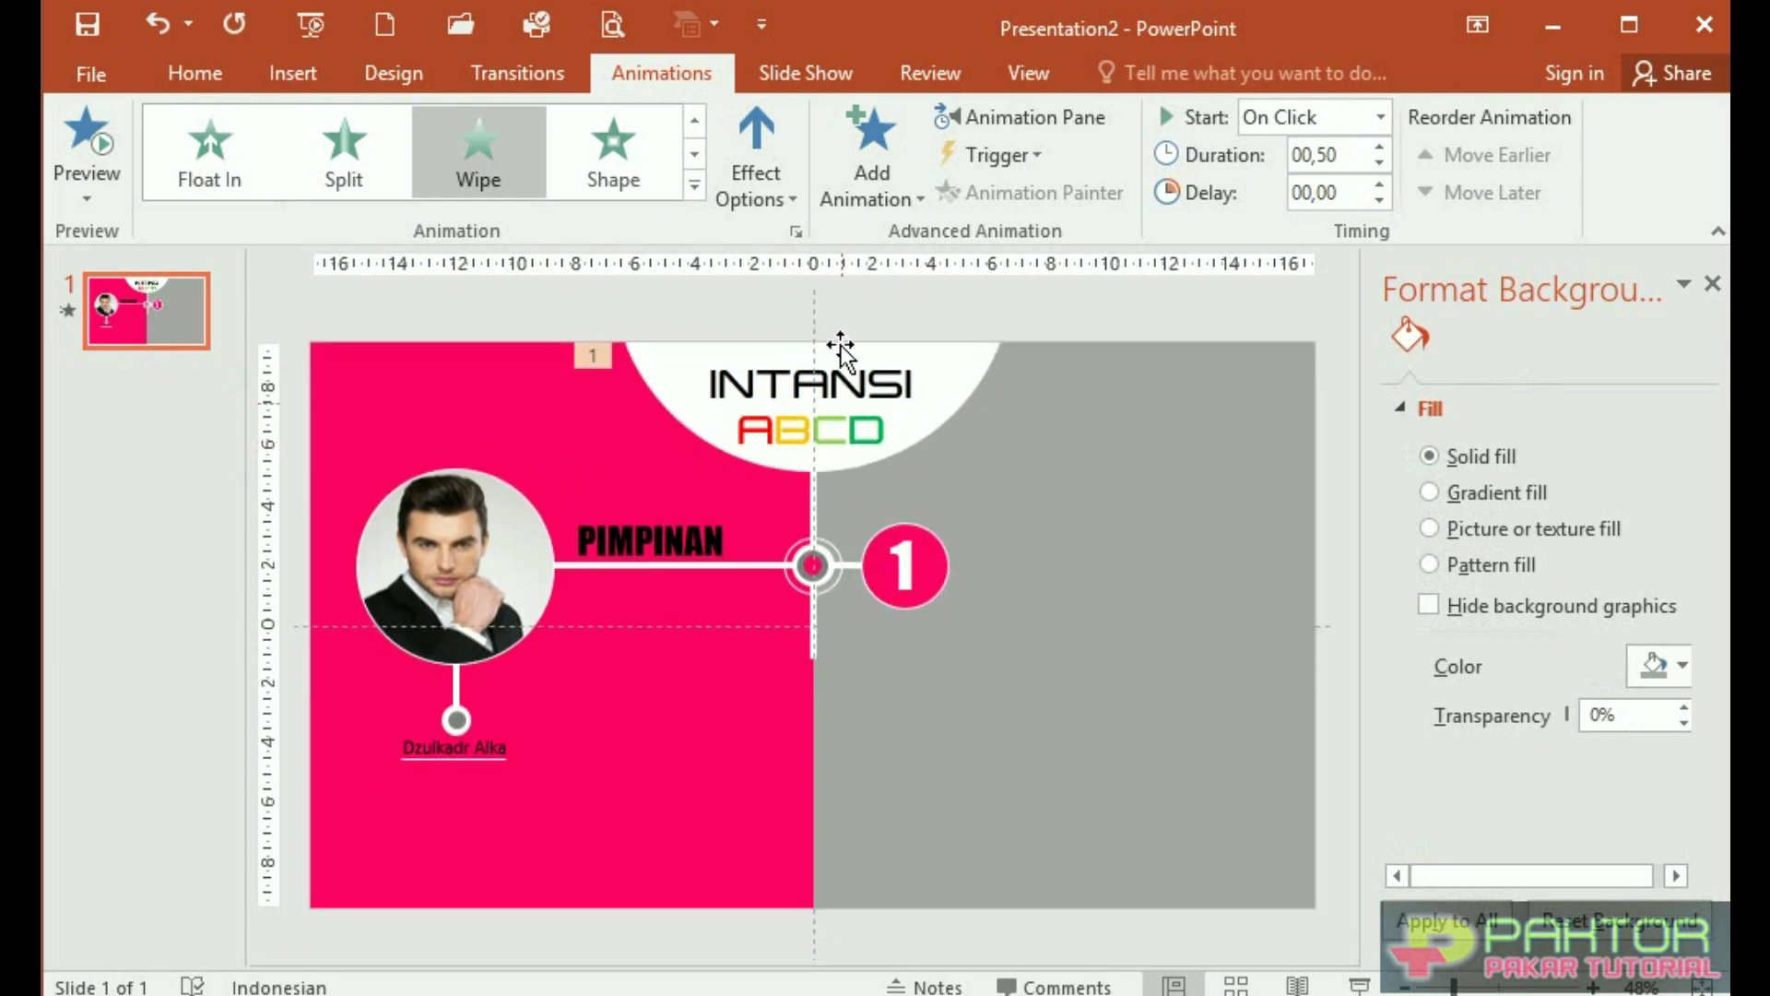
click(793, 198)
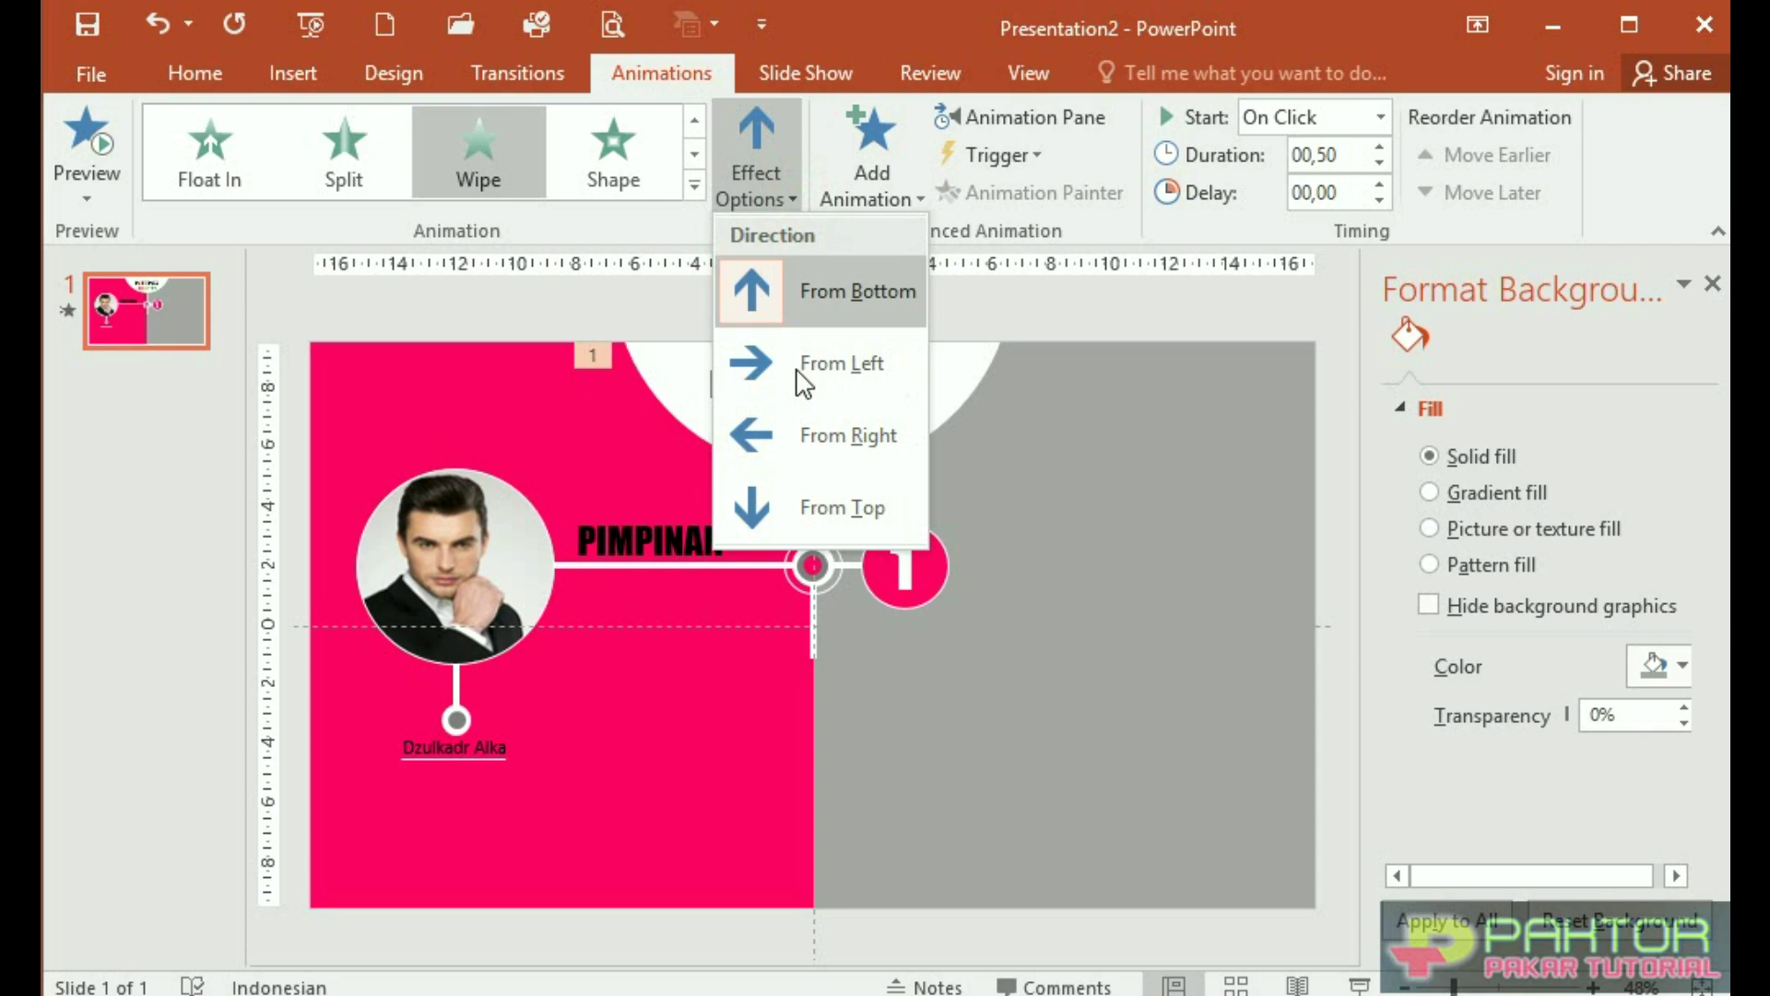
click(822, 503)
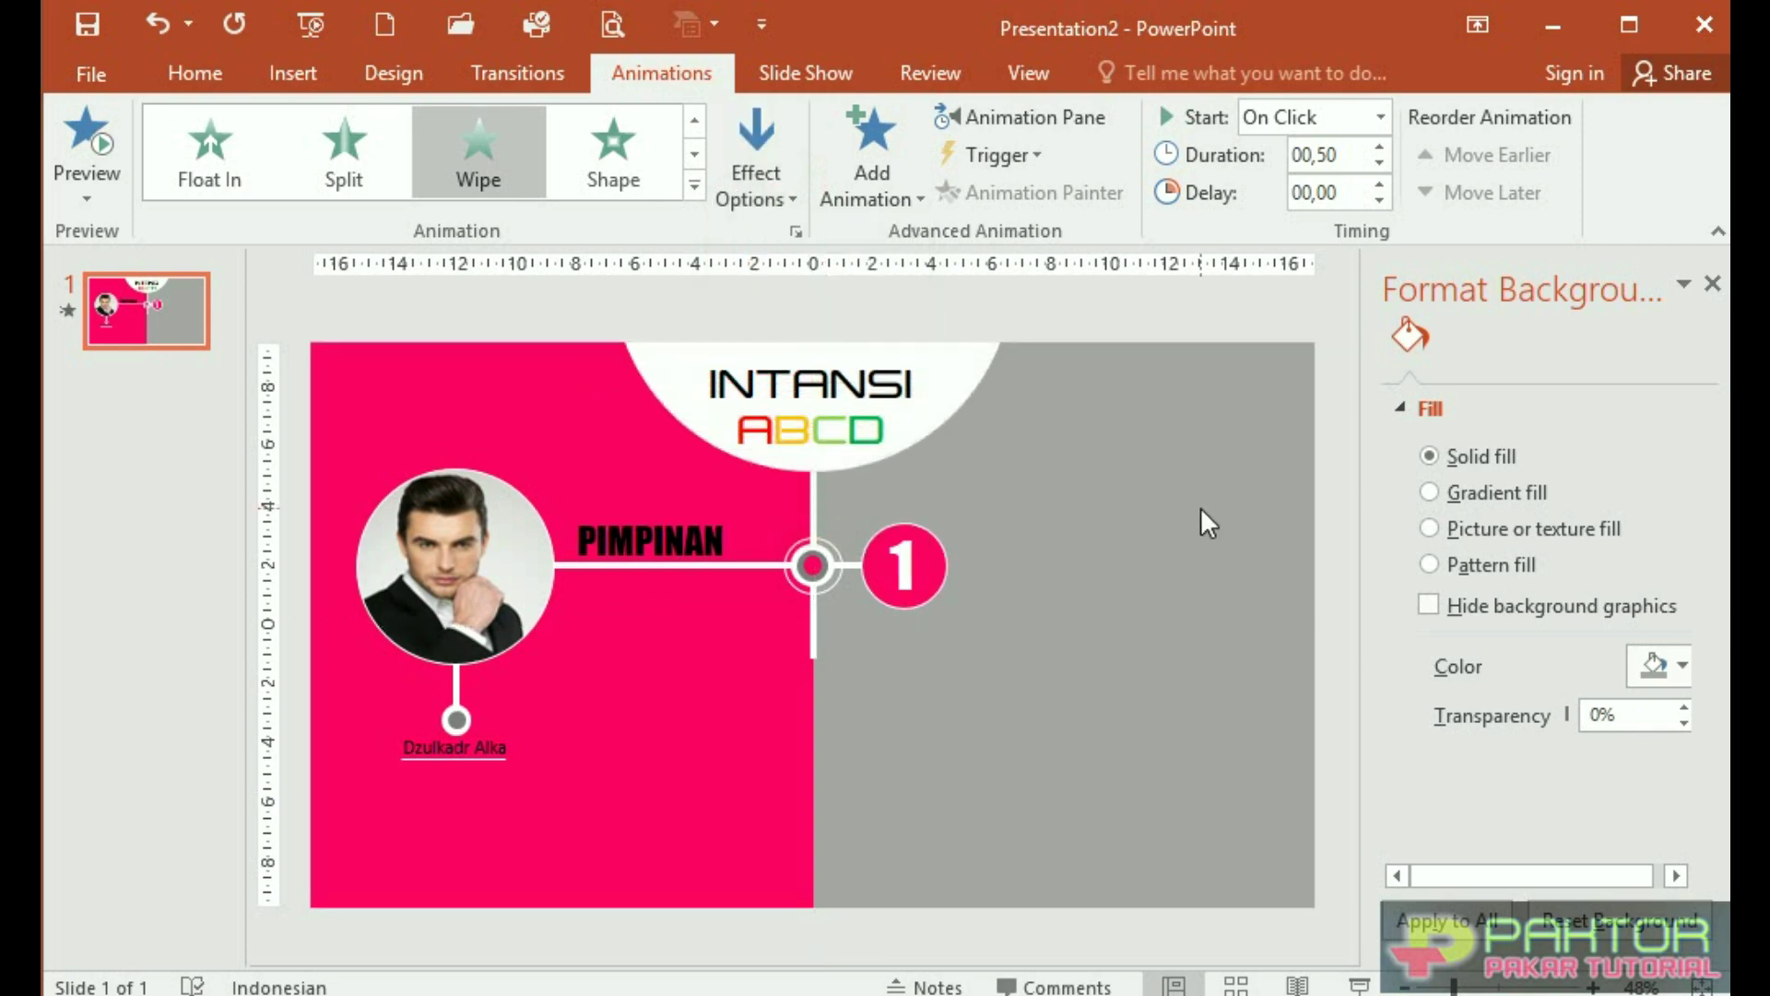
click(830, 388)
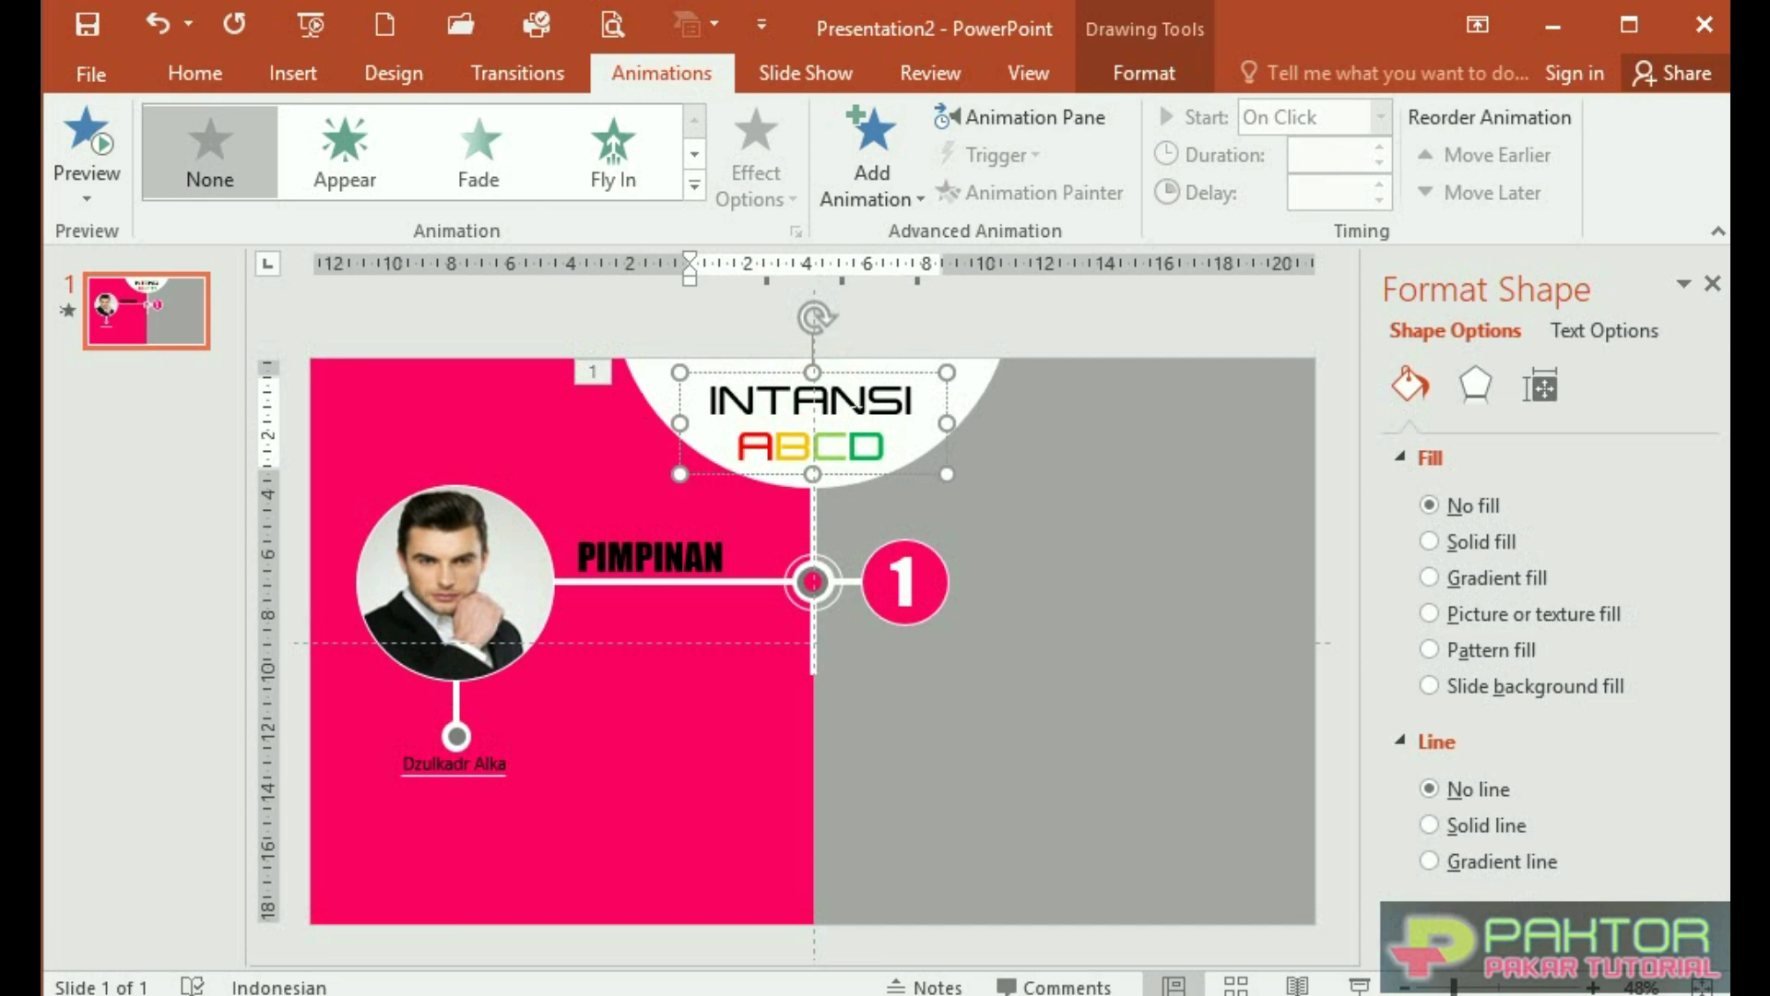
Give the INTANSI ABCD title a Wipe entrance from the top
click(658, 79)
click(695, 187)
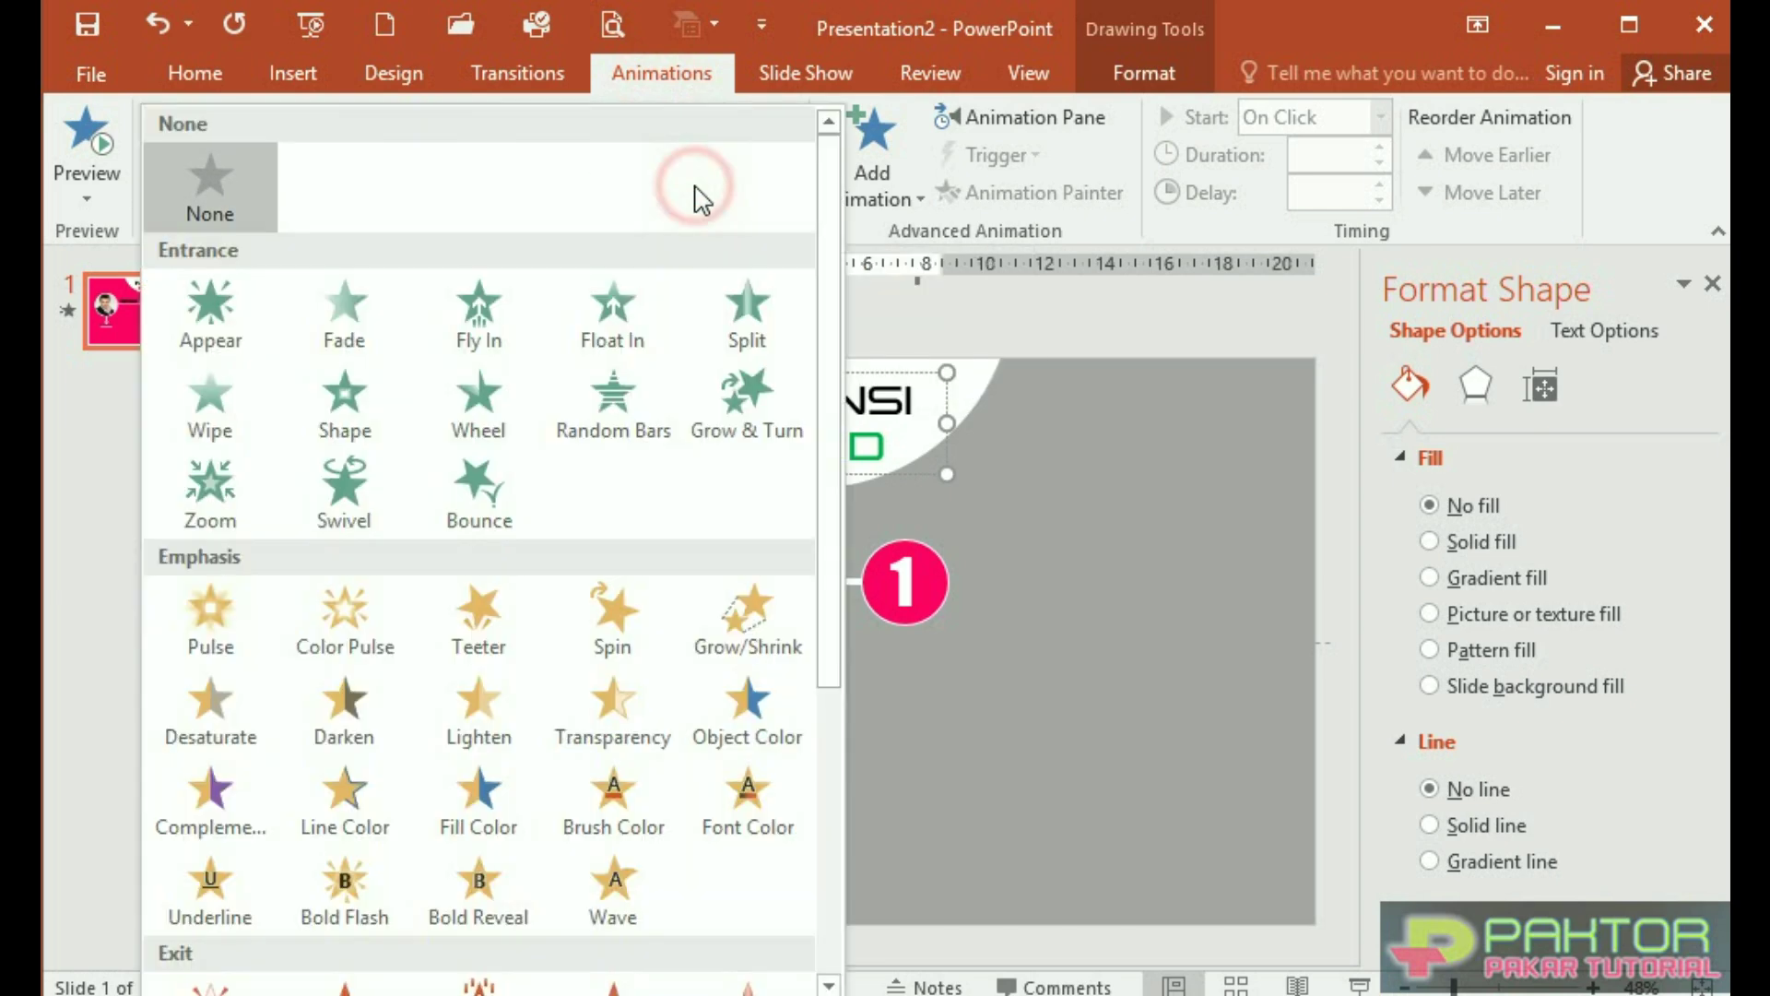
click(208, 412)
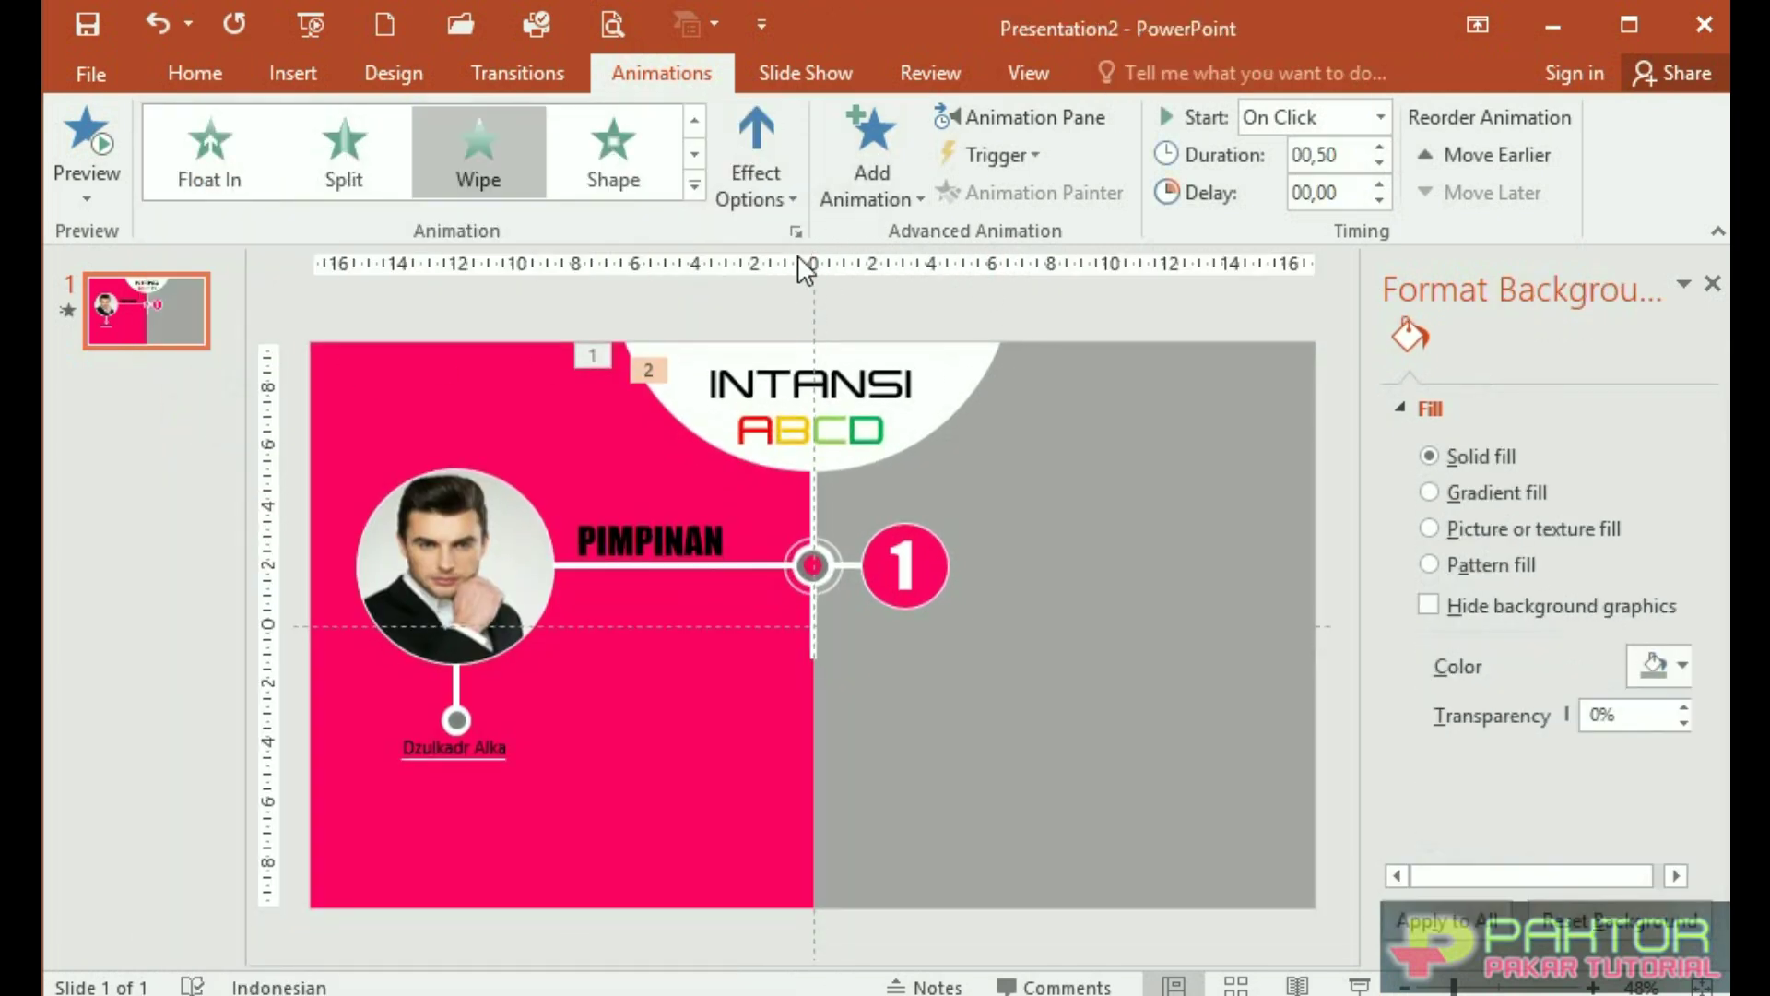
click(800, 217)
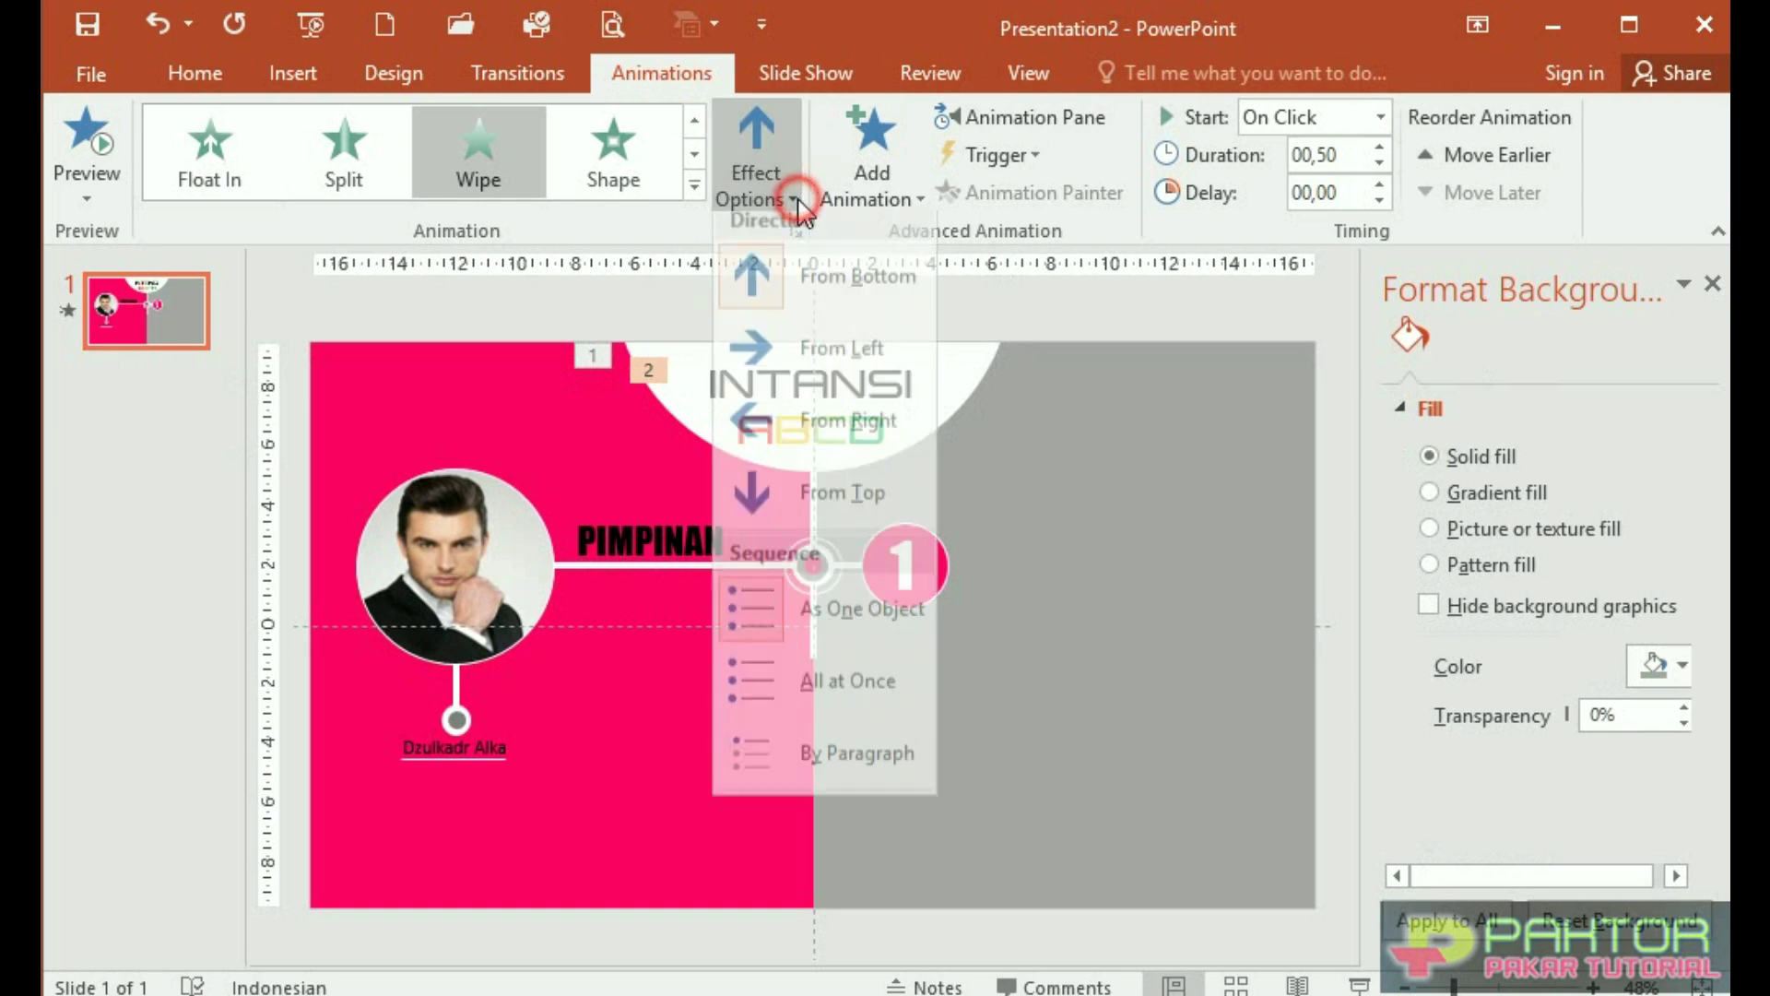
click(806, 487)
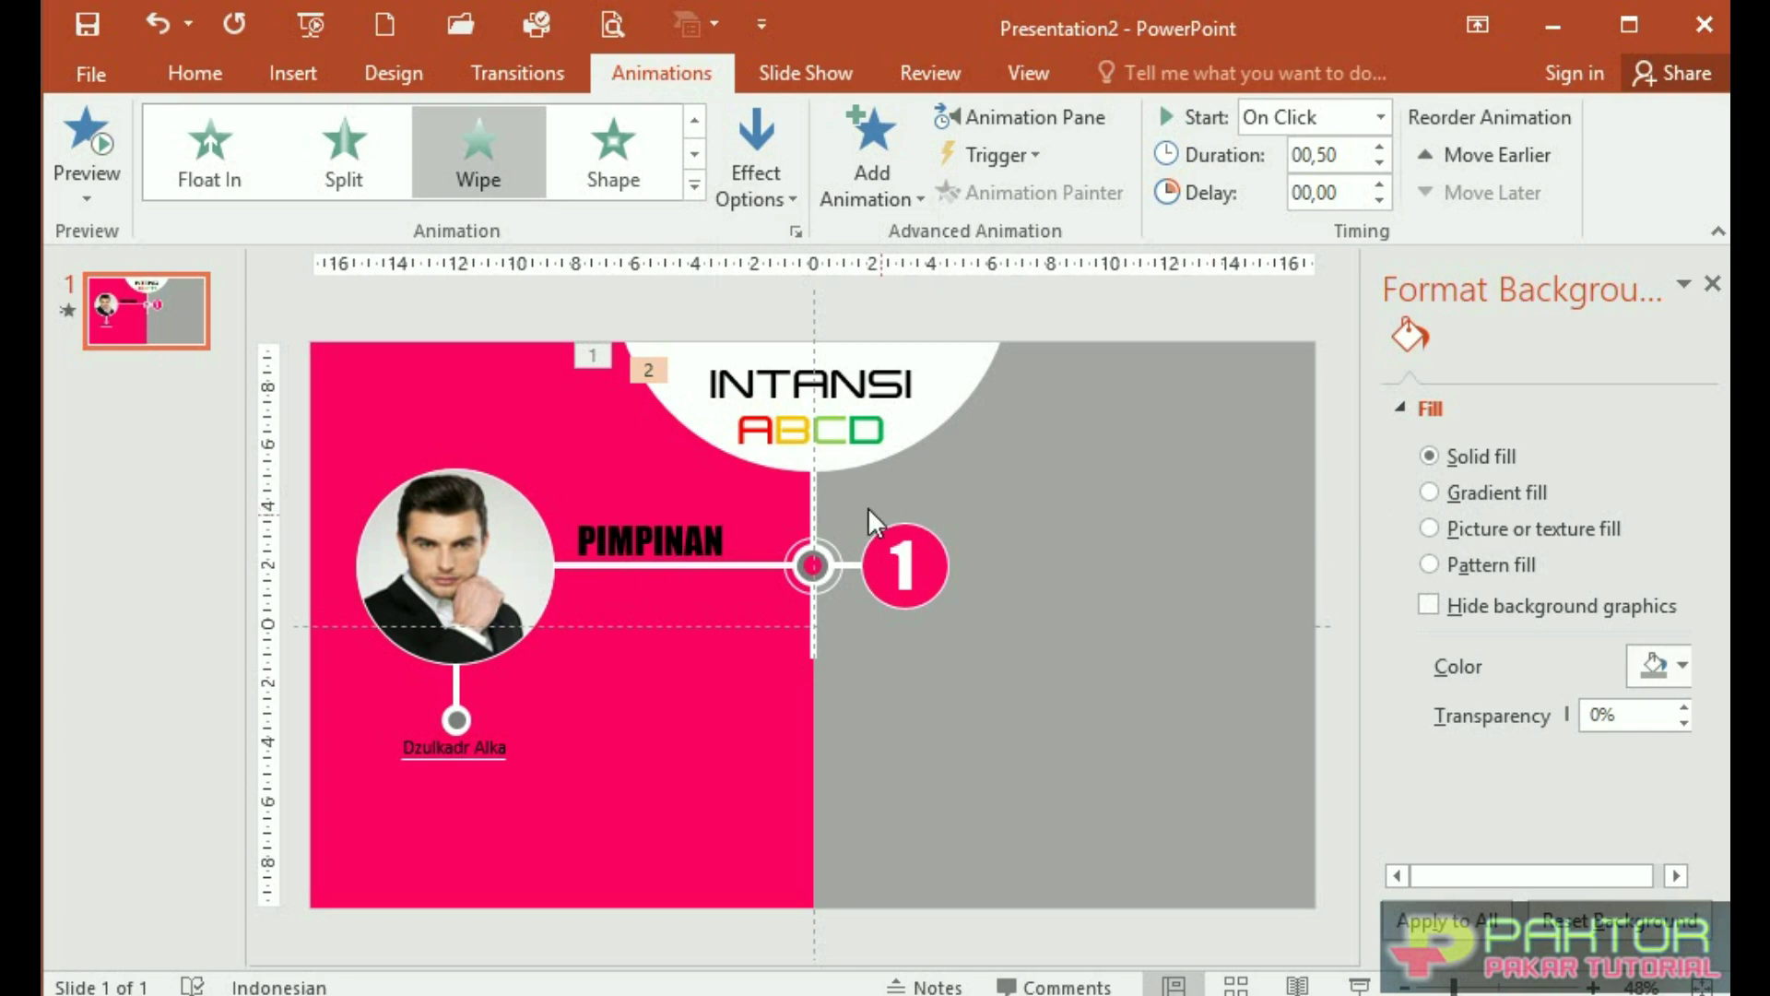
Give the vertical white line a Wipe entrance from the top
click(812, 507)
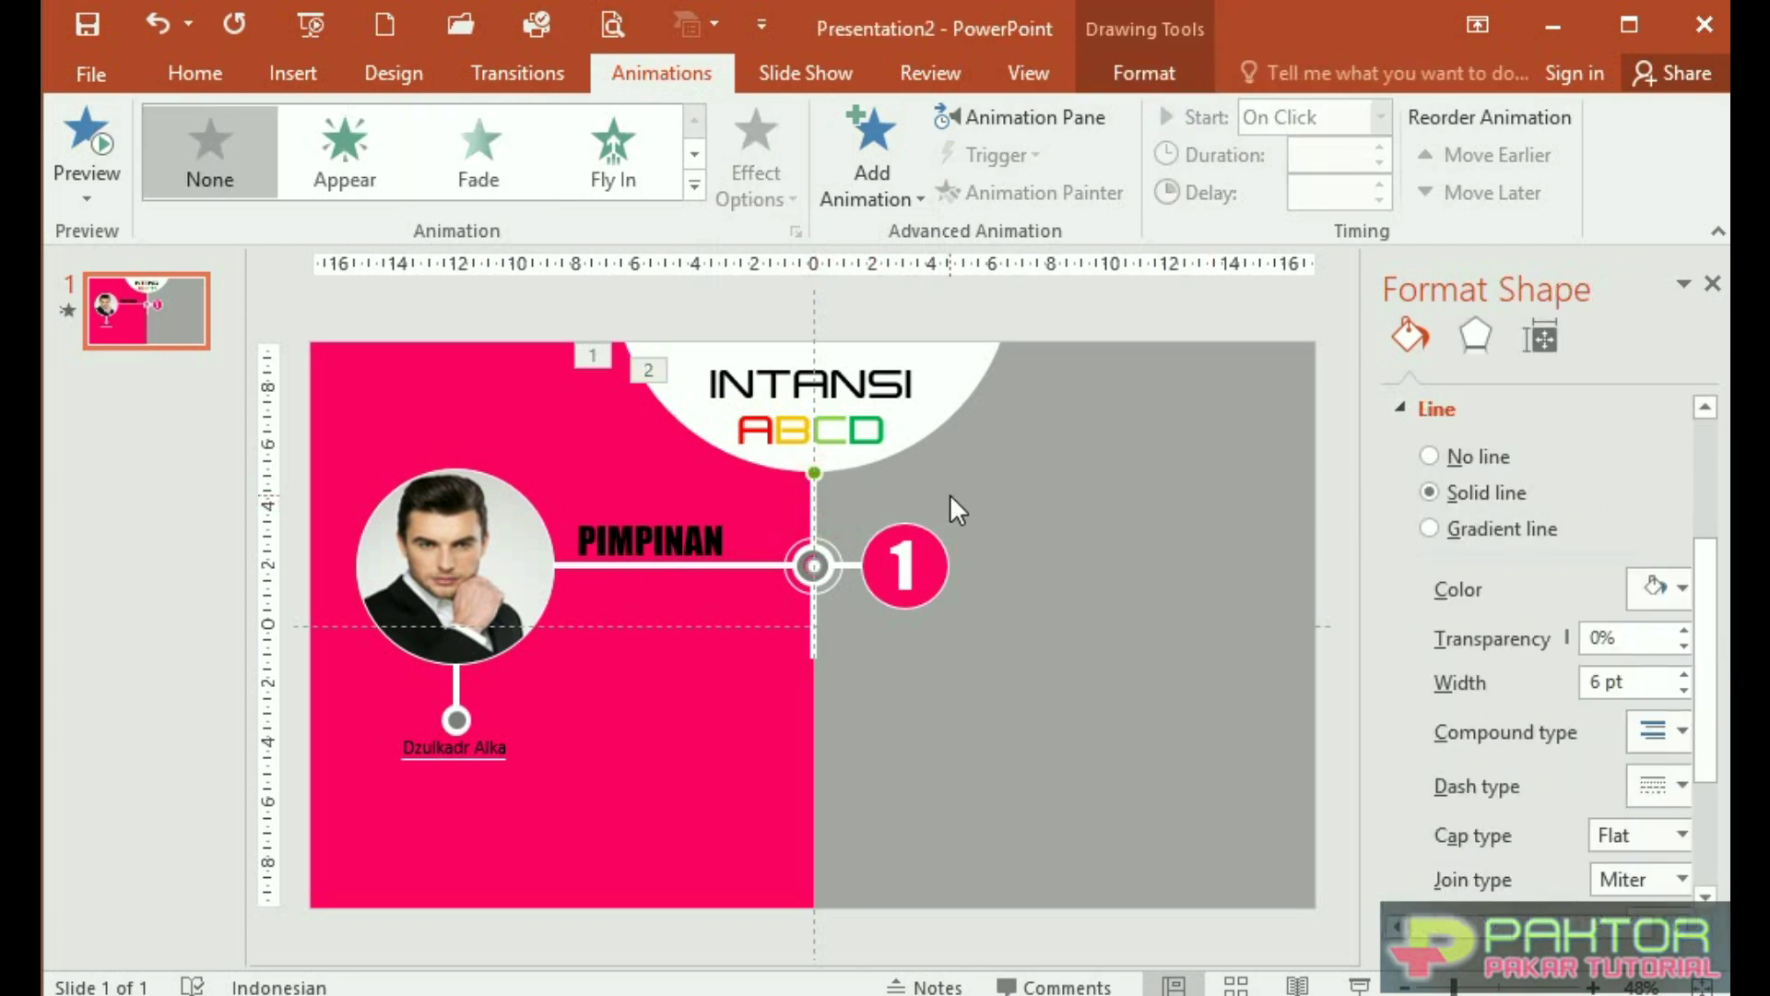
click(673, 76)
click(694, 187)
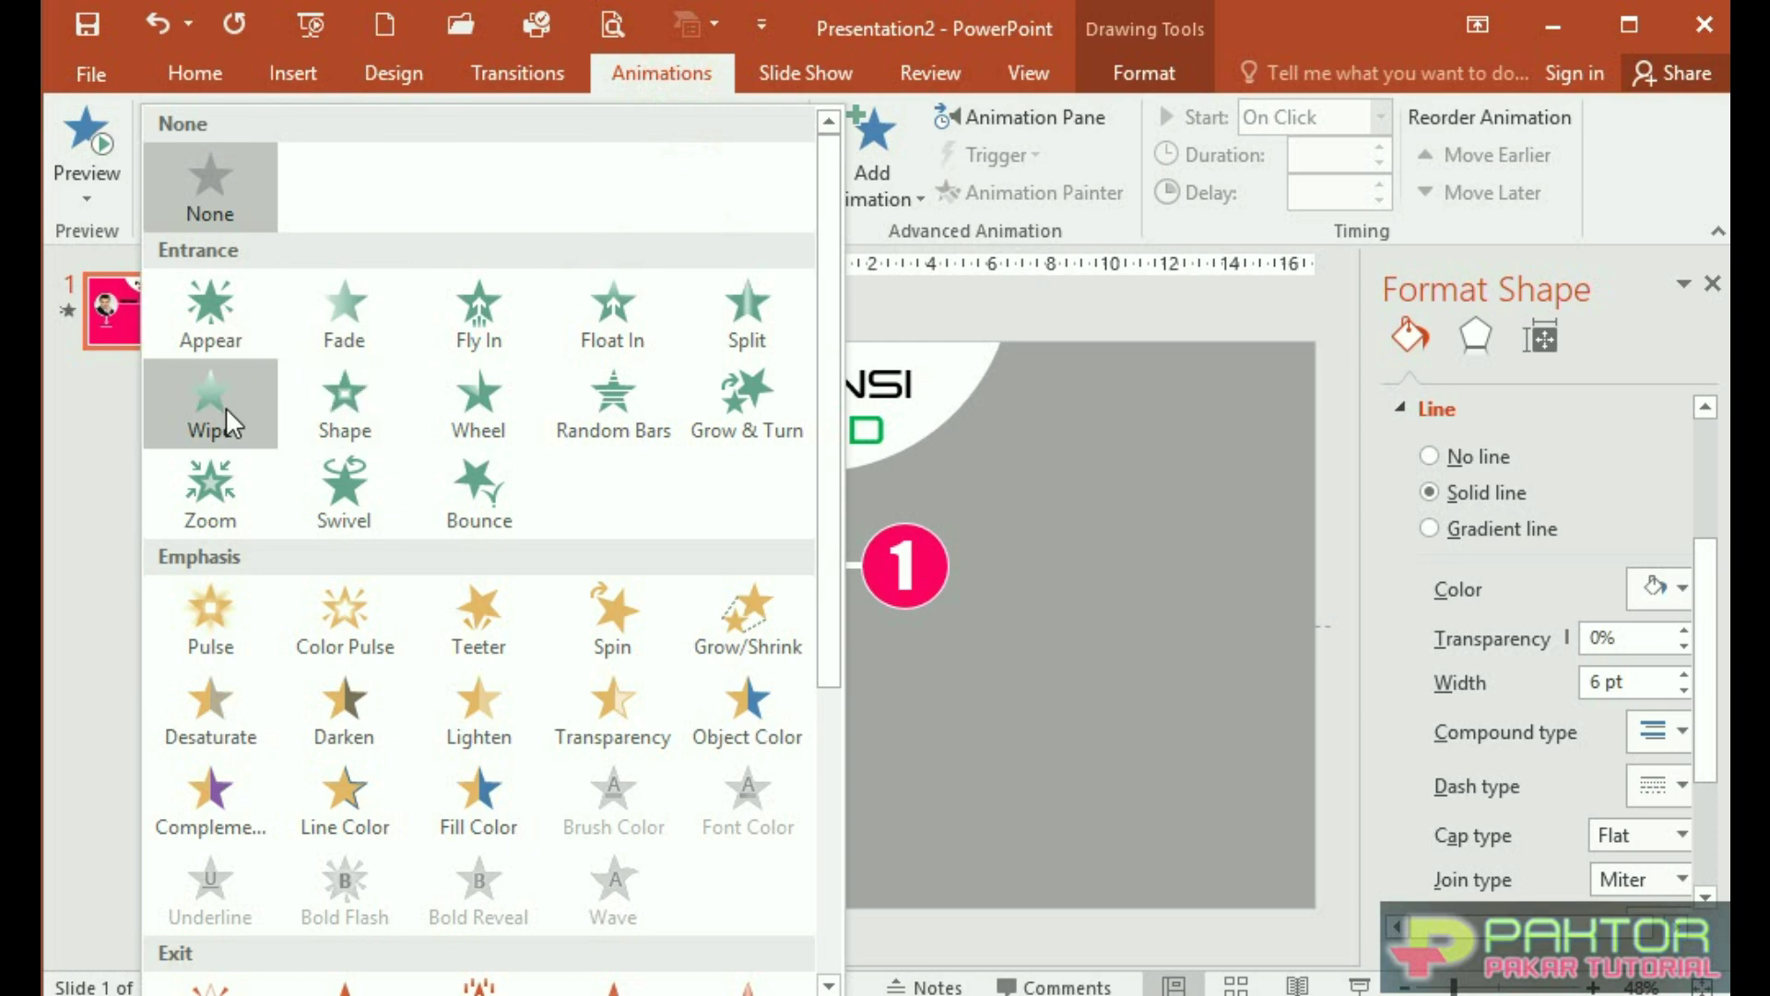
click(225, 406)
click(788, 204)
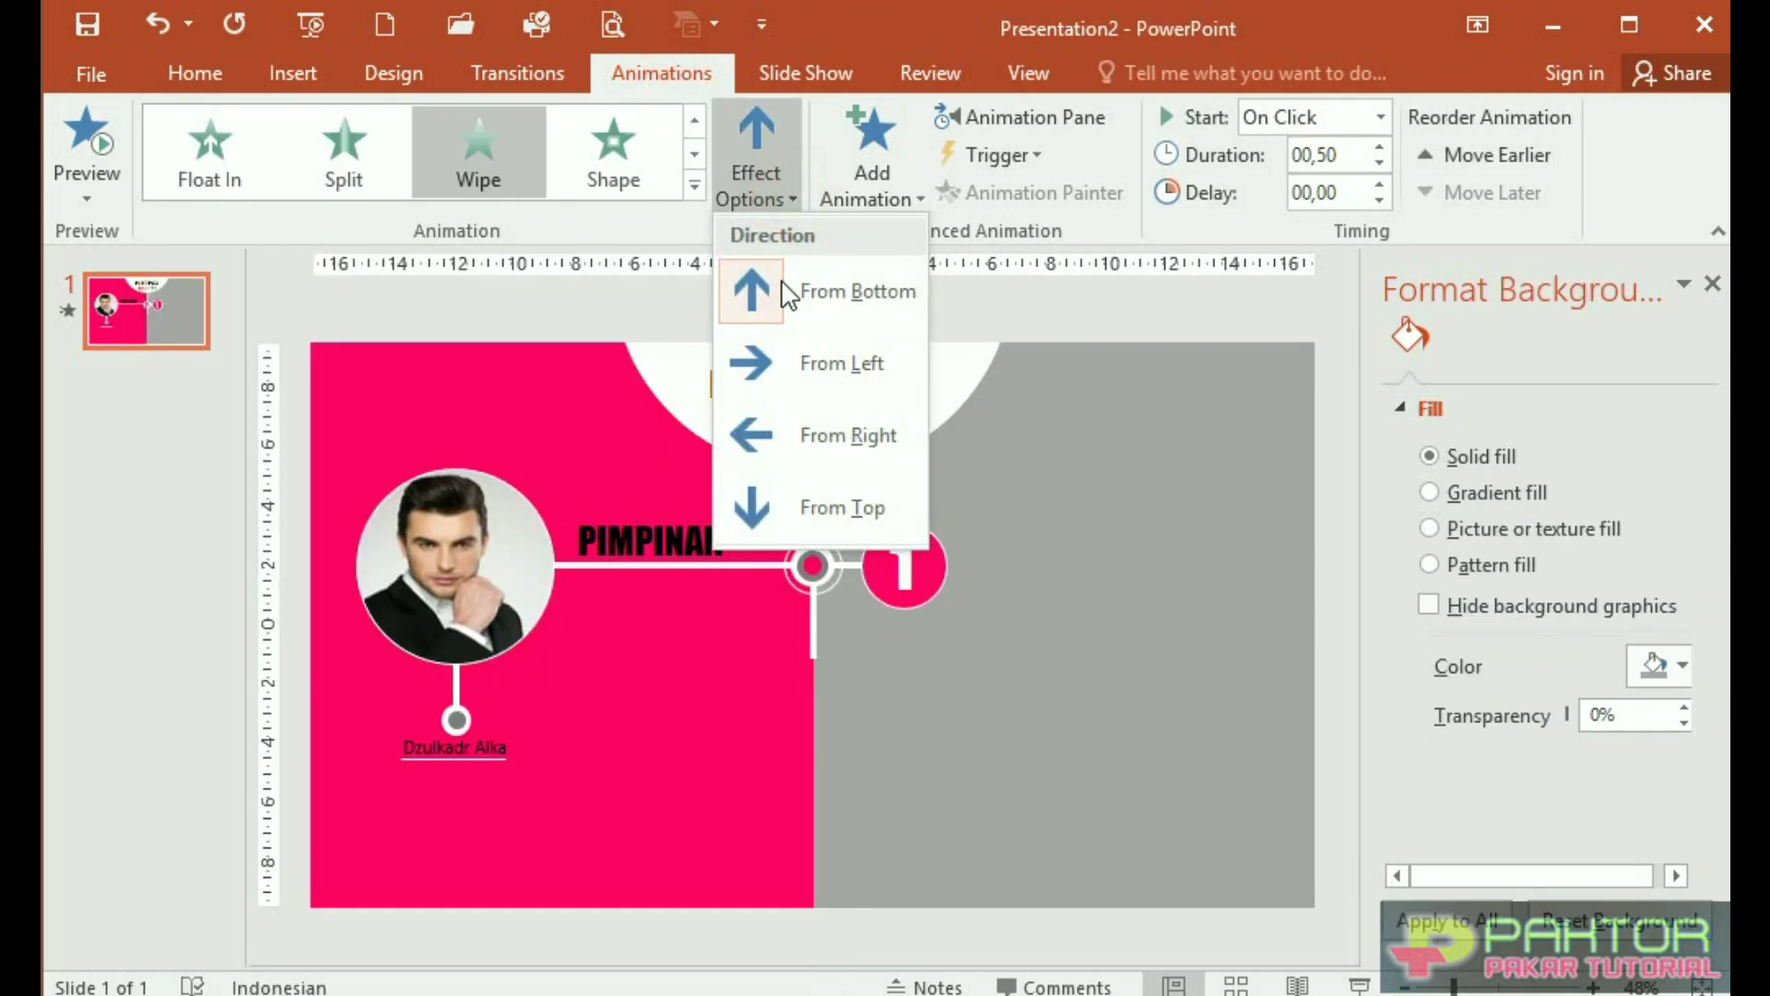
click(848, 509)
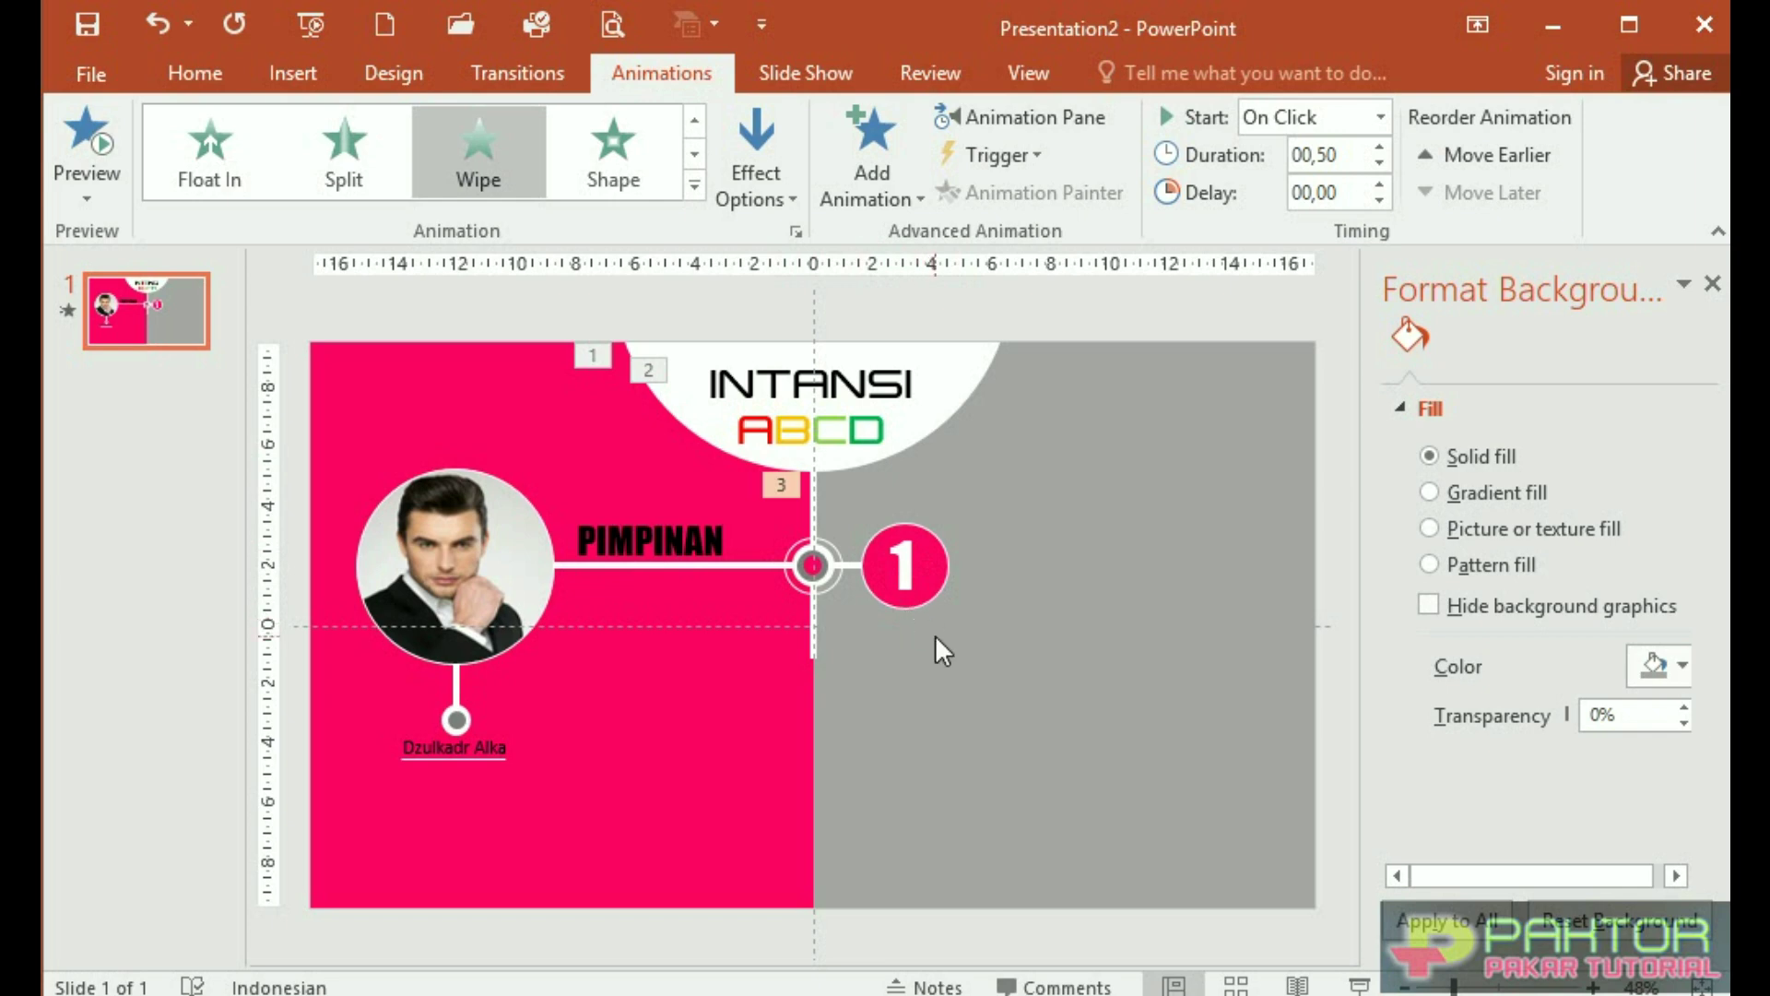
ctrl+scroll(935, 635, up, 2)
ctrl+scroll(935, 634, up, 5)
Give the centre pink dot a 2-second Shape entrance expanding Out, as animation 4
ctrl+scroll(939, 629, up, 5)
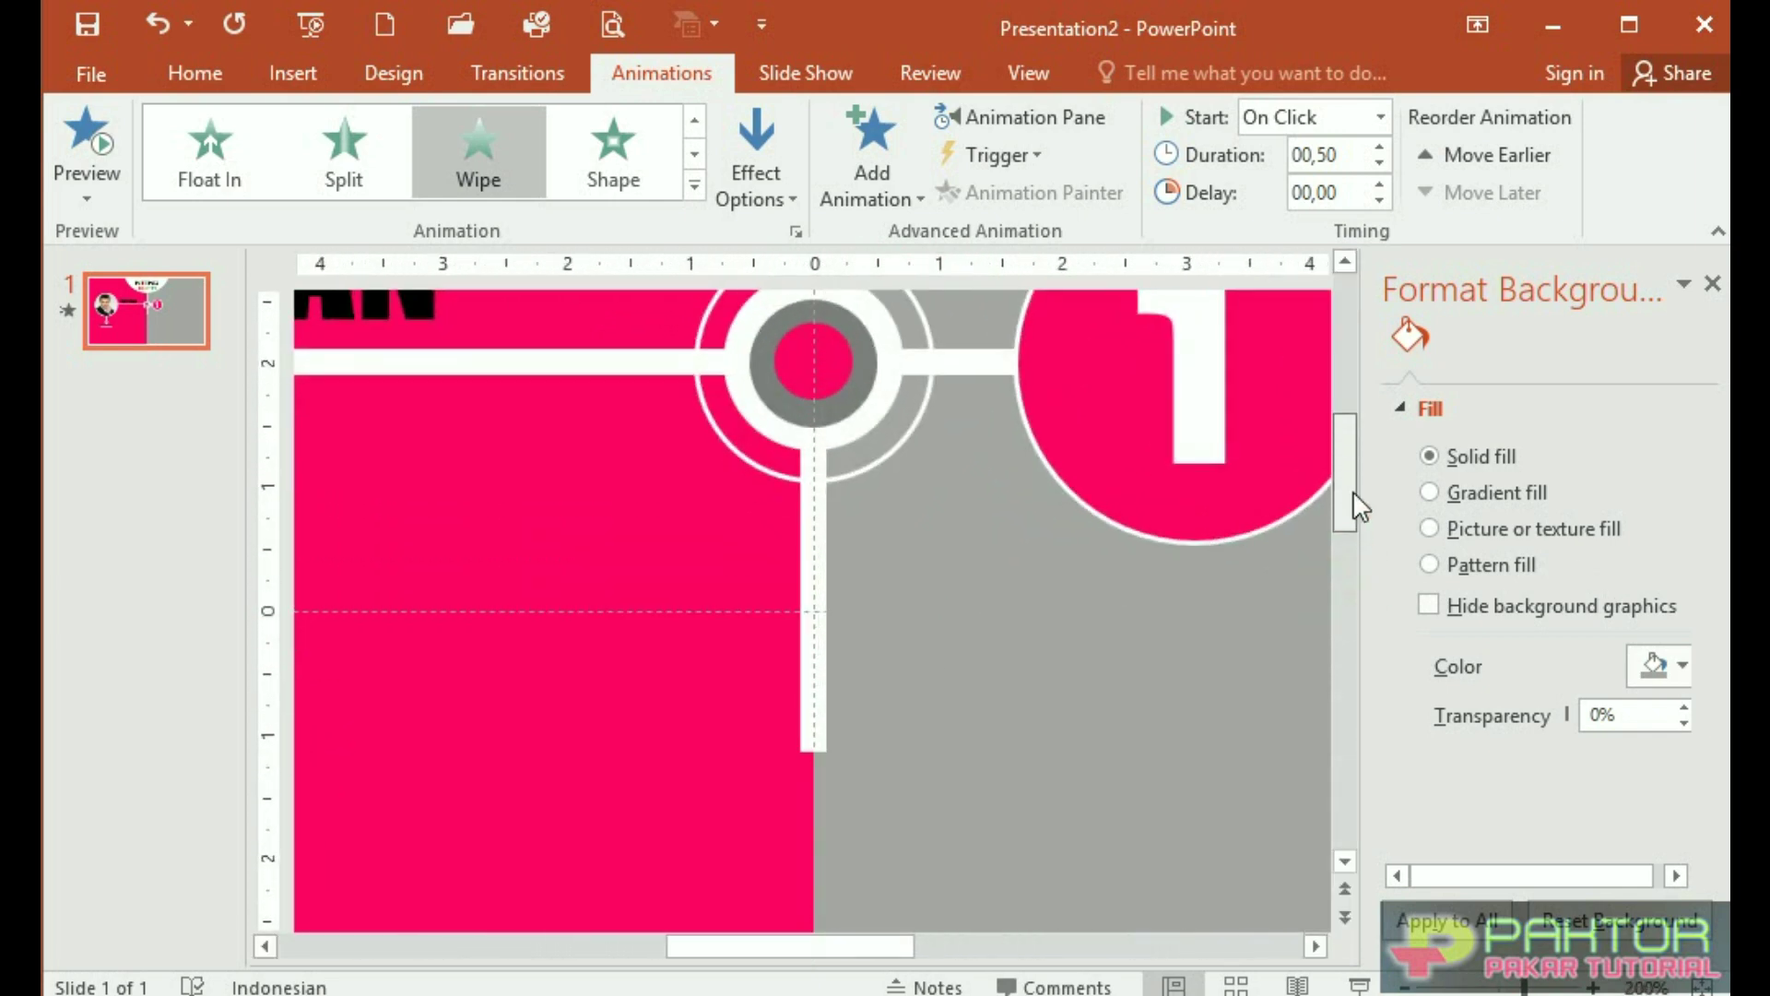
scroll(1353, 491, up, 3)
scroll(1353, 533, down, 2)
click(828, 489)
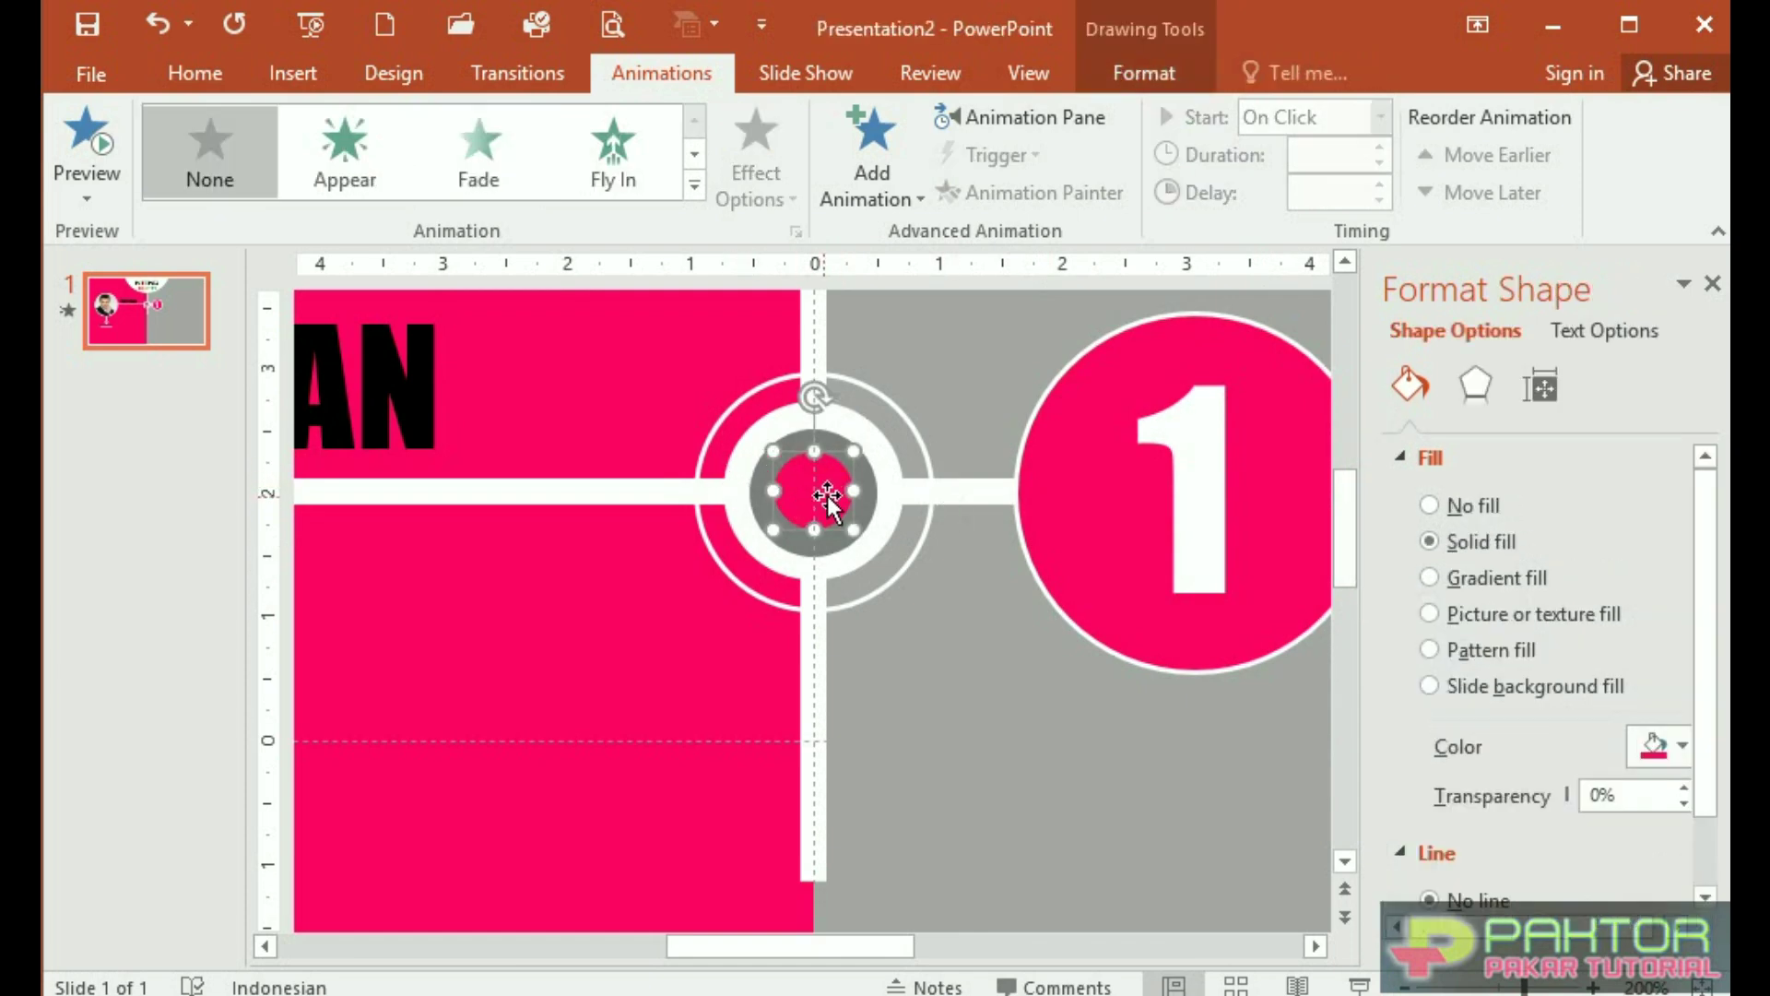
click(694, 184)
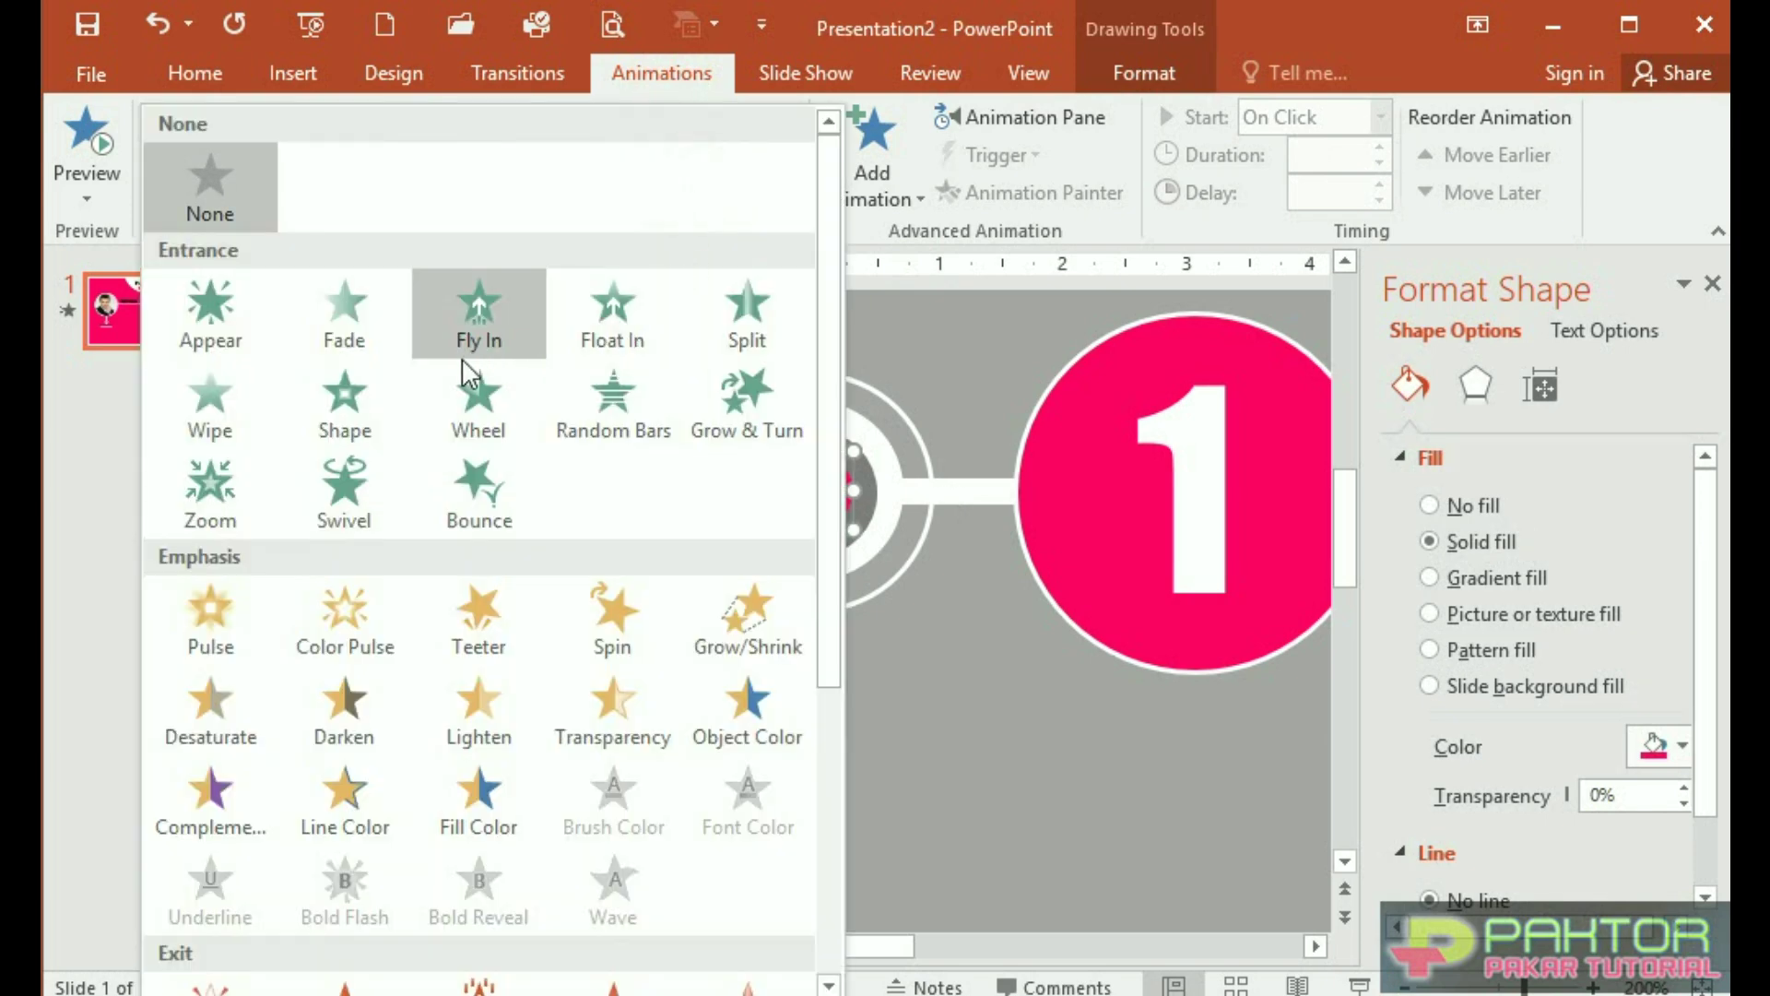
click(345, 400)
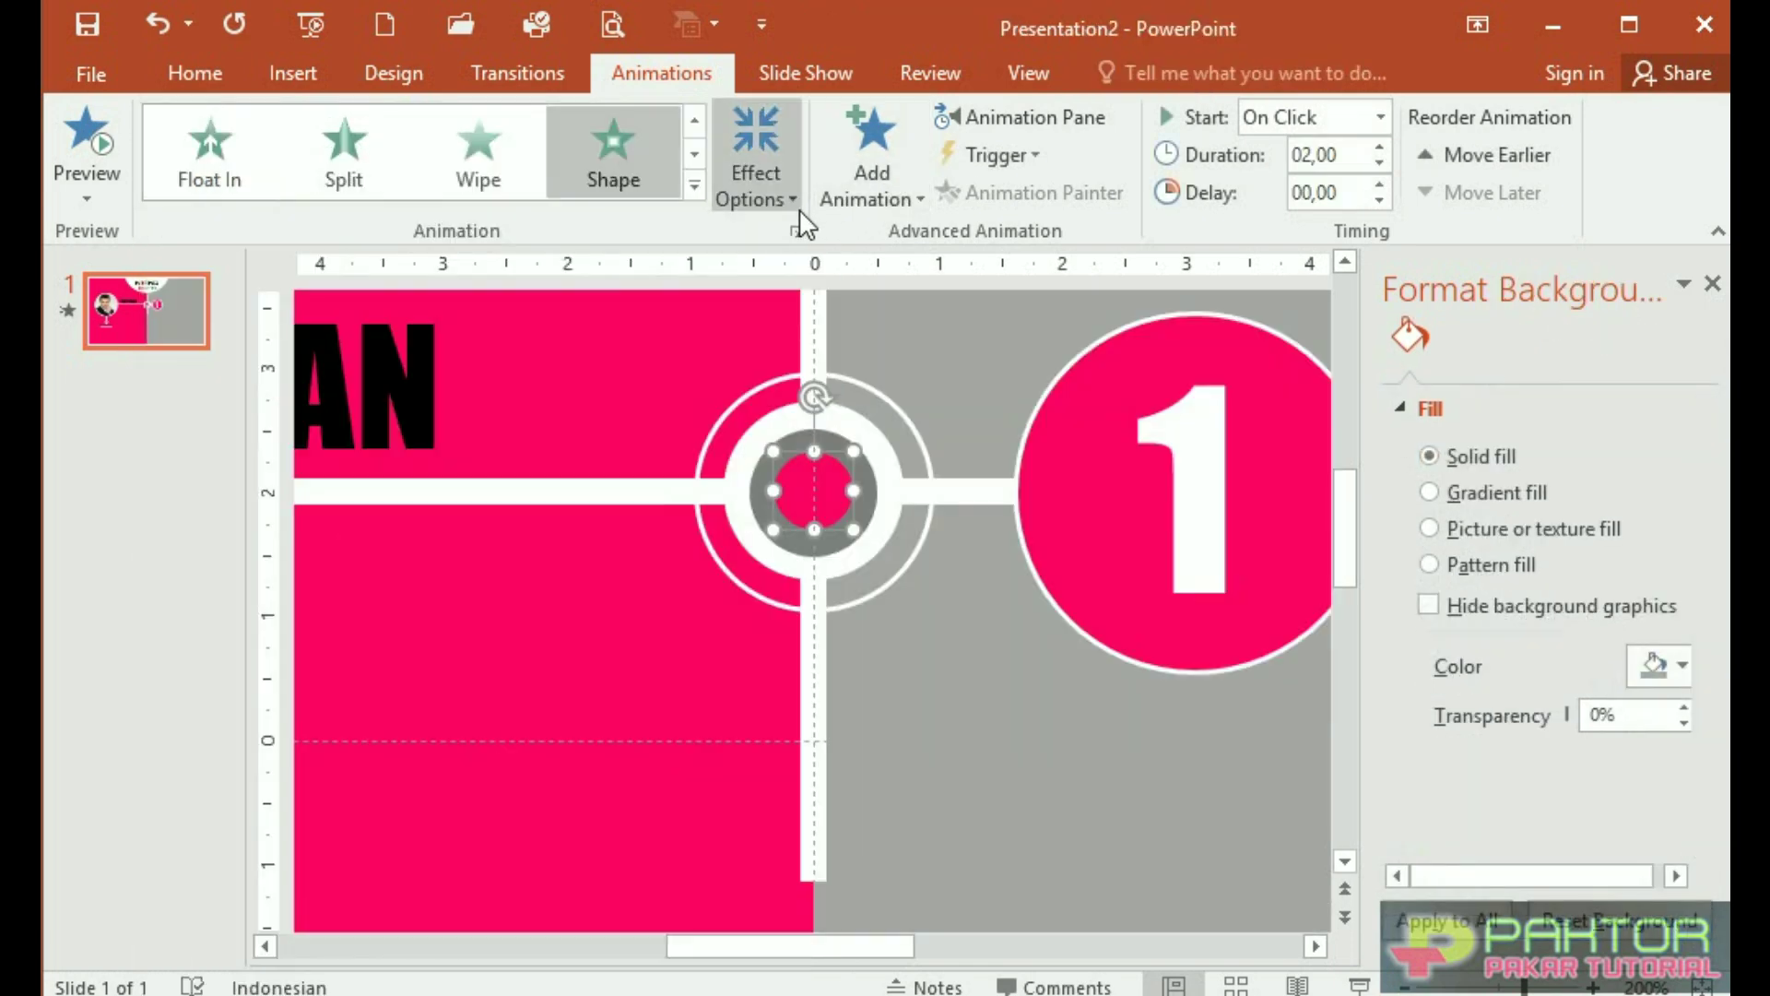
click(794, 193)
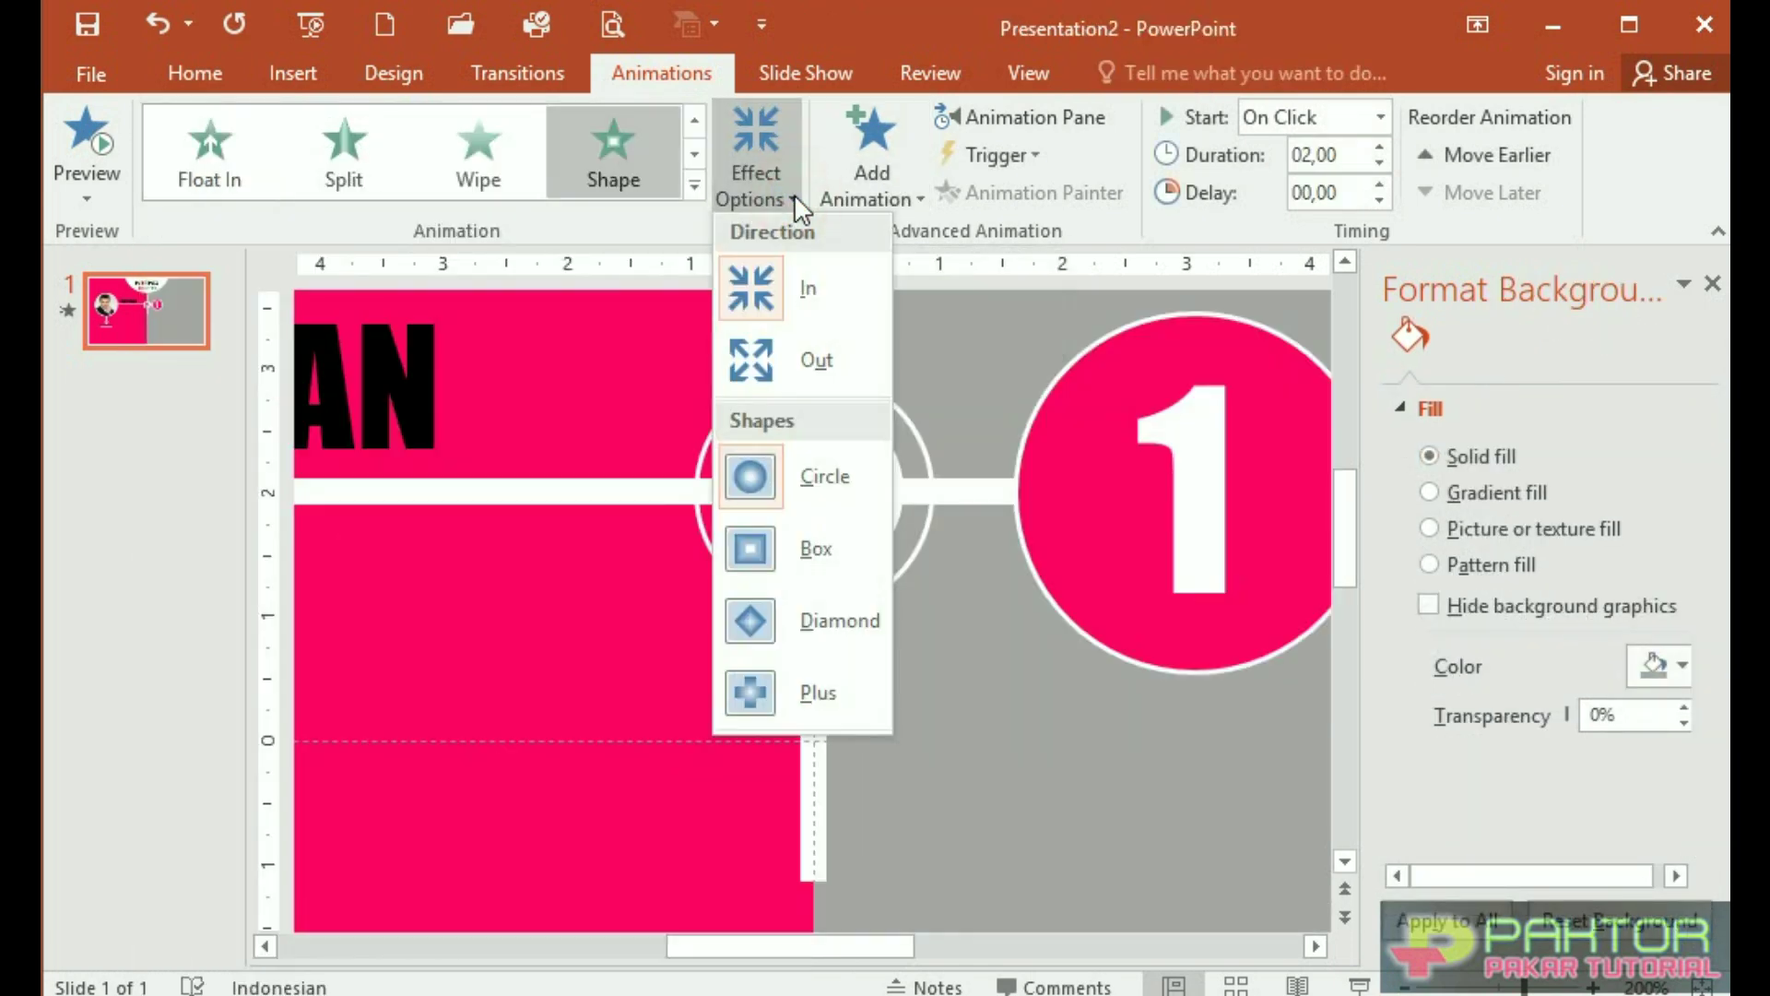
click(802, 357)
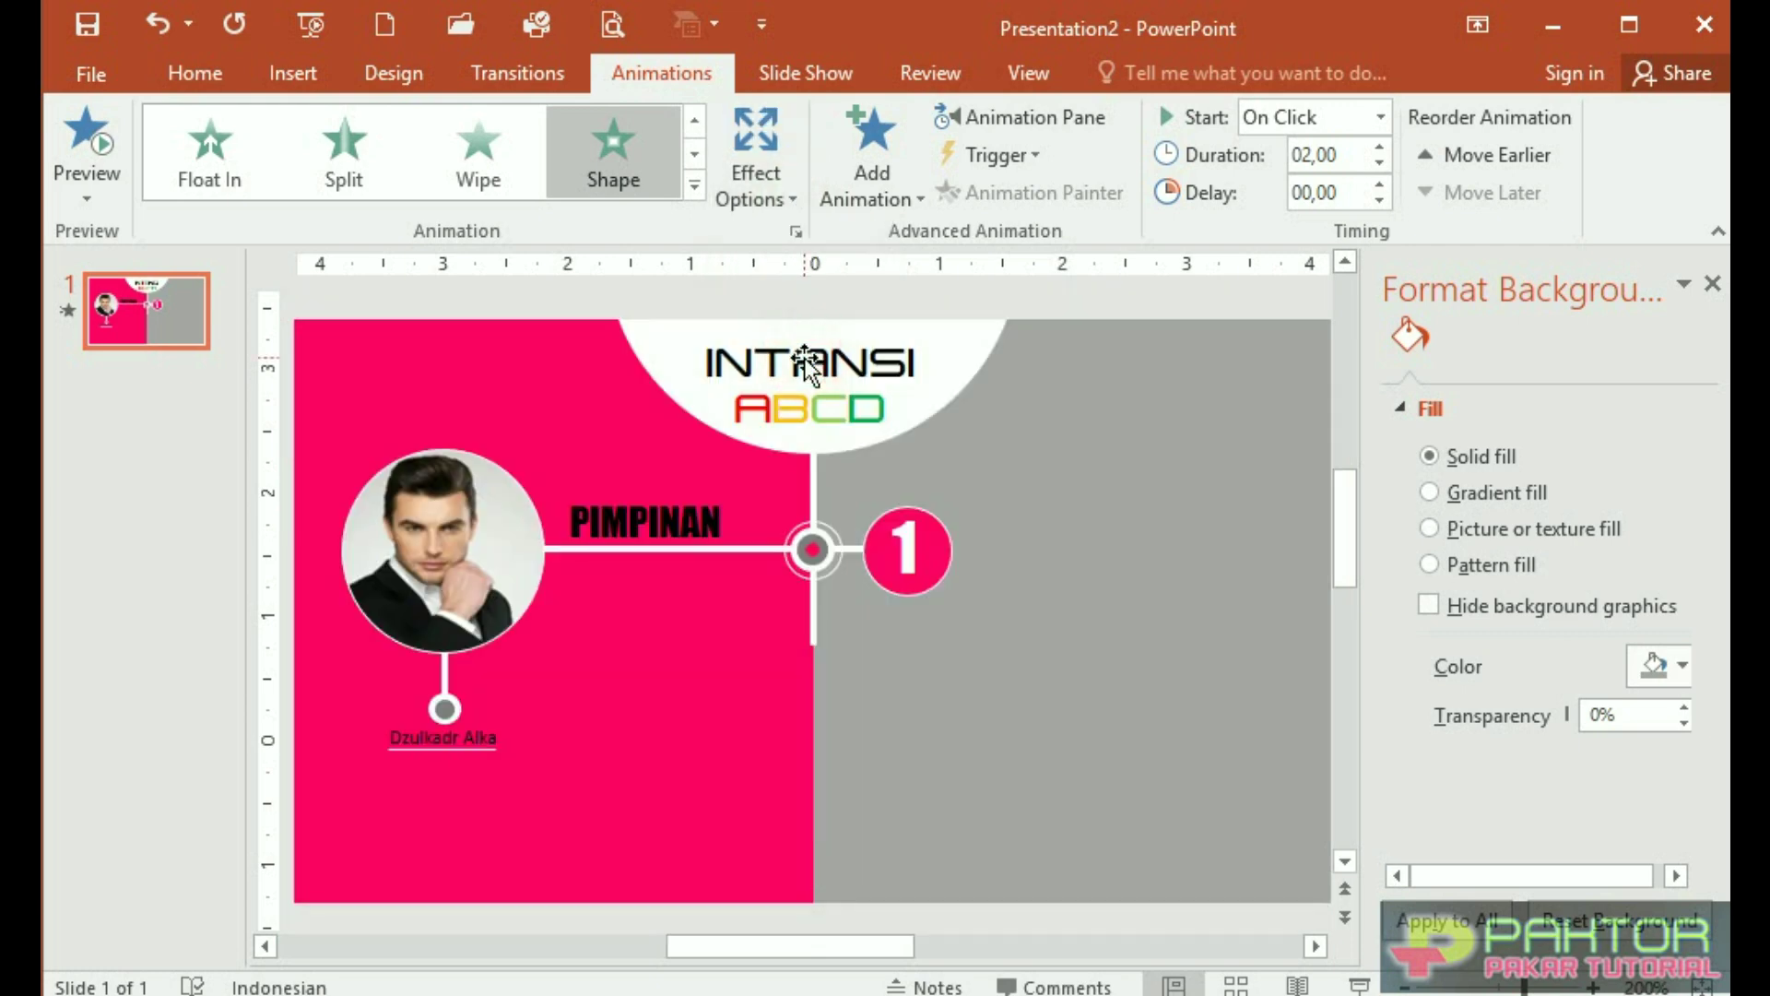
scroll(833, 388, up, 5)
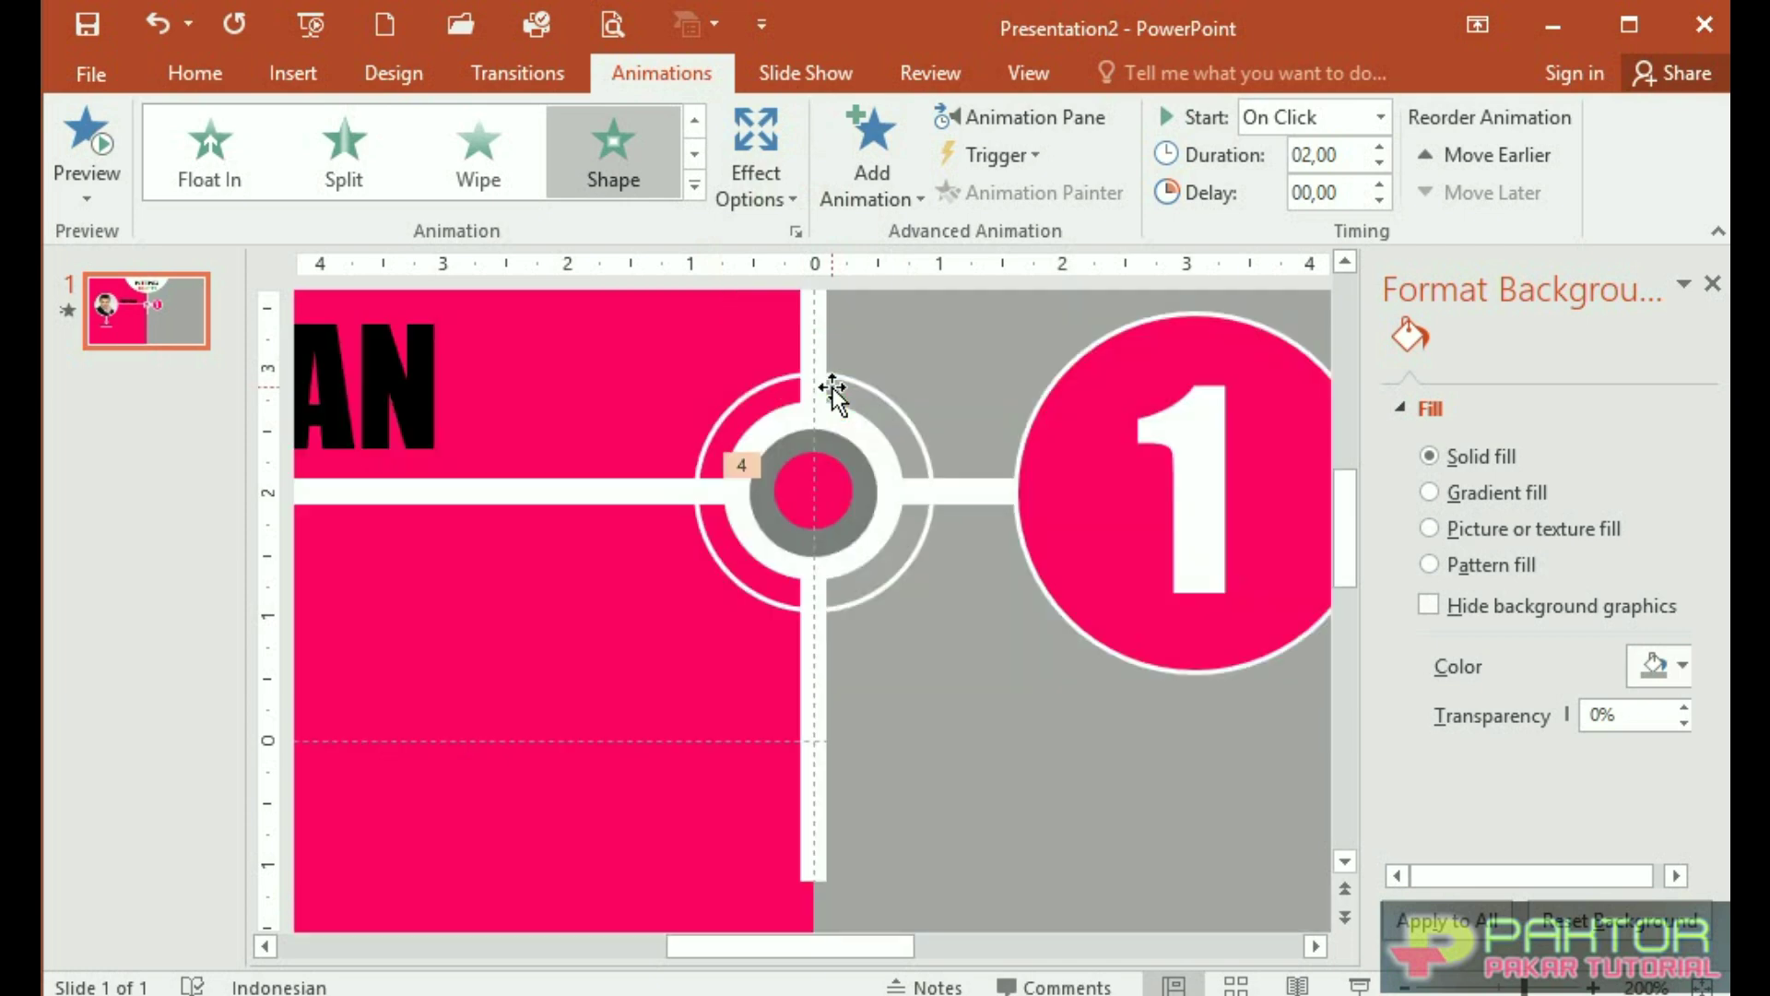
click(866, 489)
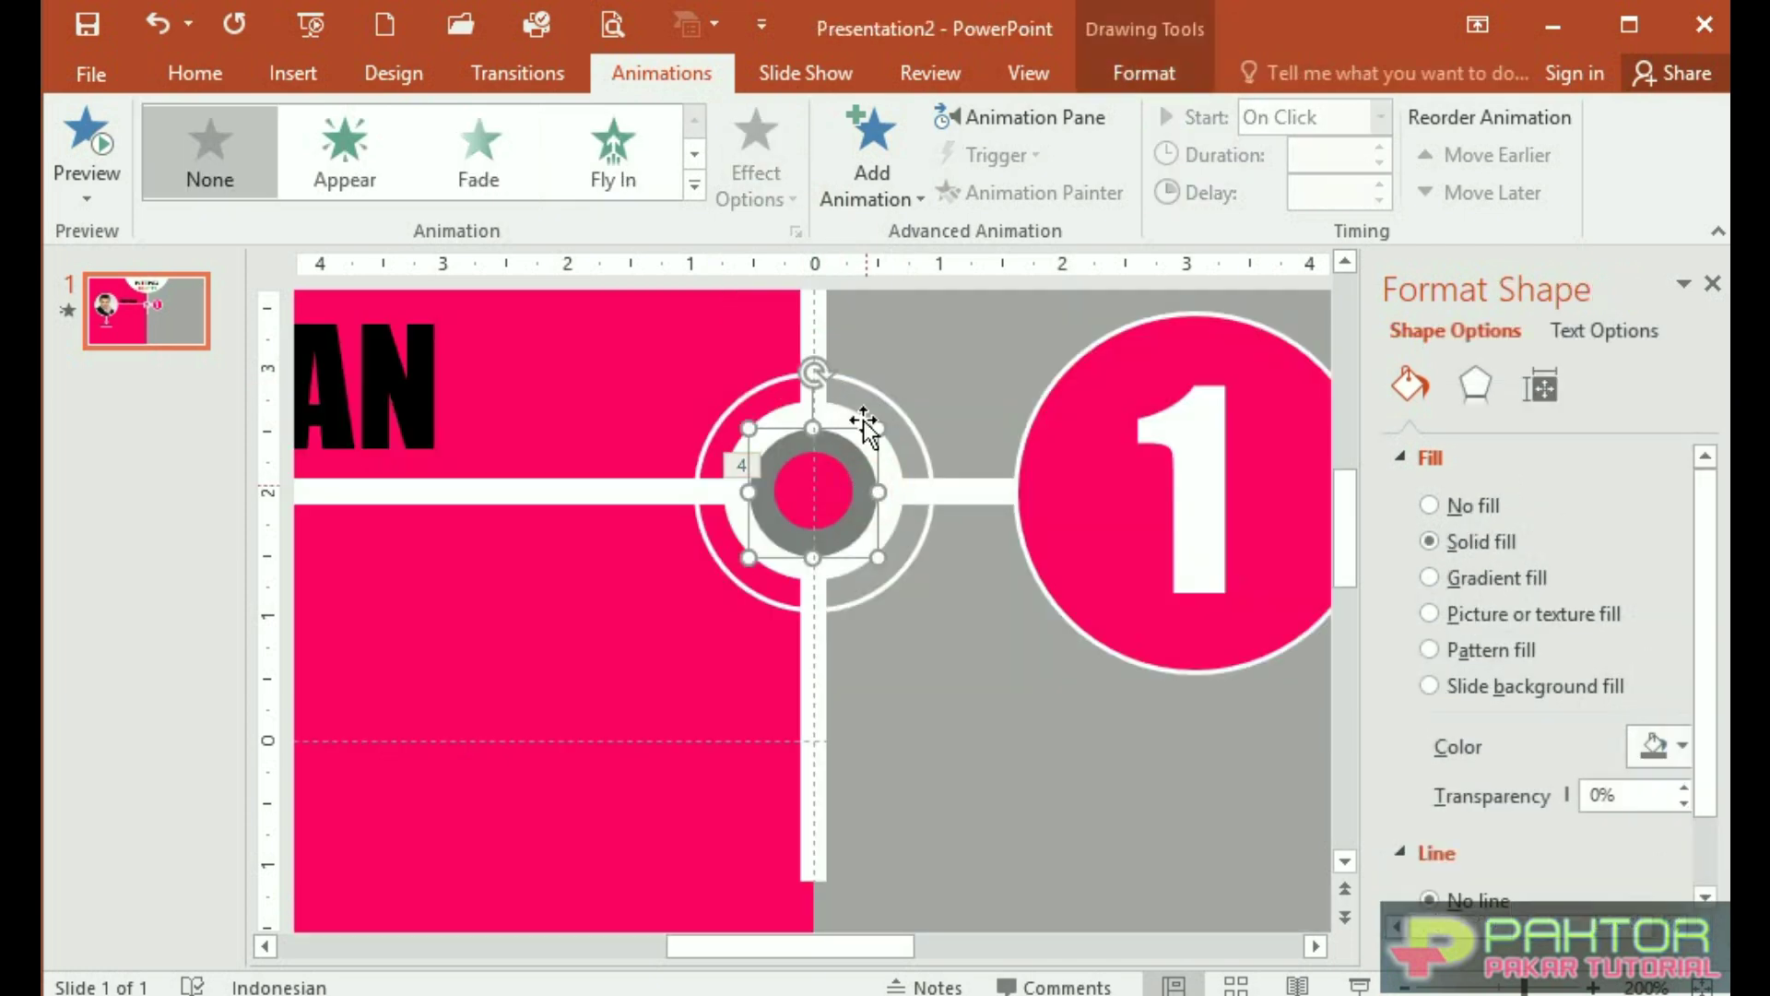
Give the grey ring around the pink dot a Shape entrance expanding Out
click(694, 185)
click(360, 411)
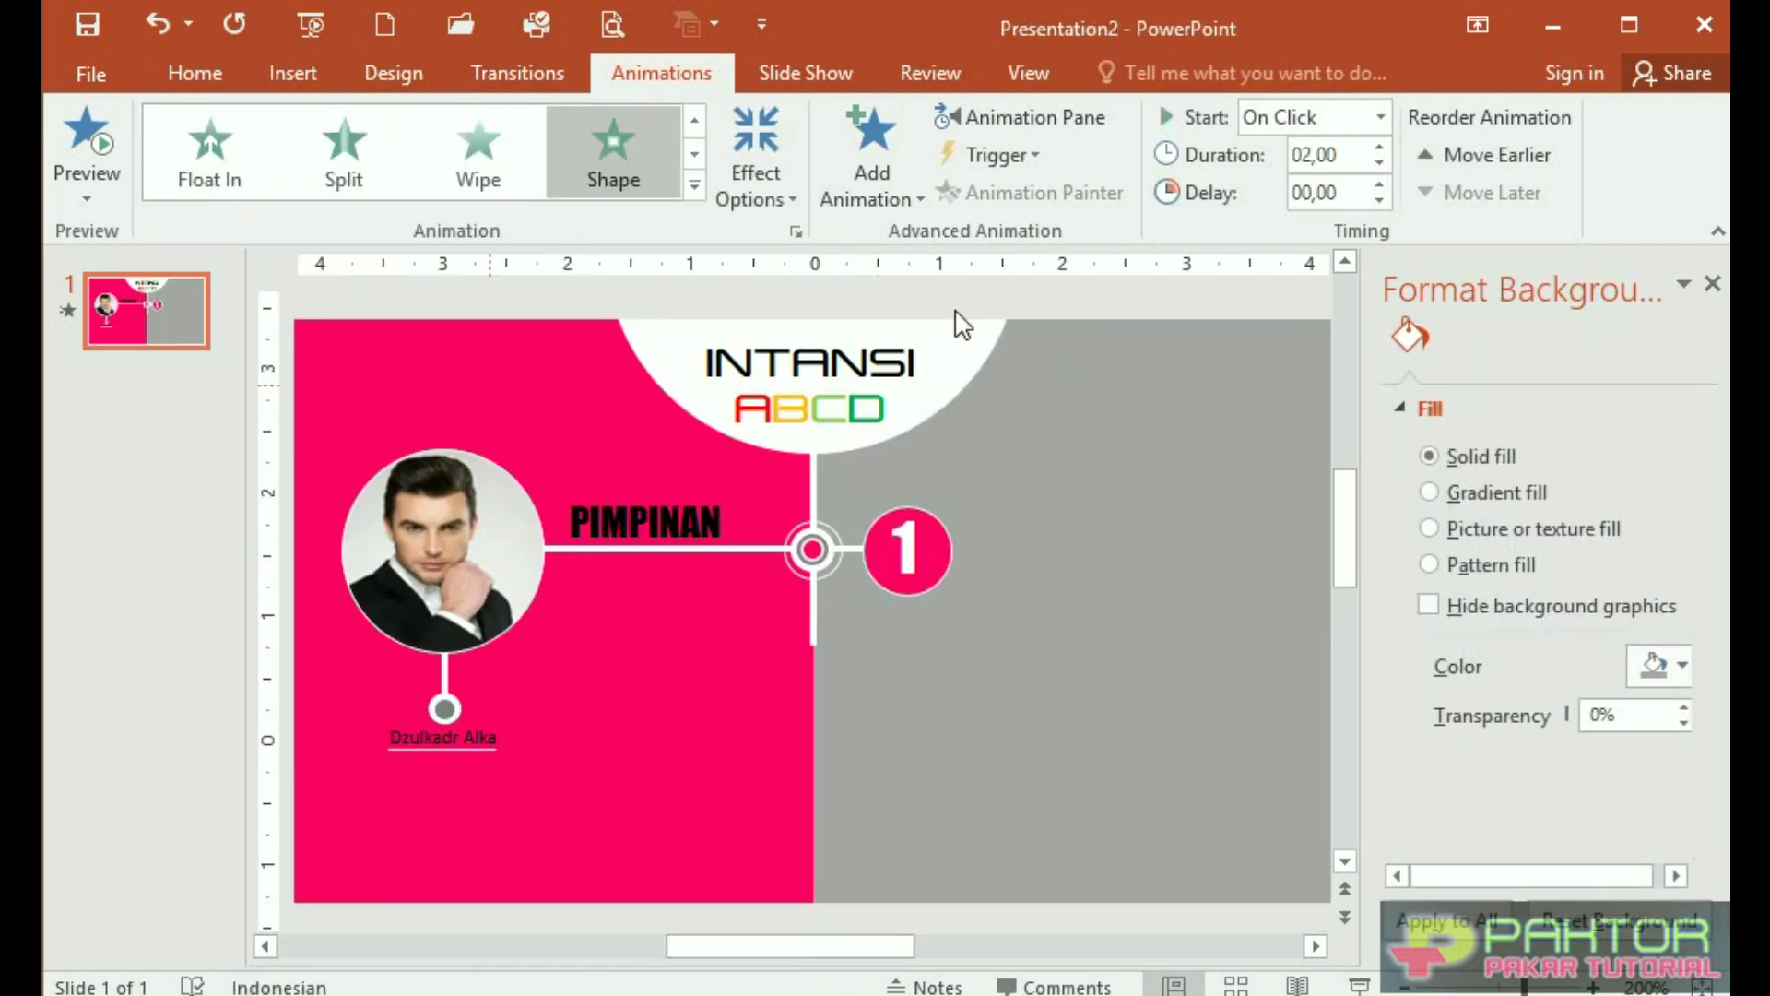
click(792, 197)
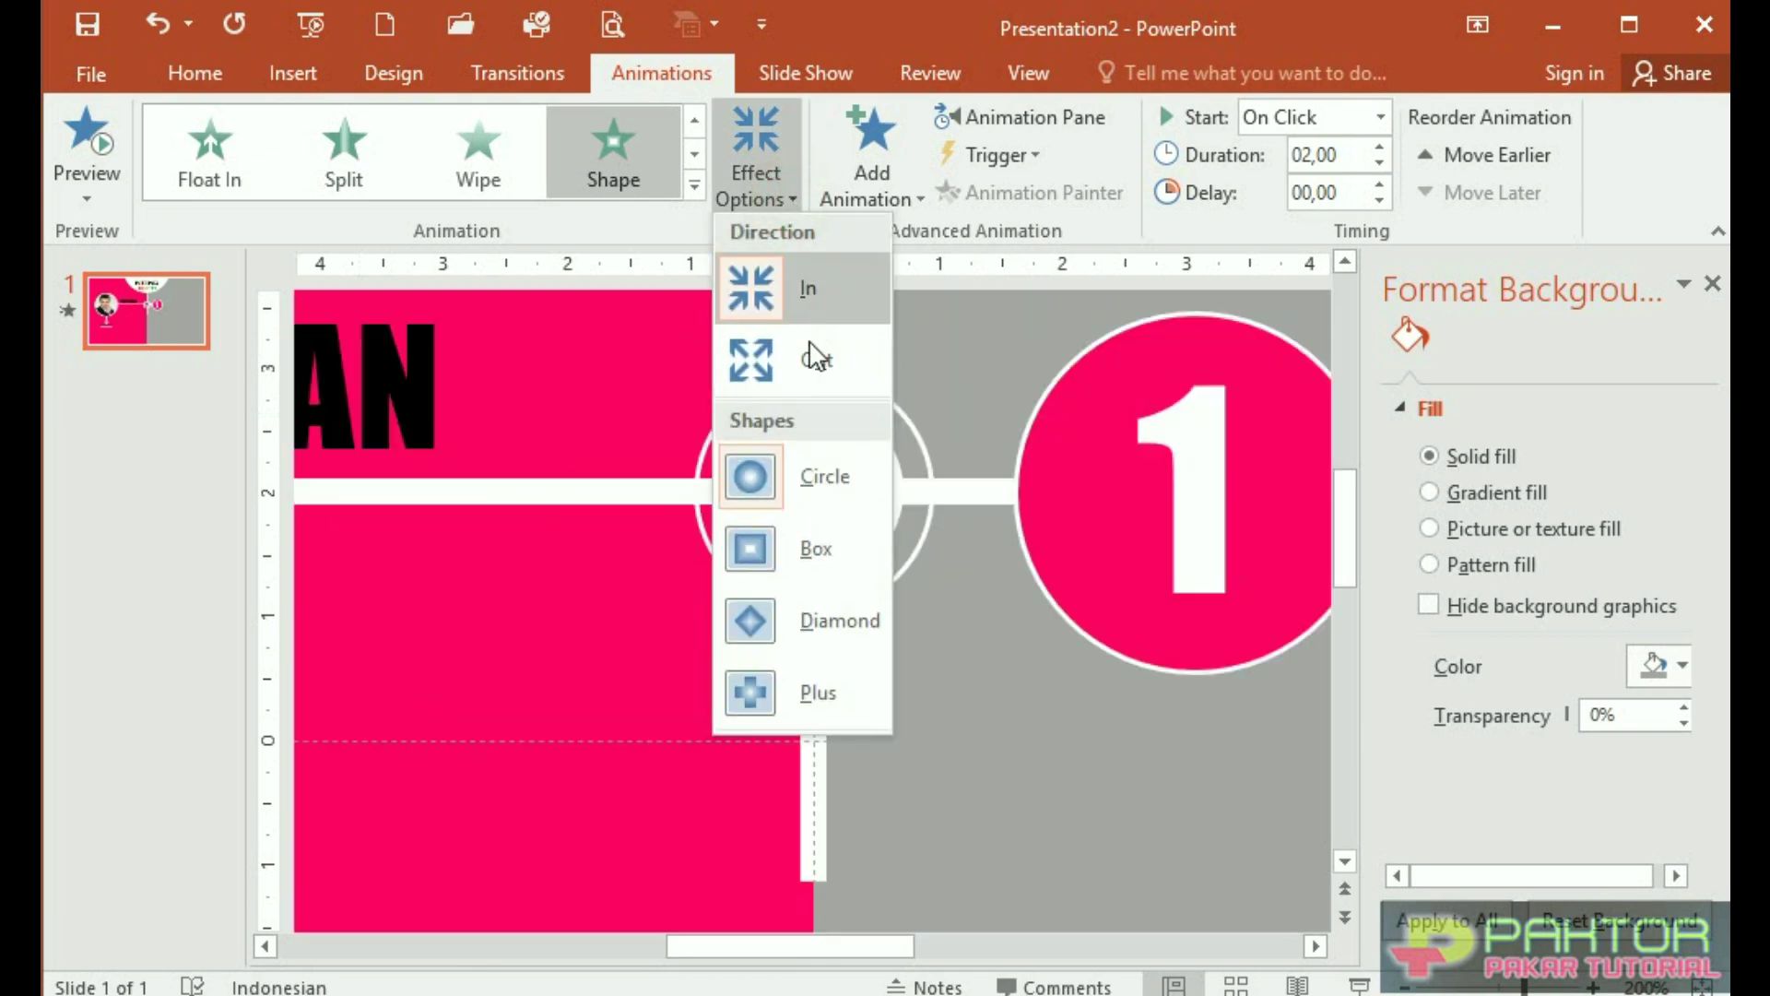
click(815, 365)
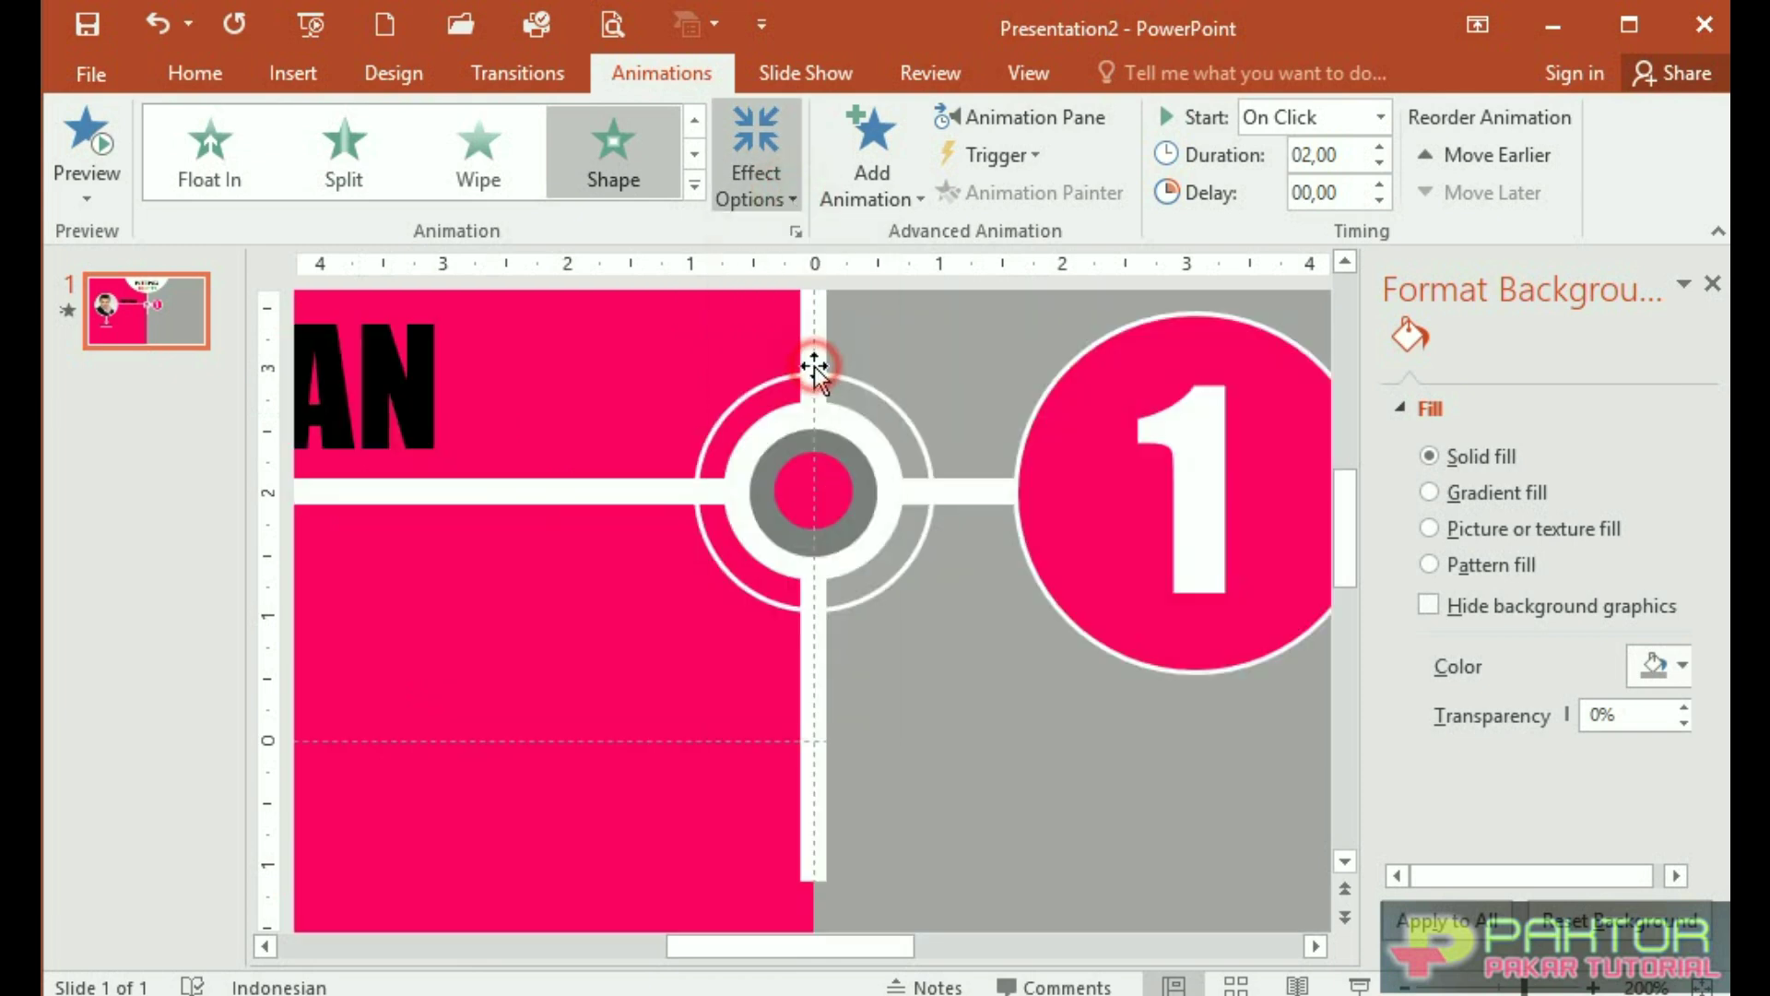
Give the outer white ring a Shape entrance expanding Out
click(860, 555)
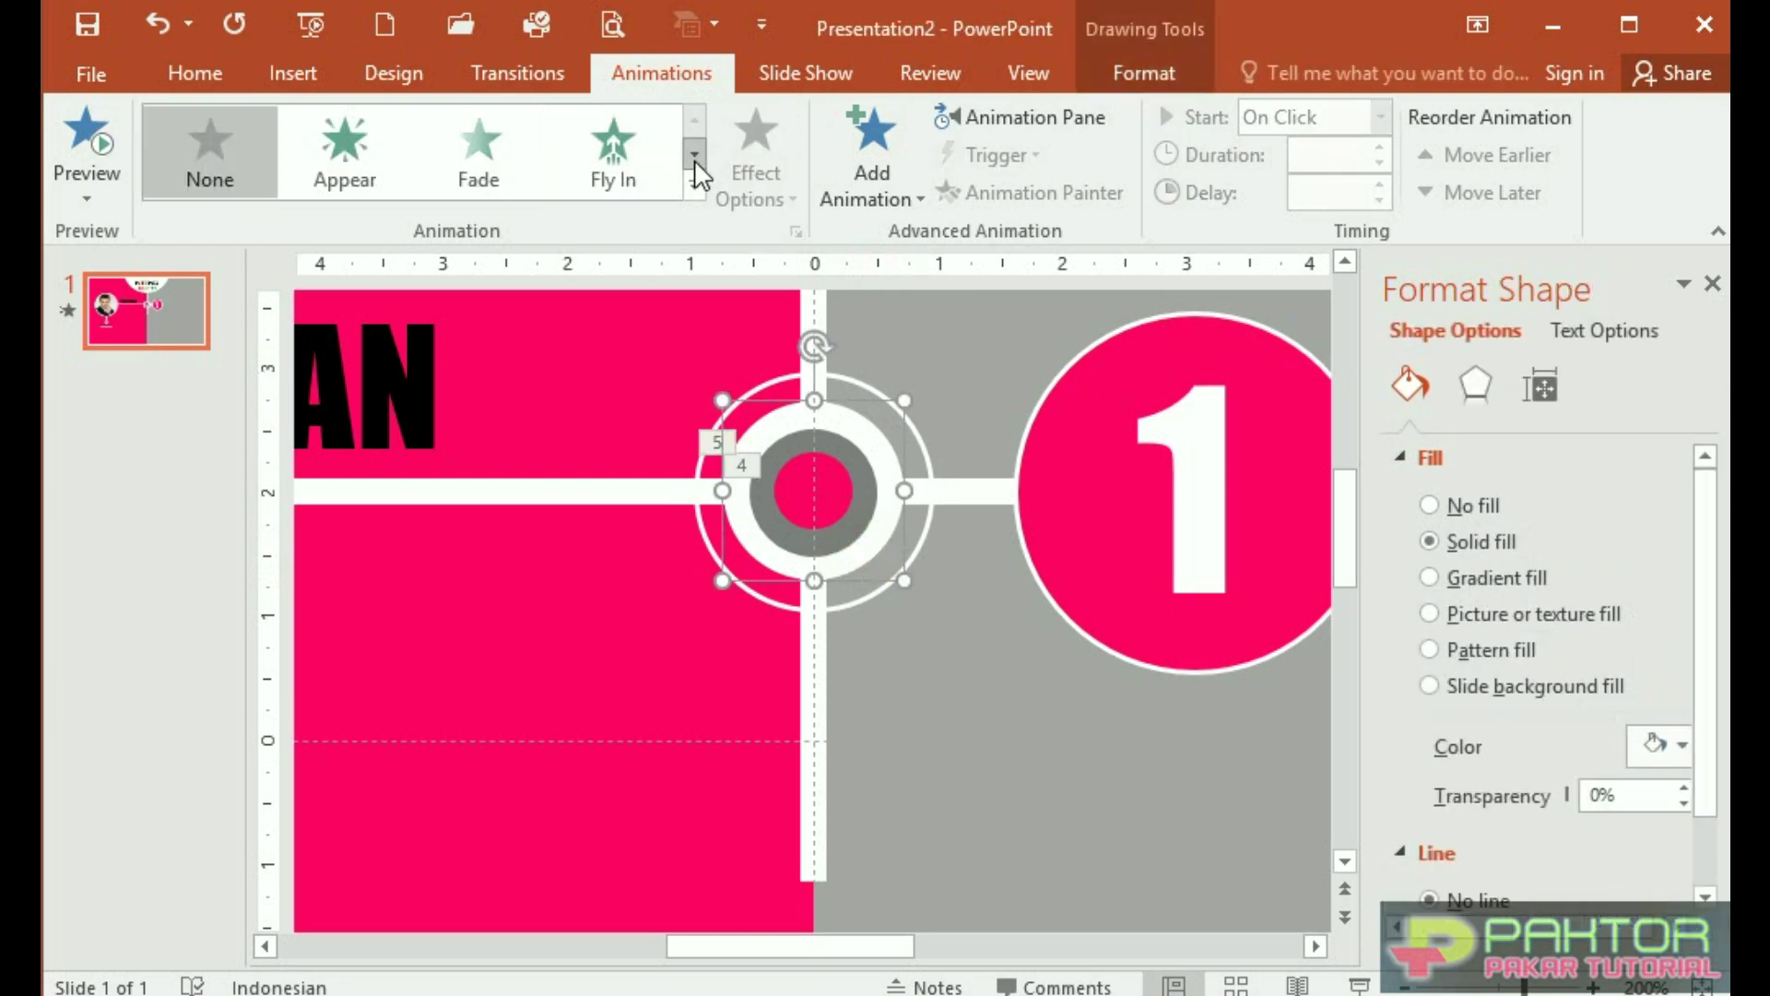
click(696, 187)
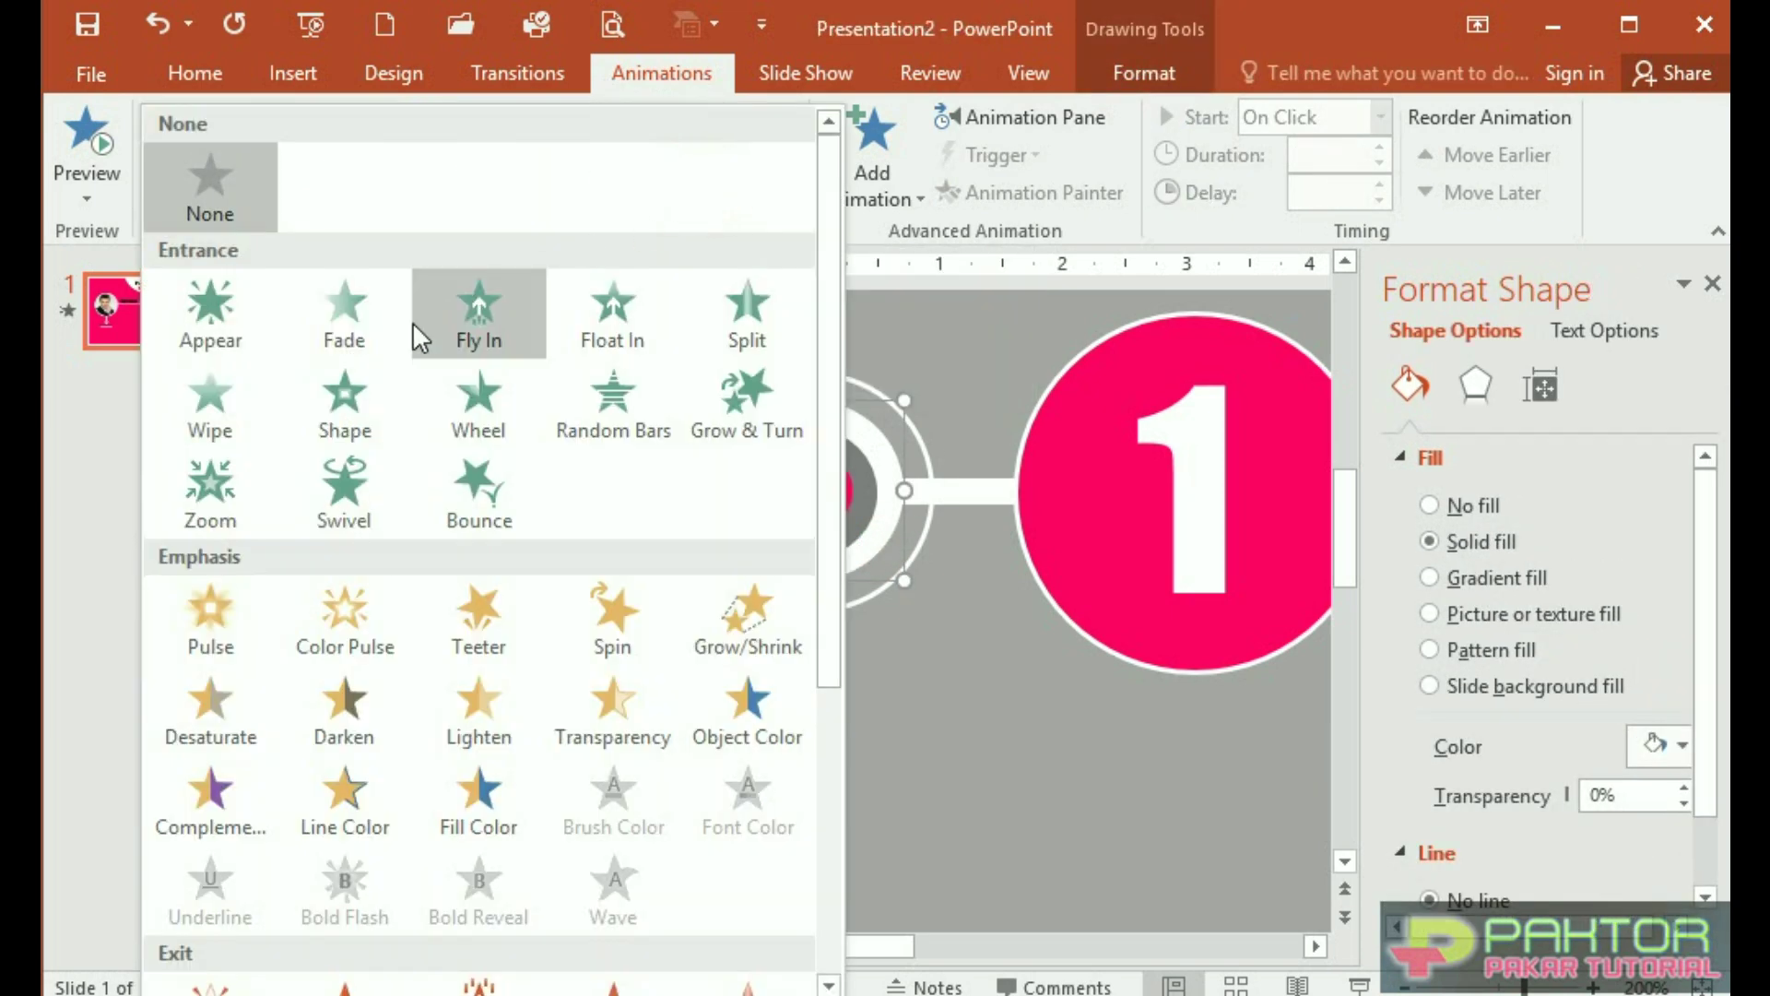
click(351, 407)
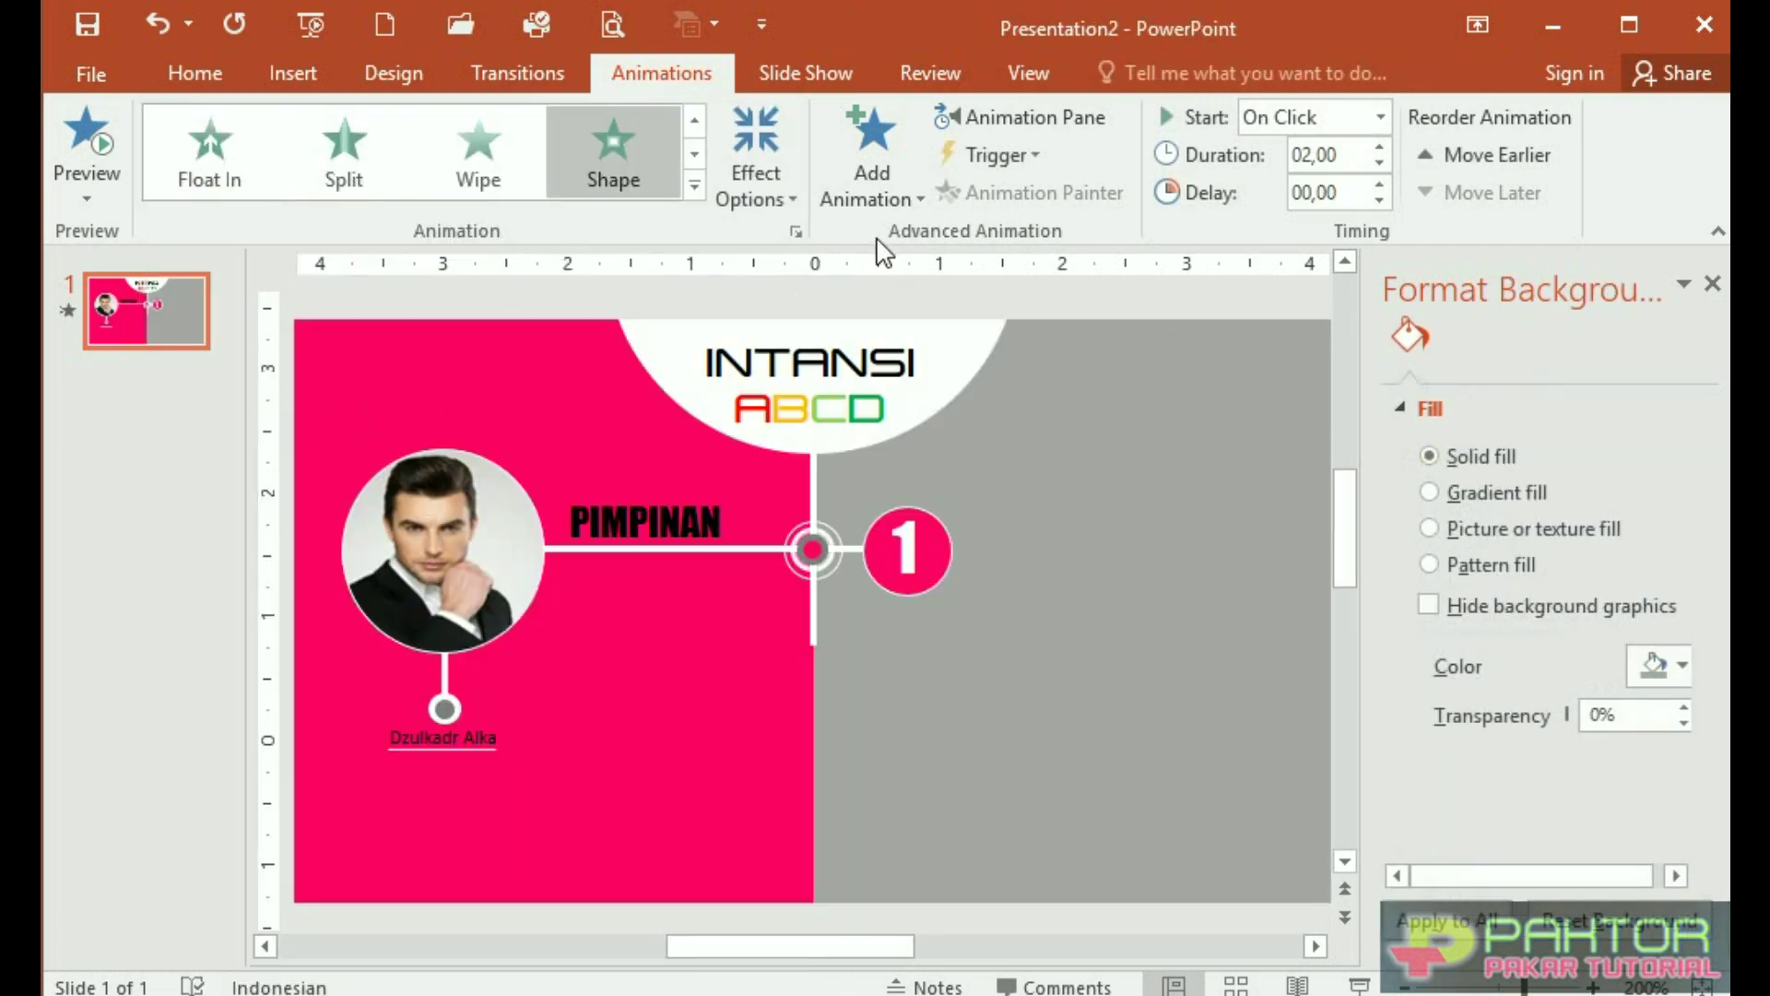
click(791, 198)
click(779, 332)
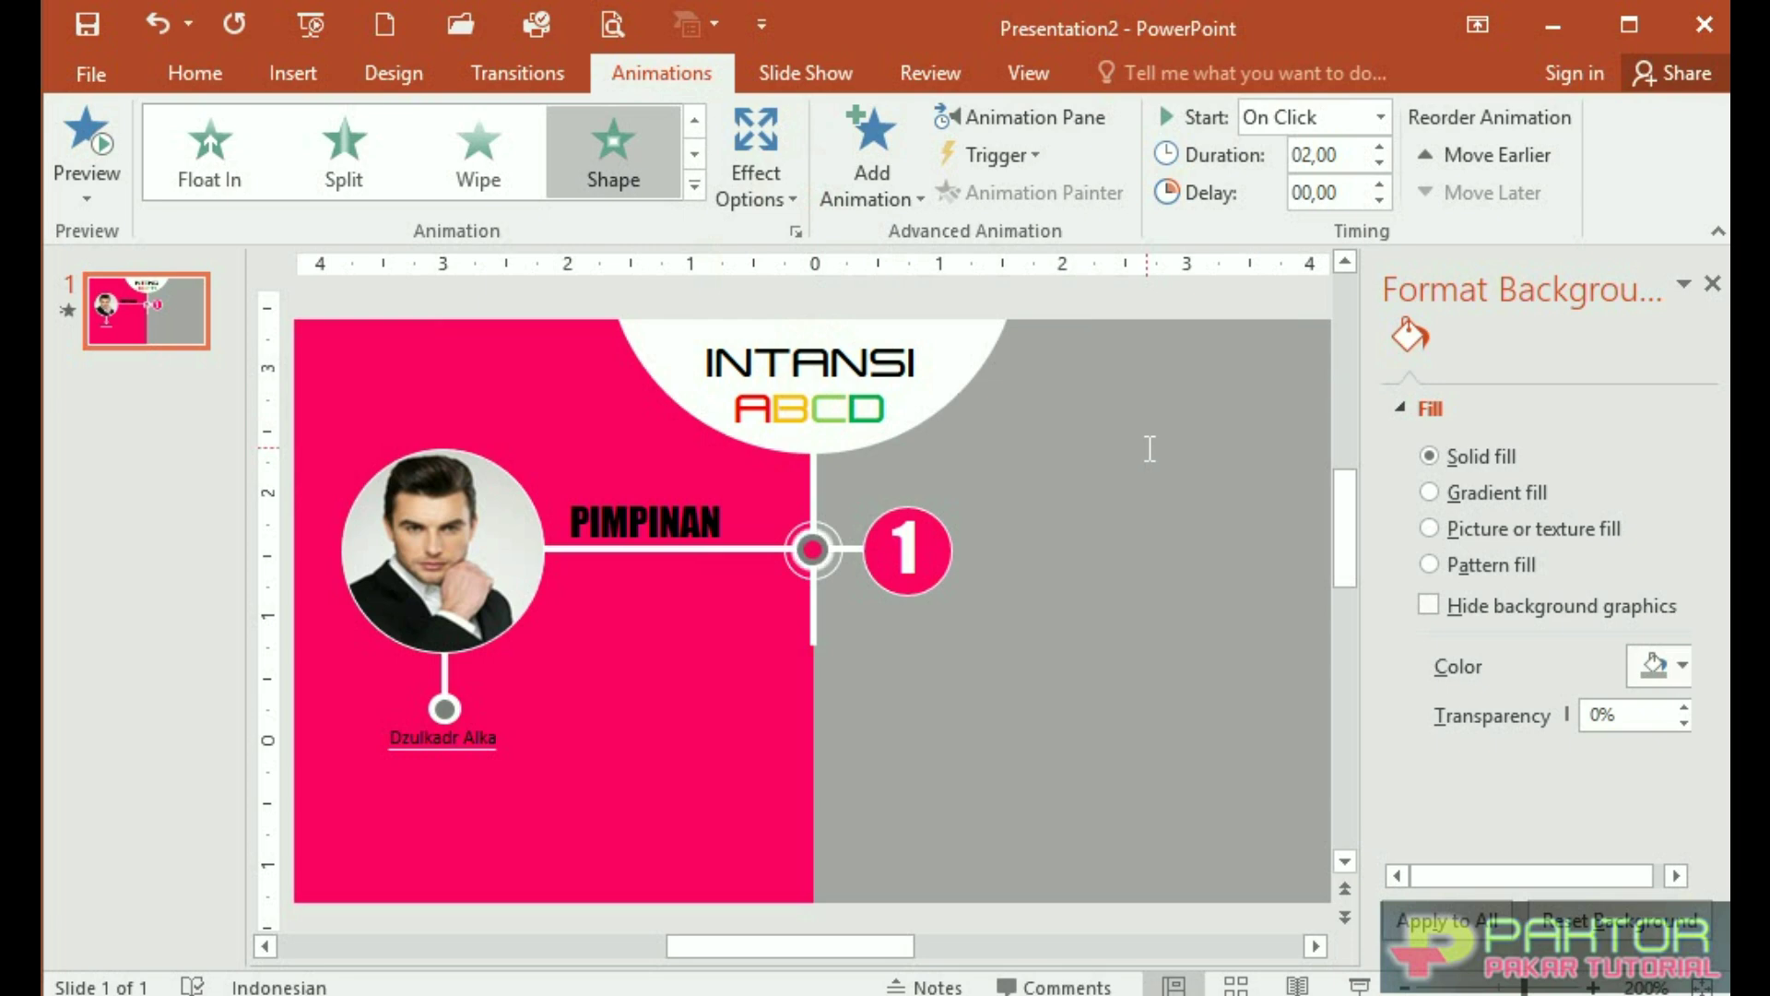
Apply a Wheel entrance to the next ring as animation 7, then deselect it
click(877, 600)
click(694, 186)
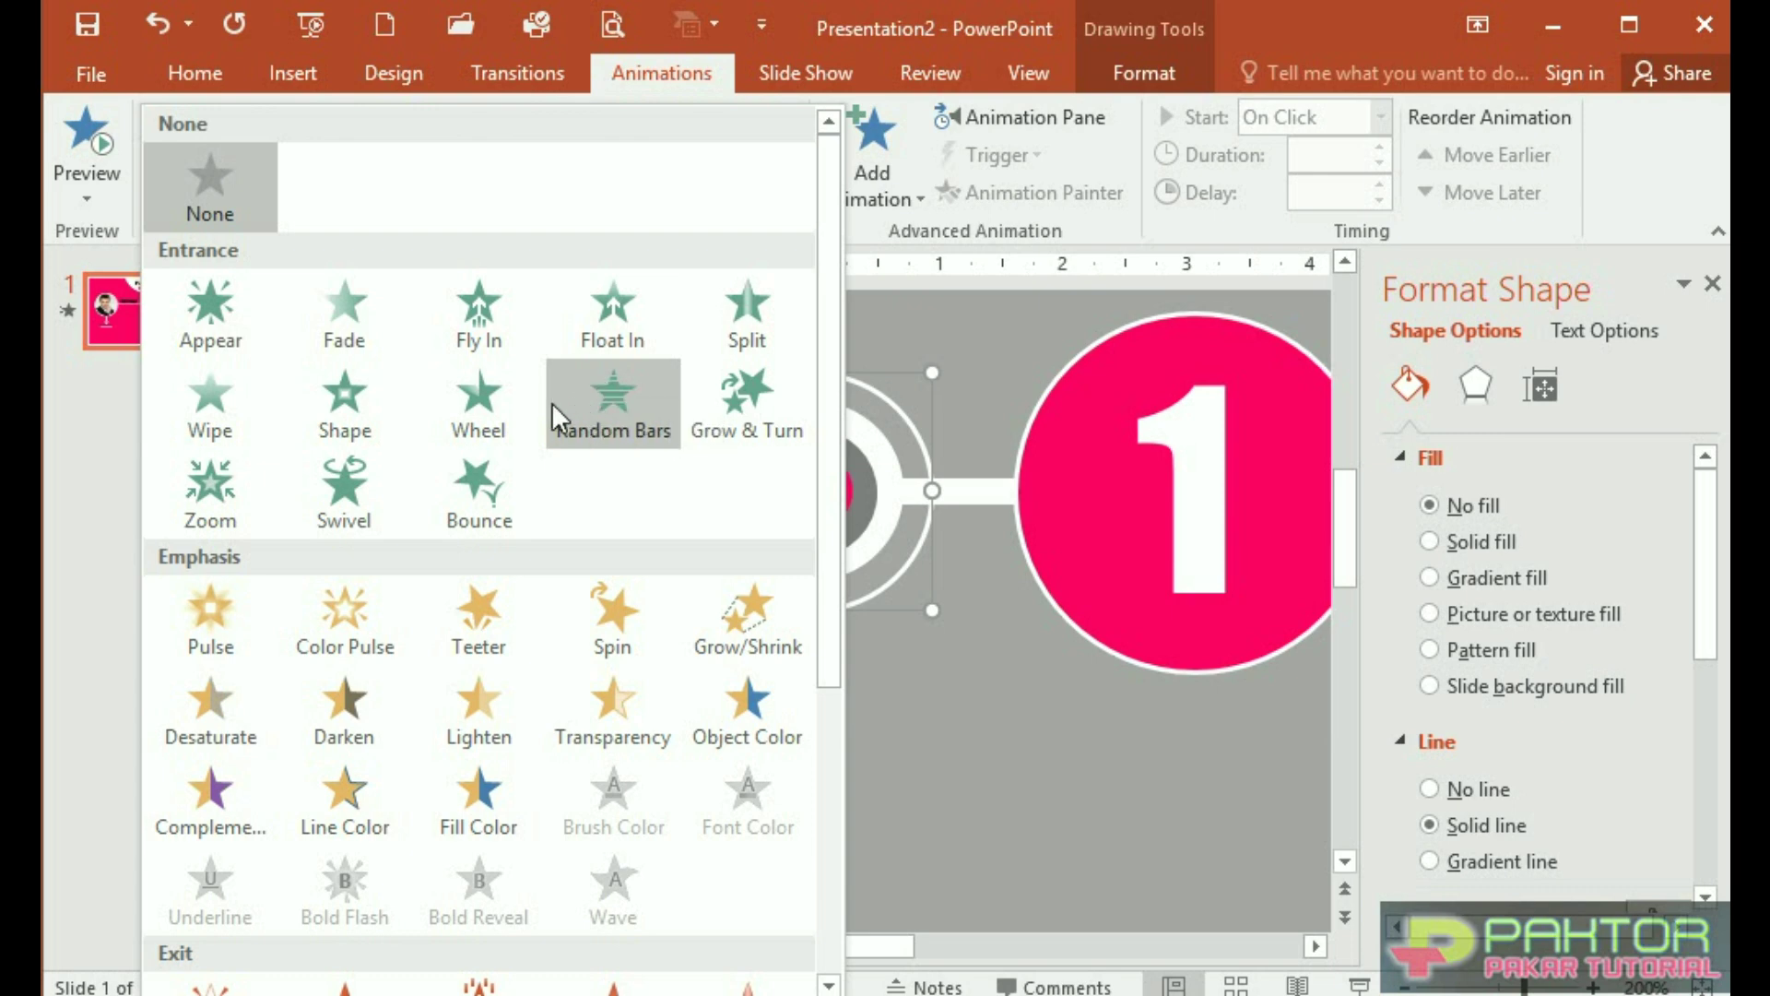
click(483, 412)
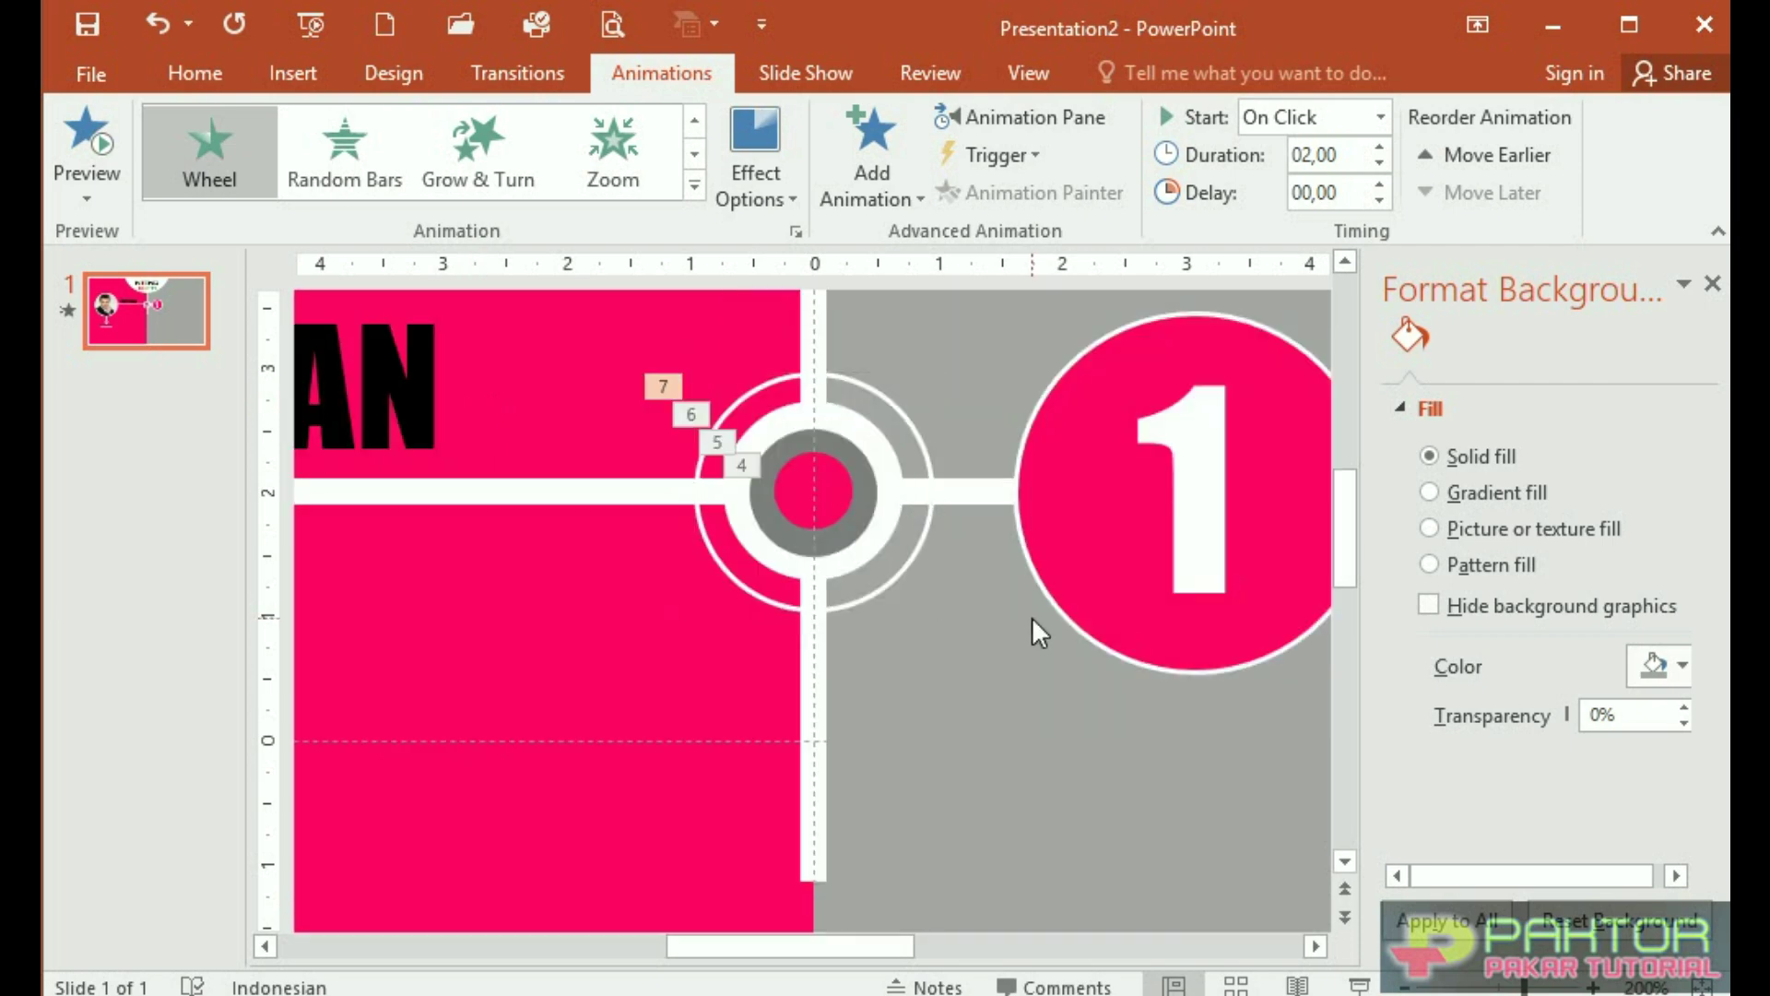
click(1346, 263)
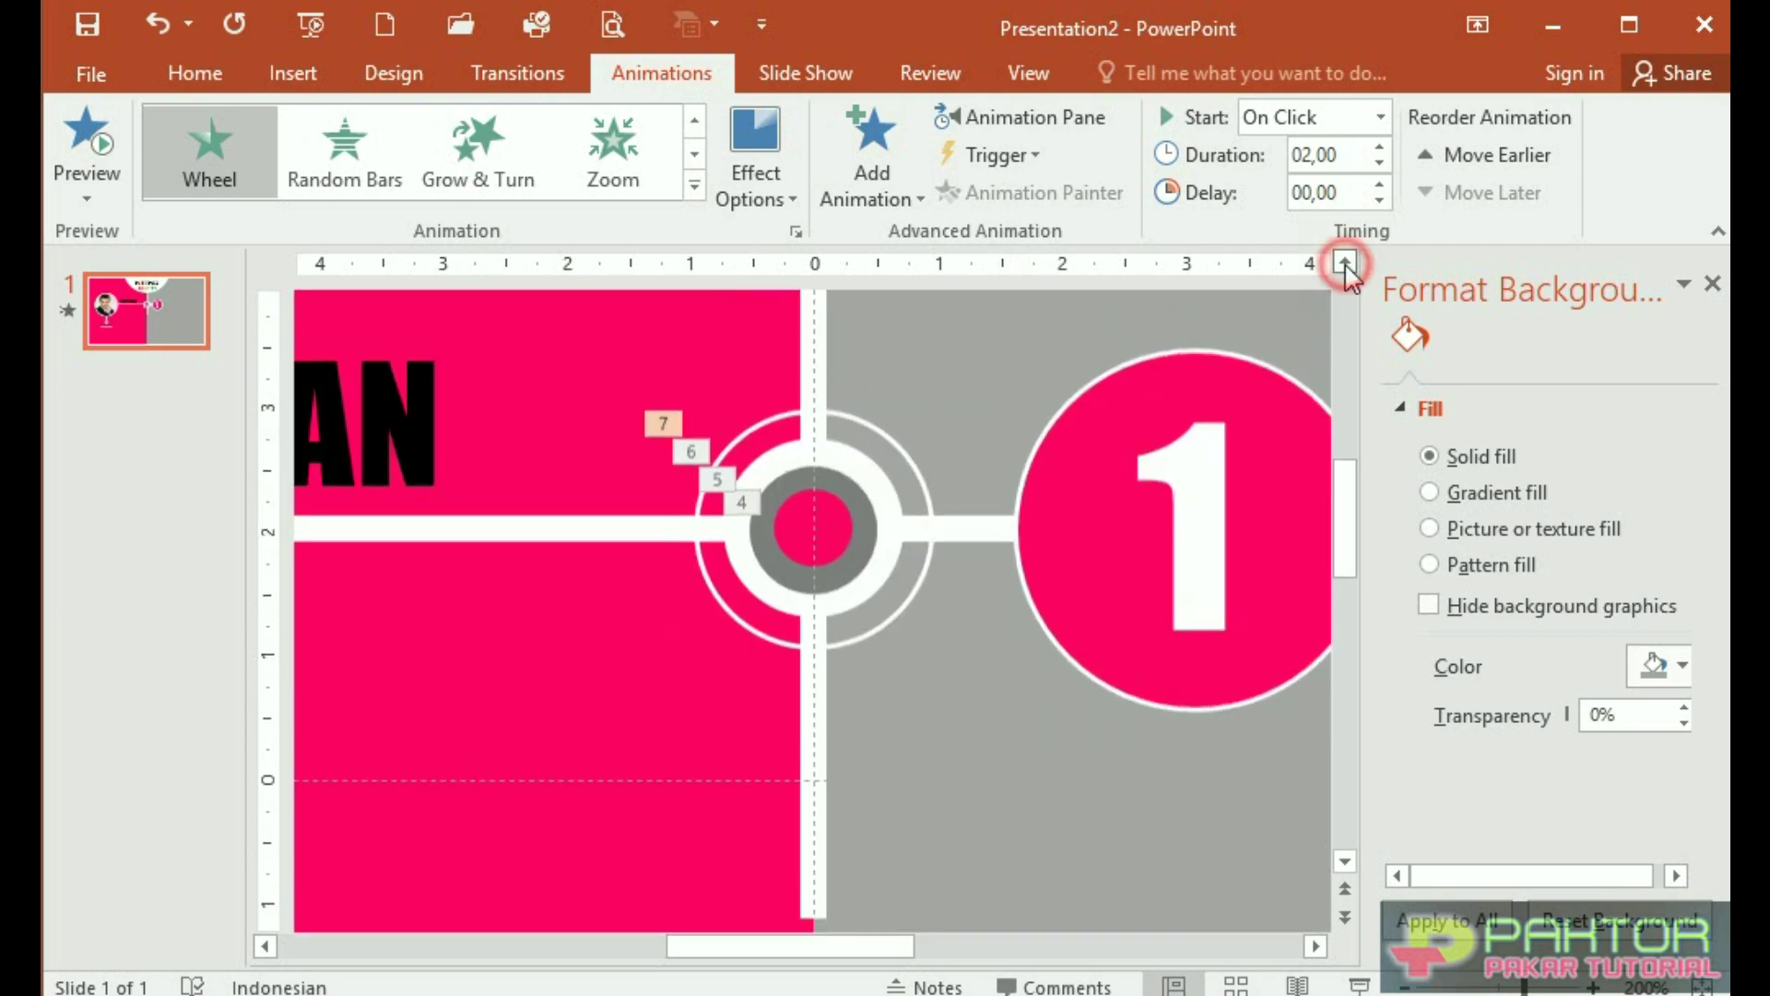
click(1346, 264)
click(893, 717)
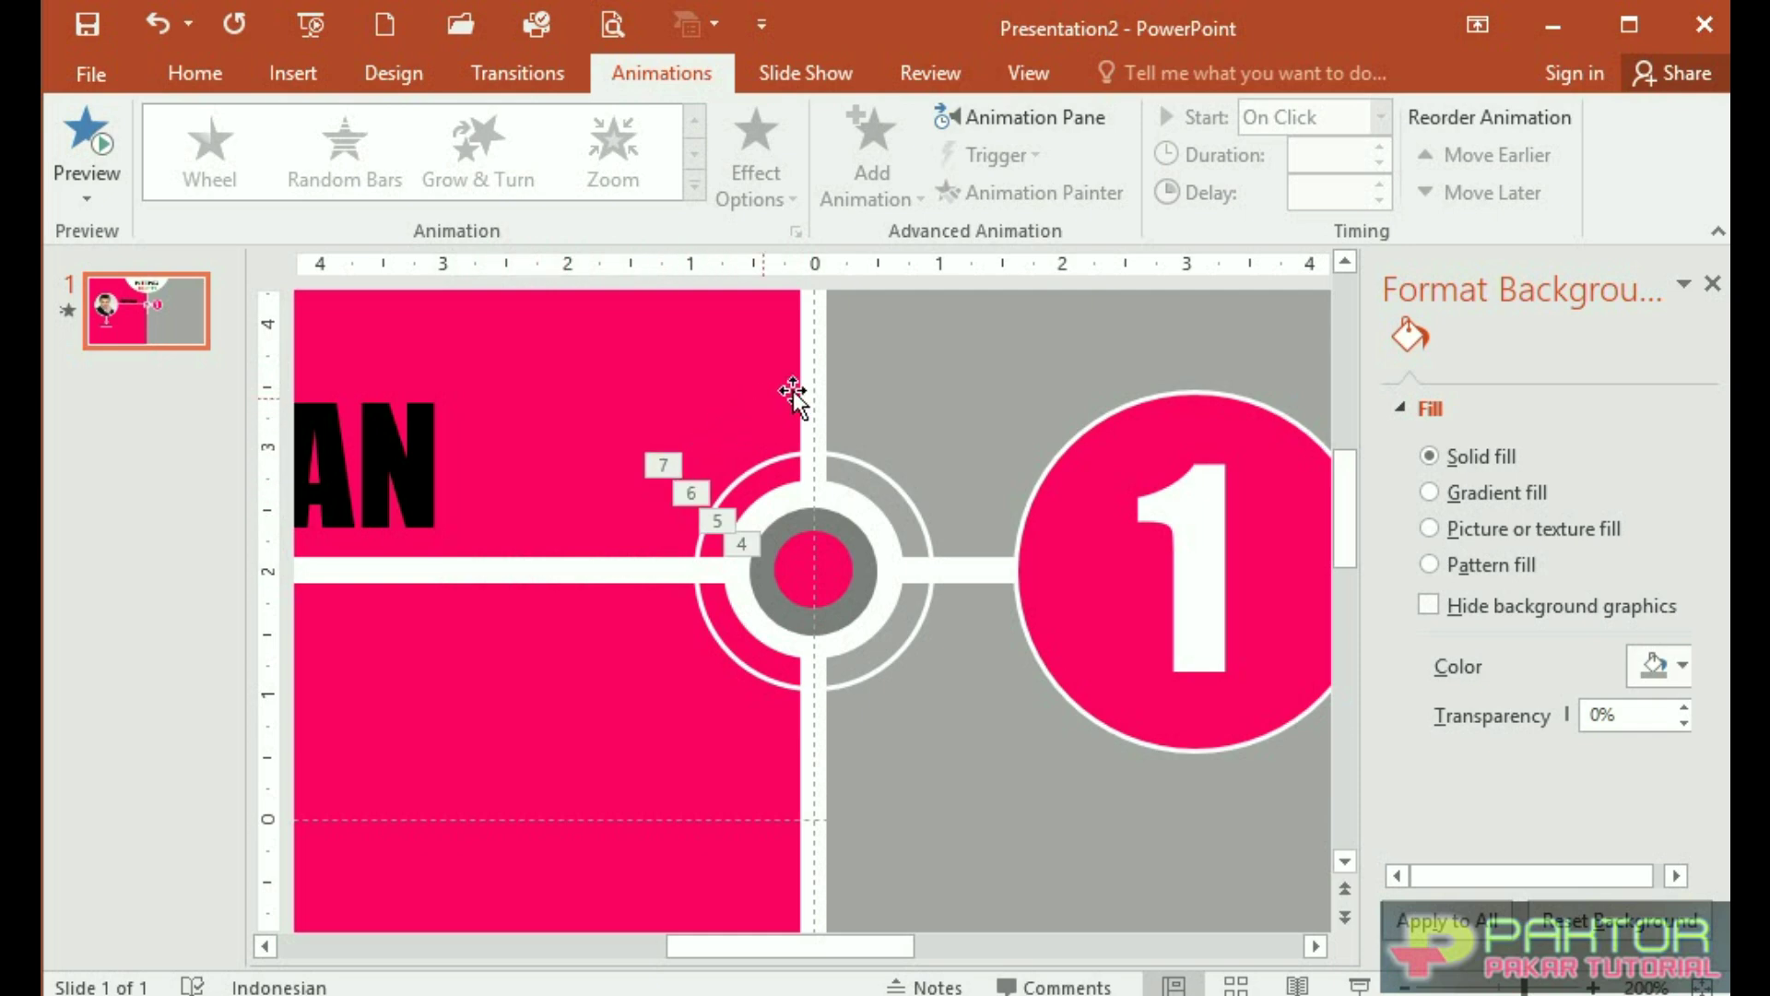
Insert an Arc shape and draw it over the central node
click(297, 80)
click(519, 193)
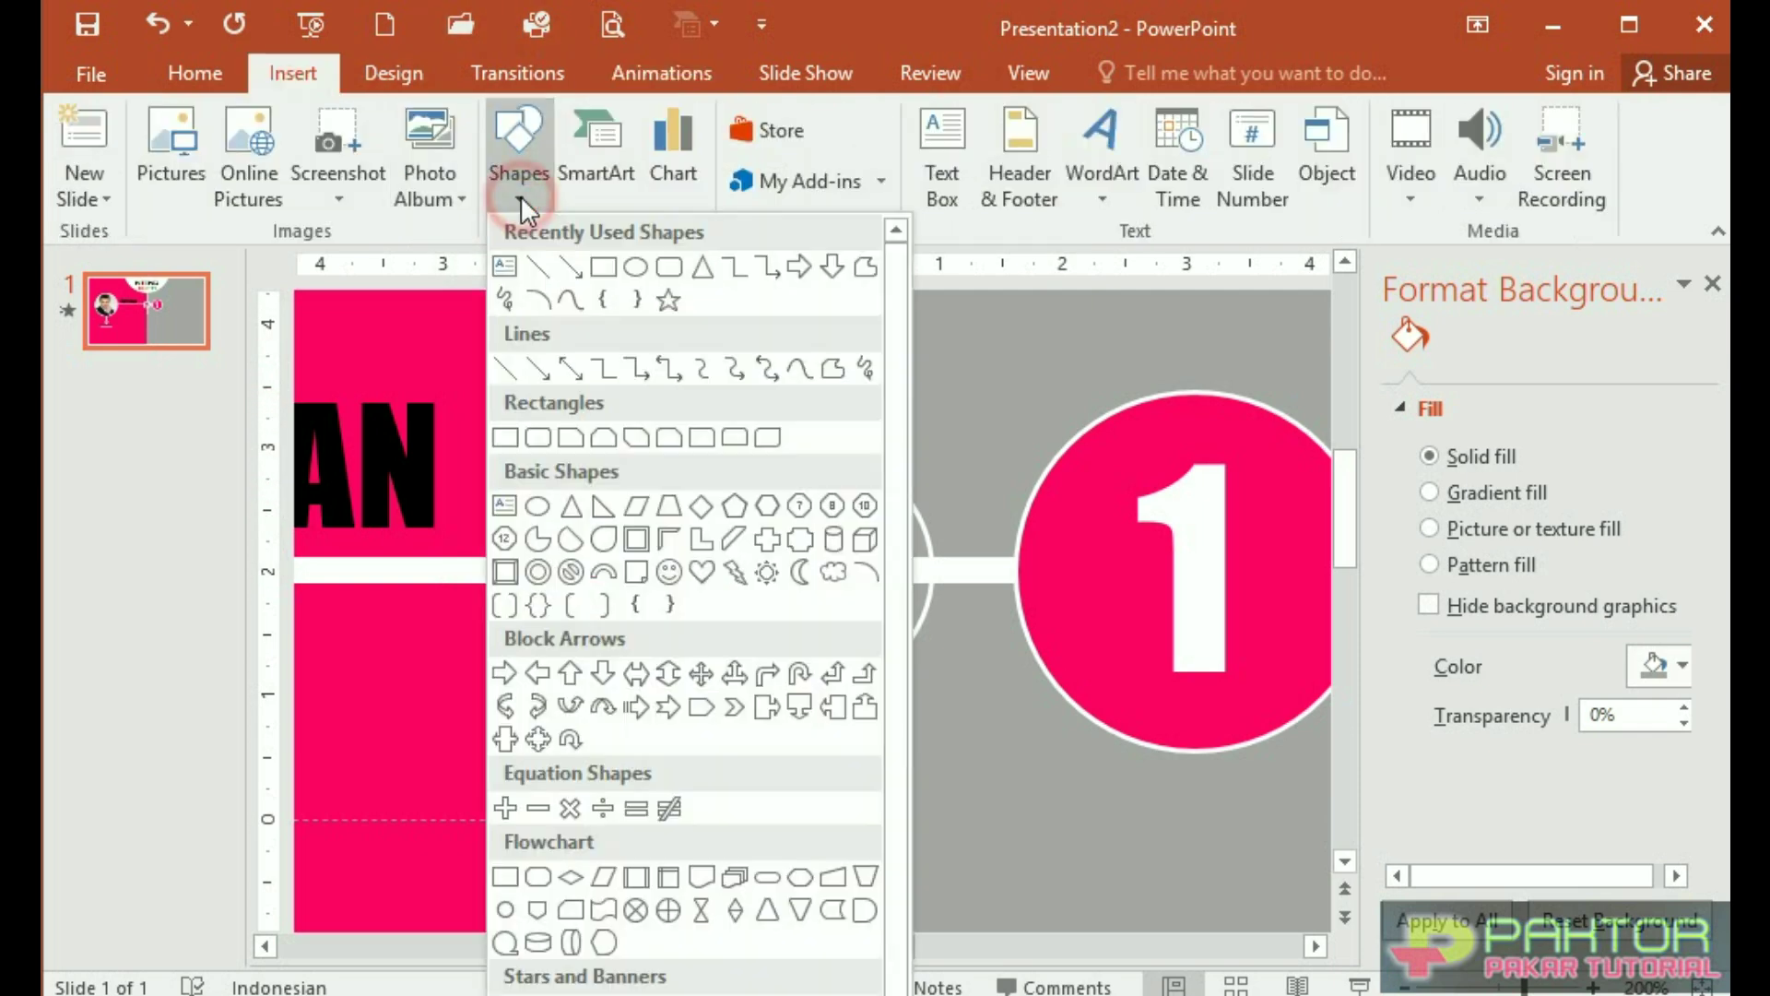
click(534, 303)
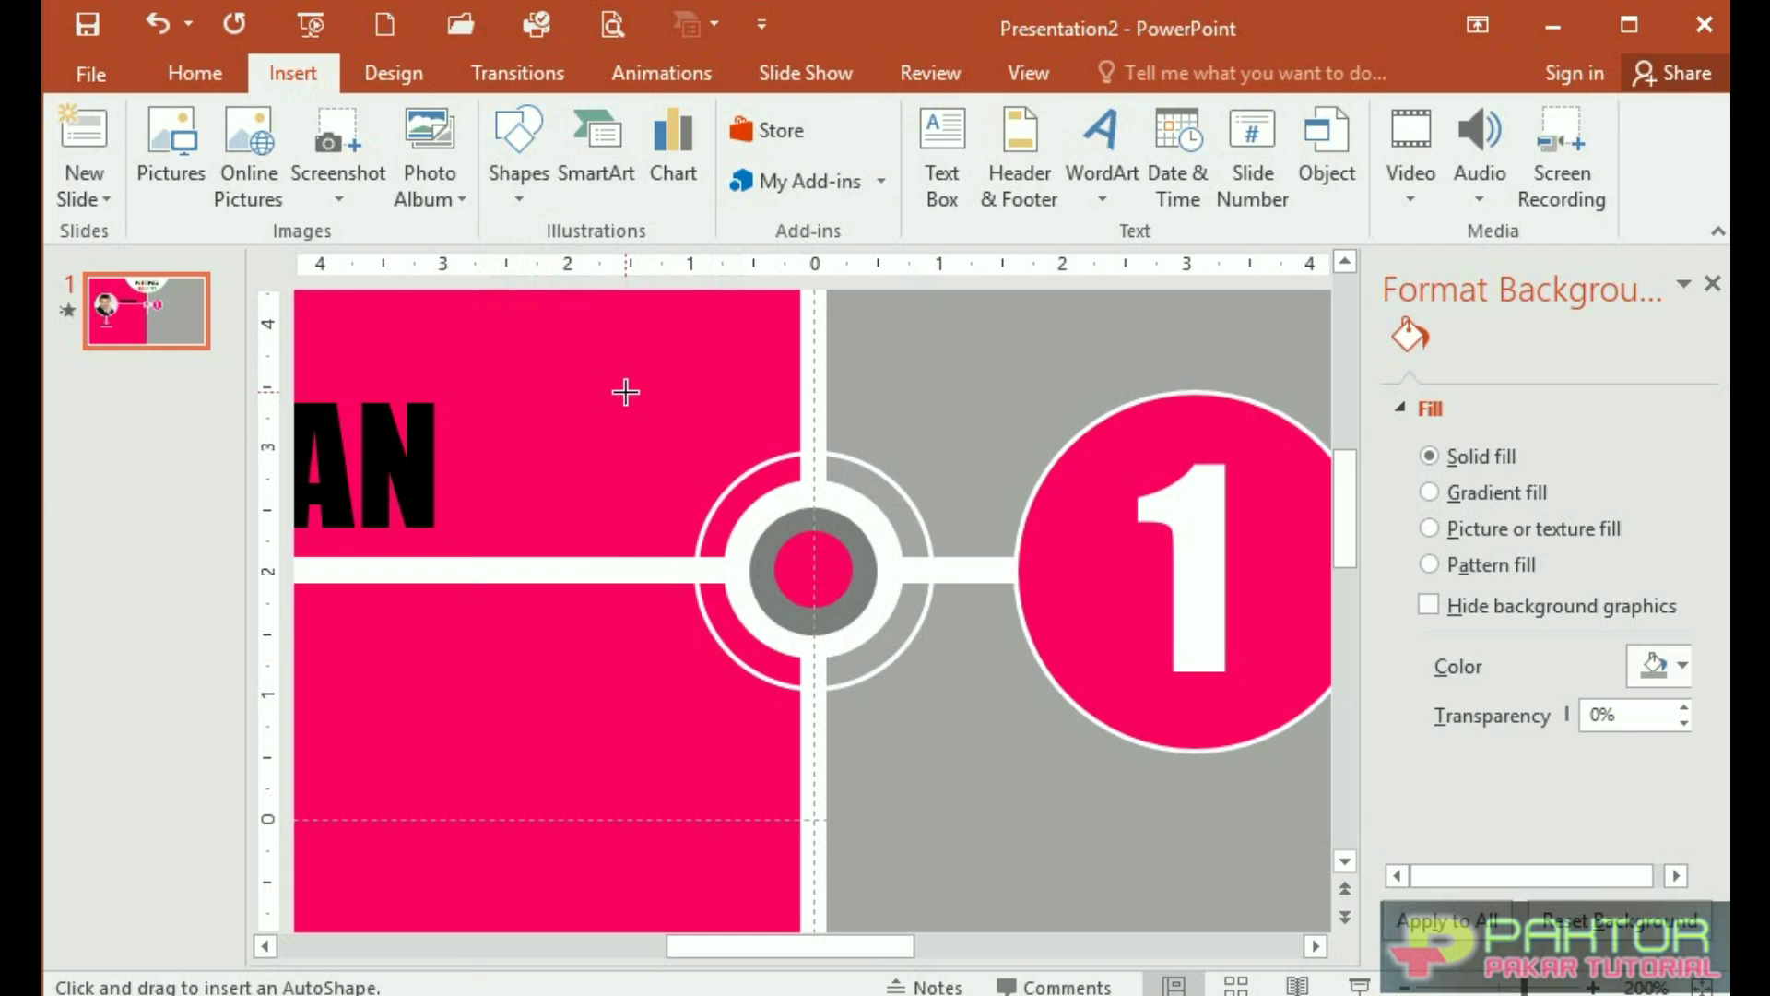
mouse_move(625, 392)
mouse_down()
mouse_move(859, 668)
mouse_move(892, 659)
mouse_up()
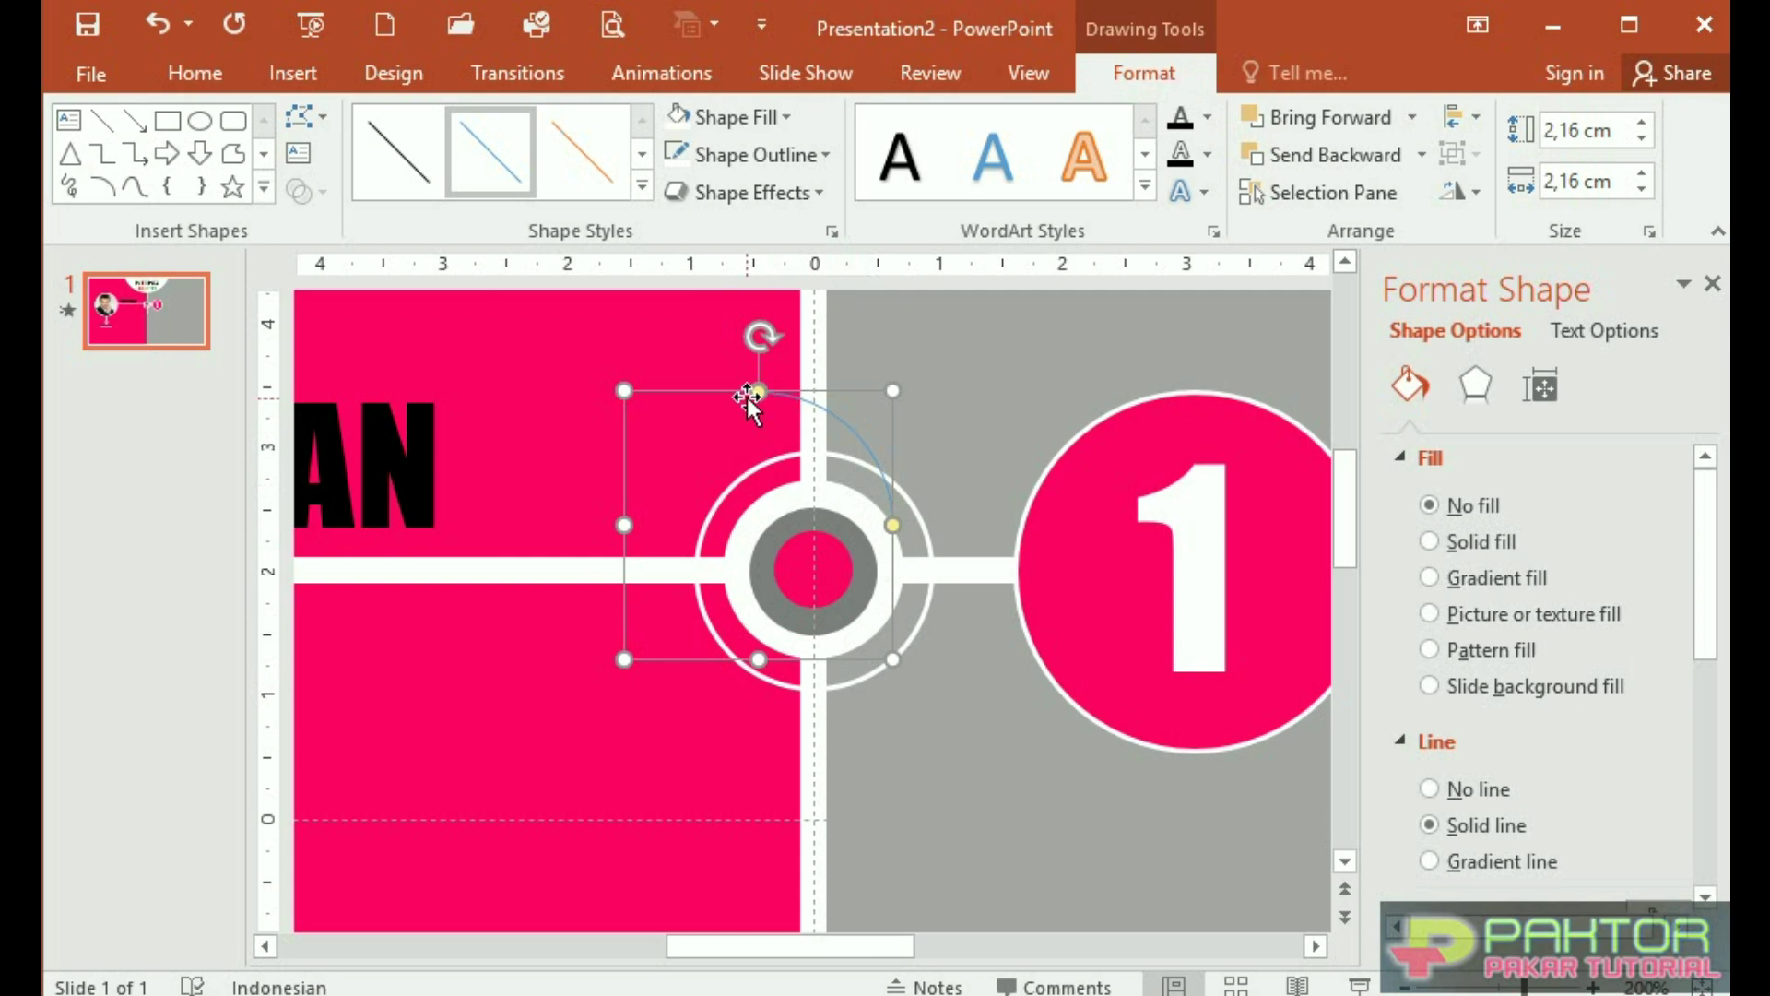
drag(758, 392, 739, 393)
click(726, 415)
drag(659, 692, 878, 679)
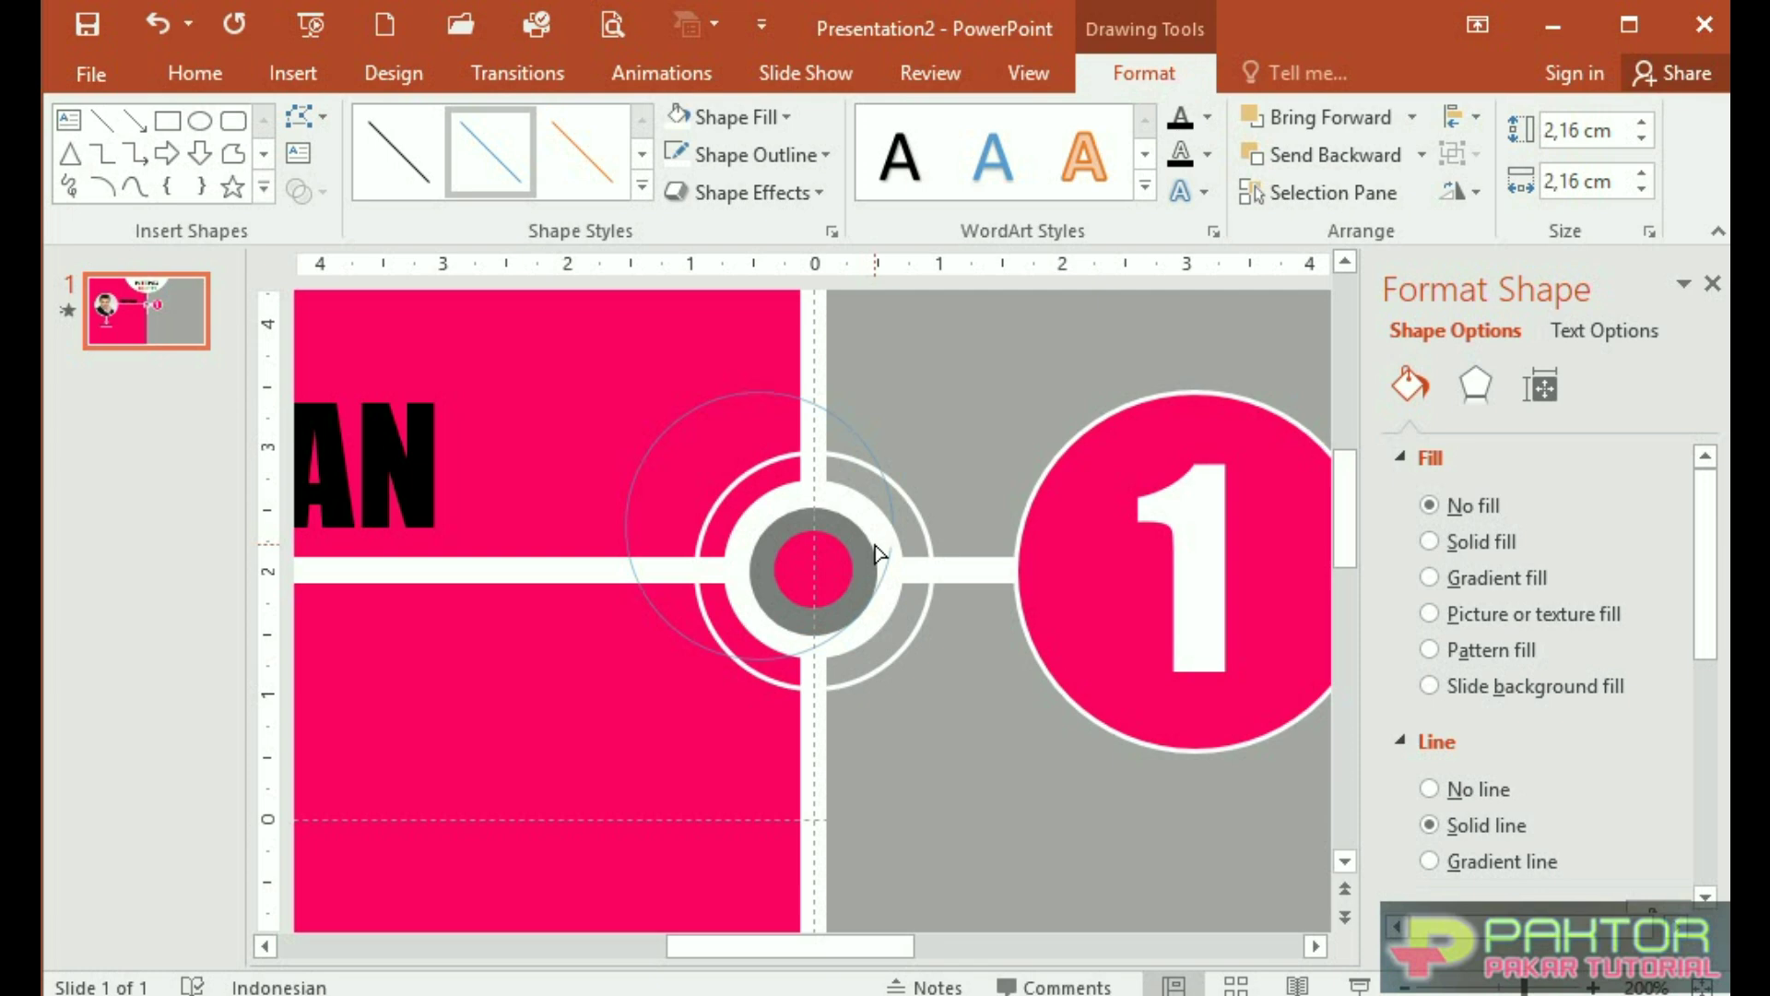
drag(878, 565, 874, 544)
Resize the arc to 2,3 cm, centre it on the node, and trim it to the upper-left quarter
mouse_move(697, 407)
mouse_down()
mouse_move(747, 427)
mouse_move(742, 452)
mouse_up()
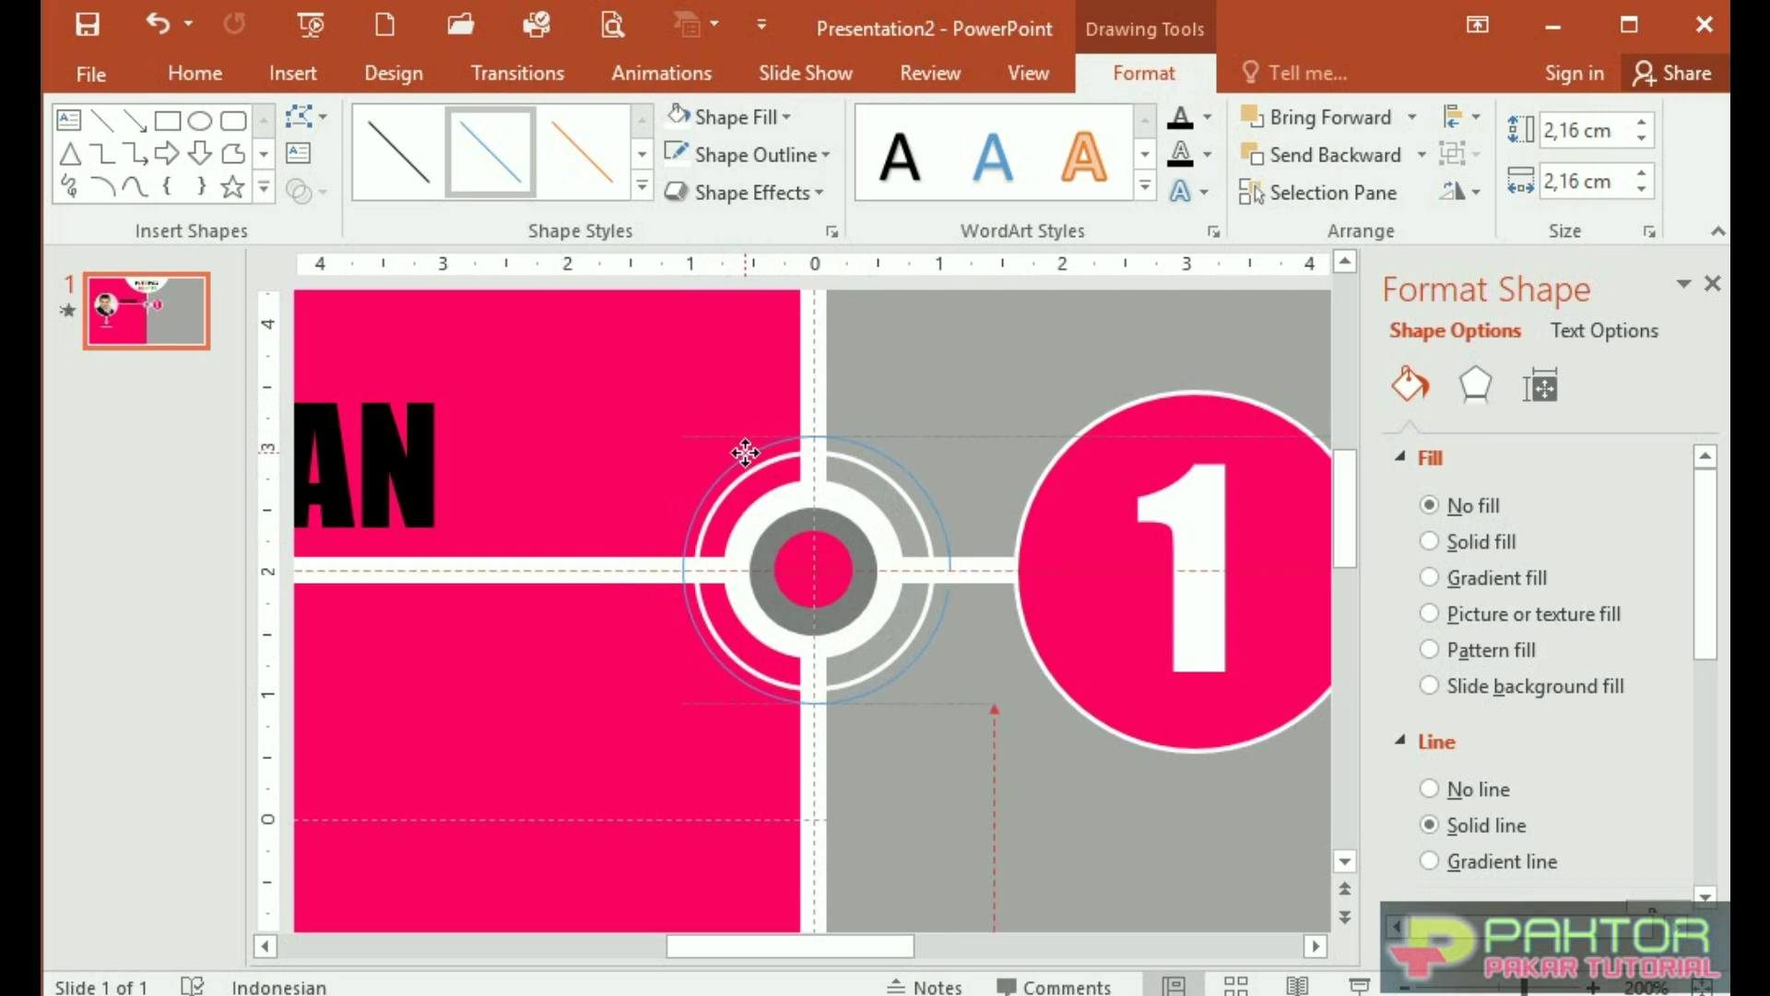
drag(742, 452, 715, 412)
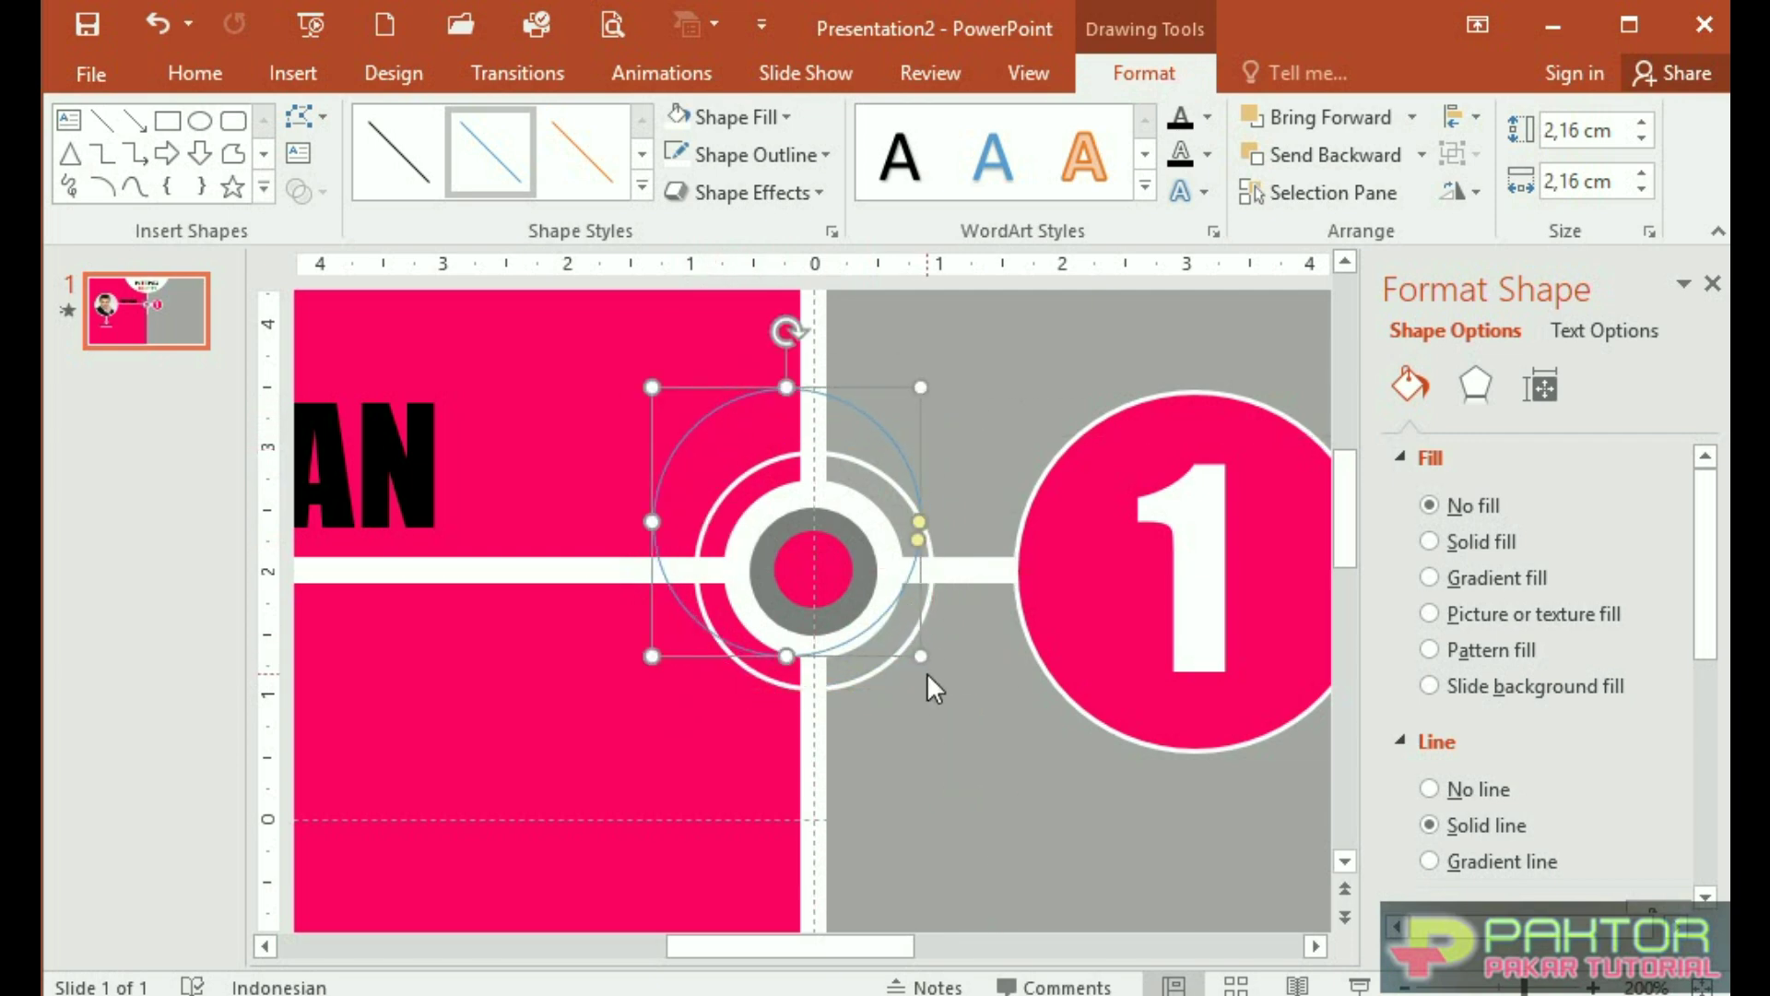
drag(920, 655, 938, 674)
drag(730, 406, 747, 444)
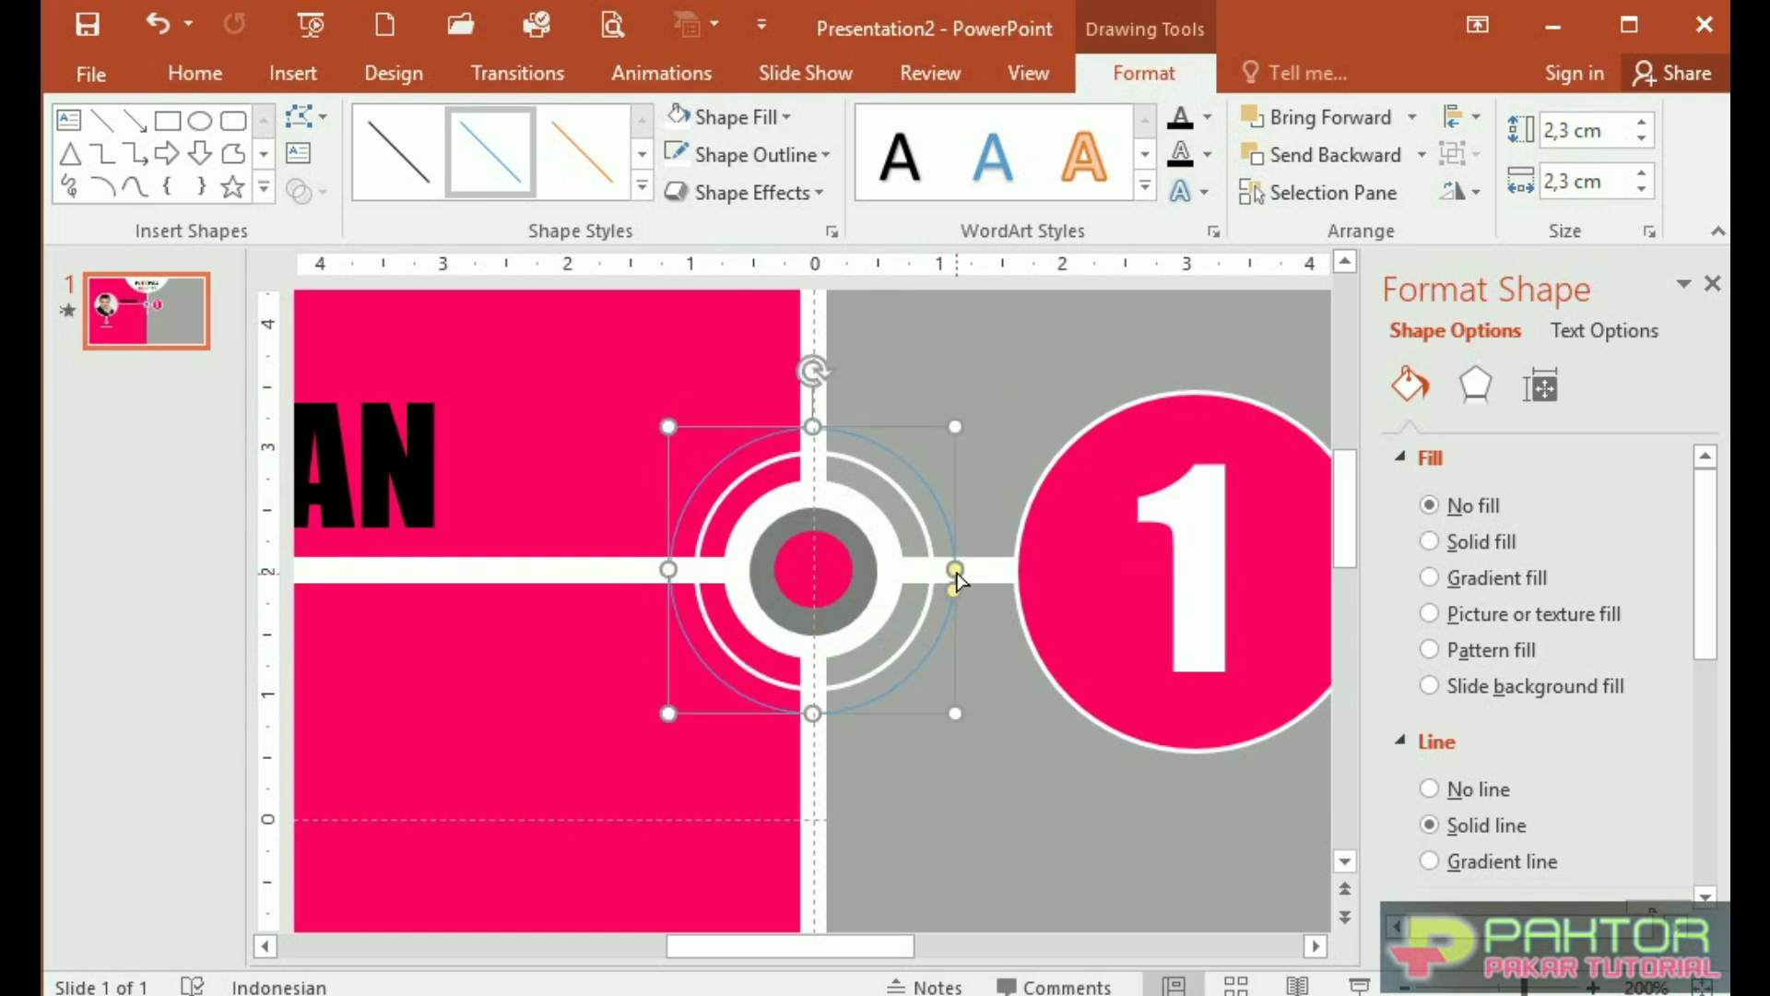
drag(955, 571, 802, 435)
drag(959, 595, 831, 705)
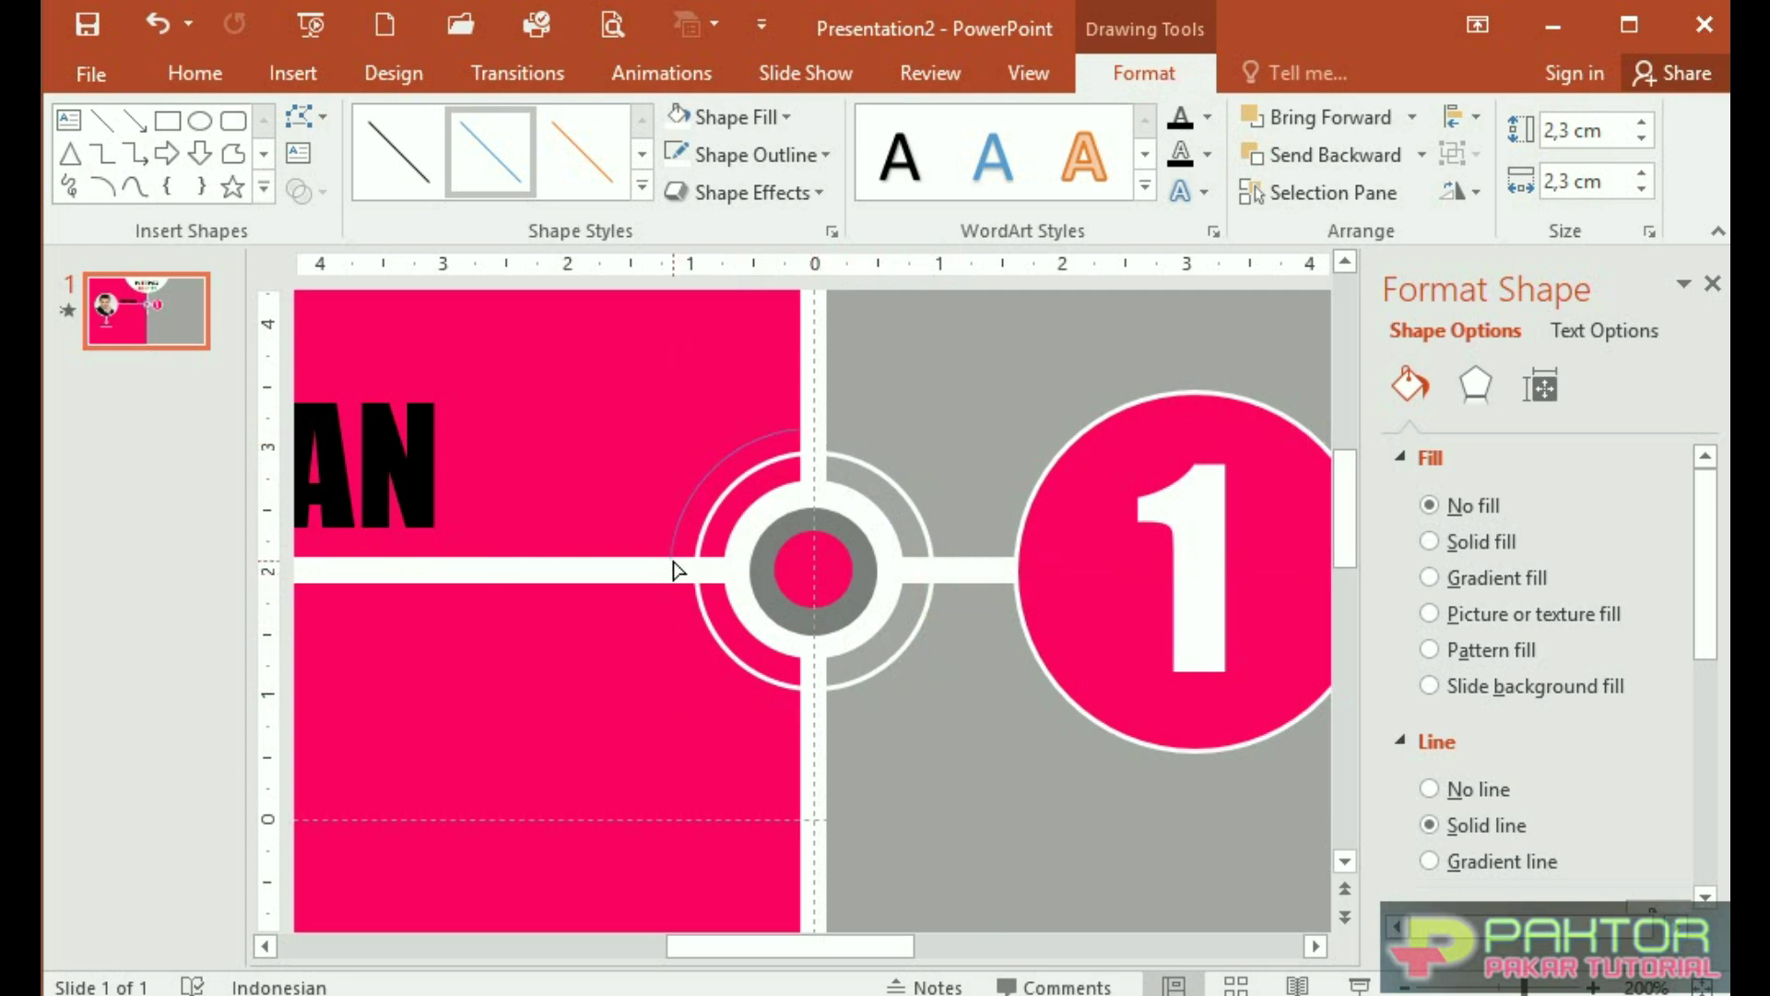
drag(678, 569, 672, 565)
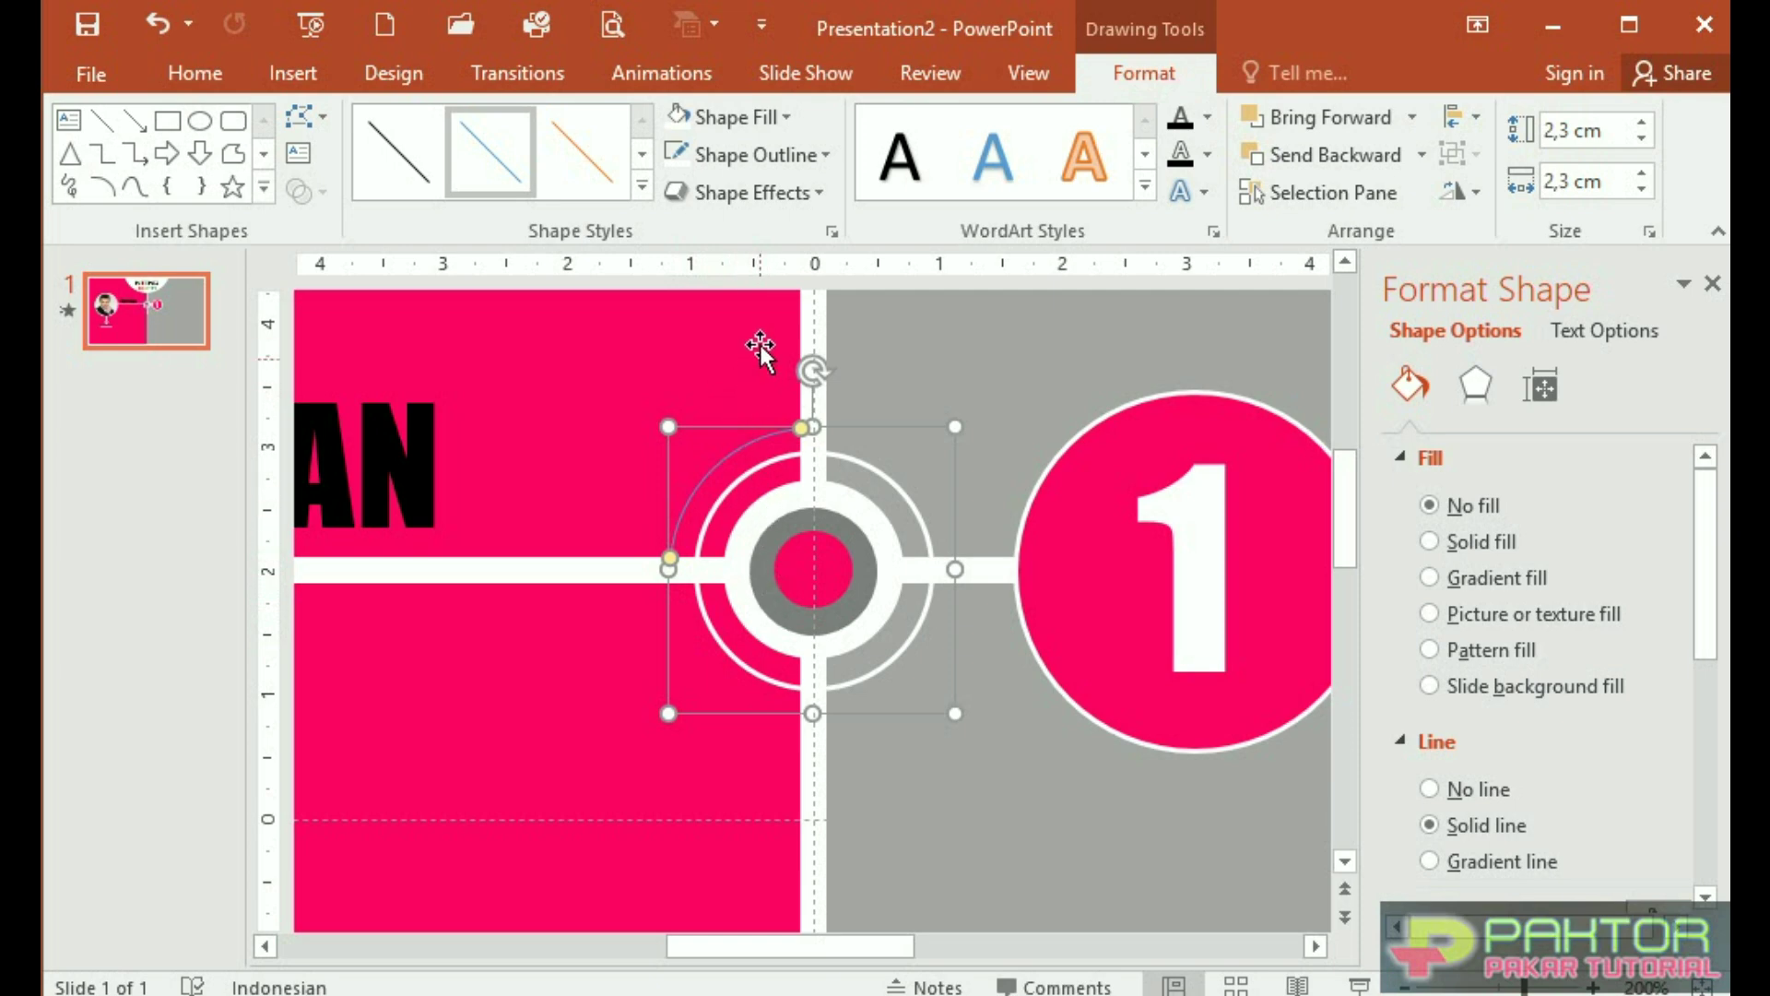
Give the arc a grey outline with 1 pt weight
click(823, 155)
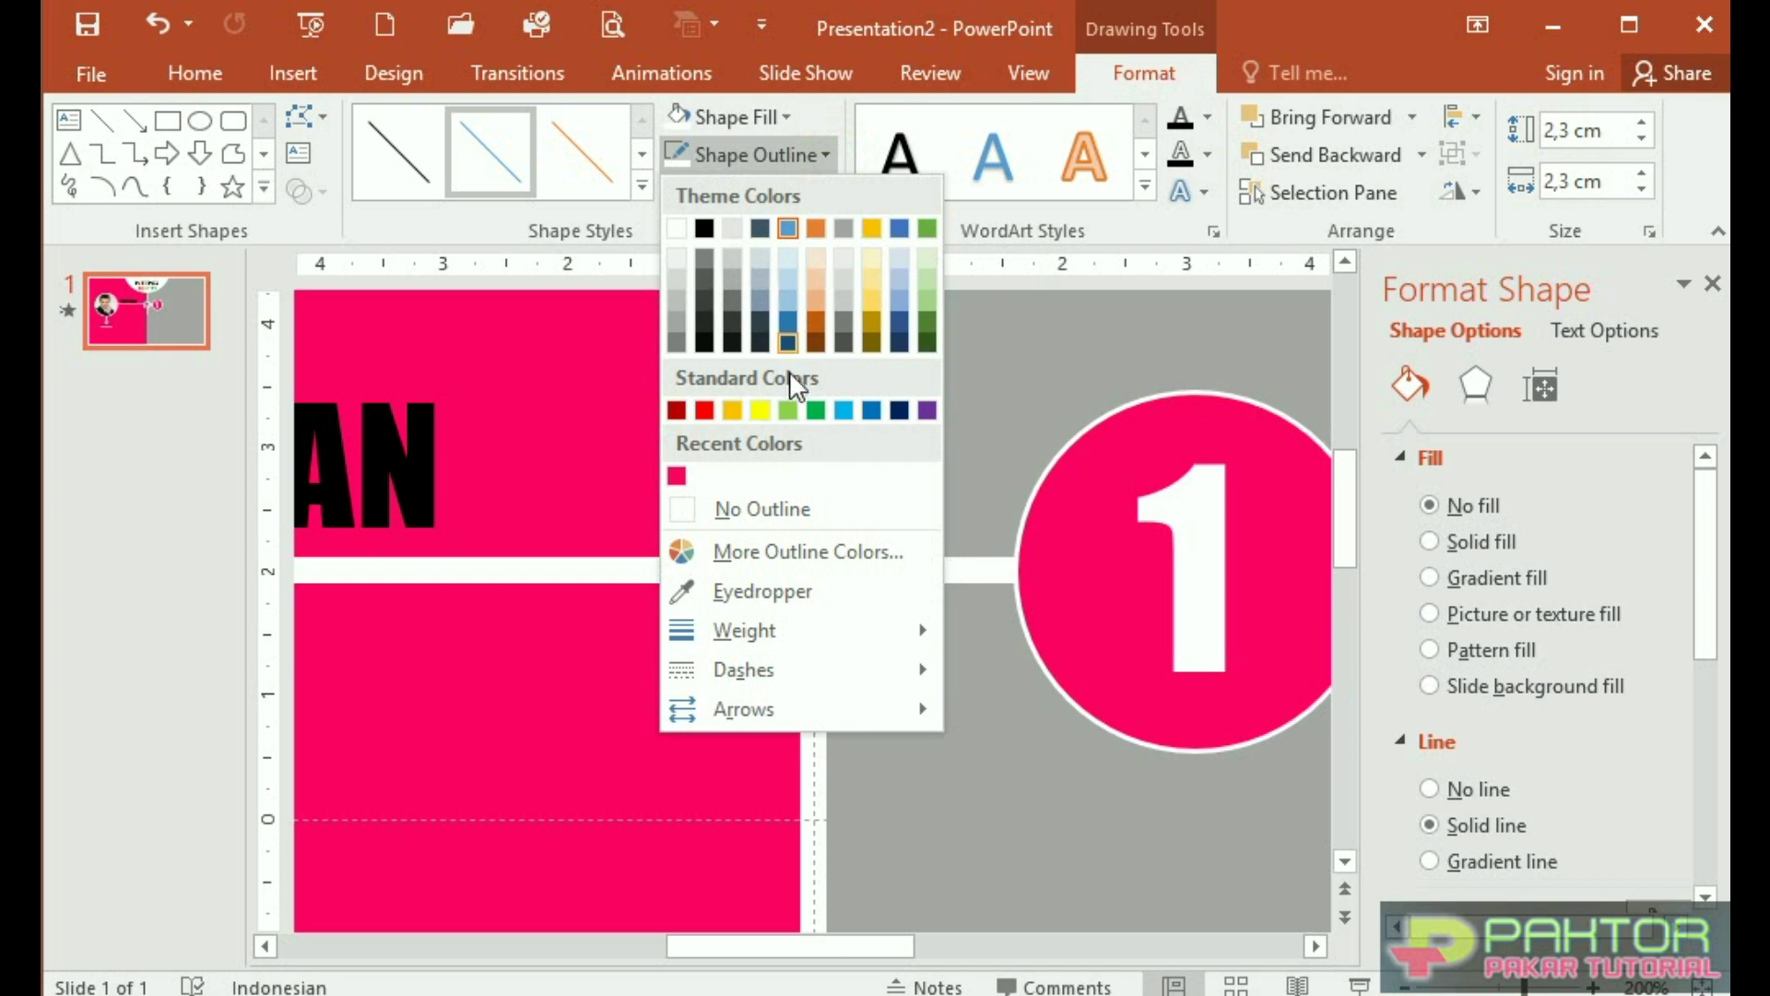
click(677, 345)
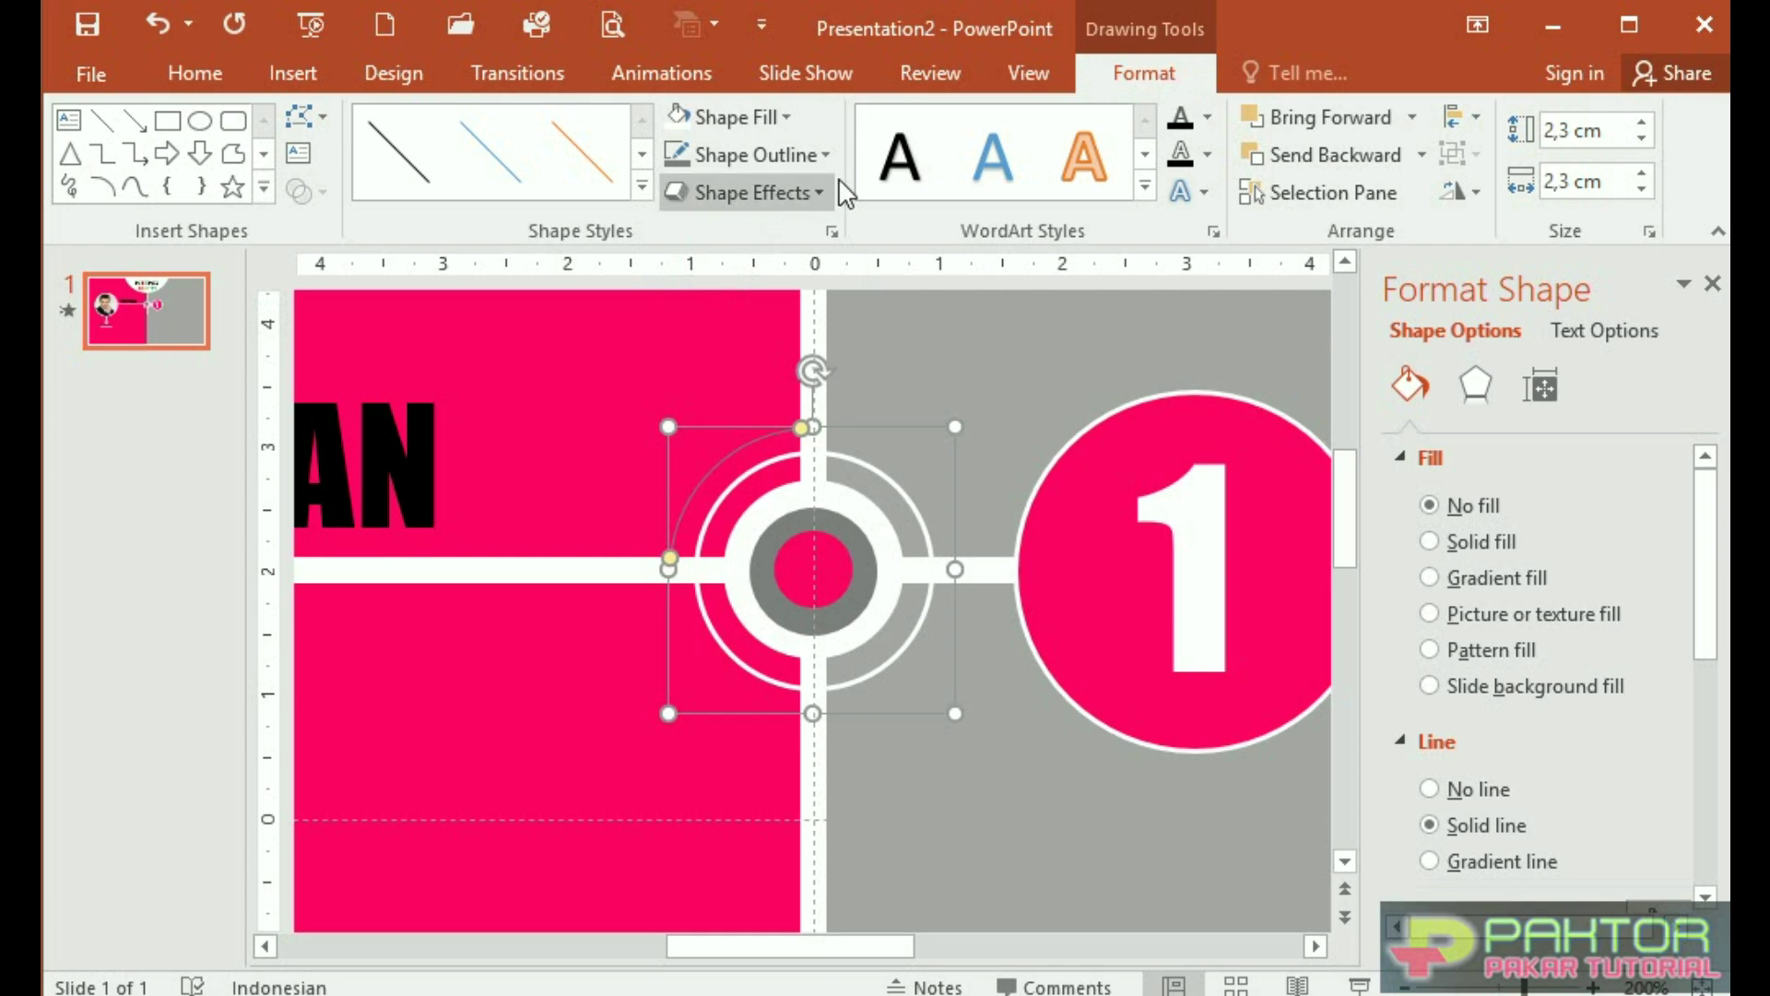
click(823, 155)
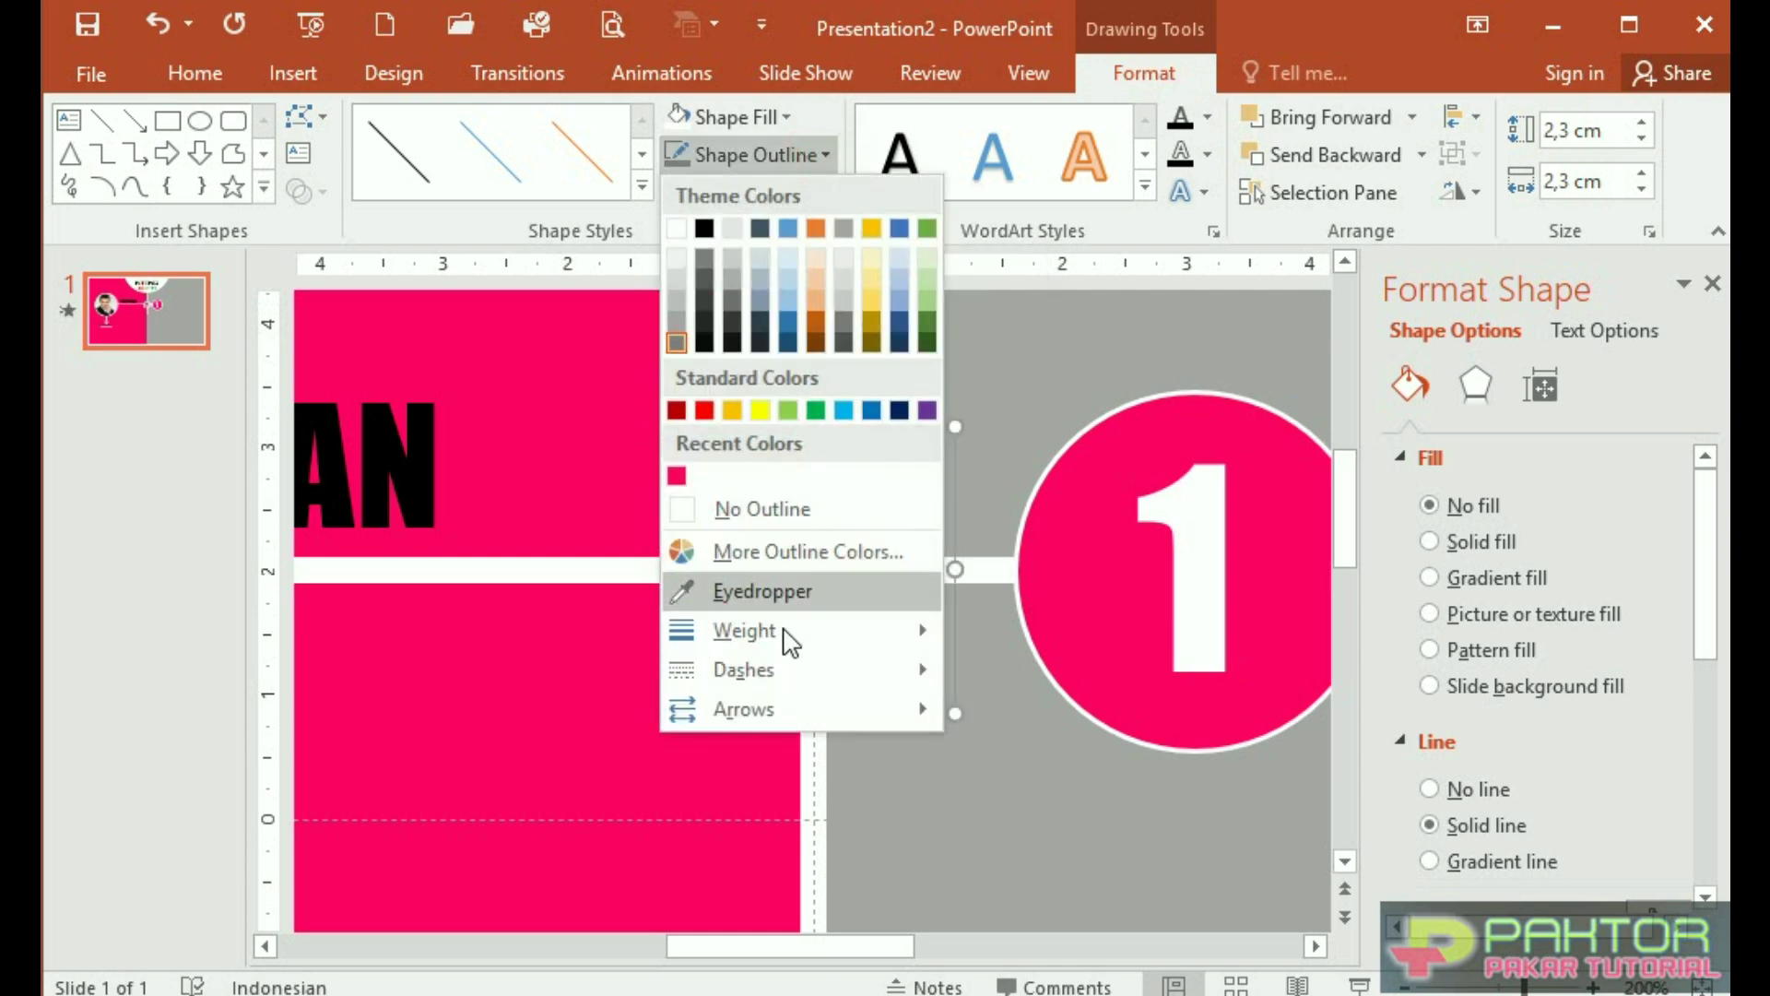
mouse_move(747, 631)
click(1086, 743)
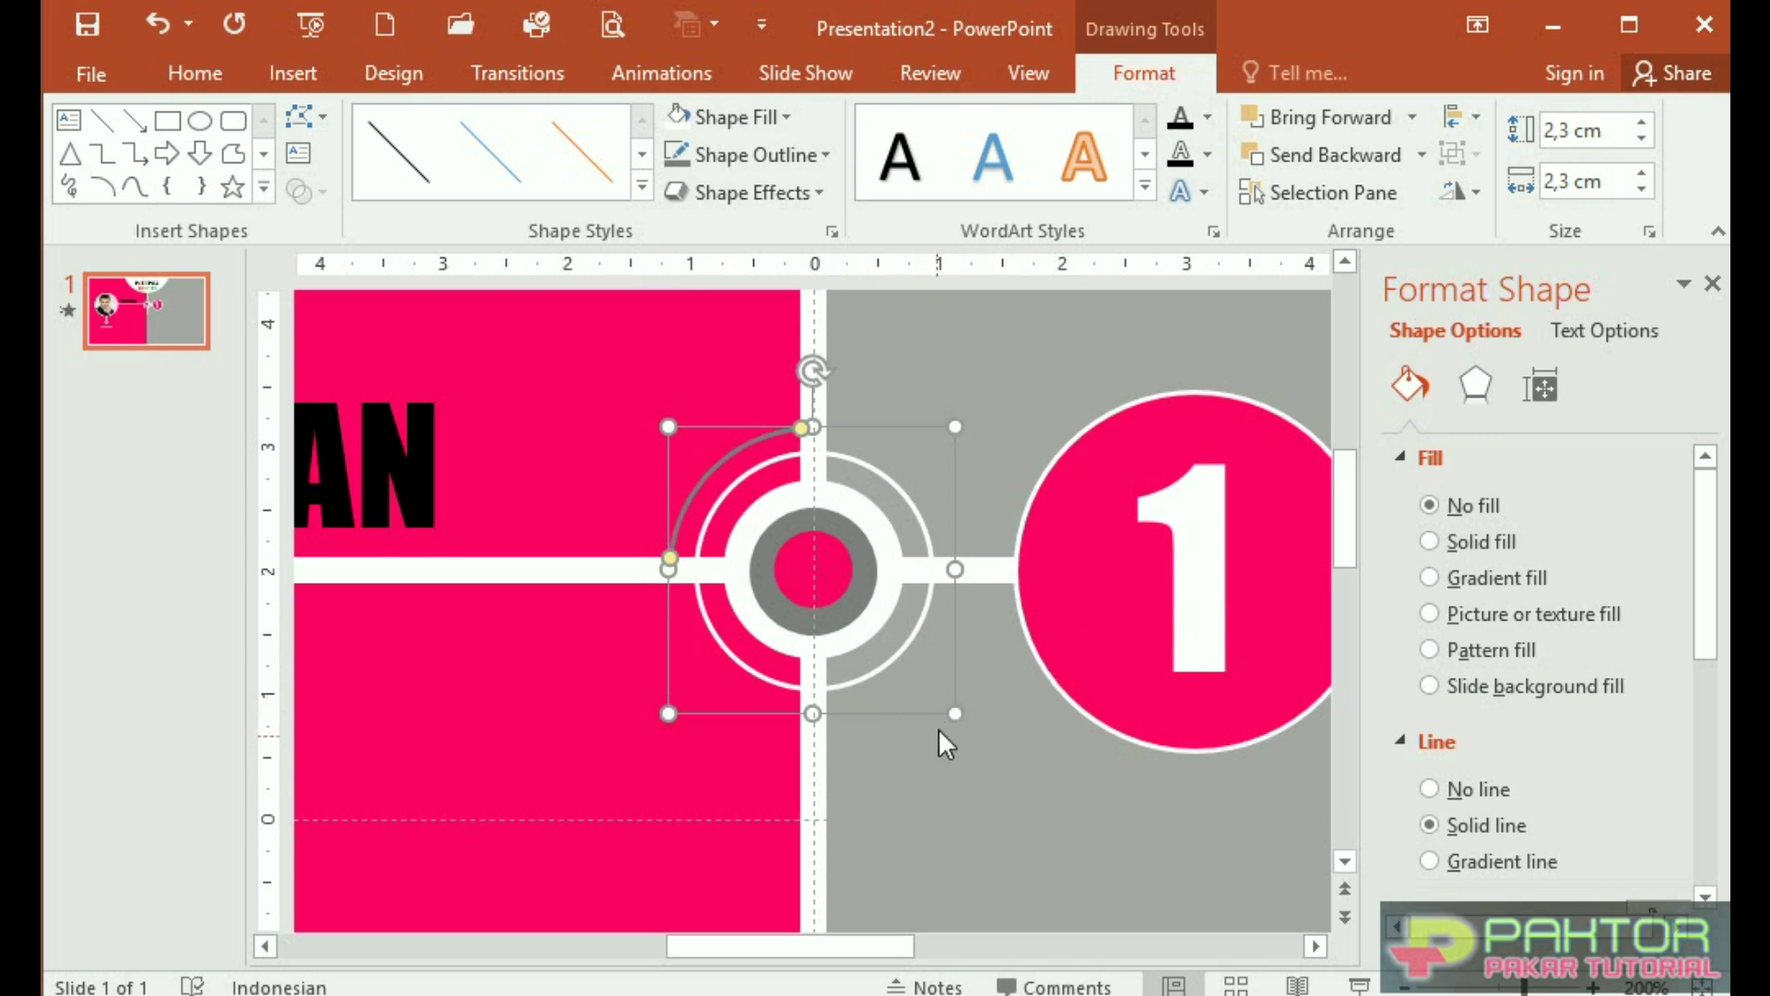
click(735, 458)
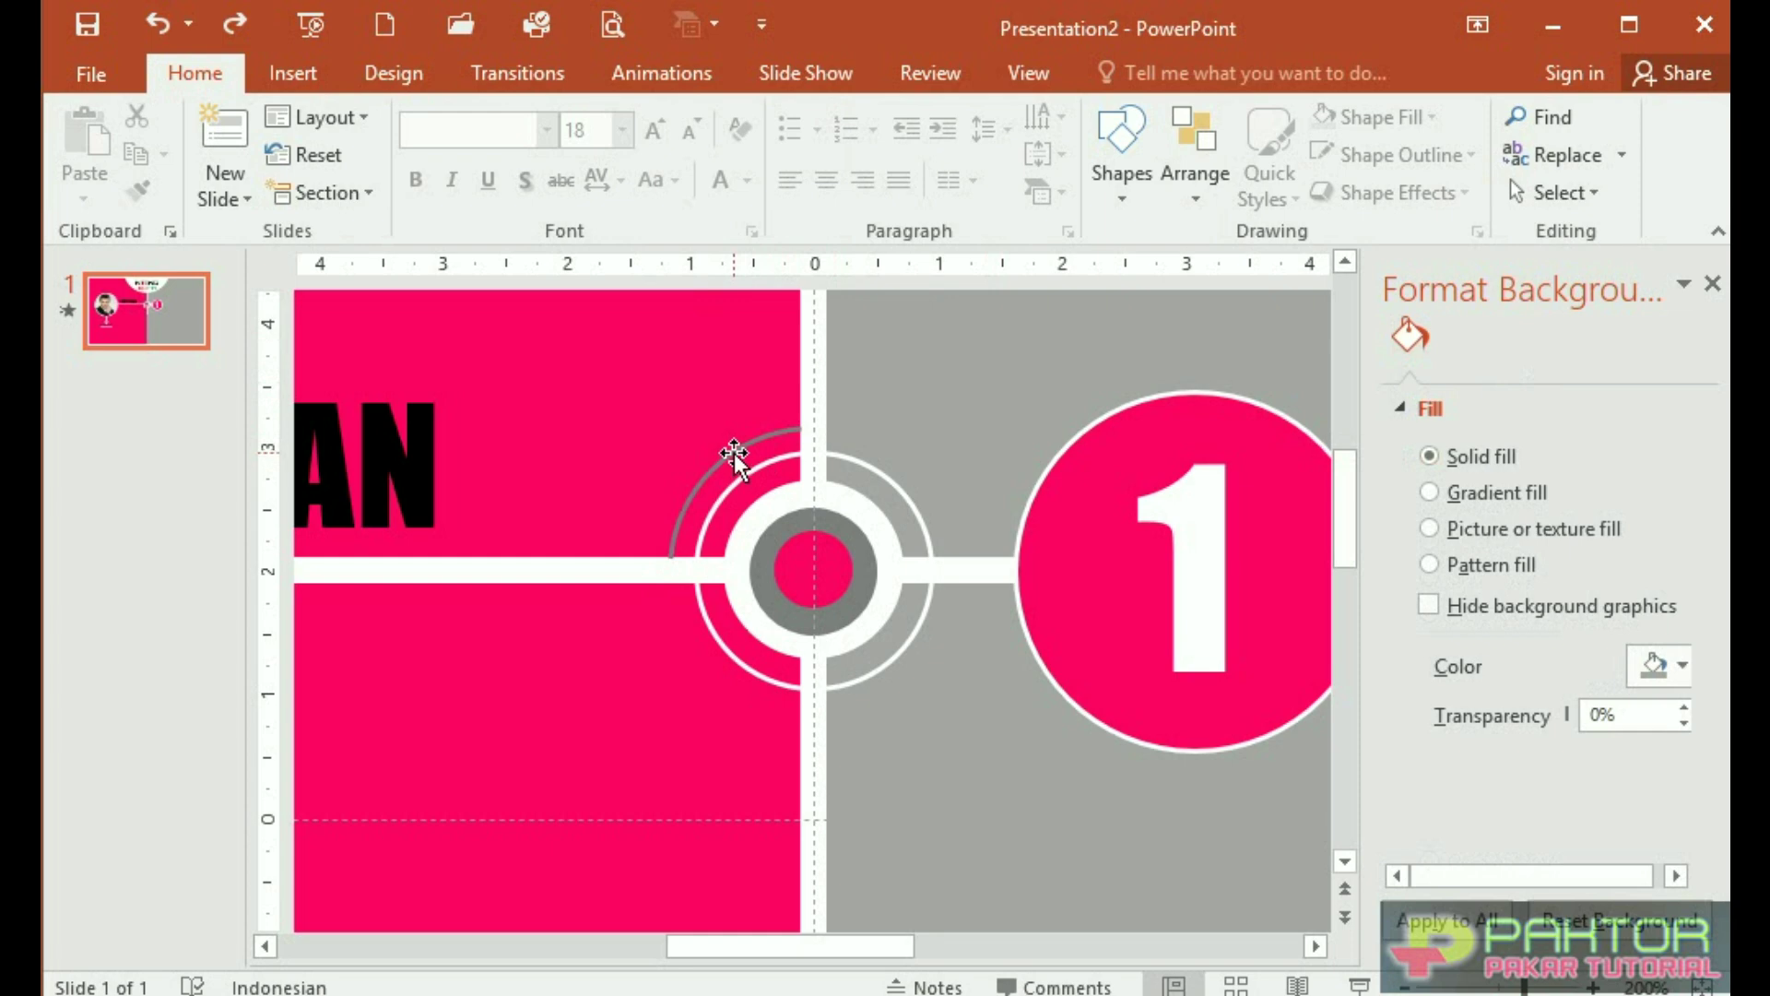
Extend a grey arc over the top and down the ring's right side
click(735, 456)
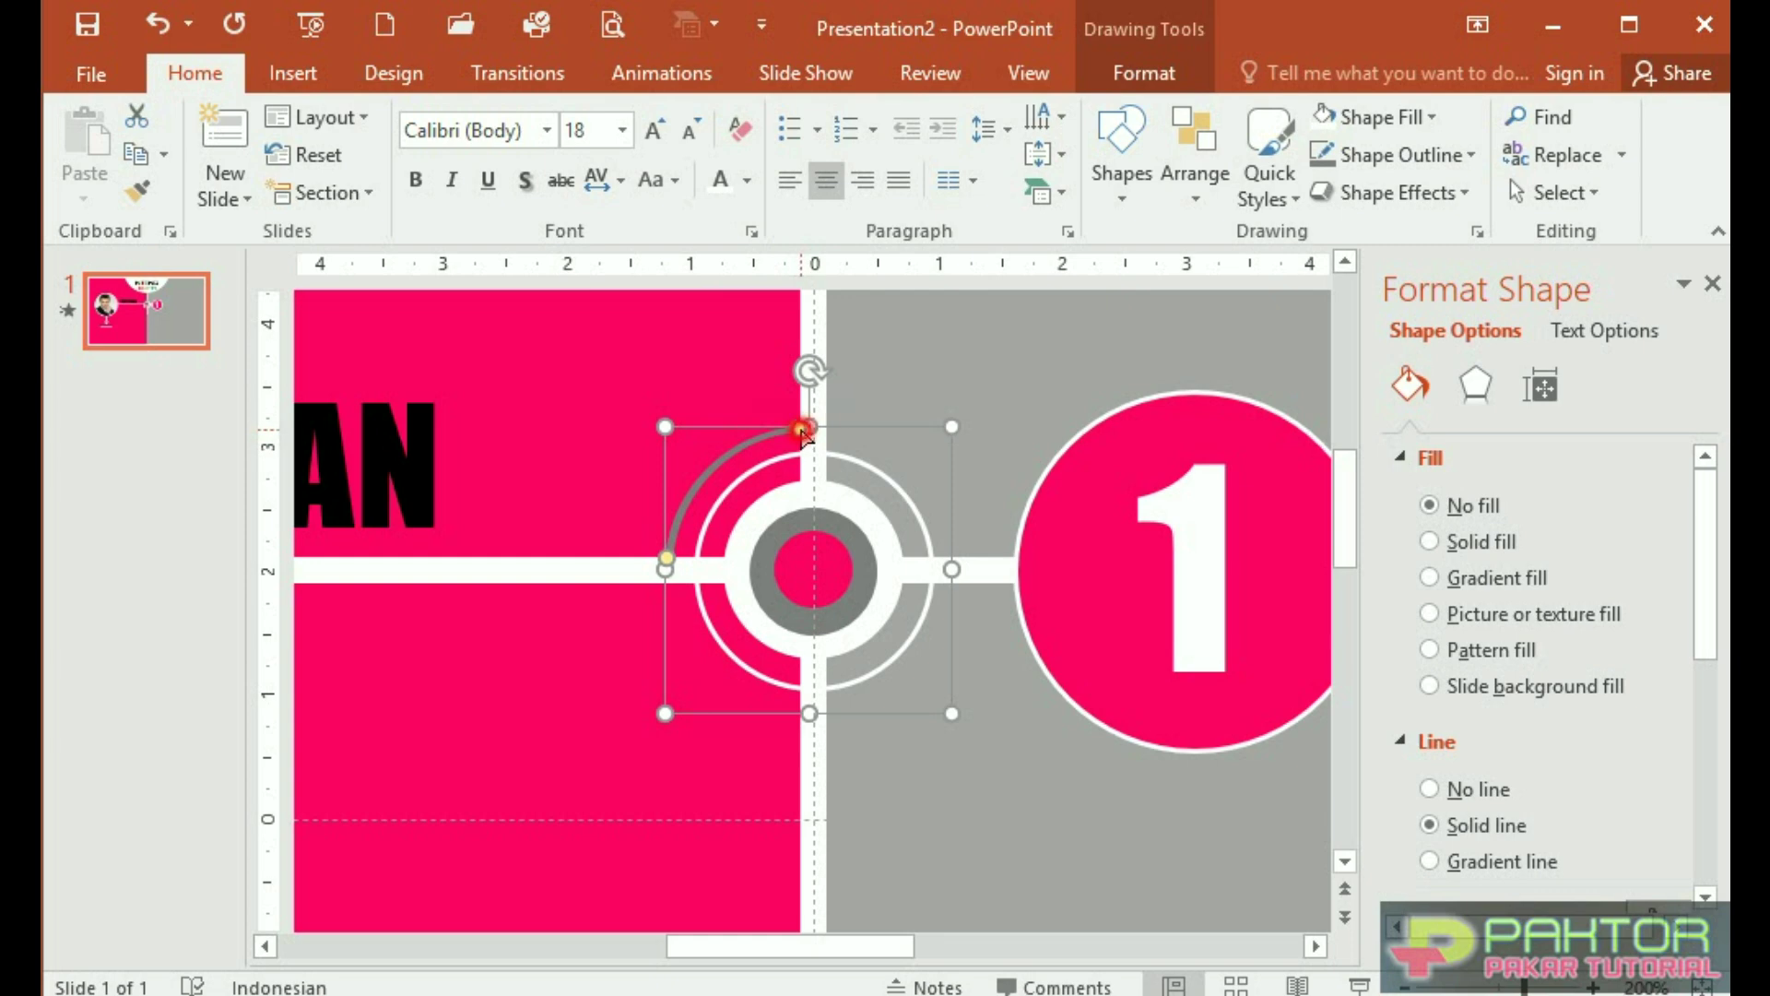
drag(798, 427, 825, 722)
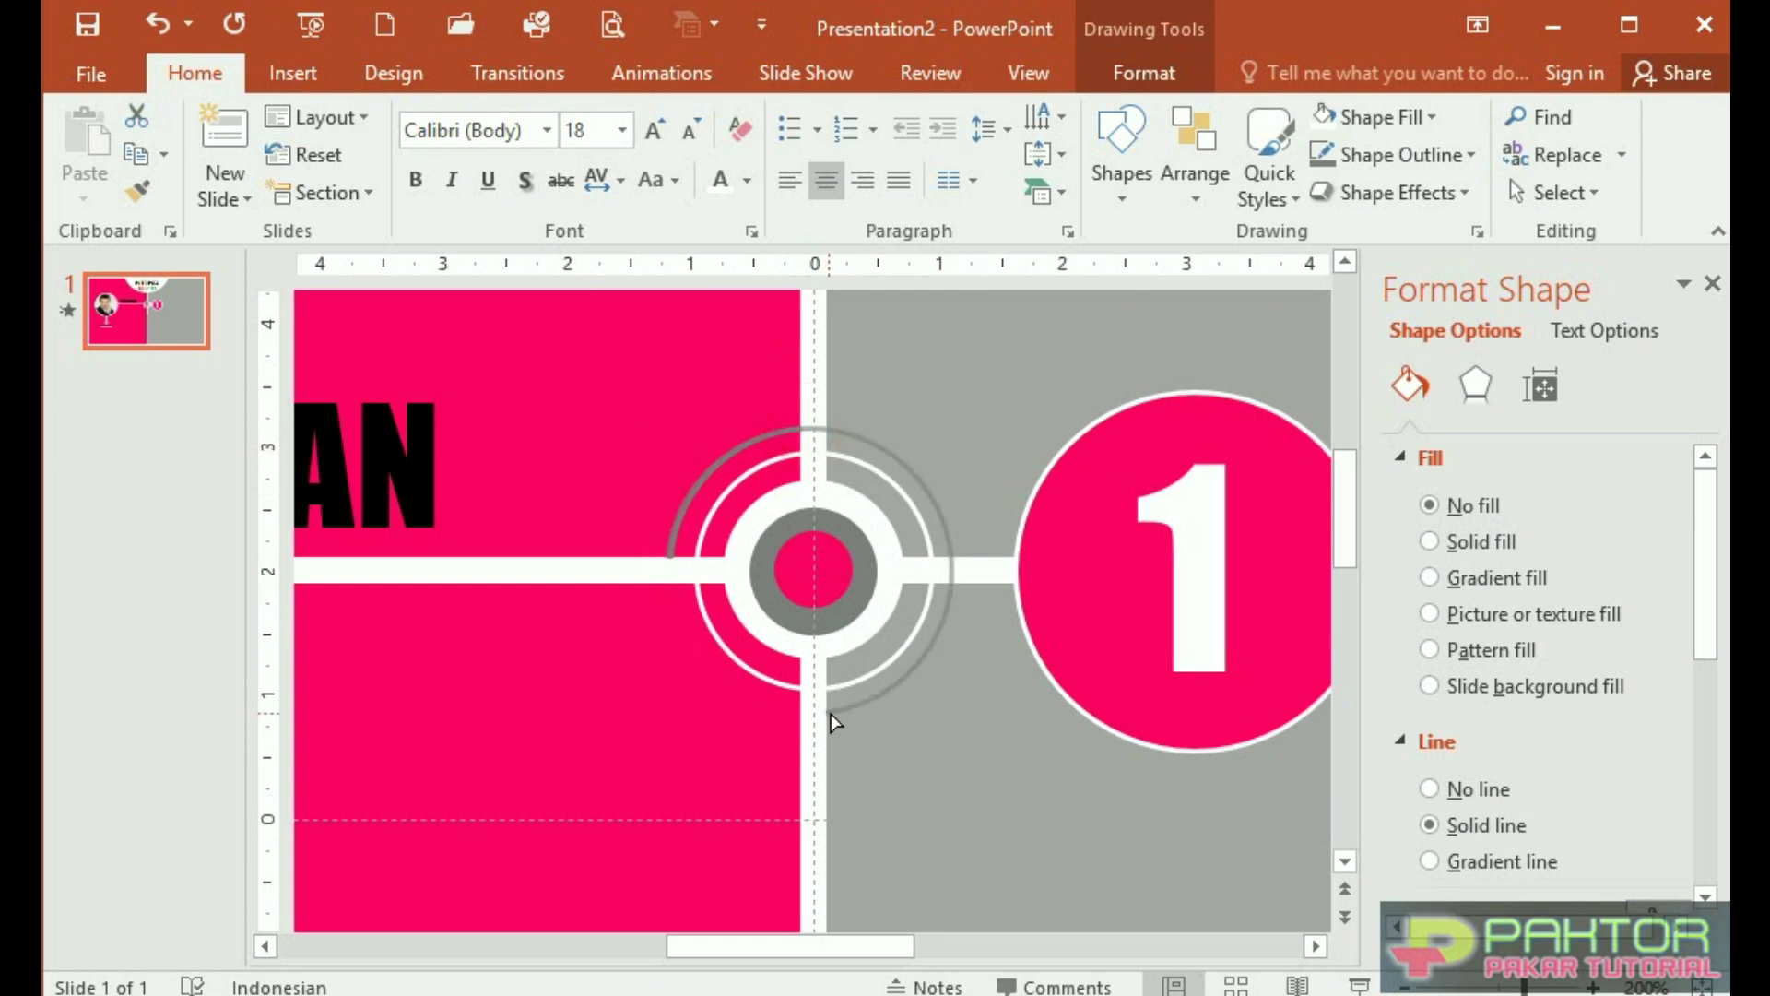
drag(832, 722, 827, 714)
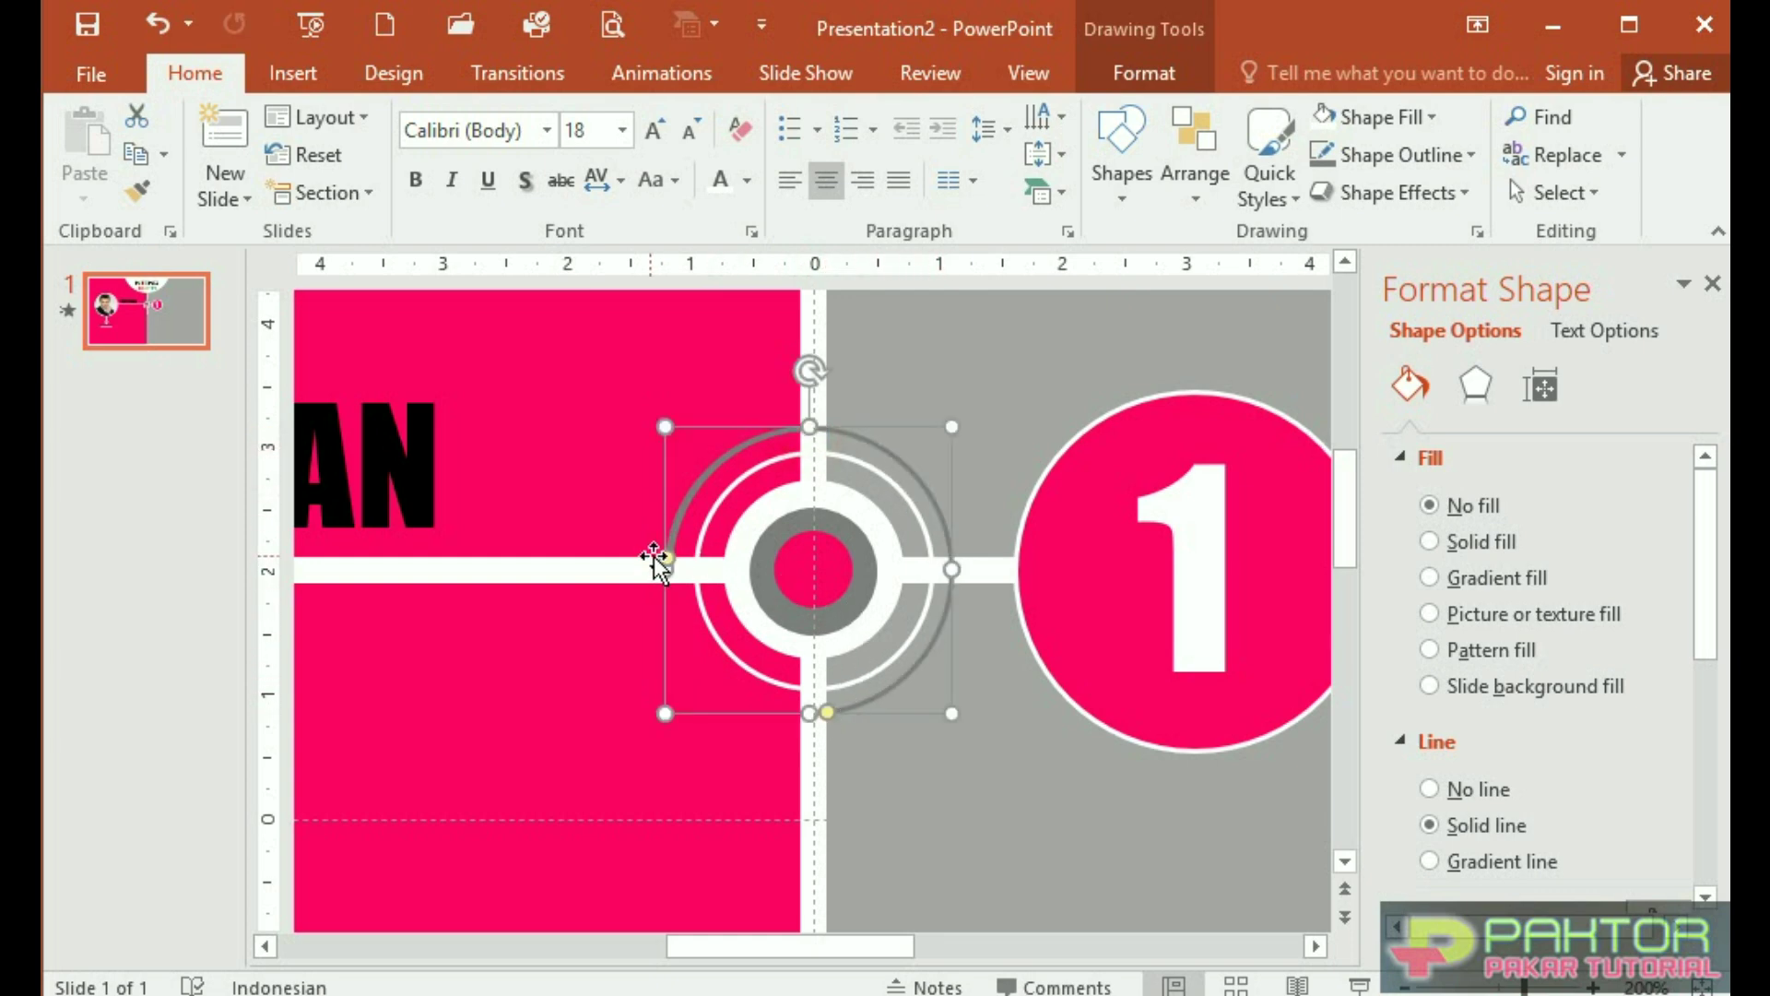
key(Escape)
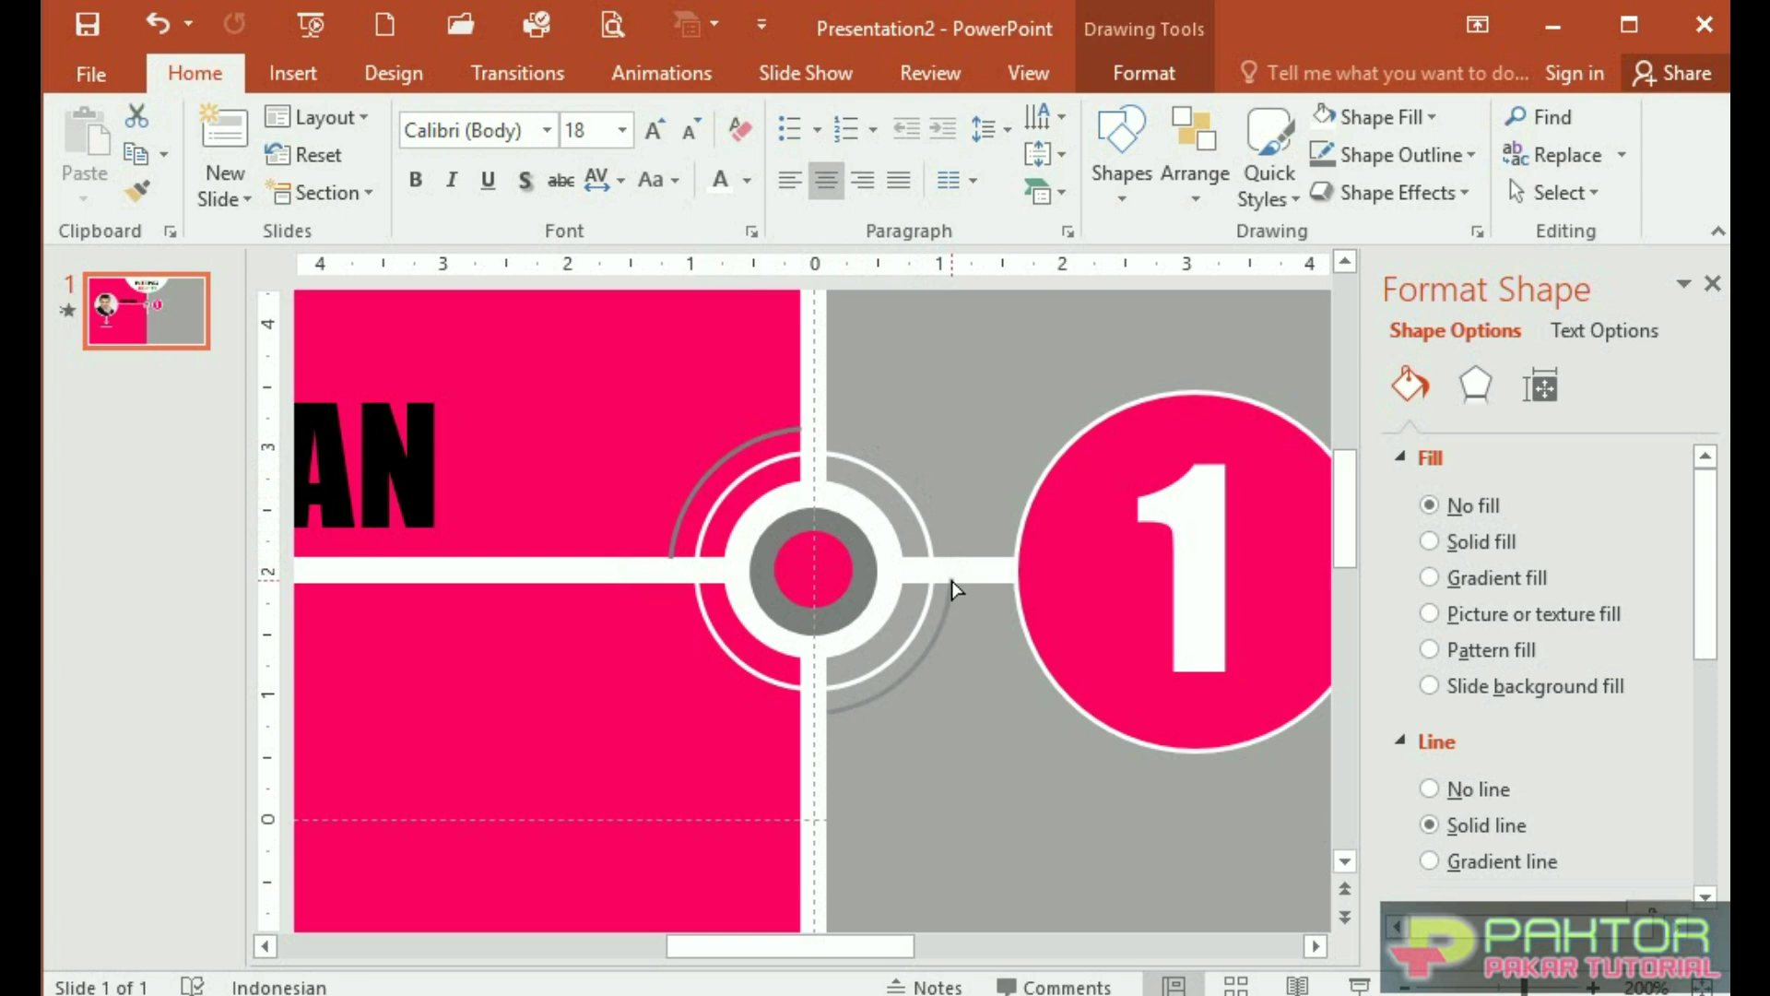
Colour the lower-right arc's outline pink
click(953, 581)
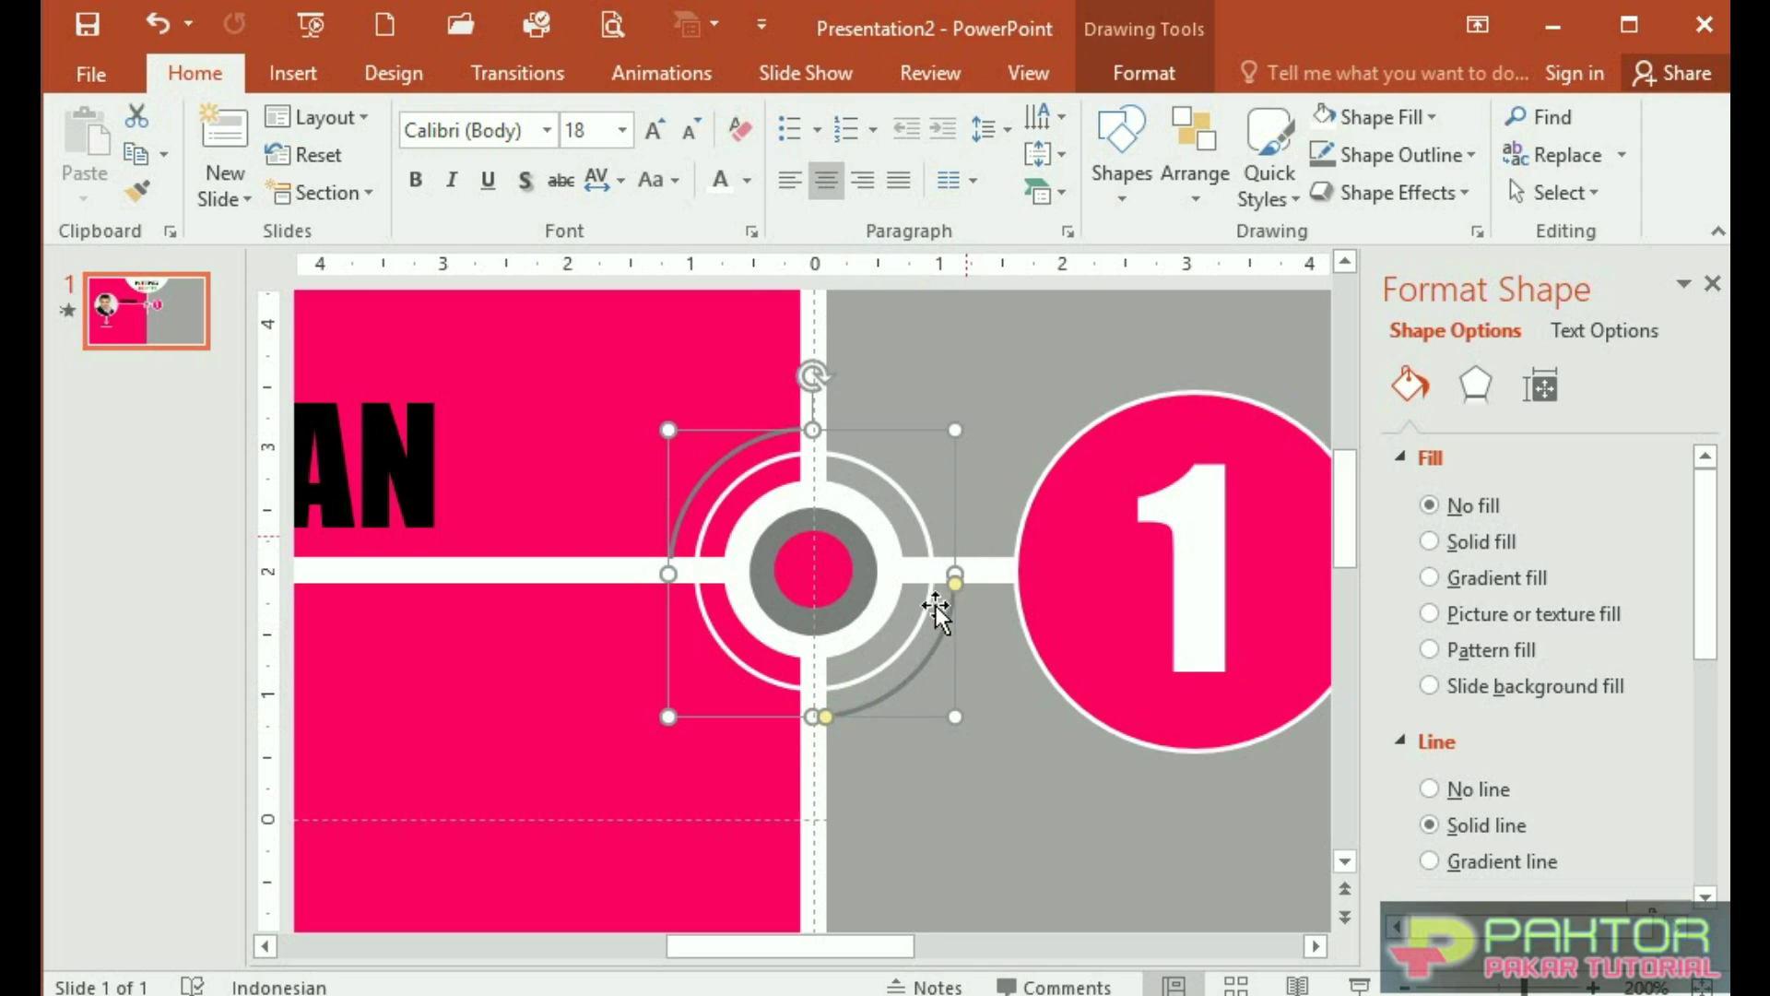
click(1144, 72)
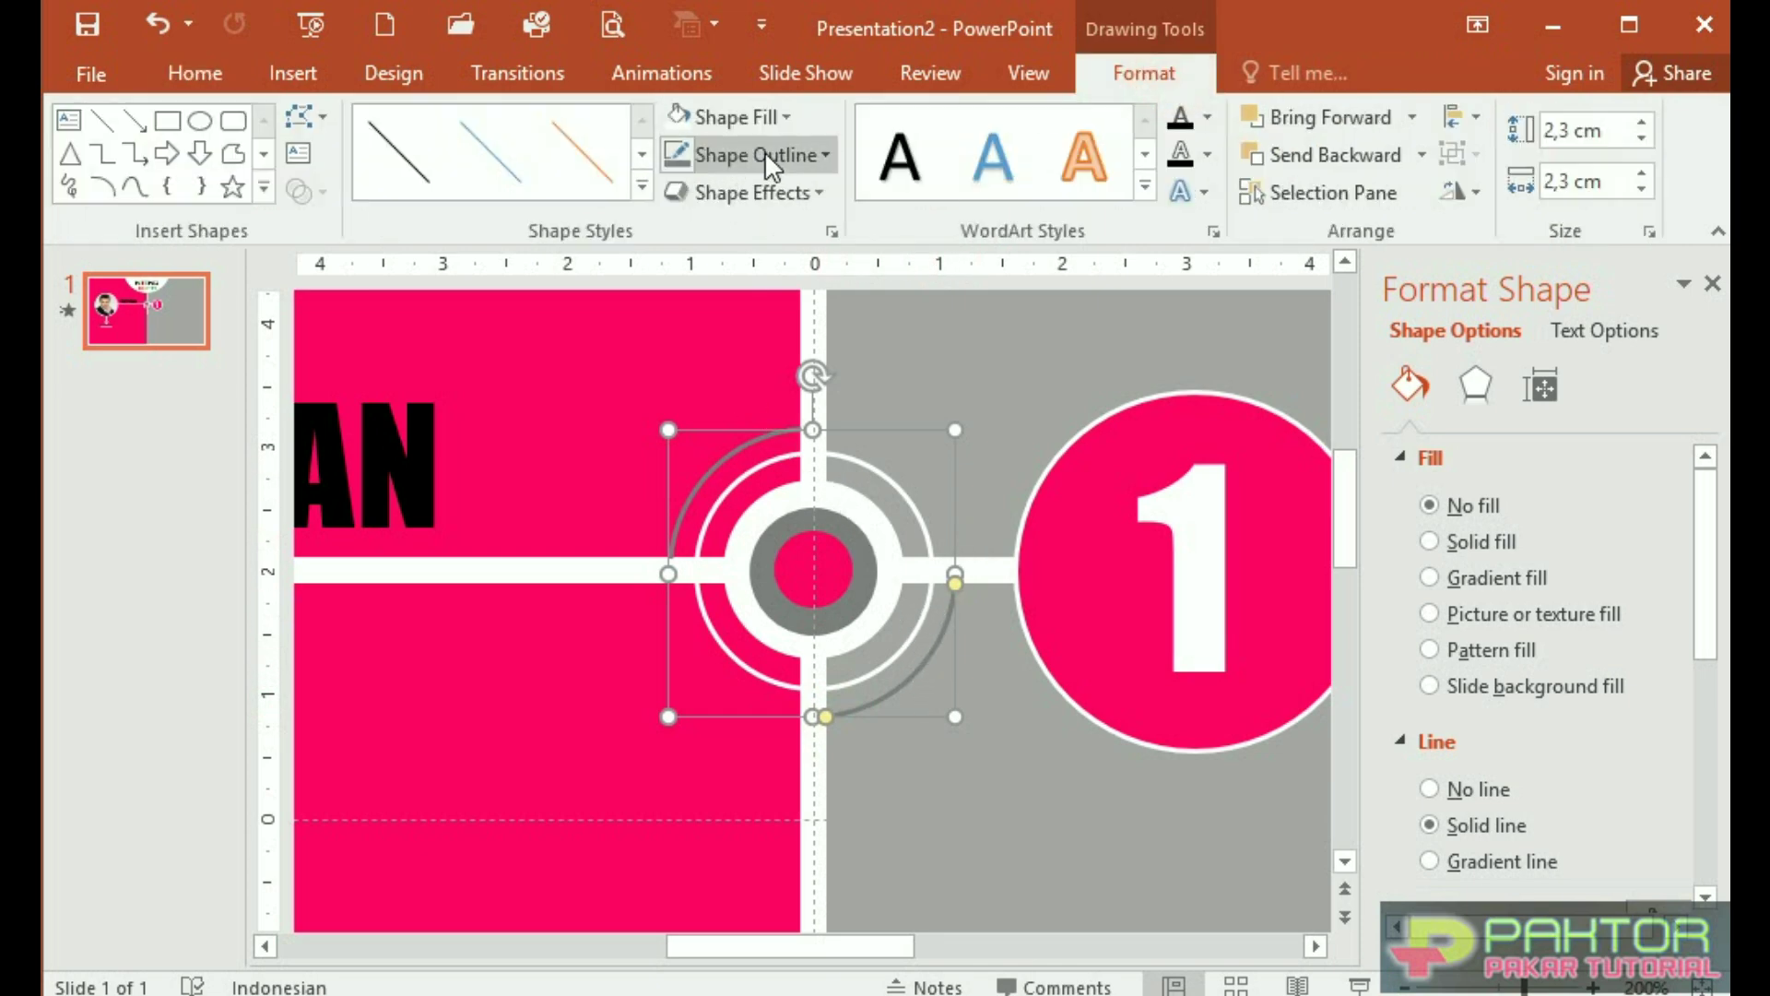
click(829, 157)
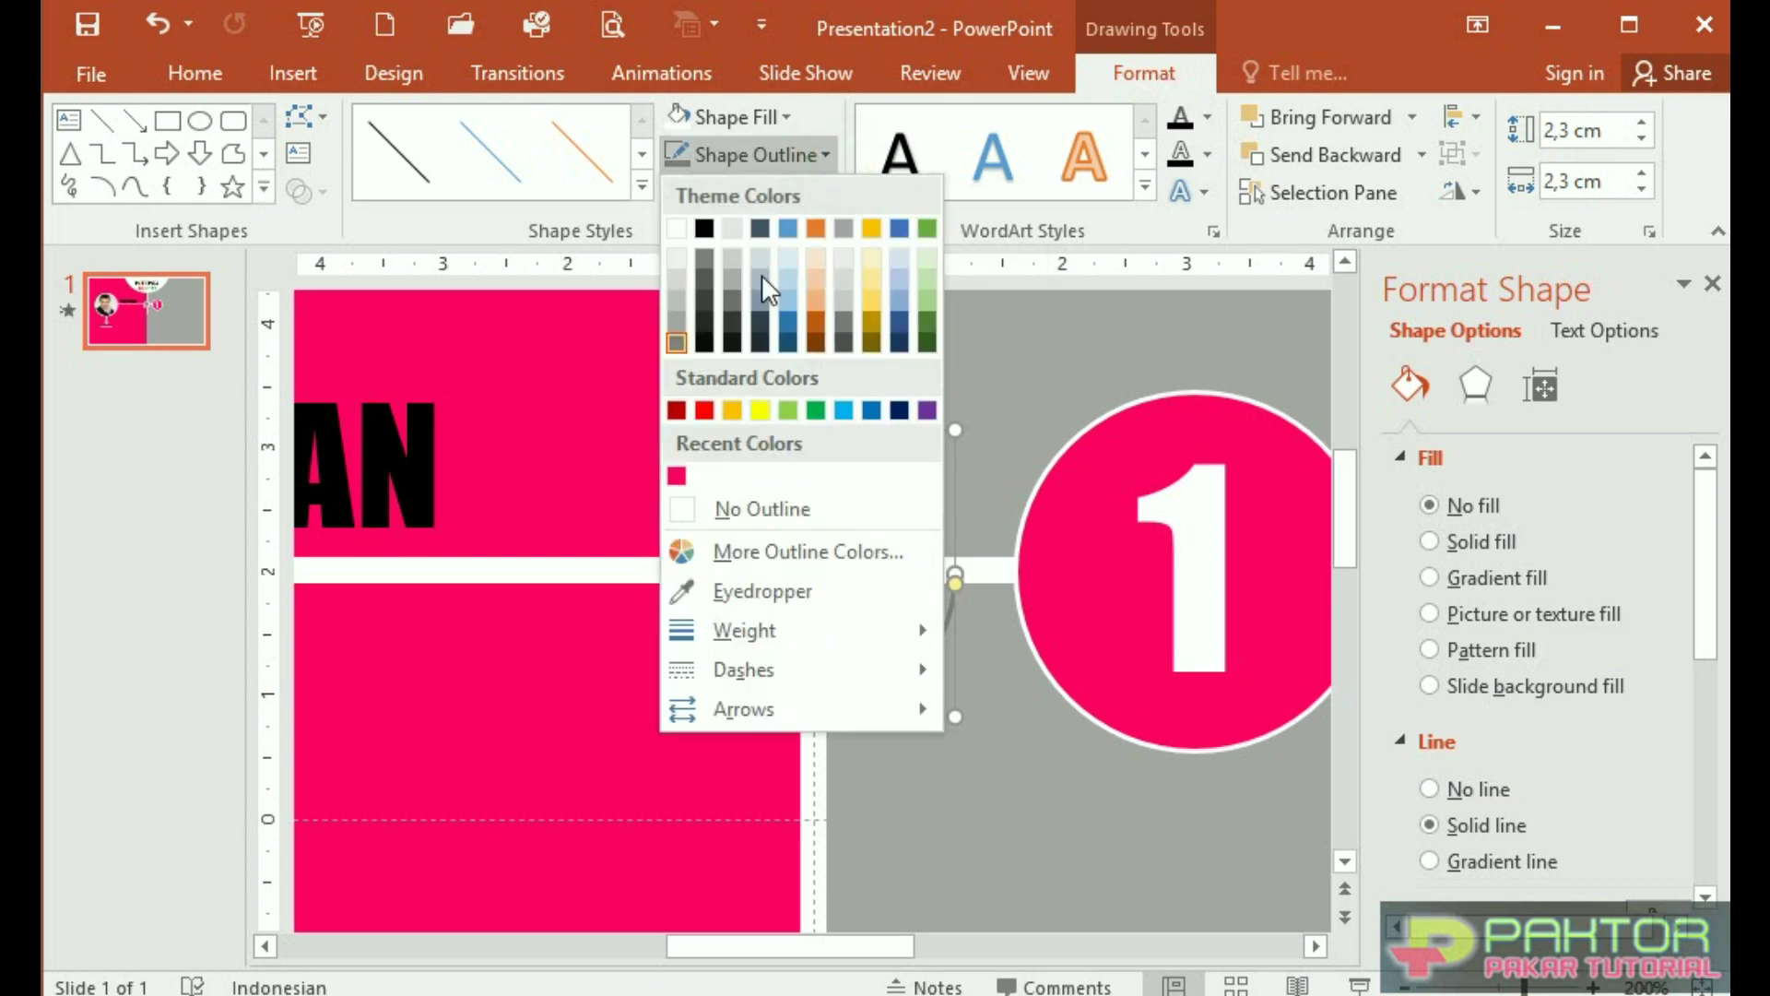
click(677, 475)
click(712, 465)
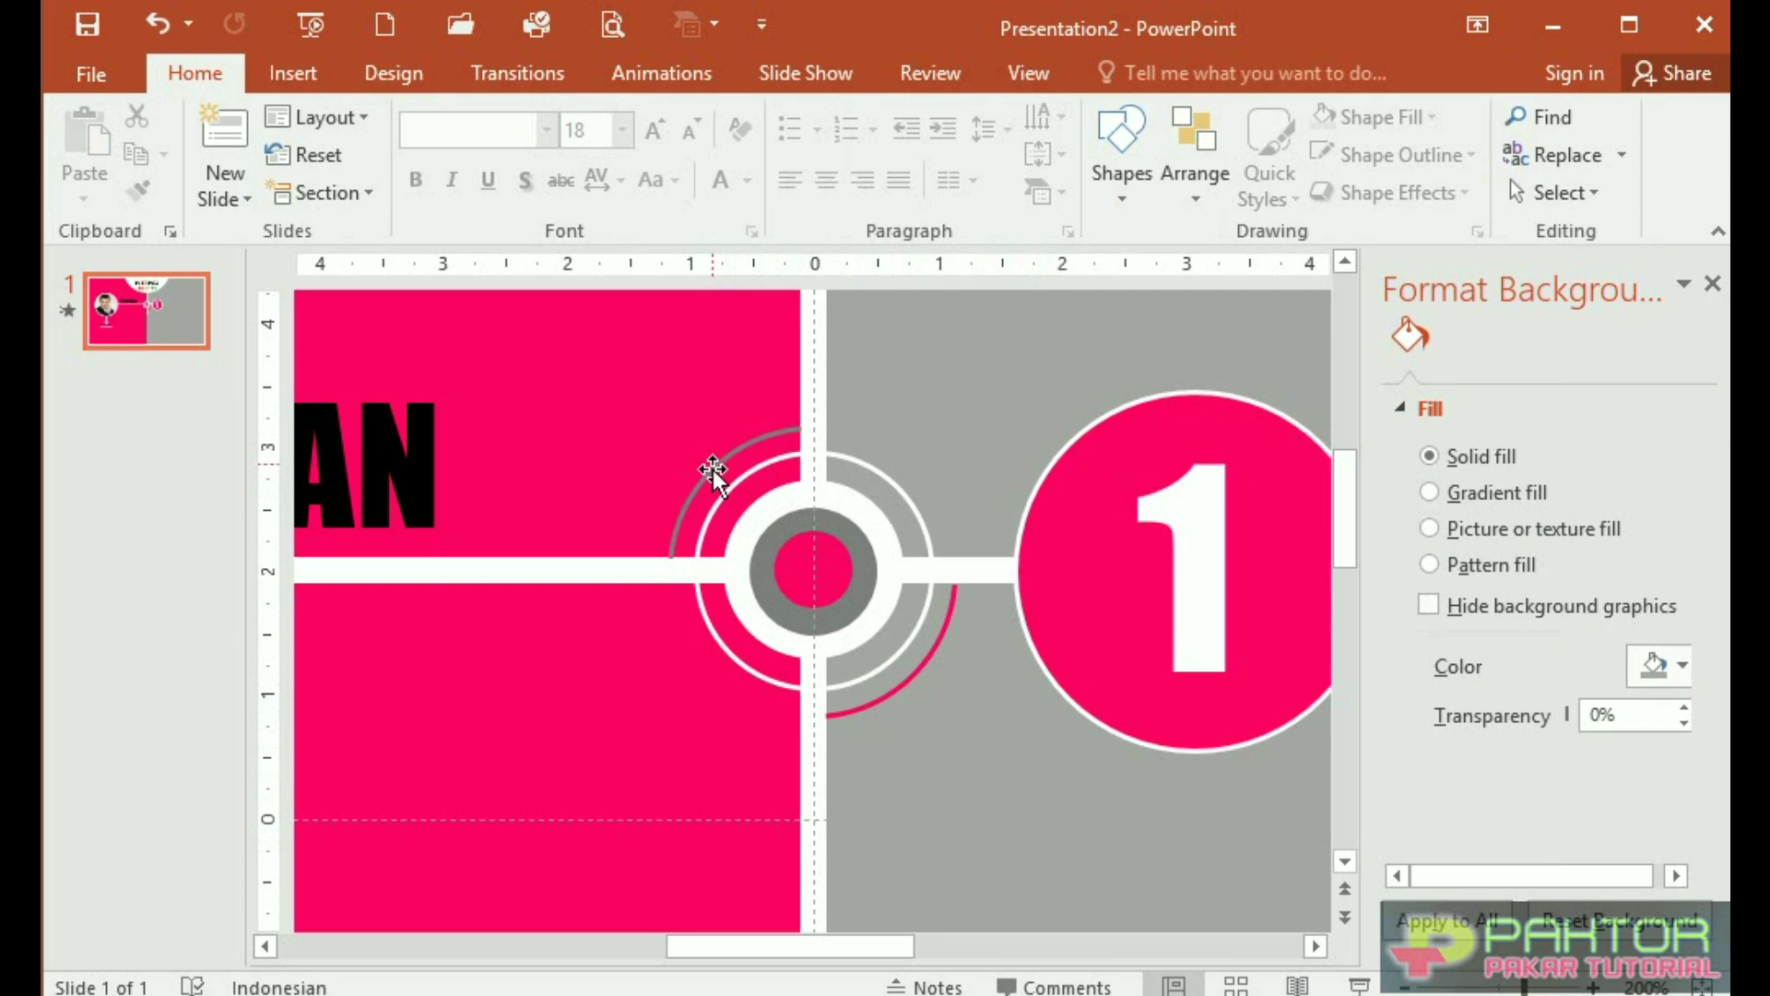
click(712, 472)
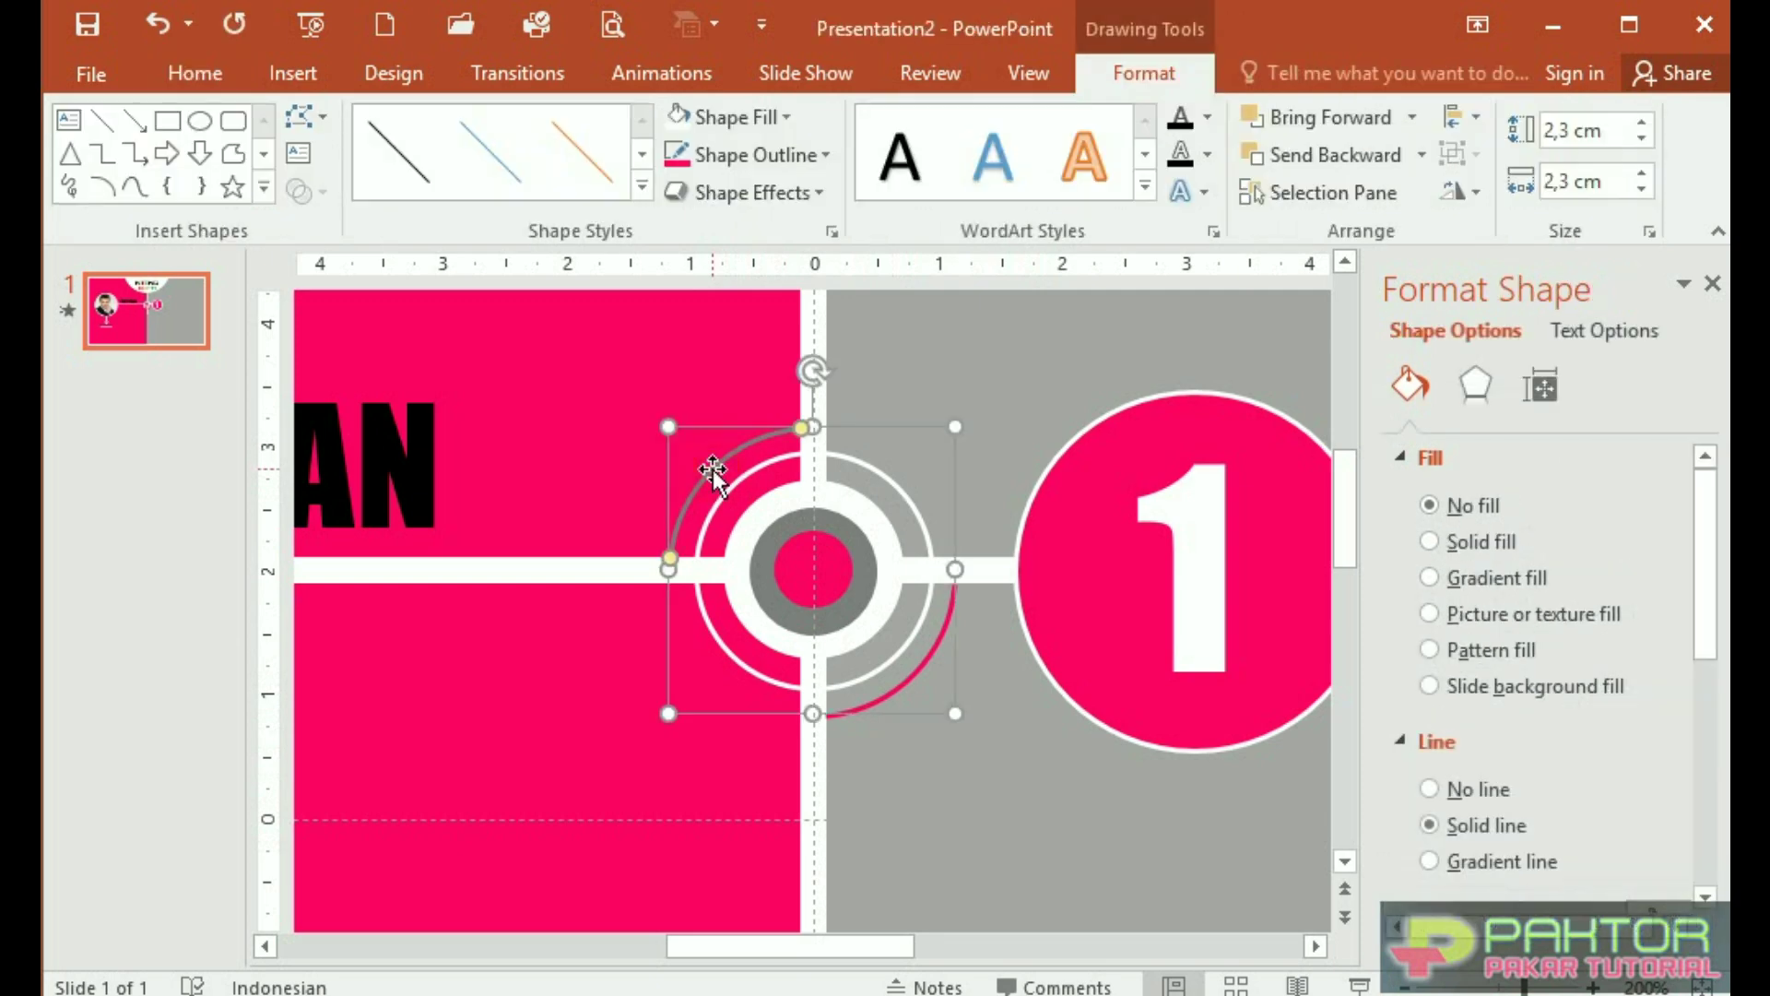
click(681, 81)
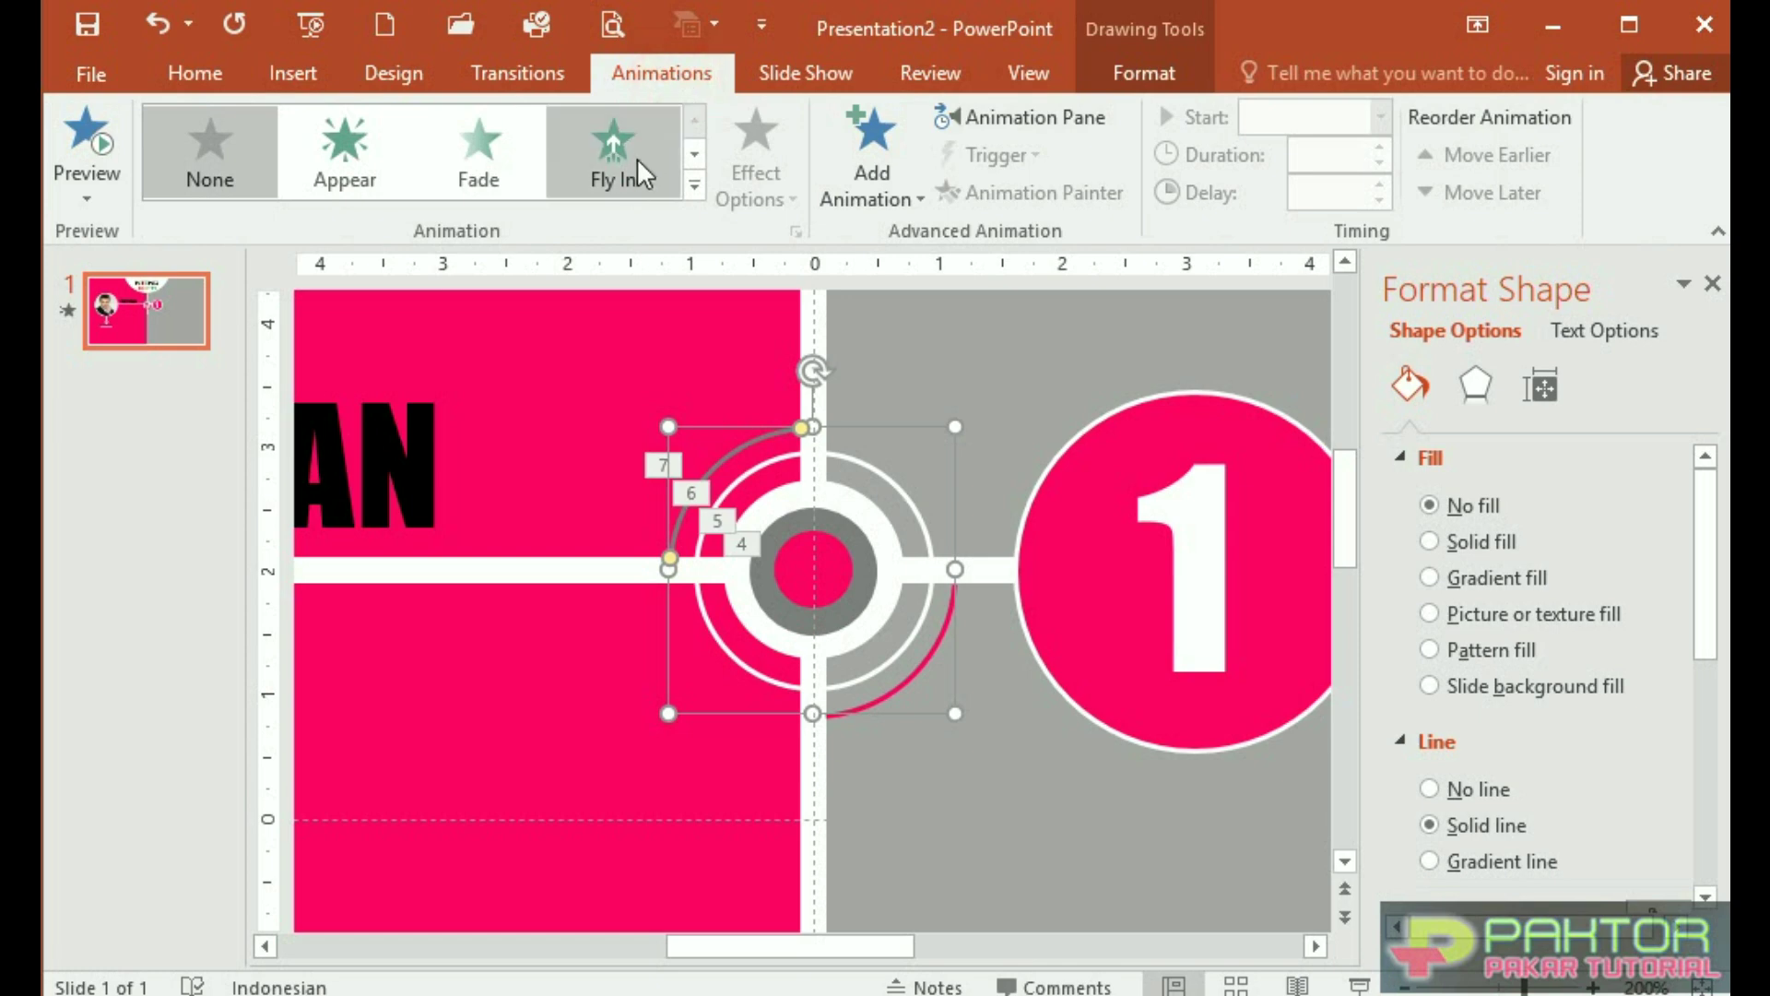
Set the grey arc's Wipe animation to enter From Top
click(694, 188)
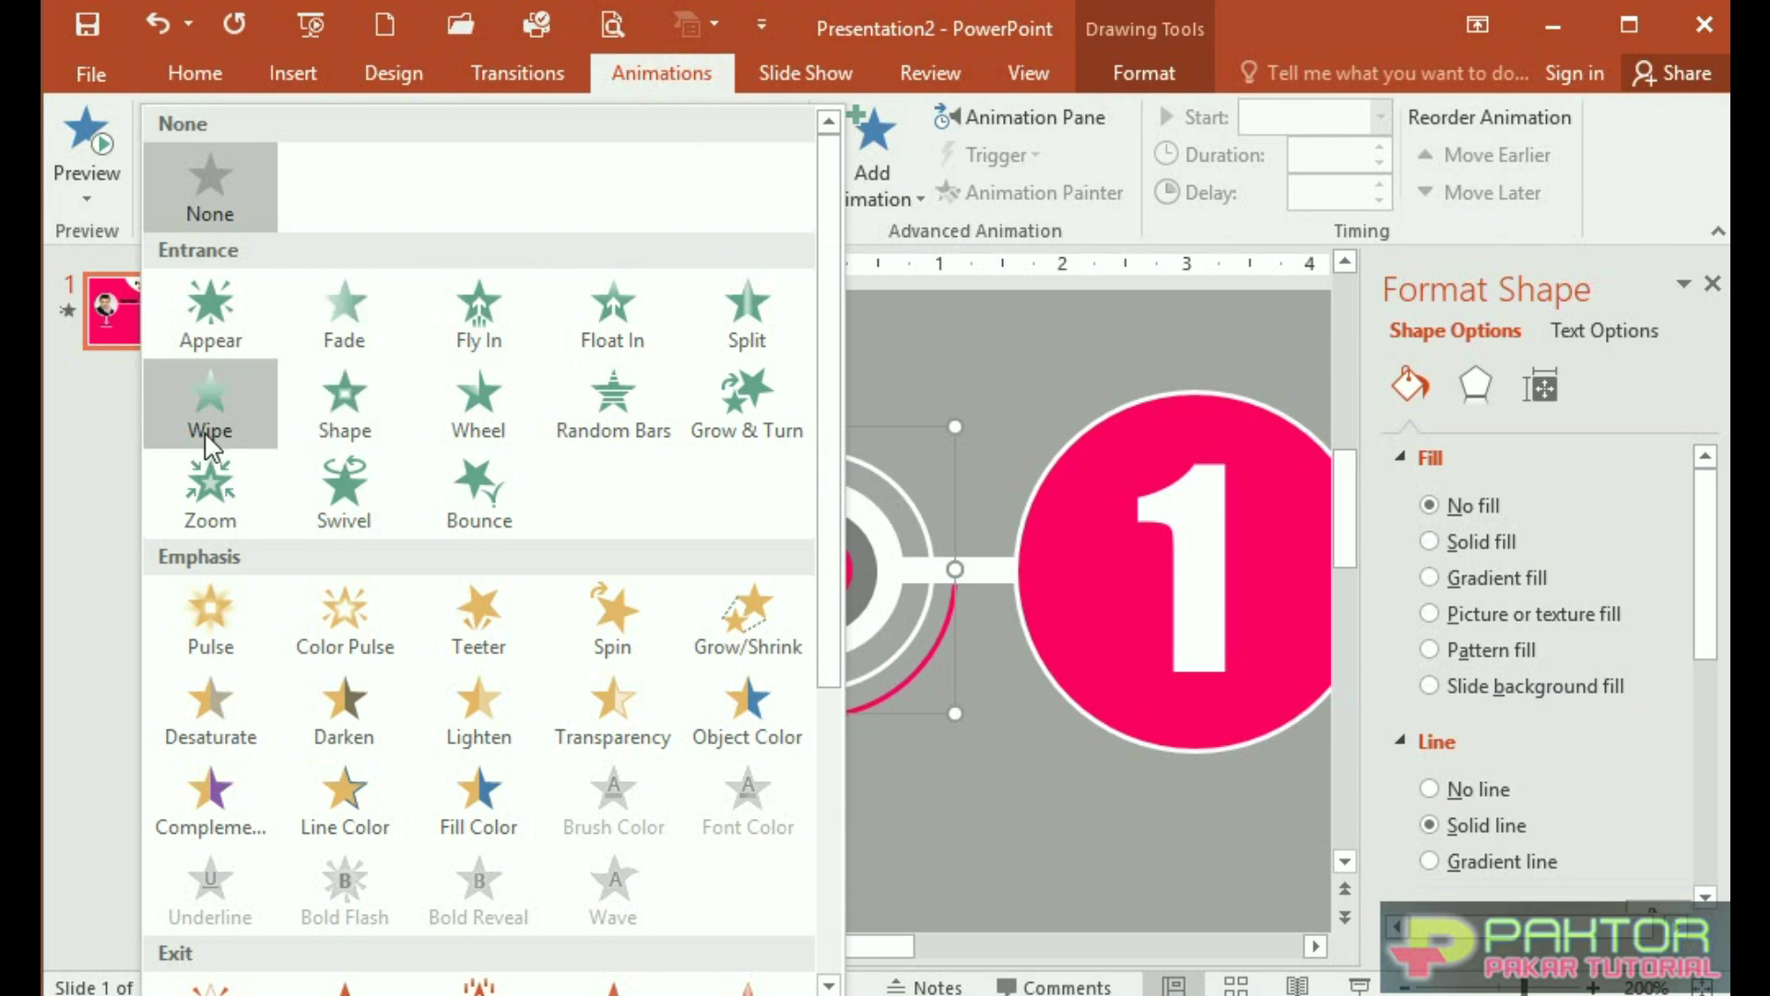
click(209, 416)
key(ctrl+z)
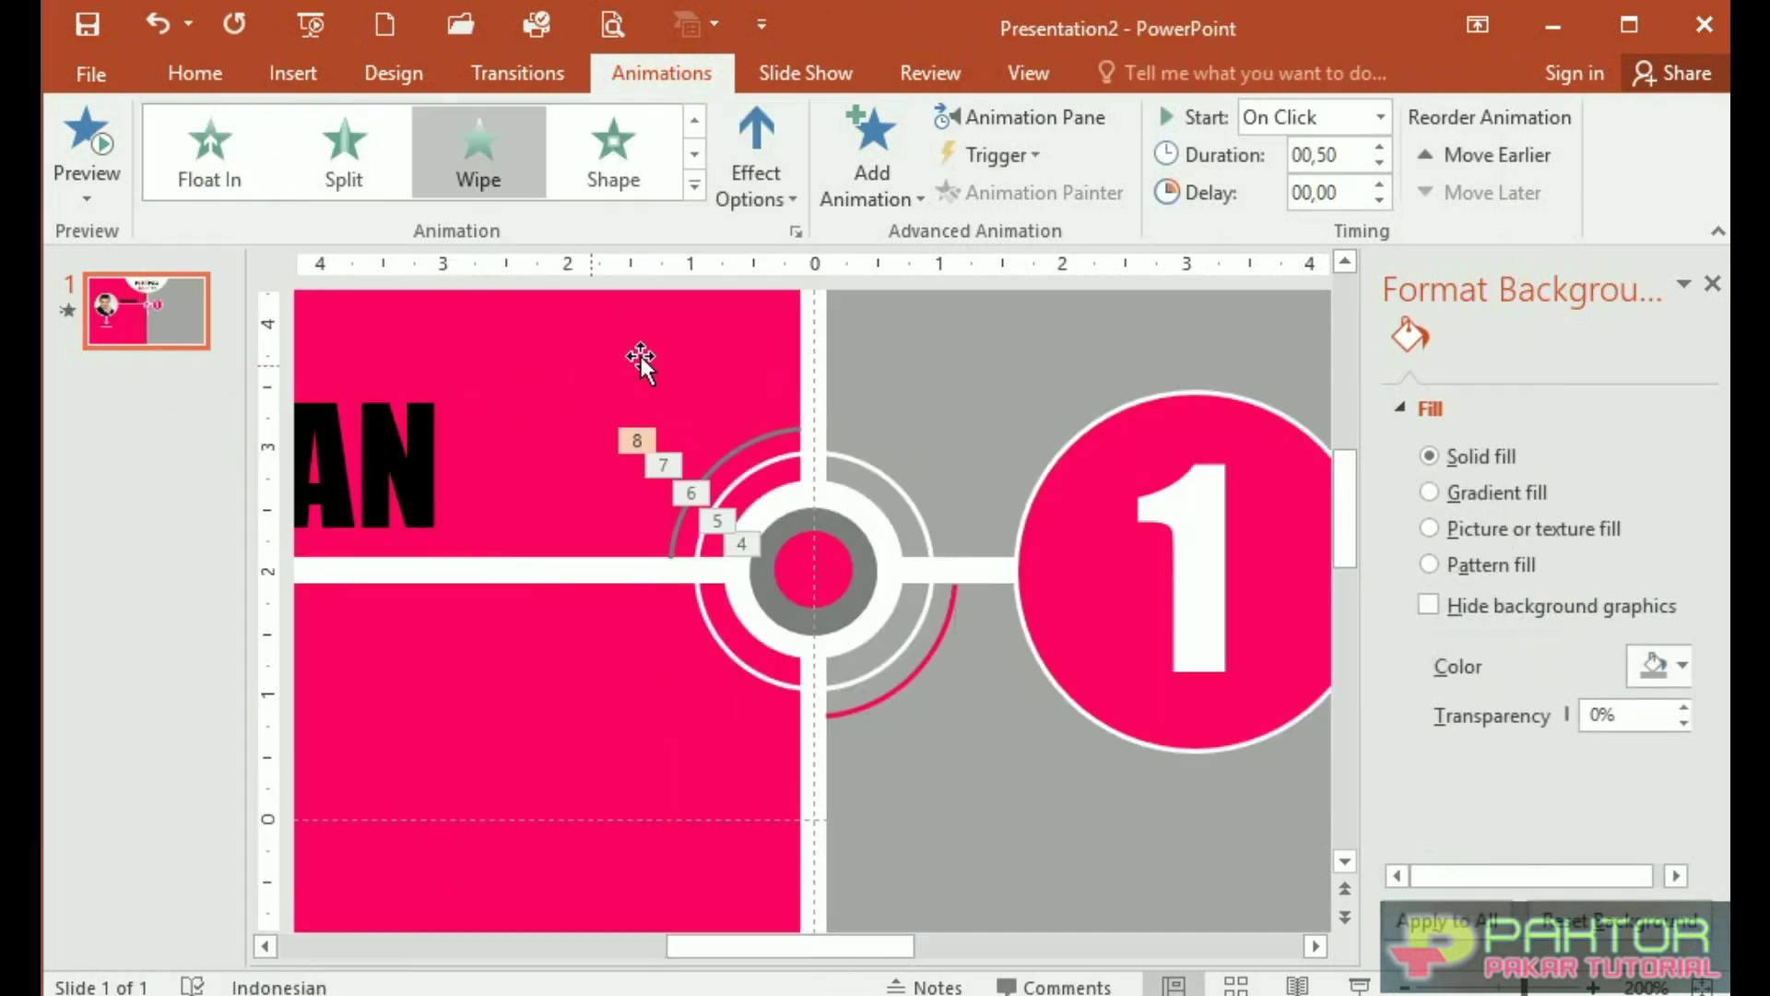
click(788, 198)
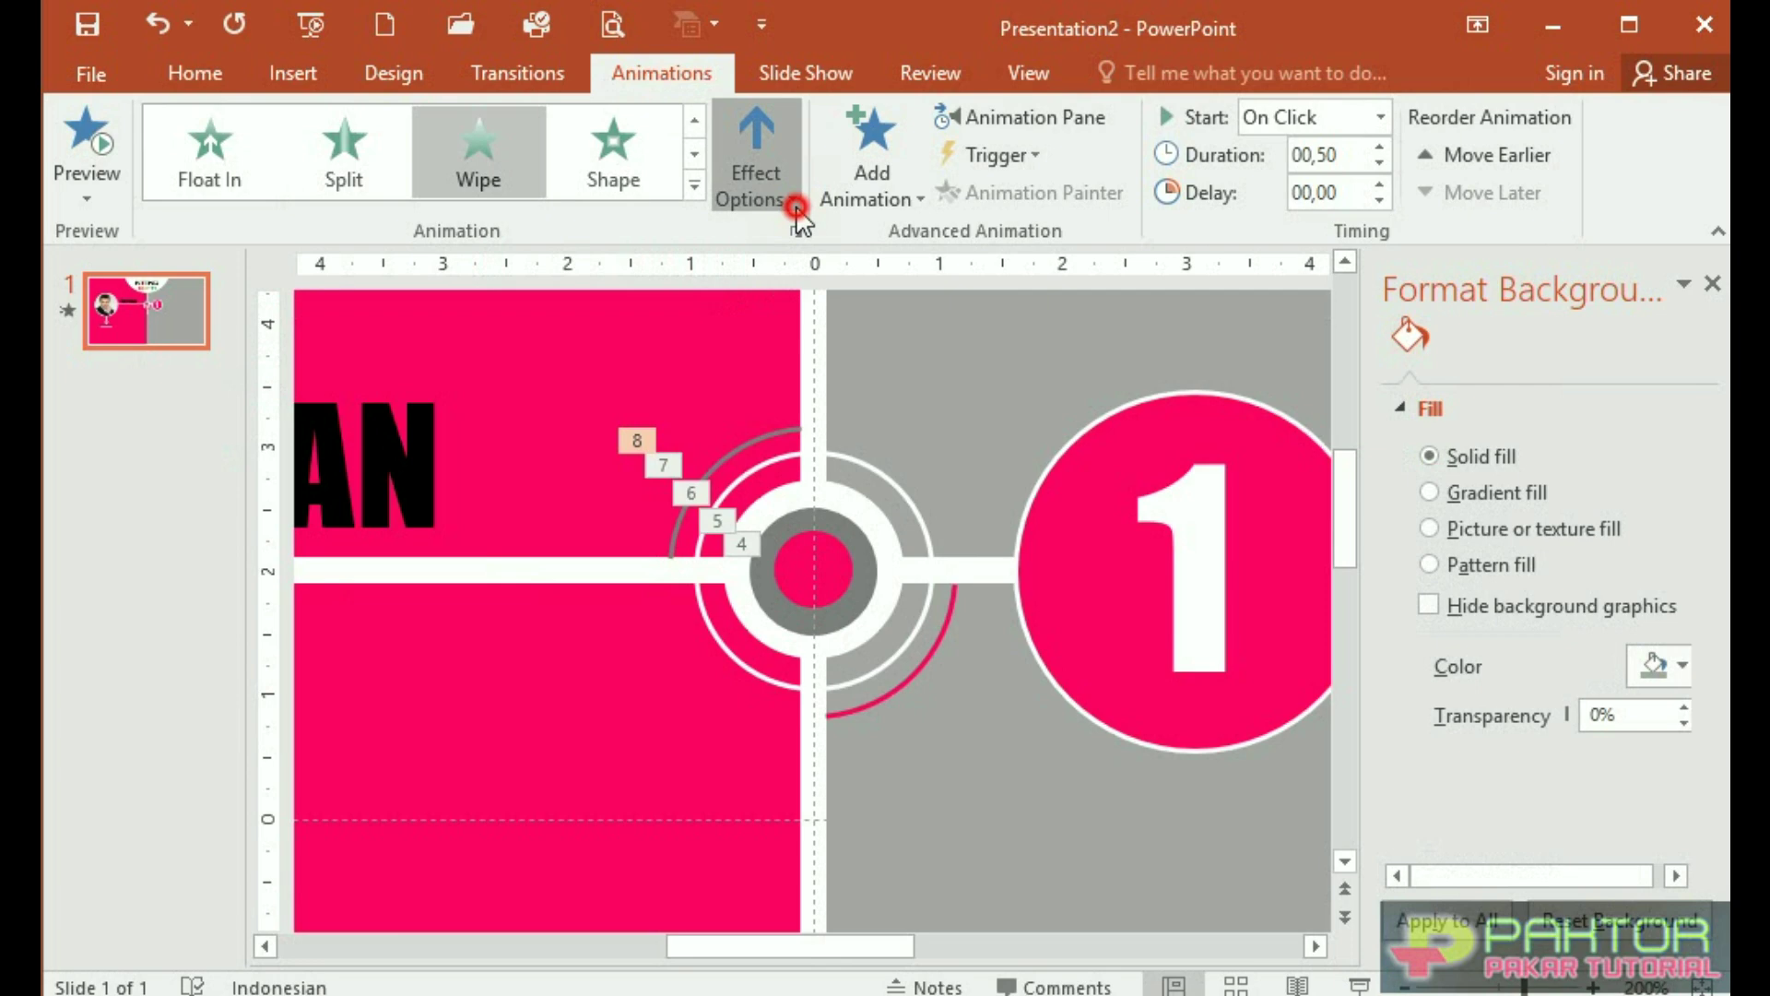
click(842, 494)
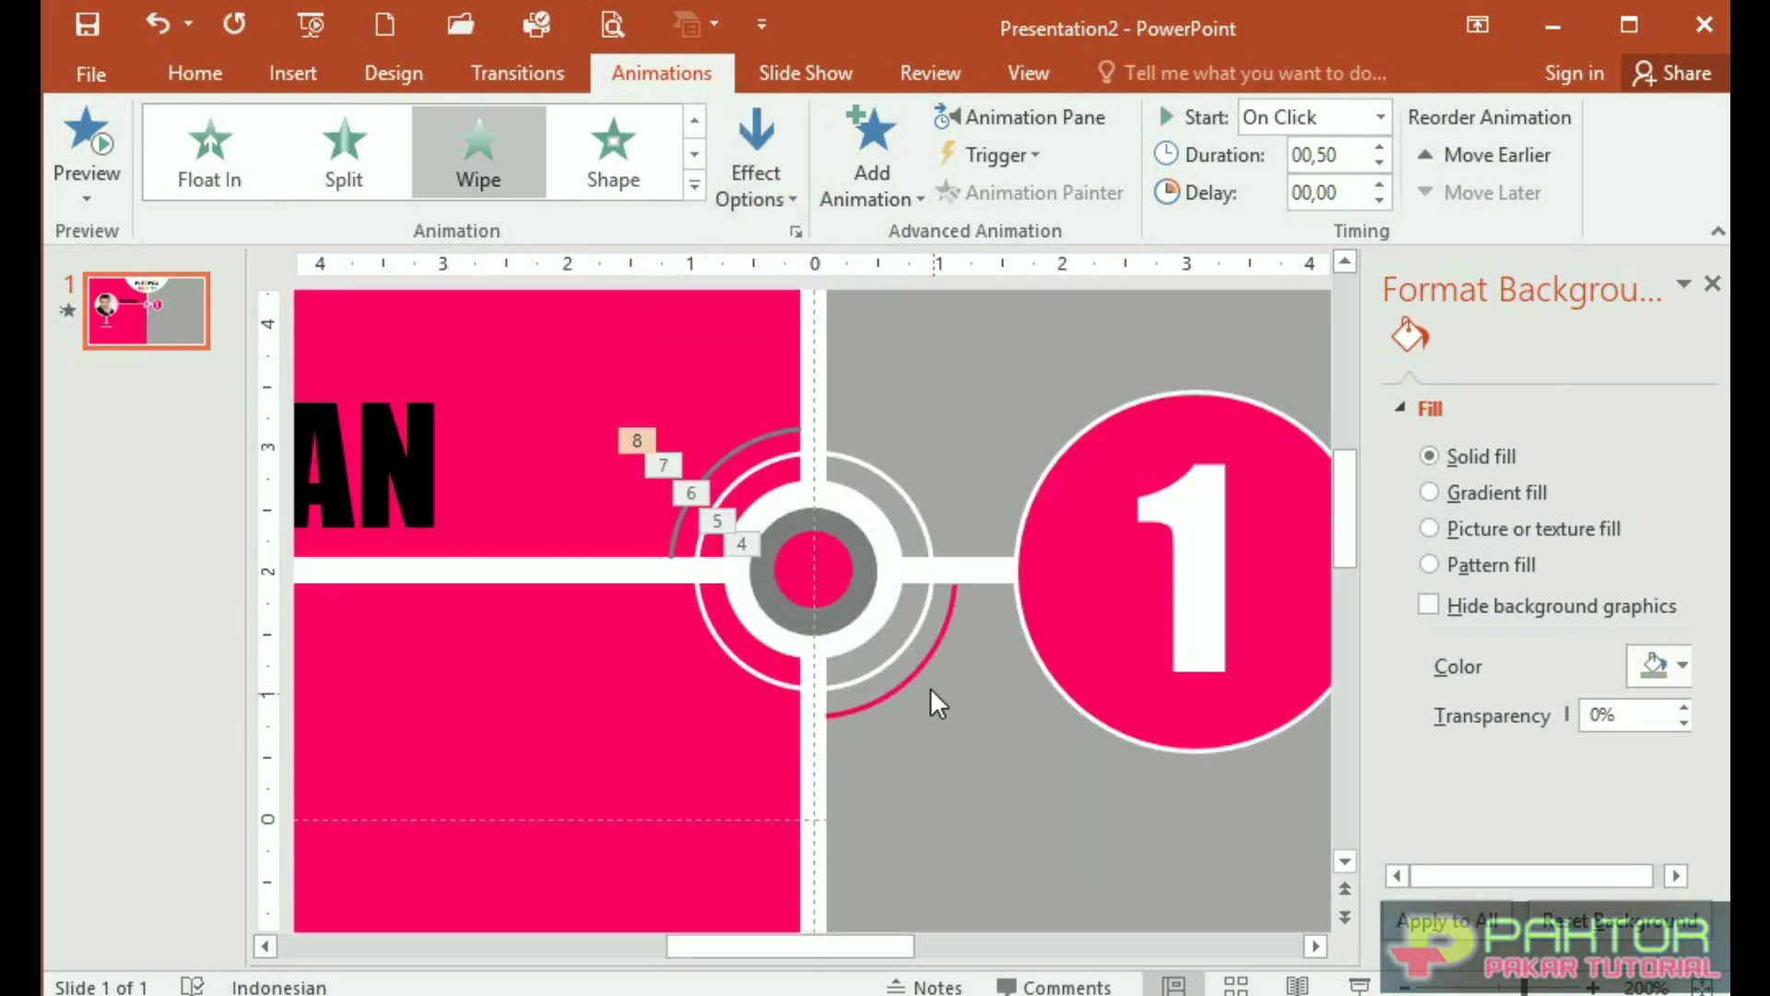
Give the pink arc around the centre node a Wipe entrance, numbered 9
click(928, 666)
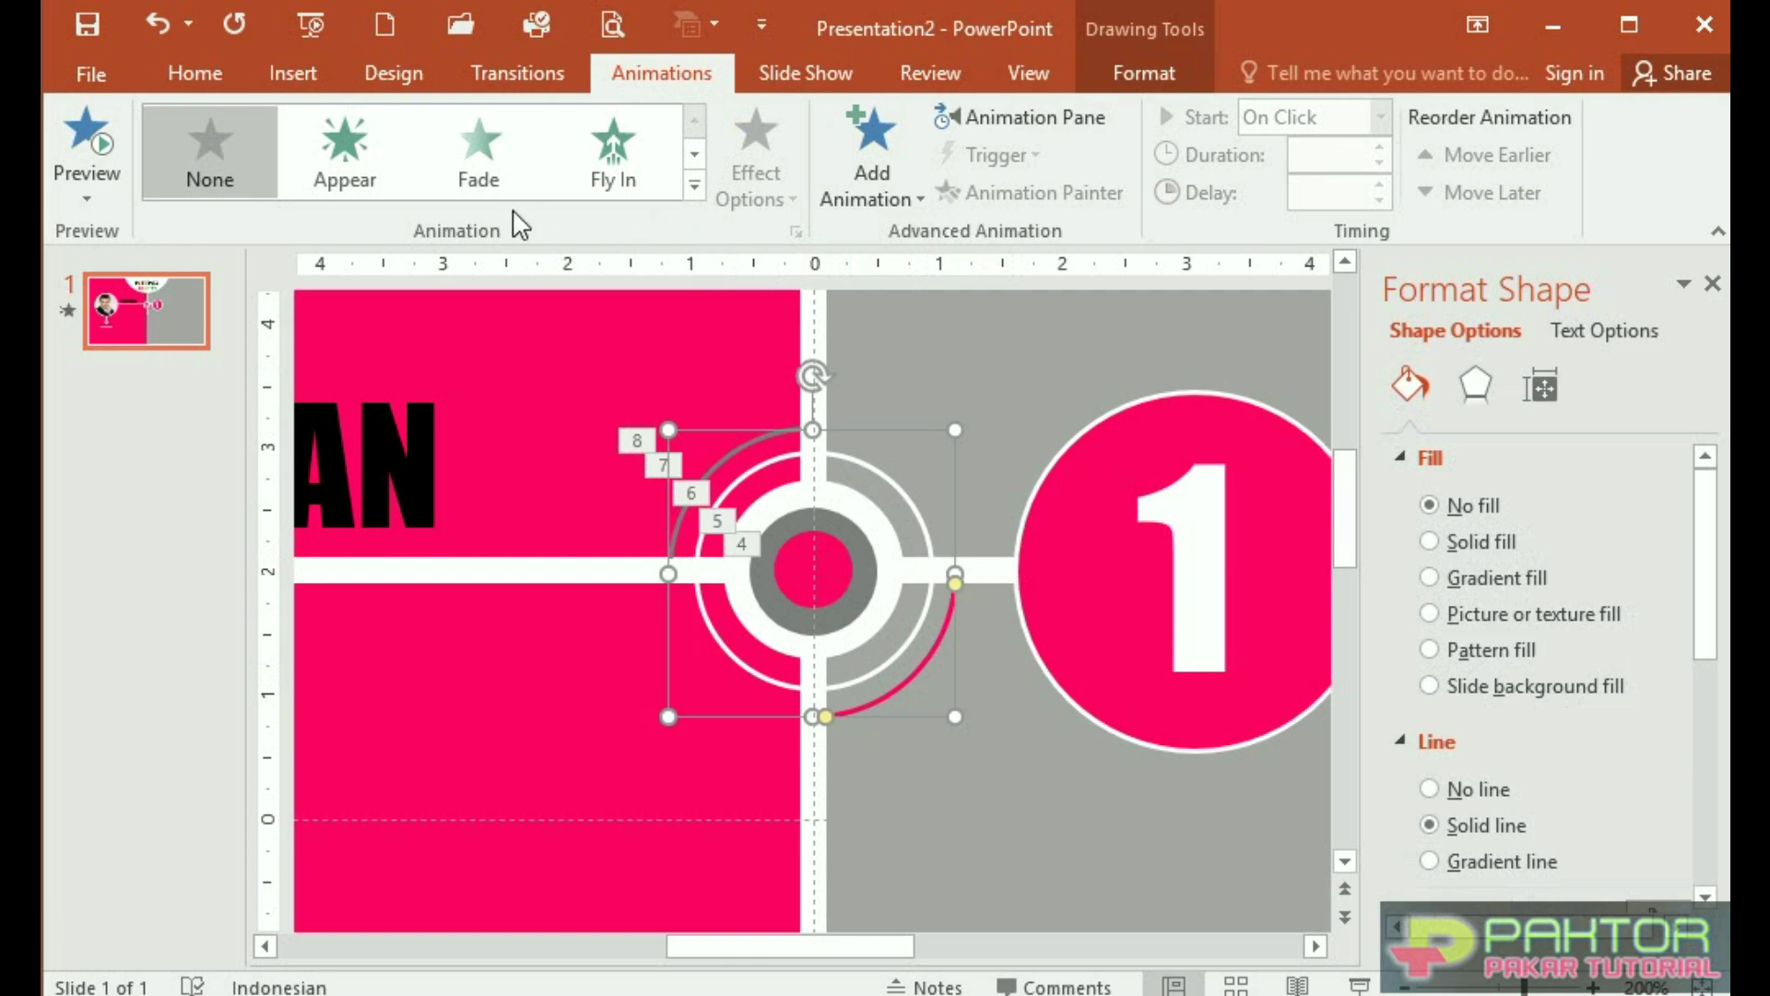
click(694, 185)
click(225, 399)
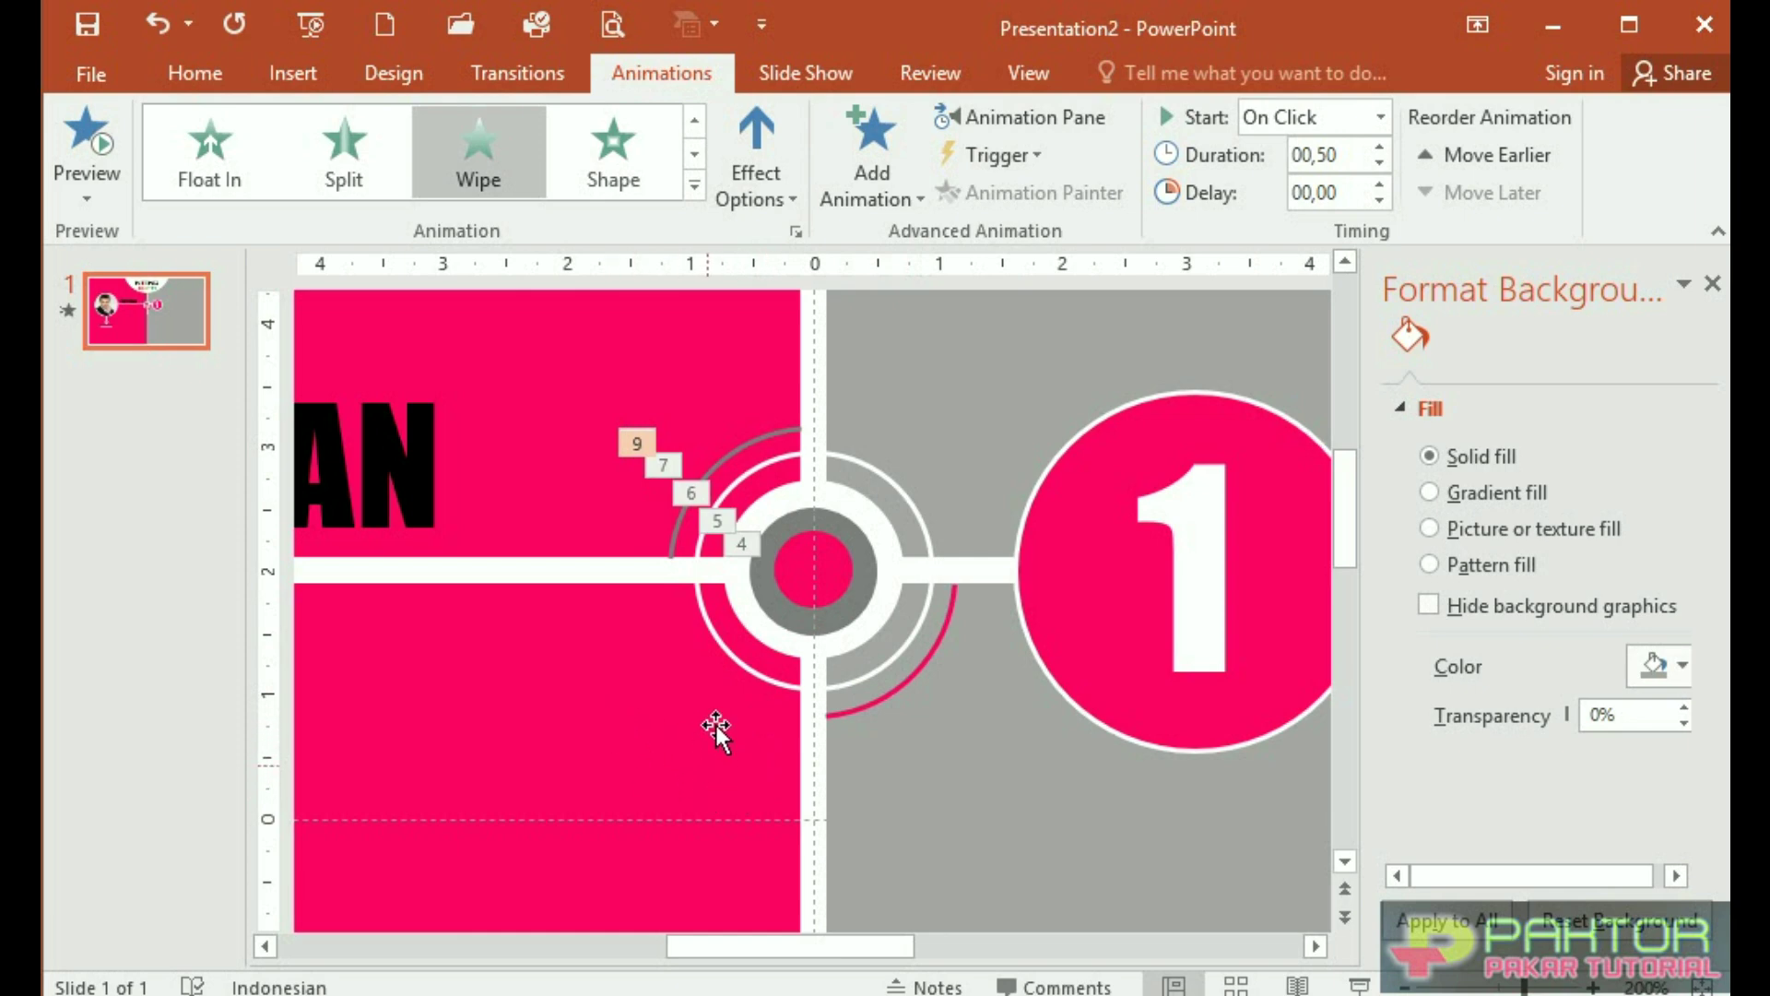
click(984, 572)
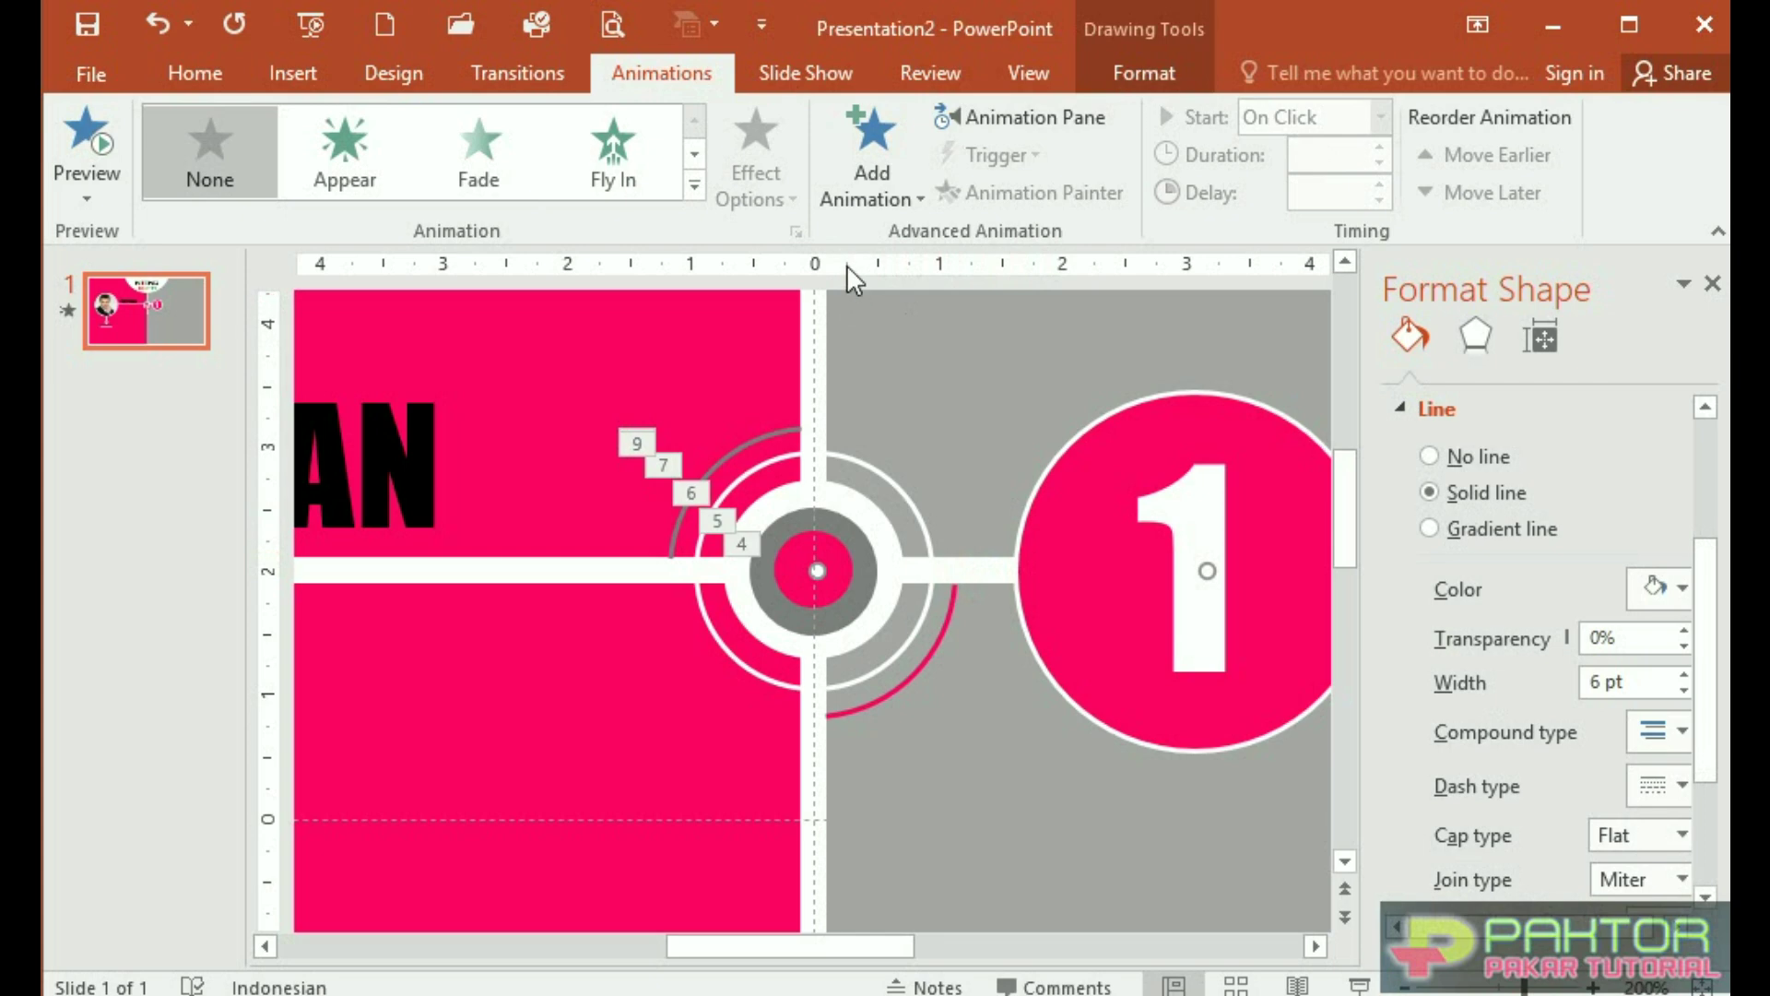
Give the white connector line a Wipe entrance From Left
click(694, 185)
click(210, 405)
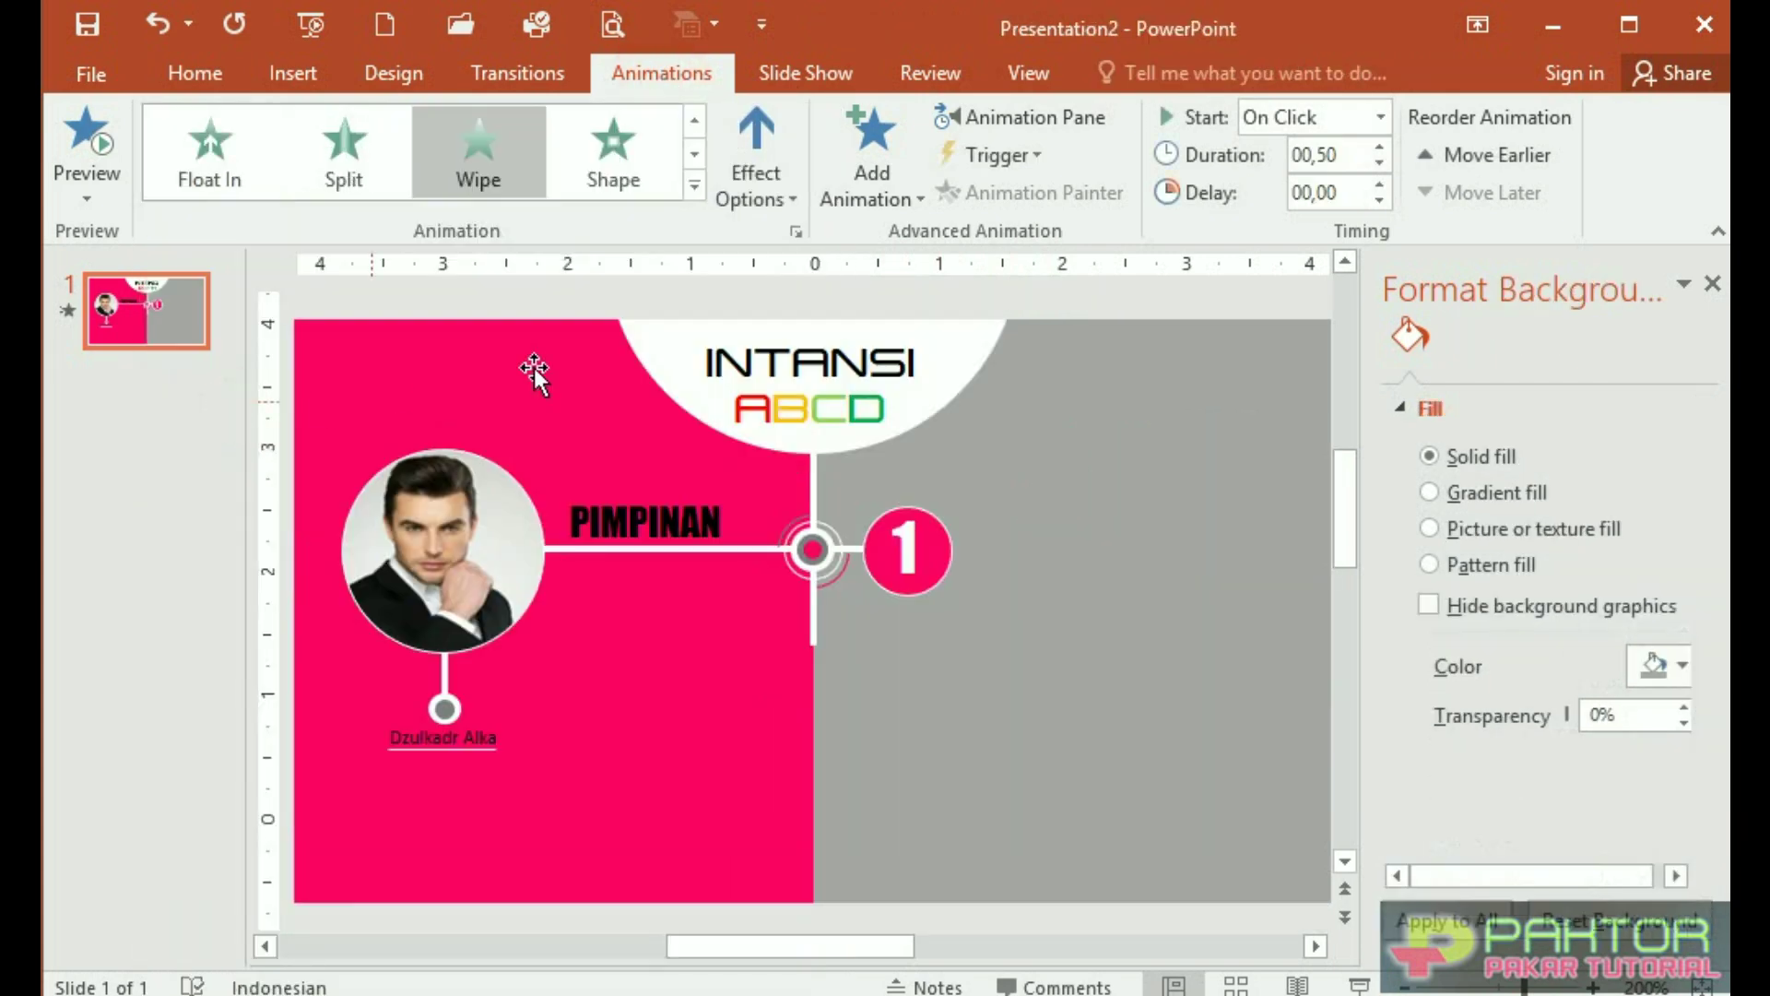
click(804, 197)
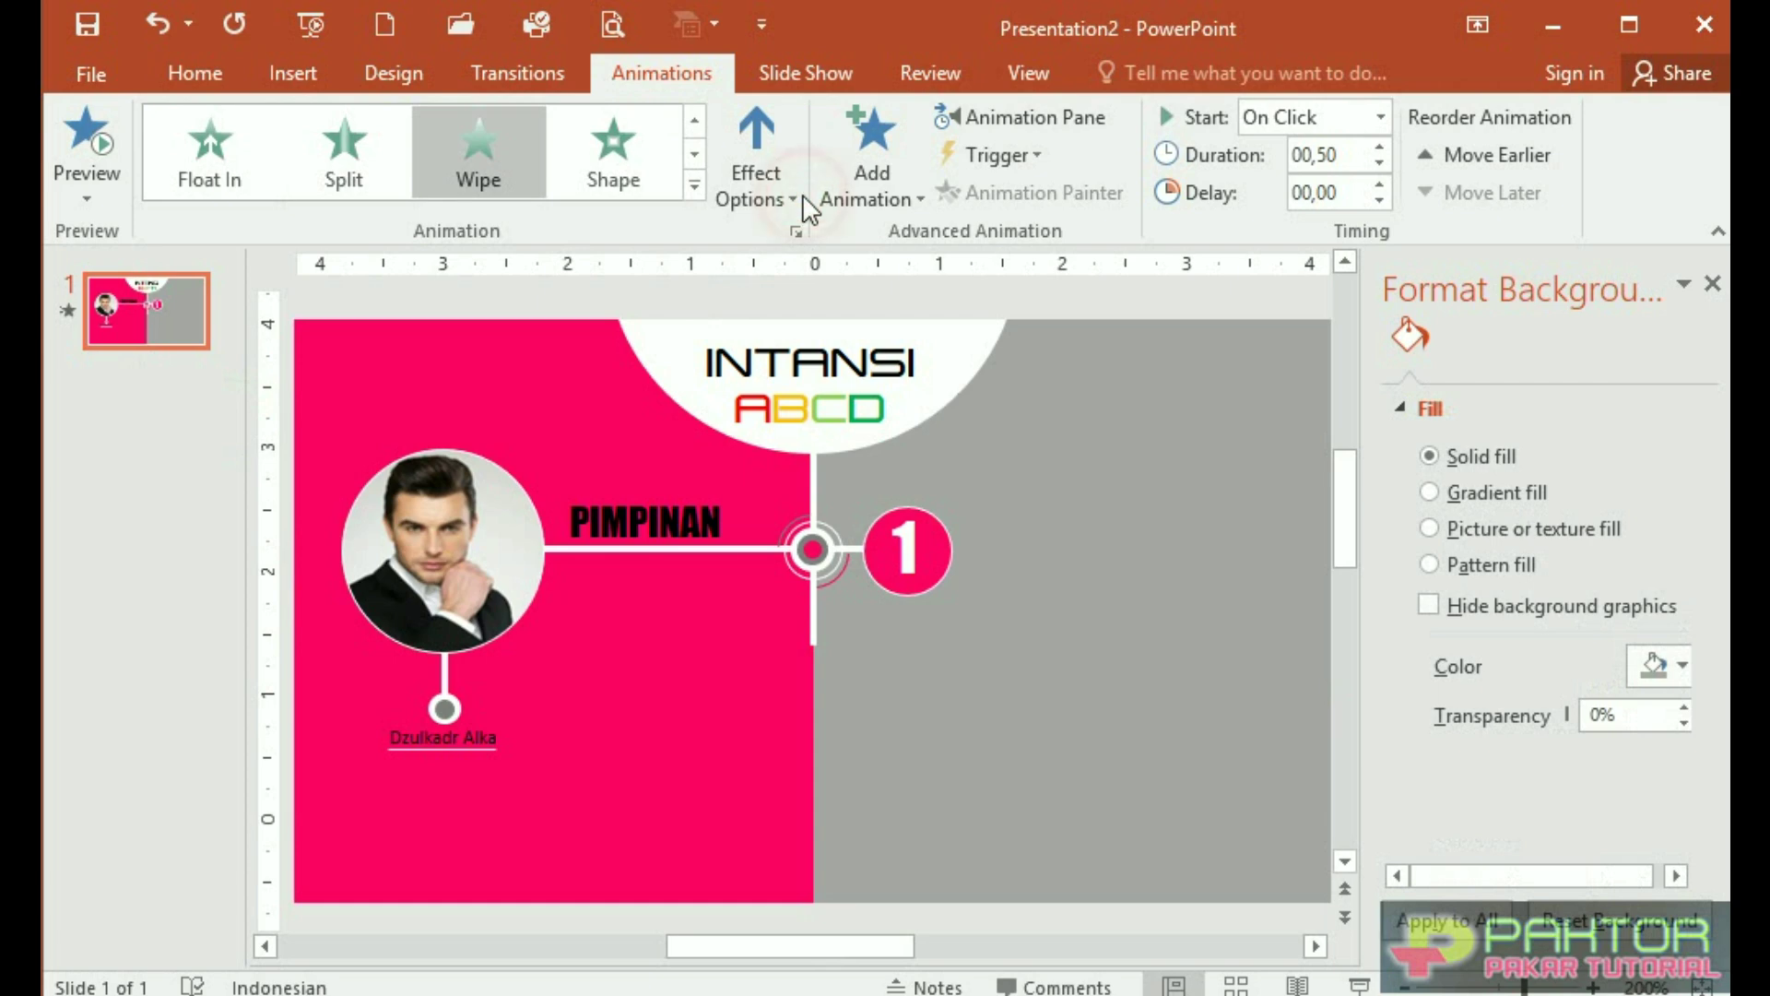
click(794, 201)
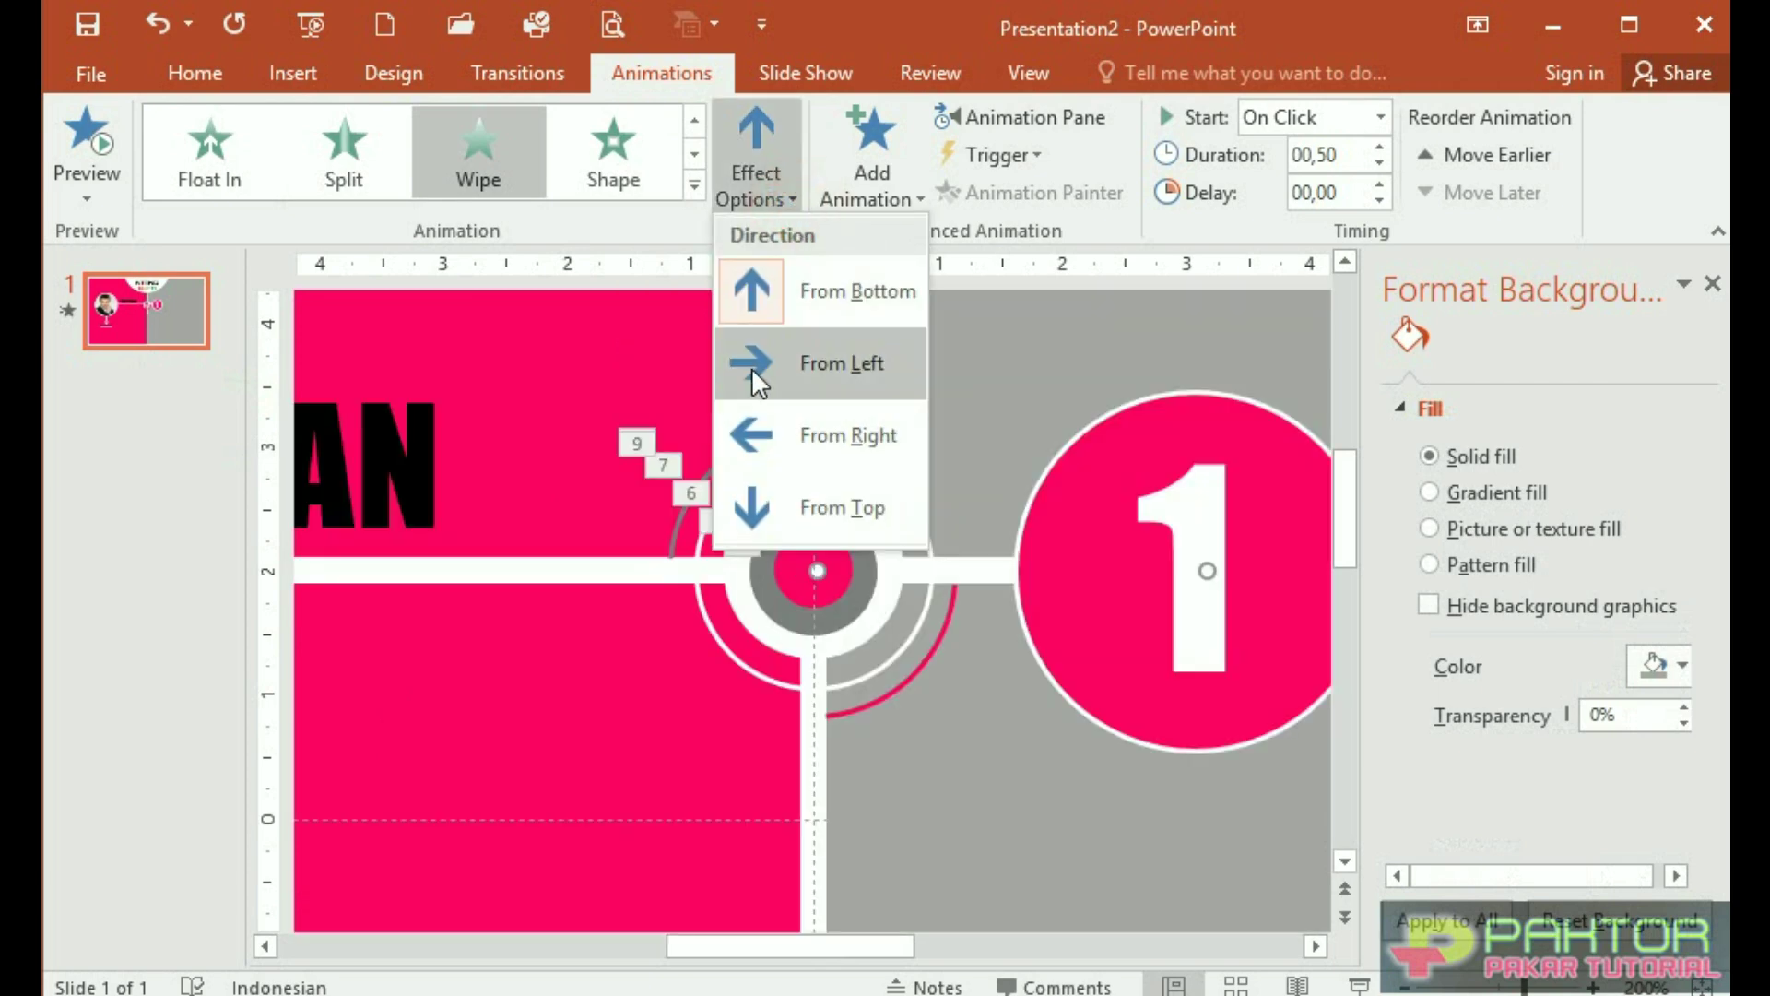
click(750, 367)
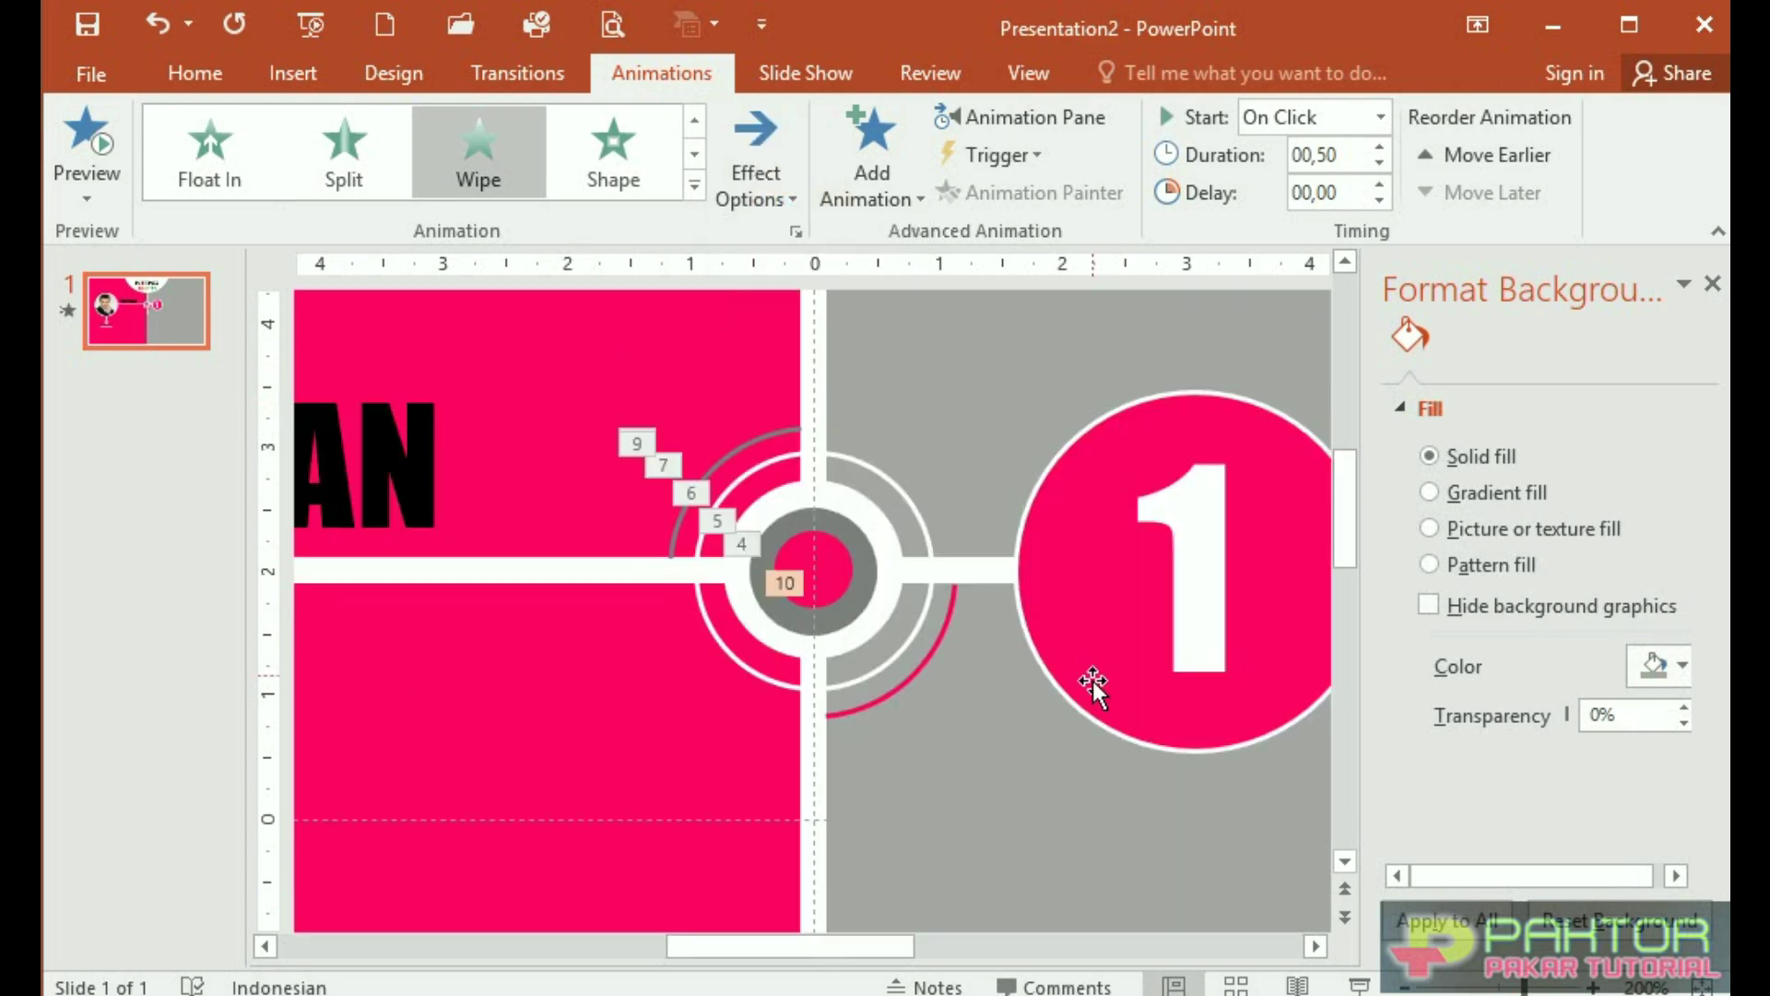
Give the pink circle behind the number 1 a Shape entrance expanding Out
click(1075, 692)
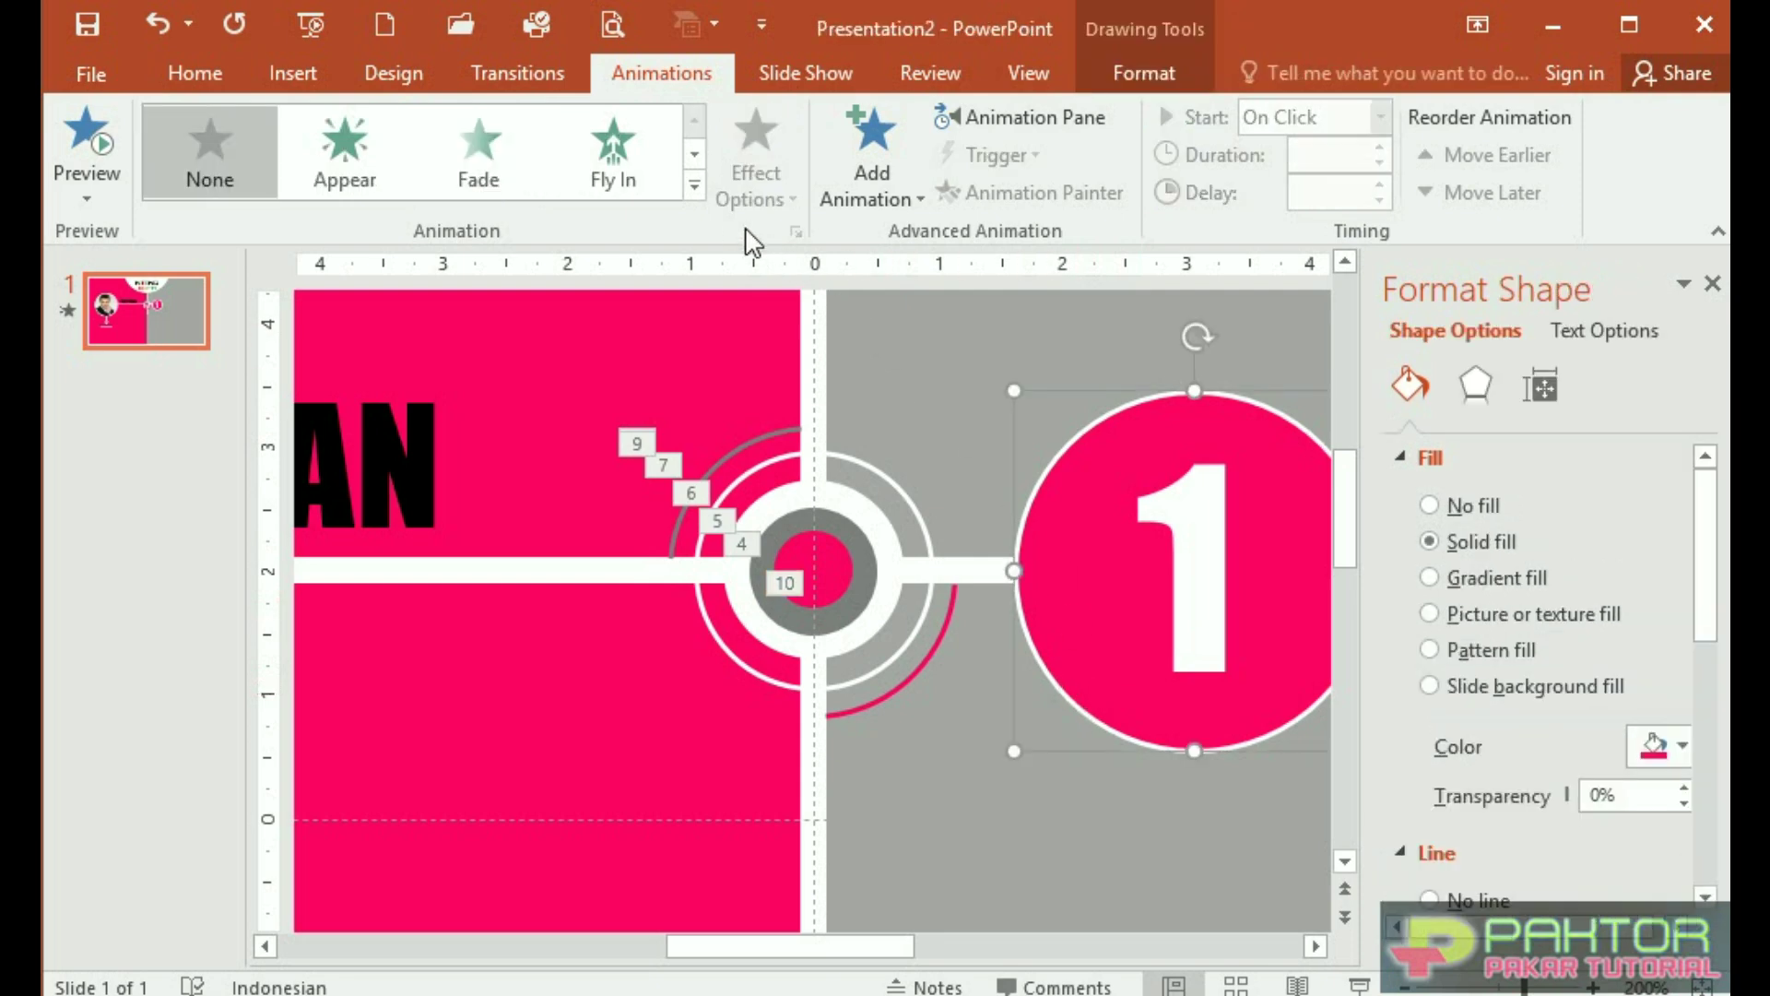
click(697, 189)
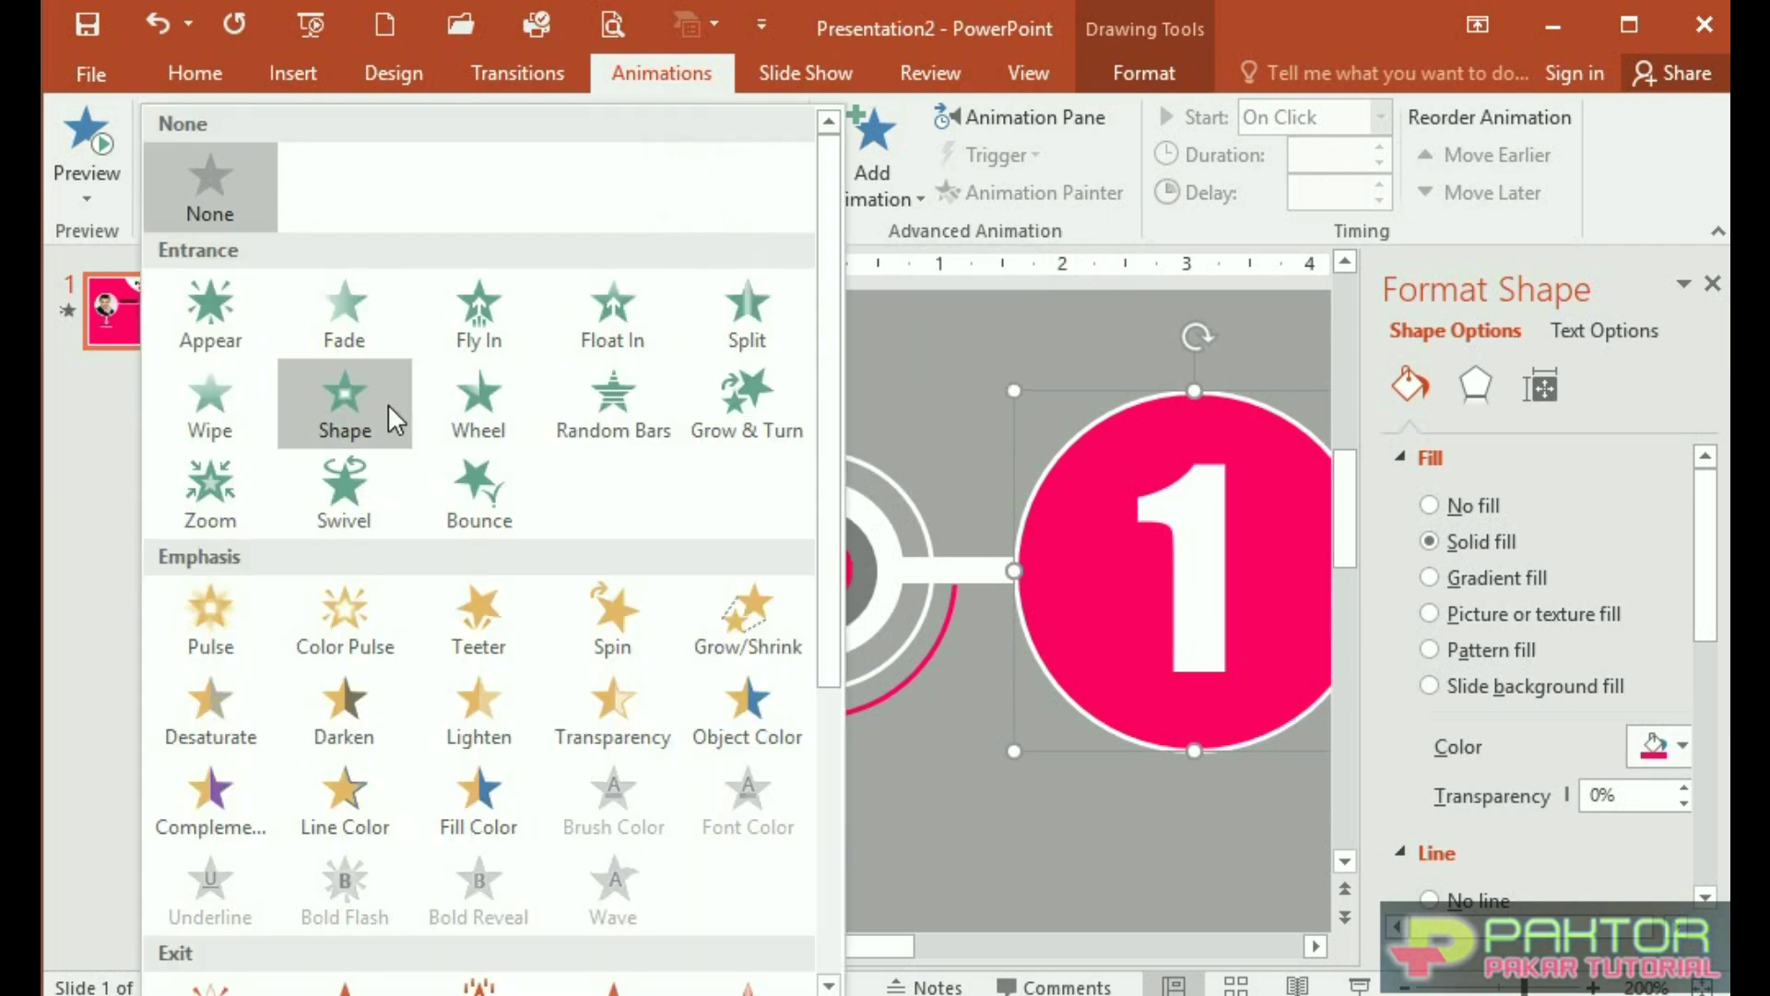
click(360, 412)
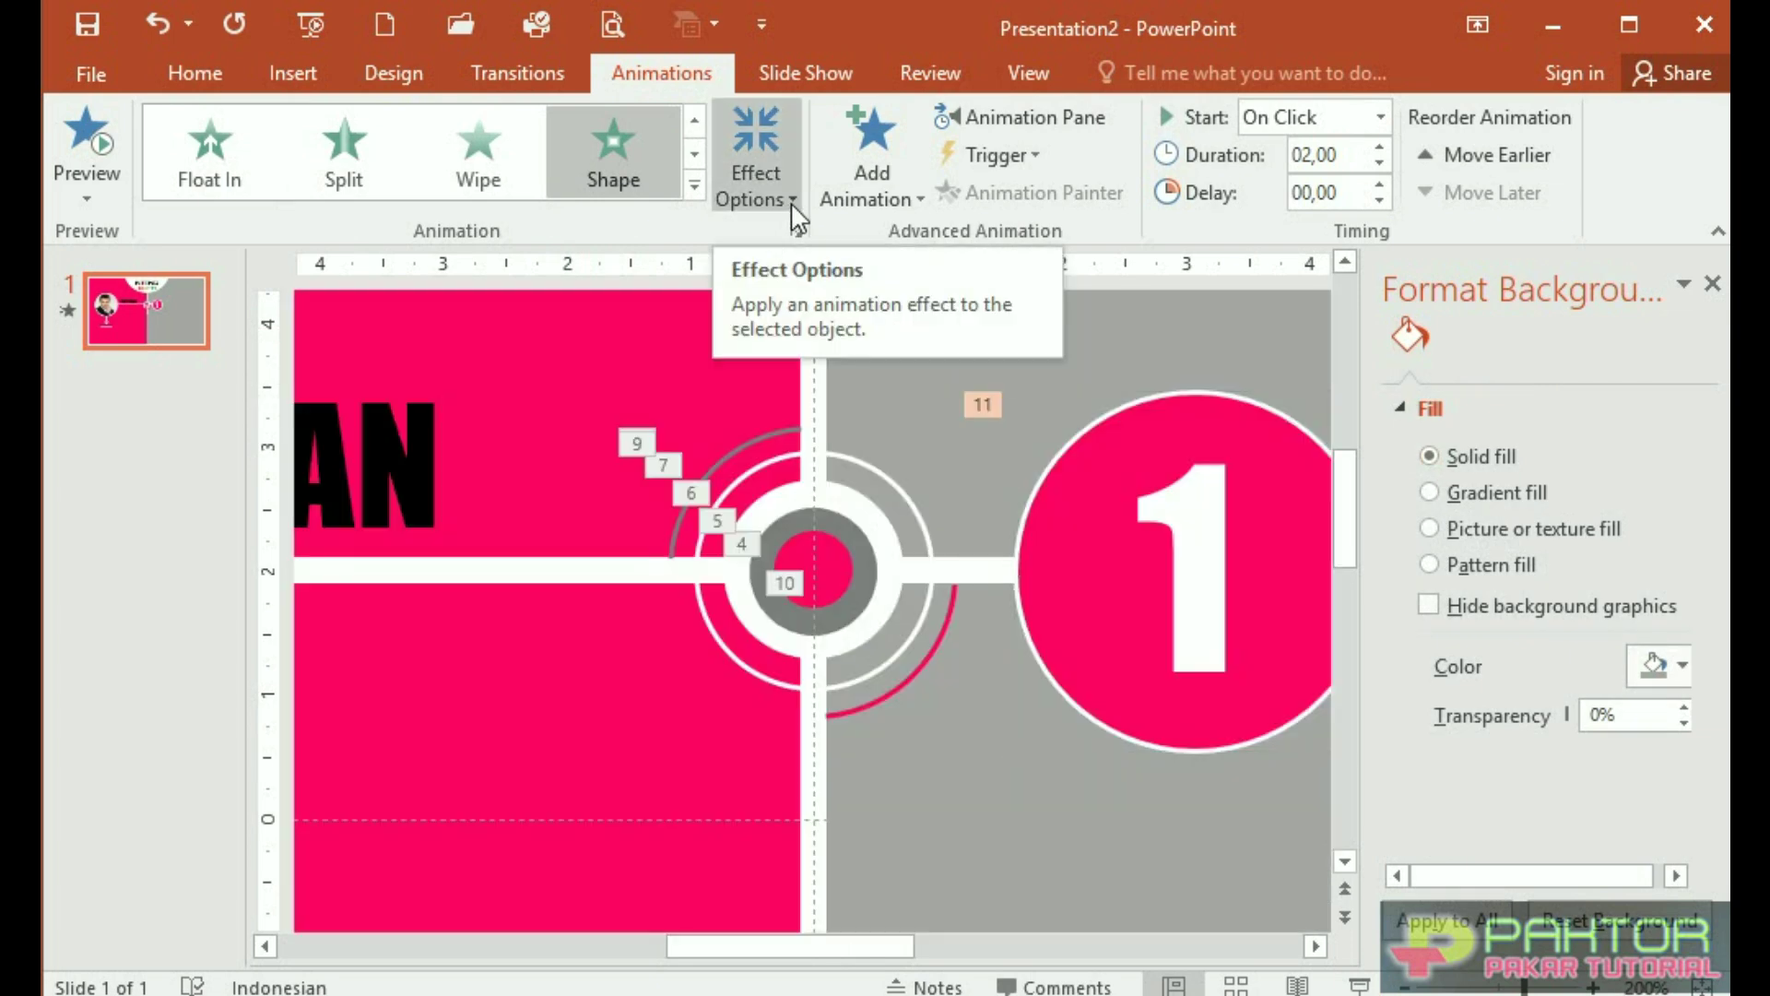
click(789, 203)
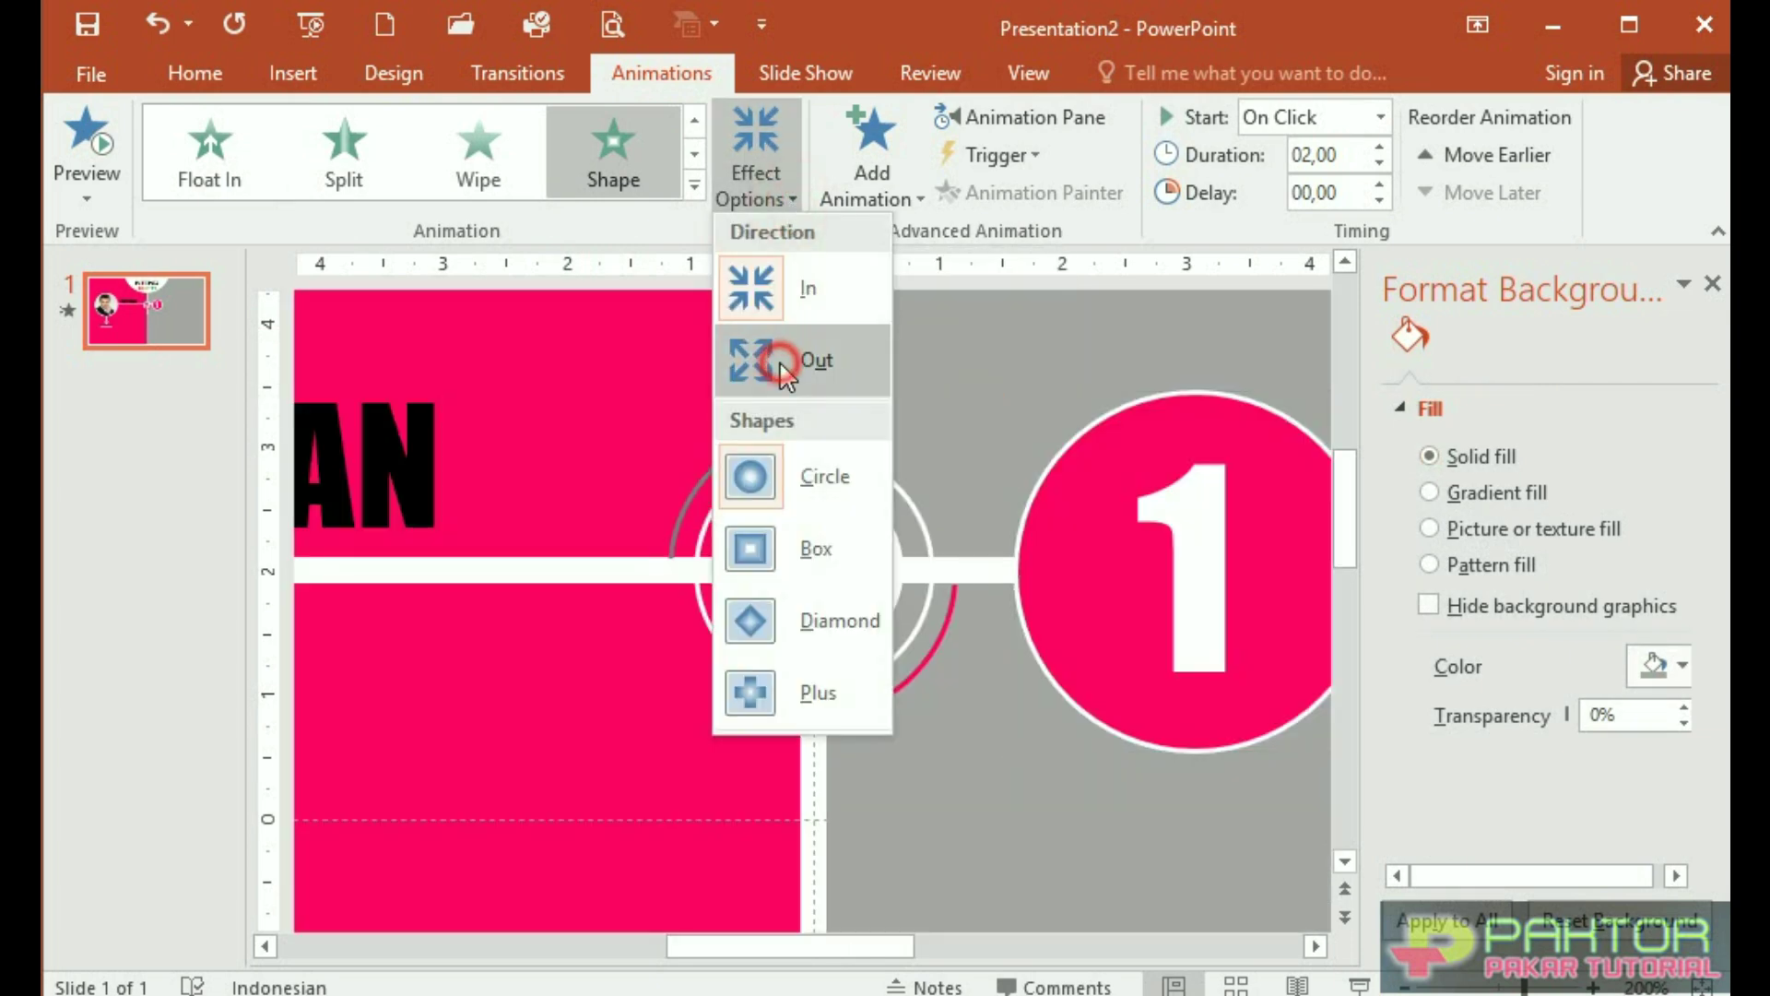
click(779, 362)
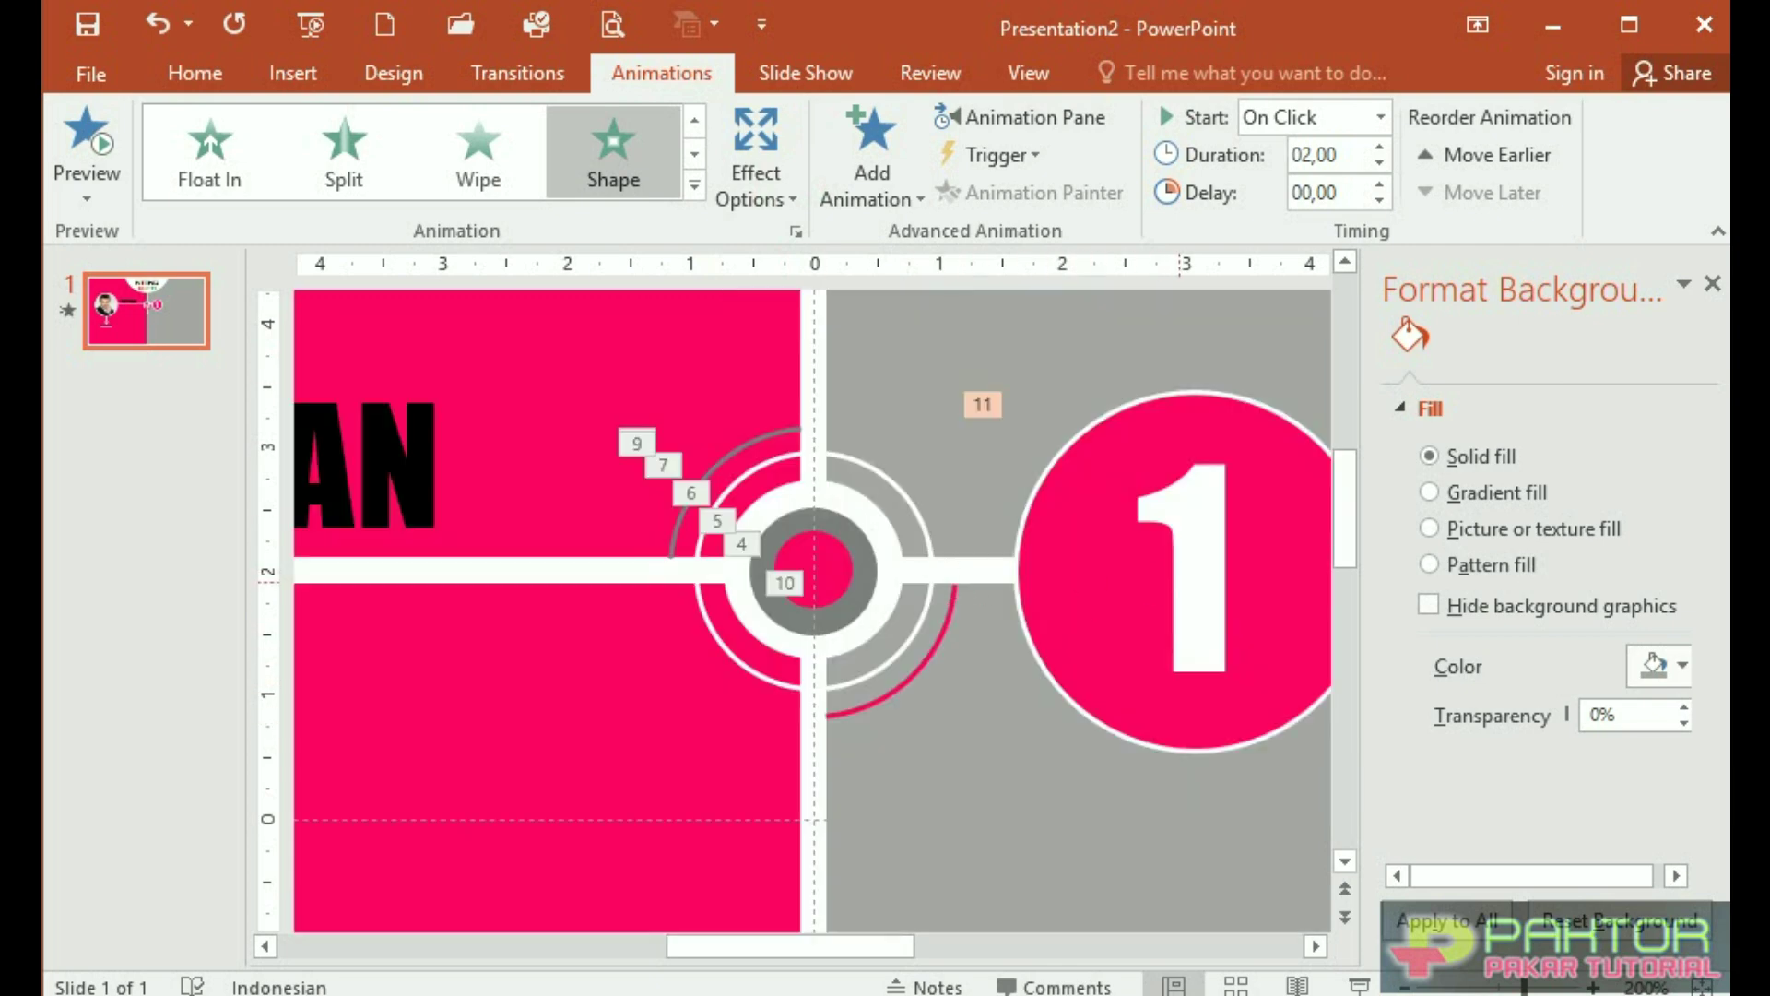
Give the number 1 text box a Wipe entrance, as animation 12
click(1182, 582)
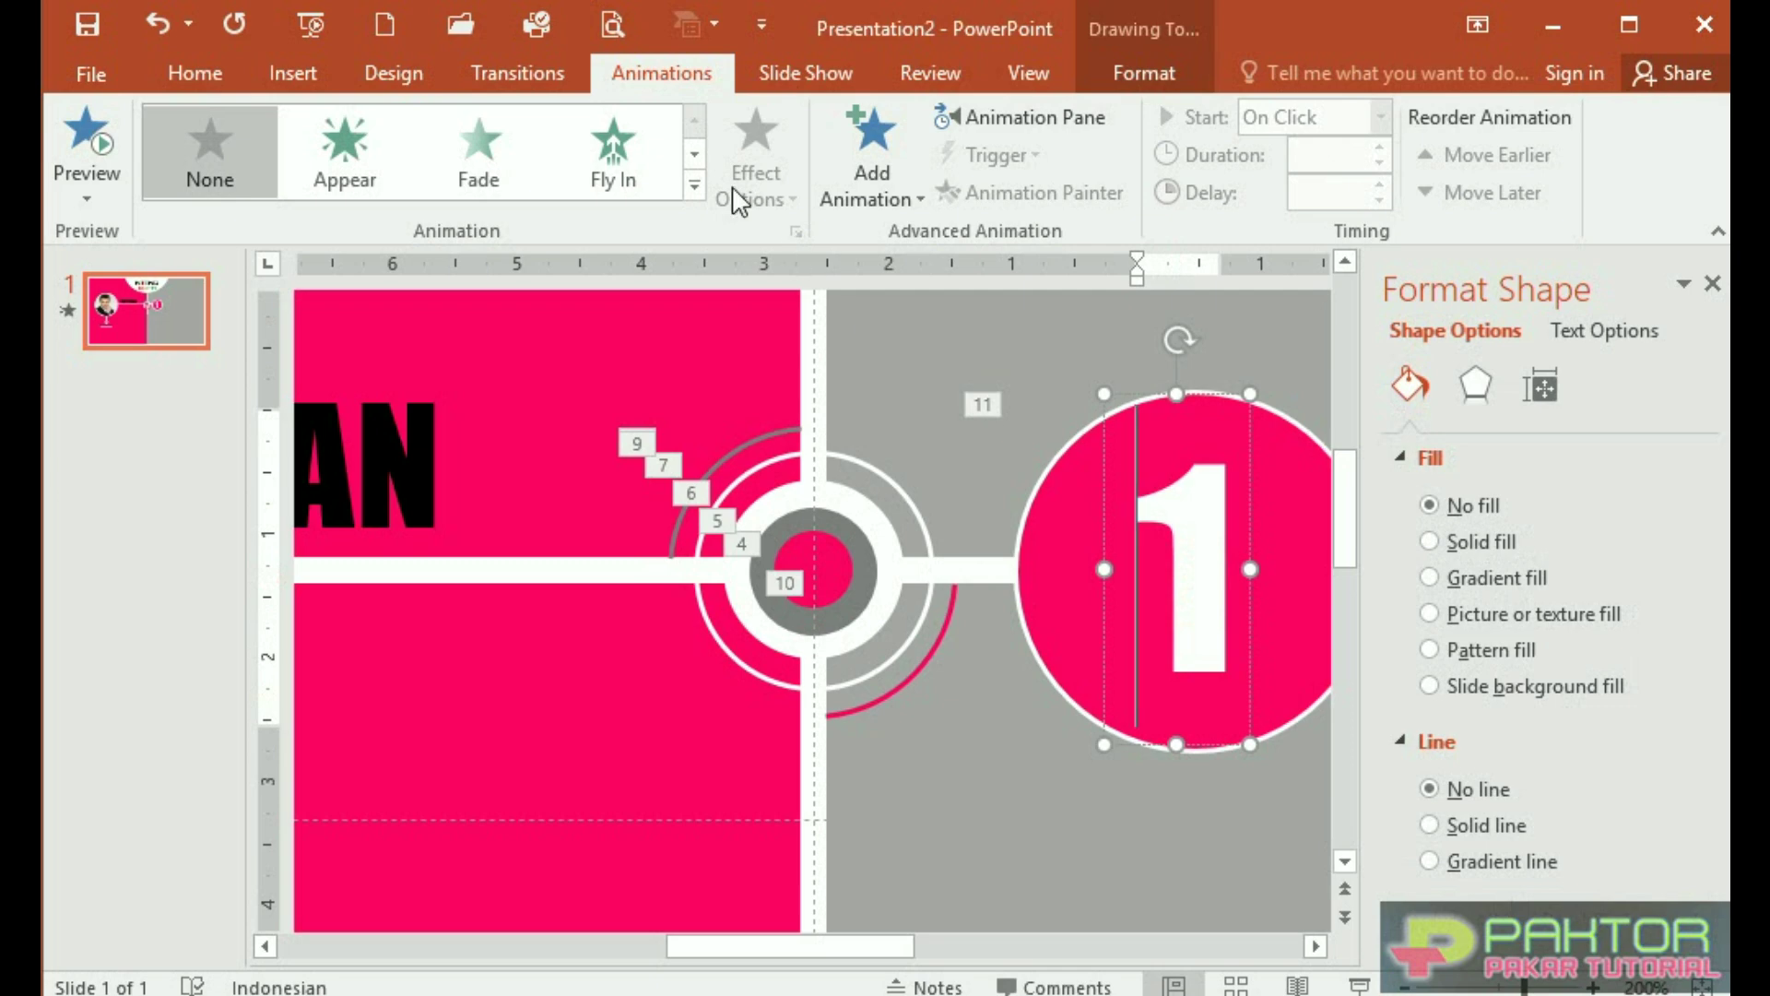
click(694, 196)
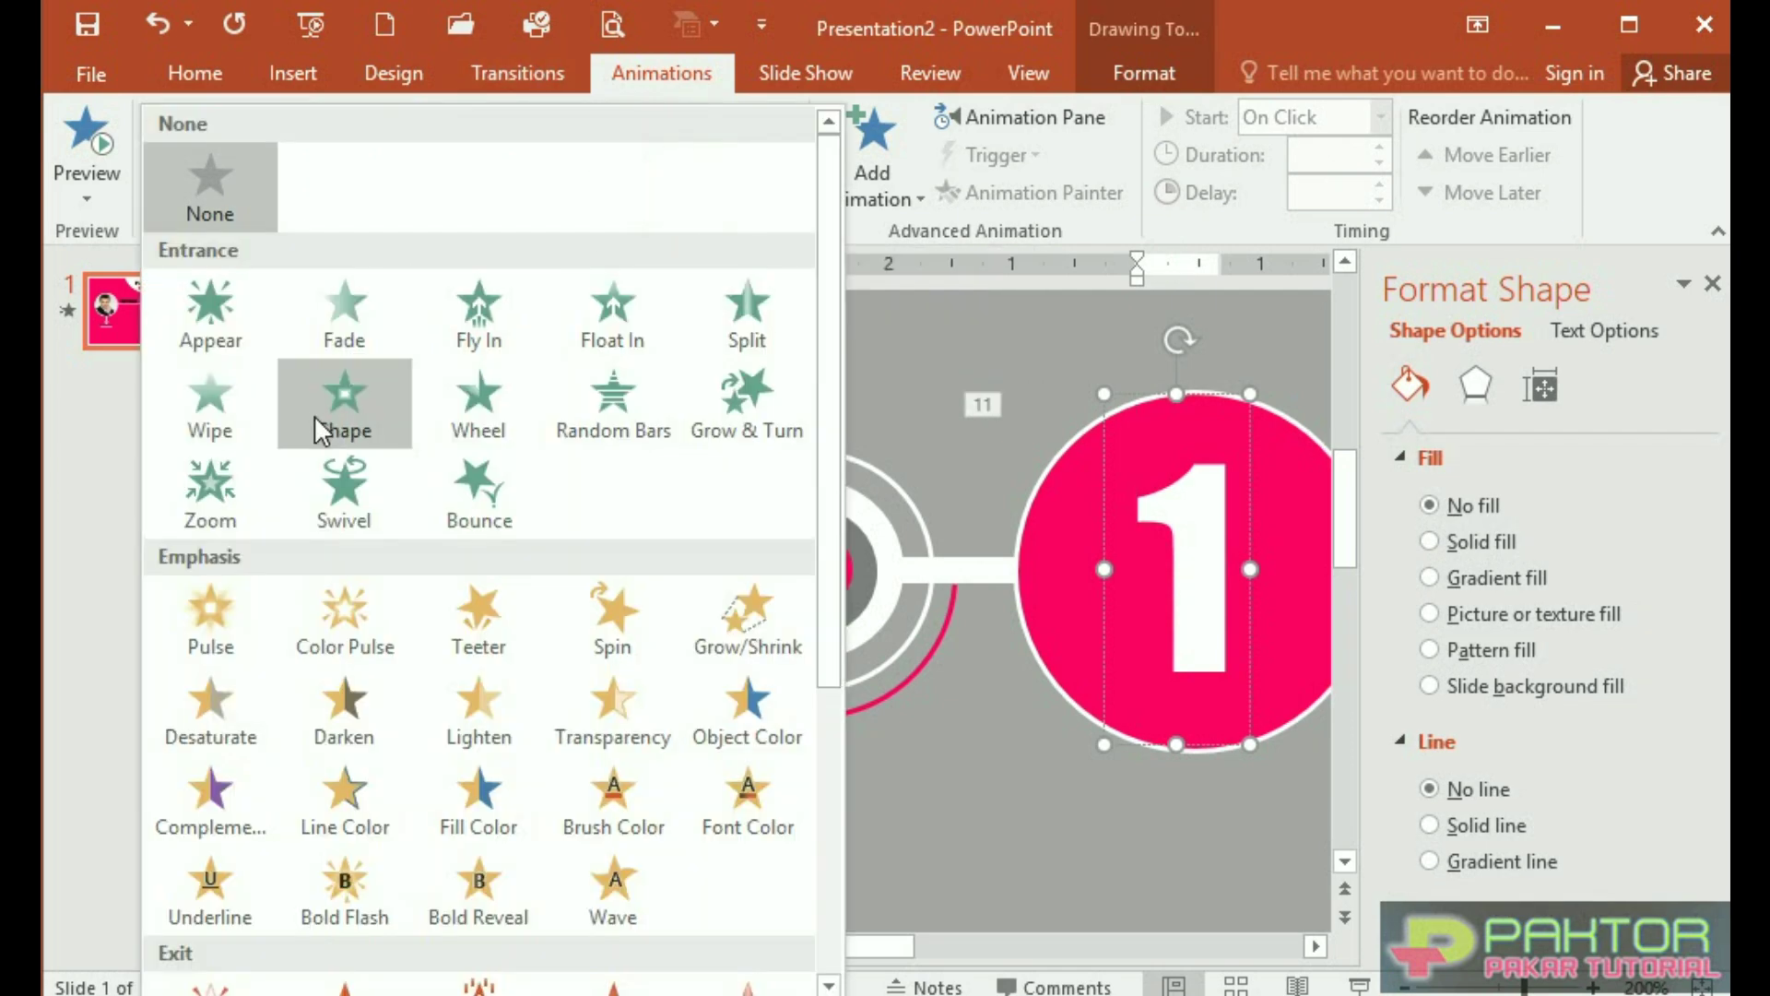
click(203, 406)
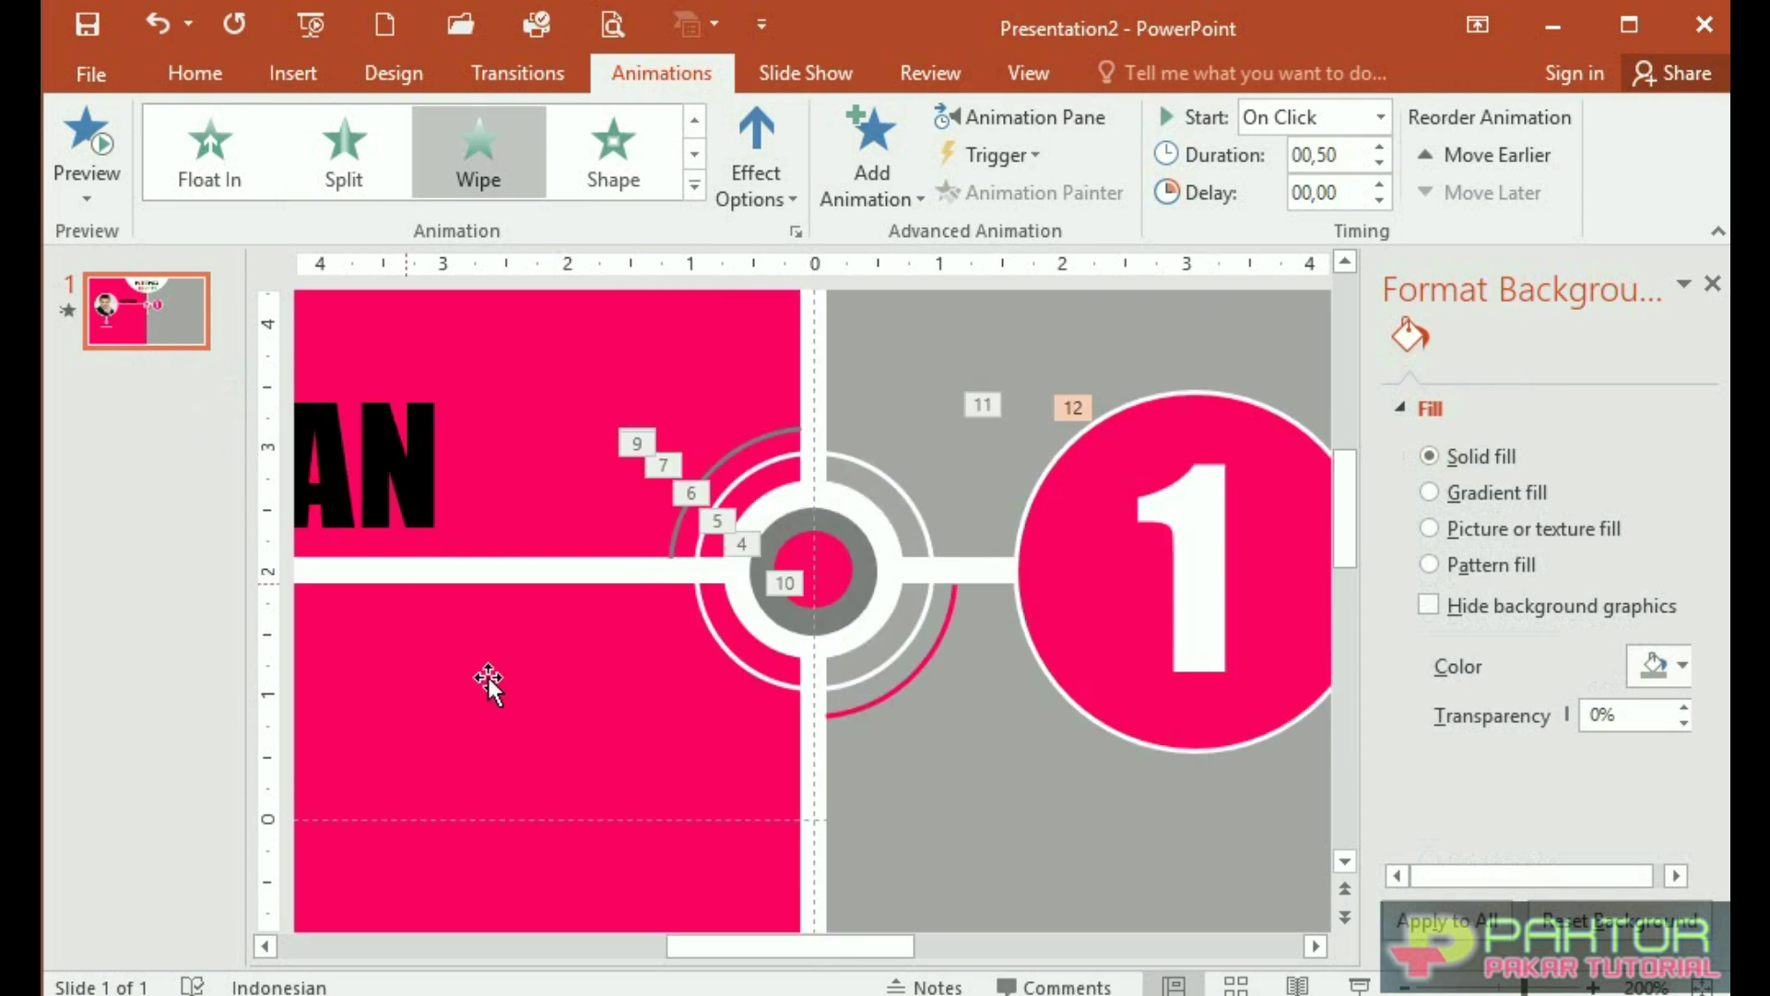
click(695, 812)
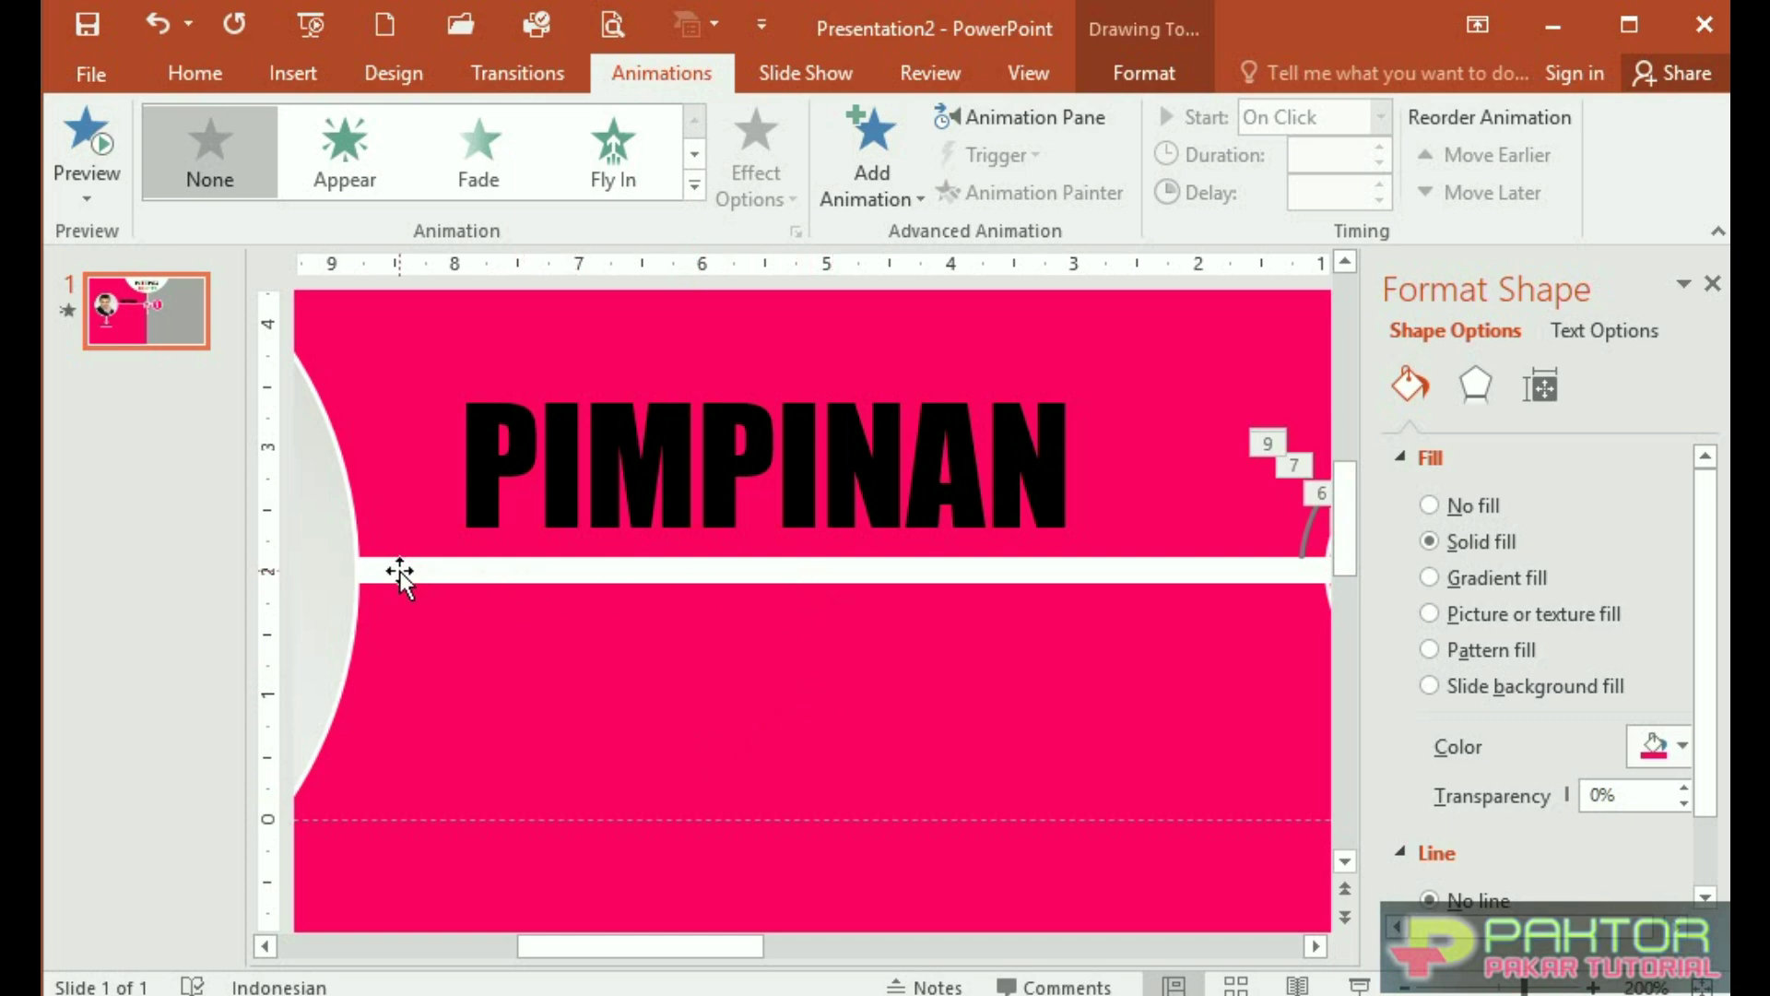
Make the horizontal white line under PIMPINAN wipe in From Right
ctrl+scroll(398, 568, down, 5)
drag(728, 946, 838, 946)
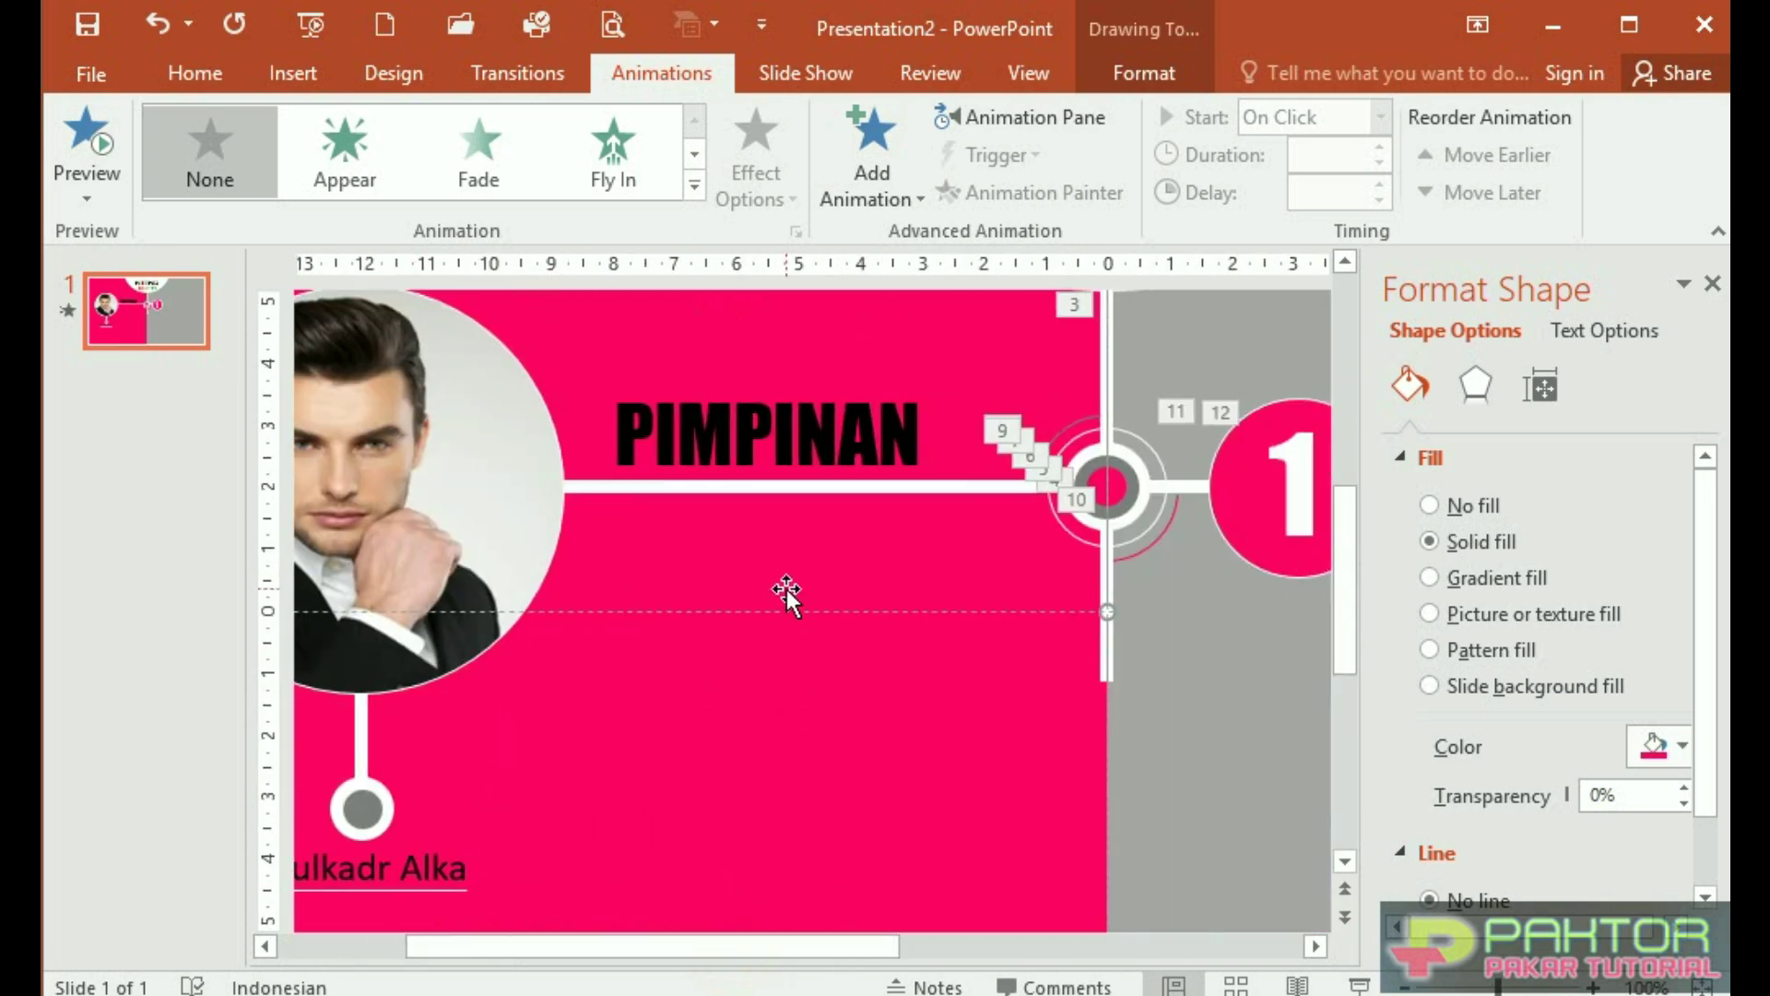
click(601, 493)
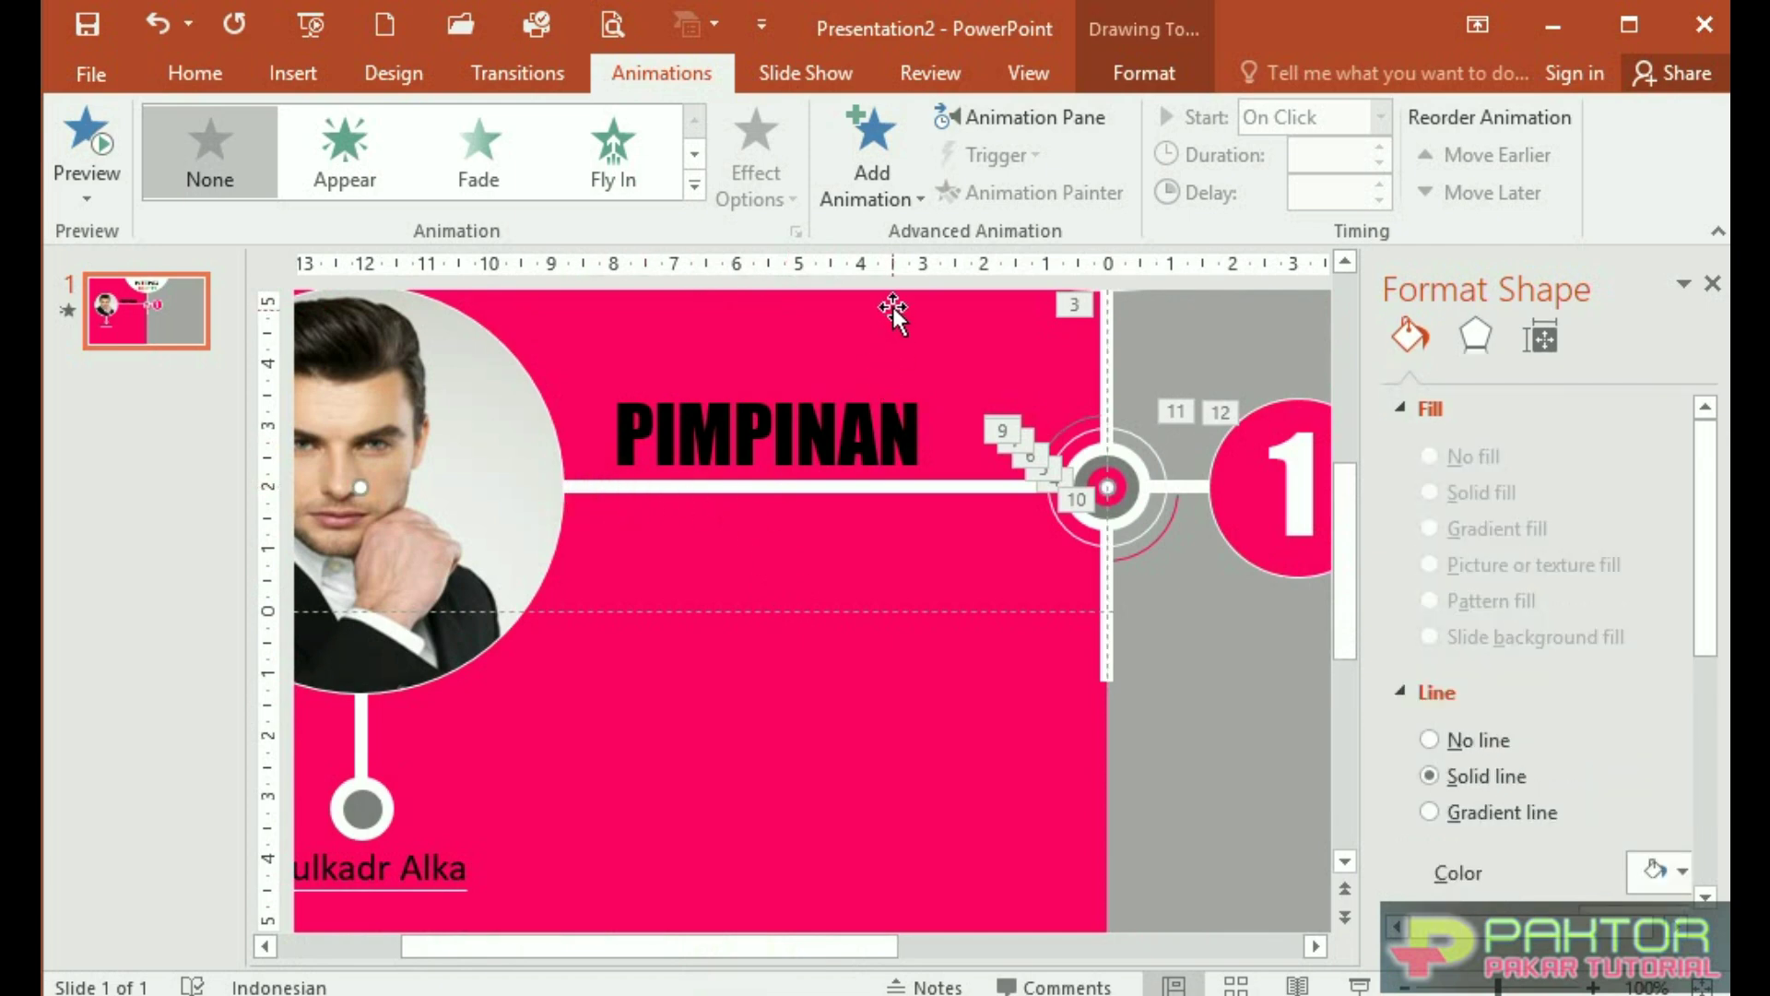
click(694, 193)
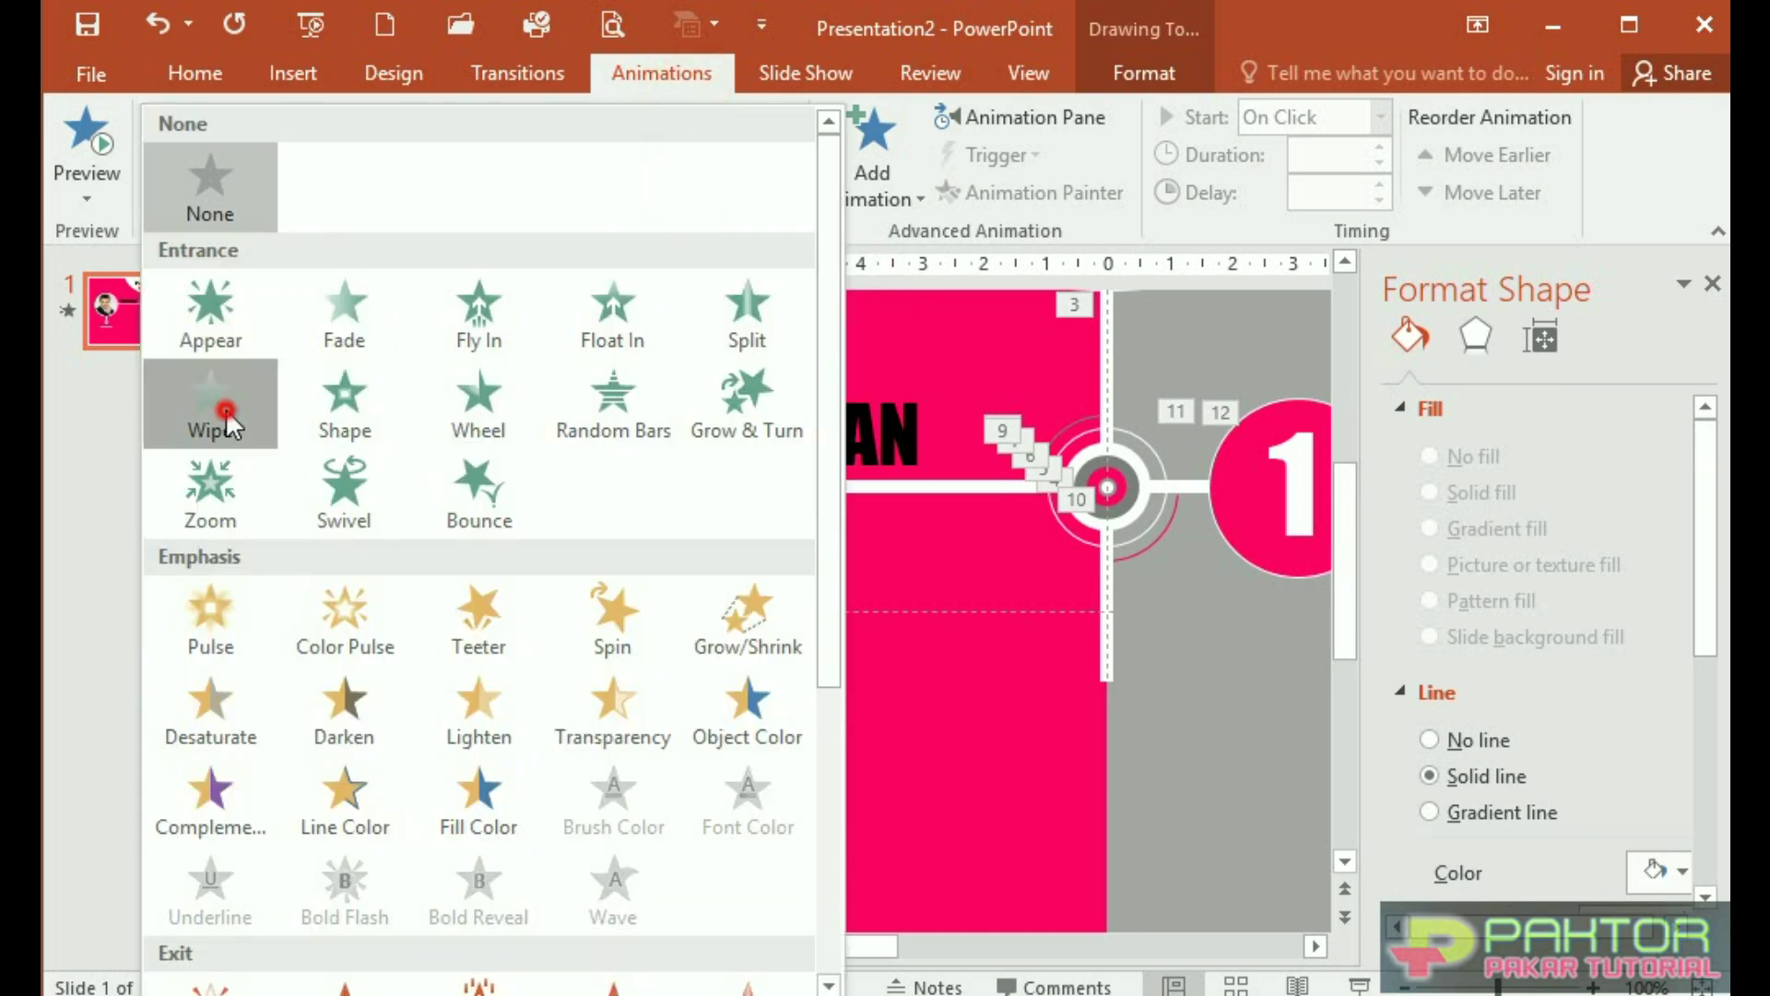
click(225, 408)
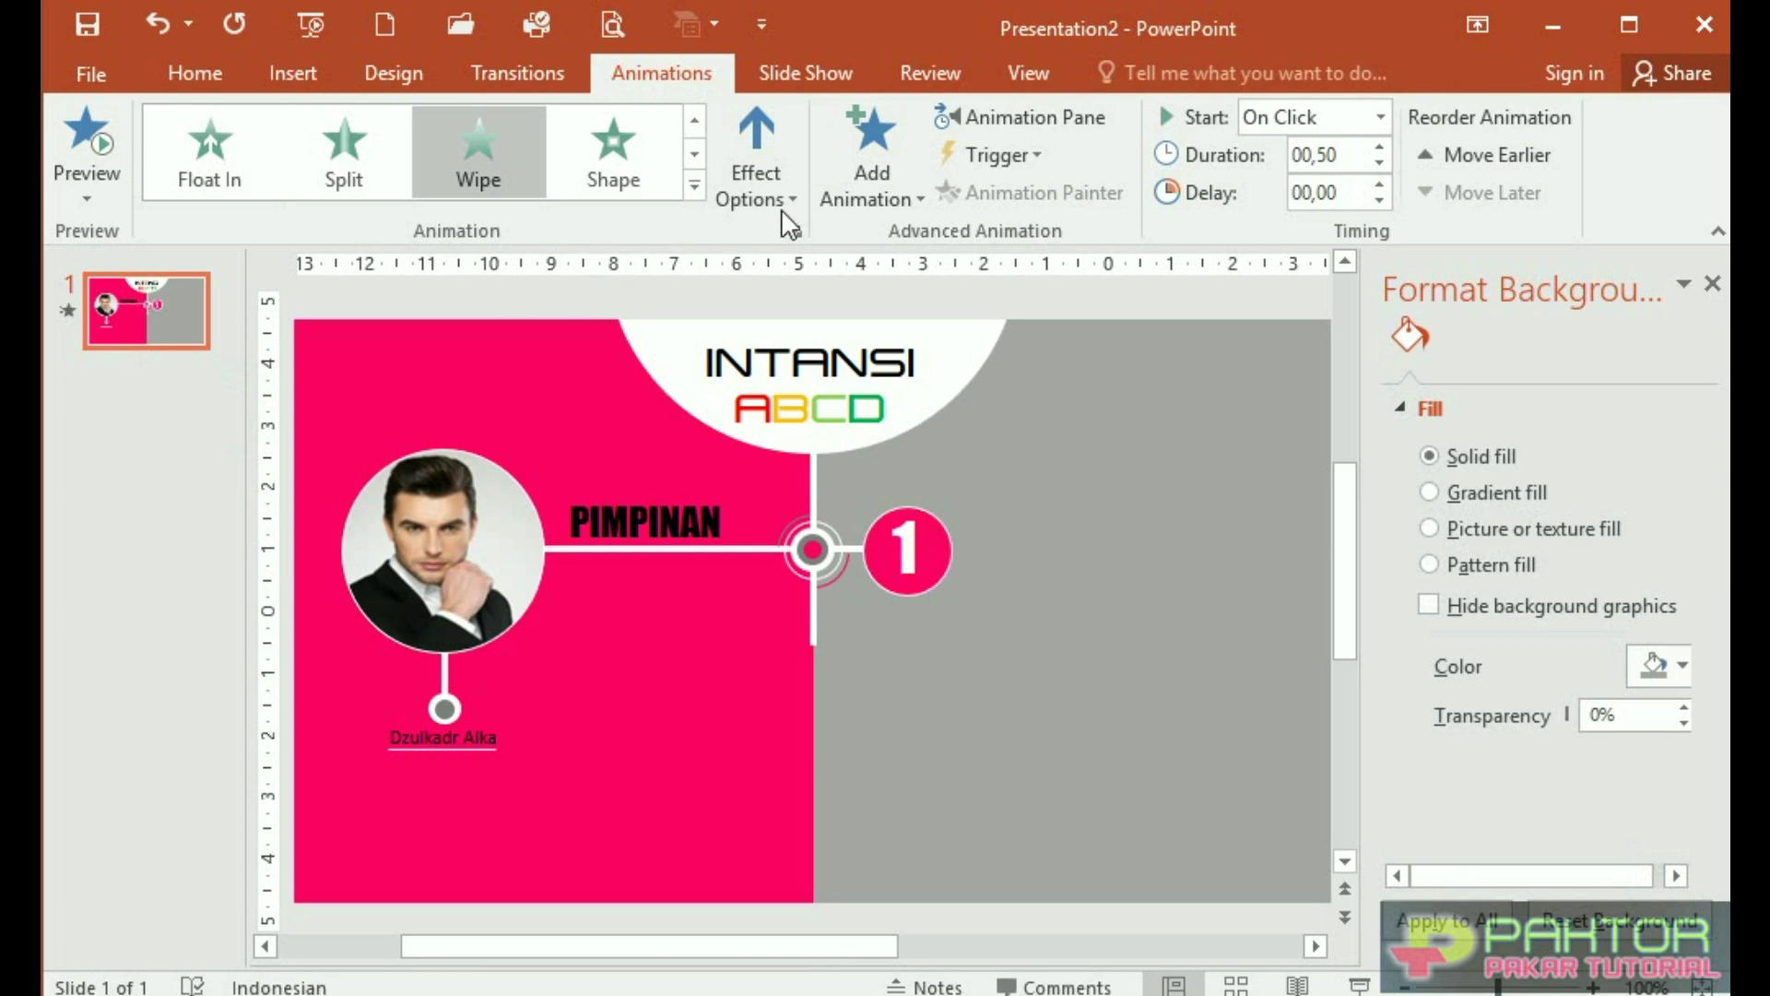
click(791, 205)
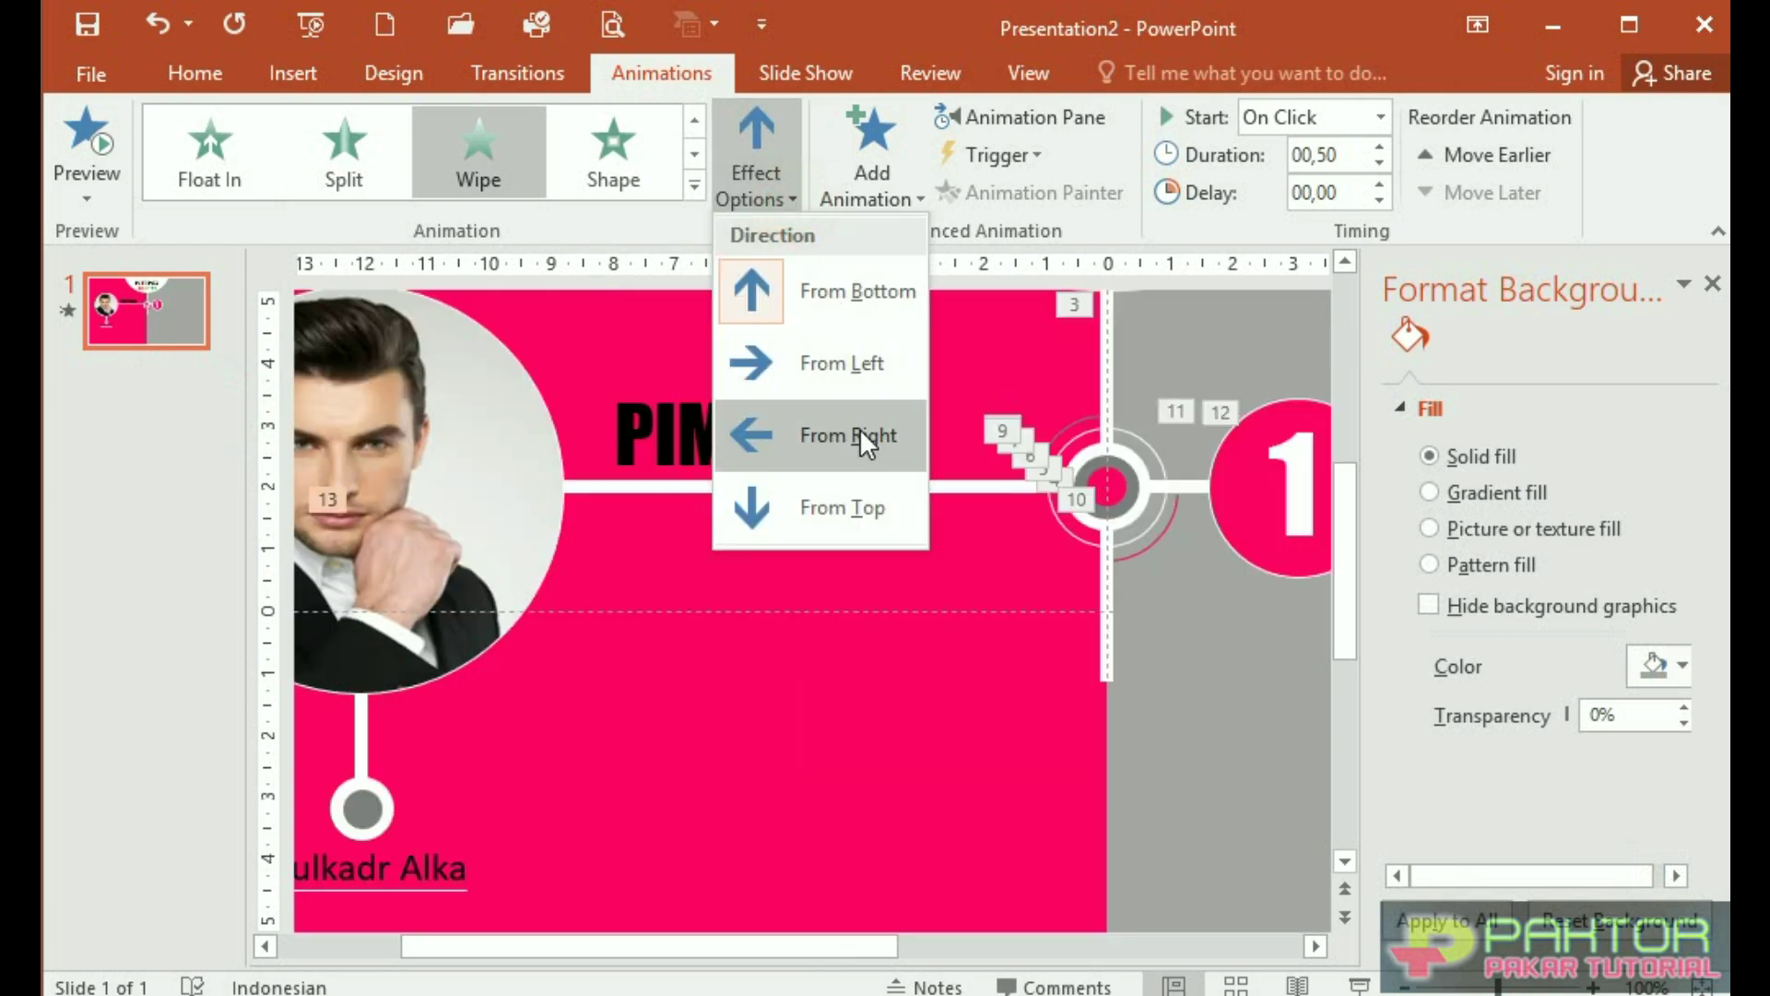
click(860, 435)
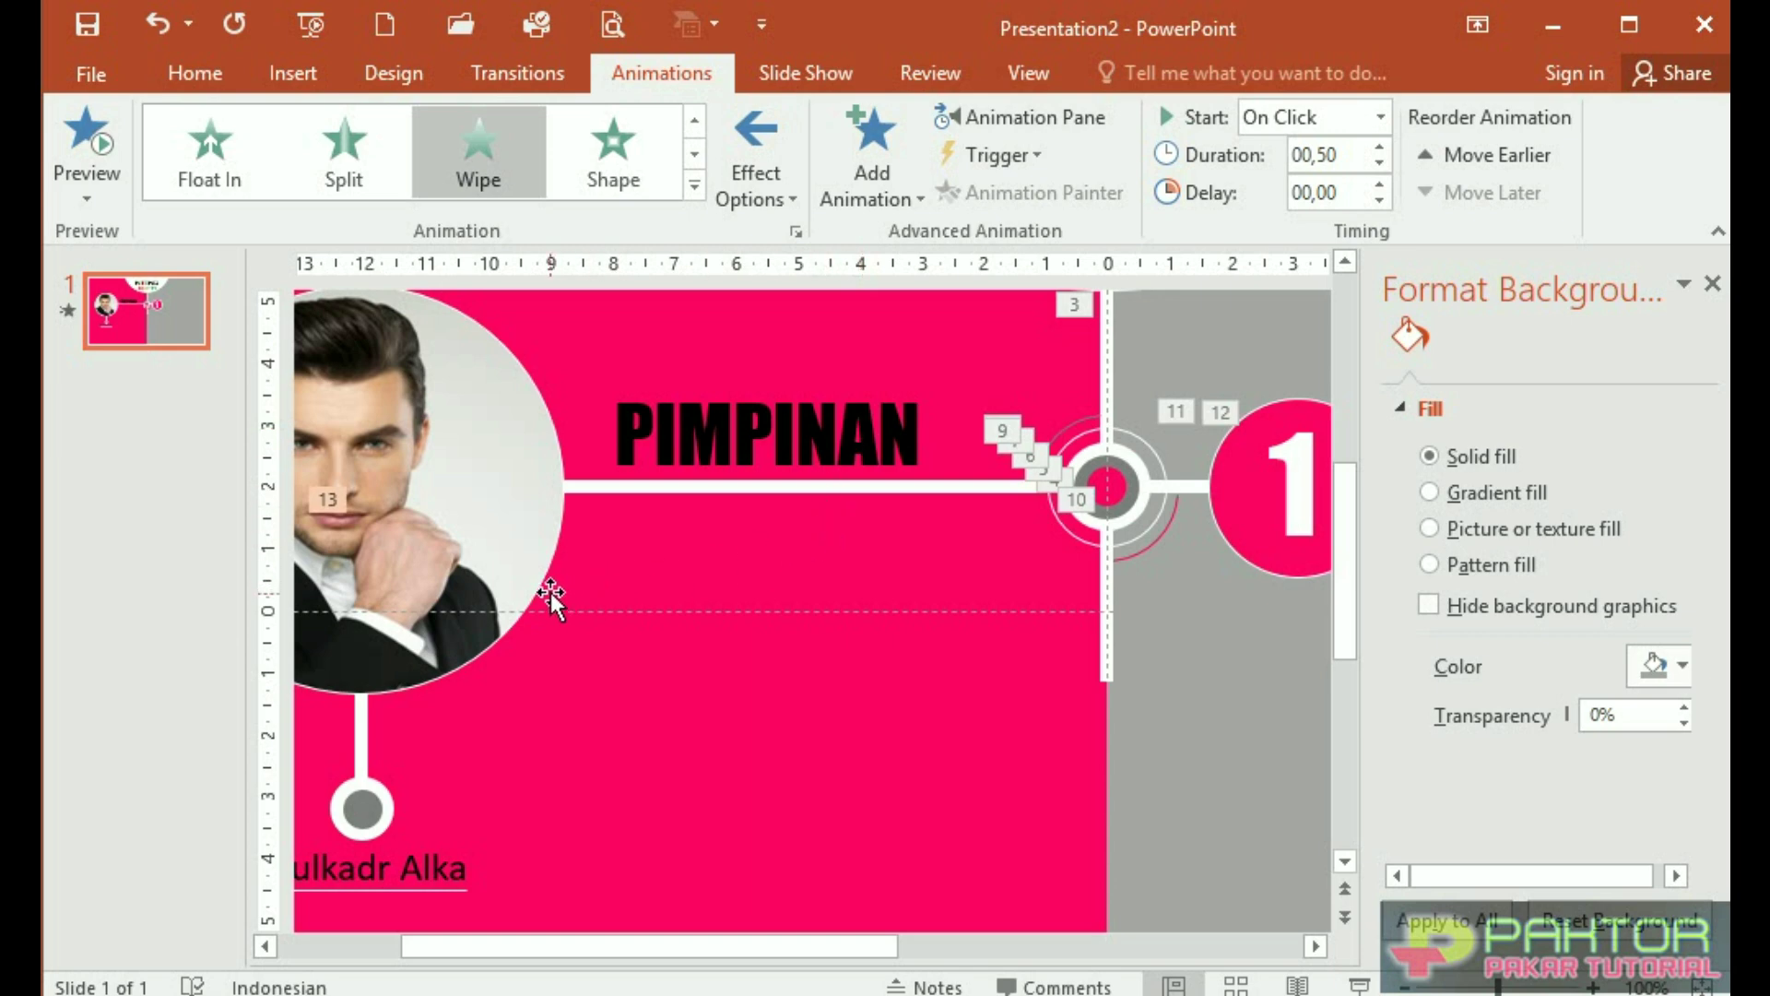
Make the PIMPINAN text box wipe in From Right
click(758, 440)
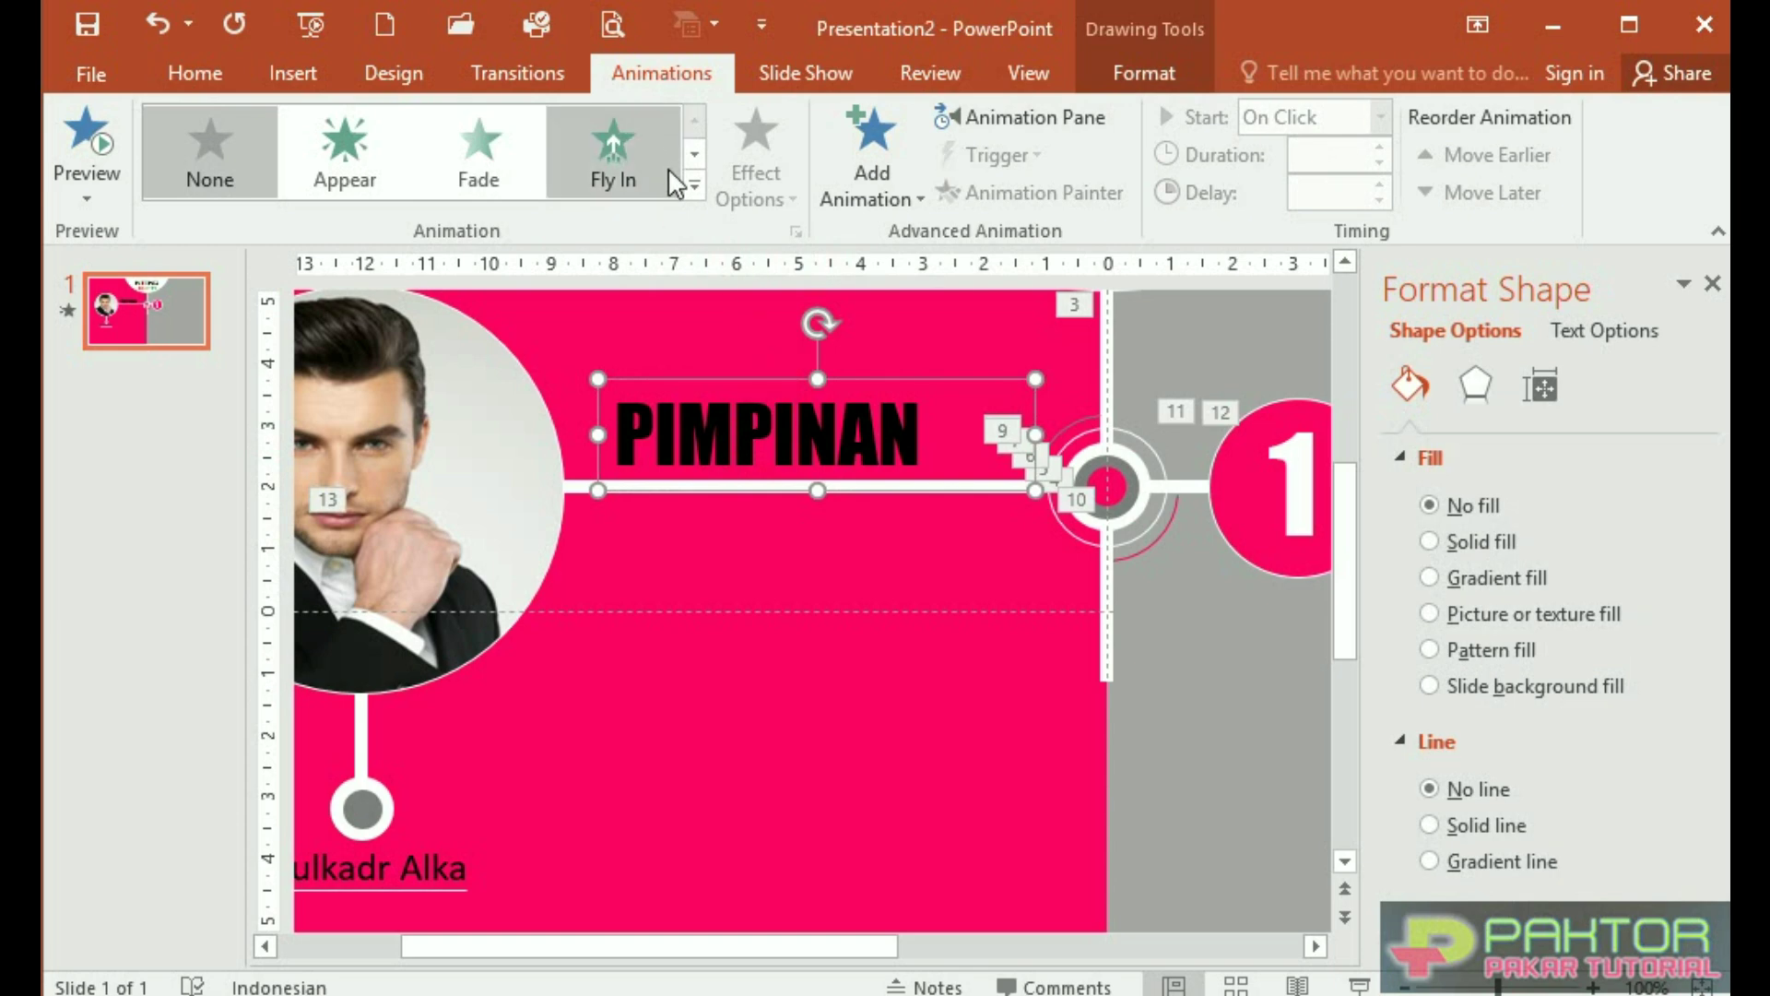
click(694, 185)
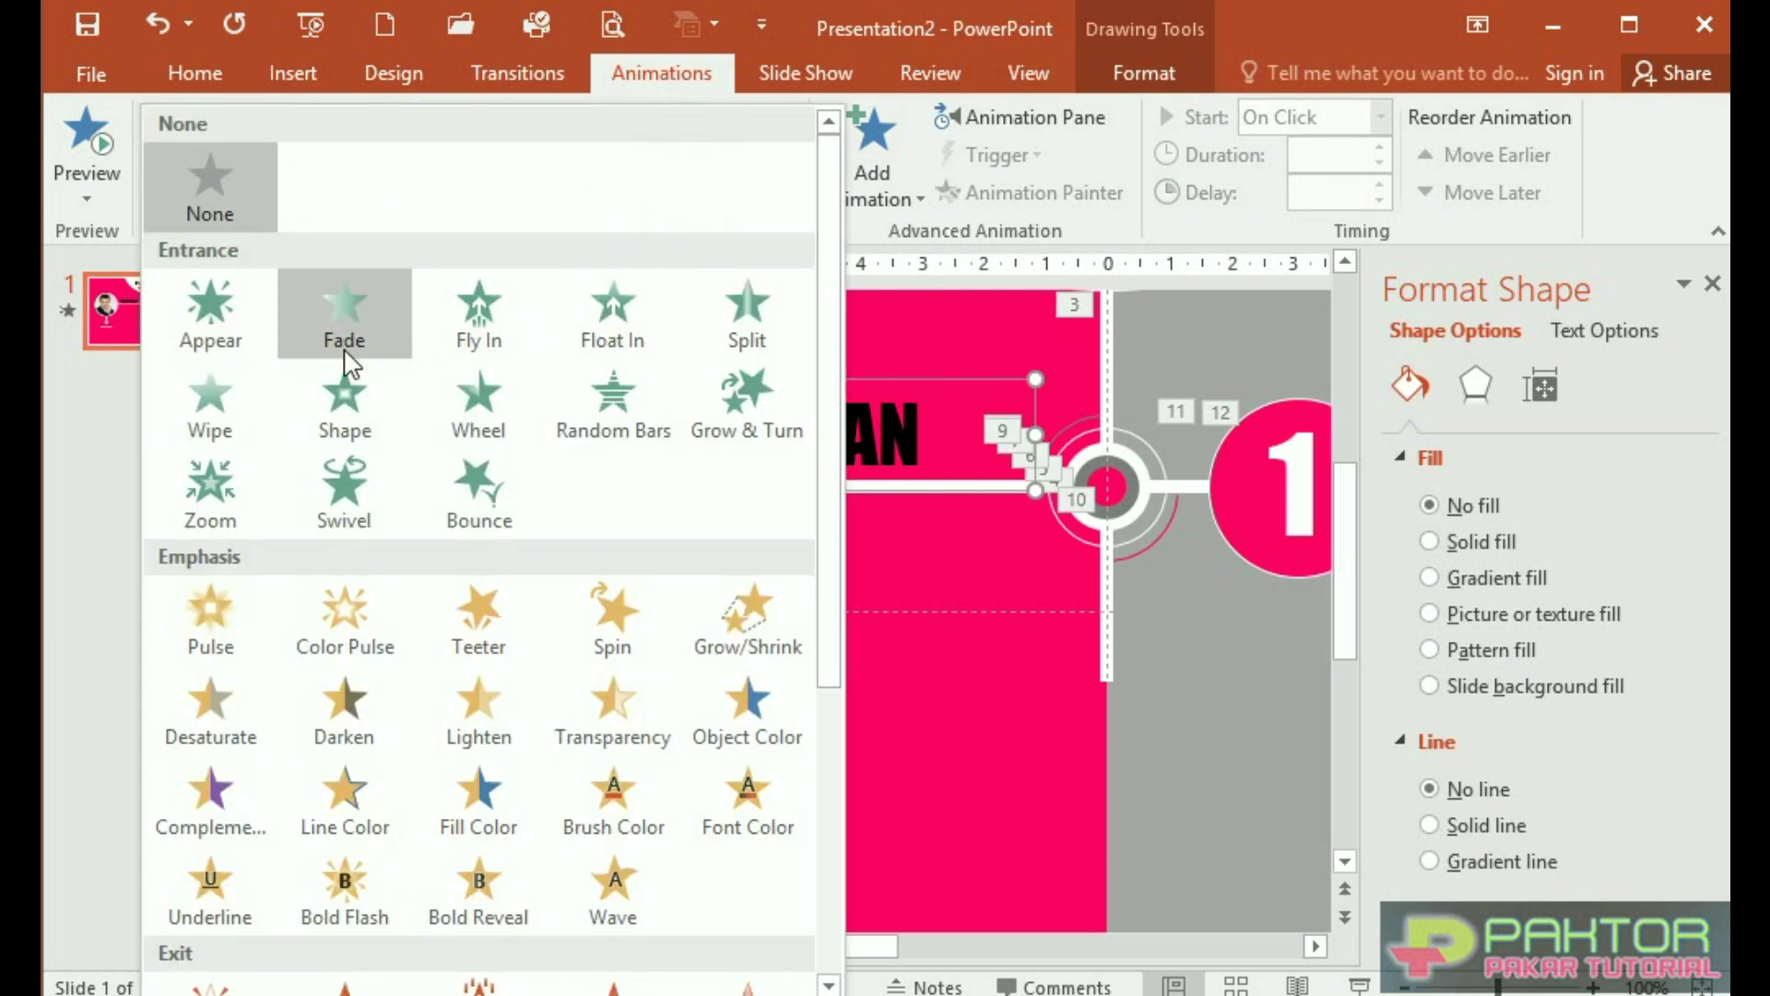
click(260, 406)
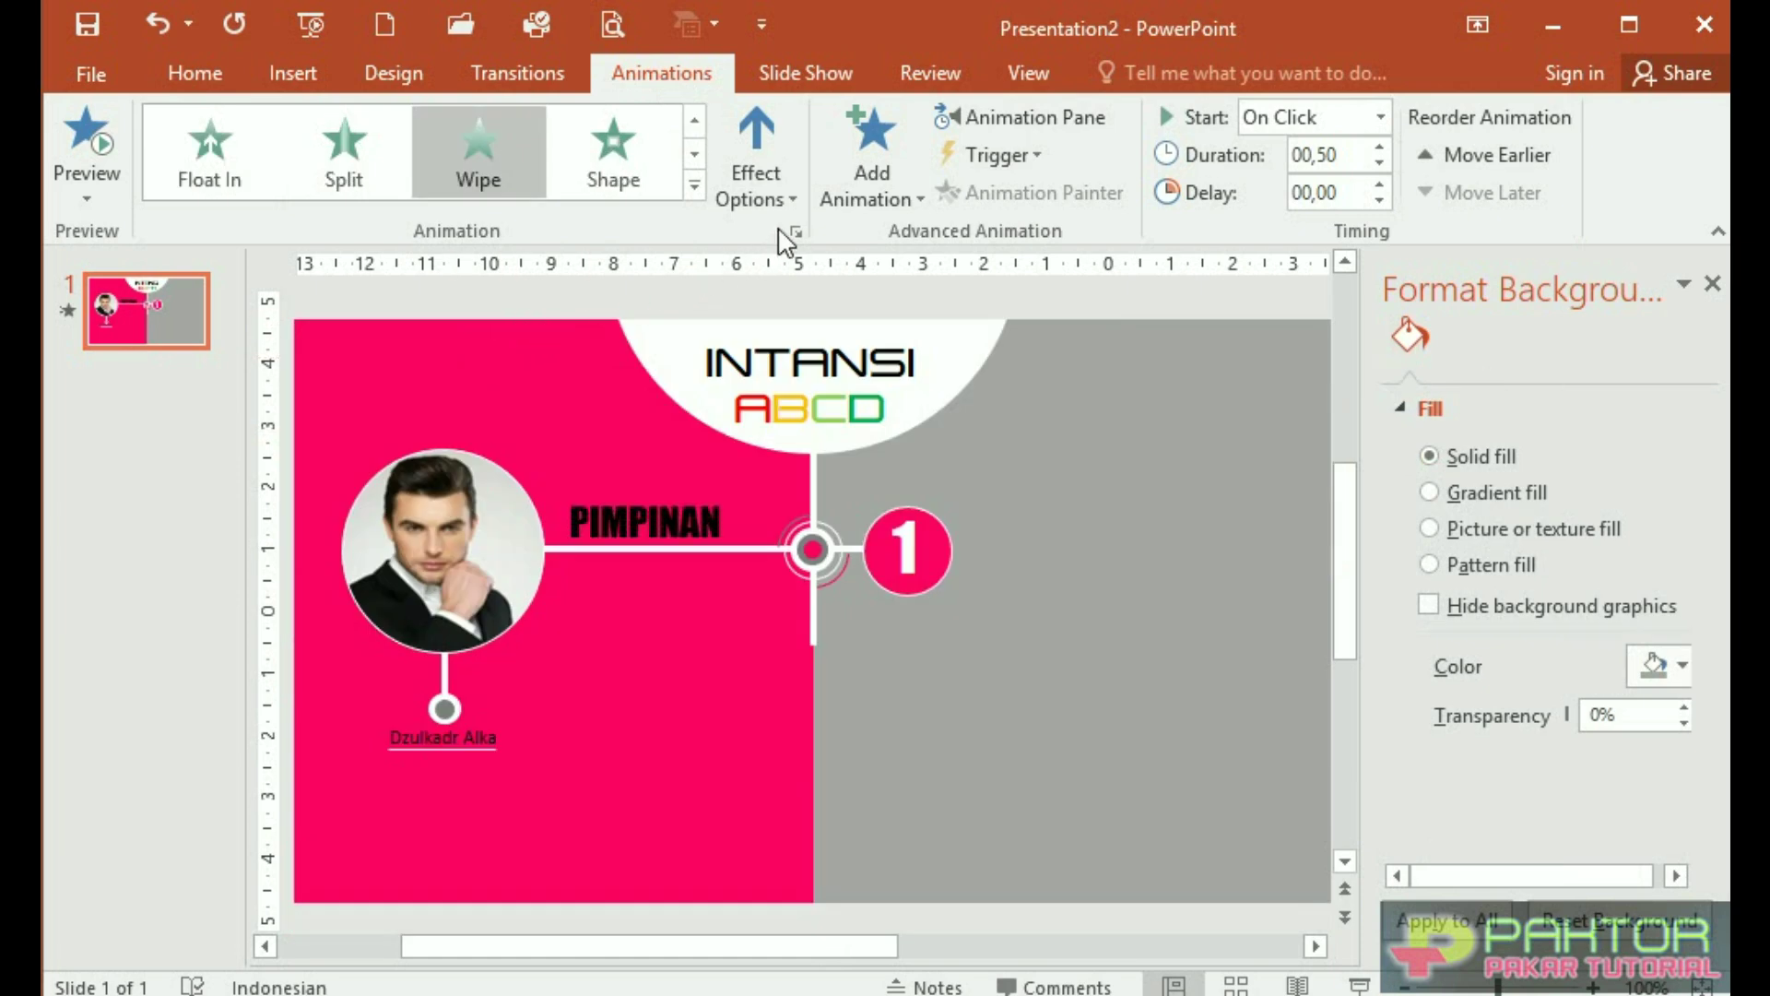
click(789, 202)
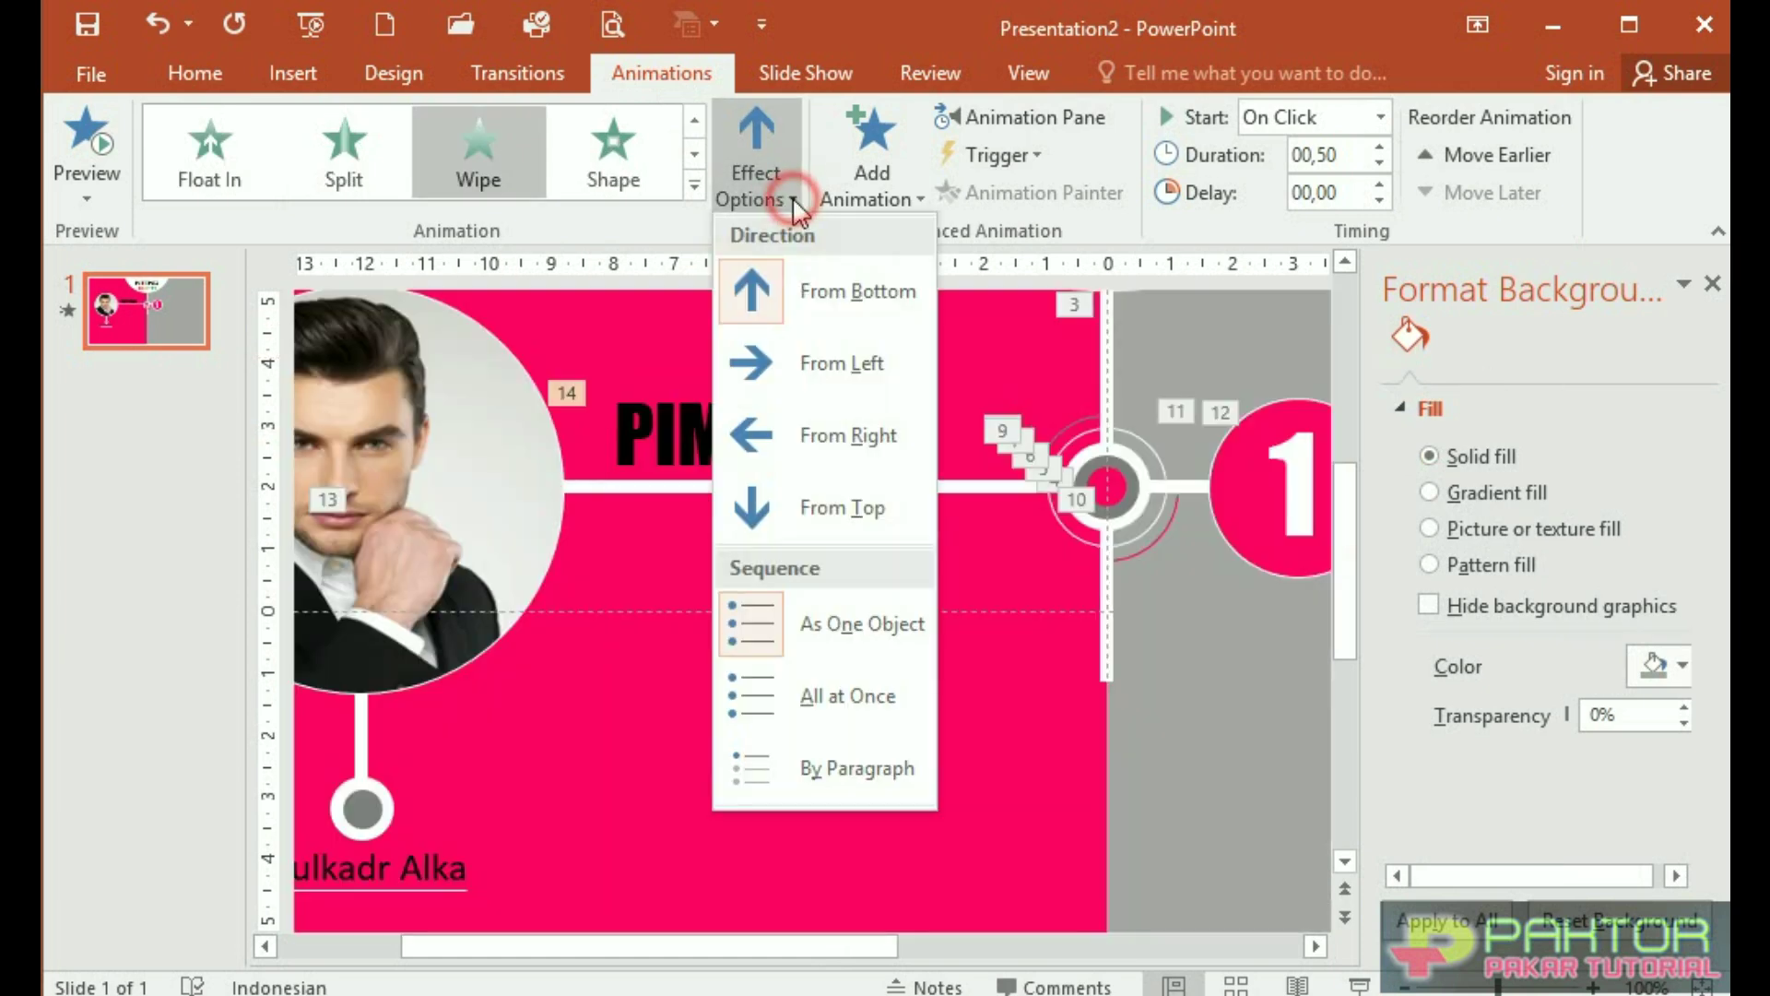
click(863, 440)
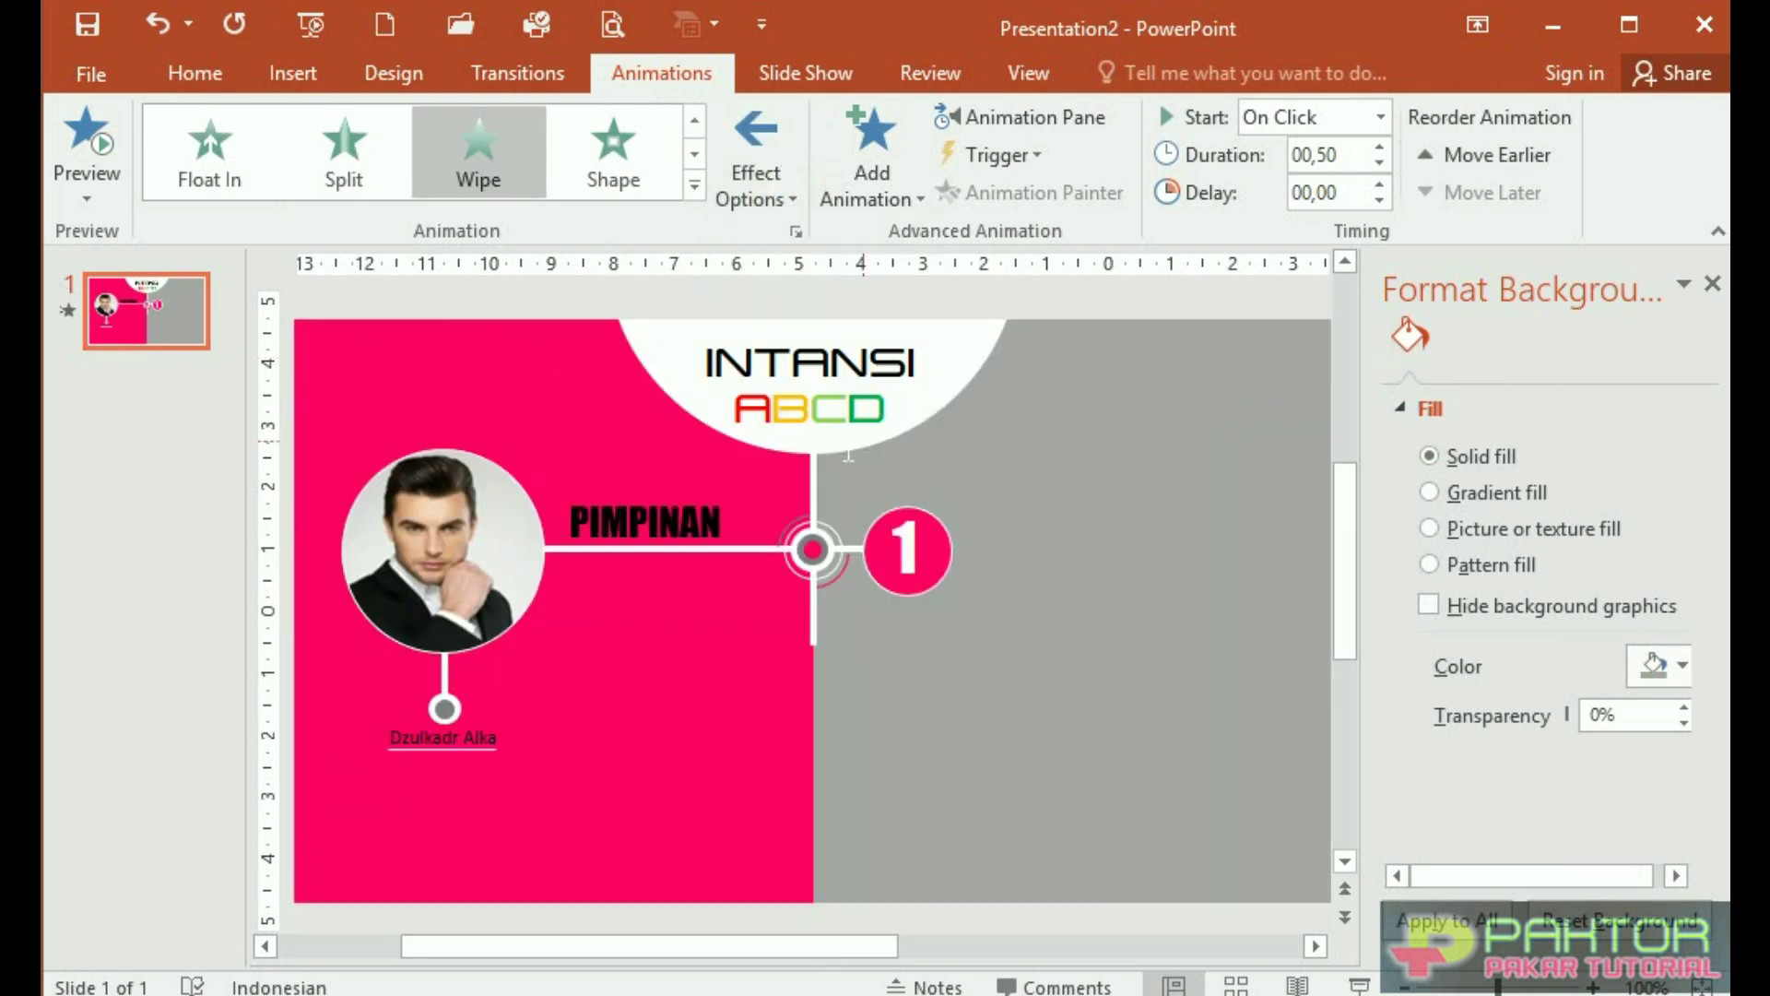
Give the leader's photo circle a Shape entrance playing Out
ctrl+scroll(553, 599, up, 5)
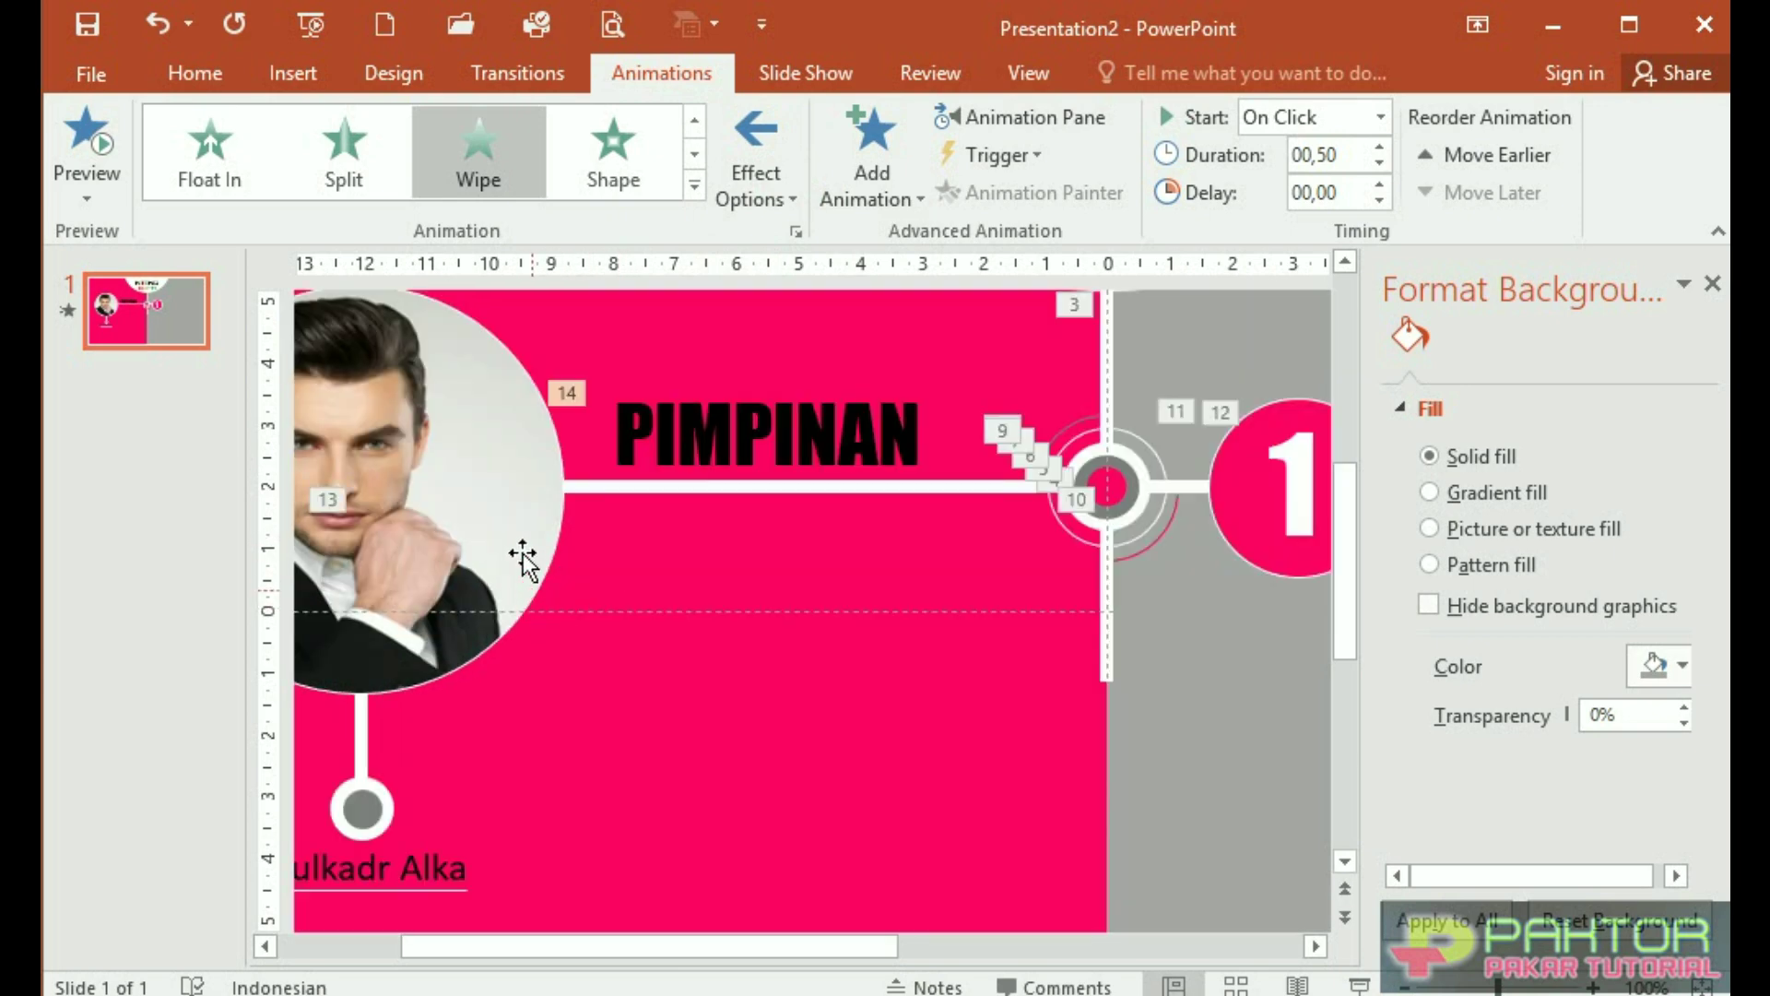
click(523, 557)
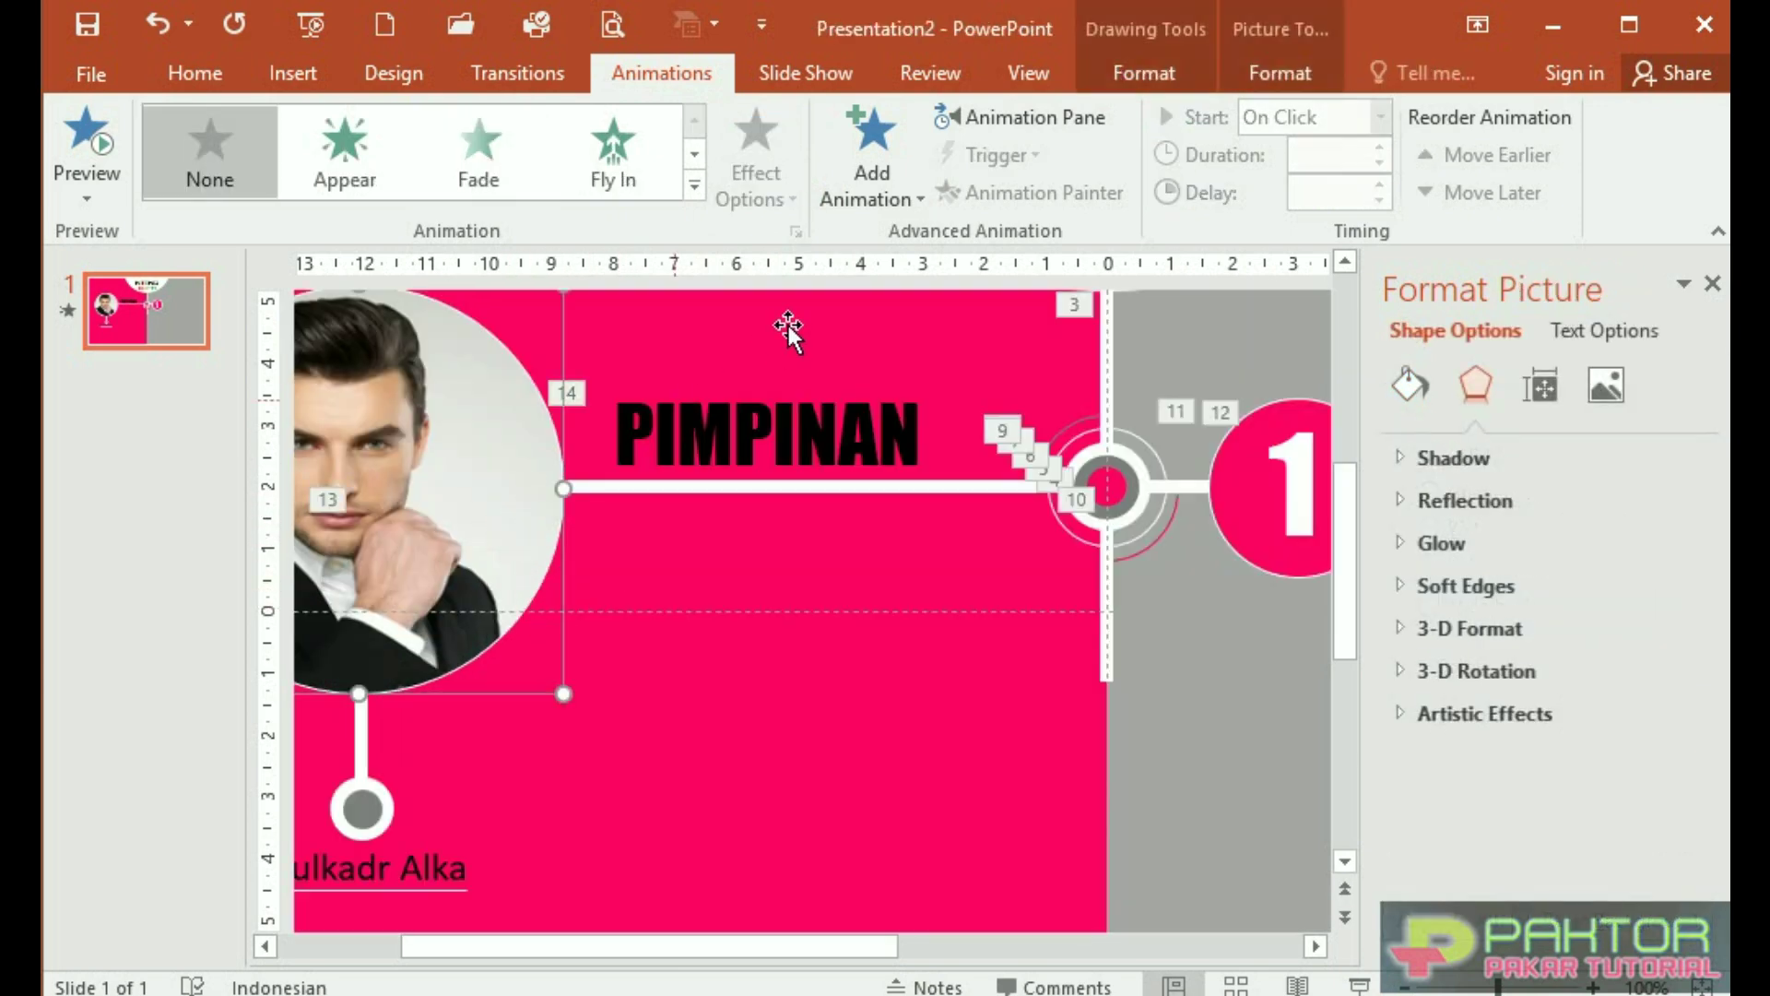
click(693, 191)
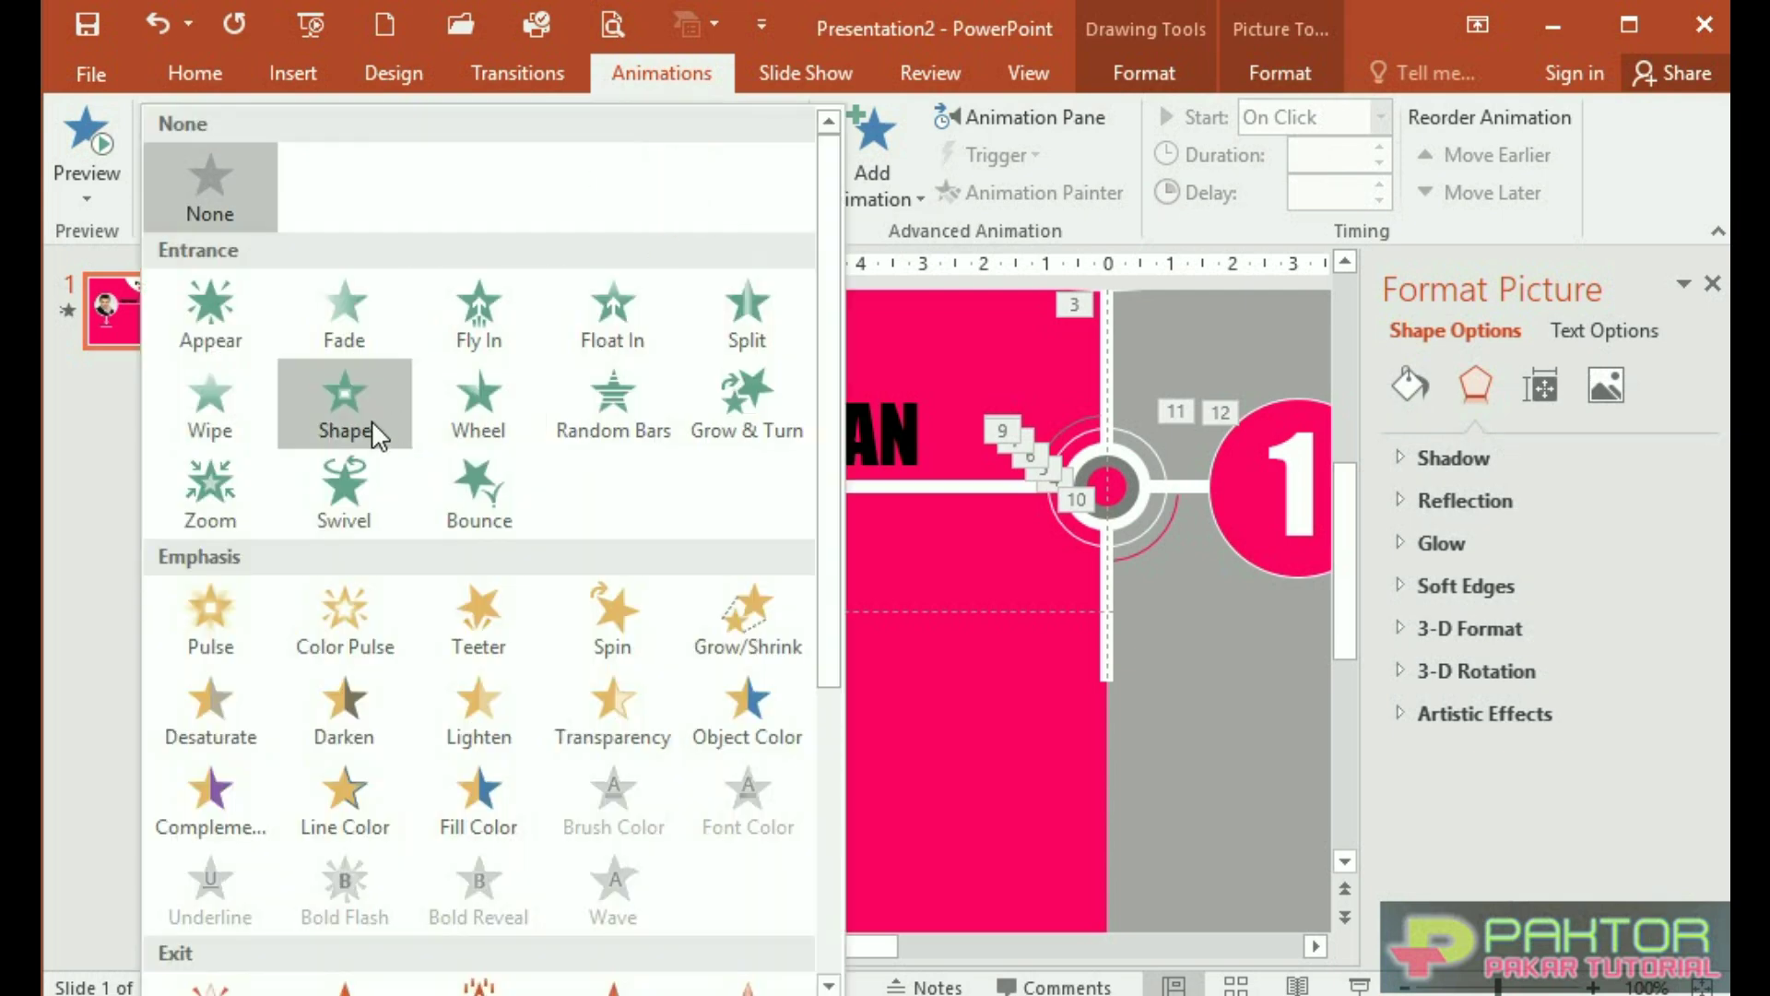
click(351, 428)
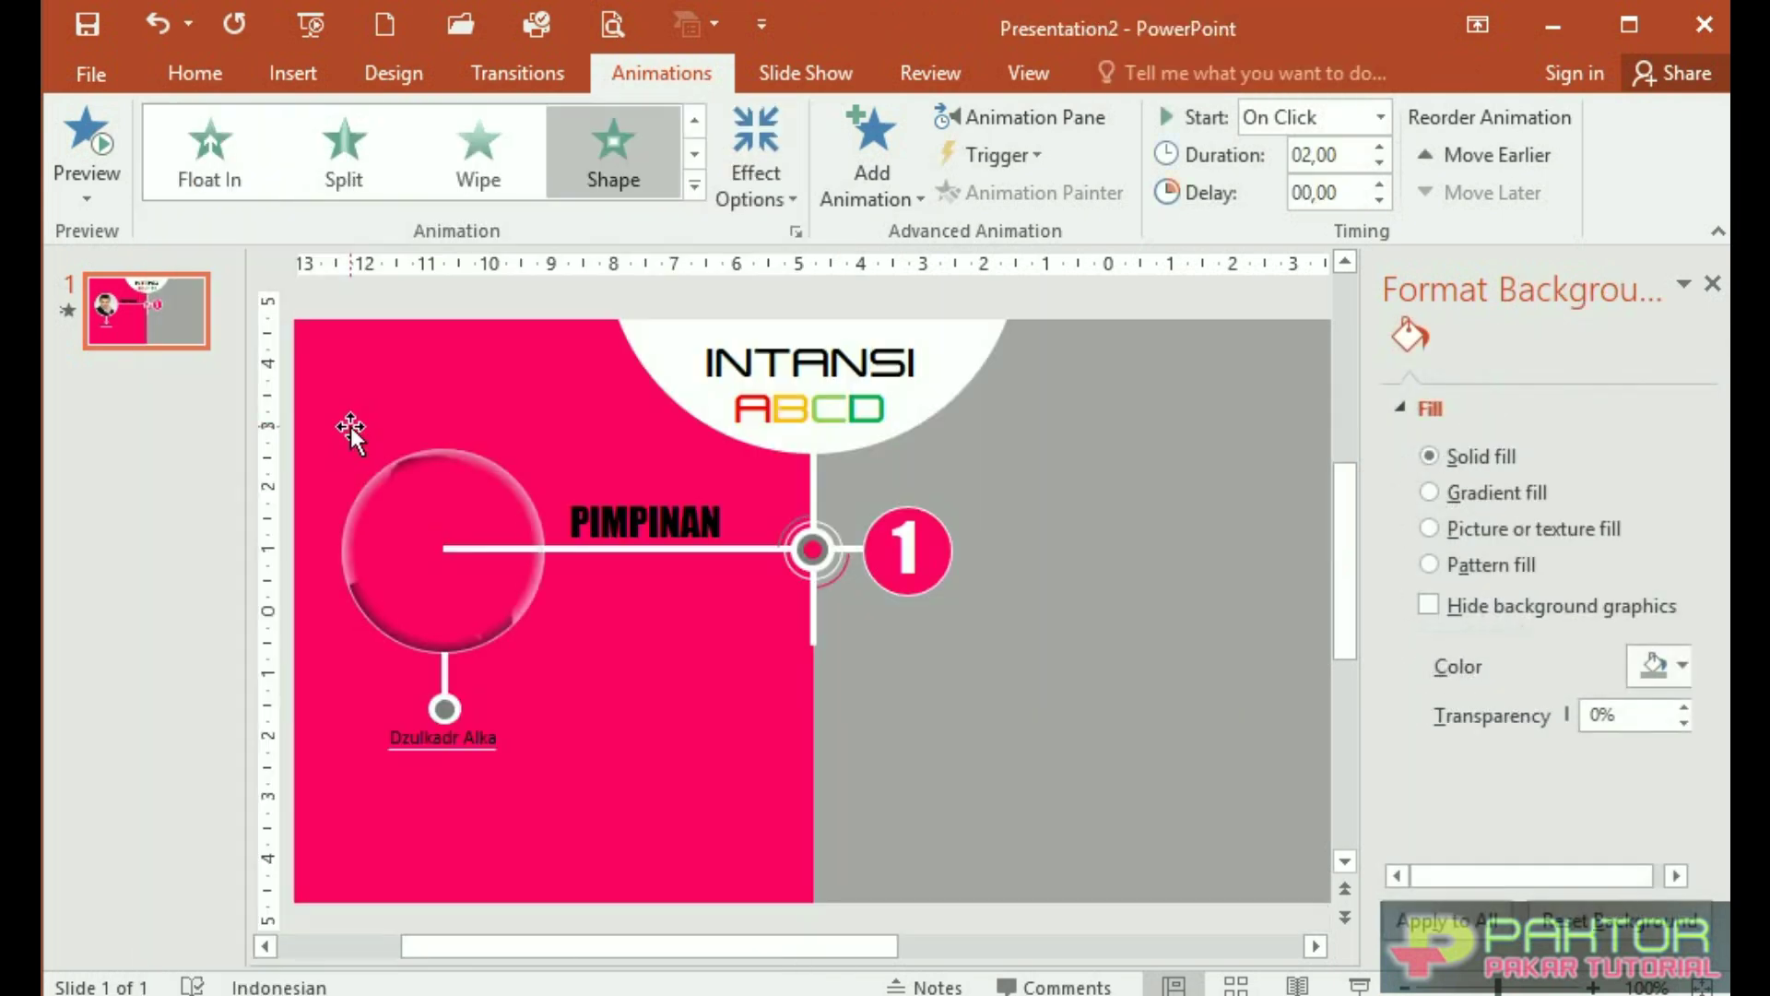
click(798, 196)
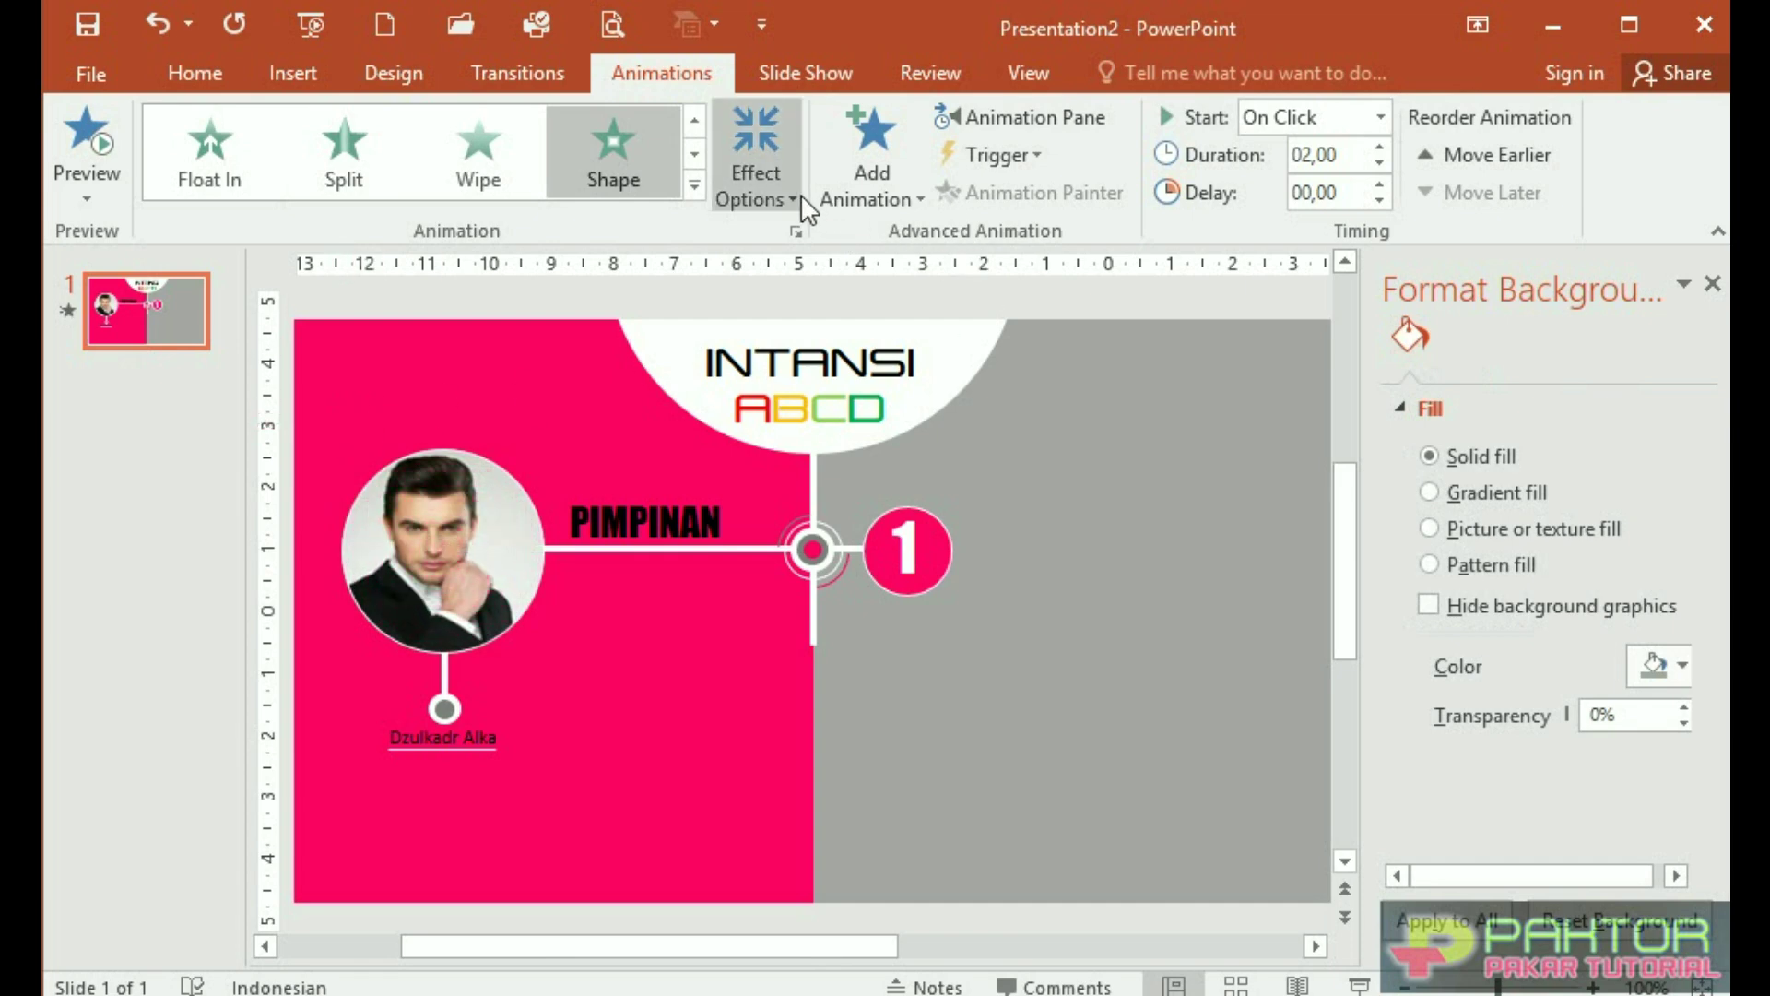
click(775, 370)
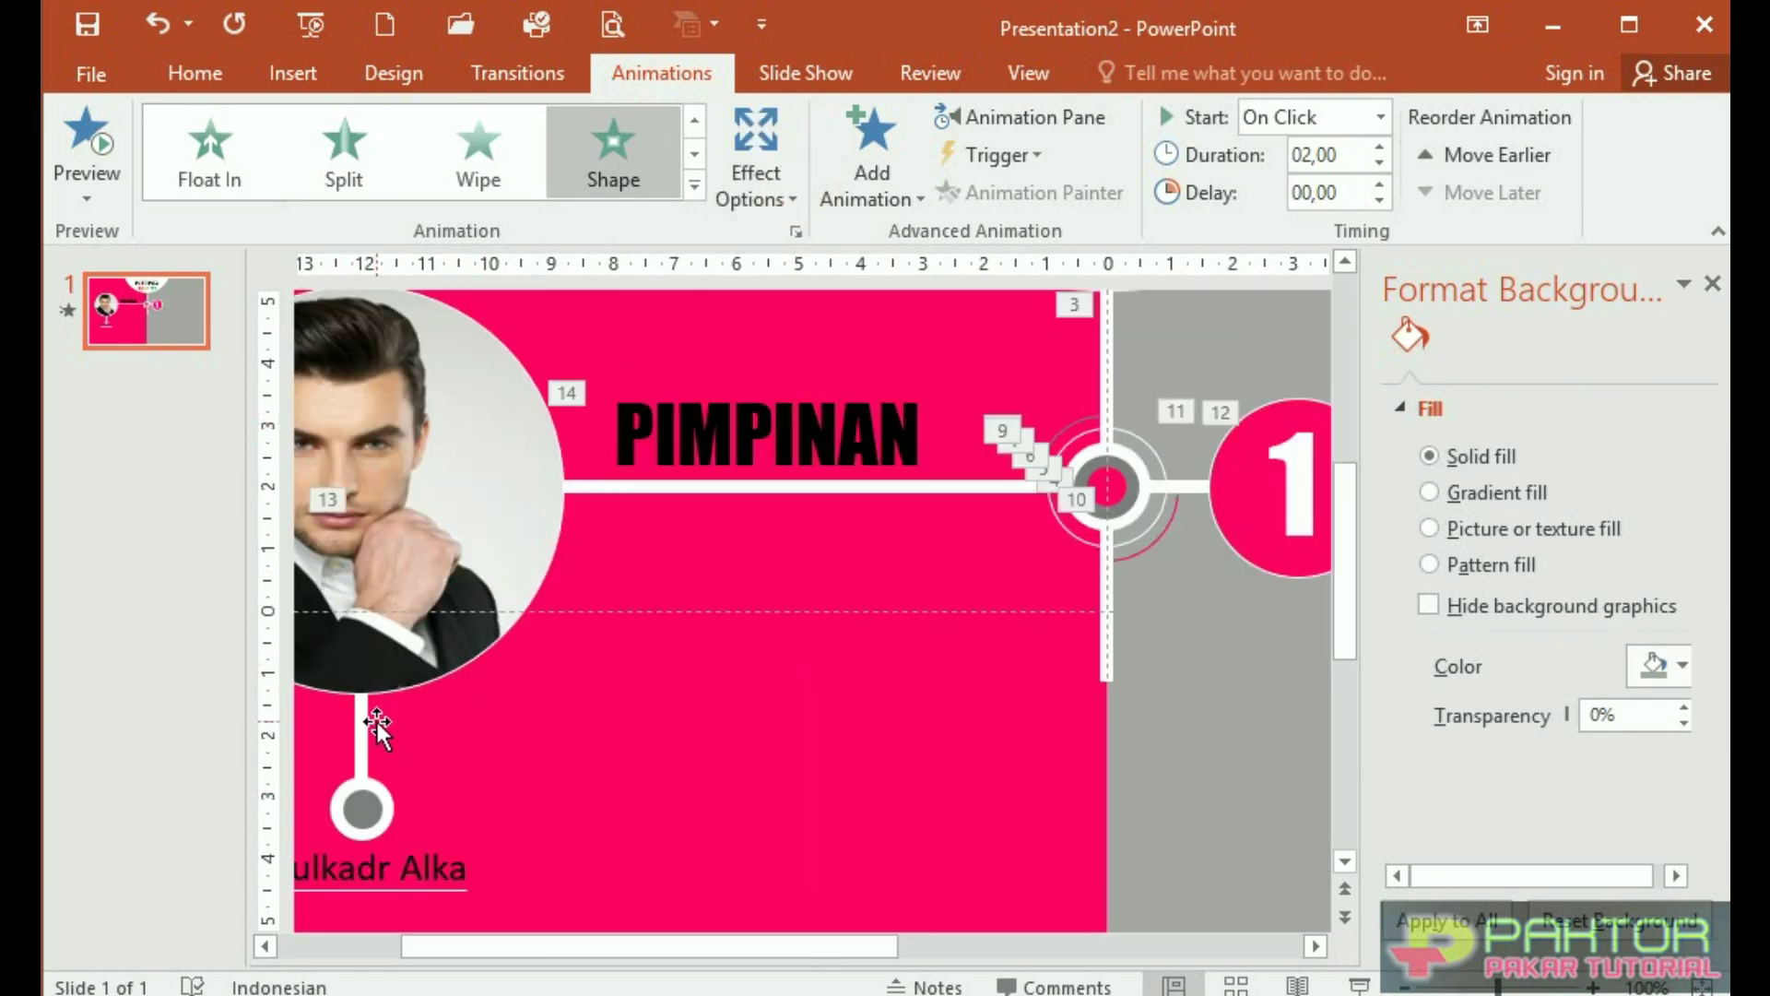
click(362, 728)
click(693, 184)
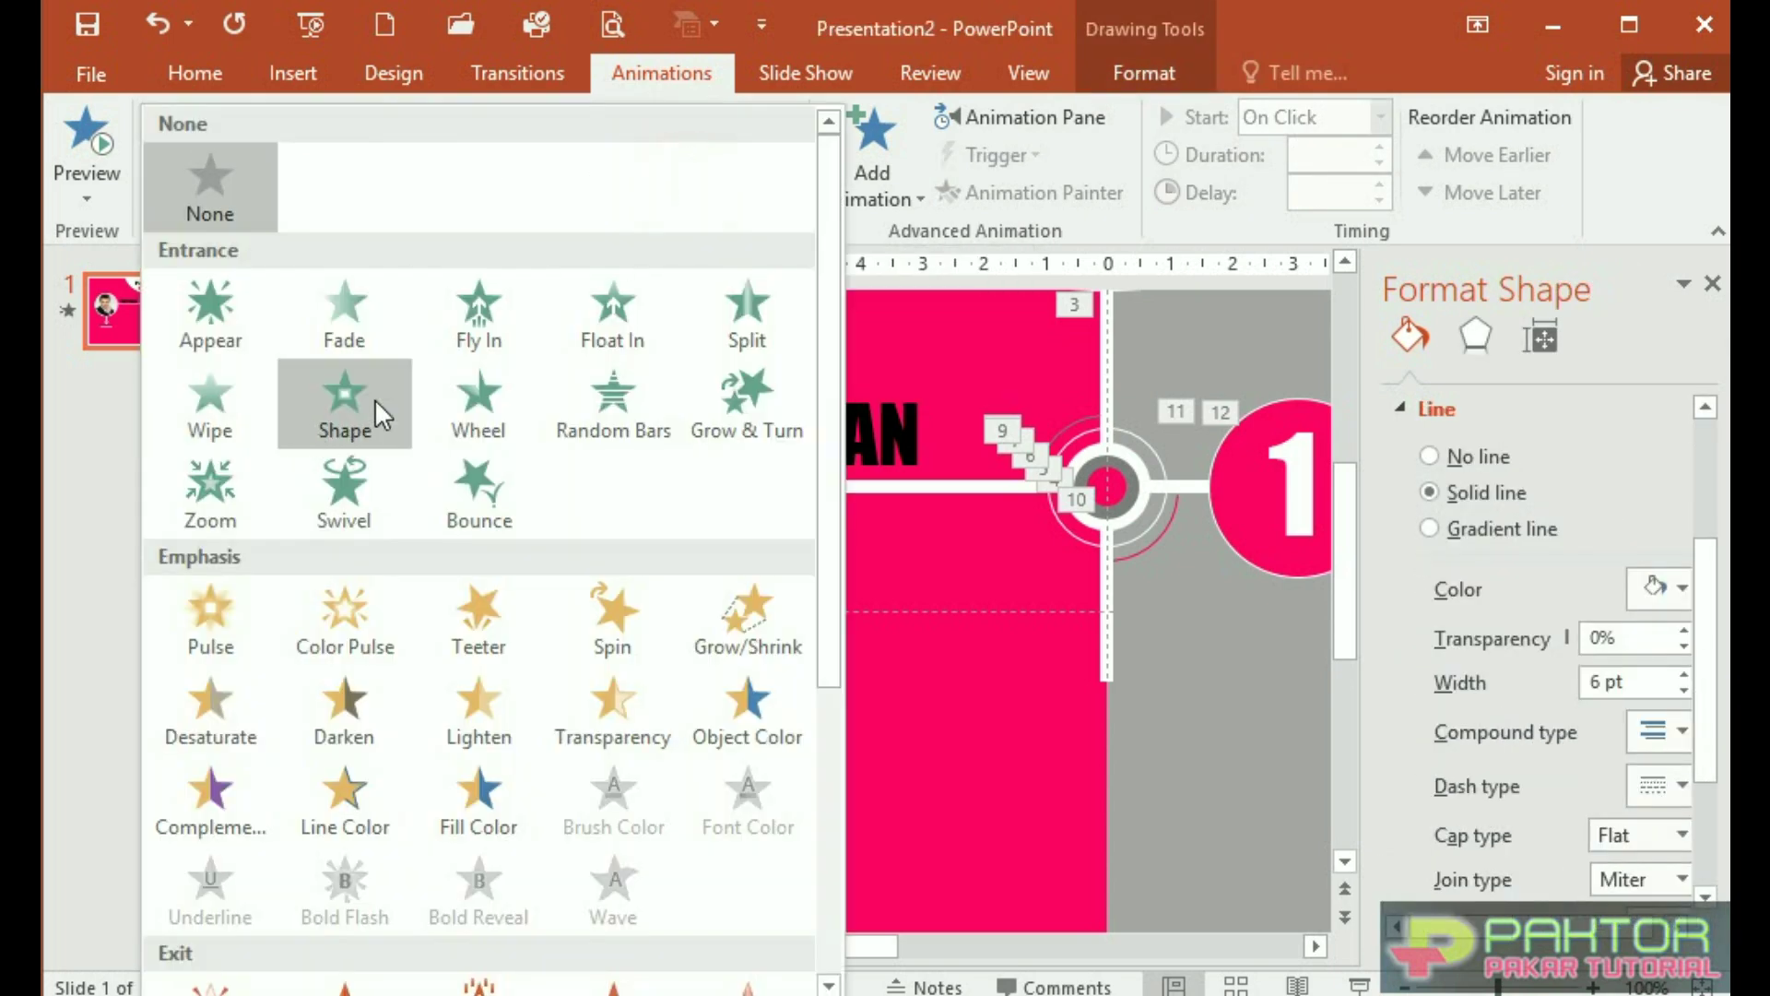
Make the vertical line beneath the photo wipe in From Top
click(253, 417)
click(788, 195)
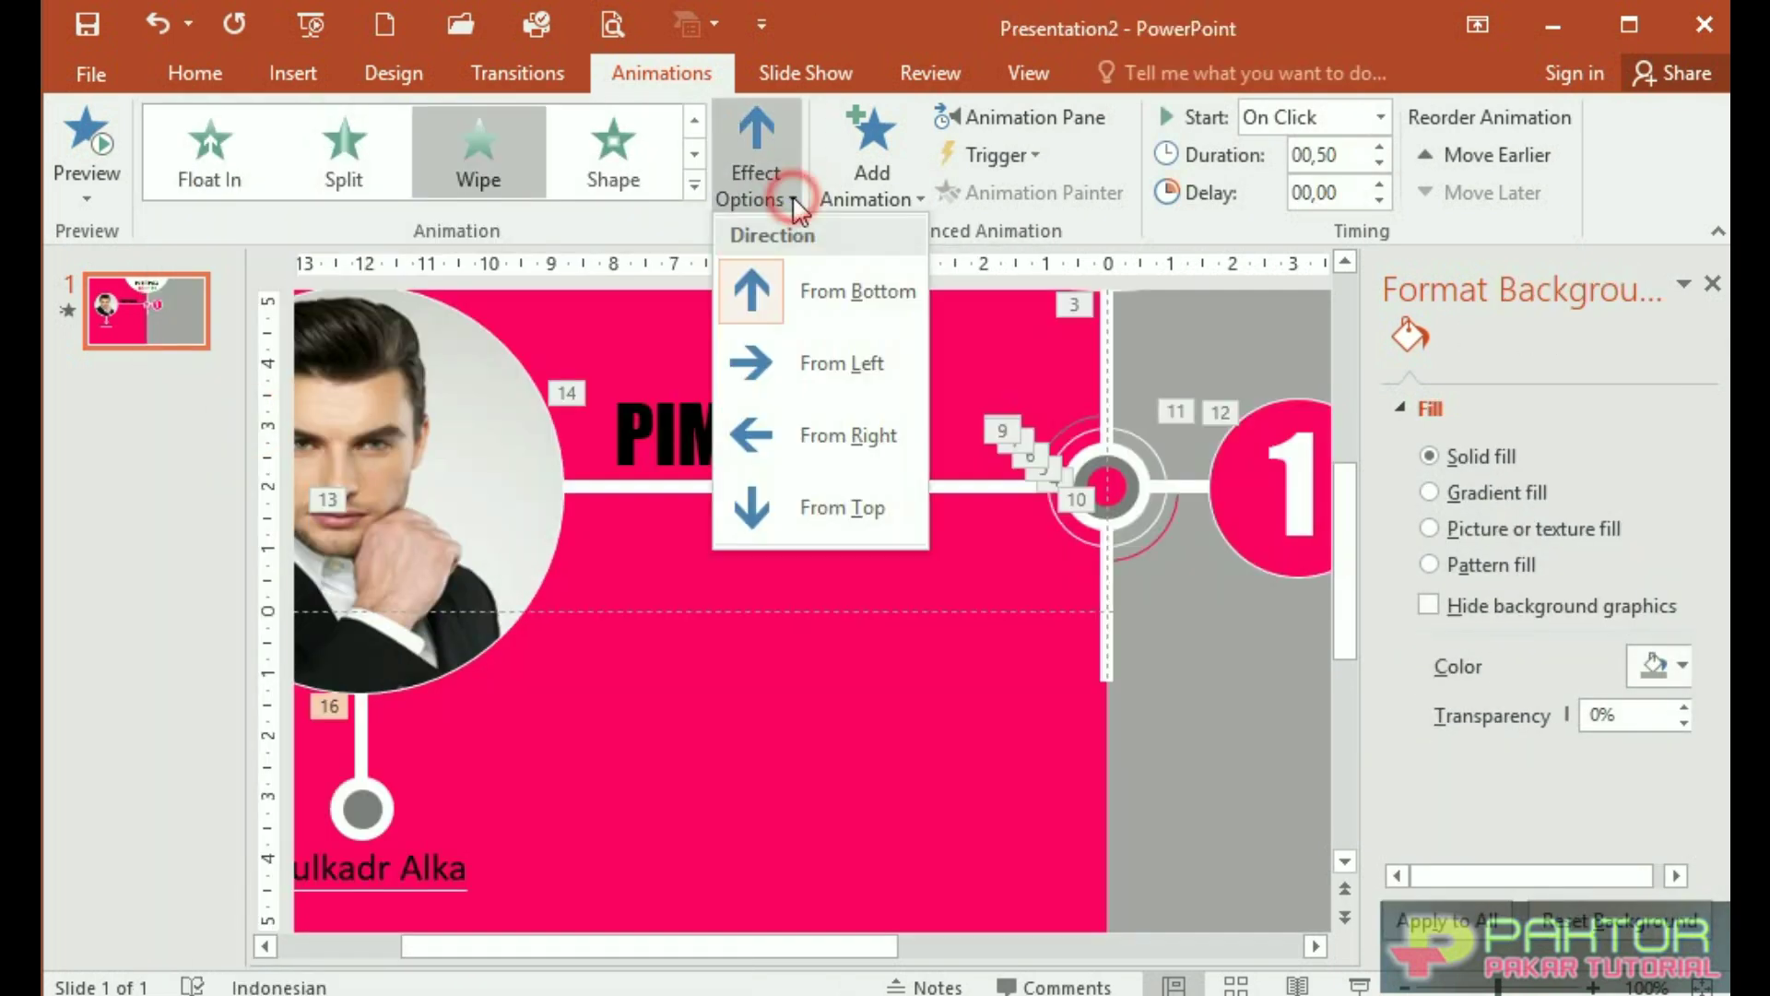
click(771, 507)
Give the small grey circle below the line a Shape entrance
click(362, 809)
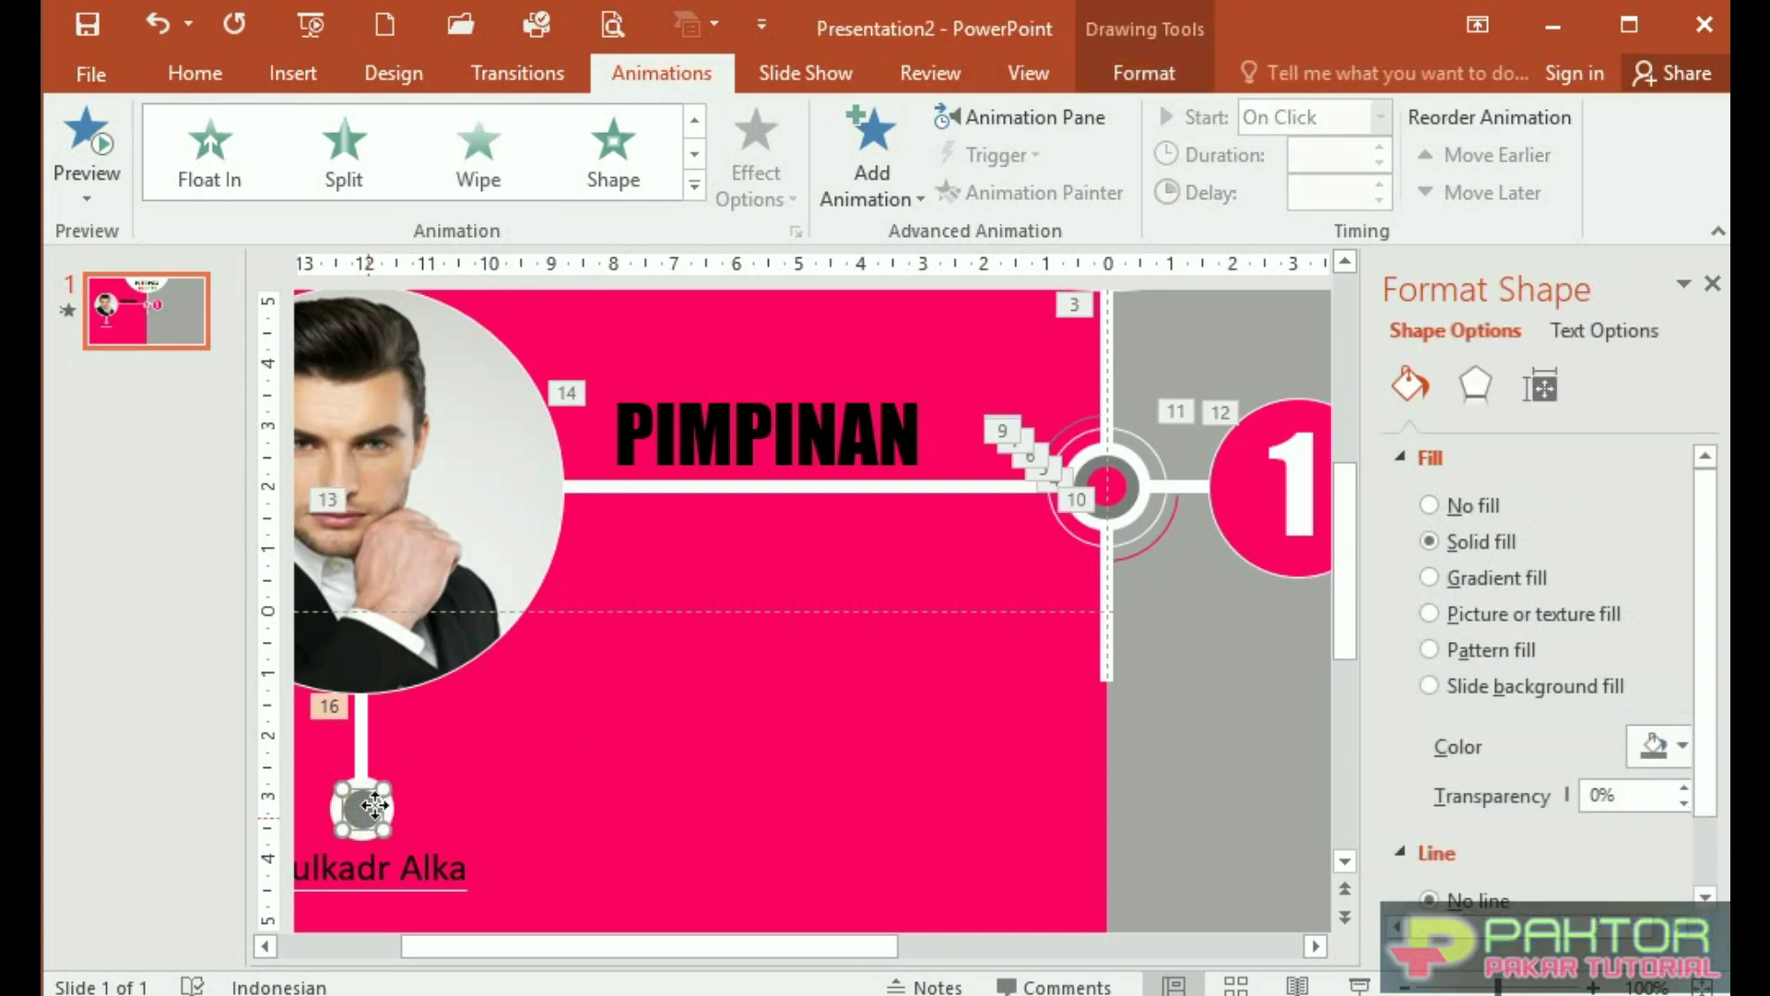
click(693, 185)
click(346, 401)
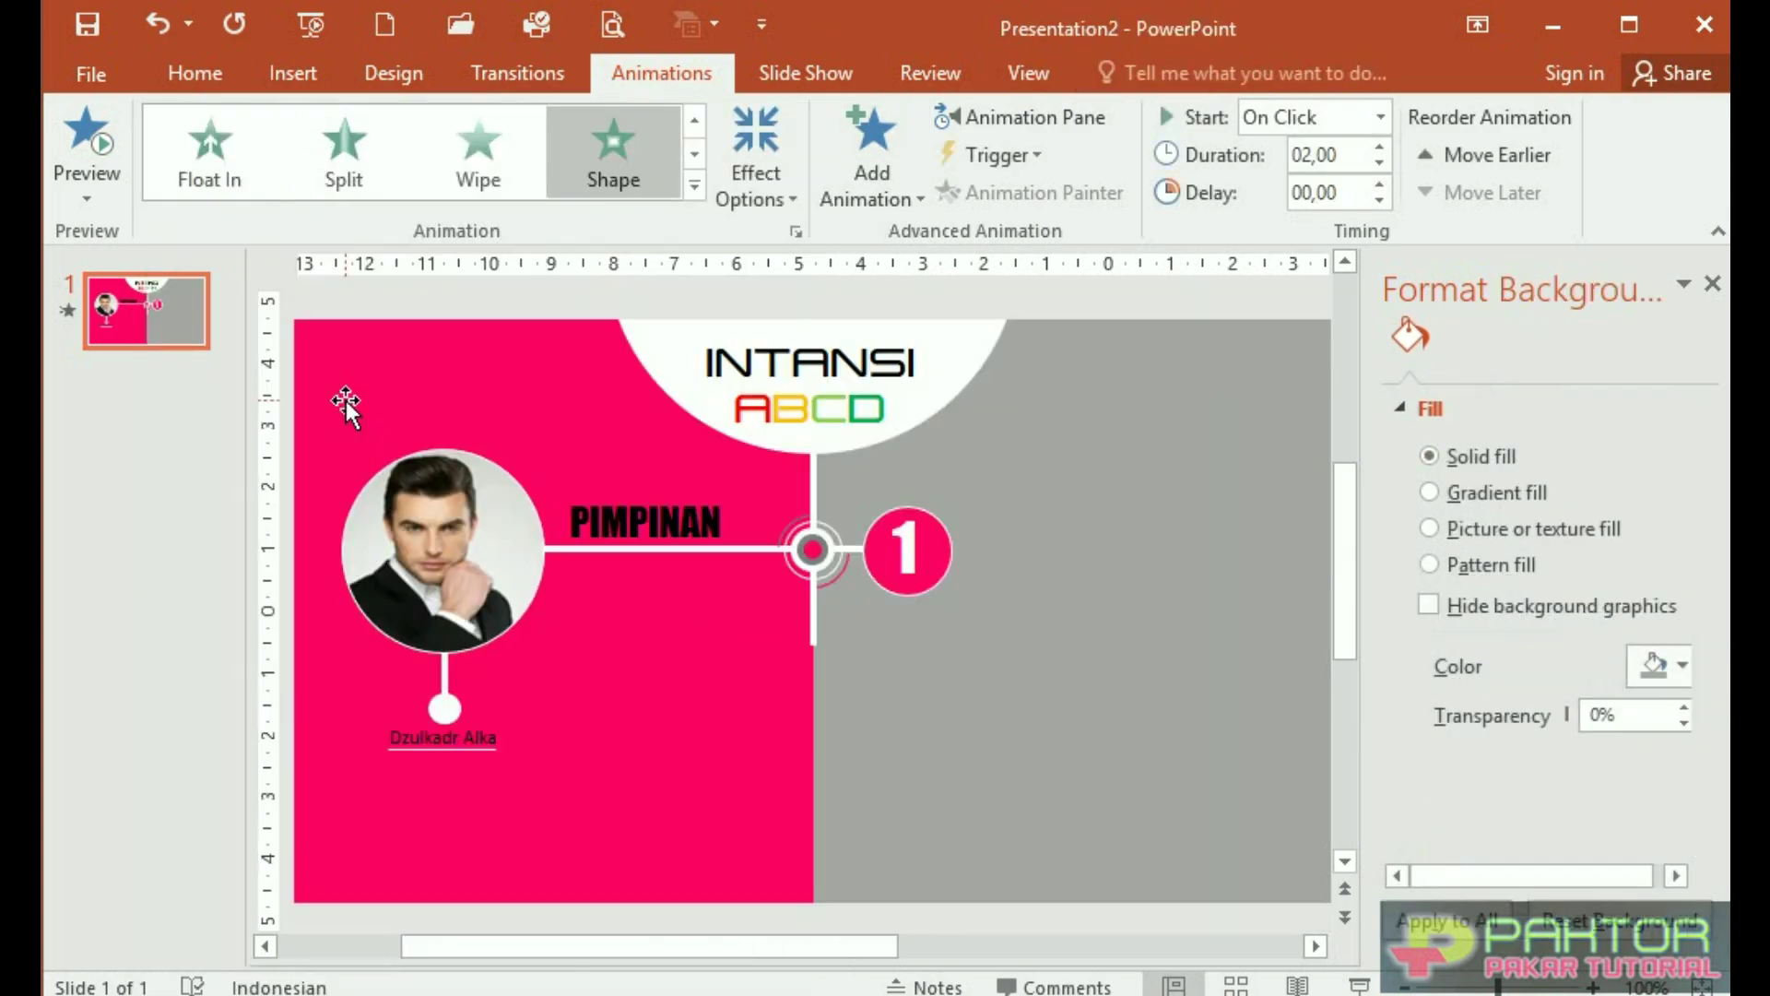
click(755, 184)
click(774, 355)
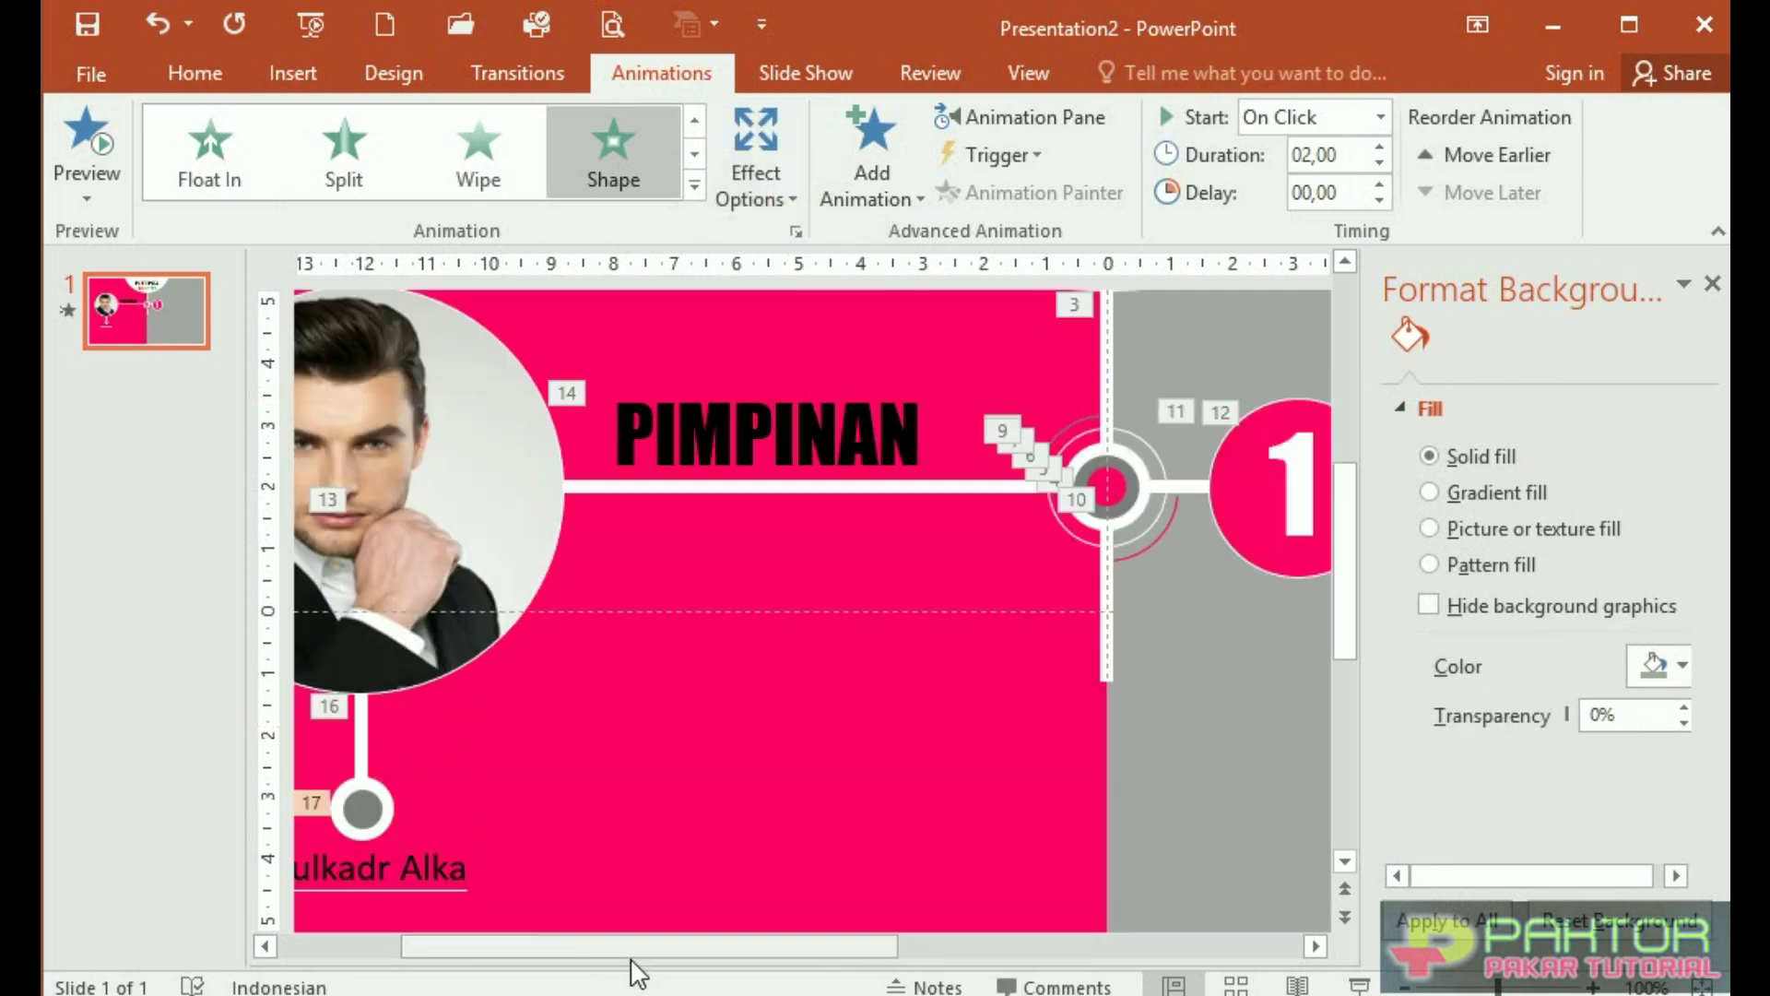
Reselect the grey circle and reapply its Shape entrance with another effect option
drag(634, 959, 506, 956)
click(617, 809)
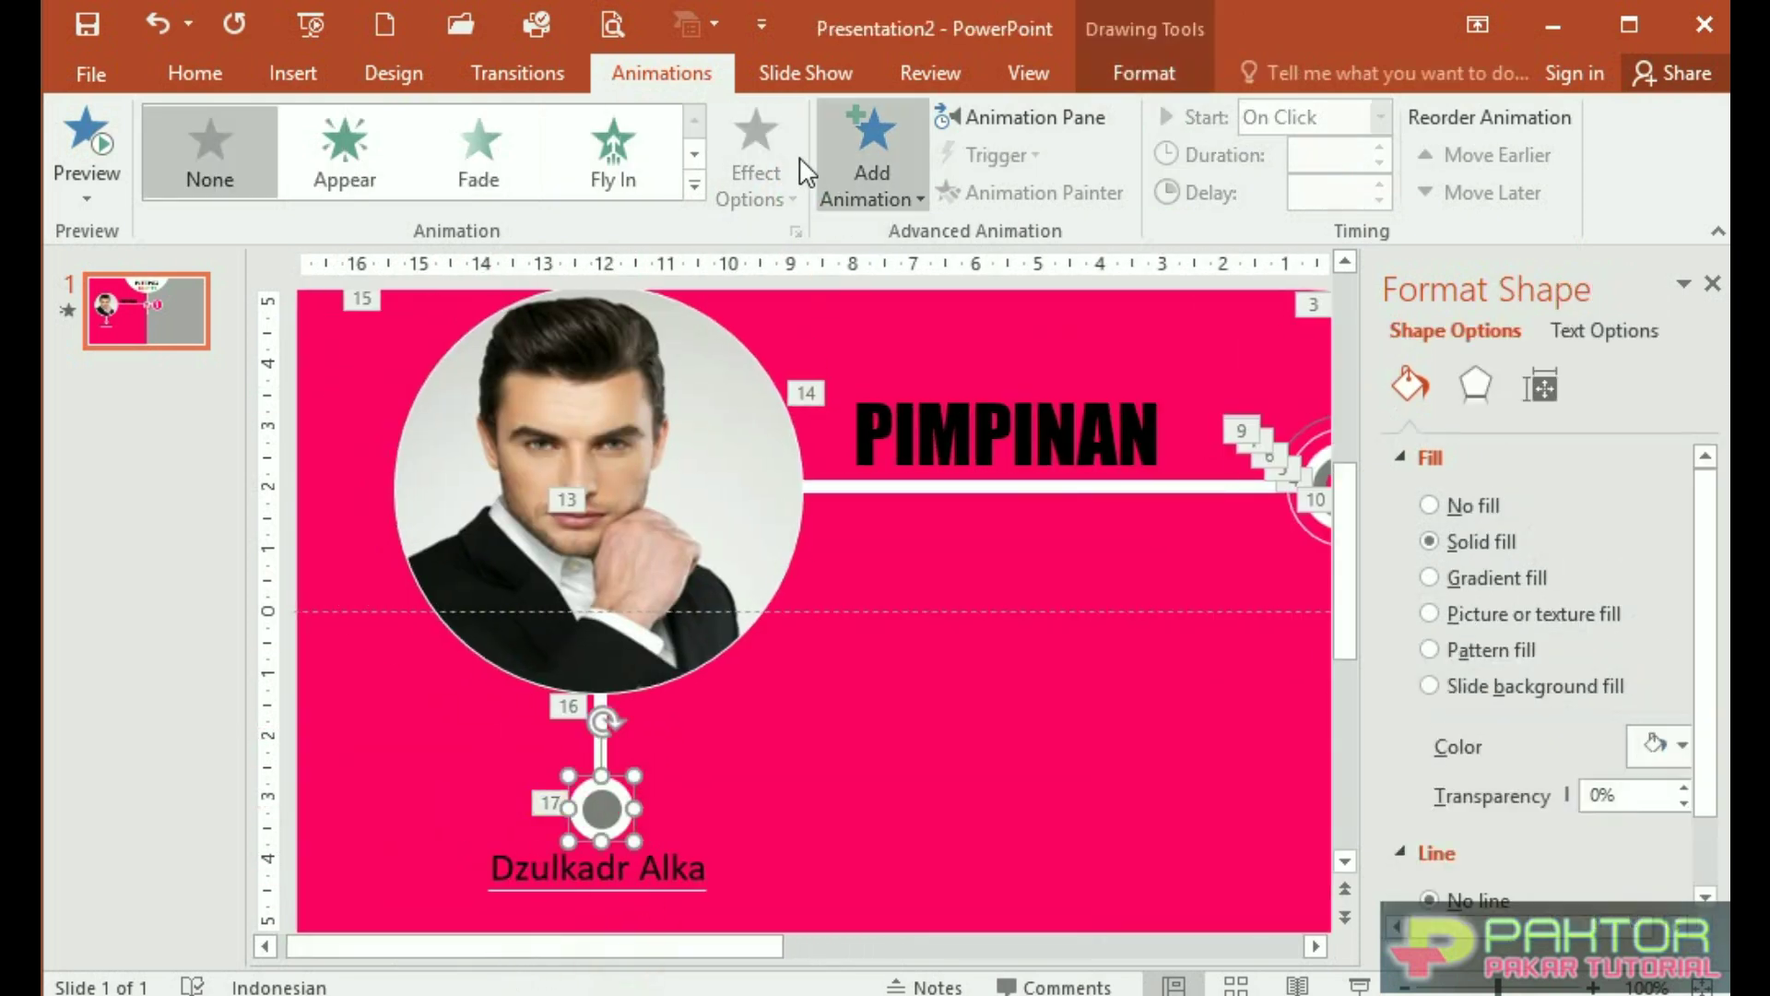
click(693, 184)
click(687, 198)
click(396, 376)
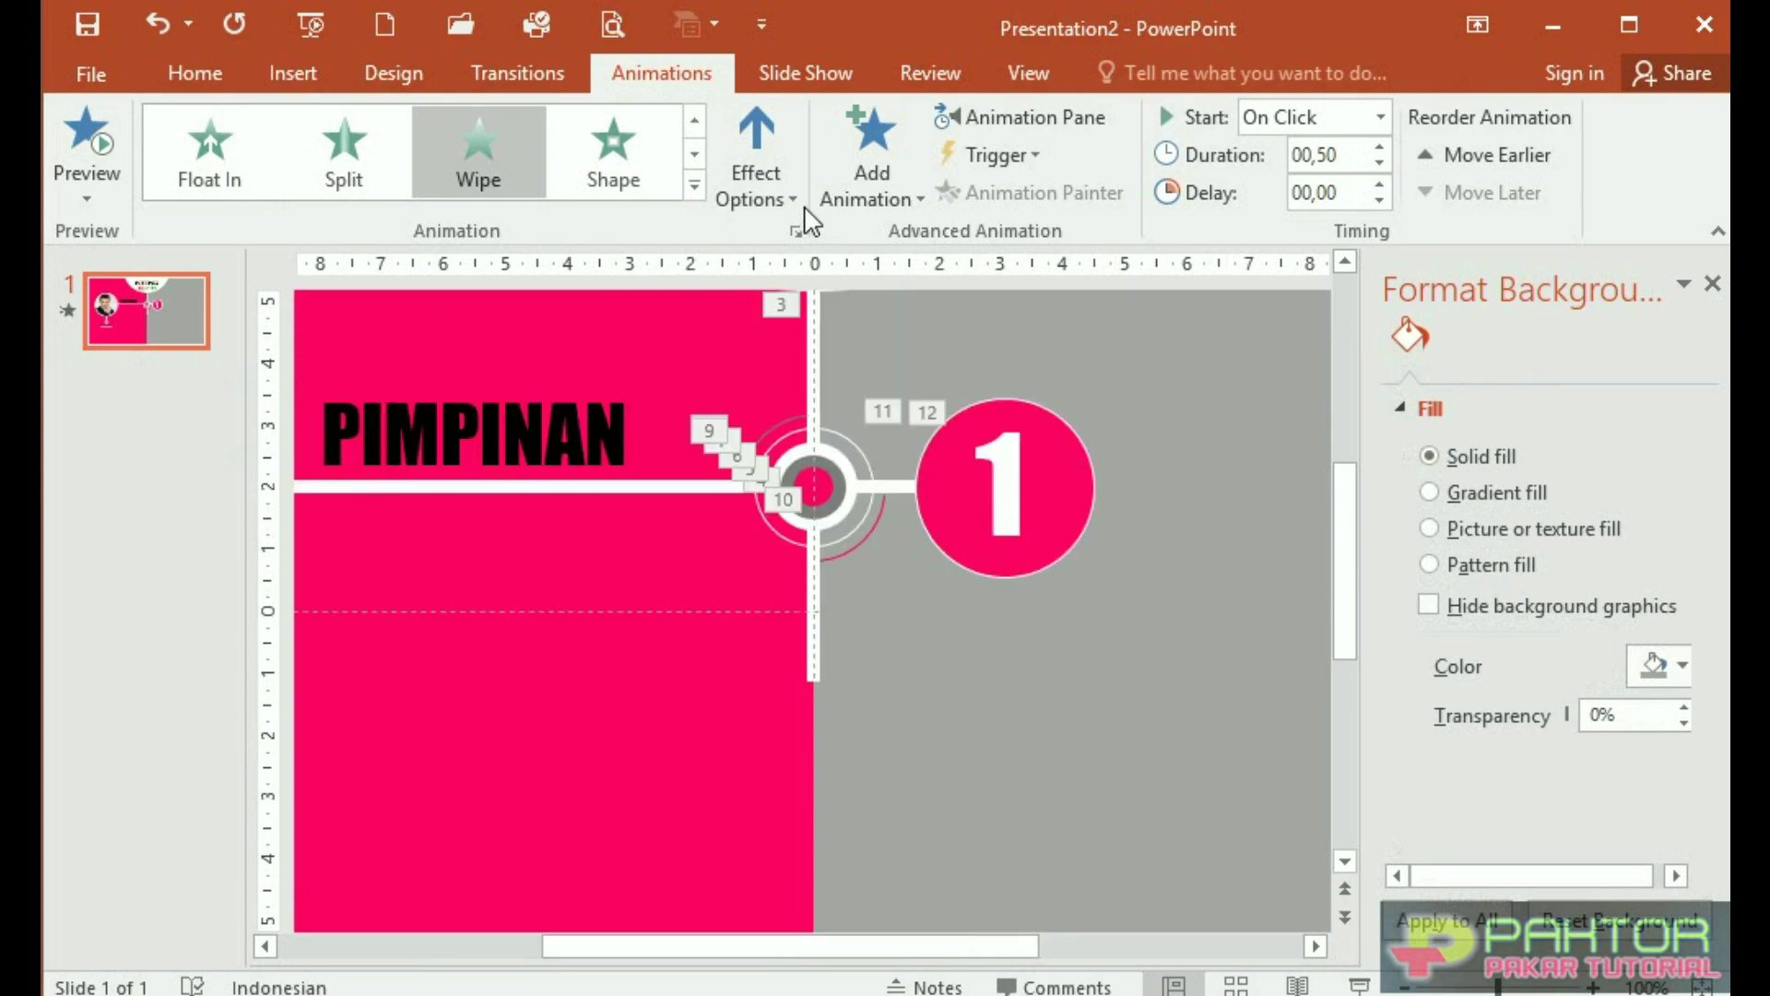
drag(810, 947, 548, 947)
click(618, 809)
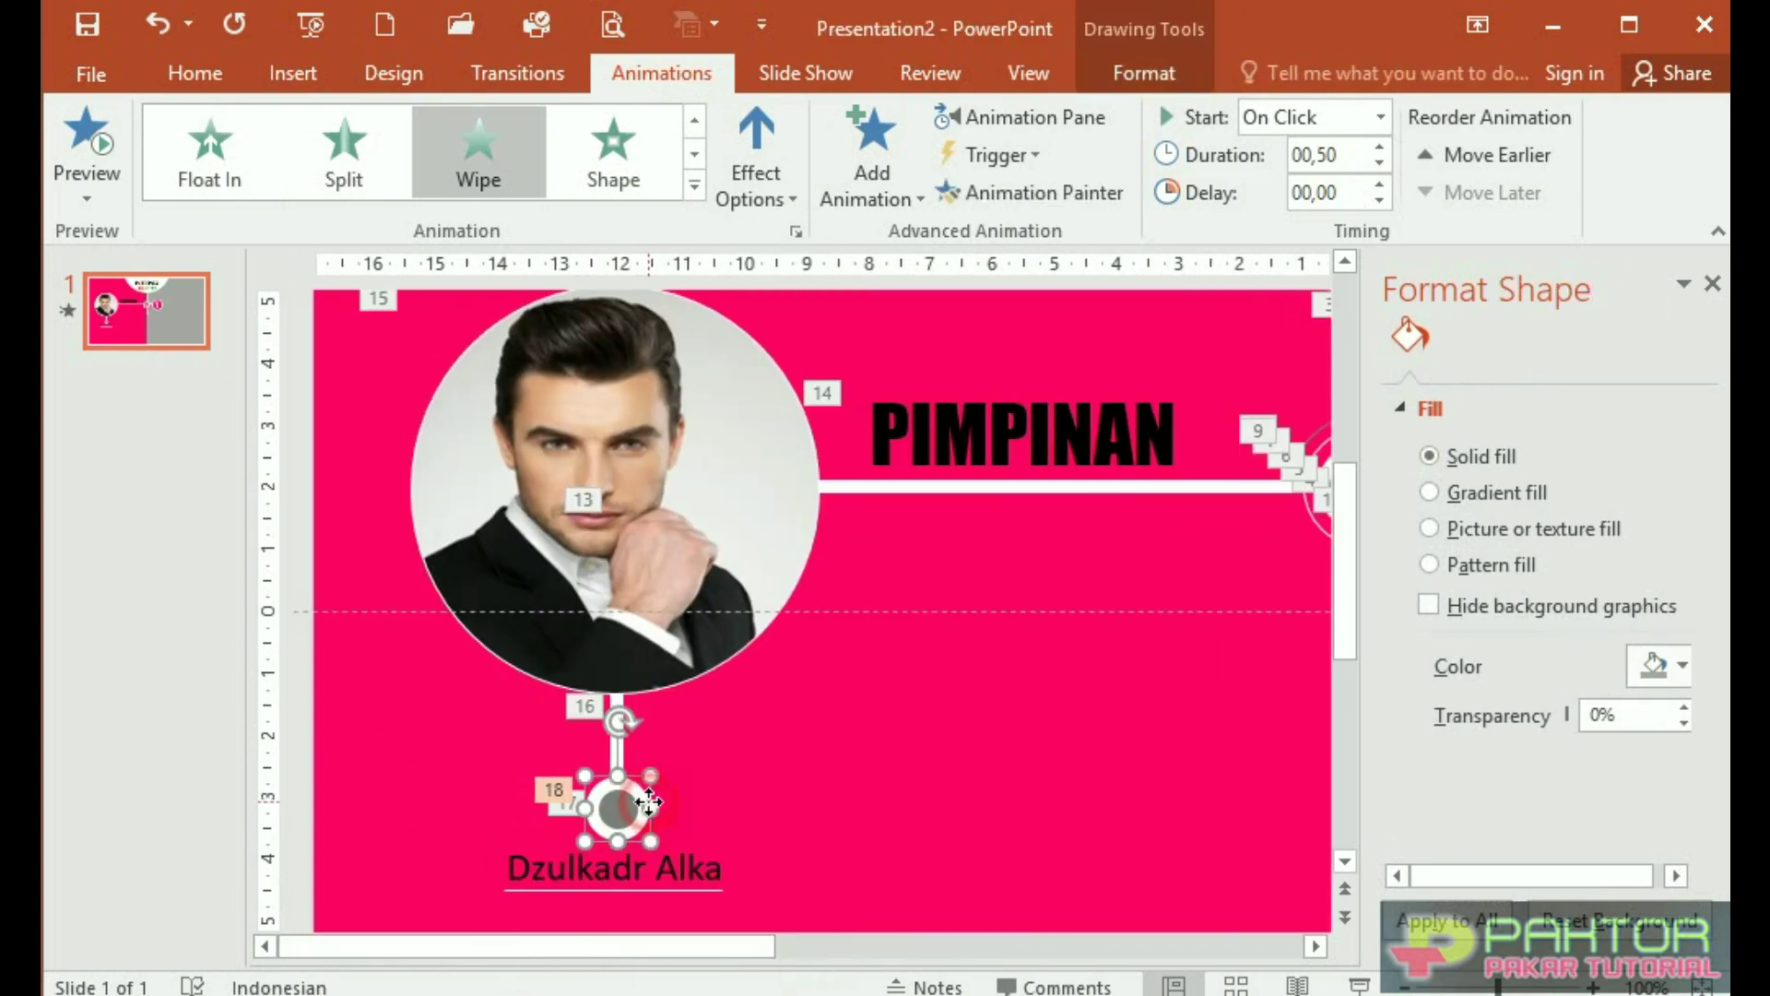
click(693, 185)
click(351, 422)
click(793, 191)
click(622, 706)
Make the name label under the circle wipe in From Left
ctrl+scroll(497, 784, up, 3)
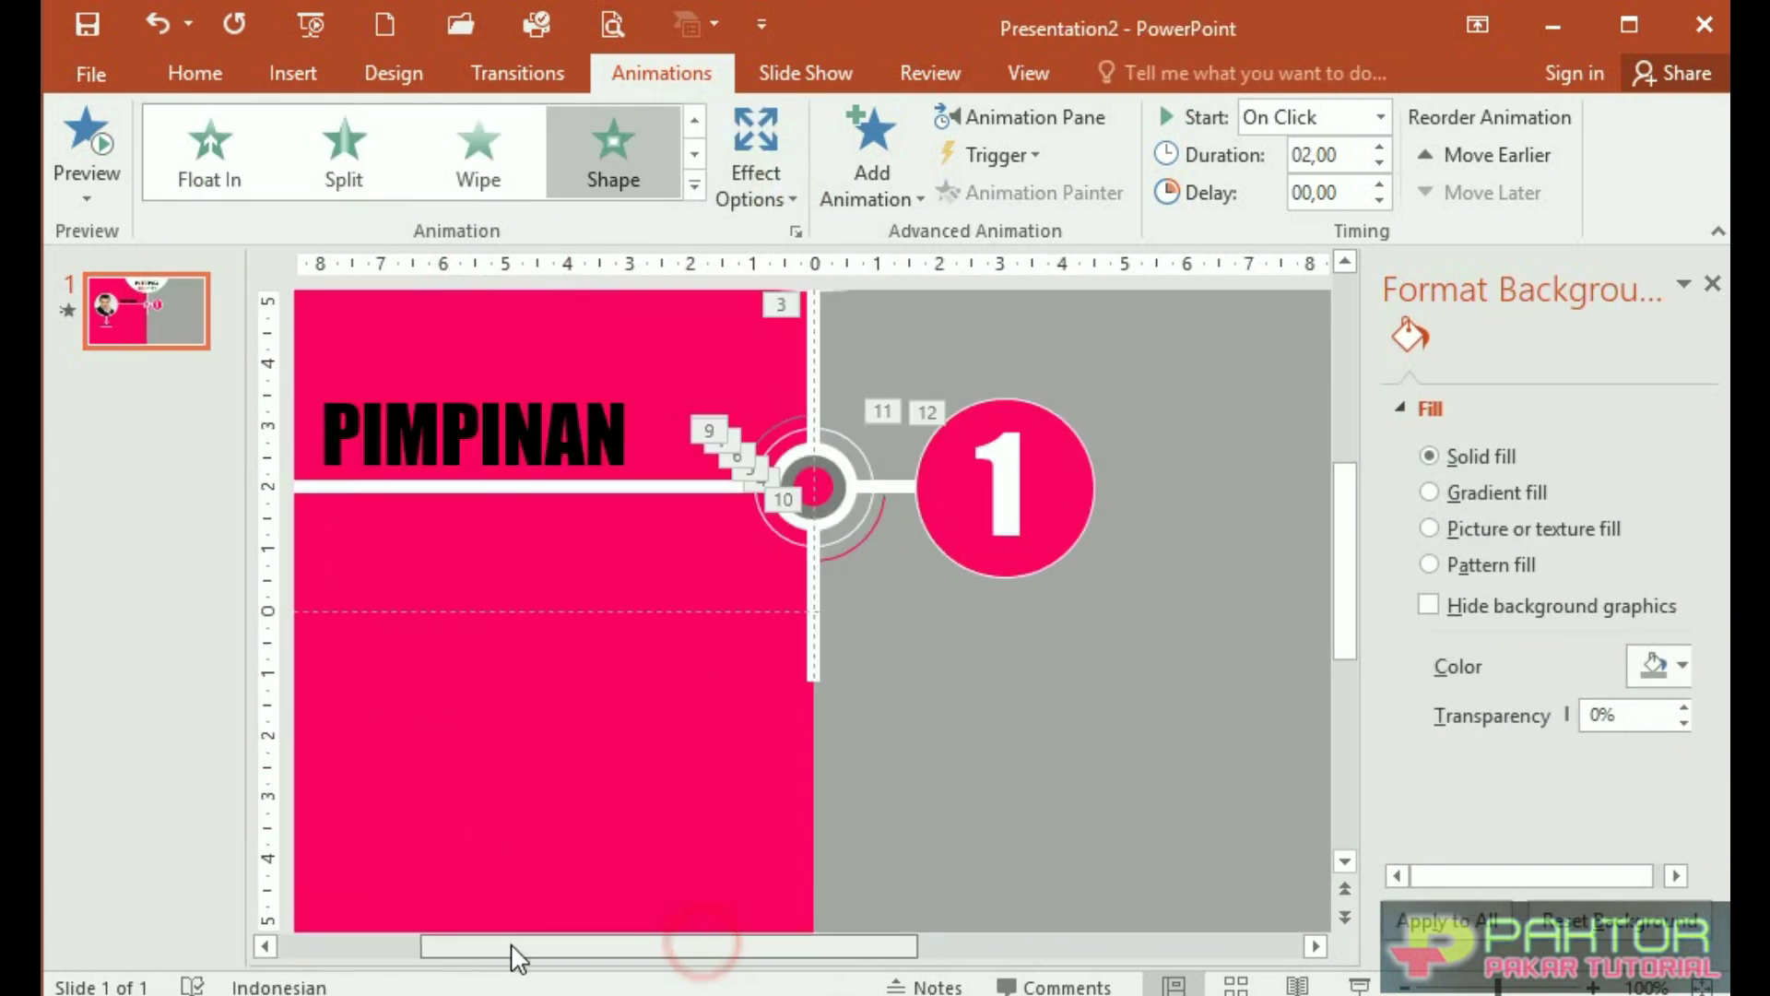
click(583, 947)
click(585, 869)
click(693, 185)
click(224, 429)
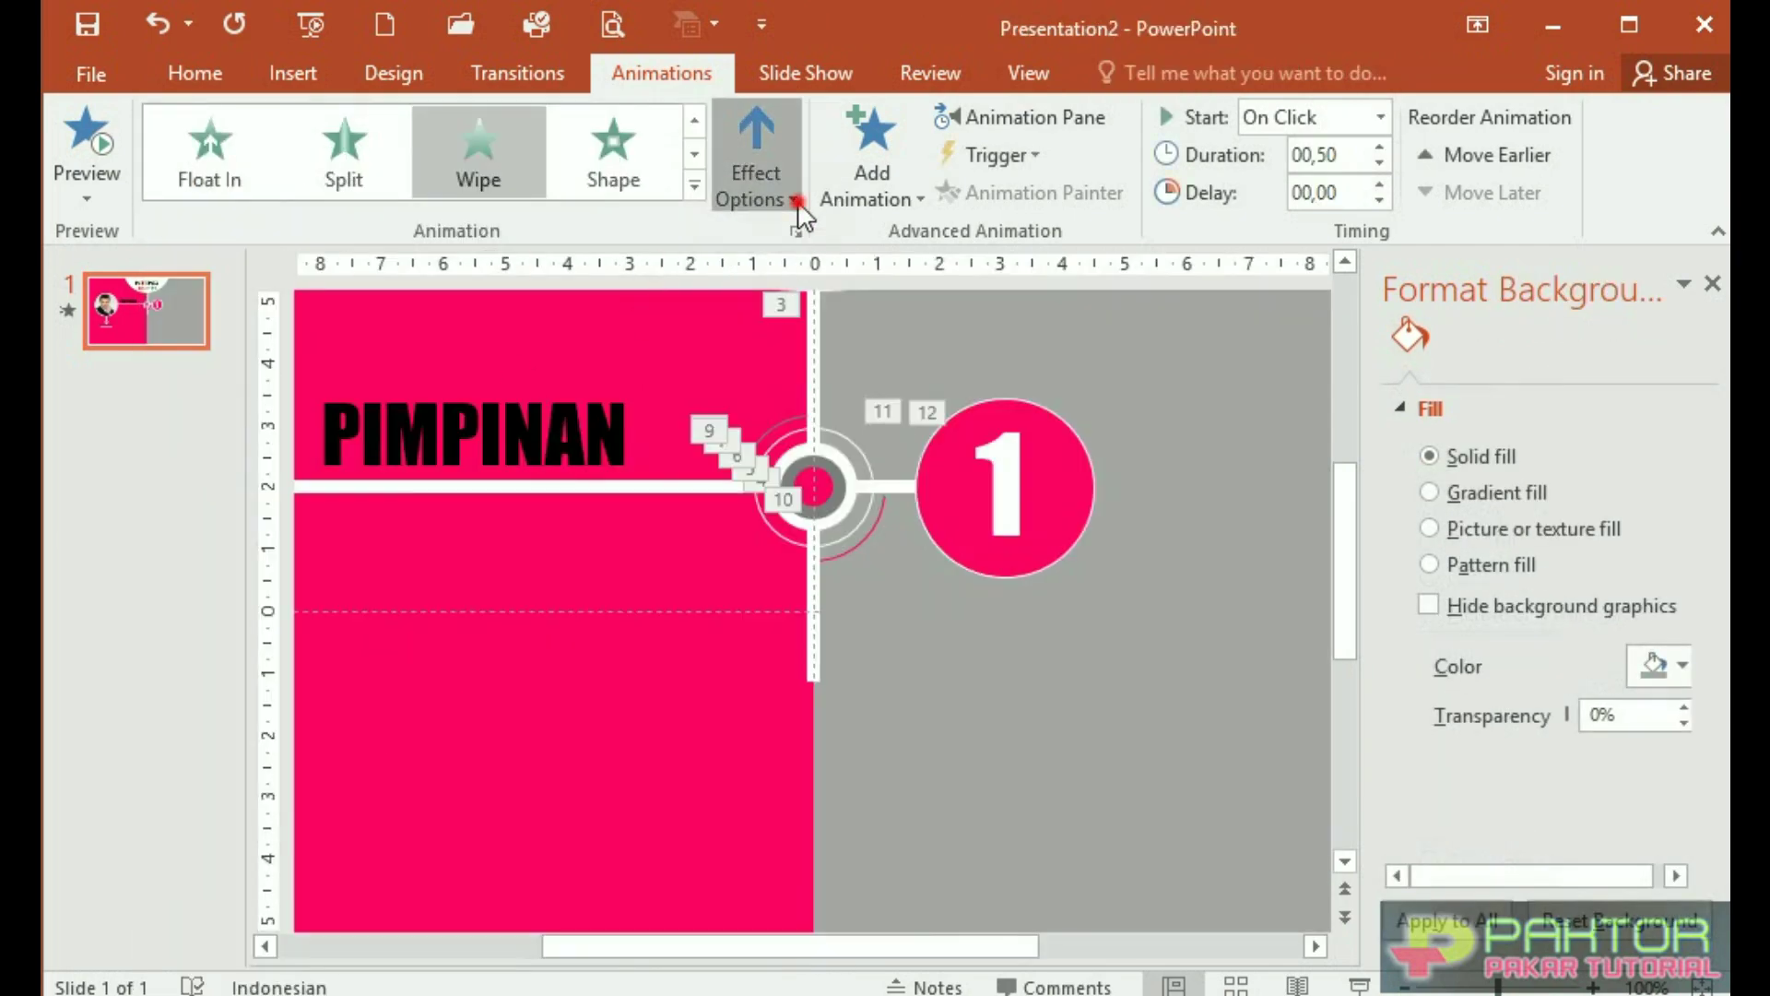
click(791, 199)
click(812, 360)
Make the name text under the circle wipe in From Left
ctrl+scroll(529, 745, up, 3)
drag(608, 946, 423, 946)
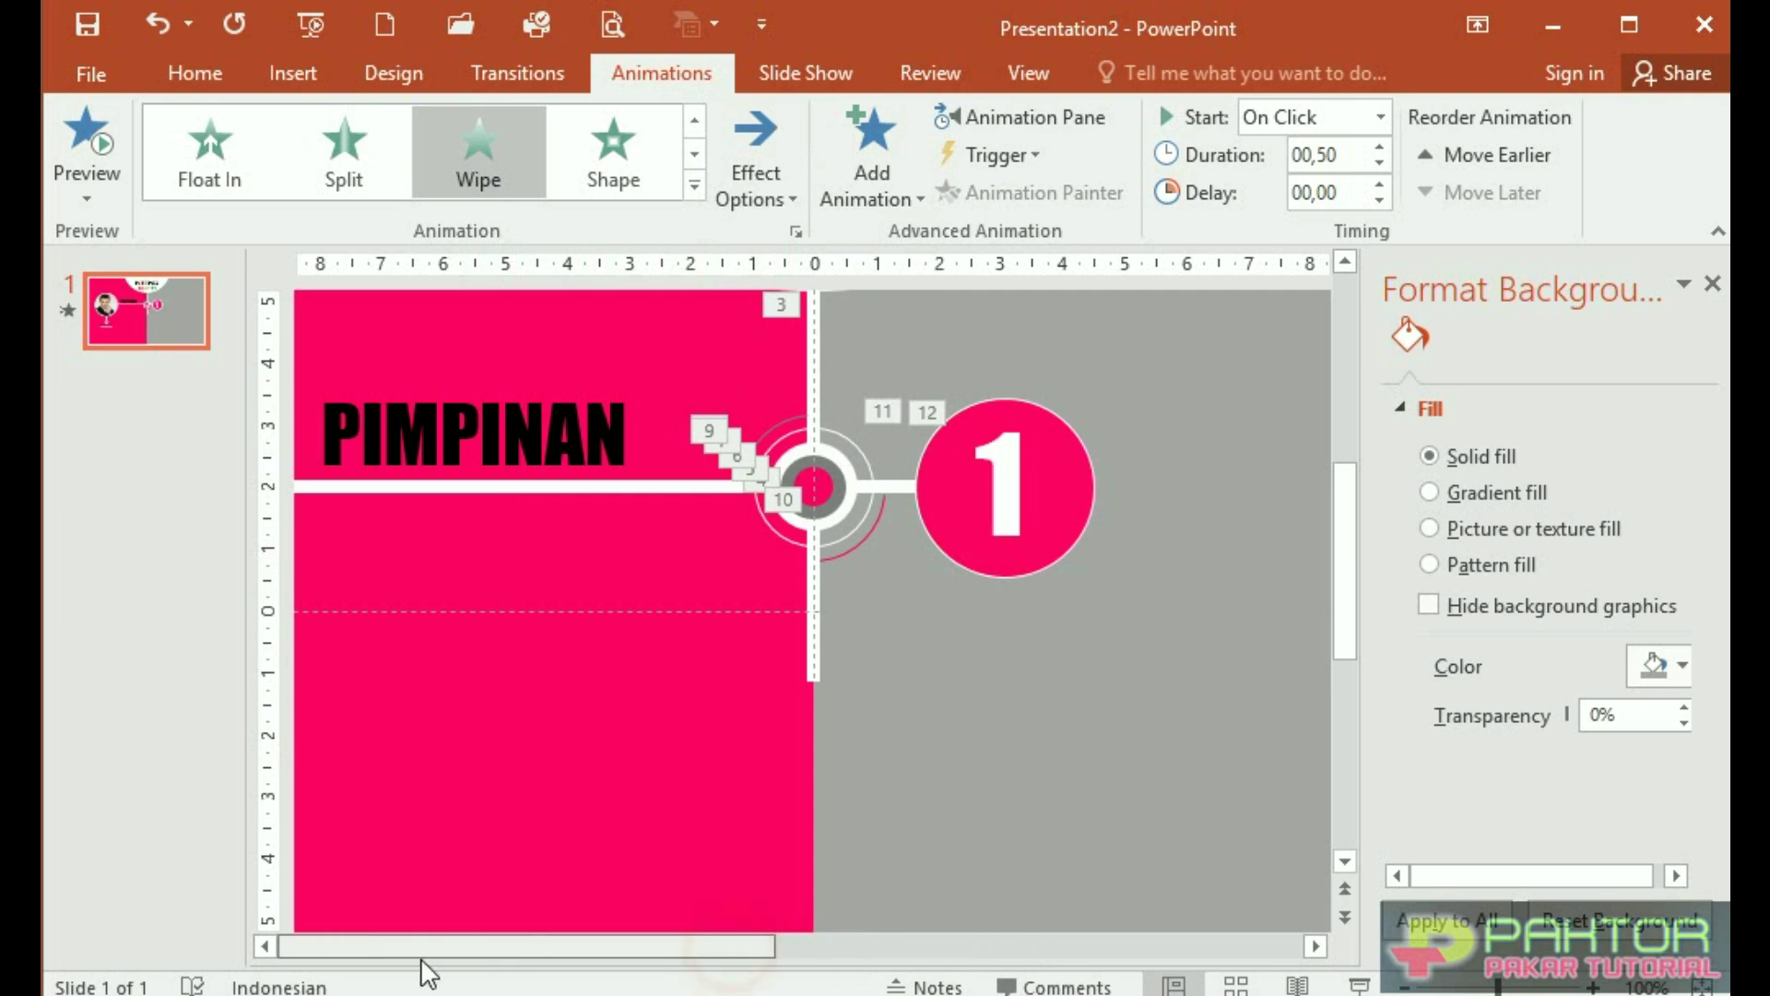
click(556, 890)
click(693, 184)
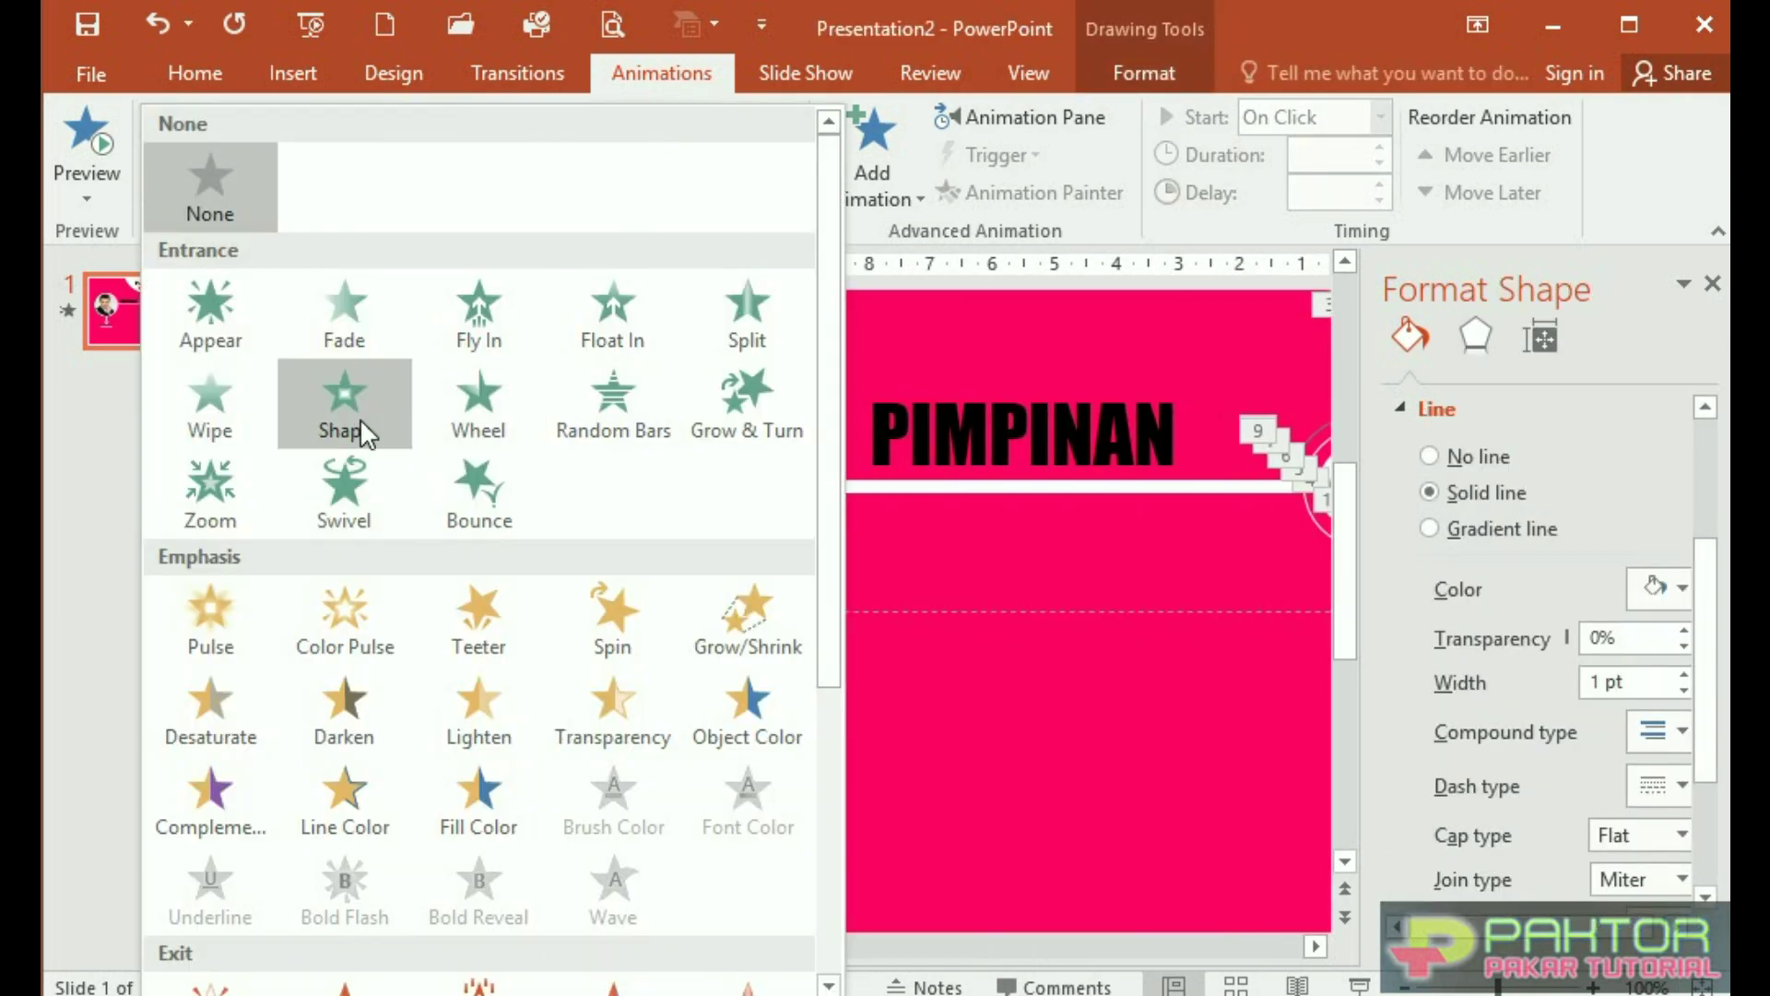
click(238, 429)
click(756, 176)
click(811, 363)
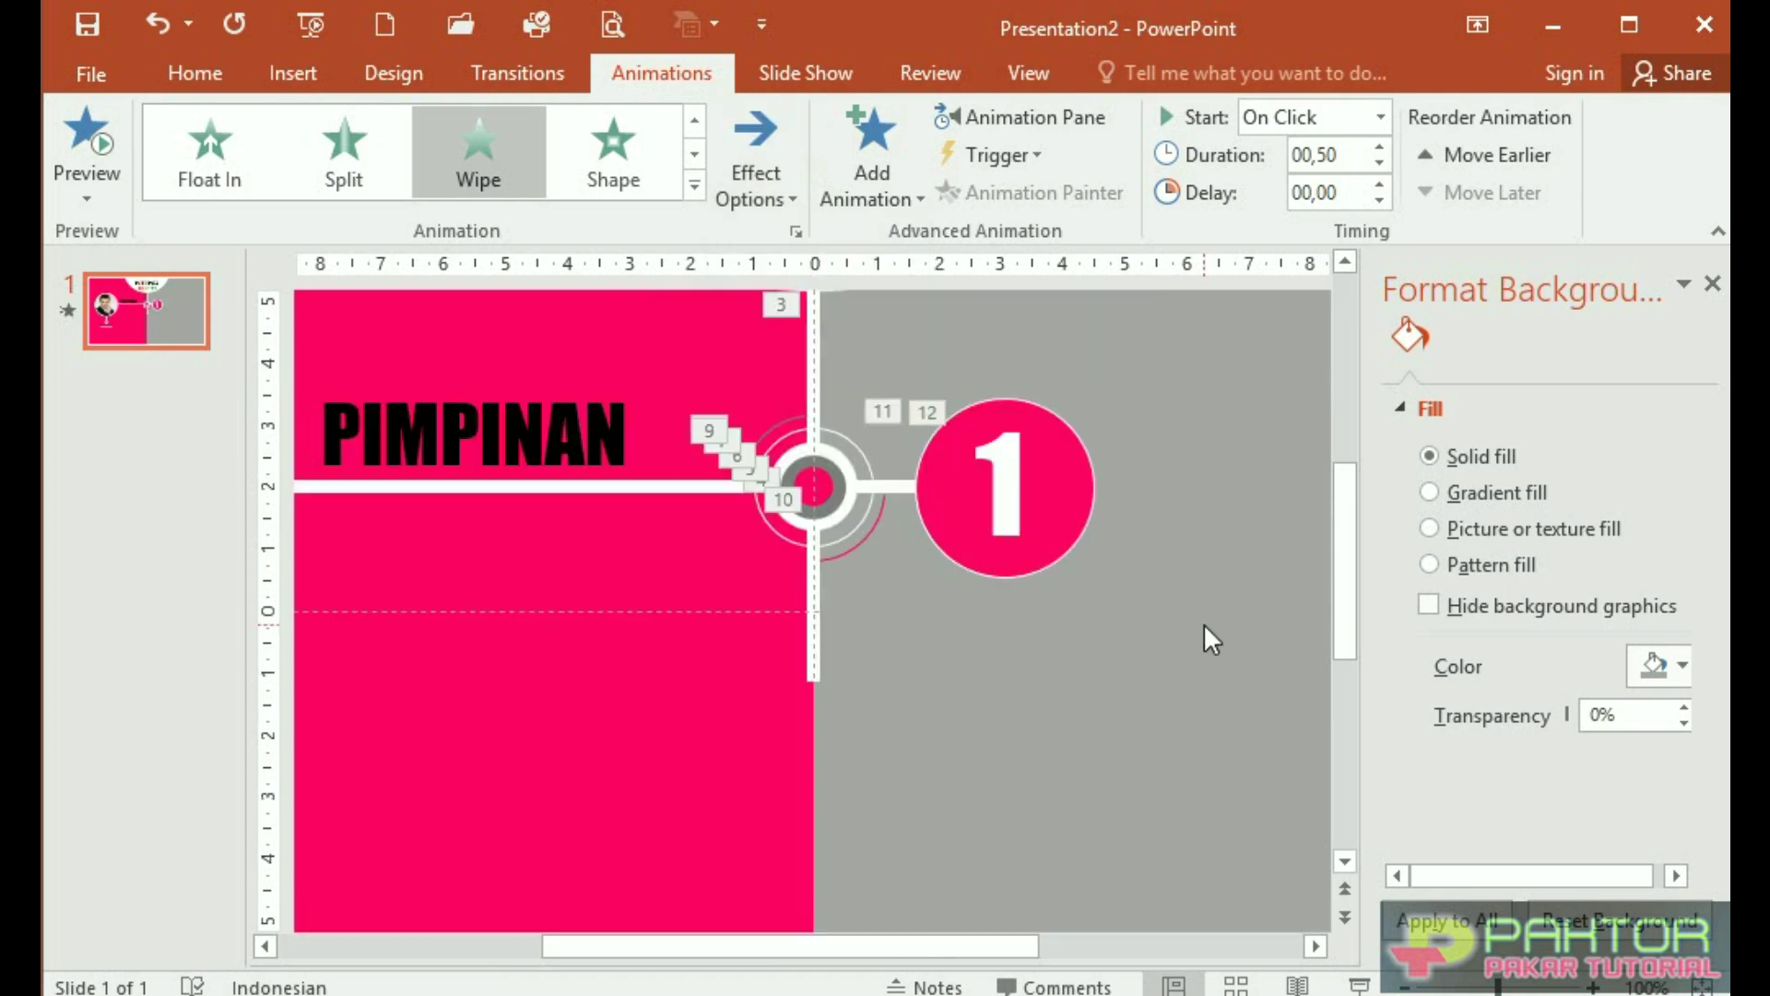
Make the central vertical white line wipe in From Top, as animation 21
click(812, 645)
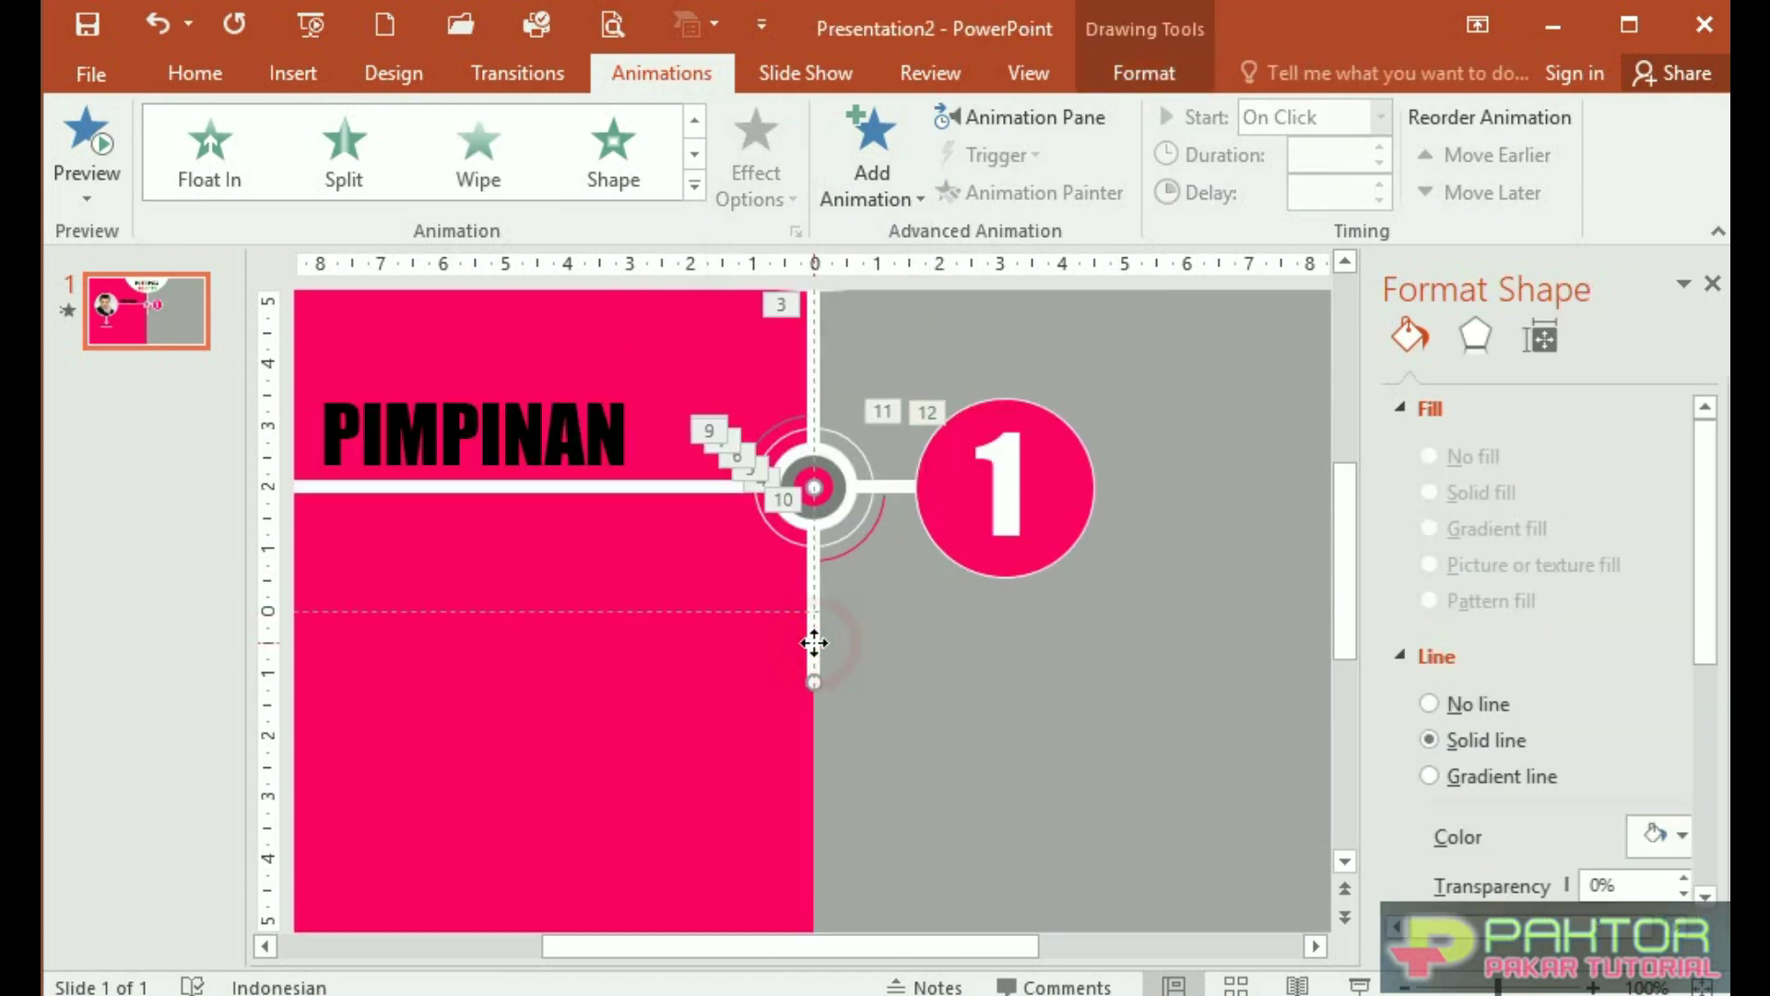
click(694, 184)
click(207, 412)
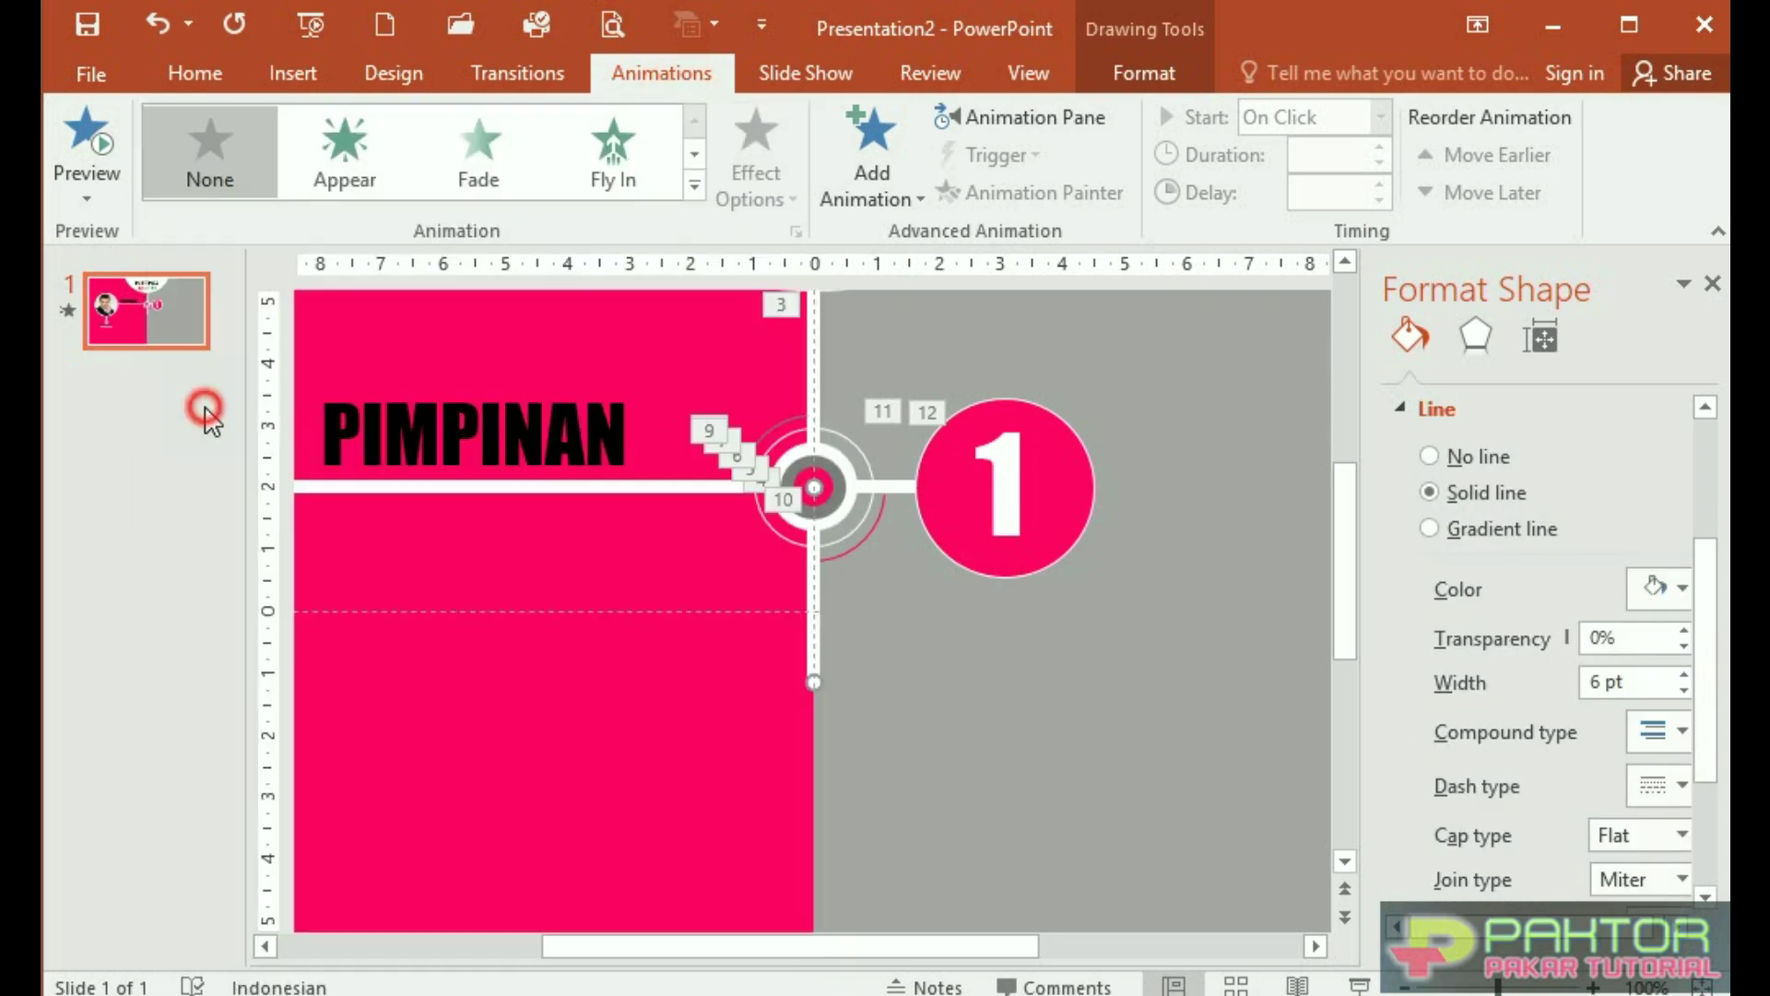
click(784, 198)
click(774, 506)
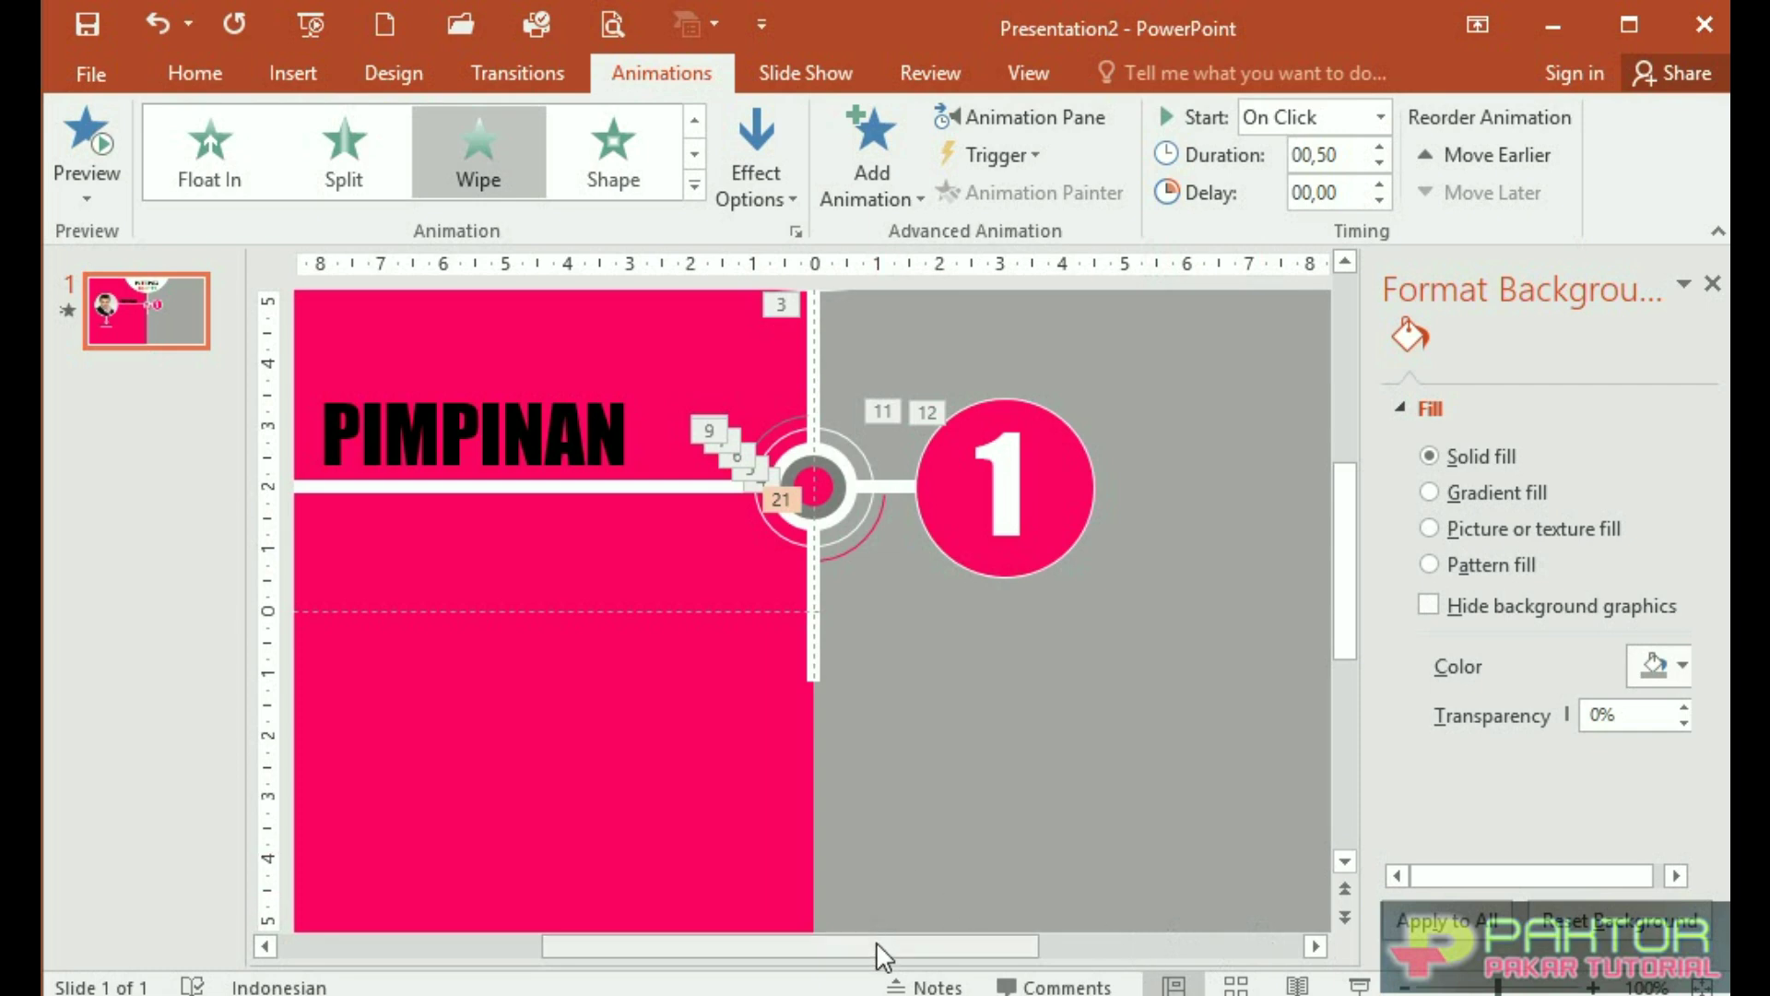
Zoom out and open the Animation Pane listing Freeform 6 through Oval 20
scroll(911, 831, down, 5)
scroll(911, 831, down, 2)
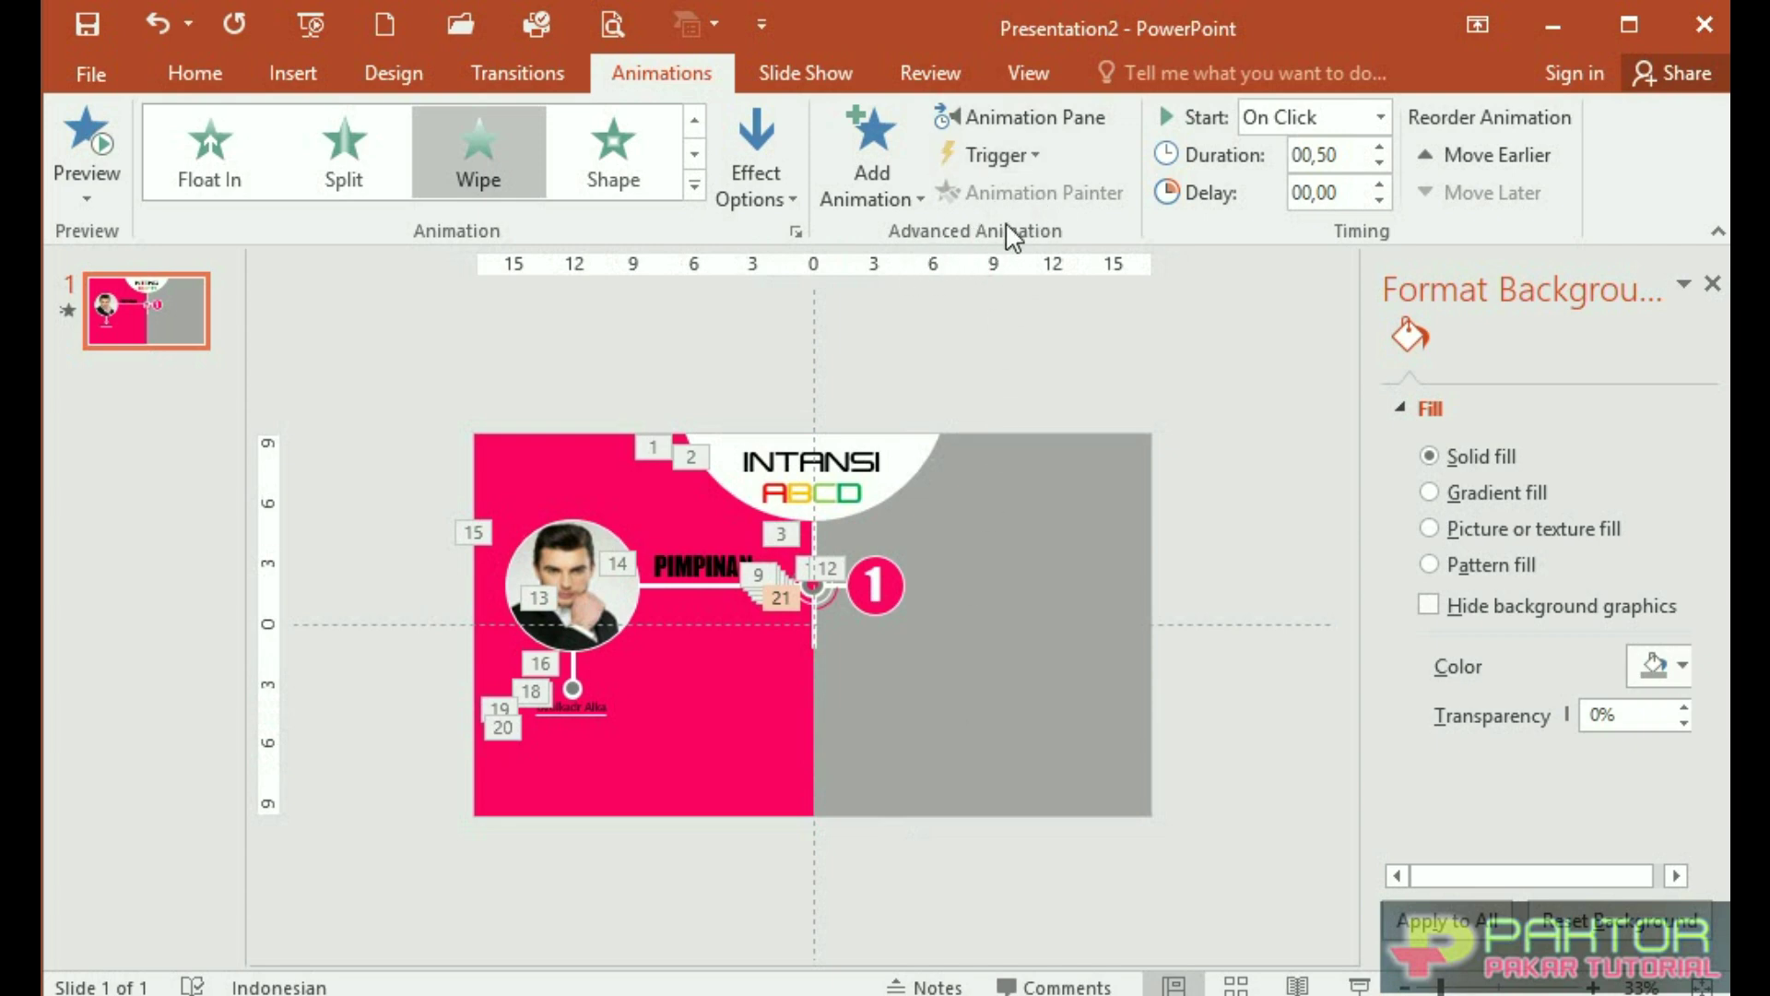
click(1027, 118)
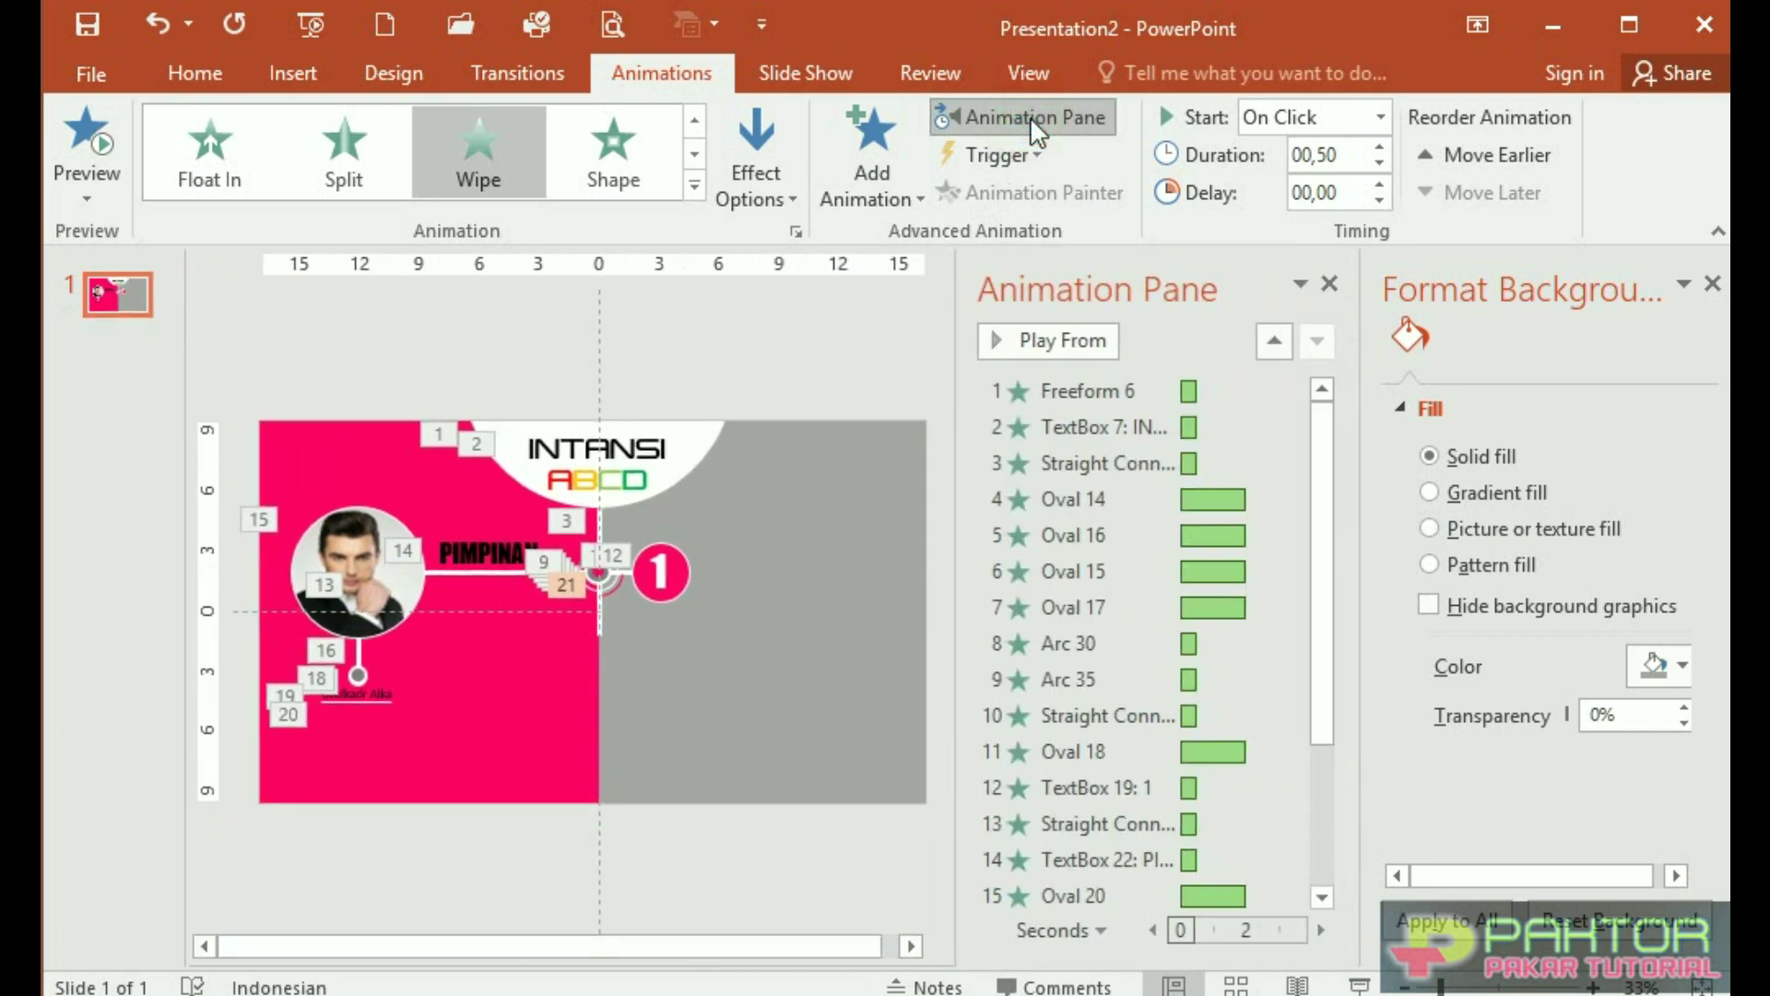
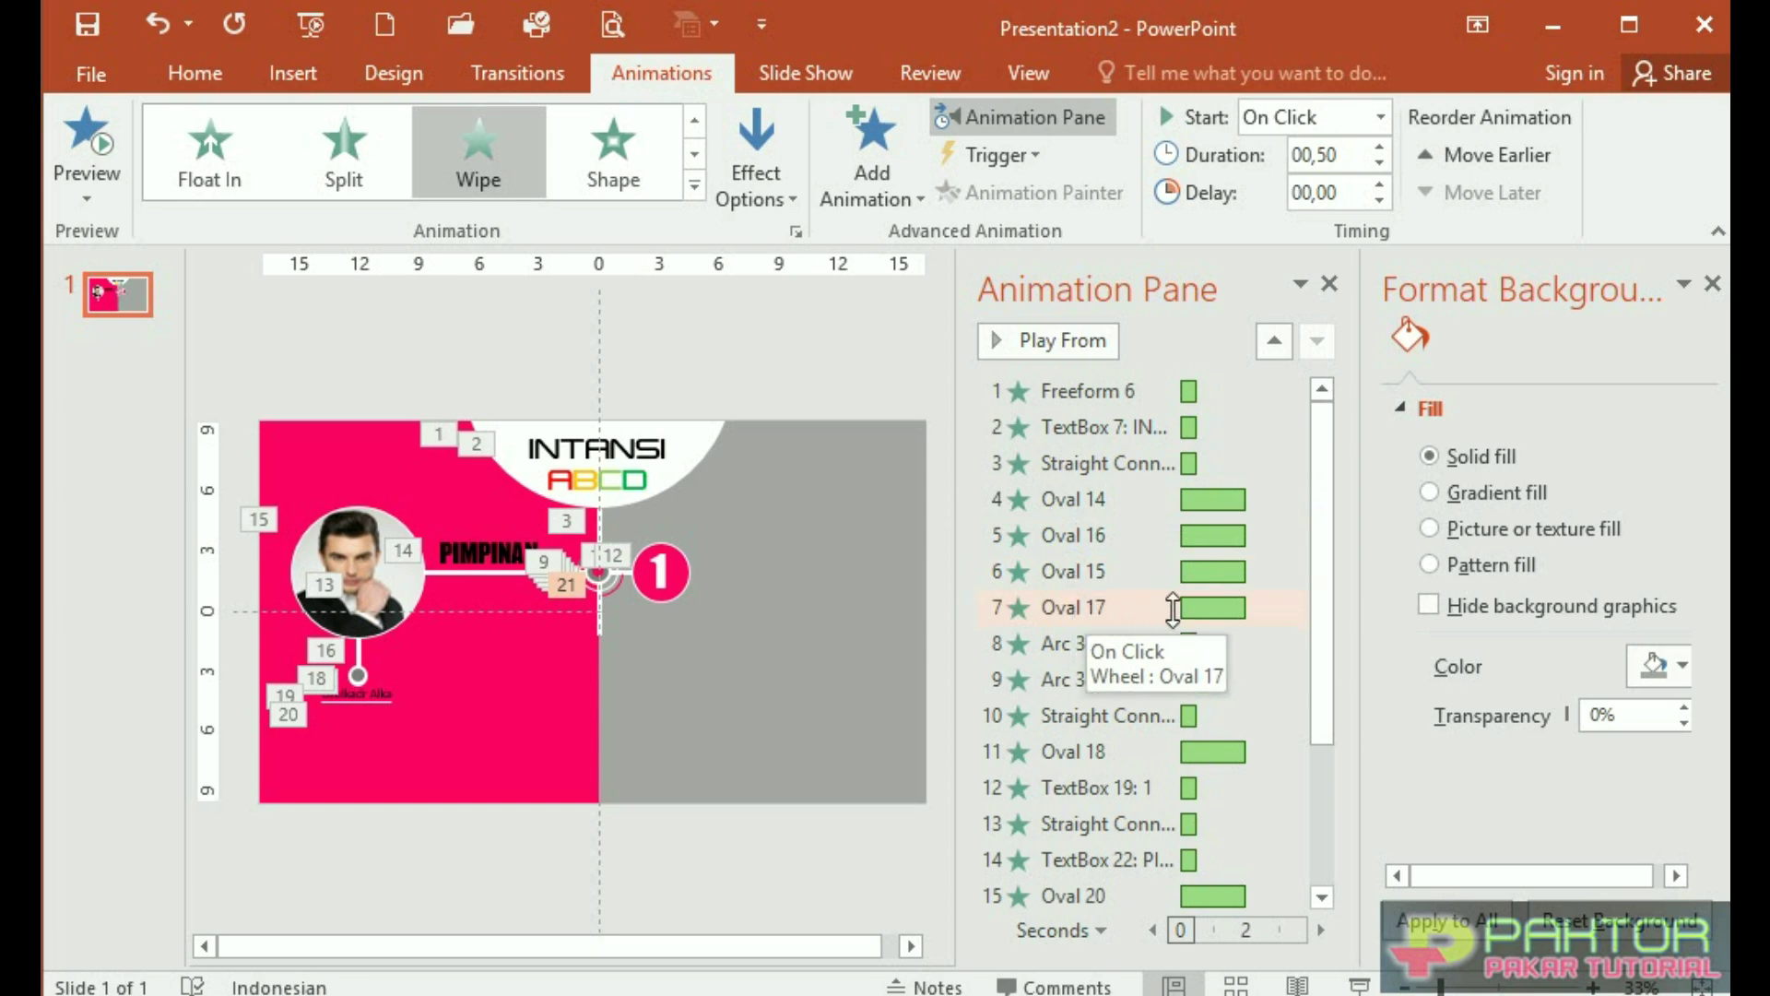
In the Animation Pane, select all 21 animations from Freeform 6 through the last connector
mouse_move(1316, 584)
mouse_down()
mouse_move(1326, 724)
mouse_move(1325, 590)
mouse_up()
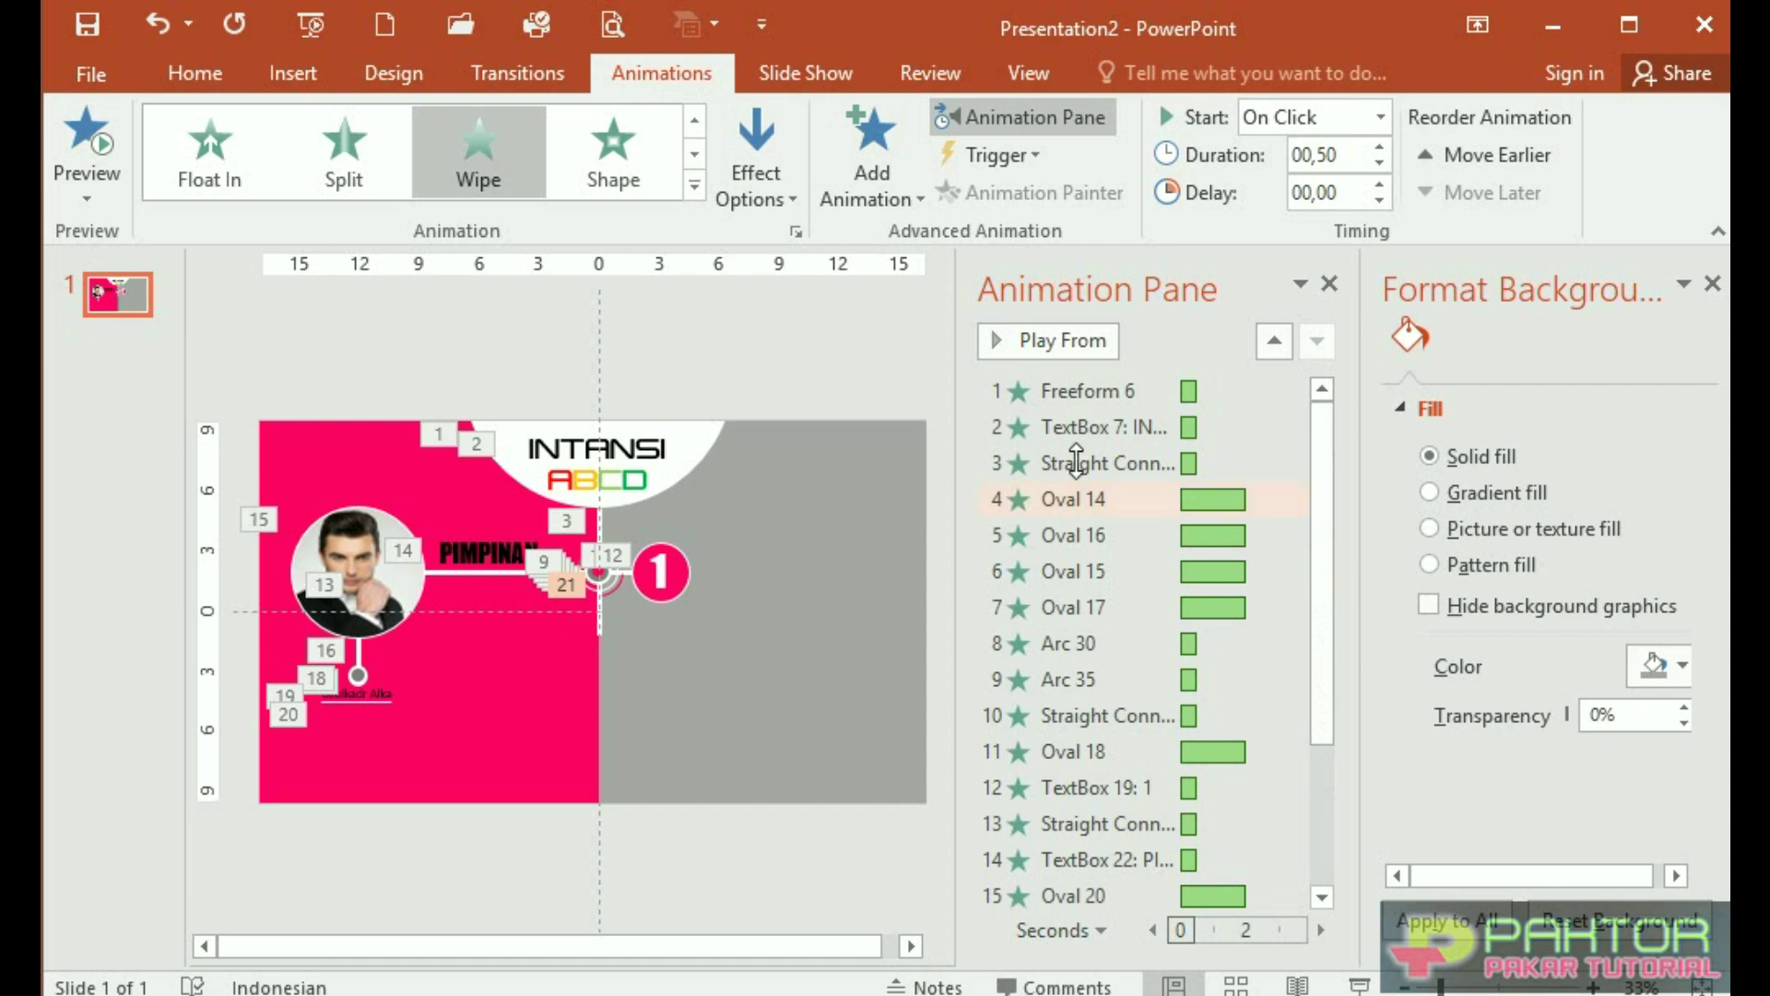
click(1073, 392)
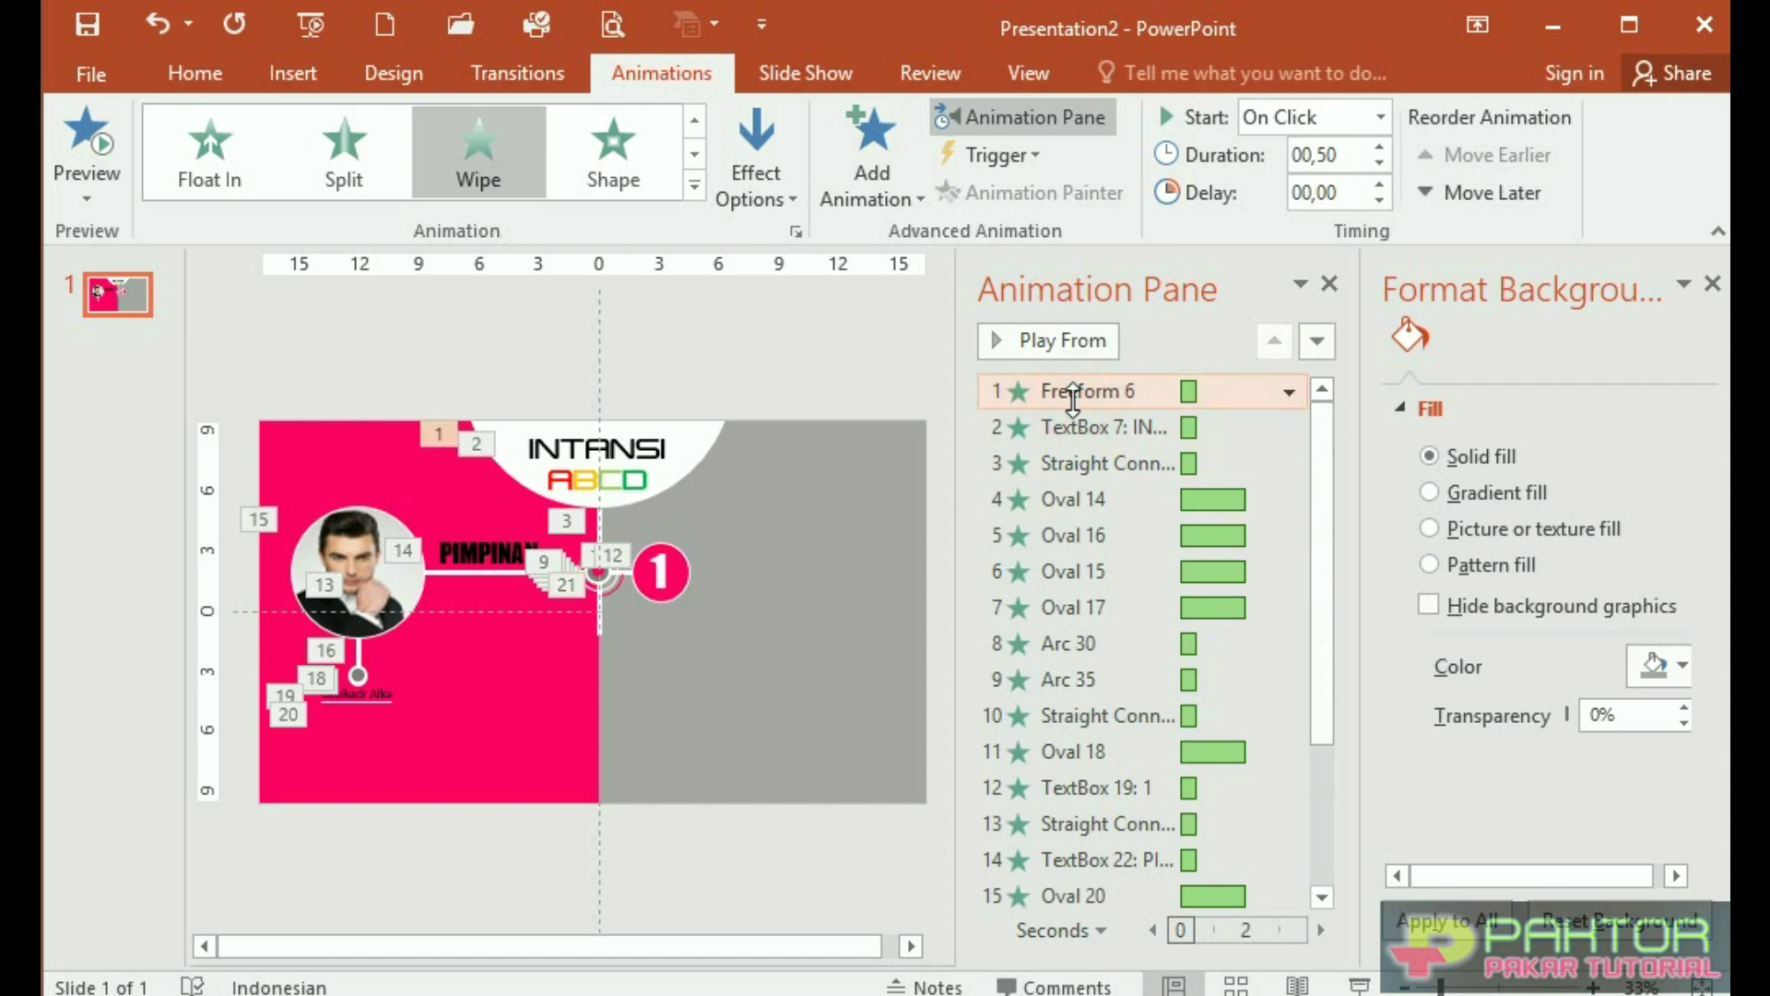
drag(1072, 396, 1074, 577)
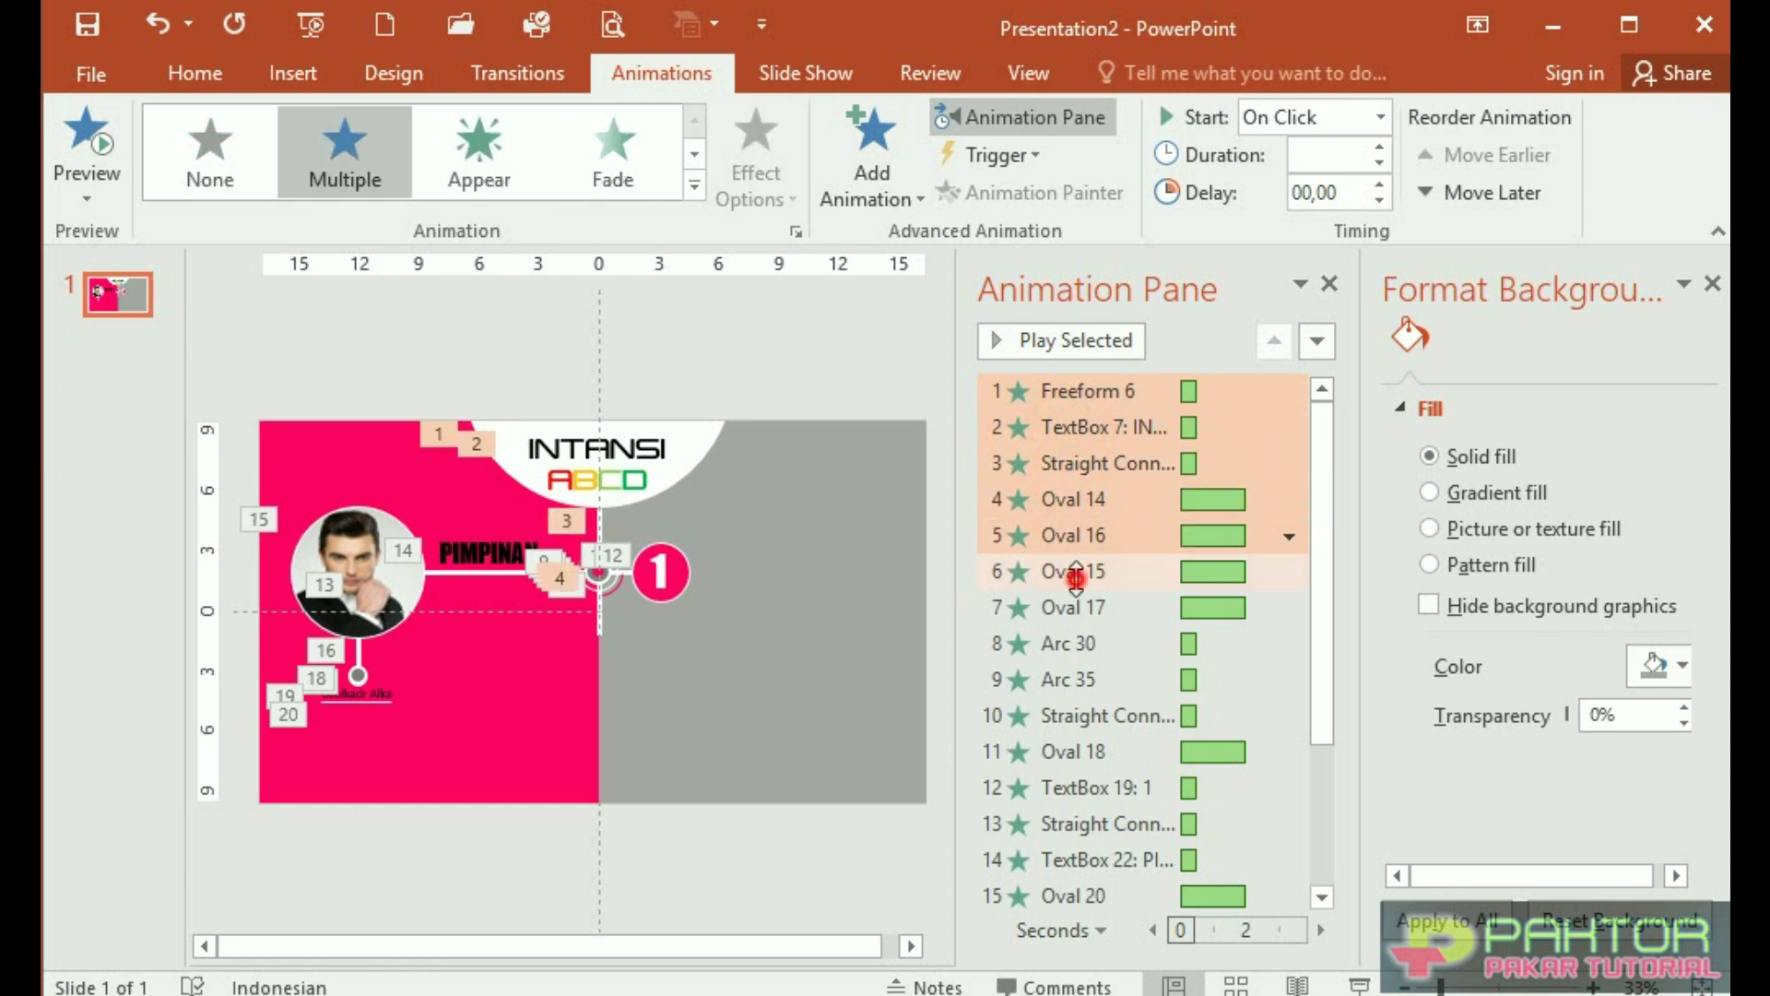
drag(1075, 576, 1072, 894)
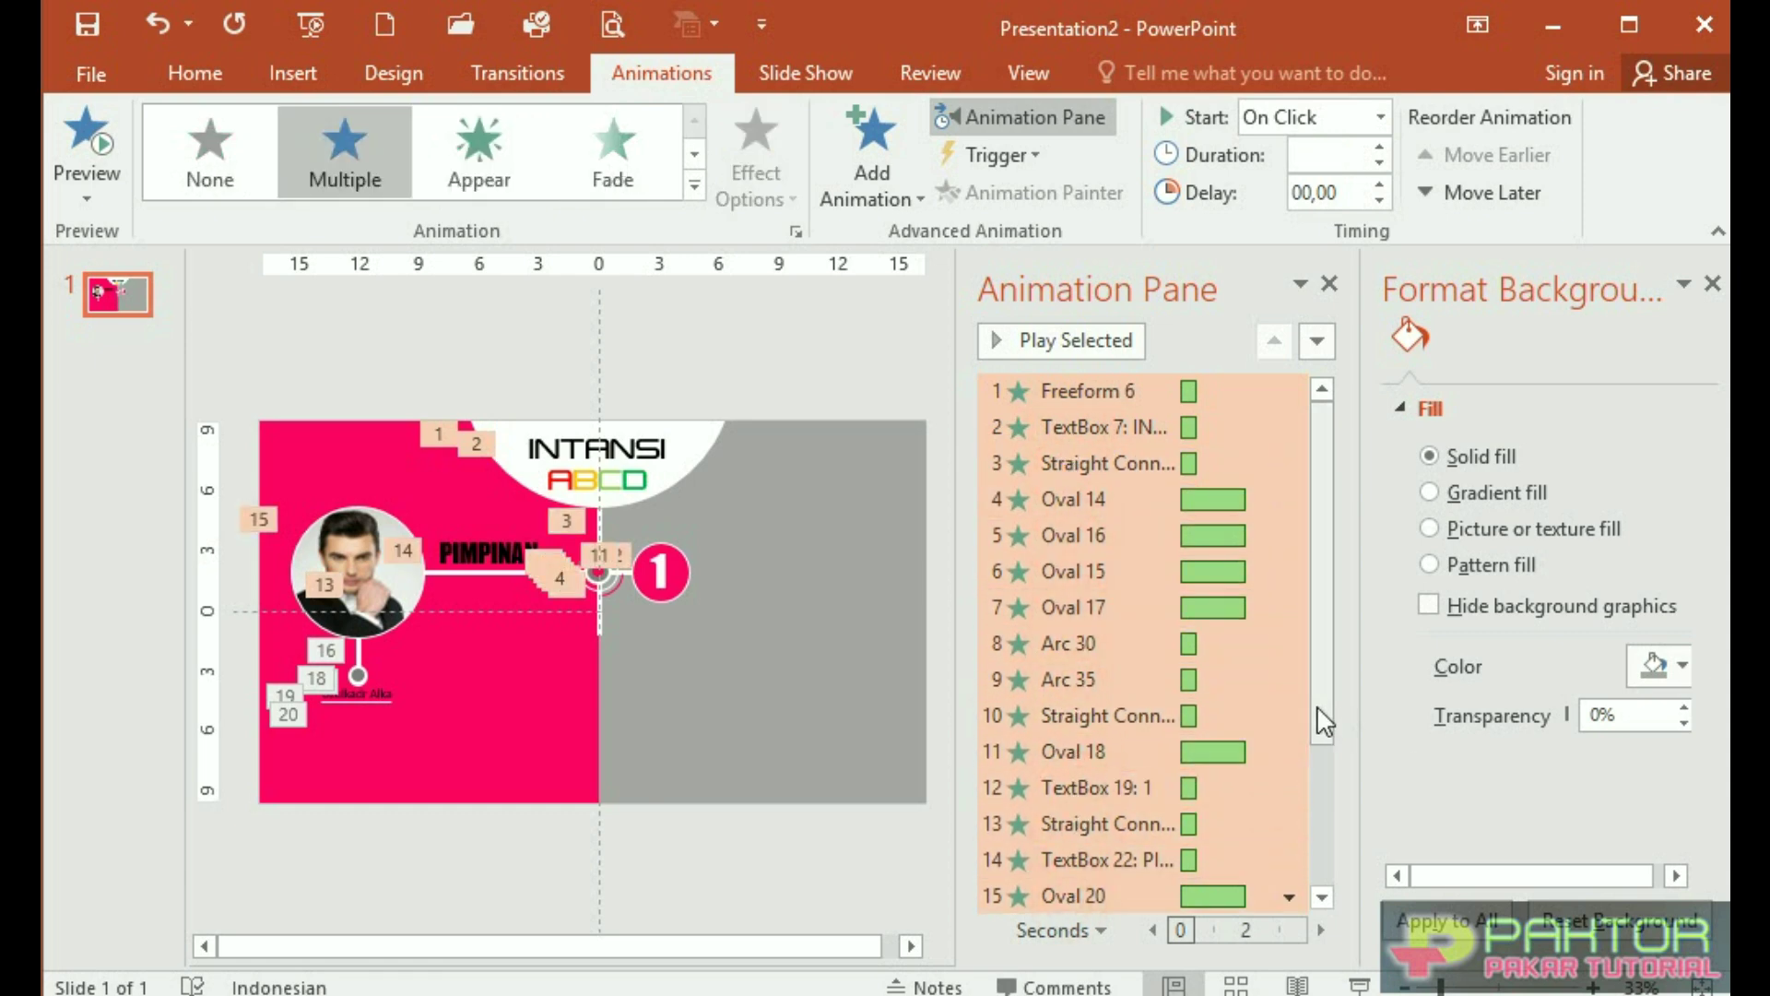
drag(1324, 724, 1369, 786)
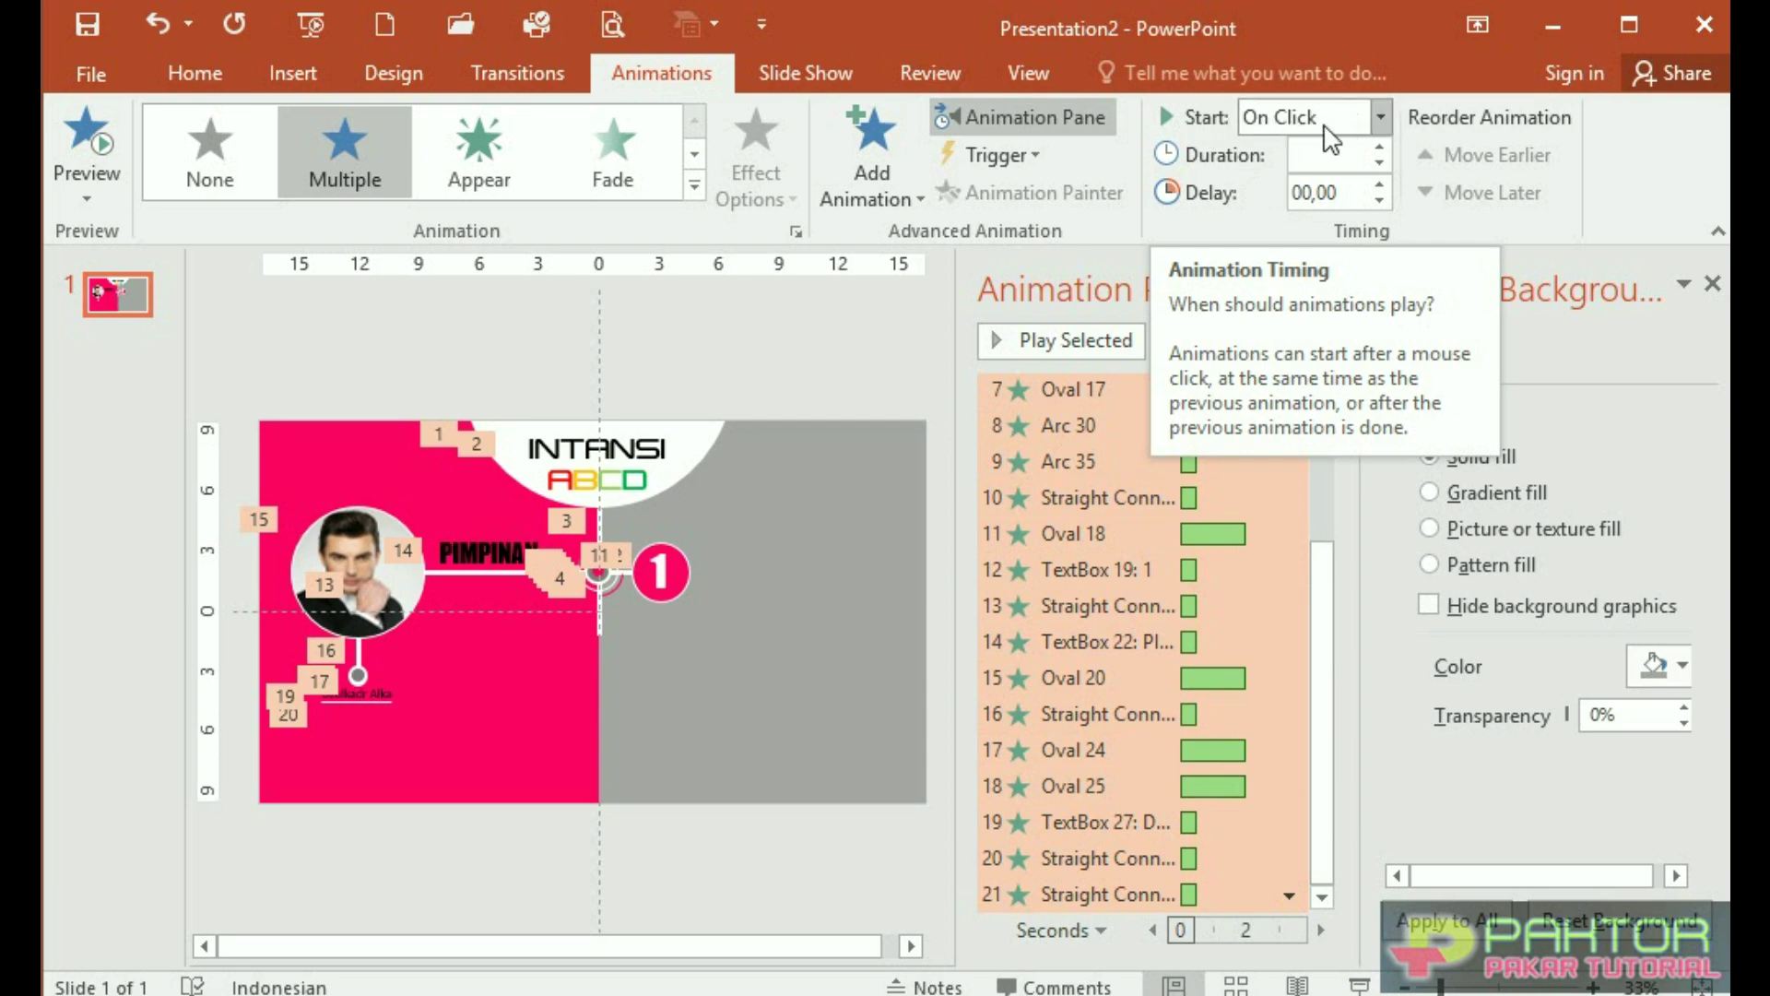
Set all selected animations to start After Previous and open their Effect Options
click(1380, 118)
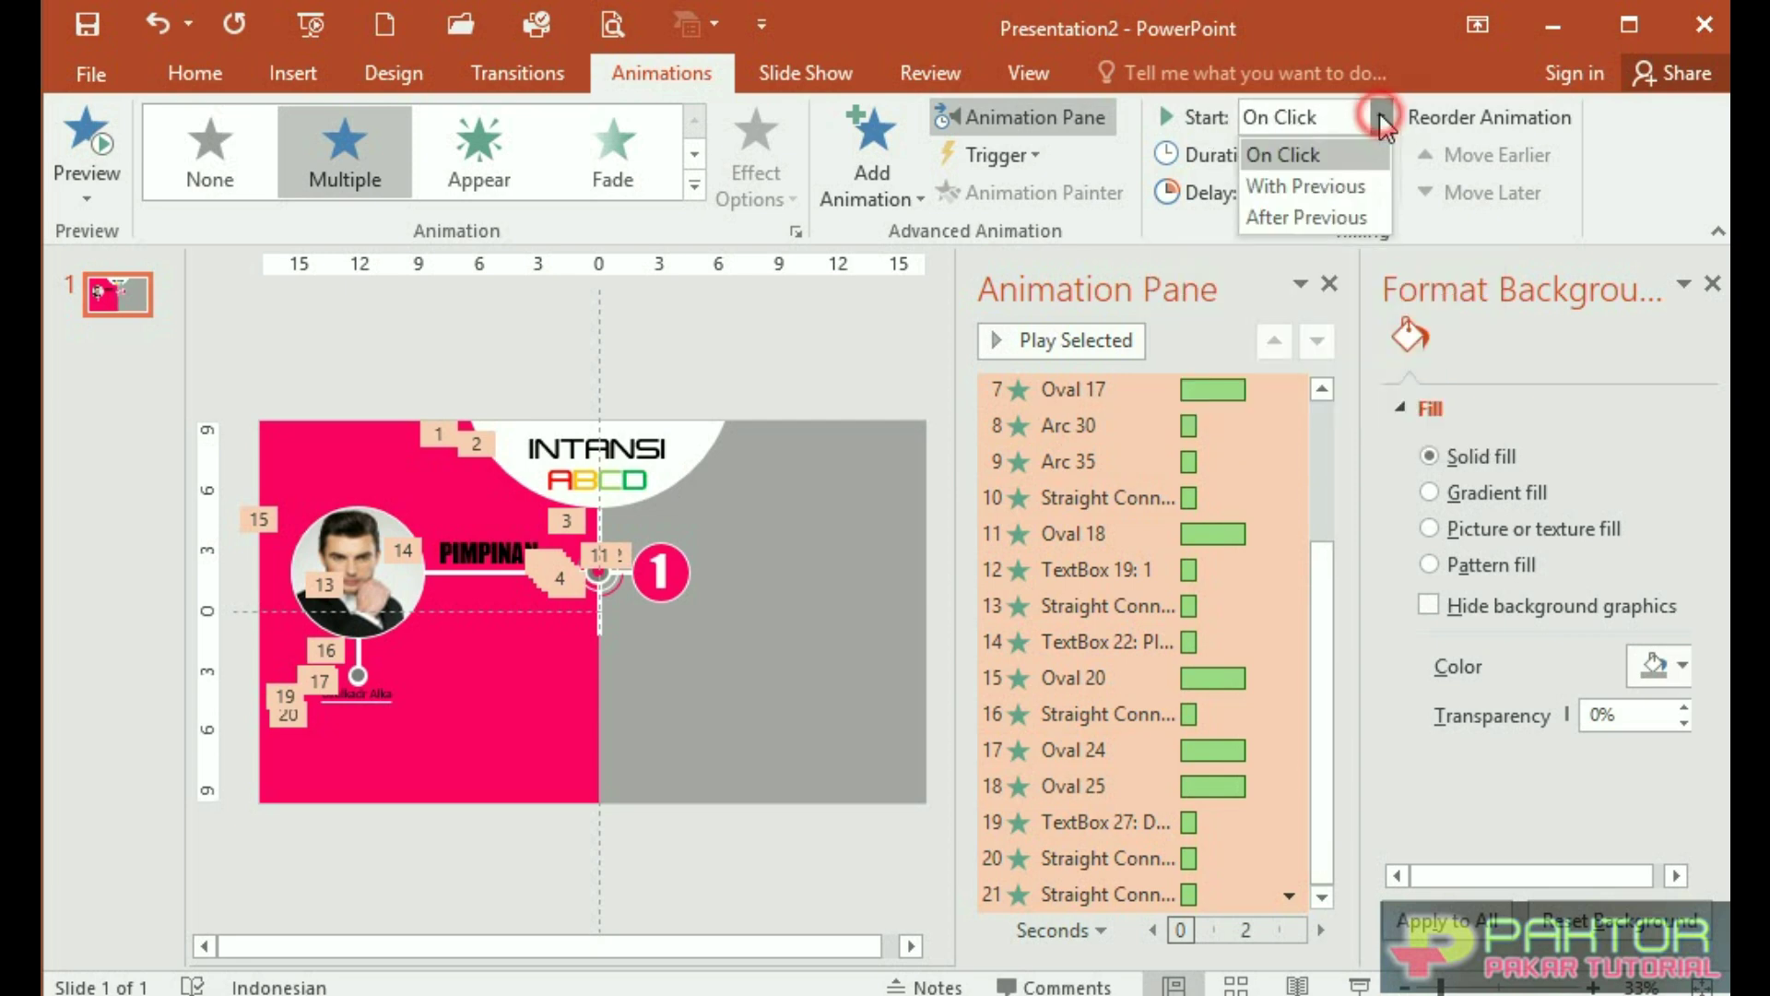
click(1350, 214)
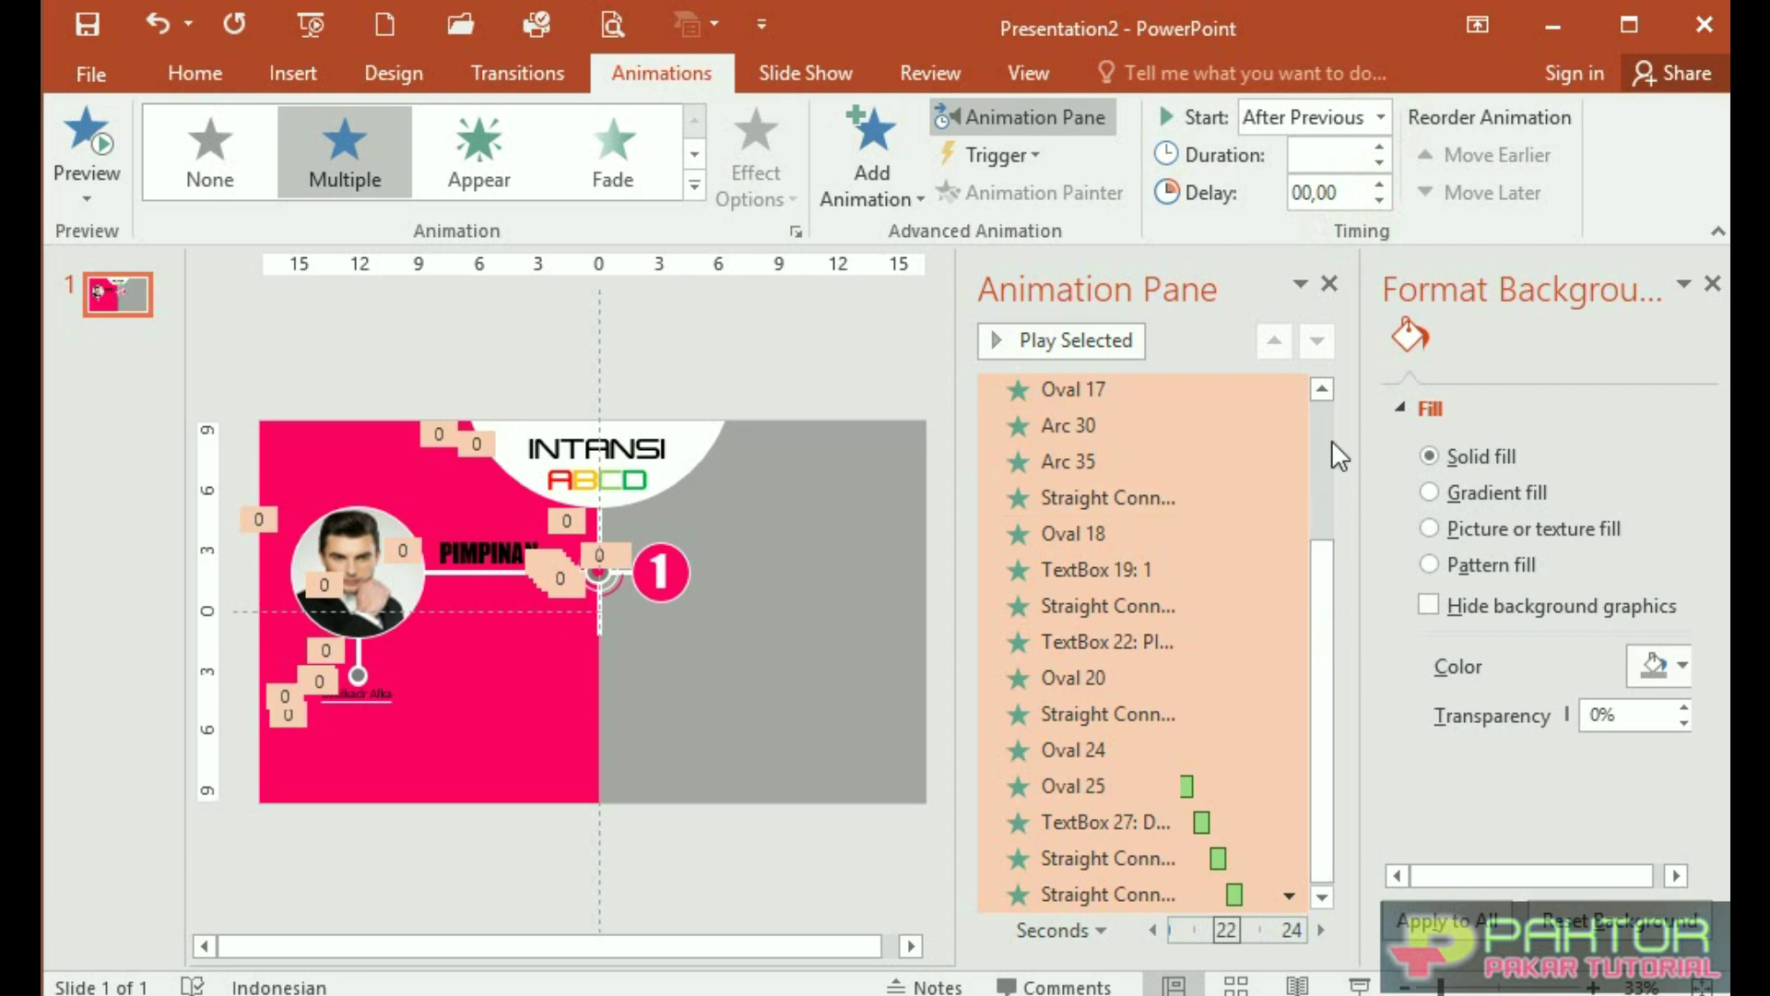
drag(1276, 606, 1276, 643)
click(1315, 711)
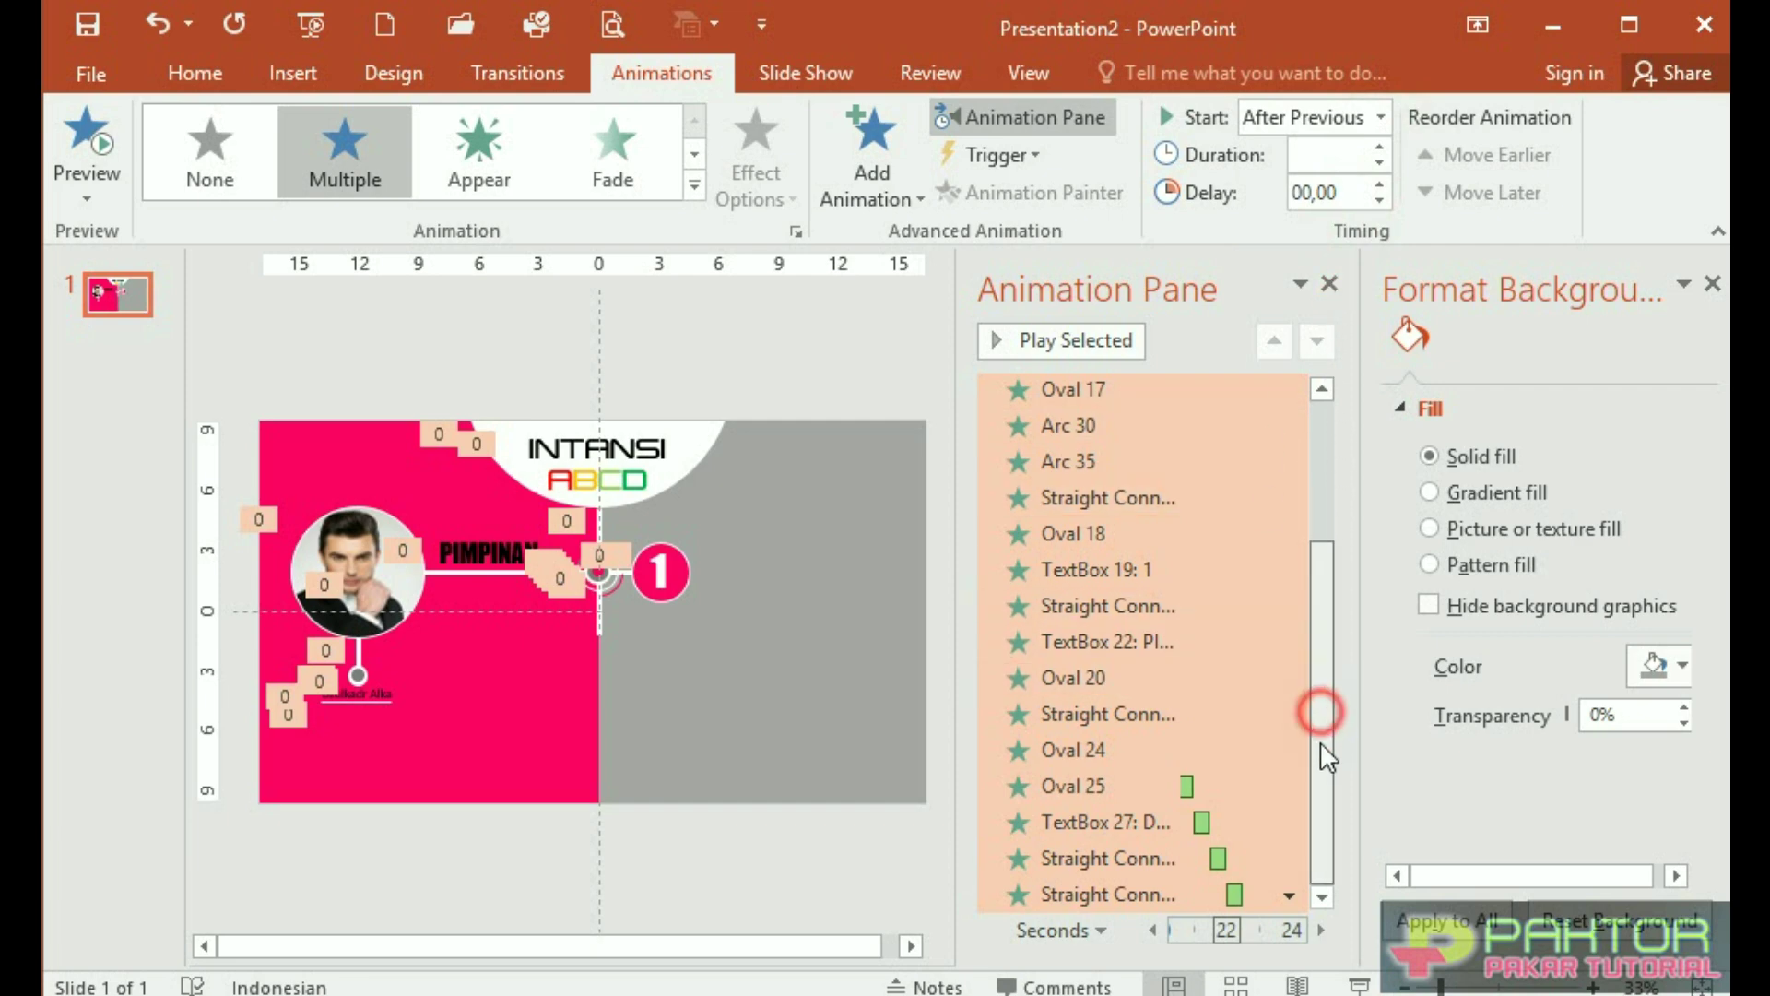
click(1289, 896)
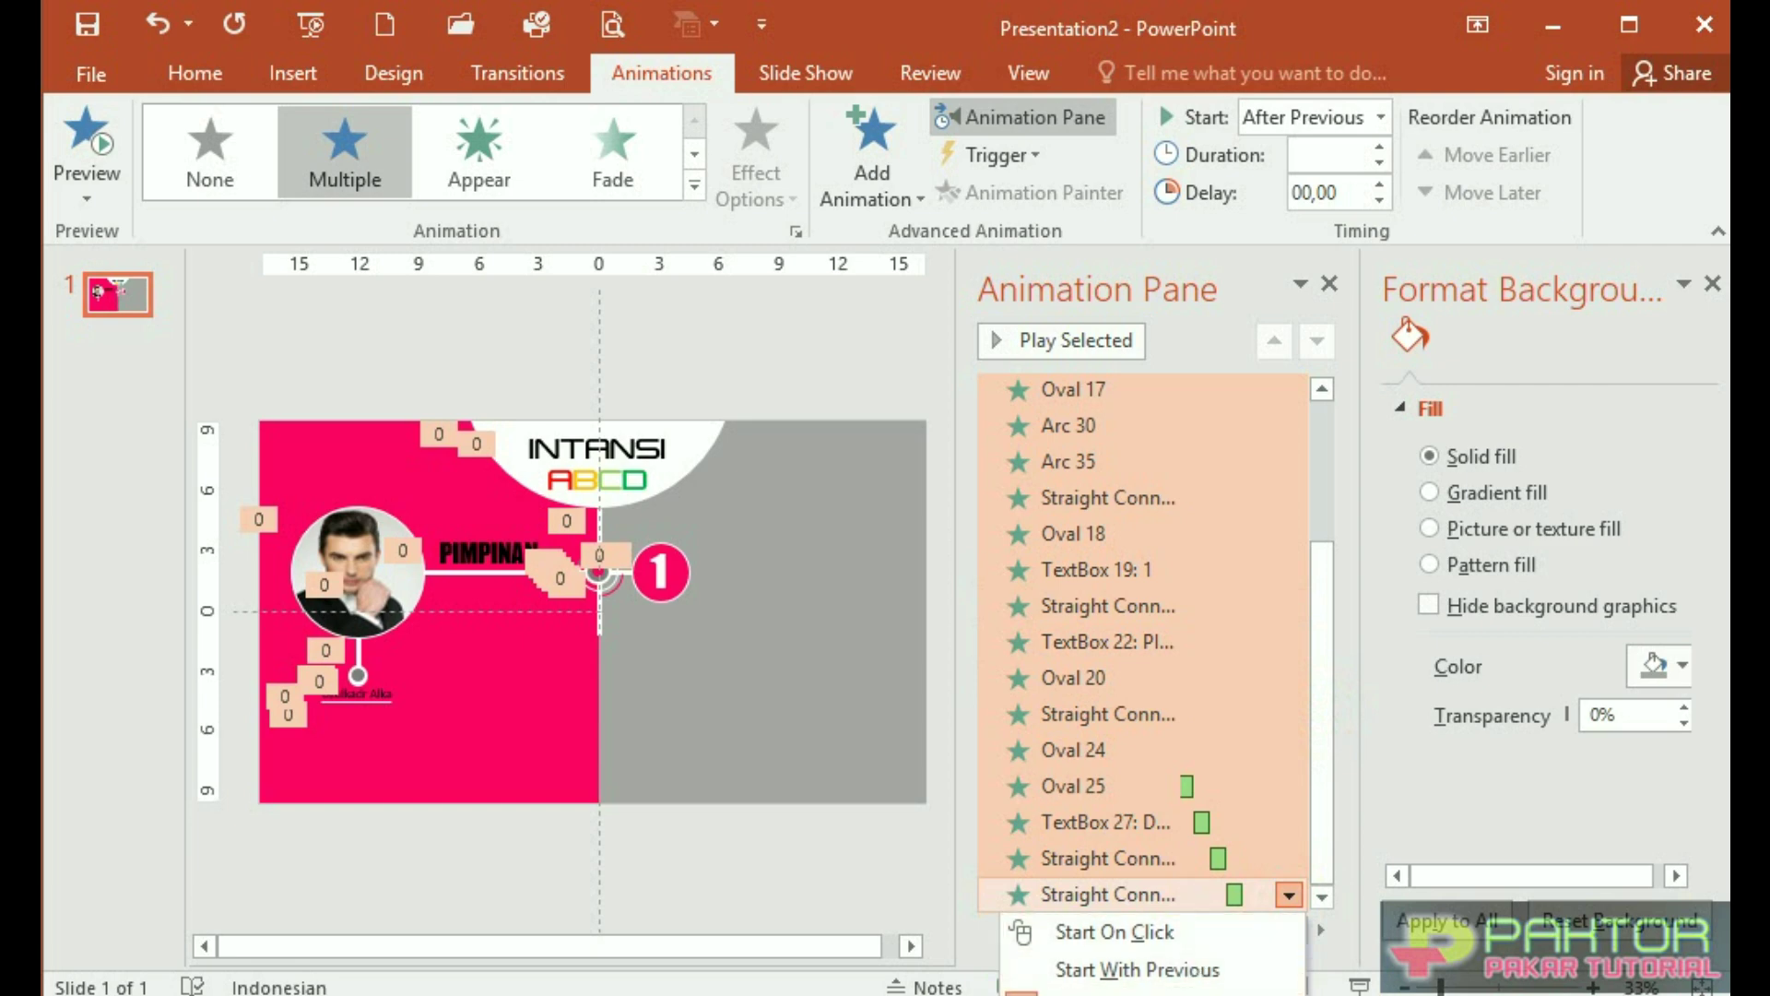
key(e)
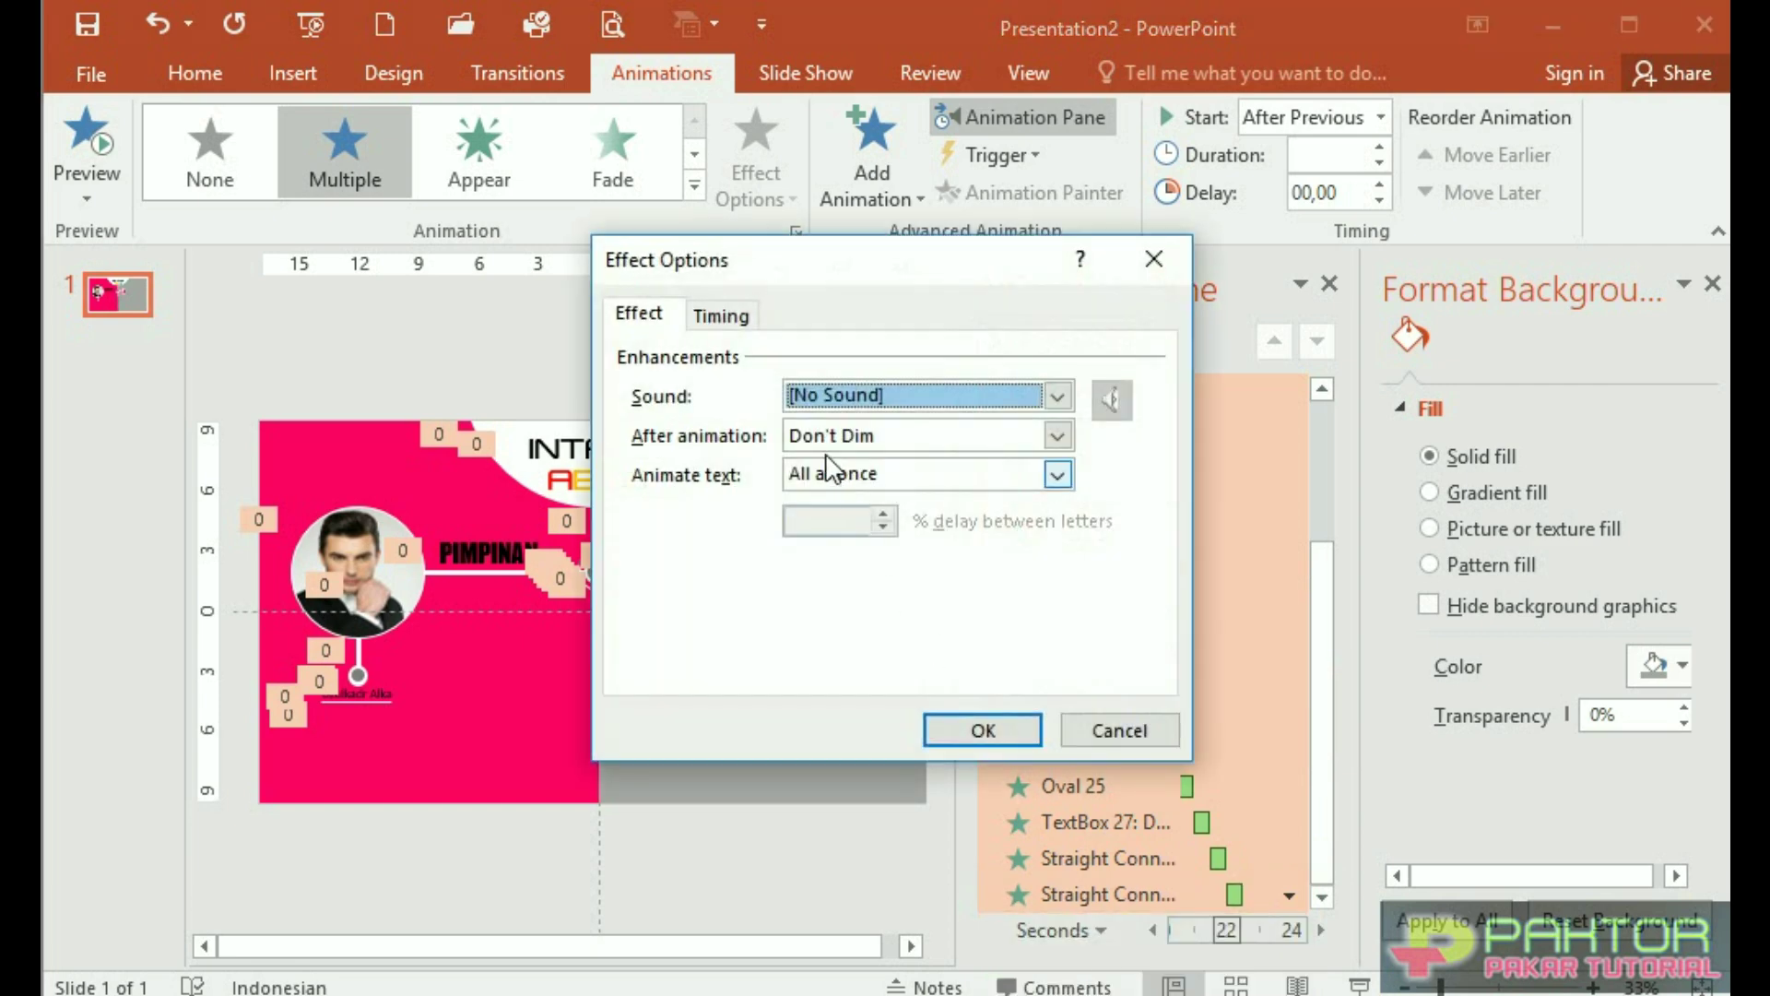
Give every animation a 1-second duration and preview the result
click(724, 316)
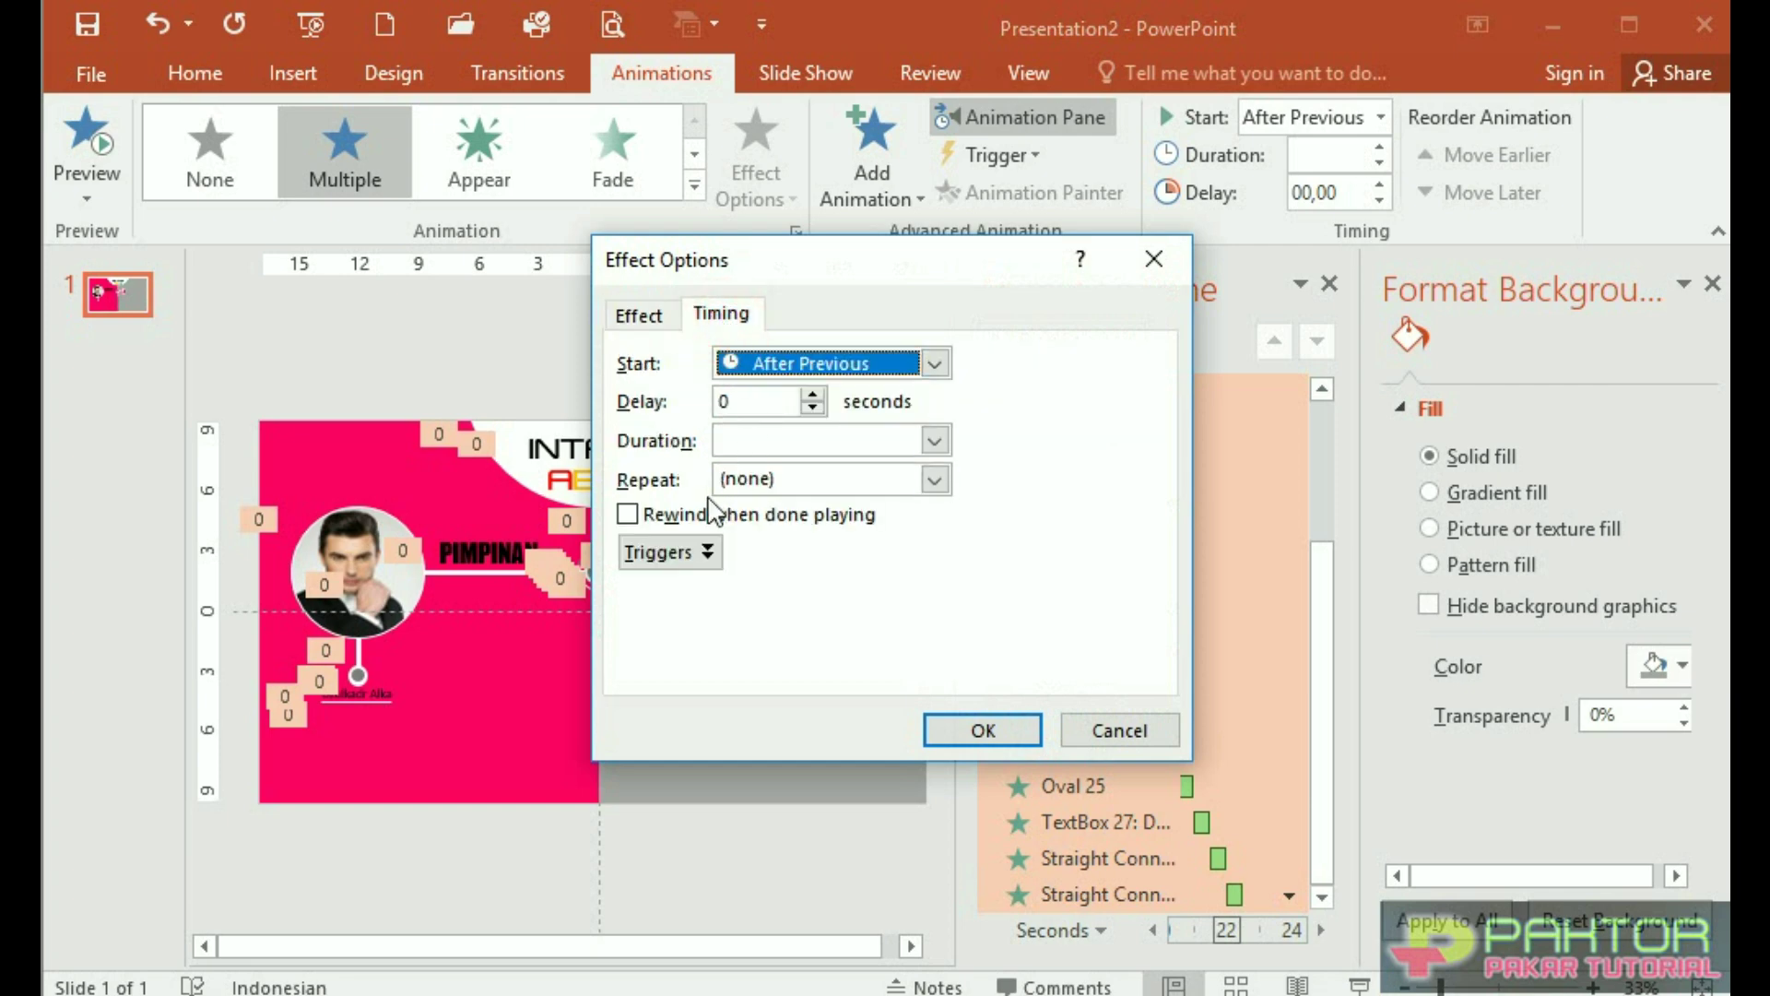
click(934, 440)
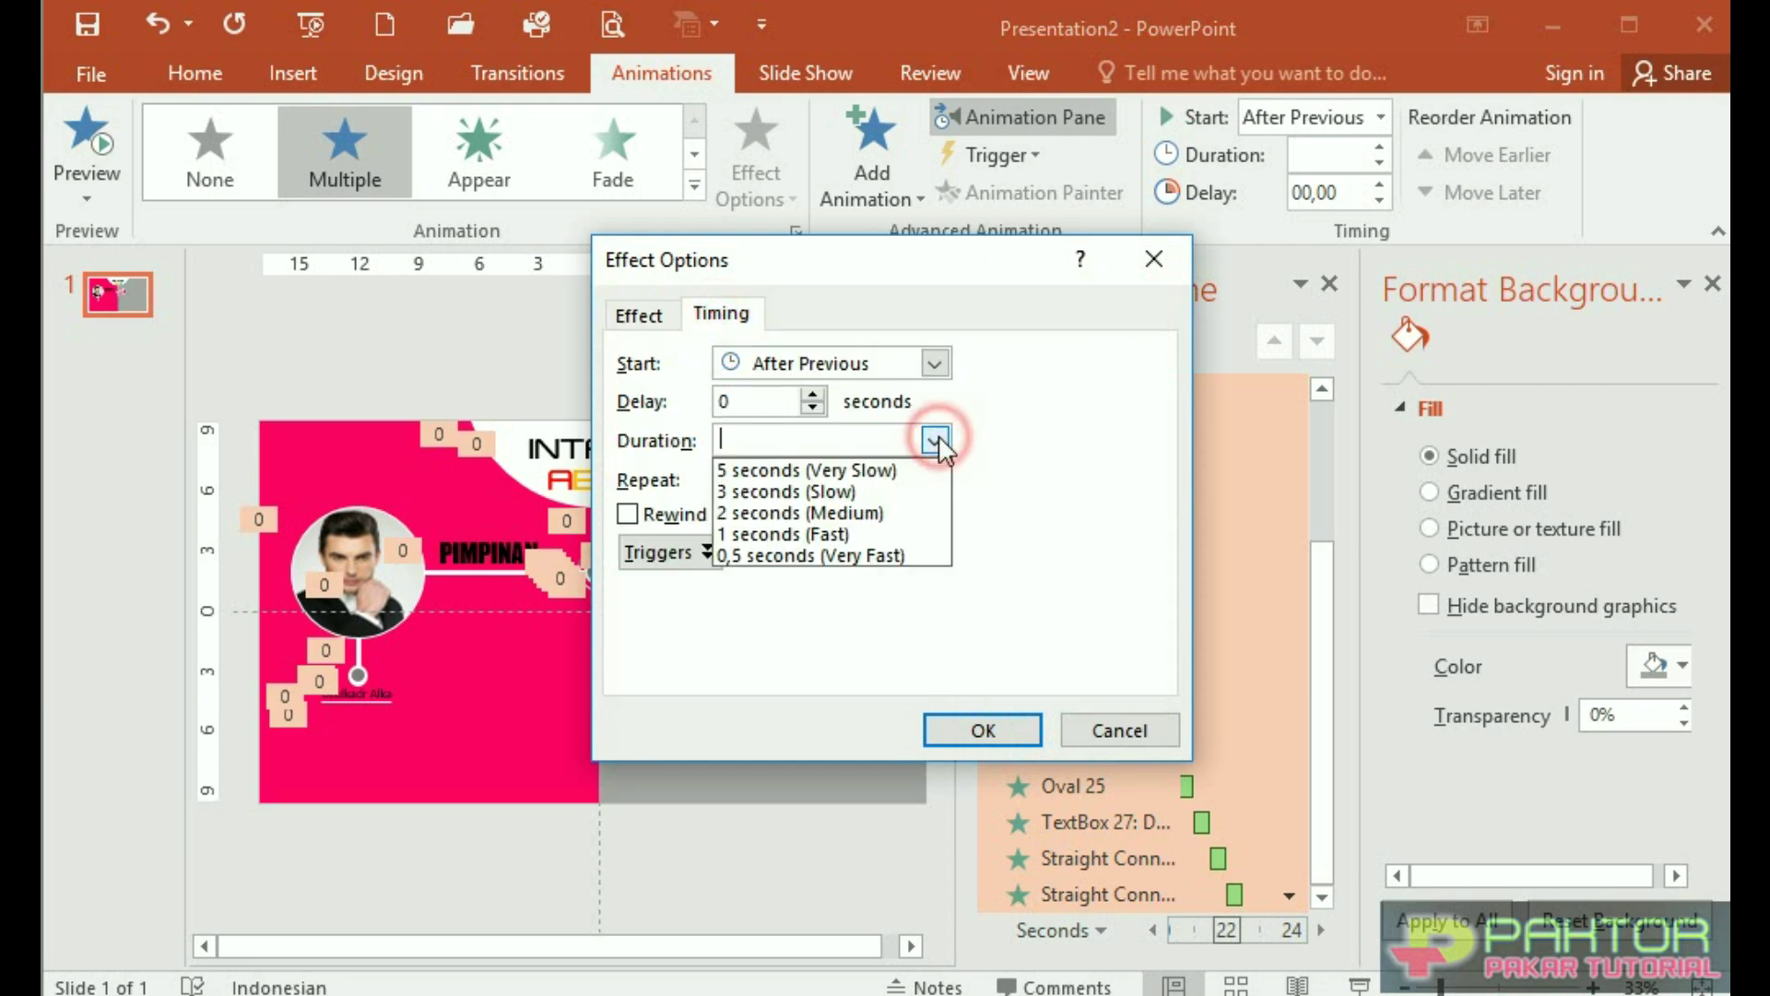
click(883, 533)
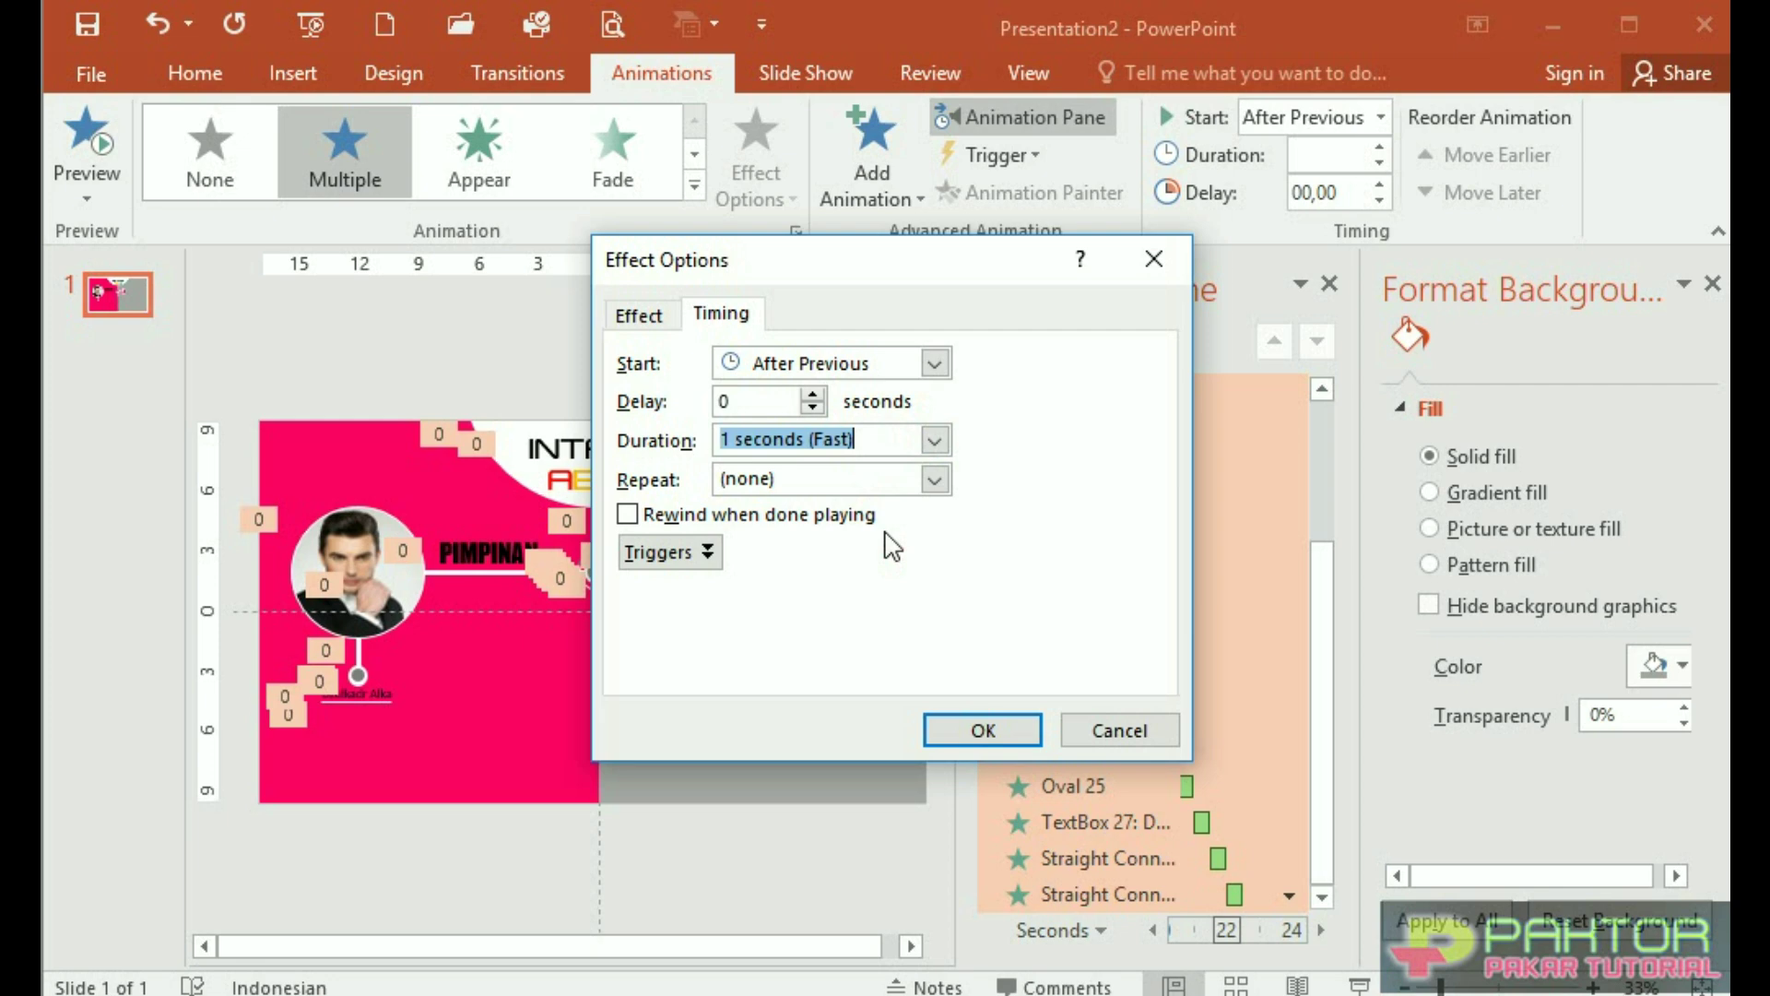
click(1008, 737)
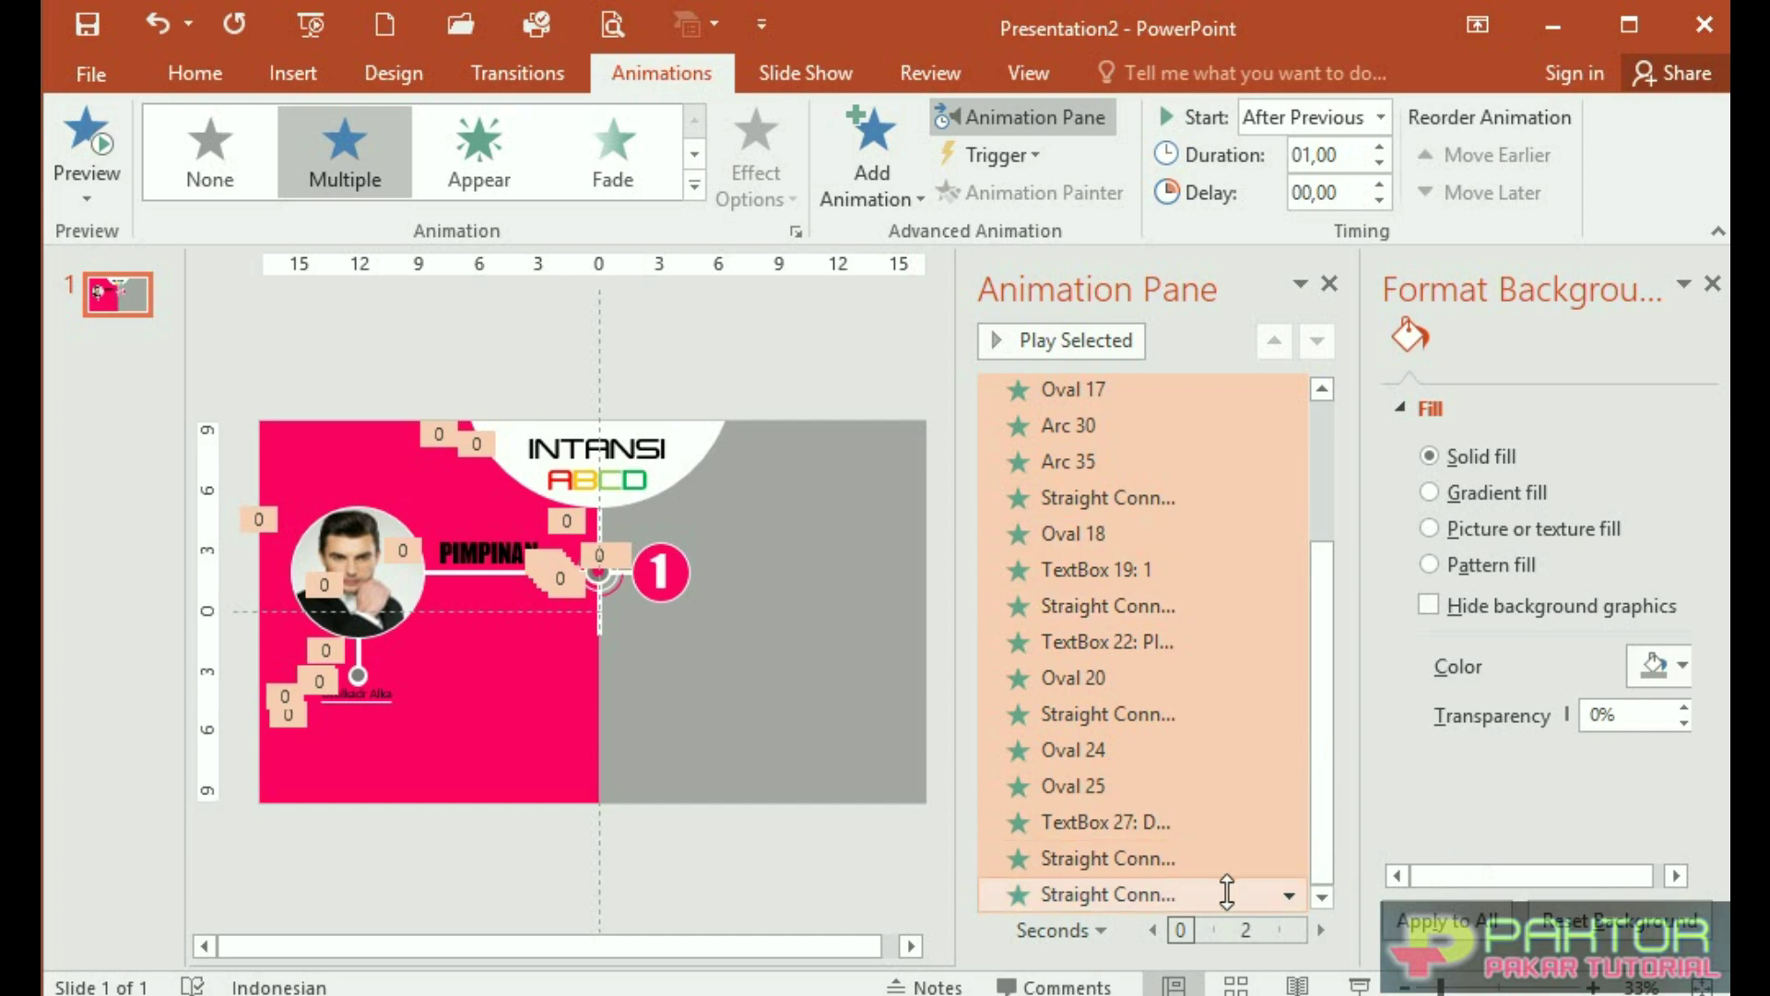
Reopen Effect Options and shorten every animation's duration to 0.5 seconds
click(1288, 897)
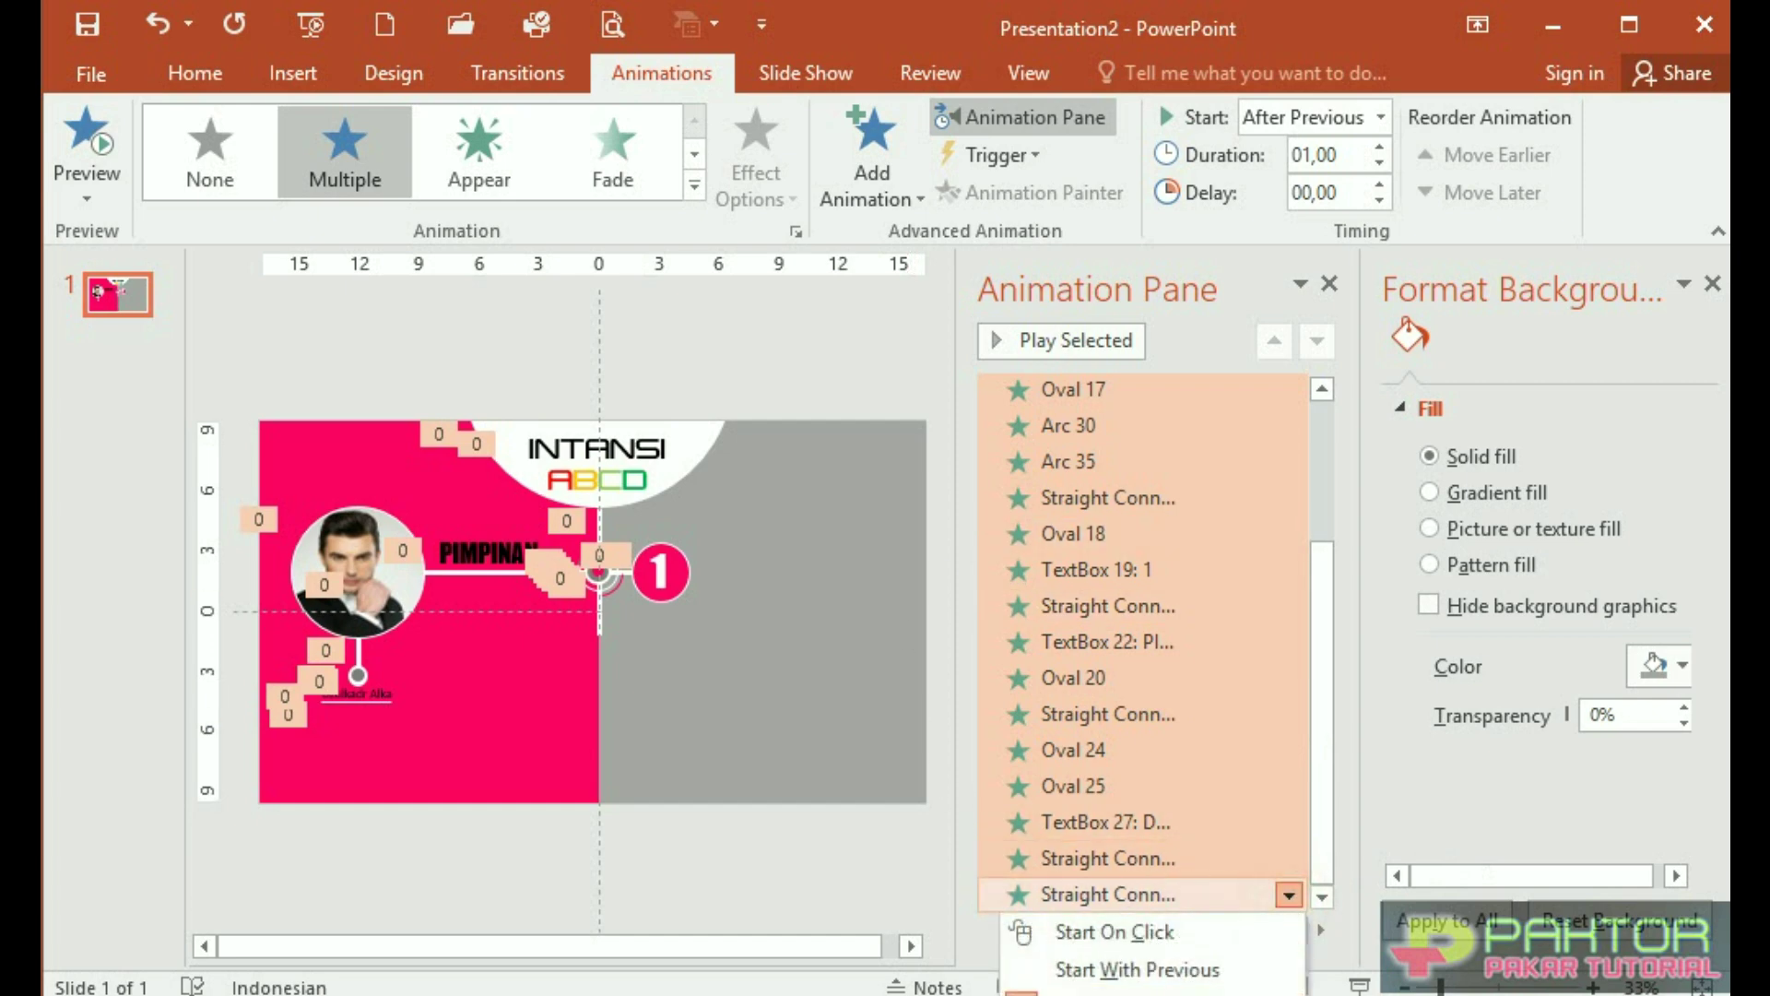
key(e)
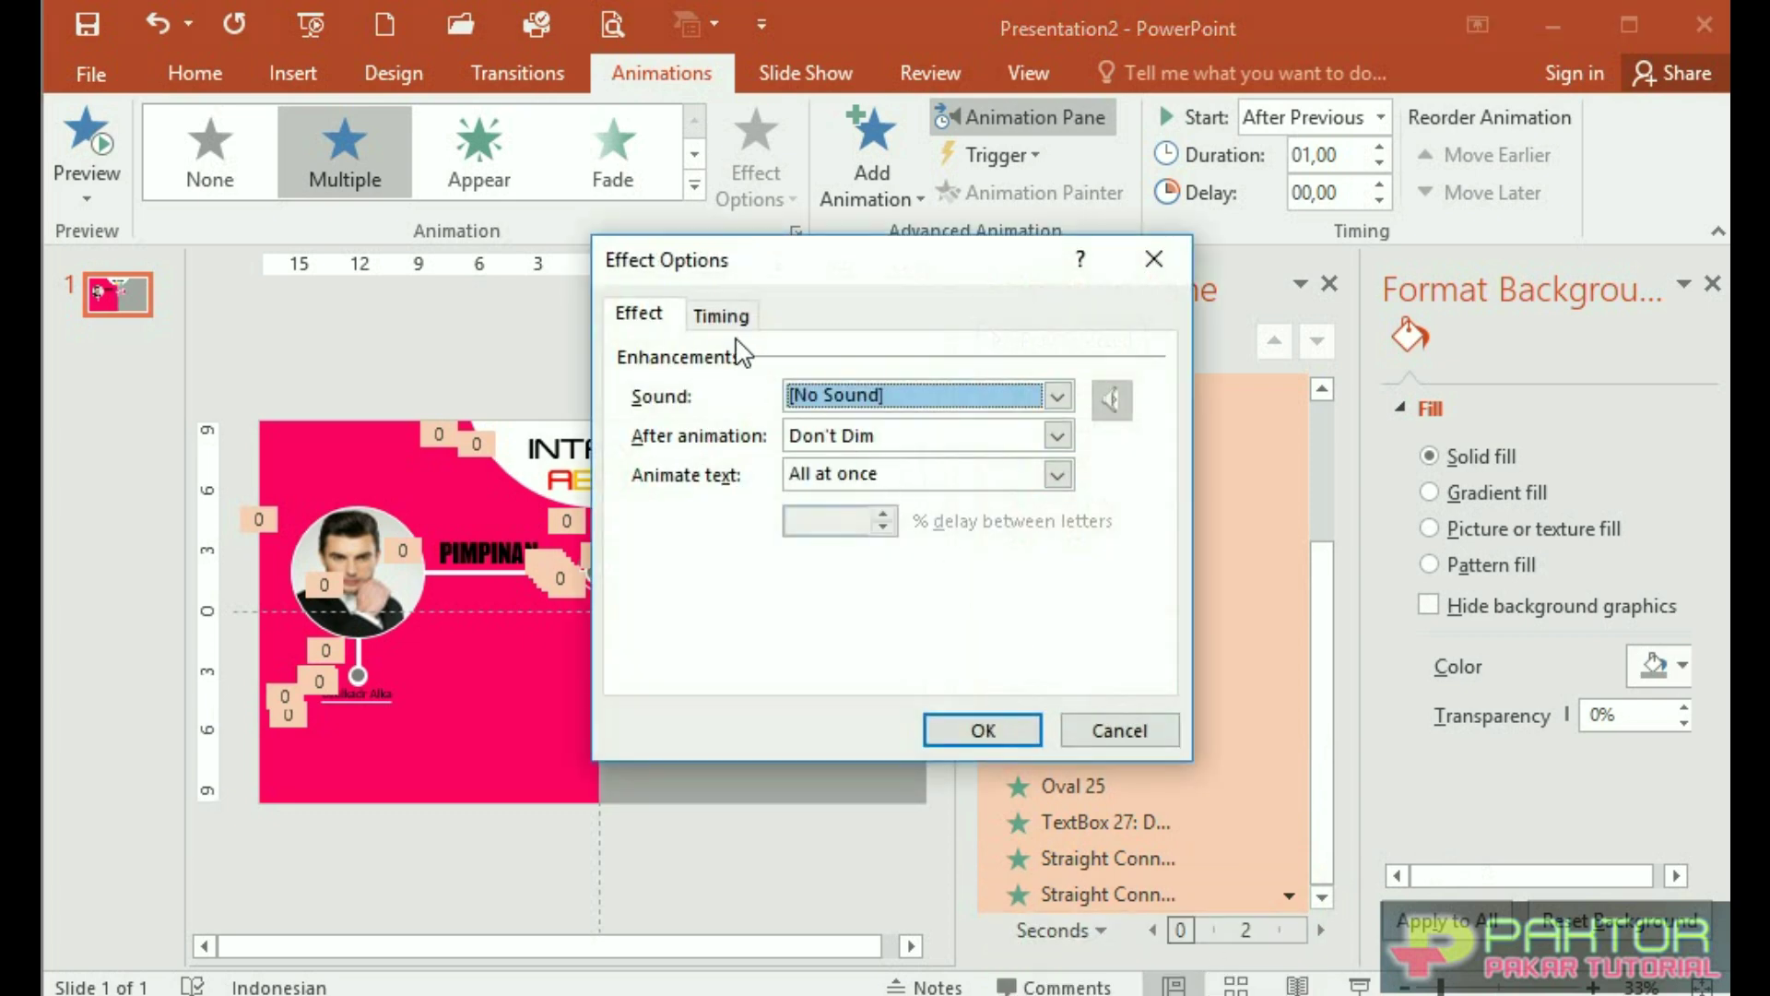
click(721, 316)
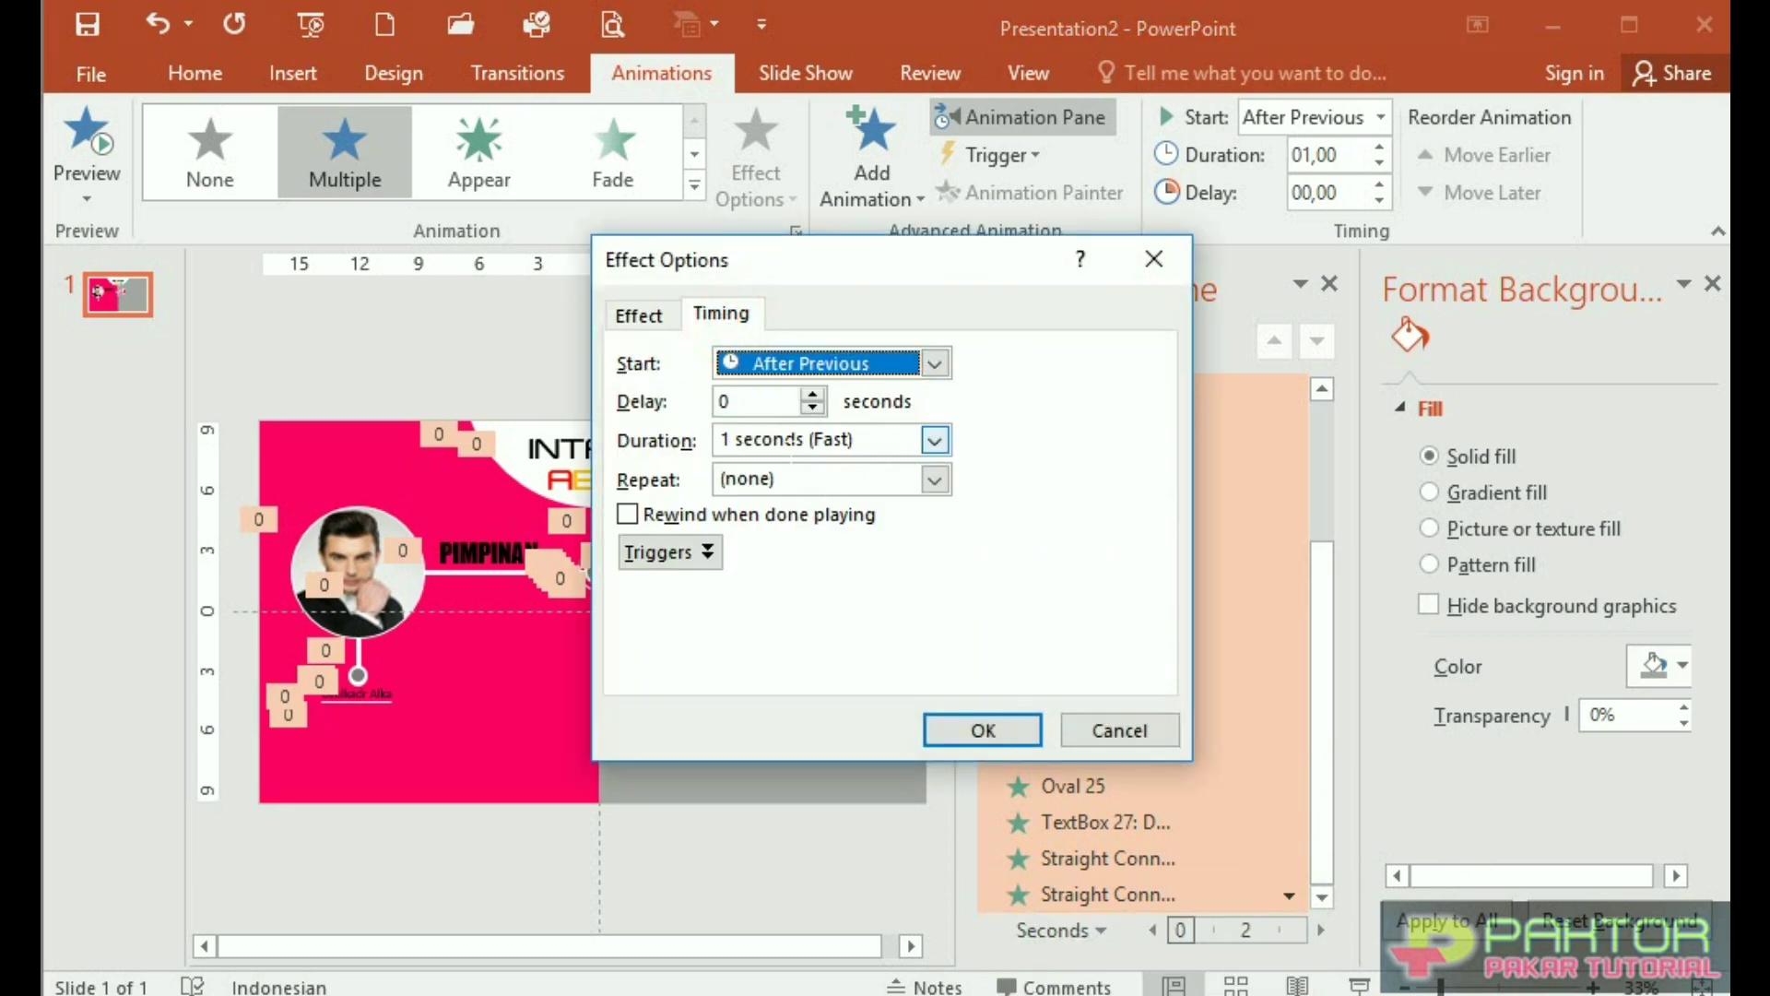
click(935, 443)
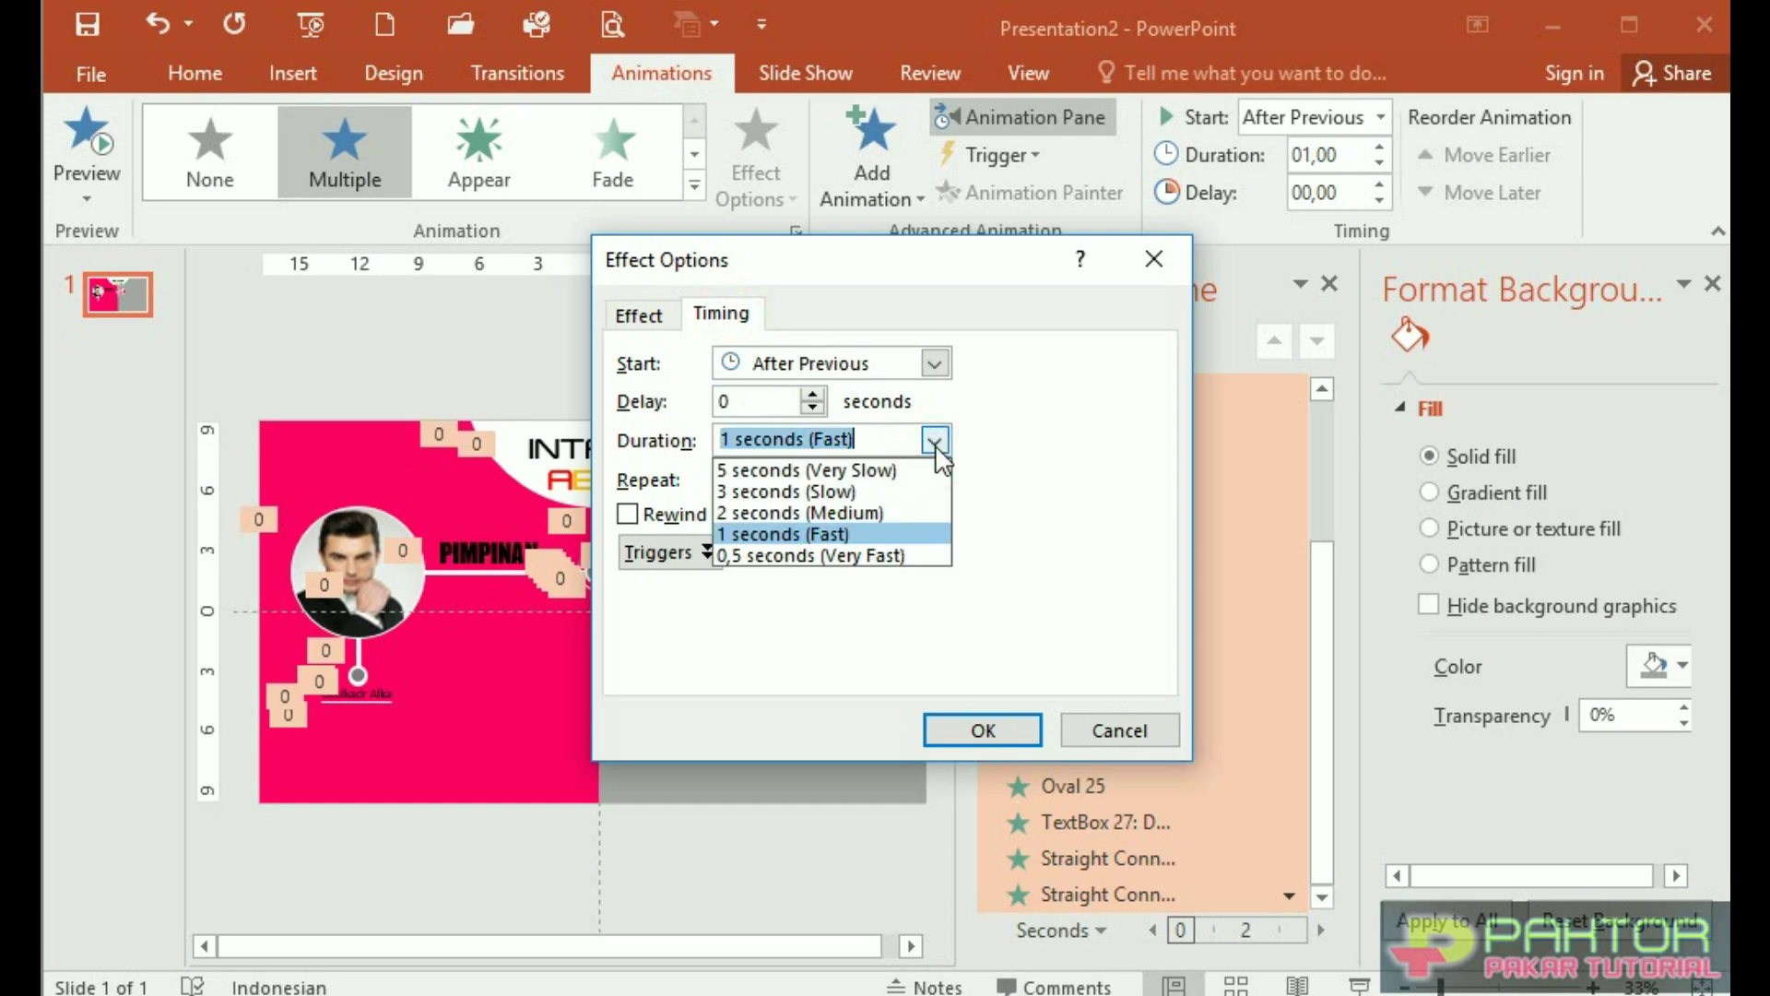
click(915, 555)
key(Return)
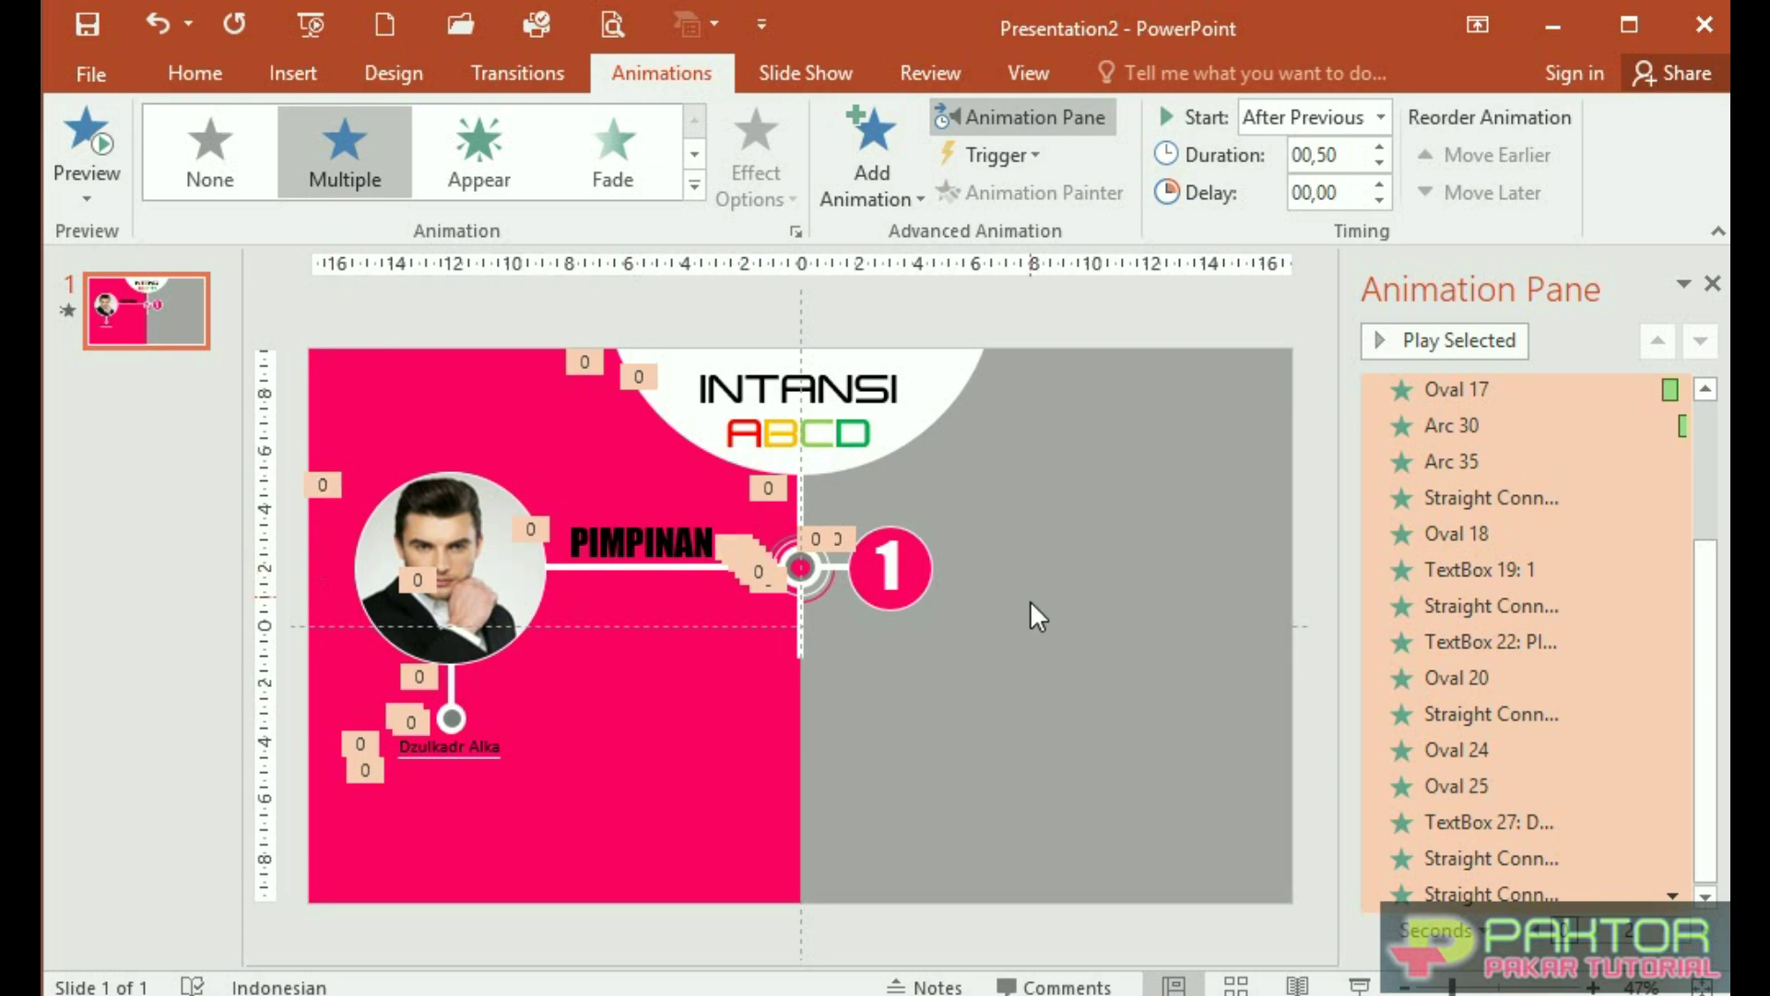
Duplicate the photo, PIMPINAN label, line and 1 circle below, moving the lower photo onto the grey half
click(308, 310)
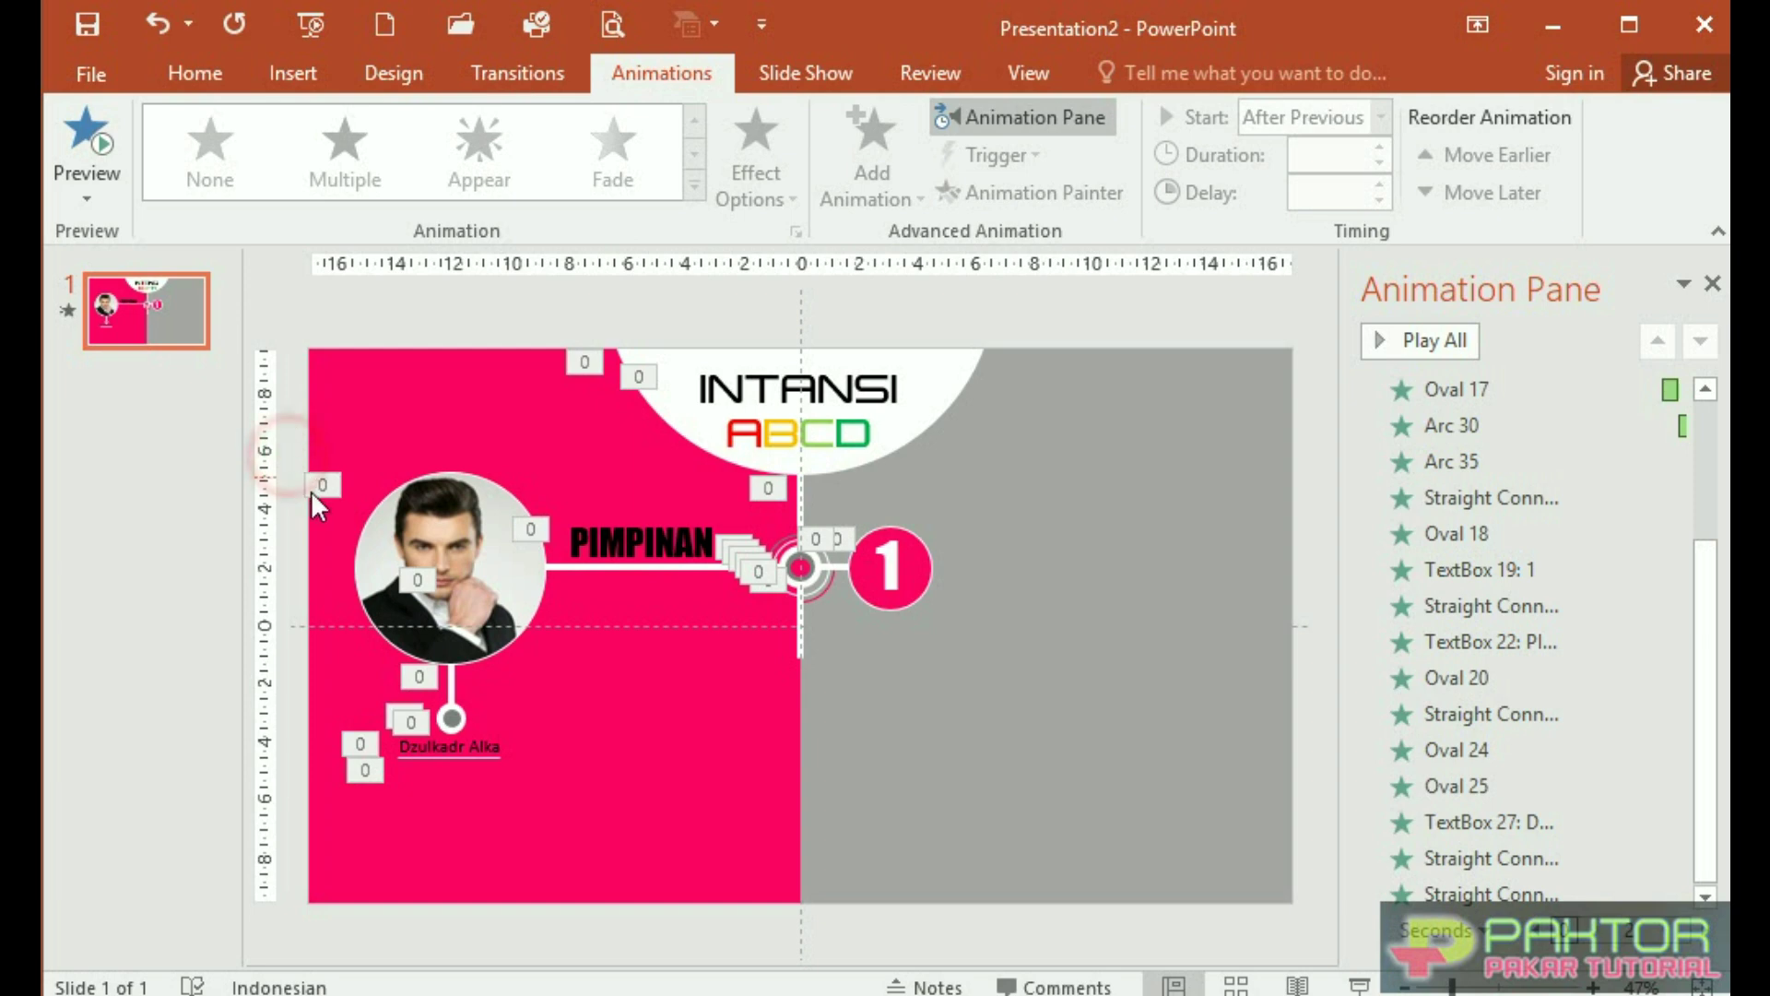
drag(291, 446, 1031, 780)
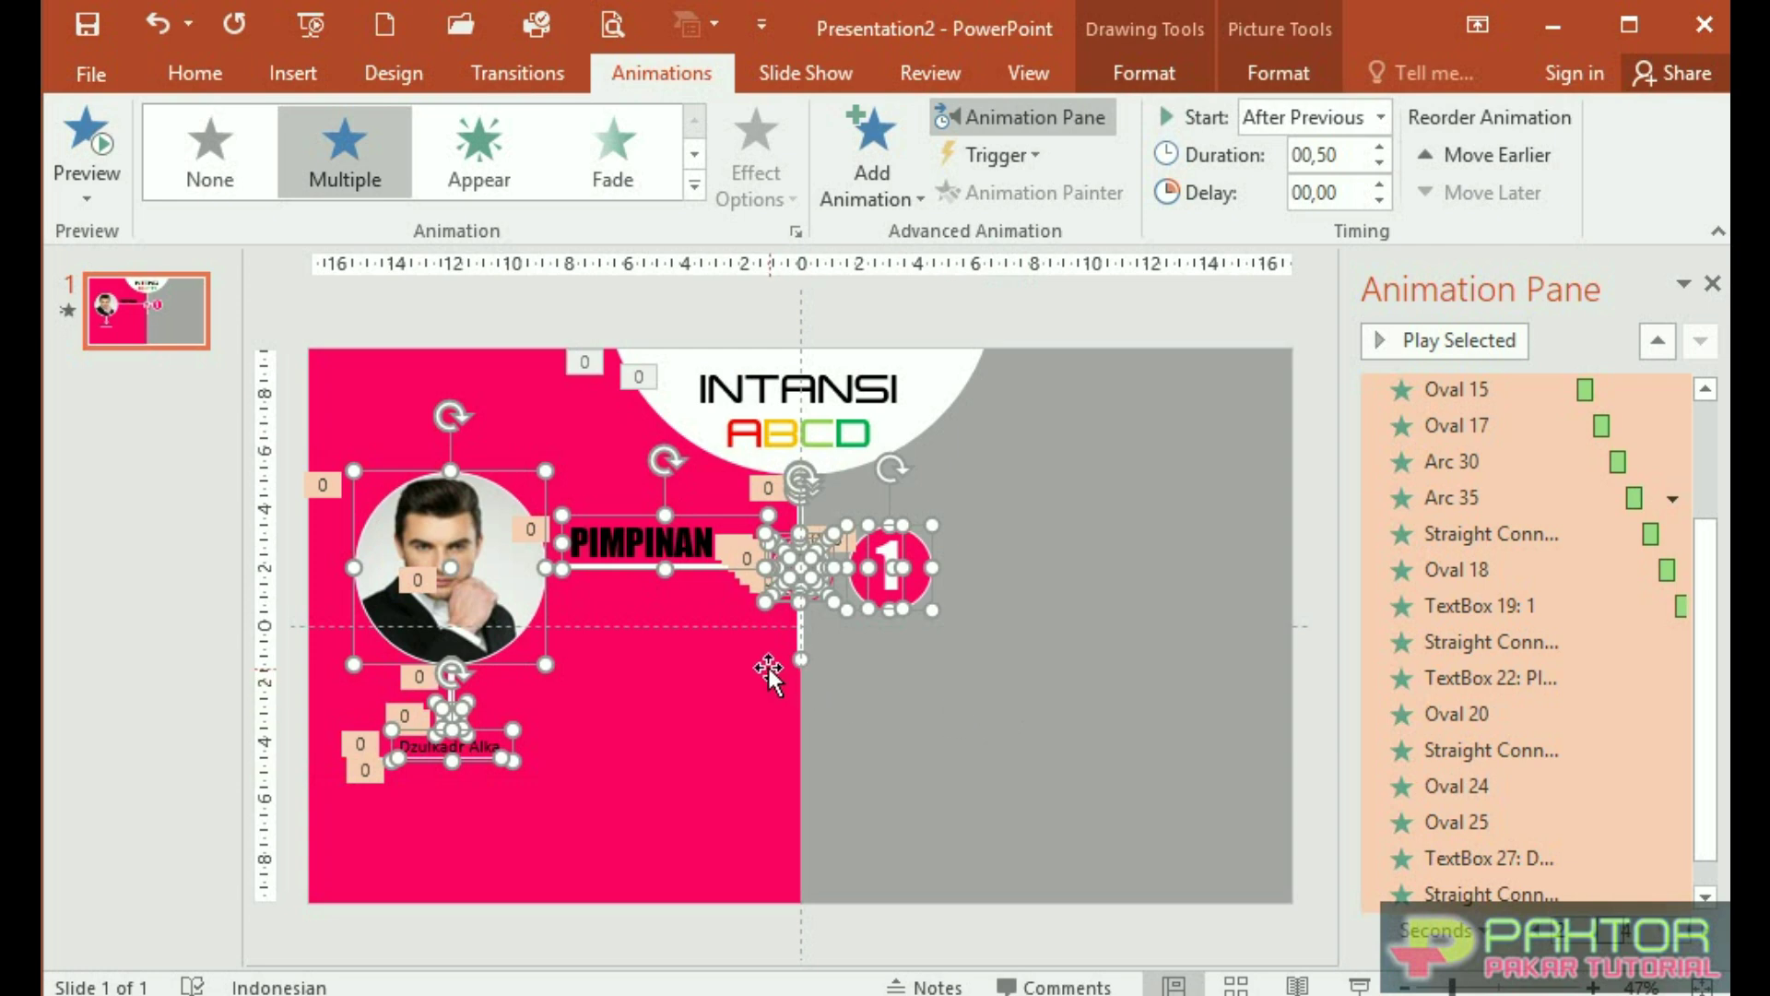
mouse_move(612, 566)
mouse_down()
mouse_move(850, 721)
mouse_move(611, 774)
mouse_up()
click(975, 776)
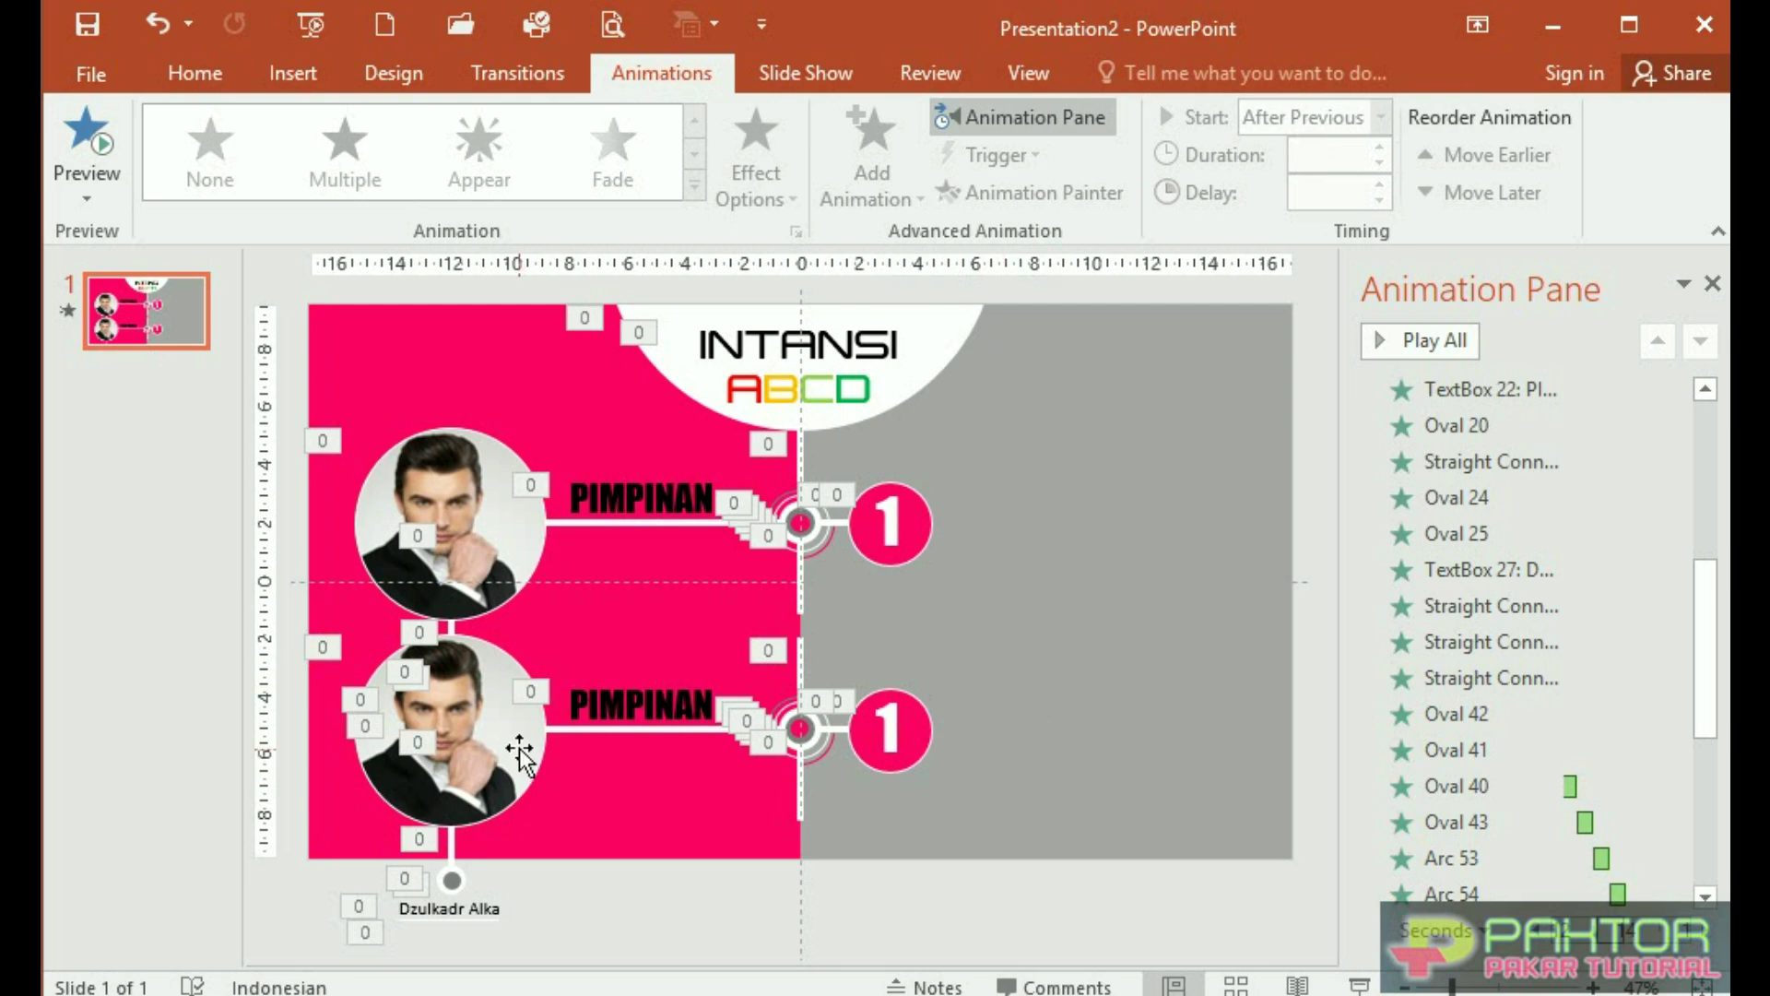
mouse_move(506, 732)
mouse_down()
mouse_move(1146, 729)
mouse_move(1195, 747)
mouse_up()
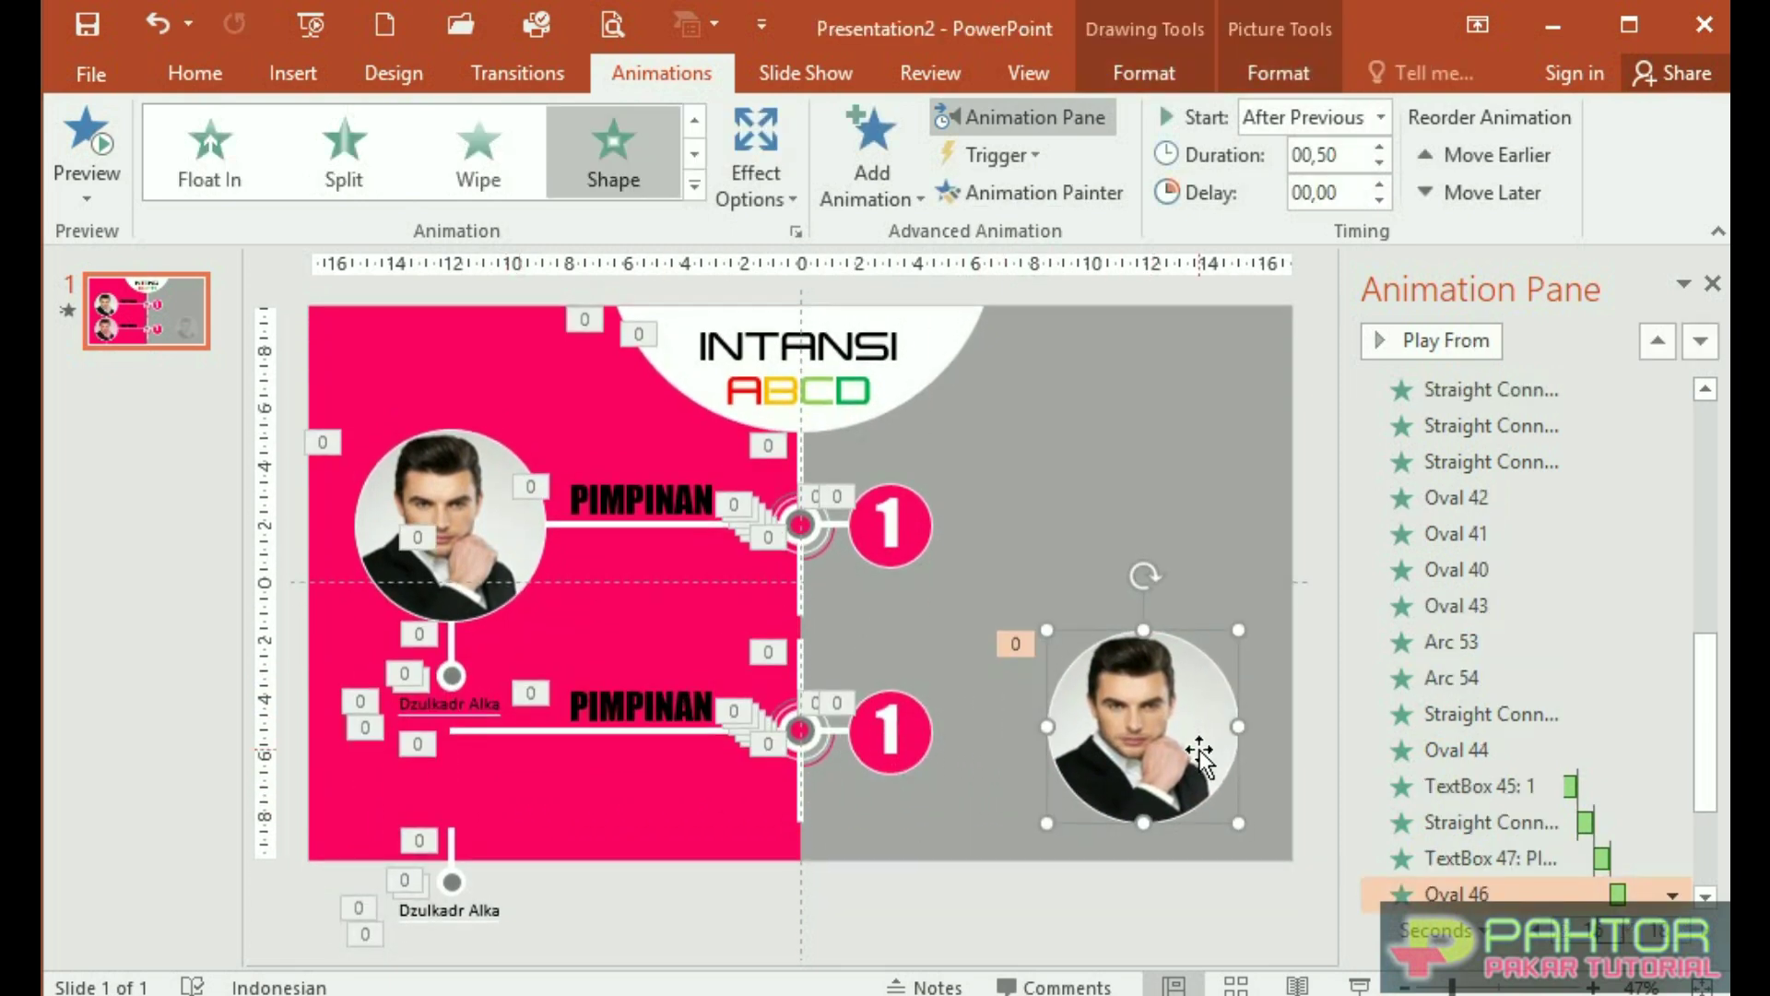
Move the lower circle onto the vertical line and extend the connecting line into it
click(908, 758)
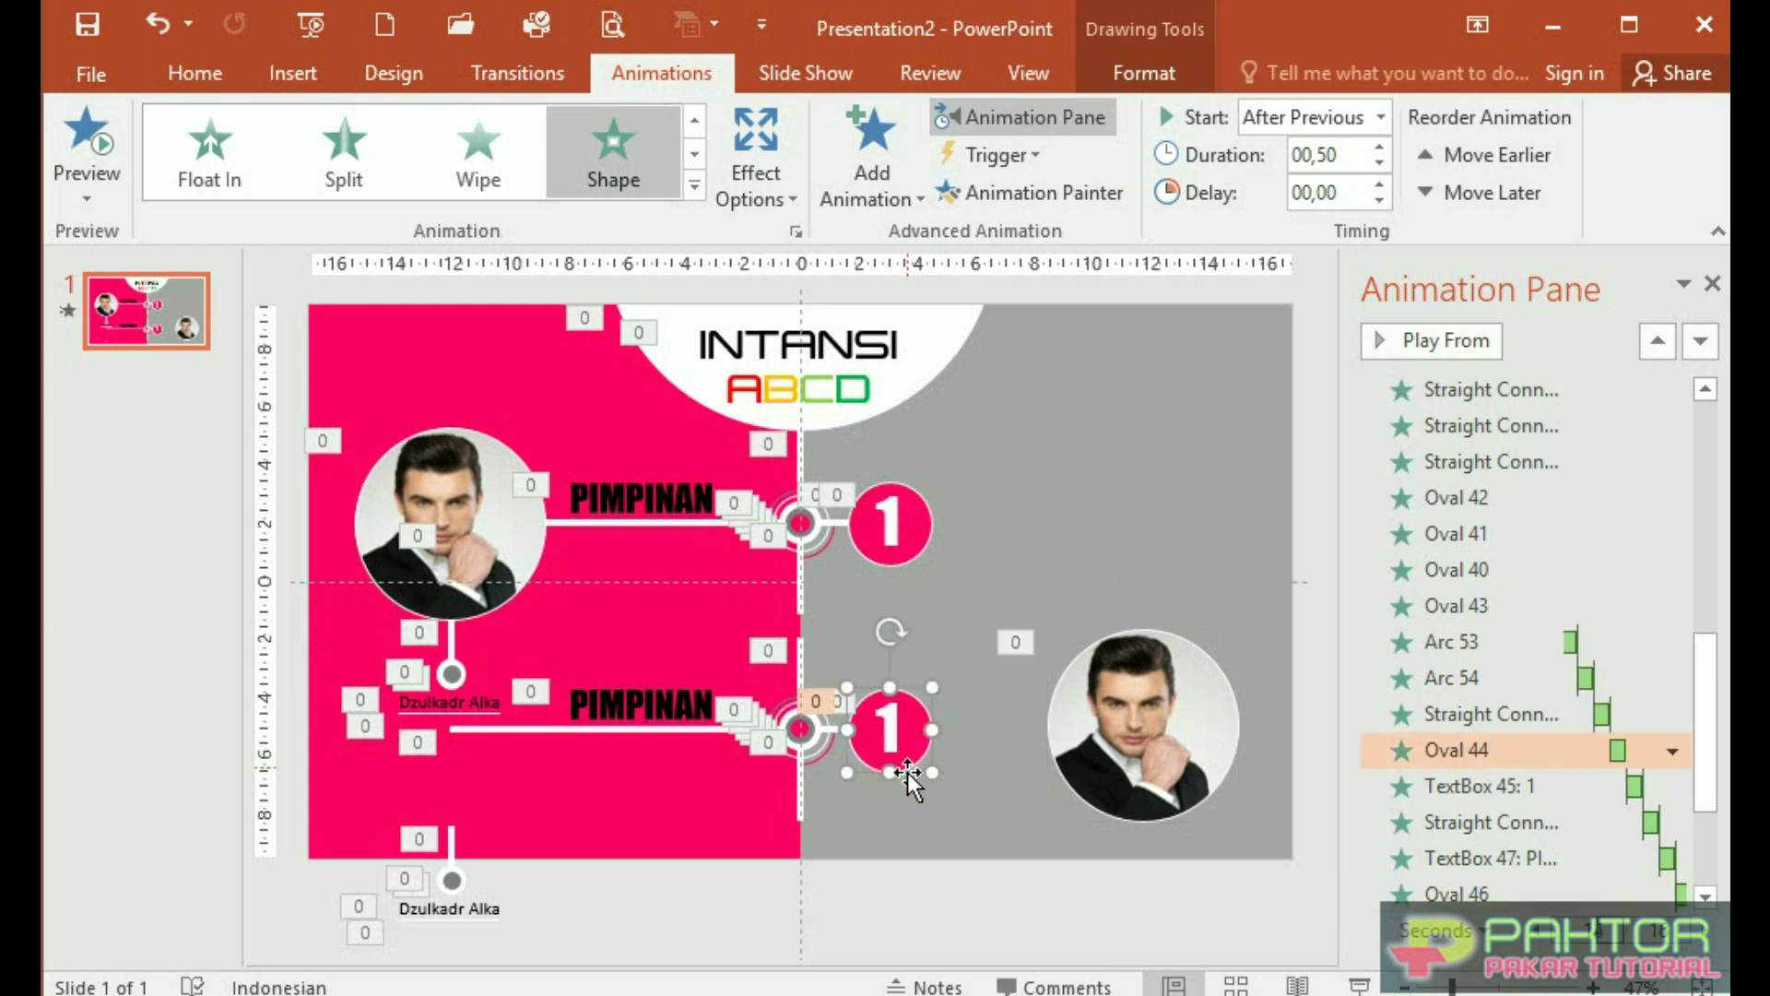
drag(915, 765, 781, 793)
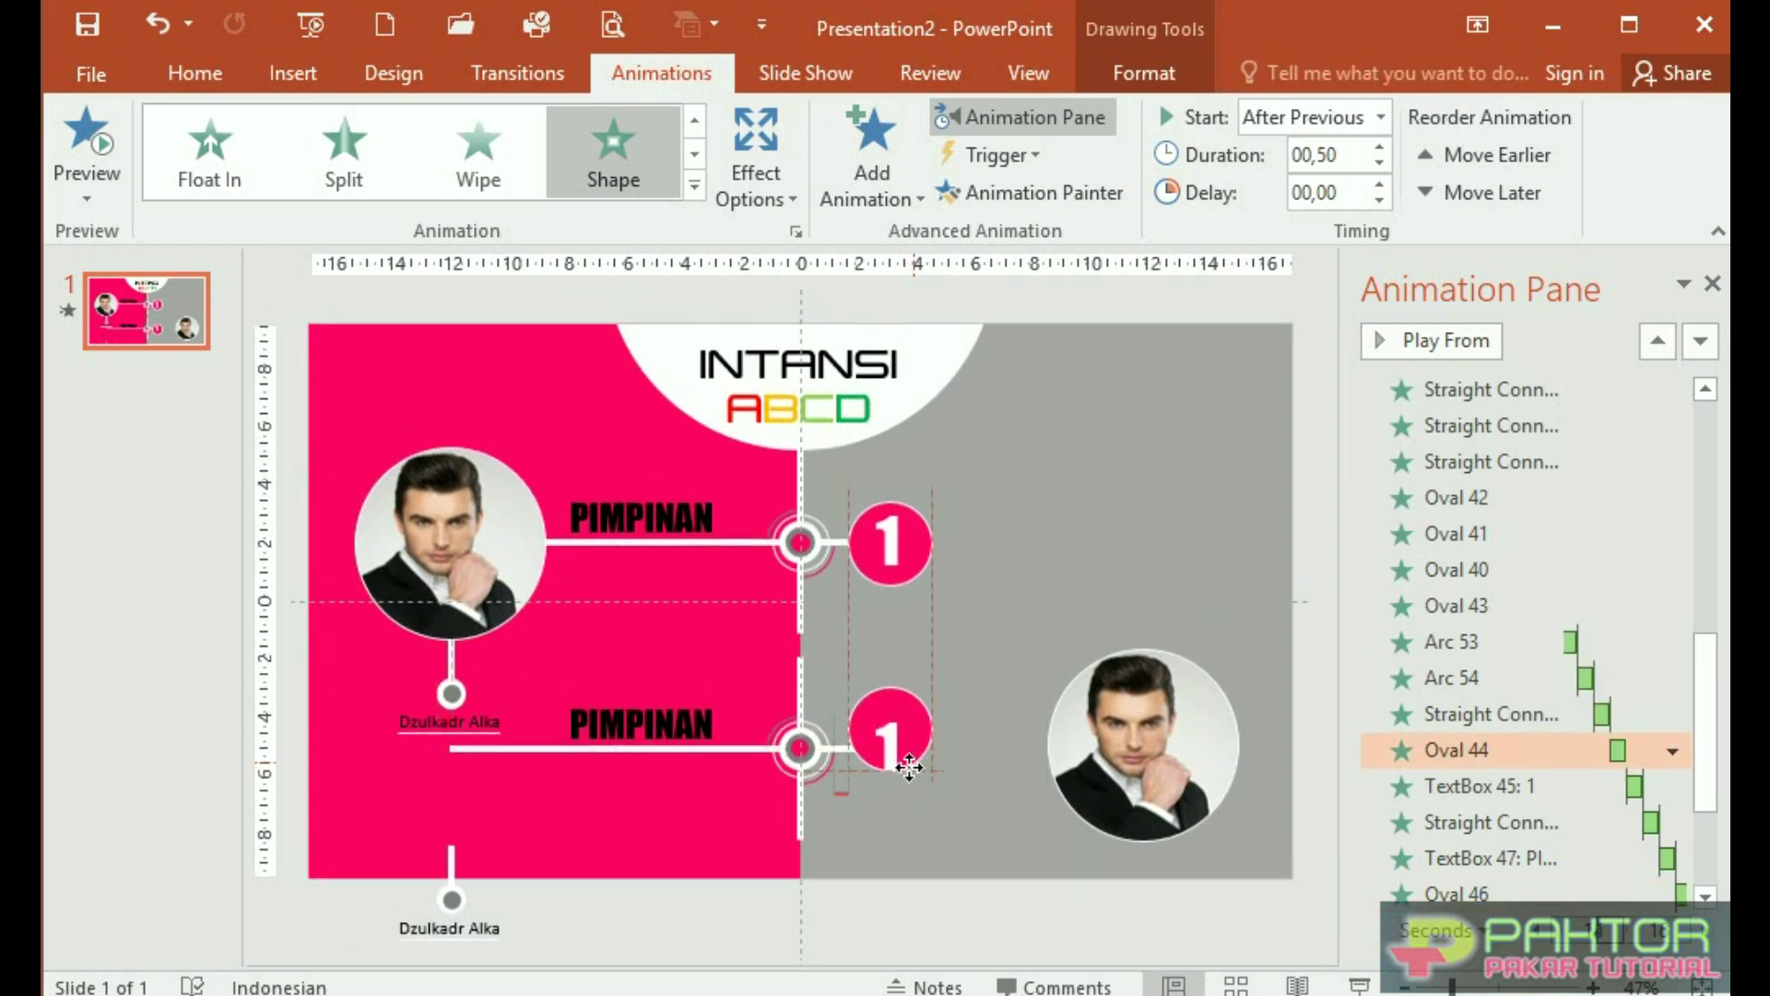
click(523, 747)
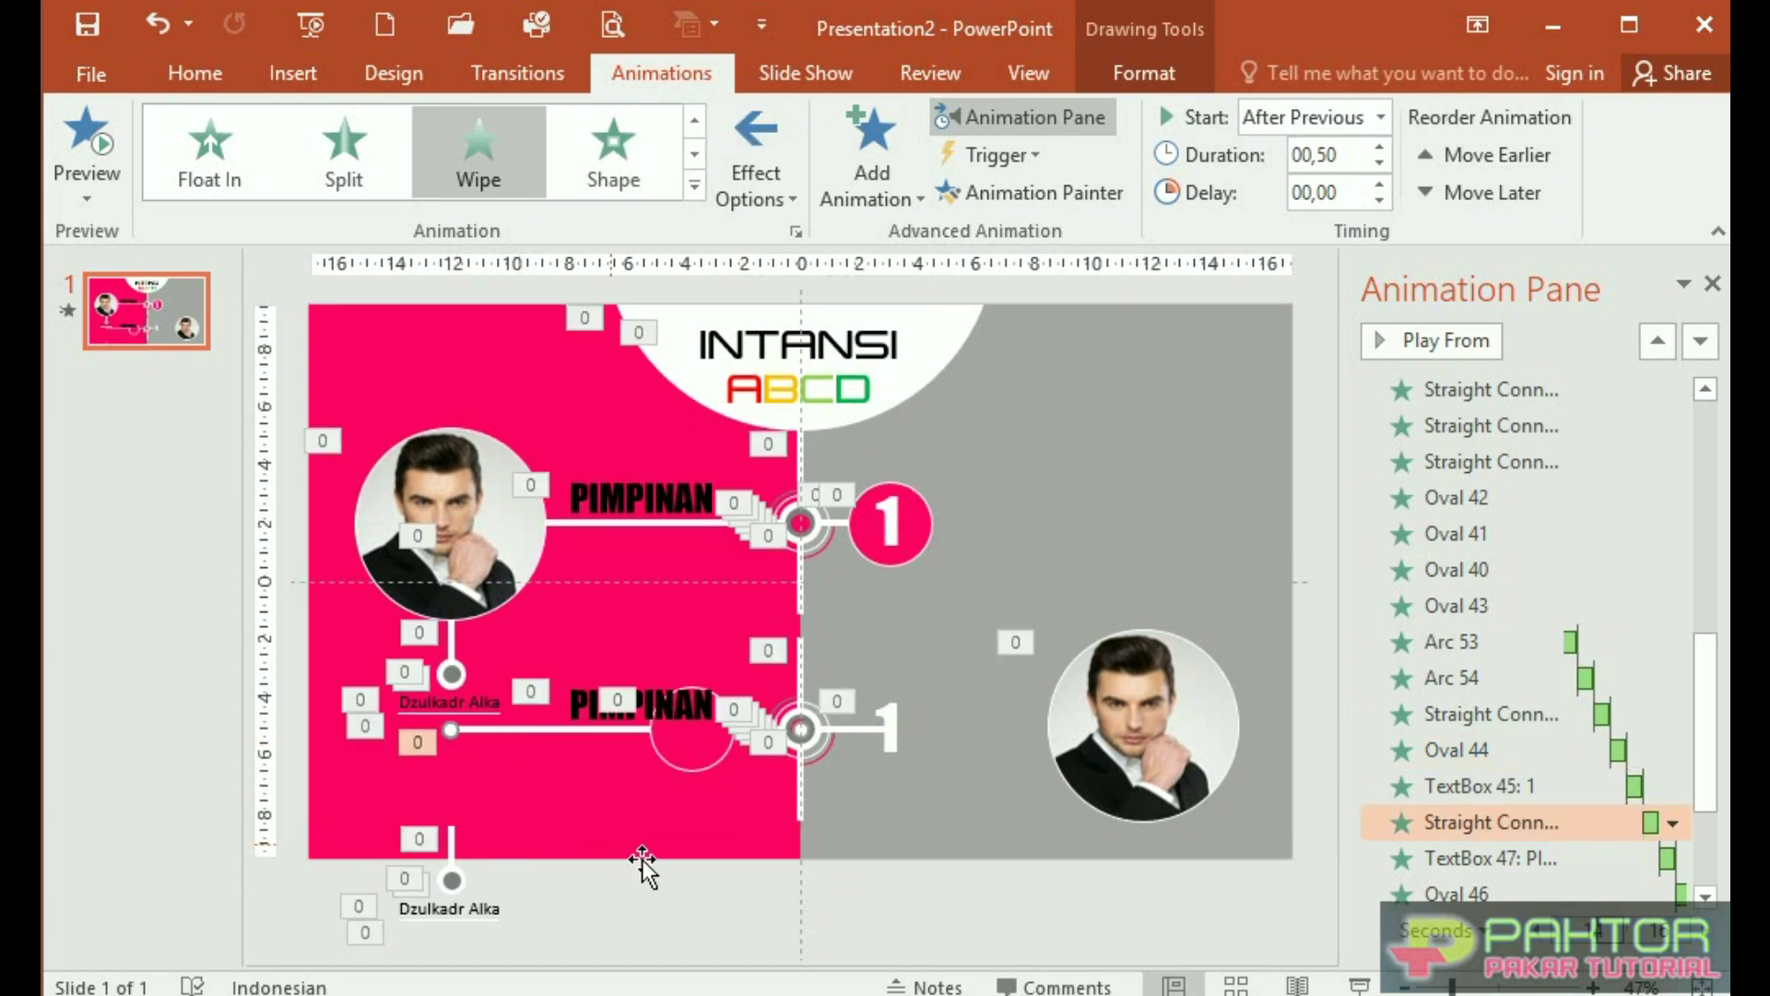
ctrl+scroll(612, 842, up, 3)
drag(519, 611, 901, 612)
Fill the lower circle, Oval 44, with grey
click(911, 672)
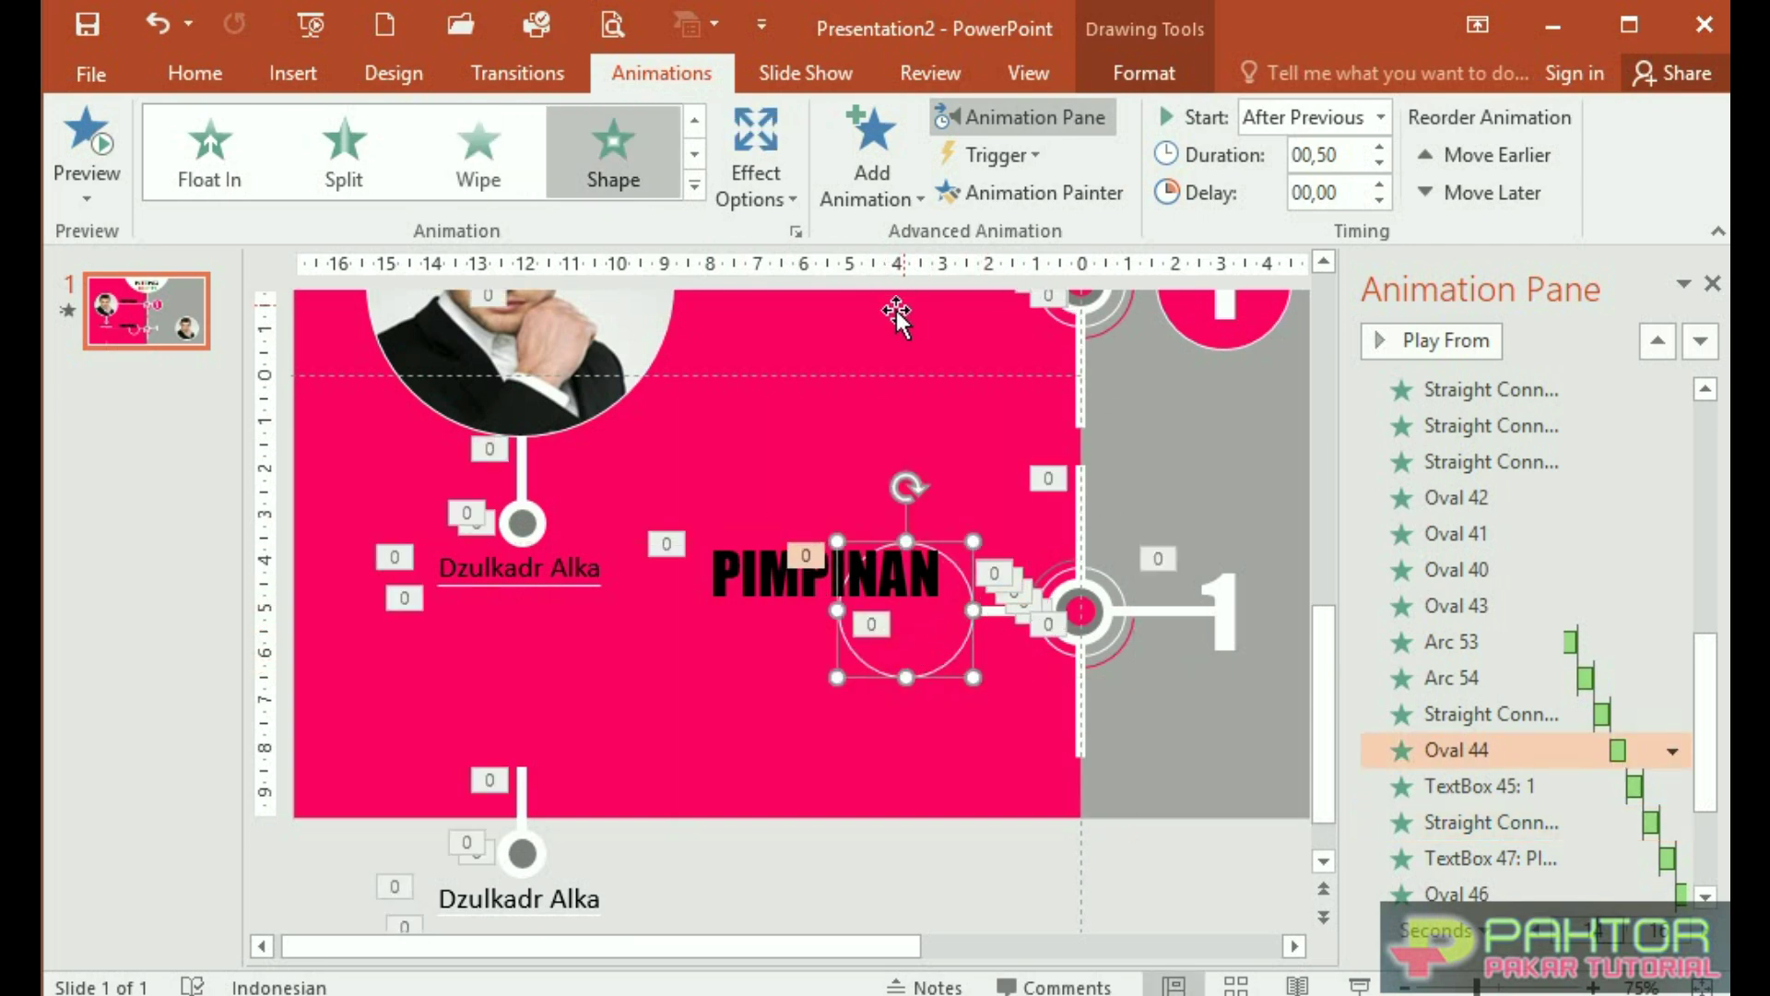
click(1144, 84)
click(787, 117)
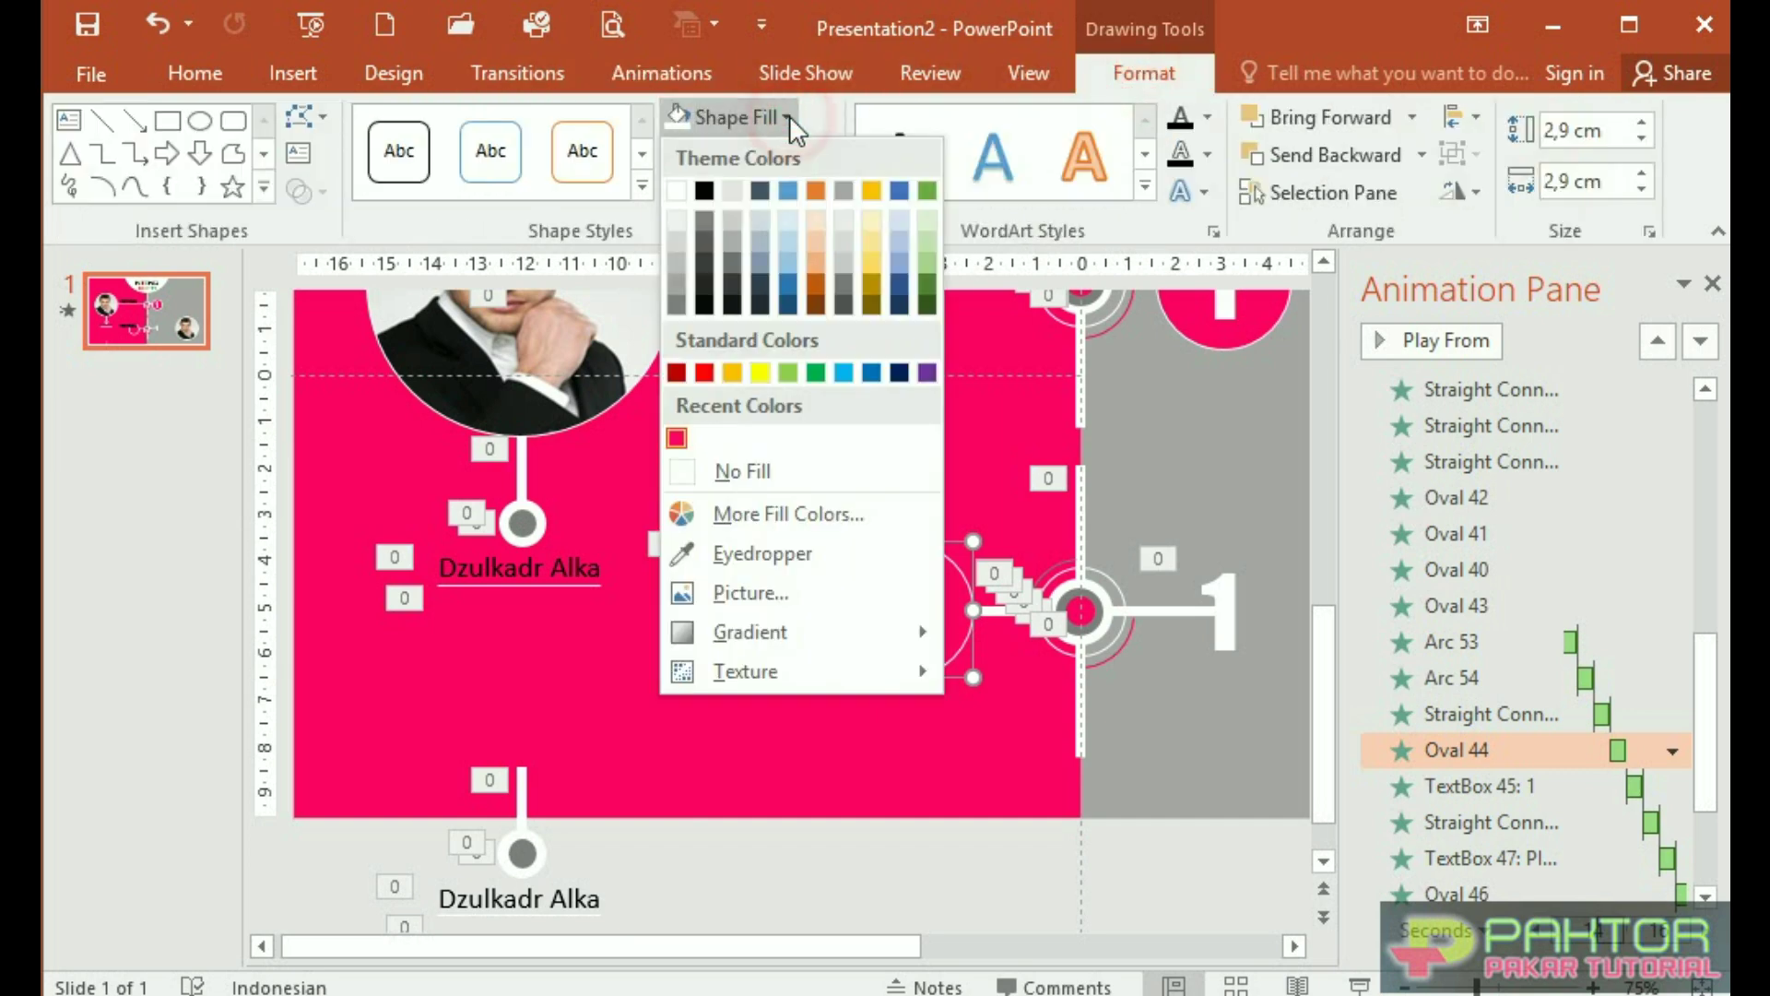
click(673, 302)
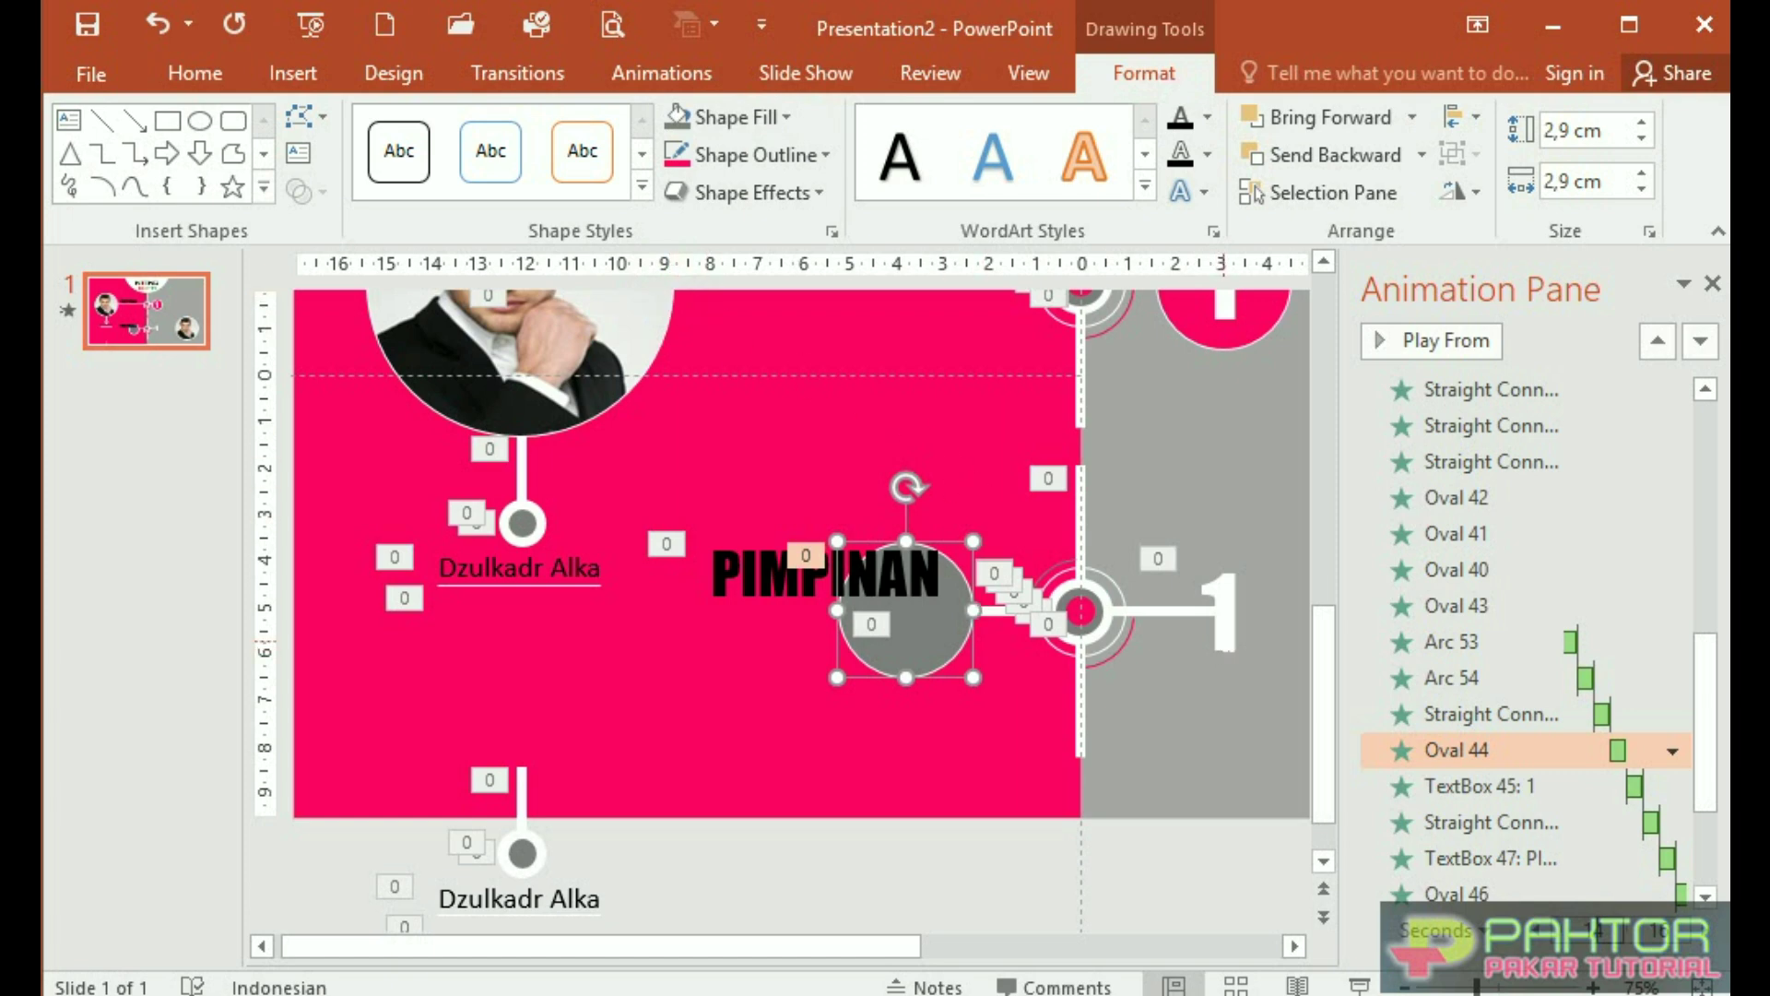
Move the number 1 into the grey circle and PIMPINAN out to the right grey area
click(1224, 613)
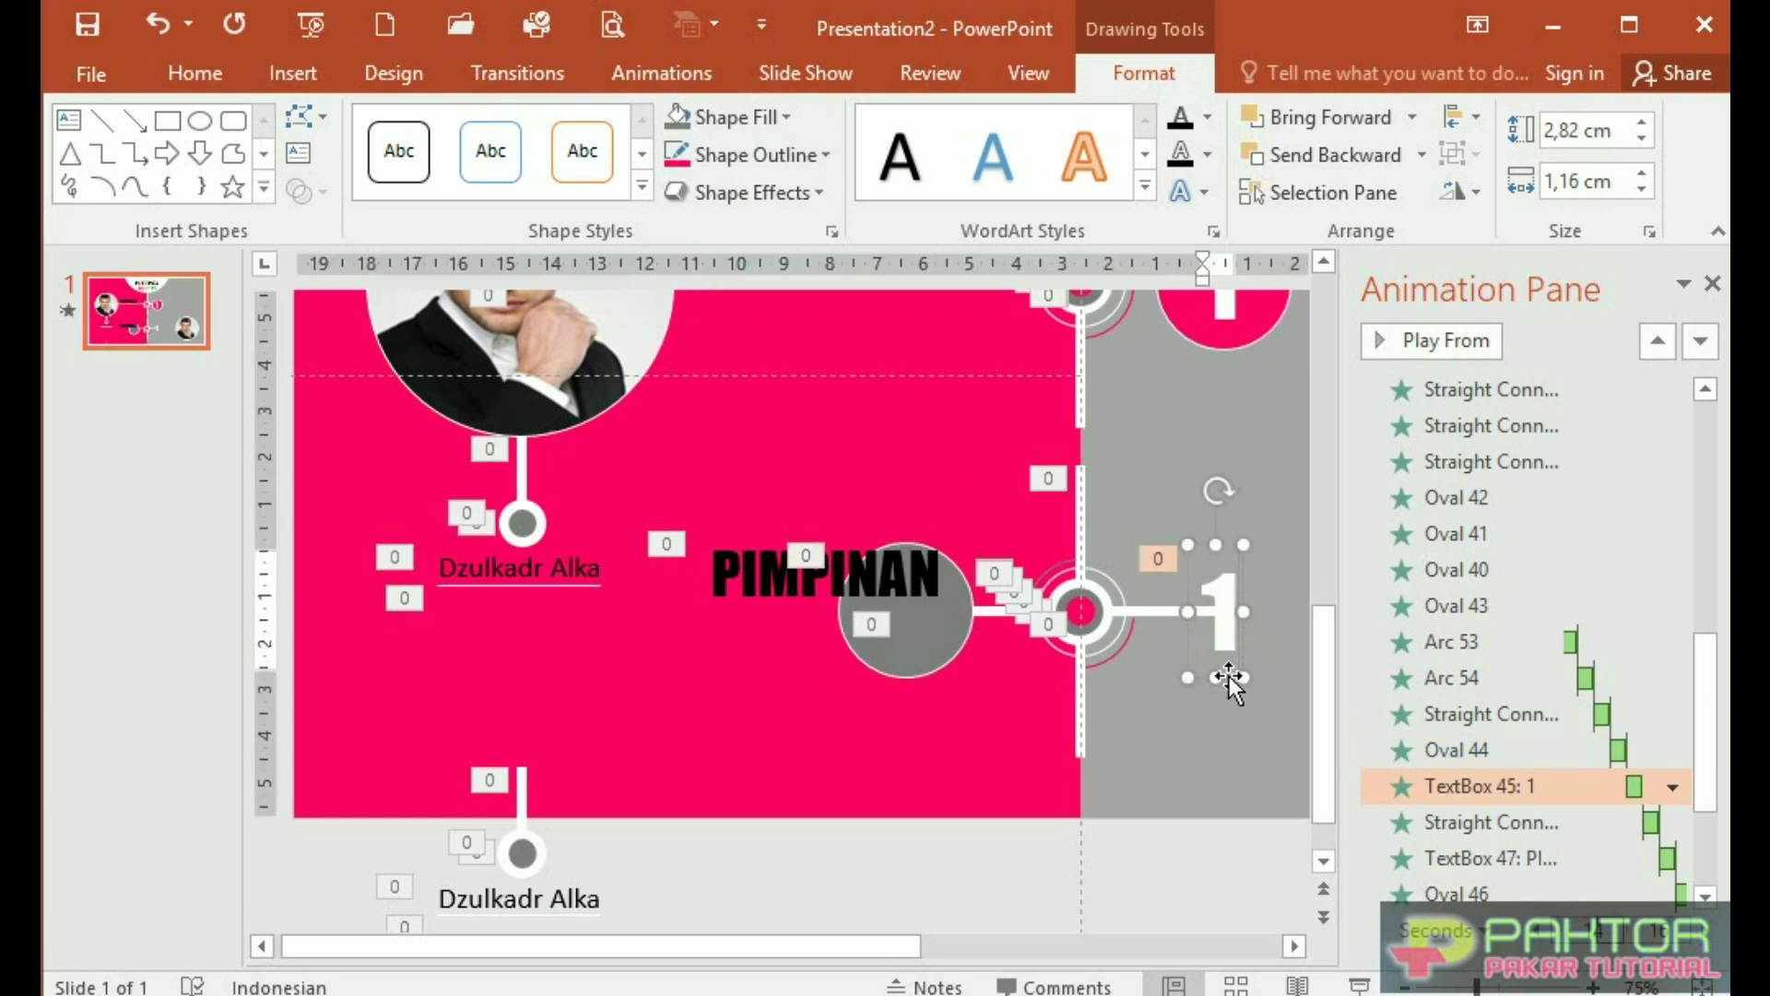
drag(1230, 677, 910, 673)
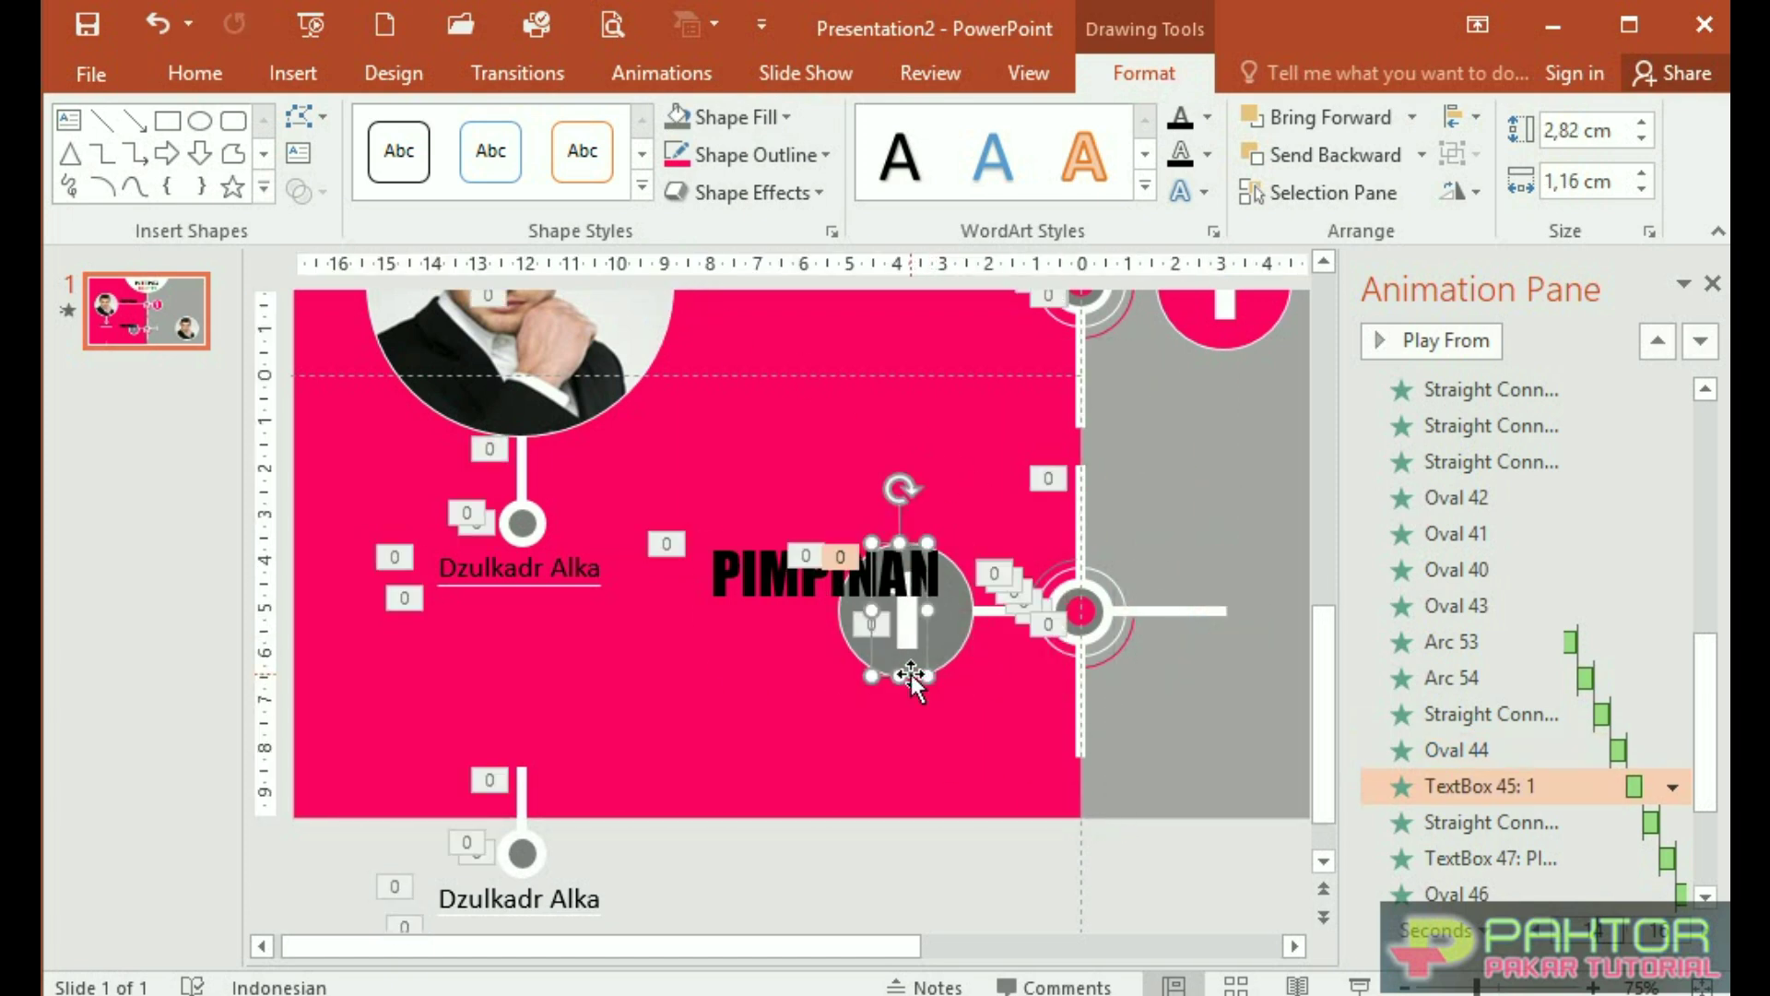
click(765, 615)
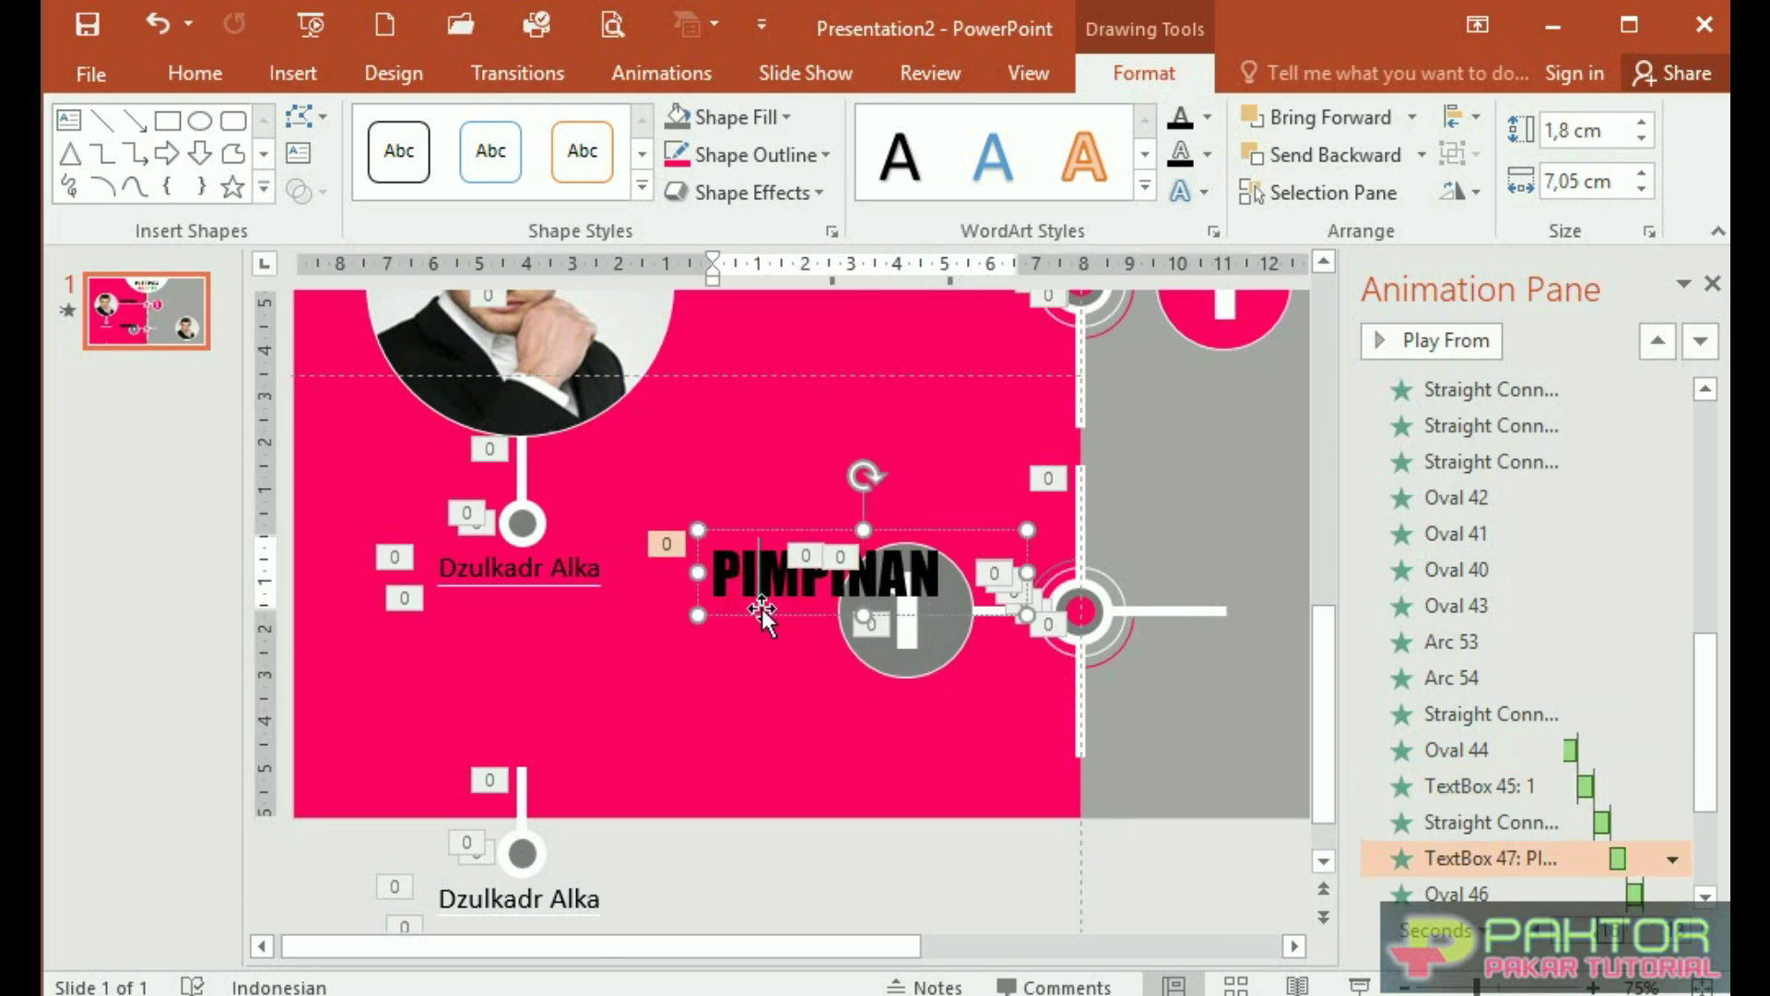
drag(764, 612, 1195, 616)
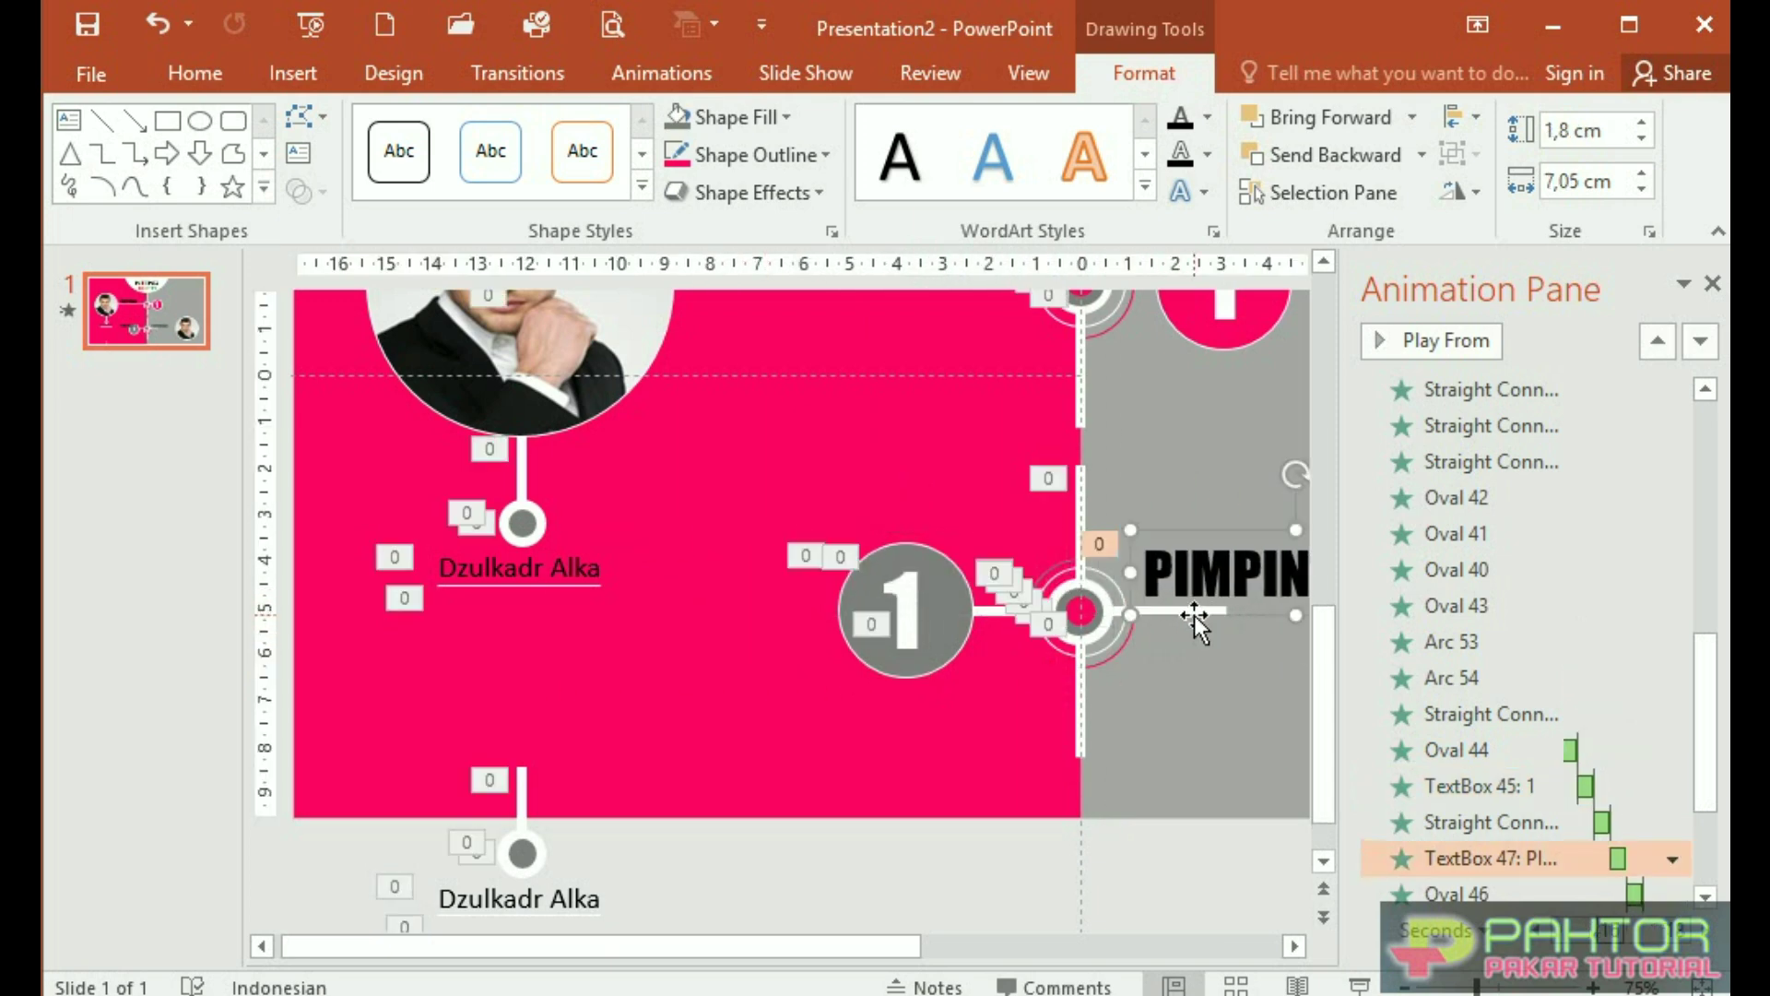
Change the lower circle's number from 1 to 2
click(899, 609)
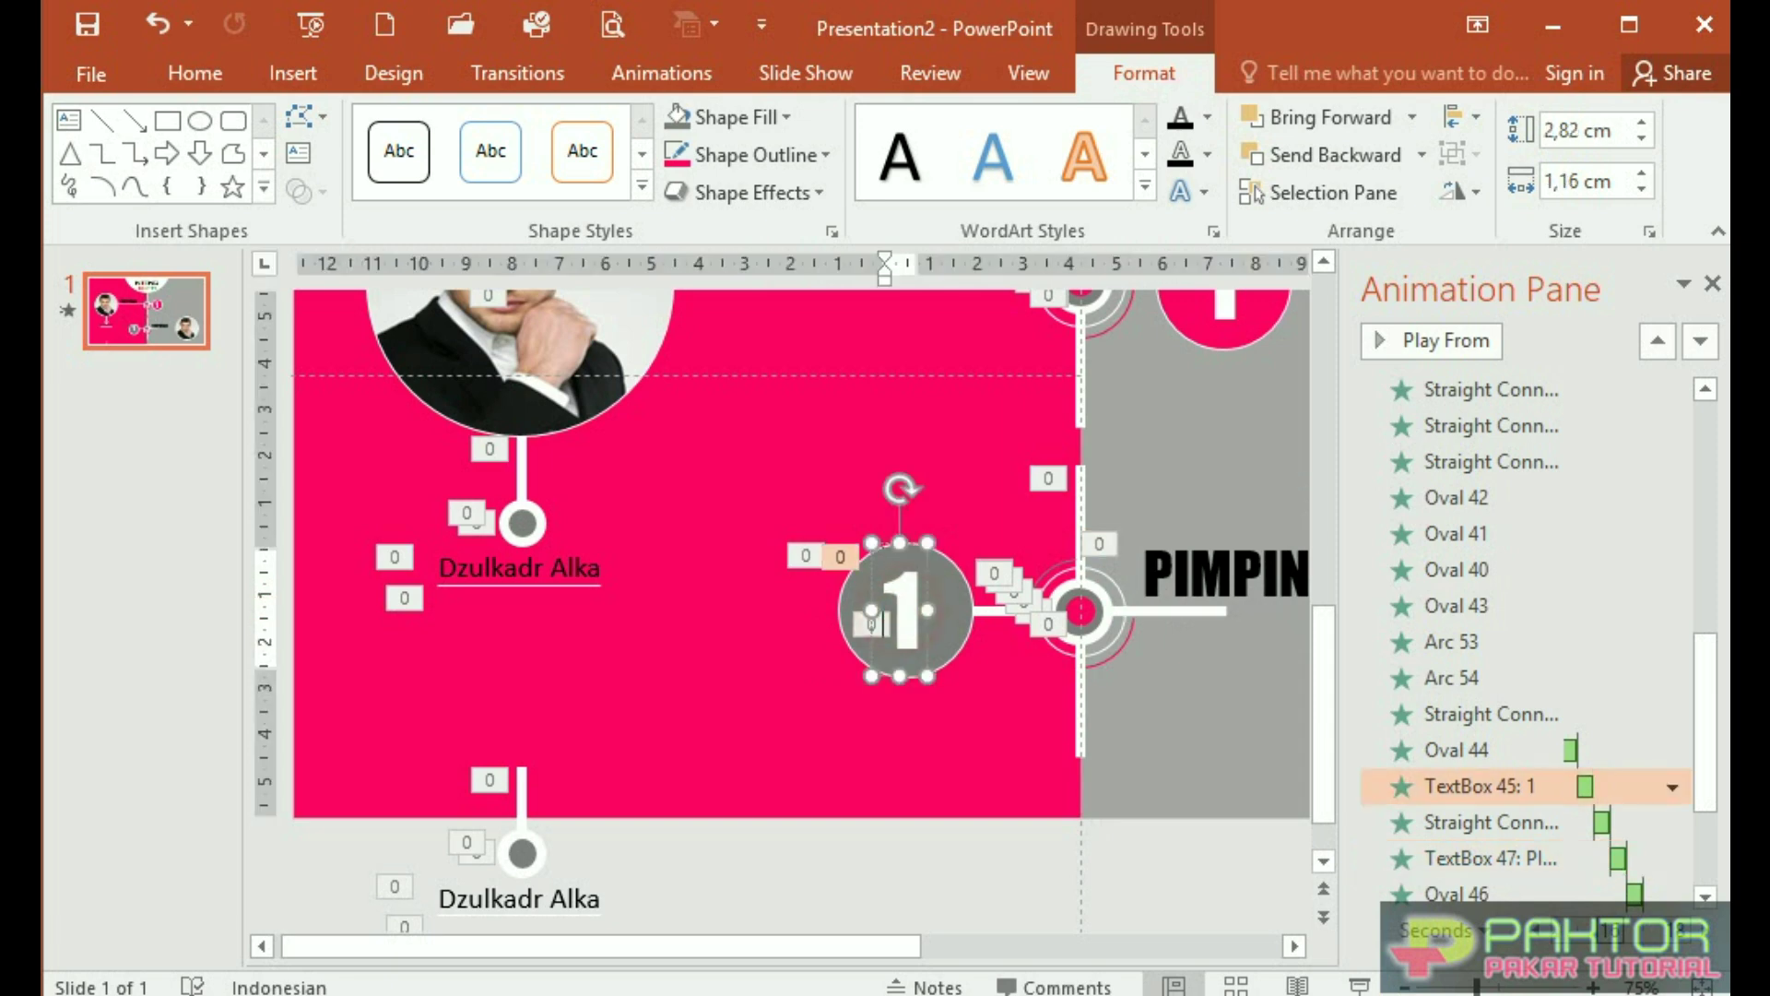
click(893, 626)
click(903, 616)
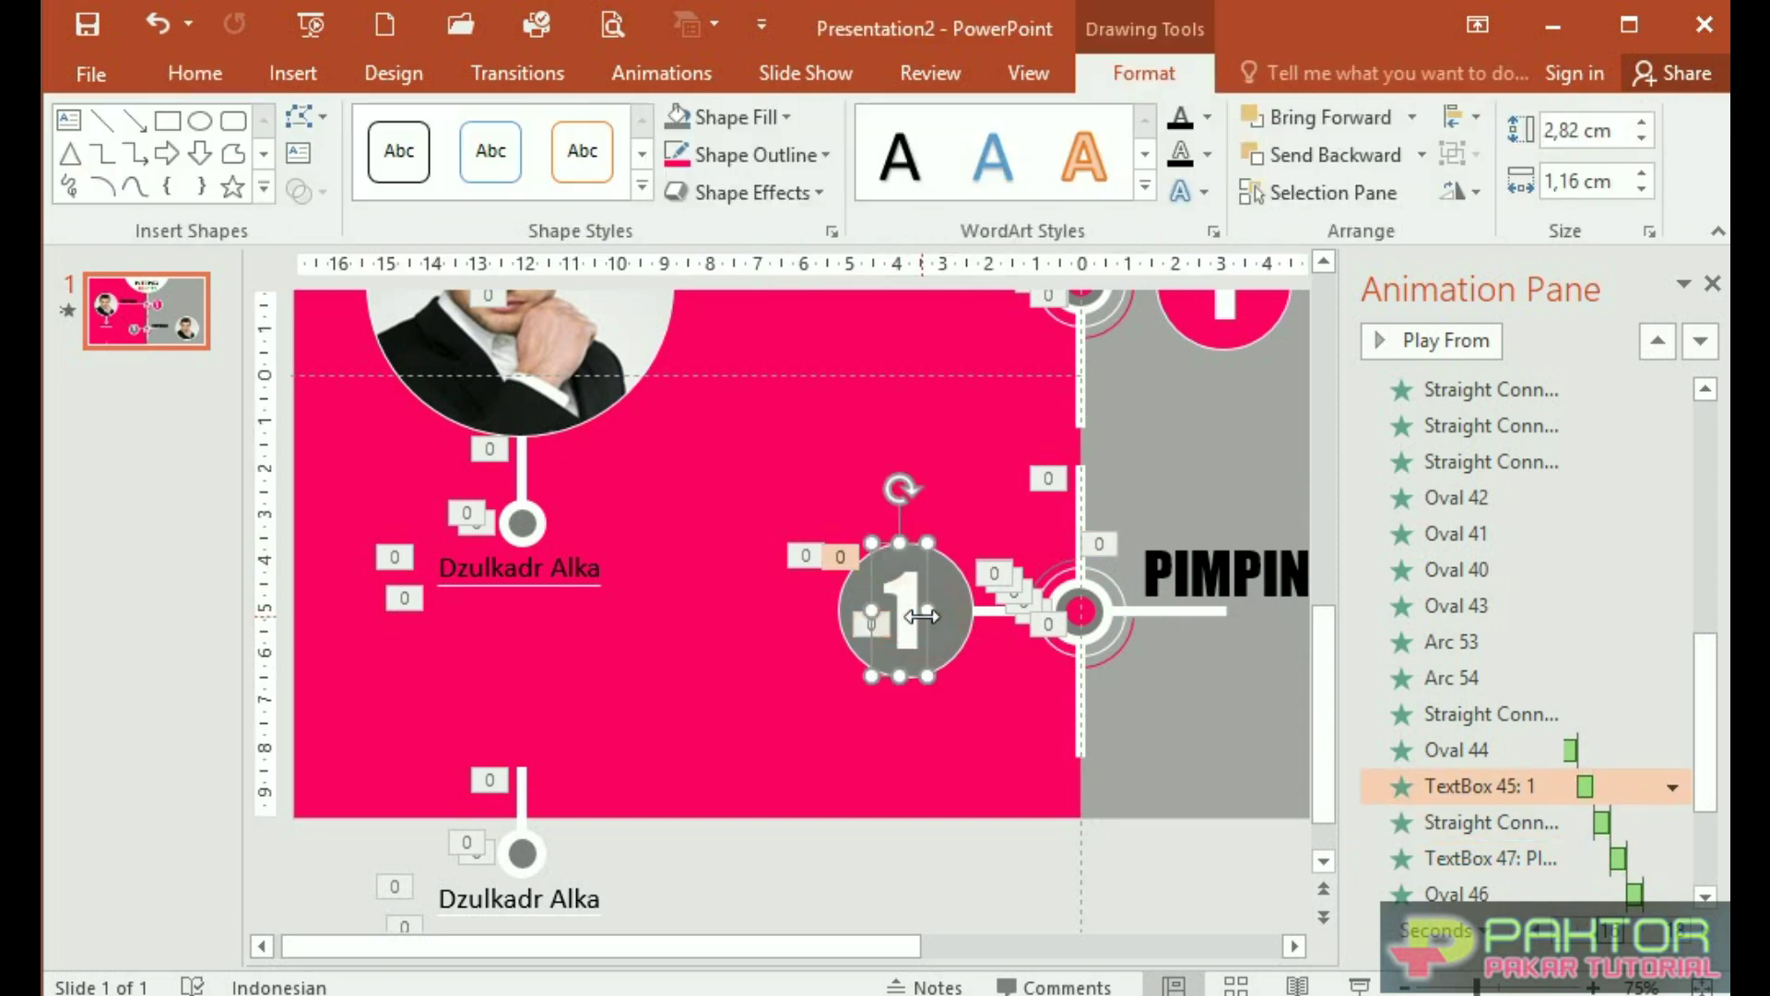
drag(903, 616, 922, 618)
text(2)
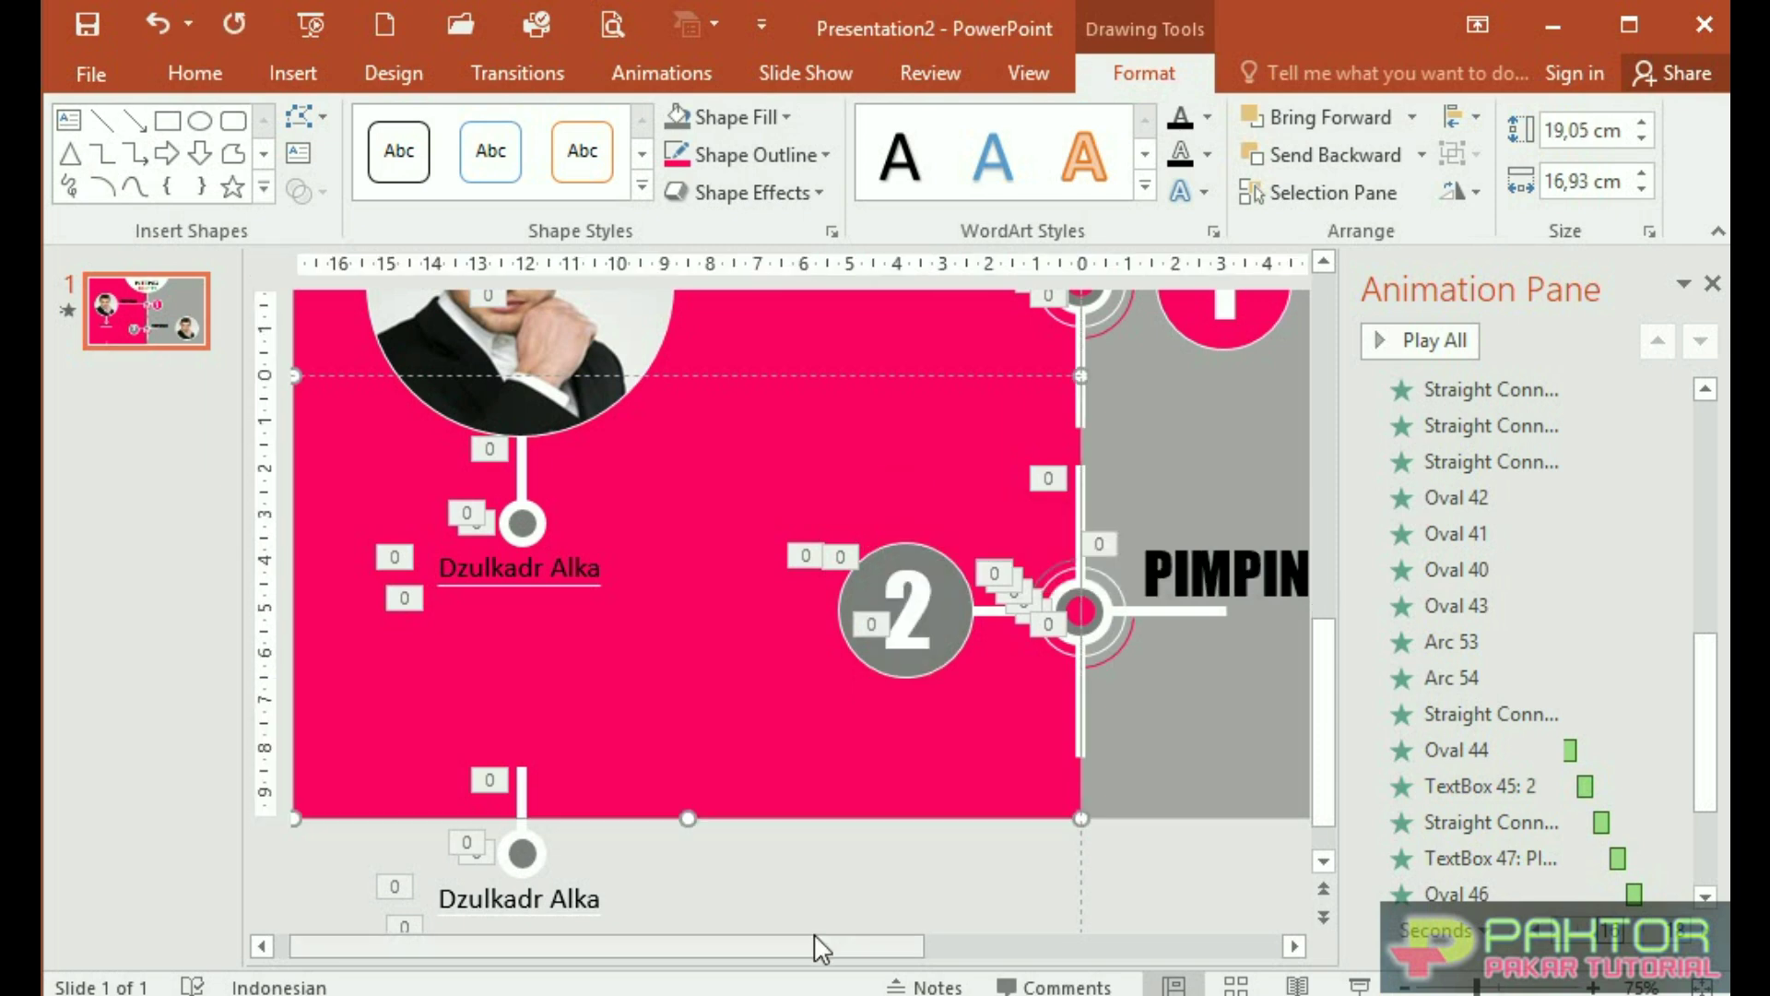
scroll(917, 949, right, 3)
scroll(918, 959, right, 3)
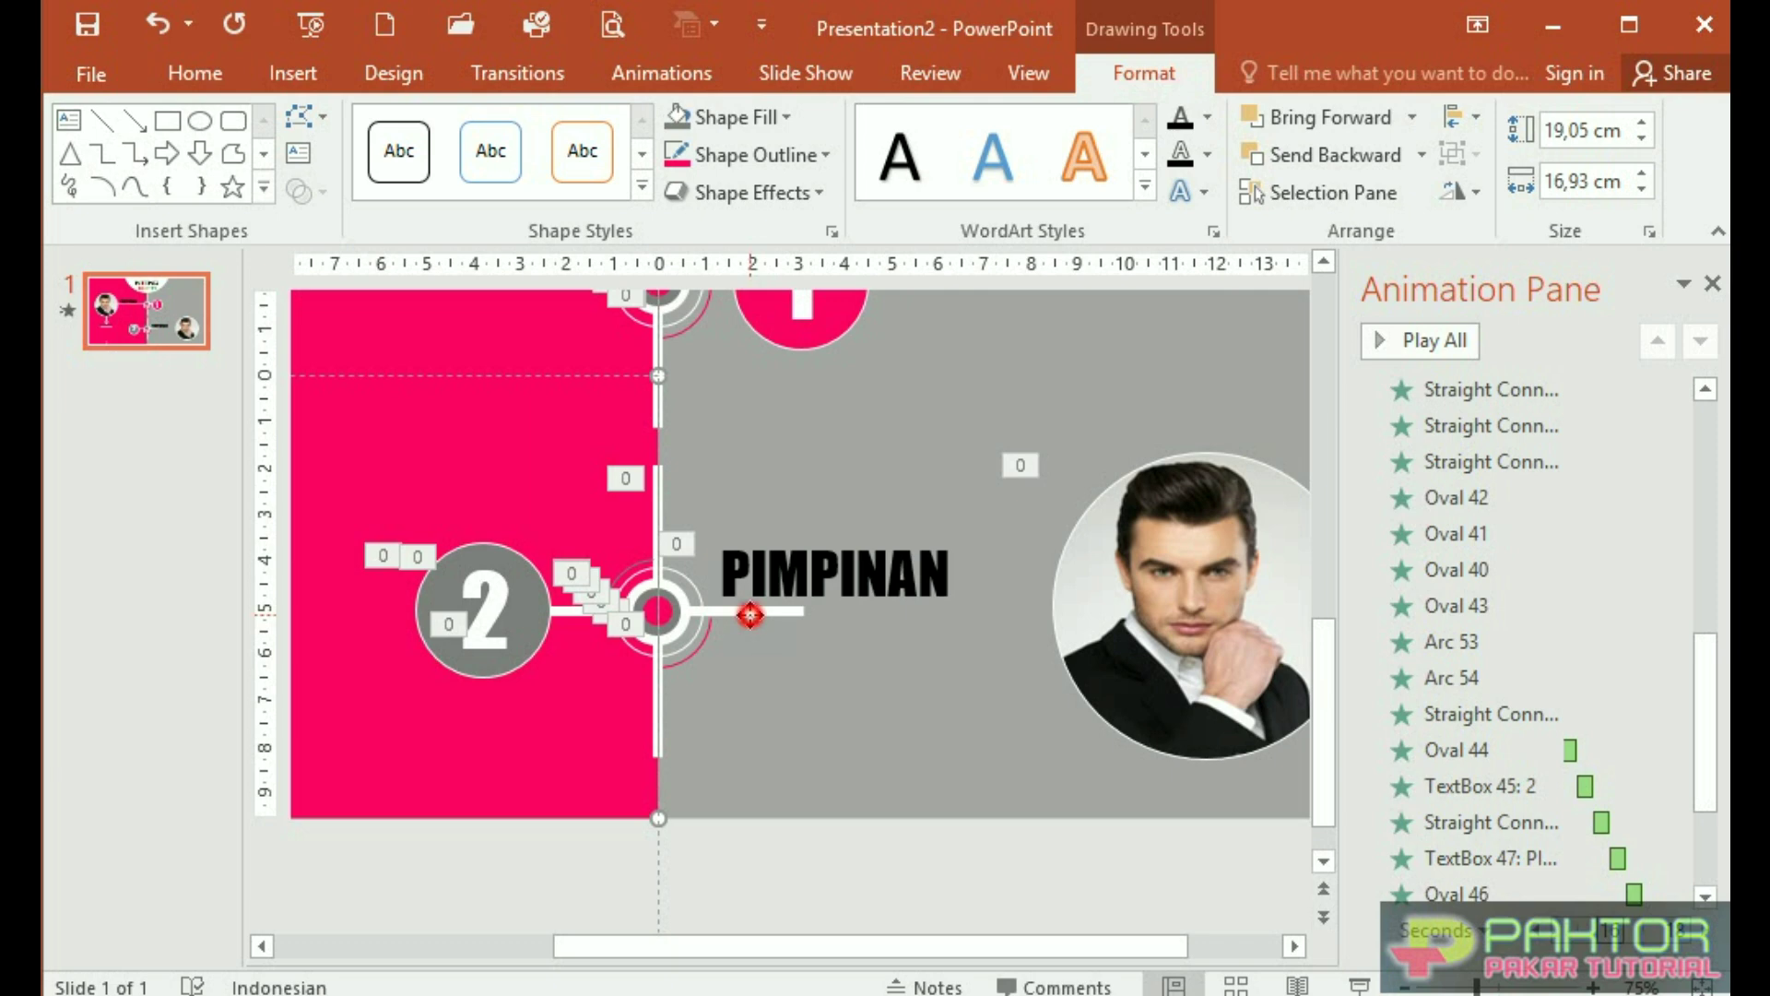
Stretch the connector to the portrait circle, shift the title right and prefix it with 'WK.'
click(750, 616)
drag(811, 611, 1080, 600)
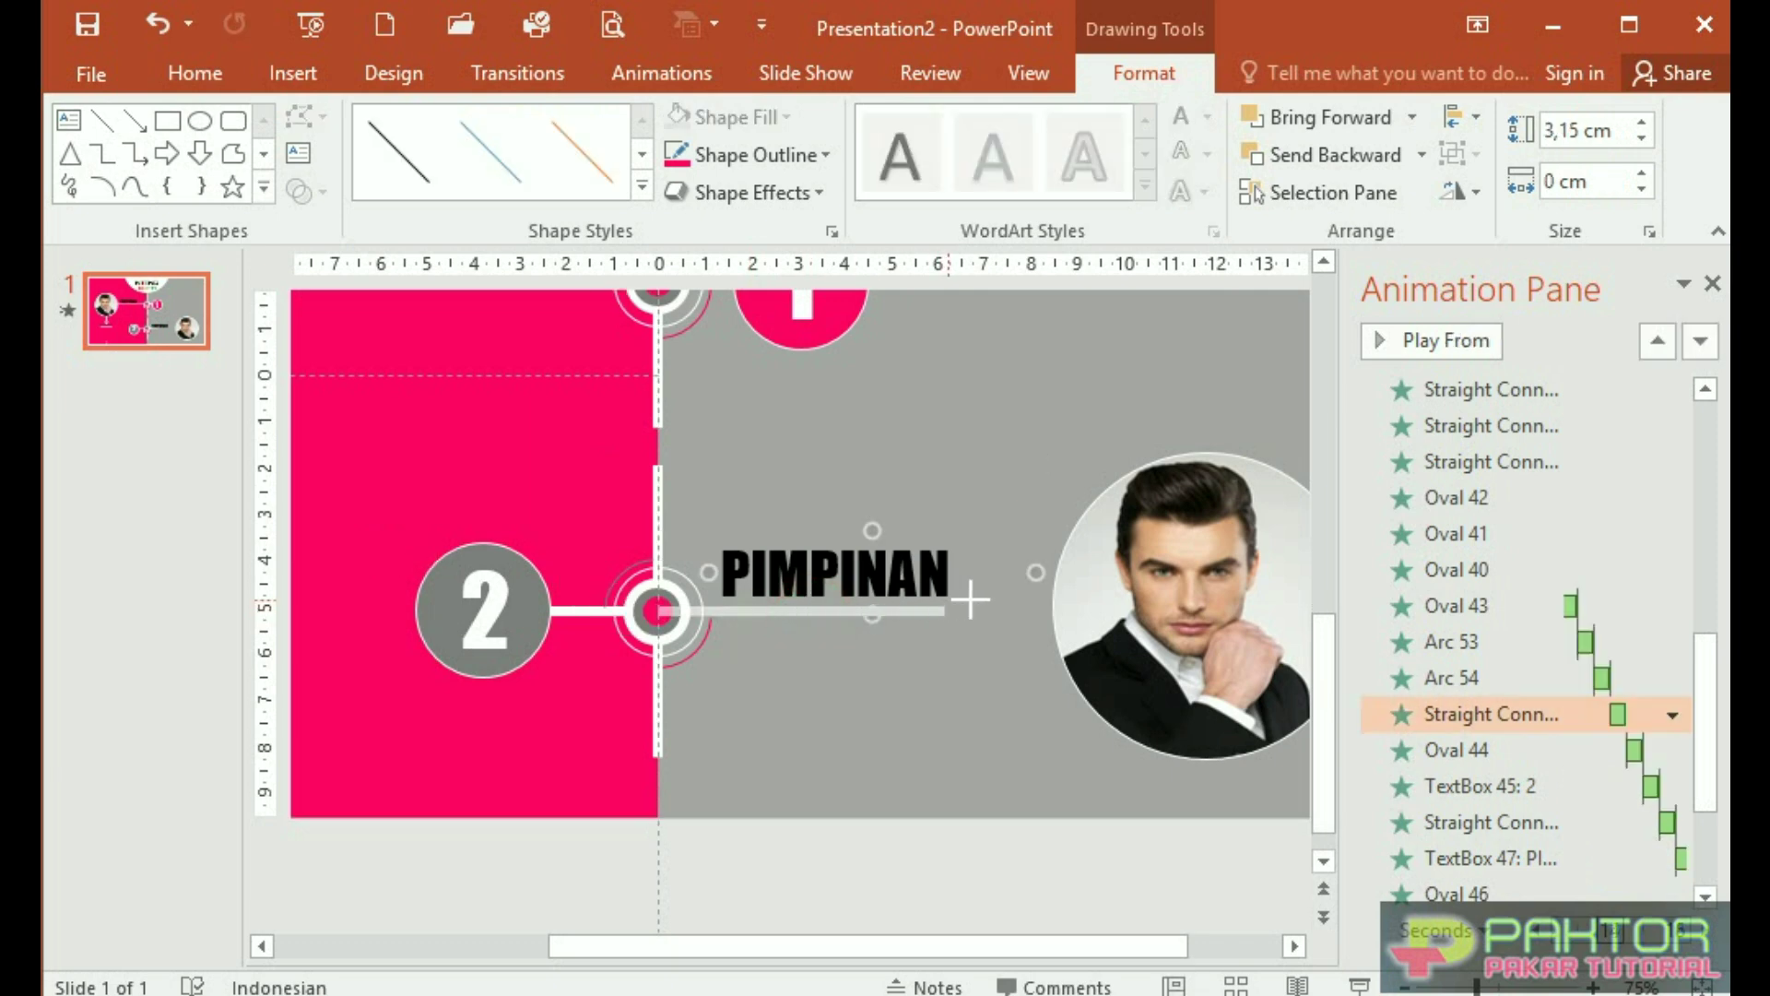
drag(755, 534, 807, 536)
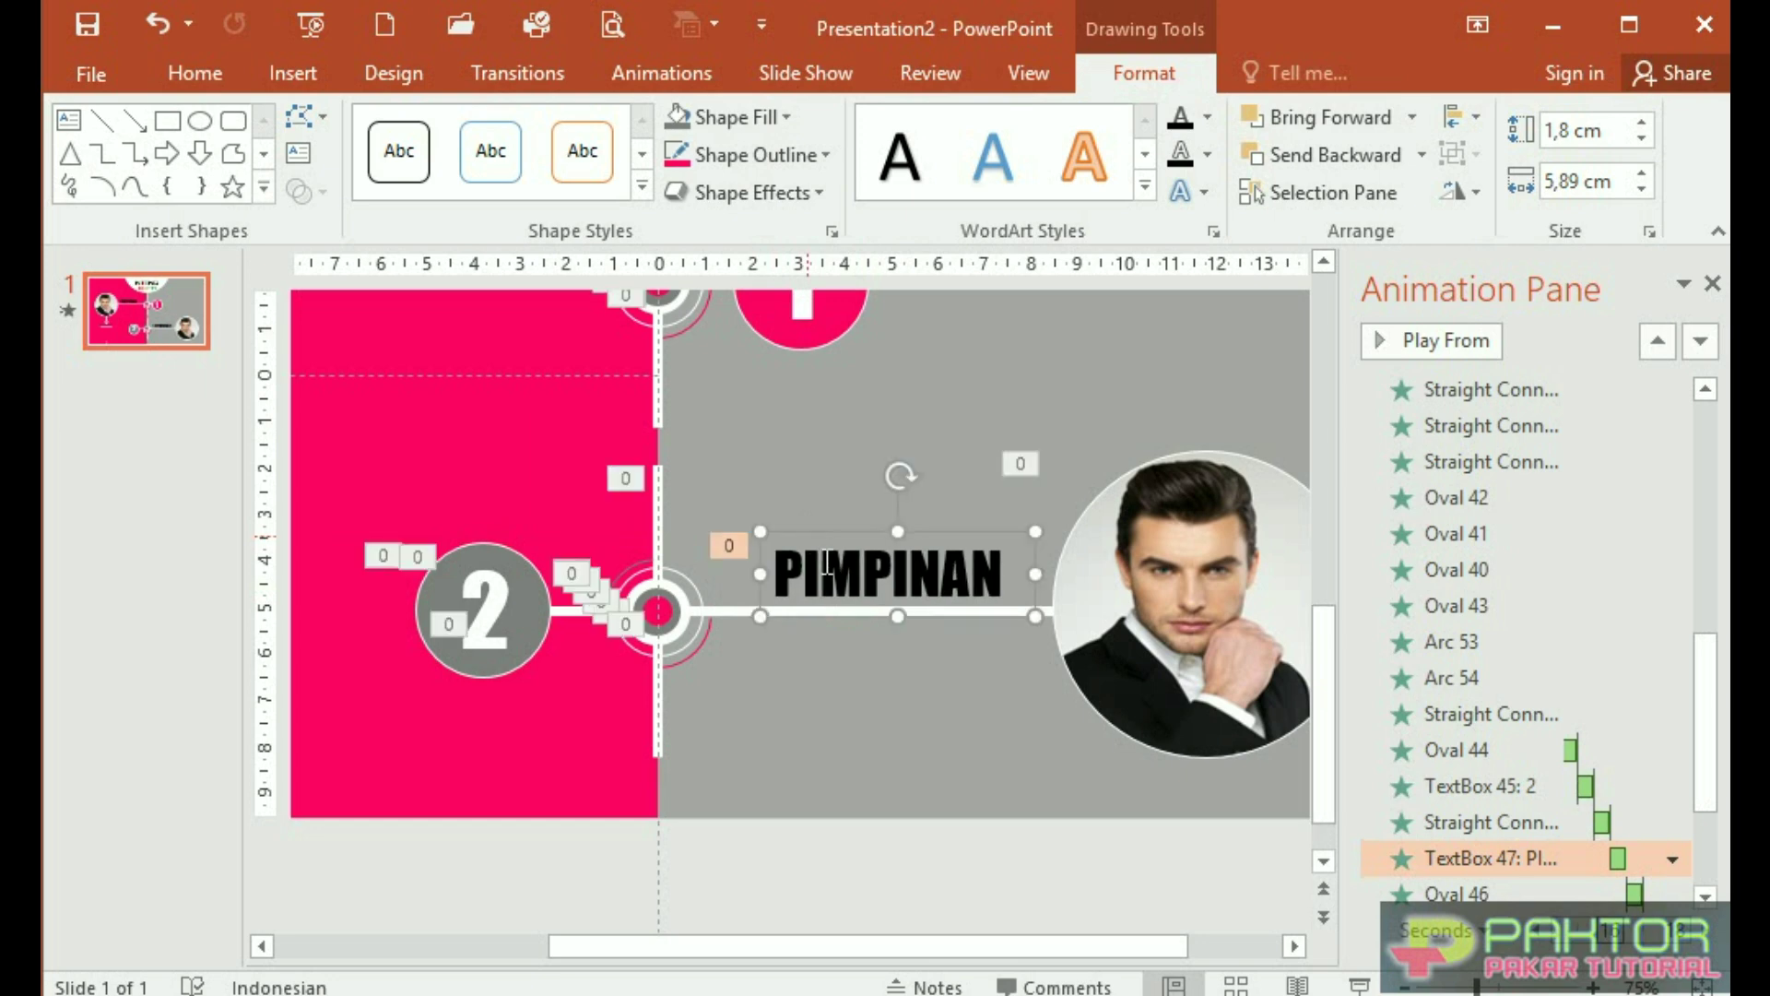
click(779, 578)
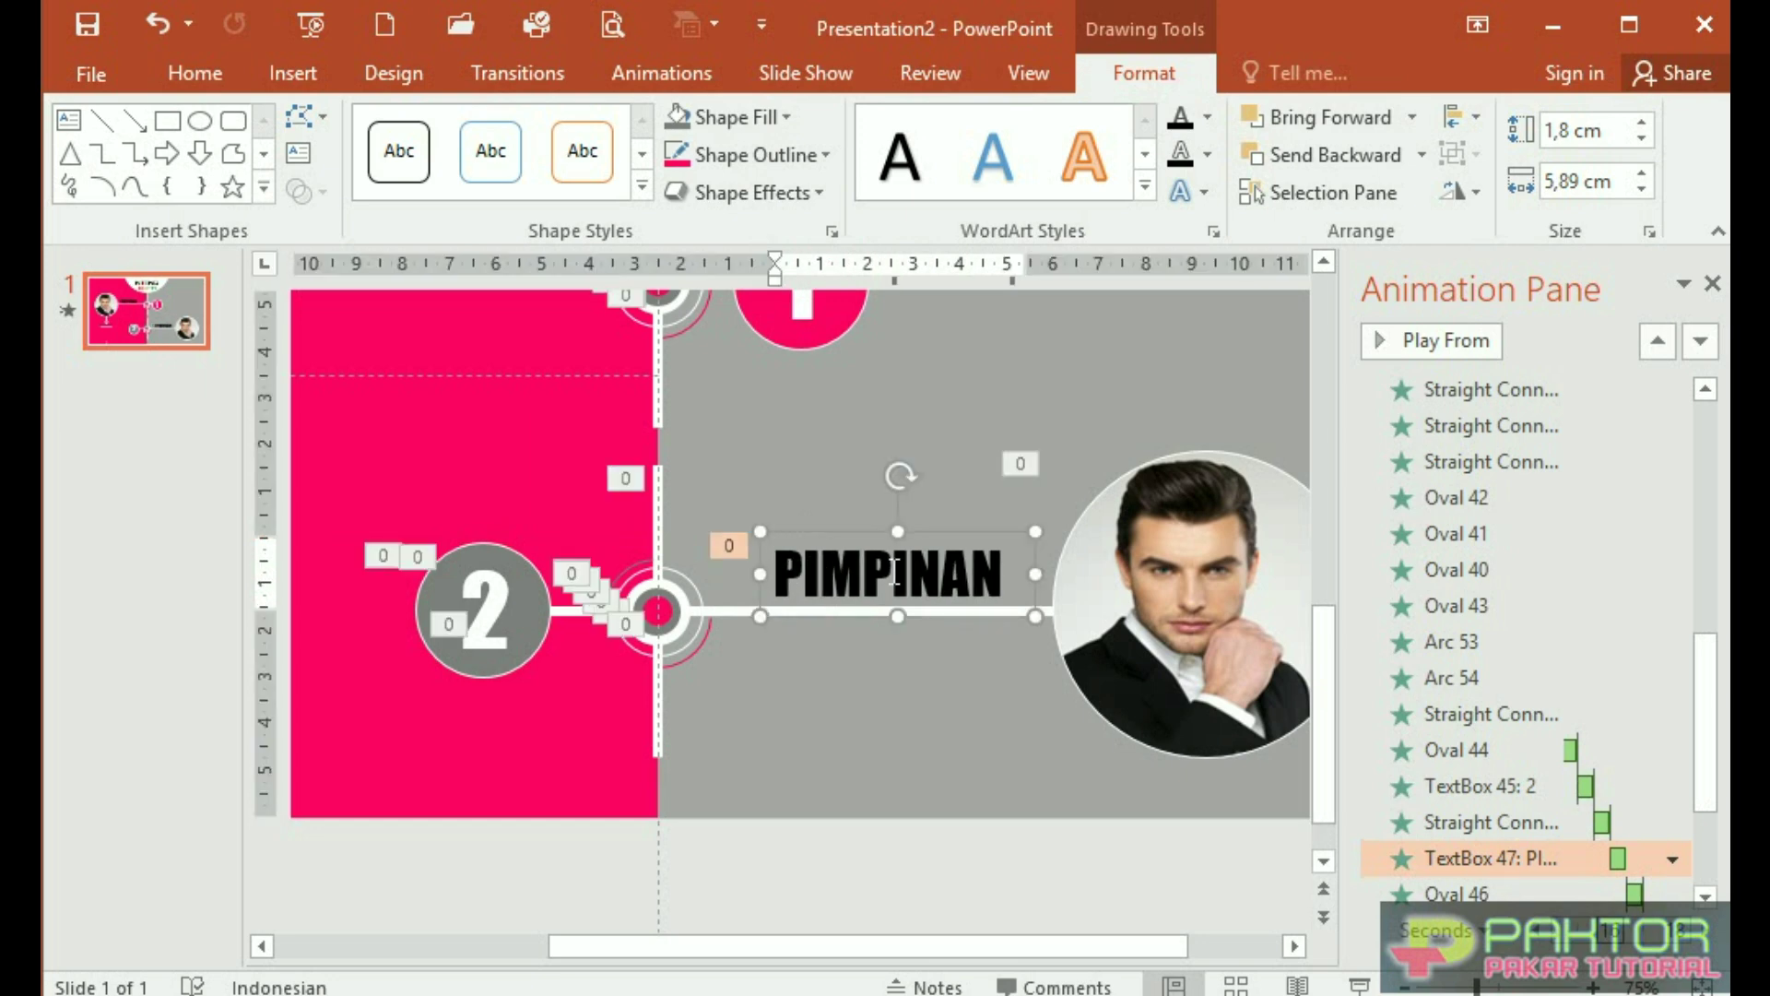
text(WK.)
Bring up the formatting options for the man's portrait circle
click(1083, 599)
double_click(1083, 599)
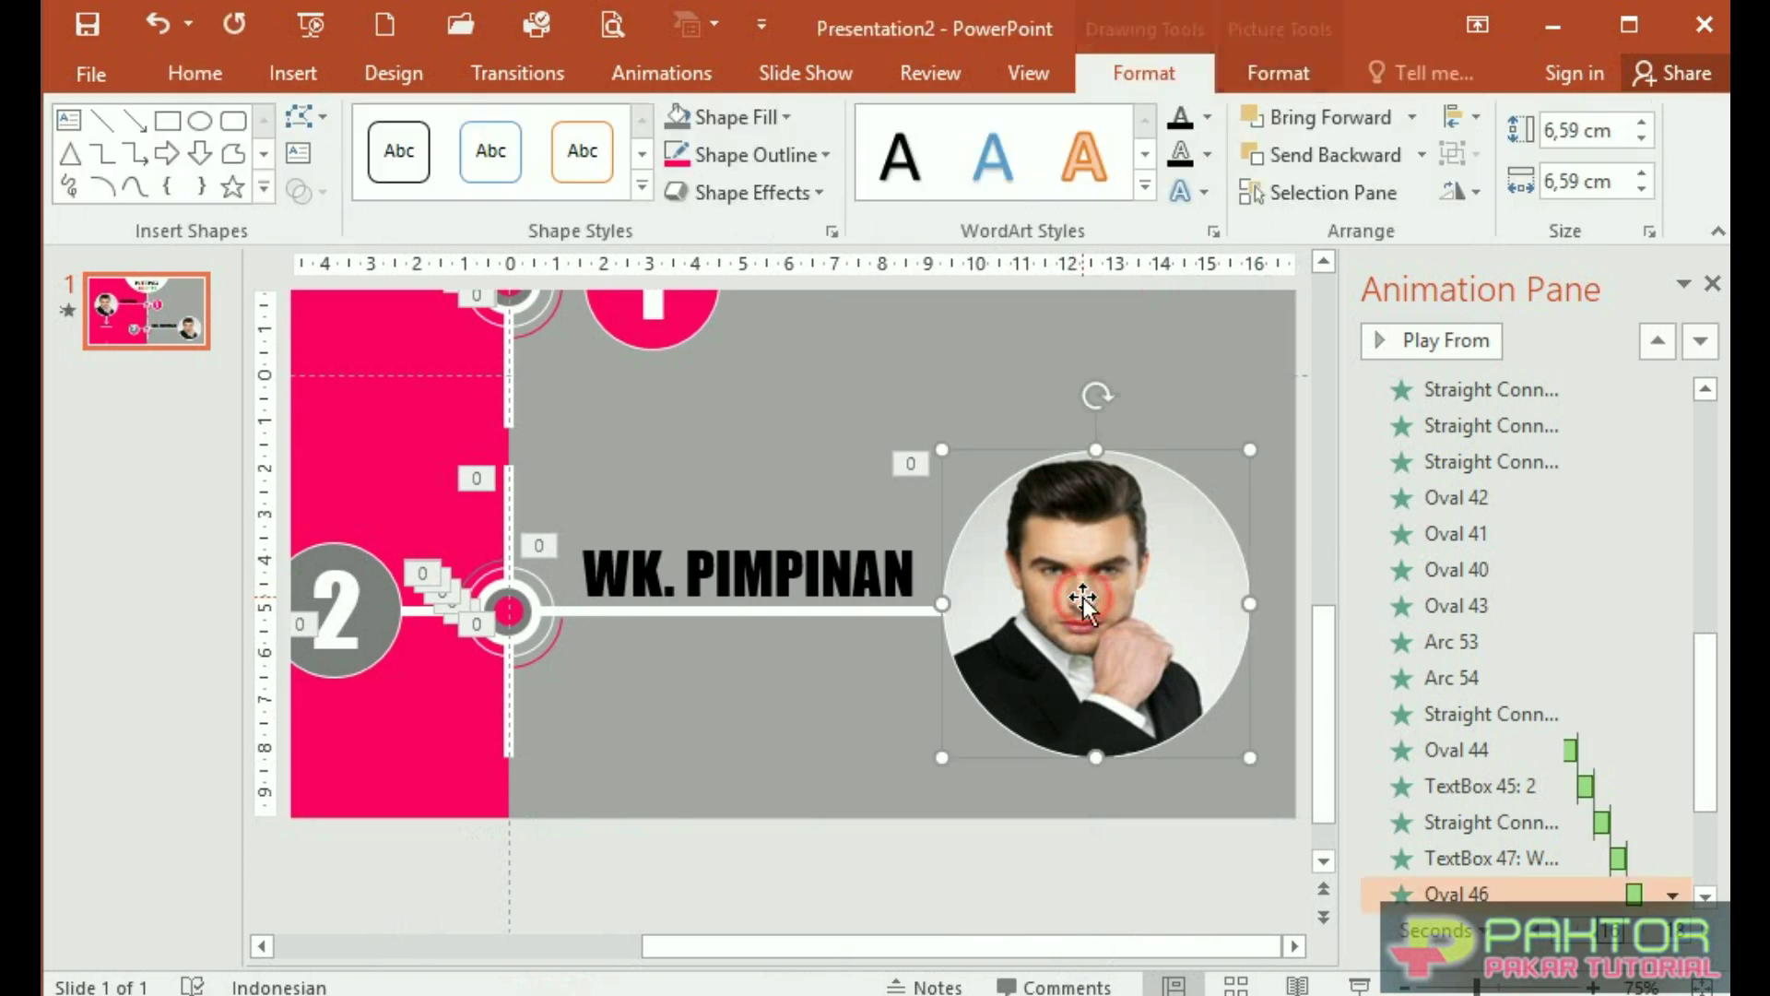
right_click(1120, 601)
Fill the portrait circle with picture file 111111, a woman in a red suit
click(1241, 579)
click(1410, 386)
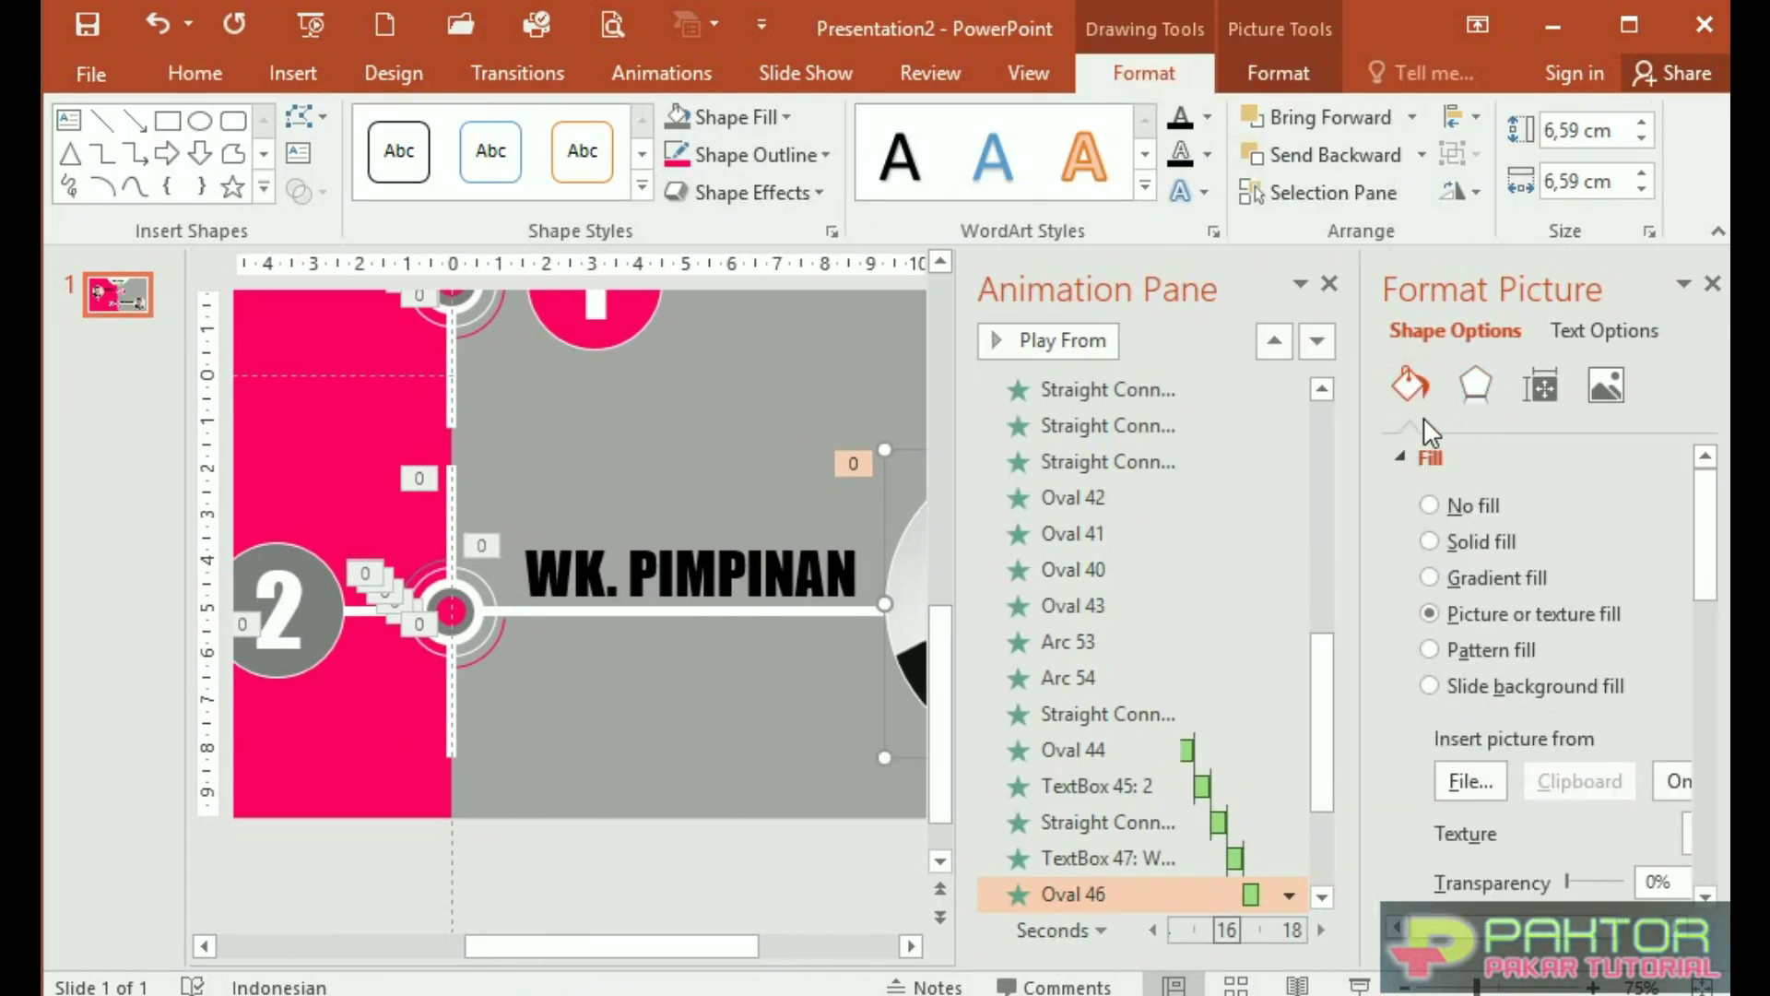
click(1331, 280)
click(1471, 783)
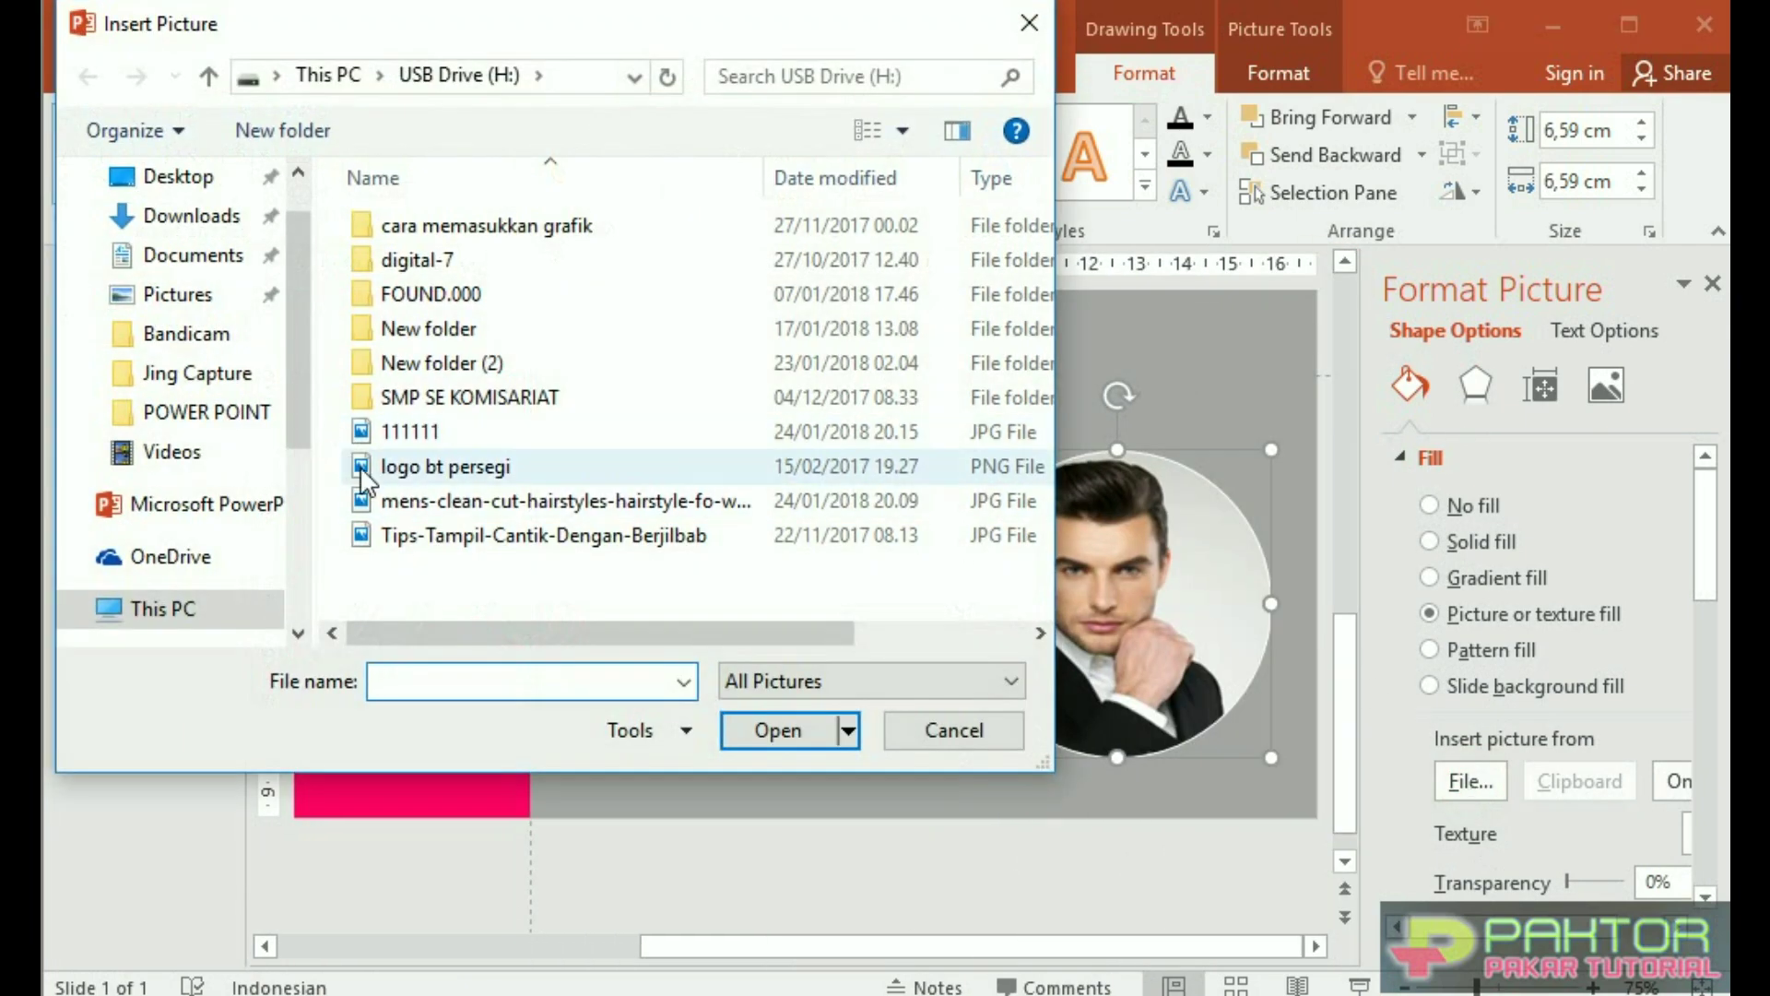
click(447, 431)
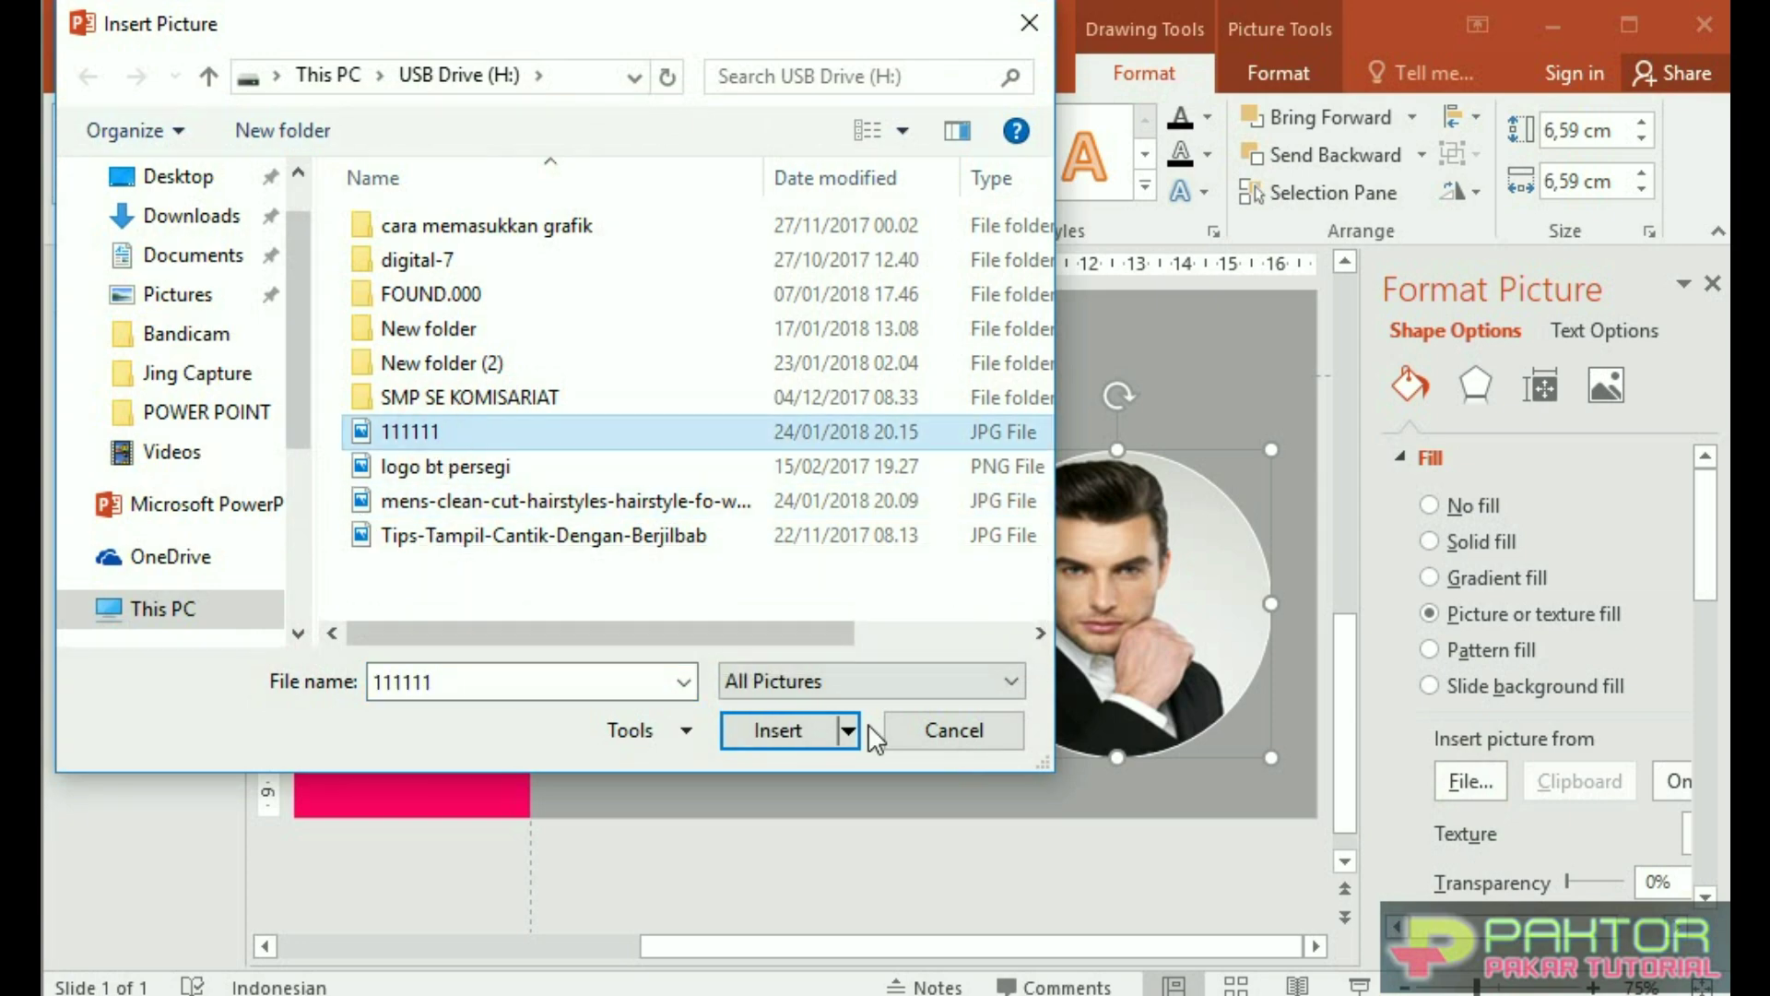
click(903, 131)
click(1033, 21)
scroll(1032, 369, down, 3)
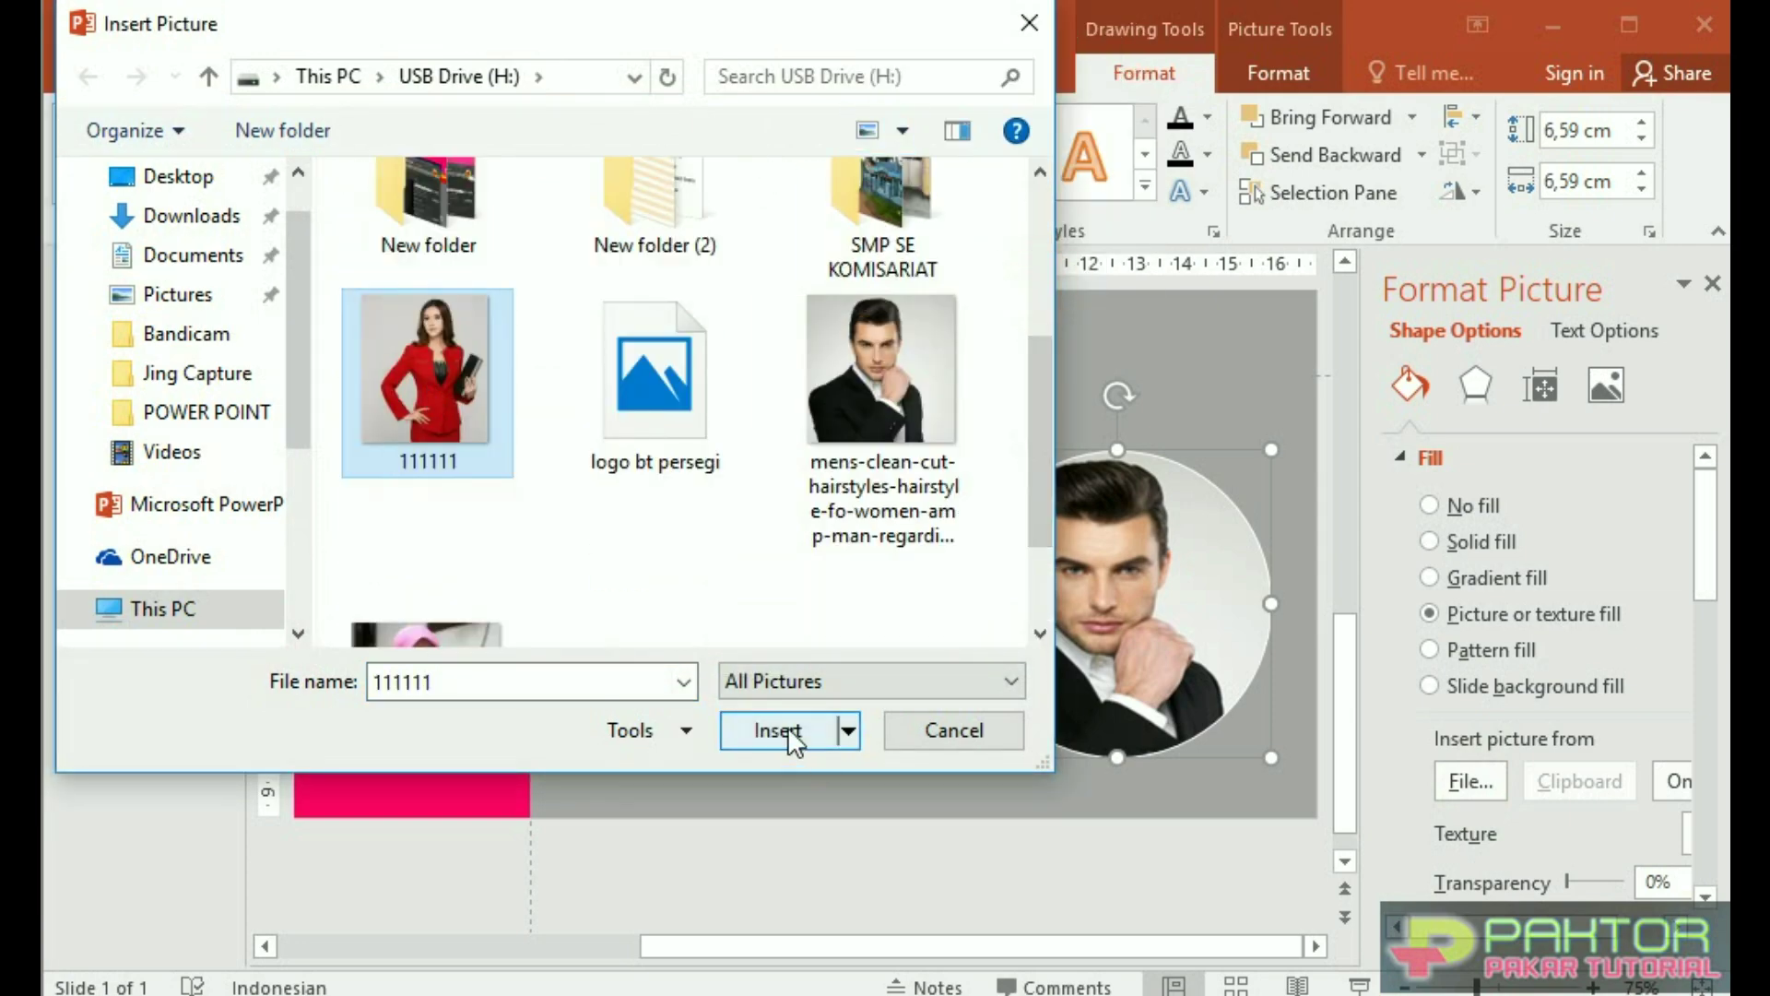
click(794, 730)
drag(959, 944, 553, 947)
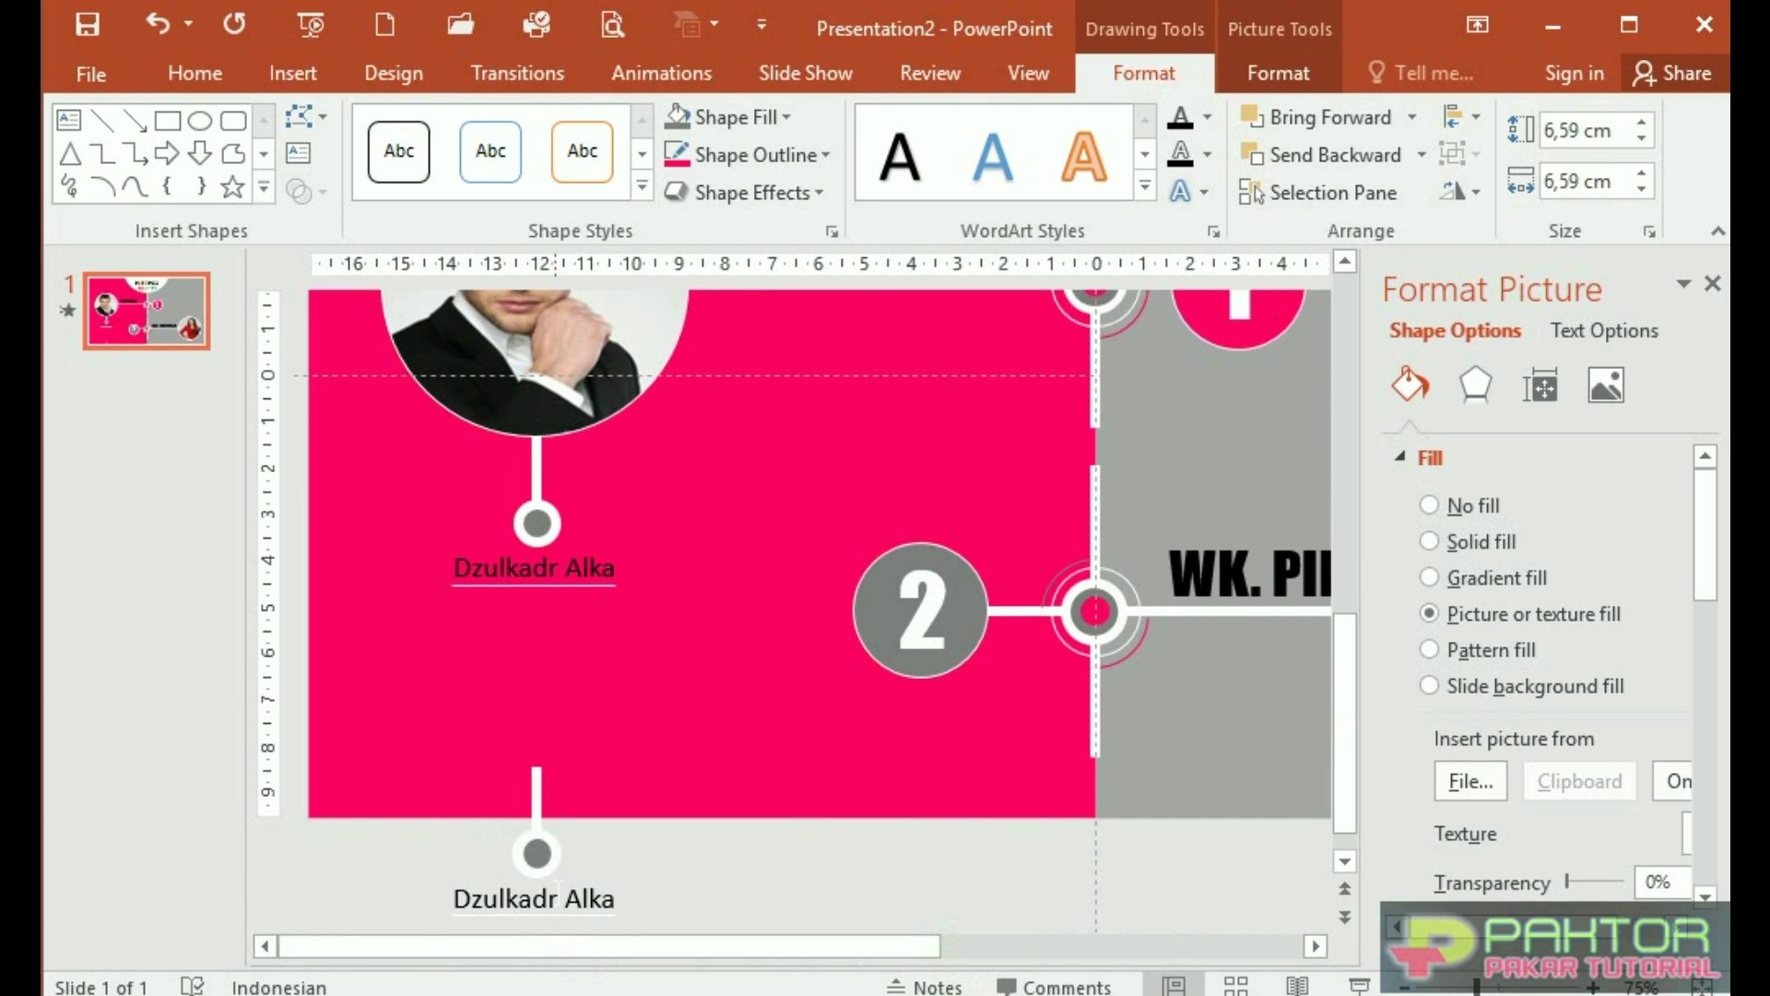
Move the lower name group beside the woman's photo and shift its circle markers up
click(298, 743)
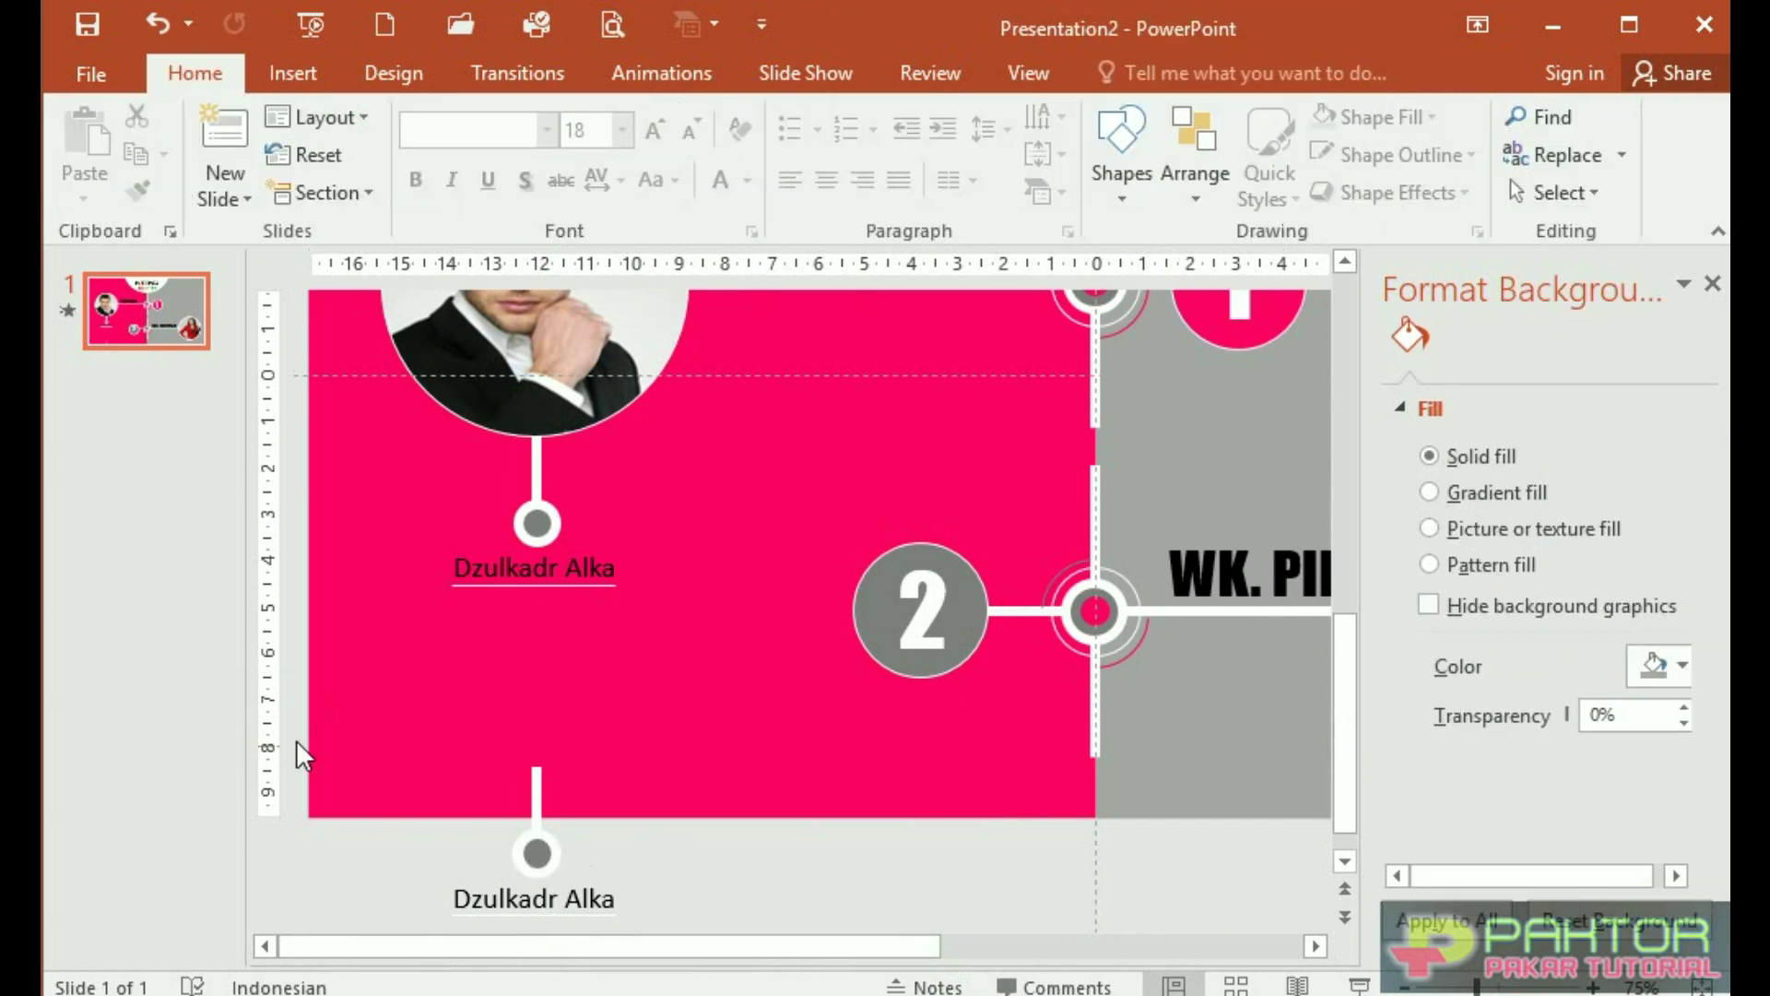
drag(302, 754, 703, 932)
scroll(703, 932, down, 2)
mouse_move(454, 853)
mouse_down()
mouse_move(1127, 731)
mouse_move(1205, 535)
mouse_up()
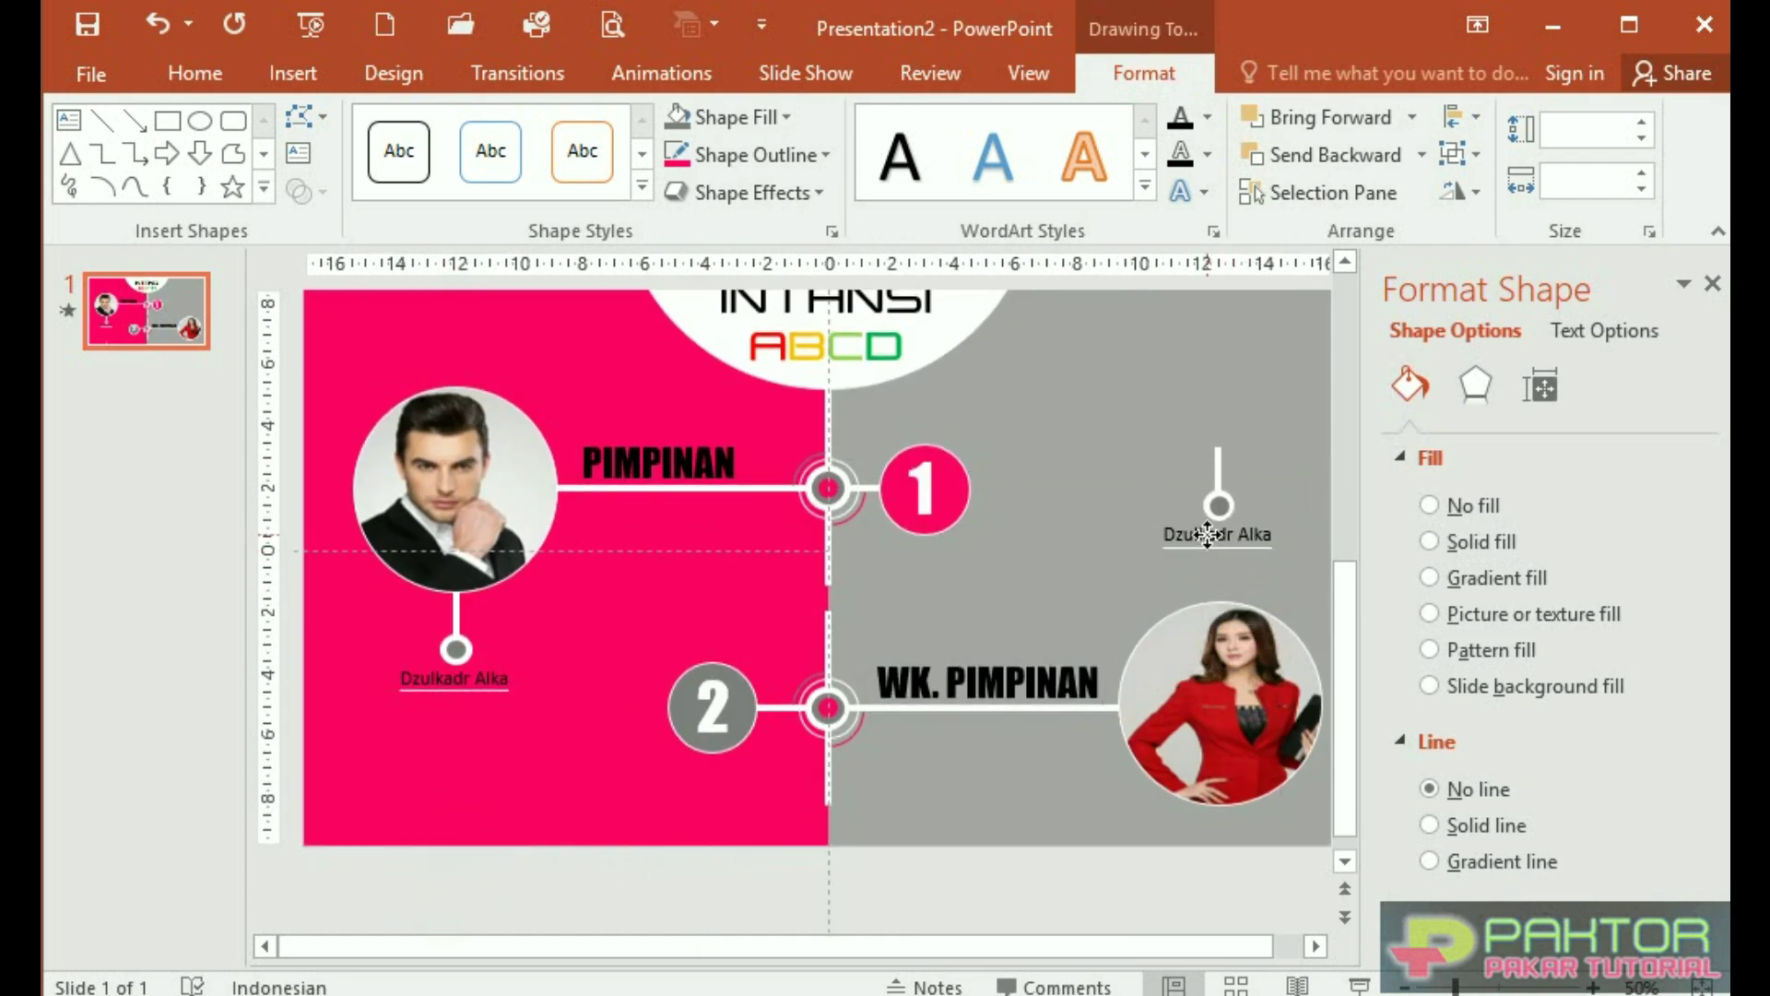
click(1217, 620)
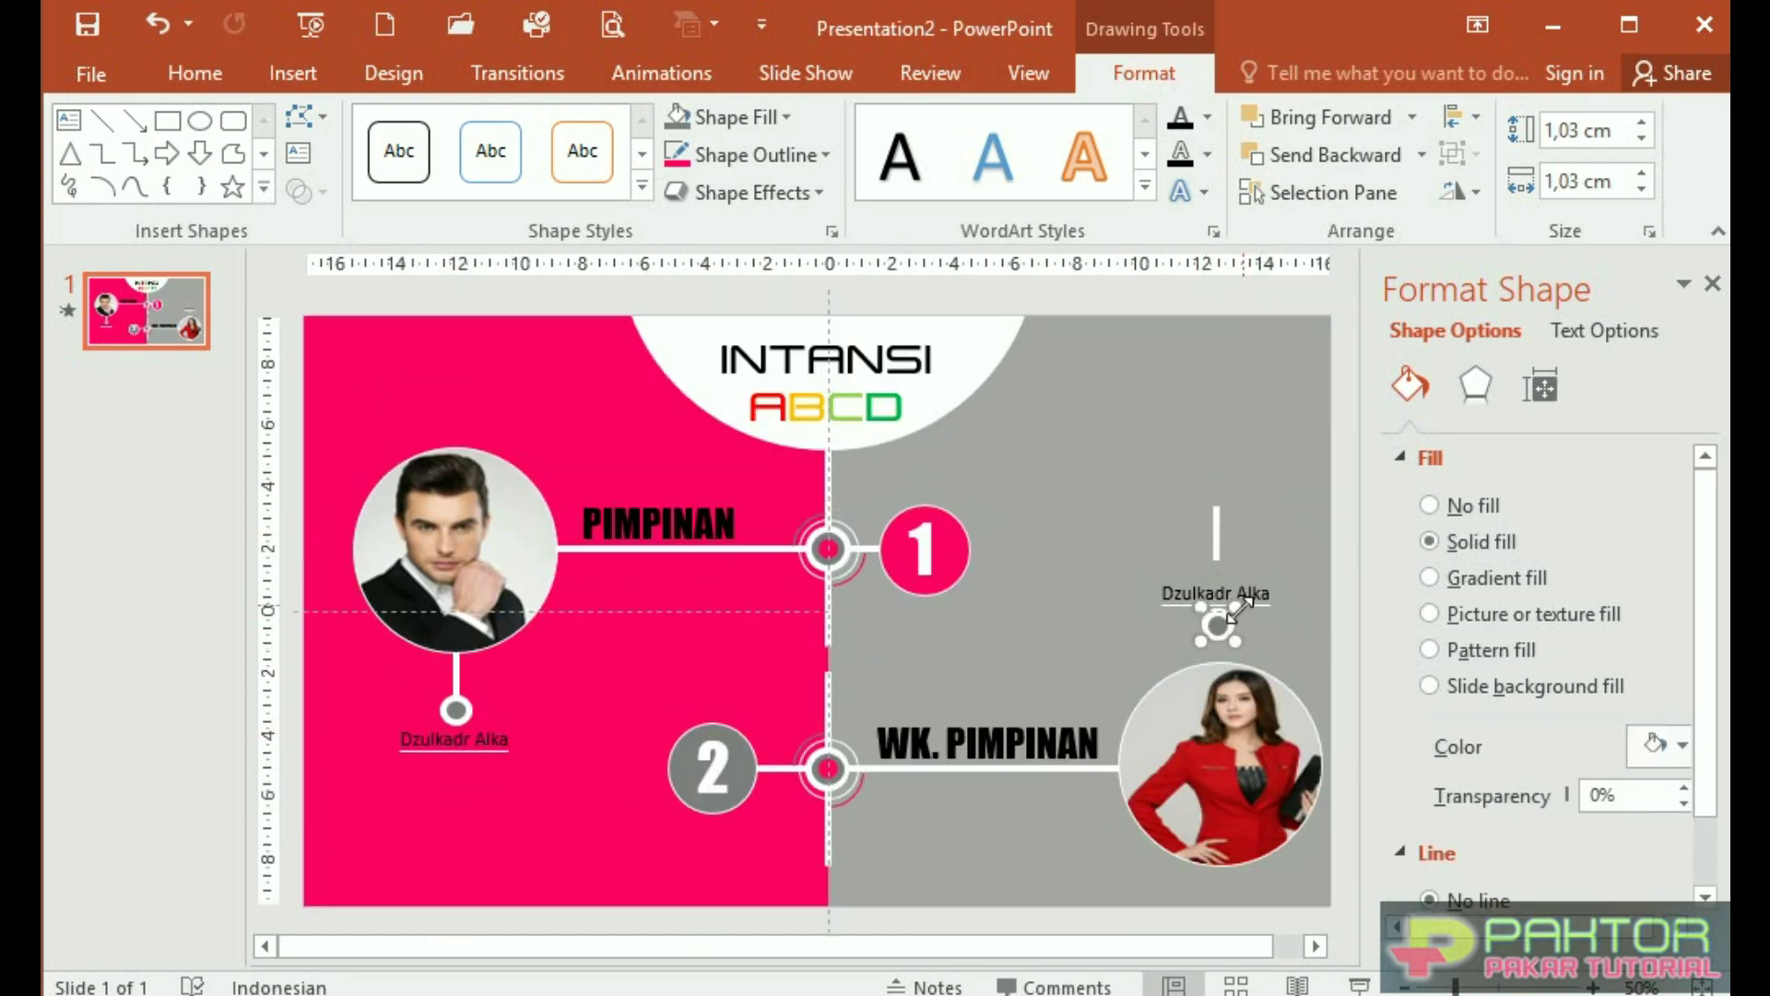
scroll(1217, 621, up, 5)
drag(1009, 636, 1112, 450)
Rearrange the group's vertical line, circles, underline and name text above the photo
drag(970, 613, 1177, 446)
mouse_move(969, 346)
mouse_down()
mouse_move(977, 601)
mouse_move(988, 406)
mouse_up()
drag(917, 572, 684, 491)
drag(1073, 427, 977, 554)
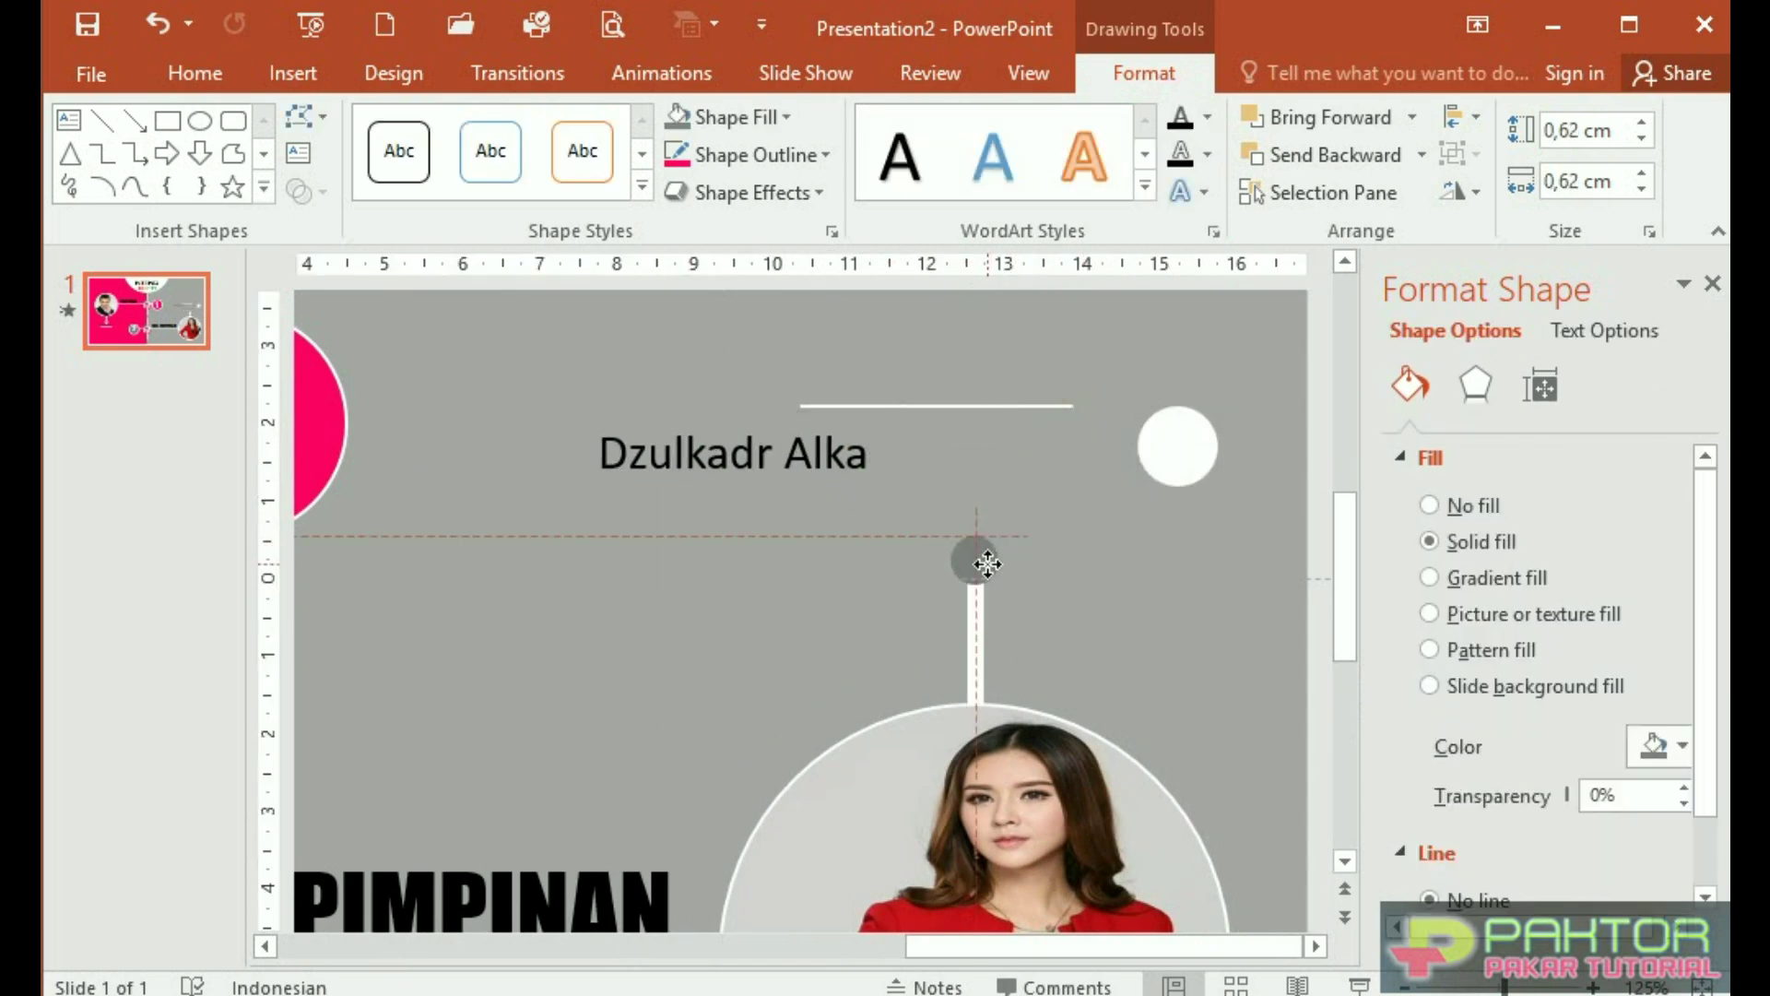
drag(1199, 461, 999, 564)
drag(984, 406, 1015, 514)
drag(743, 458, 978, 489)
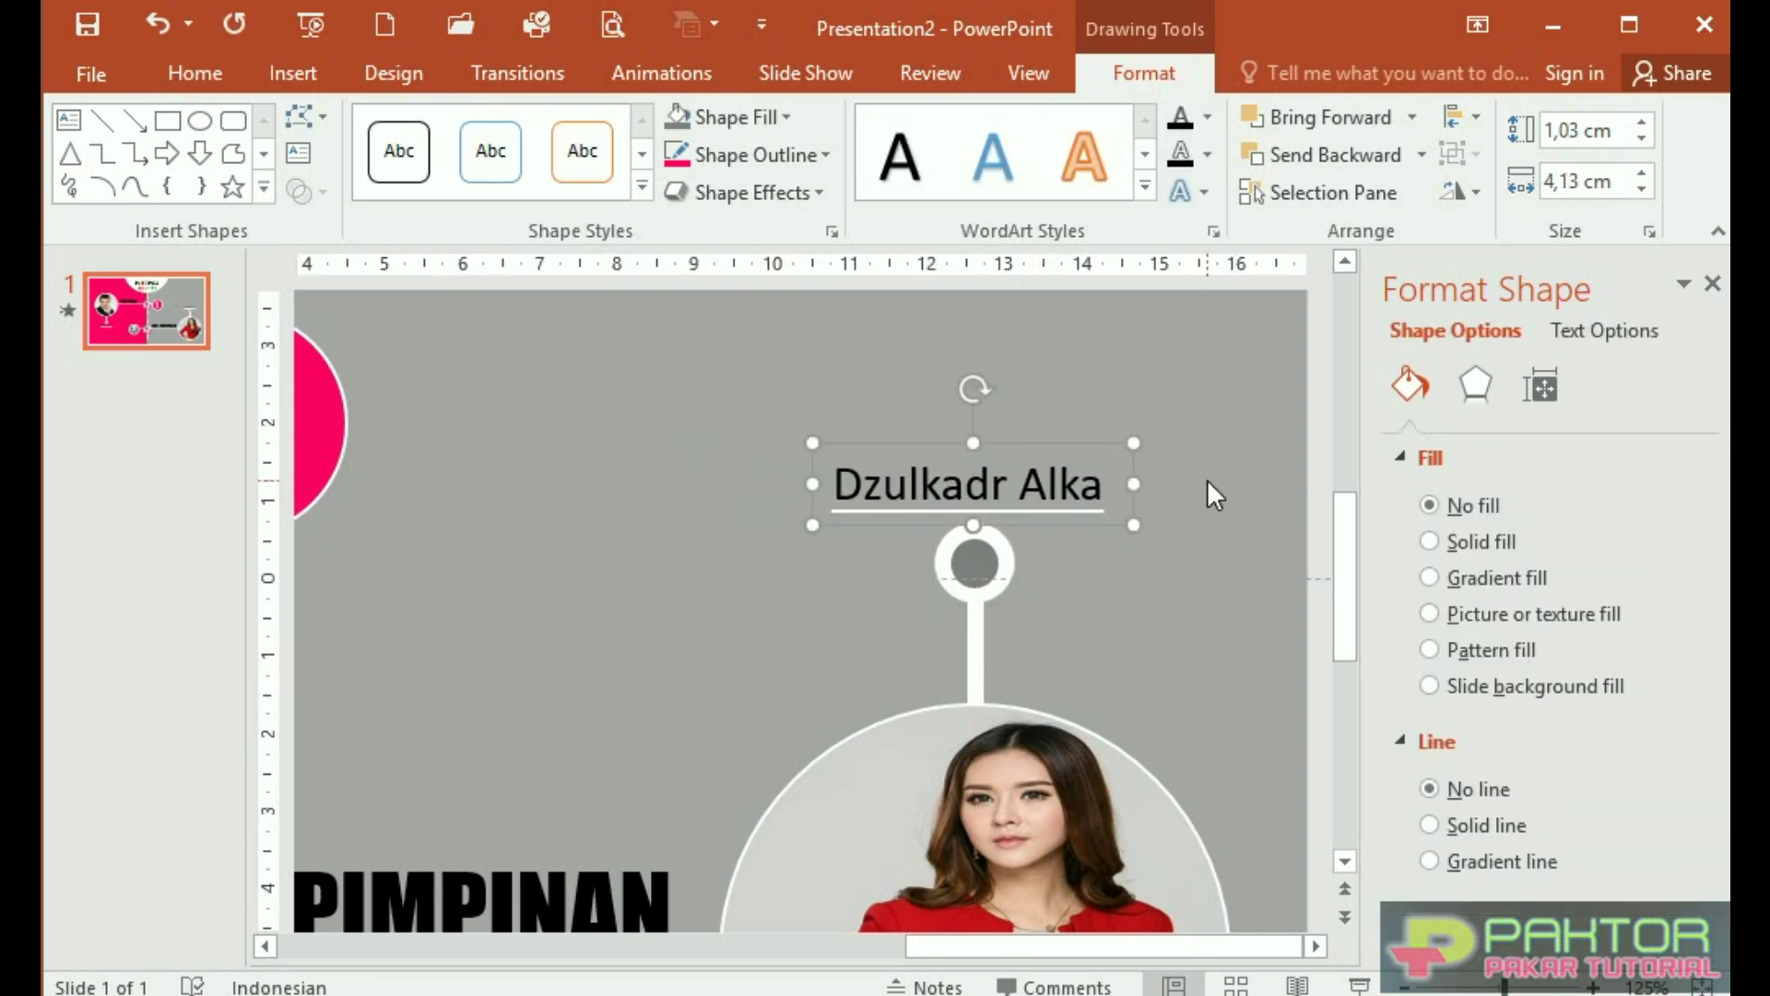
Replace the caption with the new person's name plus MBA and widen it to one line
drag(833, 503, 1075, 479)
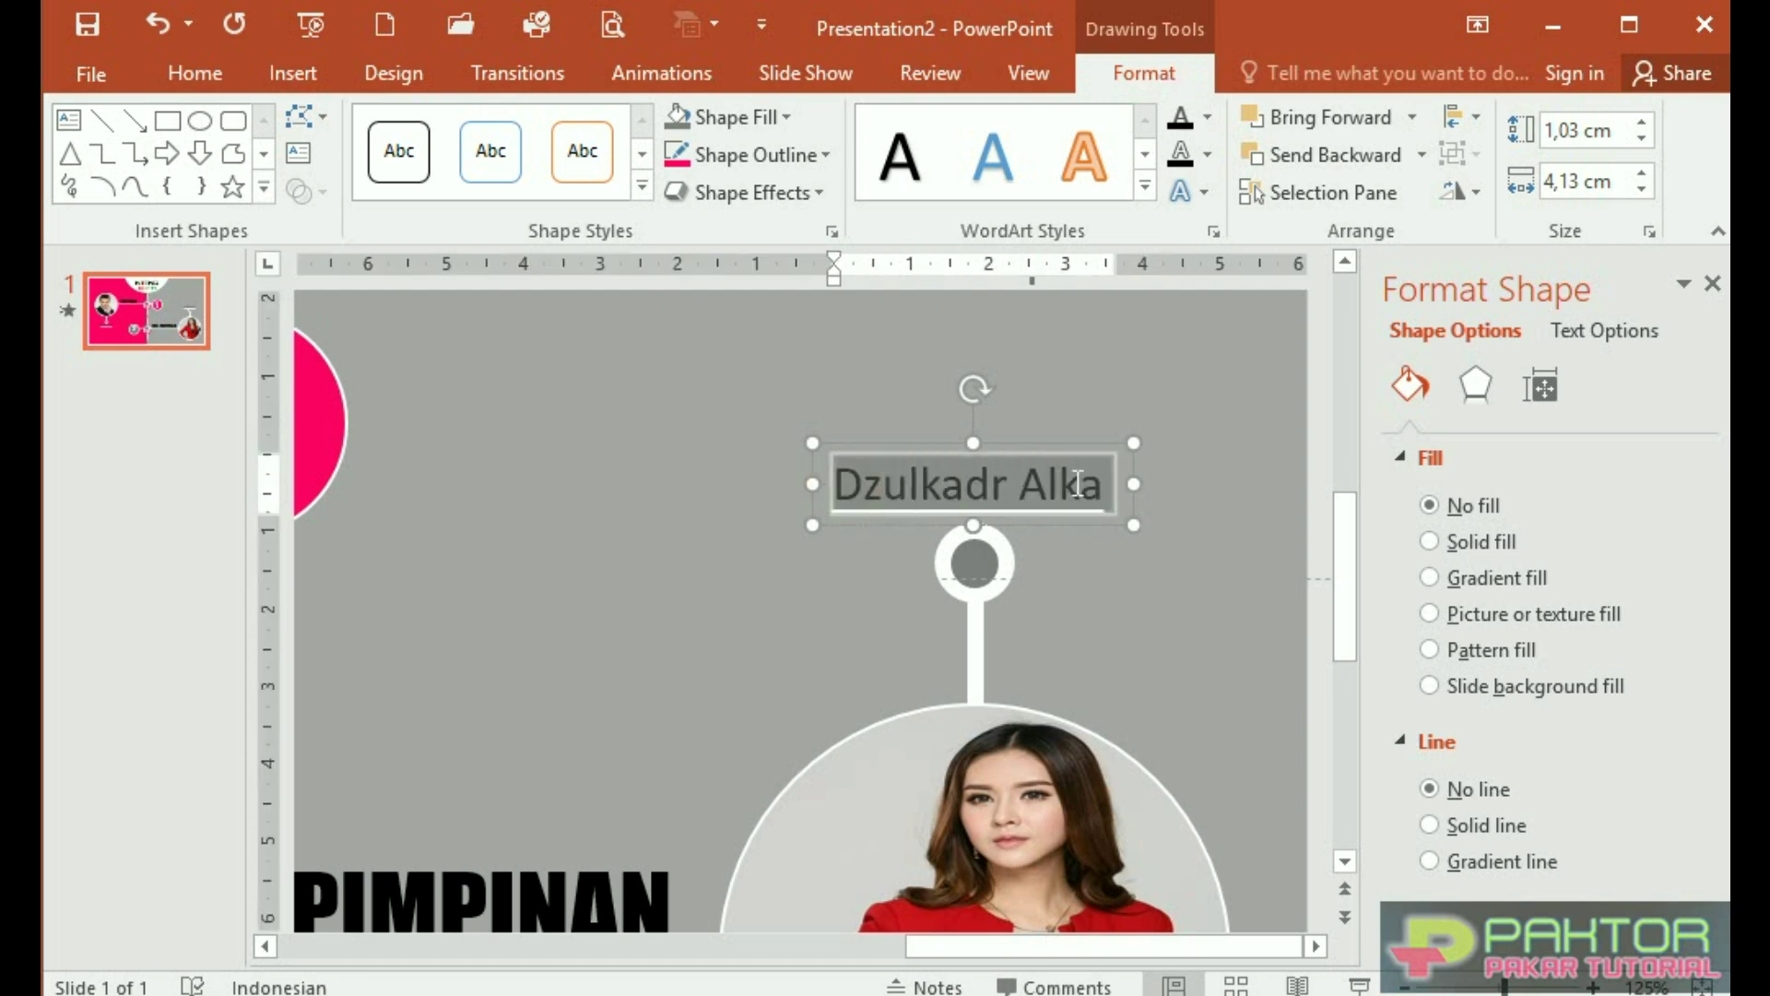
text(Kartiniku)
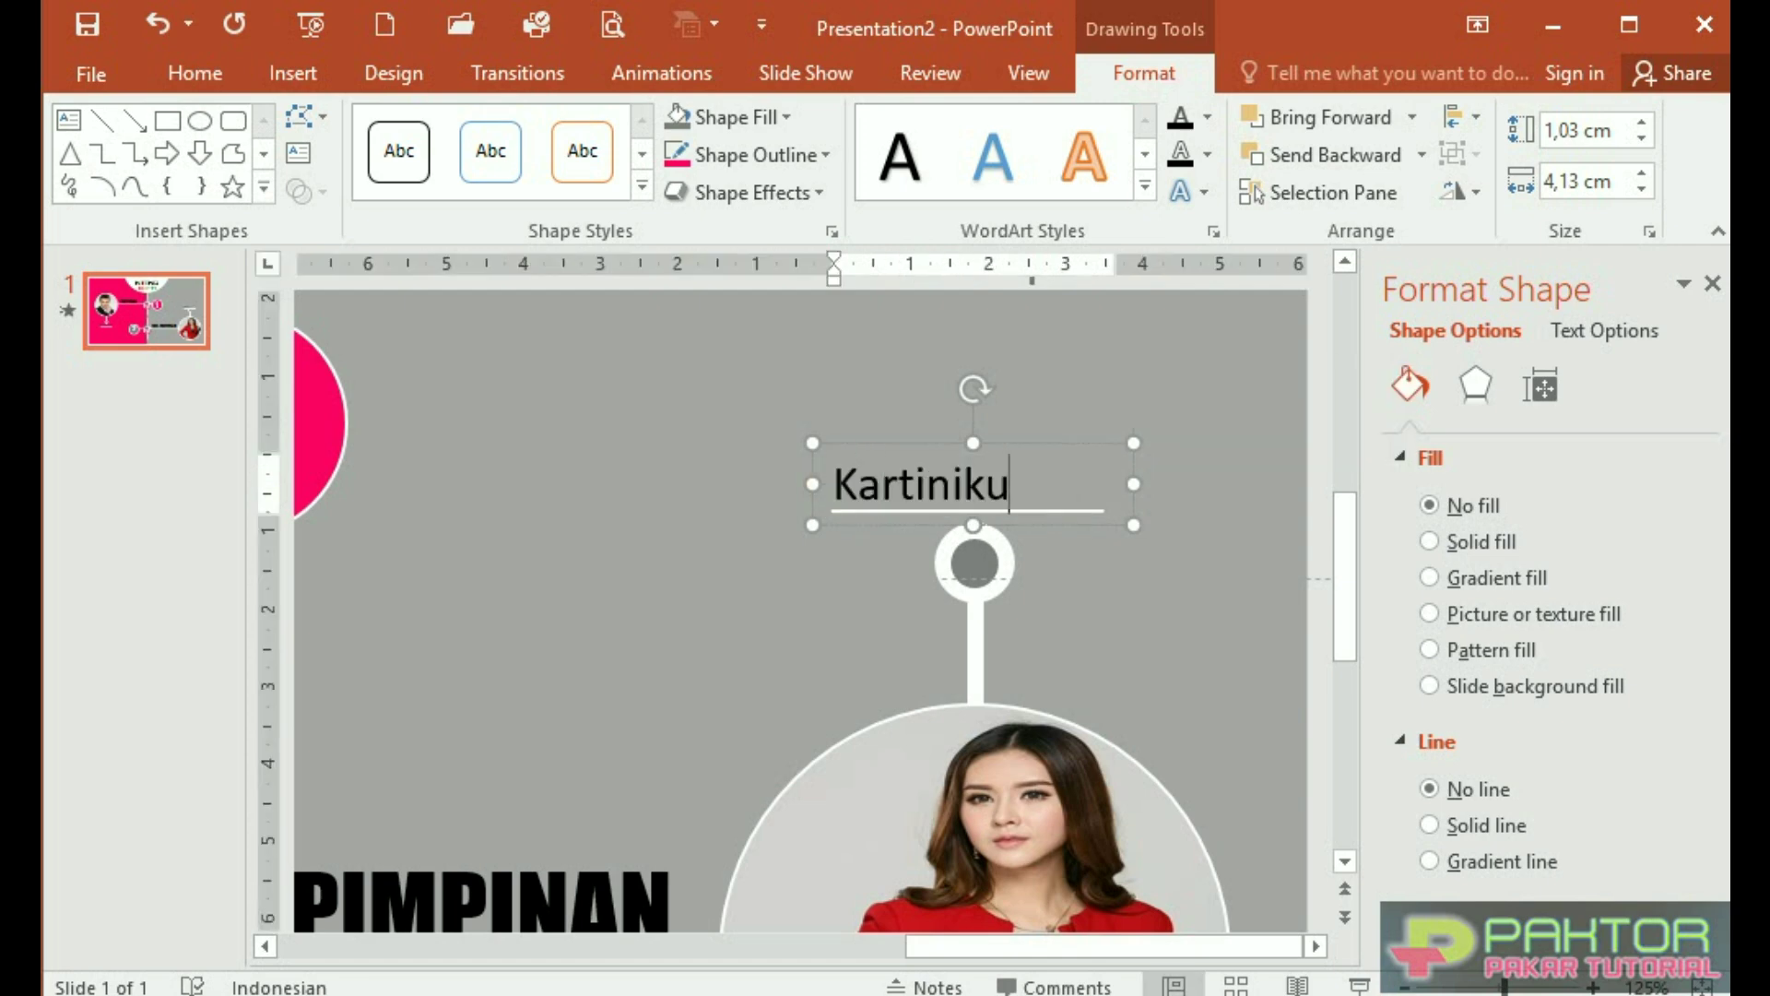
text(, MBA)
drag(1135, 514, 1164, 513)
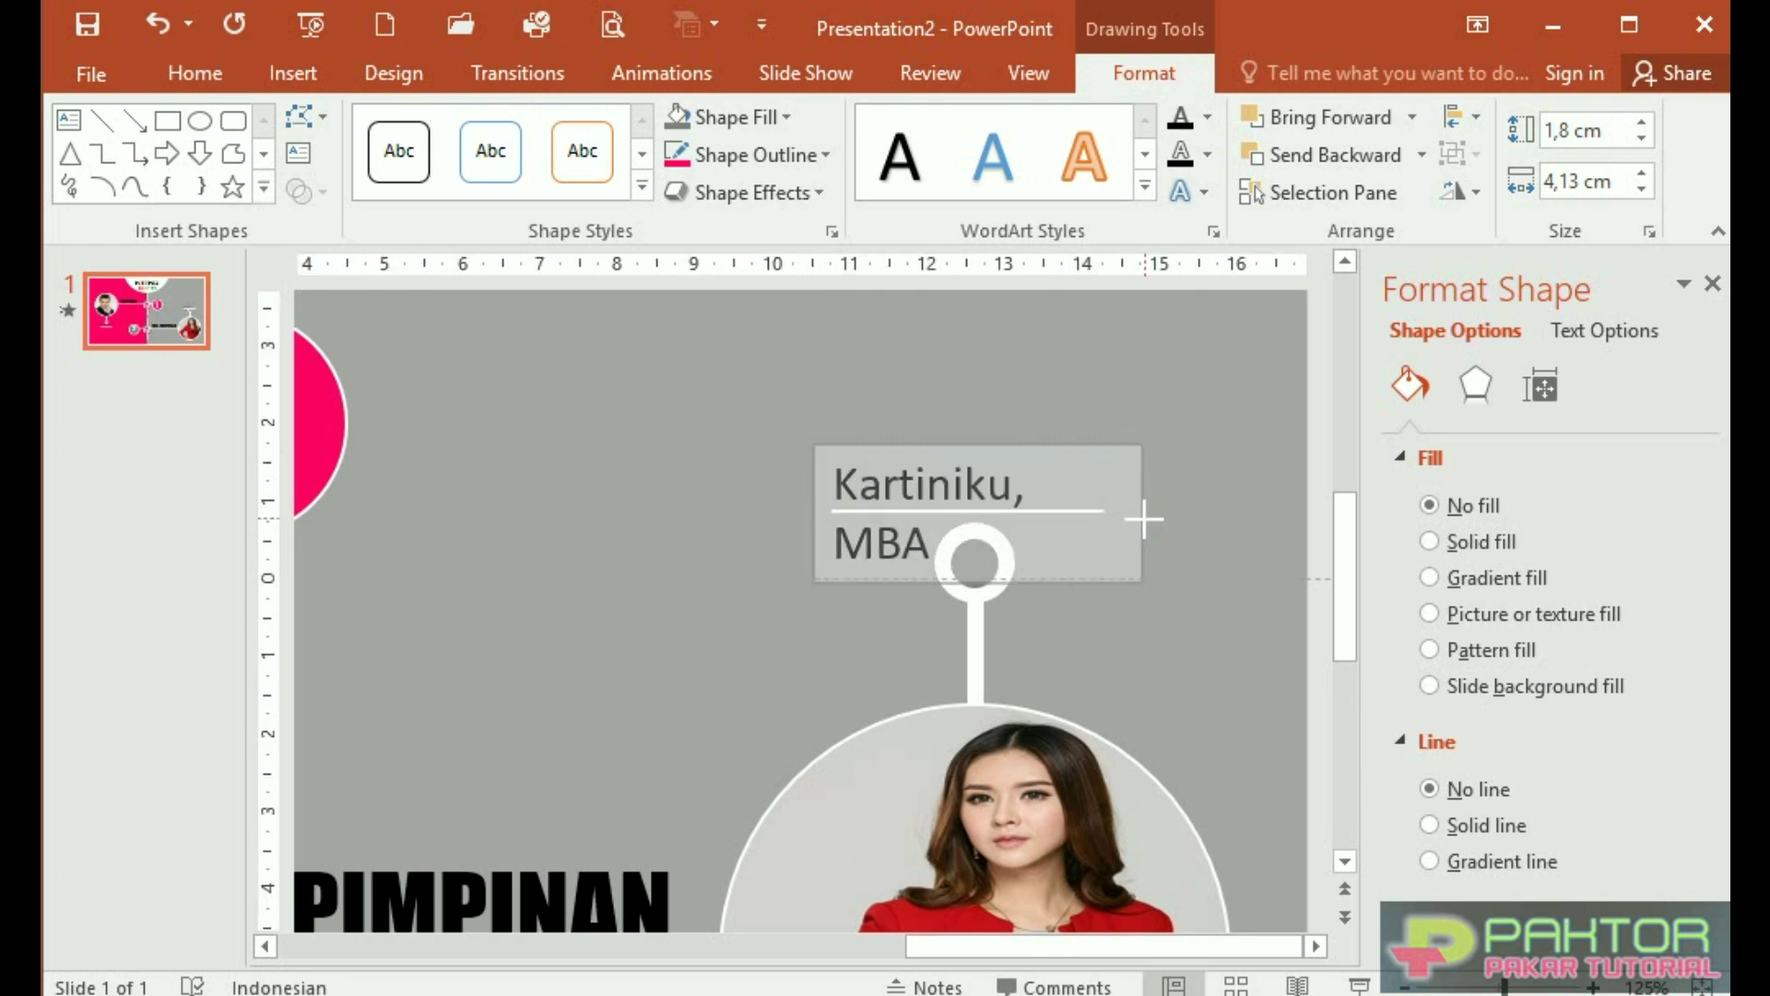
drag(1014, 437, 992, 438)
click(974, 563)
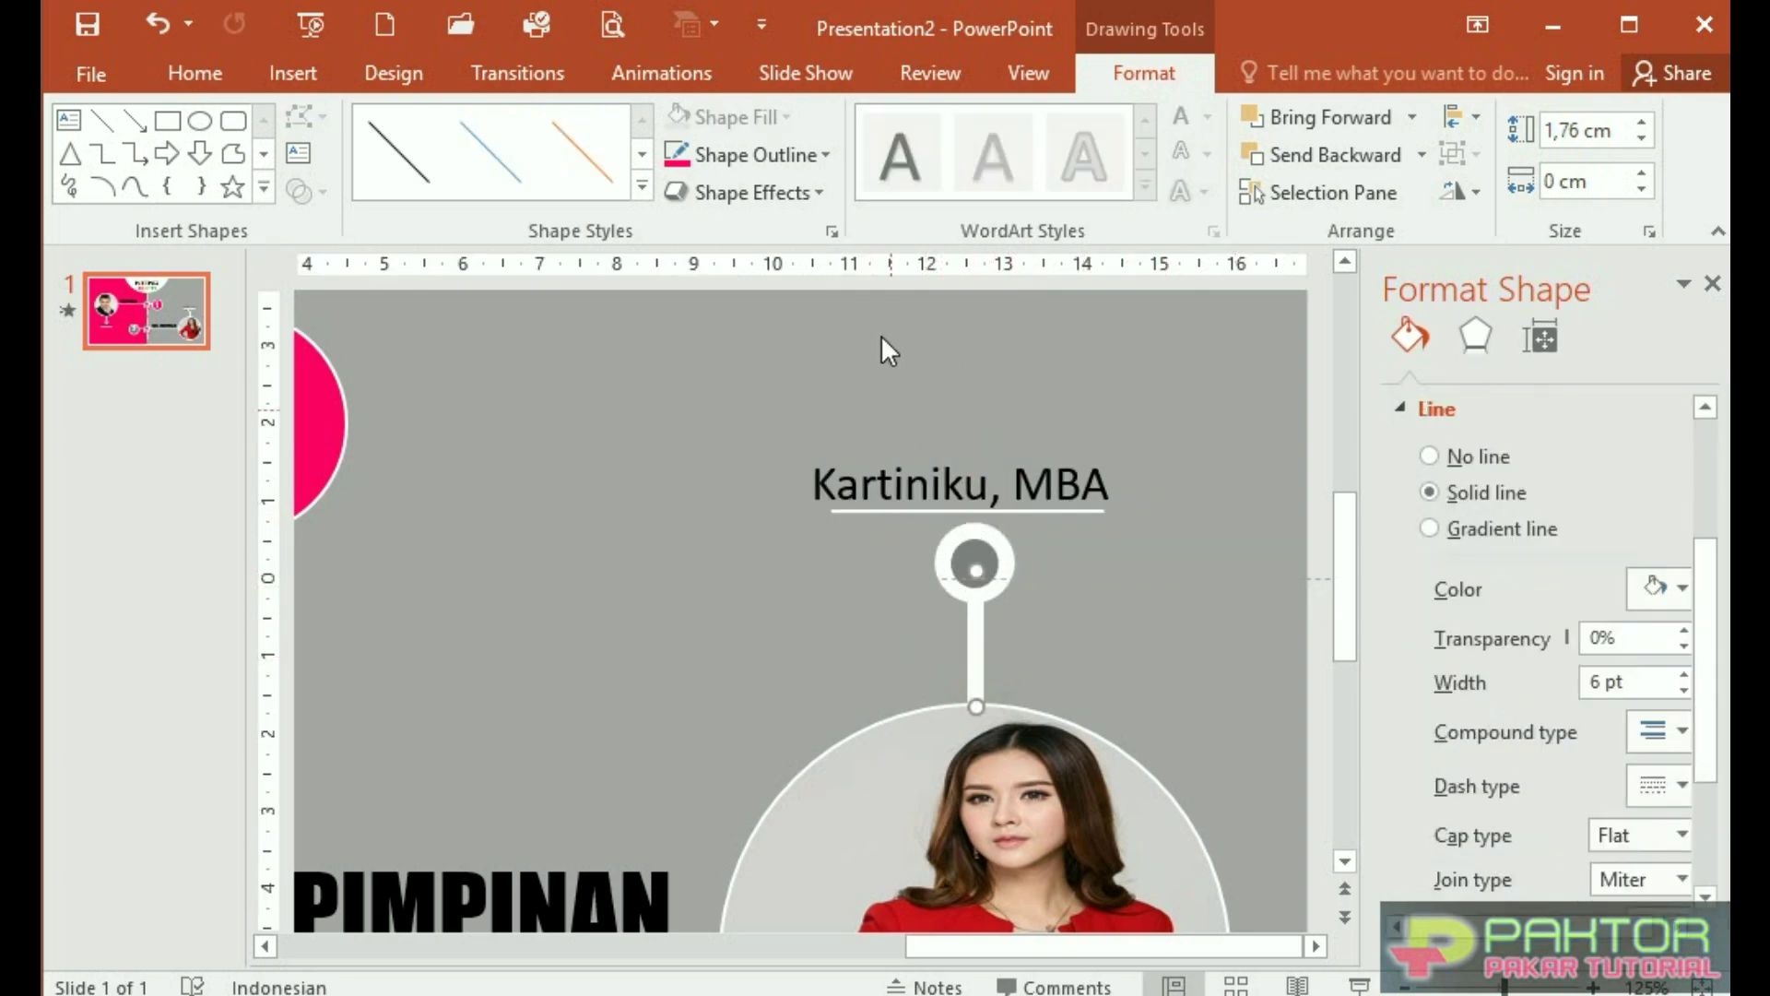
Set the wipe animation's direction to From Bottom
click(680, 73)
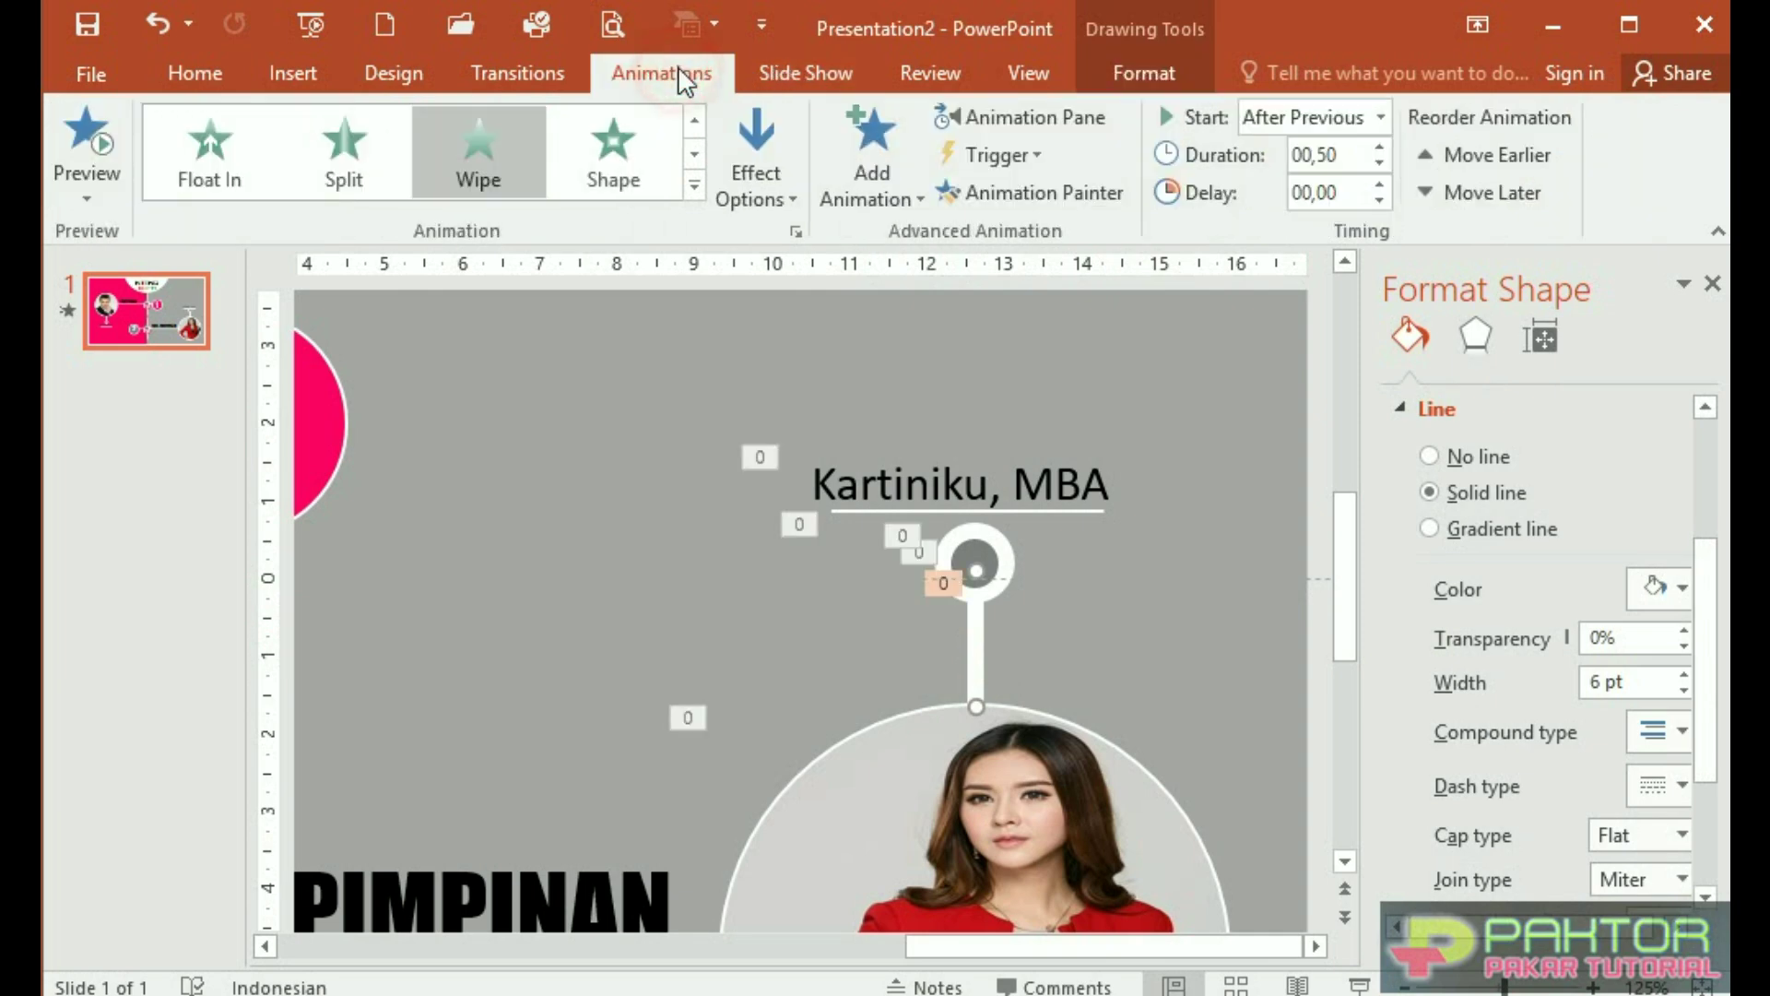
click(793, 205)
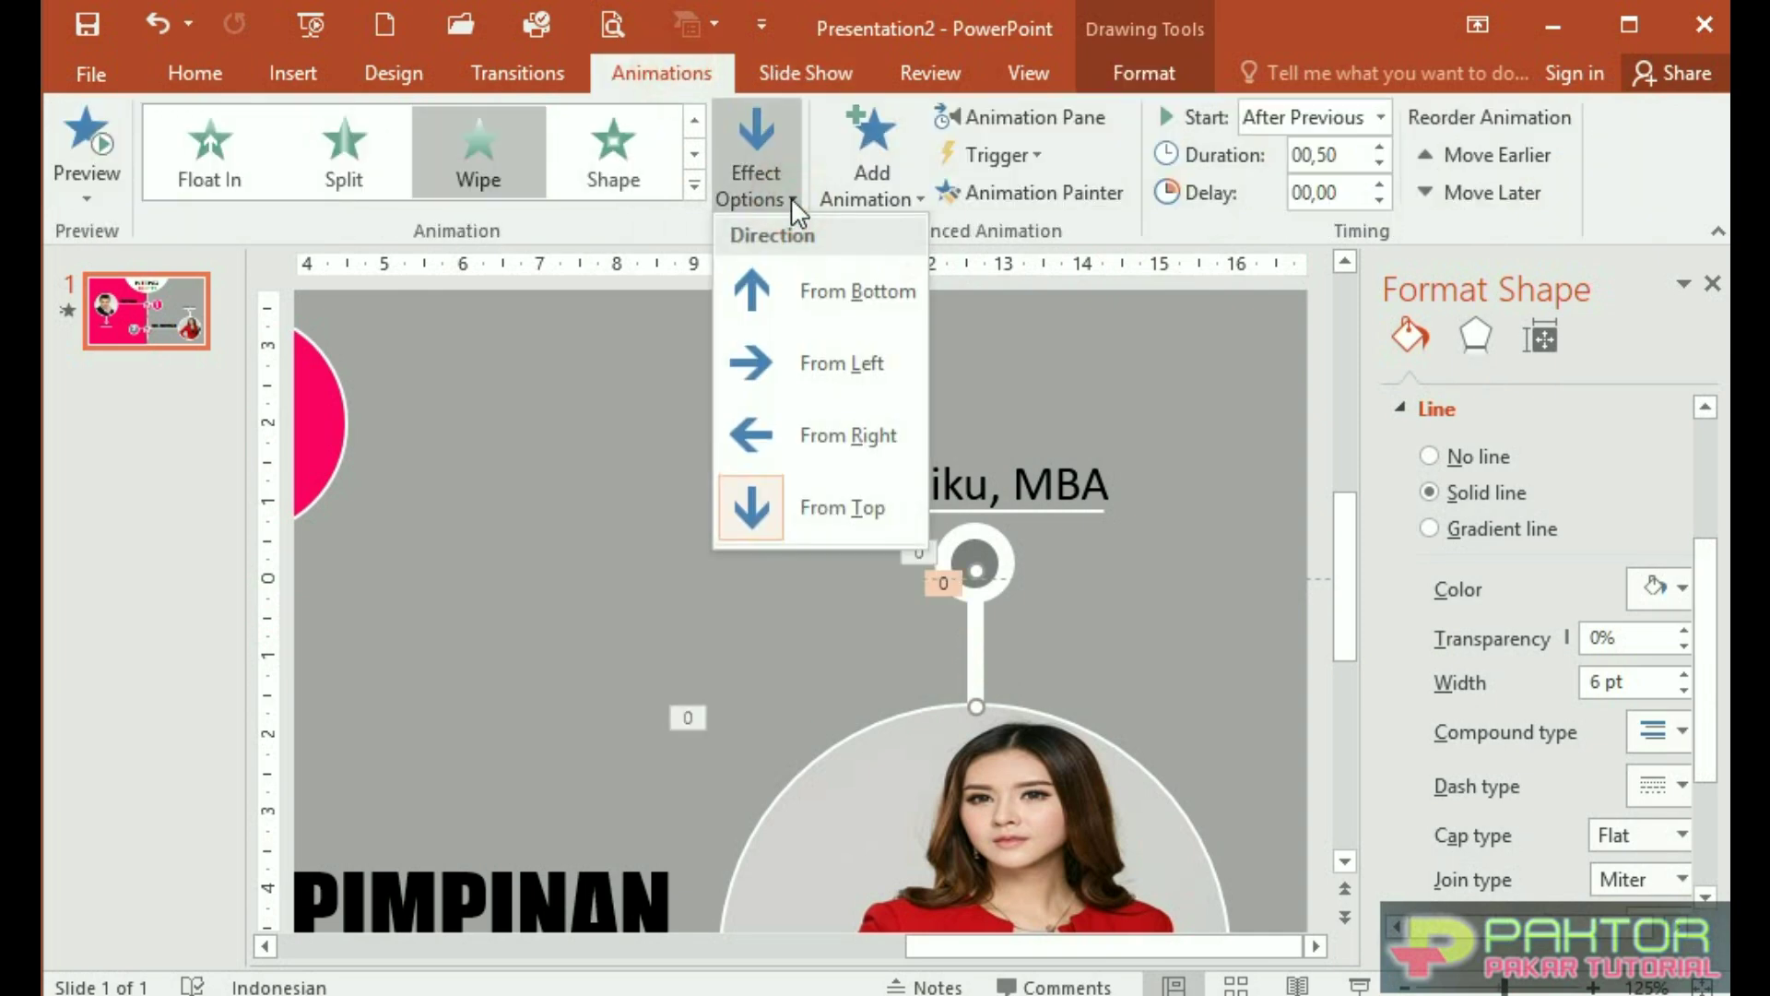
click(827, 299)
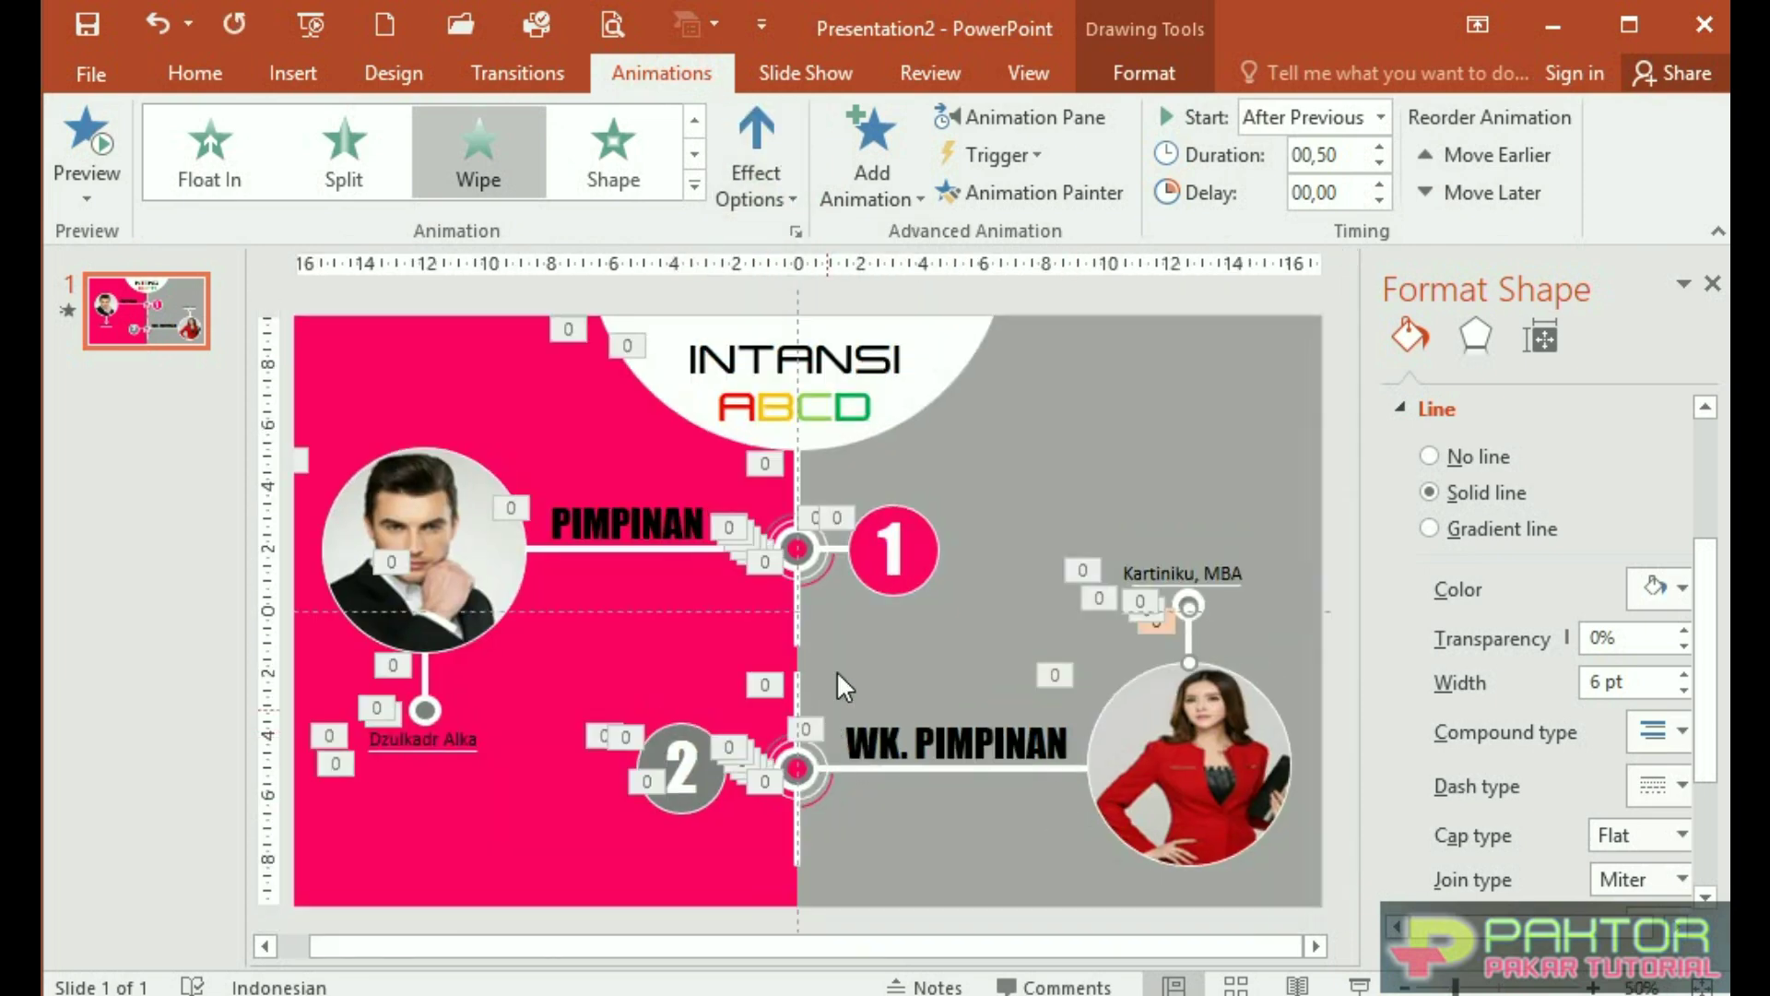
Extend the central vertical connector line down past the WK. PIMPINAN node
ctrl+scroll(838, 811, up, 2)
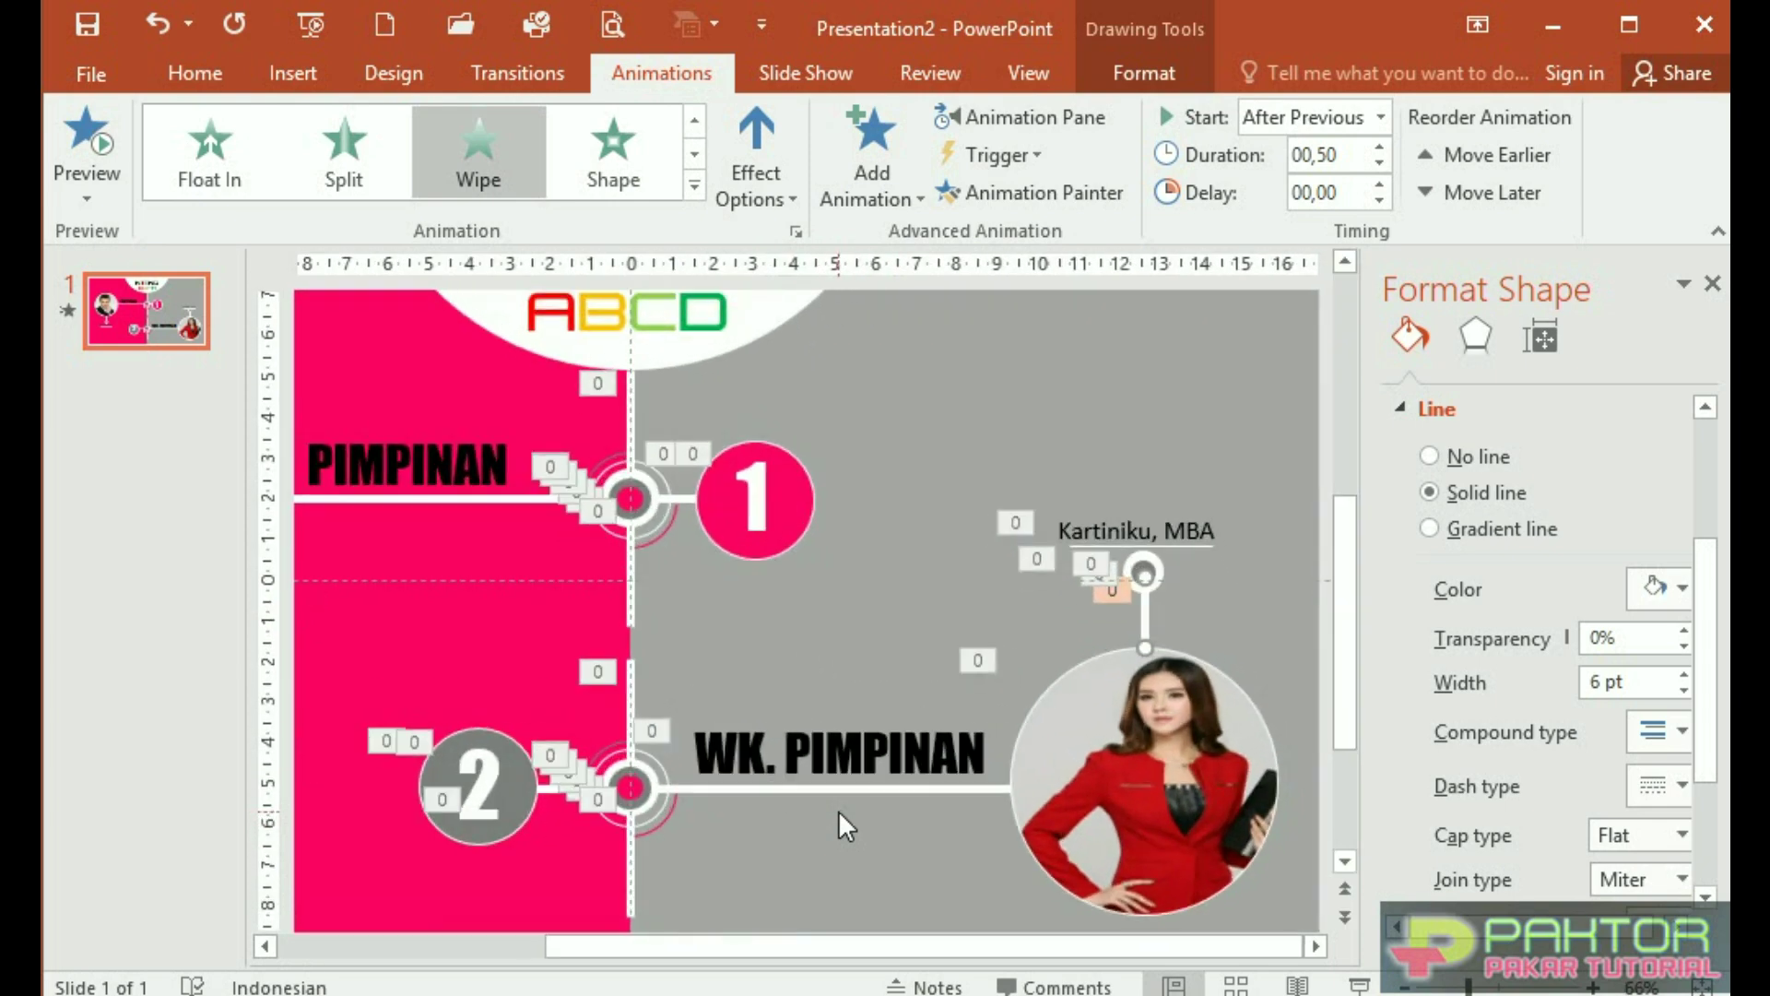
drag(980, 940, 830, 944)
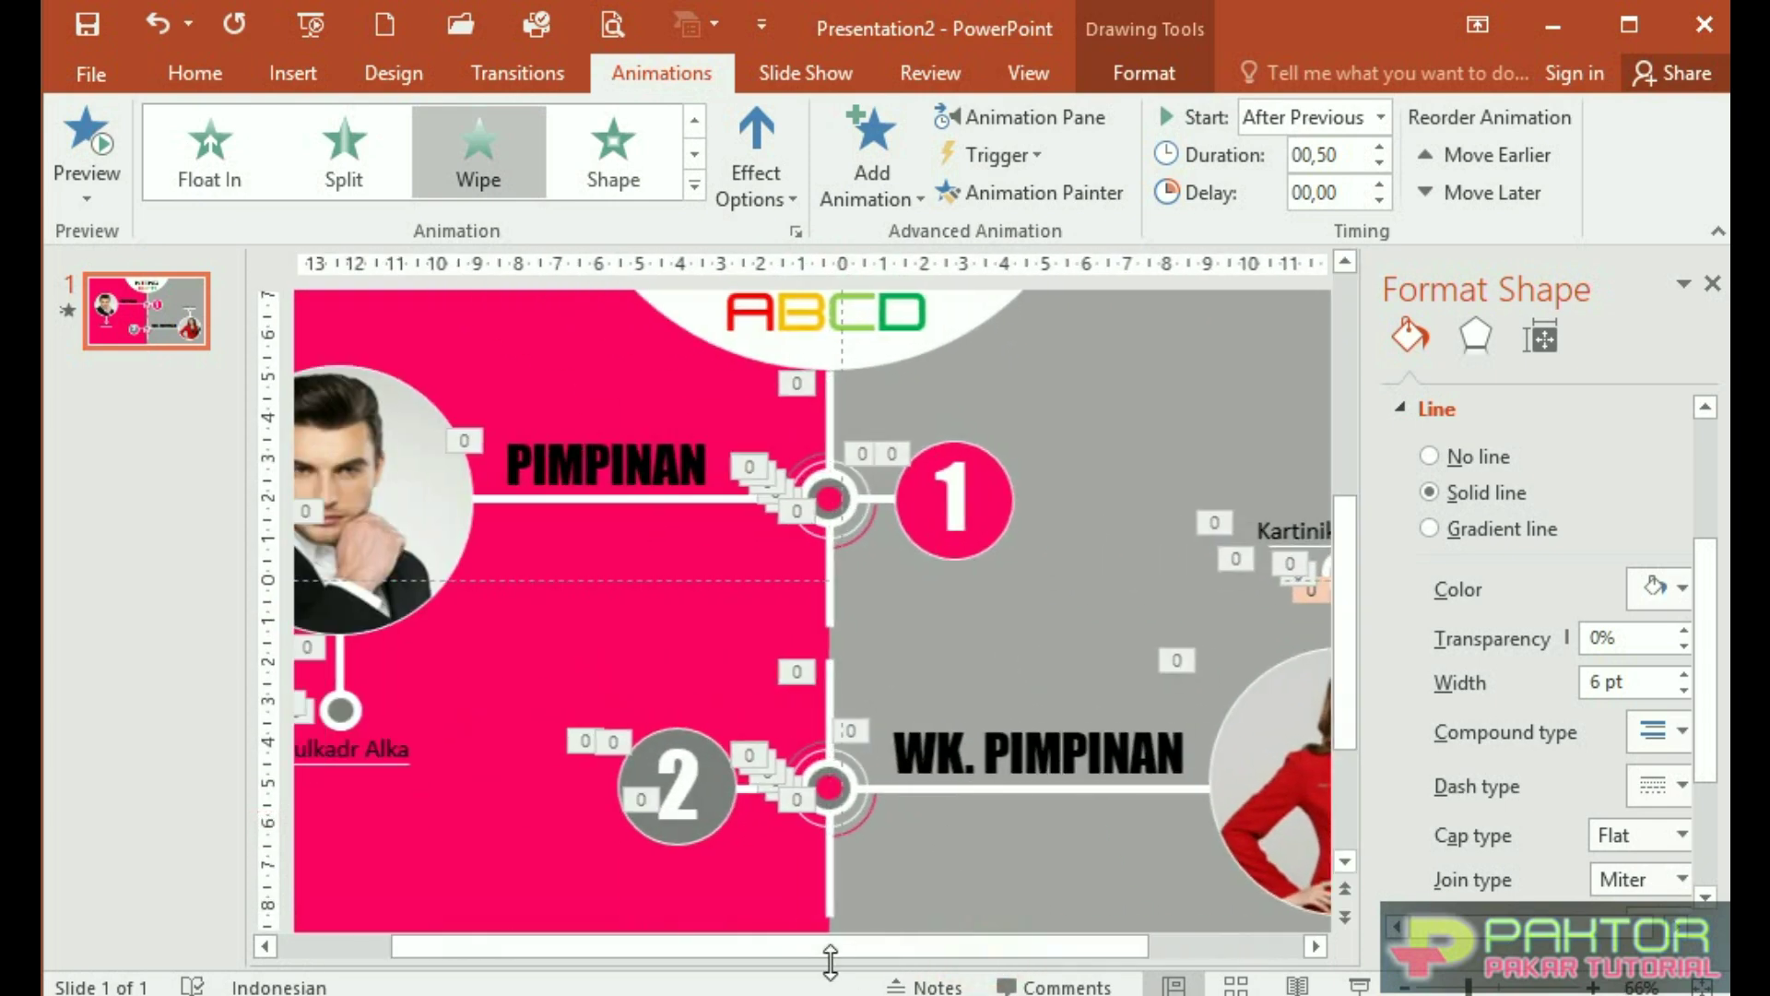
click(842, 708)
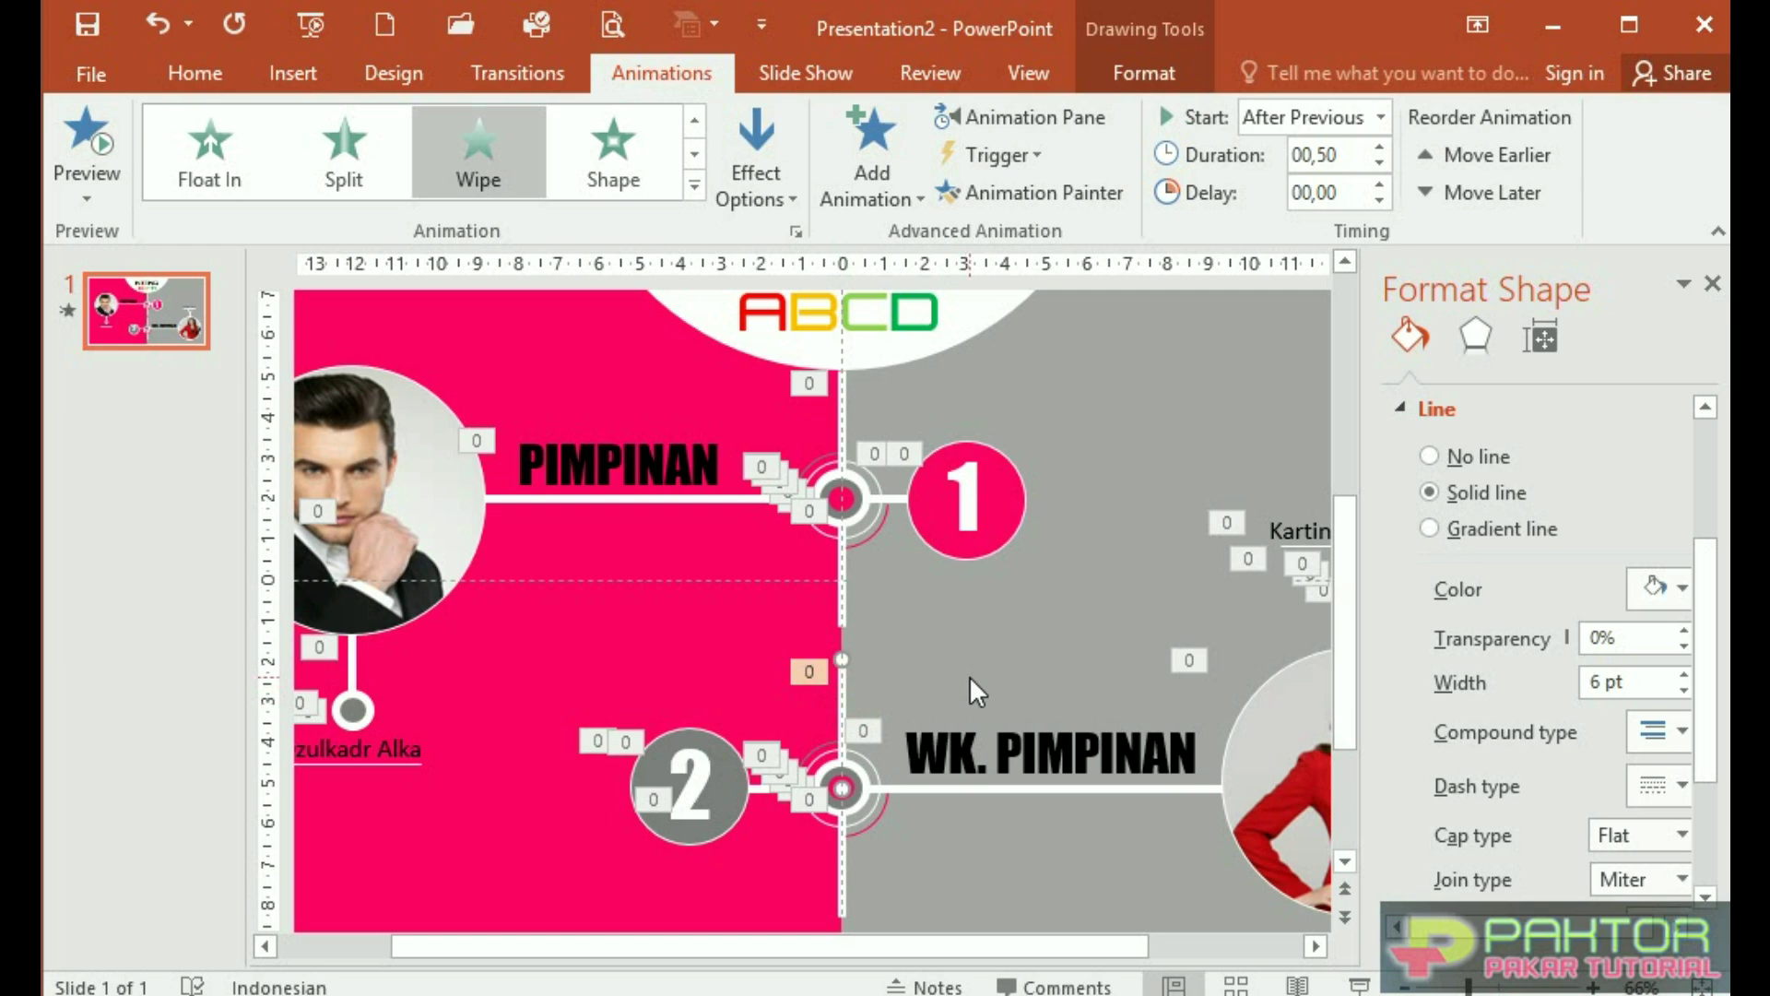
click(970, 676)
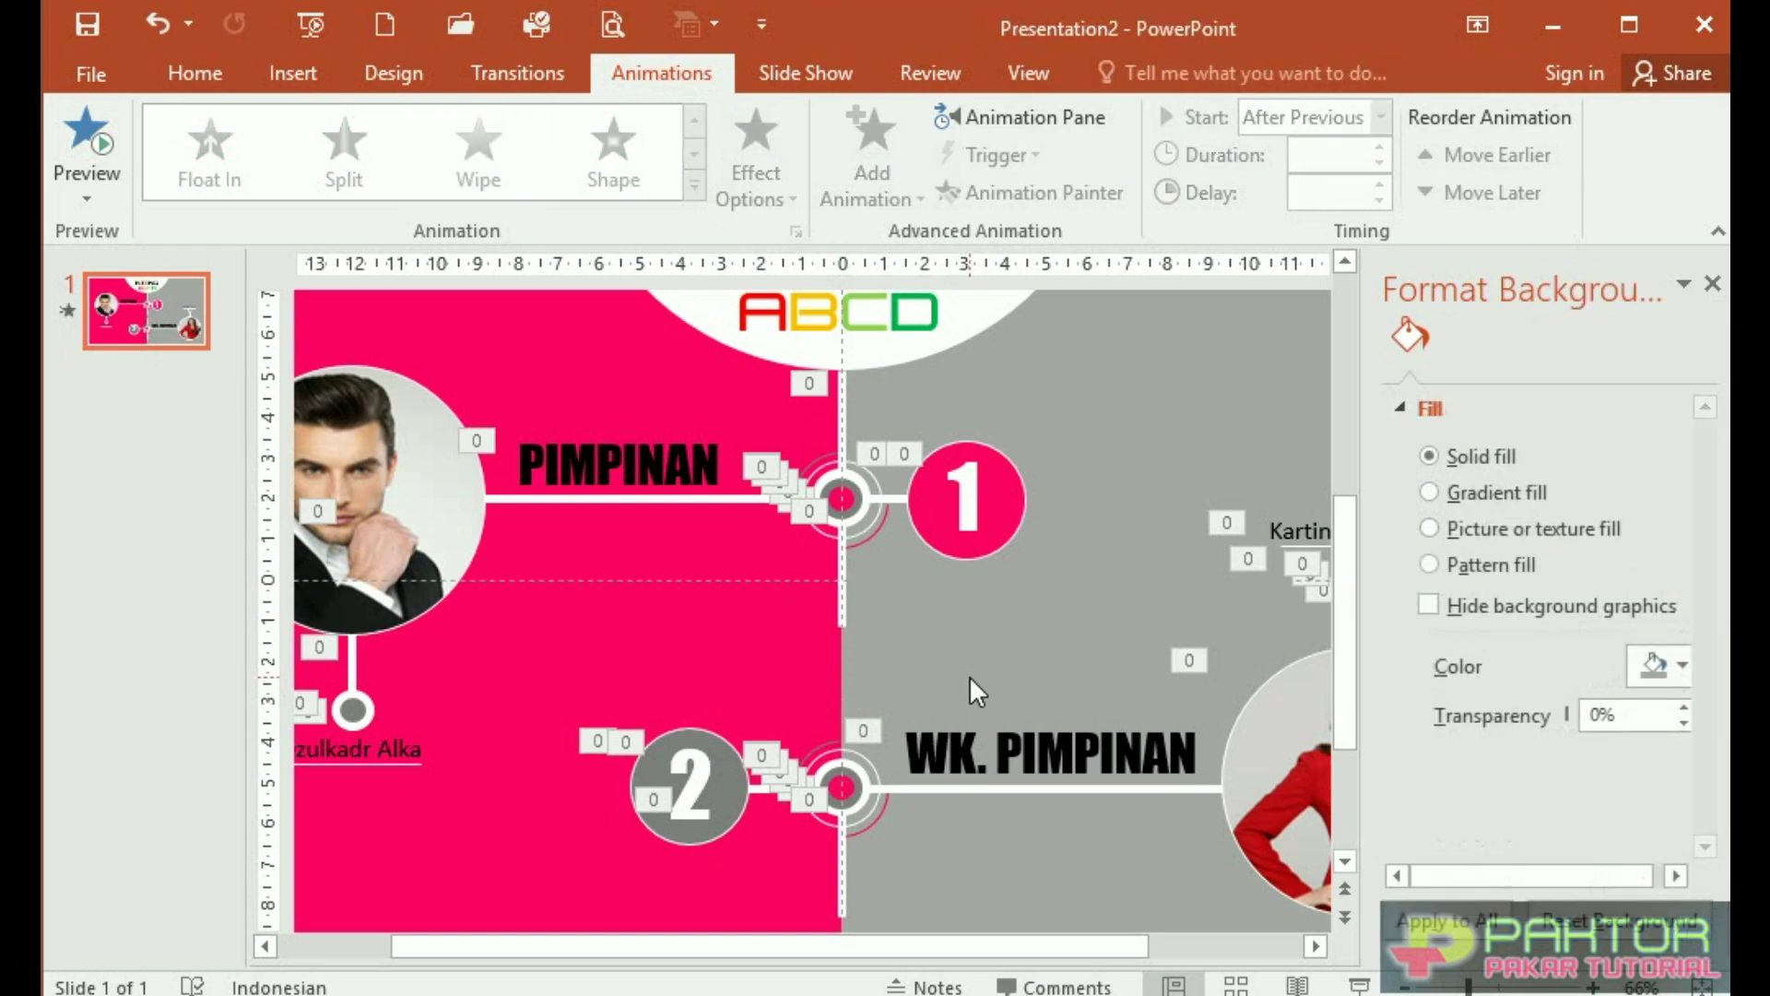
click(844, 612)
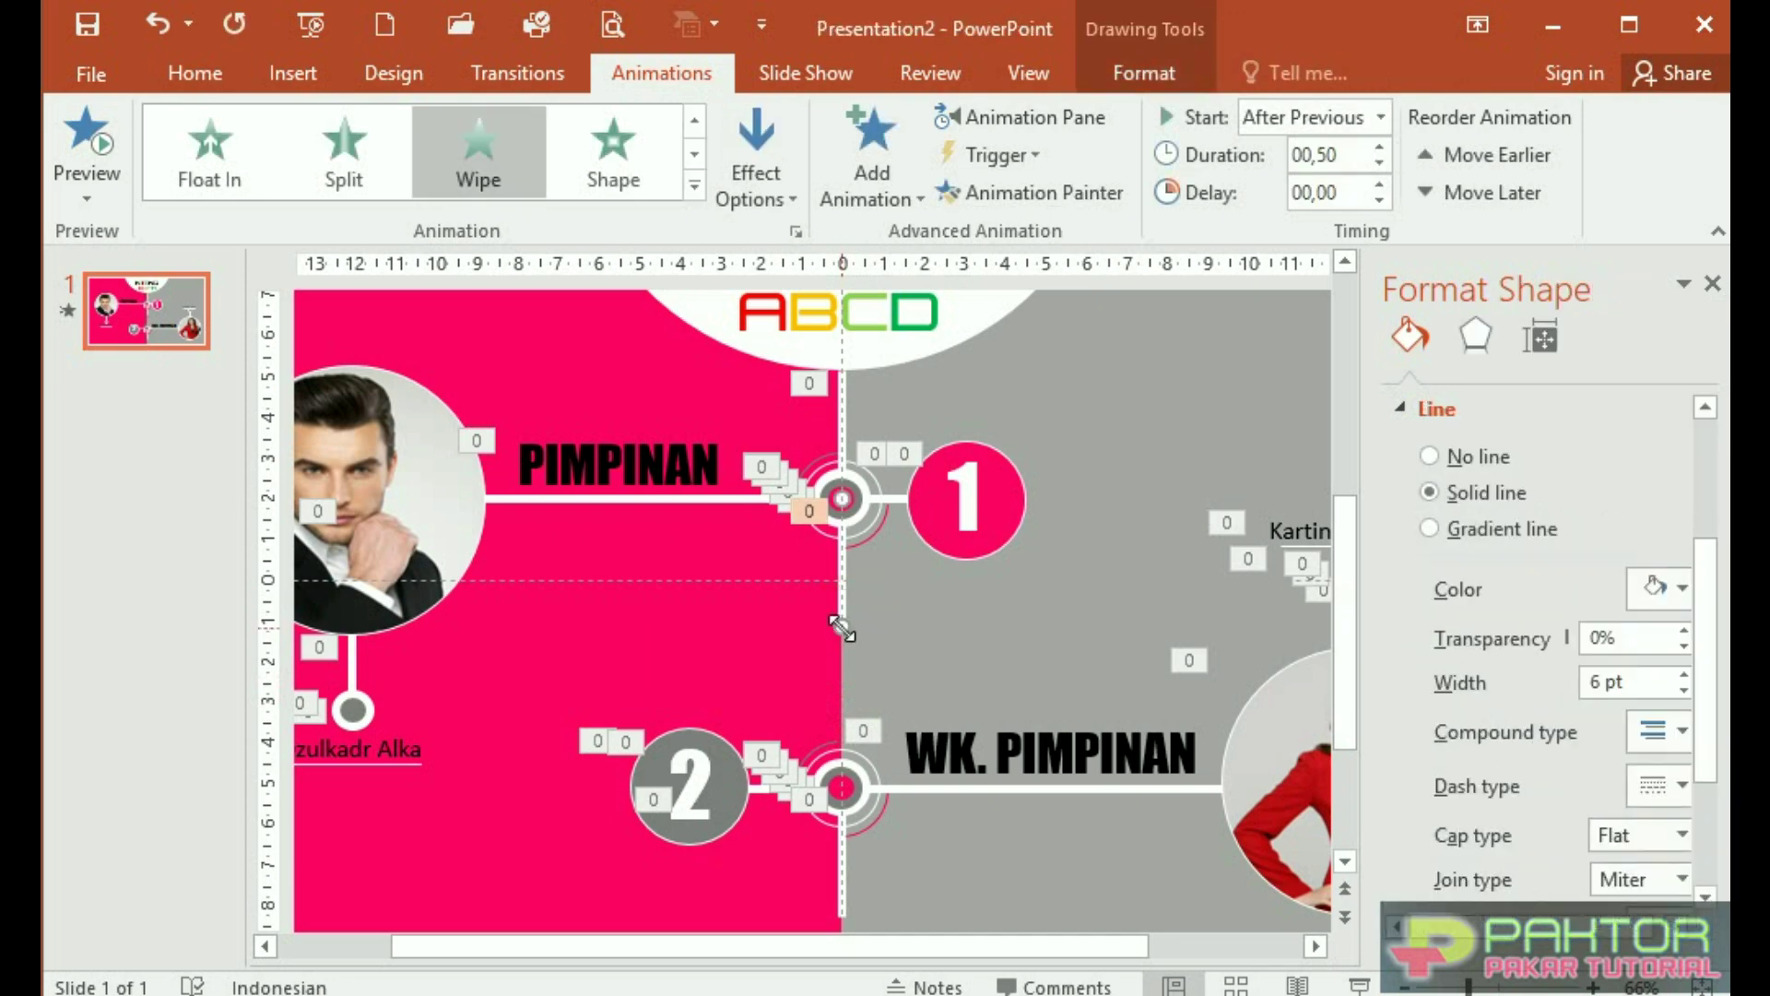
drag(842, 628, 842, 788)
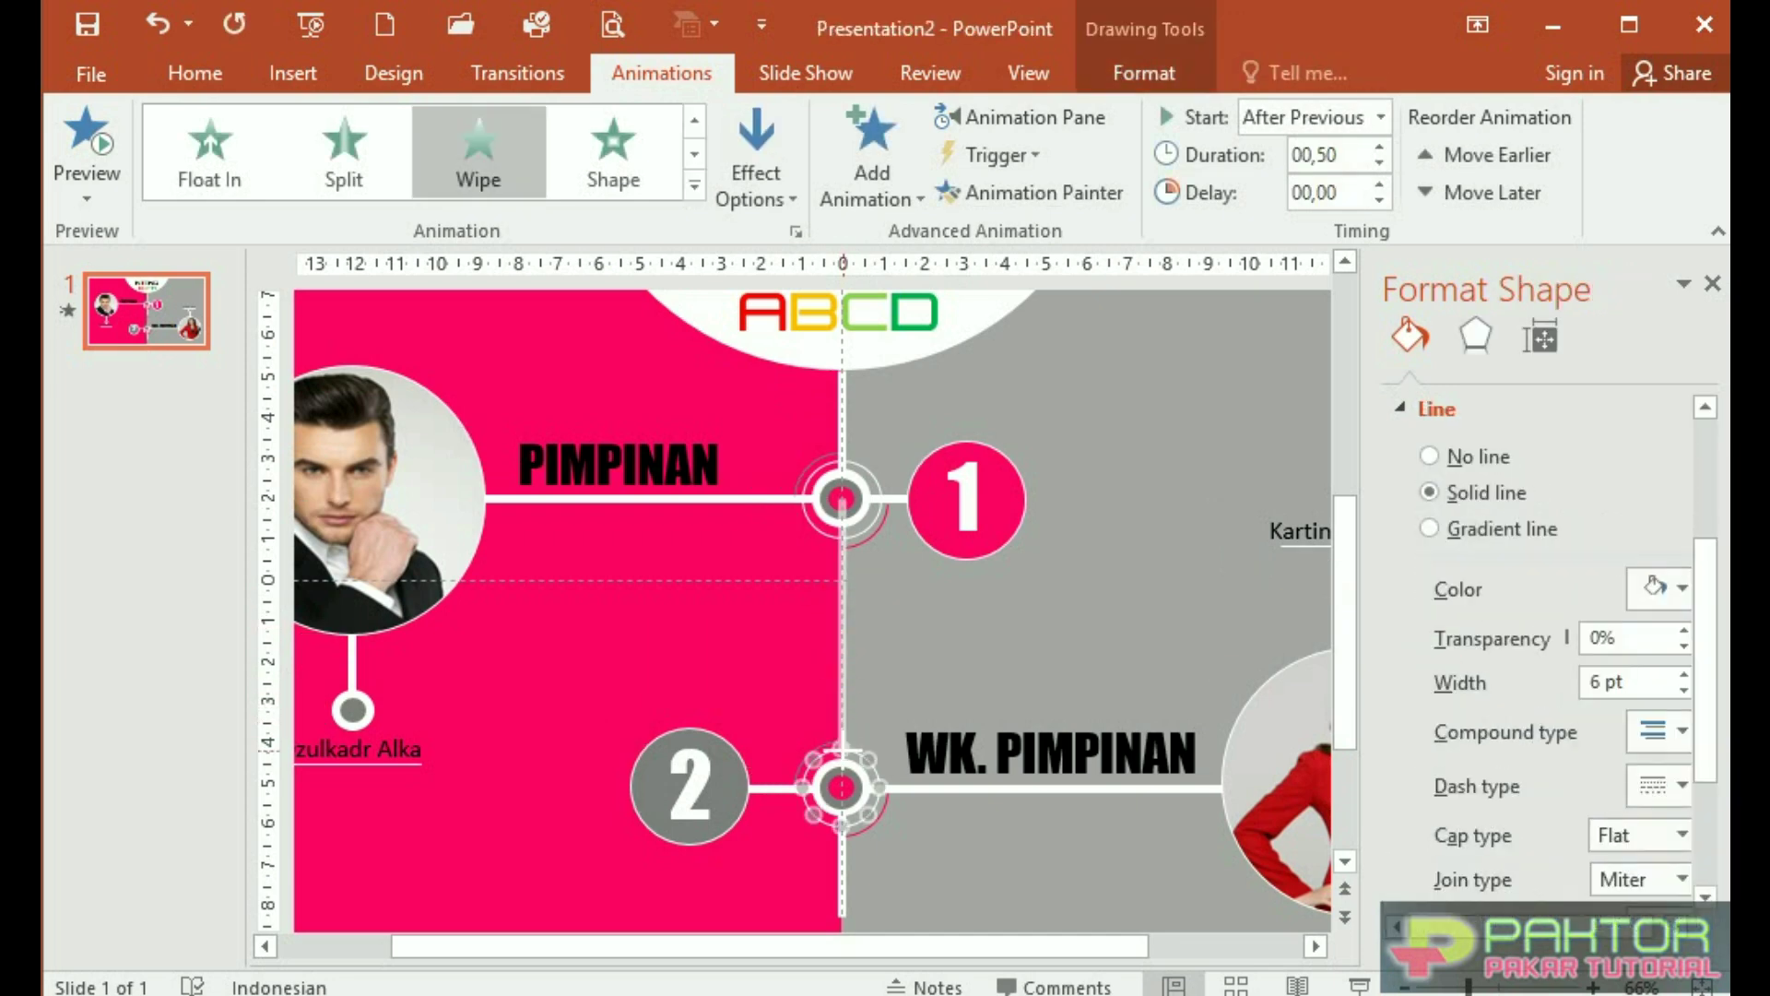
scroll(841, 786, up, 5)
click(813, 613)
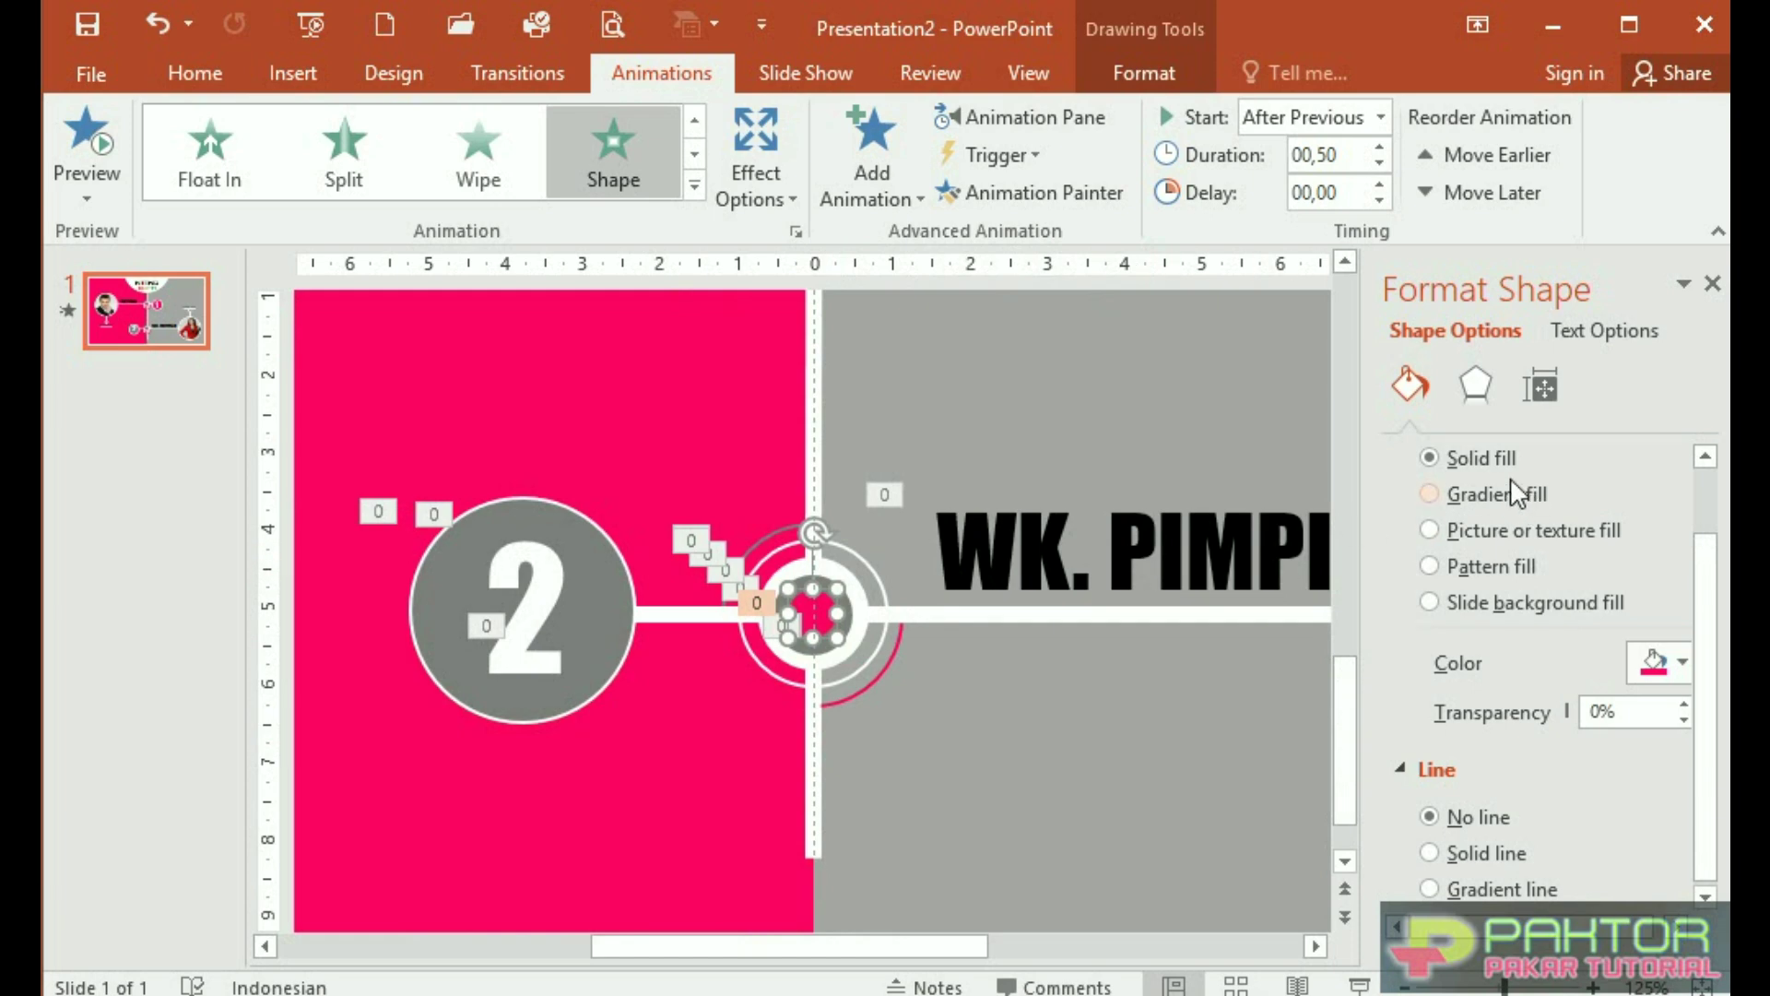
Fill the small dot at the 2 node's centre with grey
click(1118, 75)
click(785, 117)
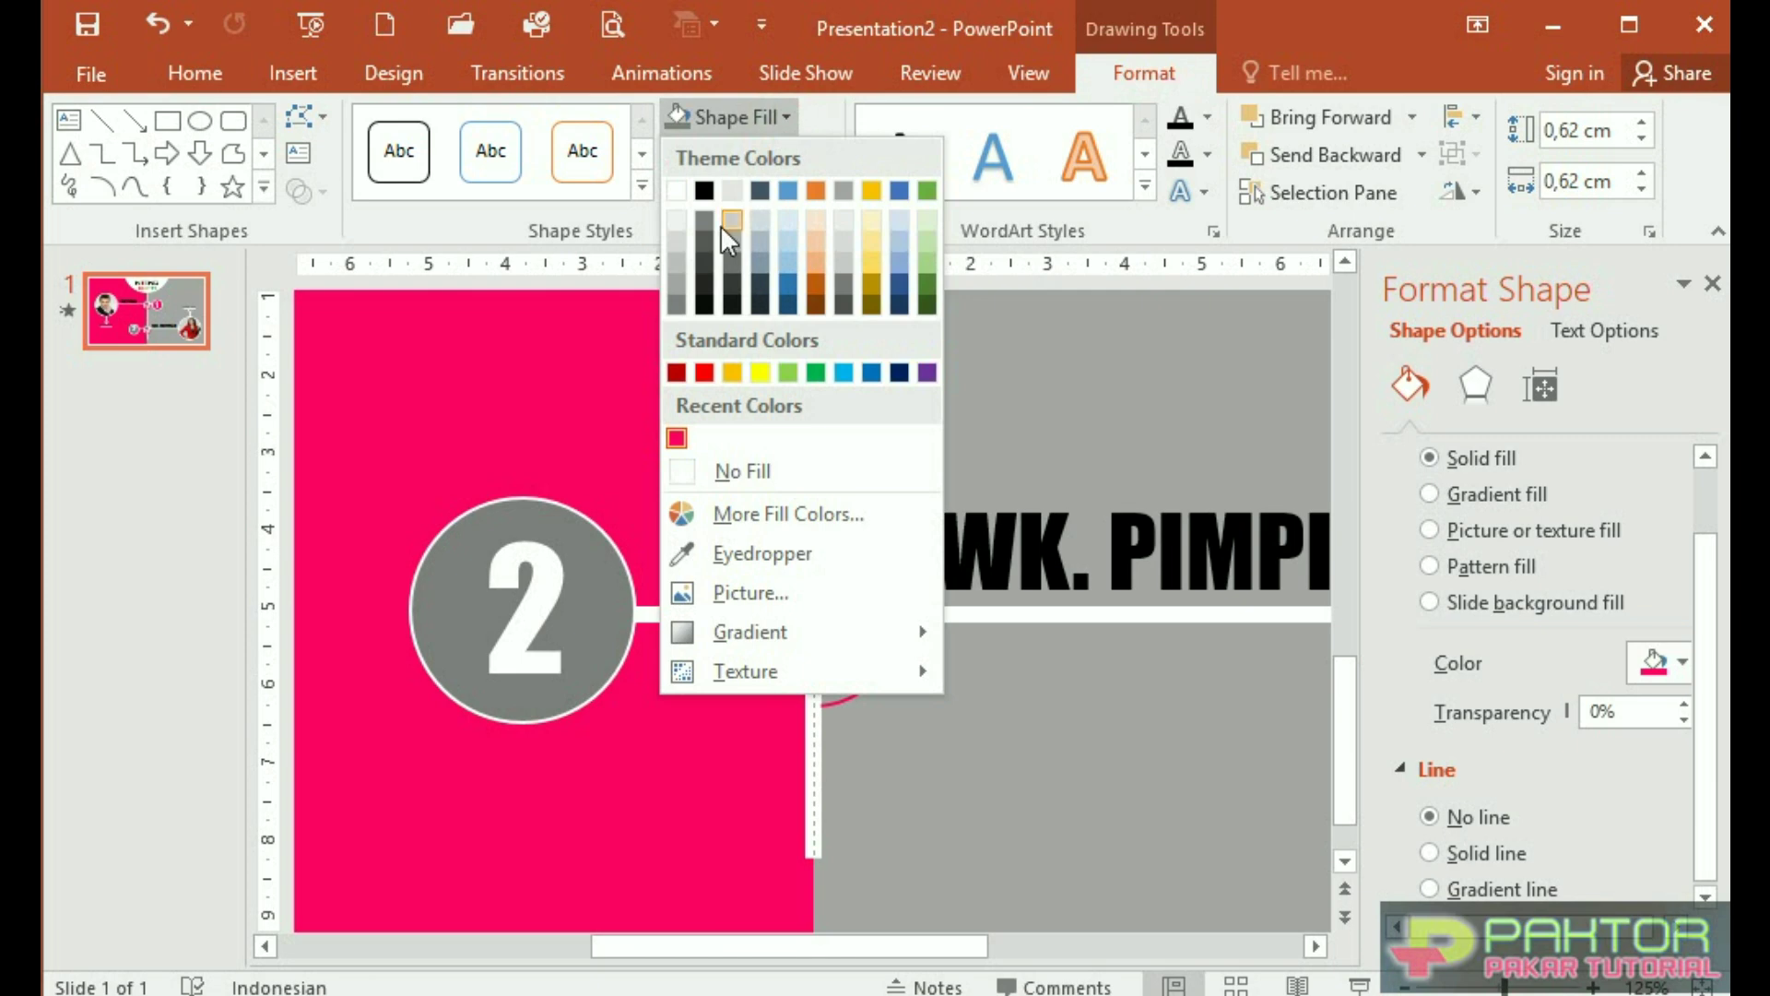
click(676, 310)
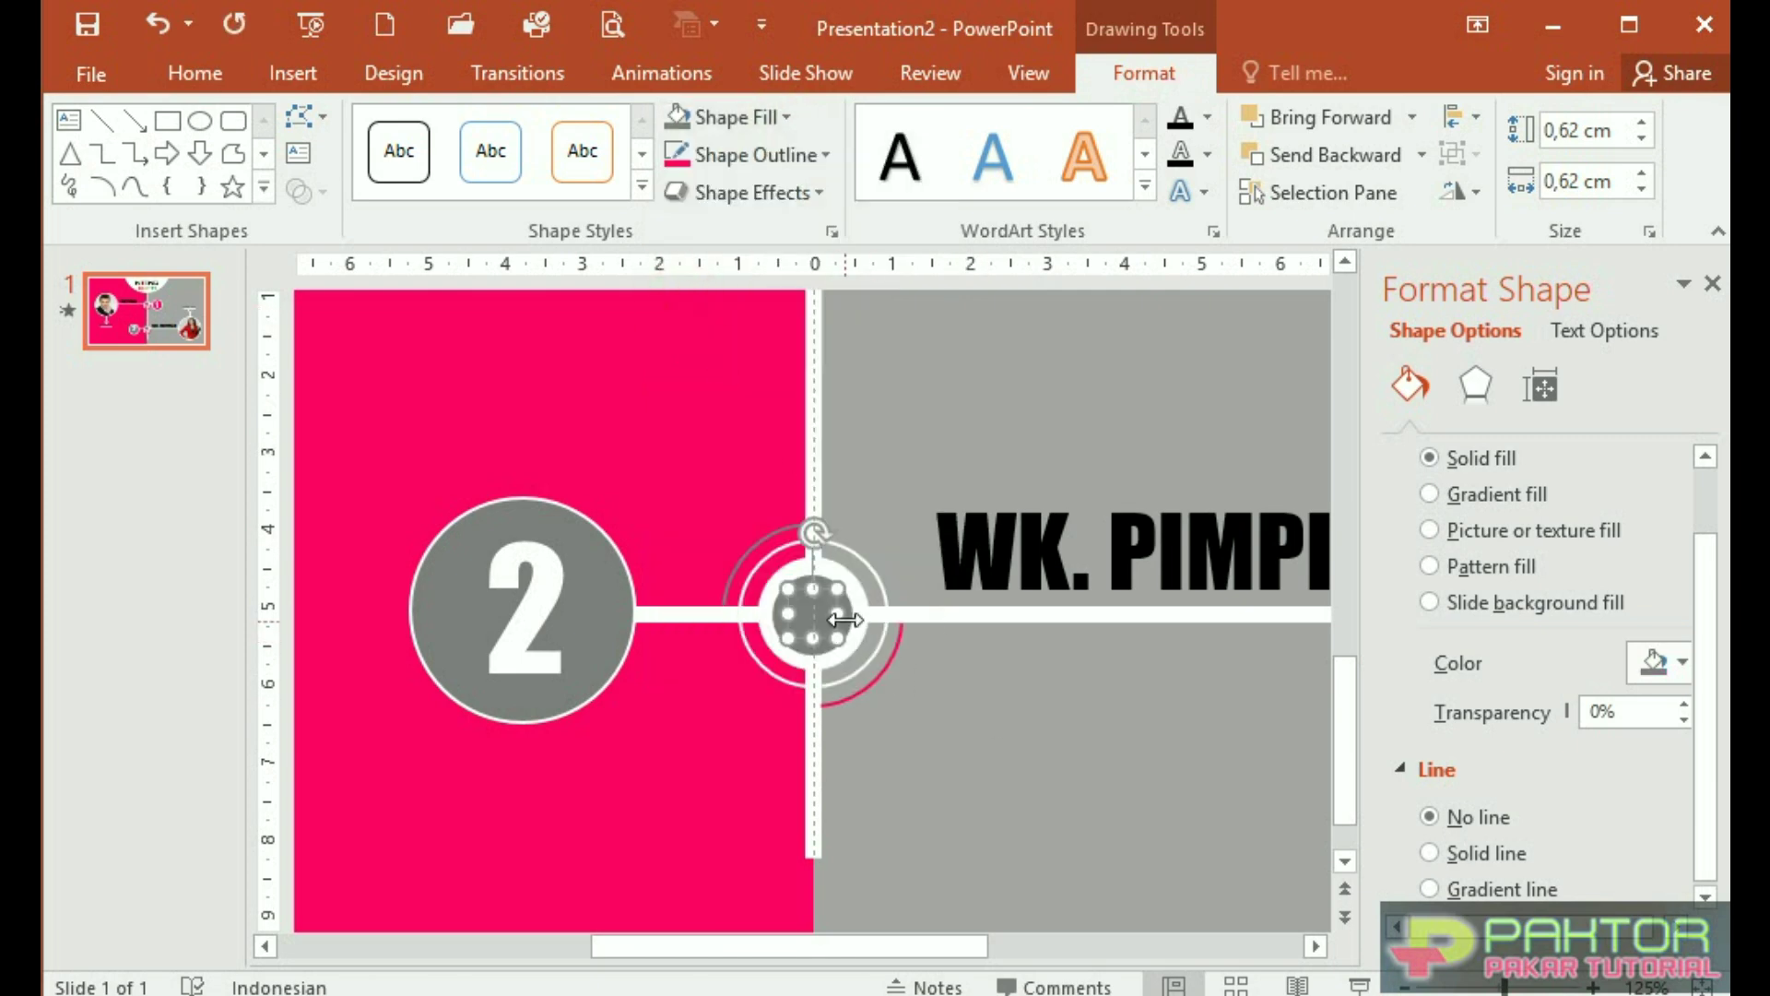
click(982, 728)
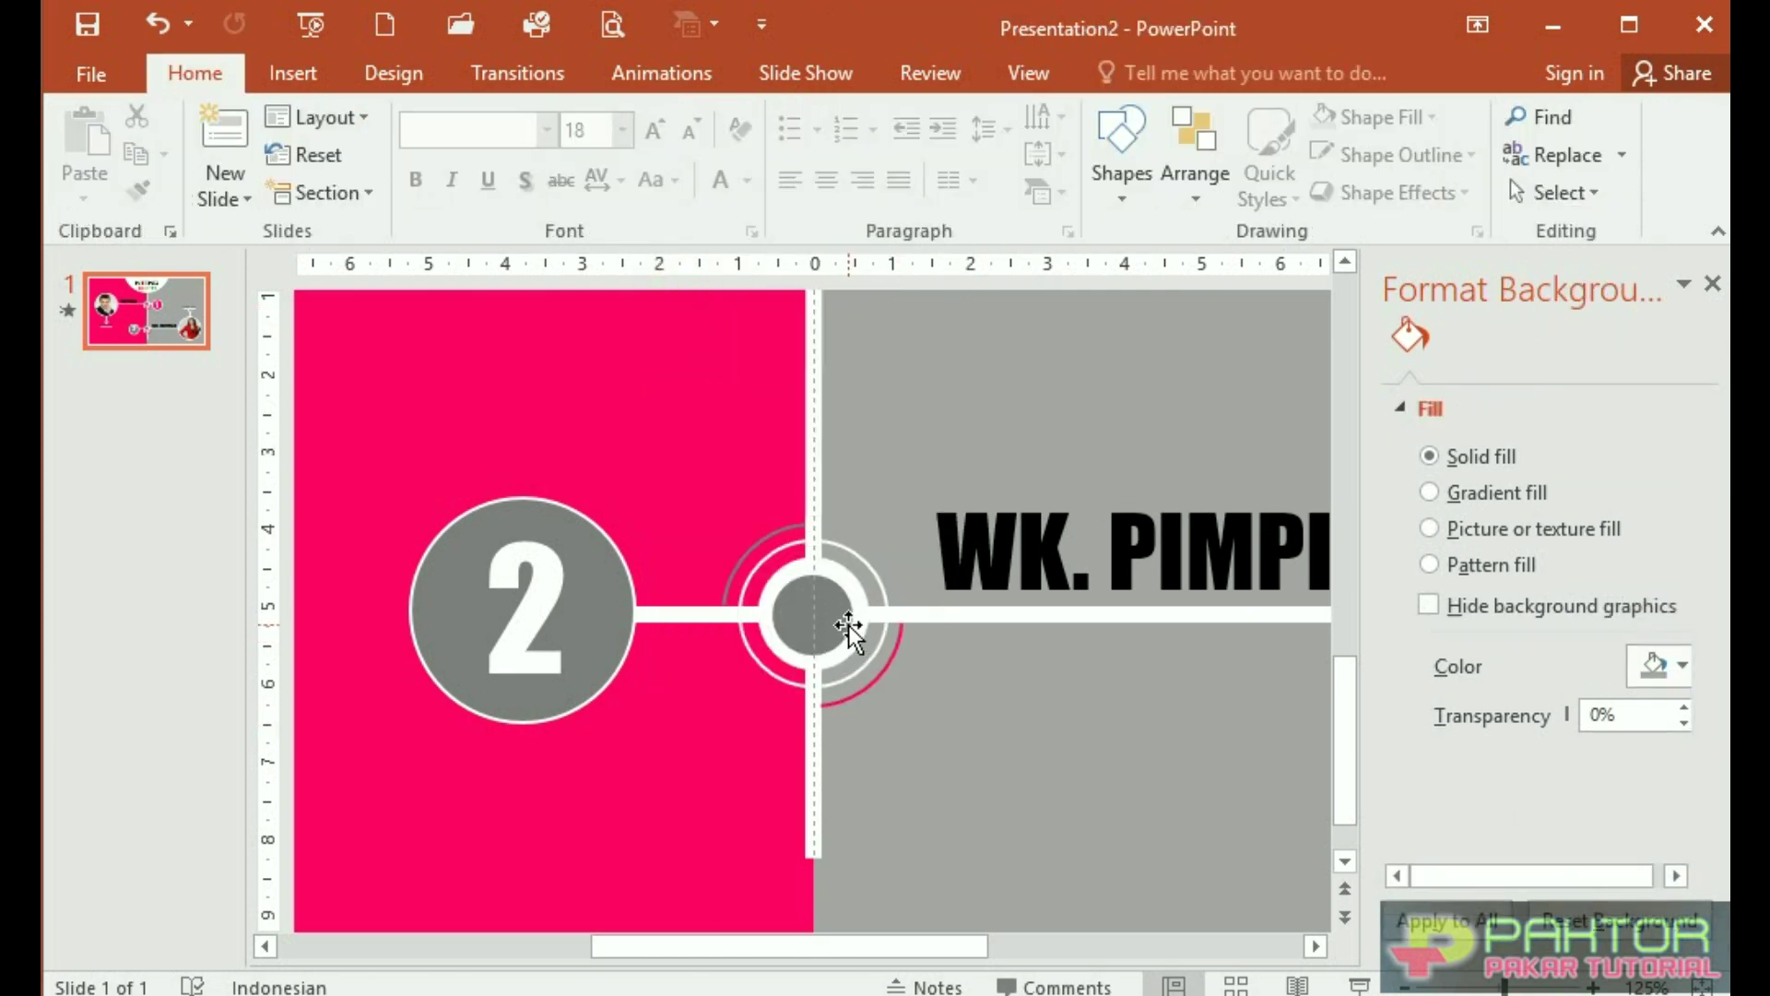
Fill the node's inner circle with the recent pink and start the slide show preview
click(849, 625)
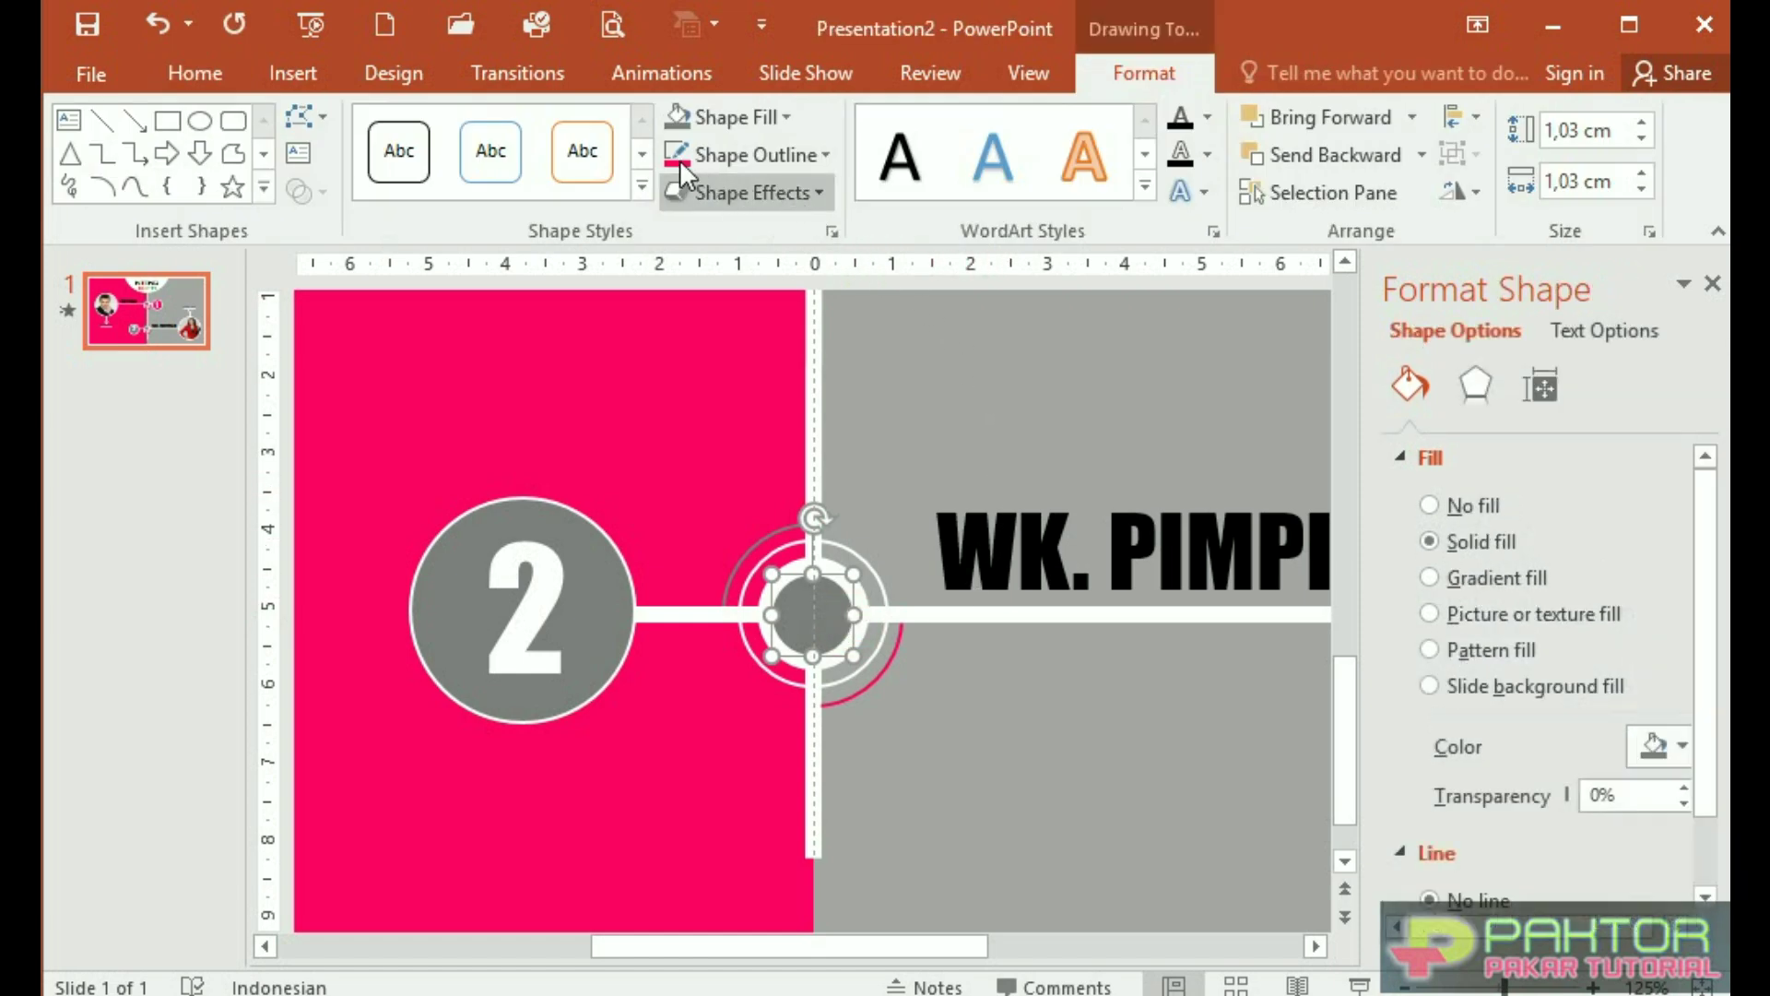
click(783, 118)
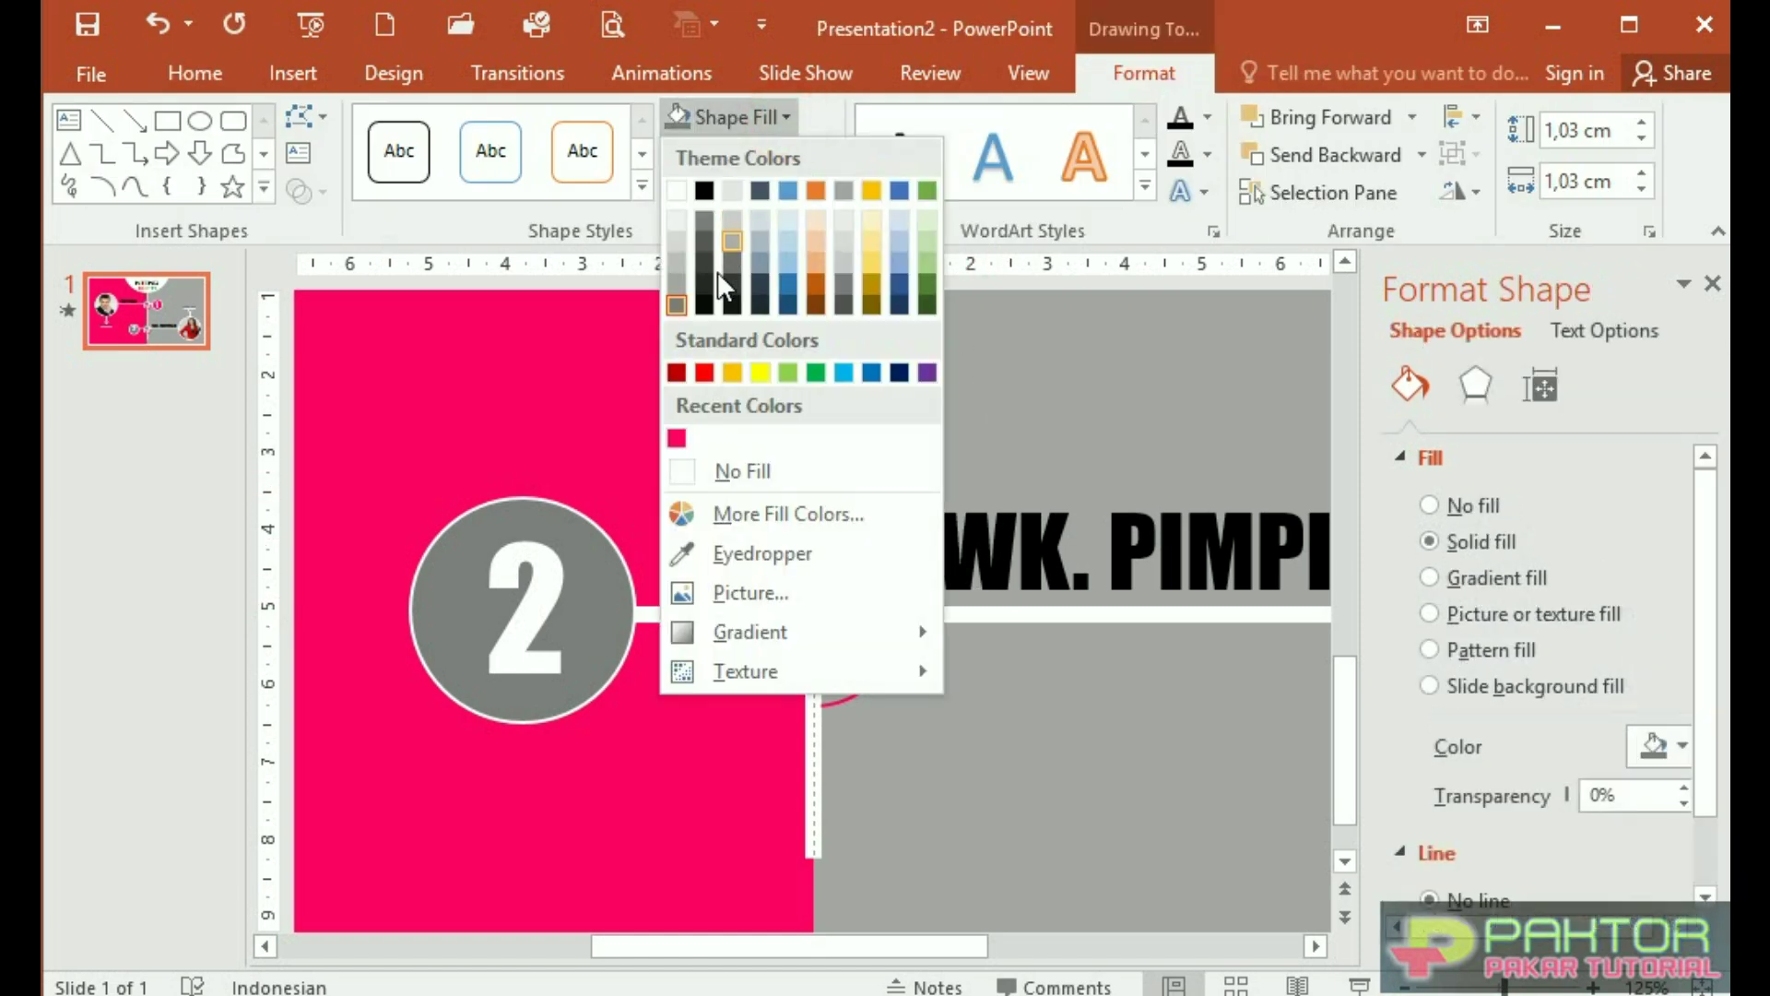
click(676, 437)
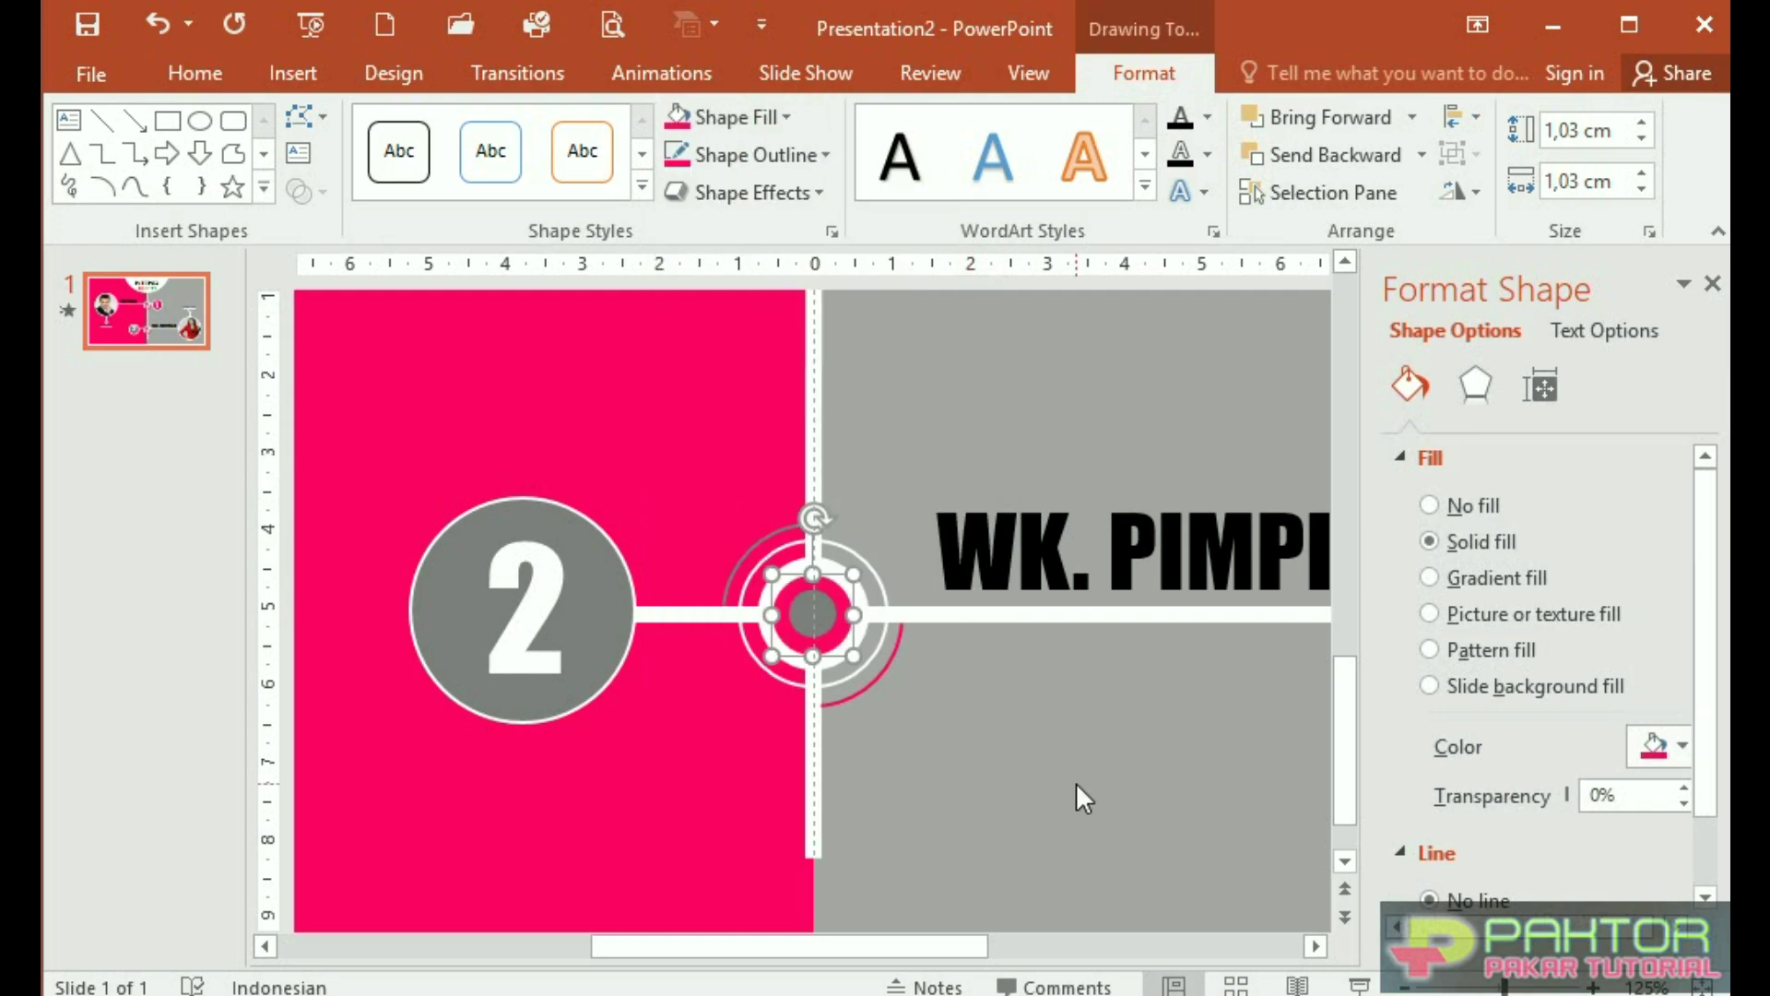
click(1076, 781)
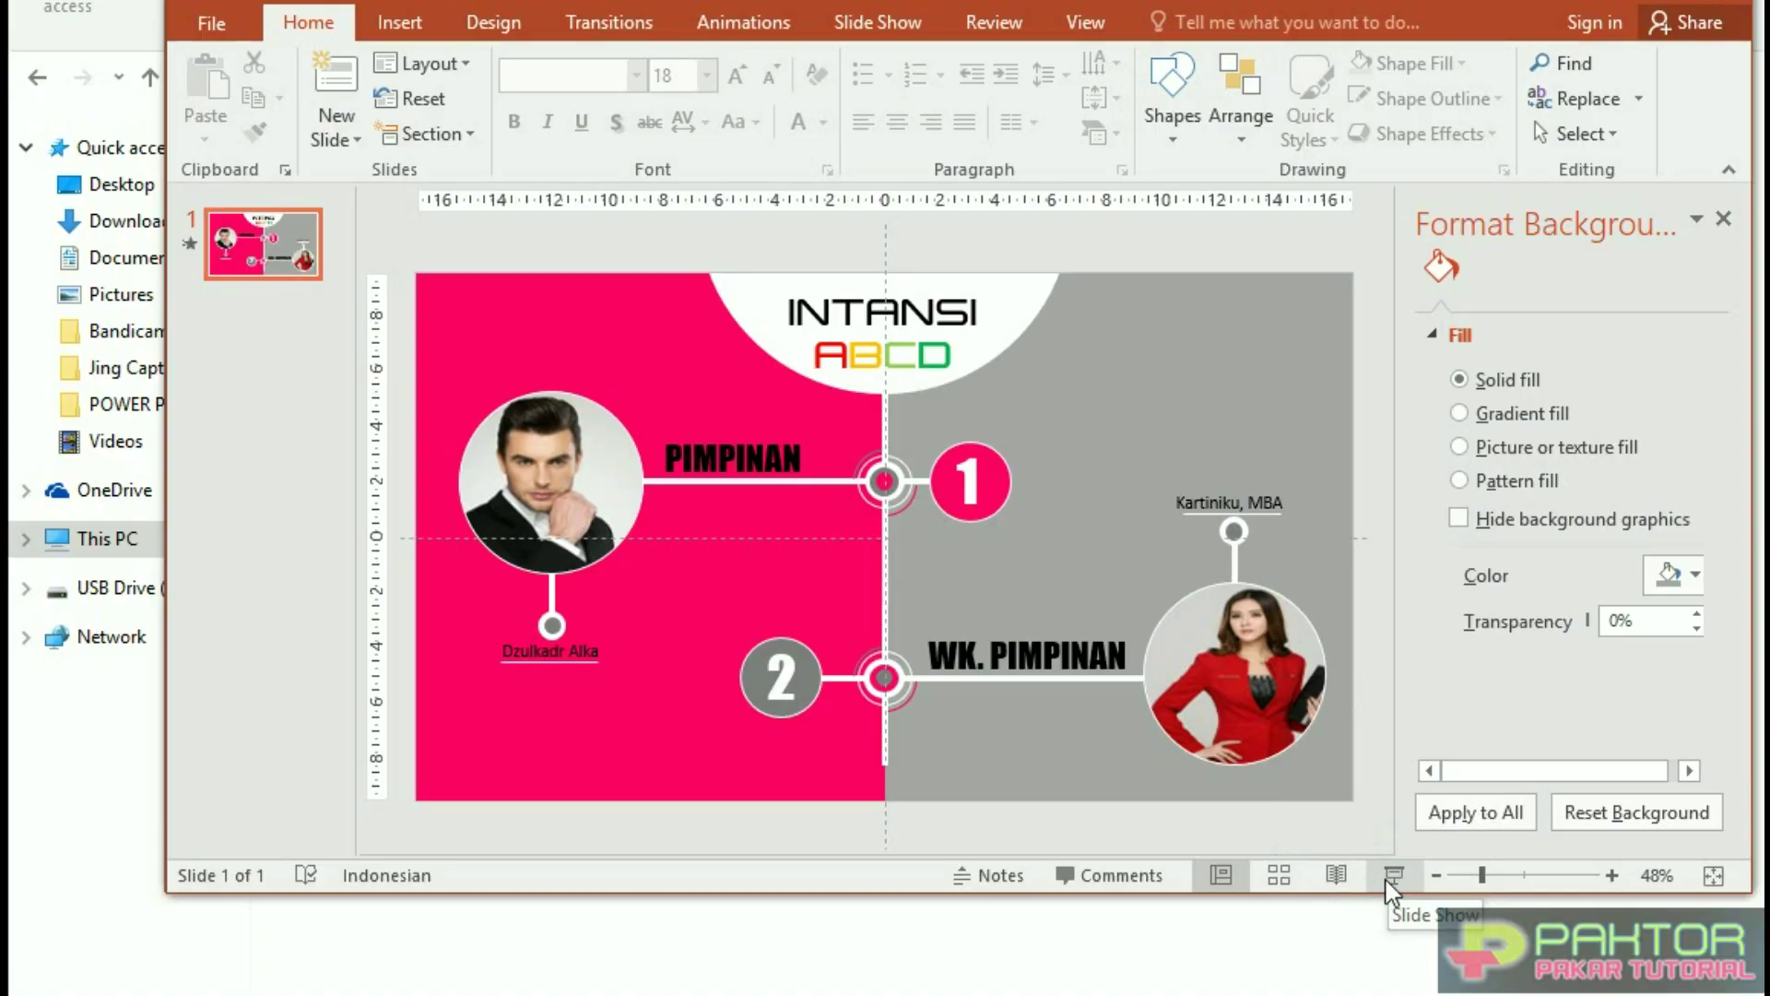
click(1359, 984)
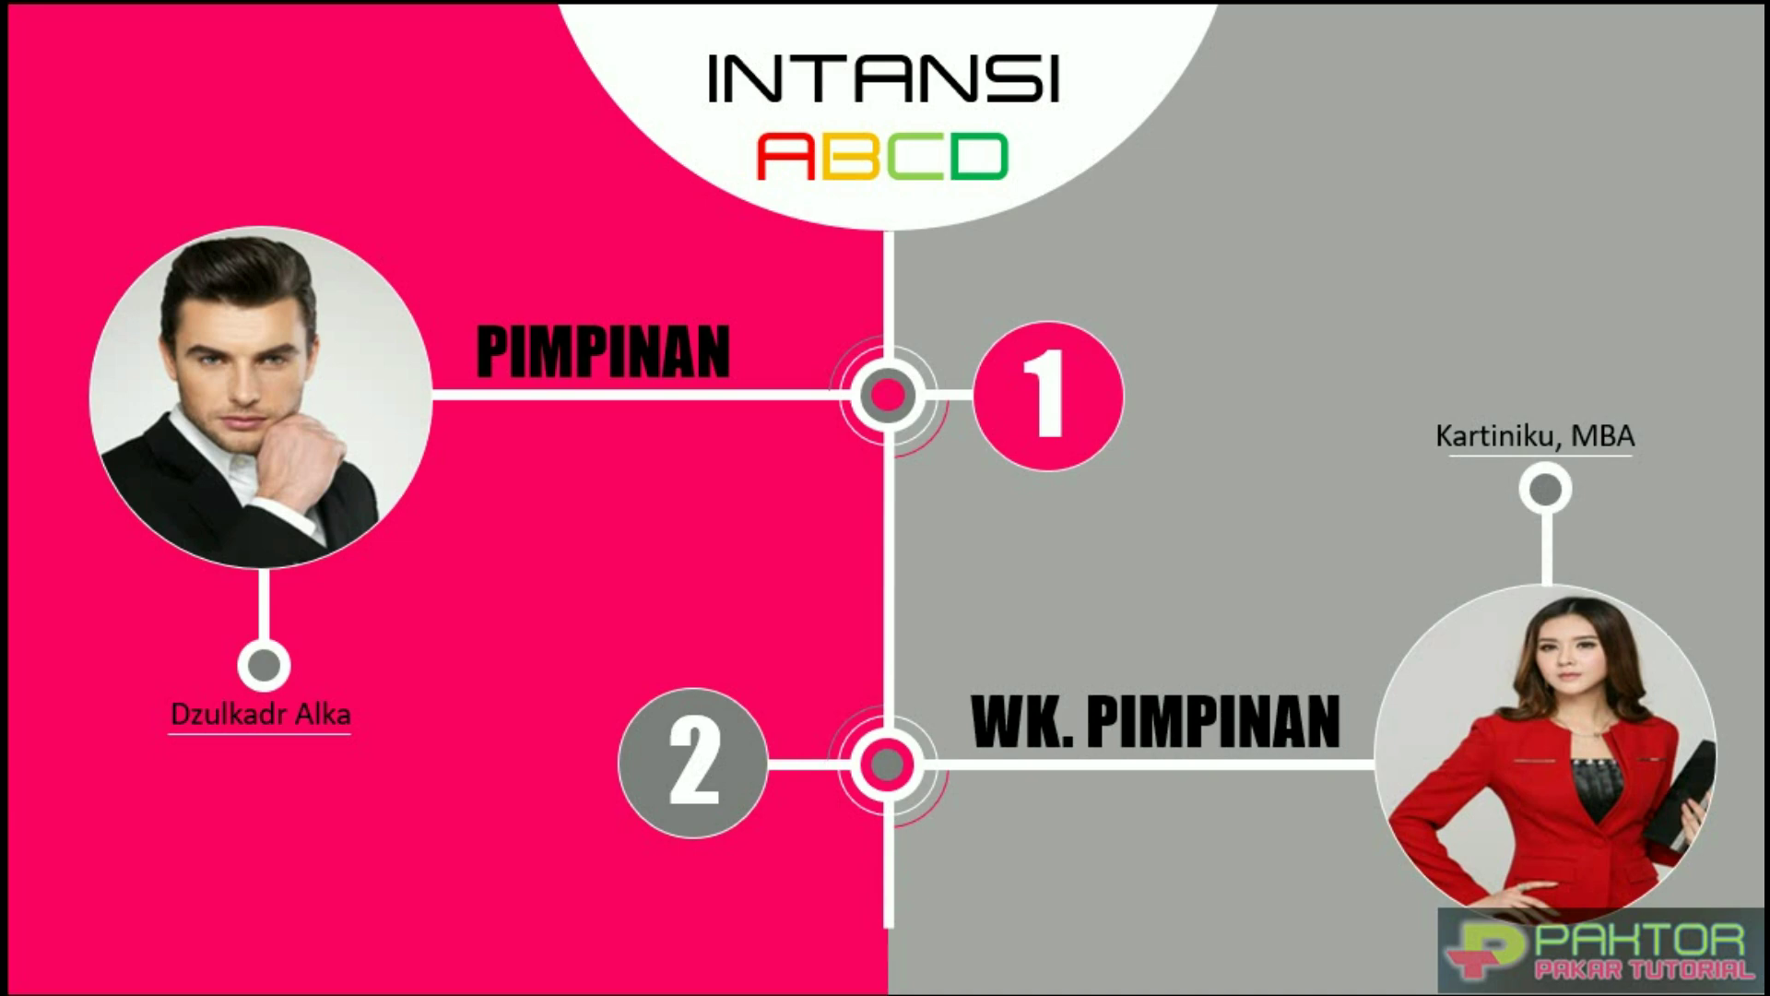
Exit the slide show and select org-chart slide 1 in the thumbnail pane
key(Escape)
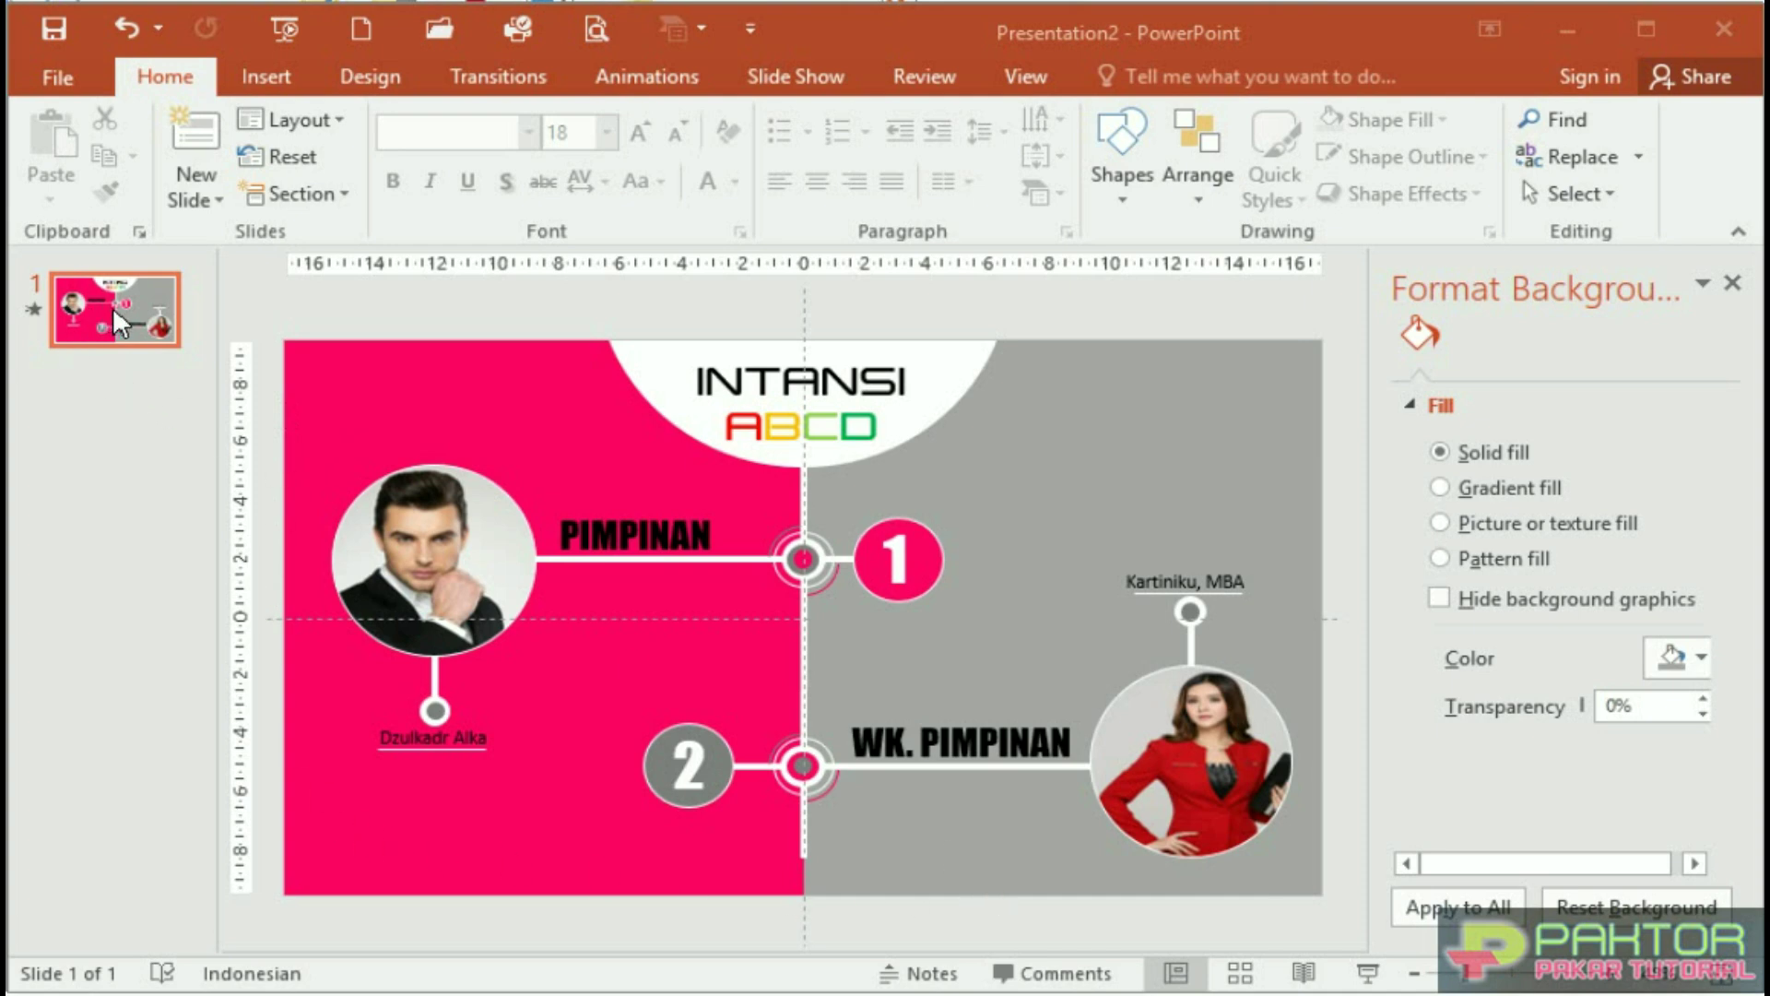
click(81, 324)
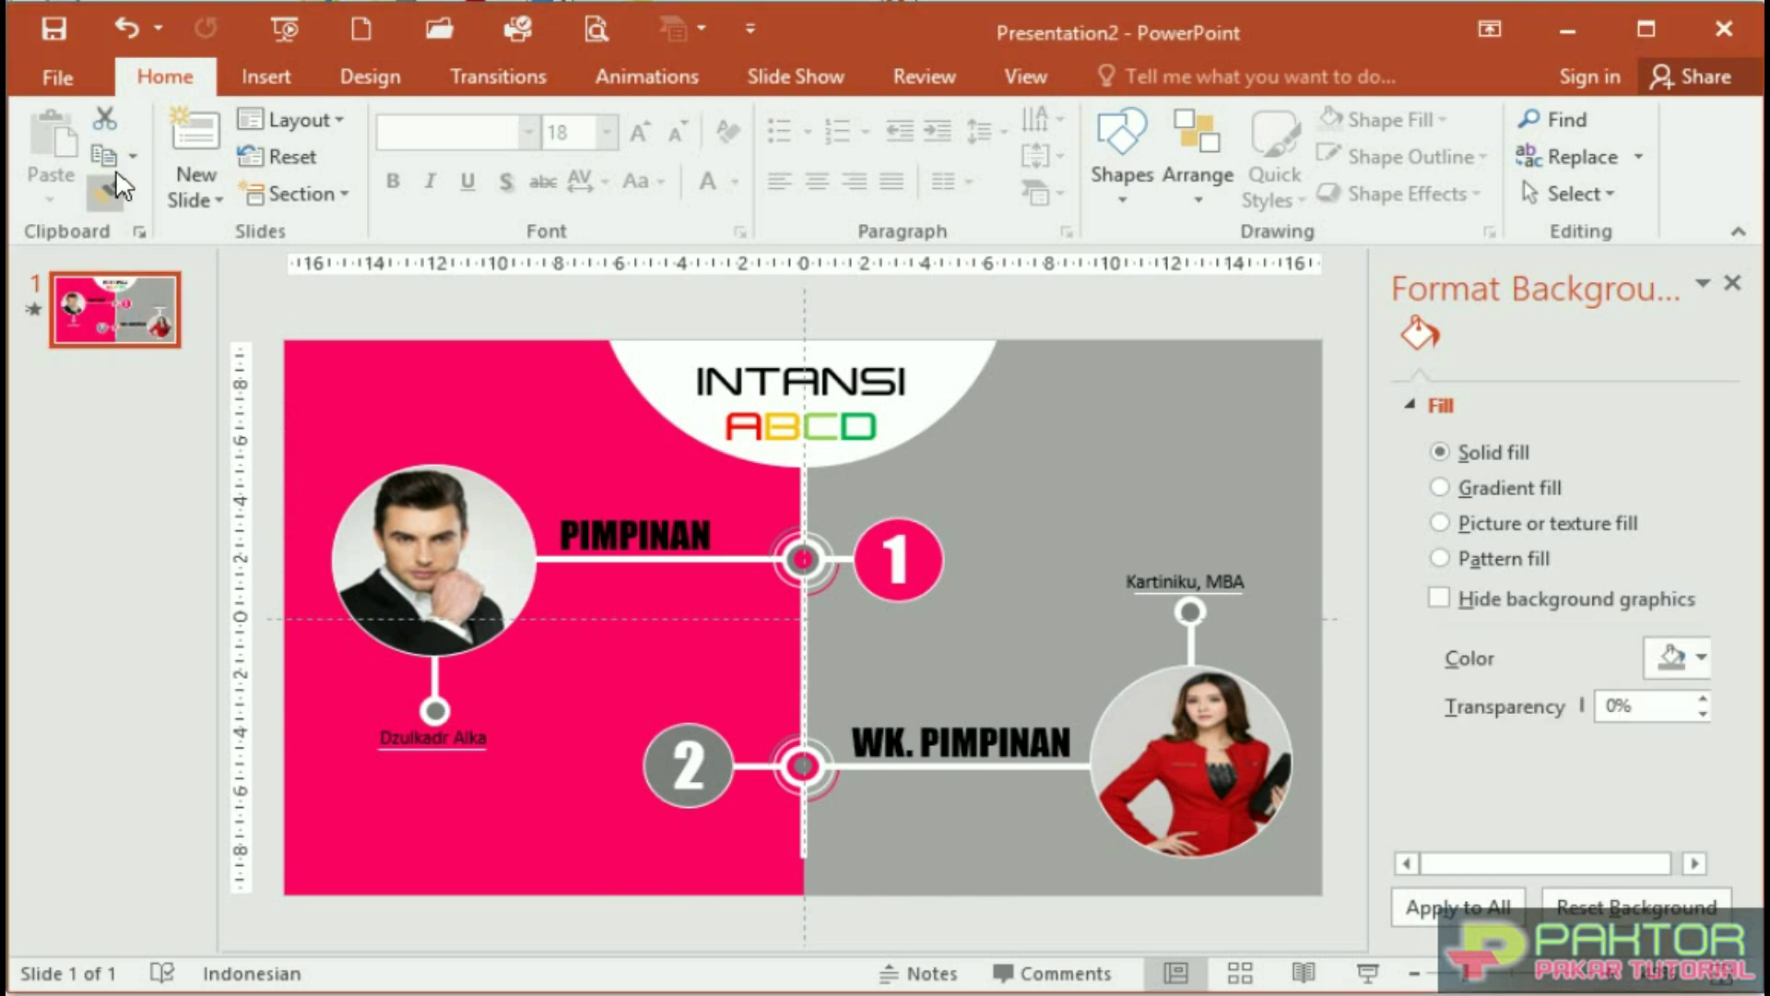
Copy the org-chart slide, paste three copies below it, and open slide 2
click(110, 172)
click(107, 355)
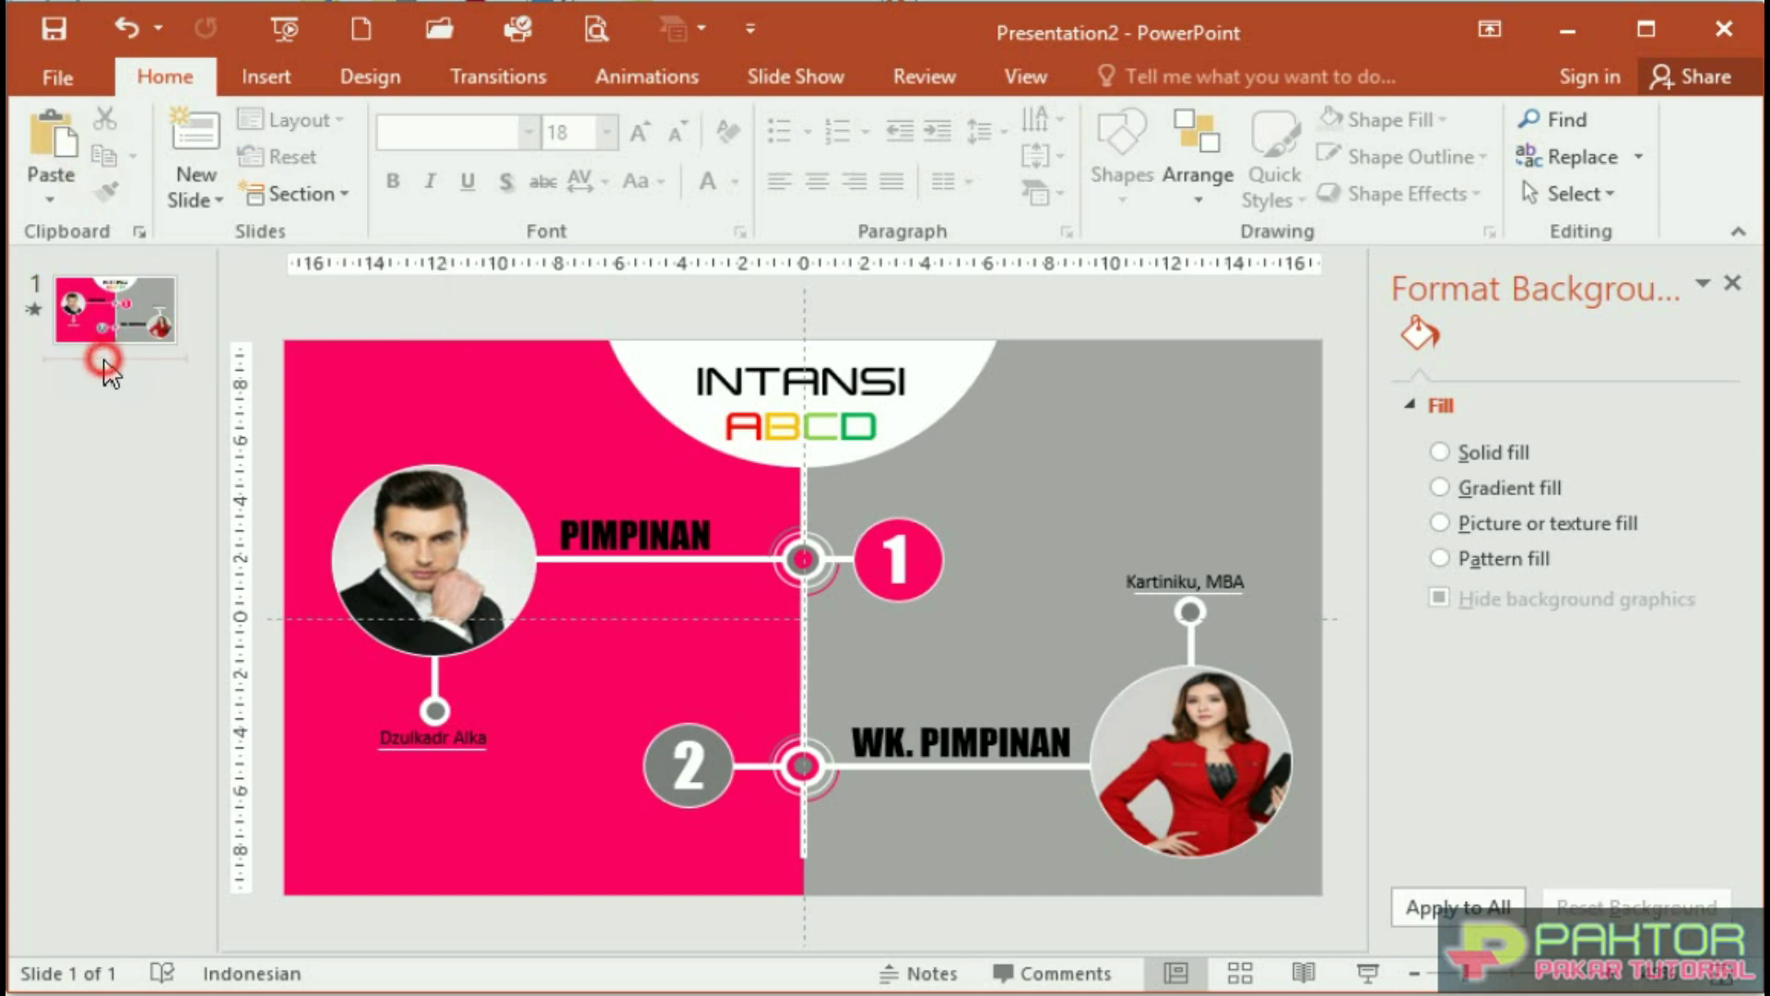
click(48, 140)
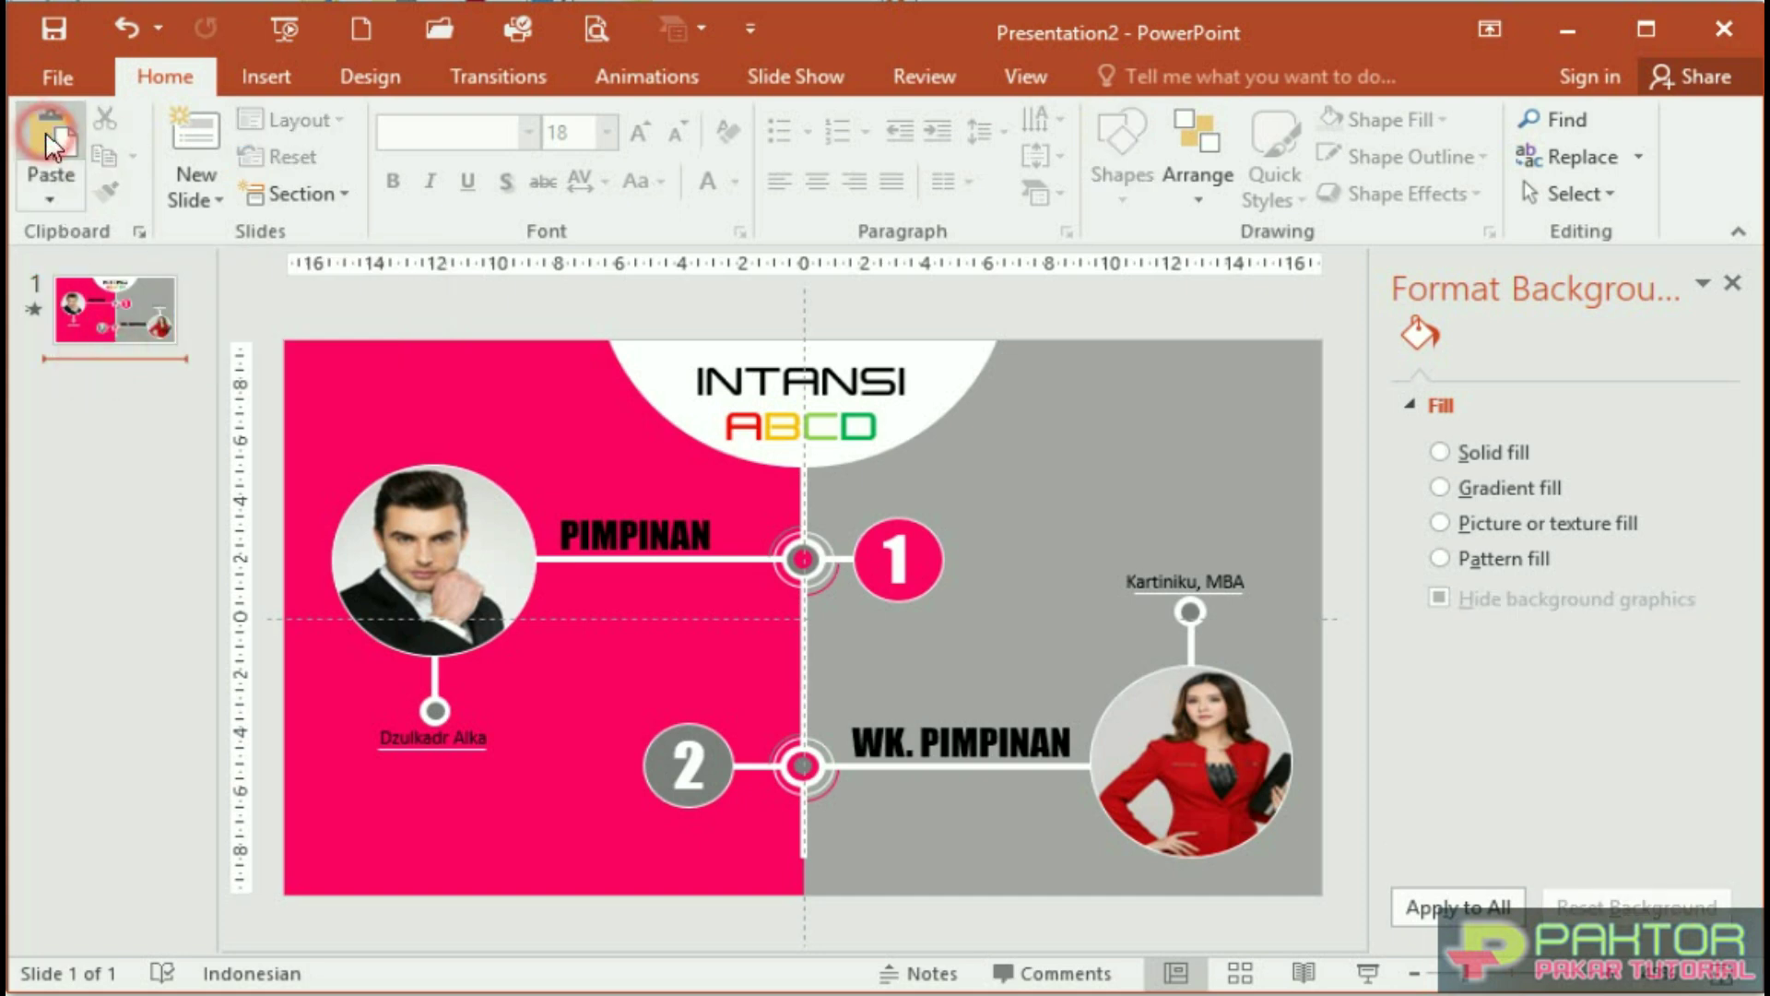
click(48, 140)
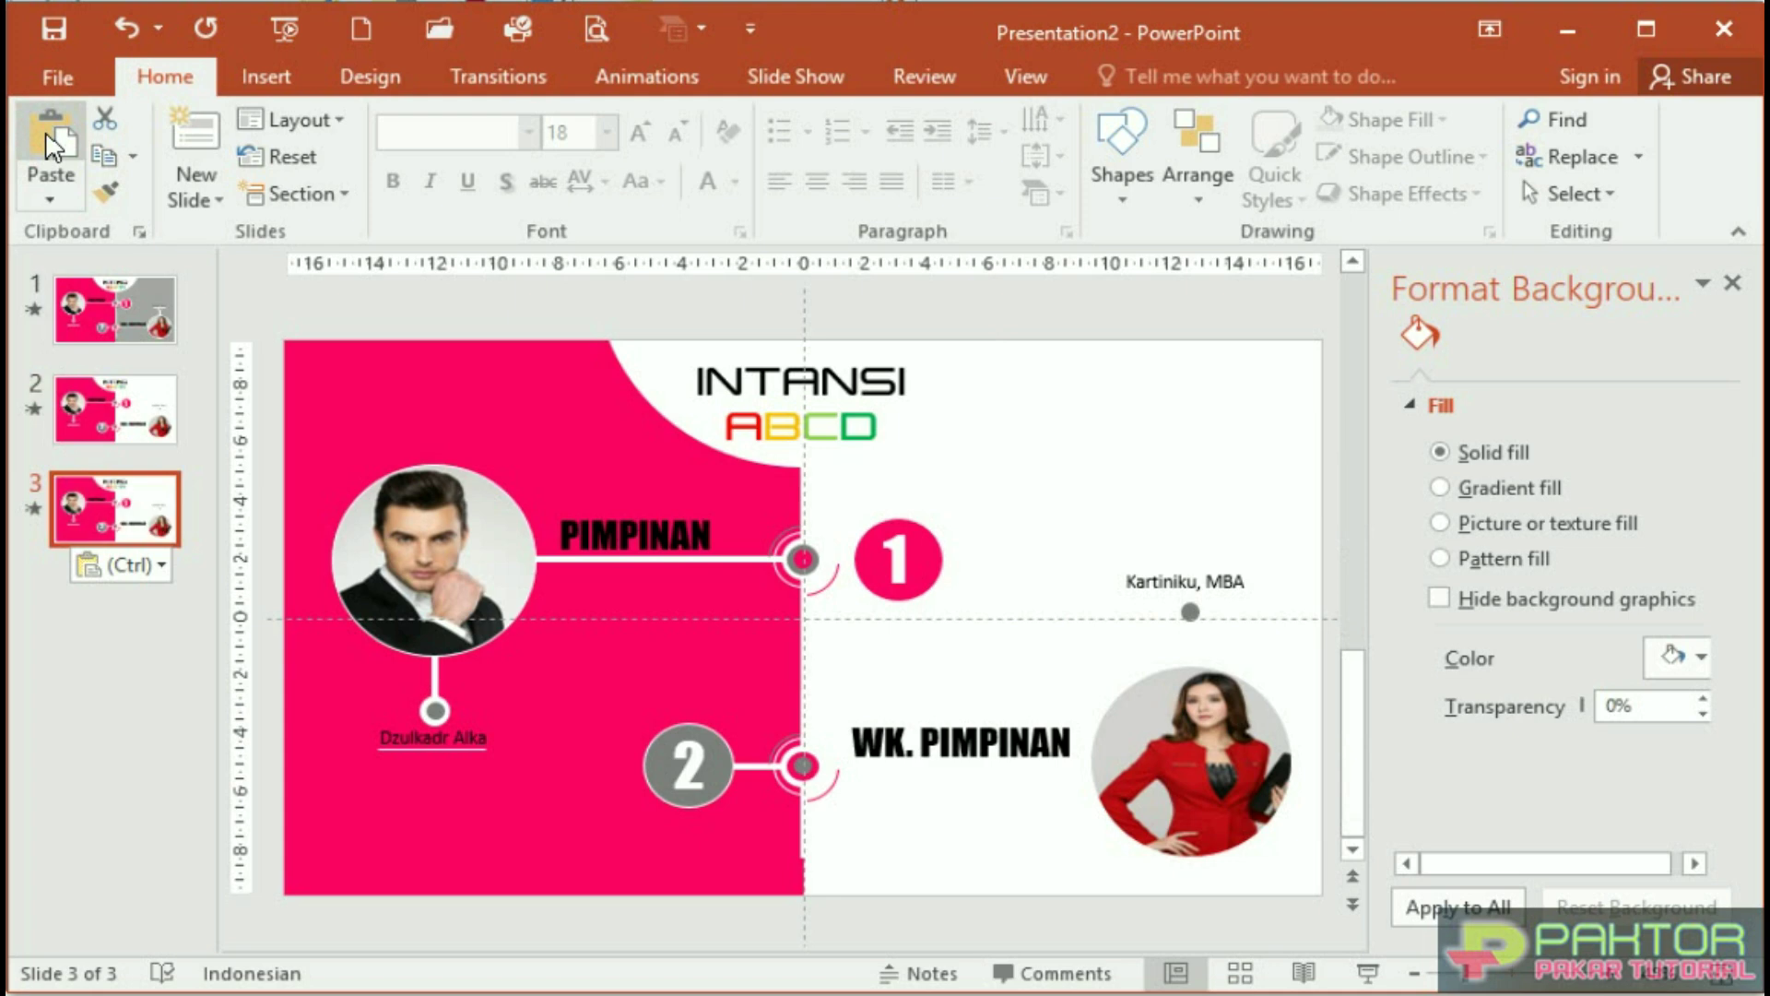
click(48, 140)
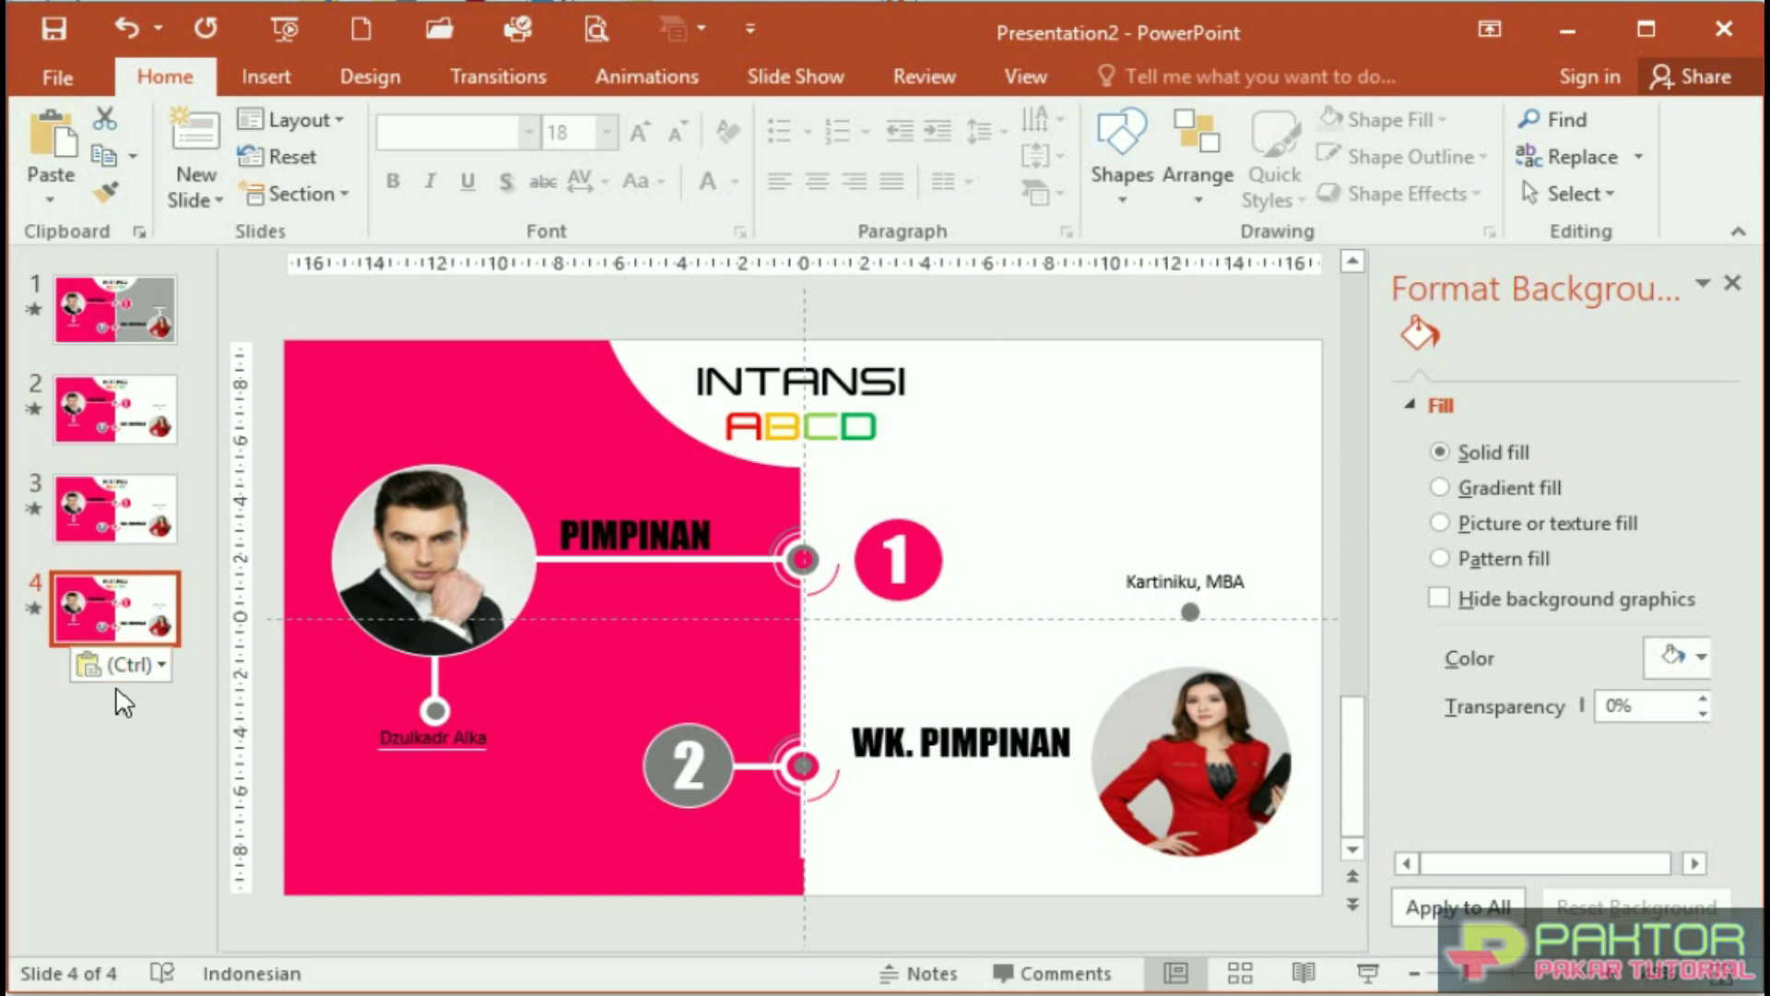
click(115, 411)
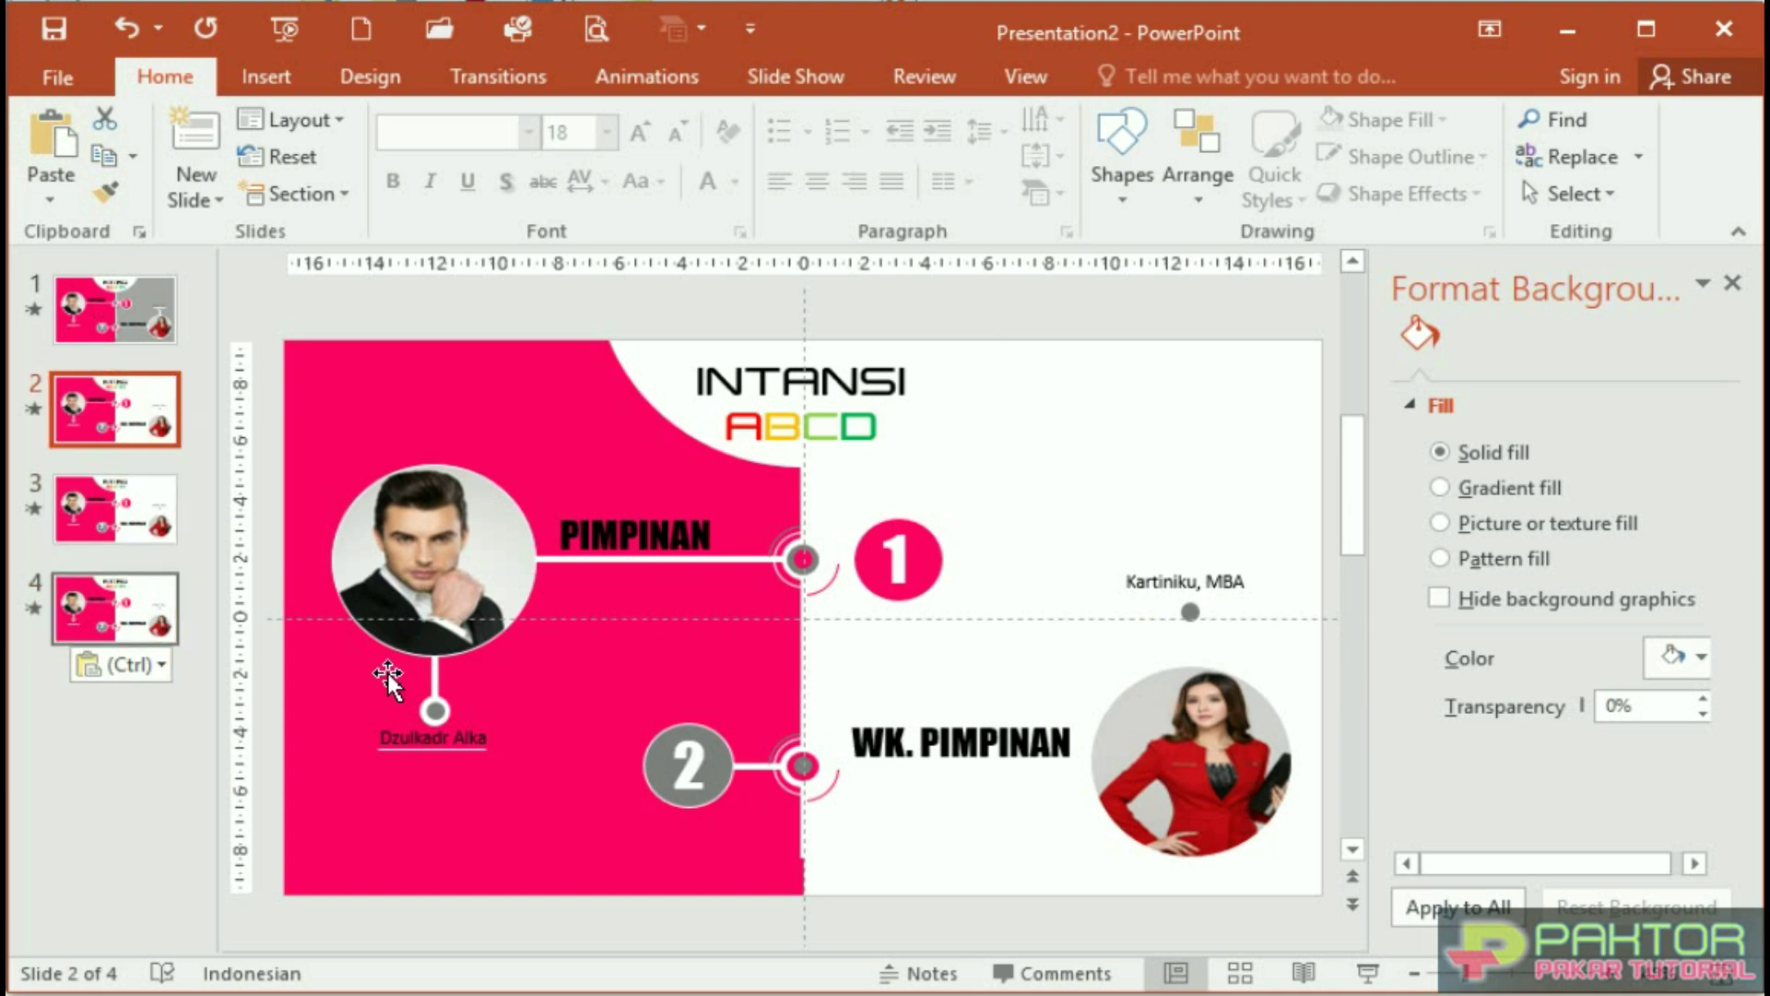
Delete the INTANSI ABCD title box and the white quarter-circle behind it
click(666, 382)
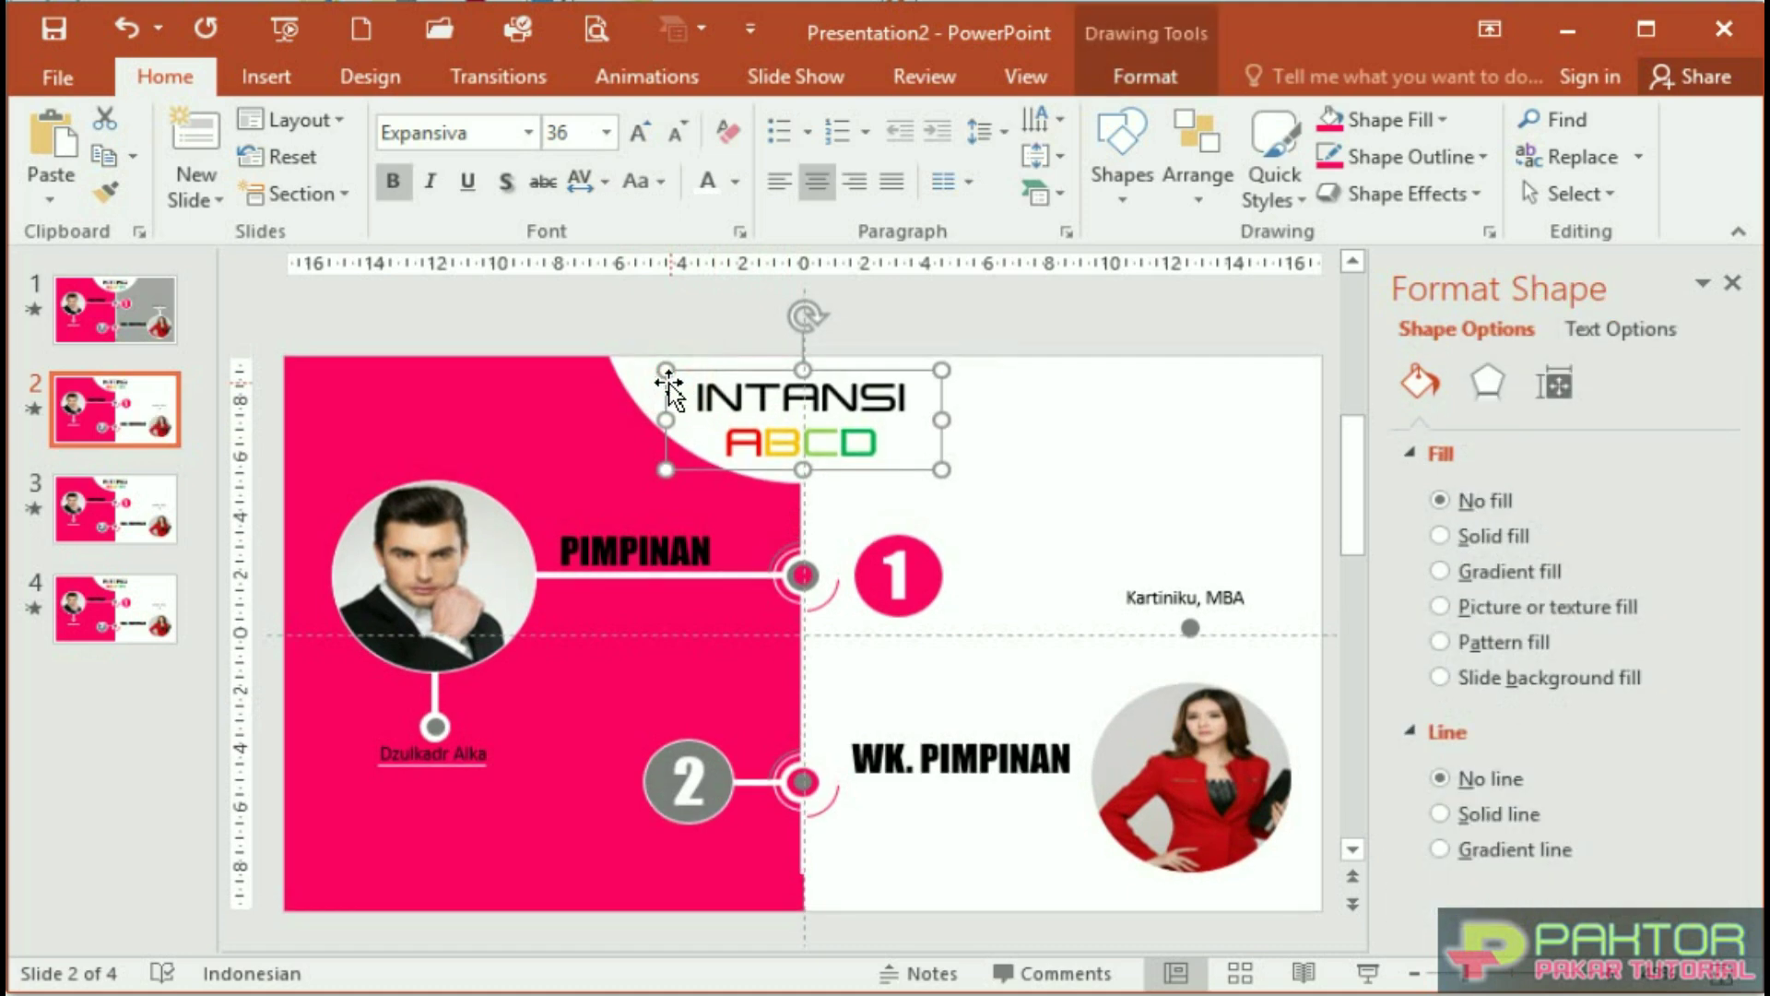
key(Delete)
click(694, 419)
key(Delete)
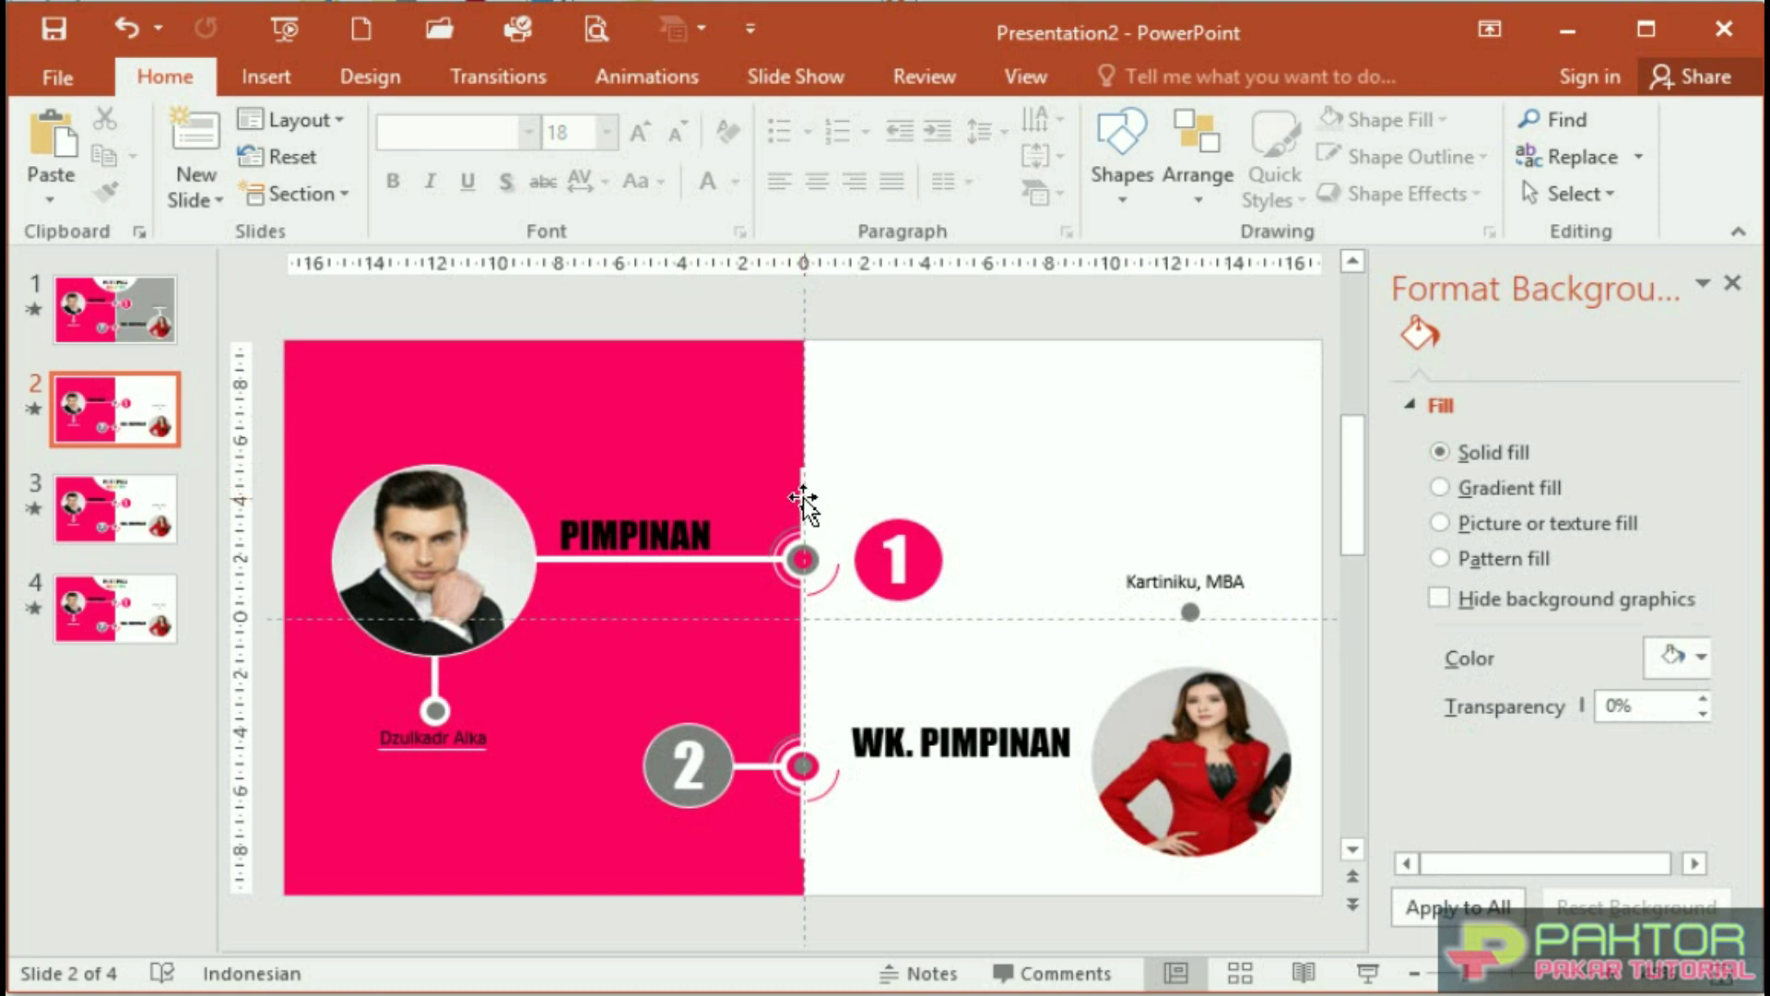
Extend the central divider line to the slide's top edge and nudge all objects up
click(804, 498)
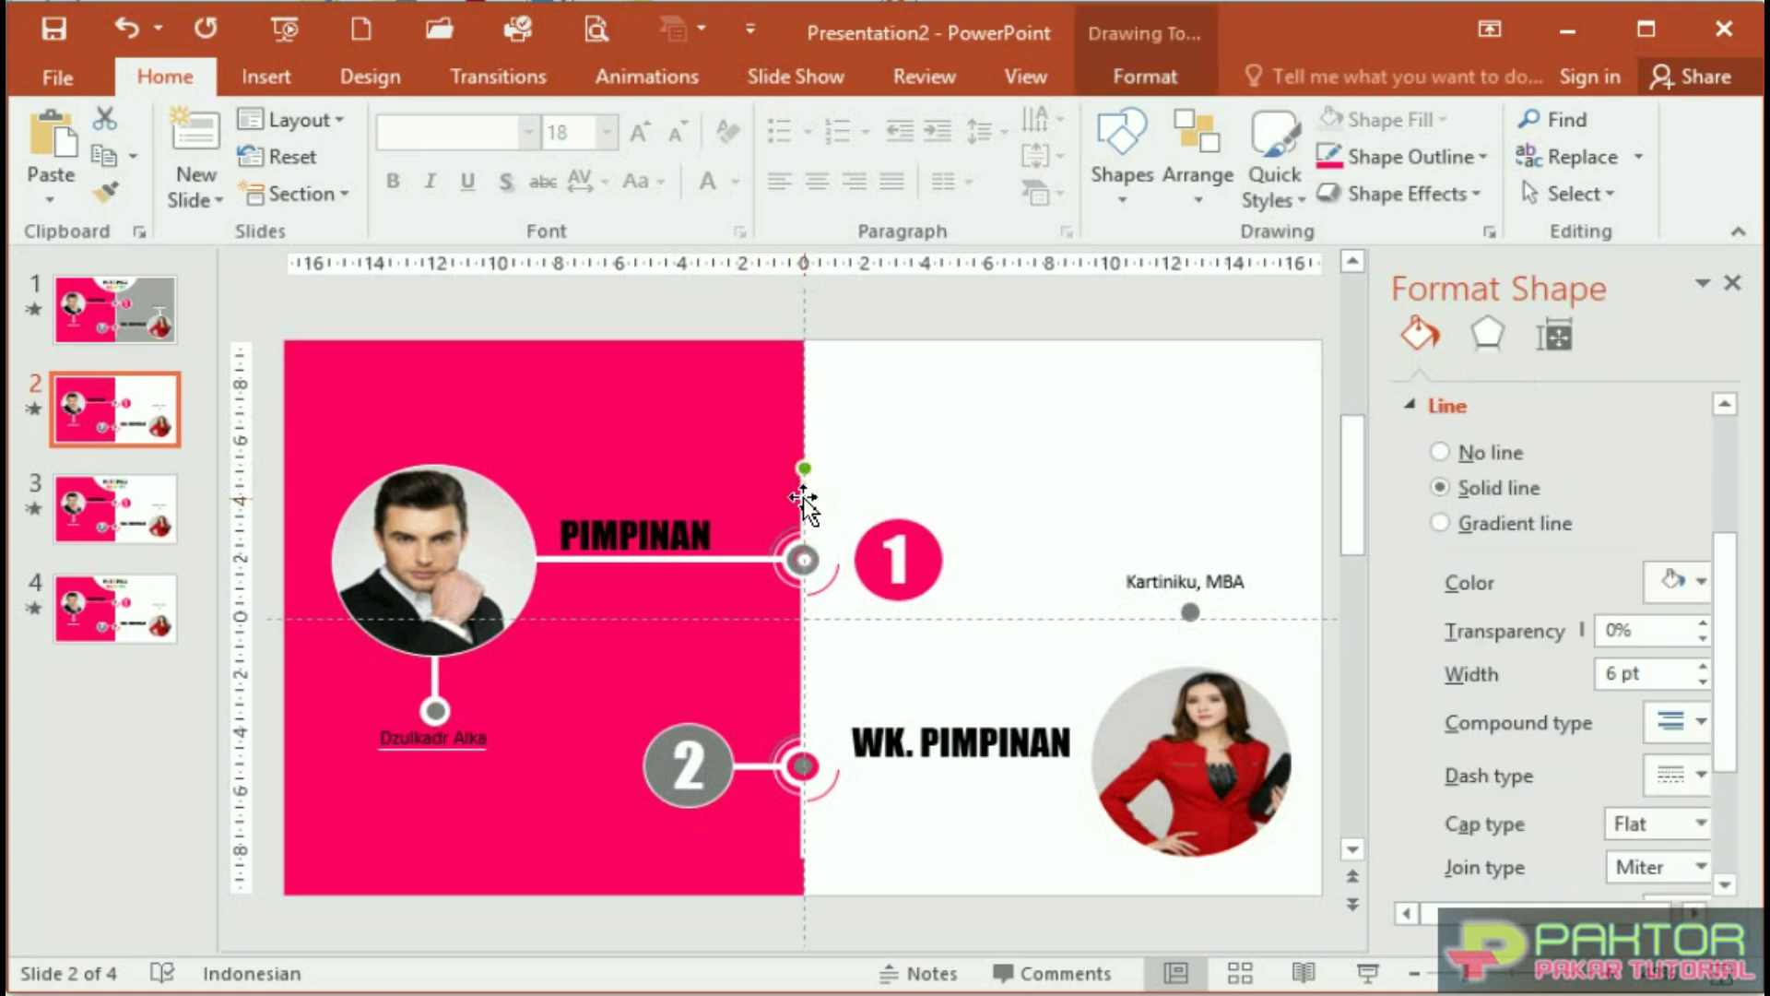
click(806, 472)
drag(806, 472, 804, 341)
key(ctrl+a)
key(Up)
key(Up)
key(Up)
click(737, 329)
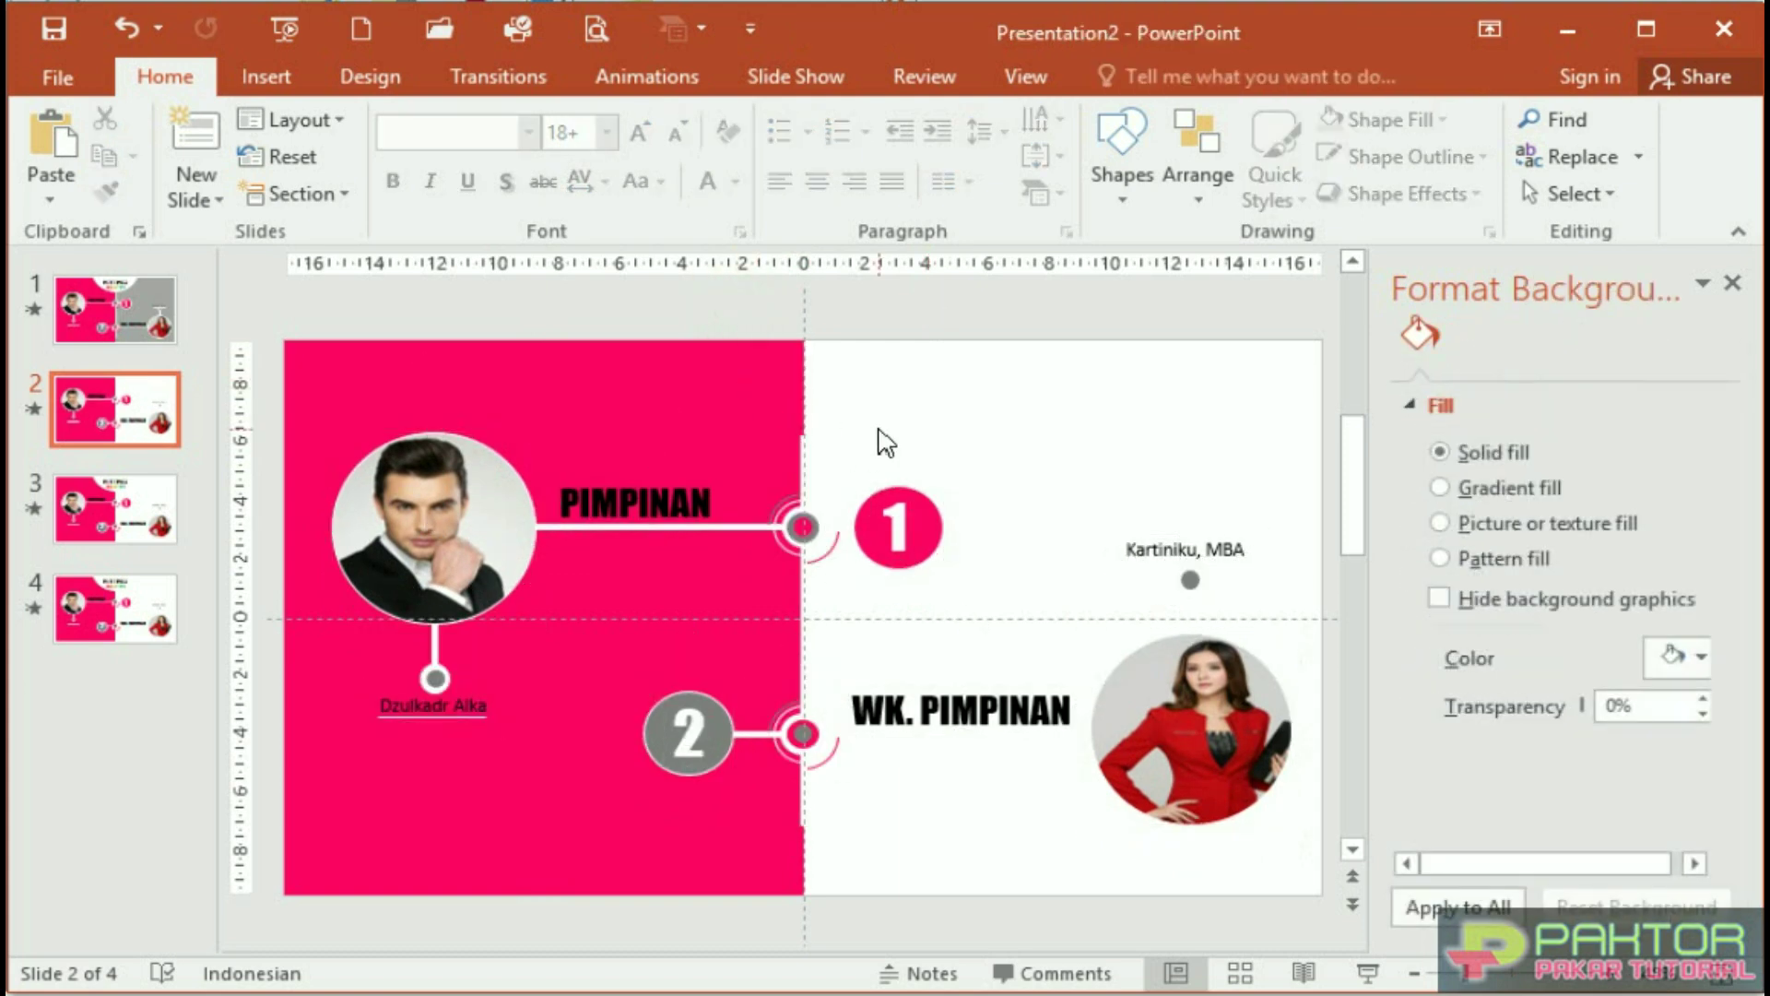
Fill the pink left-half rectangle with gray
click(804, 456)
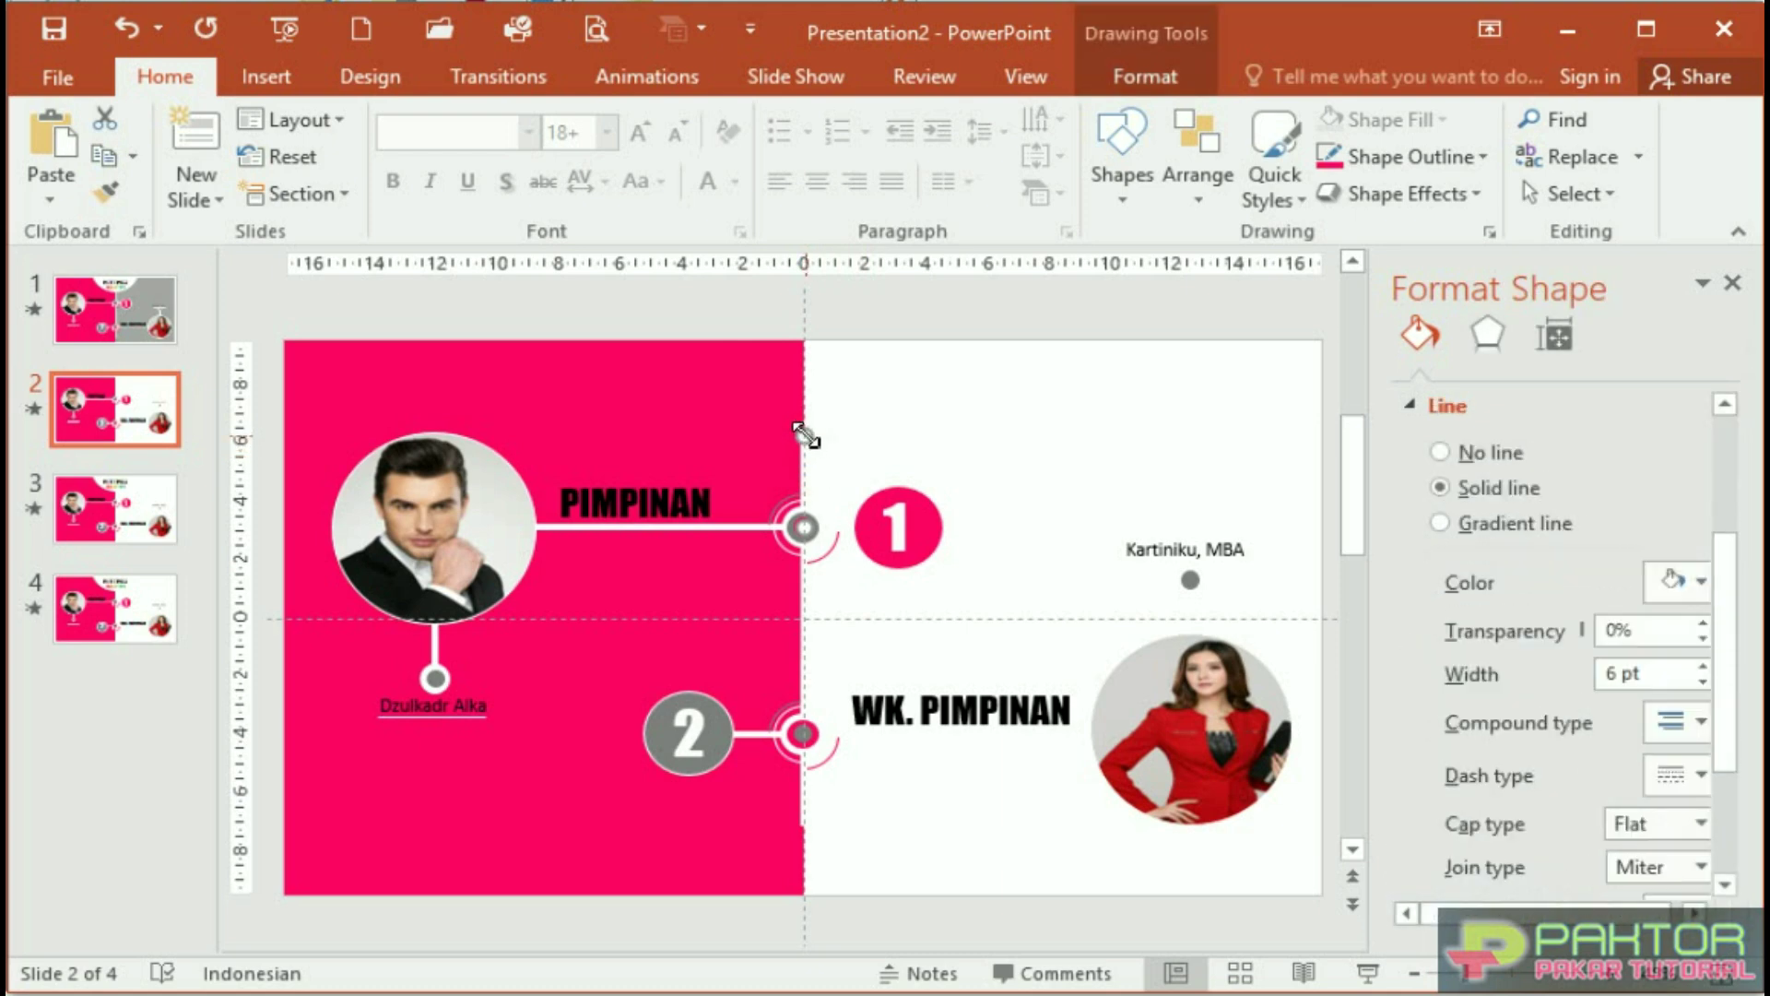
click(795, 378)
click(804, 345)
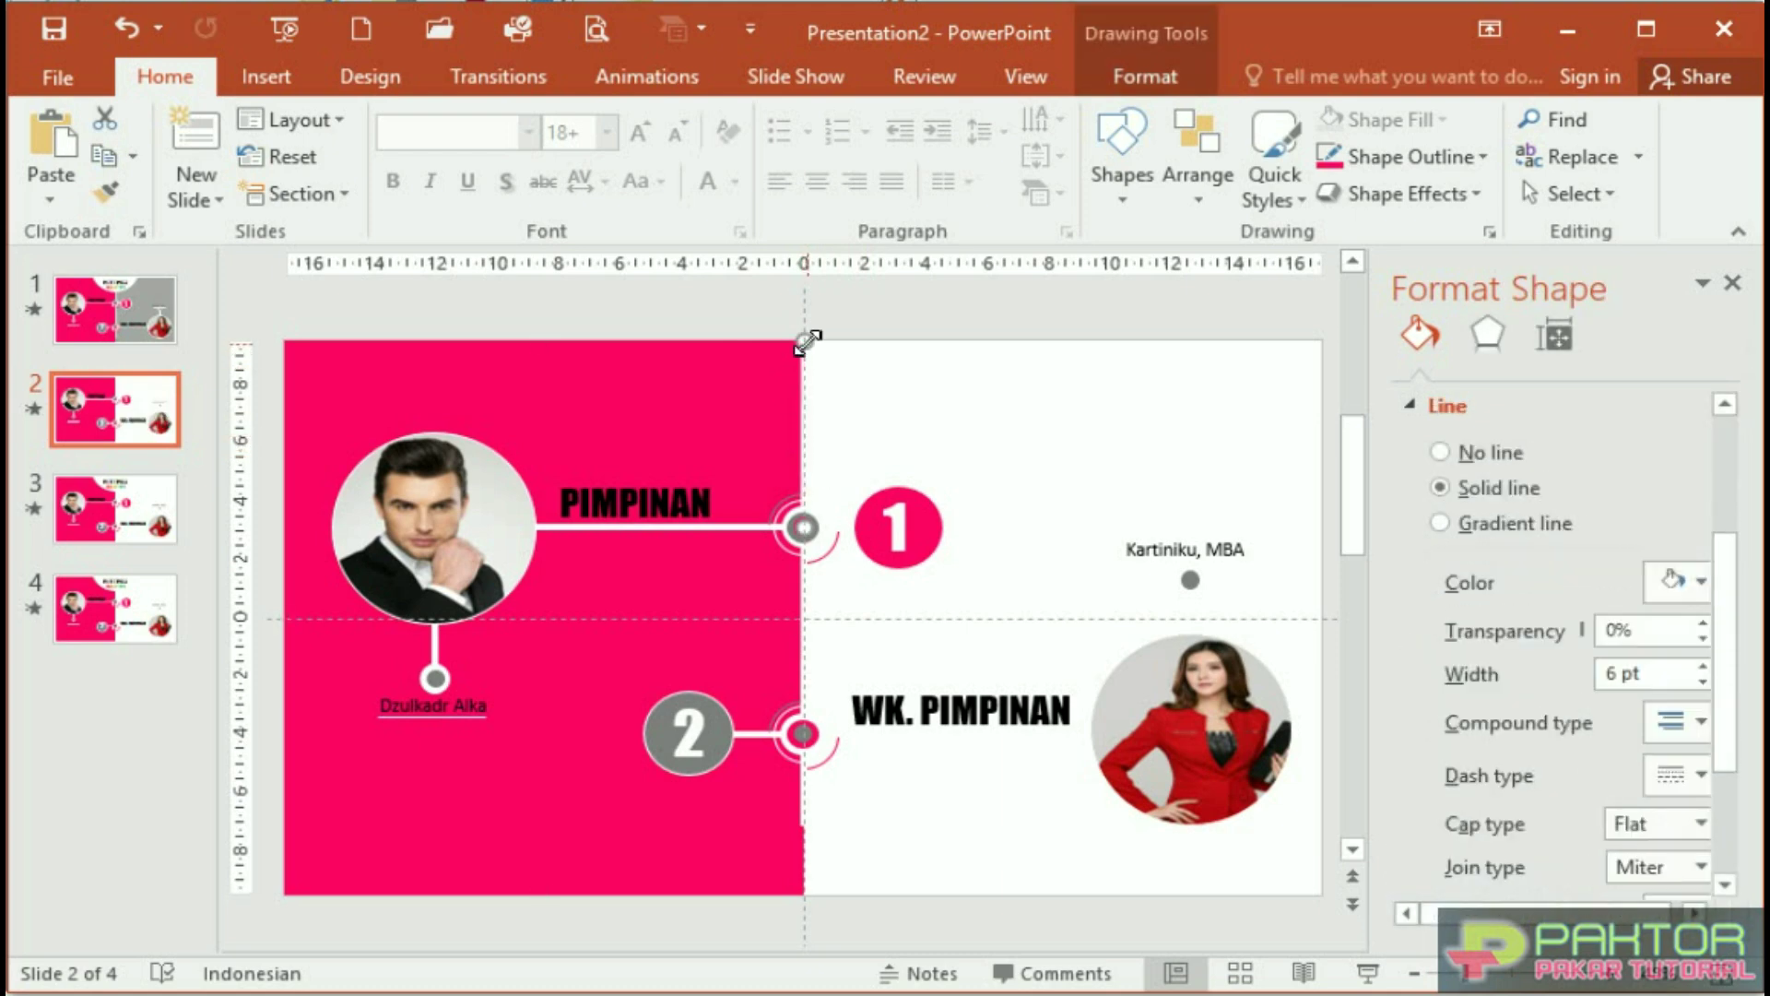
click(800, 822)
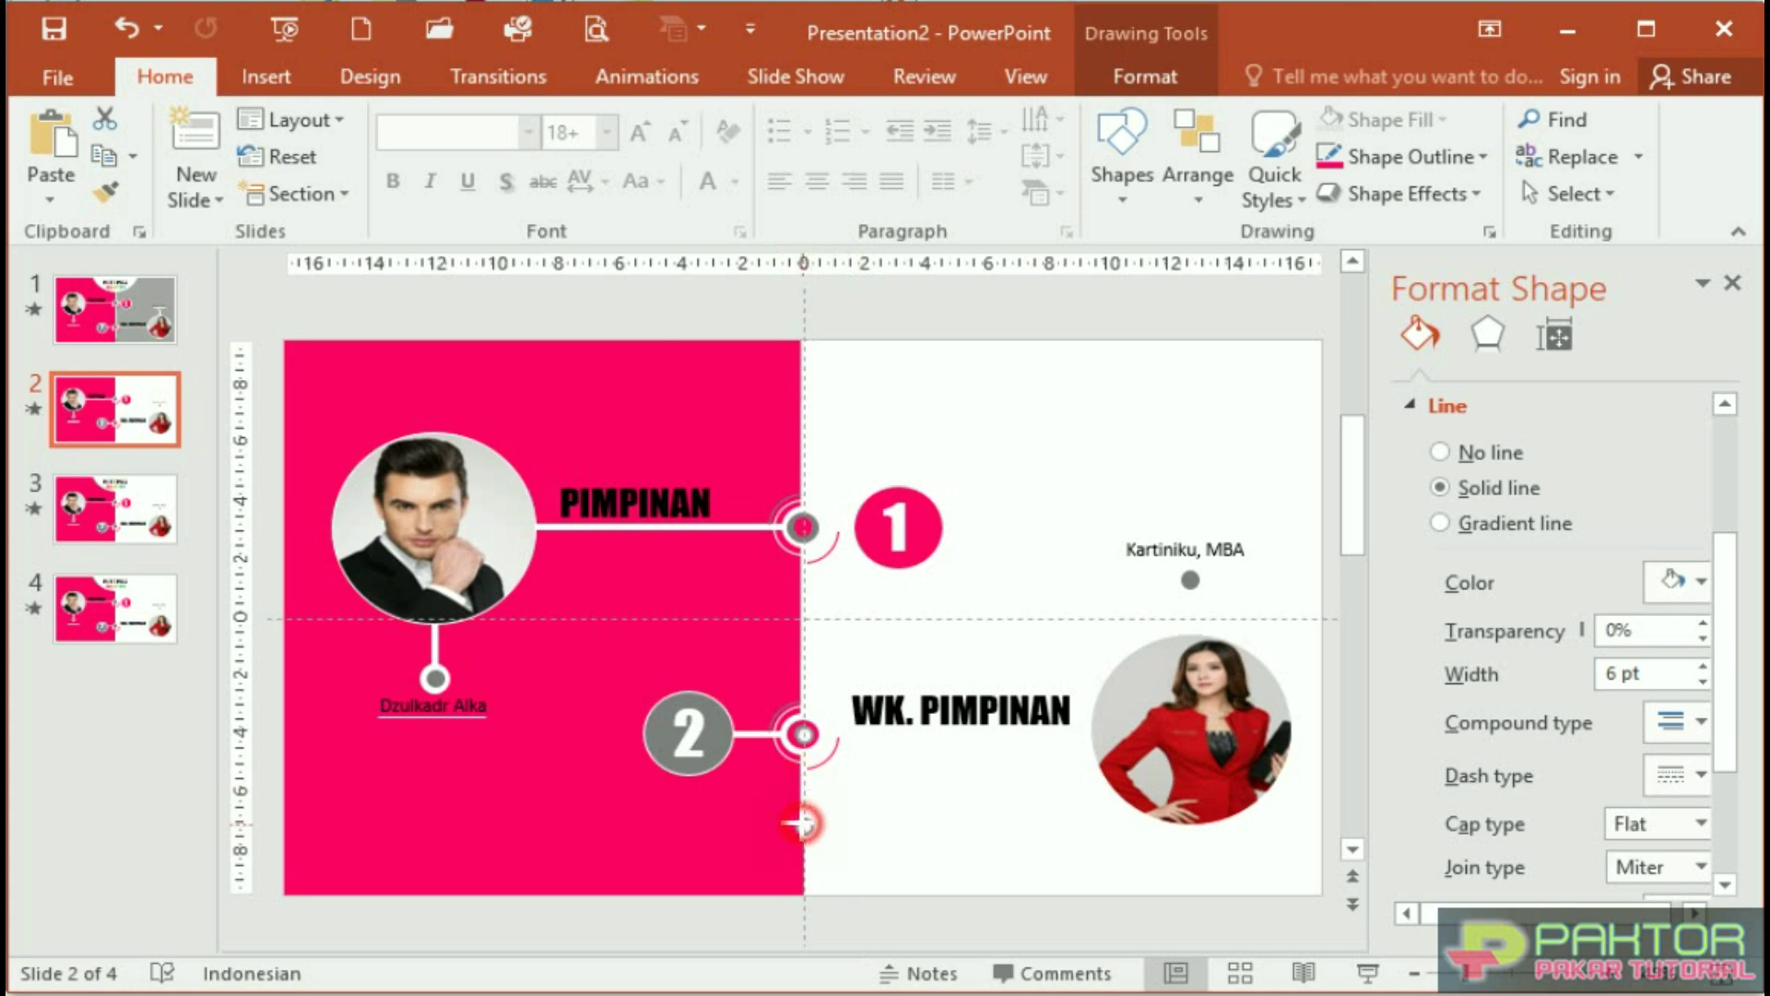
click(798, 890)
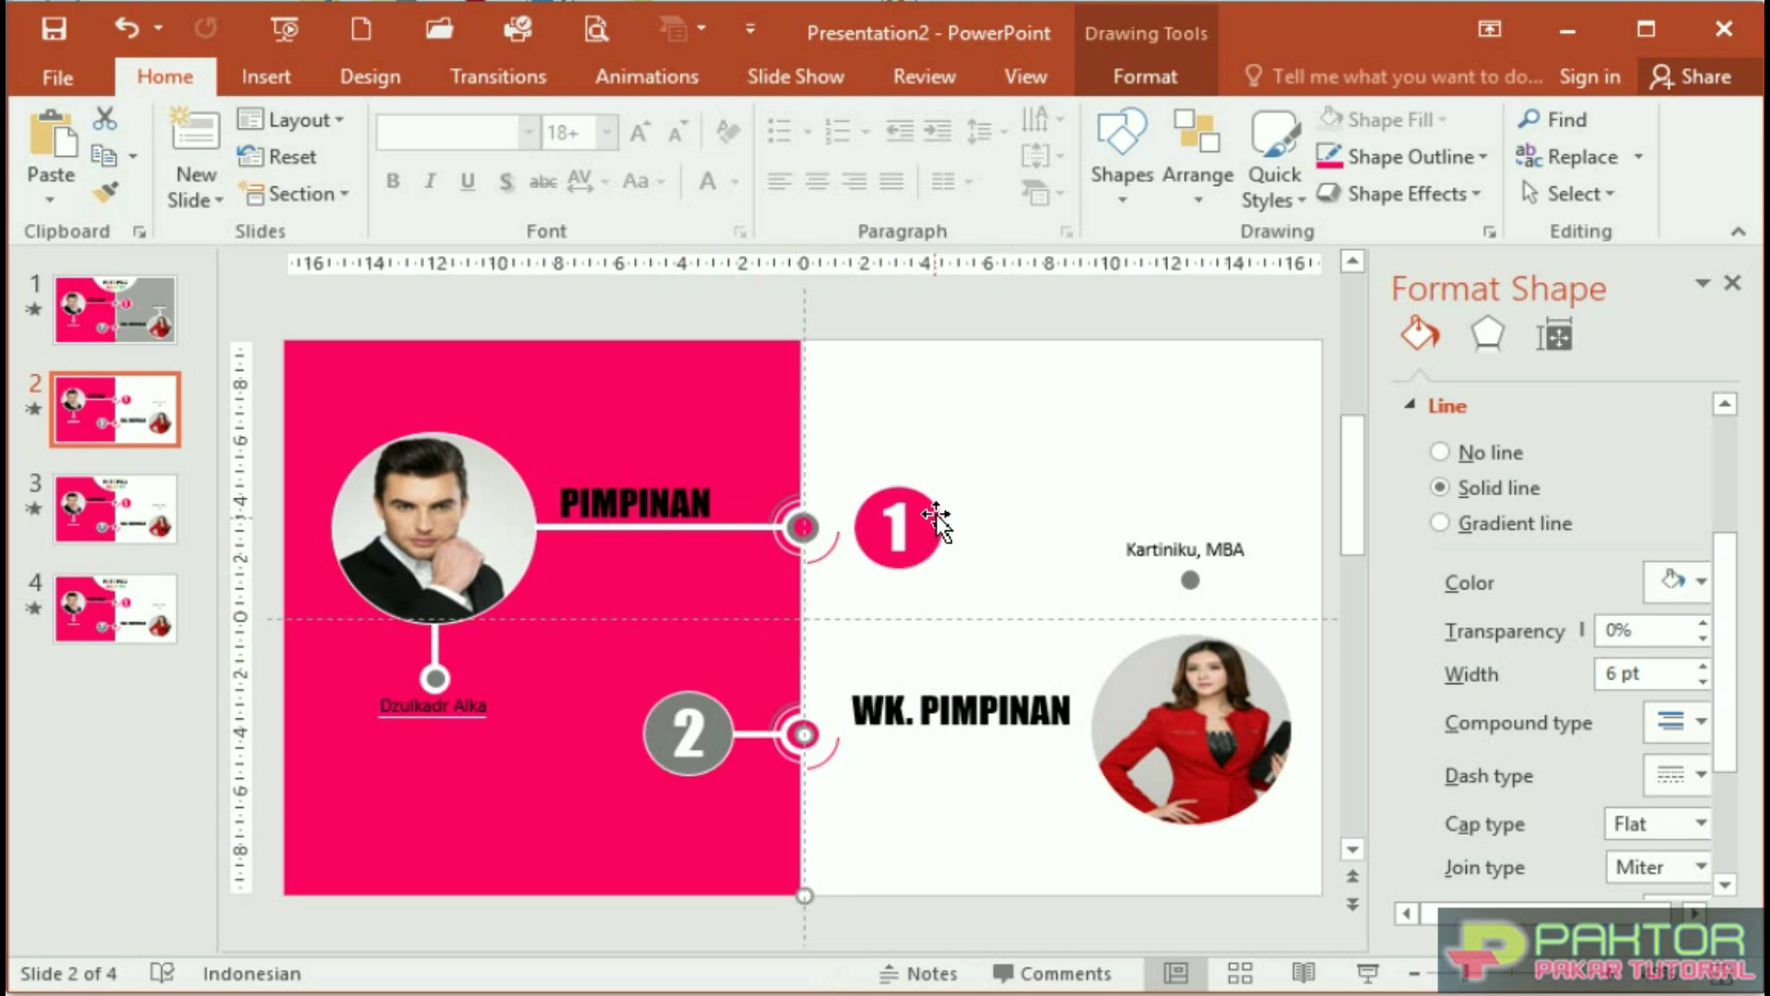
click(671, 420)
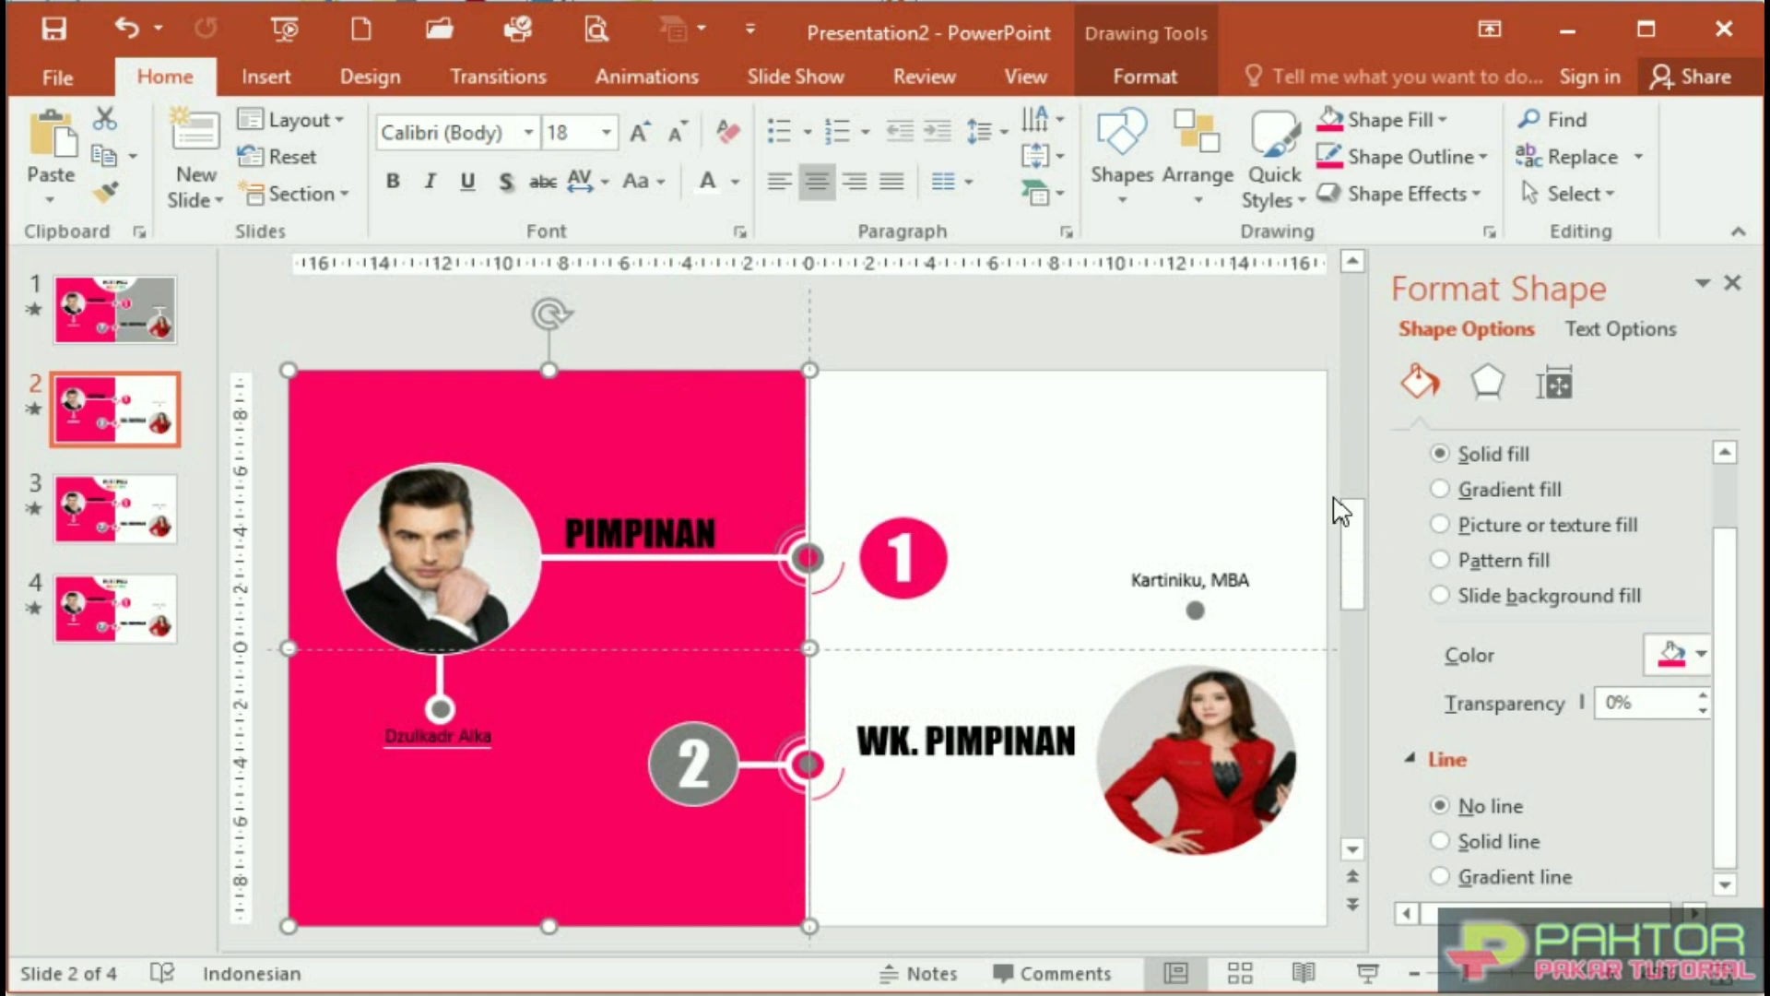
click(1701, 654)
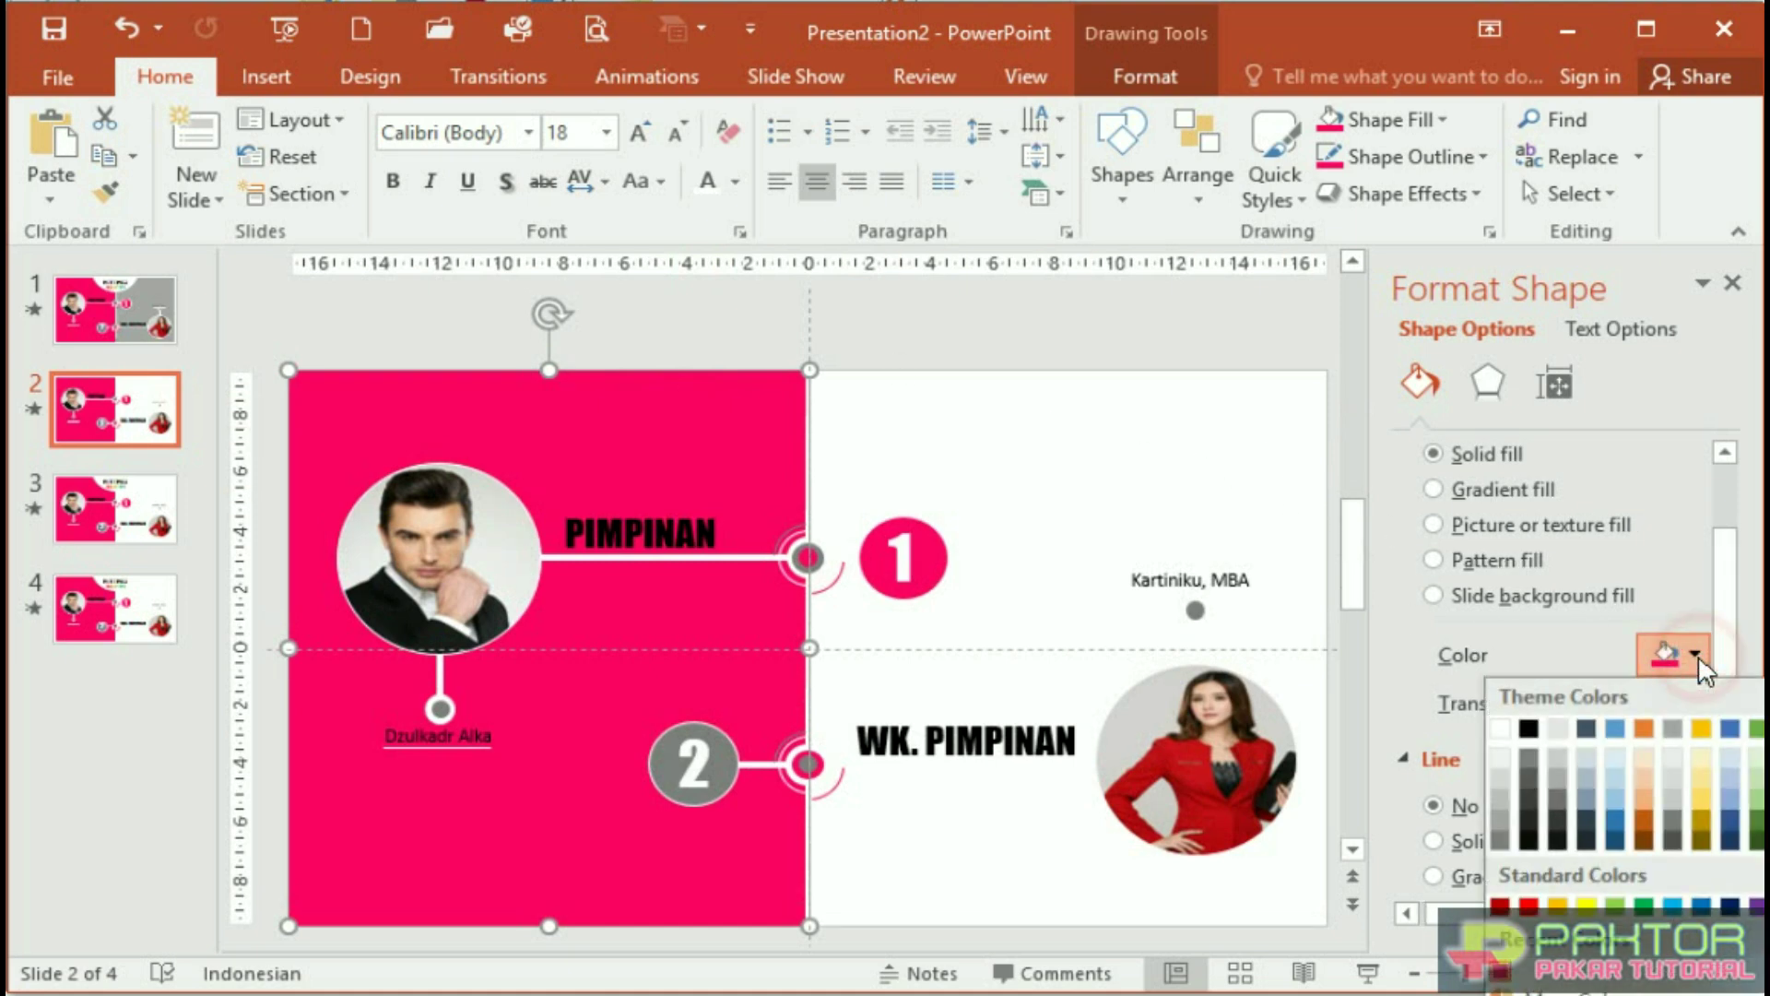
click(1500, 820)
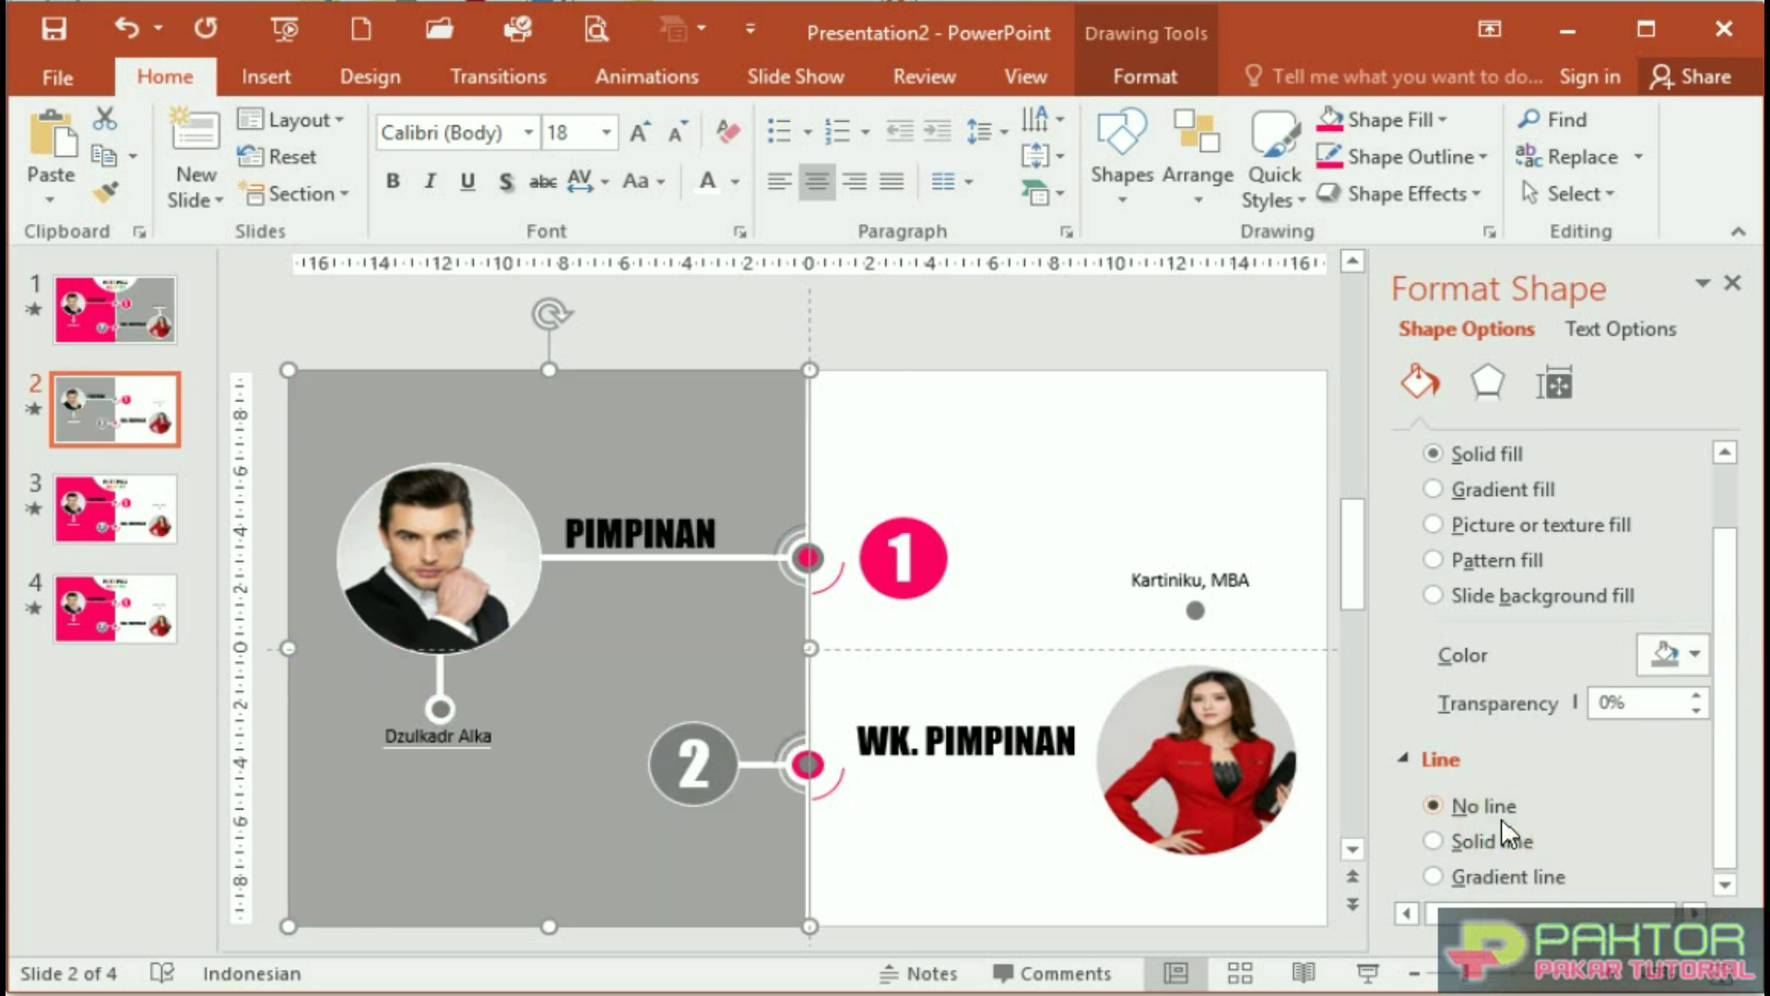
Set slide 2's background to a pink solid fill
right_click(1031, 419)
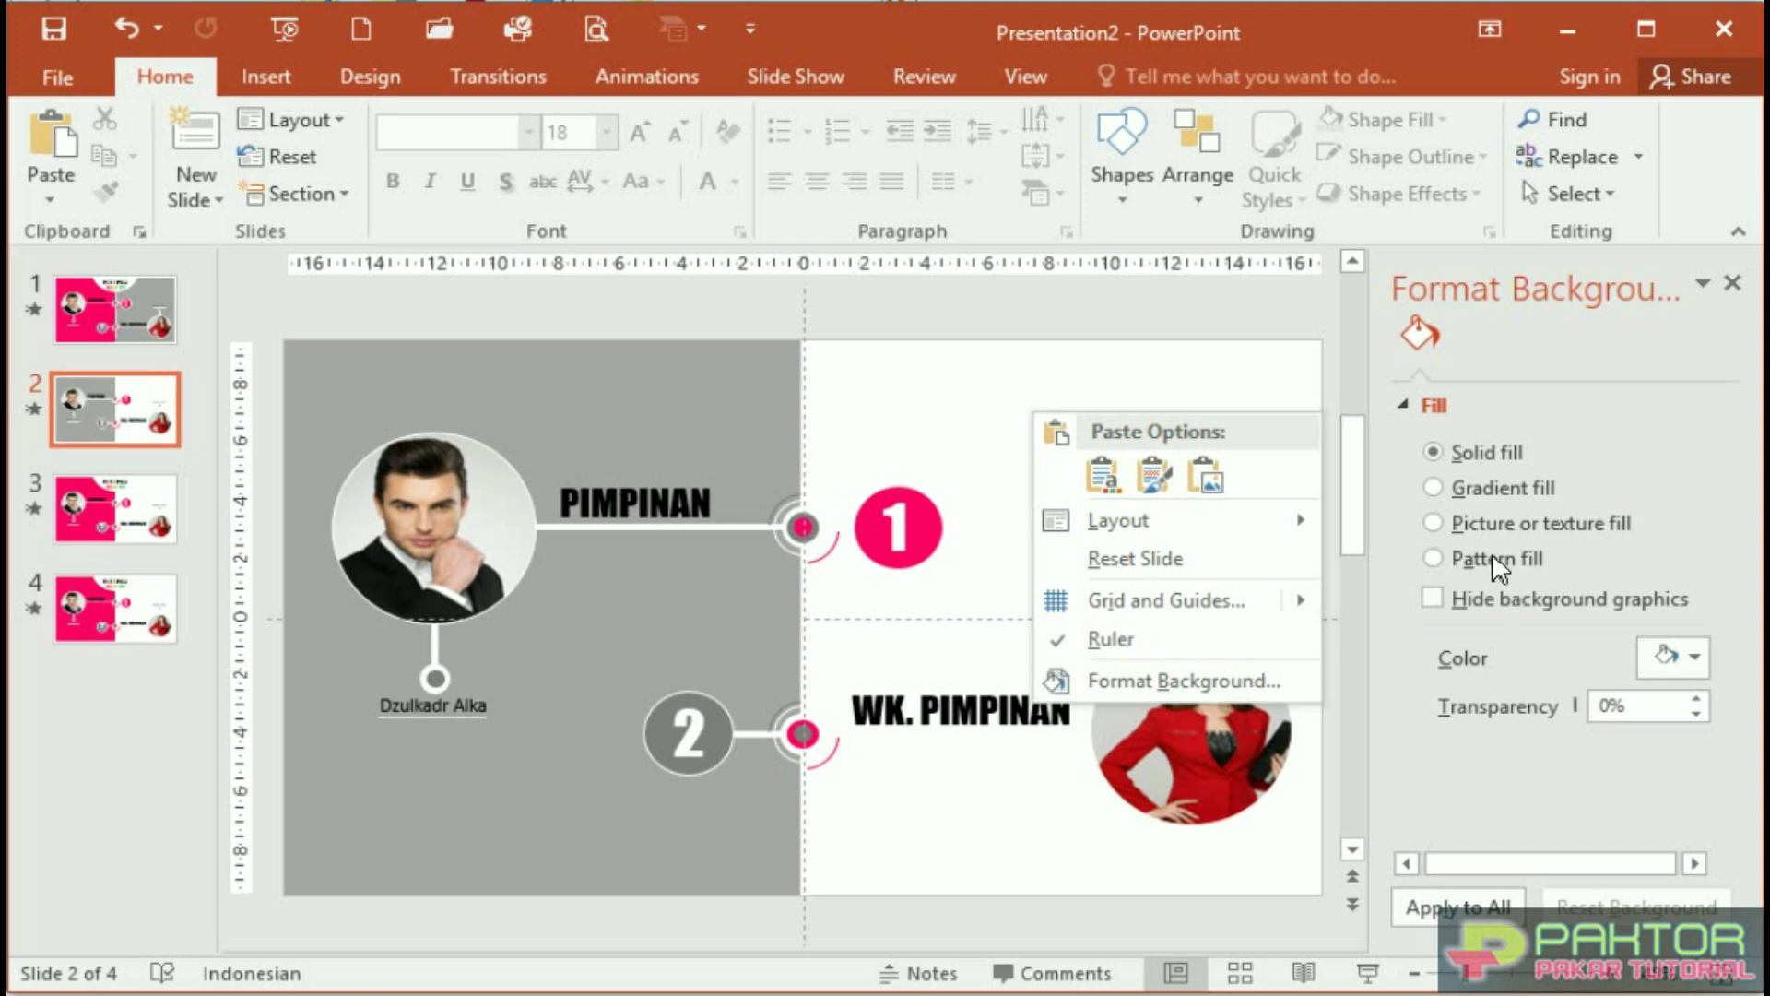
click(1693, 660)
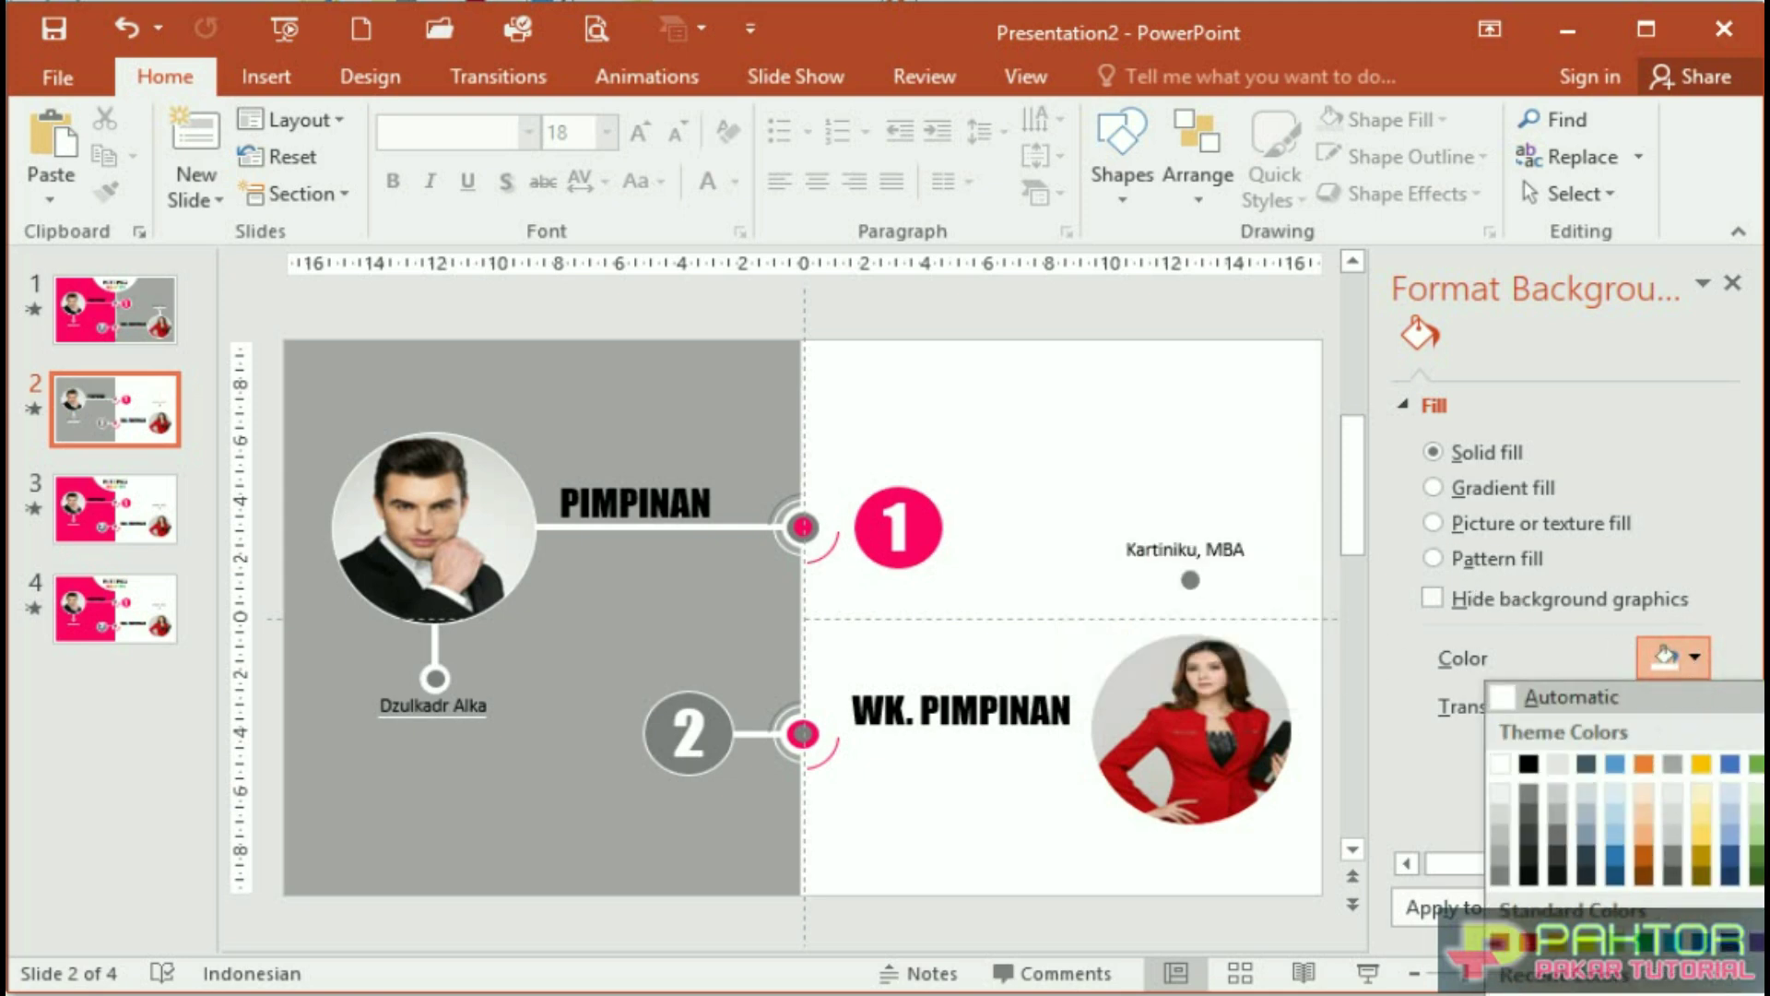
click(1501, 979)
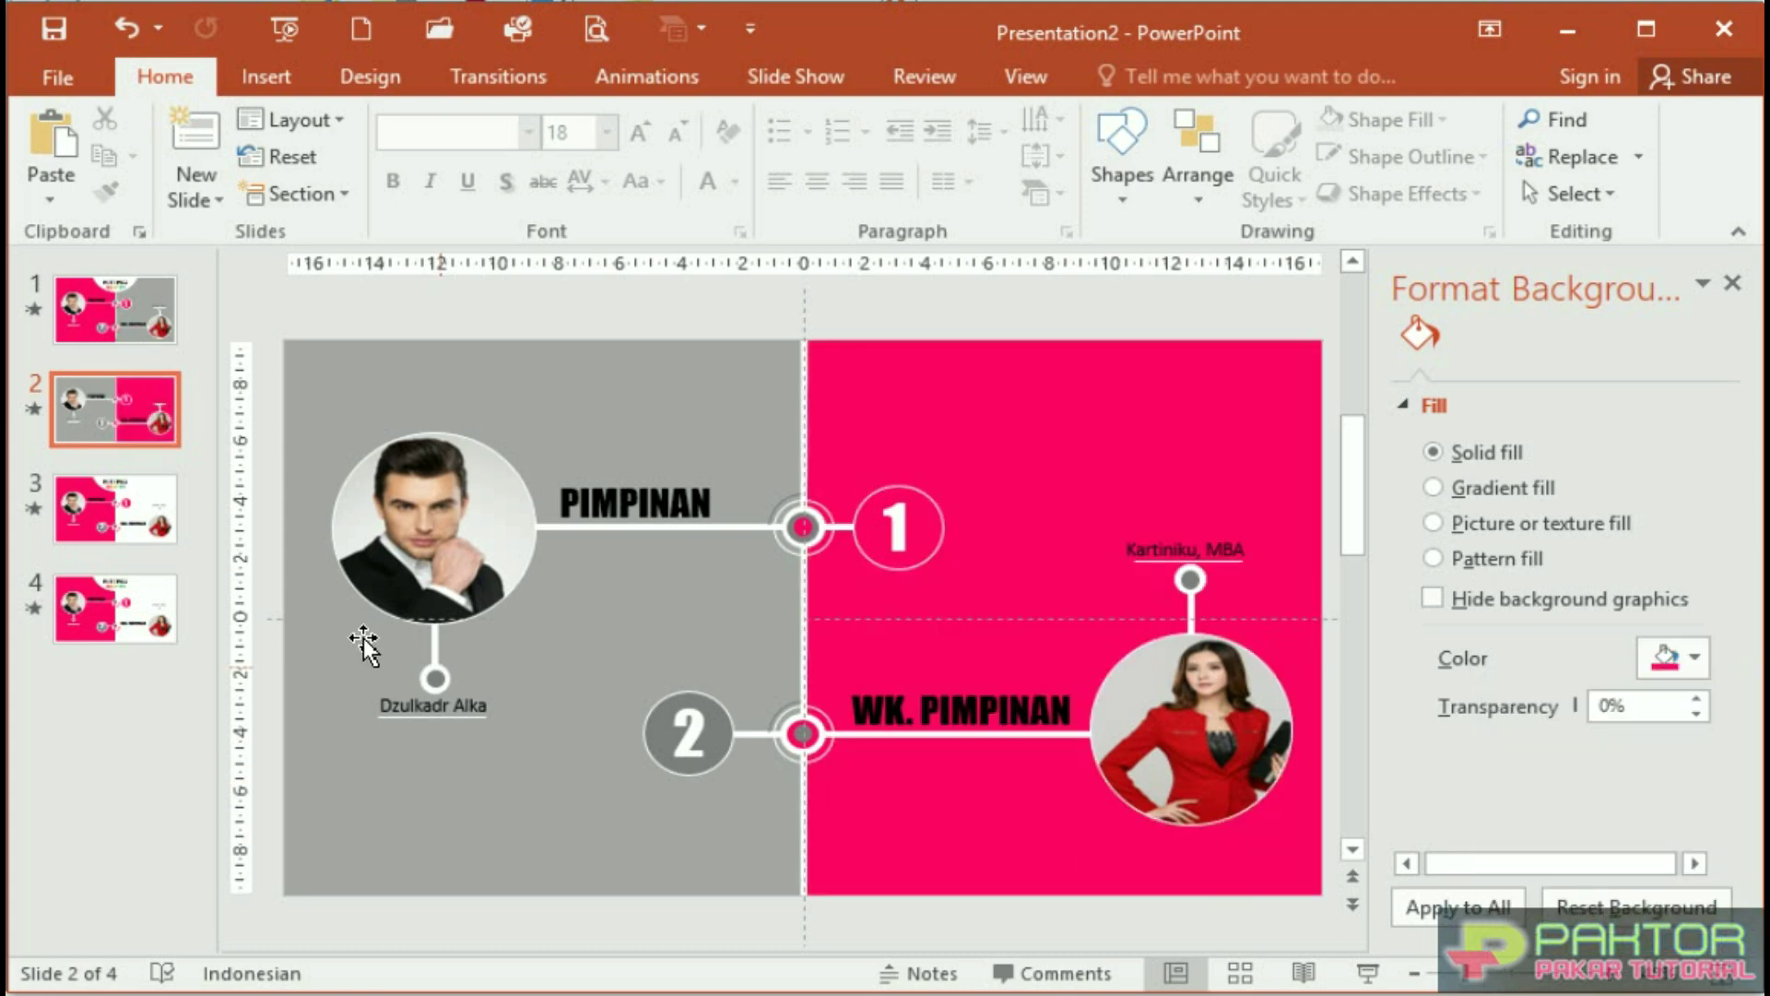
click(111, 536)
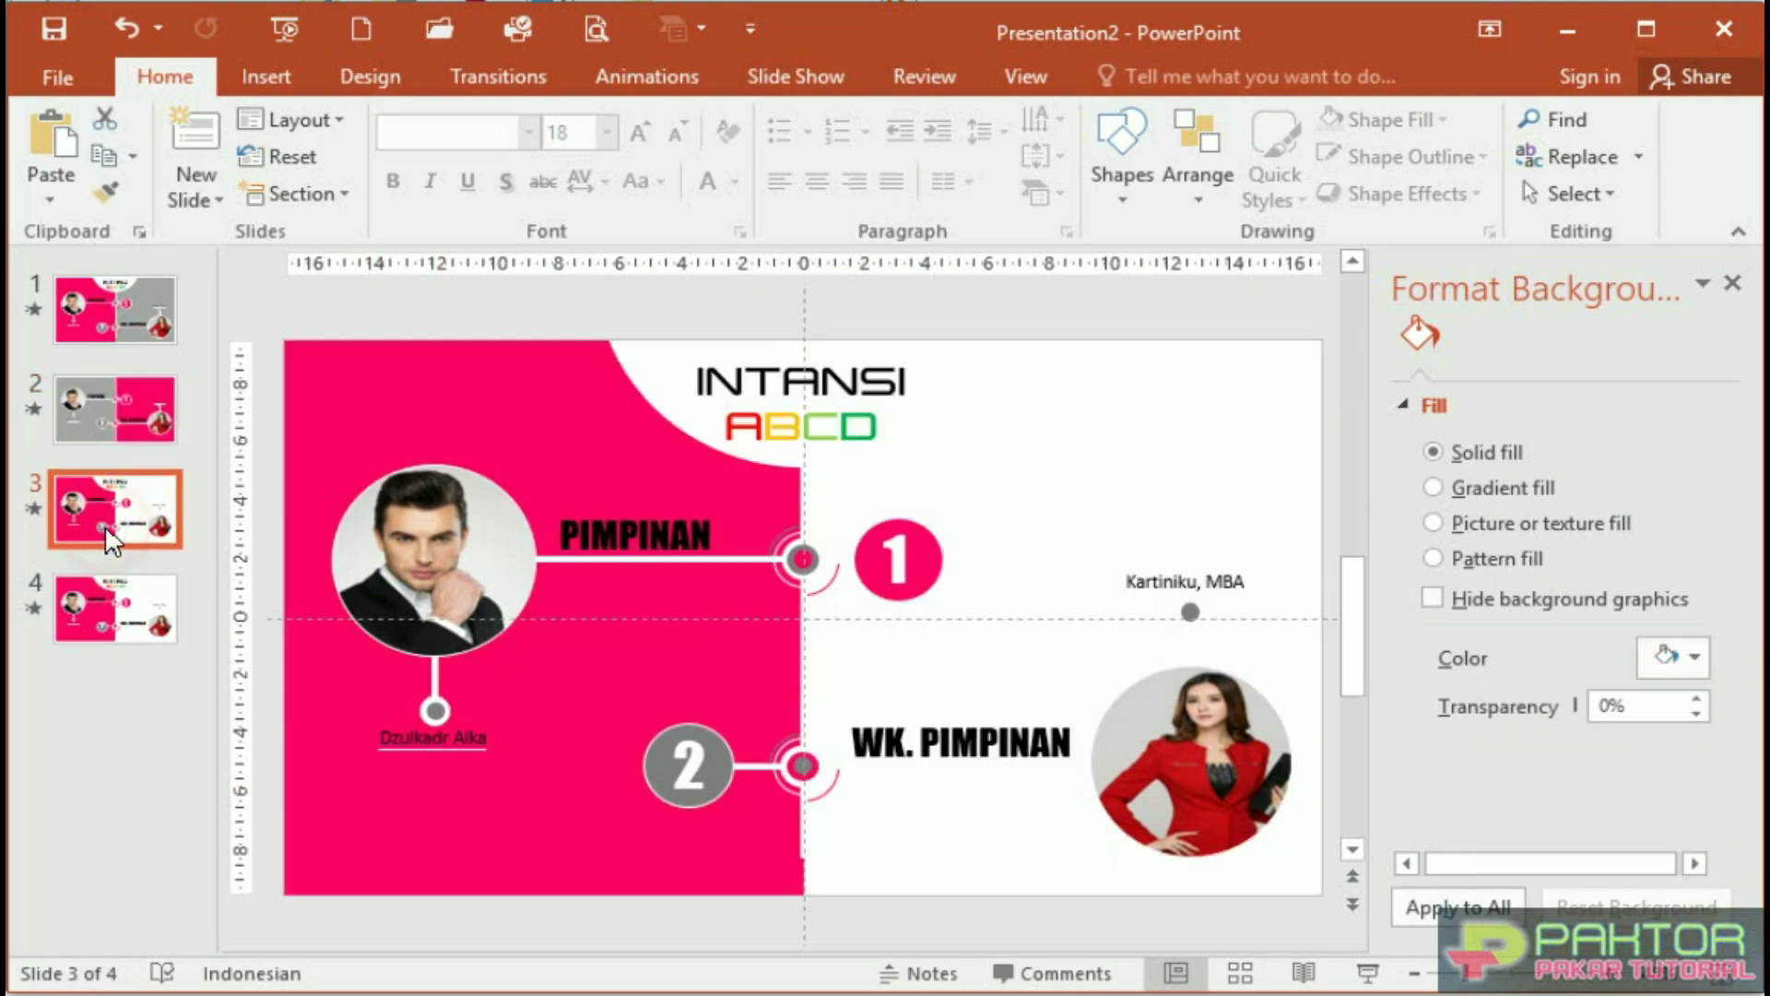
click(823, 392)
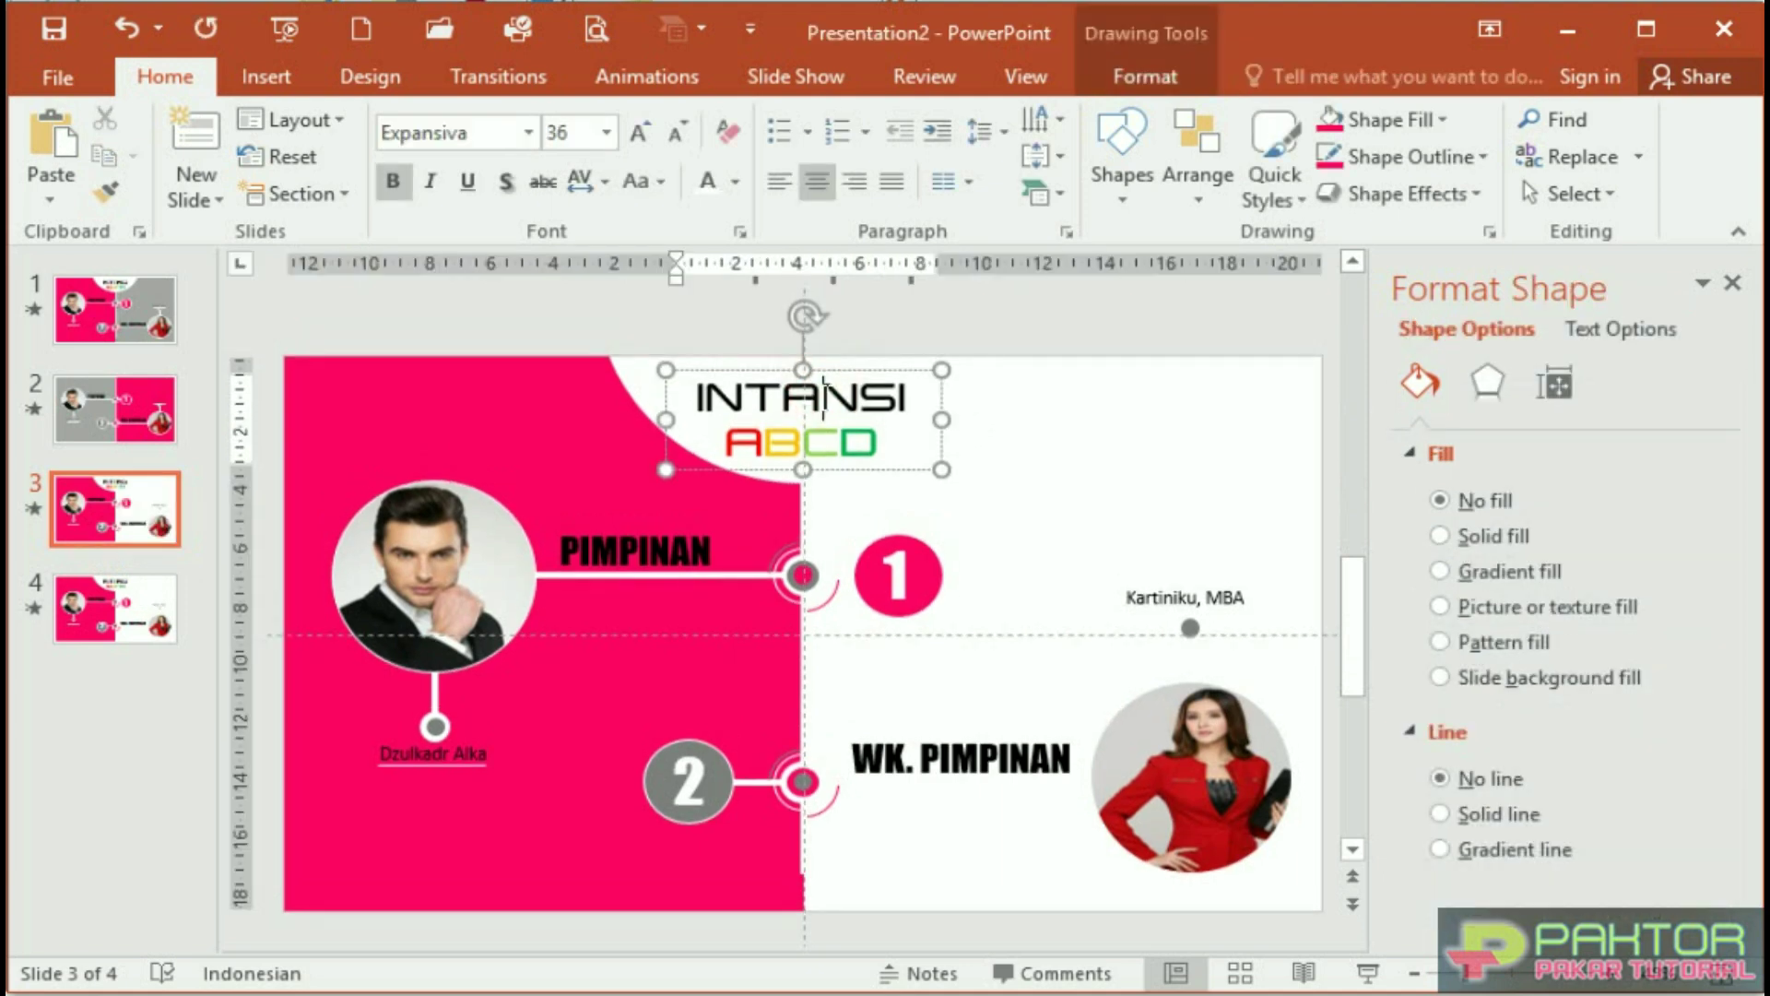
scroll(719, 541, up, 2)
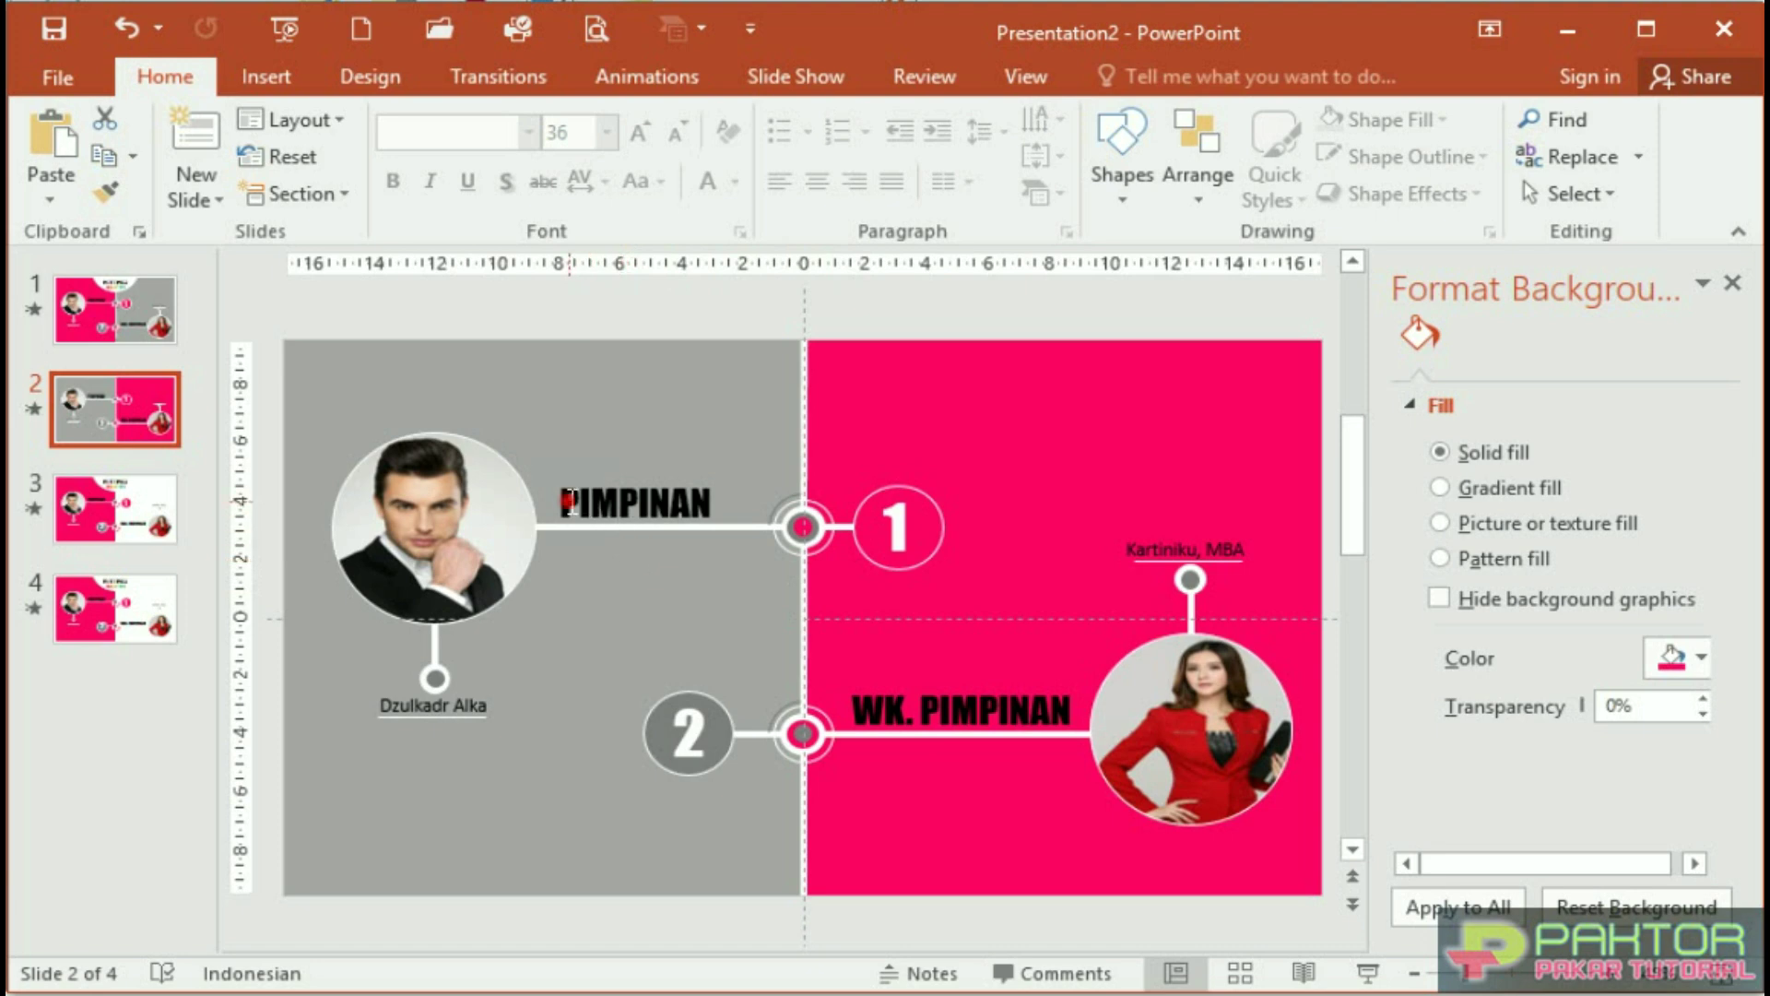
Replace PIMPINAN with SEKERTARIS and WK. PIMPINAN with BENDAHARA
drag(571, 503, 719, 504)
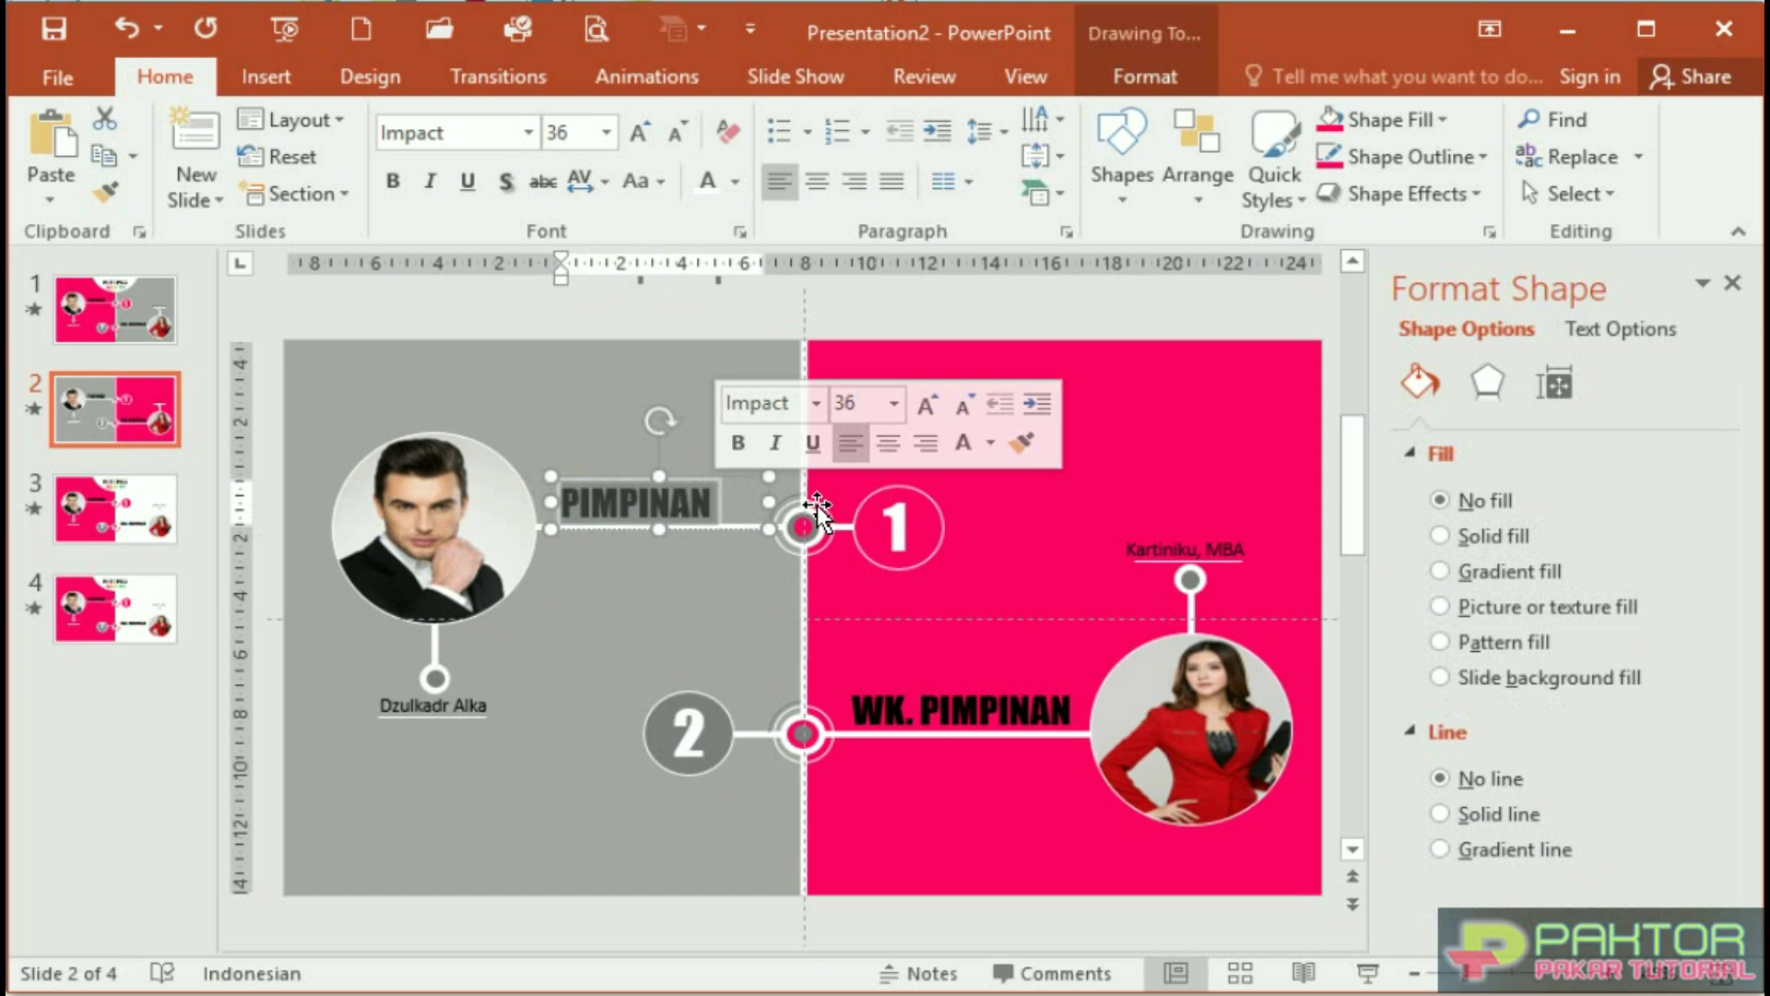
text(SEKERTARIS)
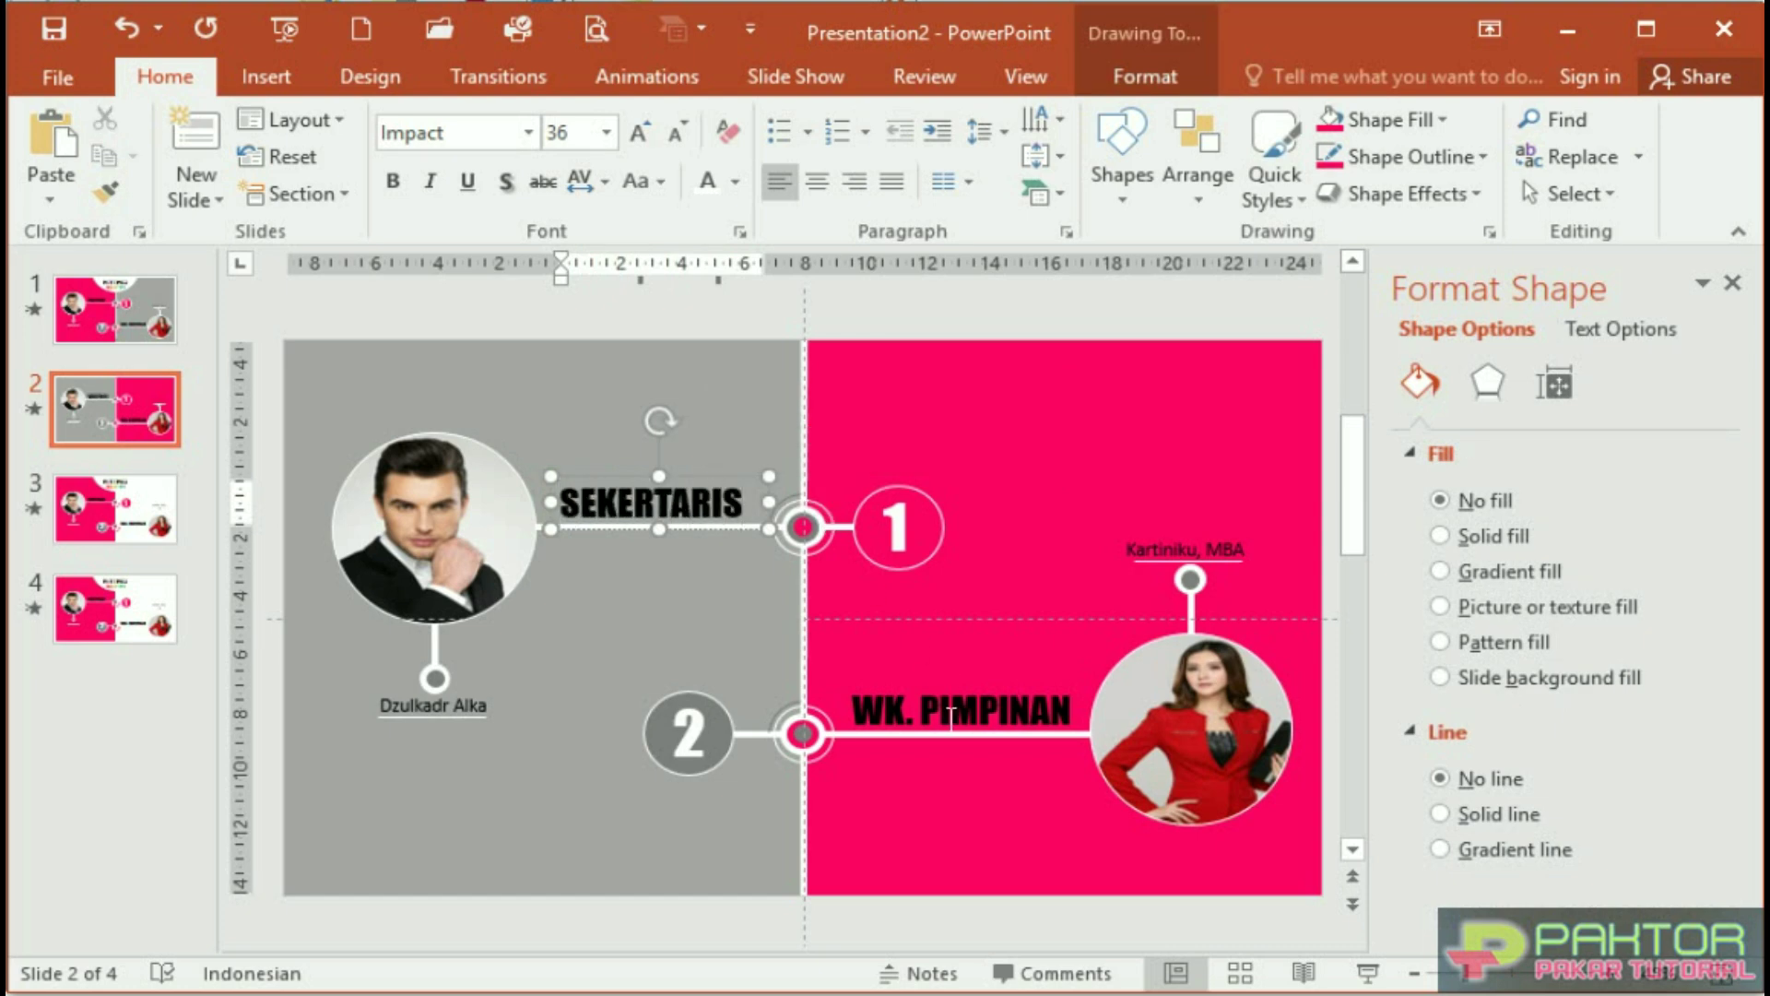
click(950, 717)
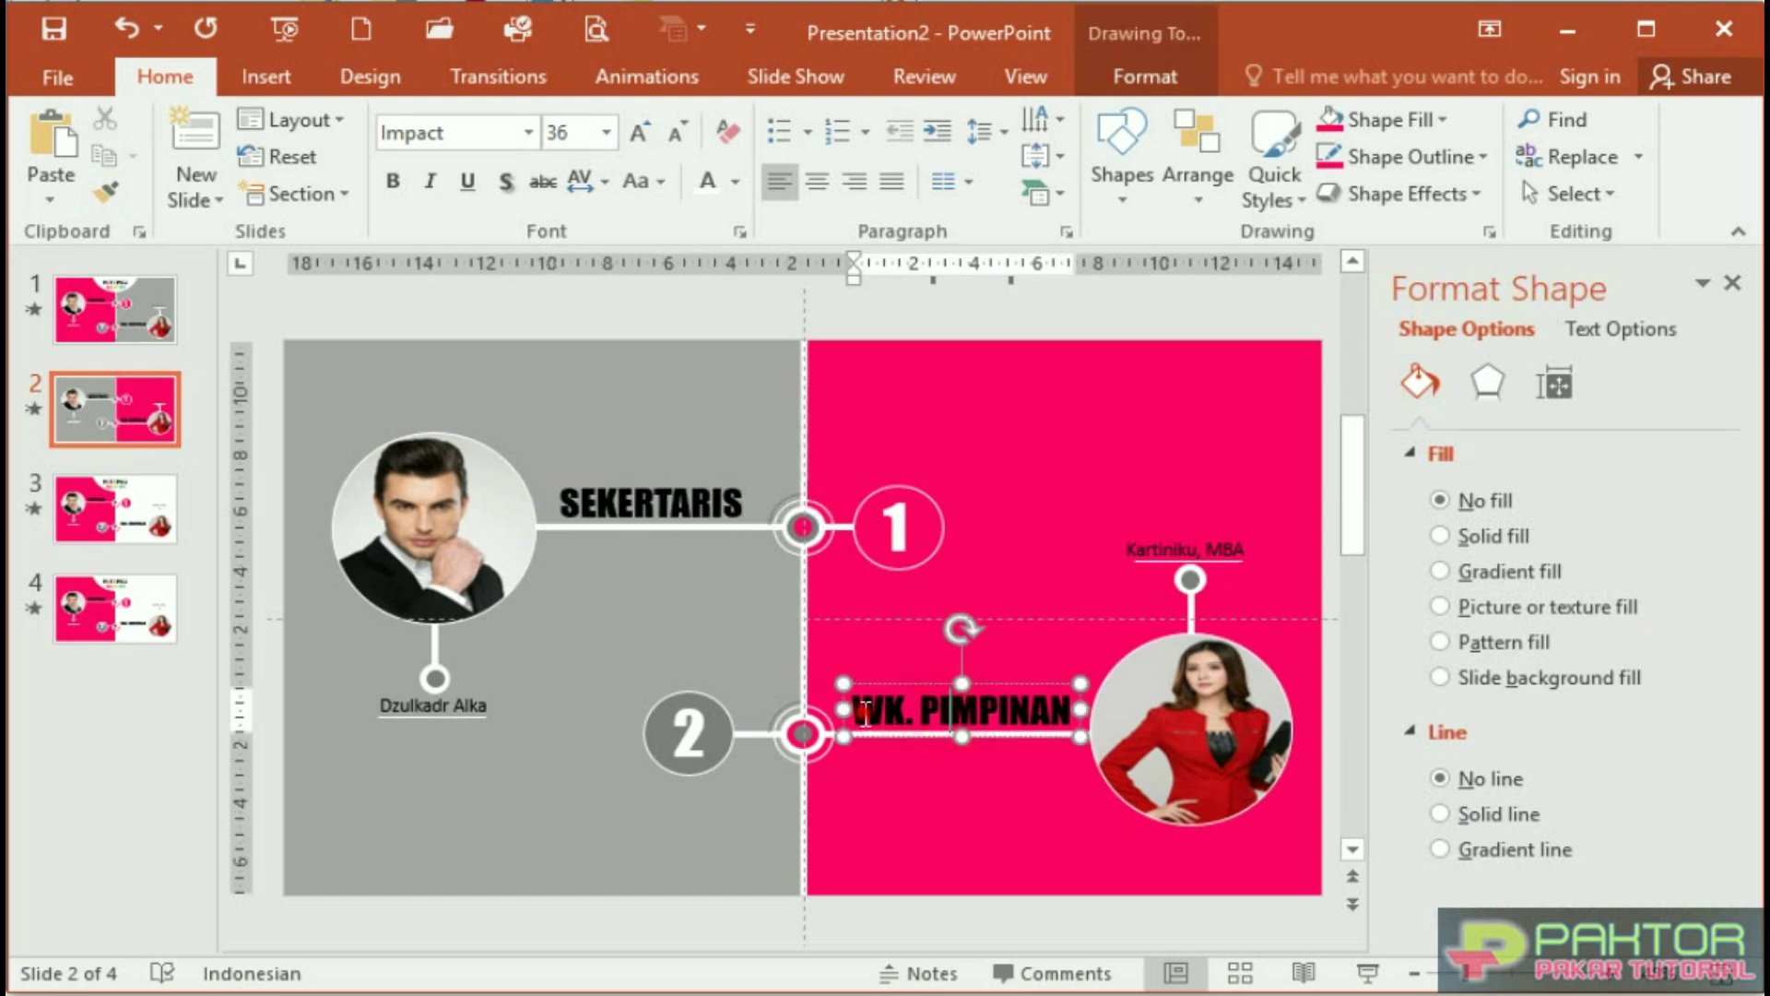
drag(866, 714, 1047, 701)
key(BackSpace)
text(BENDAHARA)
click(436, 541)
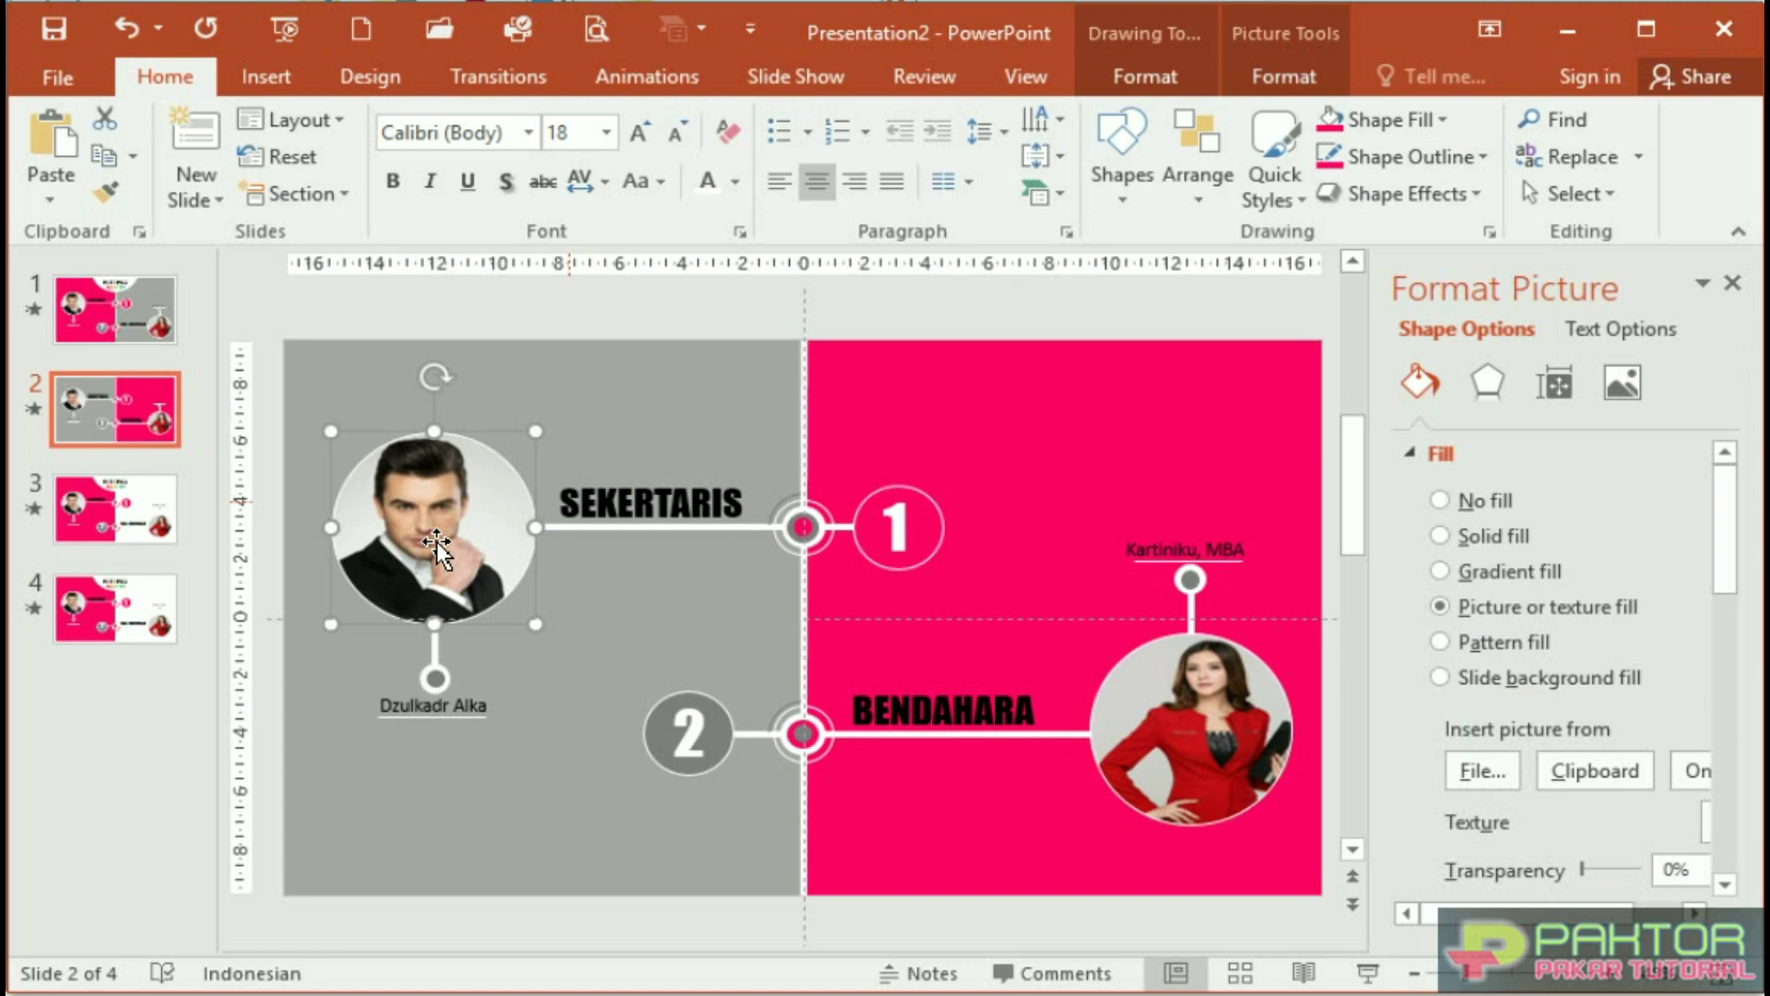
Fill the left circle with the hijab portrait, offsets right -37% and left -27%
click(1483, 771)
scroll(679, 375, down, 3)
click(448, 521)
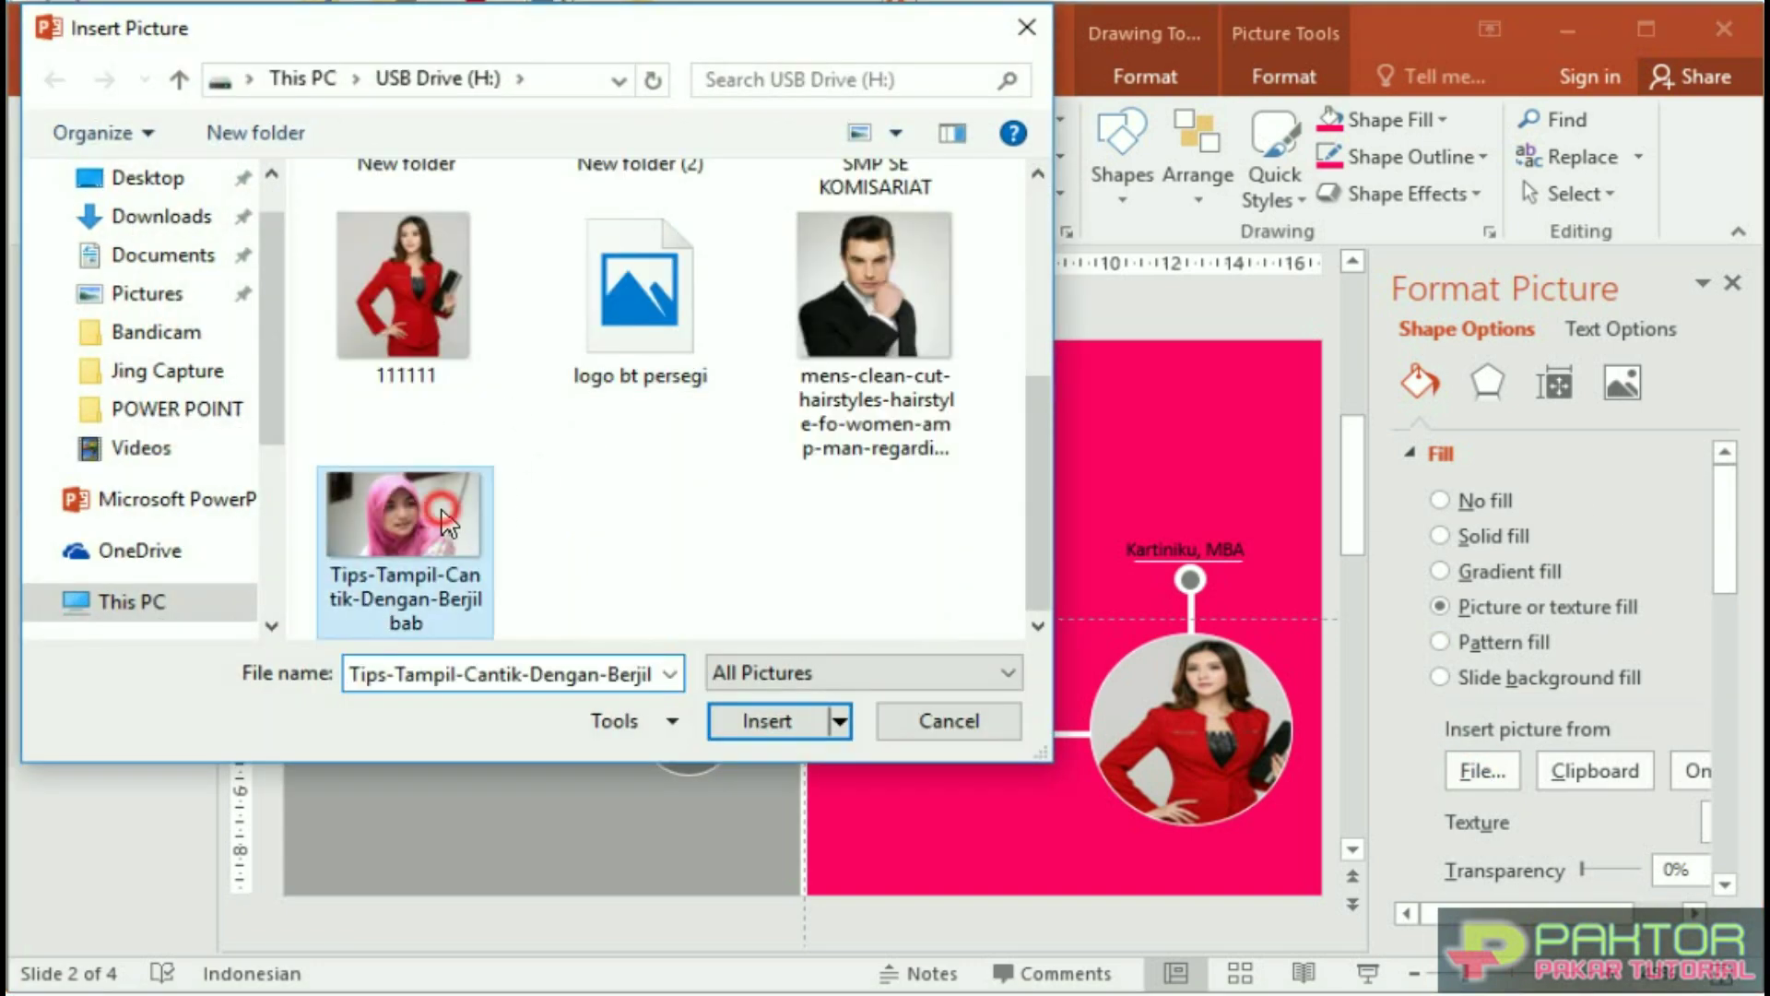
click(767, 720)
drag(1721, 565, 1720, 692)
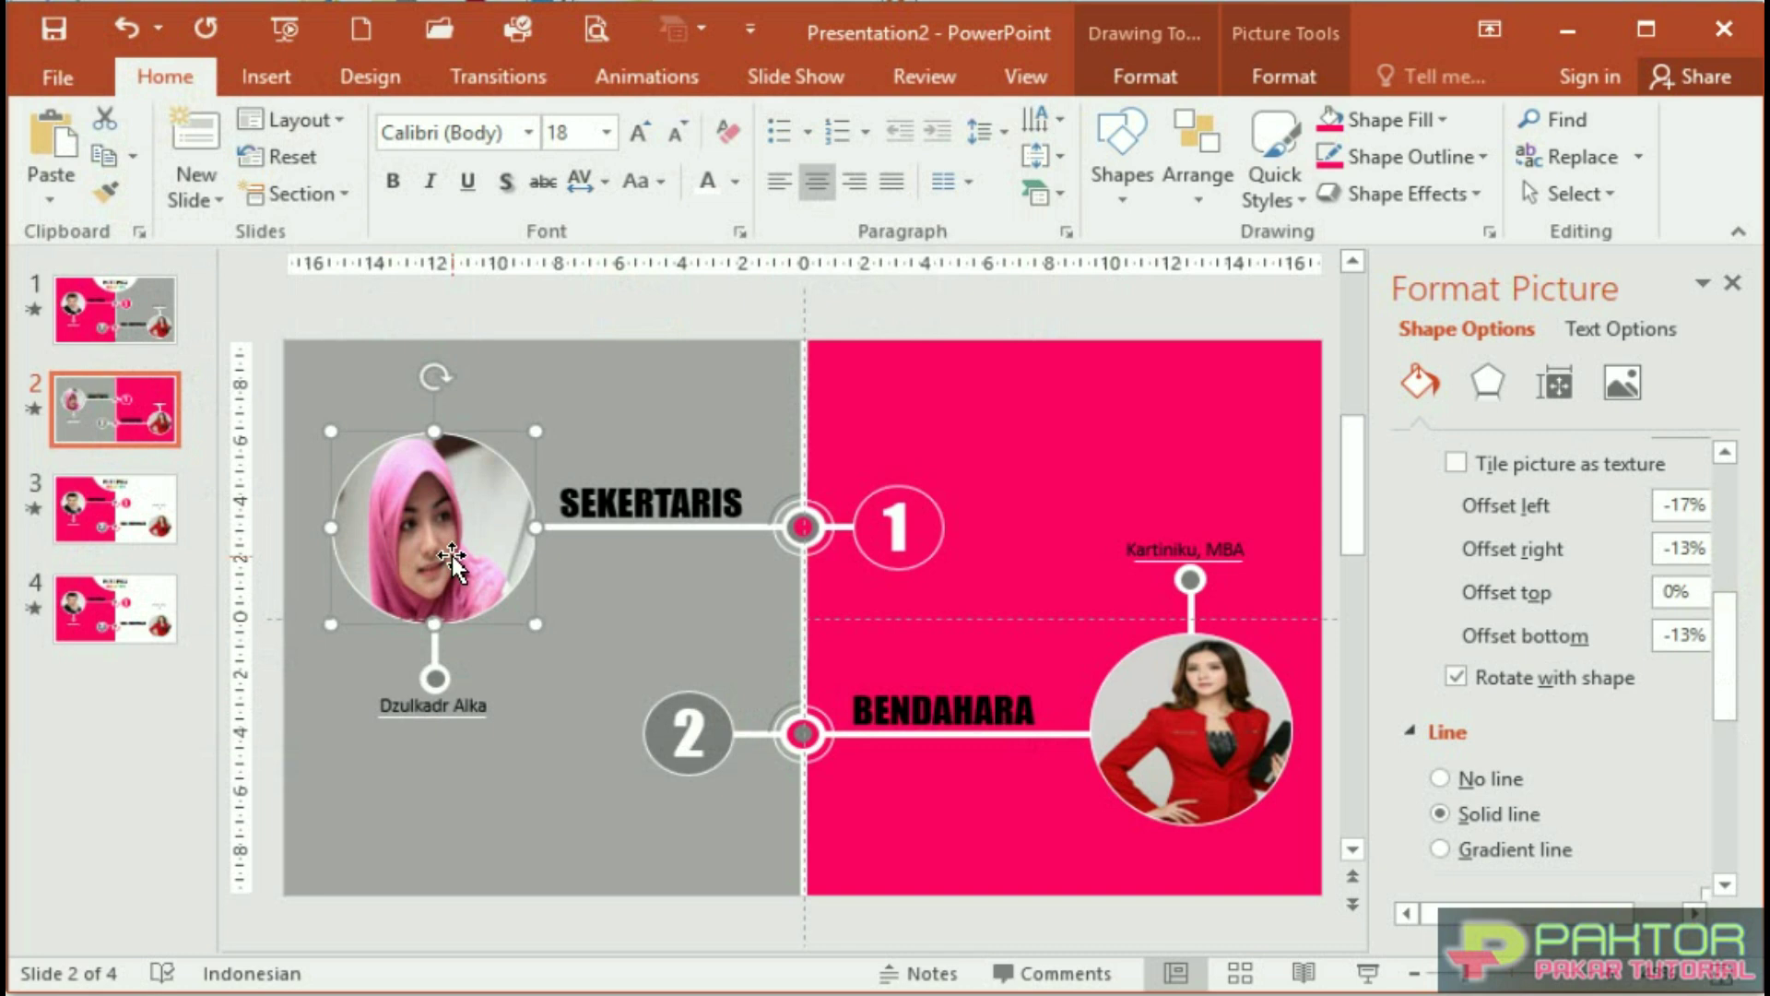
mouse_move(1726, 672)
mouse_down()
mouse_move(1729, 809)
mouse_move(1696, 488)
mouse_up()
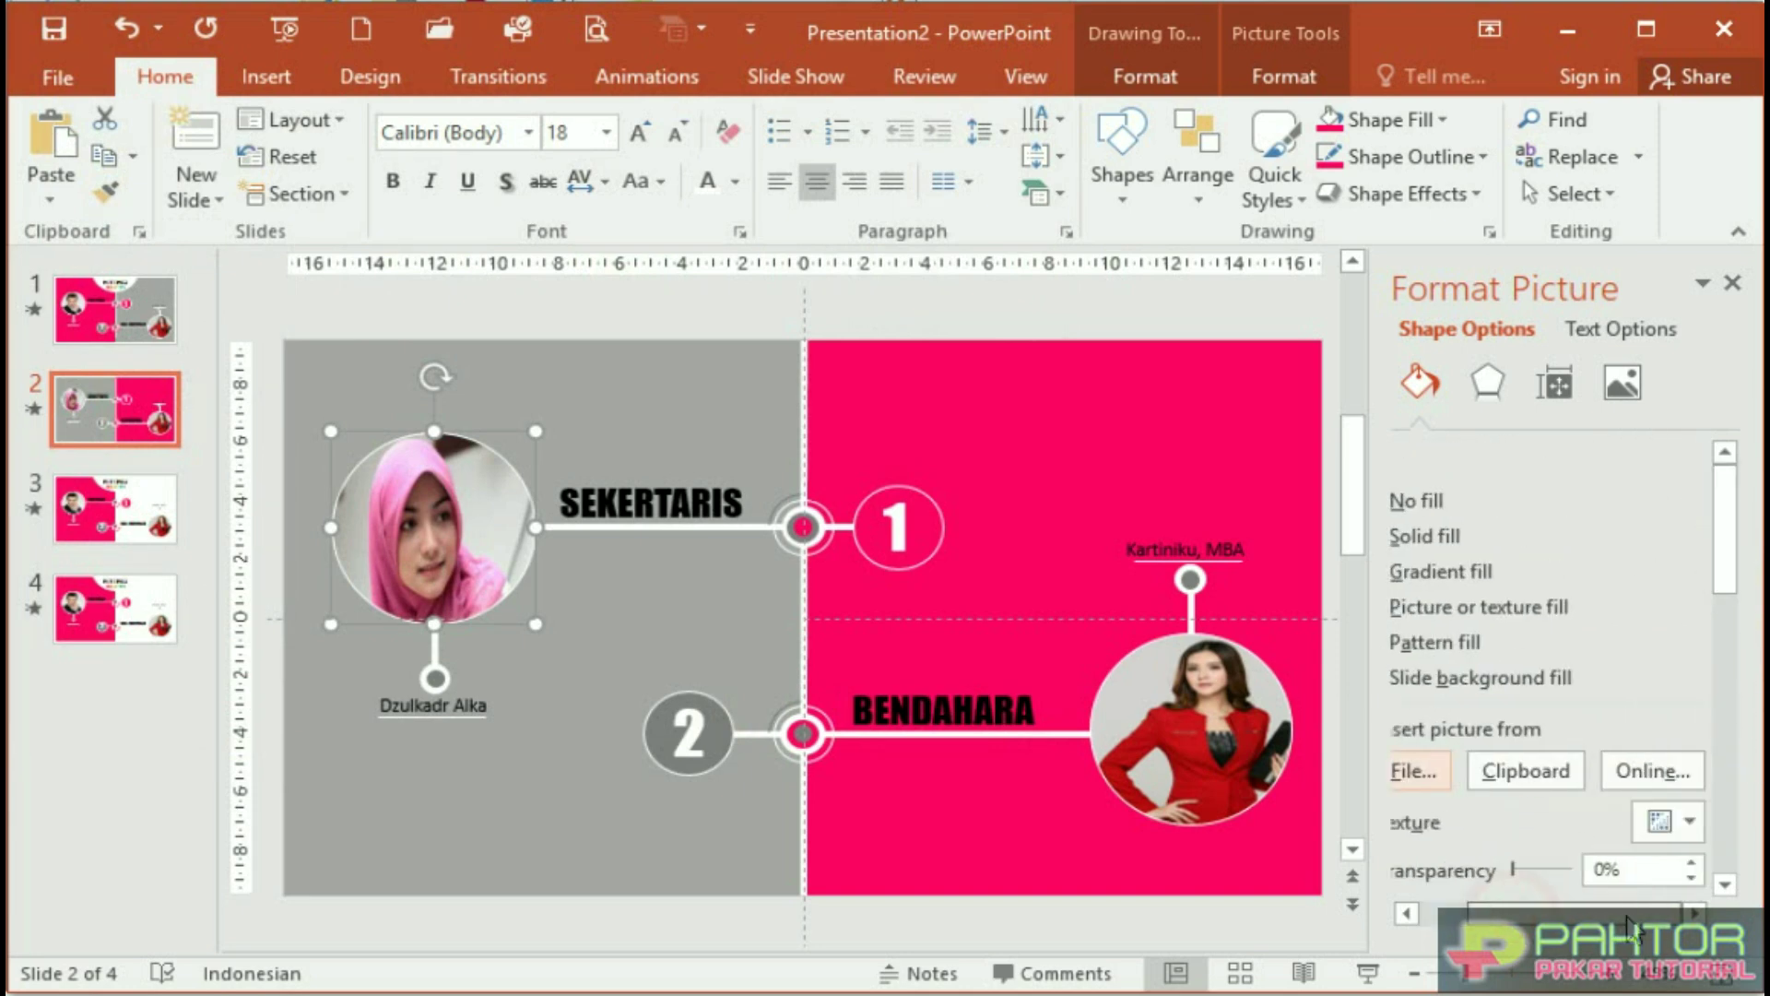
drag(1737, 553, 1725, 644)
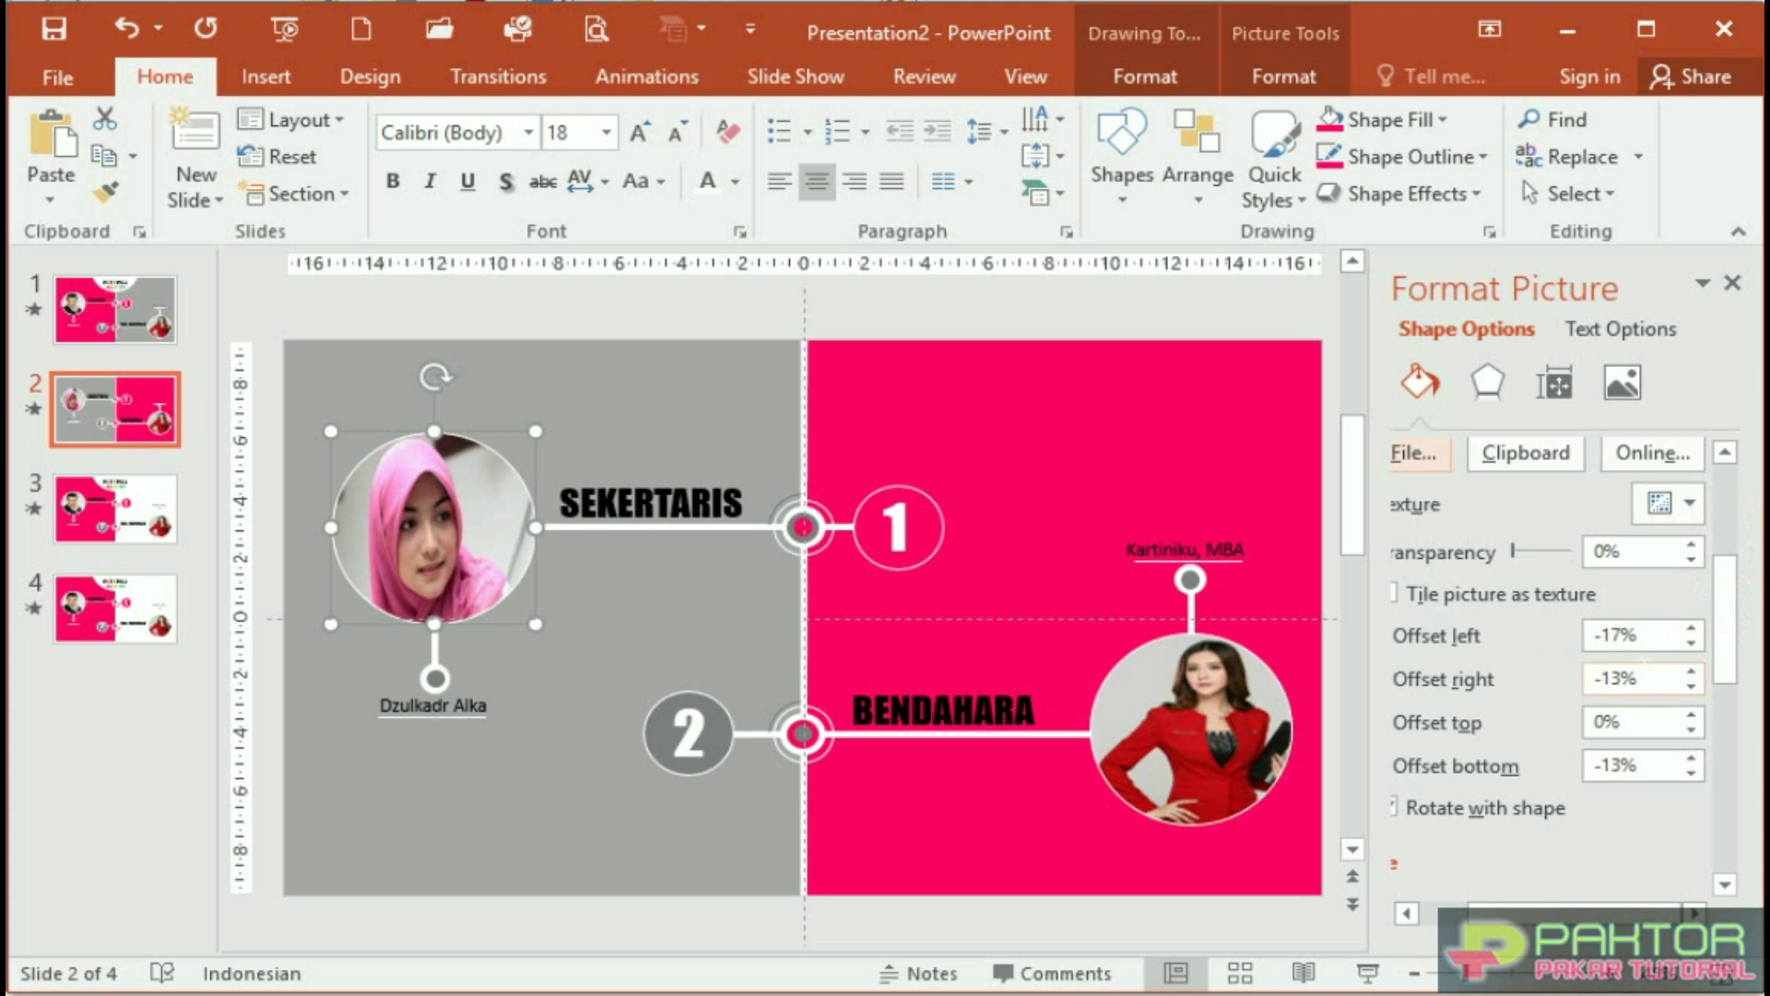
click(1693, 693)
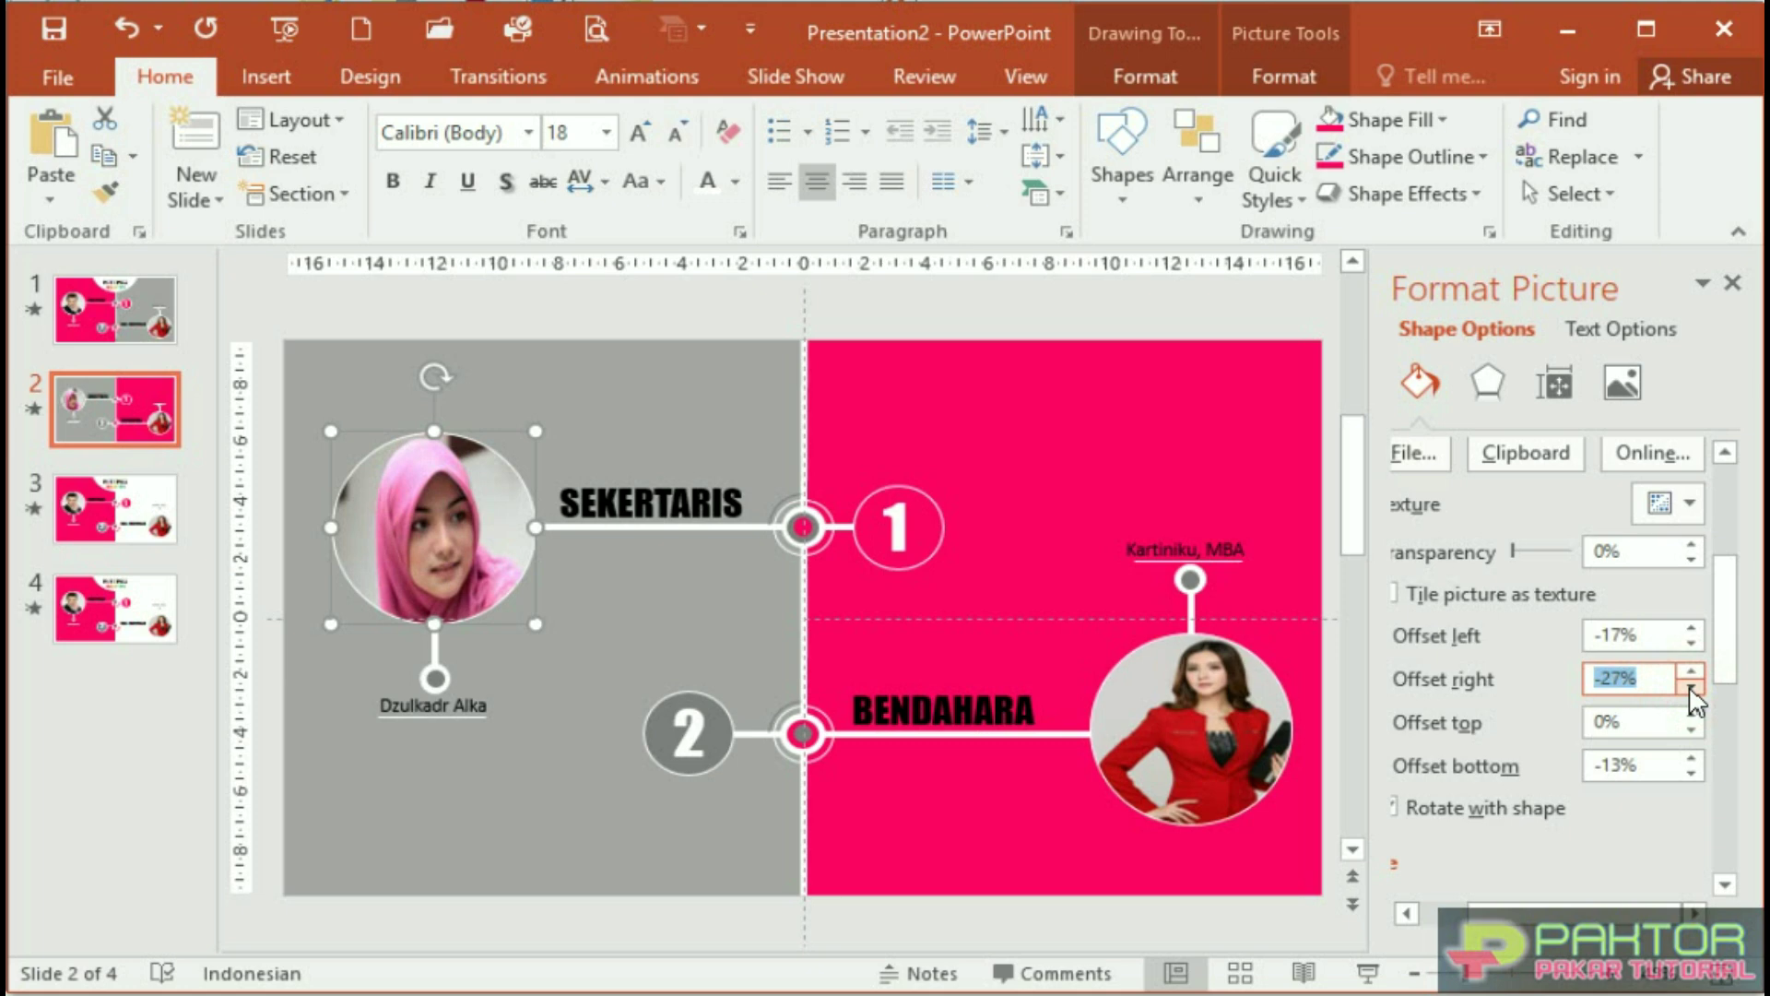
click(1693, 692)
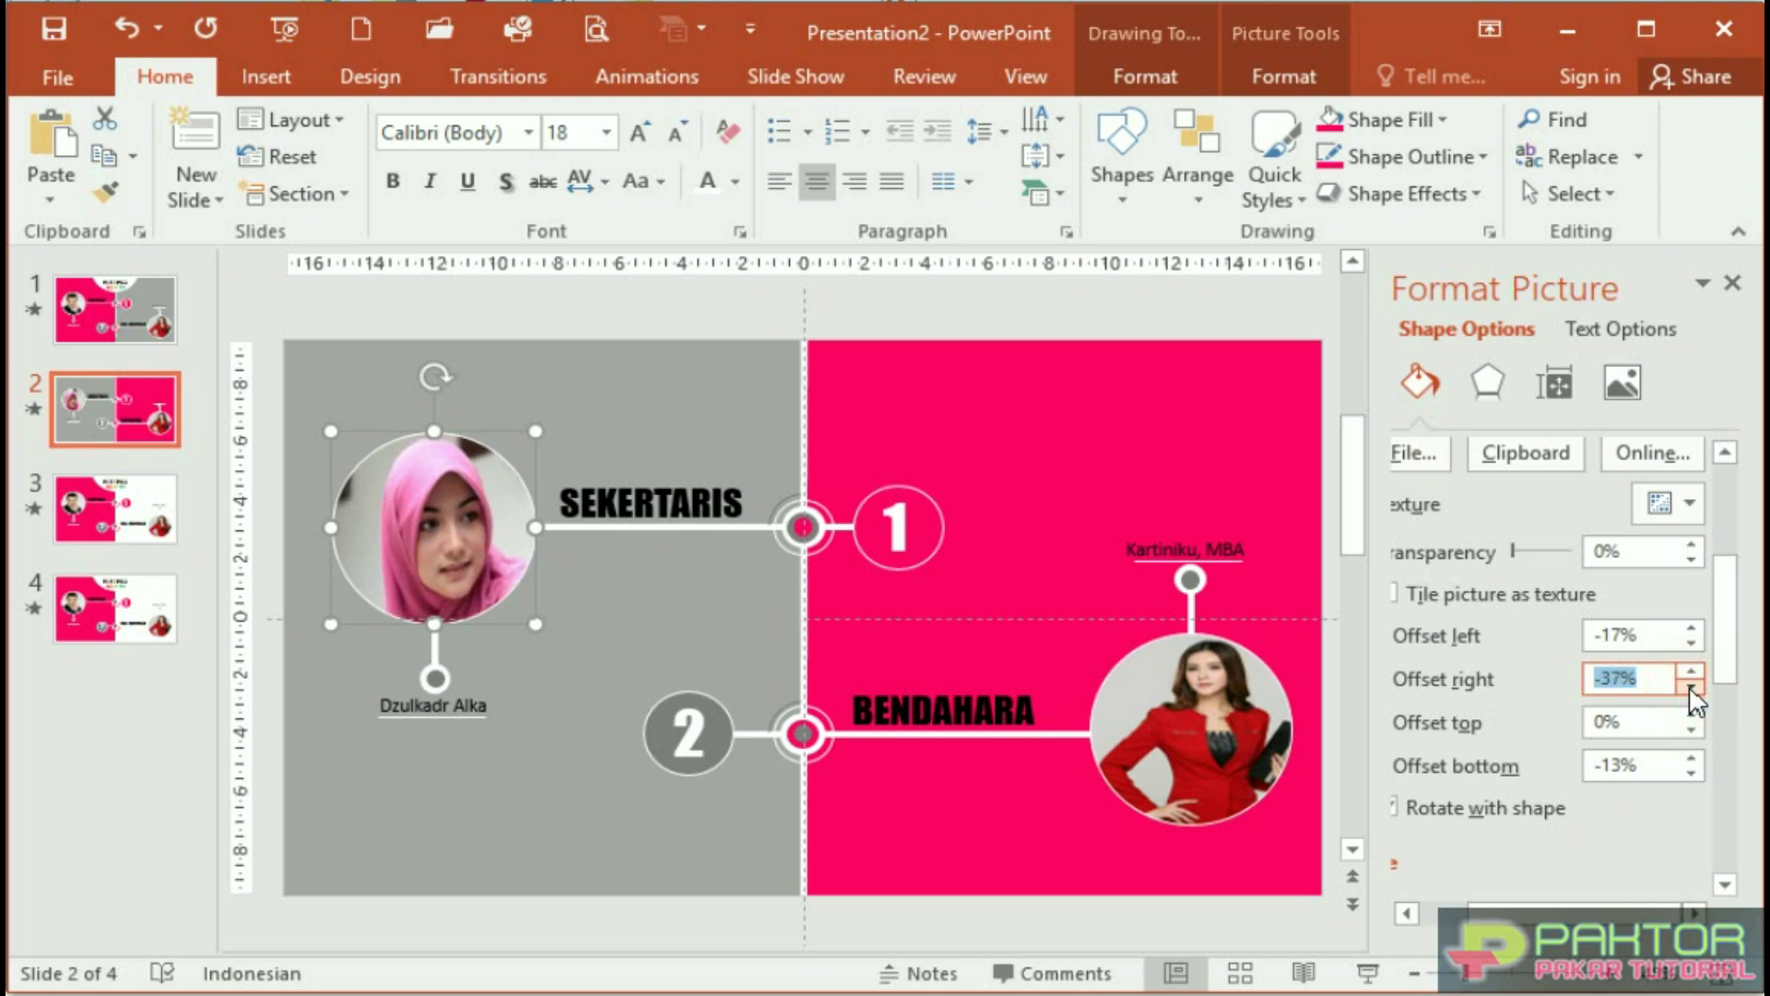
click(1691, 643)
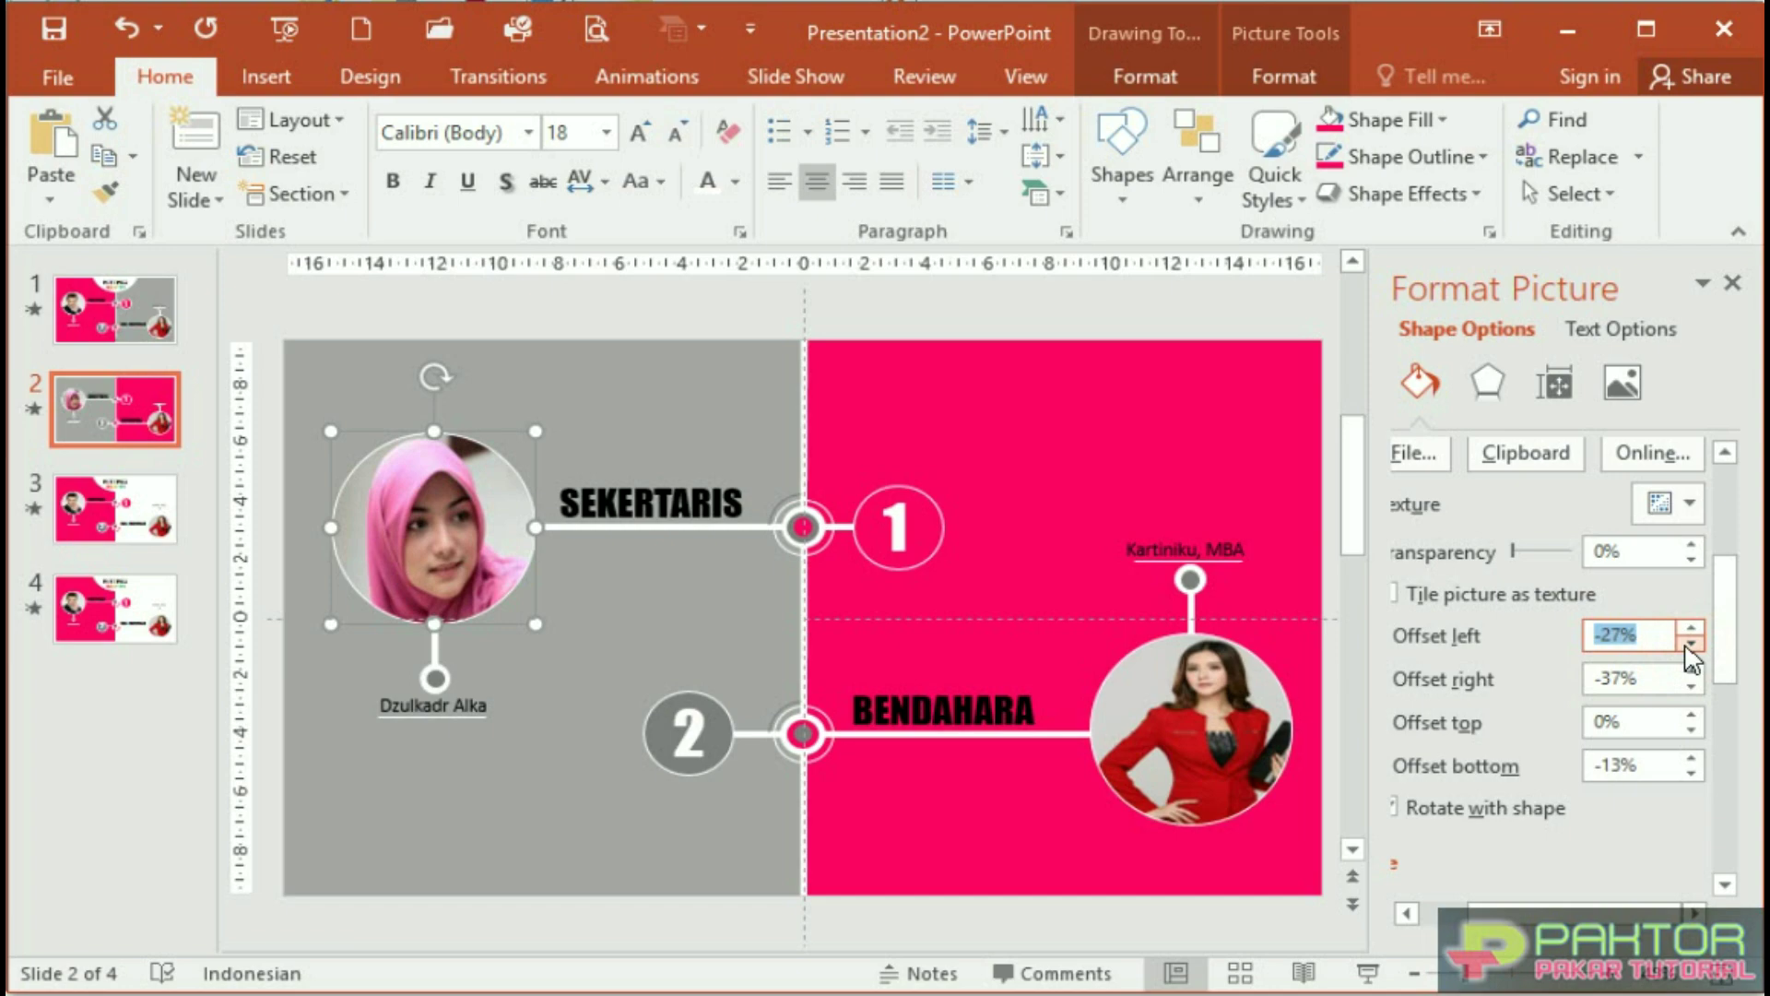
Fill the right circle with another Pictures portrait, offsets right about -26%, left -27%
click(1173, 755)
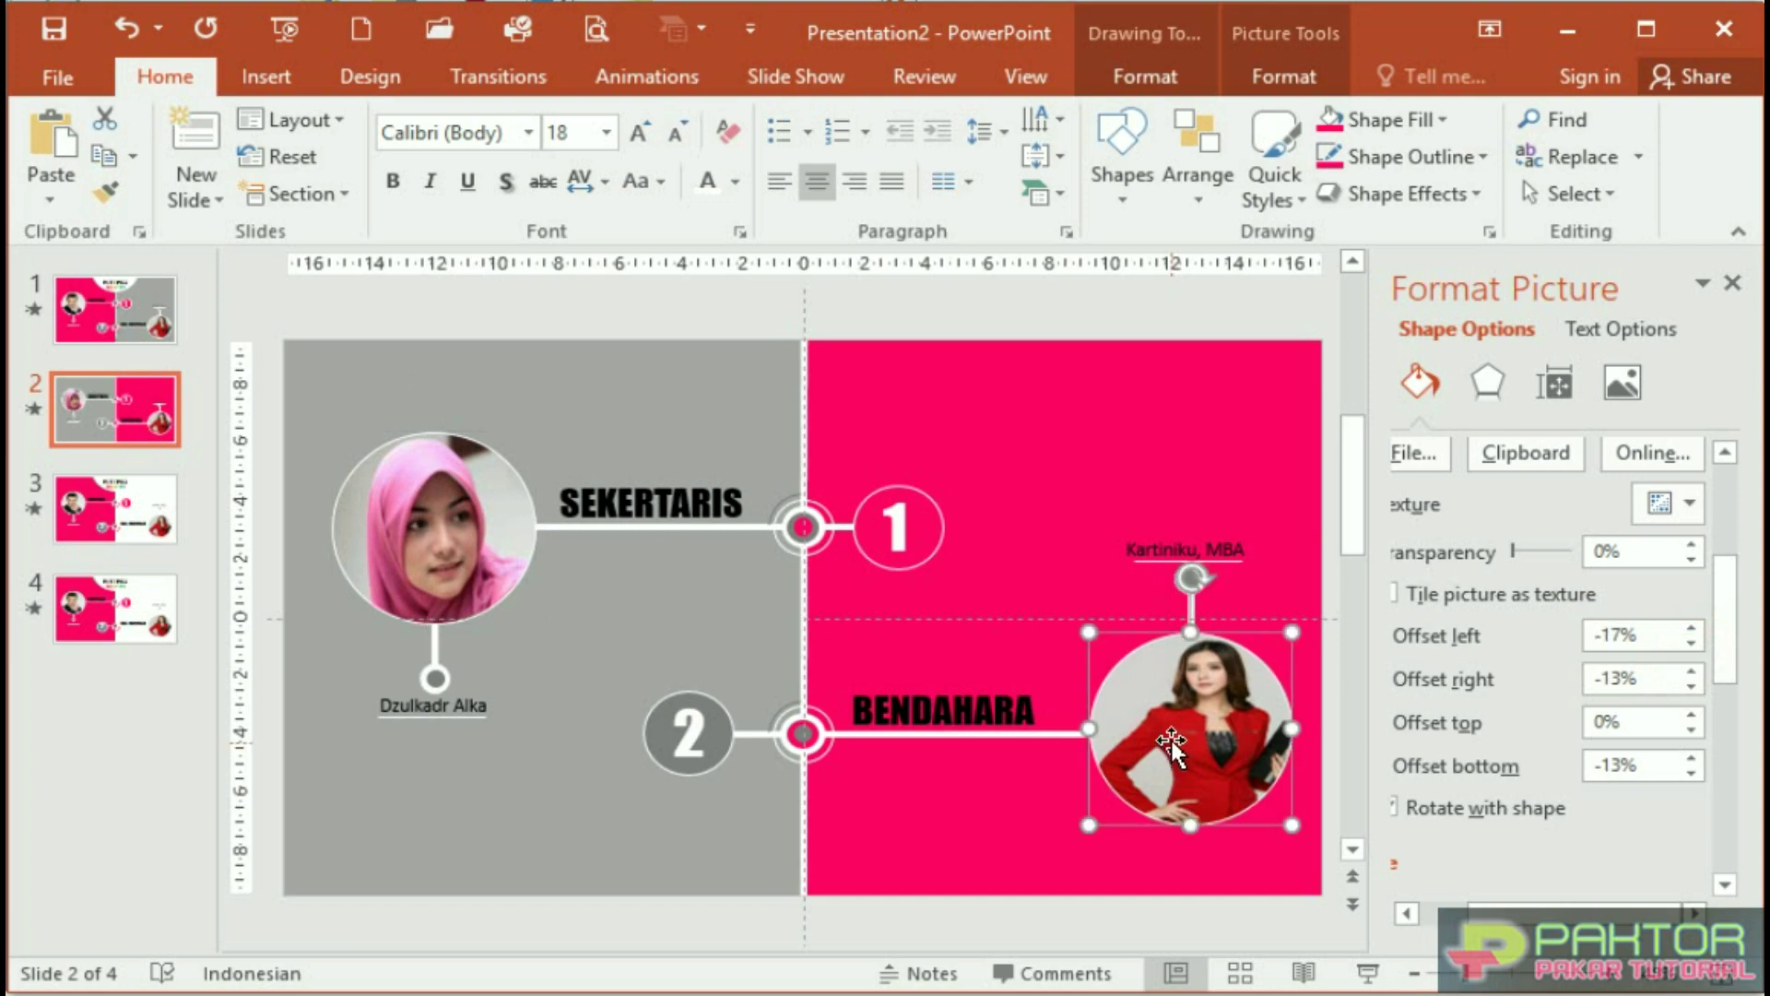
click(1414, 456)
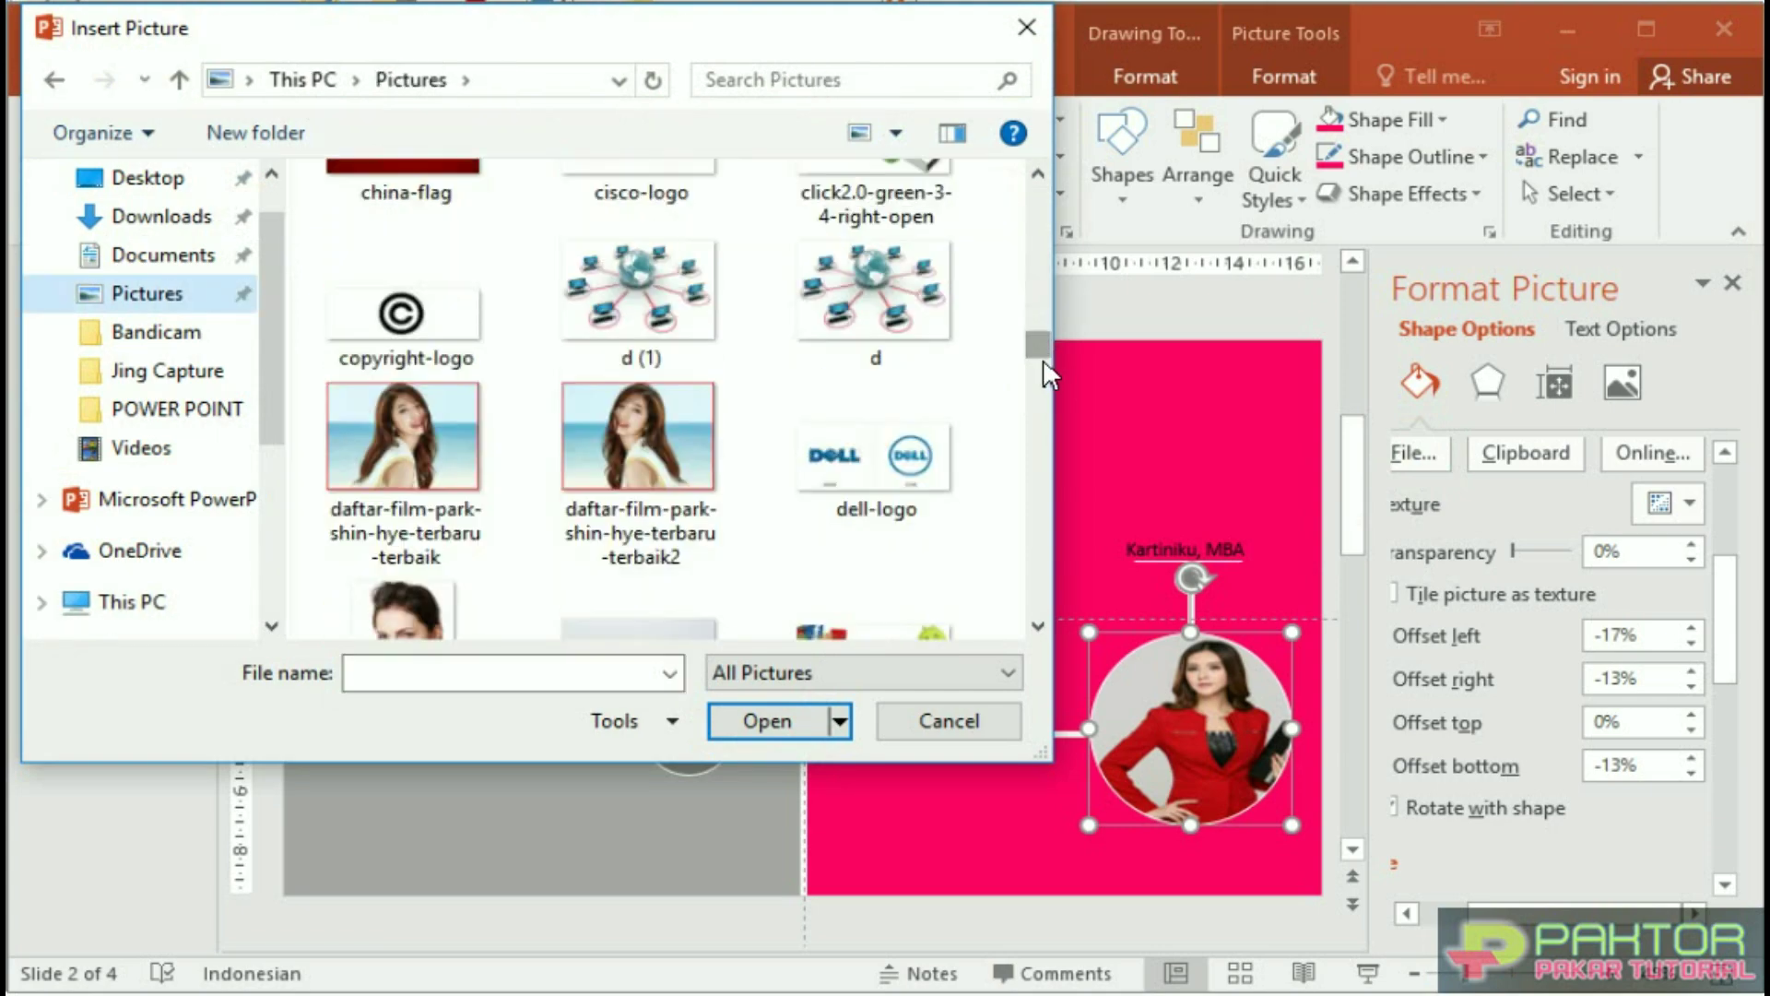
click(638, 433)
click(767, 721)
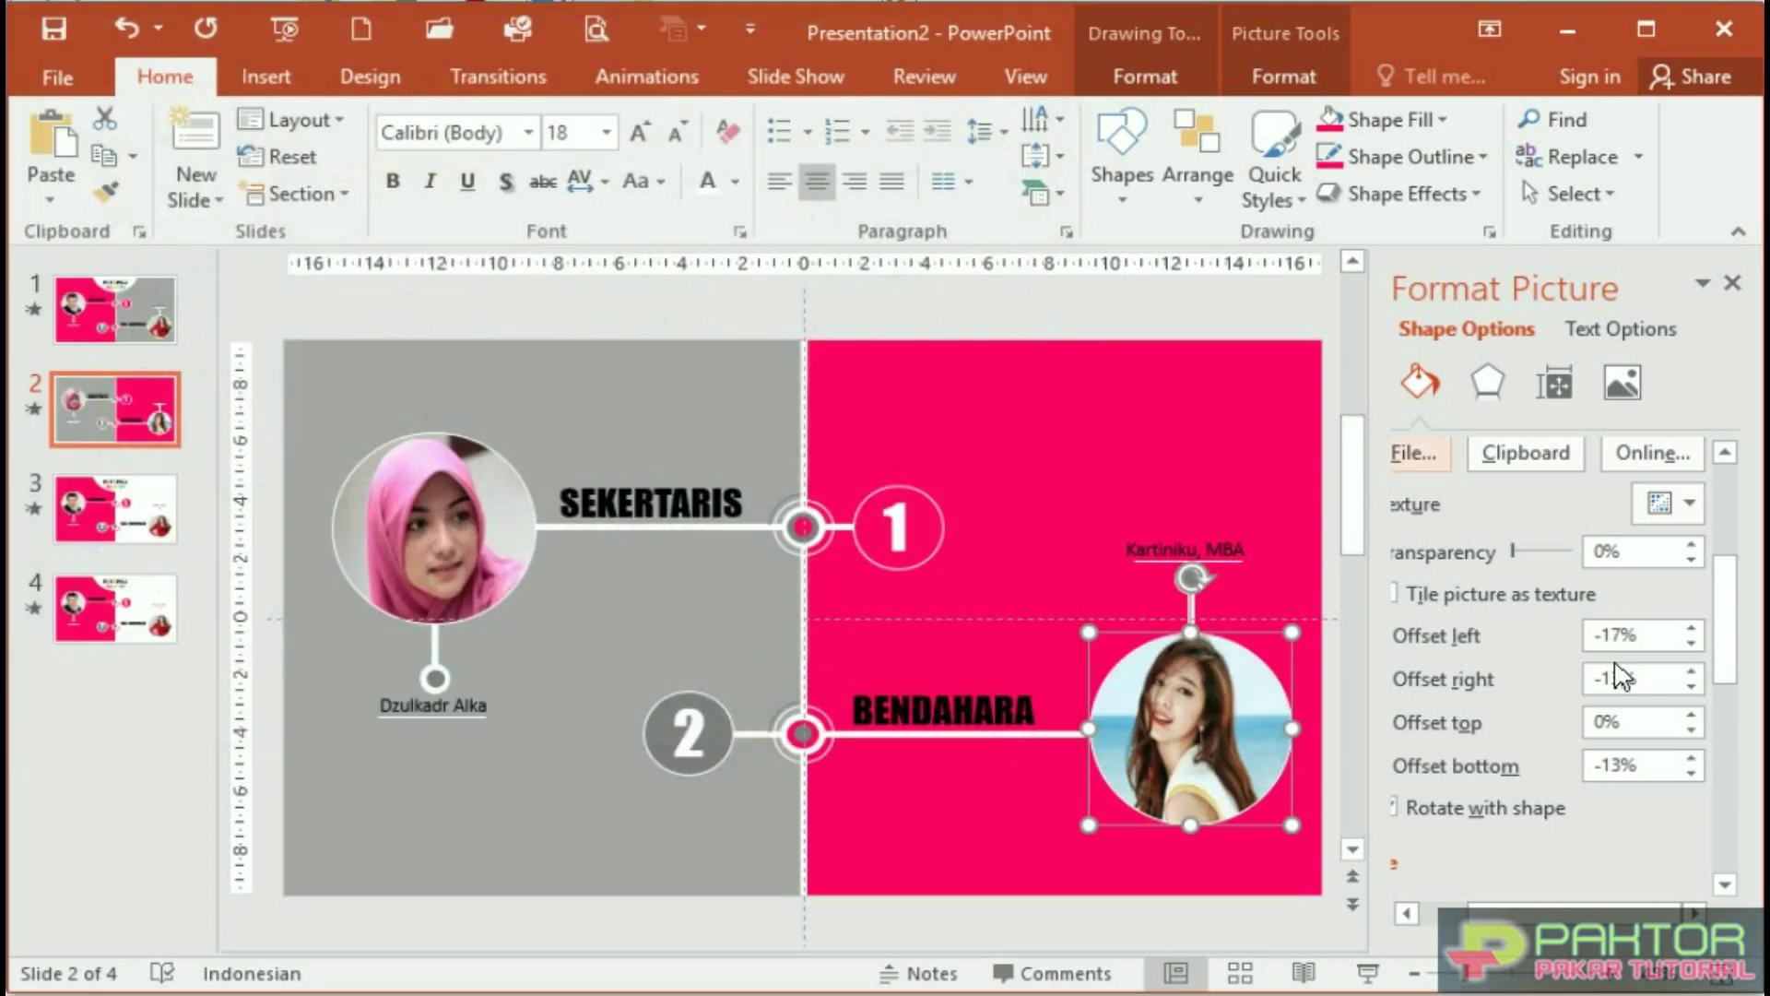
click(1692, 690)
click(1693, 687)
click(1693, 643)
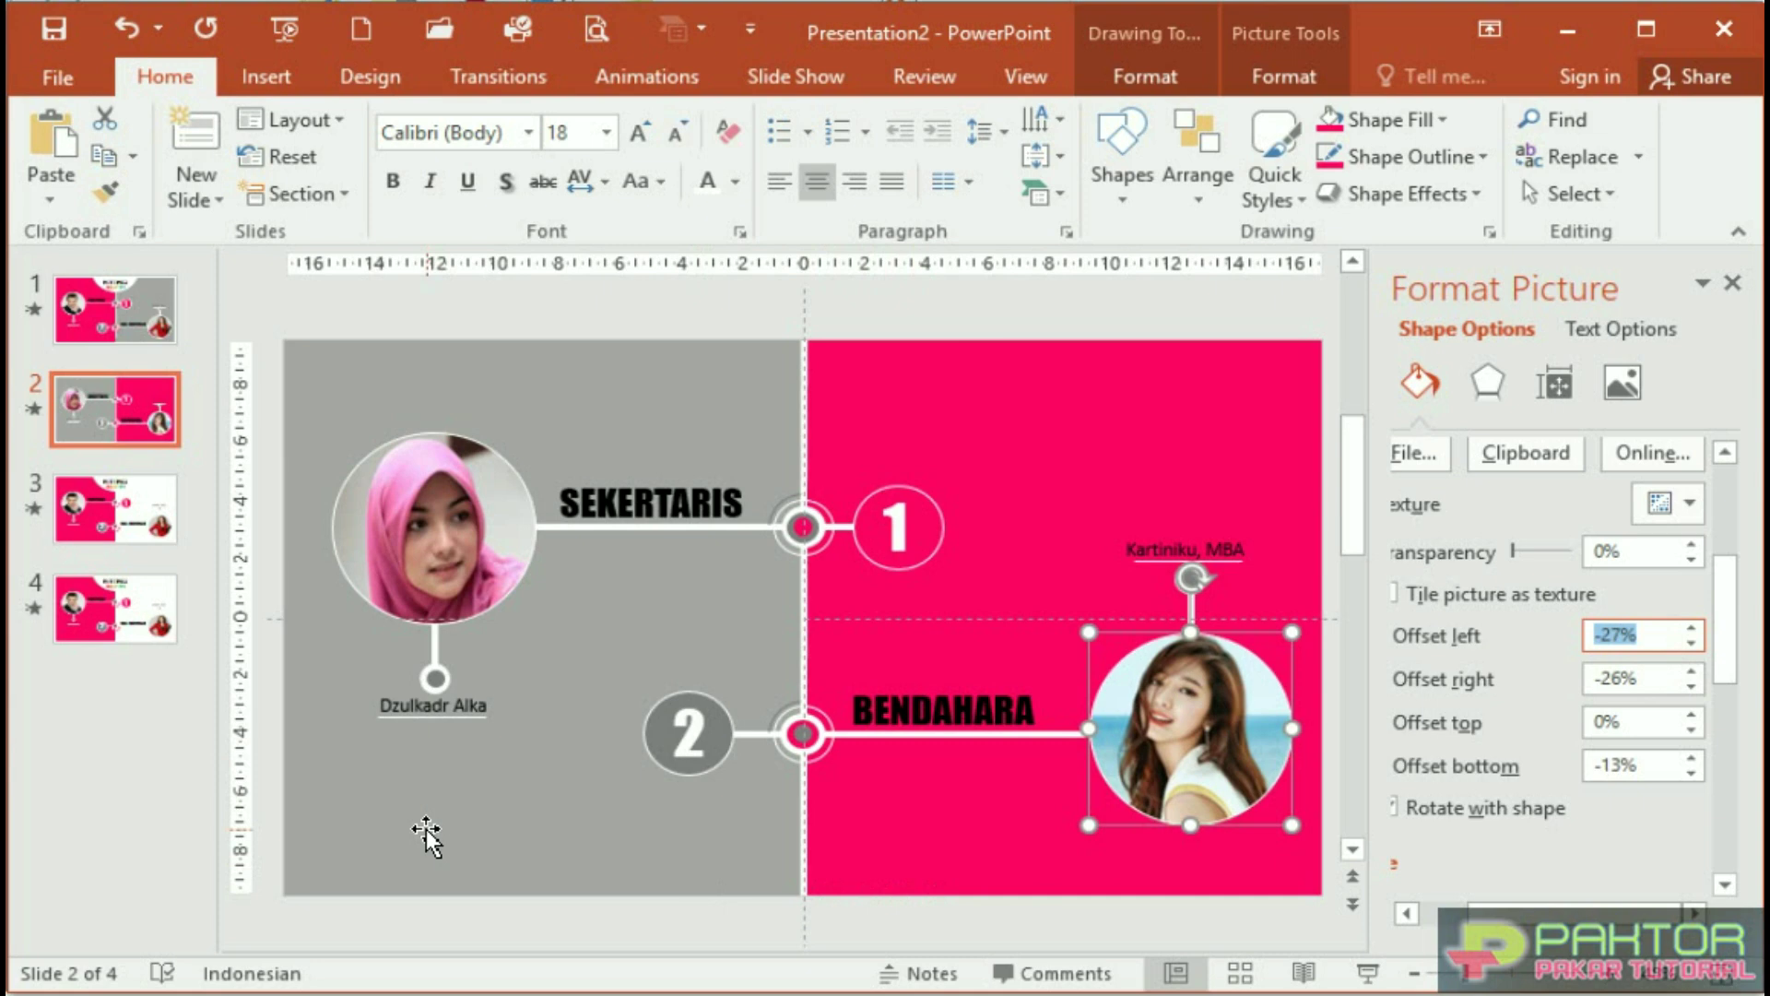
click(414, 713)
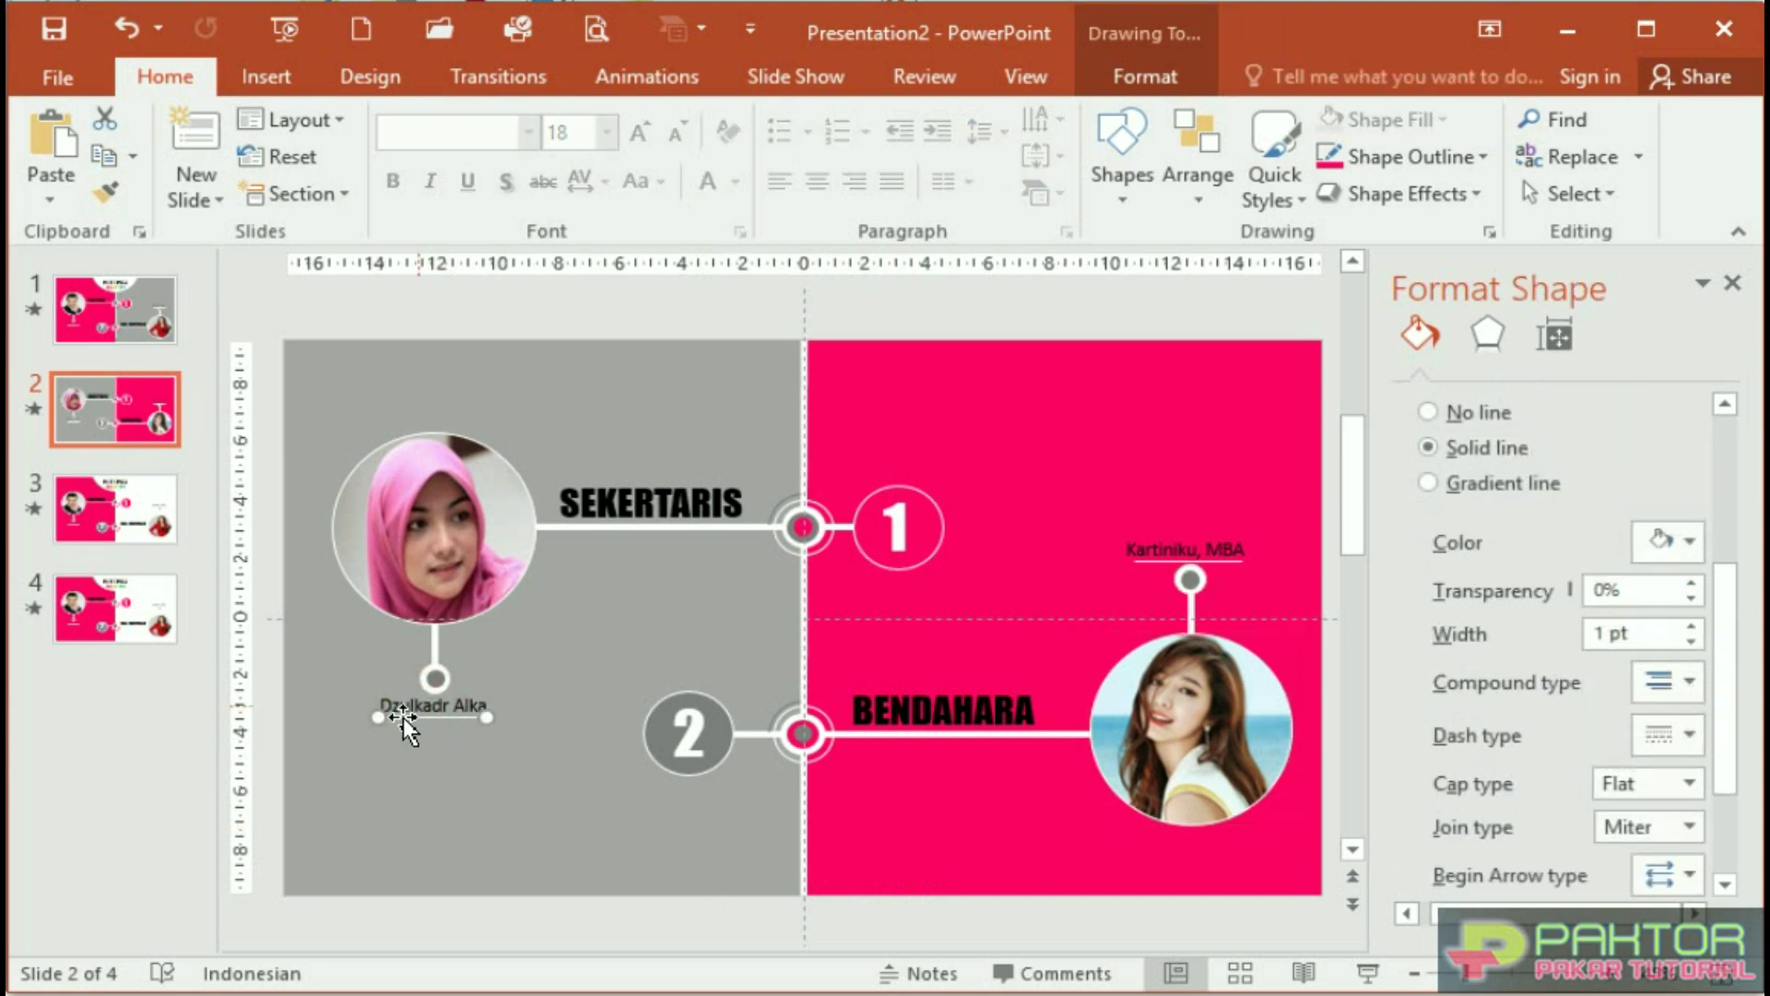
Change the circle numbers from 1 and 2 to 3 and 4
click(395, 705)
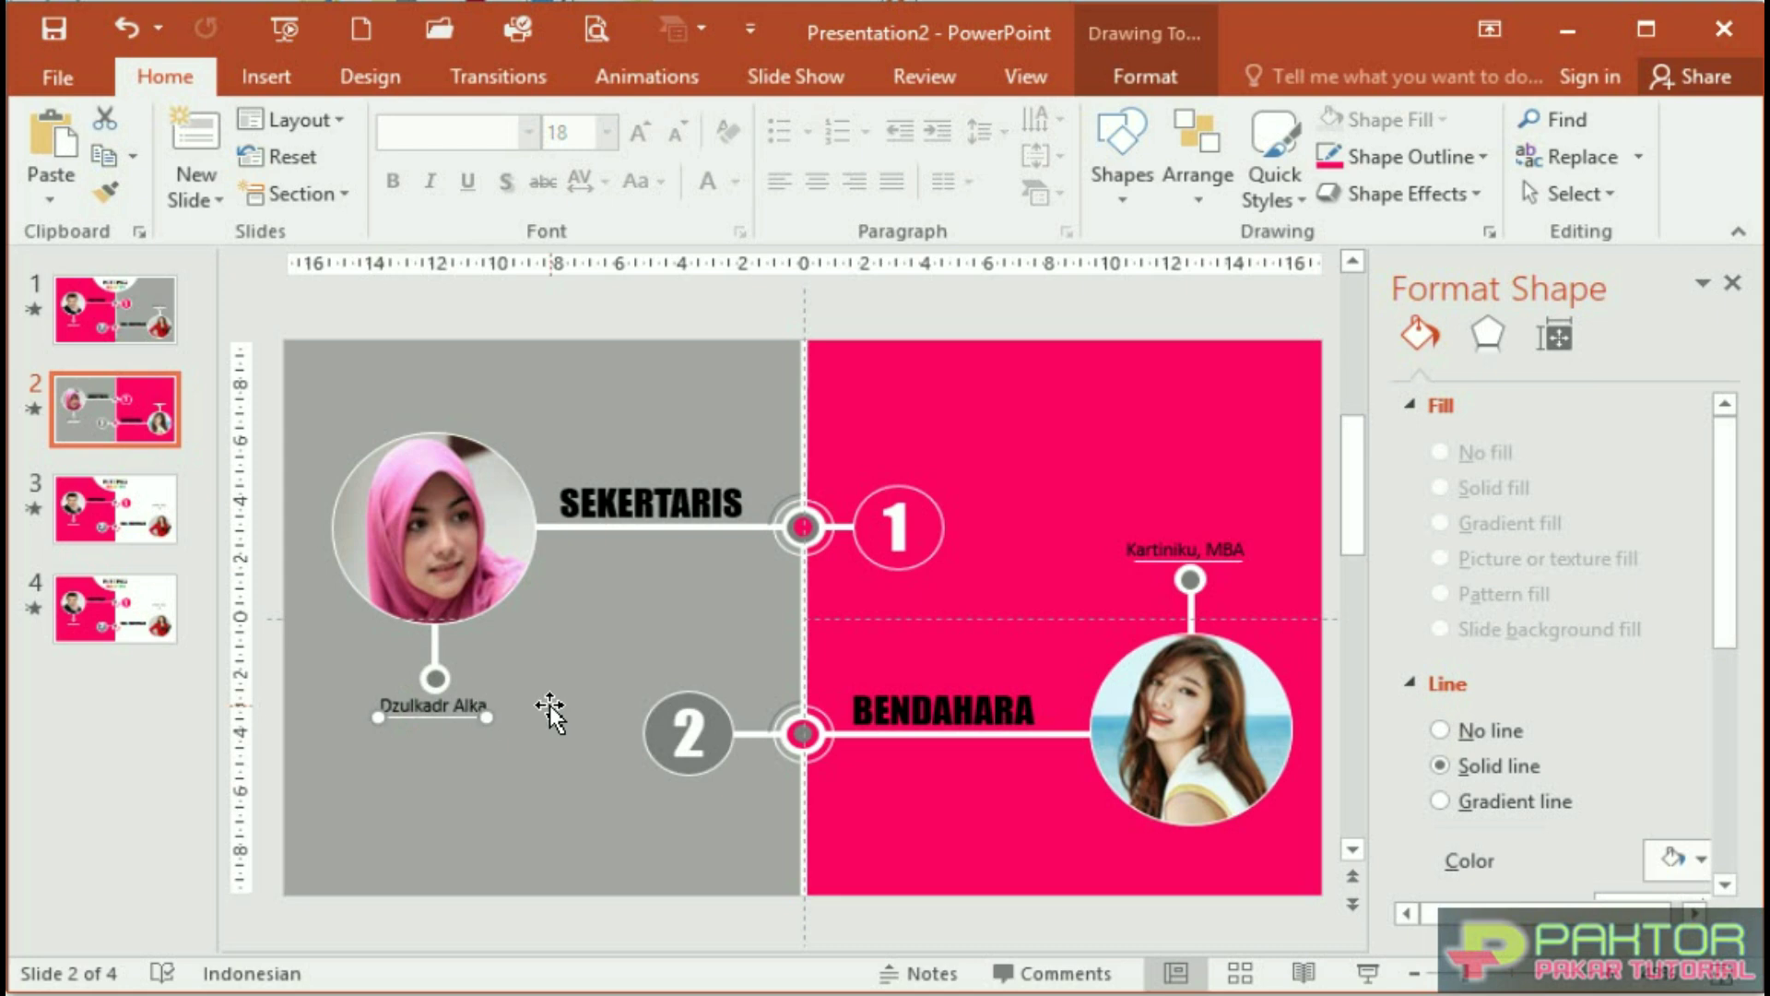
click(901, 548)
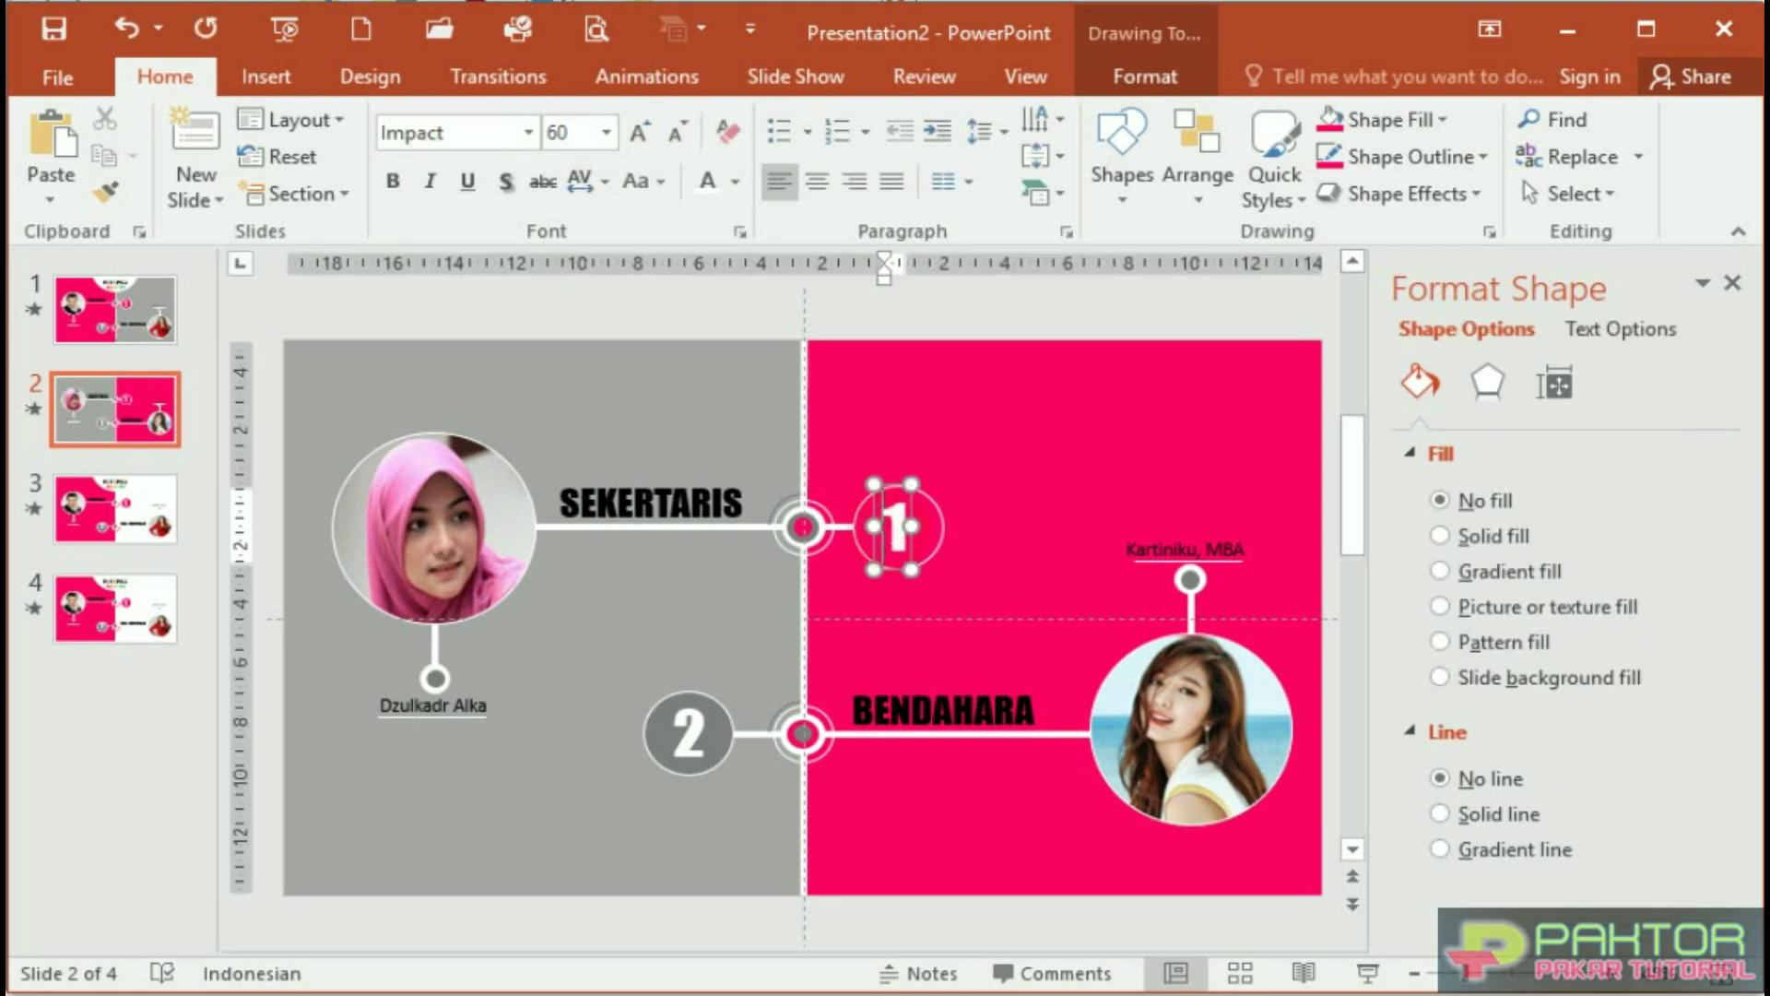
double_click(900, 528)
text(3)
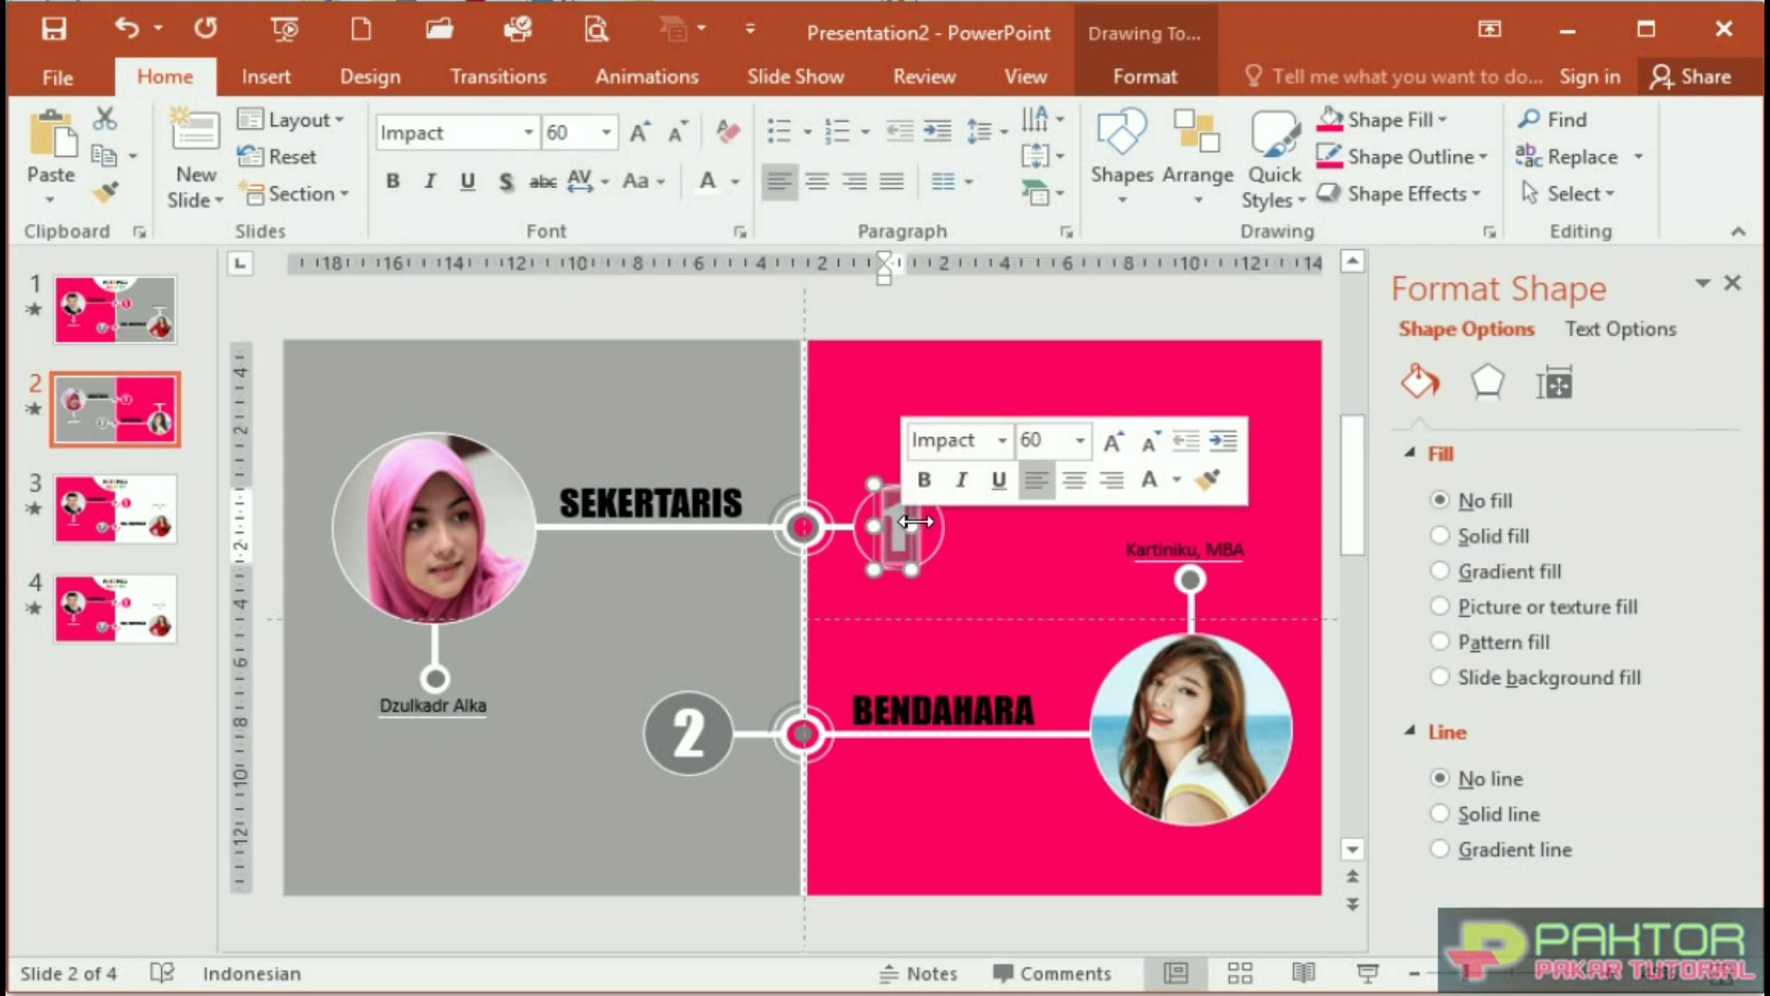
click(693, 734)
text(4)
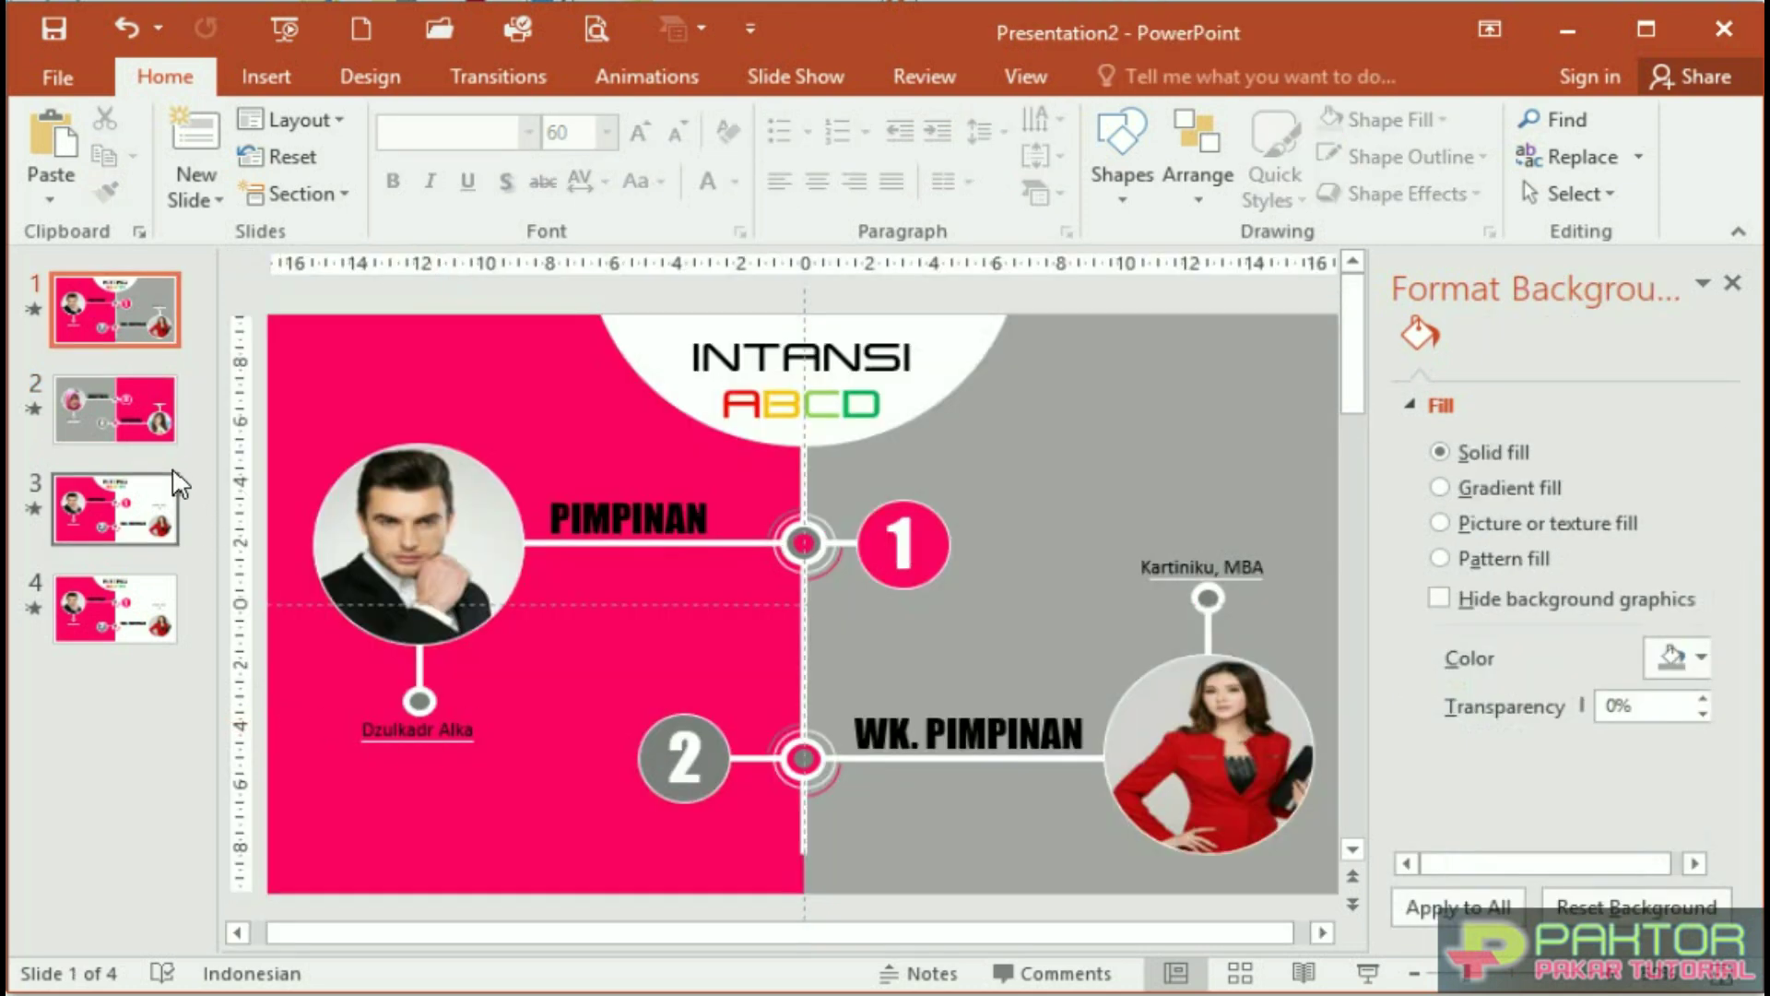
click(111, 410)
ctrl+scroll(1093, 498, up, 3)
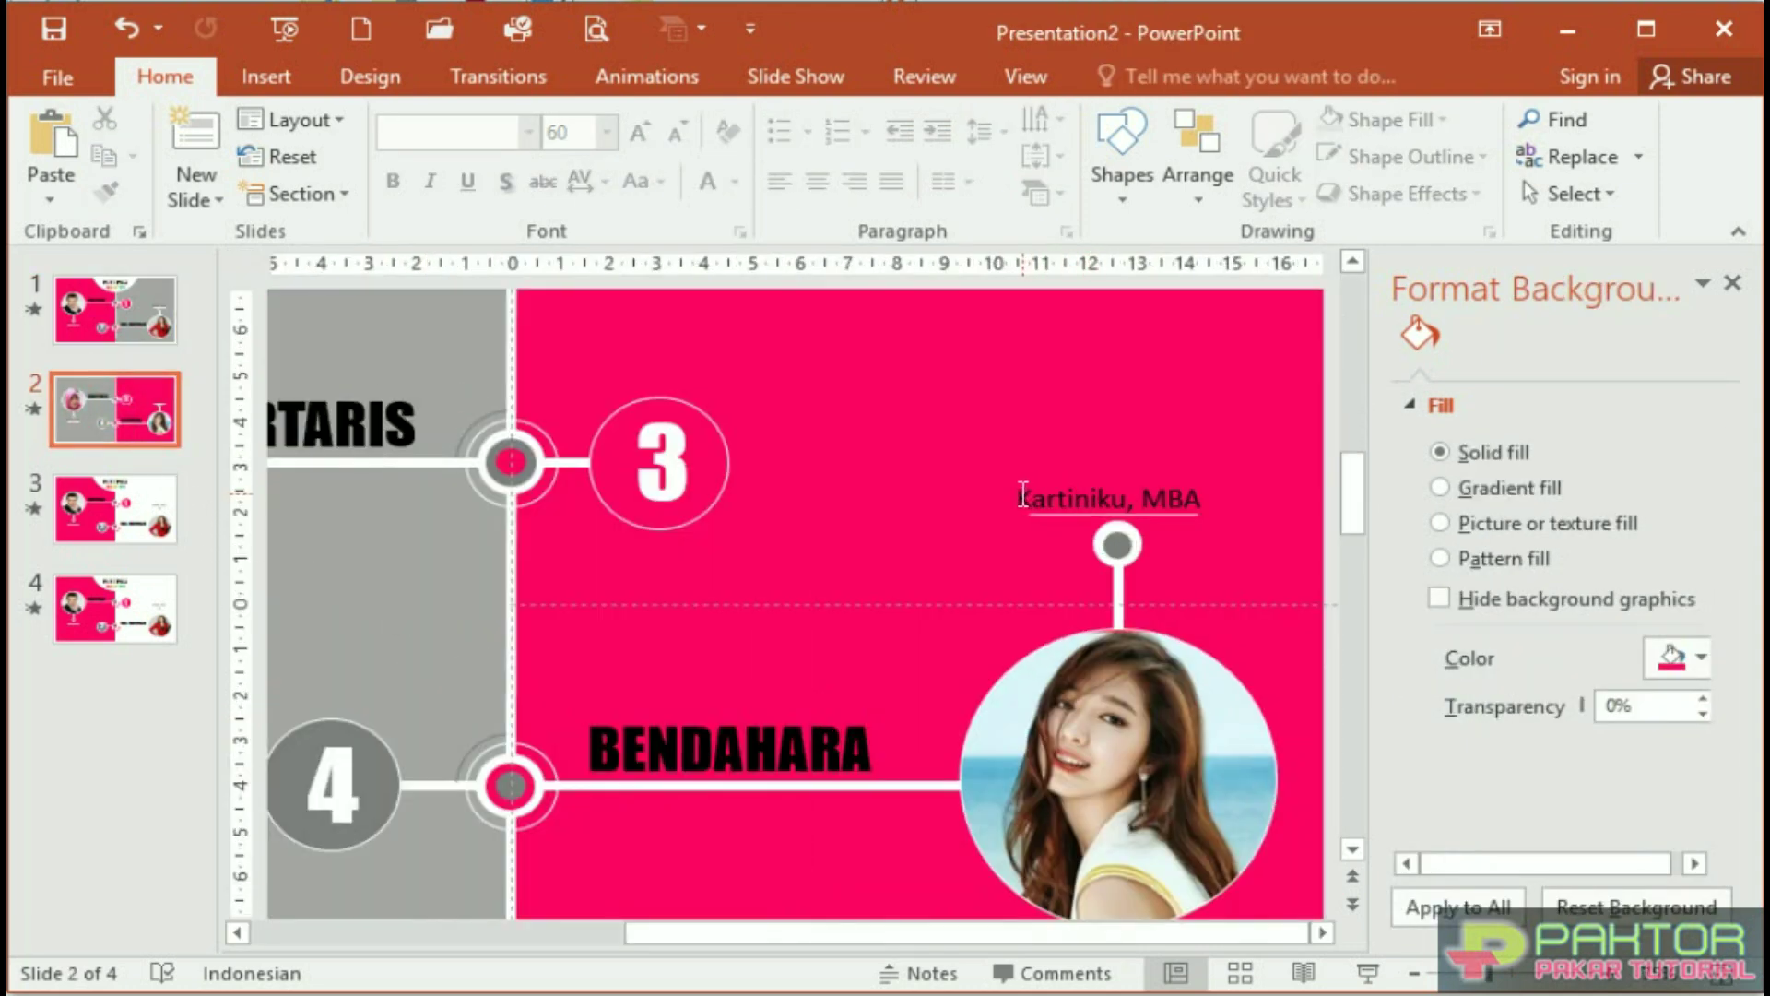
Replace both photo captions with new person names
drag(1023, 495, 1198, 499)
key(BackSpace)
text(ladi Manise)
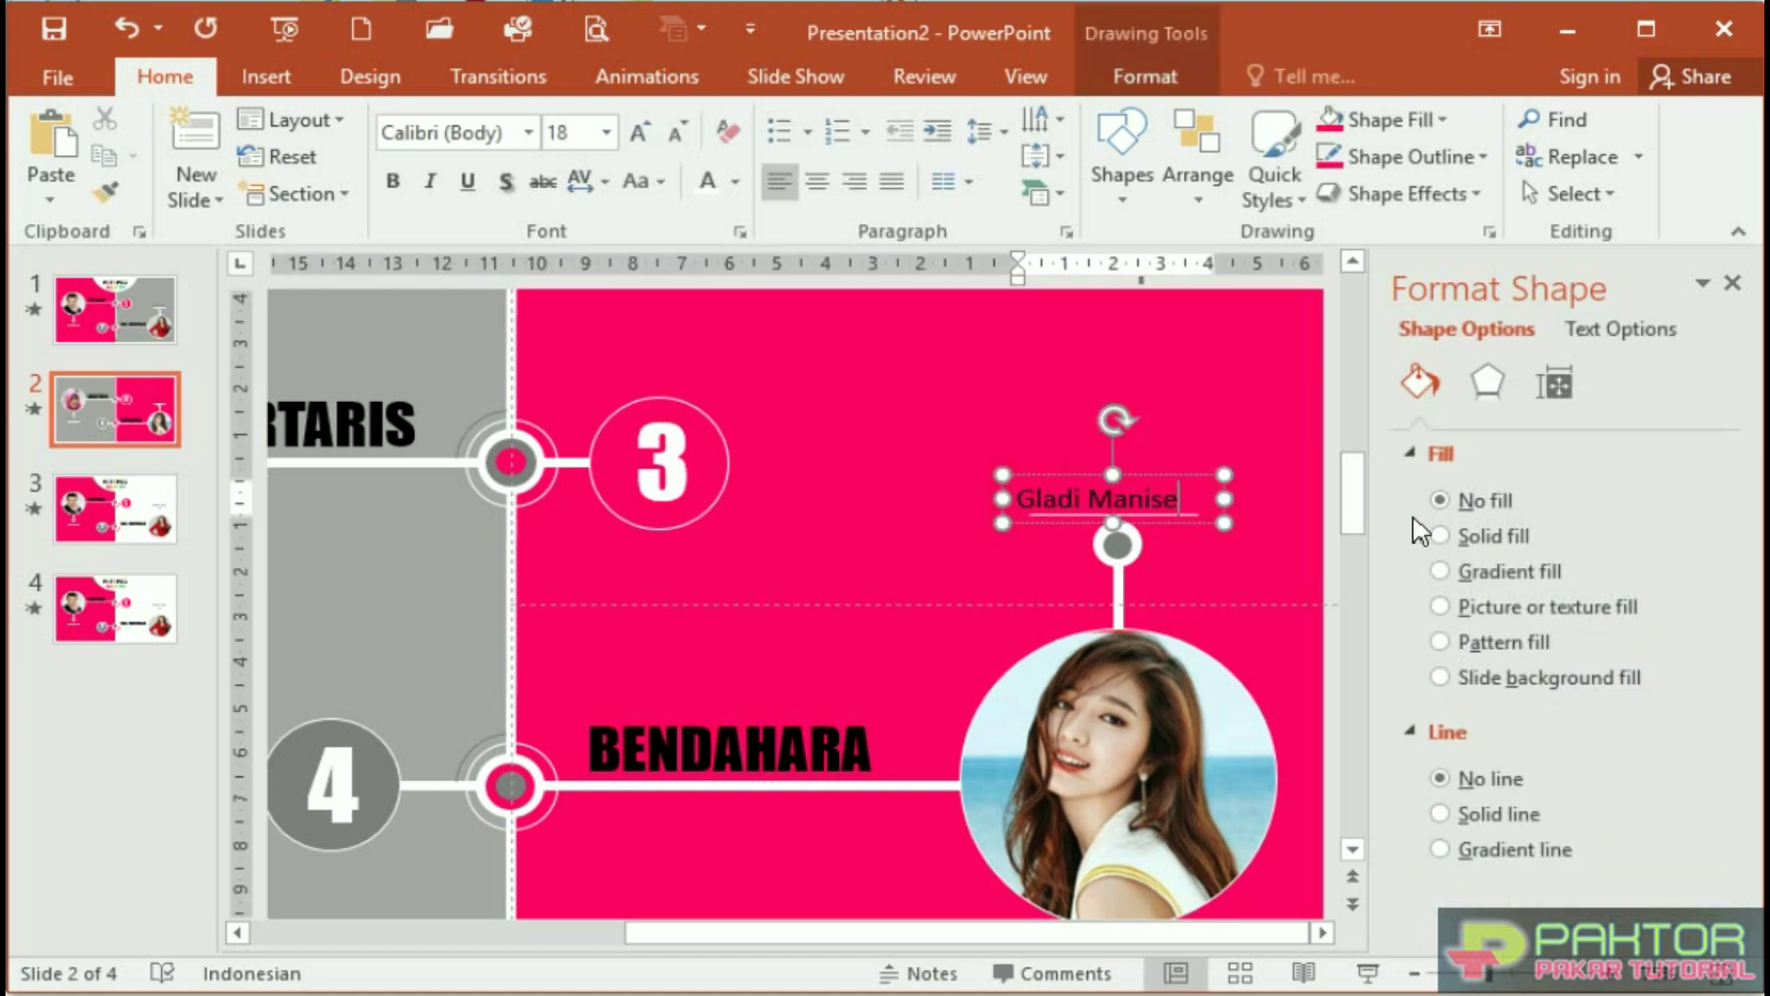
click(1122, 467)
click(1135, 486)
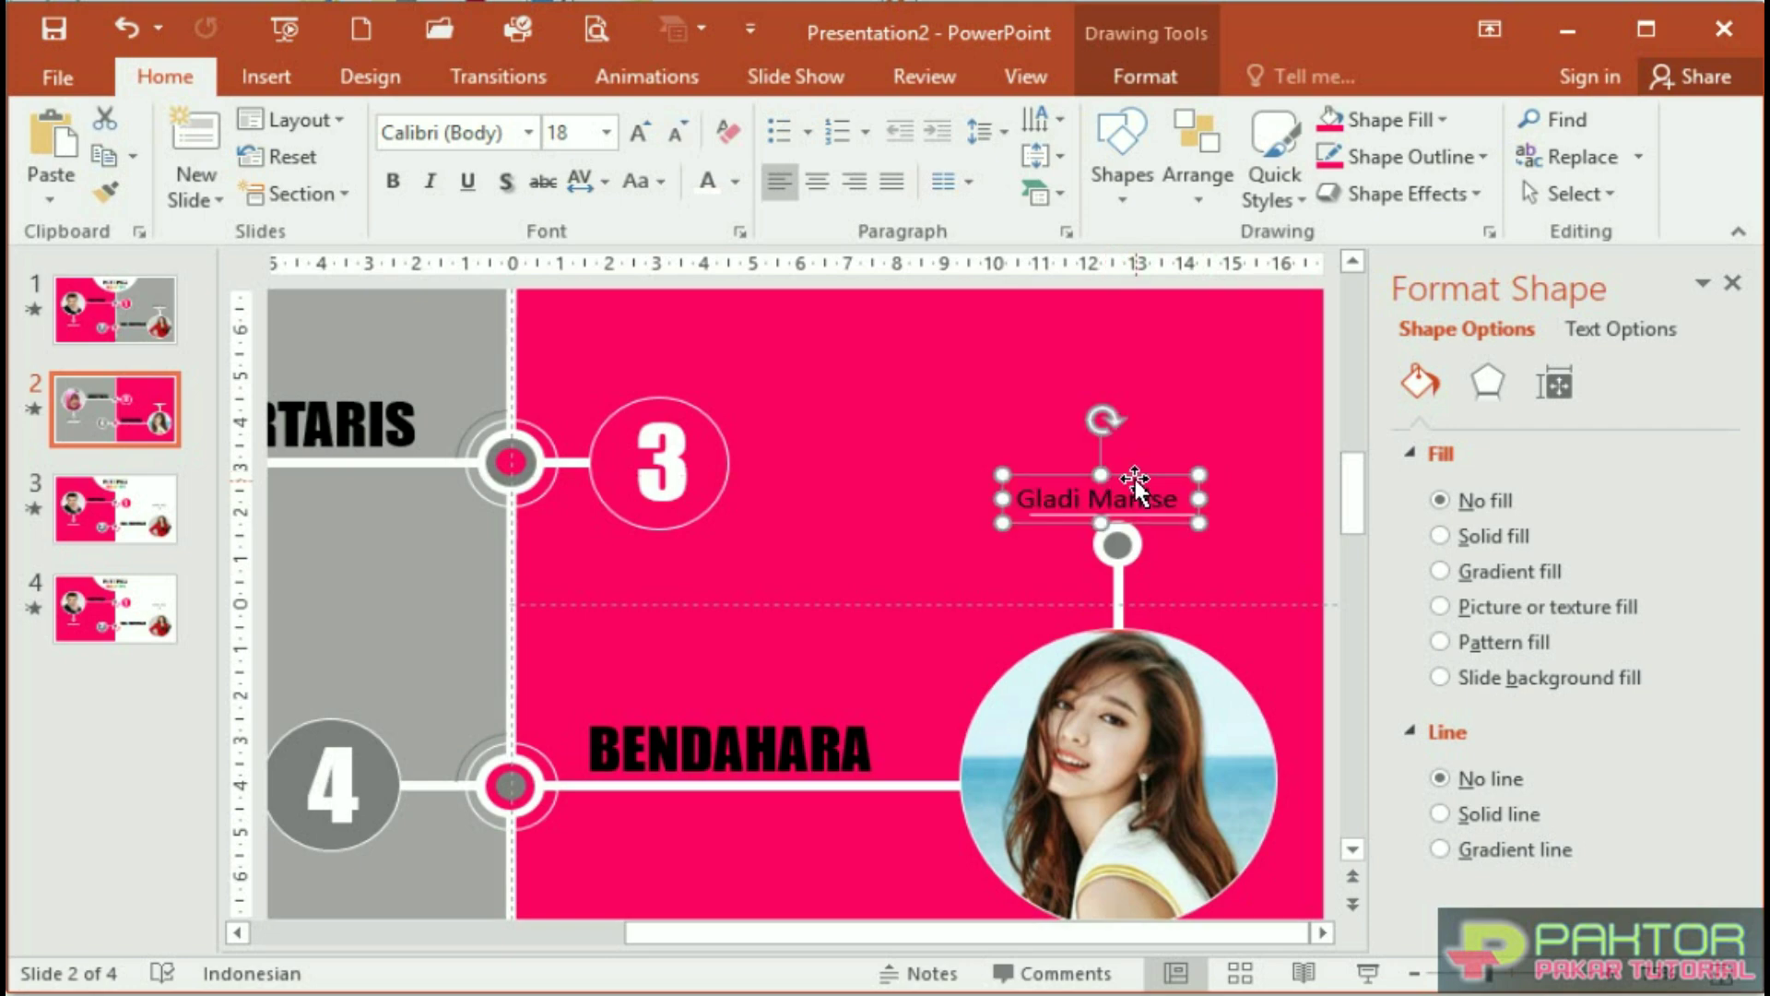
drag(941, 933, 526, 940)
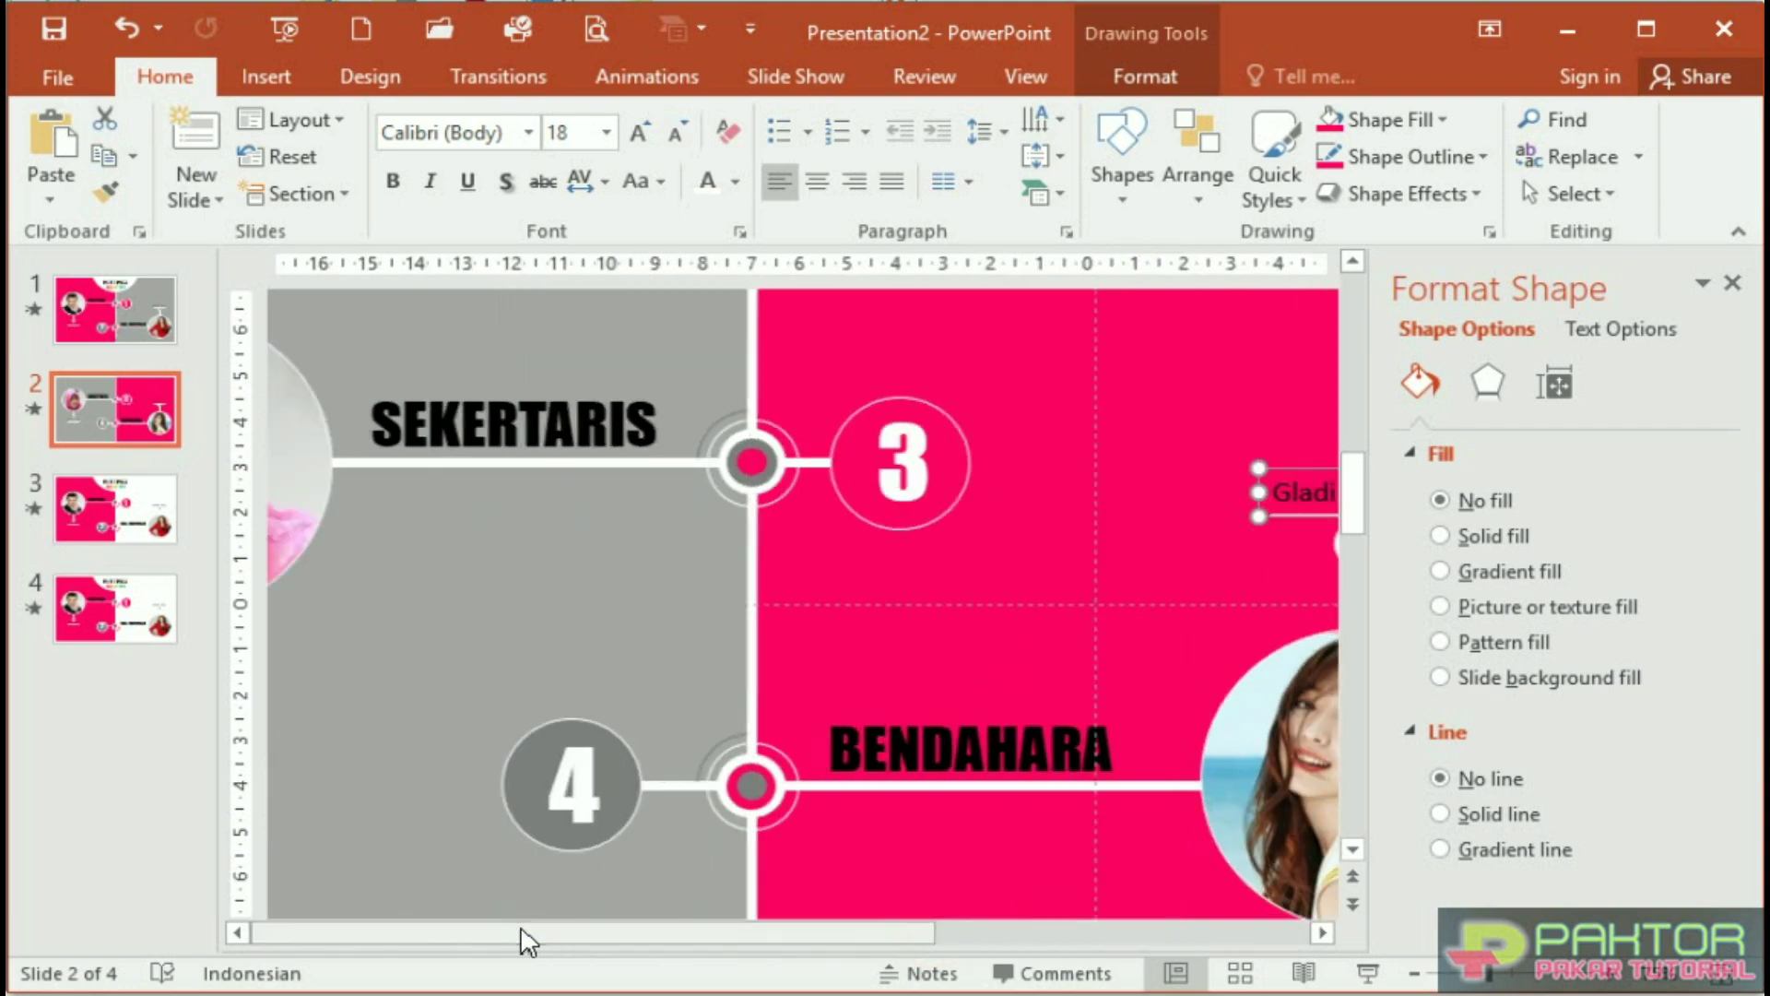
text(Anggun Cacida)
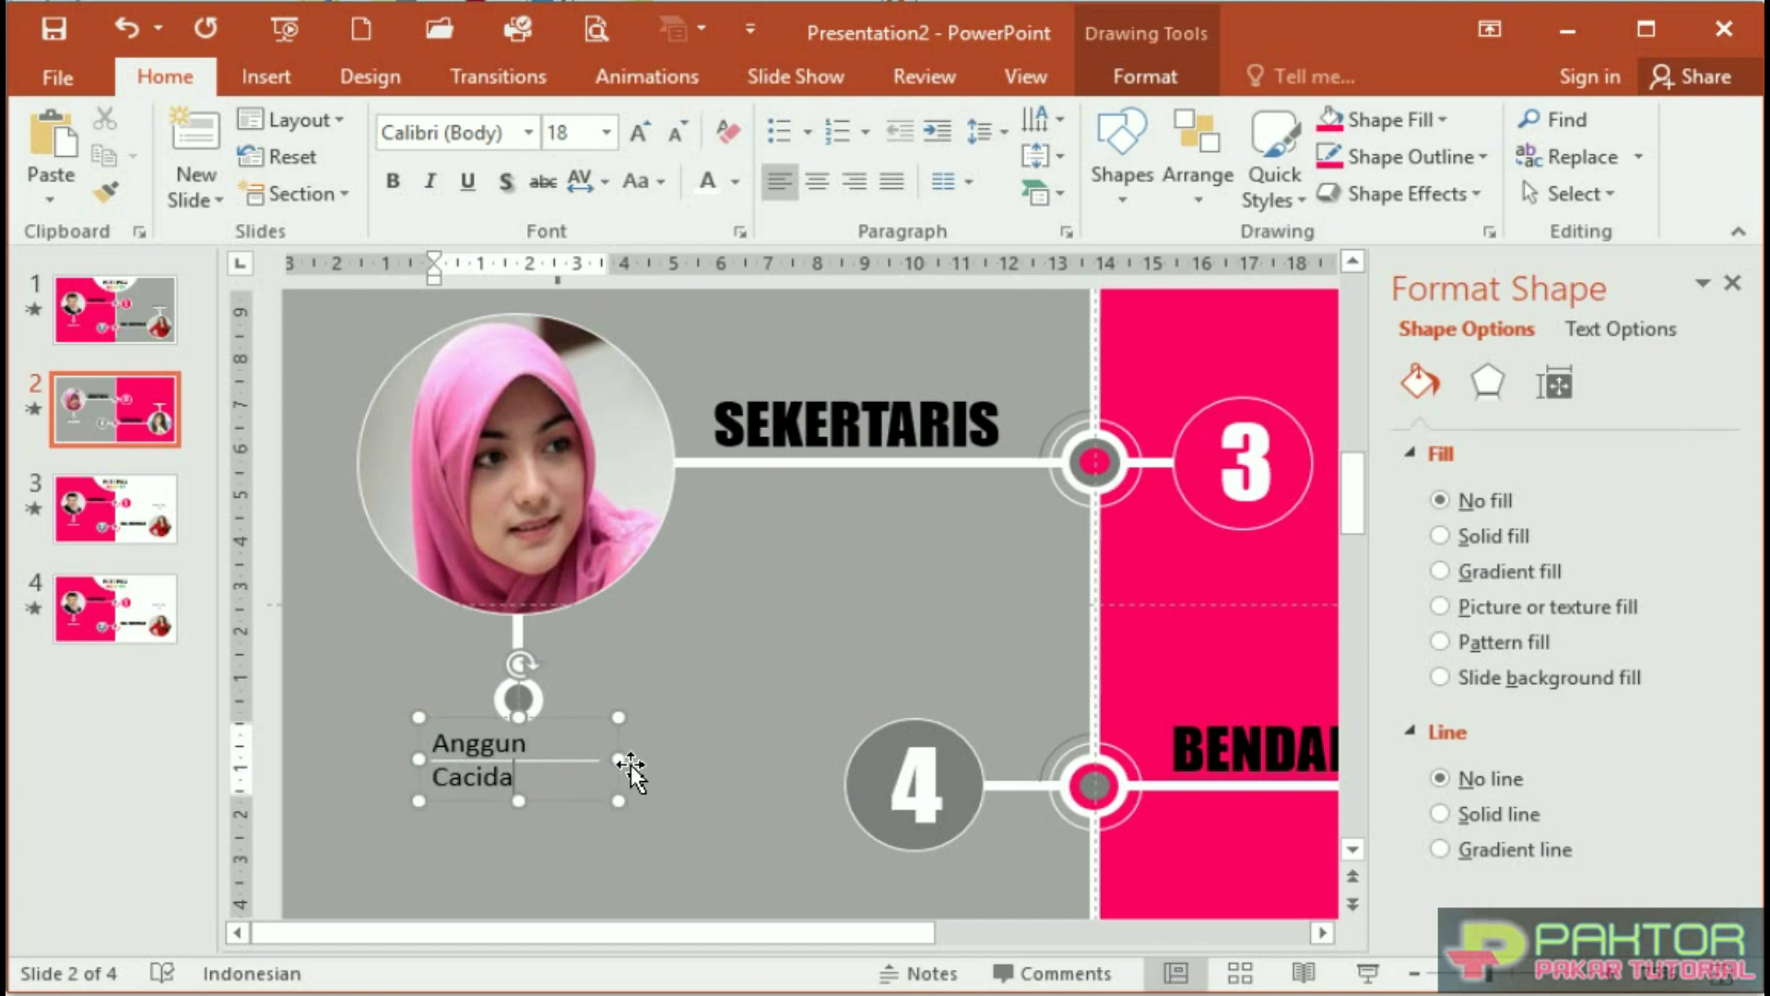
click(631, 769)
click(155, 432)
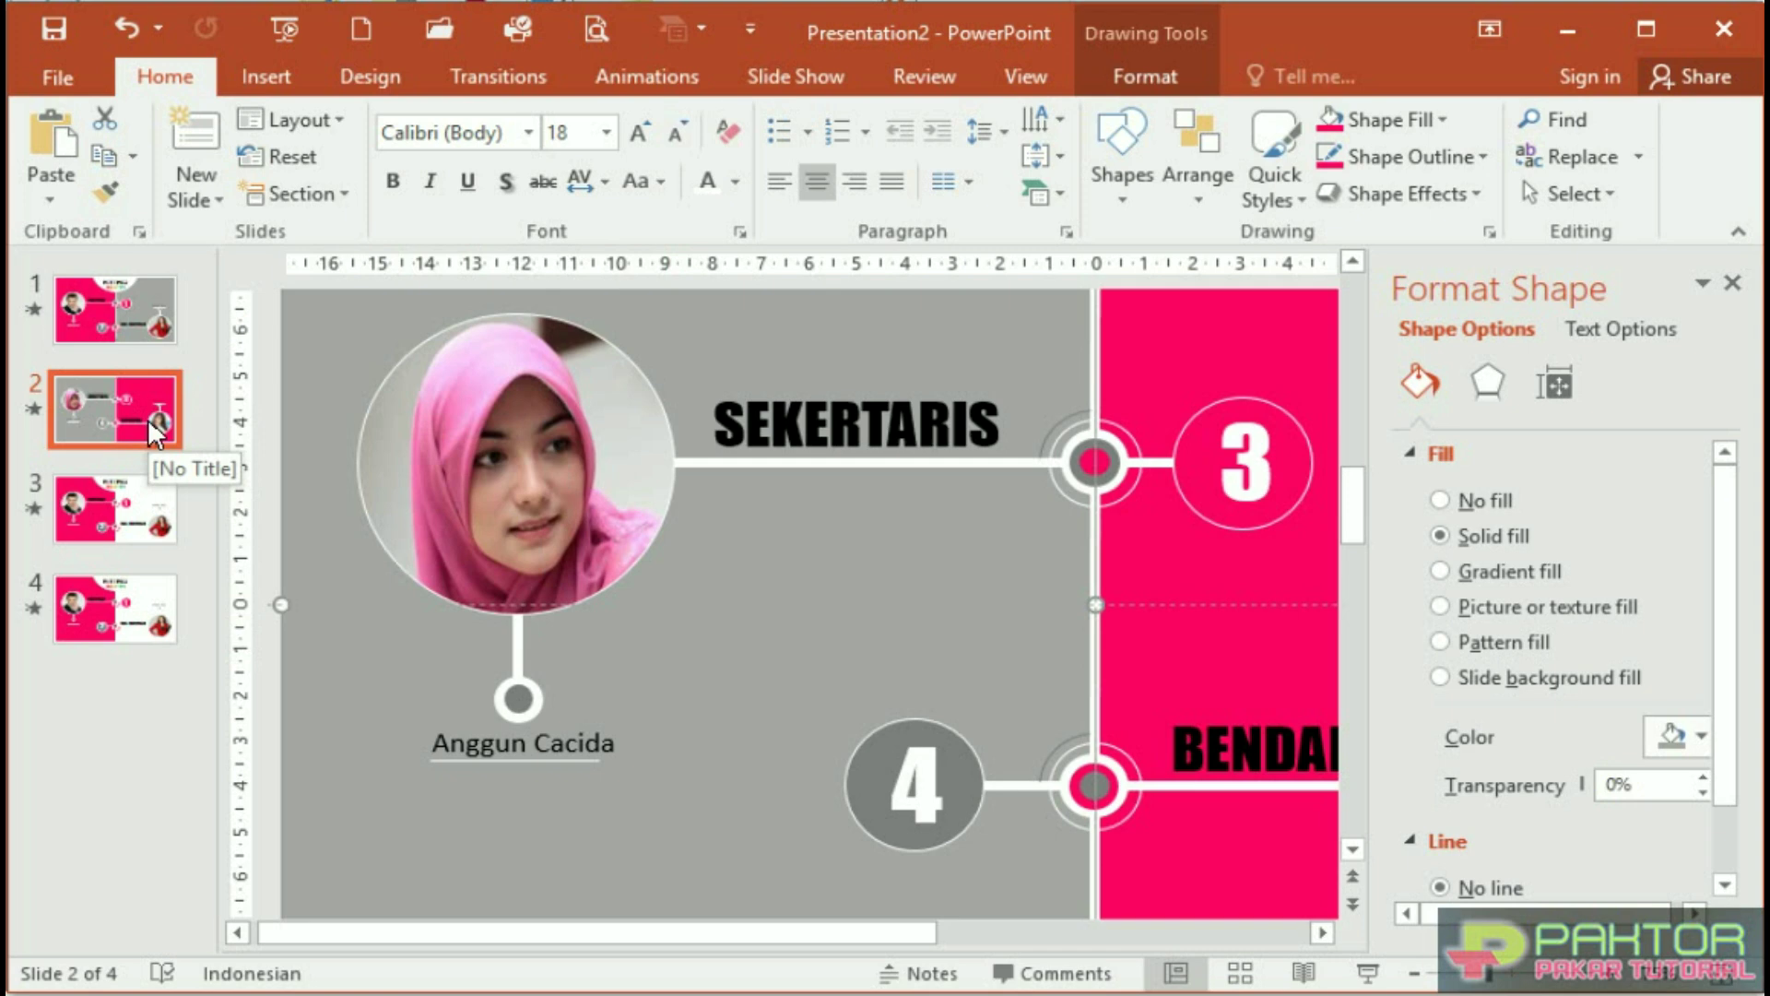
click(136, 533)
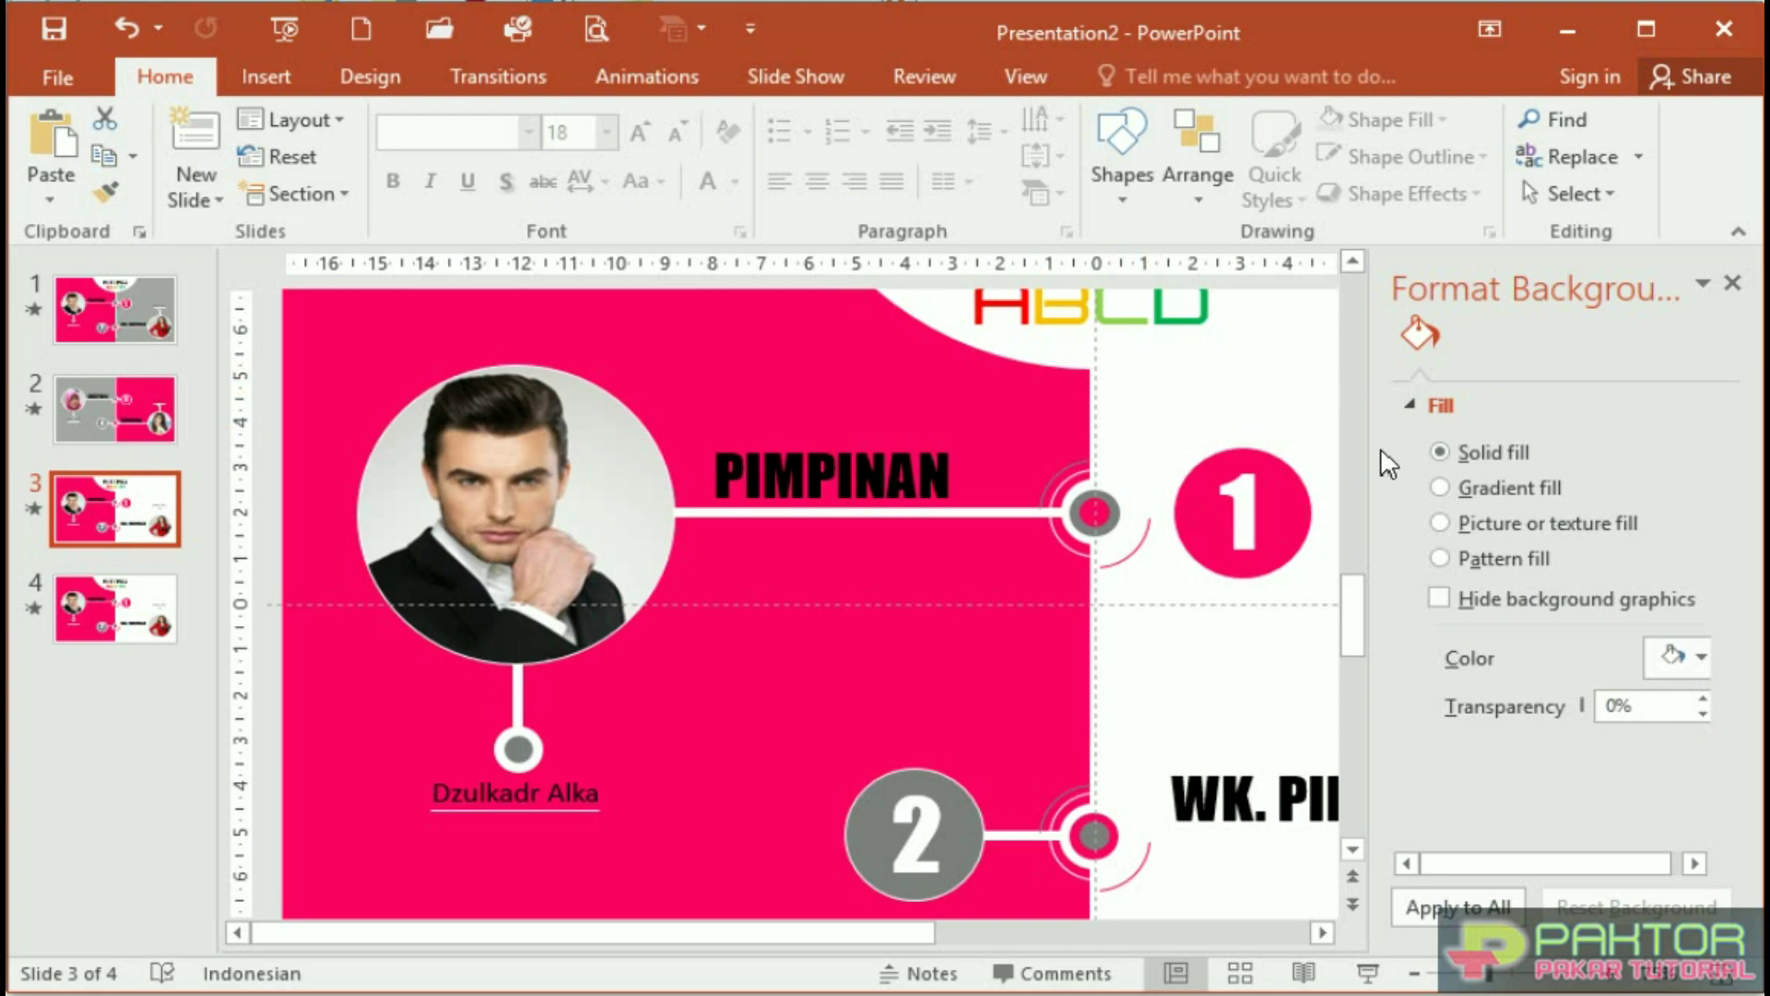
Undo the title change and extend slide 3's divider line to the bottom edge
scroll(864, 514, down, 5)
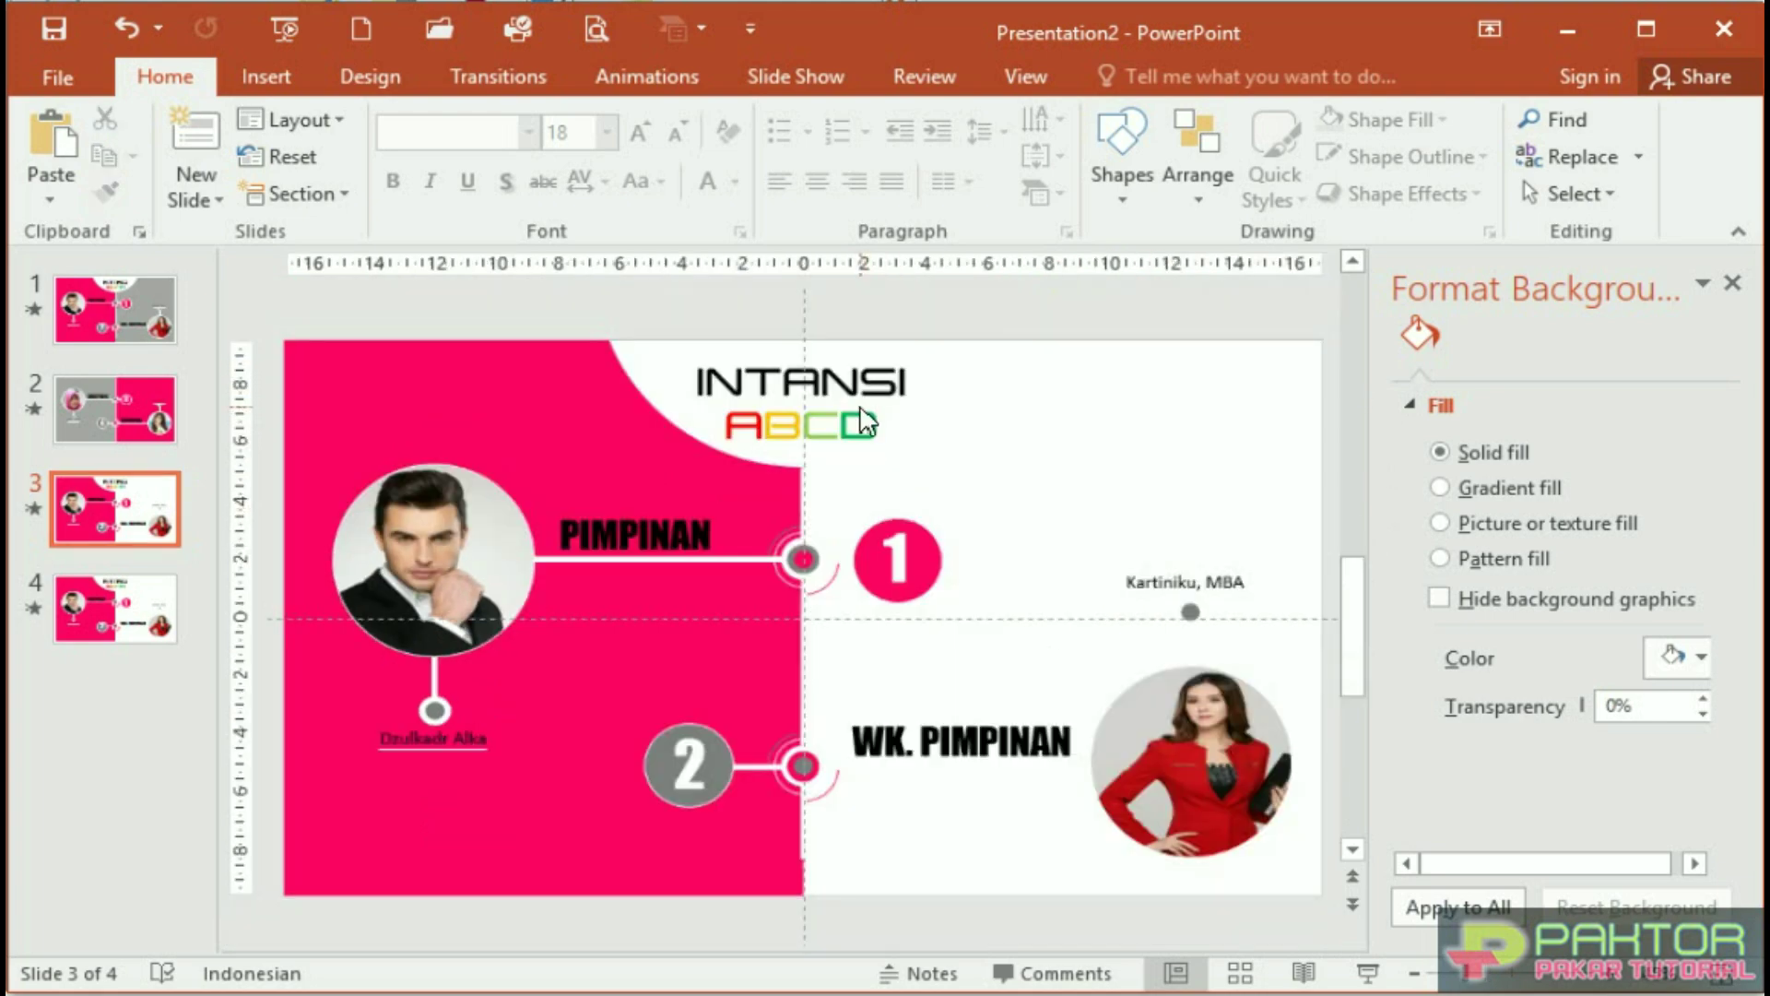
key(ctrl+z)
key(ctrl+z)
key(ctrl+z)
key(ctrl+z)
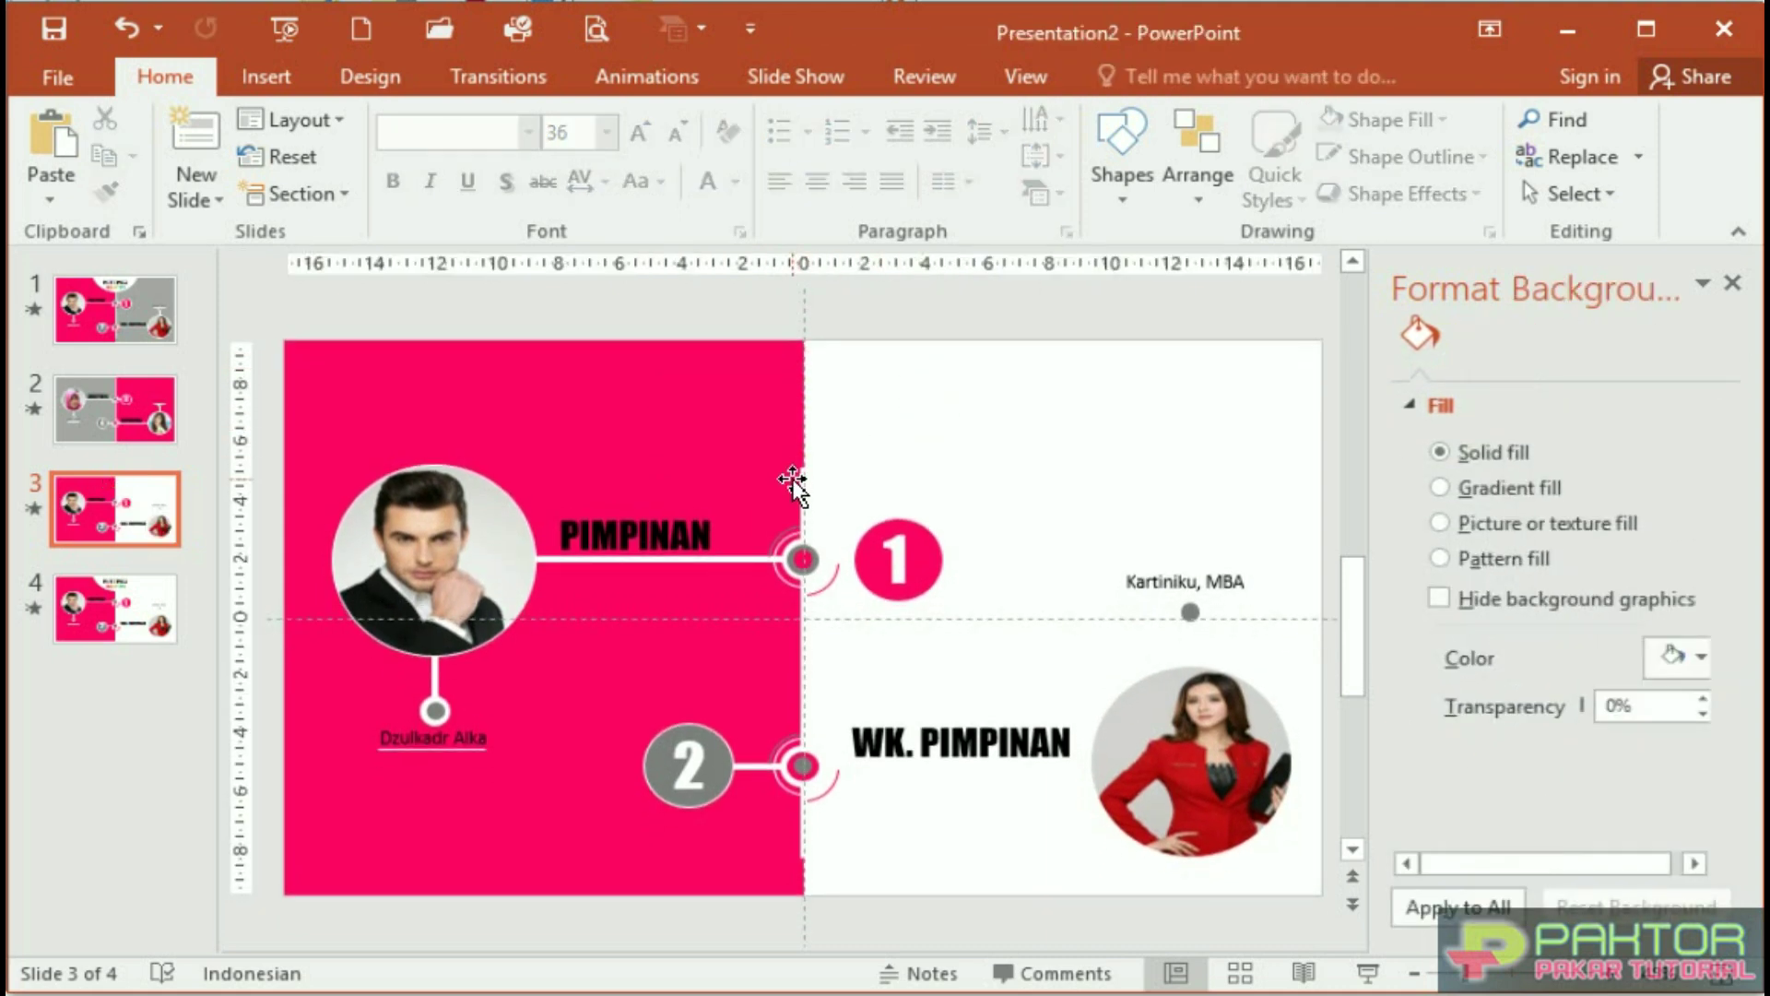
click(801, 475)
drag(793, 368, 804, 343)
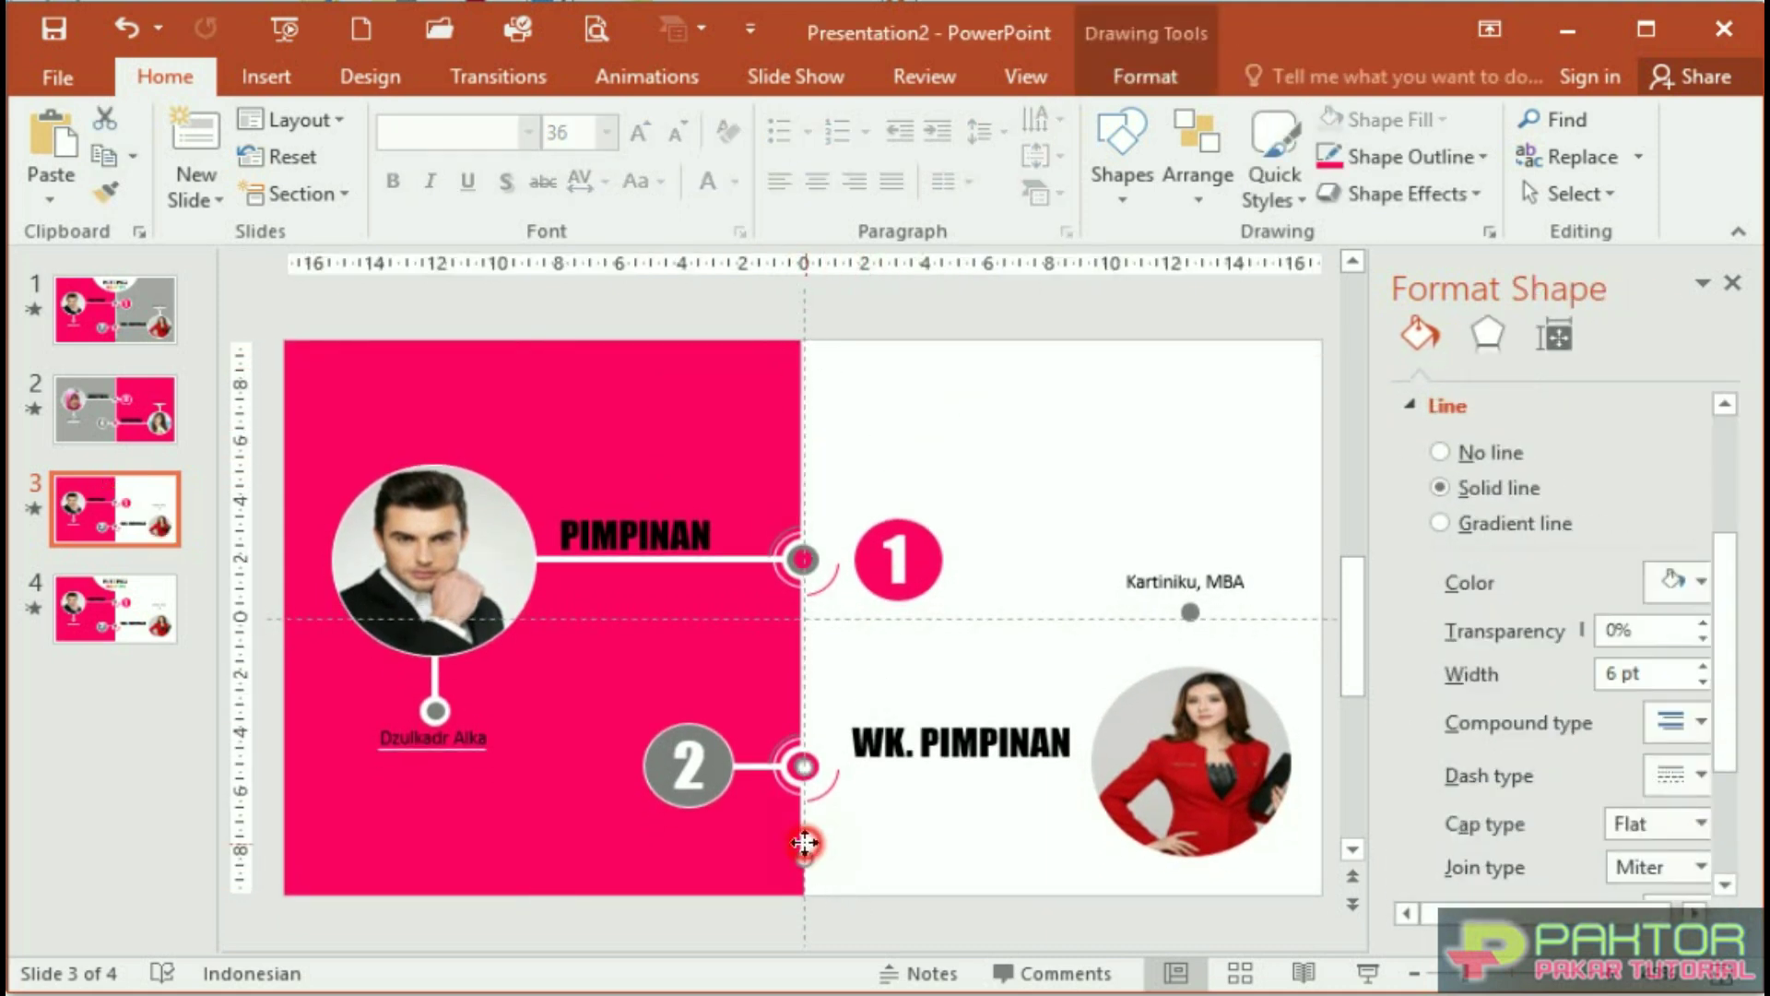
drag(798, 857, 804, 894)
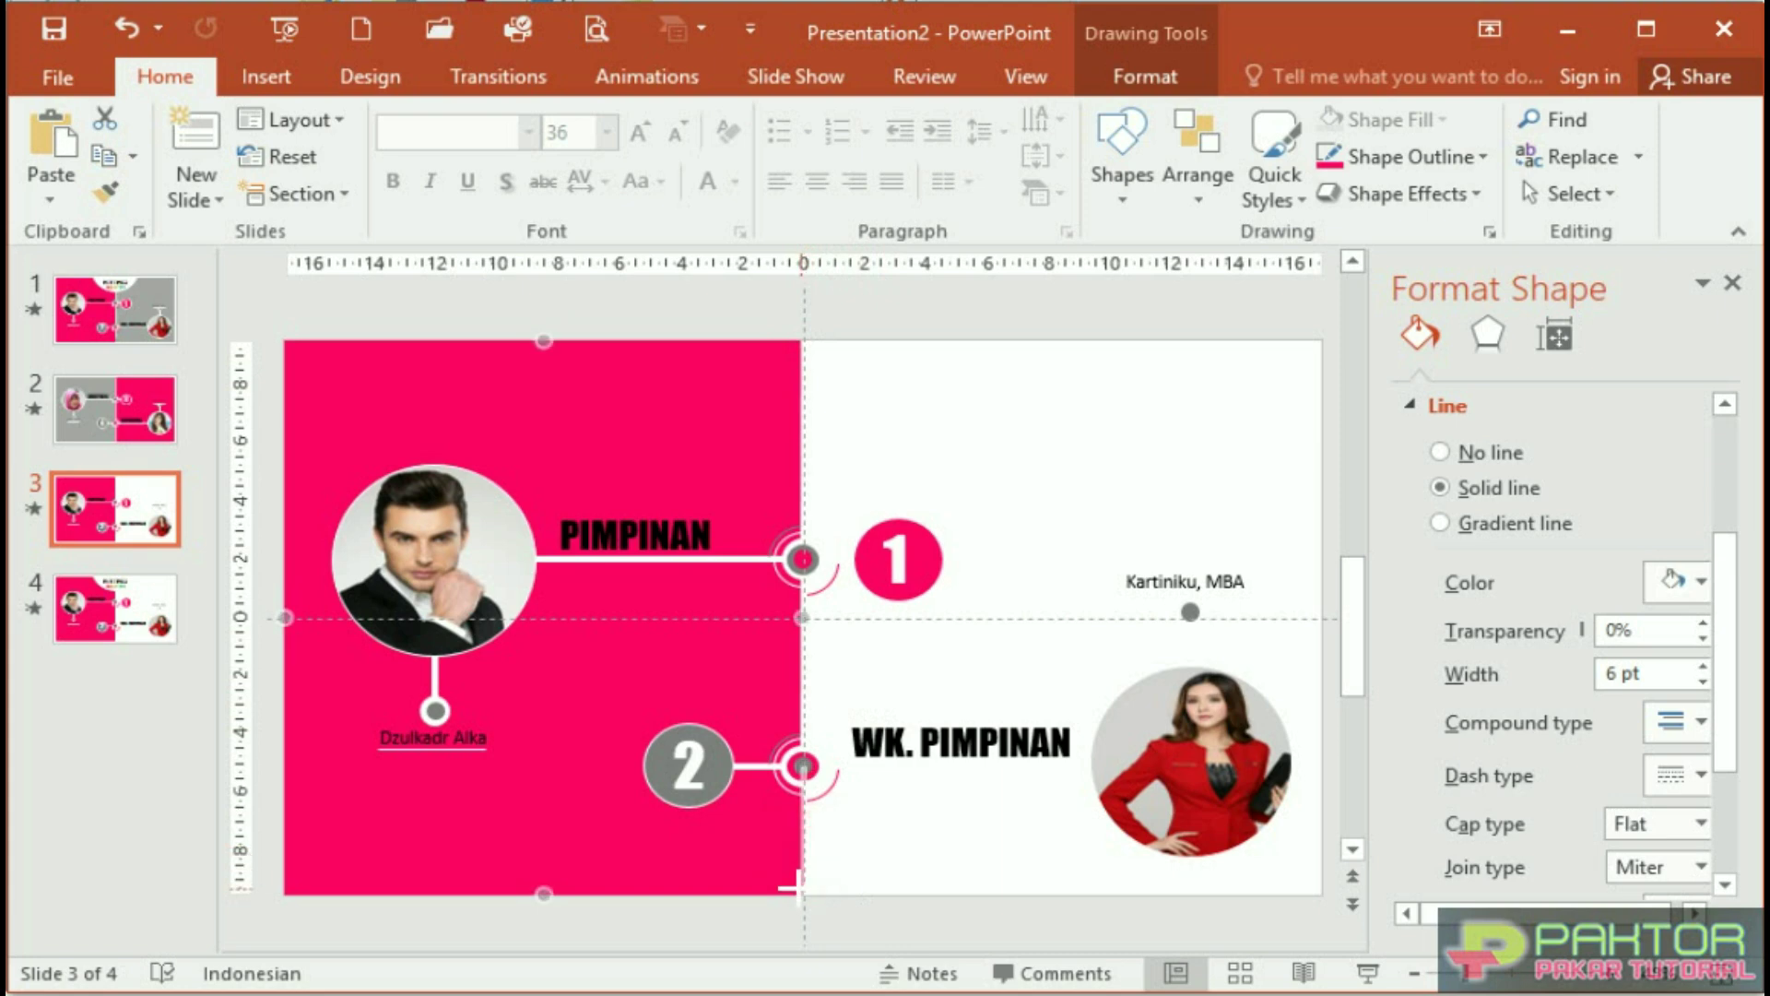
click(96, 318)
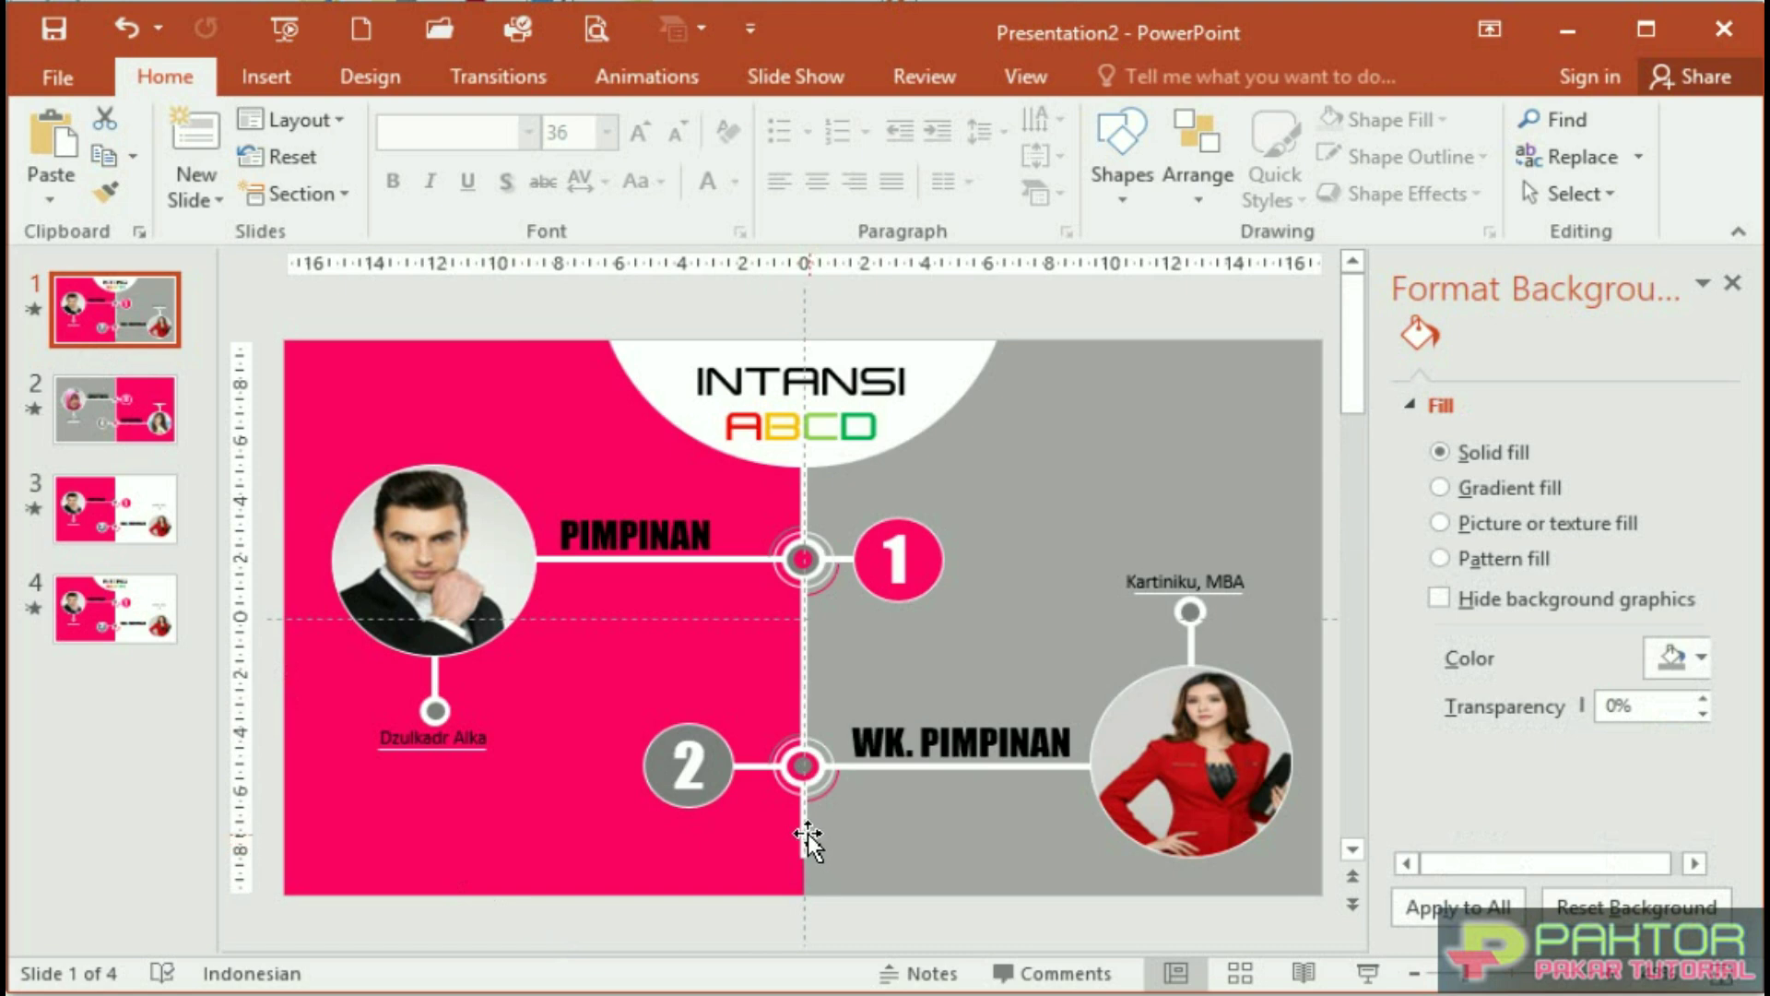
click(804, 832)
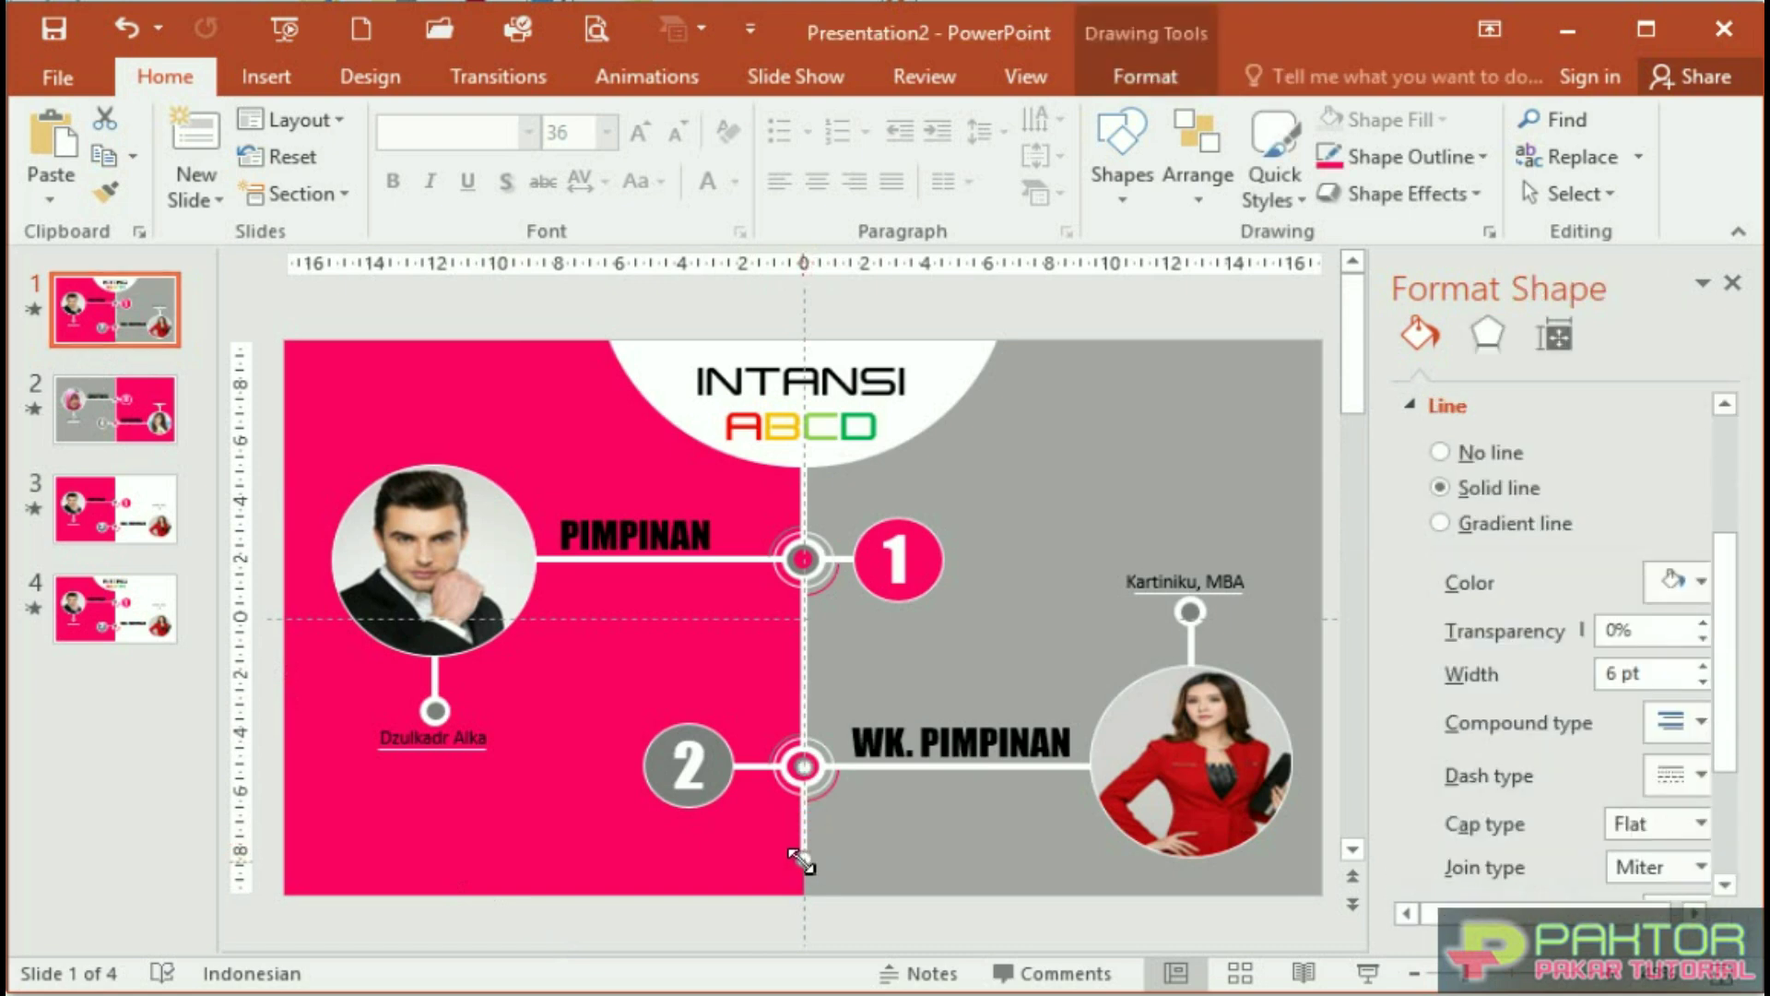
click(115, 509)
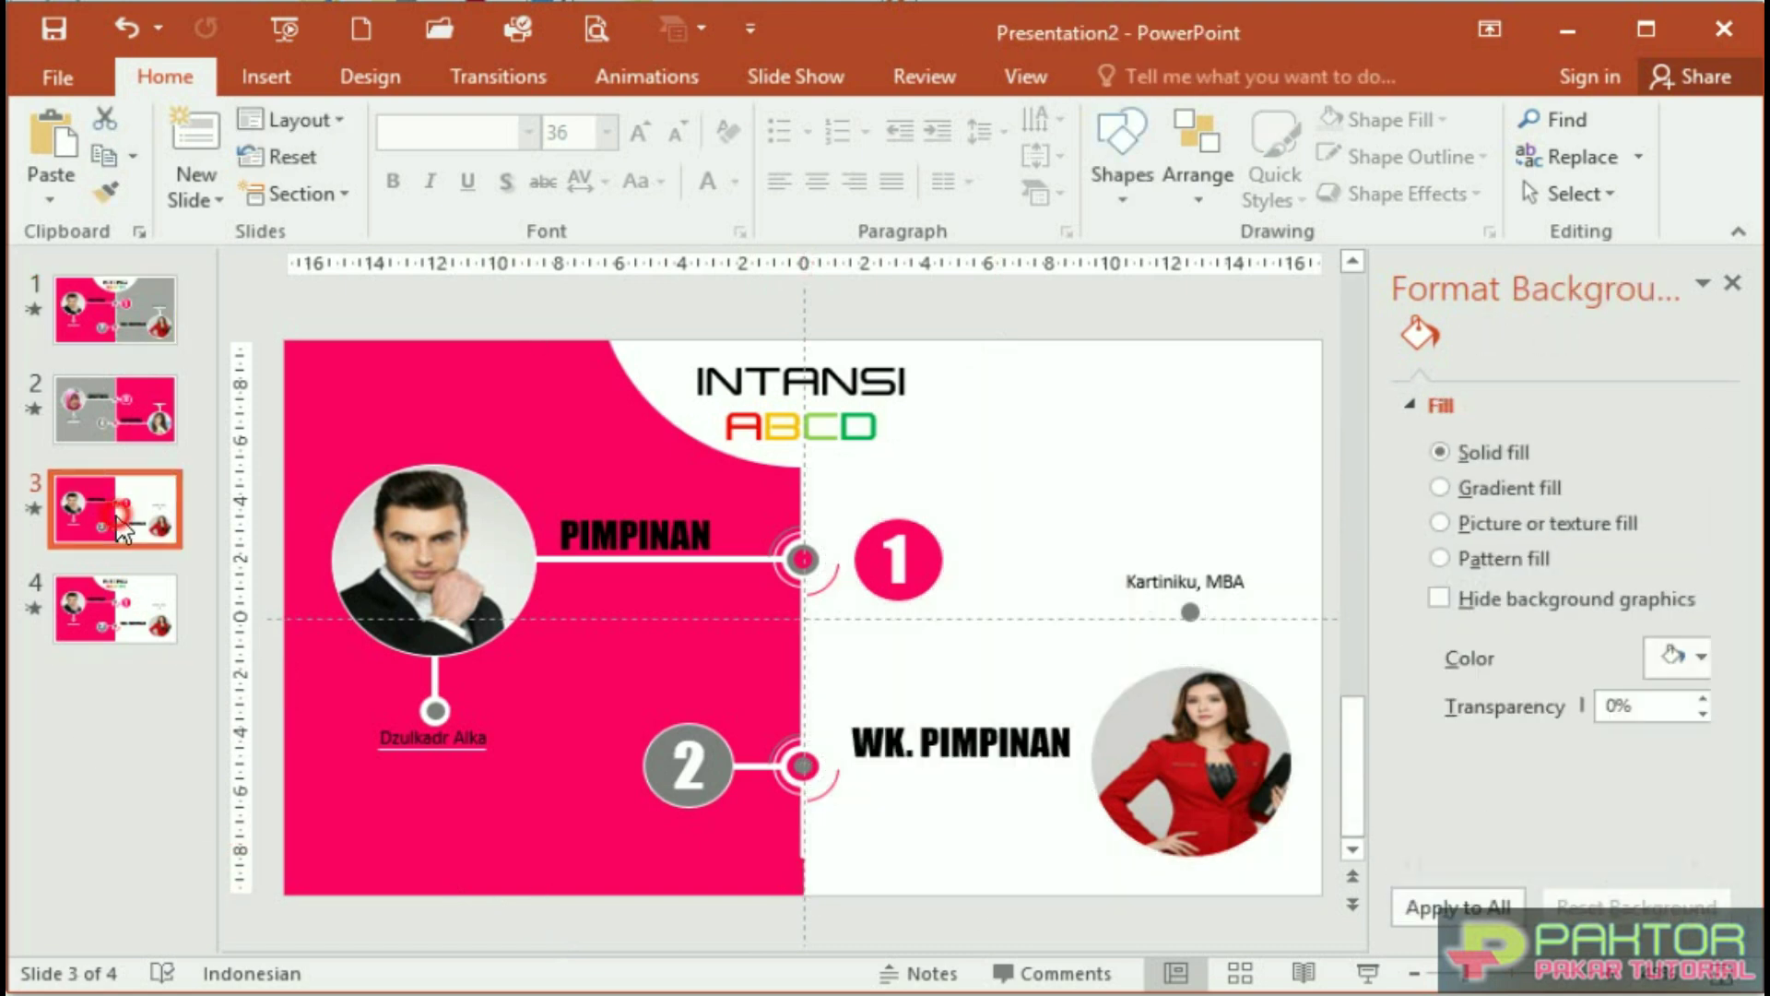
Relabel PIMPINAN as KEP. CABANG and renumber the circles 5 and 6
click(565, 535)
drag(564, 535, 729, 537)
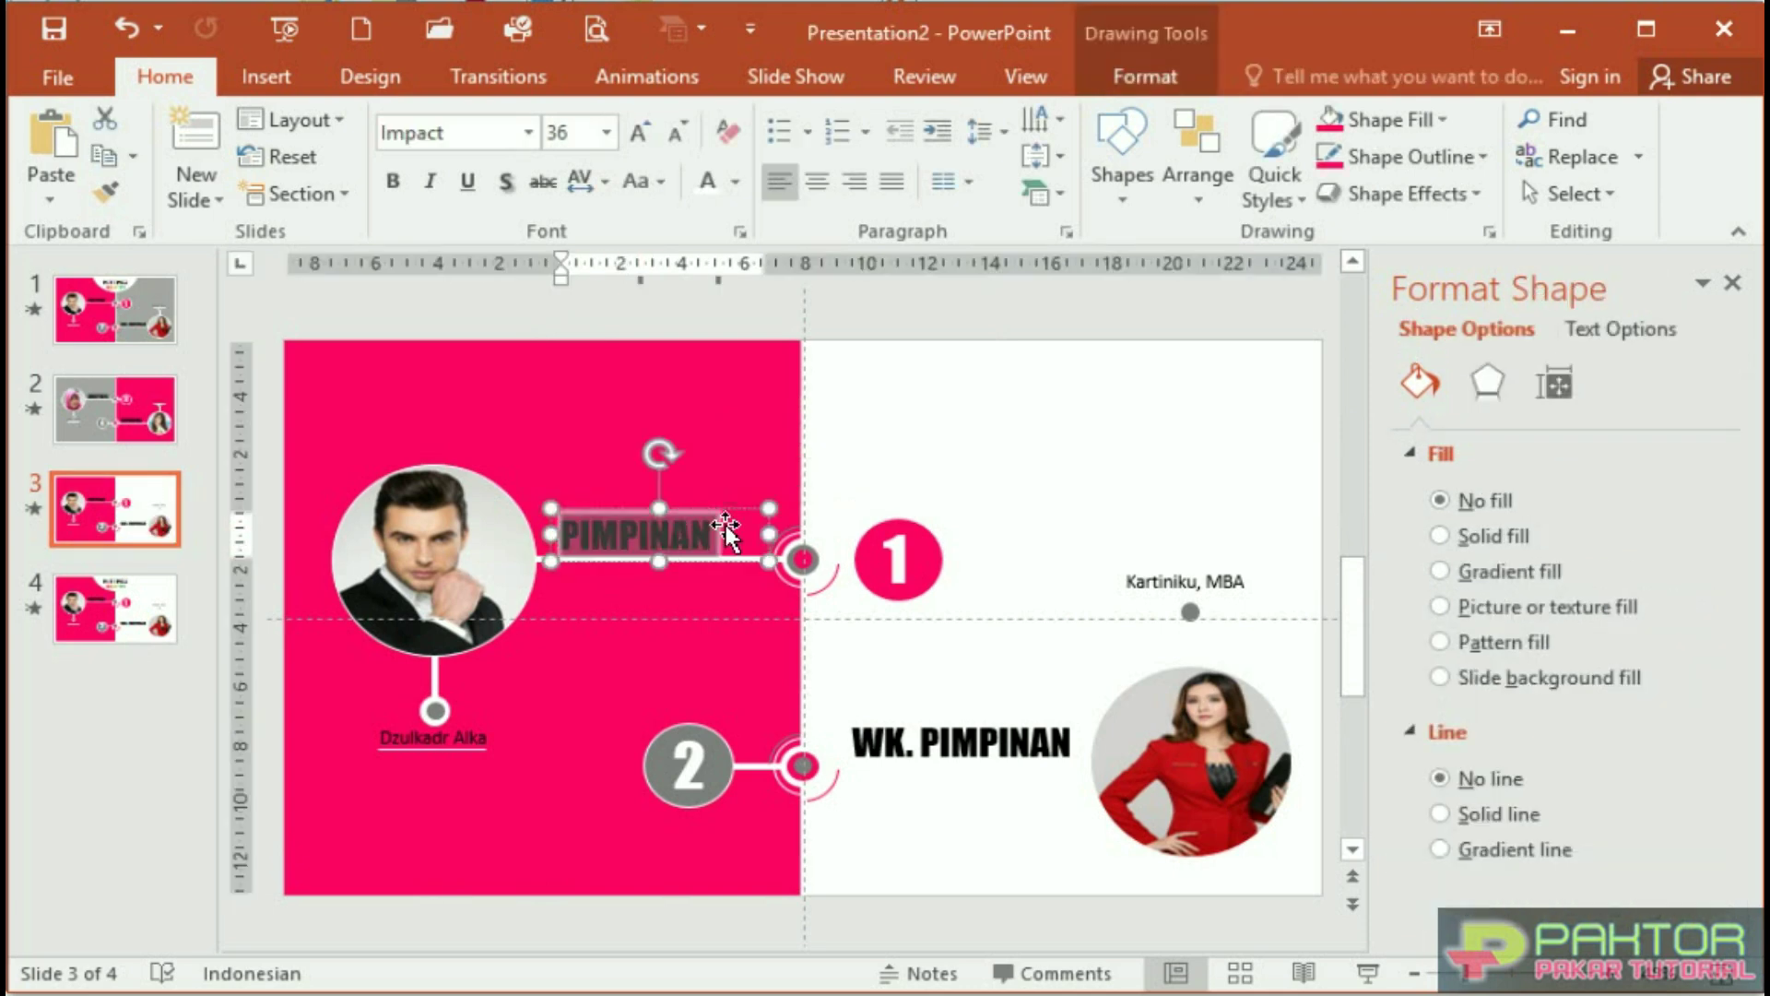
text(KEP. CABANG)
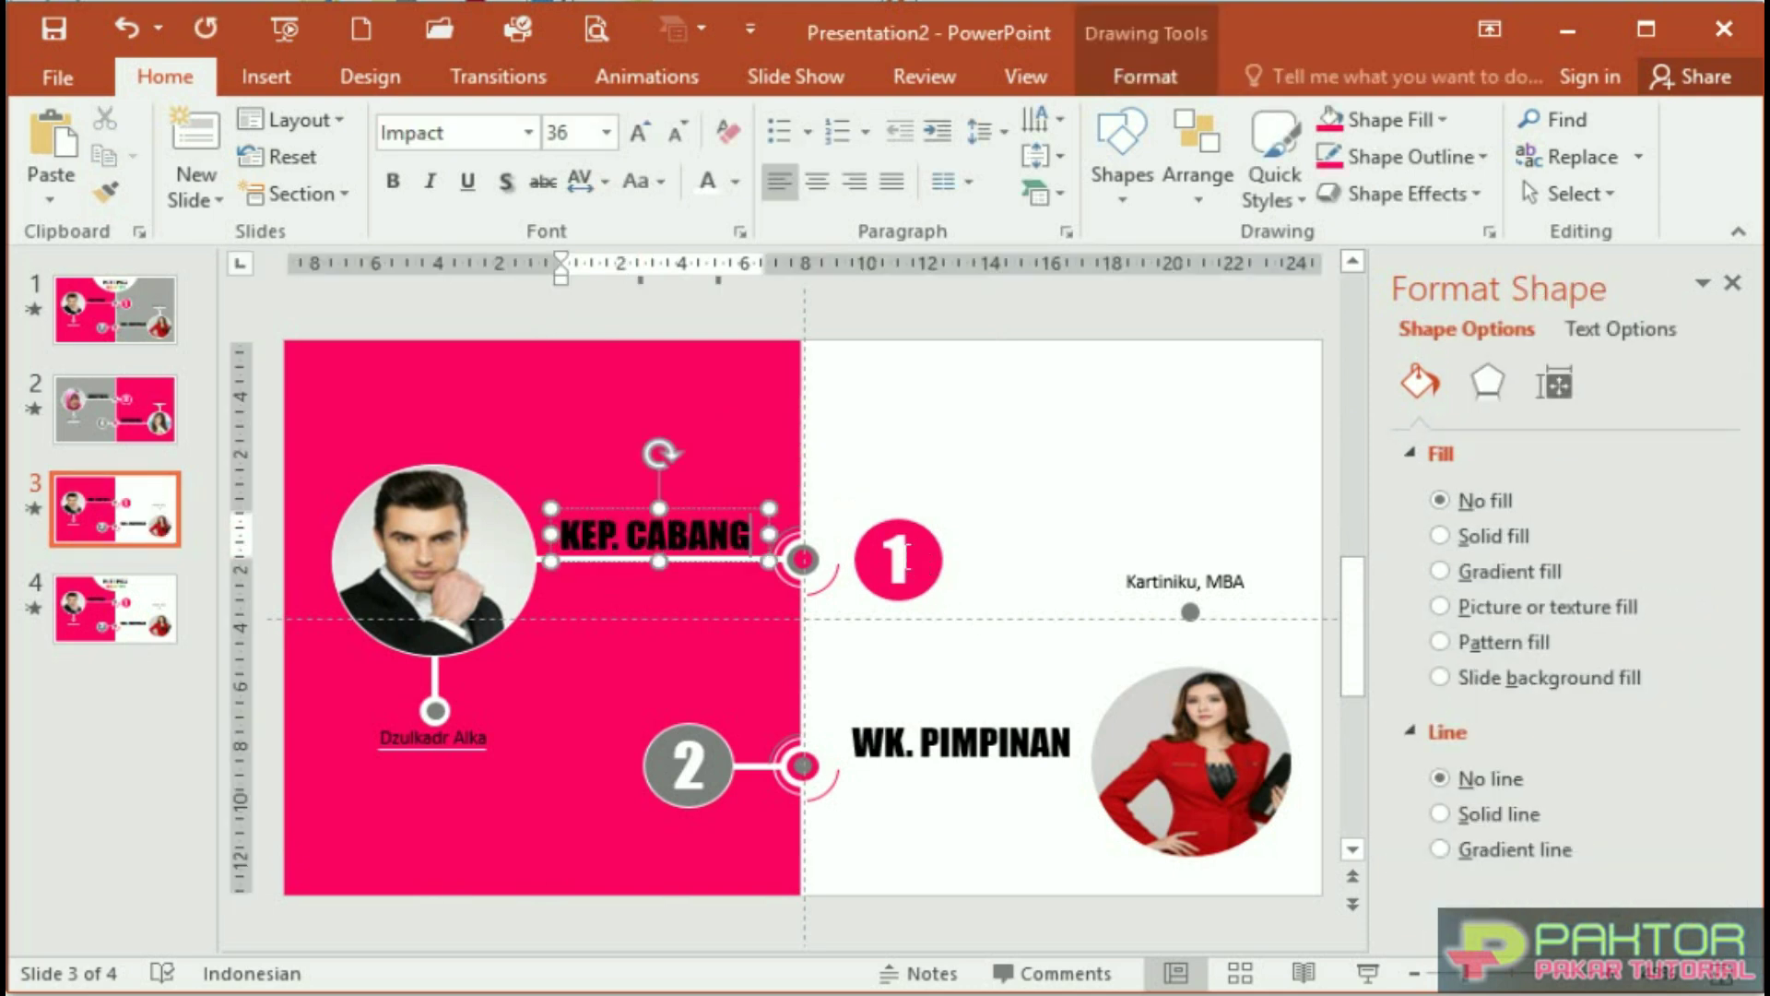
double_click(899, 558)
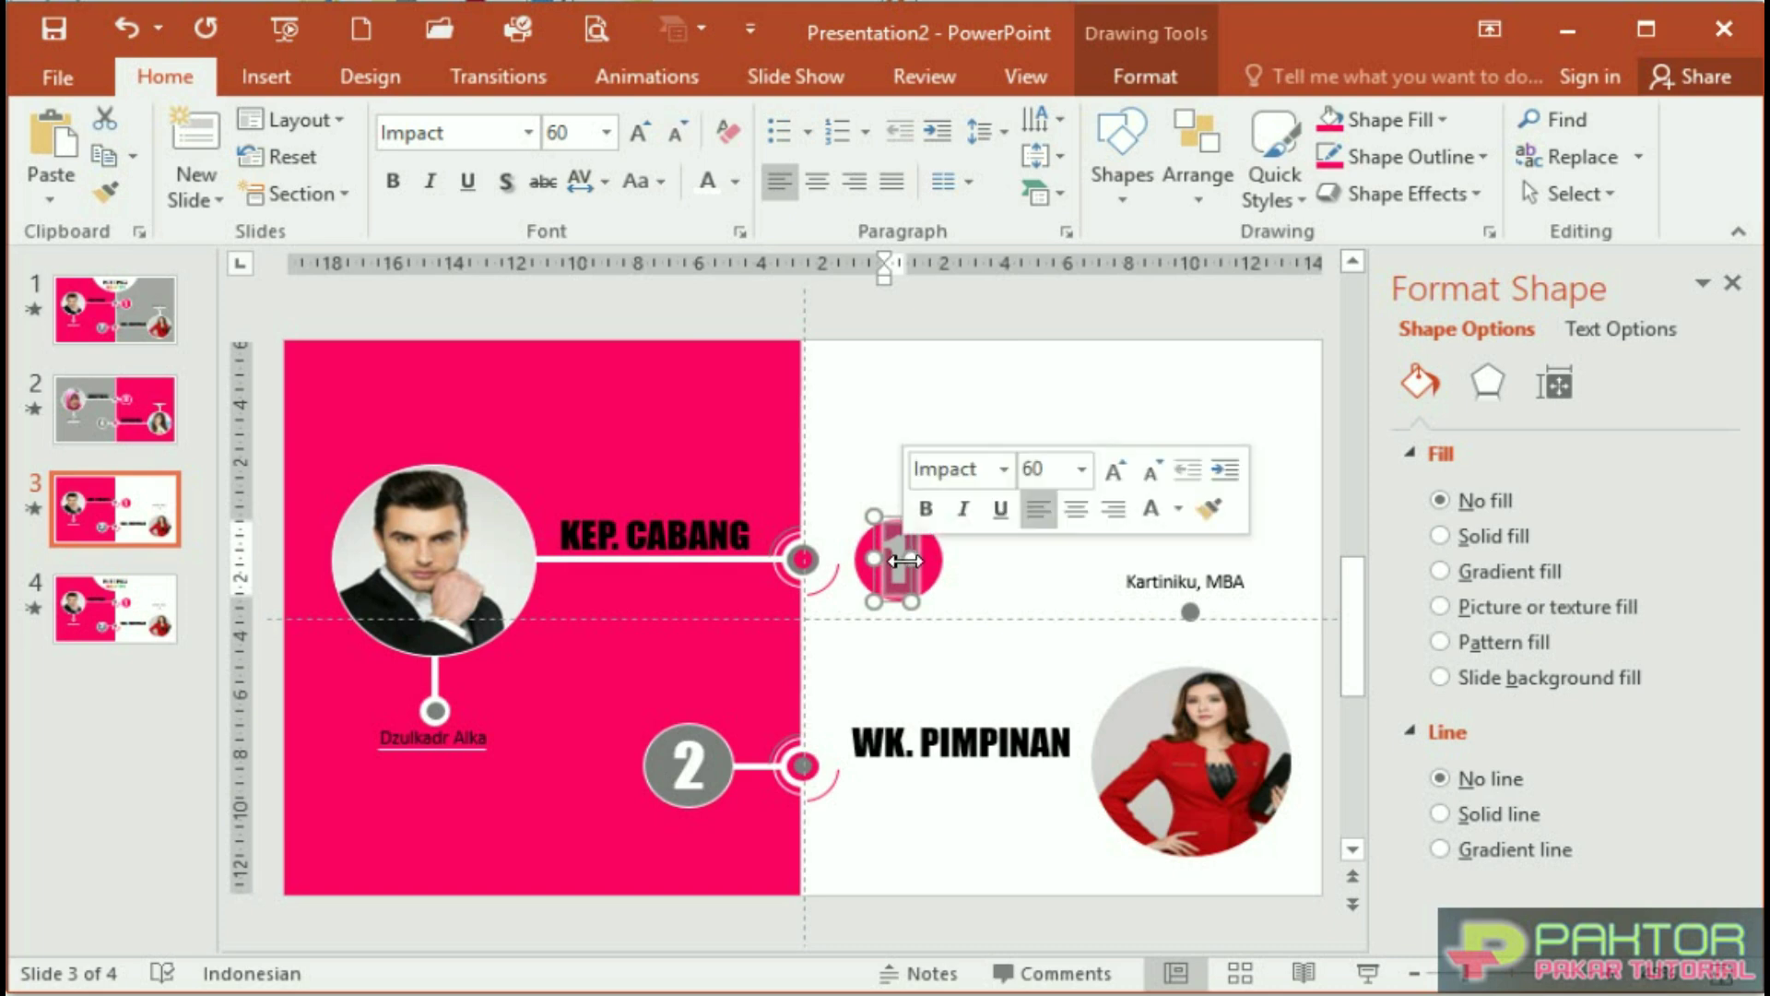
text(5)
double_click(690, 763)
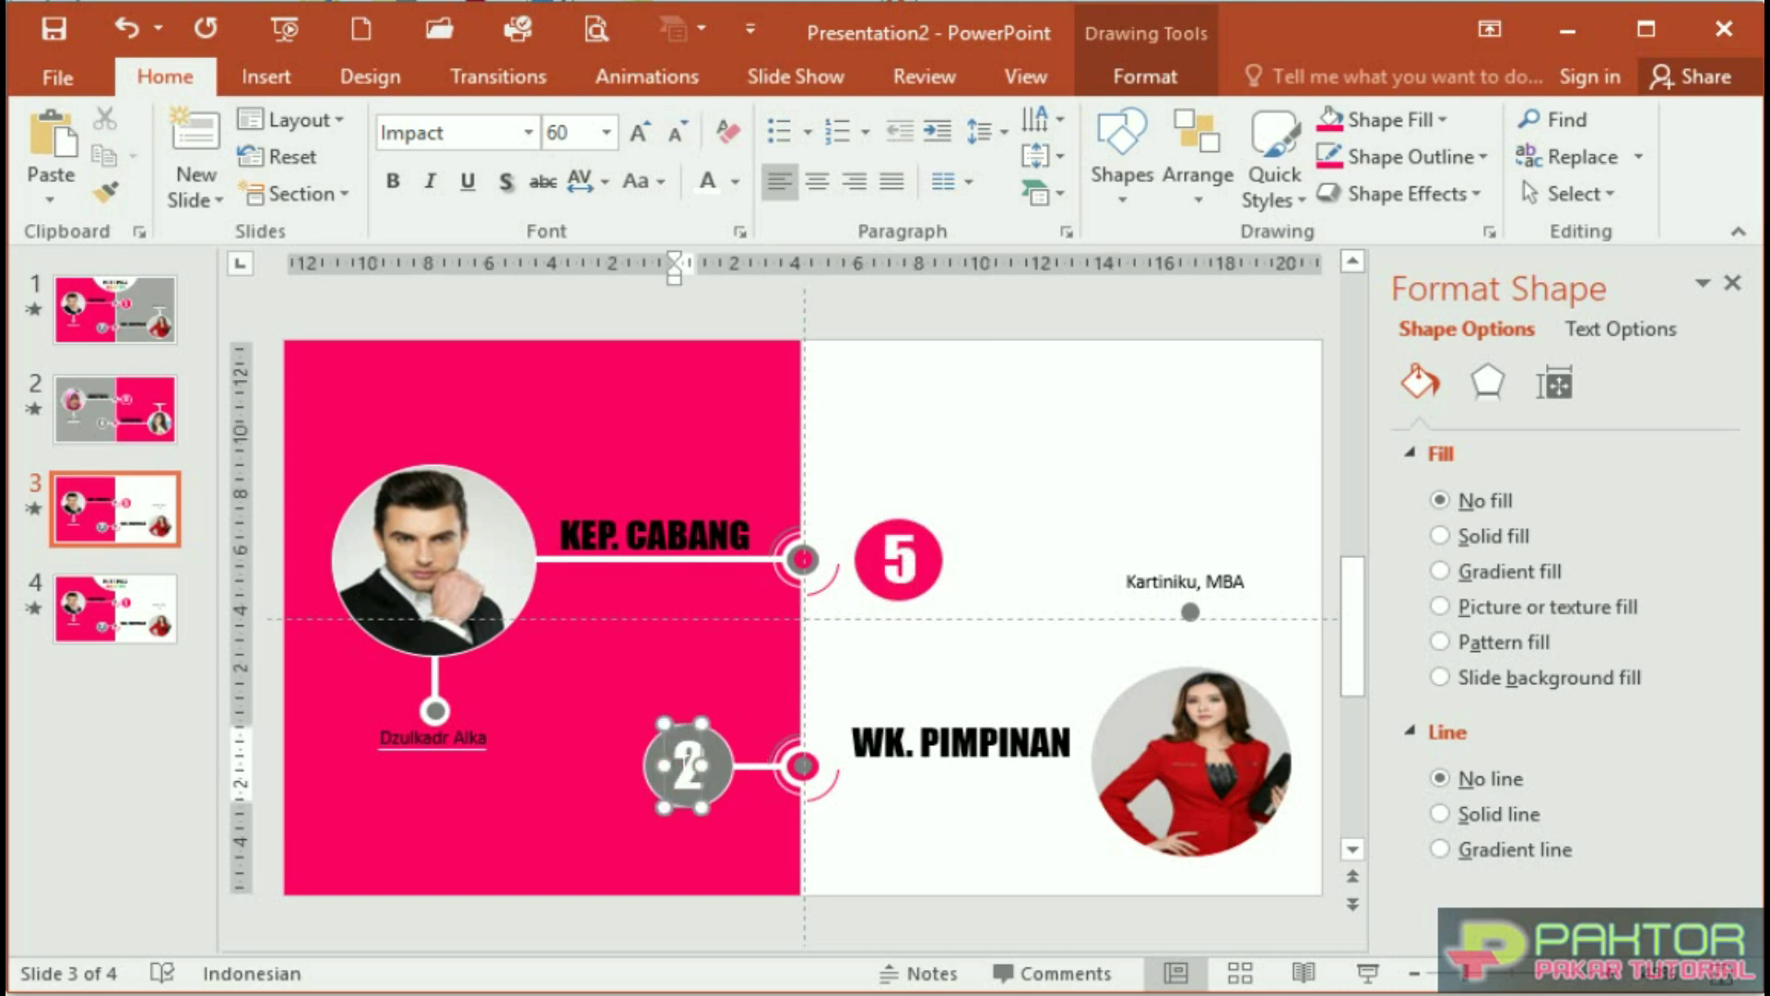
text(6)
Turn the slide background grey and relabel WK. PIMPINAN as SUPERVISOR
right_click(1273, 385)
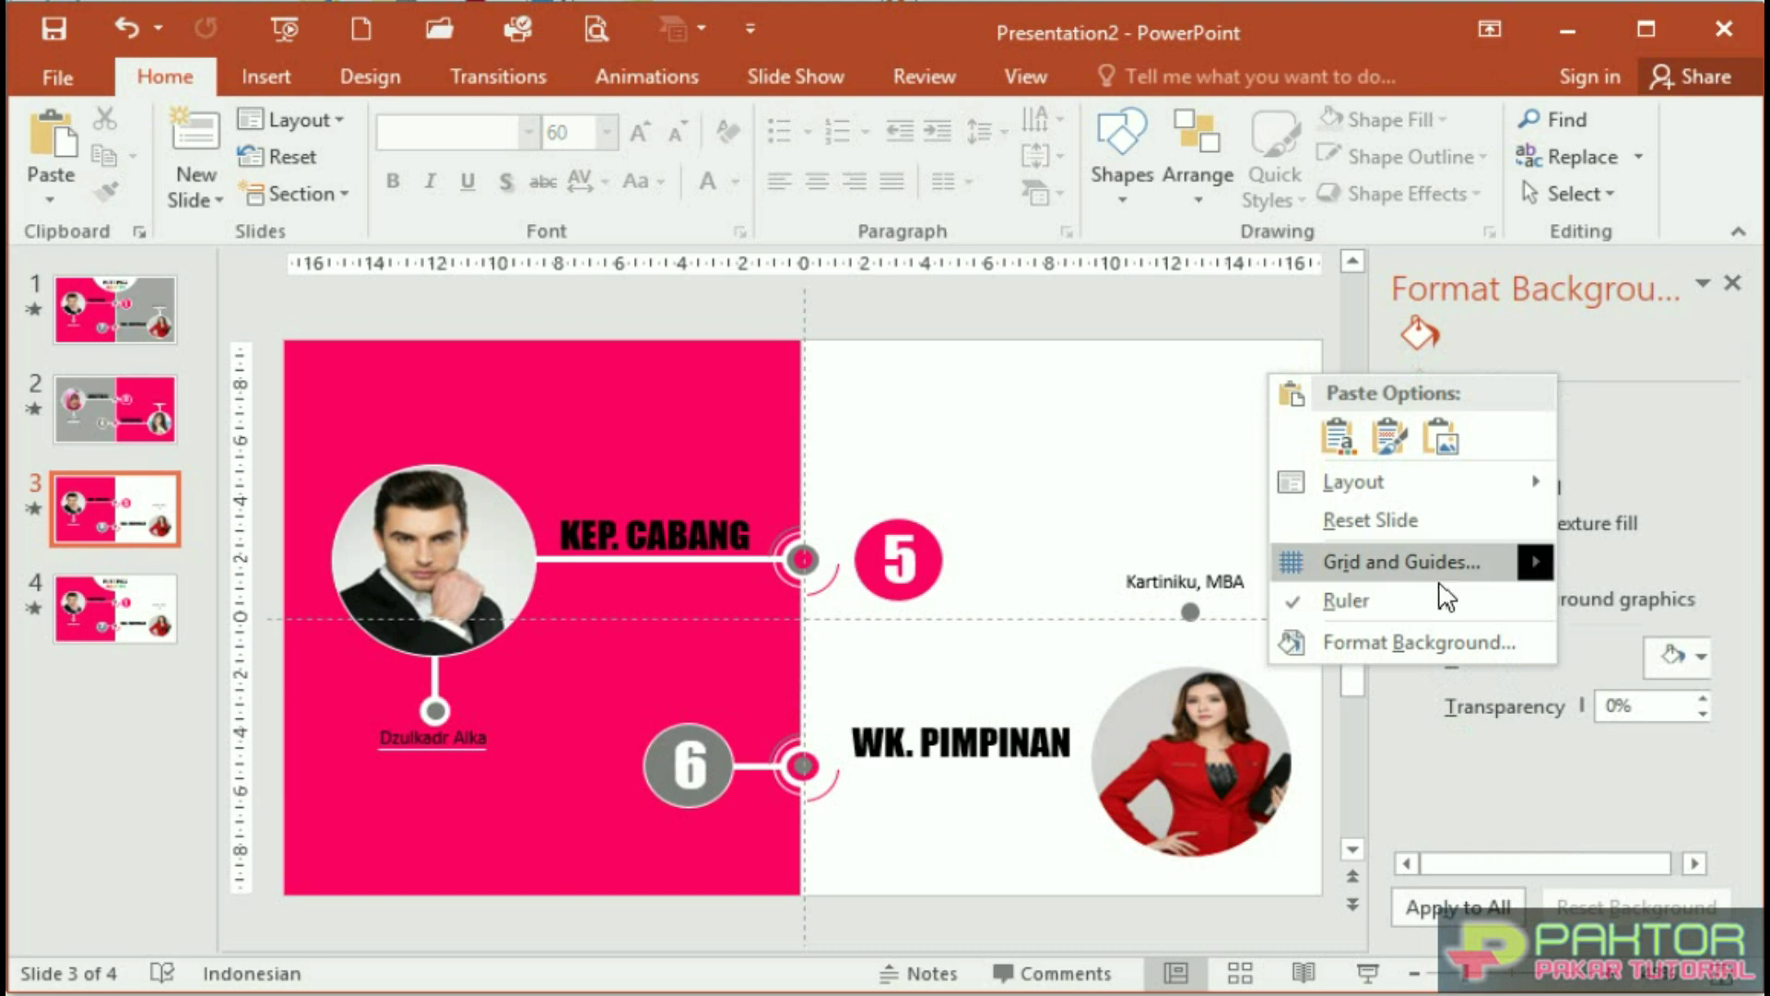
click(1694, 656)
click(1495, 866)
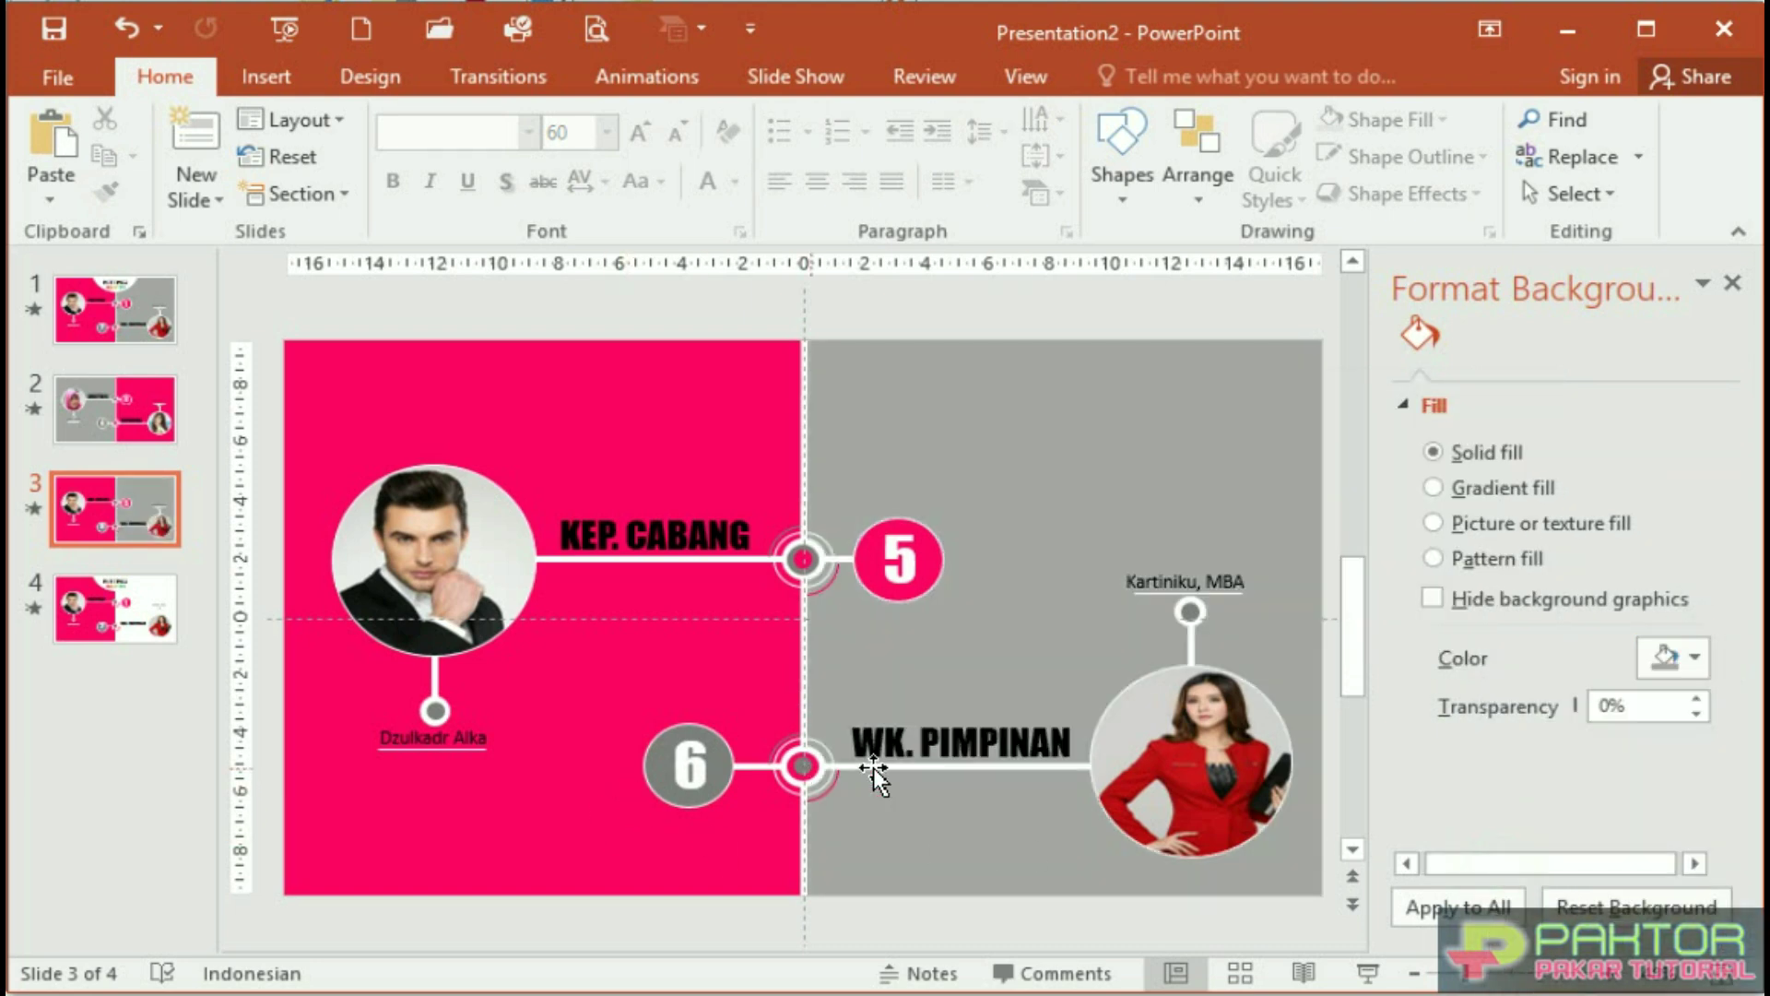
click(862, 742)
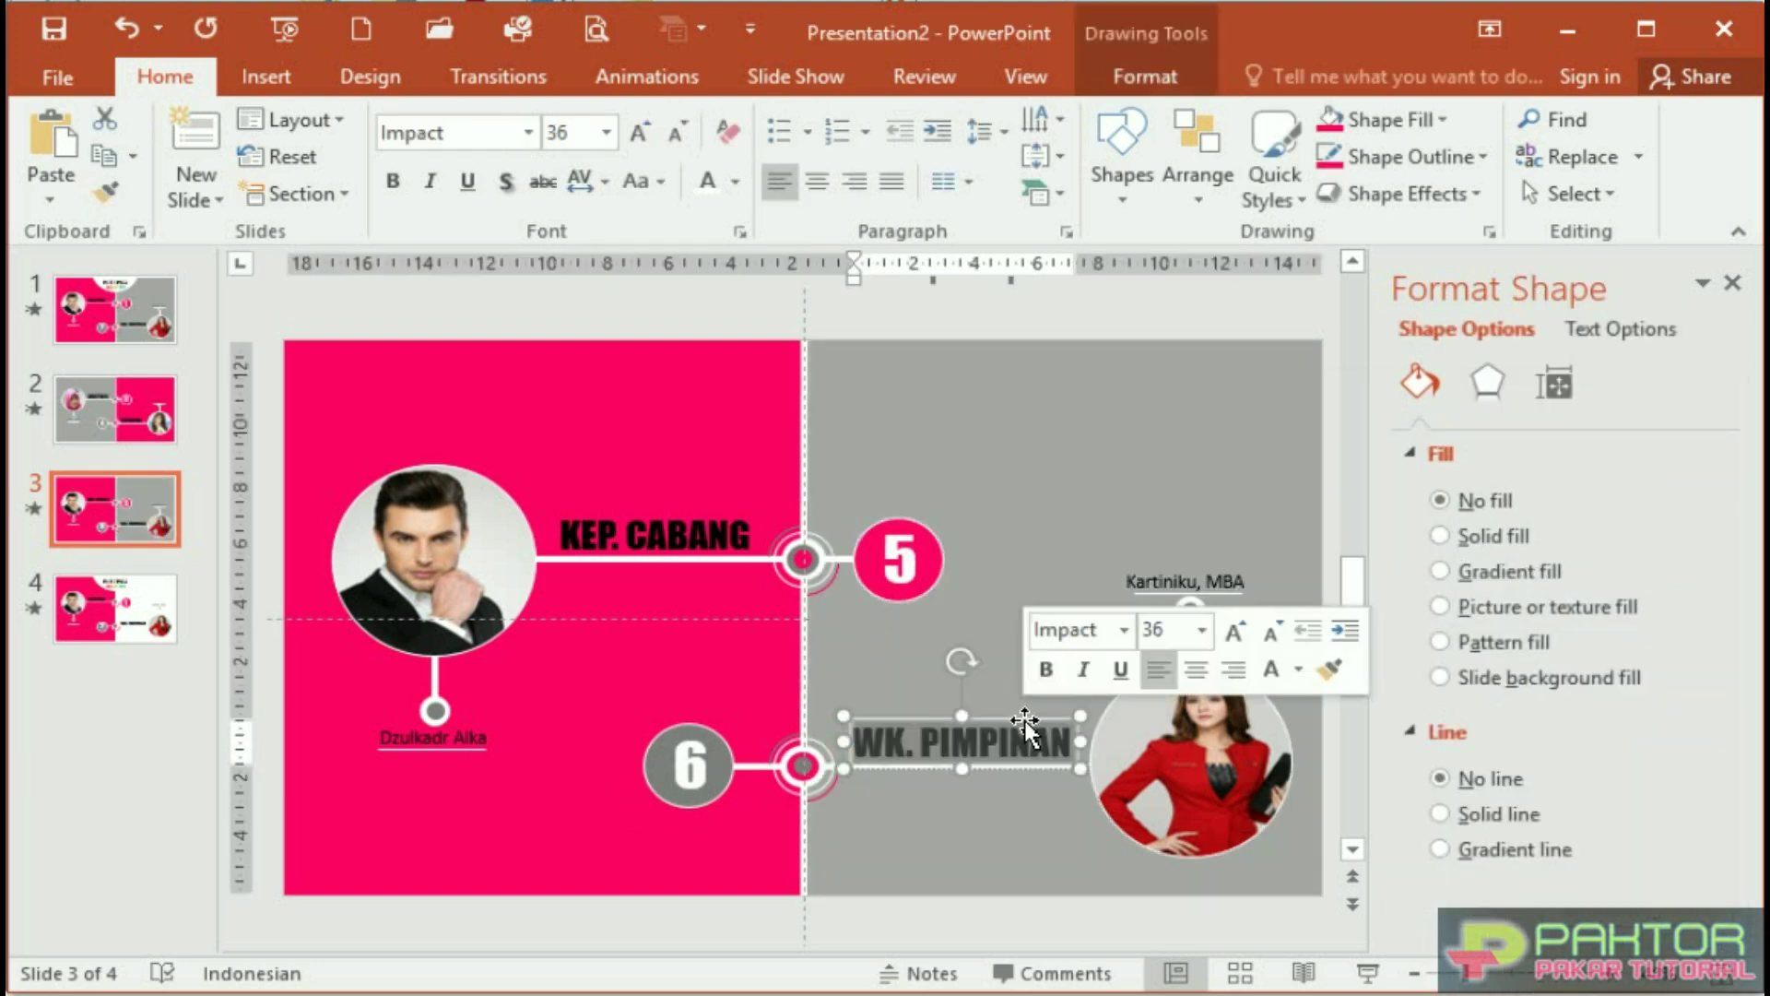
text(SUPERVISOR)
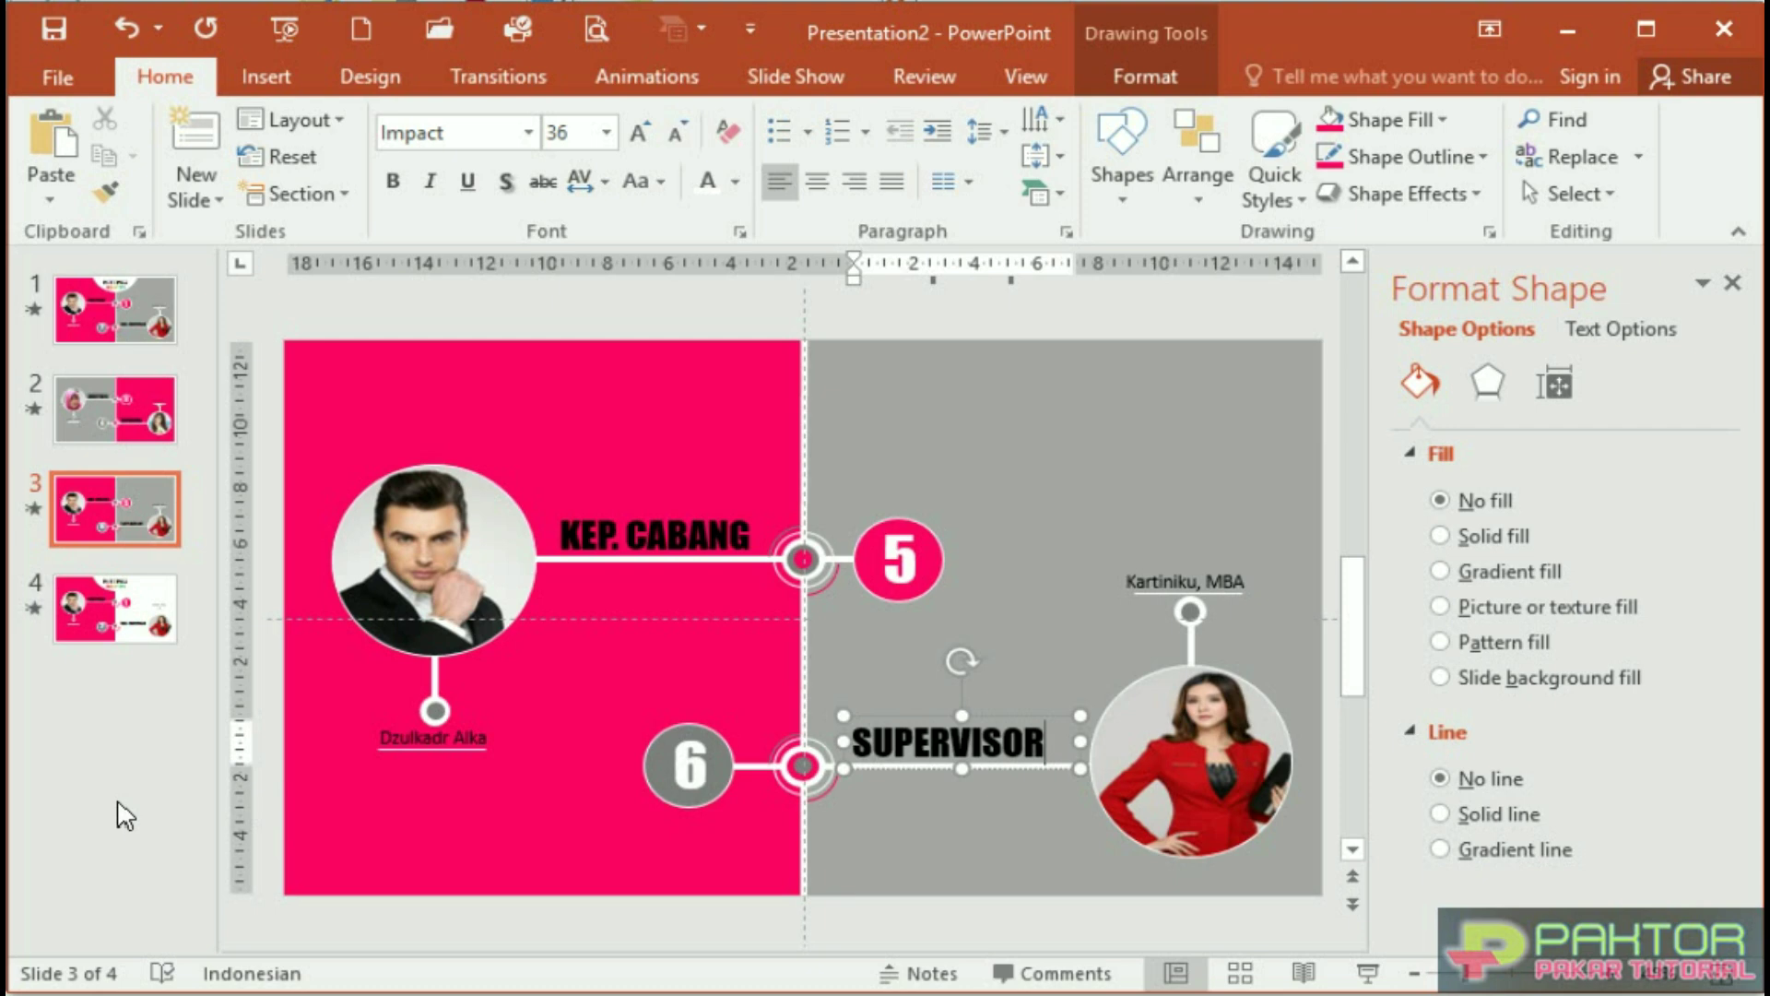
click(512, 844)
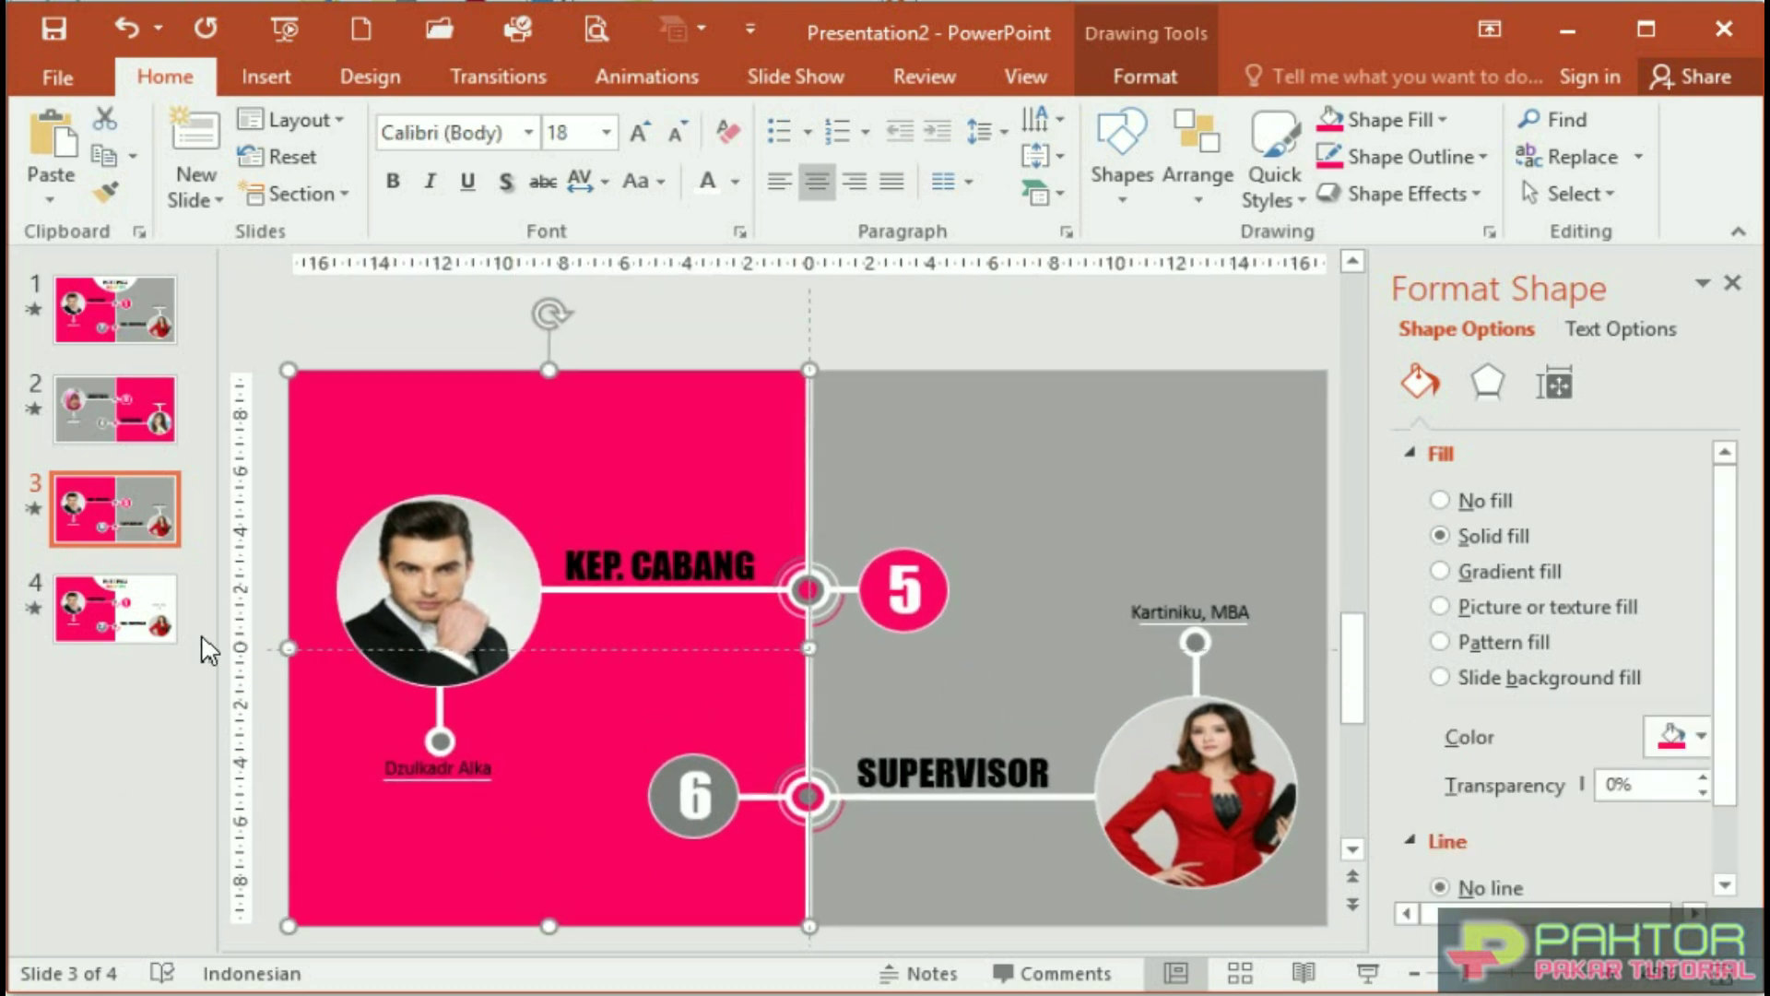
click(130, 641)
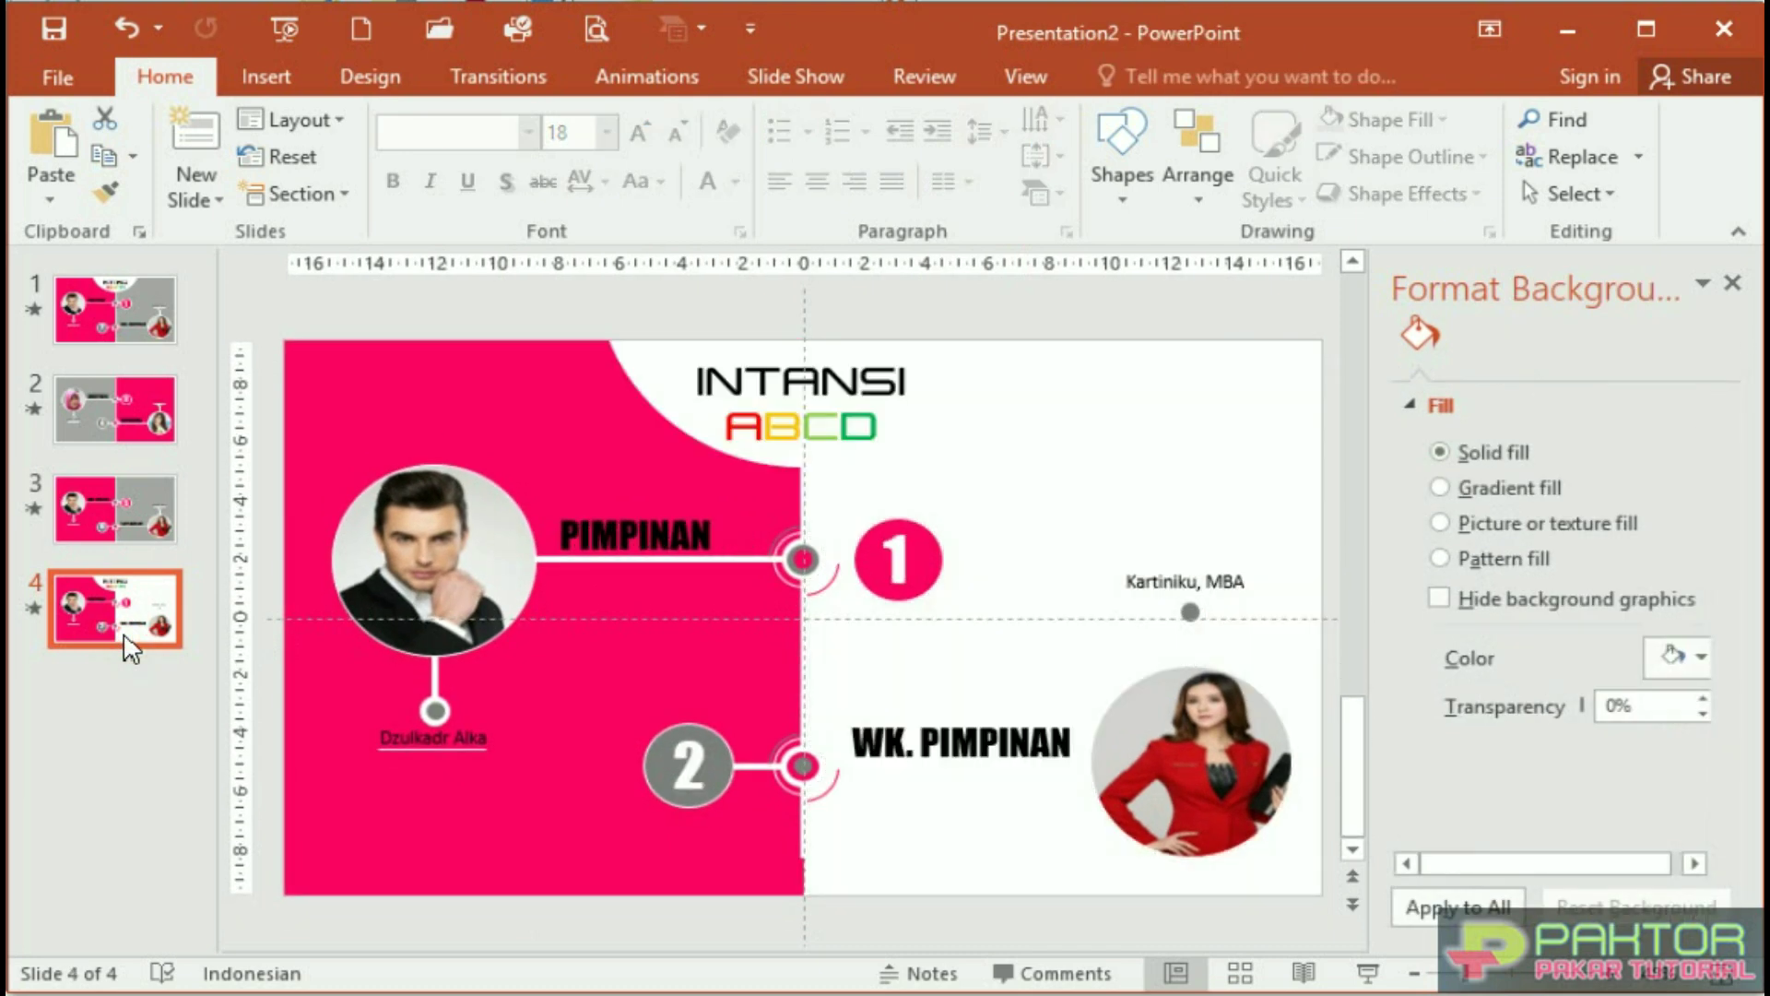
Delete slide 4's INTANSI ABCD title and all copied org-chart content
drag(574, 293, 1051, 503)
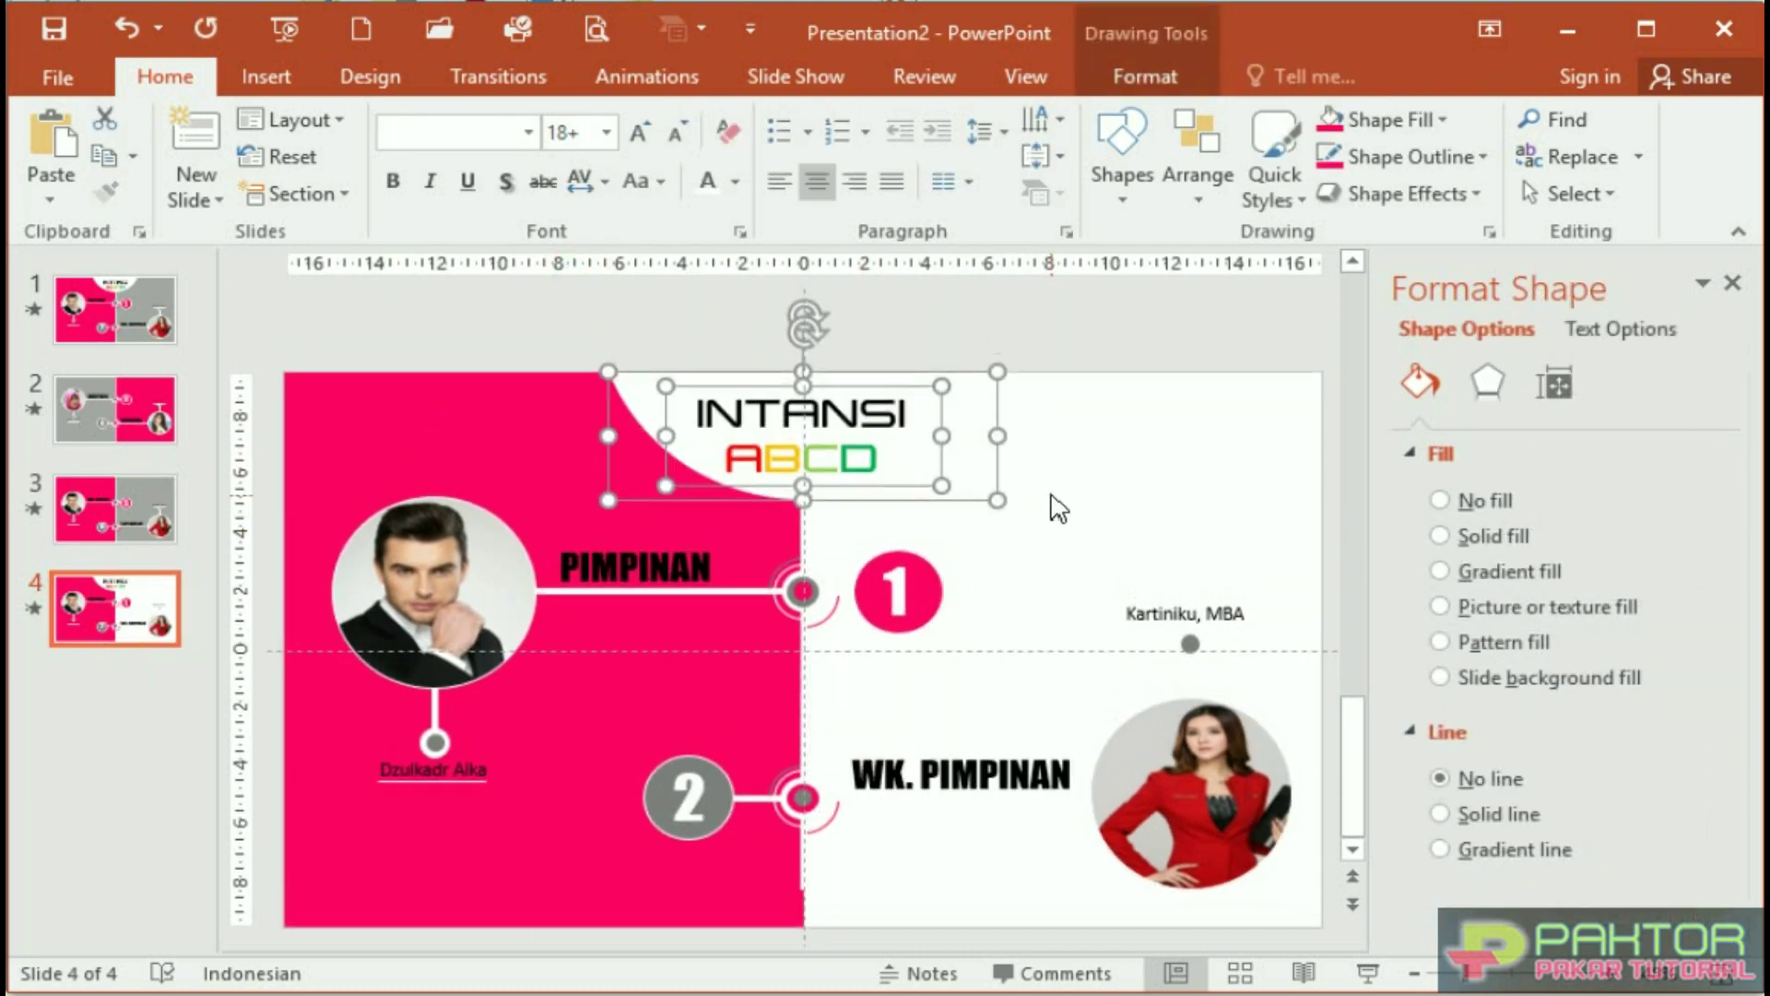
key(Delete)
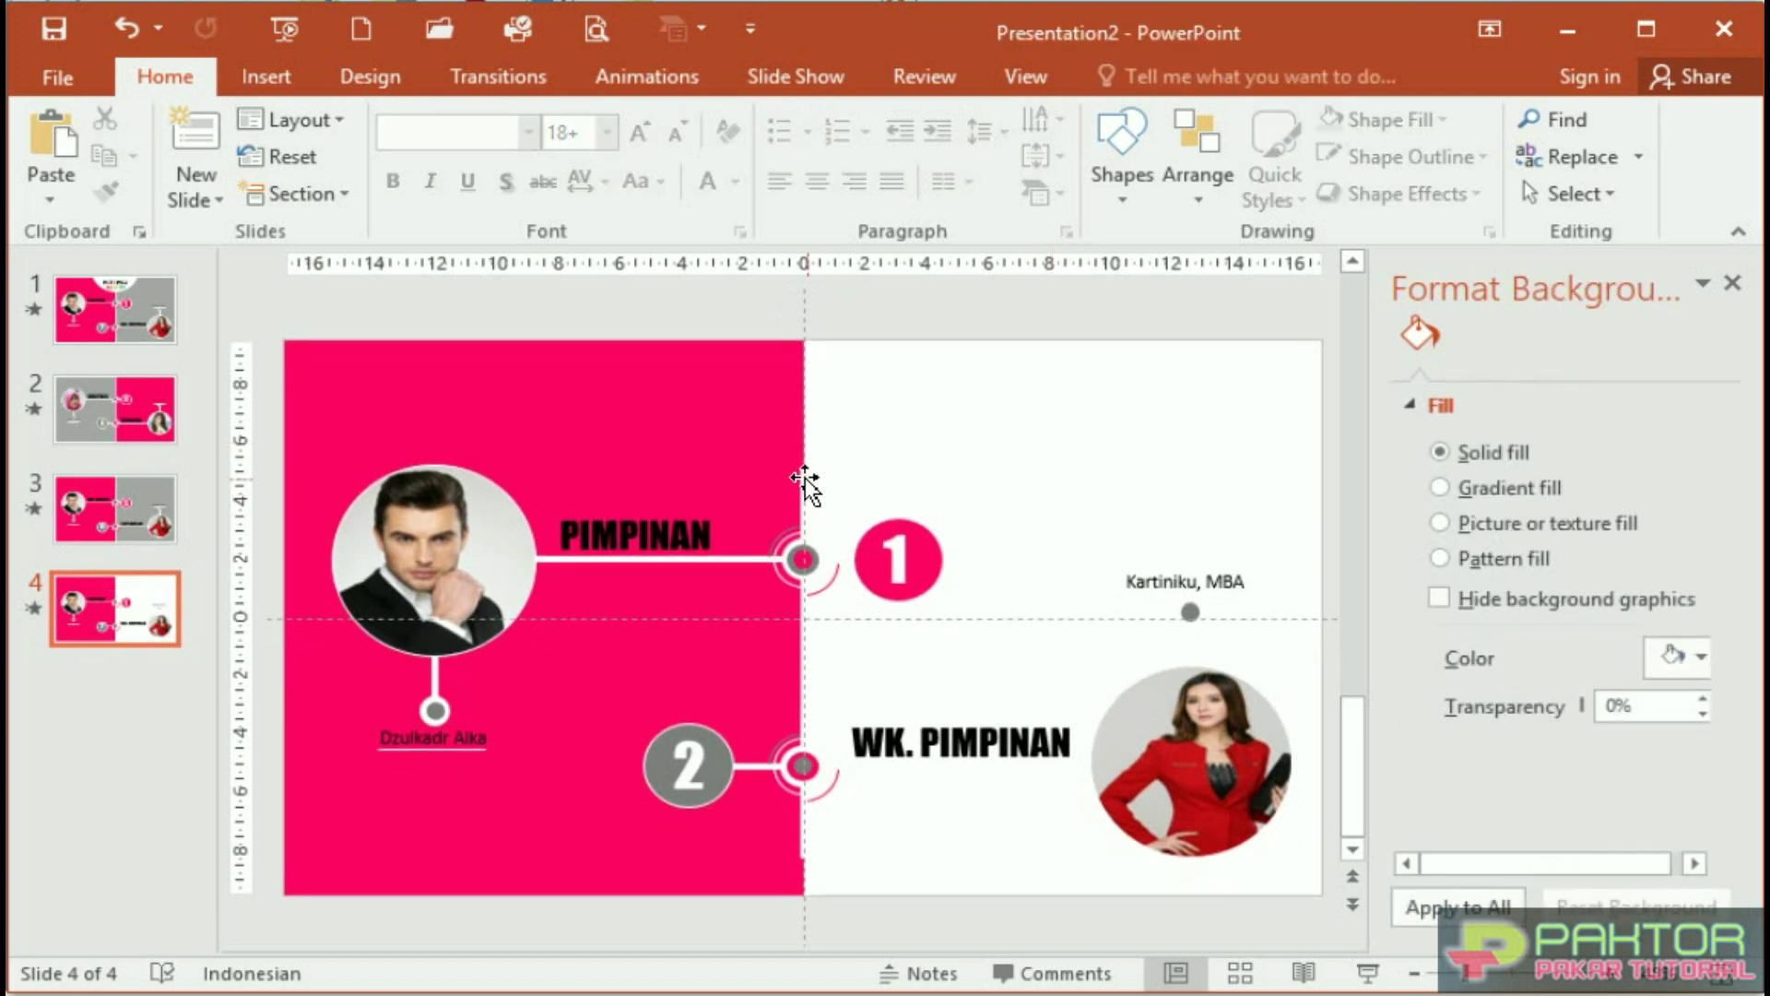
click(805, 478)
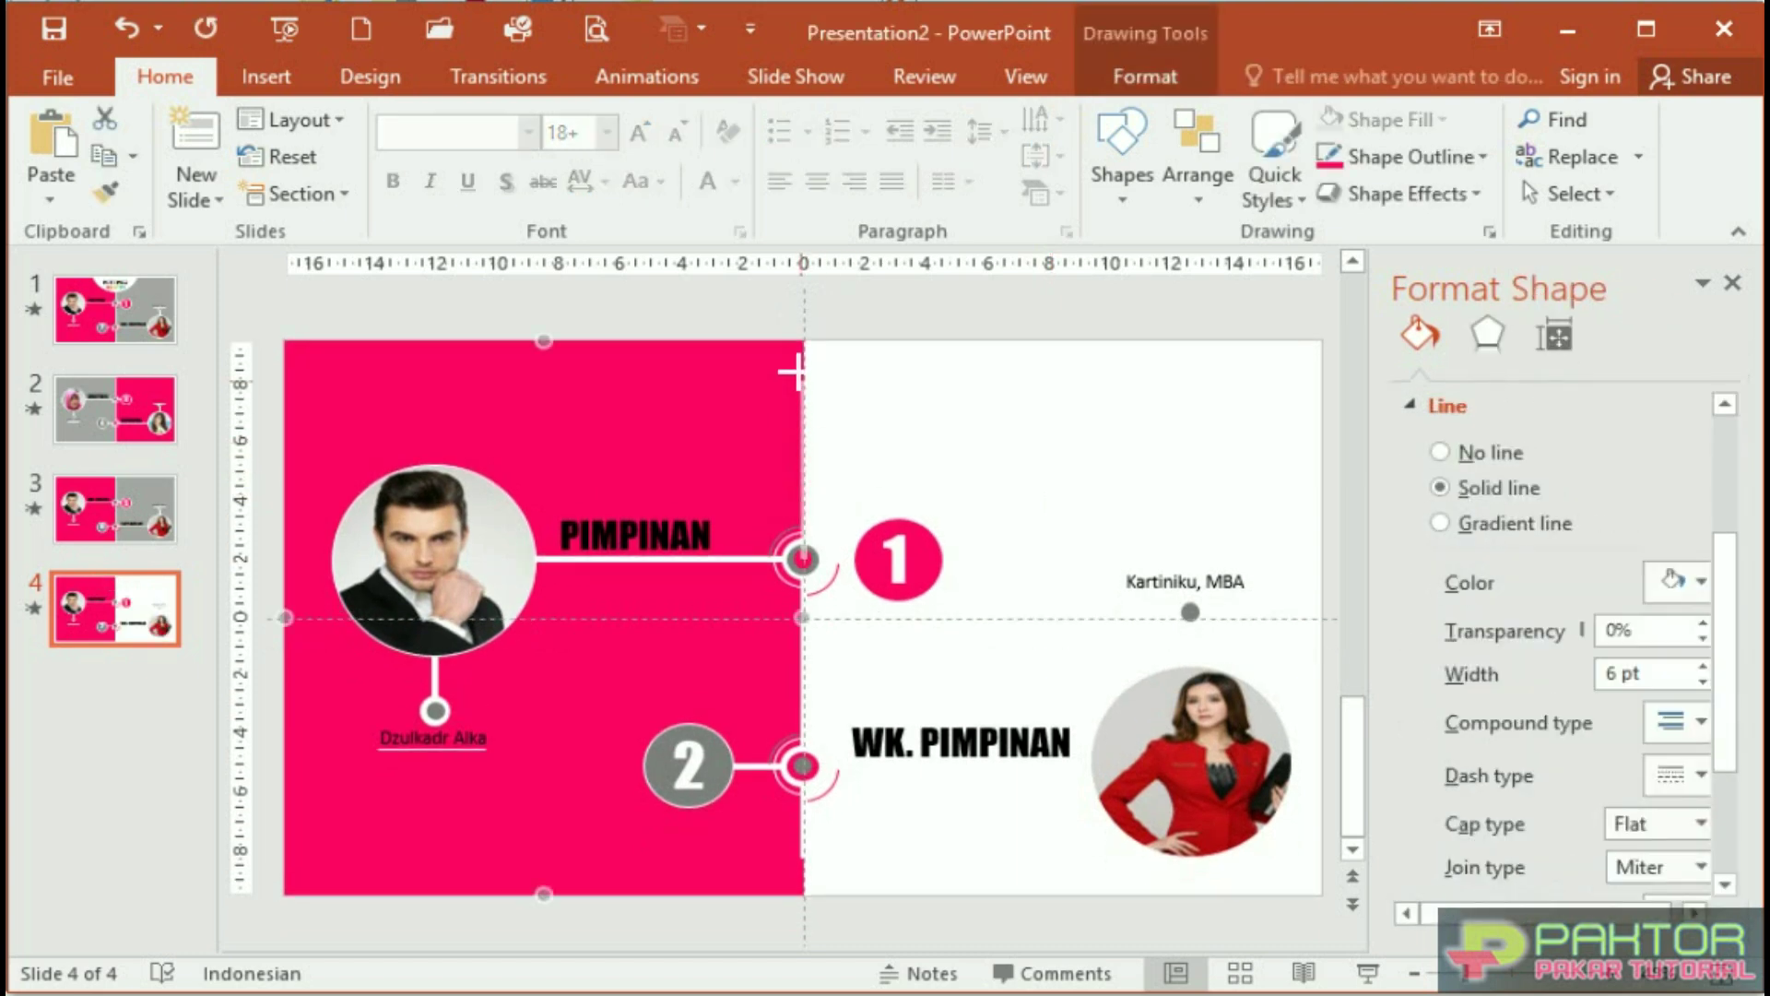
drag(796, 348, 804, 893)
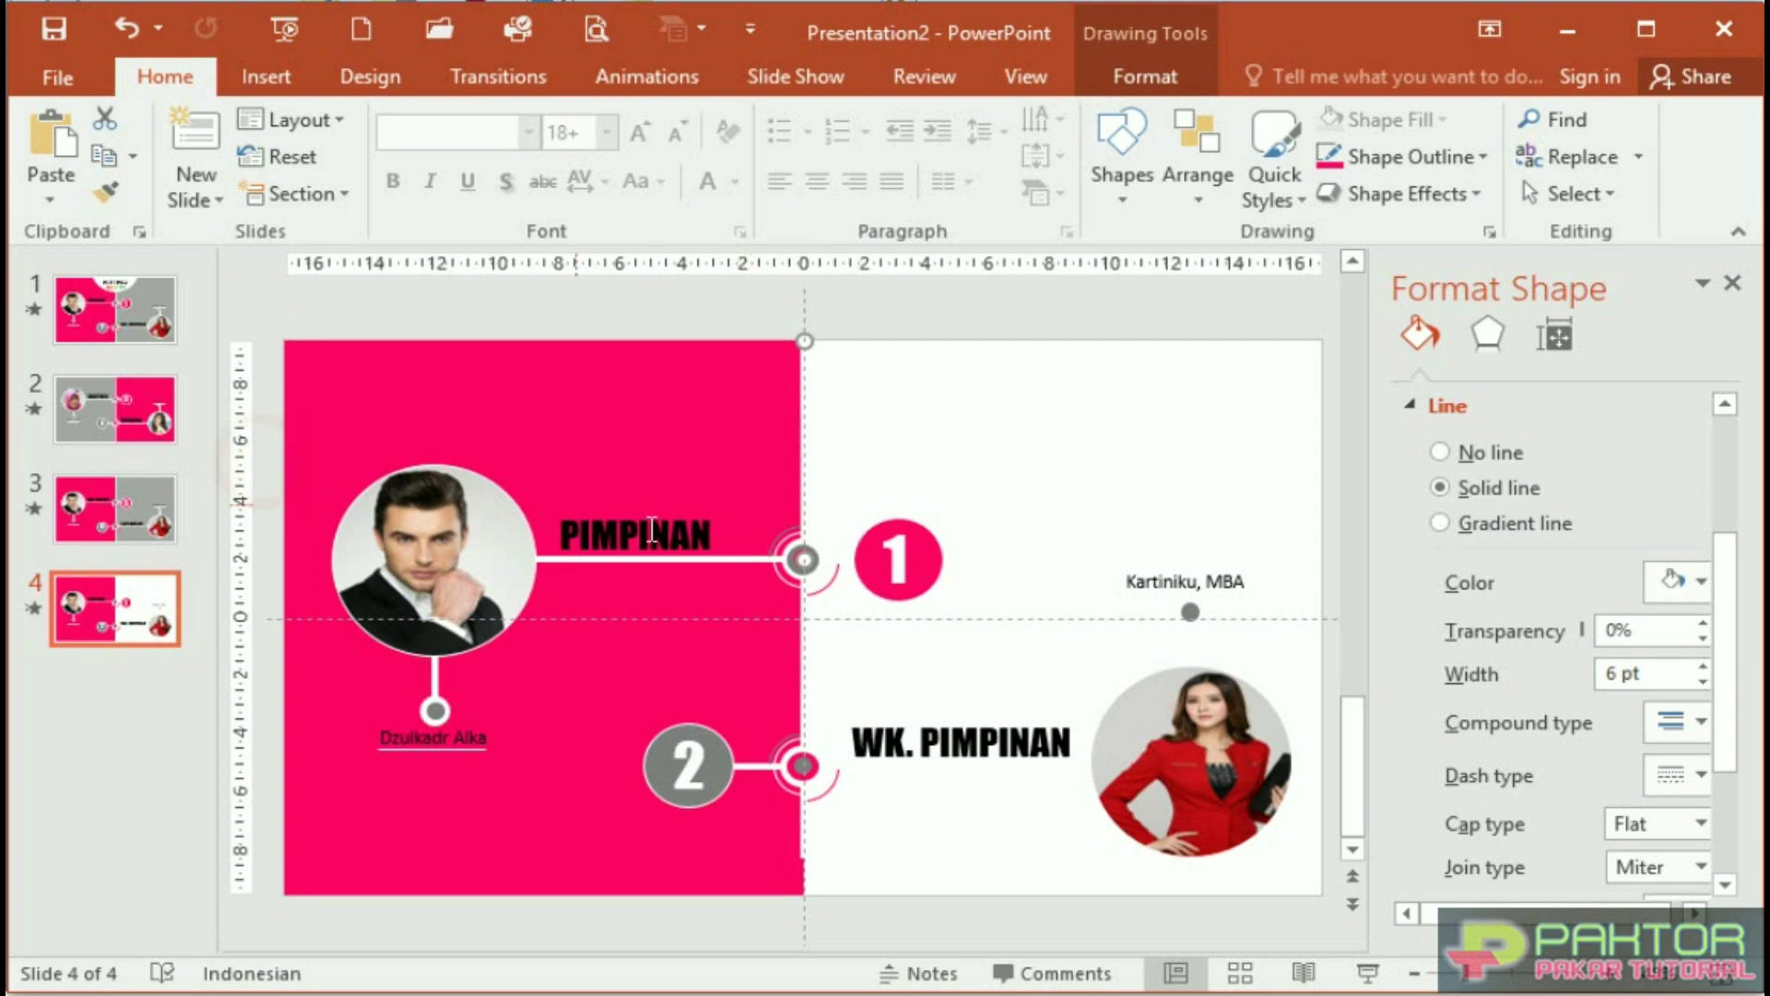
drag(267, 441, 1439, 892)
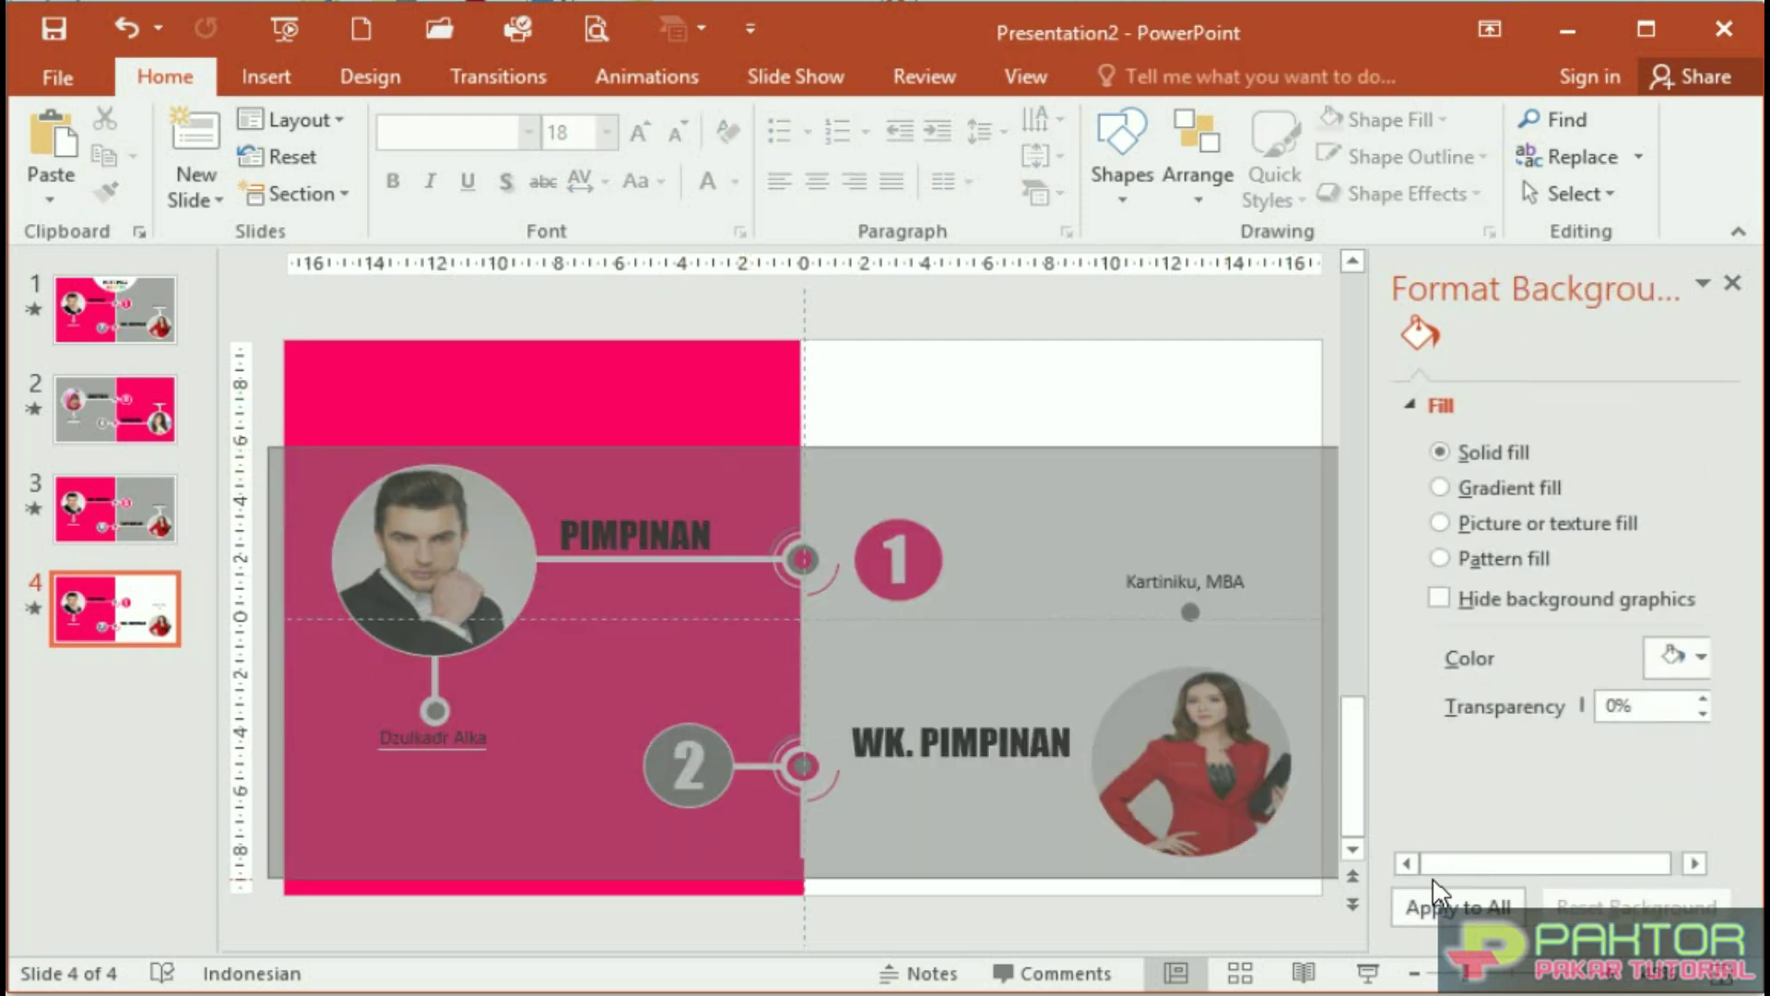
key(Delete)
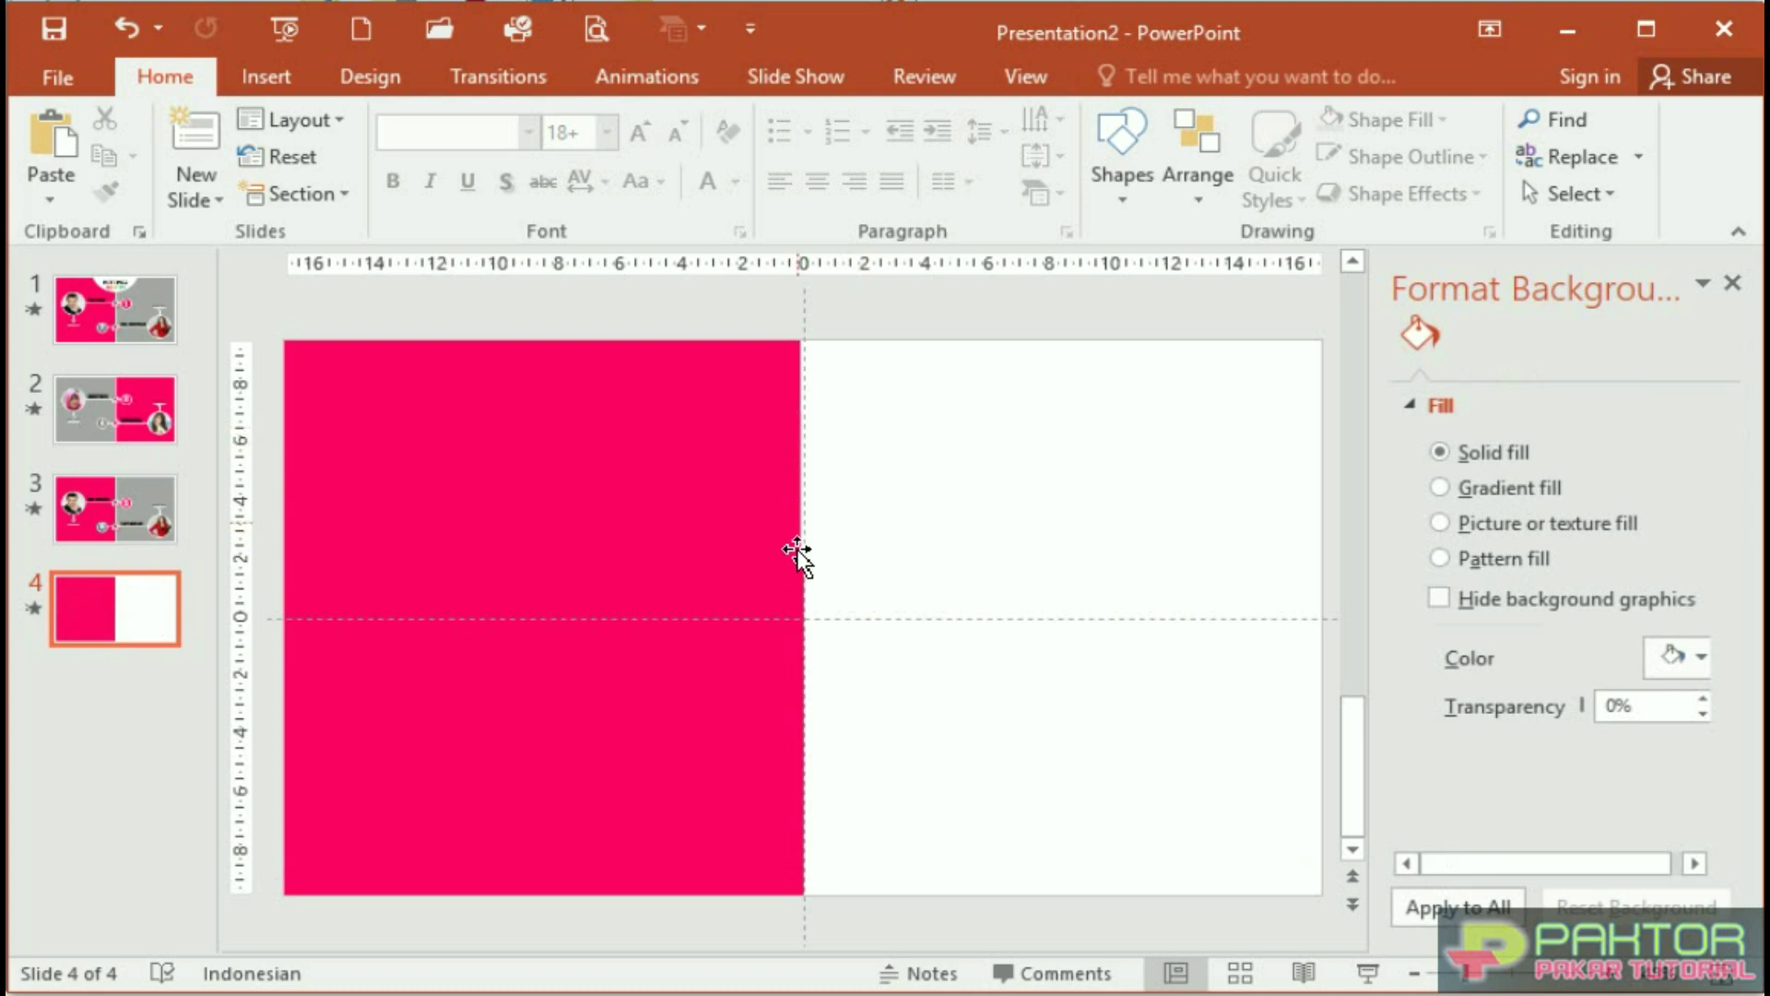
Fill the left rectangle grey and set the slide background to hot pink
click(585, 774)
click(1696, 737)
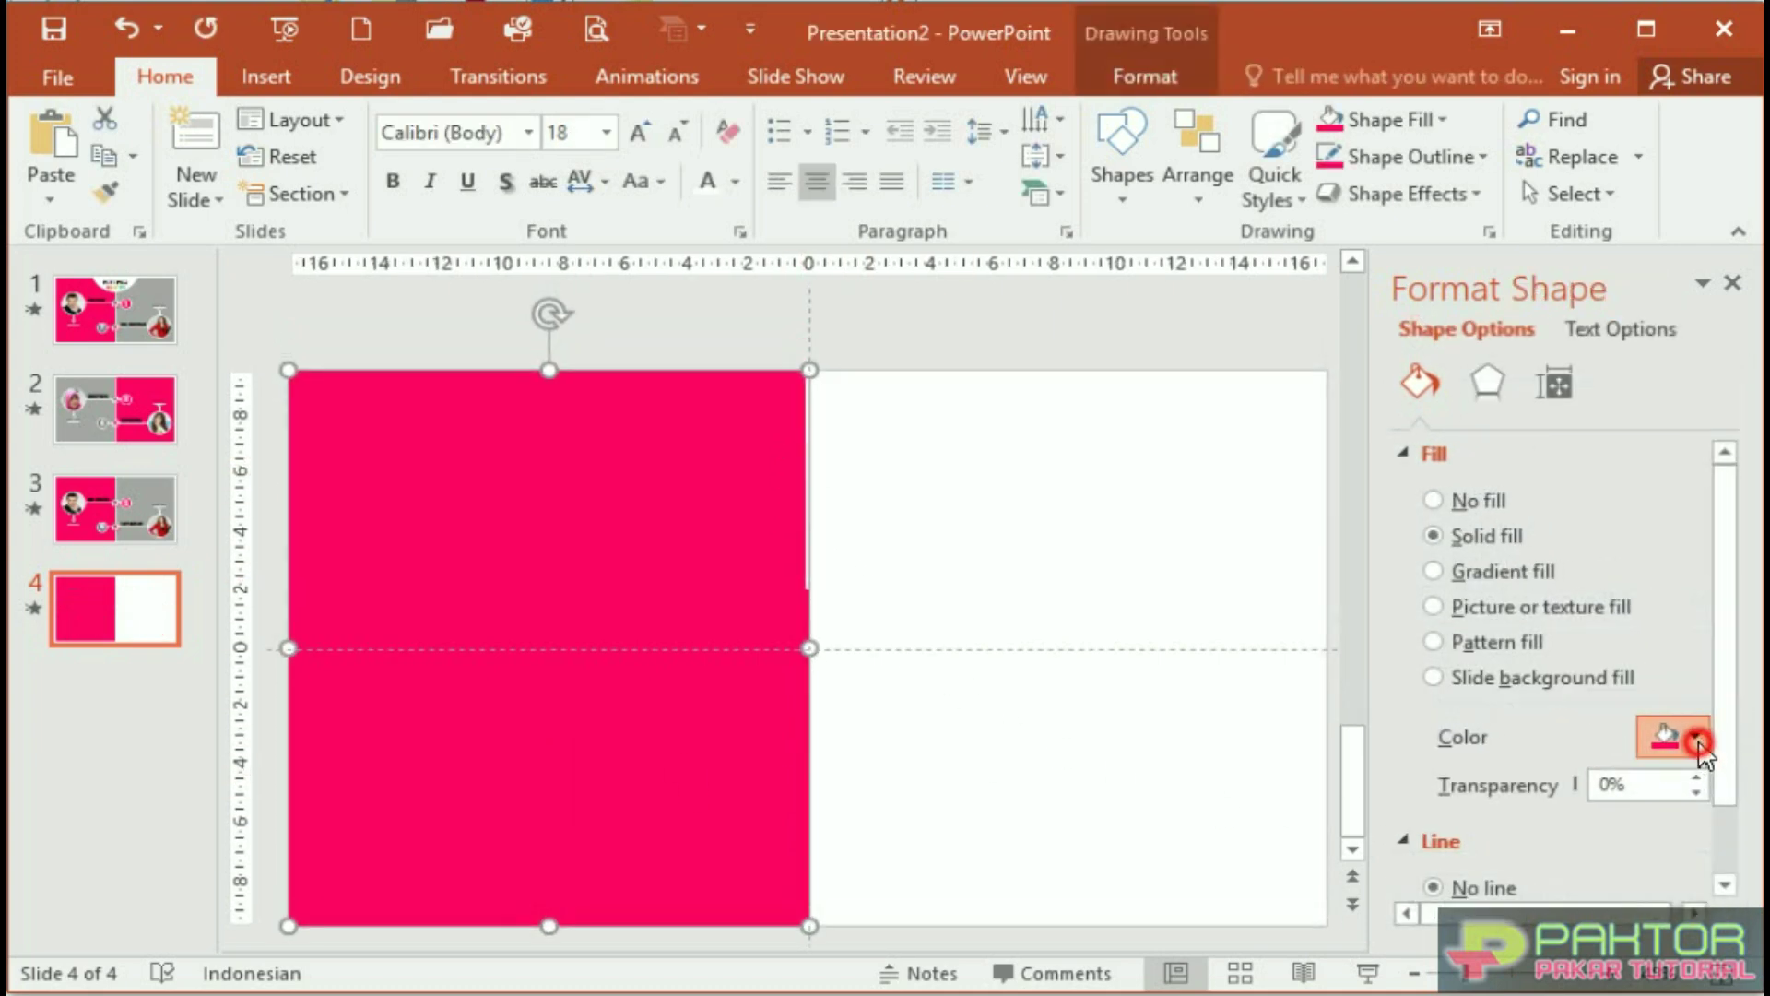
click(1499, 901)
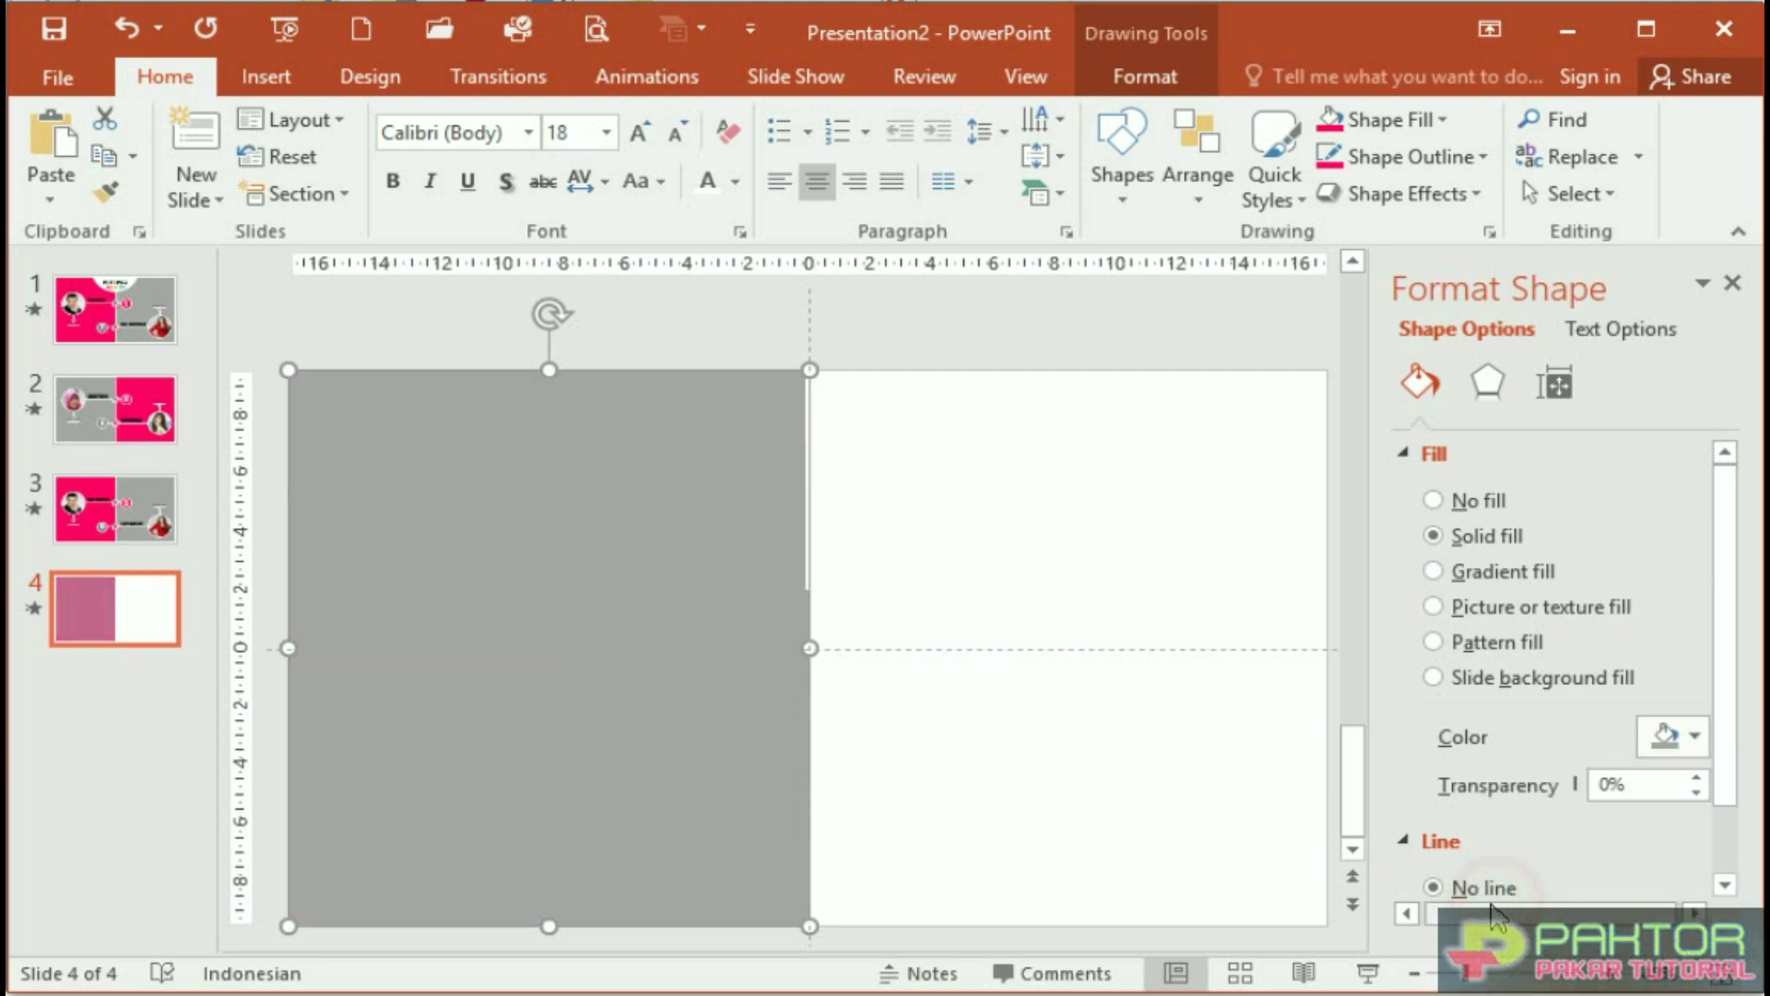
click(1195, 789)
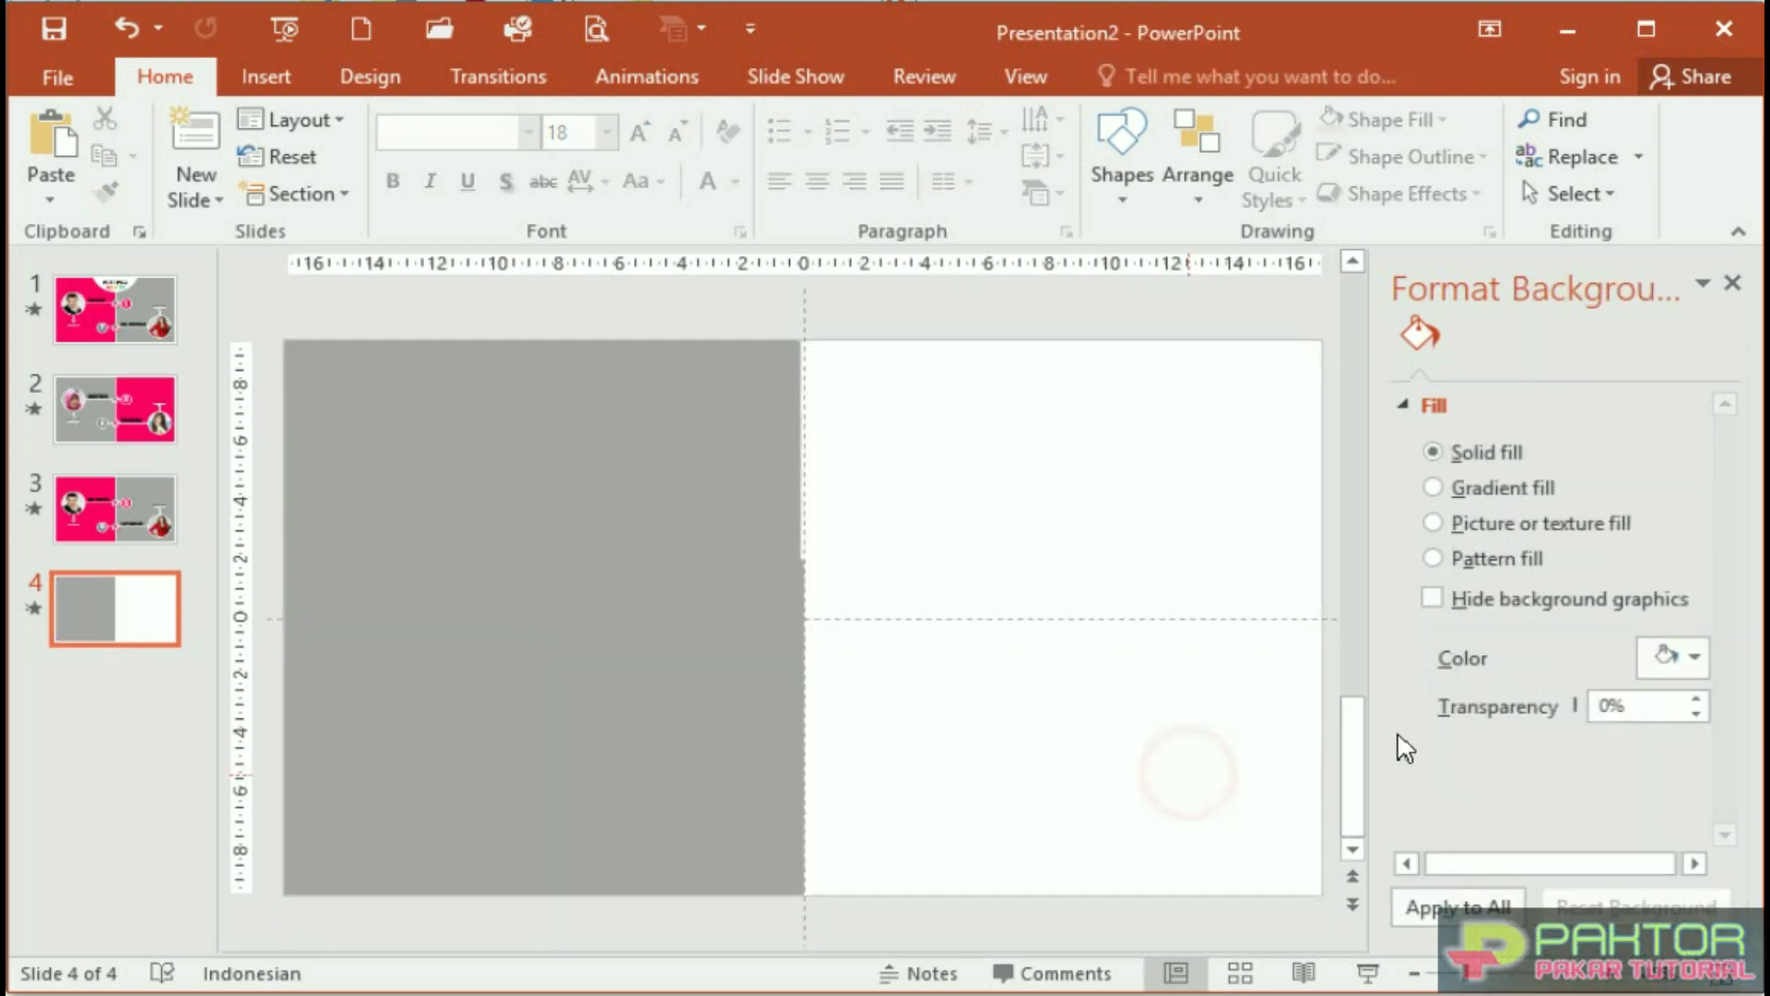
click(1696, 658)
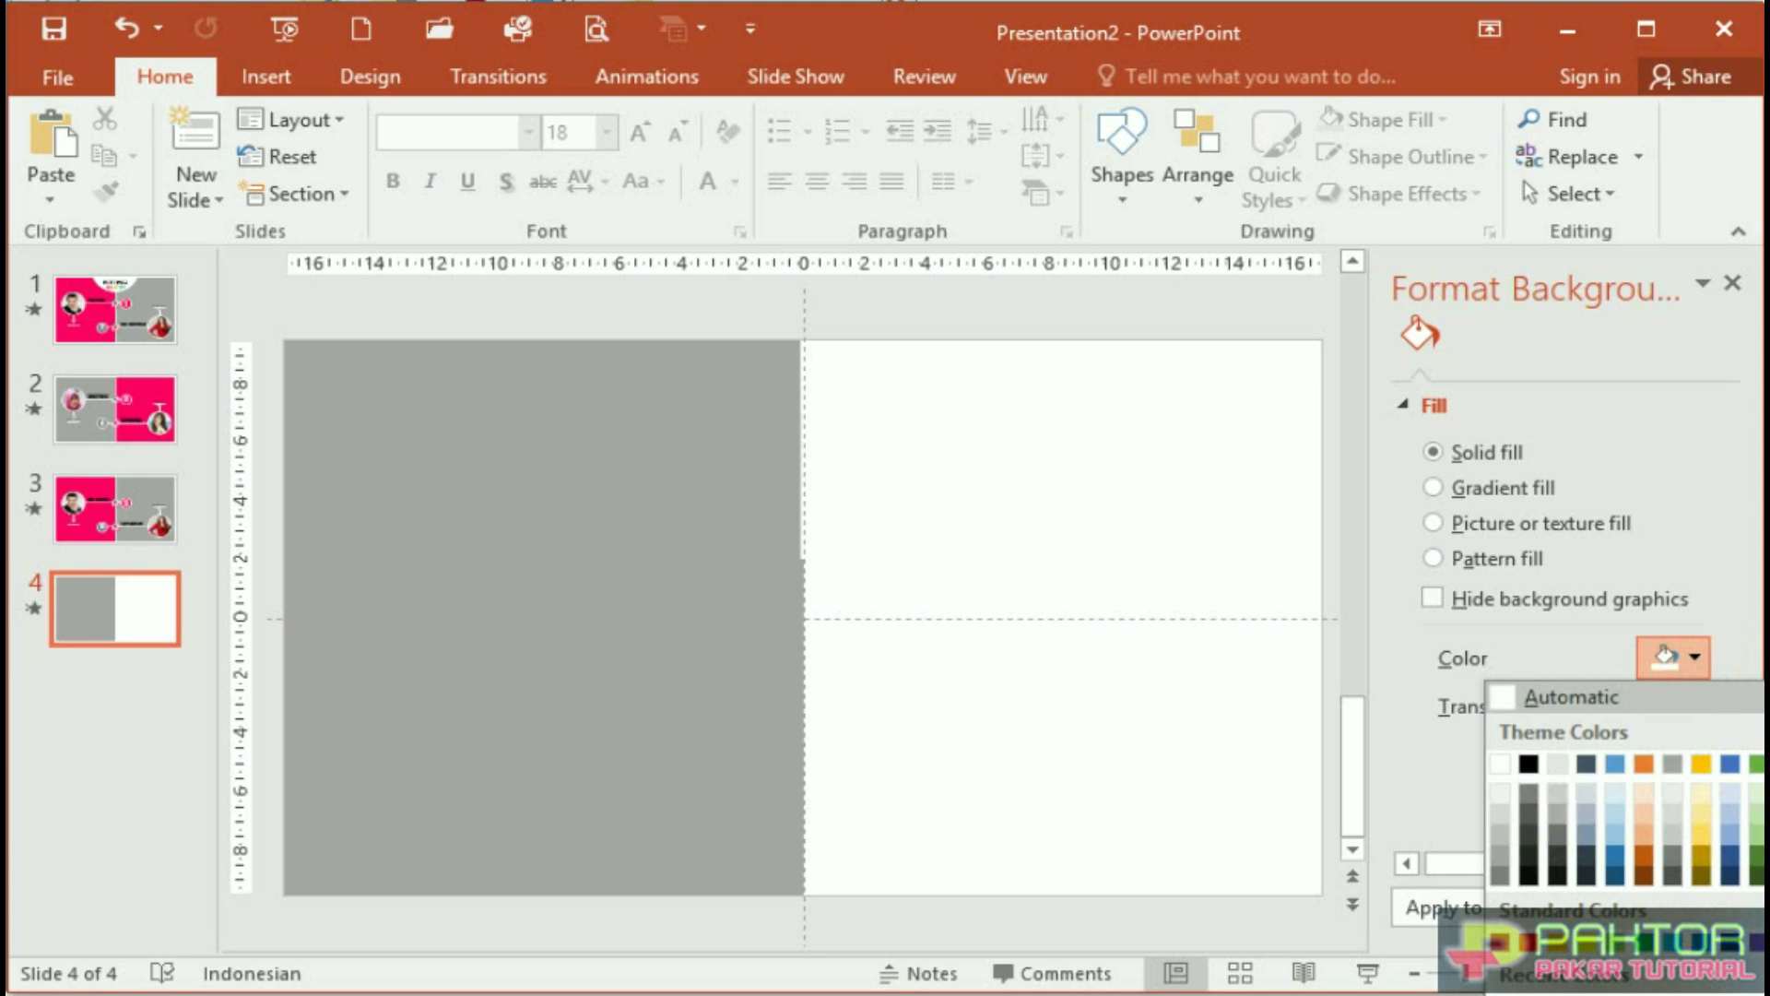
click(1503, 985)
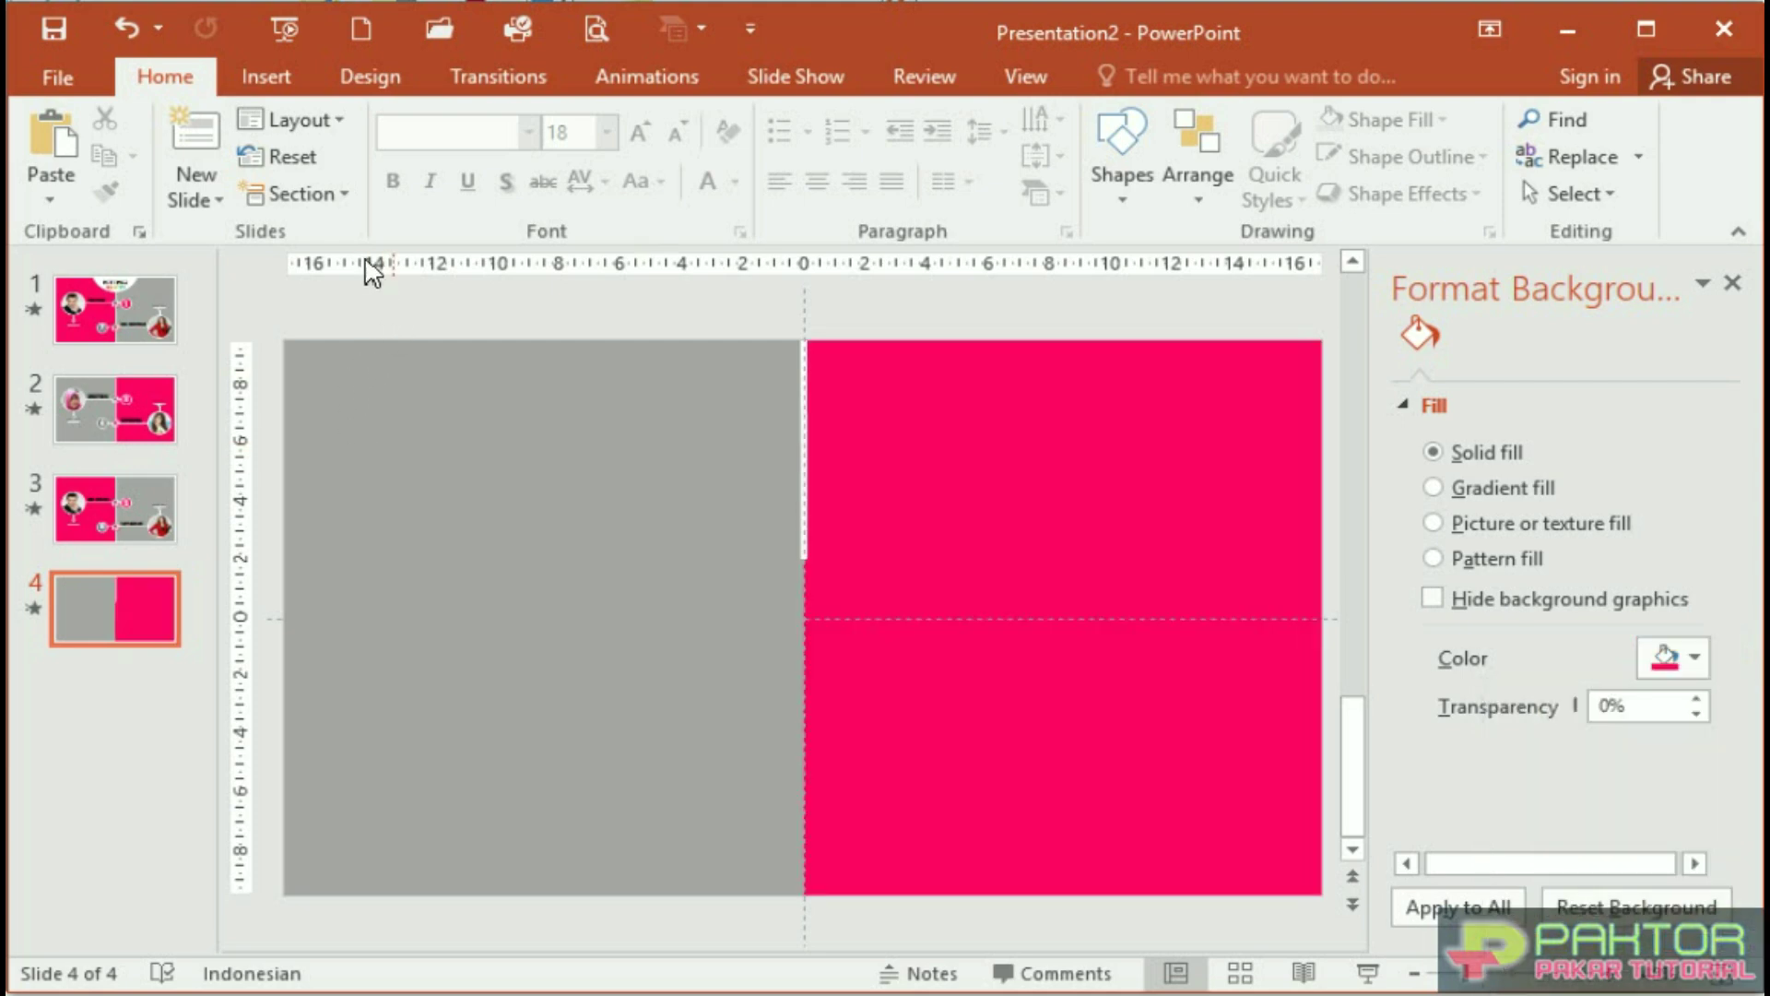
click(253, 70)
click(505, 173)
click(633, 275)
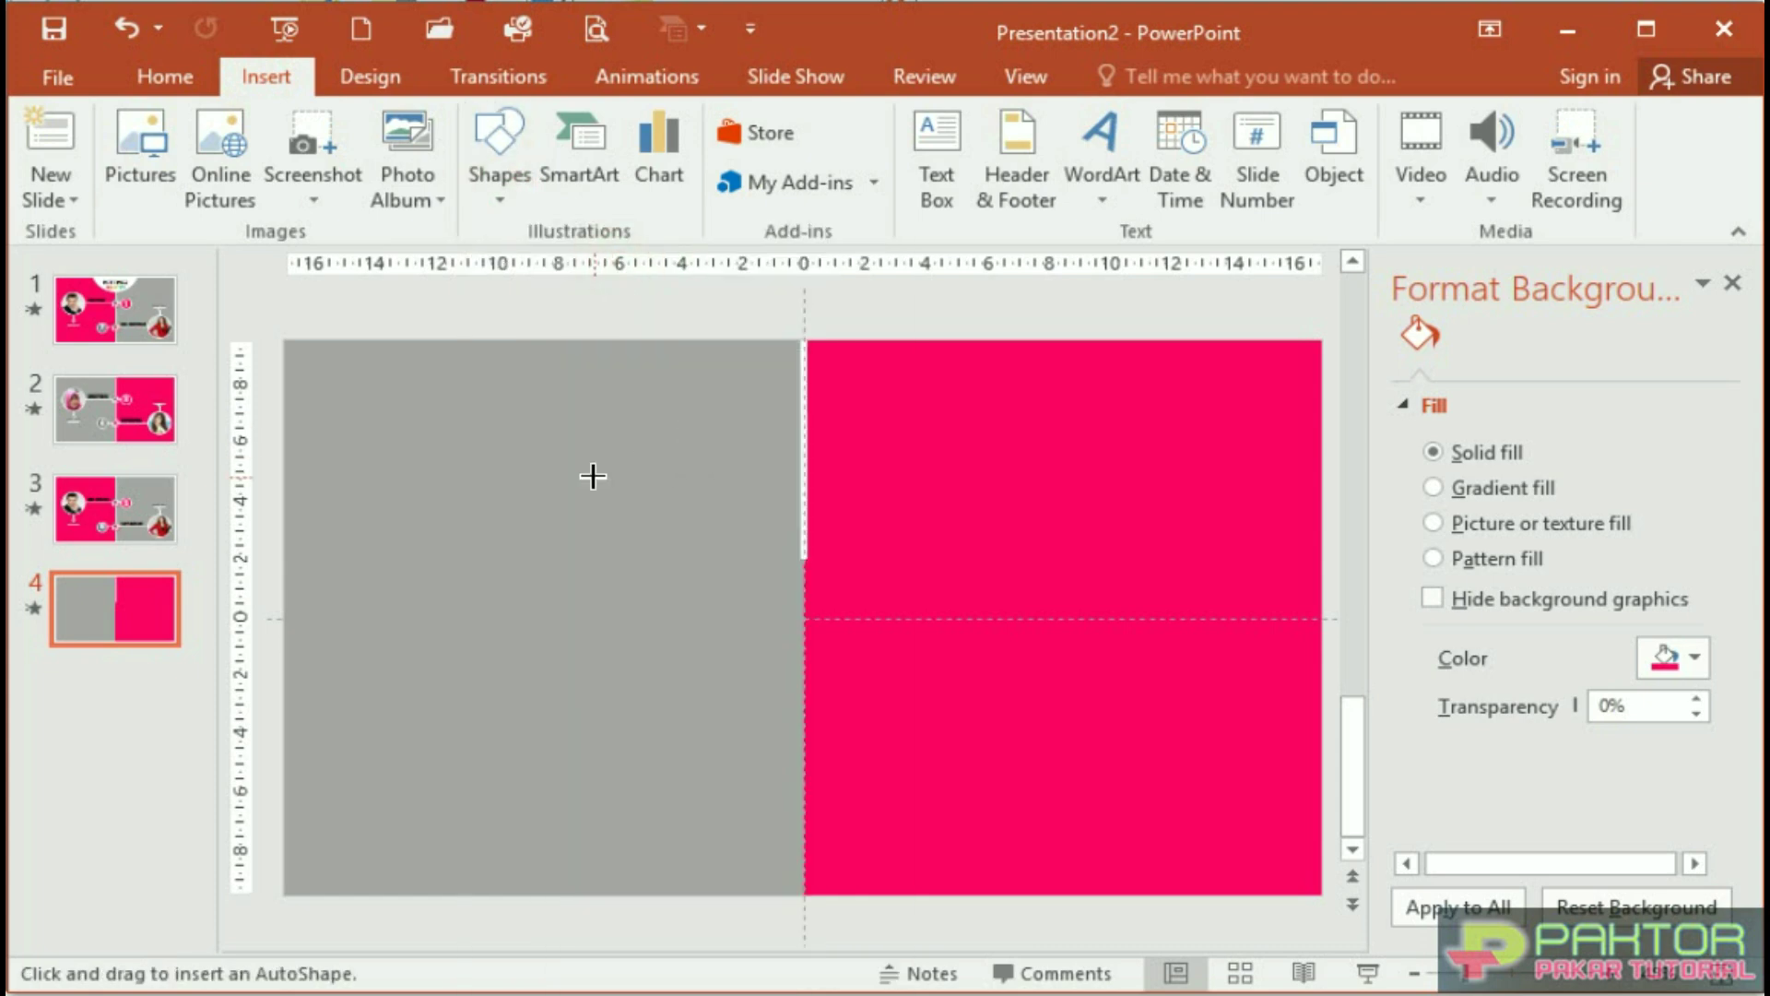
Draw a large white, no-outline circle across the slide centre and duplicate it rightward
drag(622, 485, 992, 785)
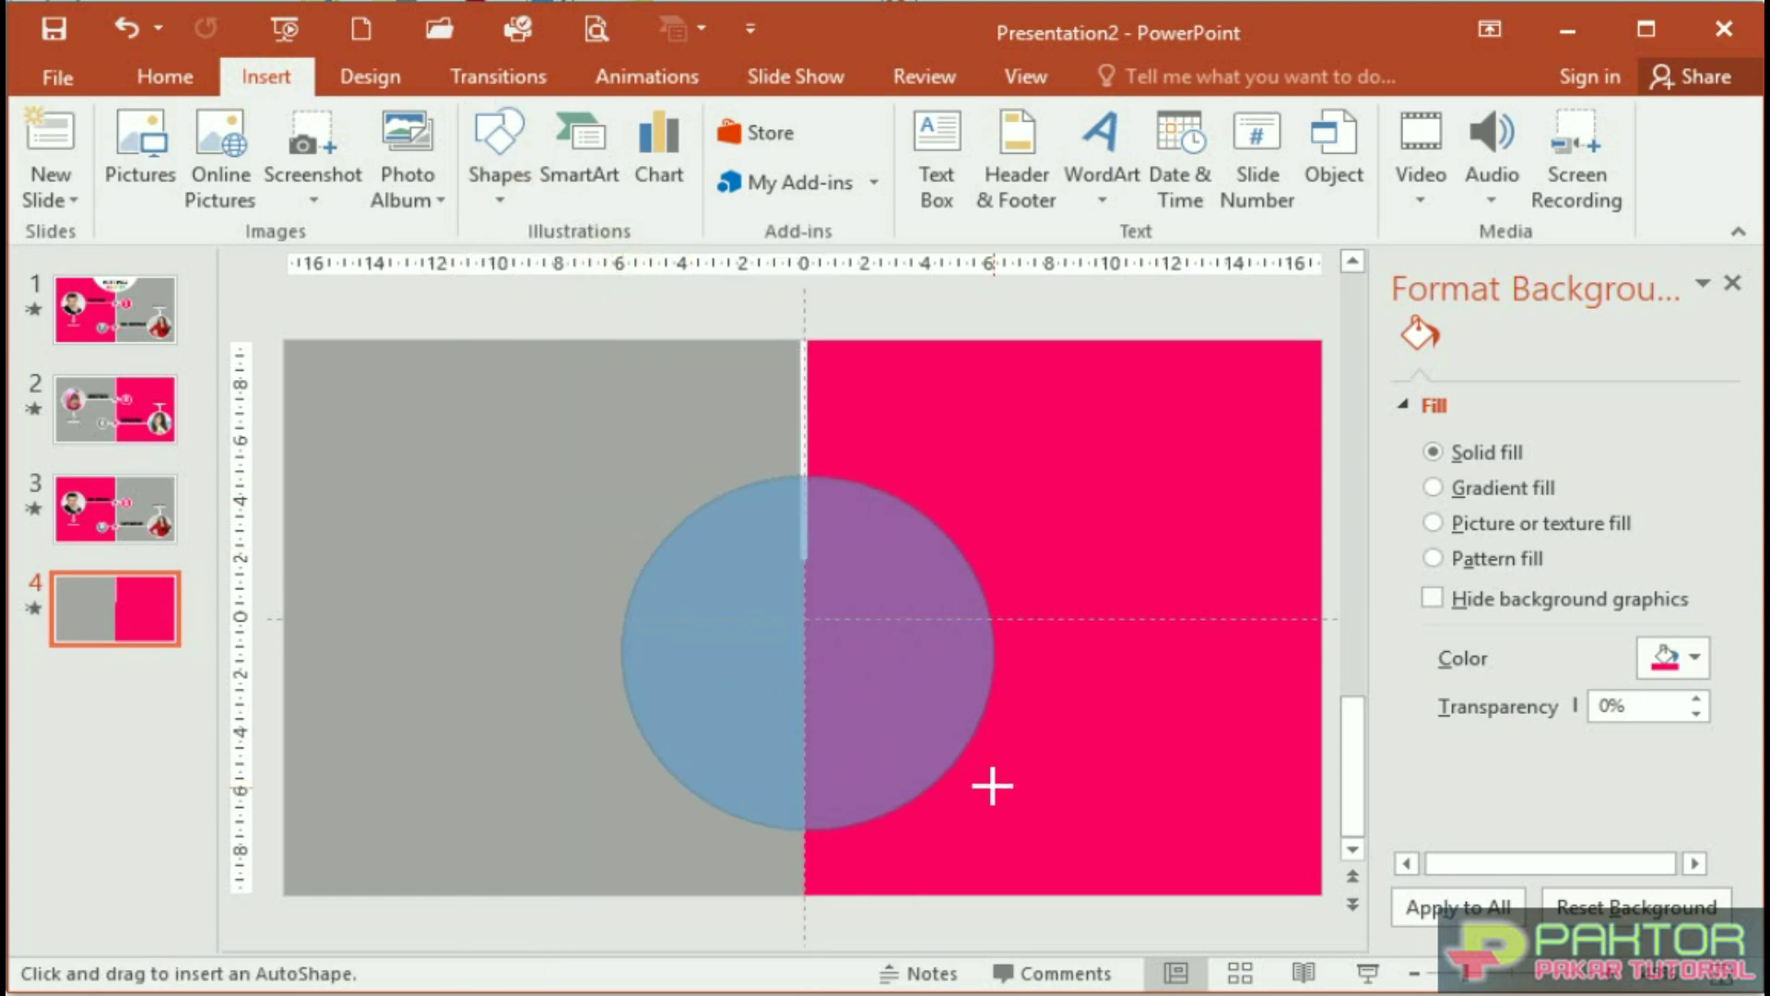
drag(992, 785, 1019, 829)
drag(866, 765, 842, 735)
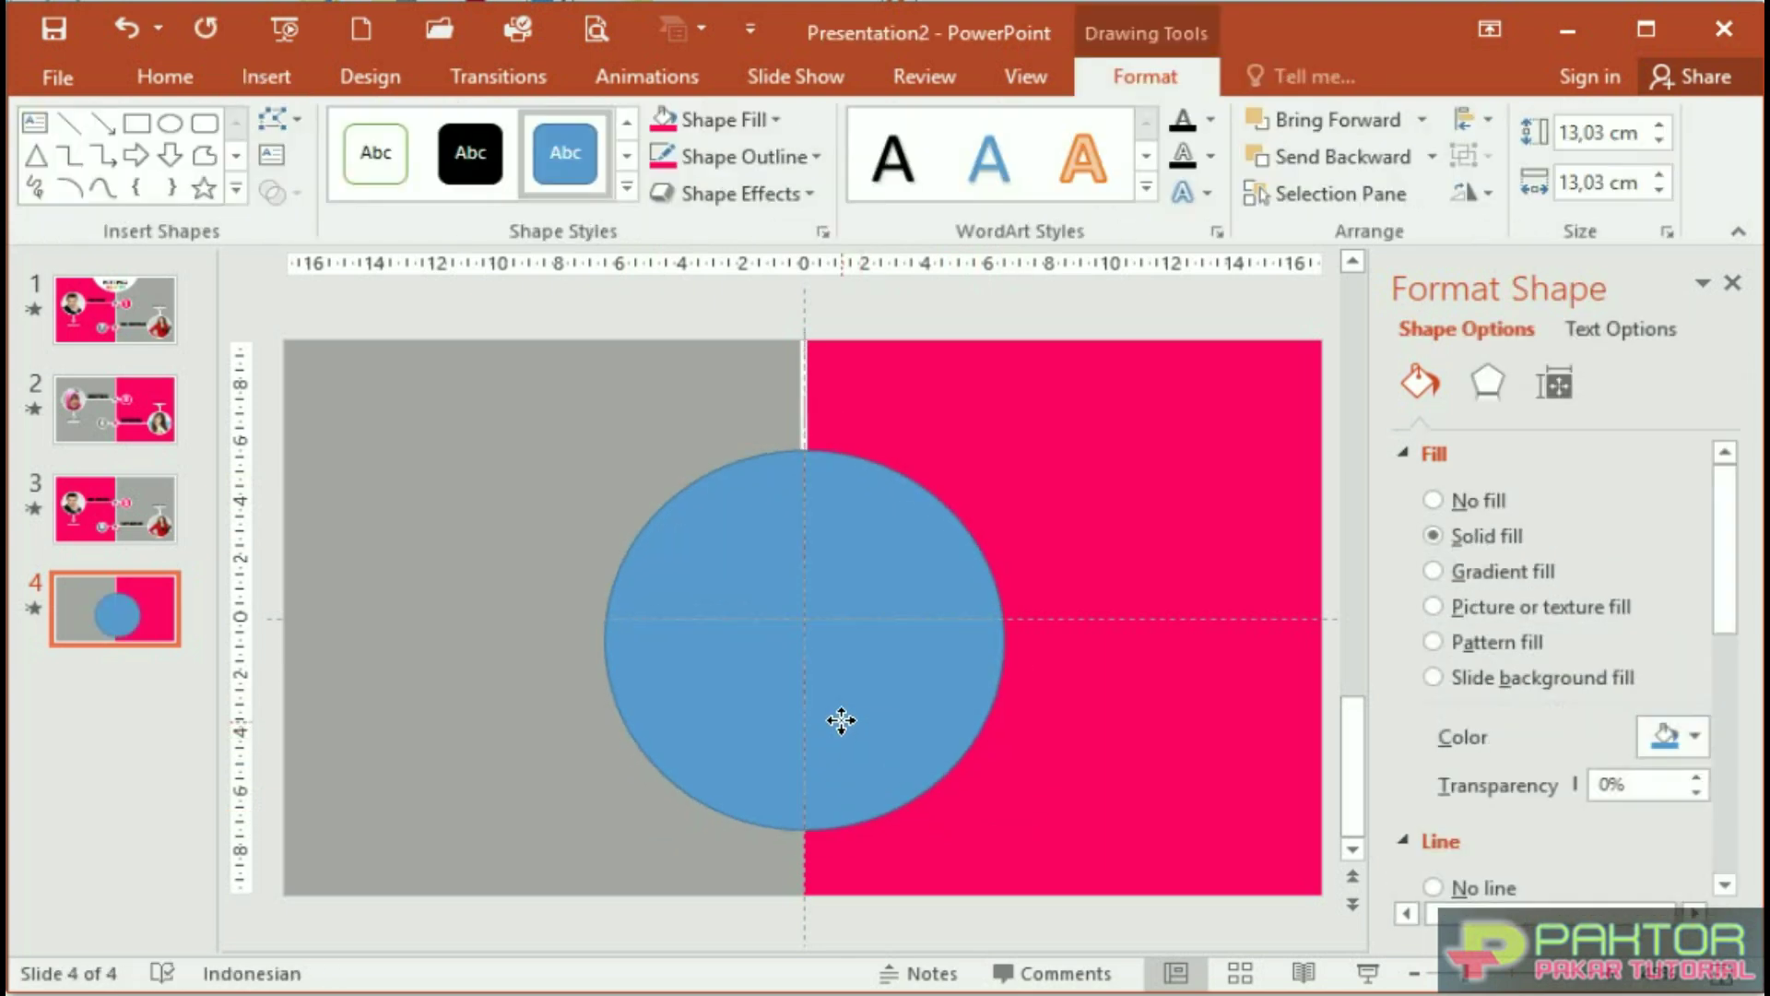
click(1693, 737)
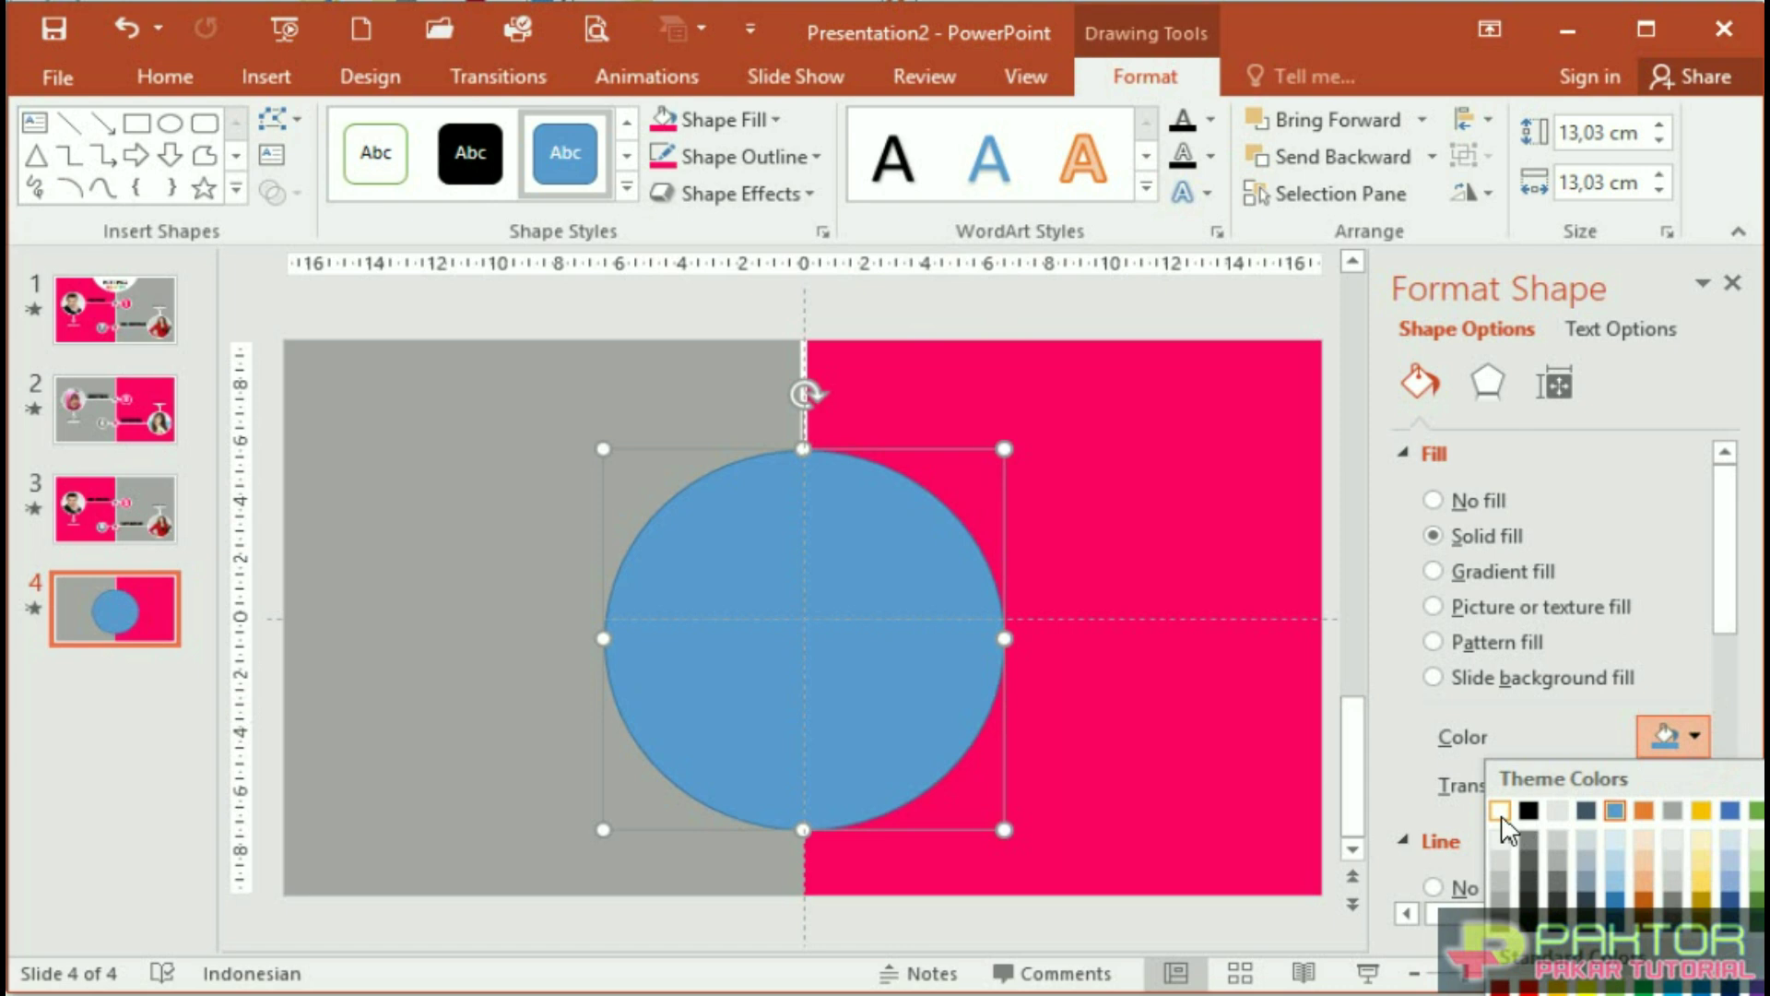
click(1500, 811)
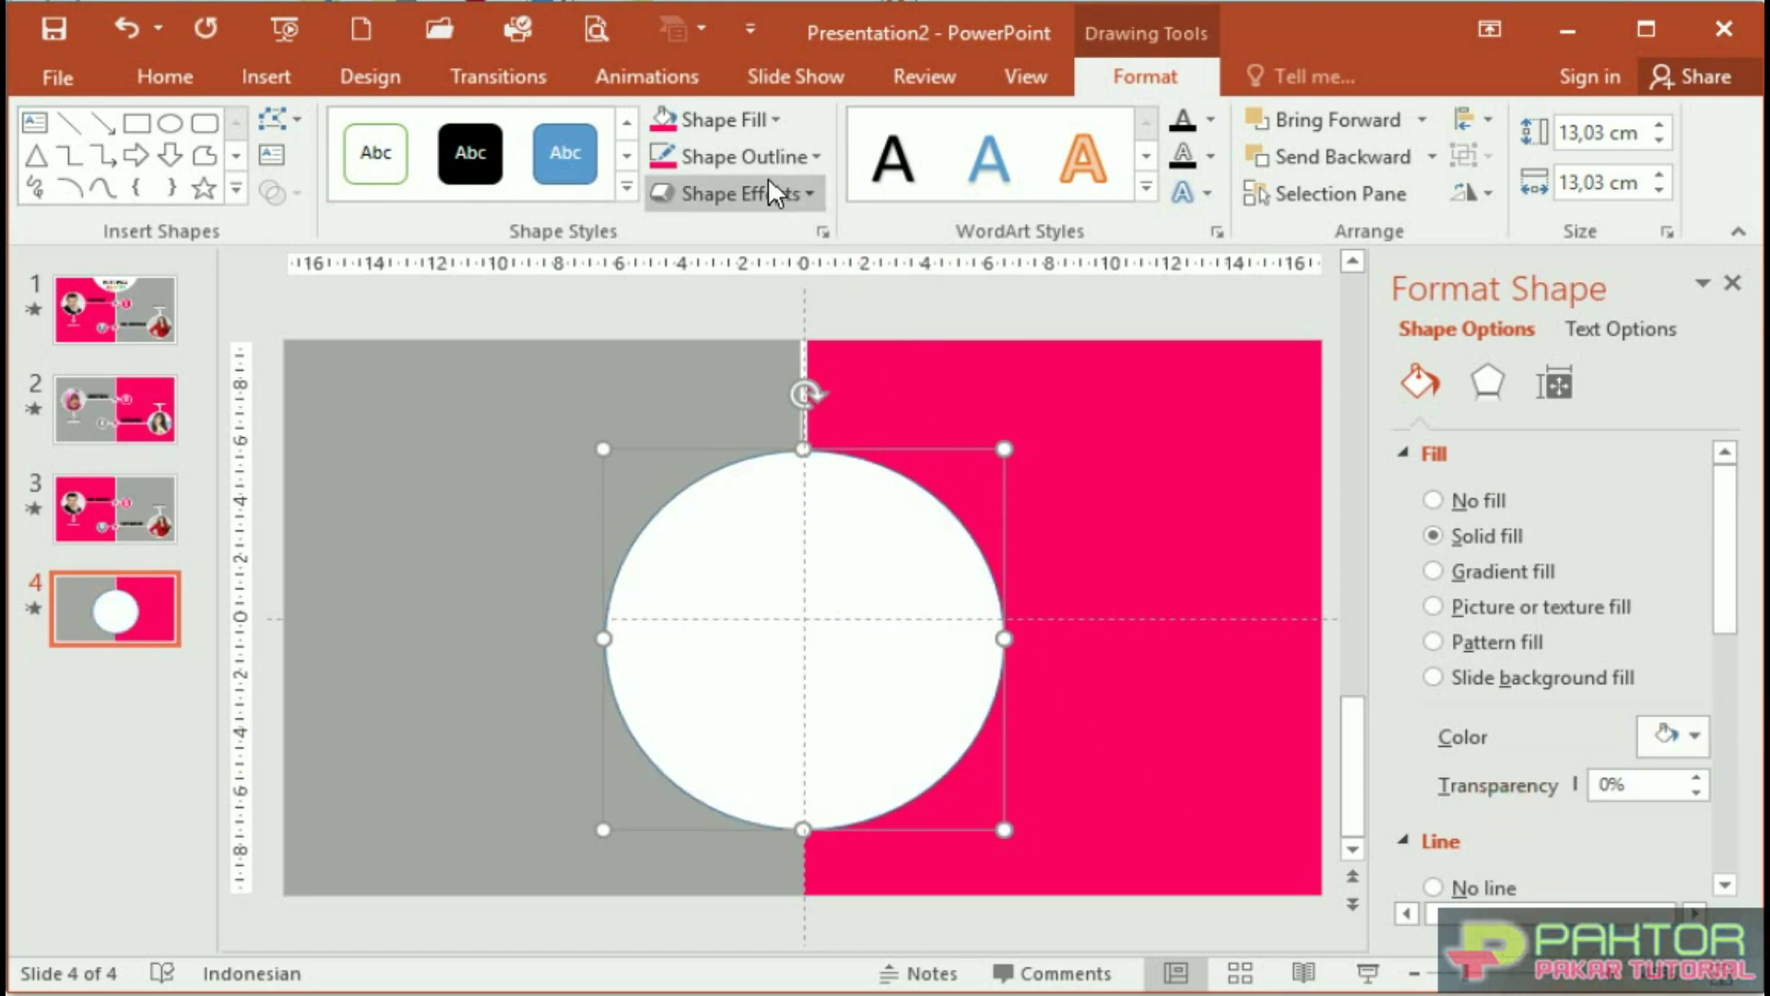
click(811, 158)
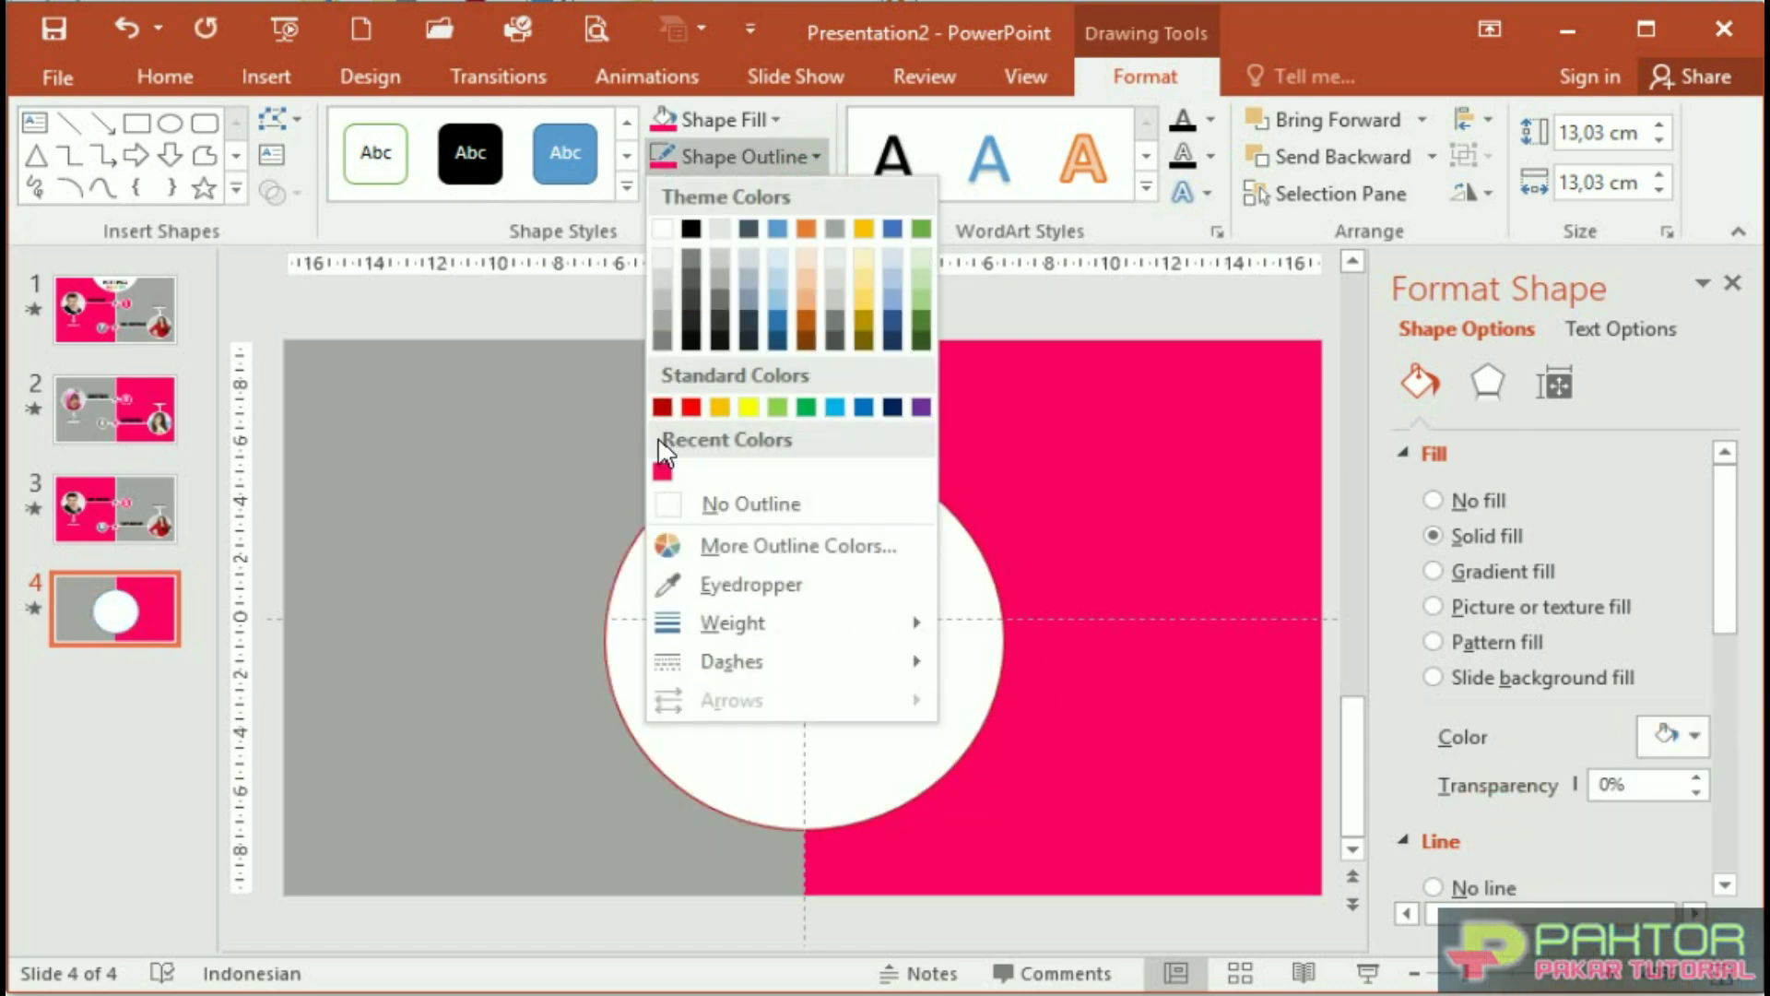
click(665, 504)
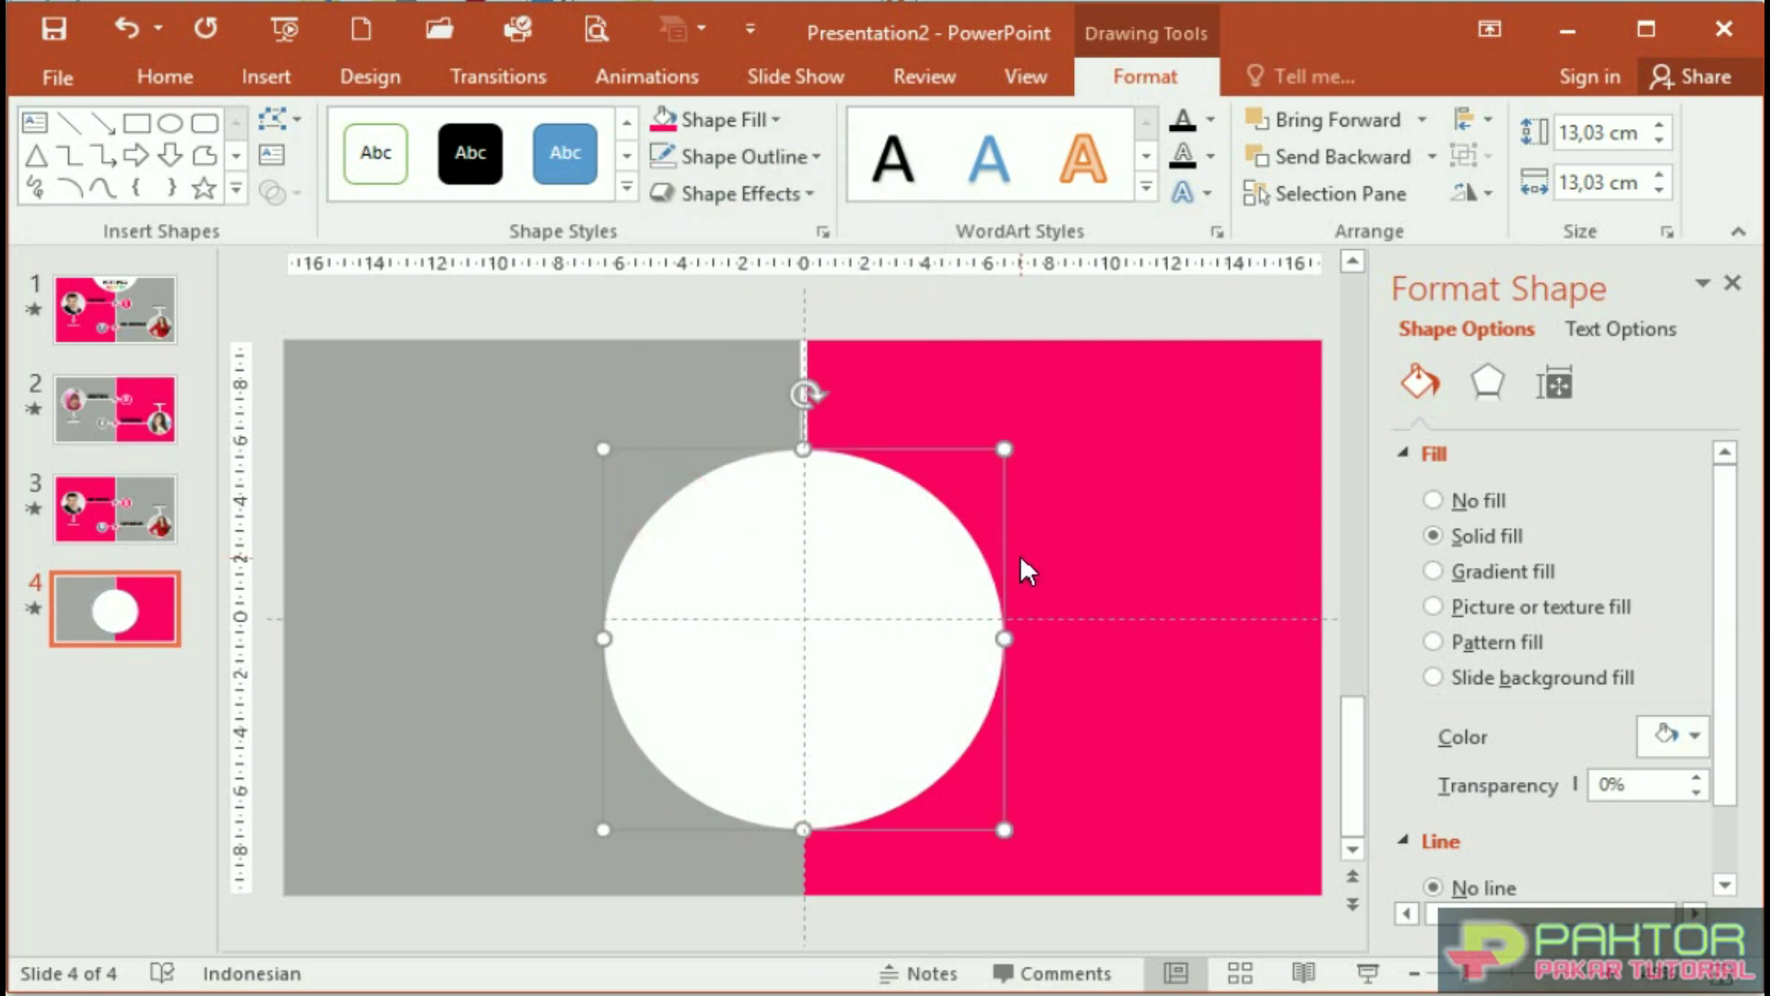
key(ctrl+c)
drag(877, 669, 932, 671)
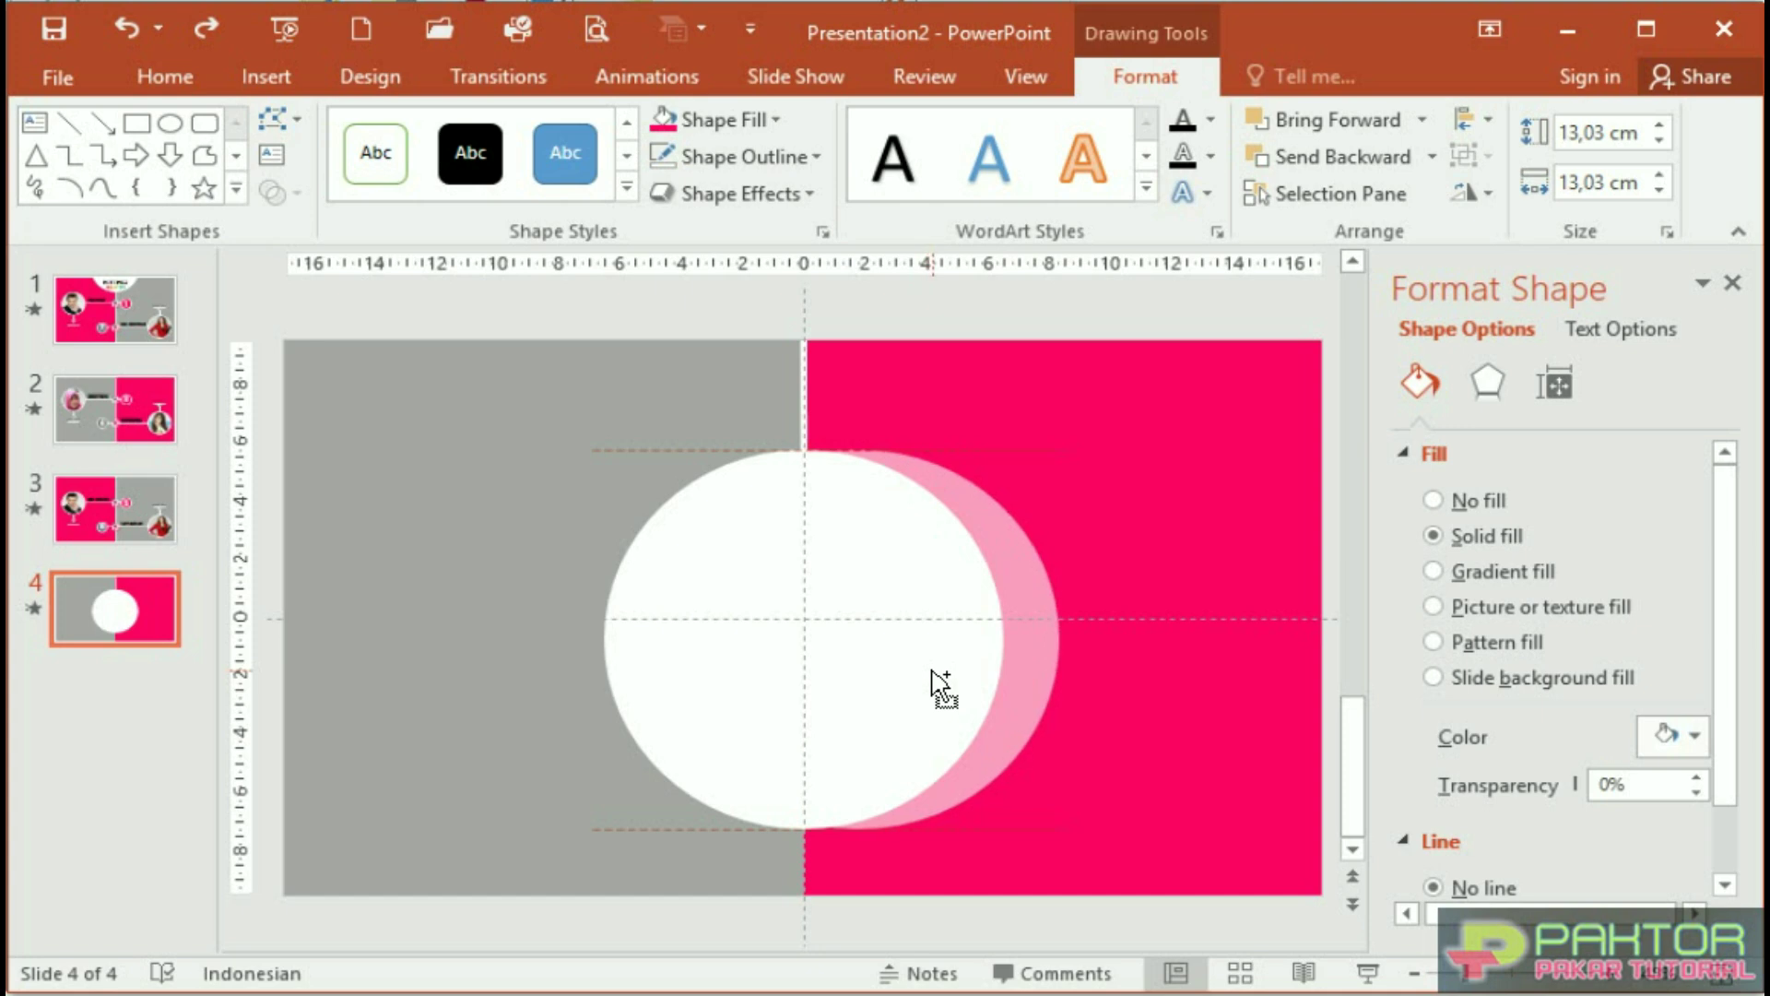
Duplicate the circle to the right, filling the copies grey and dark grey
drag(932, 672, 932, 672)
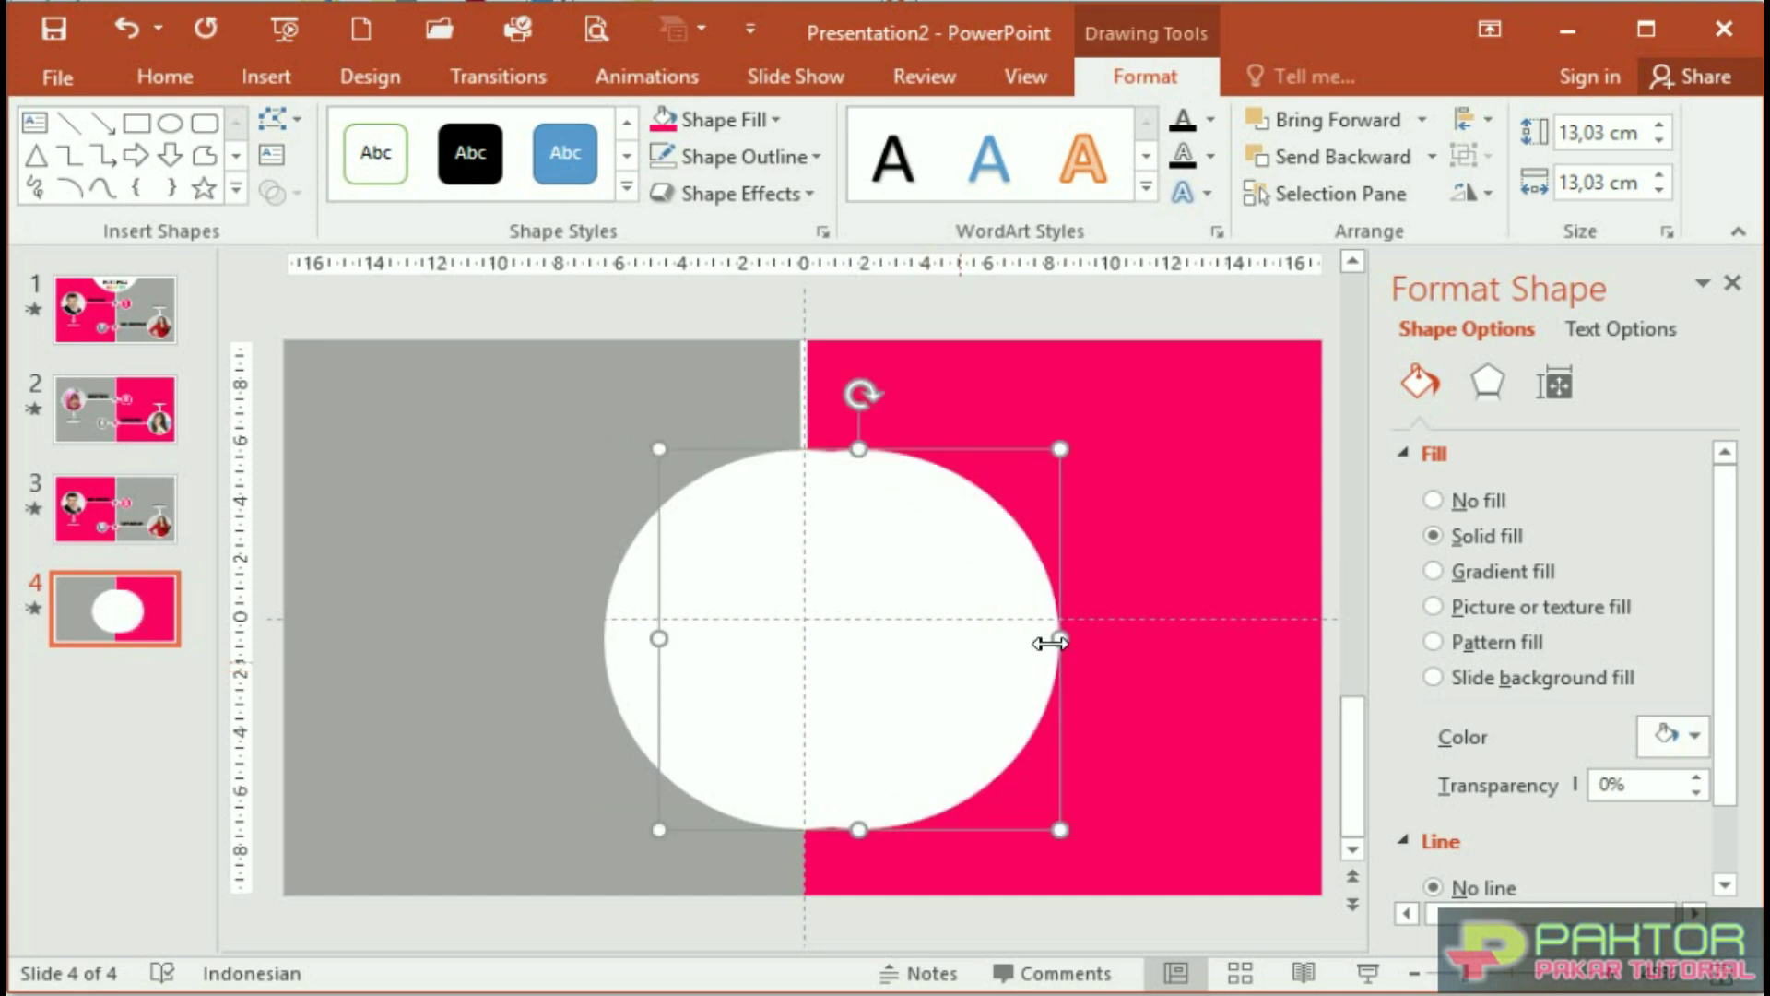
key(ctrl+z)
click(1676, 734)
click(1500, 890)
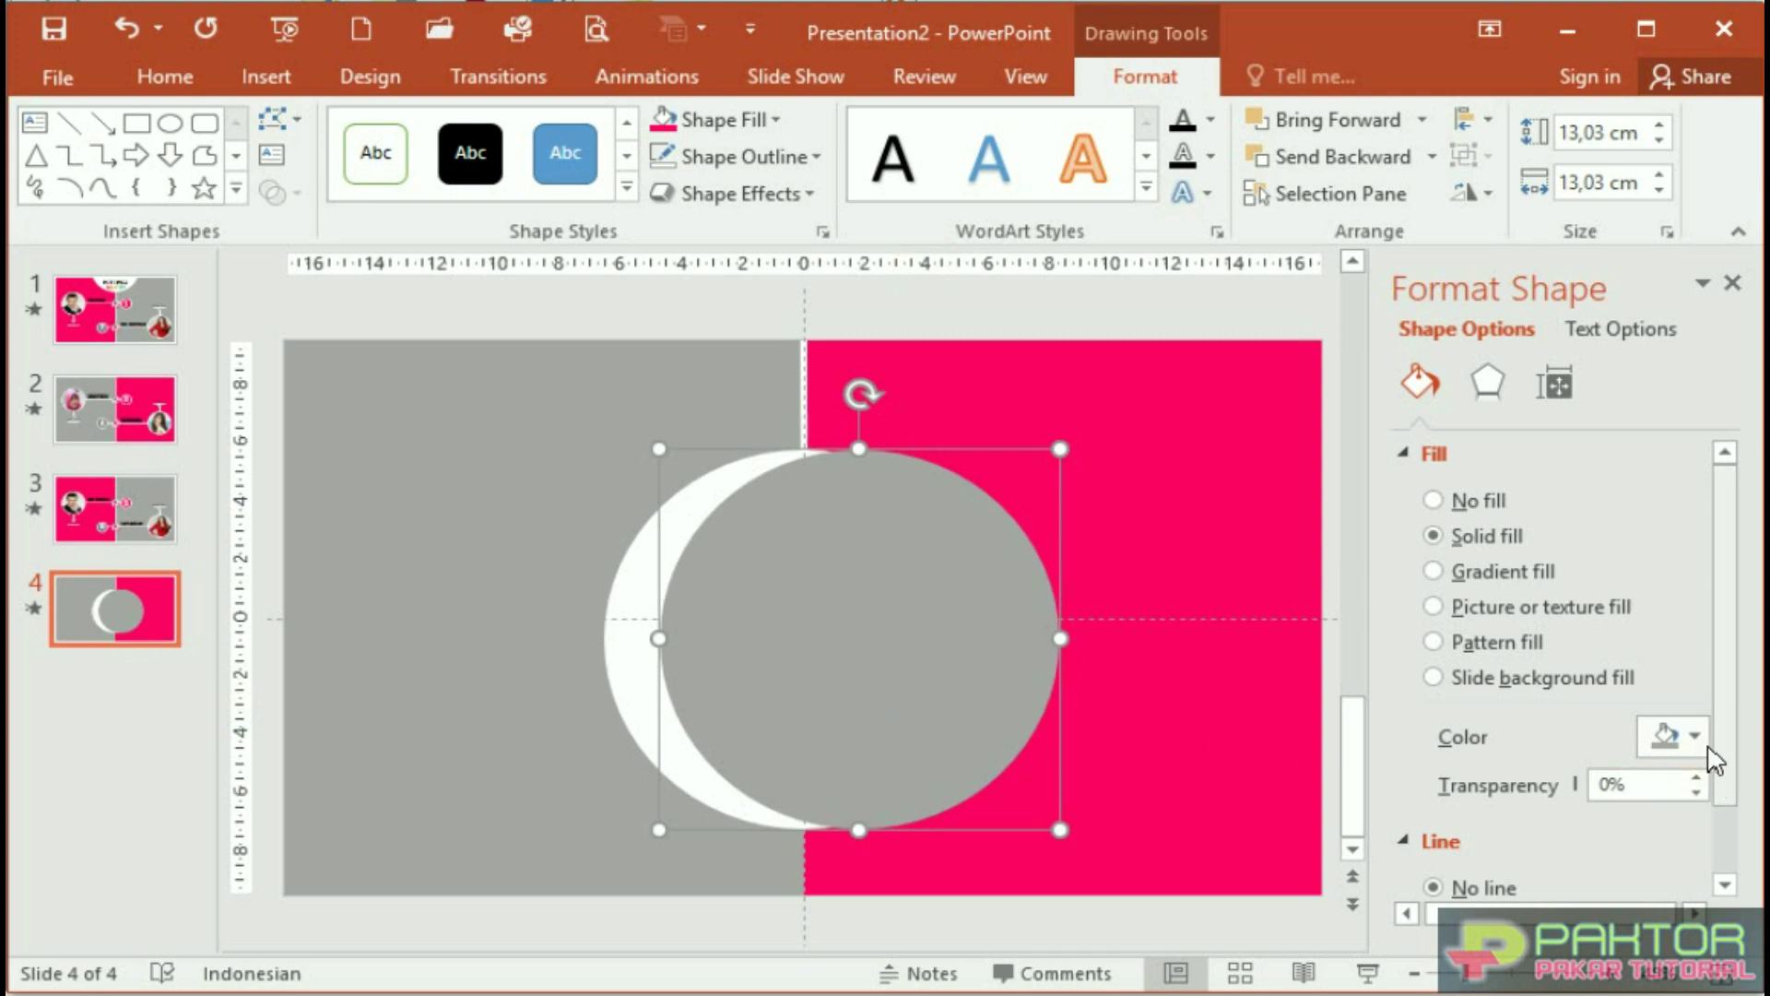
drag(933, 679, 1015, 678)
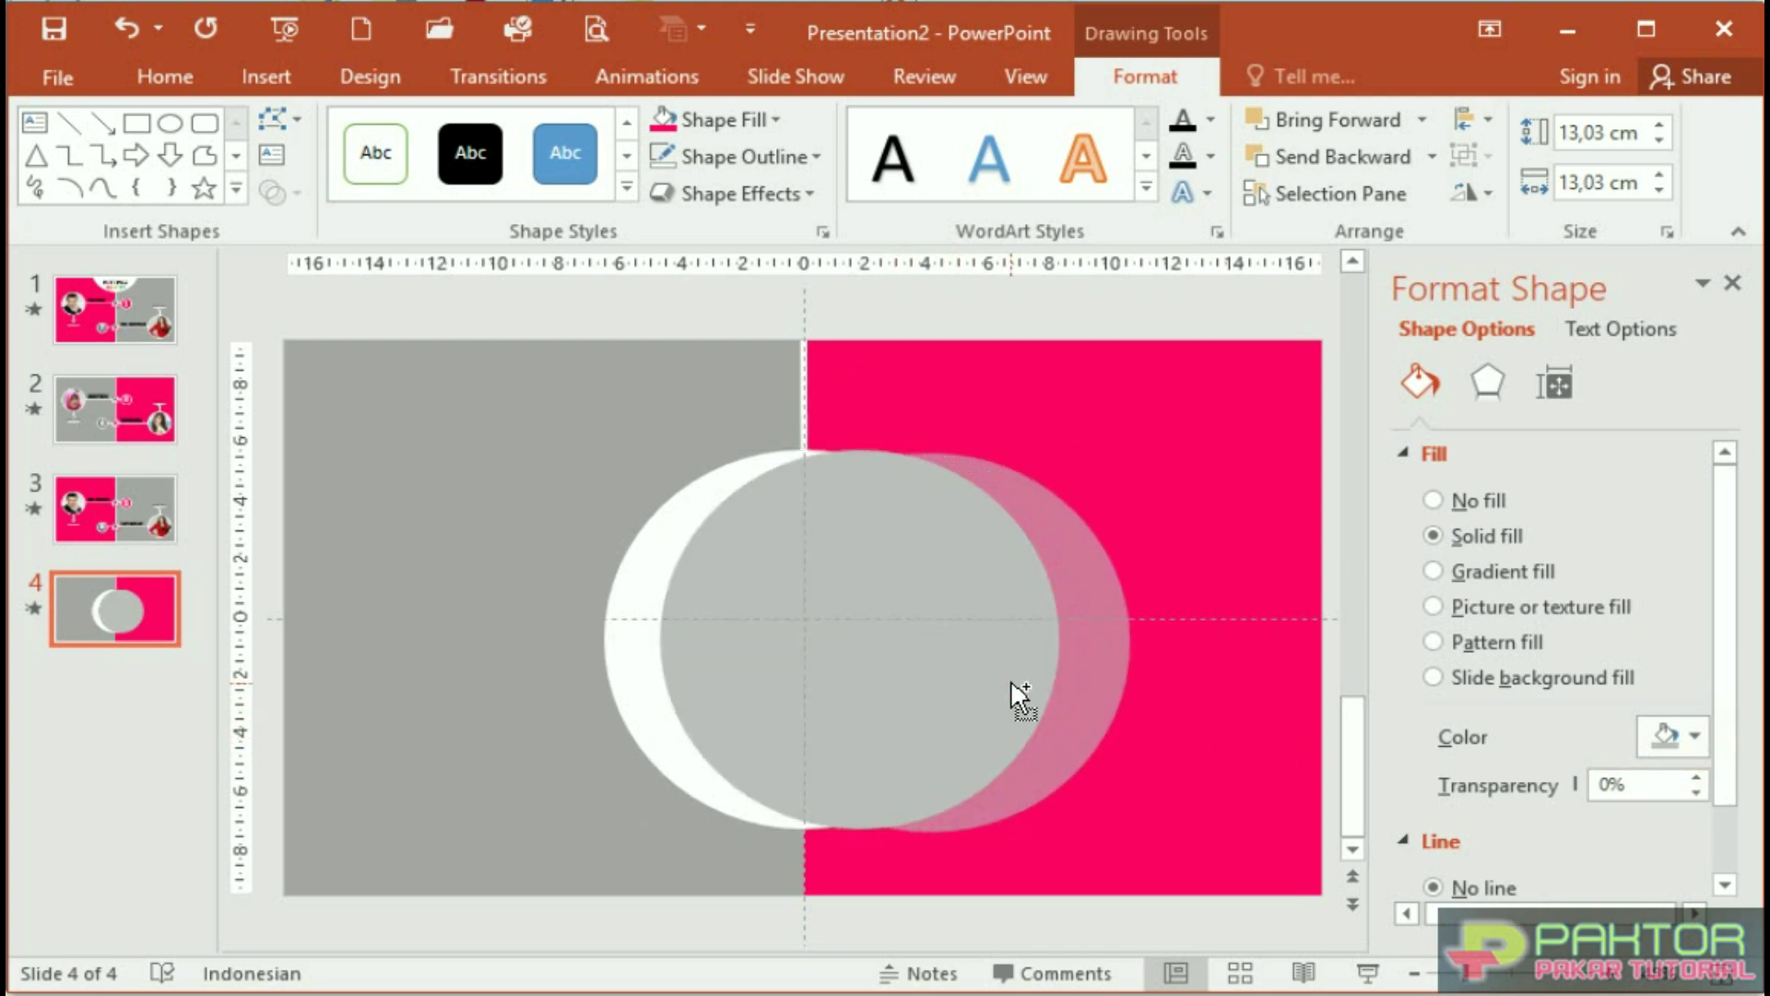
click(1694, 735)
click(1509, 899)
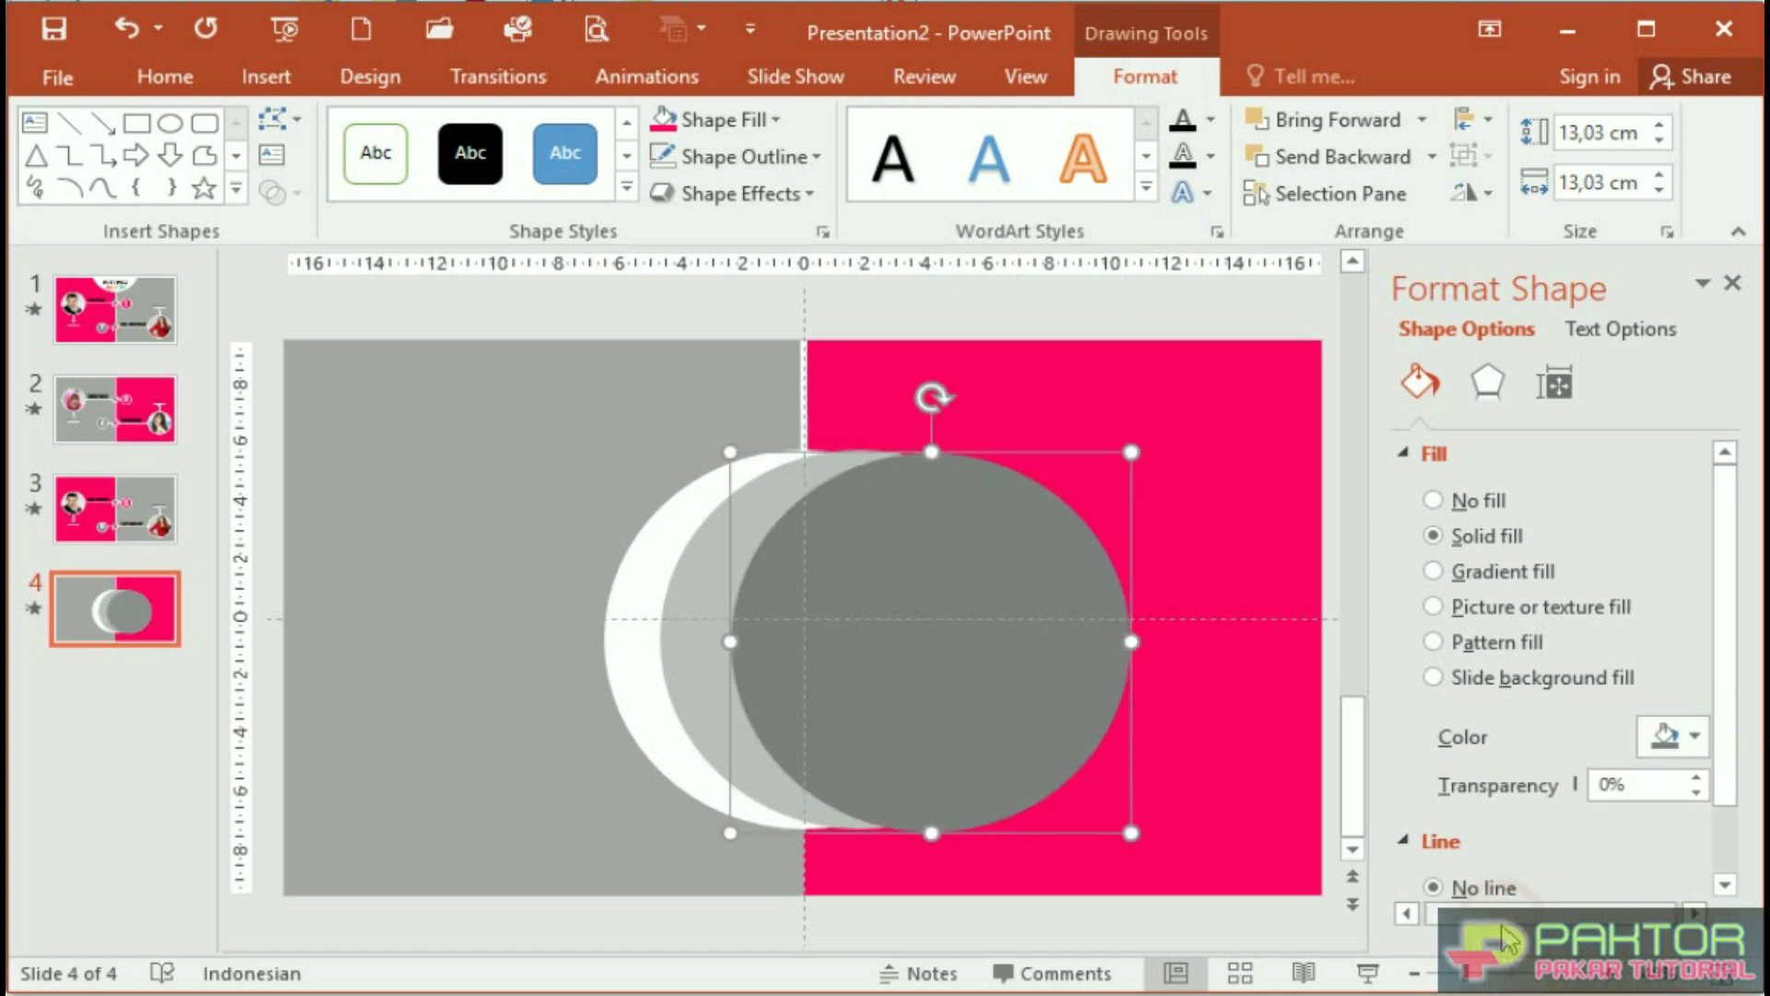
Move the white circle left, fill it light pink, and add a hot-pink copy at the far left
click(643, 582)
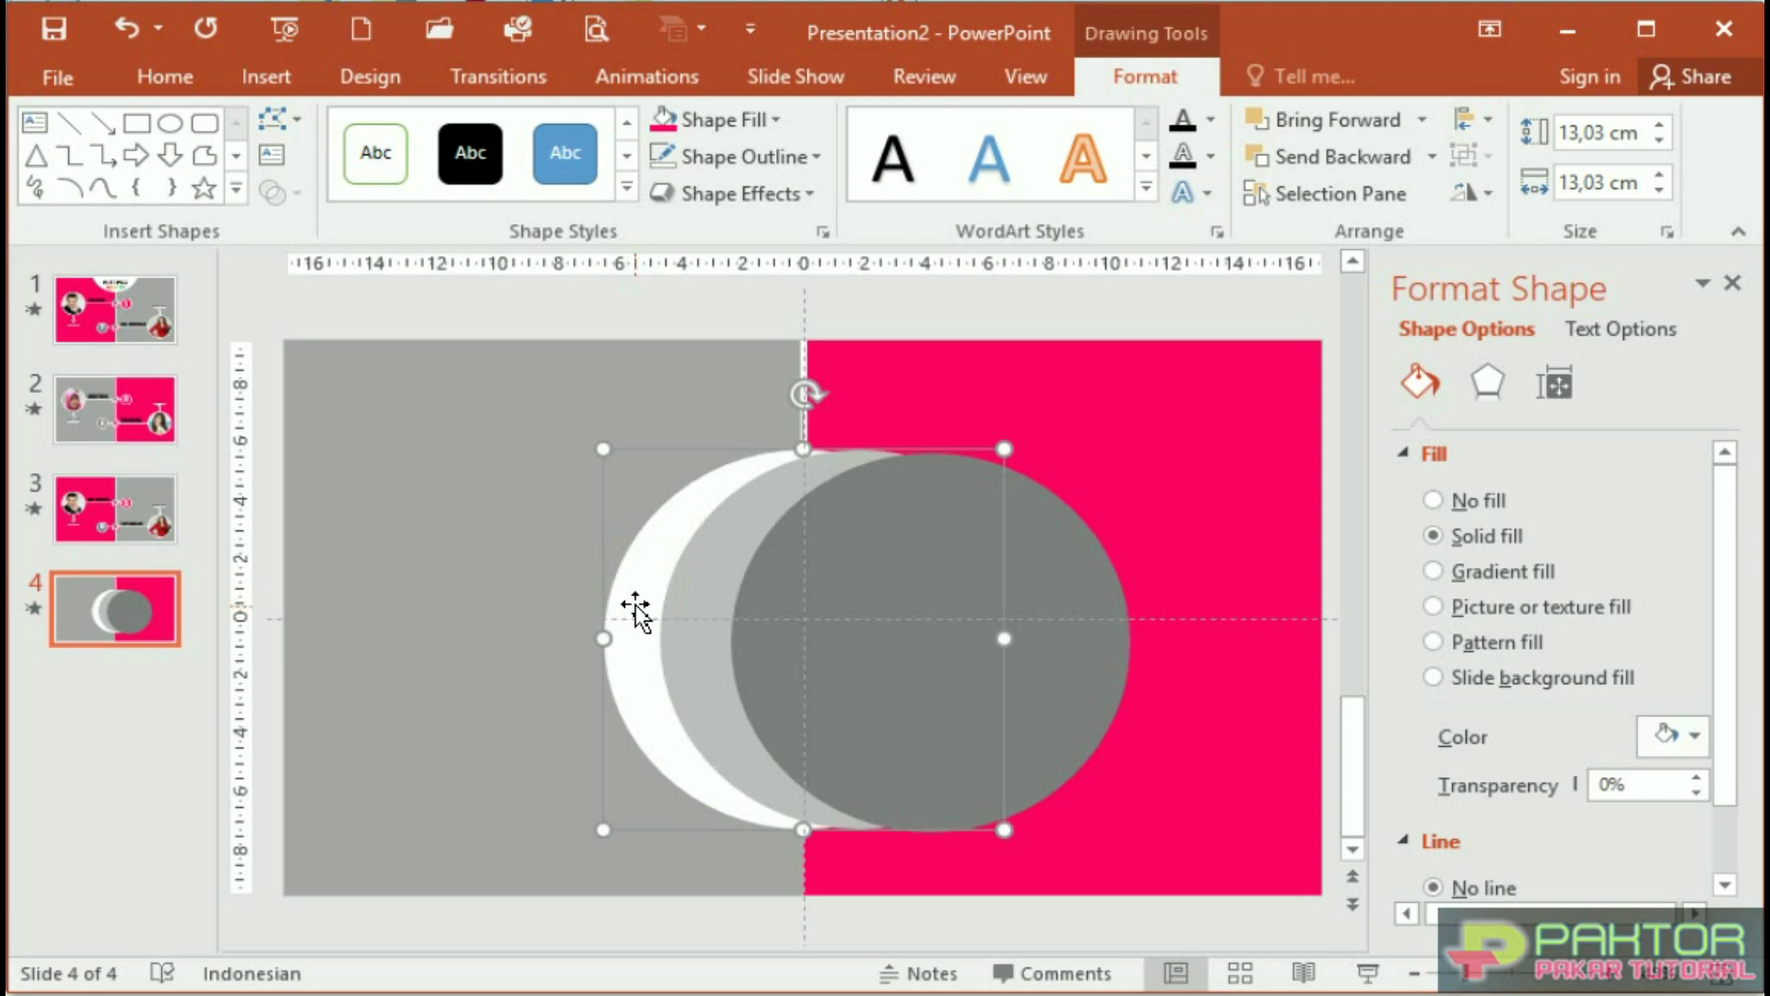
drag(643, 619, 565, 612)
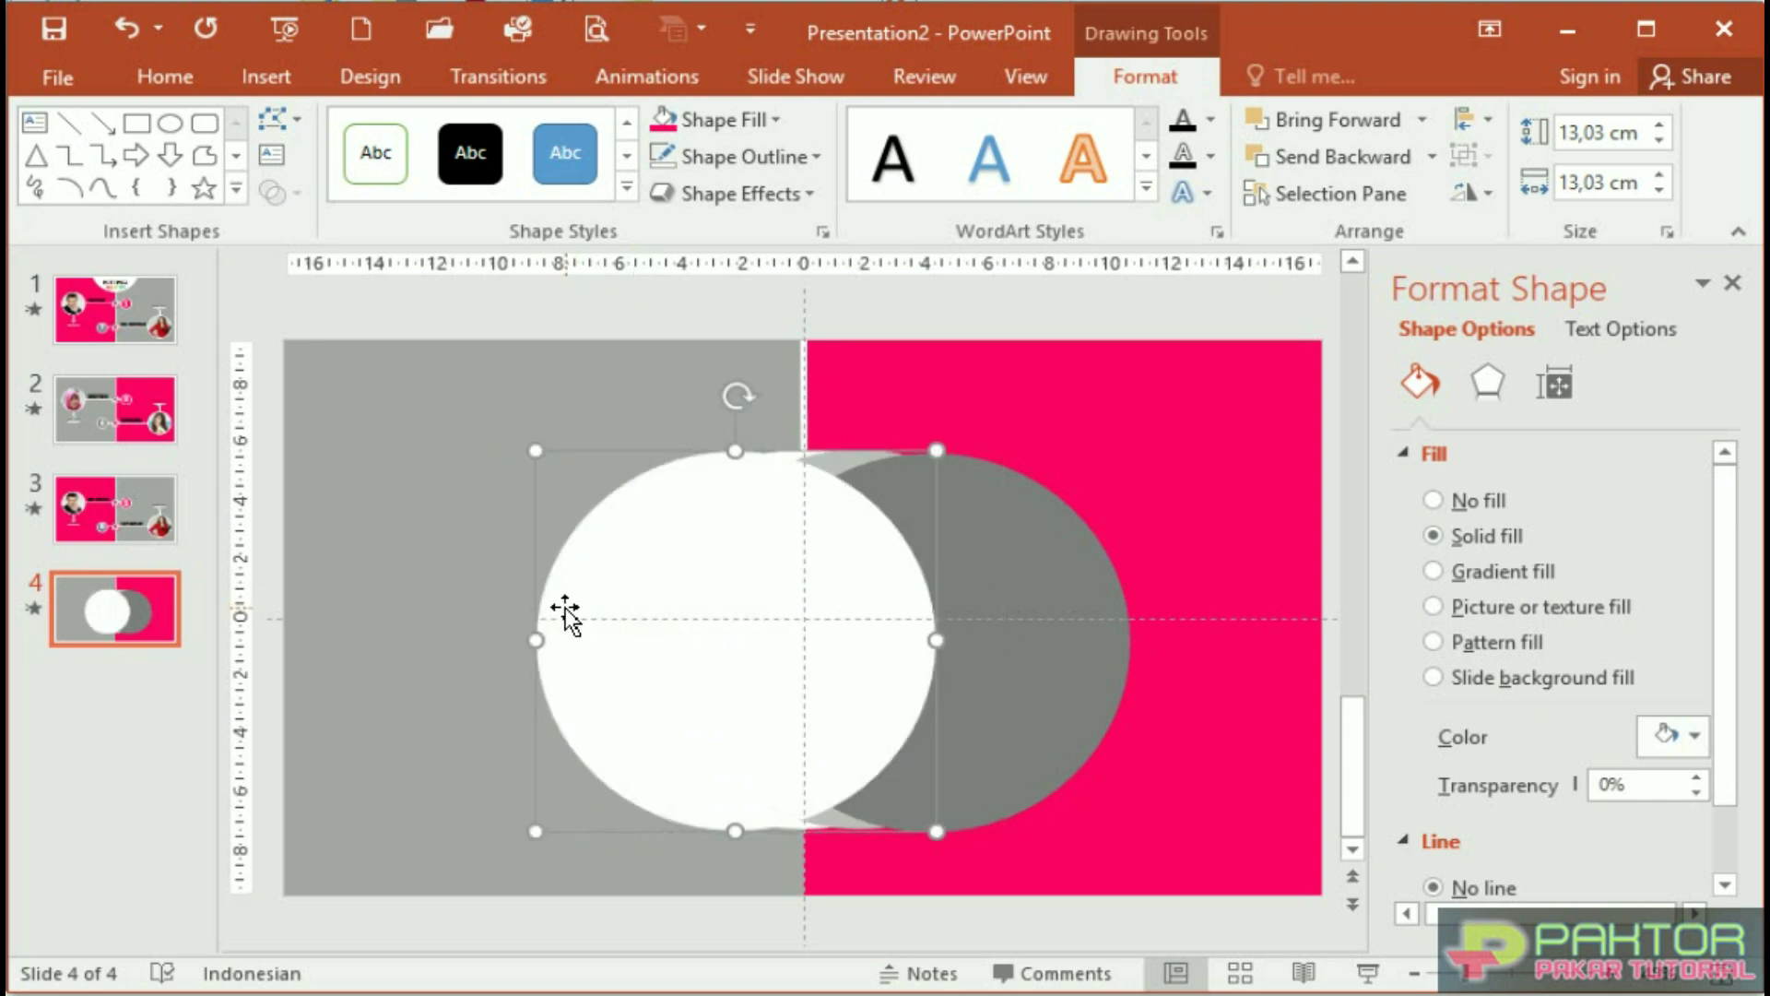
click(1695, 735)
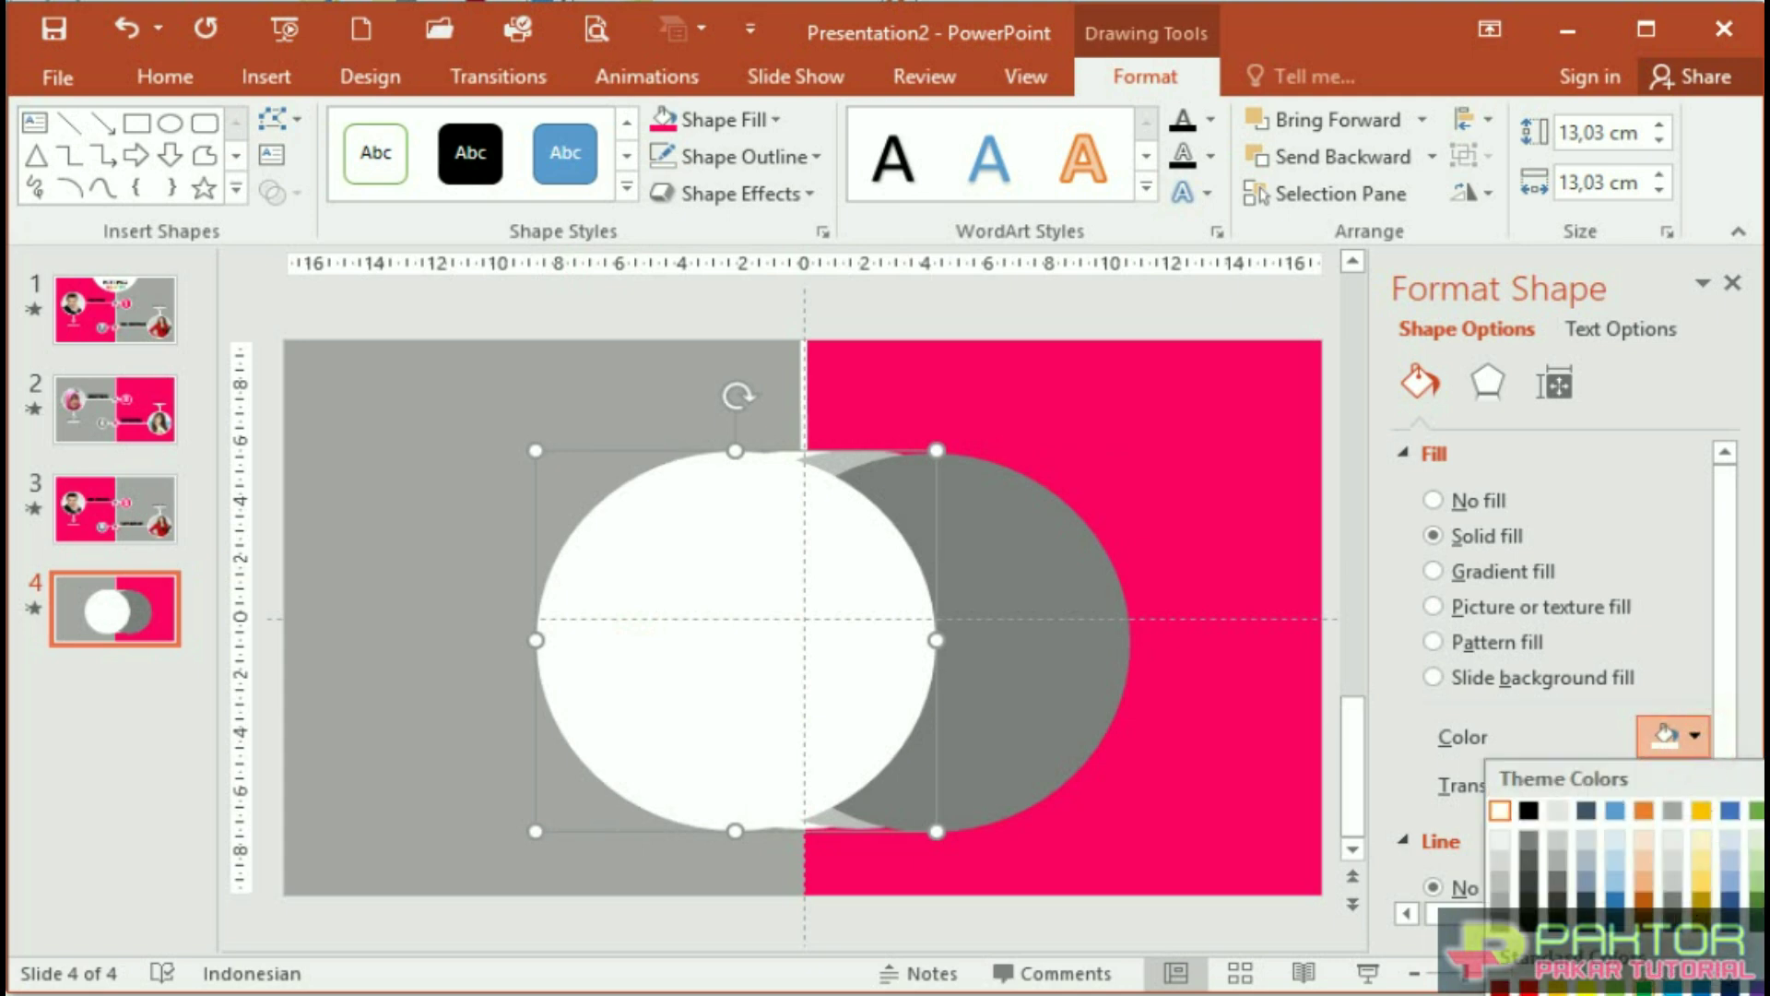
click(1530, 963)
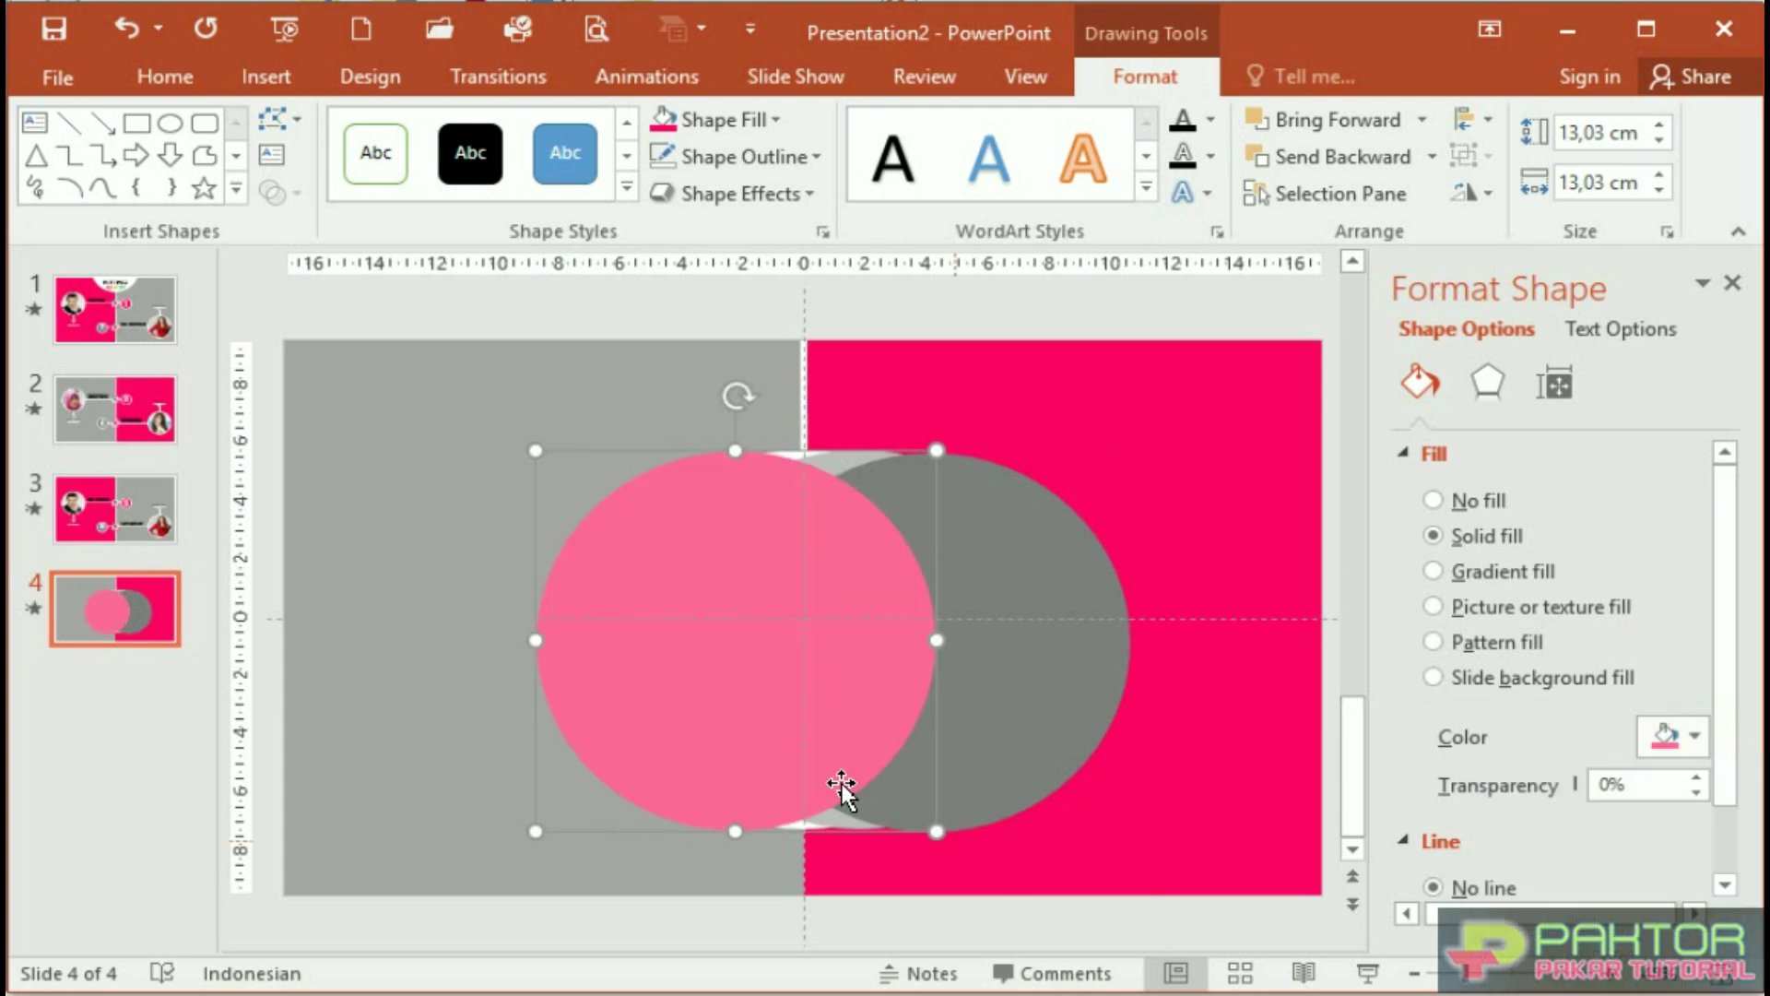
drag(730, 691, 672, 689)
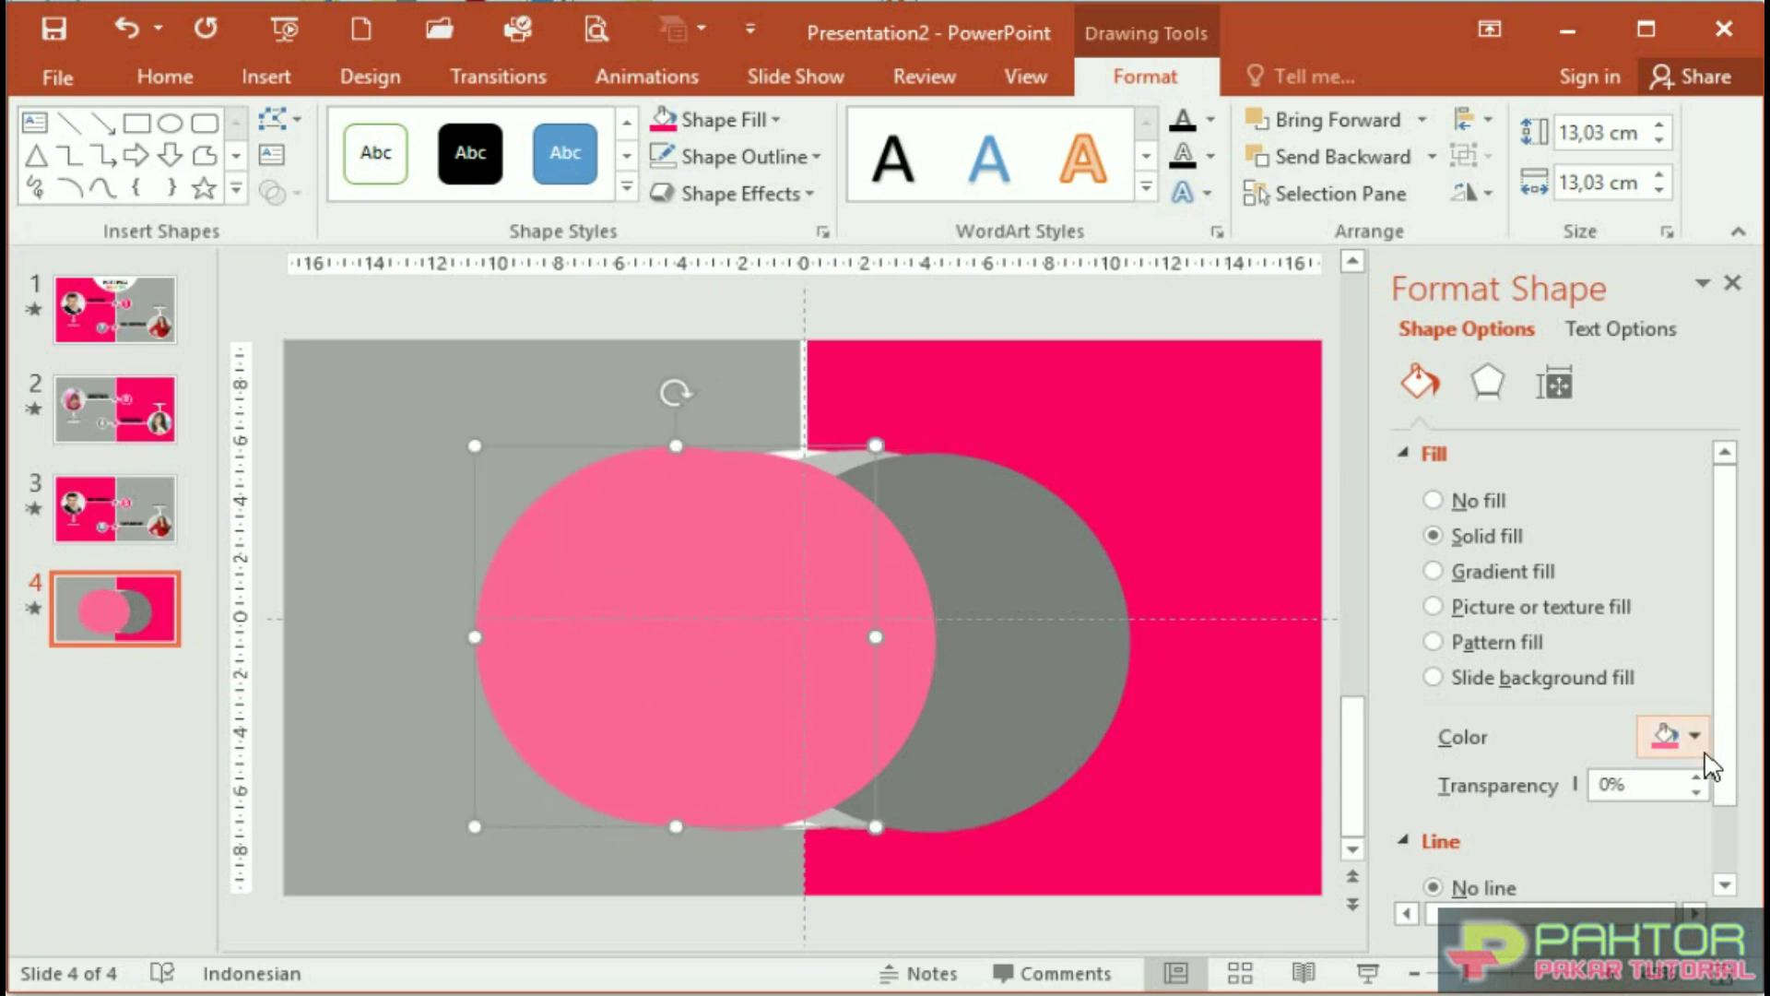
click(1694, 736)
click(1516, 958)
Bring the light-pink and light-grey circles forward in the stack
click(802, 450)
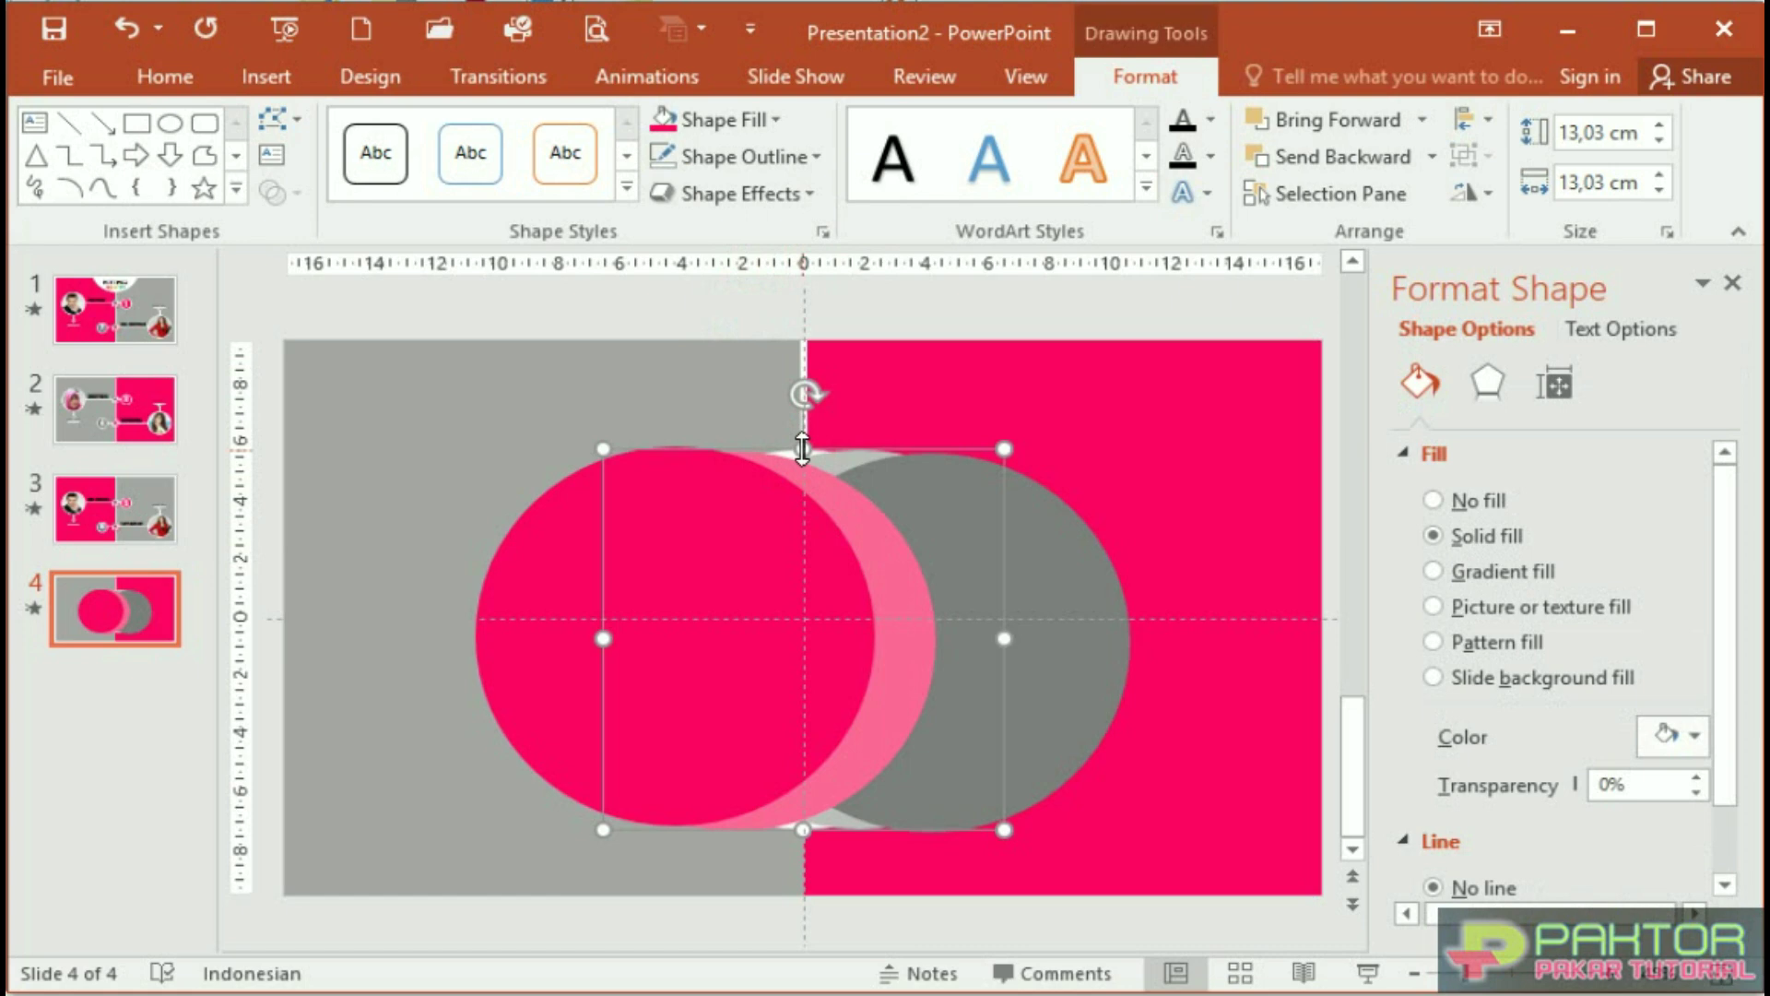
key(ctrl+z)
key(ctrl+z)
click(1423, 120)
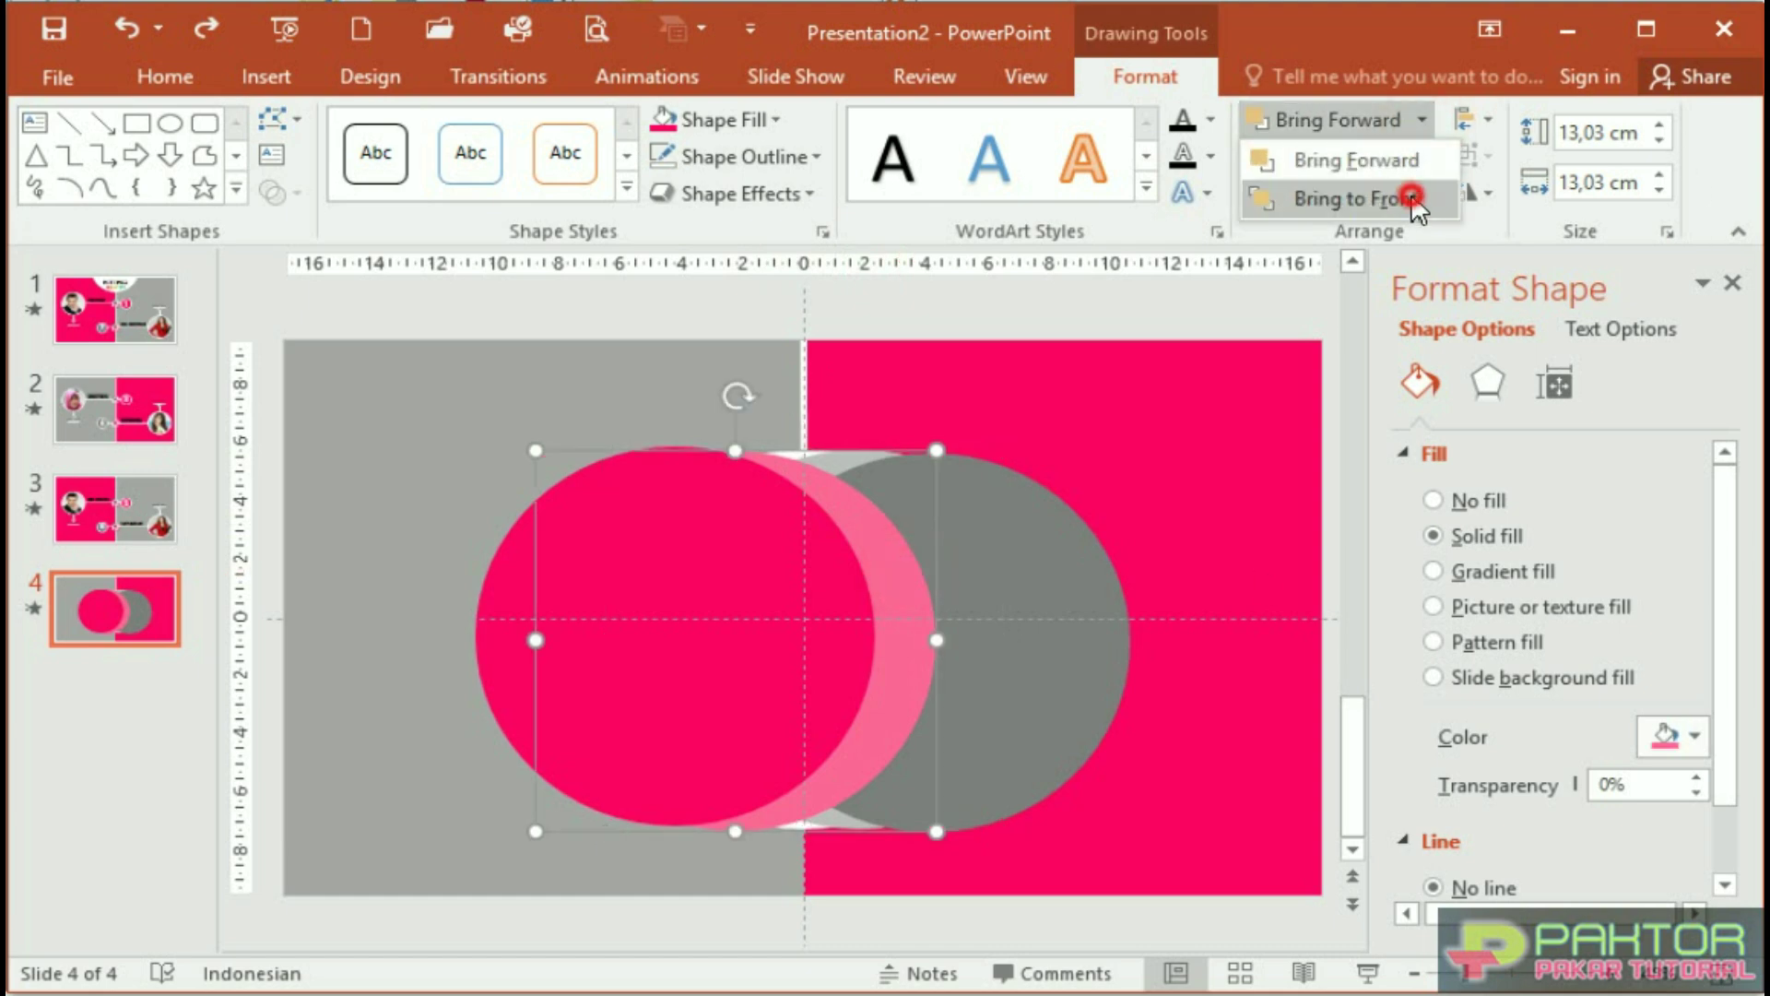
click(1430, 194)
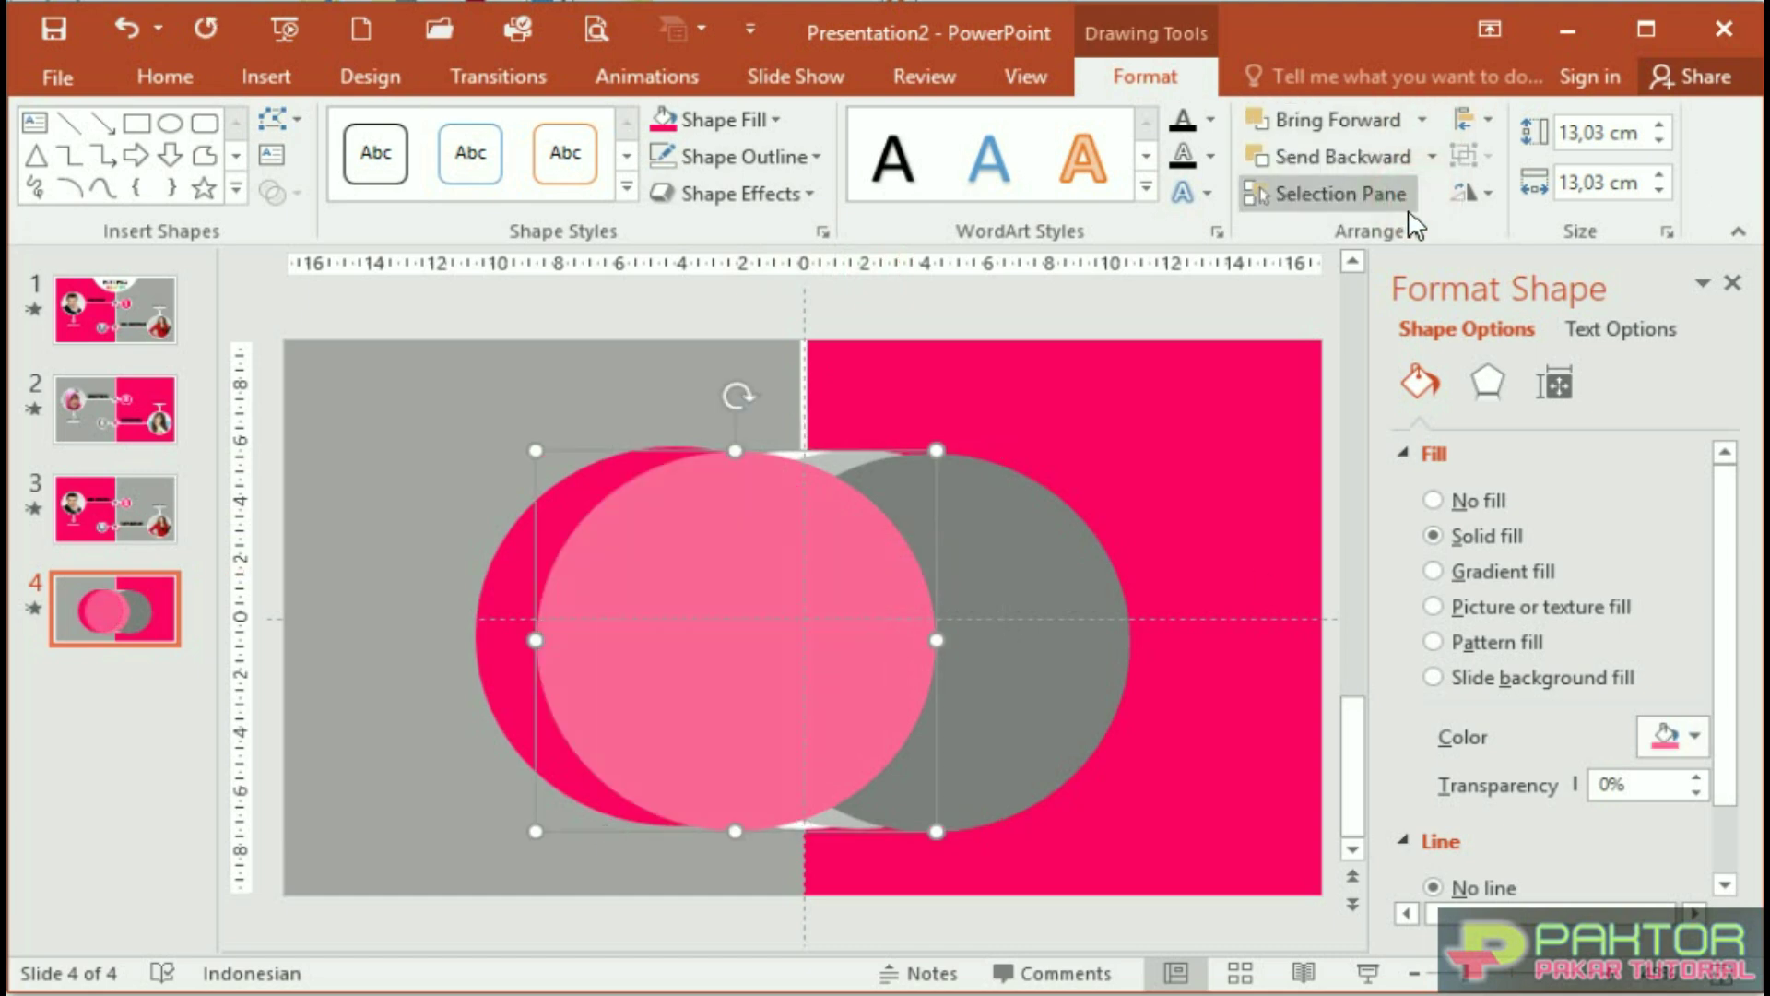
click(838, 467)
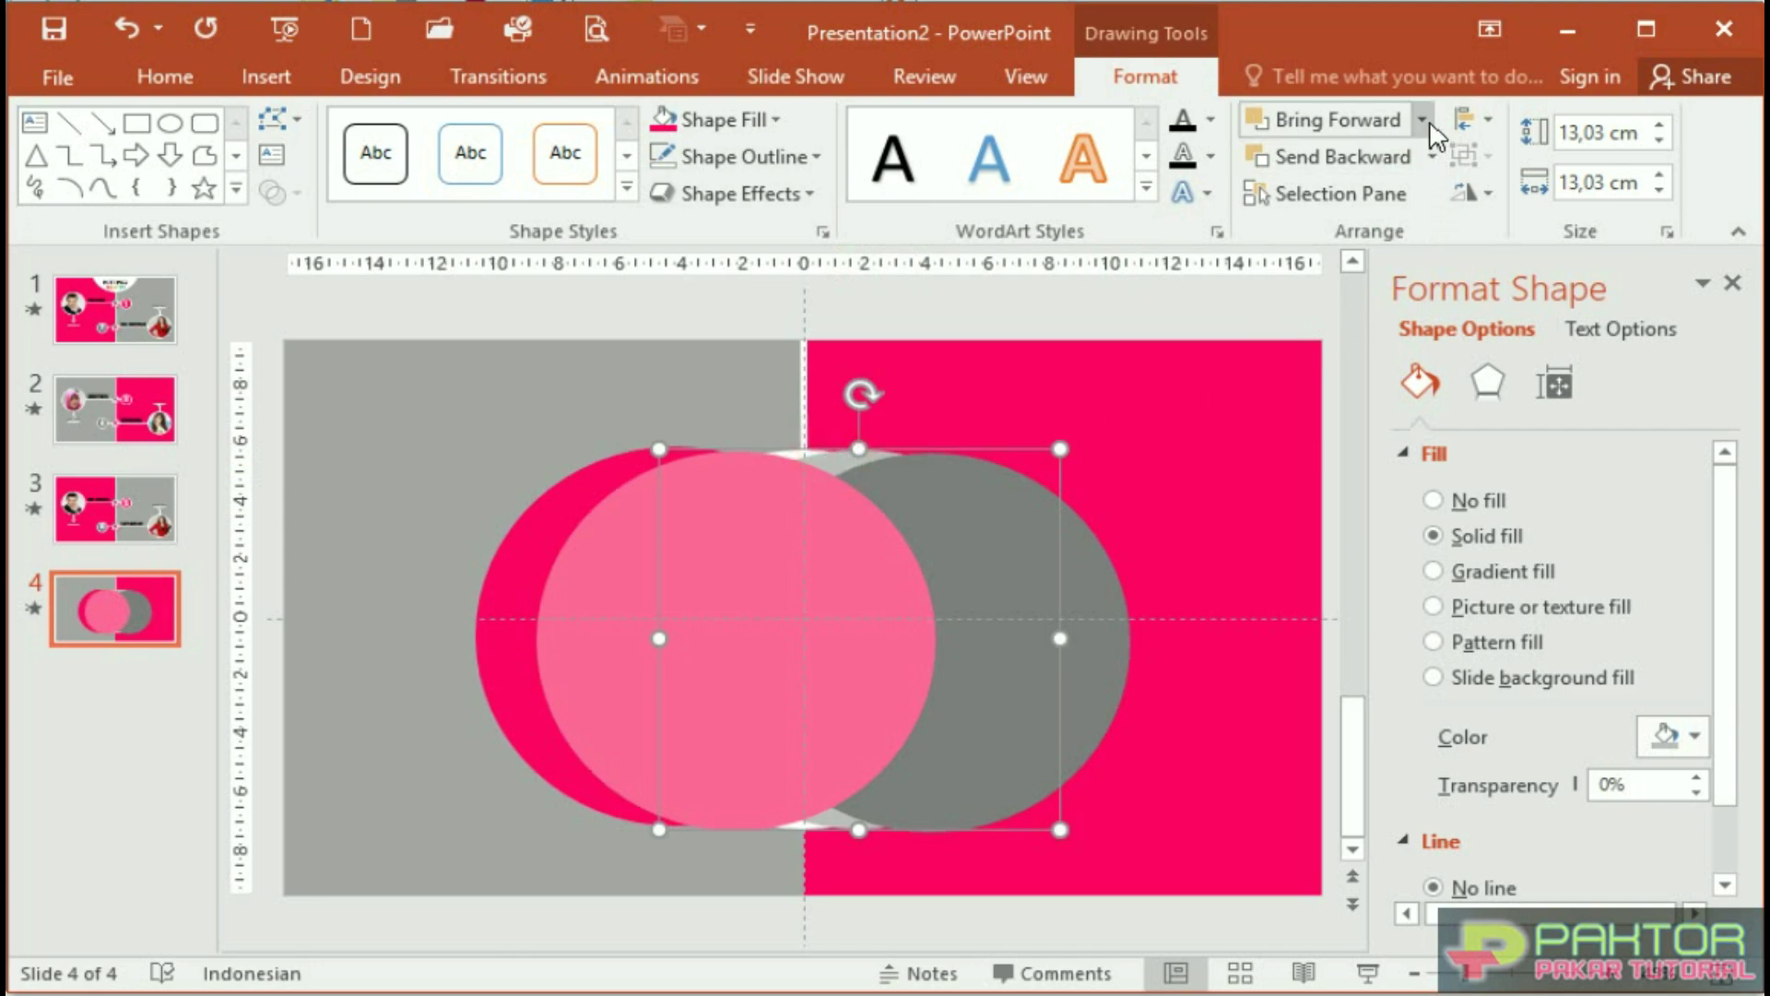
click(1422, 120)
click(1428, 201)
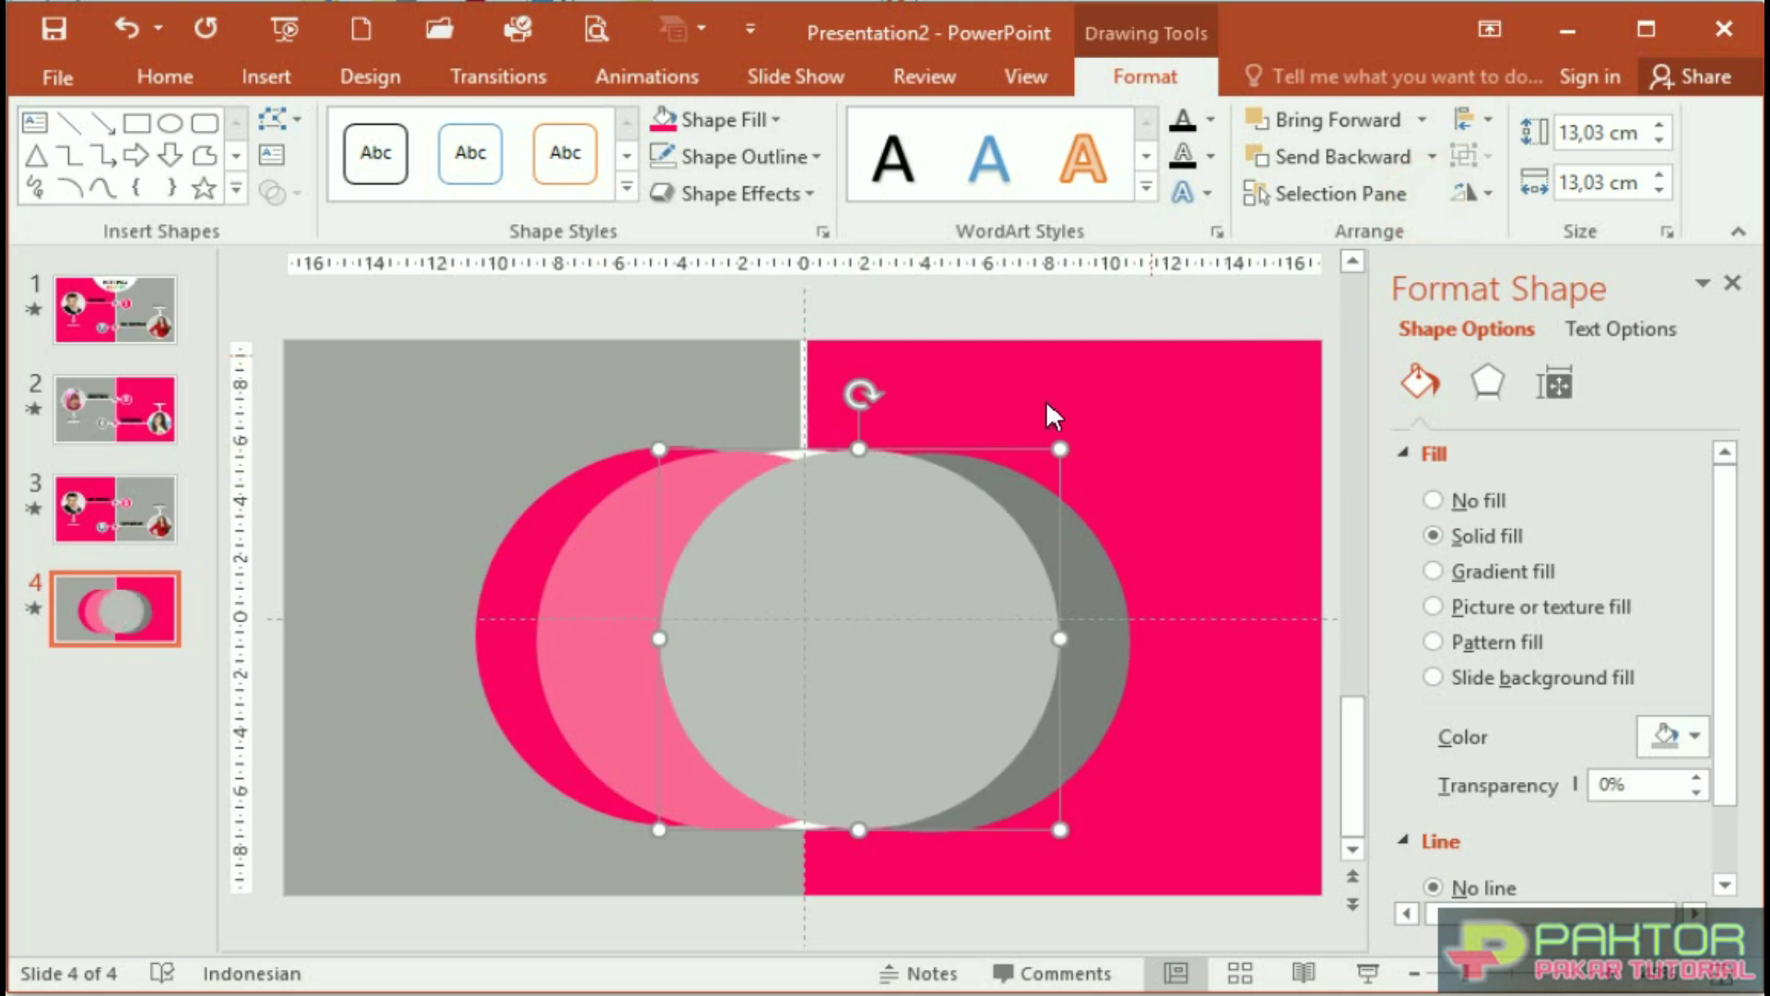
Bring the white circle in front of all other circles and deselect it
click(795, 456)
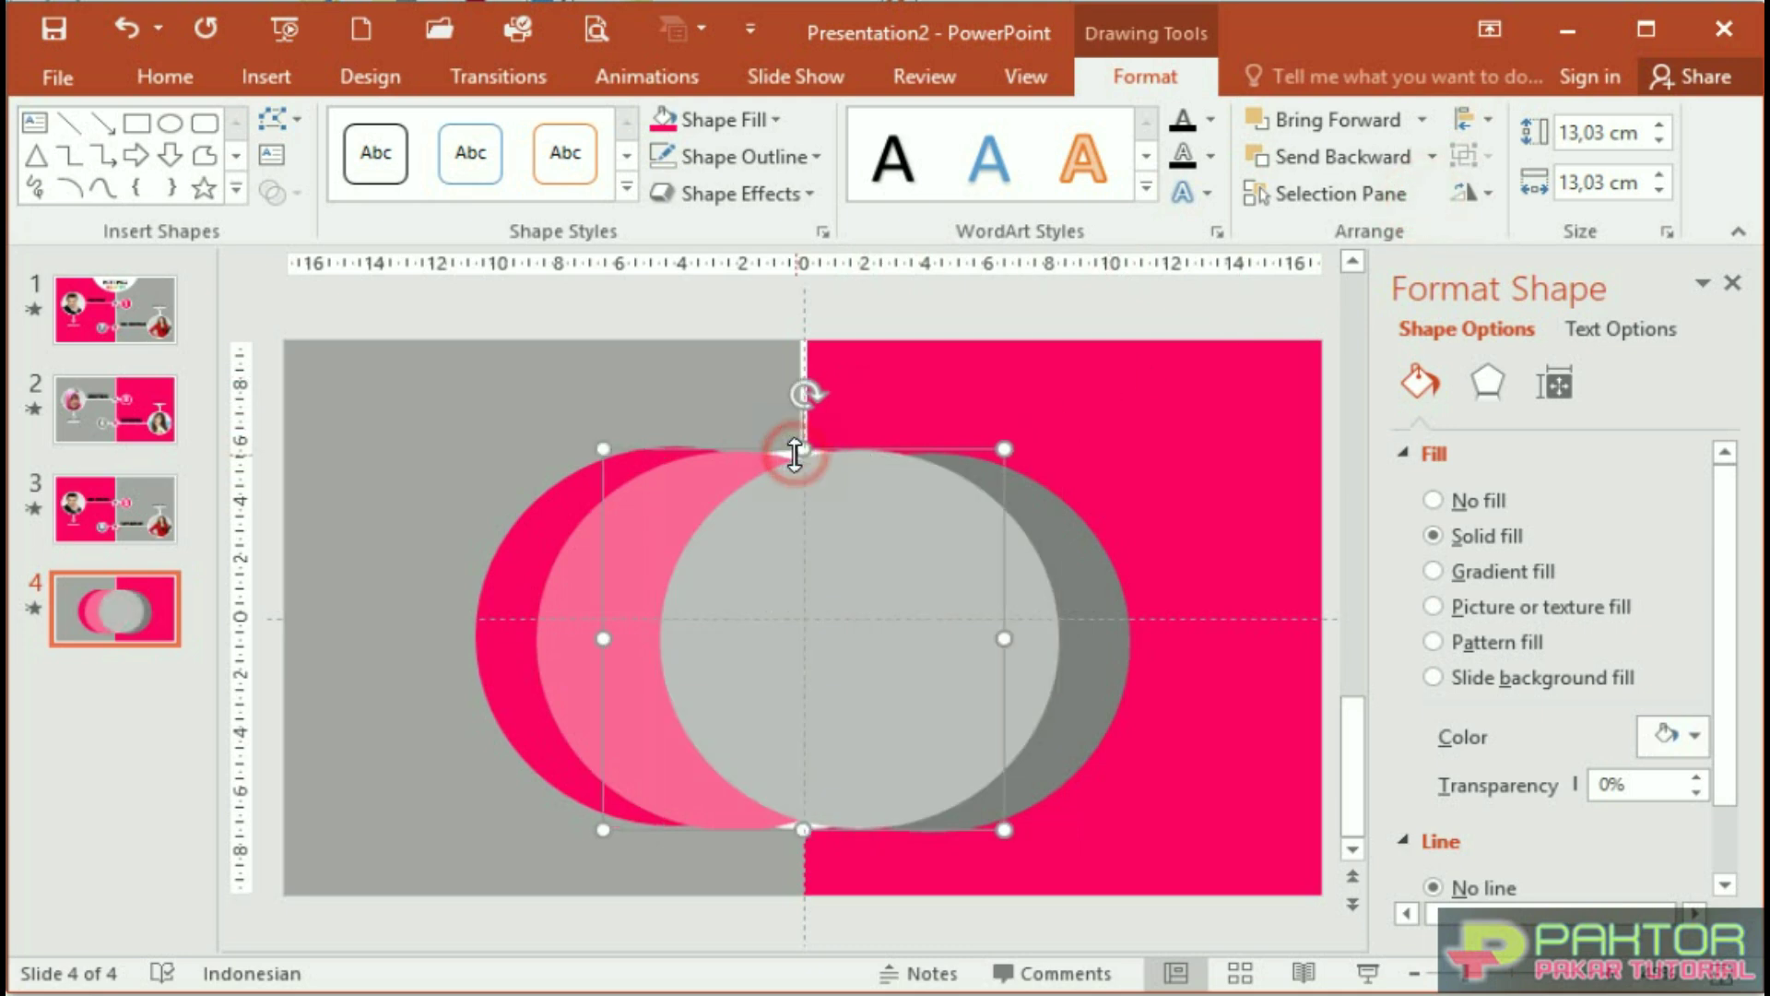
click(1423, 120)
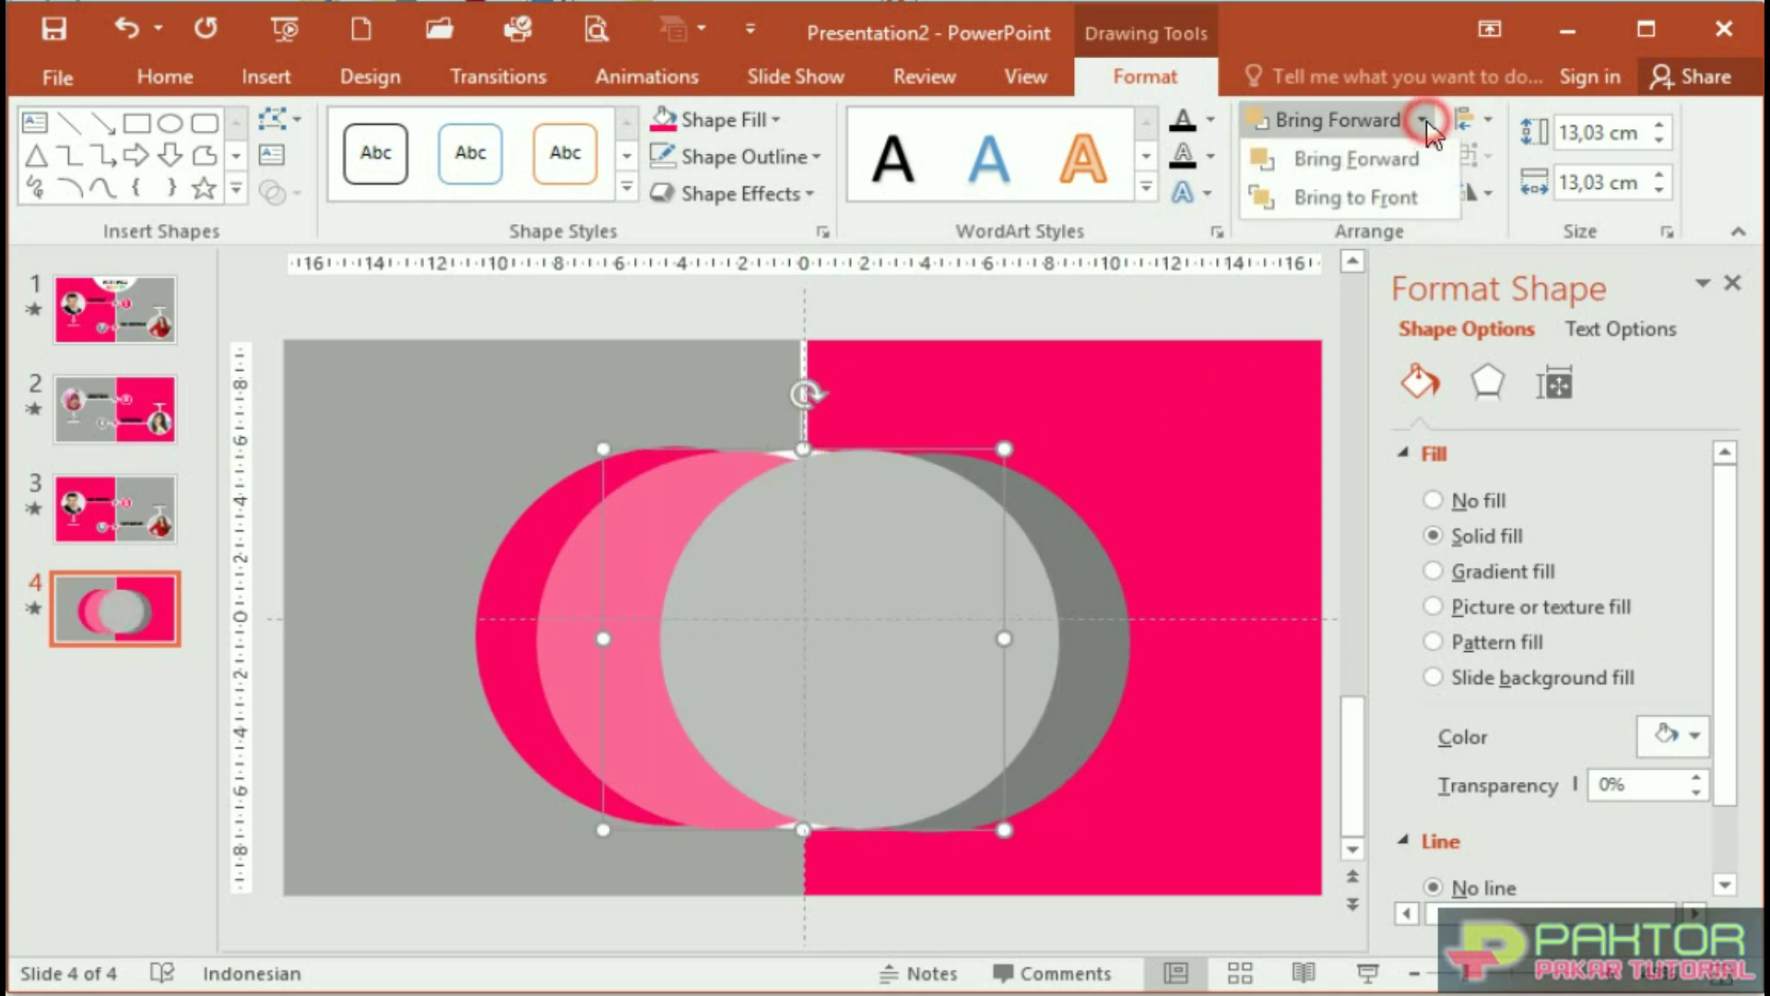
click(1403, 199)
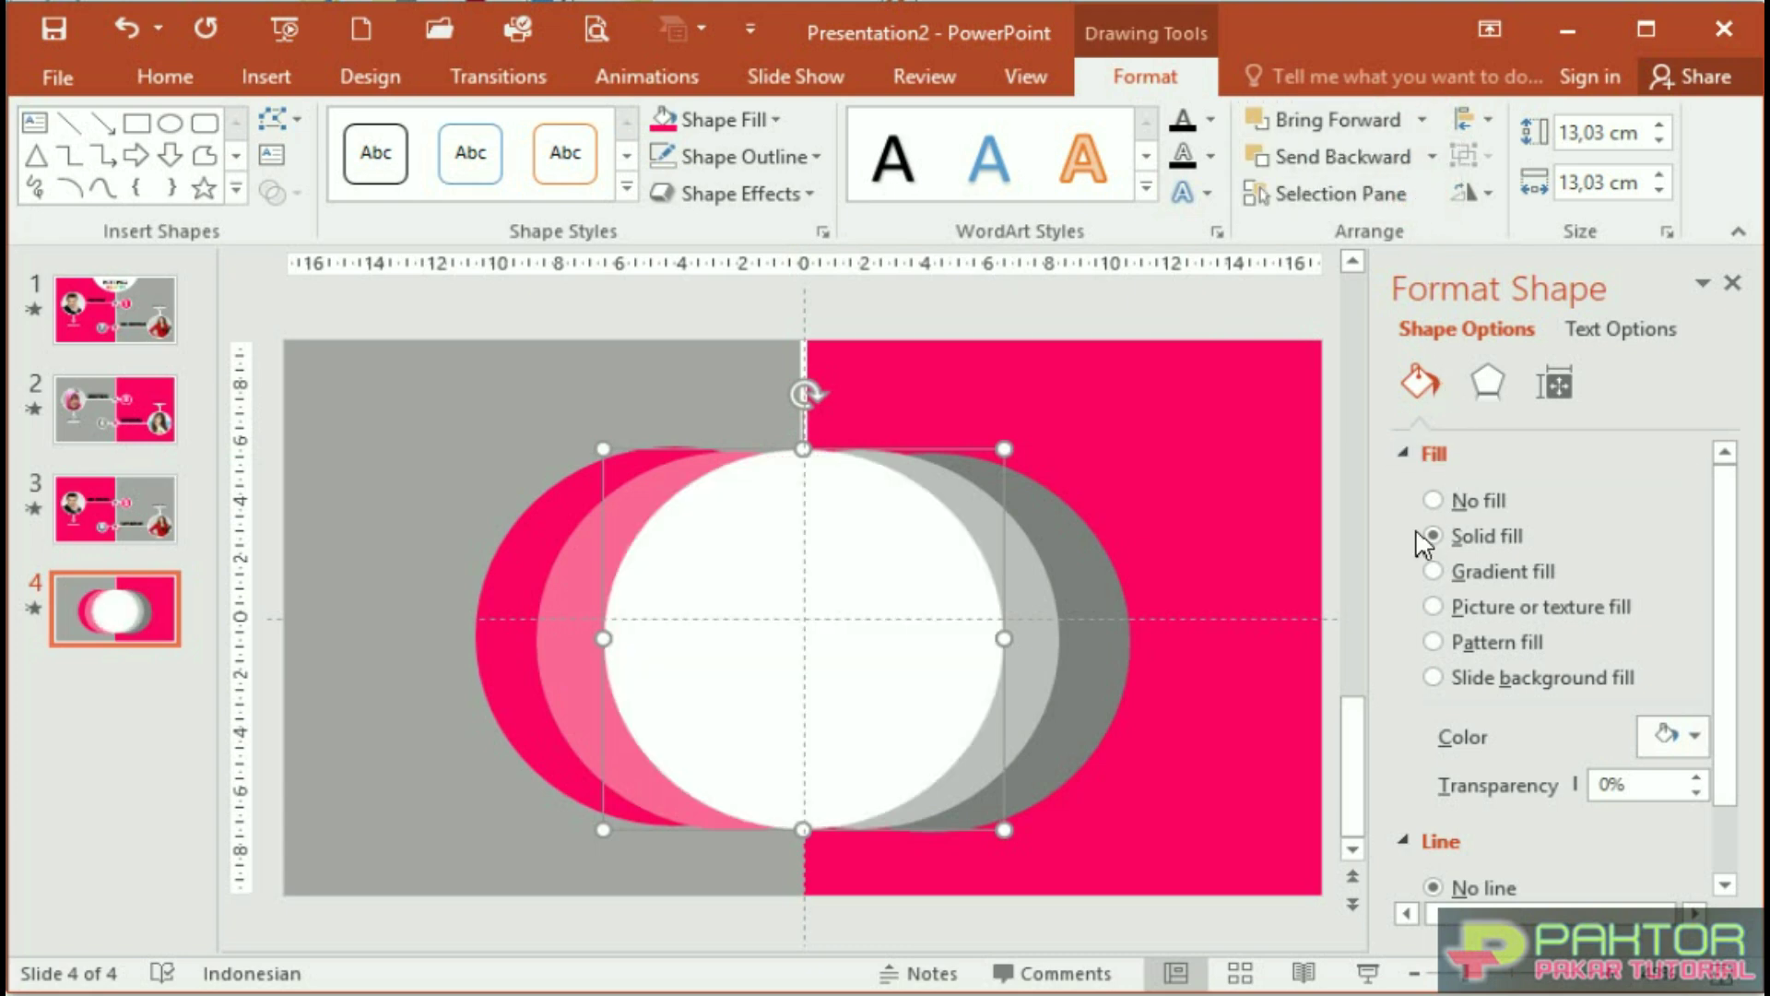
click(196, 257)
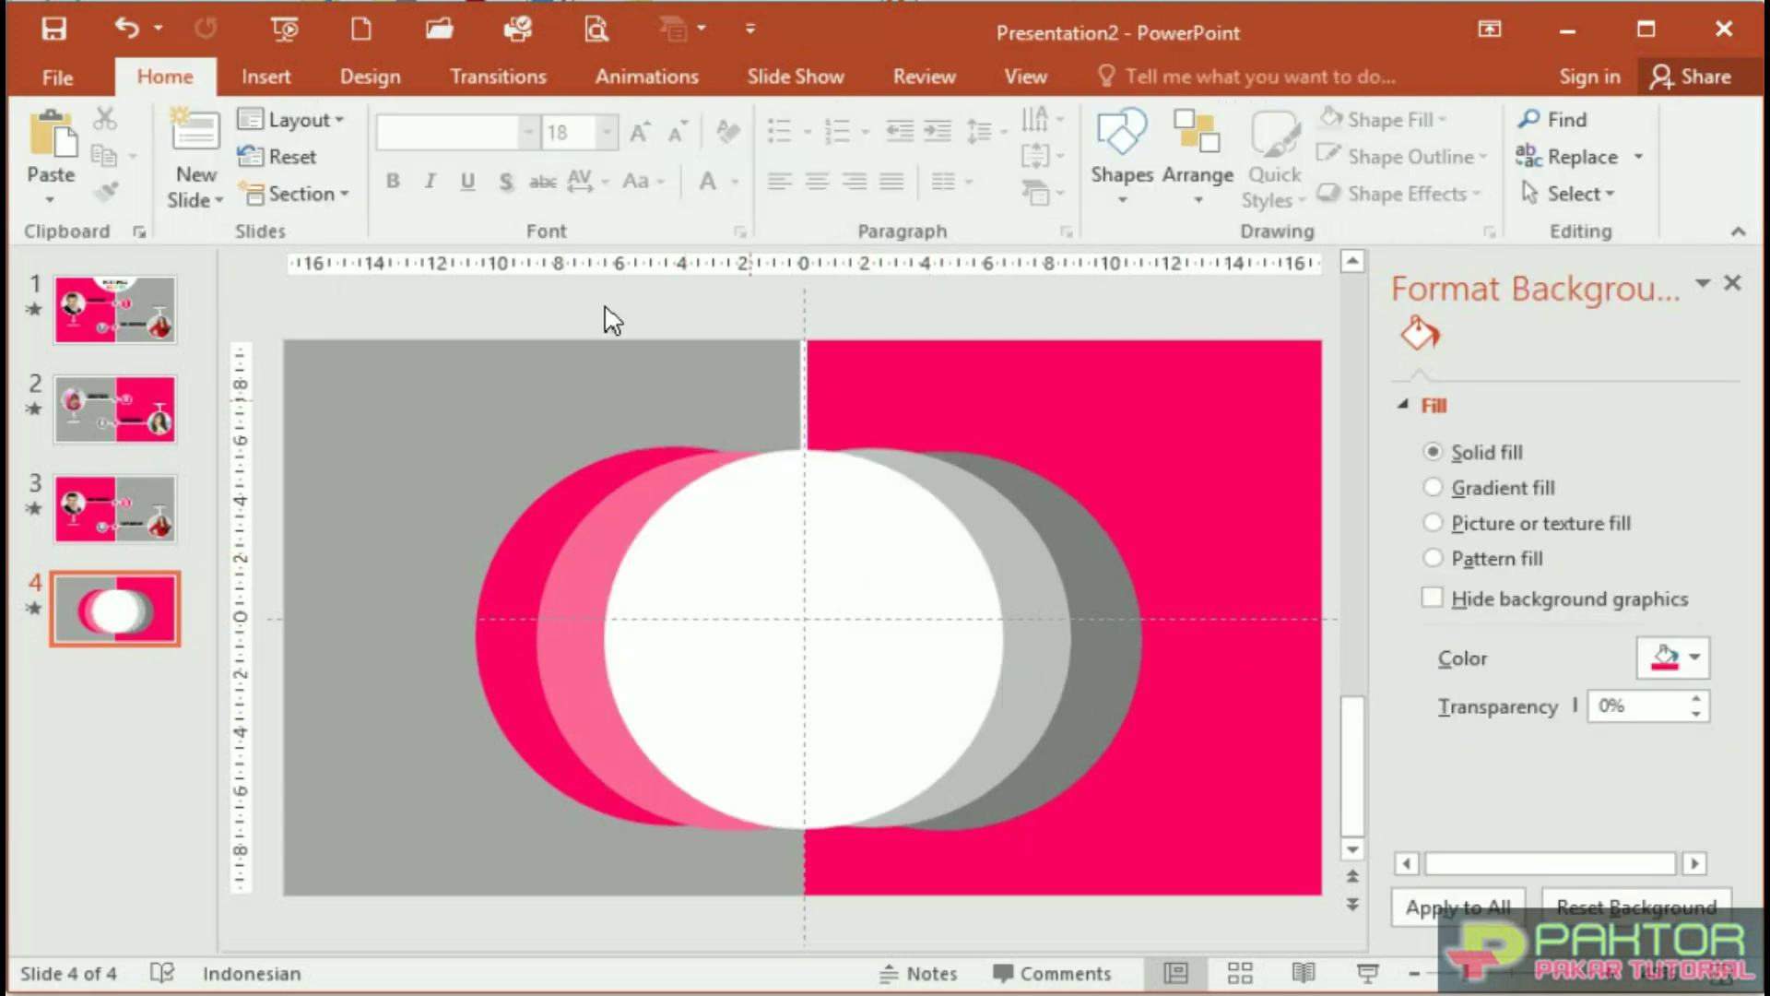
Add a KARYAWAN text box over the white circle in Impact at 72 pt
click(266, 77)
click(936, 157)
drag(653, 579, 977, 683)
text(KARYAWAN)
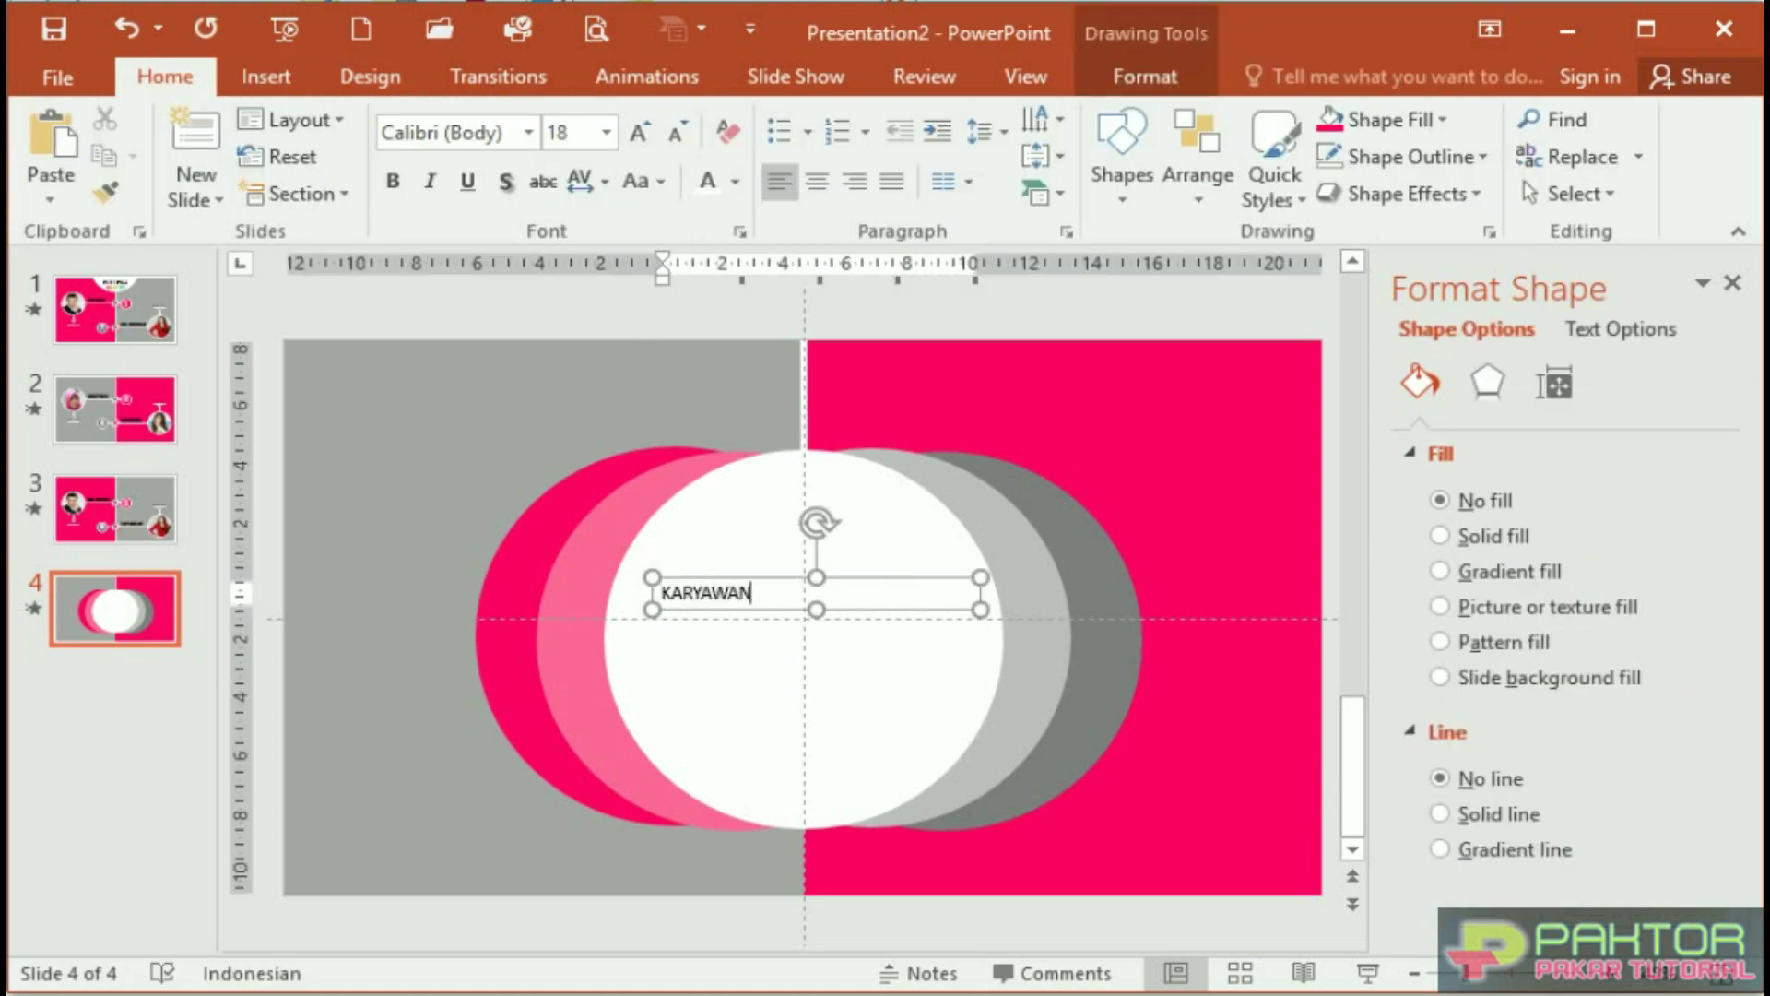
key(ctrl+a)
click(528, 131)
click(426, 323)
key(ctrl+shift+period)
key(ctrl+shift+period)
key(ctrl+shift+period)
key(ctrl+shift+period)
key(ctrl+shift+period)
key(ctrl+shift+period)
click(624, 672)
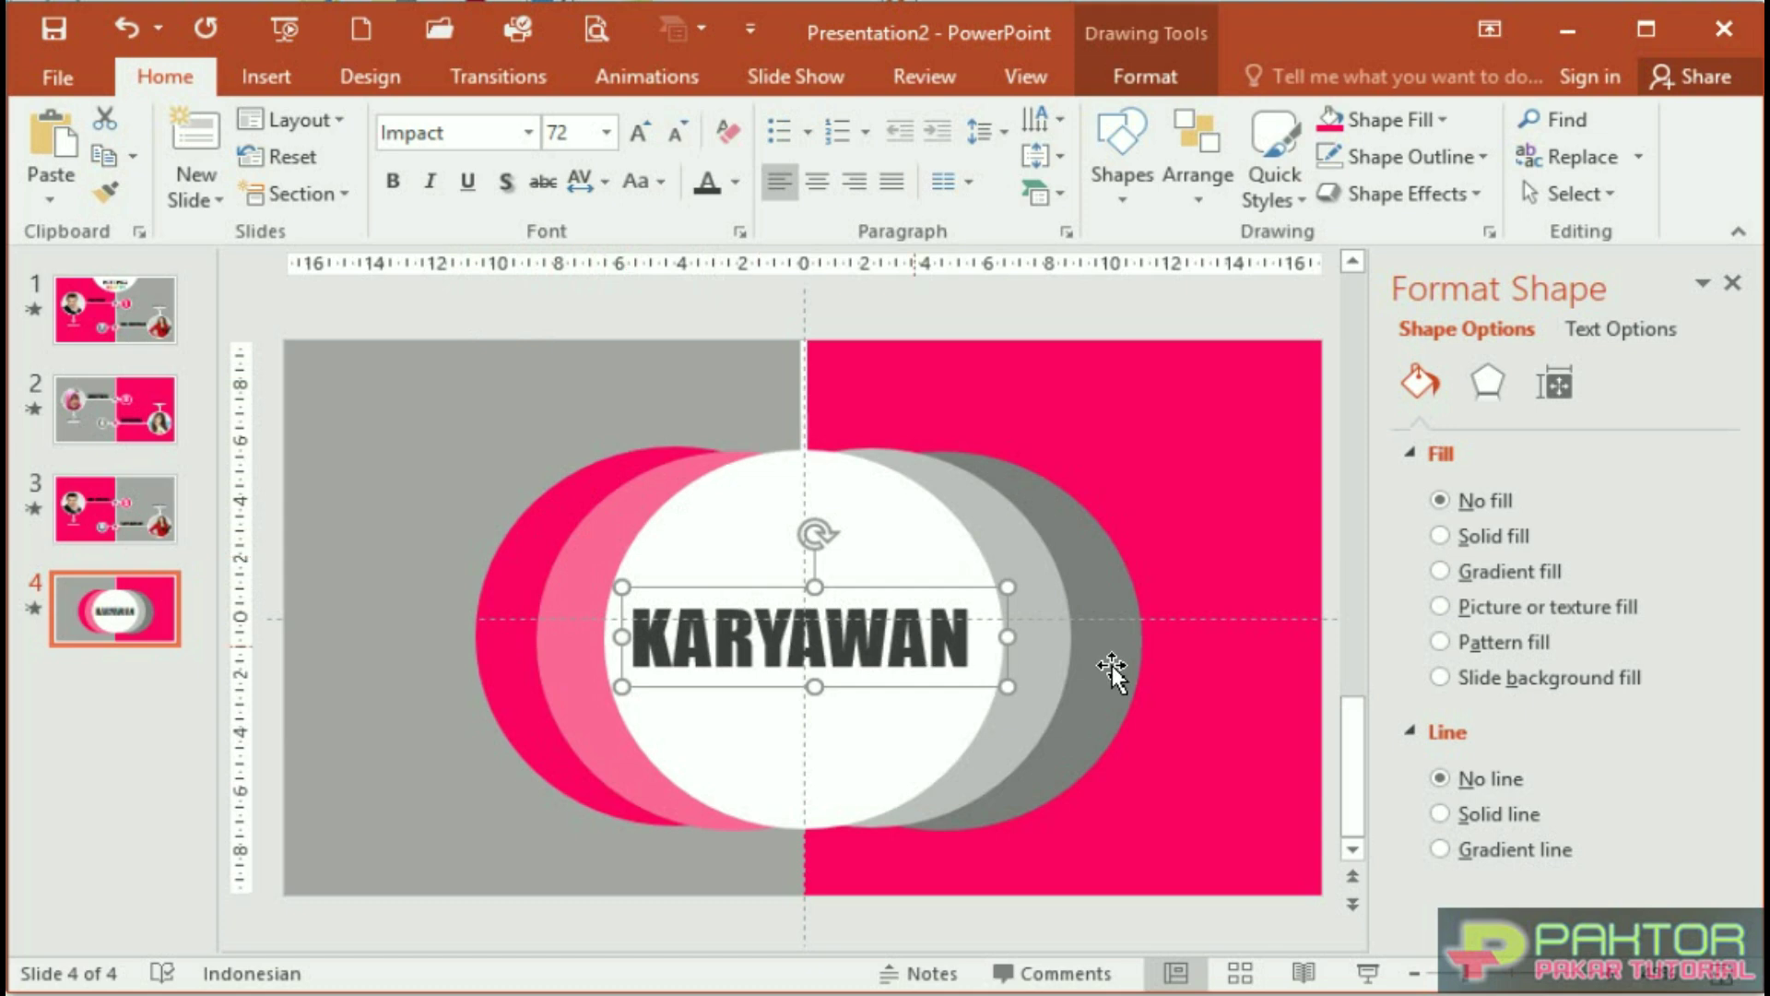
Give all five circles a Wipe entrance animation from the top
click(526, 562)
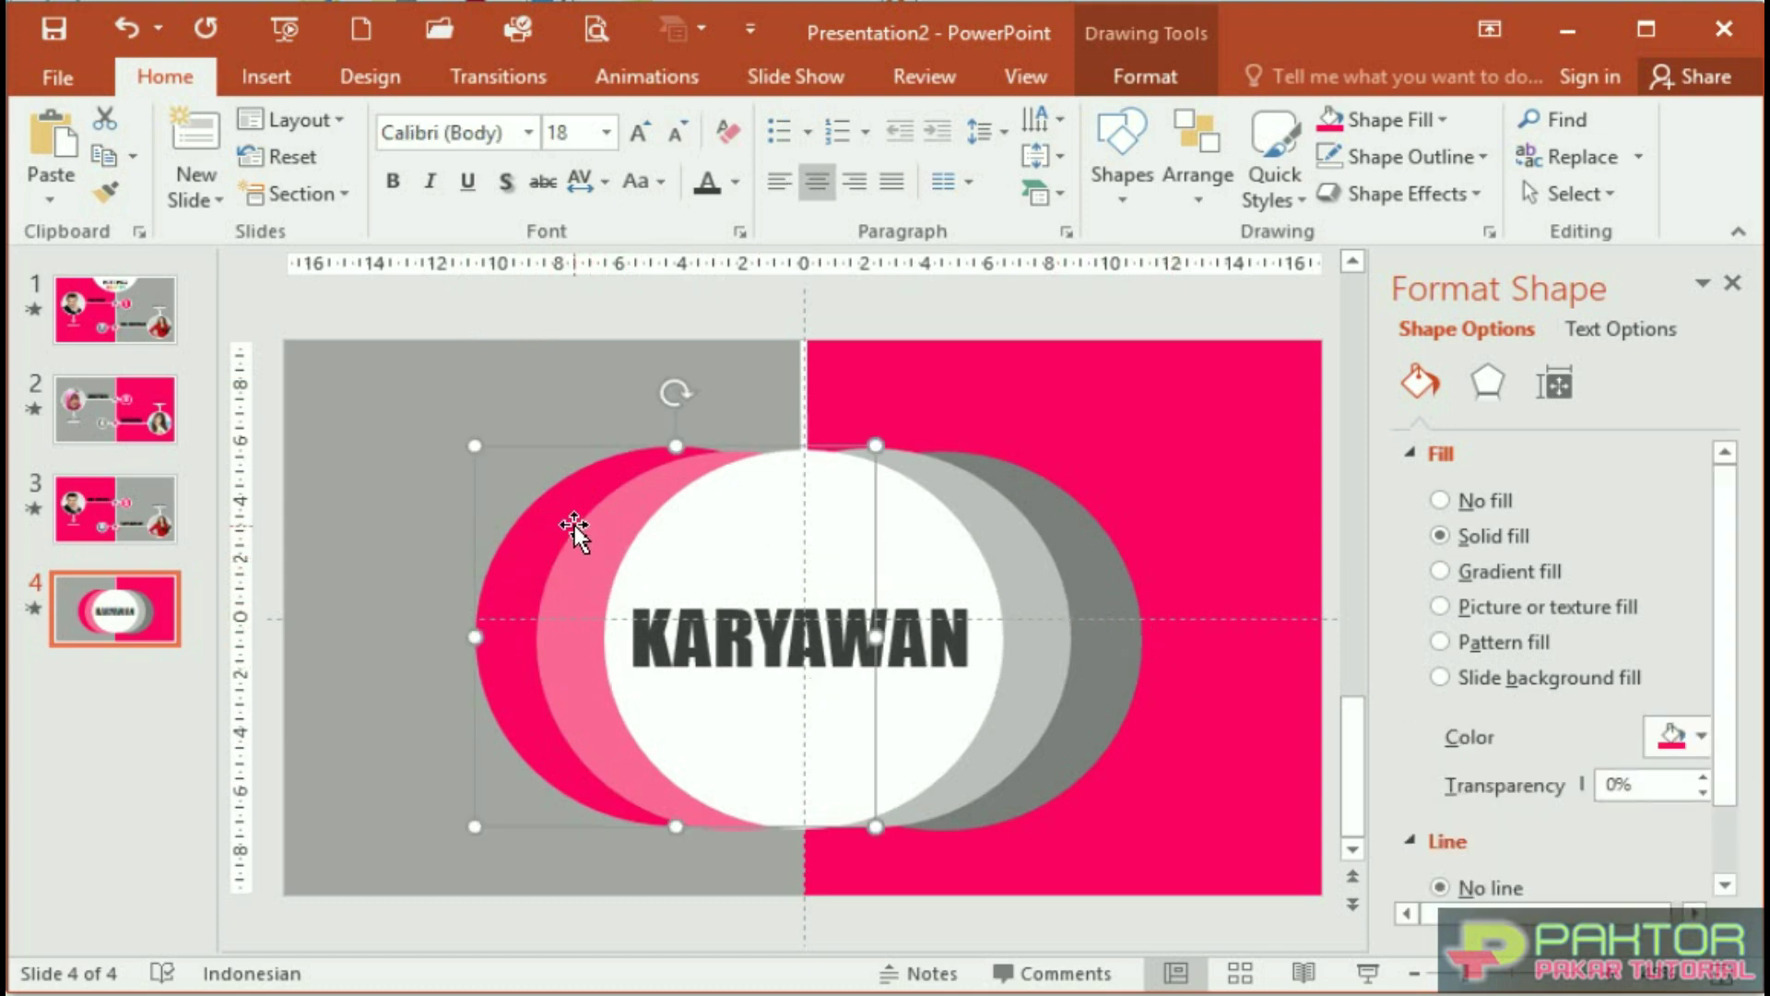
ctrl+click(584, 579)
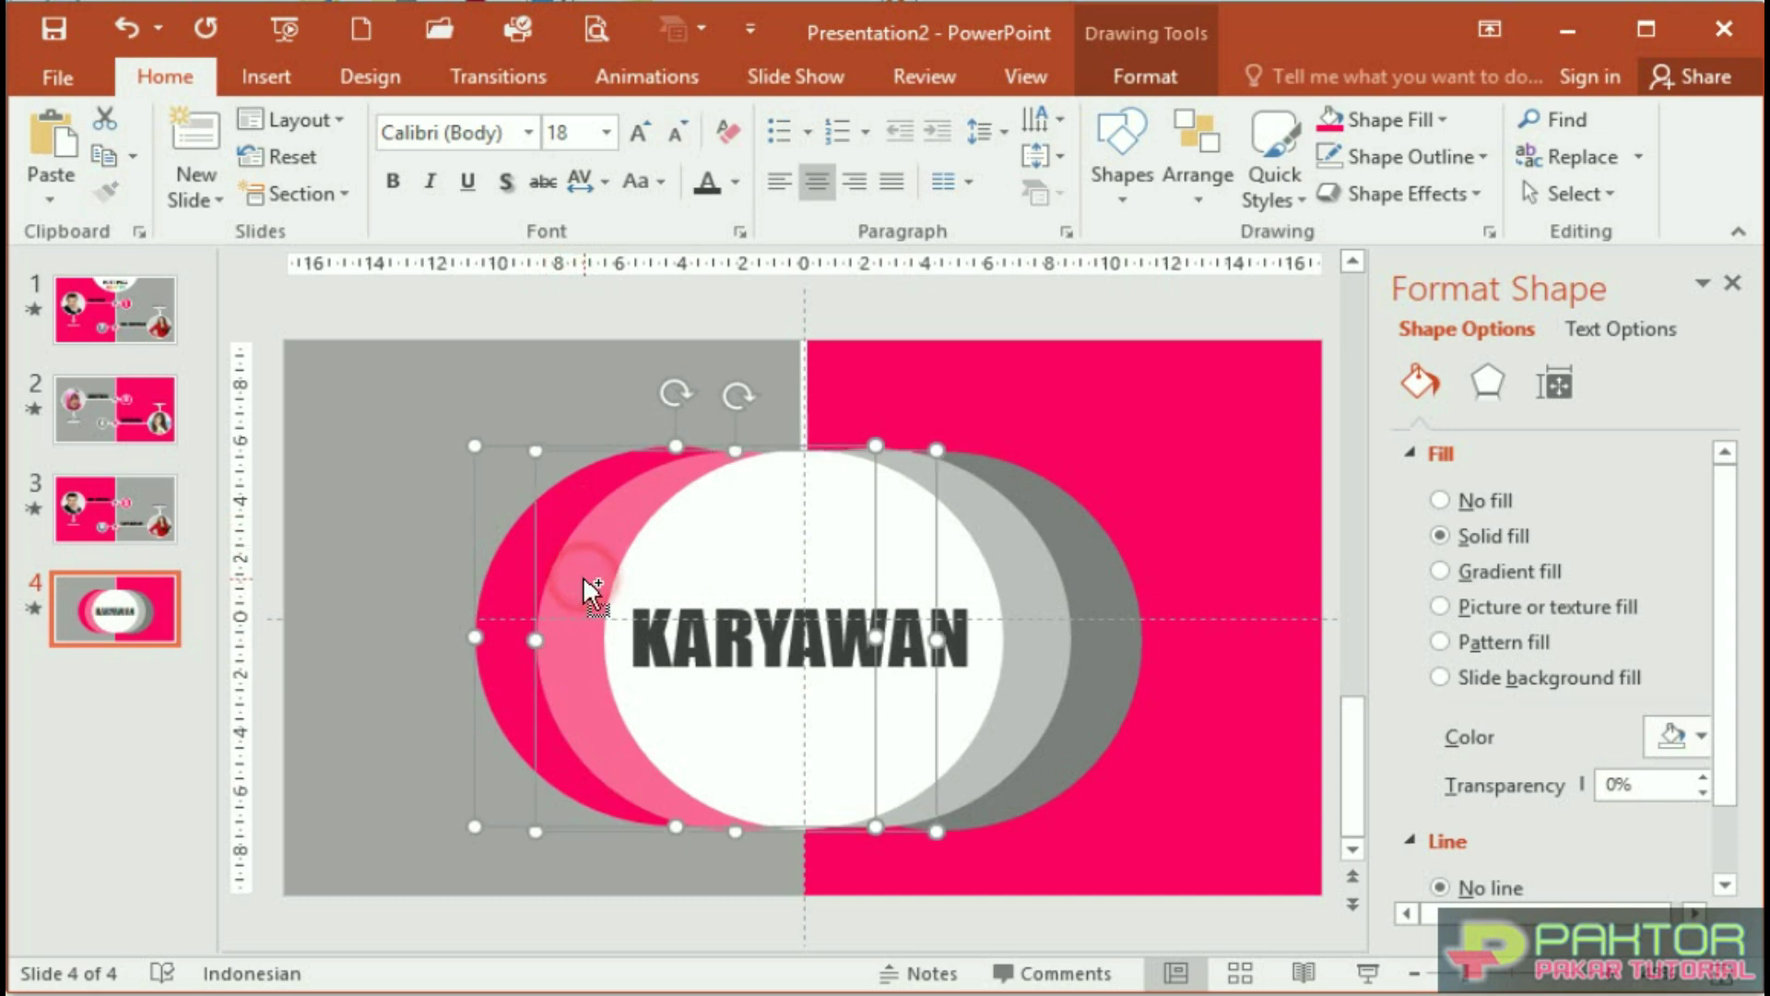
ctrl+click(728, 564)
ctrl+click(1028, 593)
ctrl+click(1107, 594)
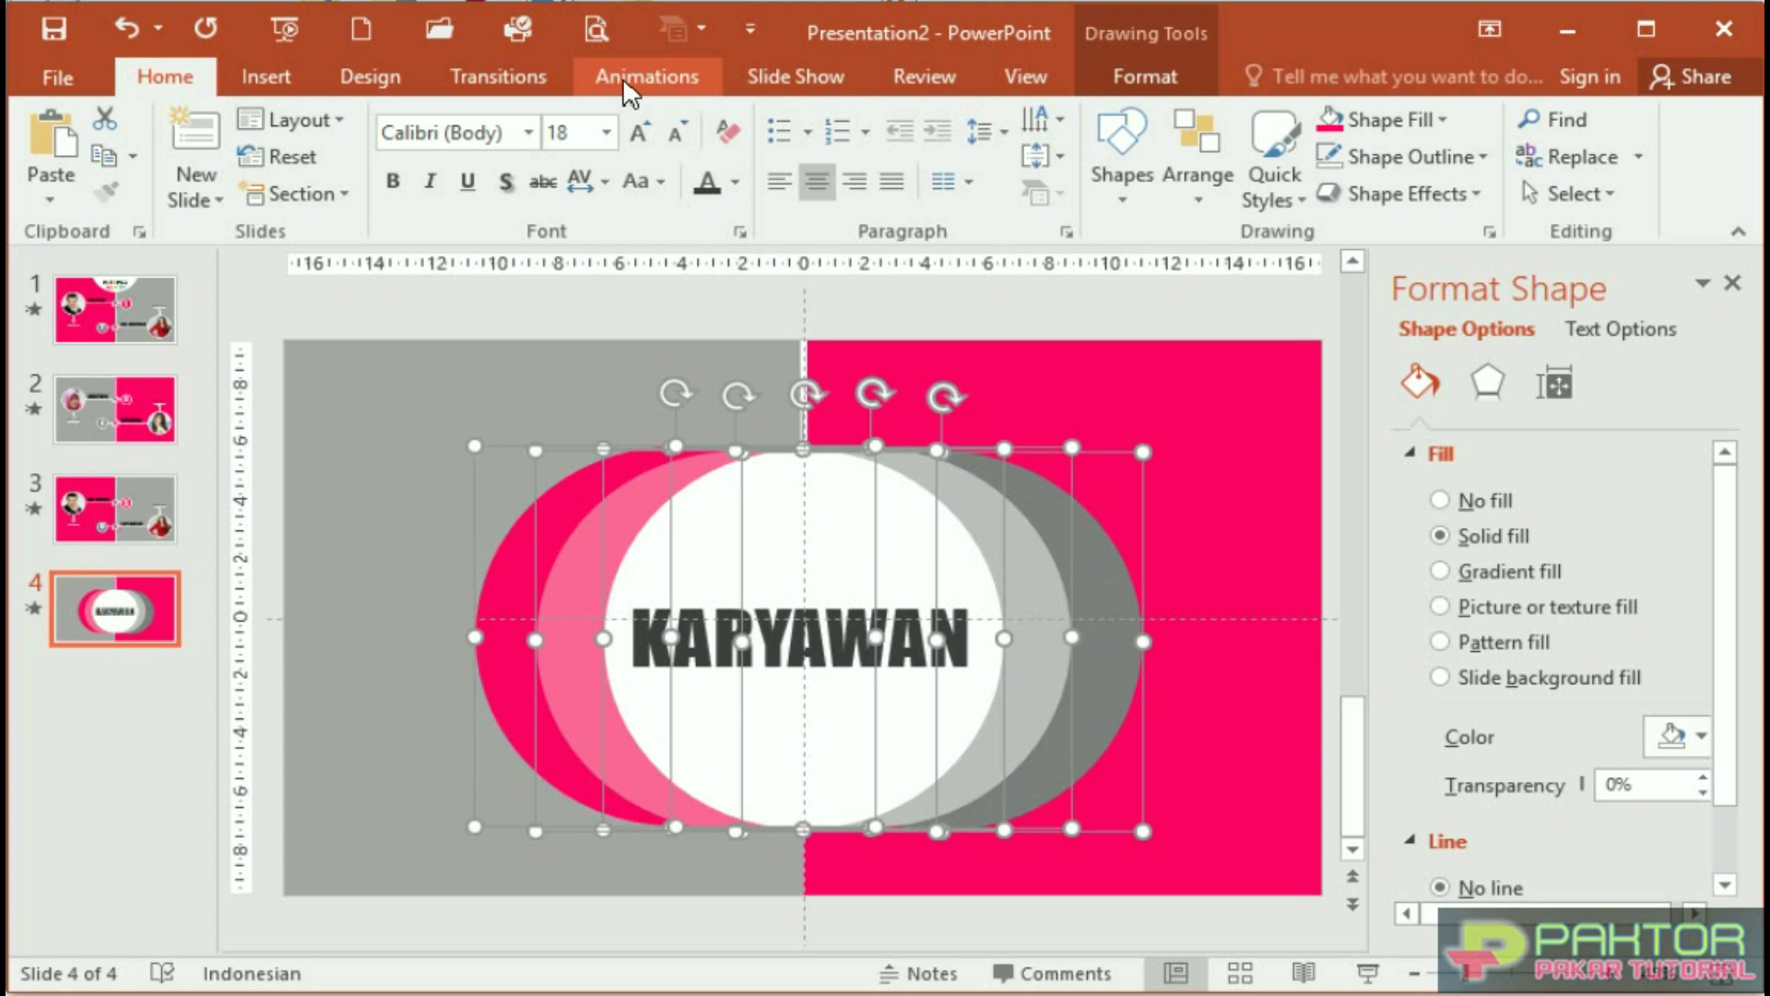
click(645, 77)
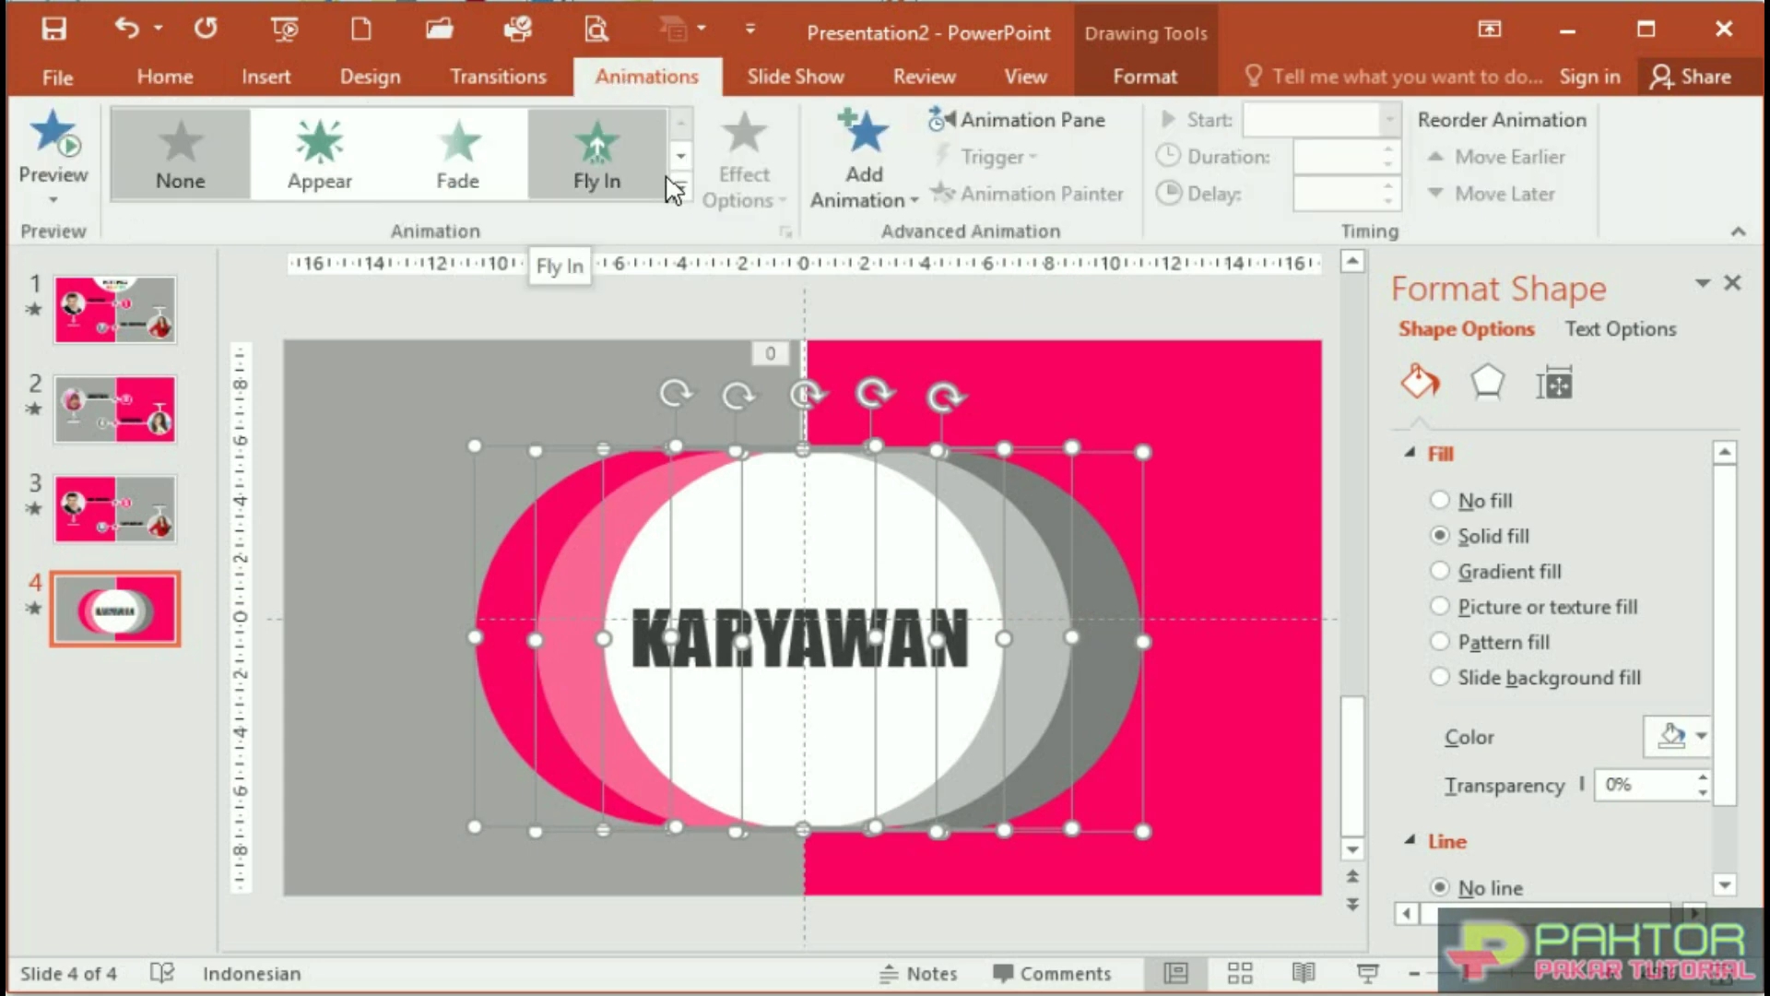
click(680, 187)
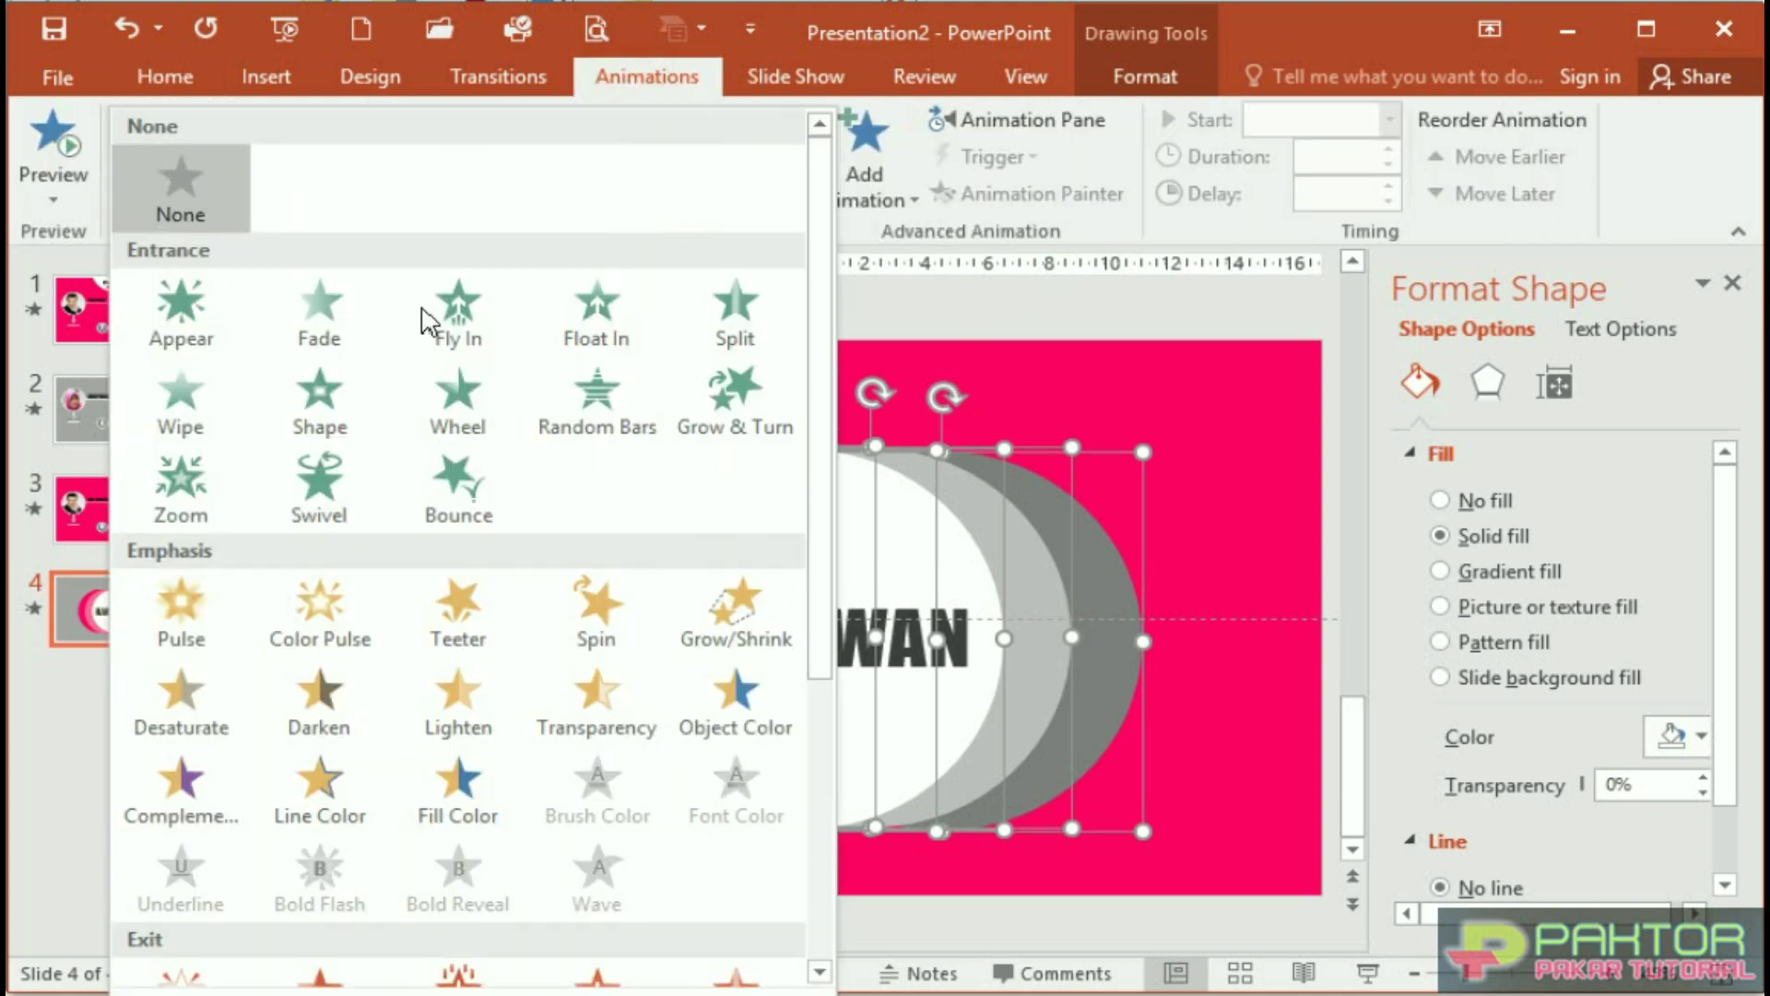
click(224, 422)
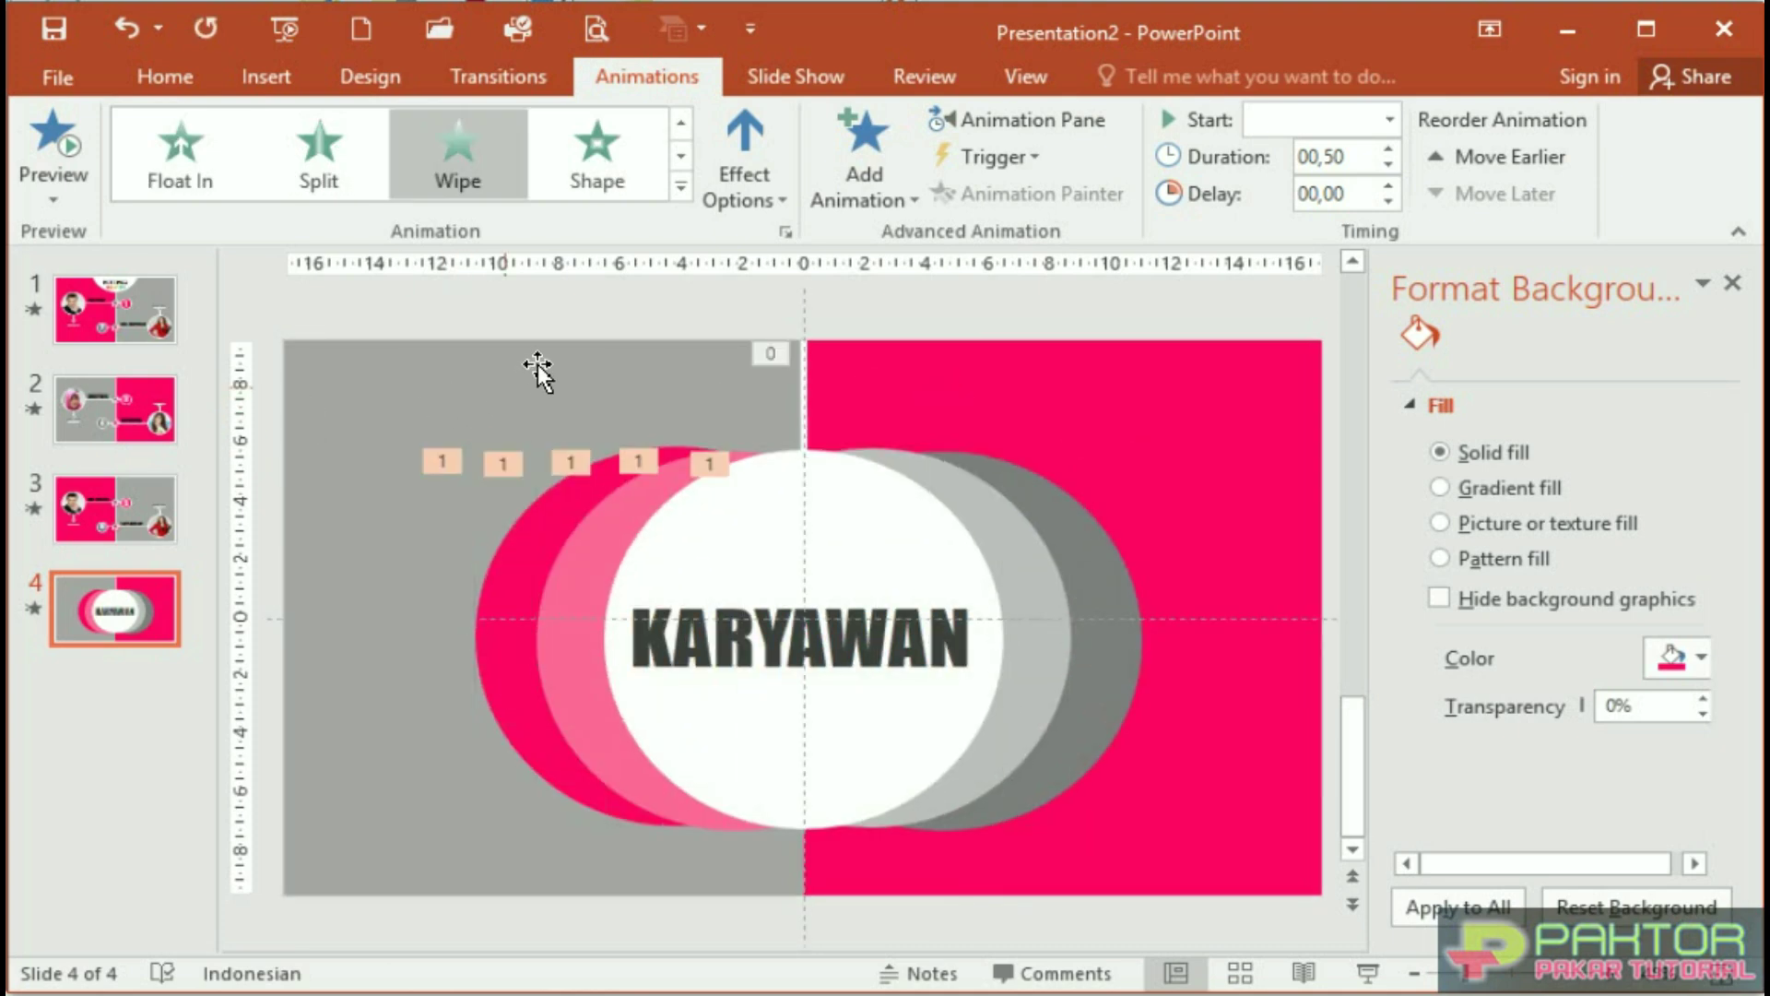
click(784, 205)
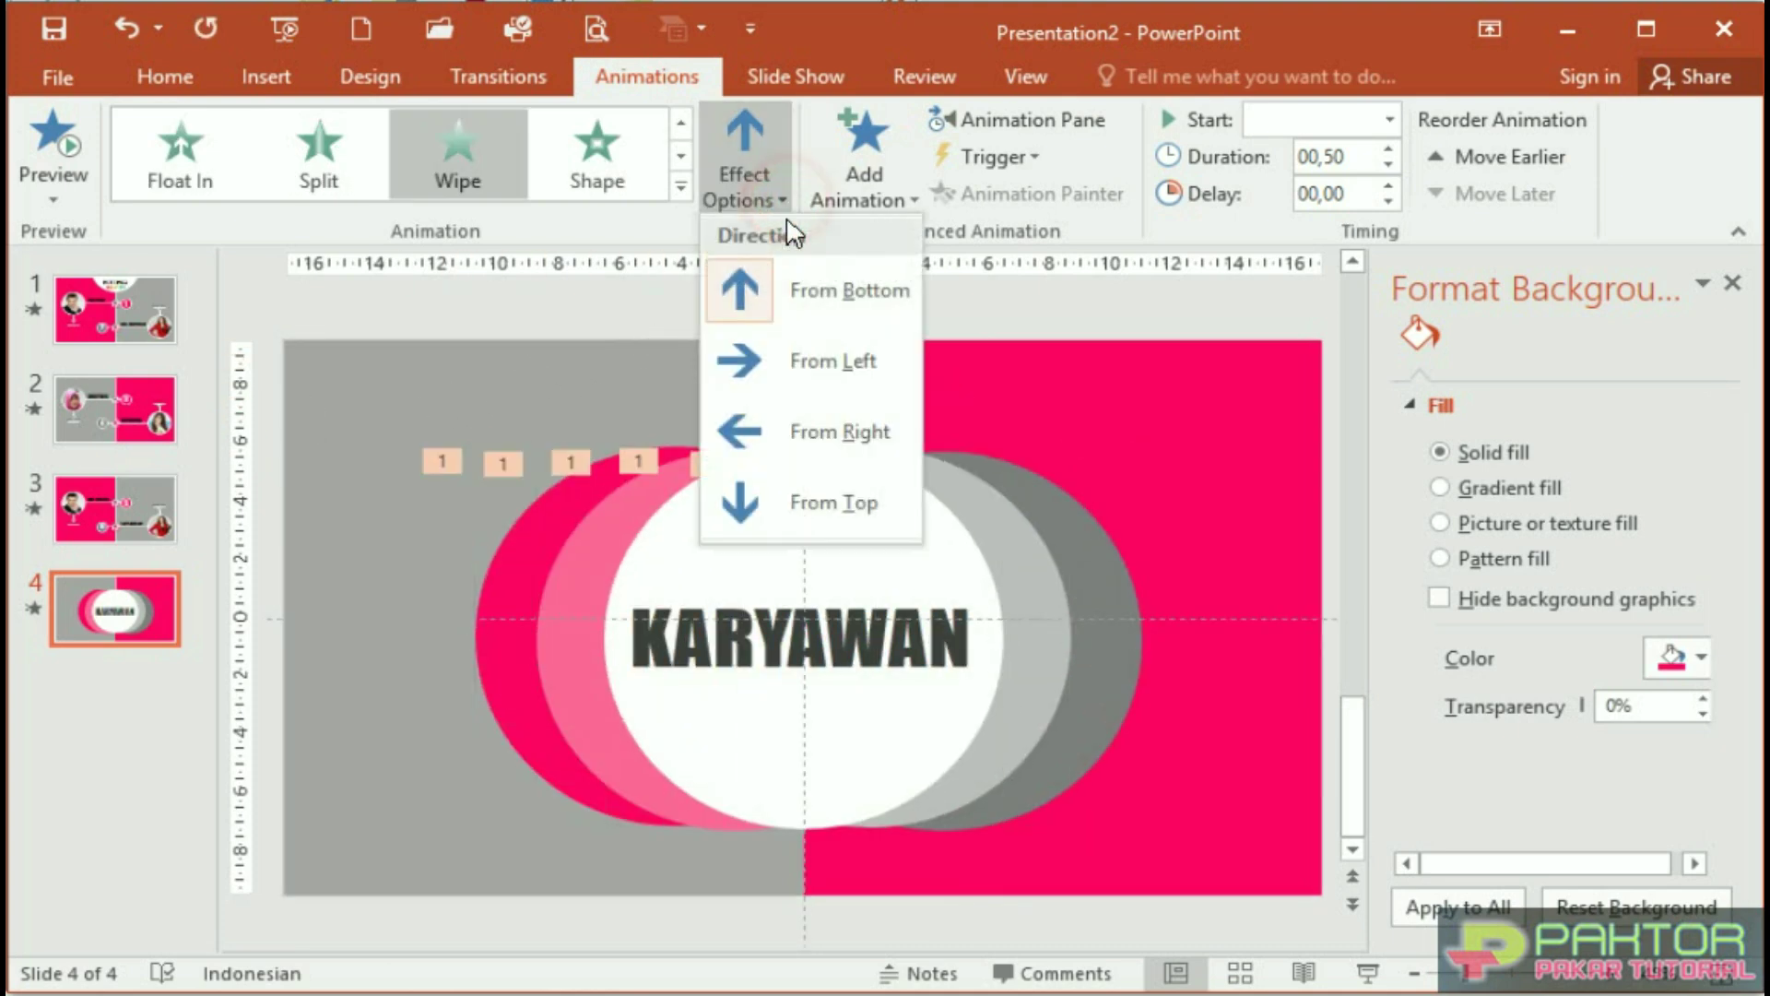
click(800, 497)
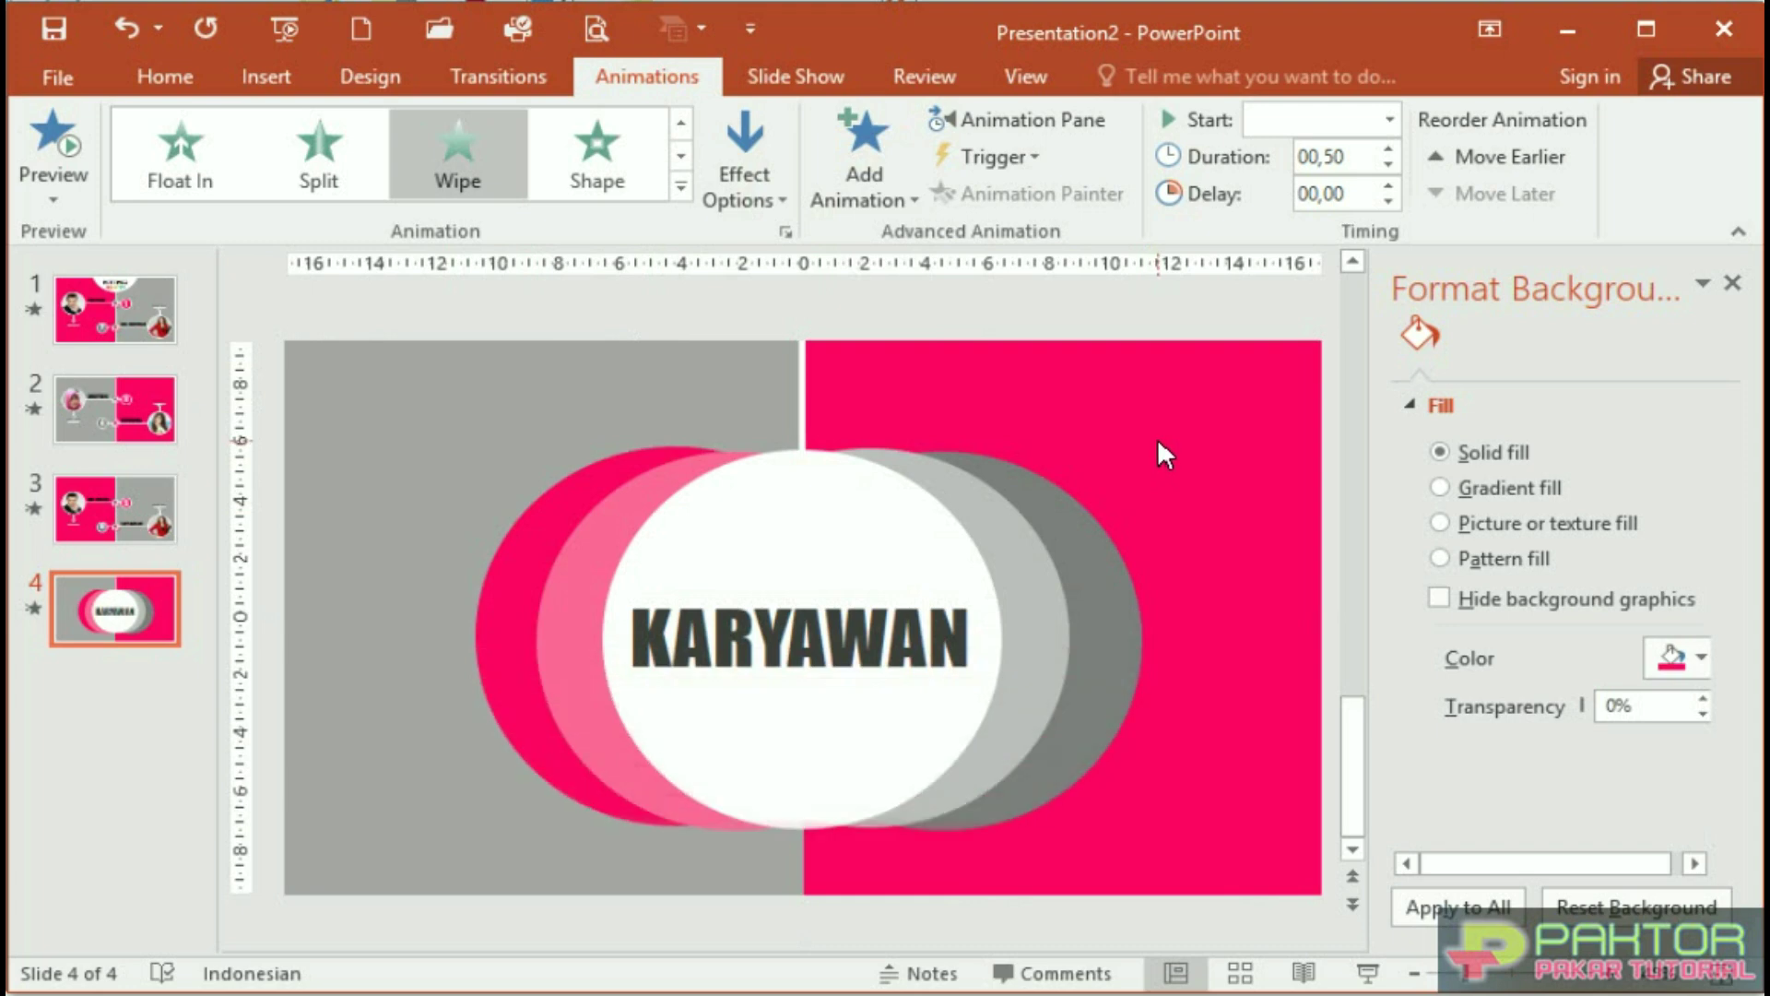
click(903, 638)
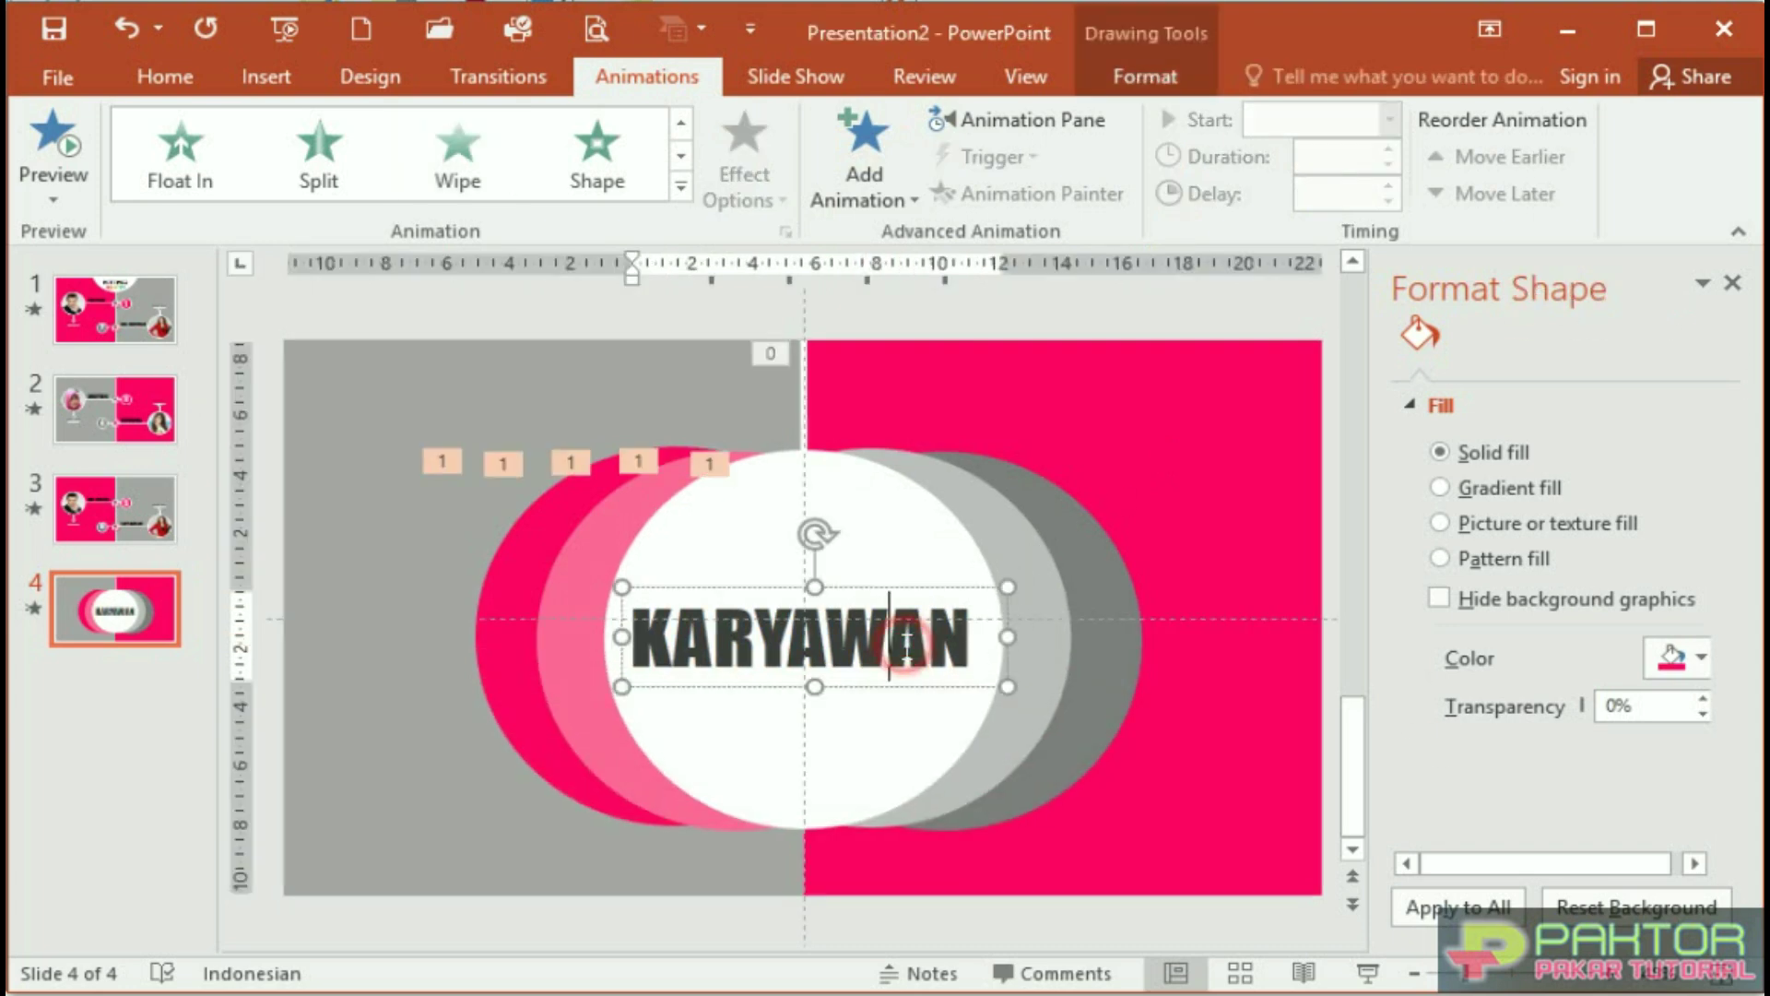
Apply an enlarged Loops motion path to the KARYAWAN text and show the Animation Pane
click(870, 588)
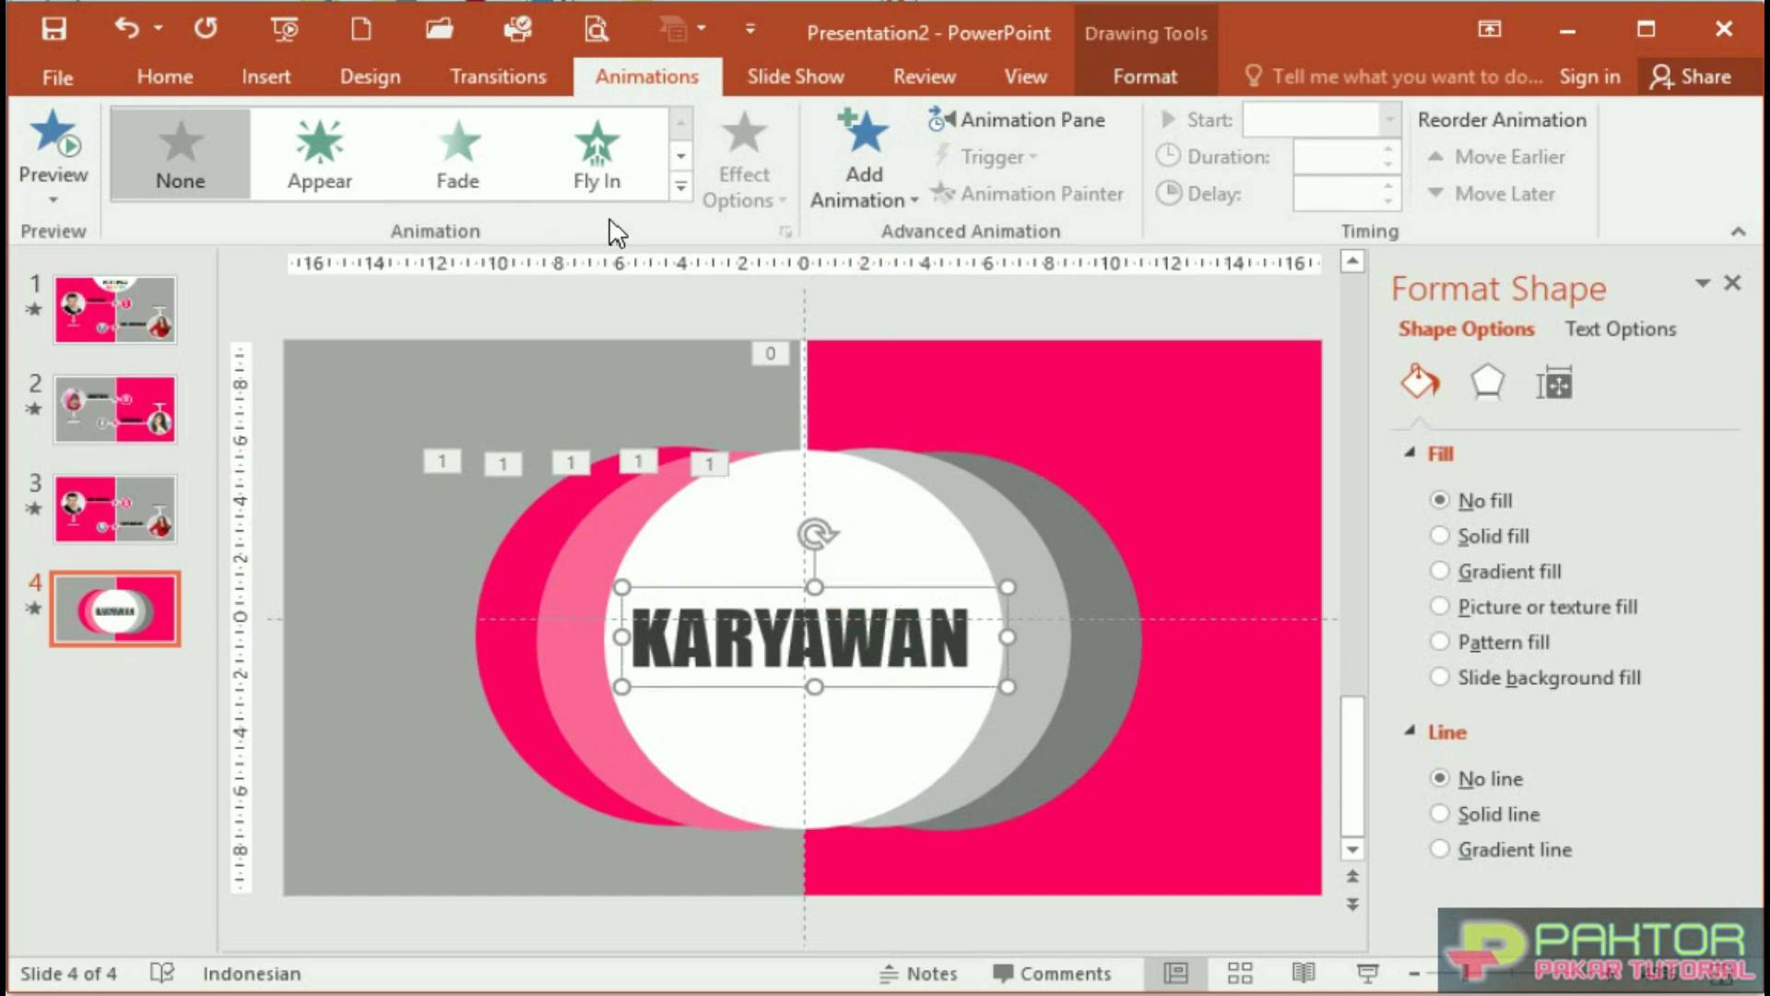
click(680, 187)
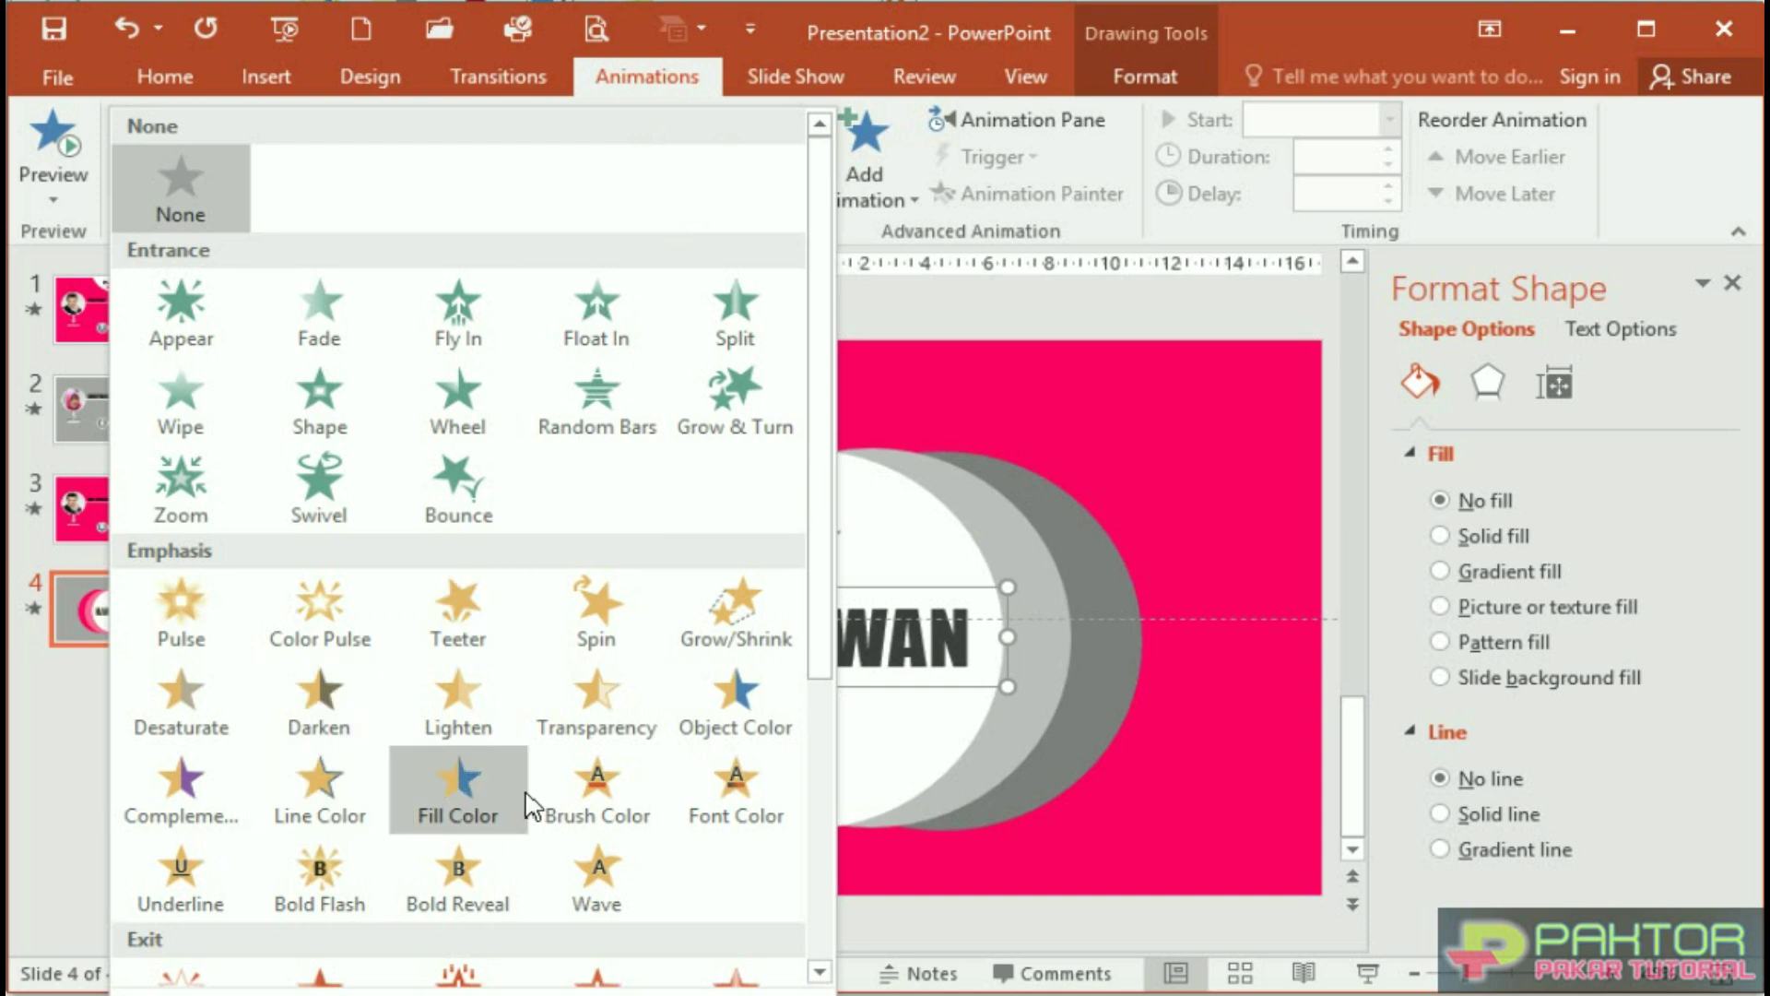
scroll(530, 805, down, 5)
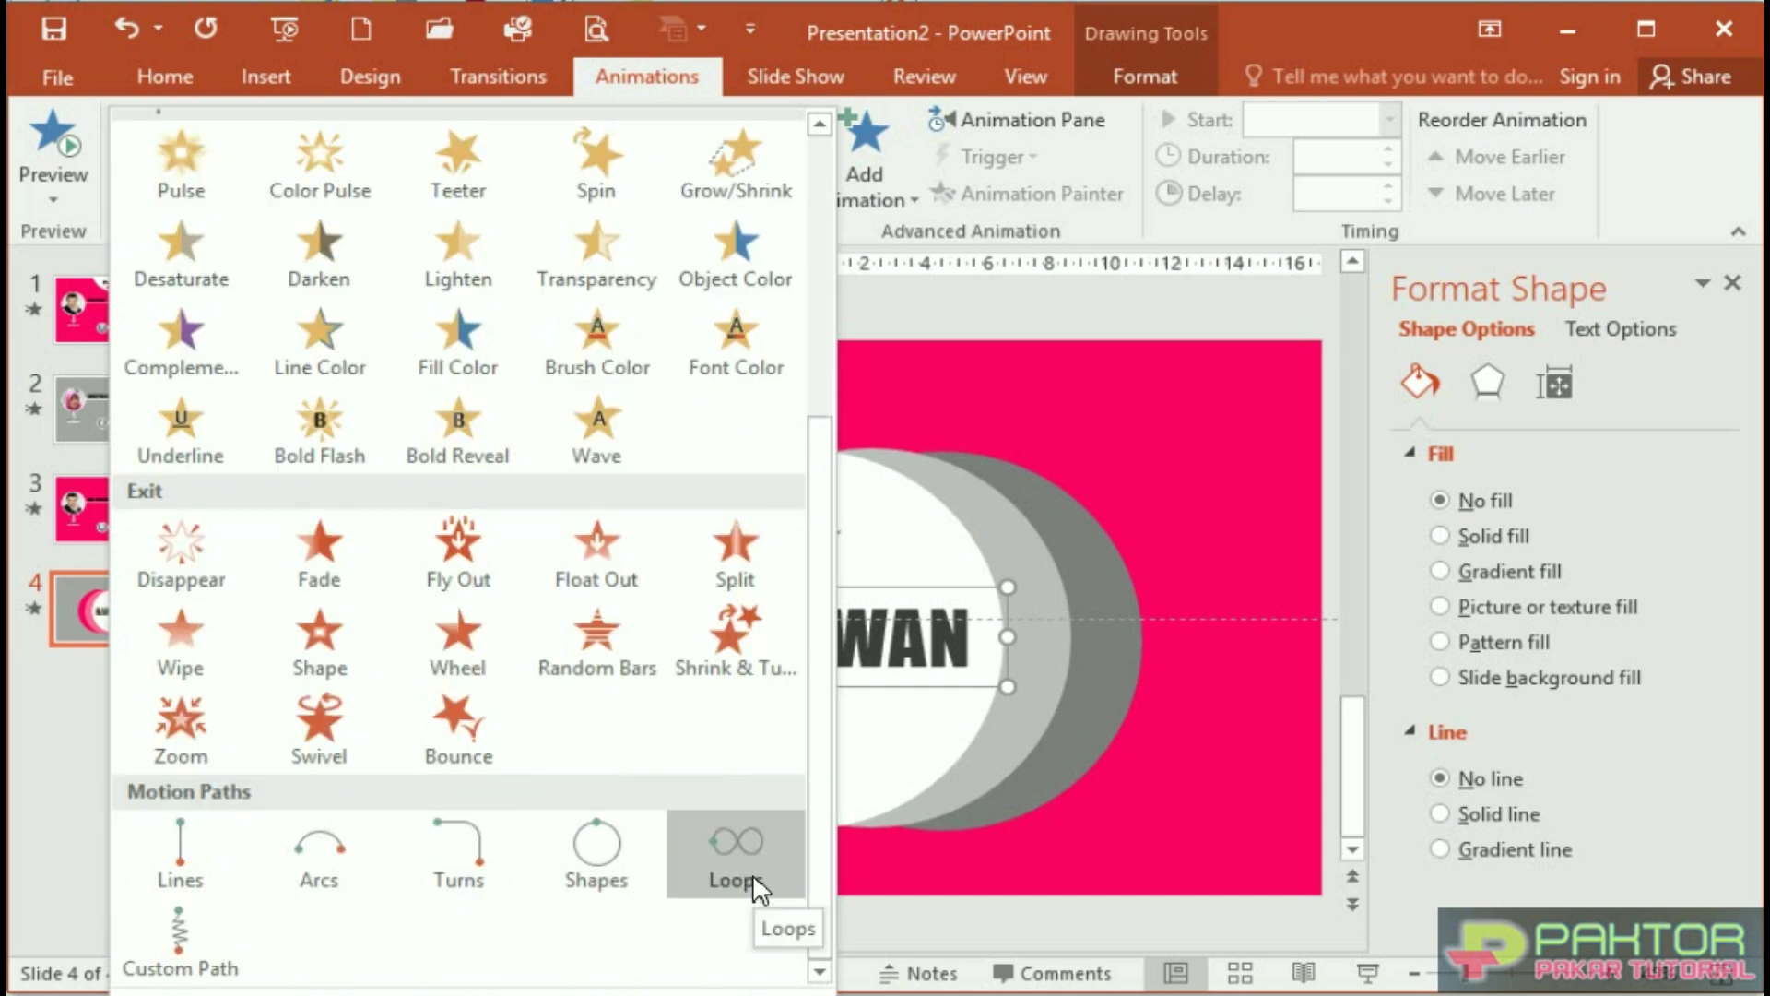
click(724, 872)
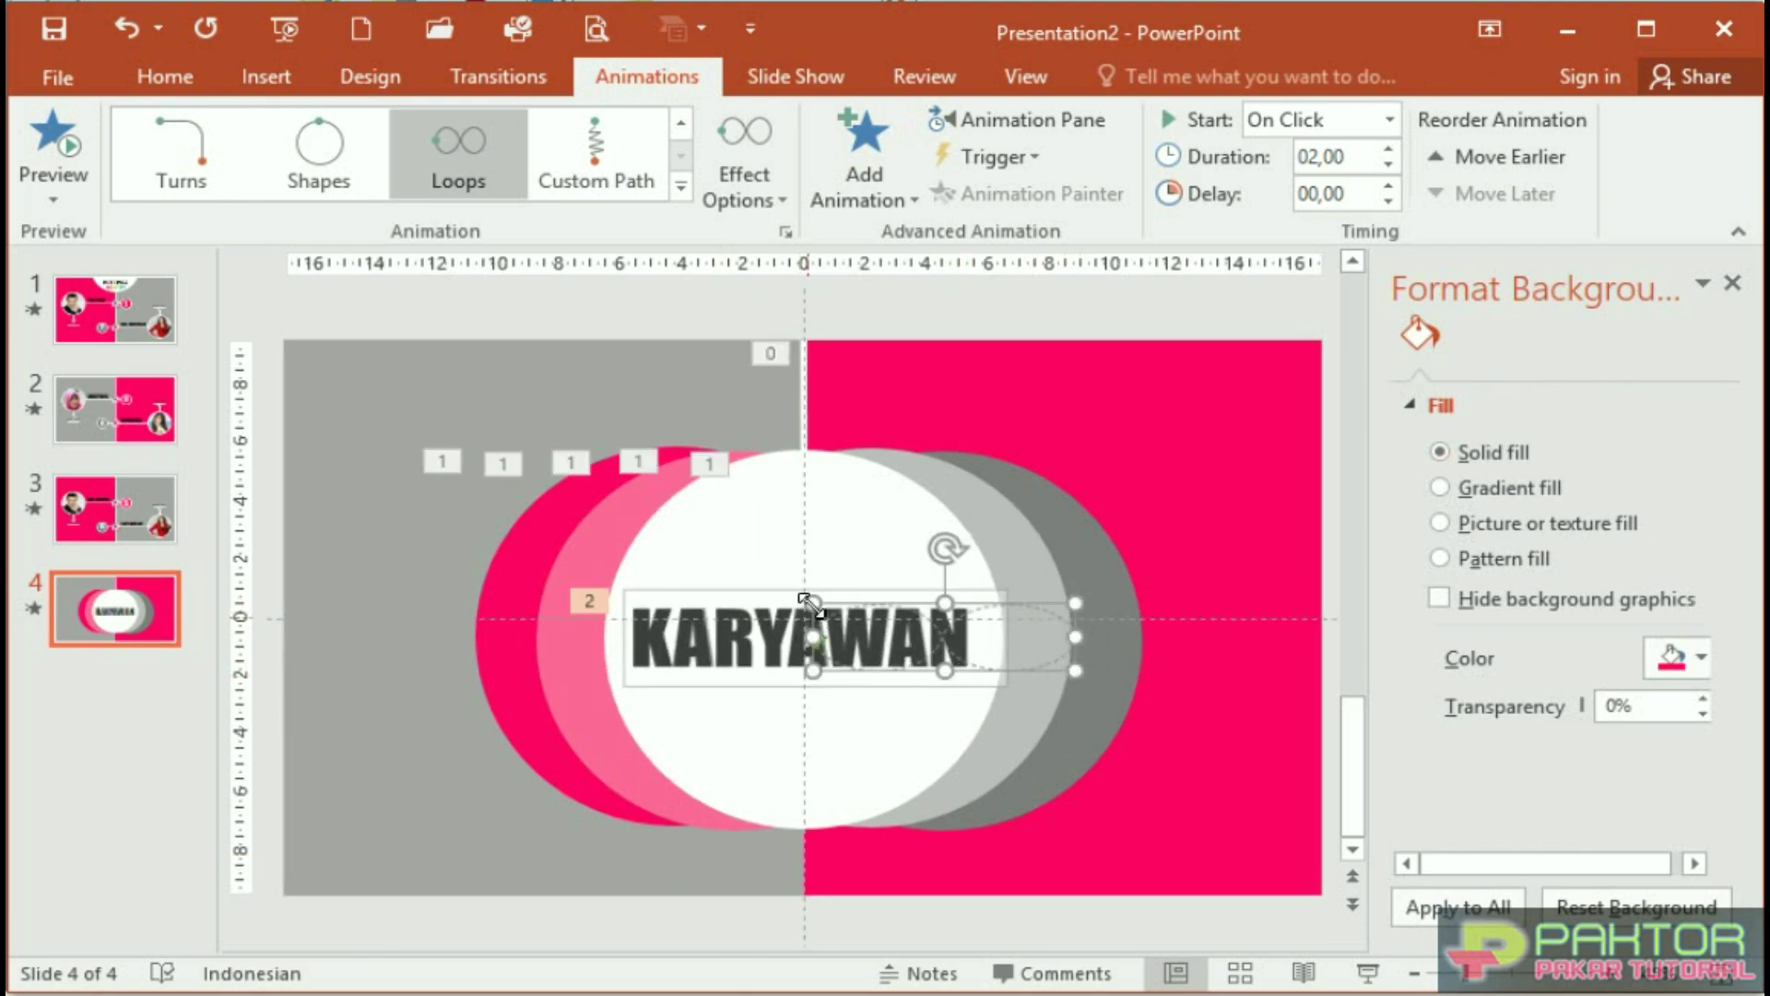
drag(1076, 671, 1093, 749)
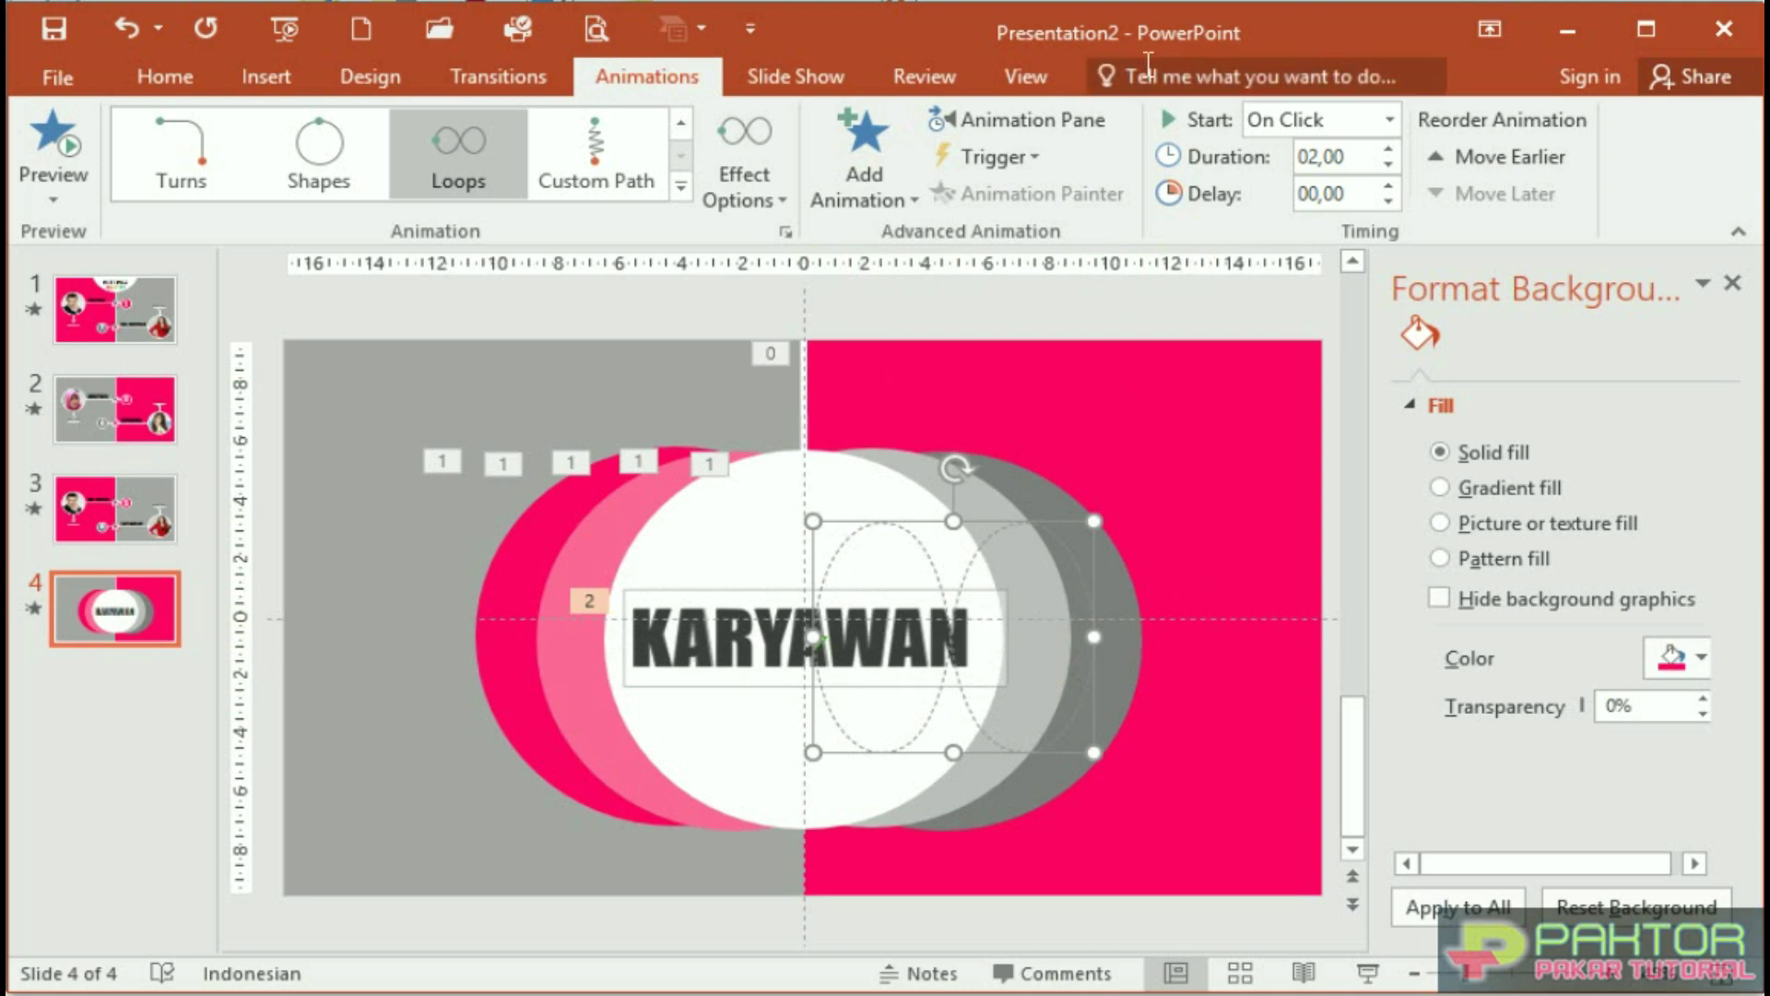
click(1060, 124)
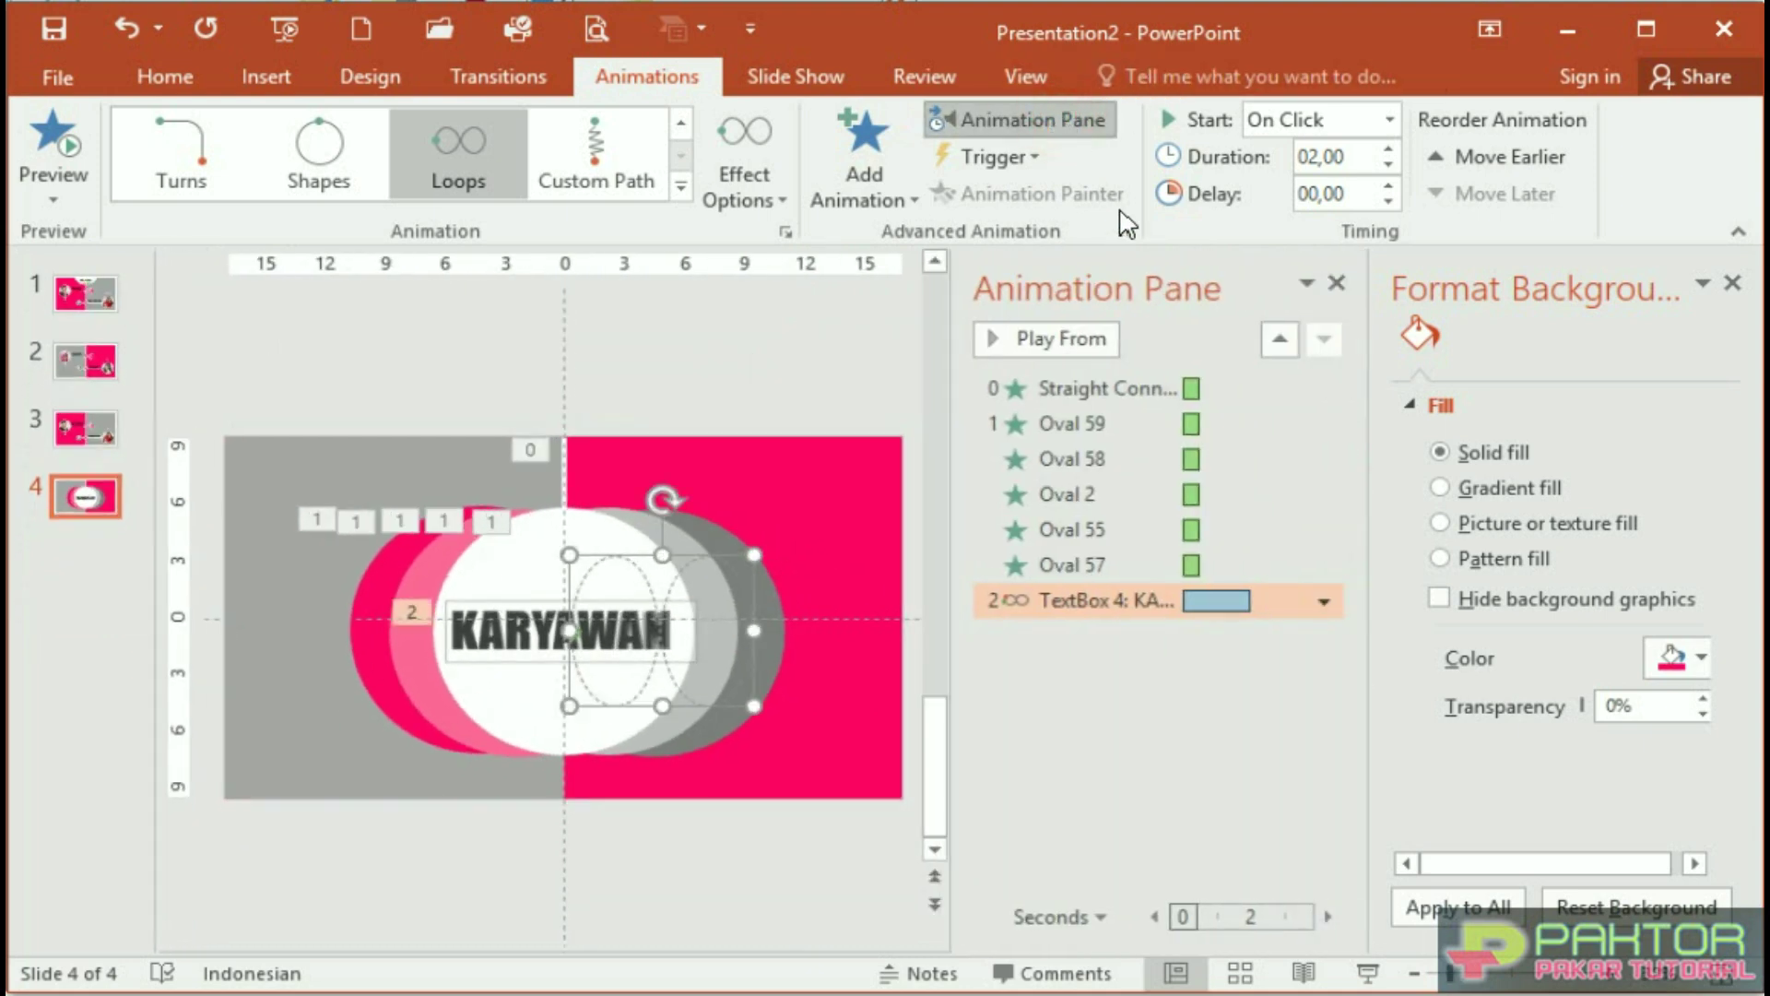
Set the connector and circle animations to start After Previous
drag(1134, 388, 1132, 599)
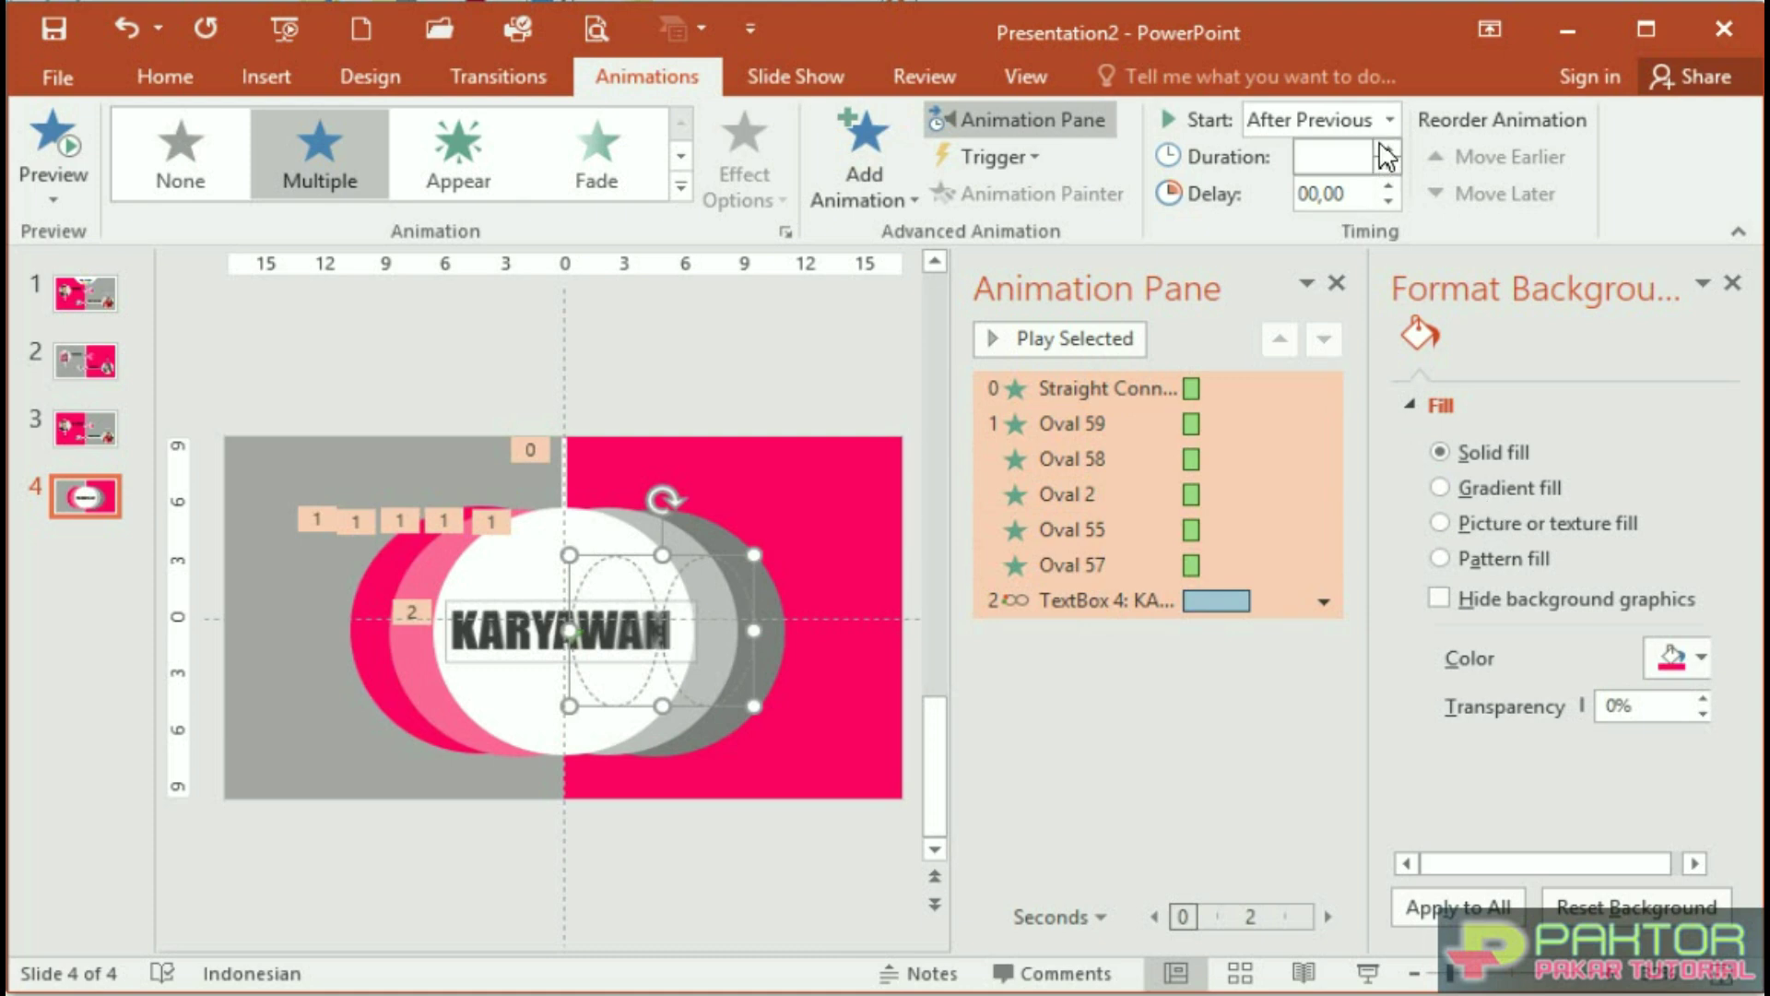
click(1387, 129)
click(1362, 219)
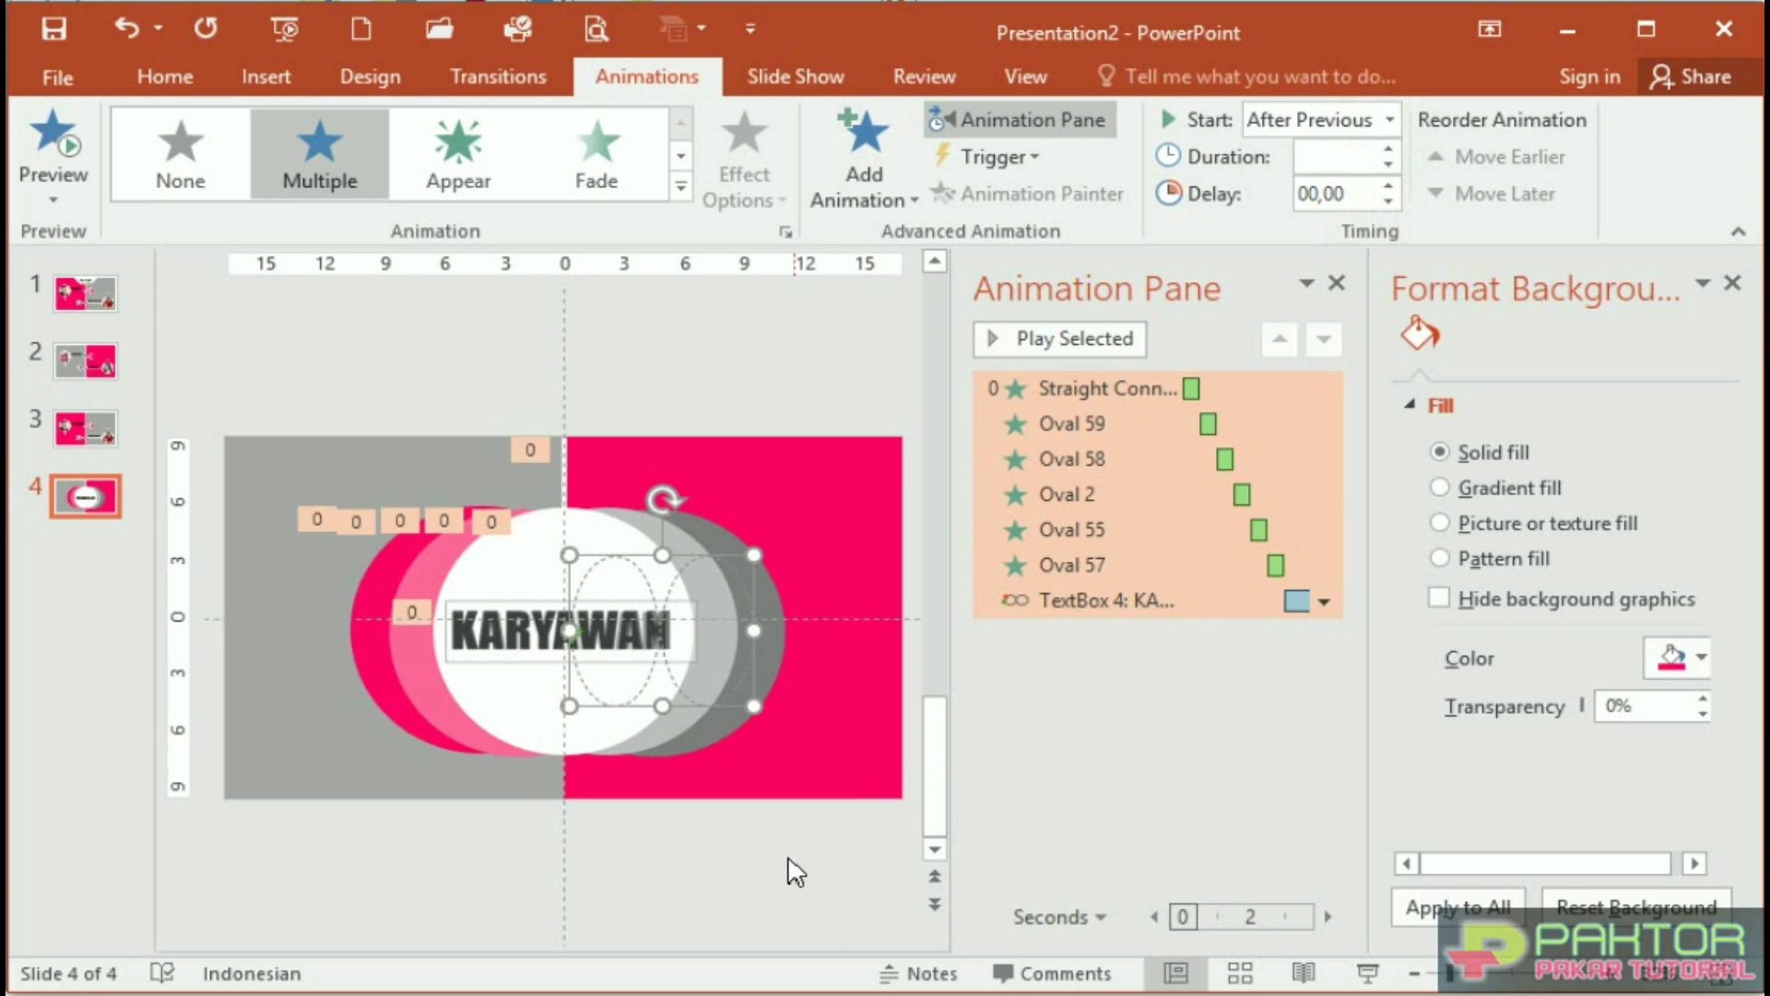
click(623, 862)
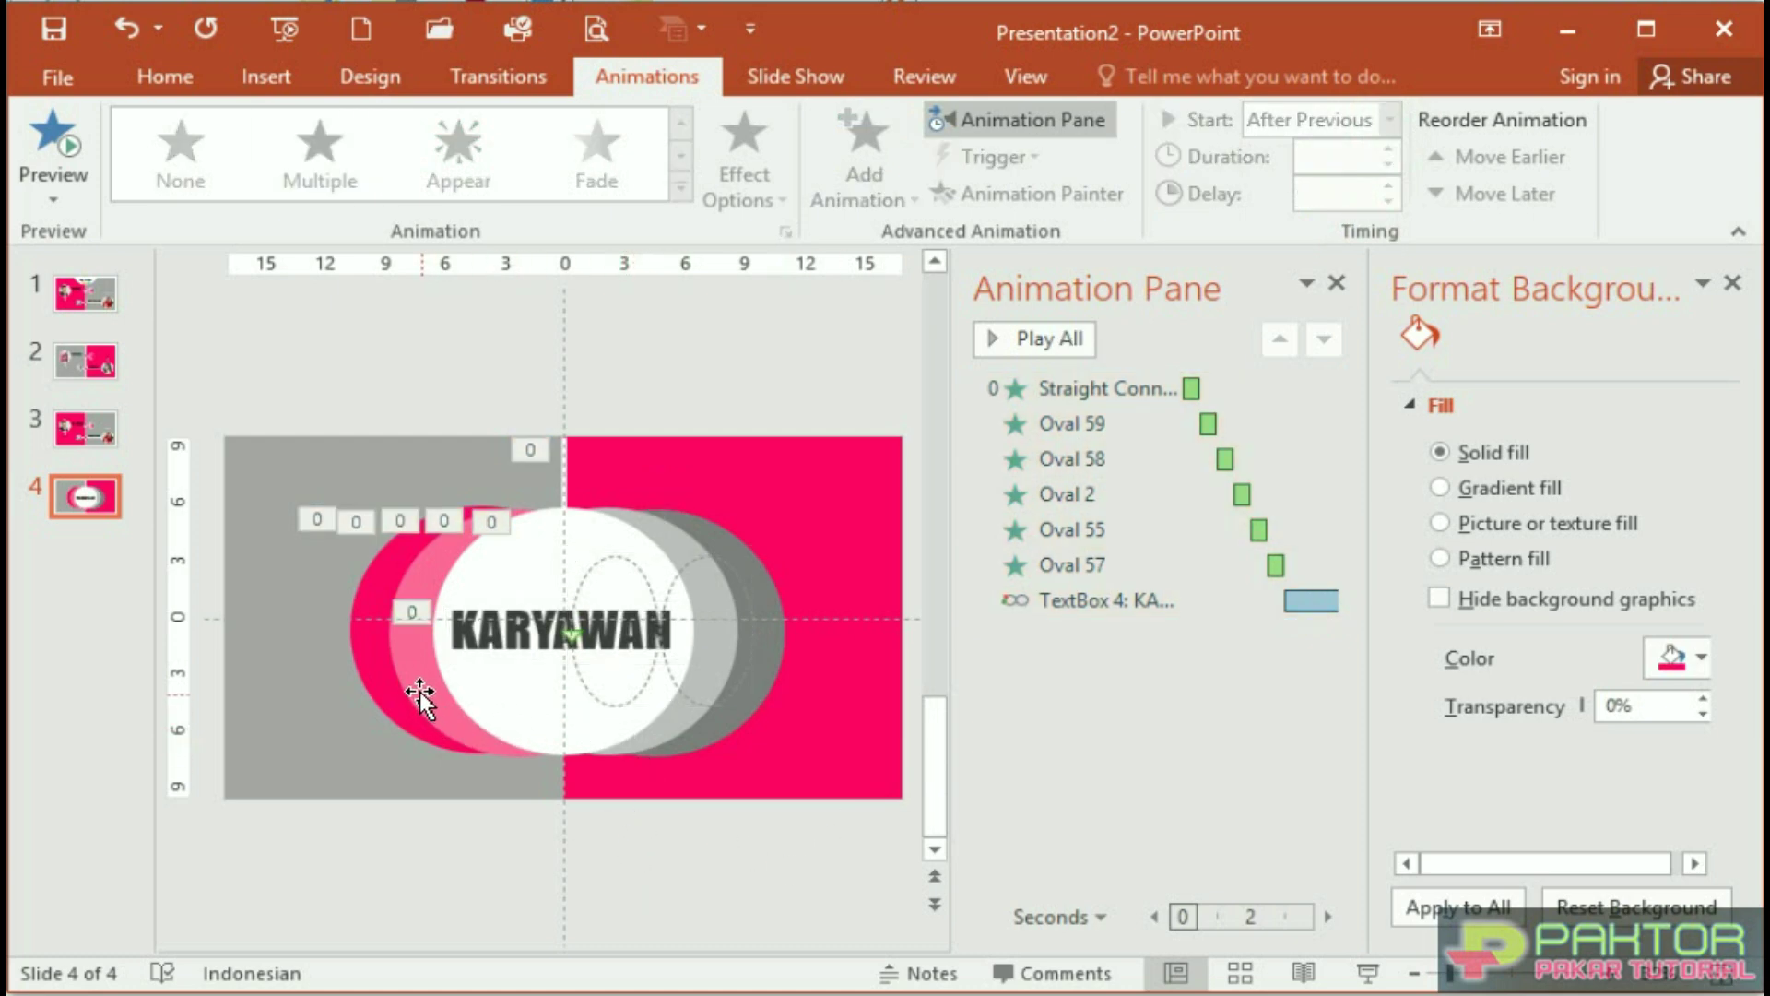
Move Oval 57's animation after Oval 59 and set it to start With Previous
click(420, 698)
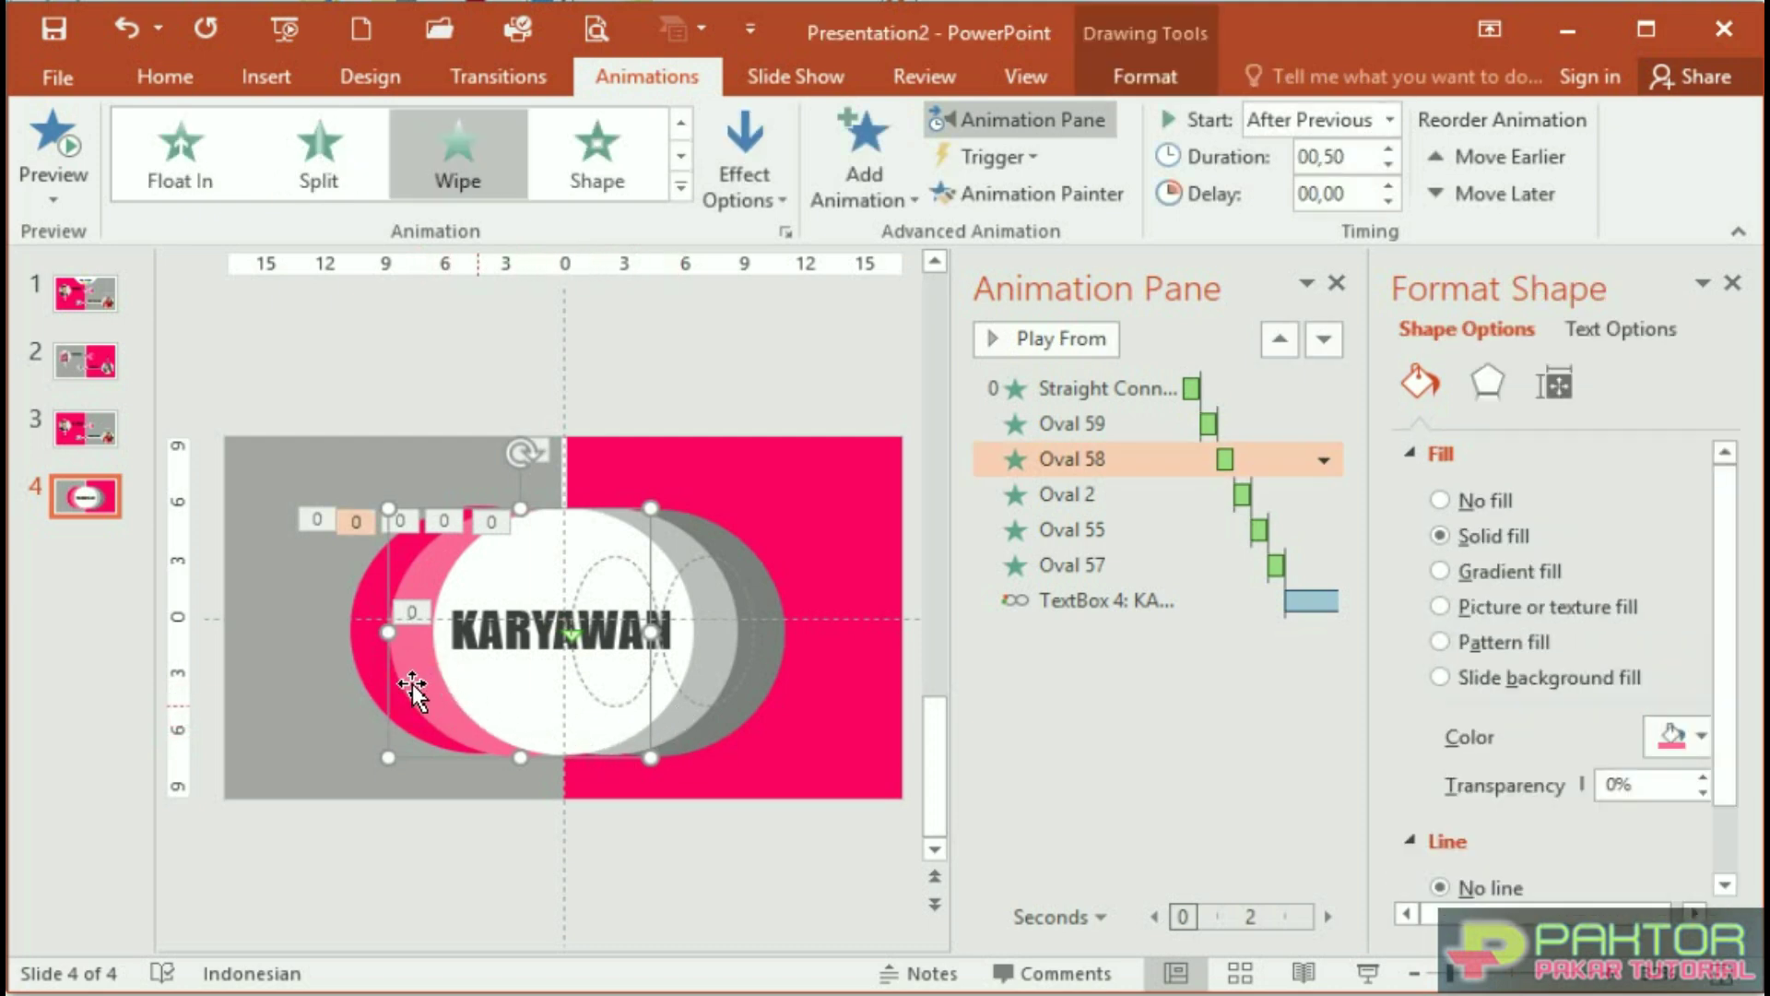
click(360, 646)
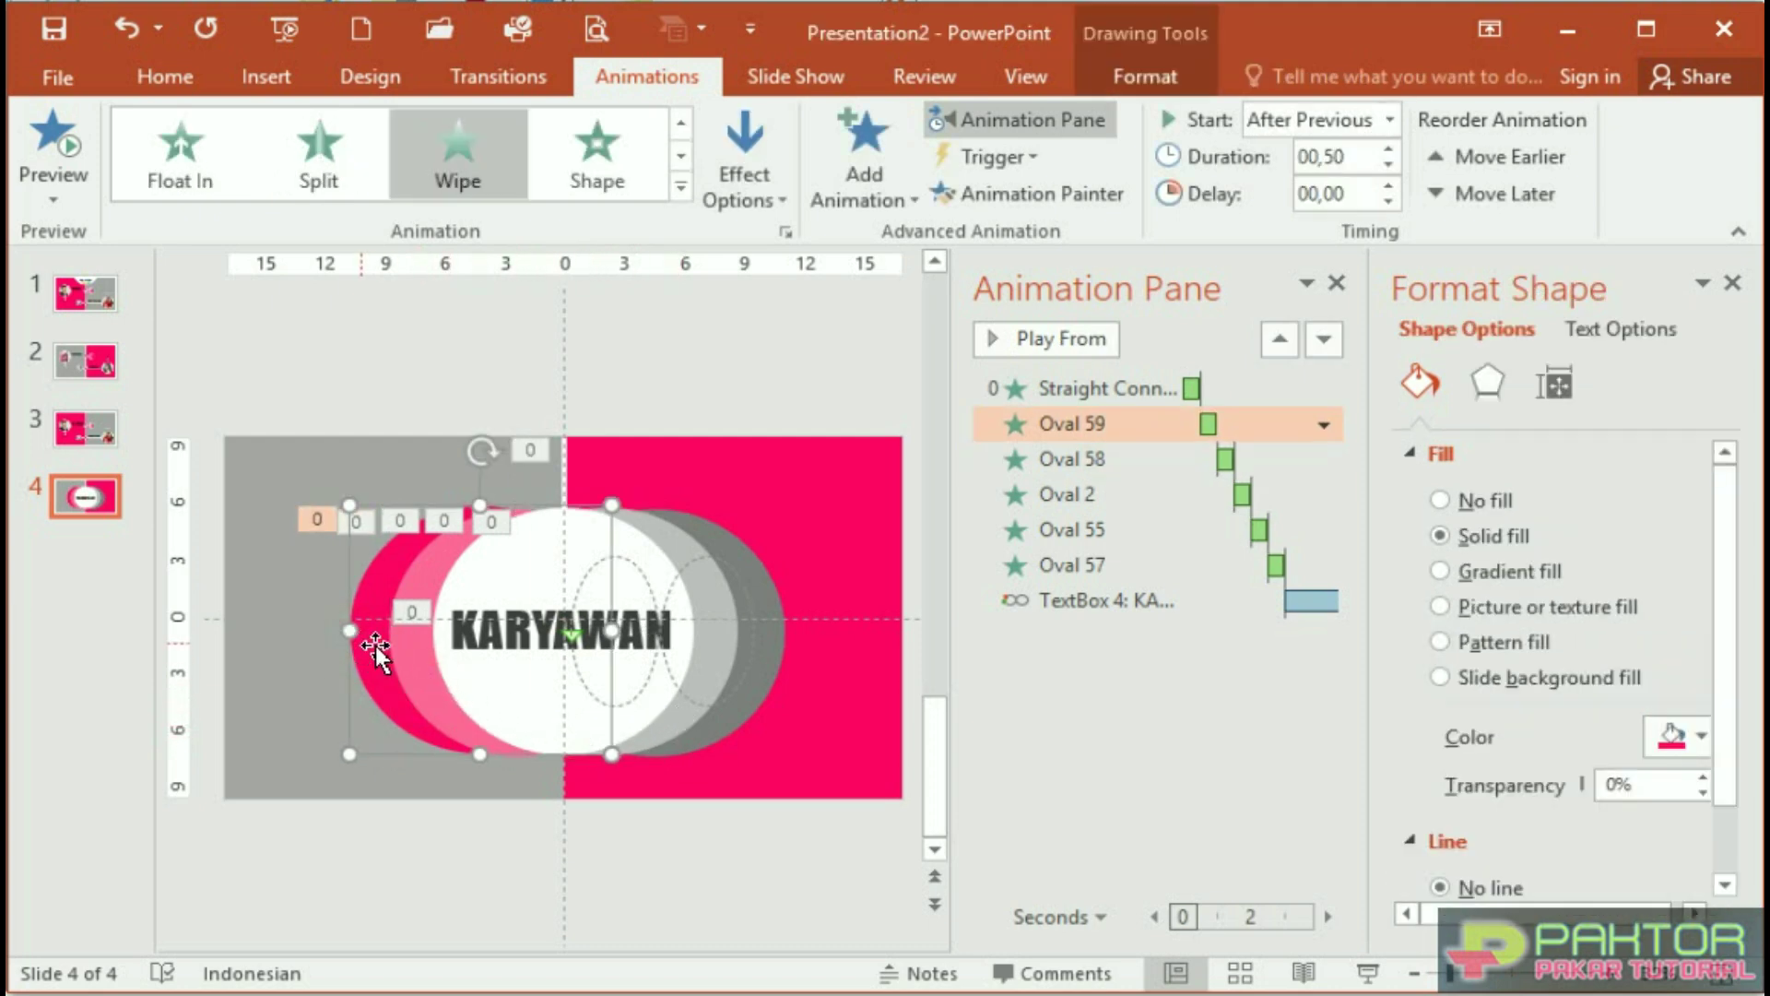
shift+click(770, 653)
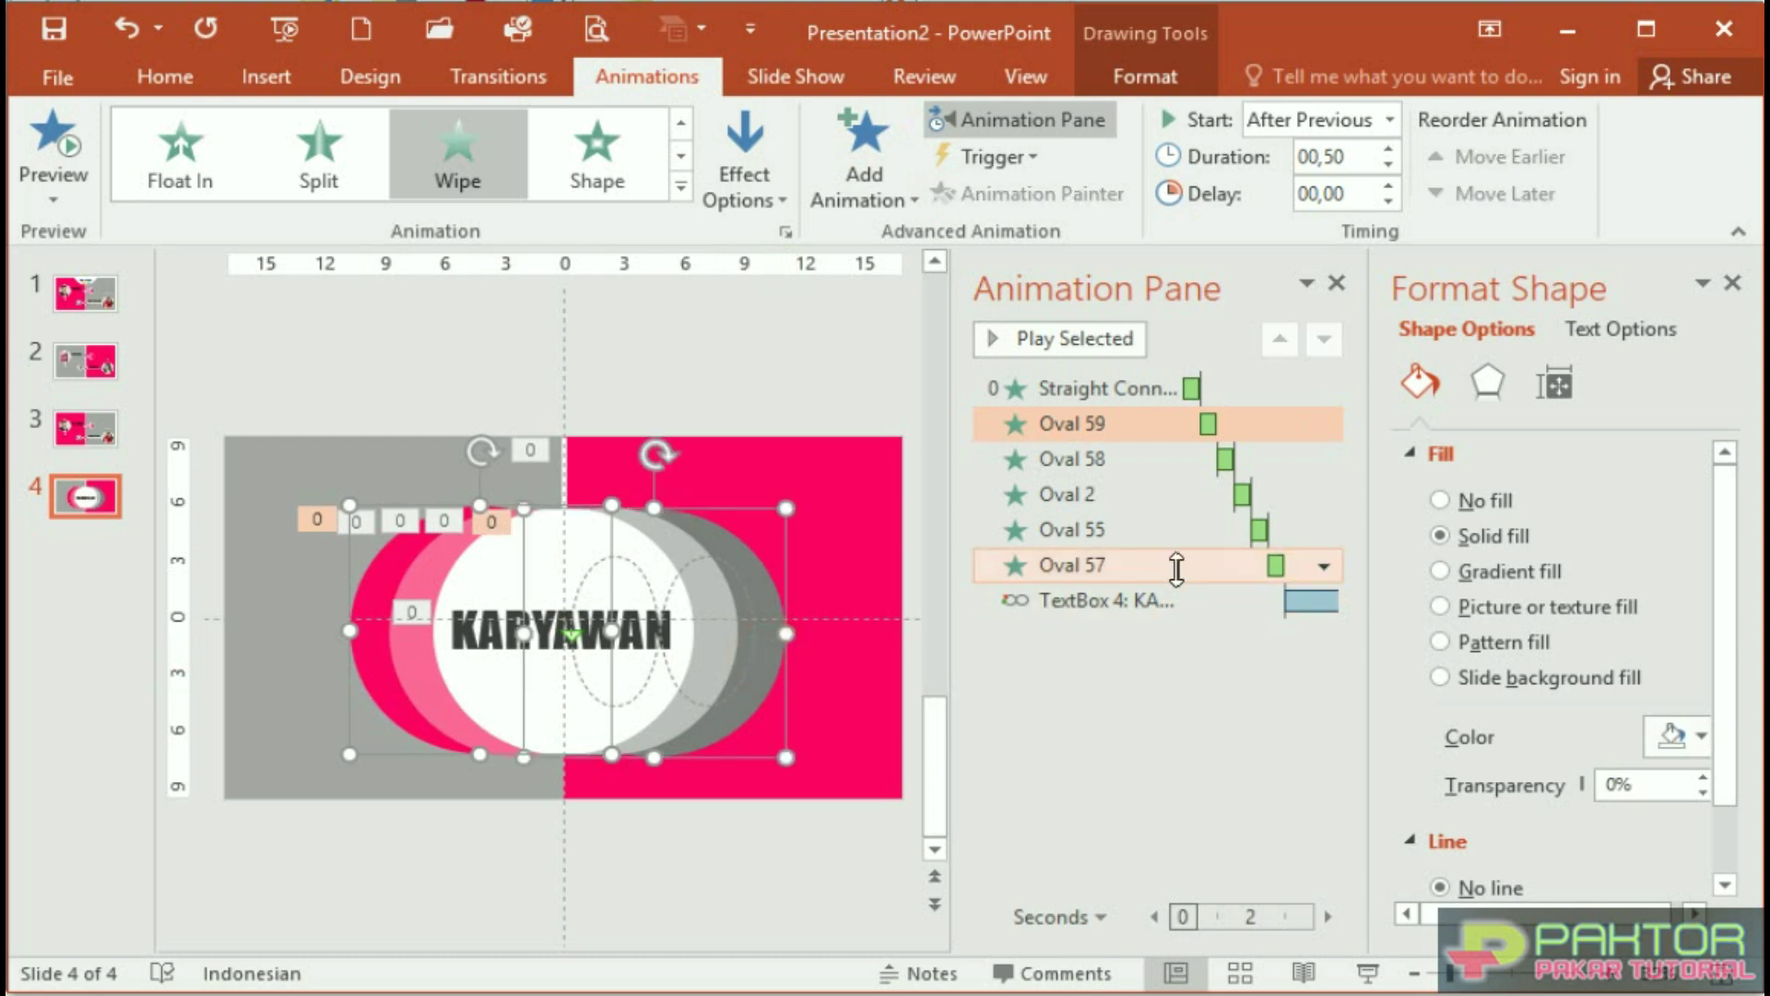
drag(1185, 565, 1187, 452)
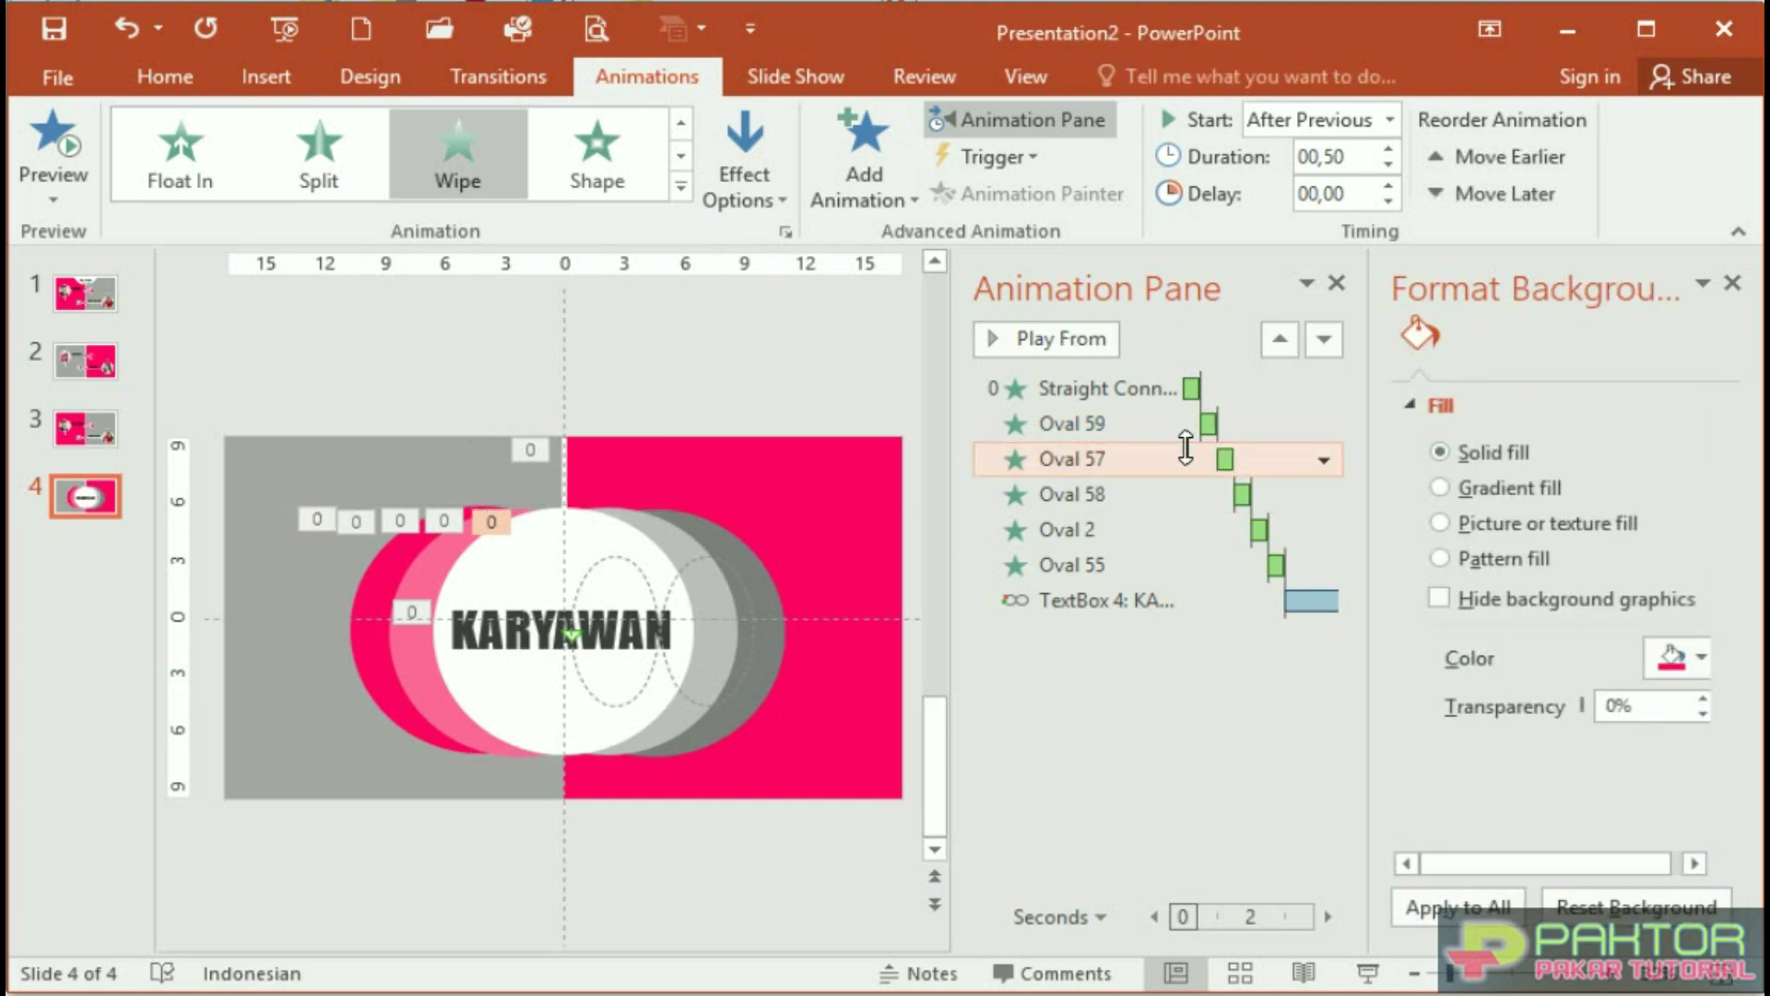
click(765, 651)
shift+click(367, 638)
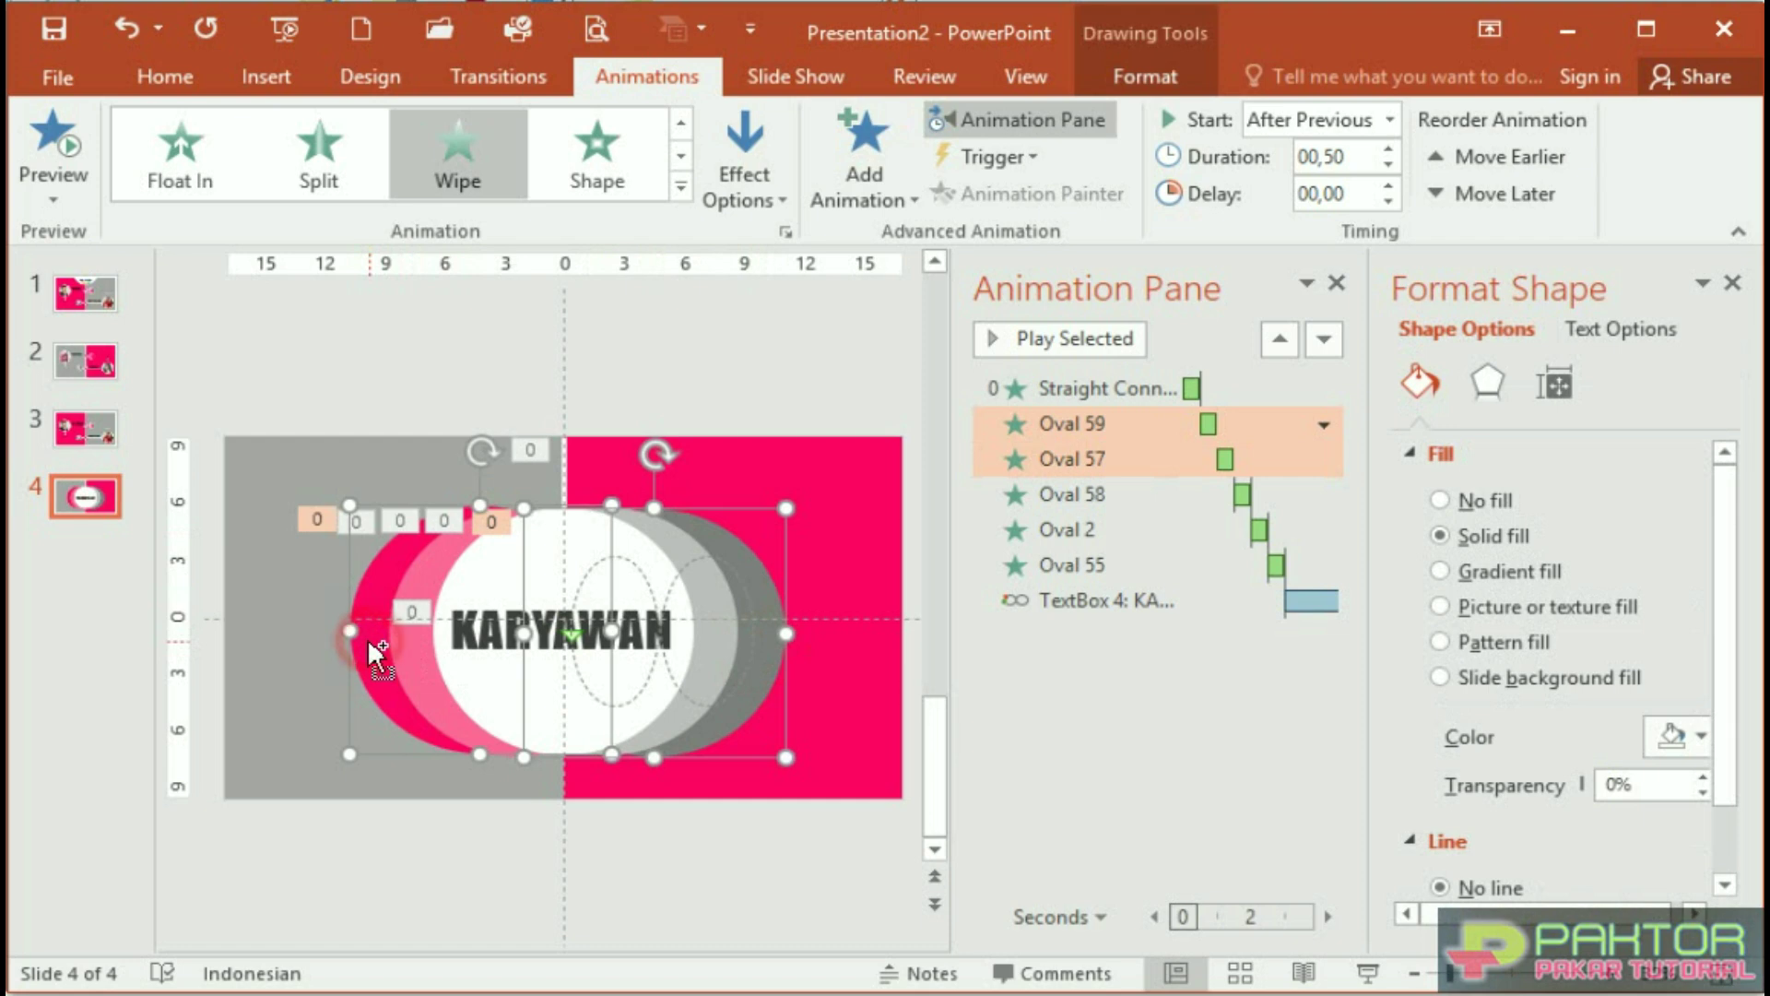
click(1166, 458)
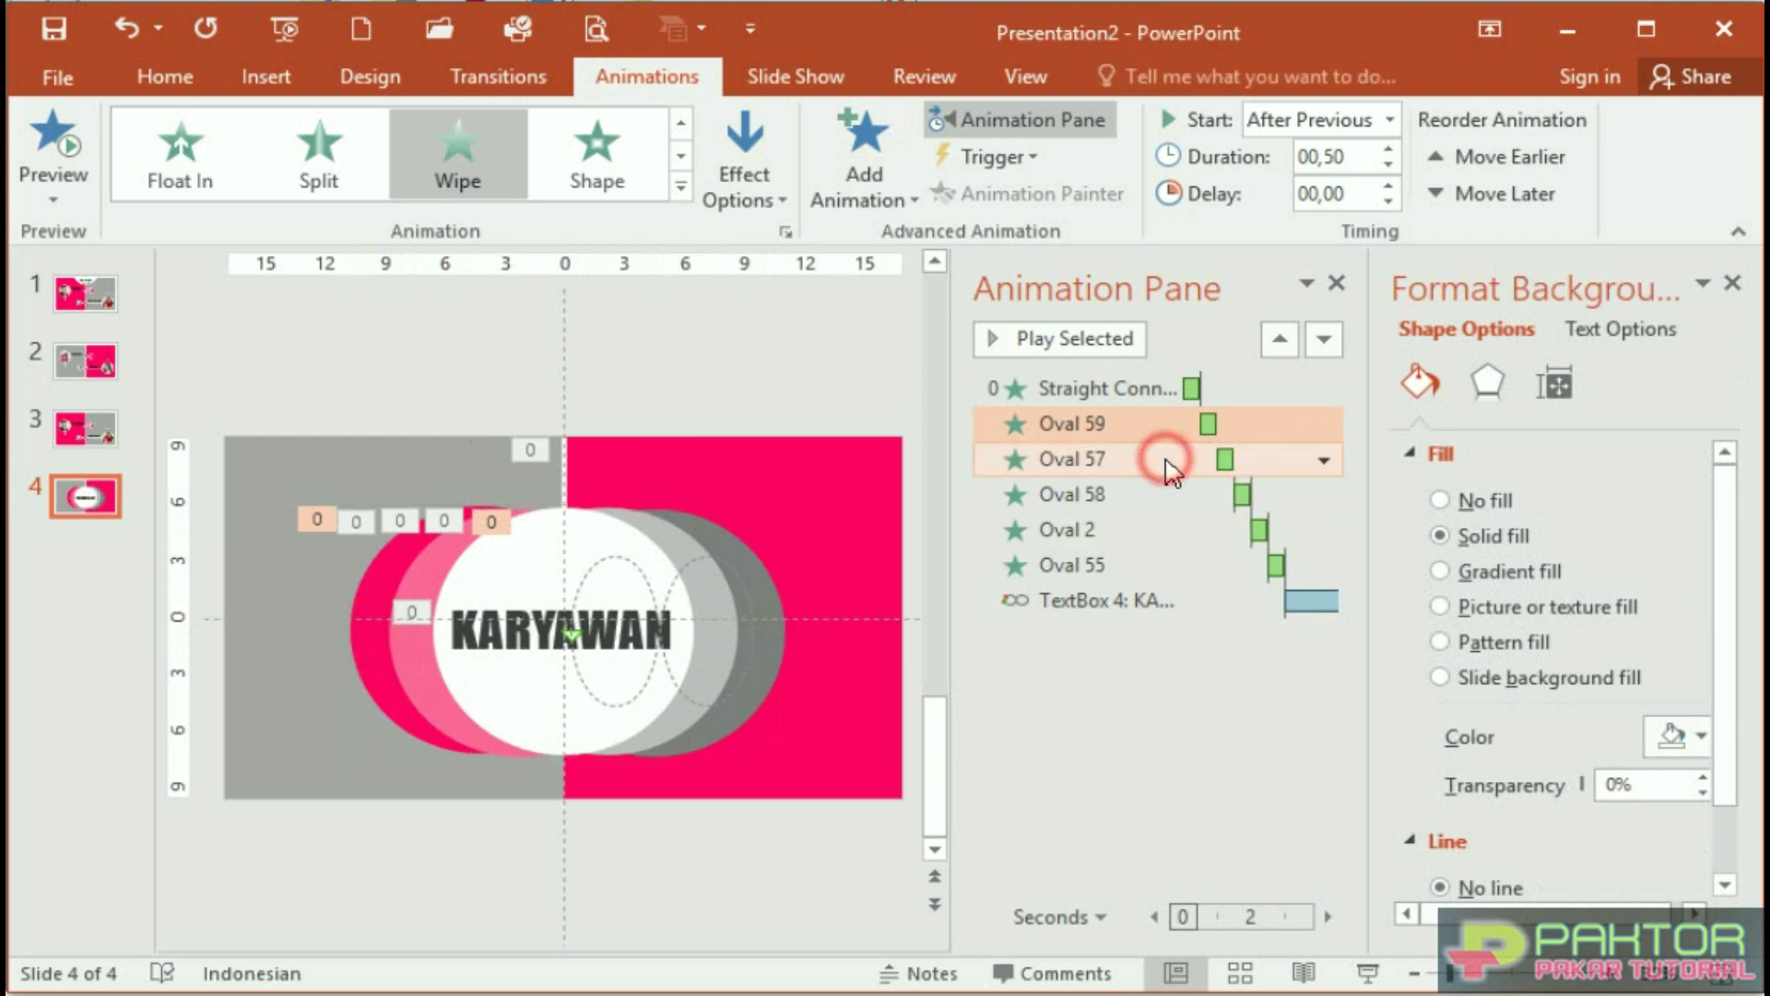
click(1323, 460)
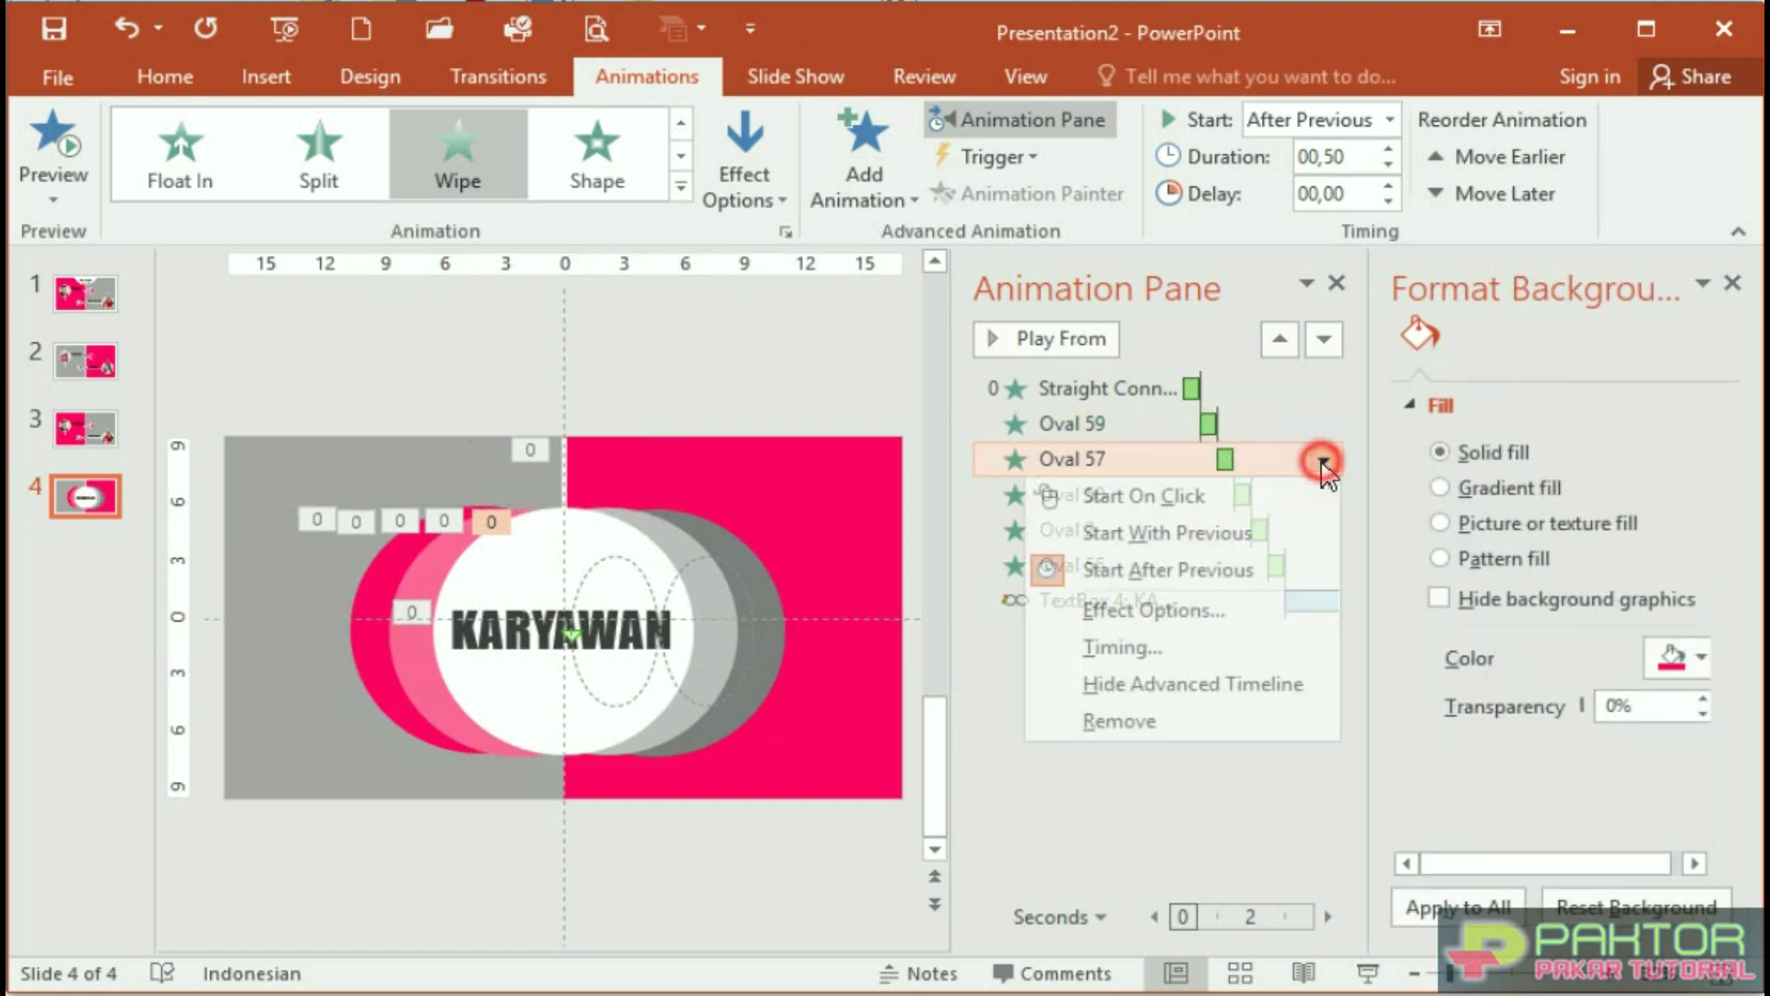
click(1287, 535)
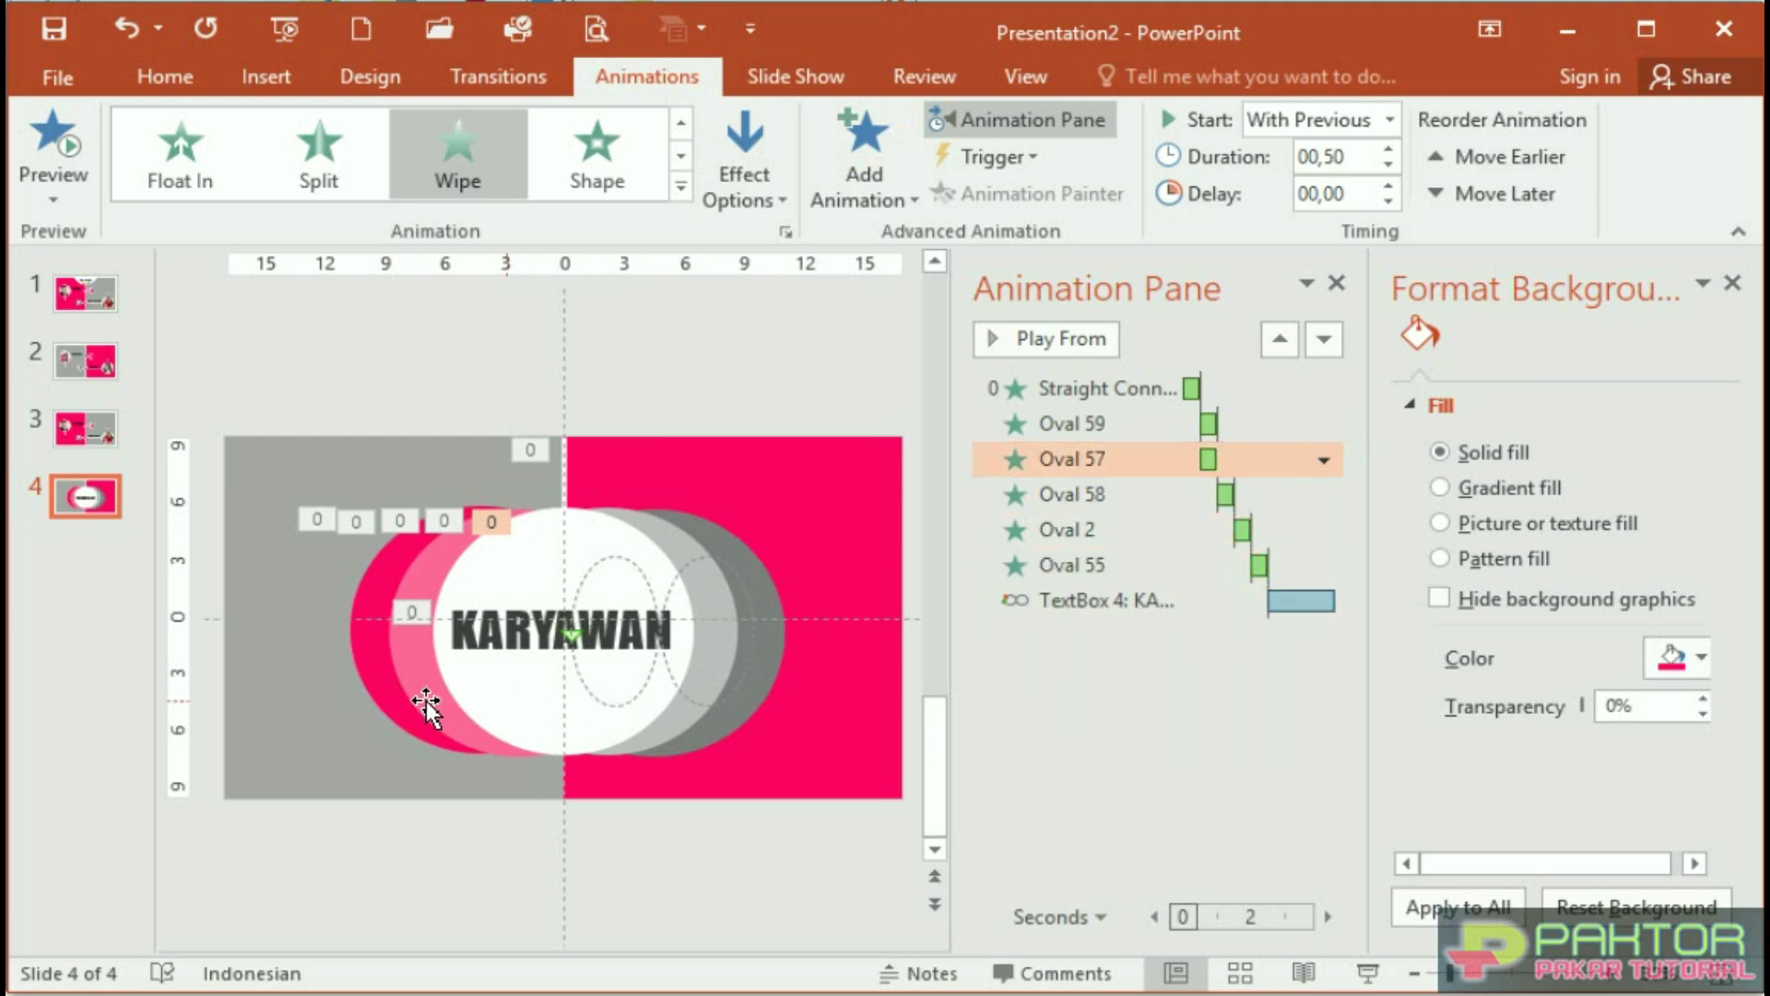
Move Oval 55 above Oval 2, start it With Previous alongside Oval 58, and preview
click(429, 678)
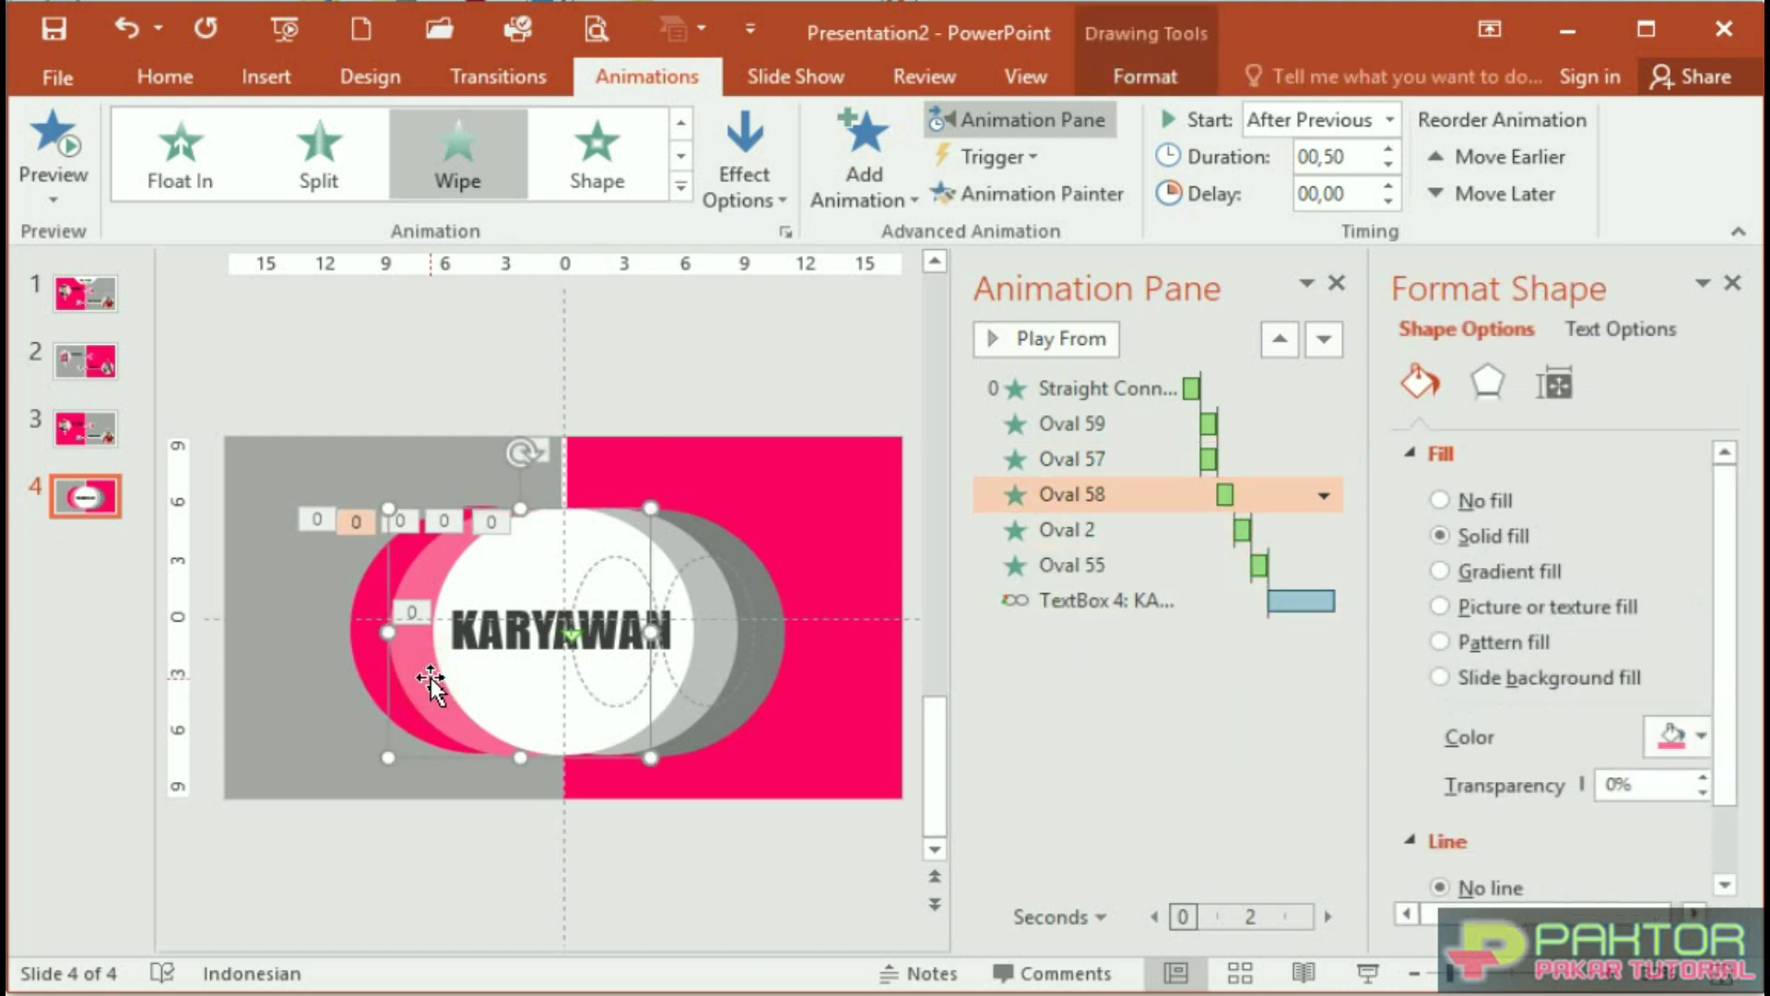
shift+click(701, 662)
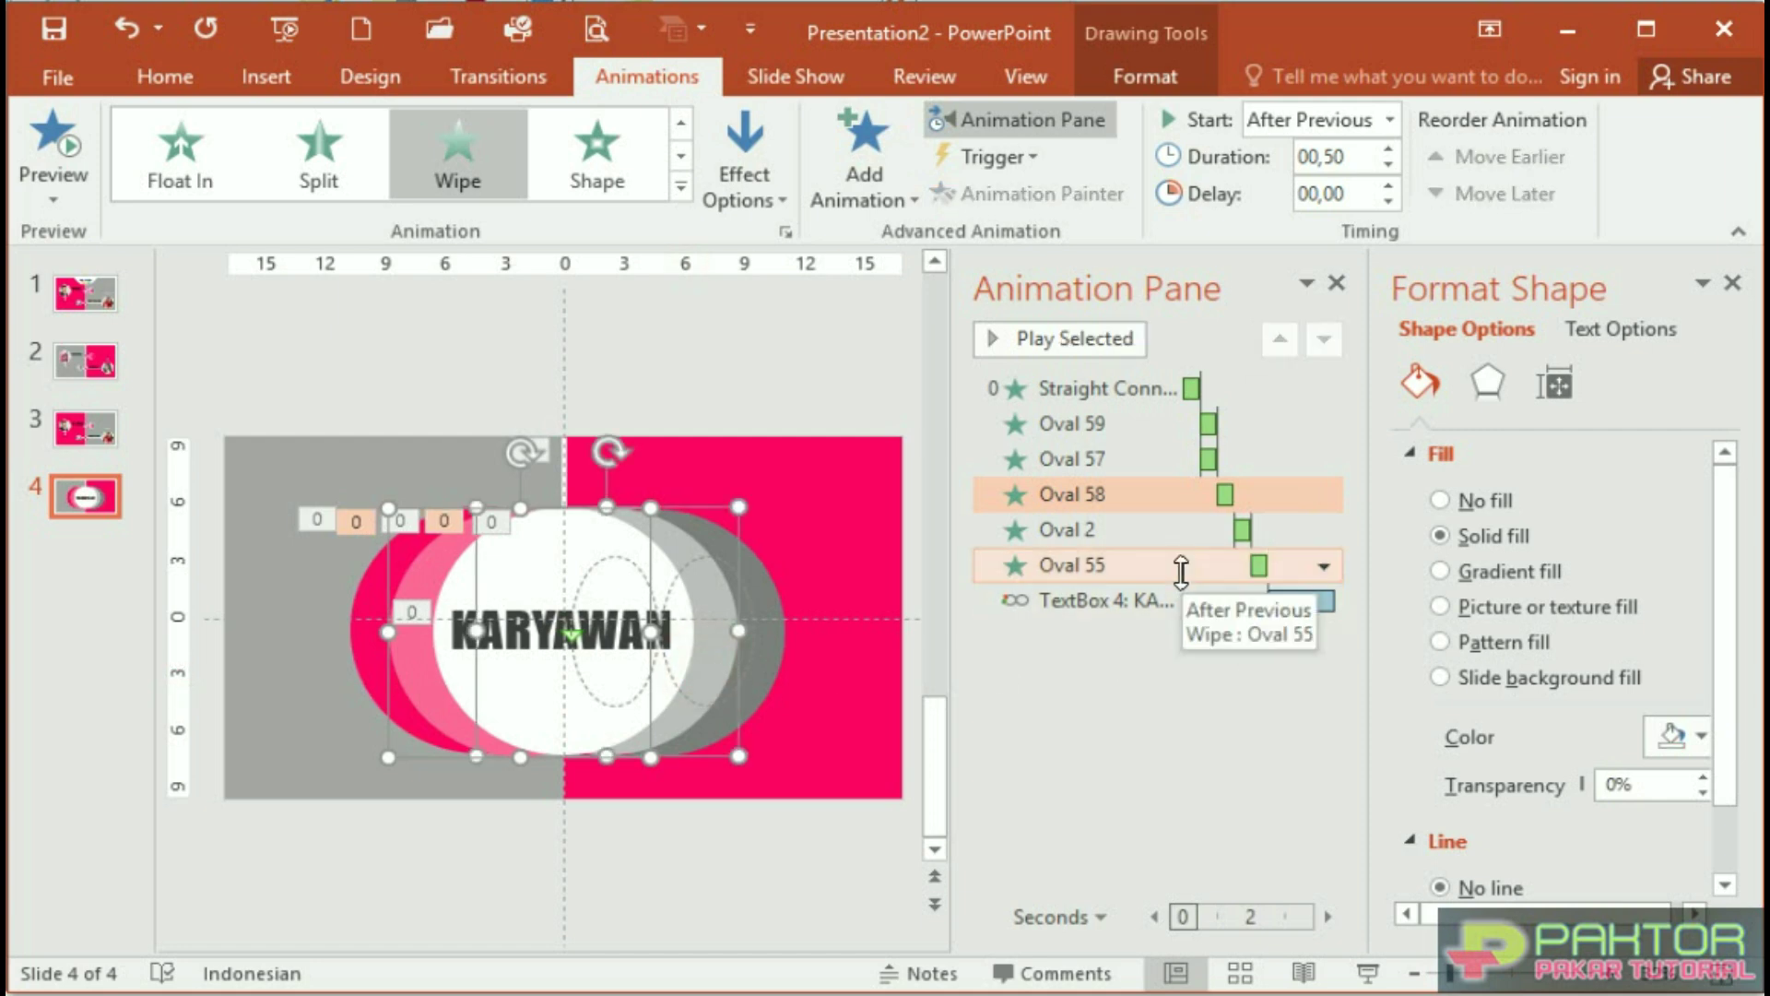
drag(1180, 570, 1182, 523)
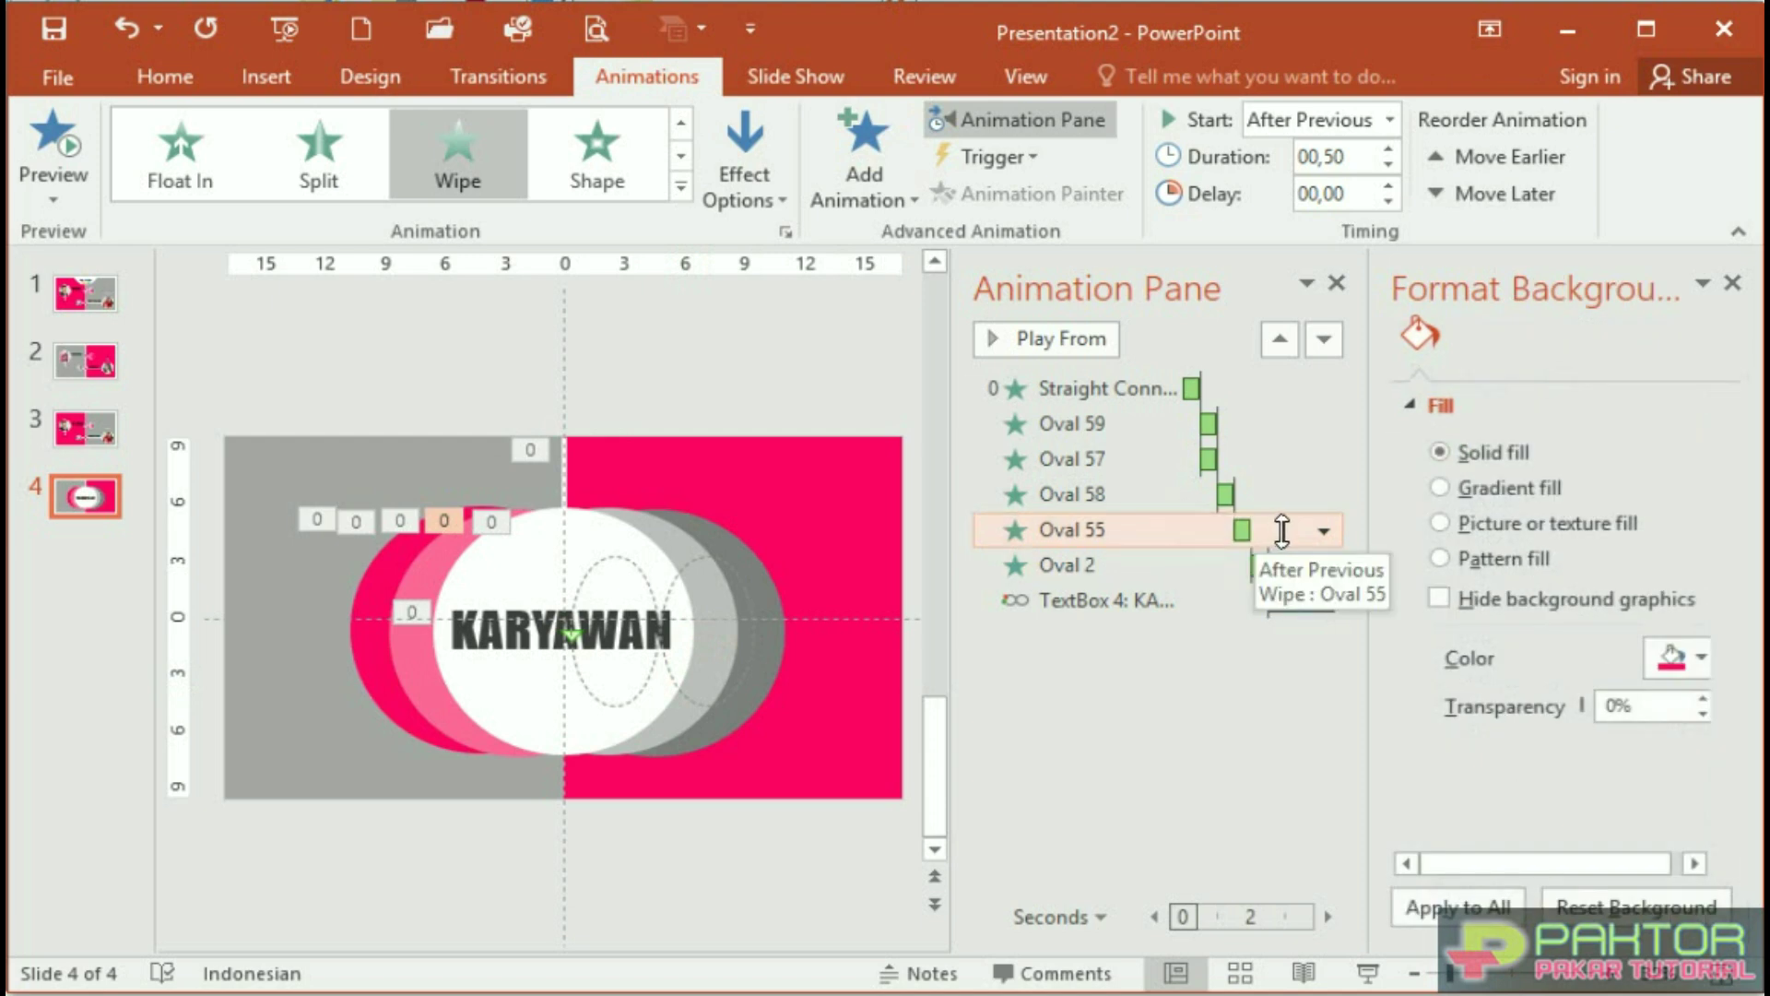
click(1324, 530)
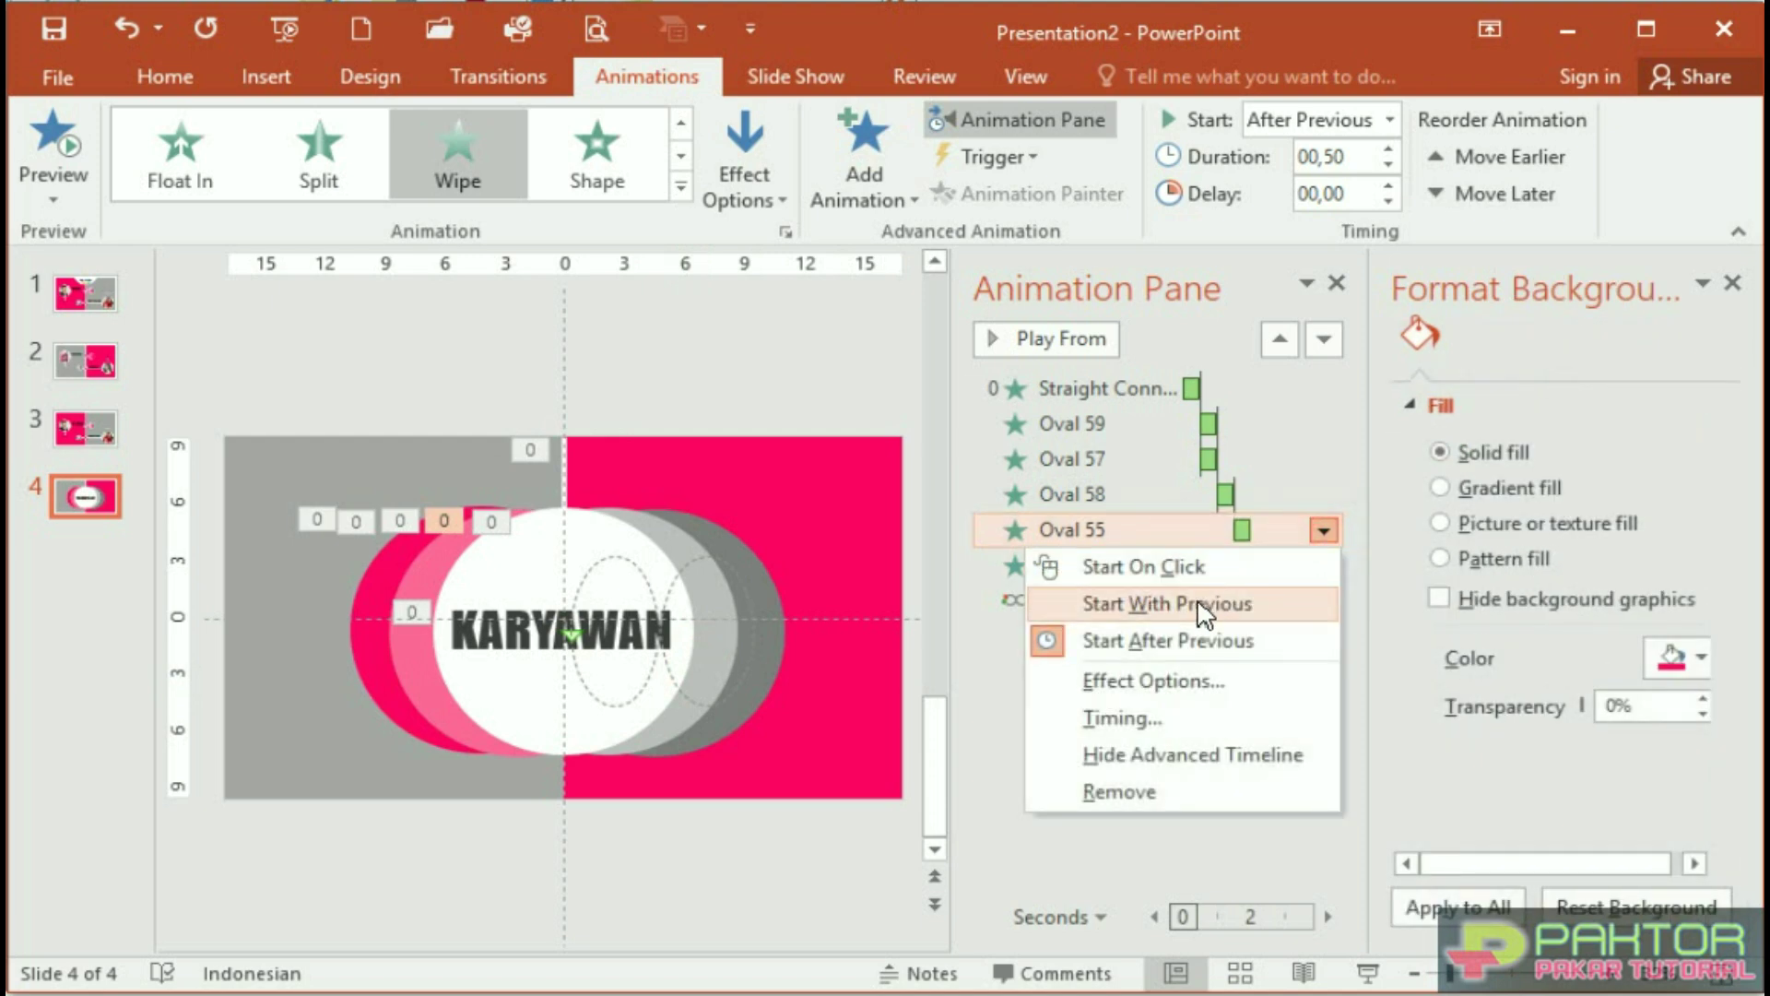
click(1202, 605)
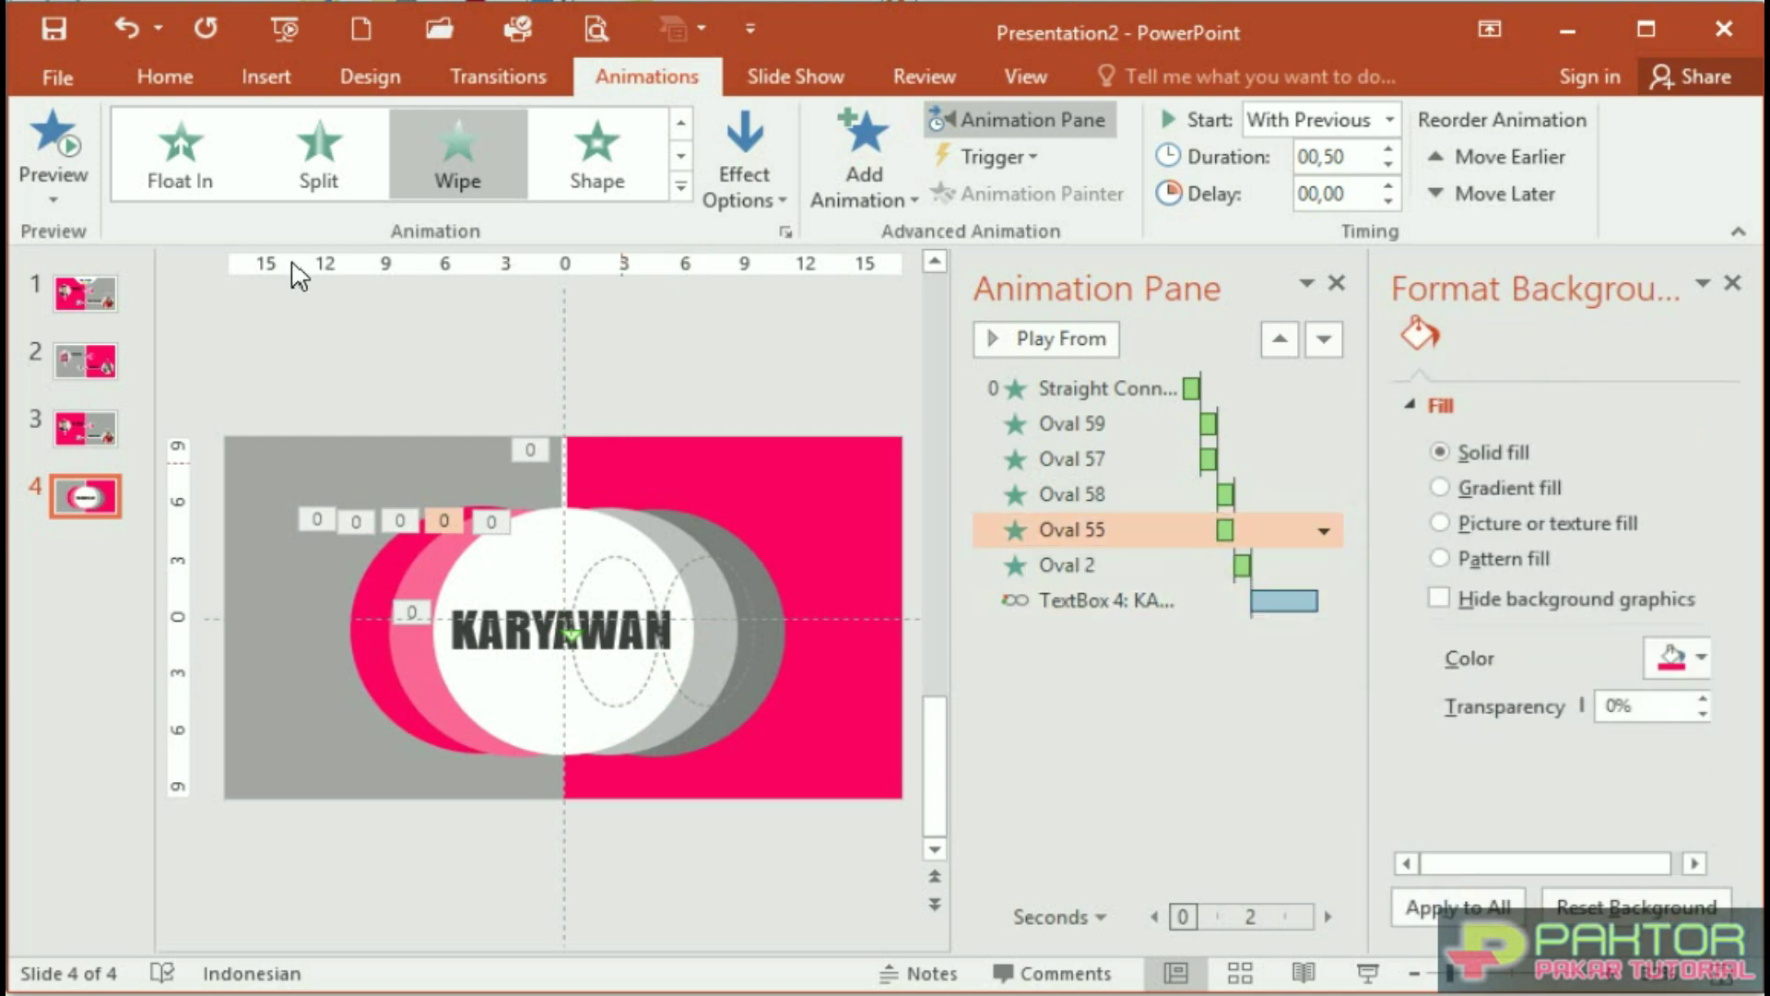
click(63, 140)
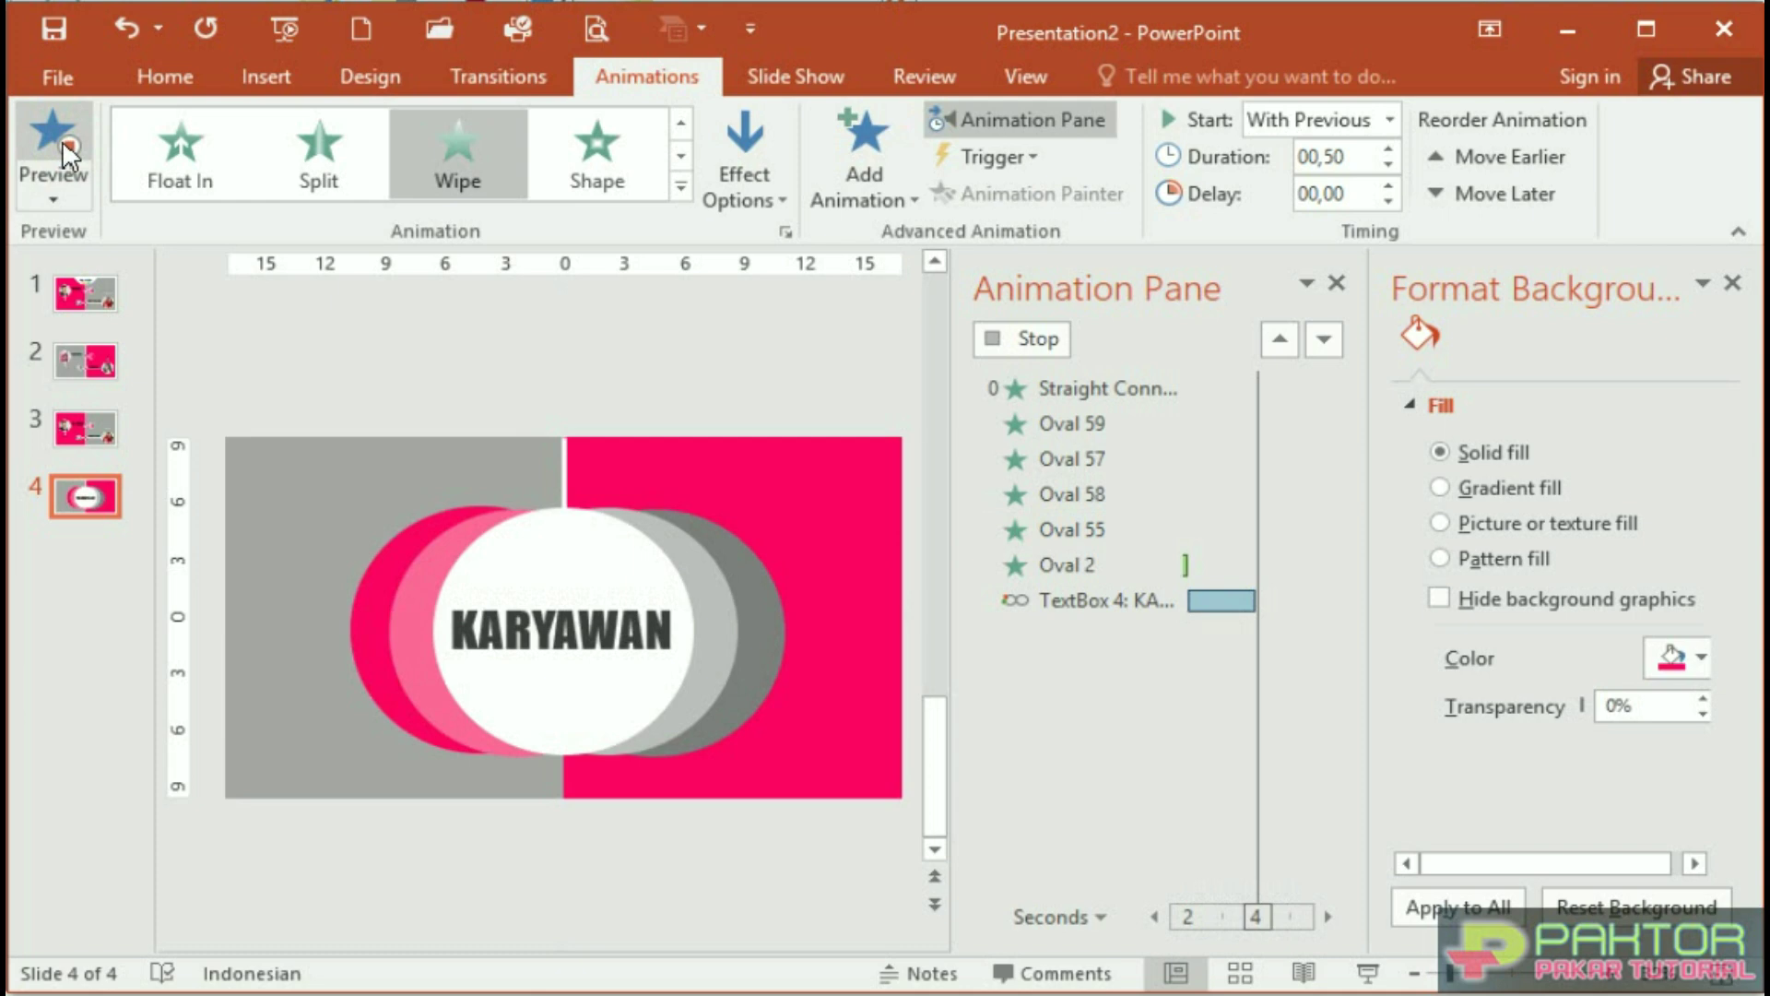
Move Oval 2's animation right after the connector and open the KARYAWAN loop's effect settings
click(1158, 564)
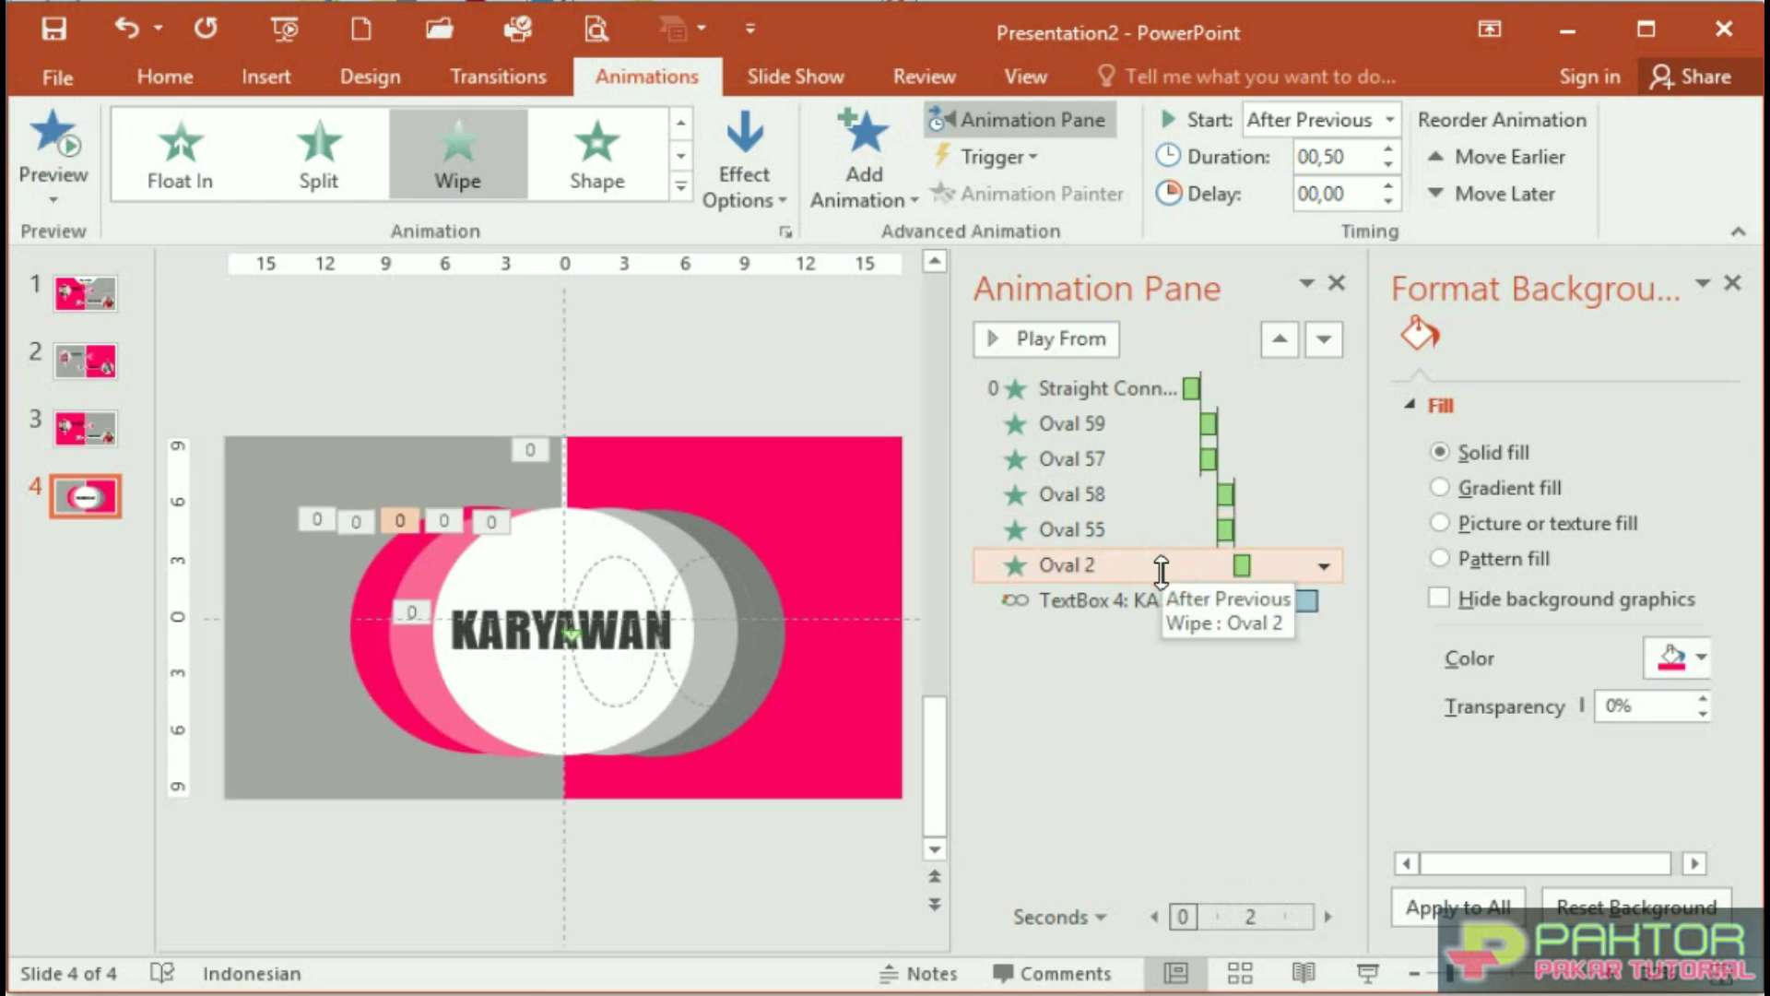
drag(1160, 549, 1161, 411)
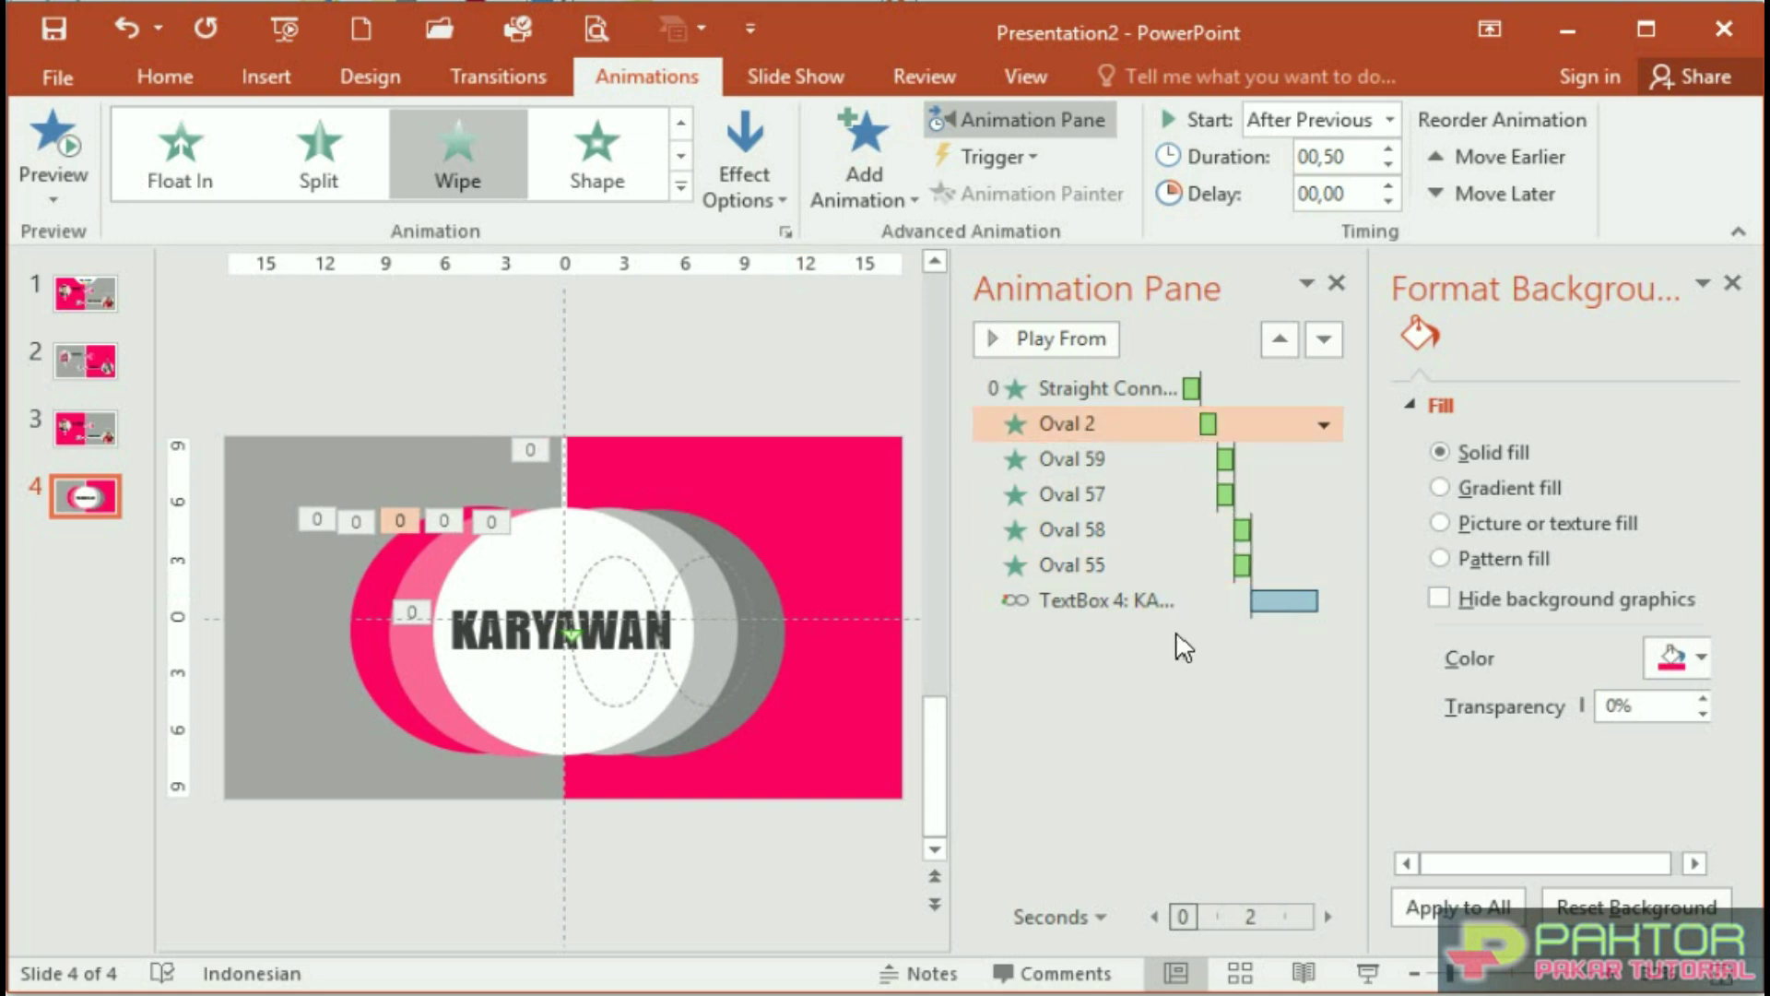
click(1172, 595)
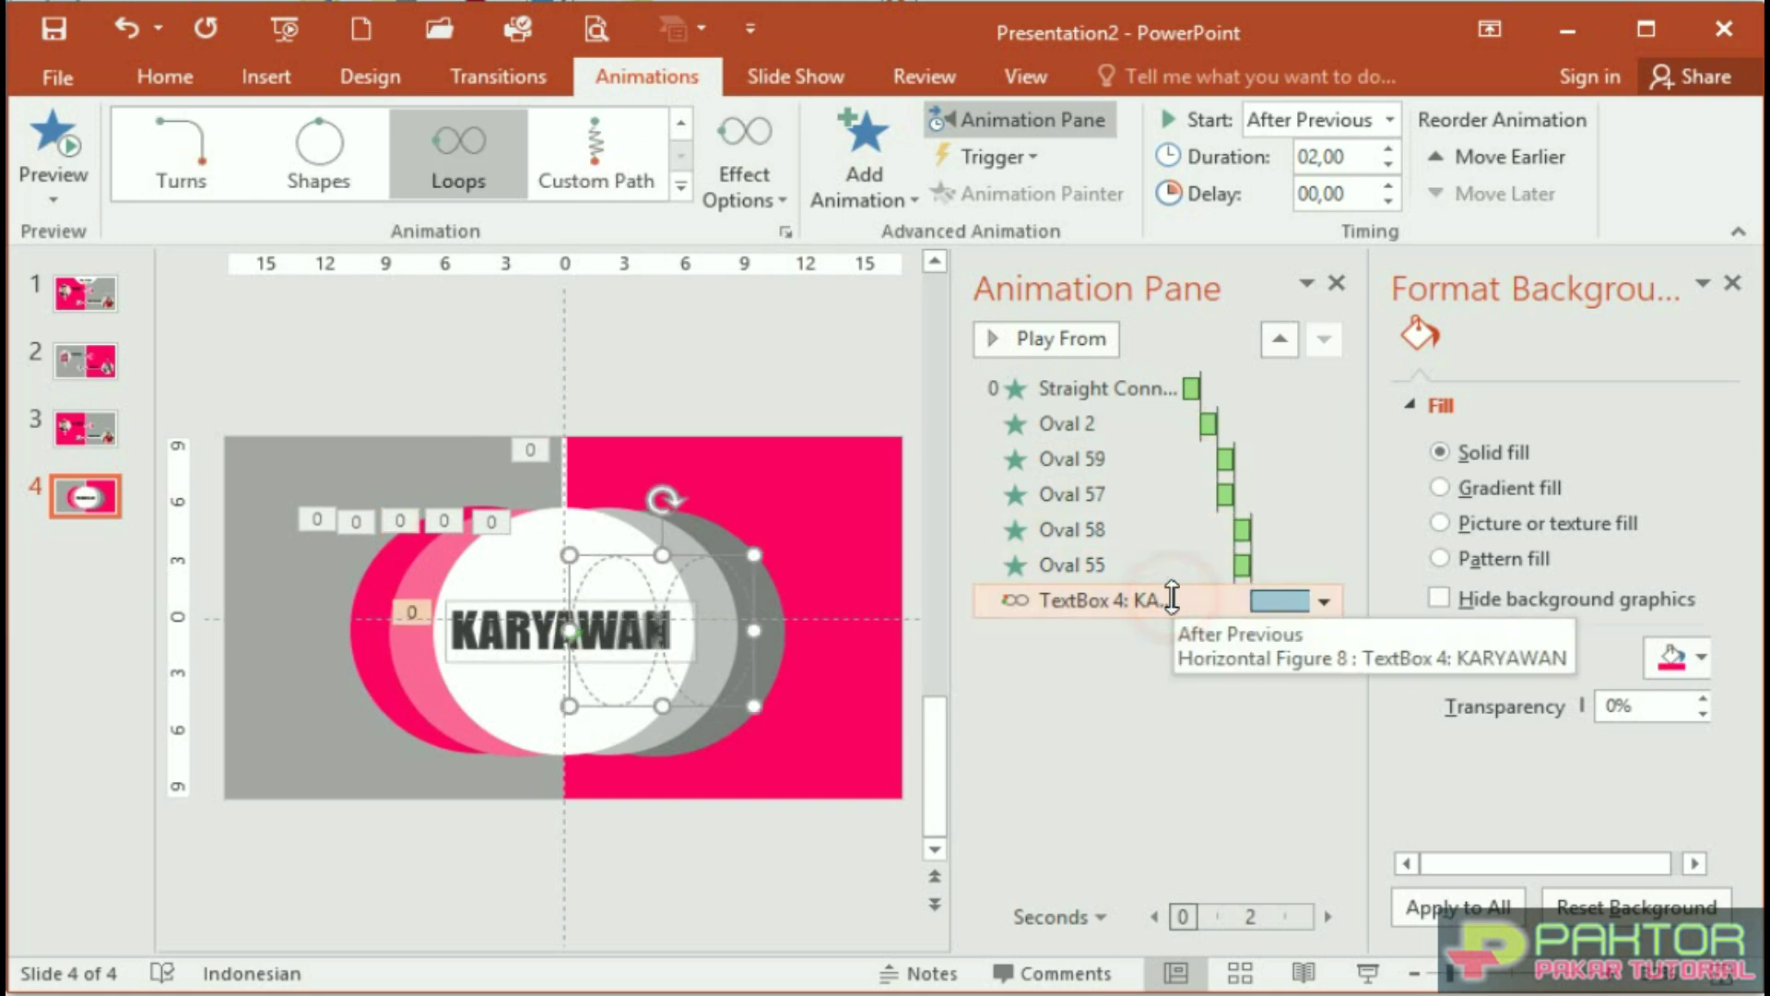
click(1324, 604)
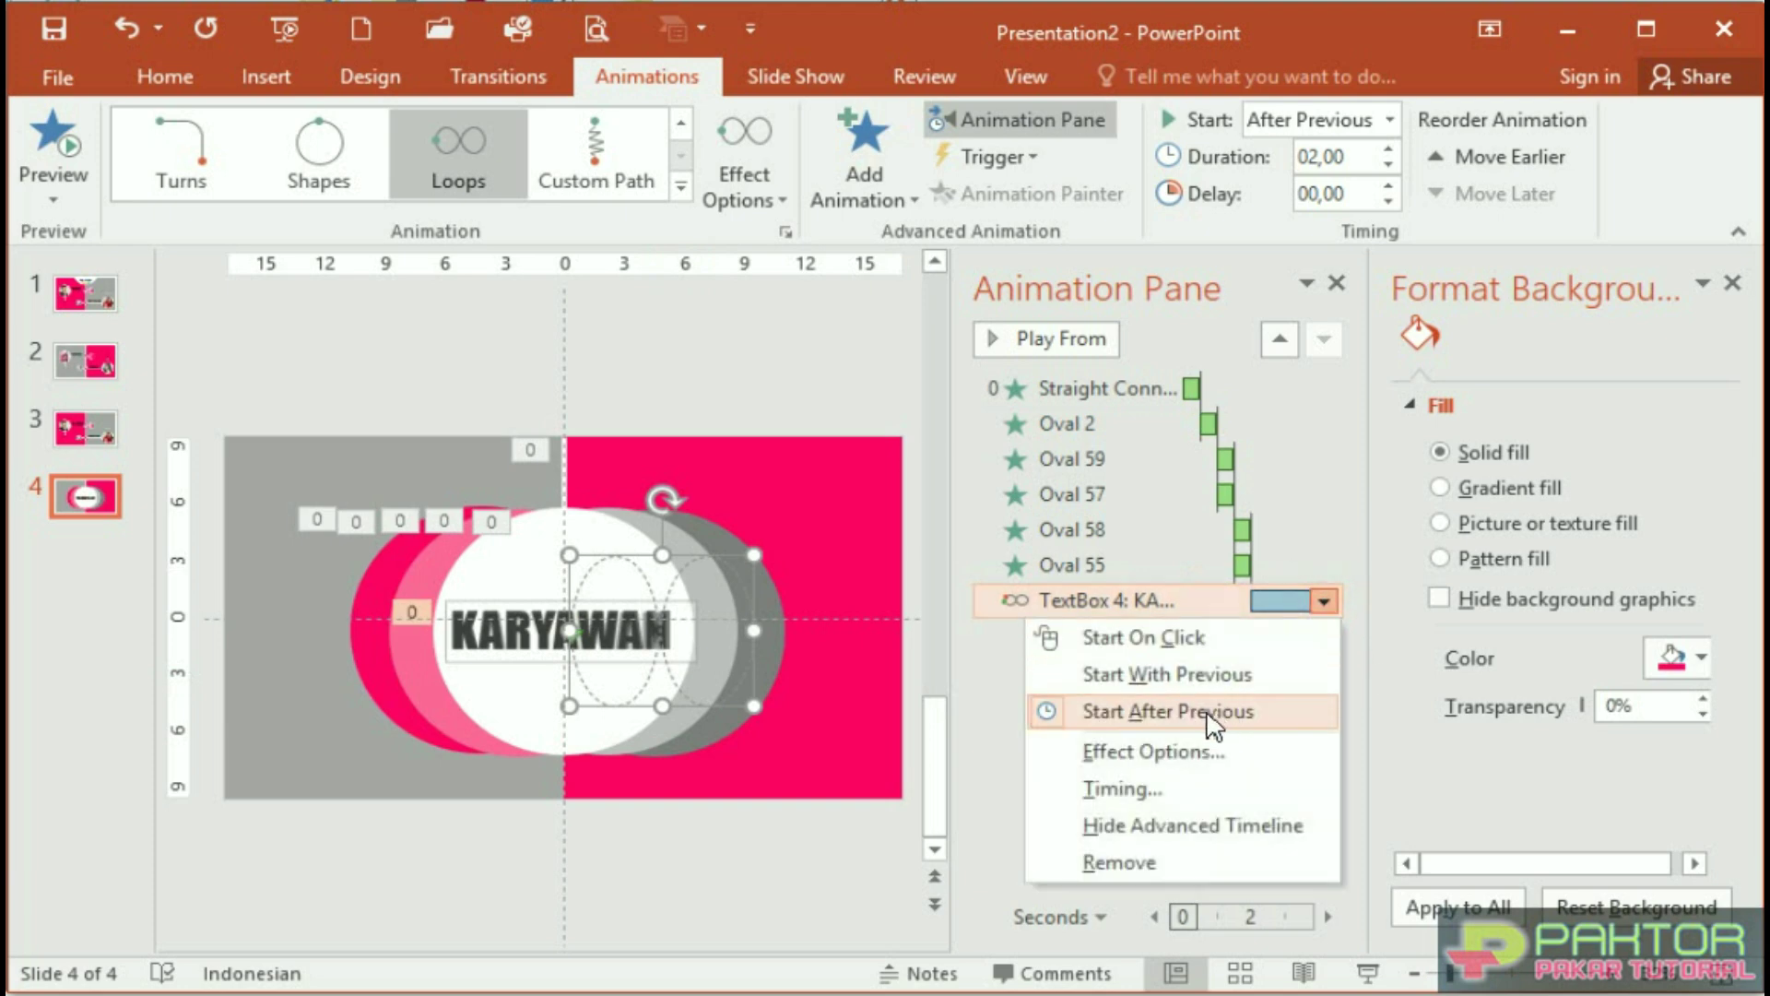
click(1153, 750)
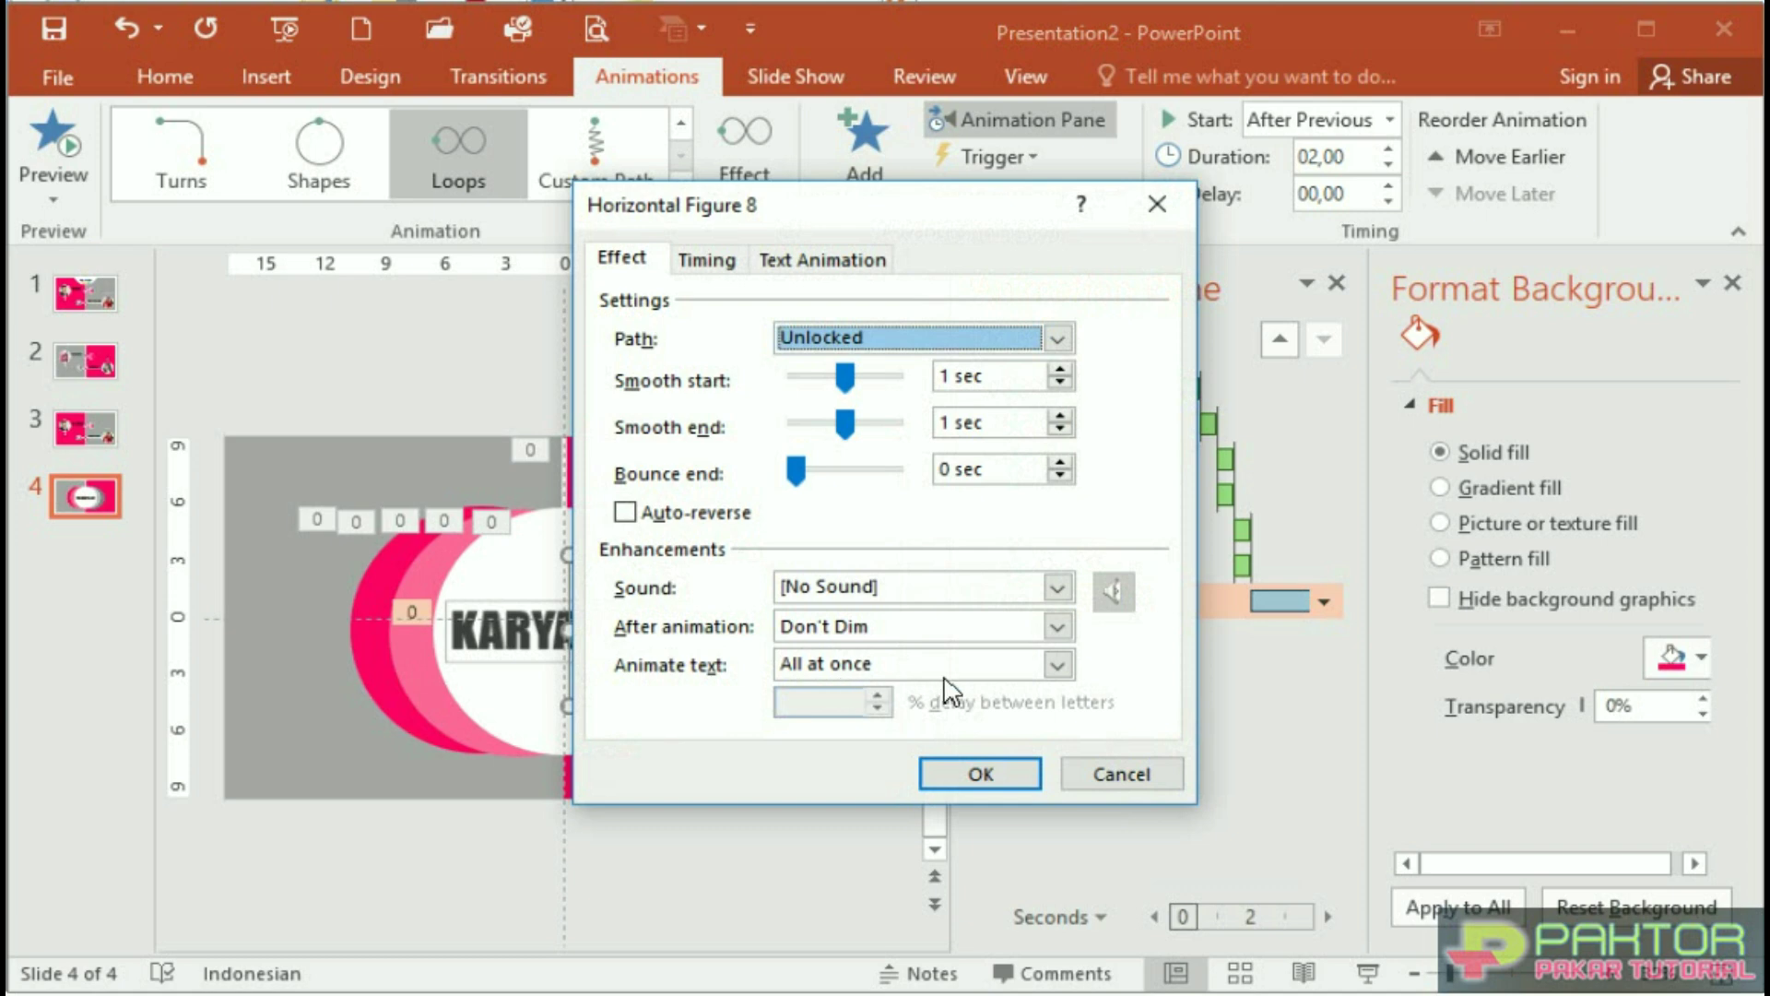
Animate the KARYAWAN Horizontal Figure 8 text by letter, then preview the slide
click(1057, 665)
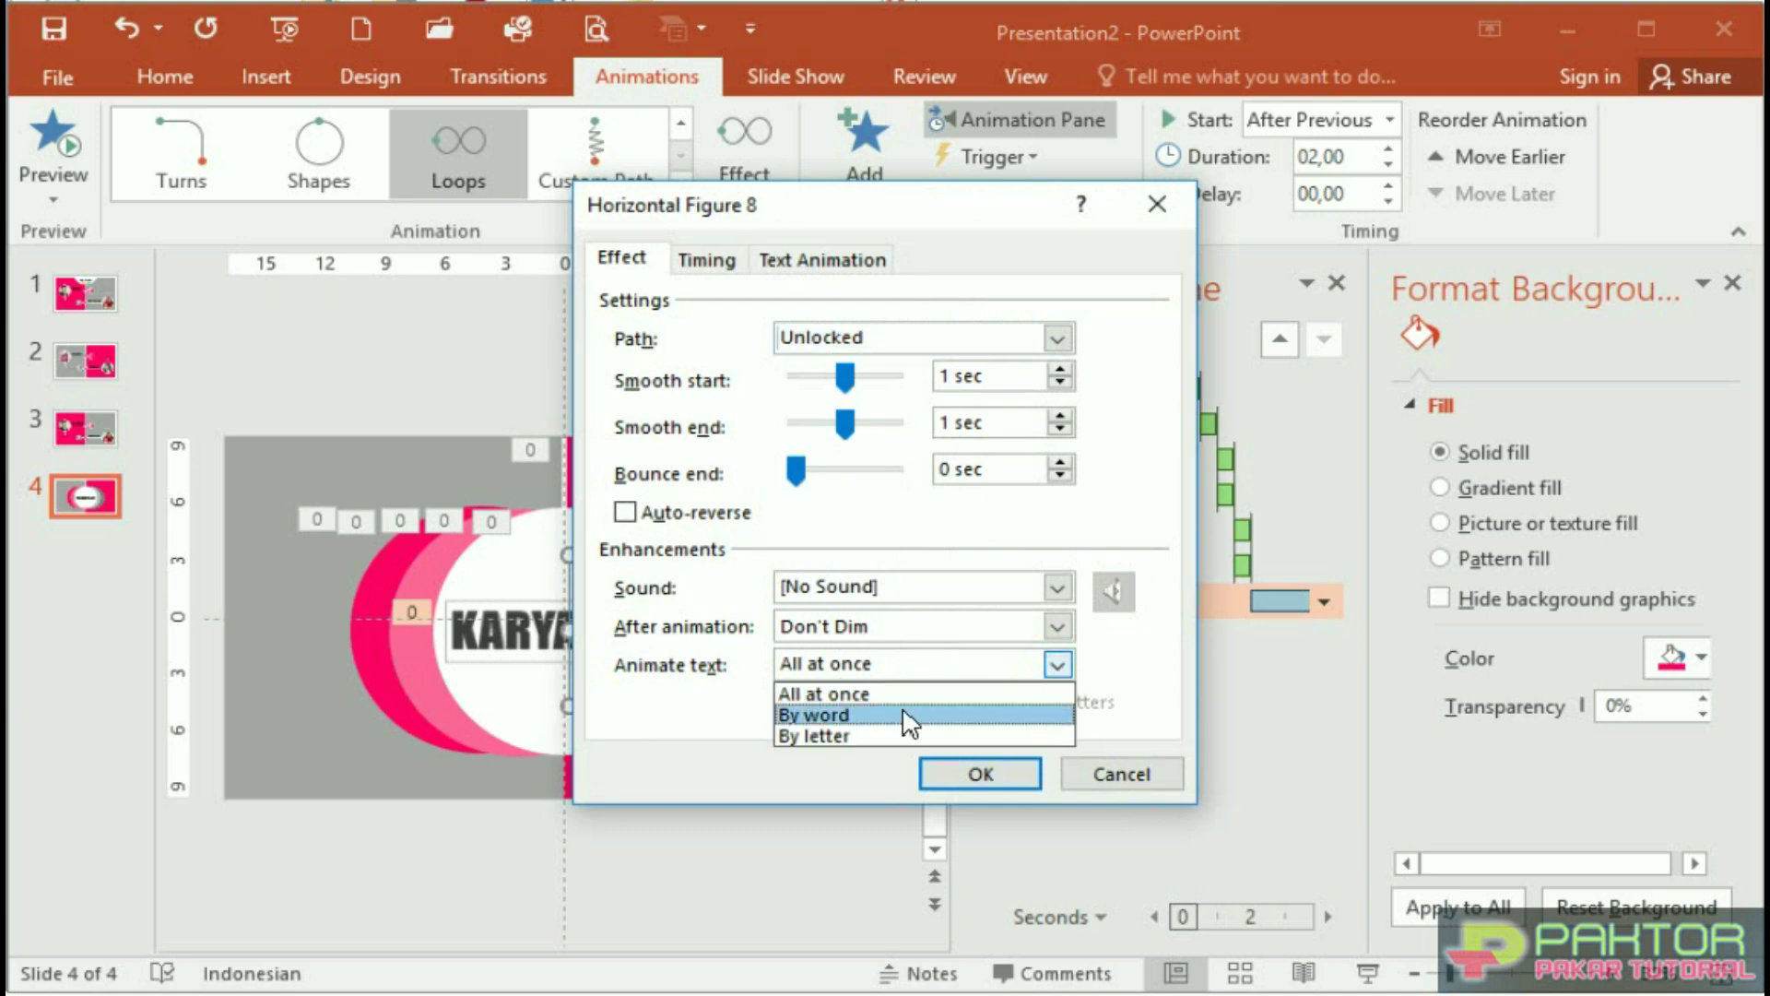
click(873, 733)
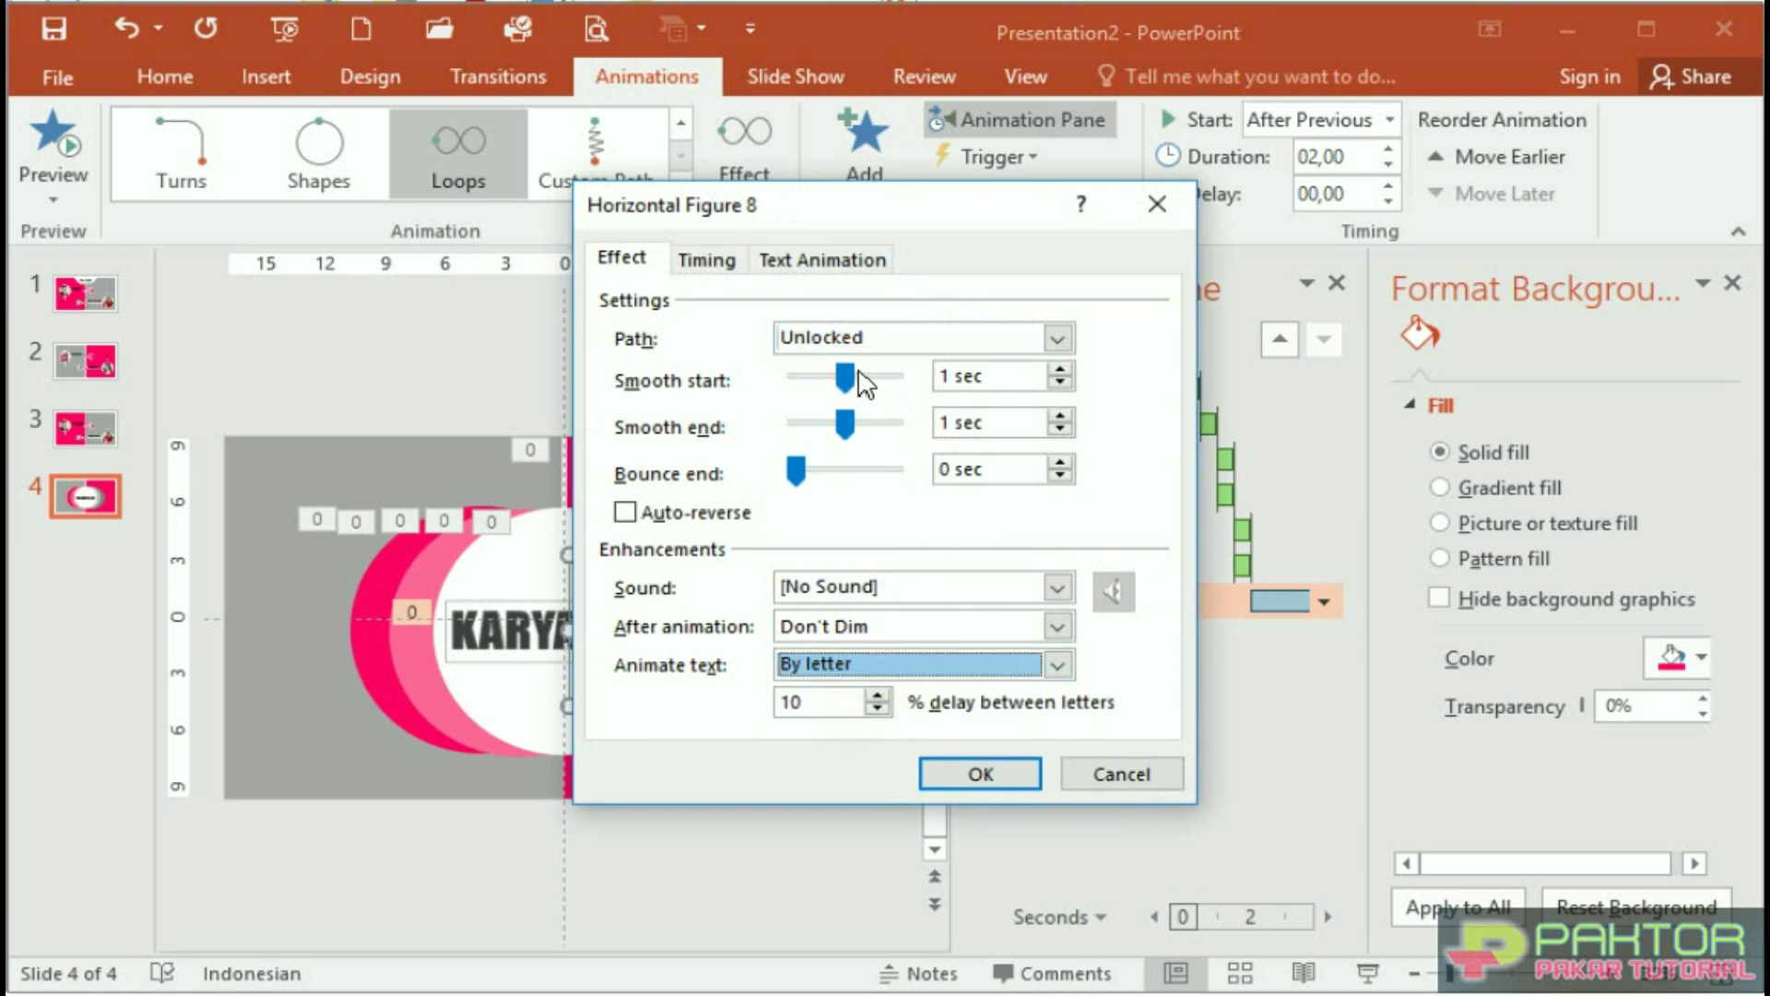
click(975, 776)
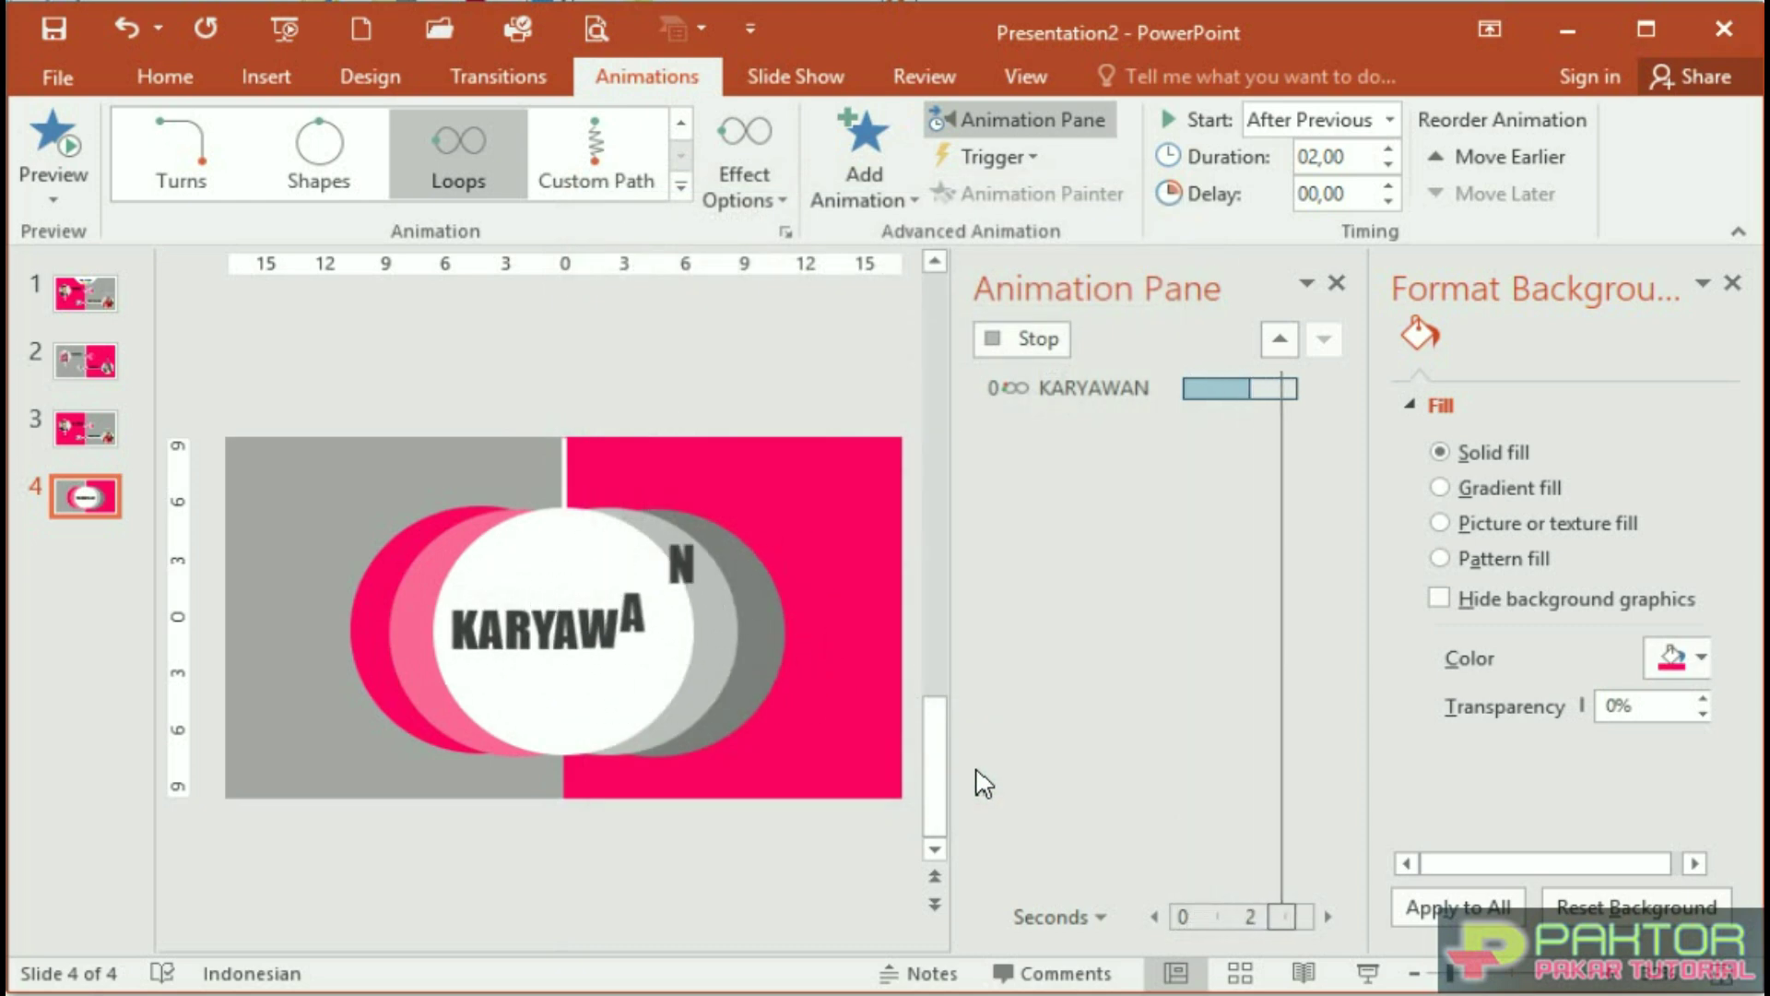
click(54, 138)
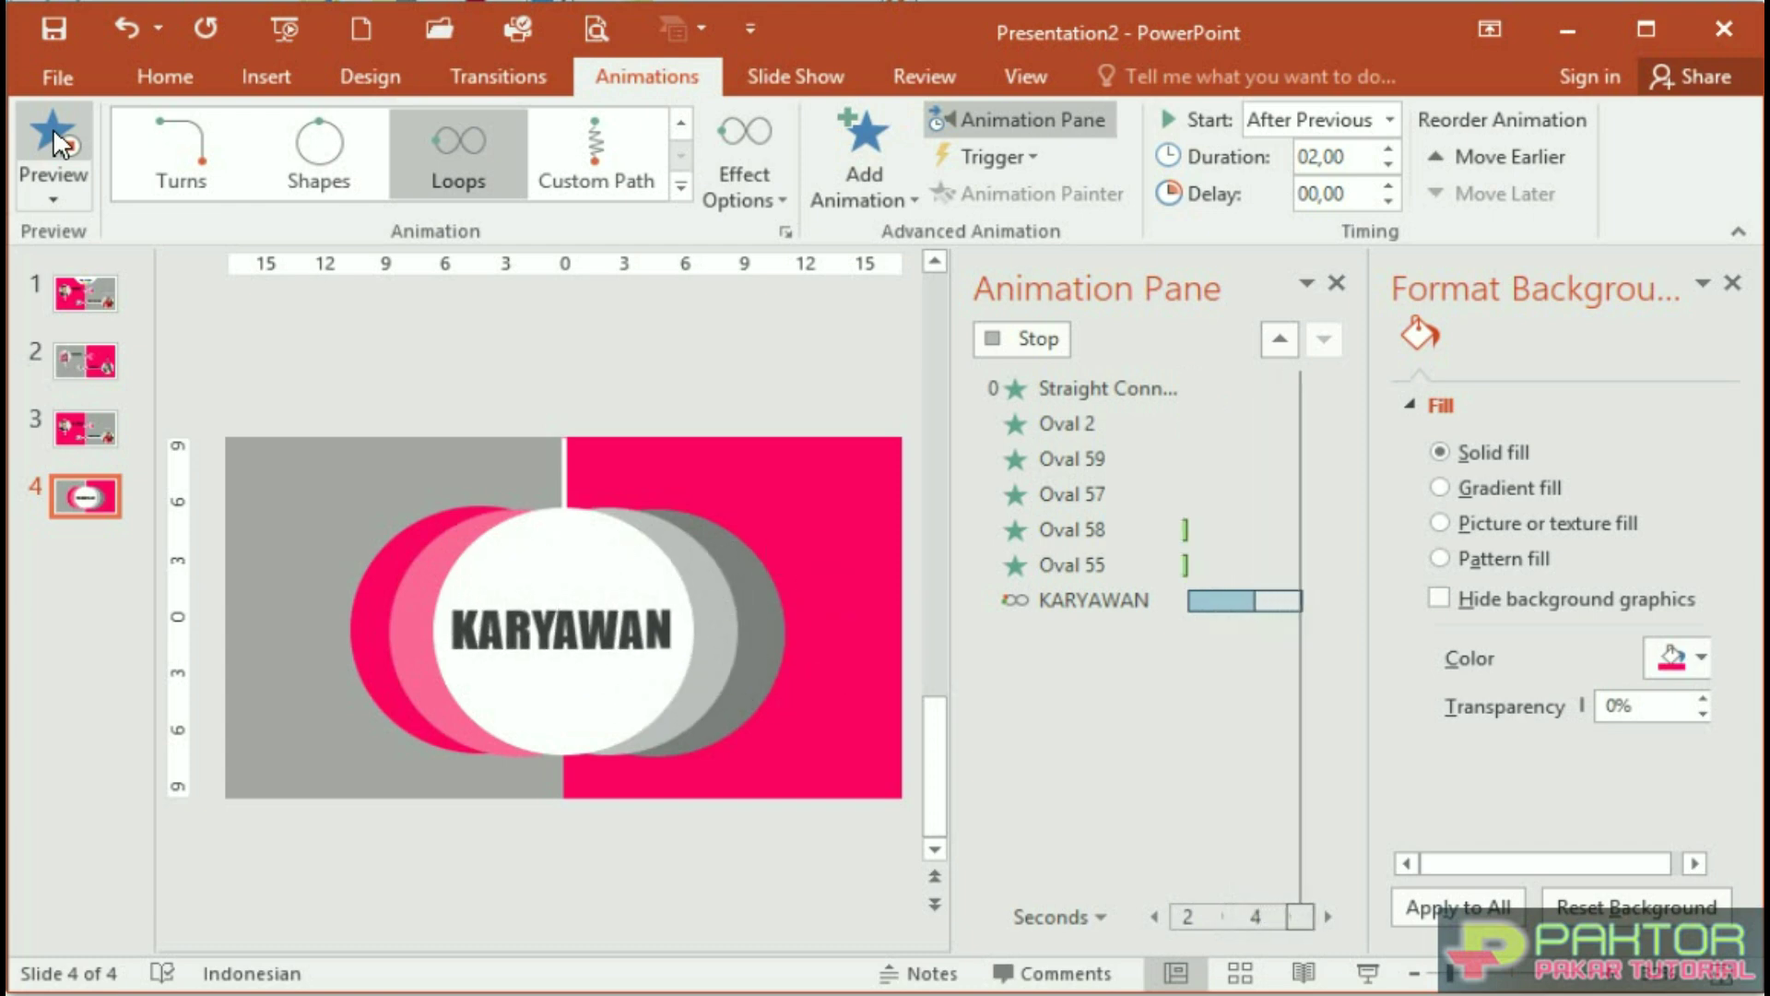
click(435, 577)
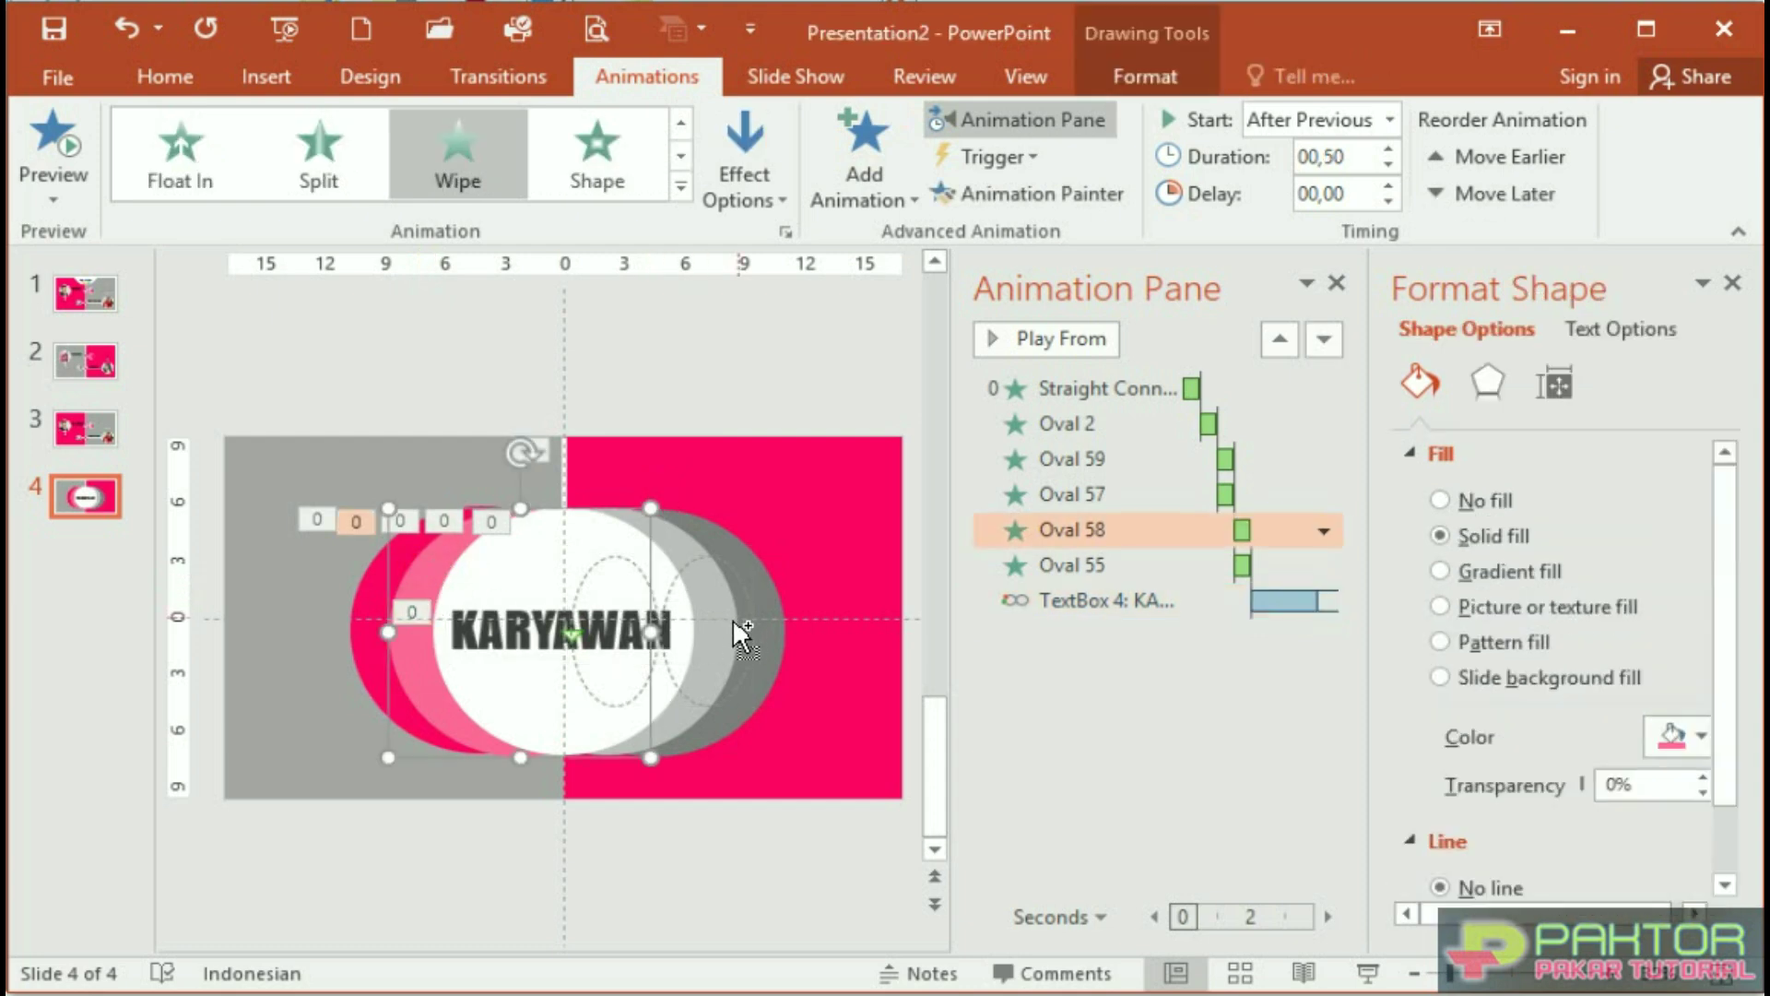
Move the Oval 58 and 55 animations after Oval 2, preview, then run the slide show from slide 1
shift+click(705, 636)
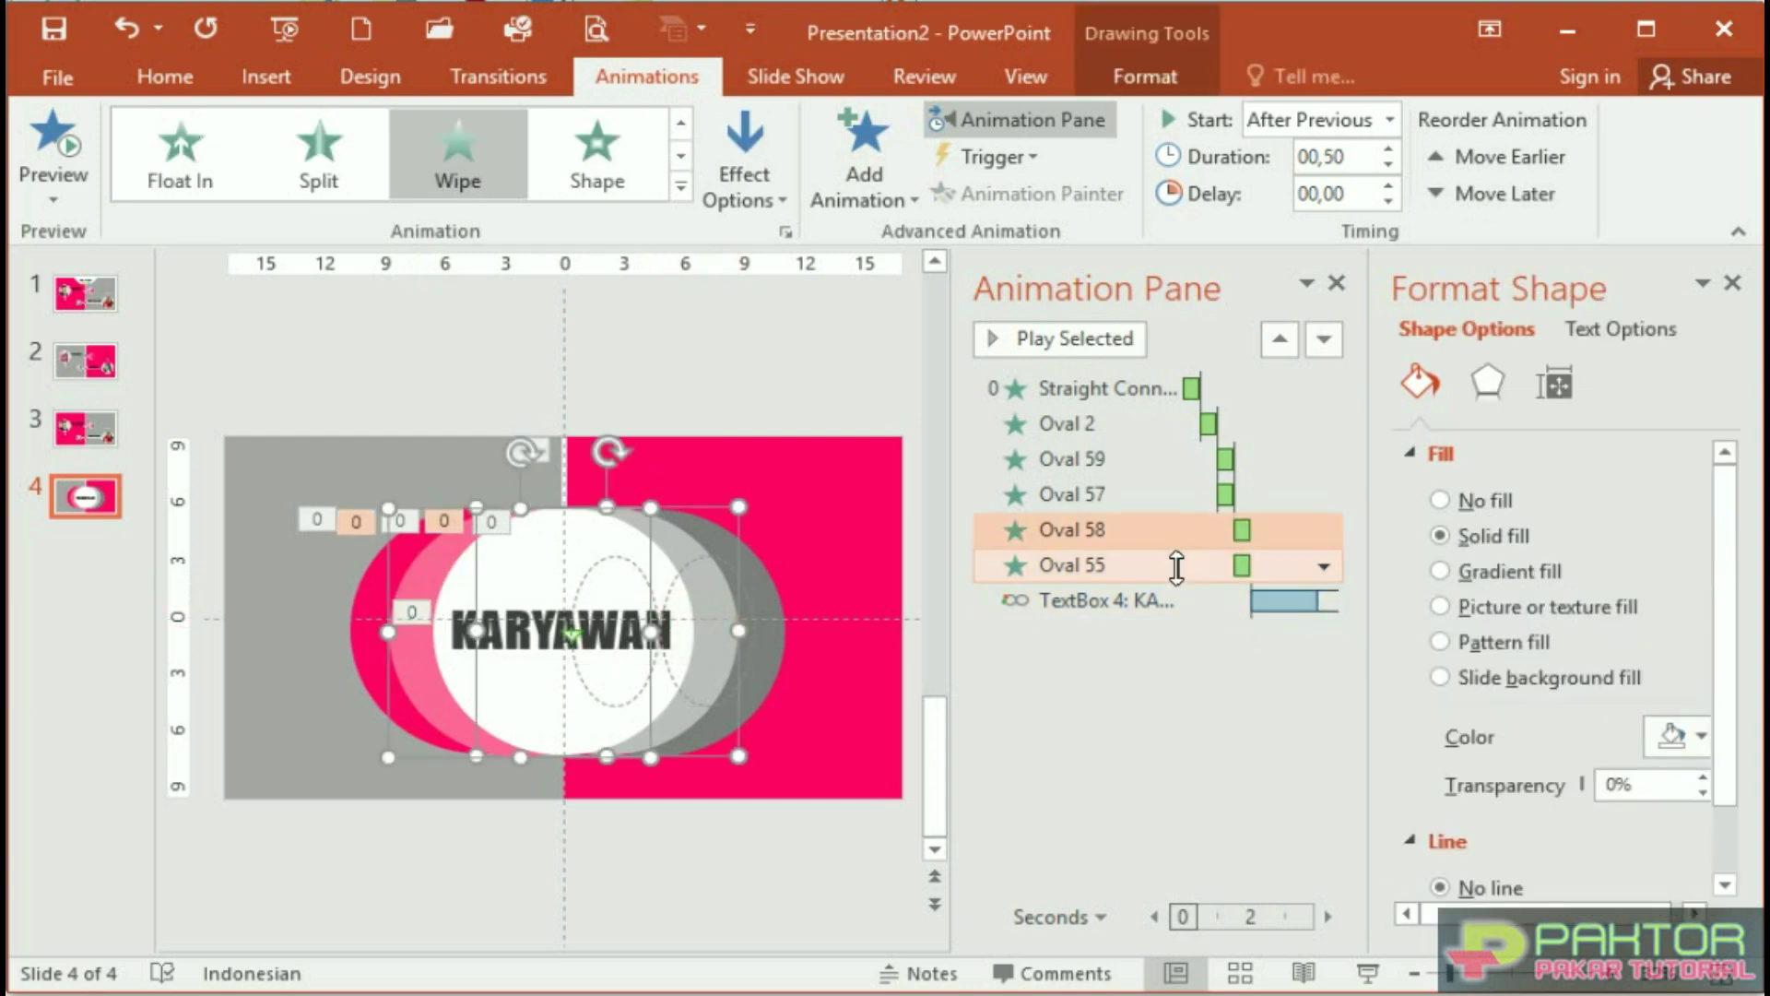
click(1168, 539)
drag(1170, 516, 1185, 458)
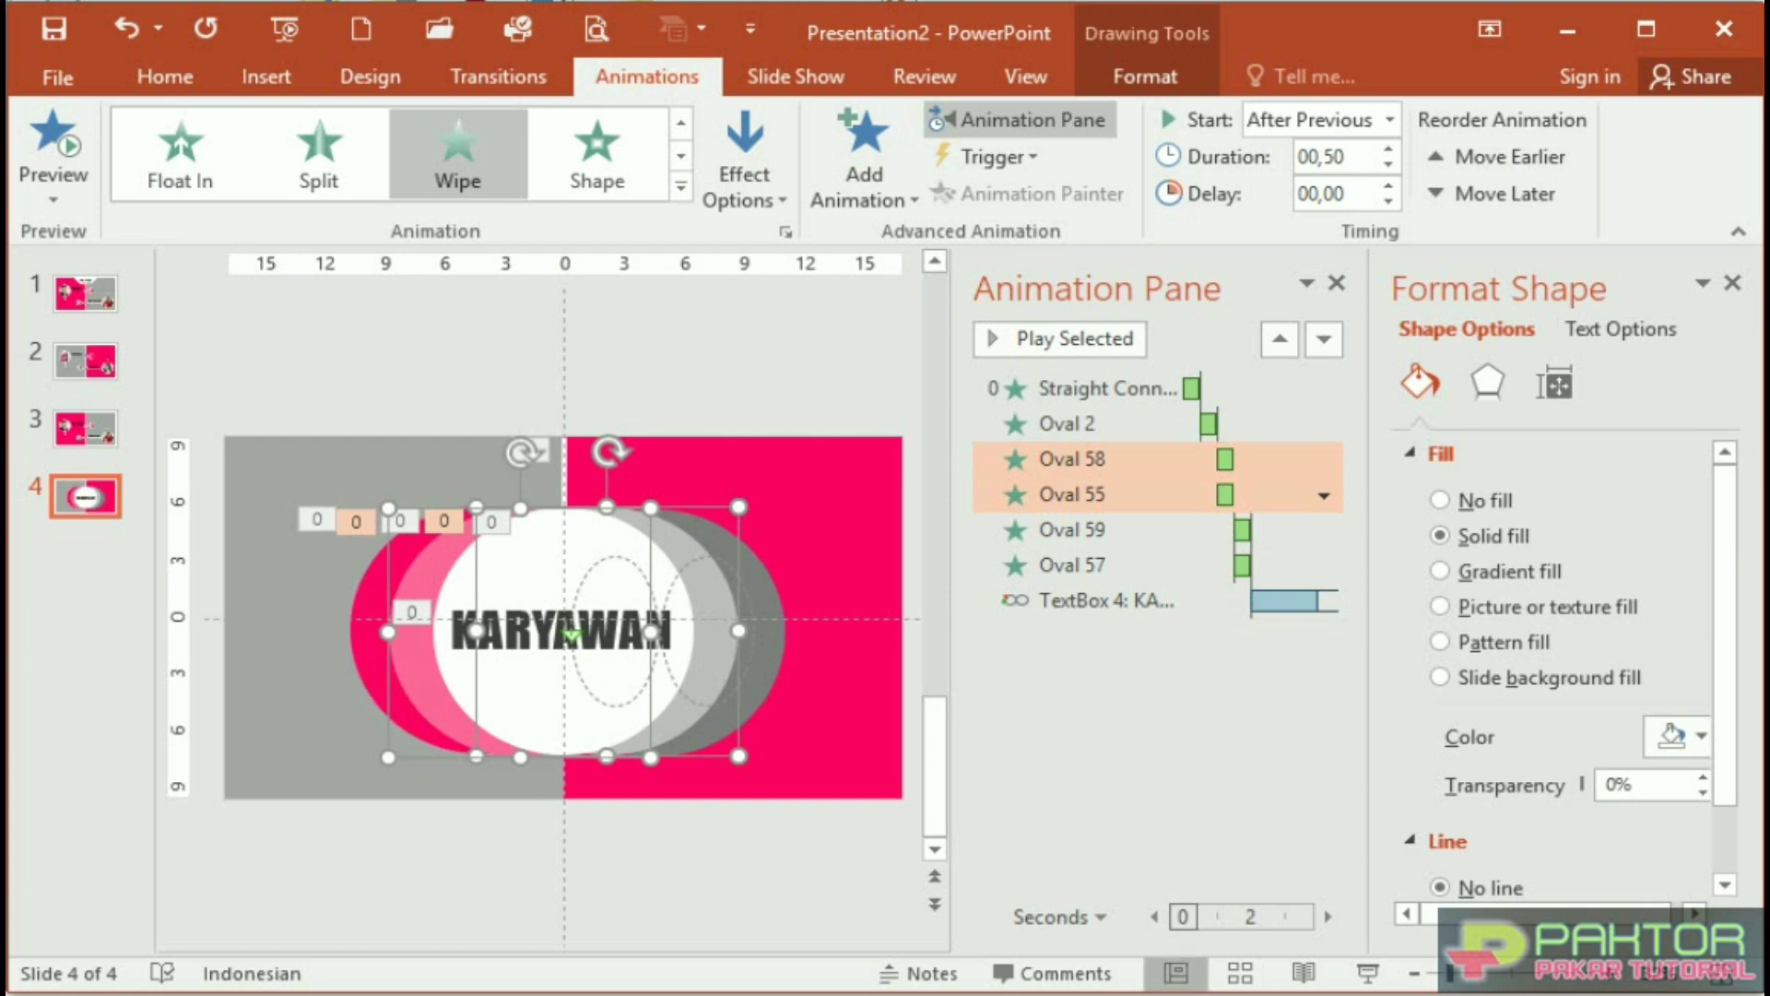
click(56, 148)
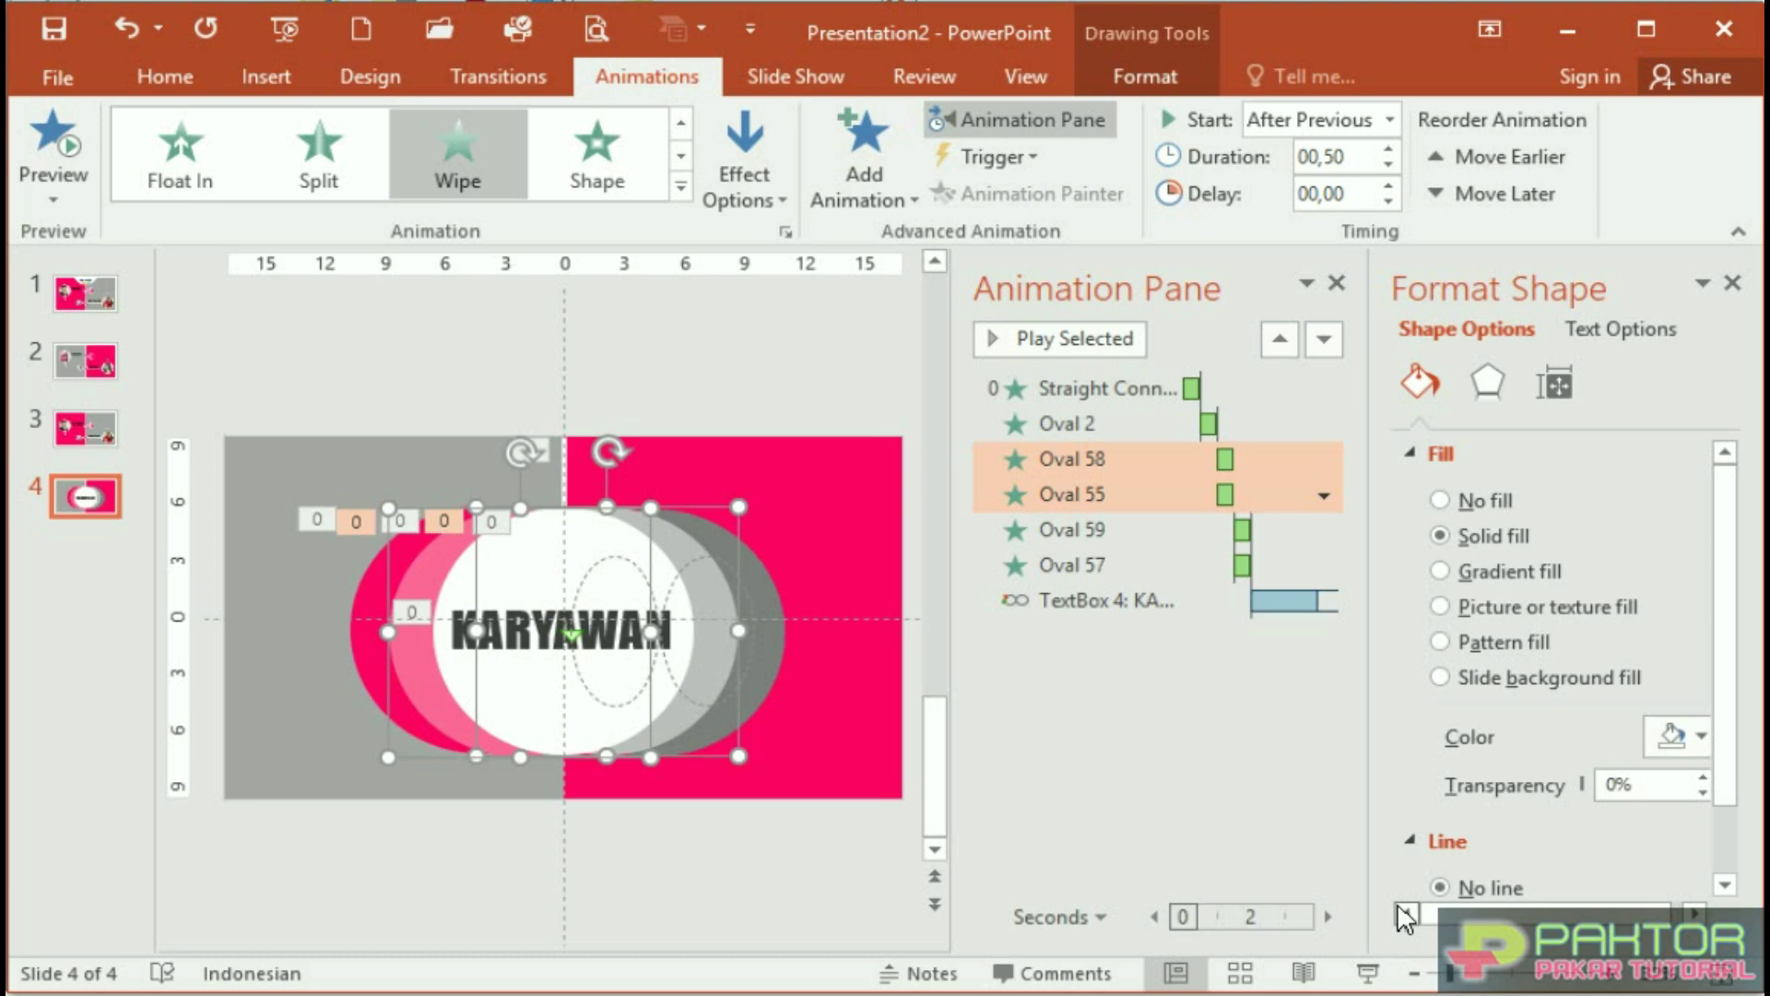
click(95, 307)
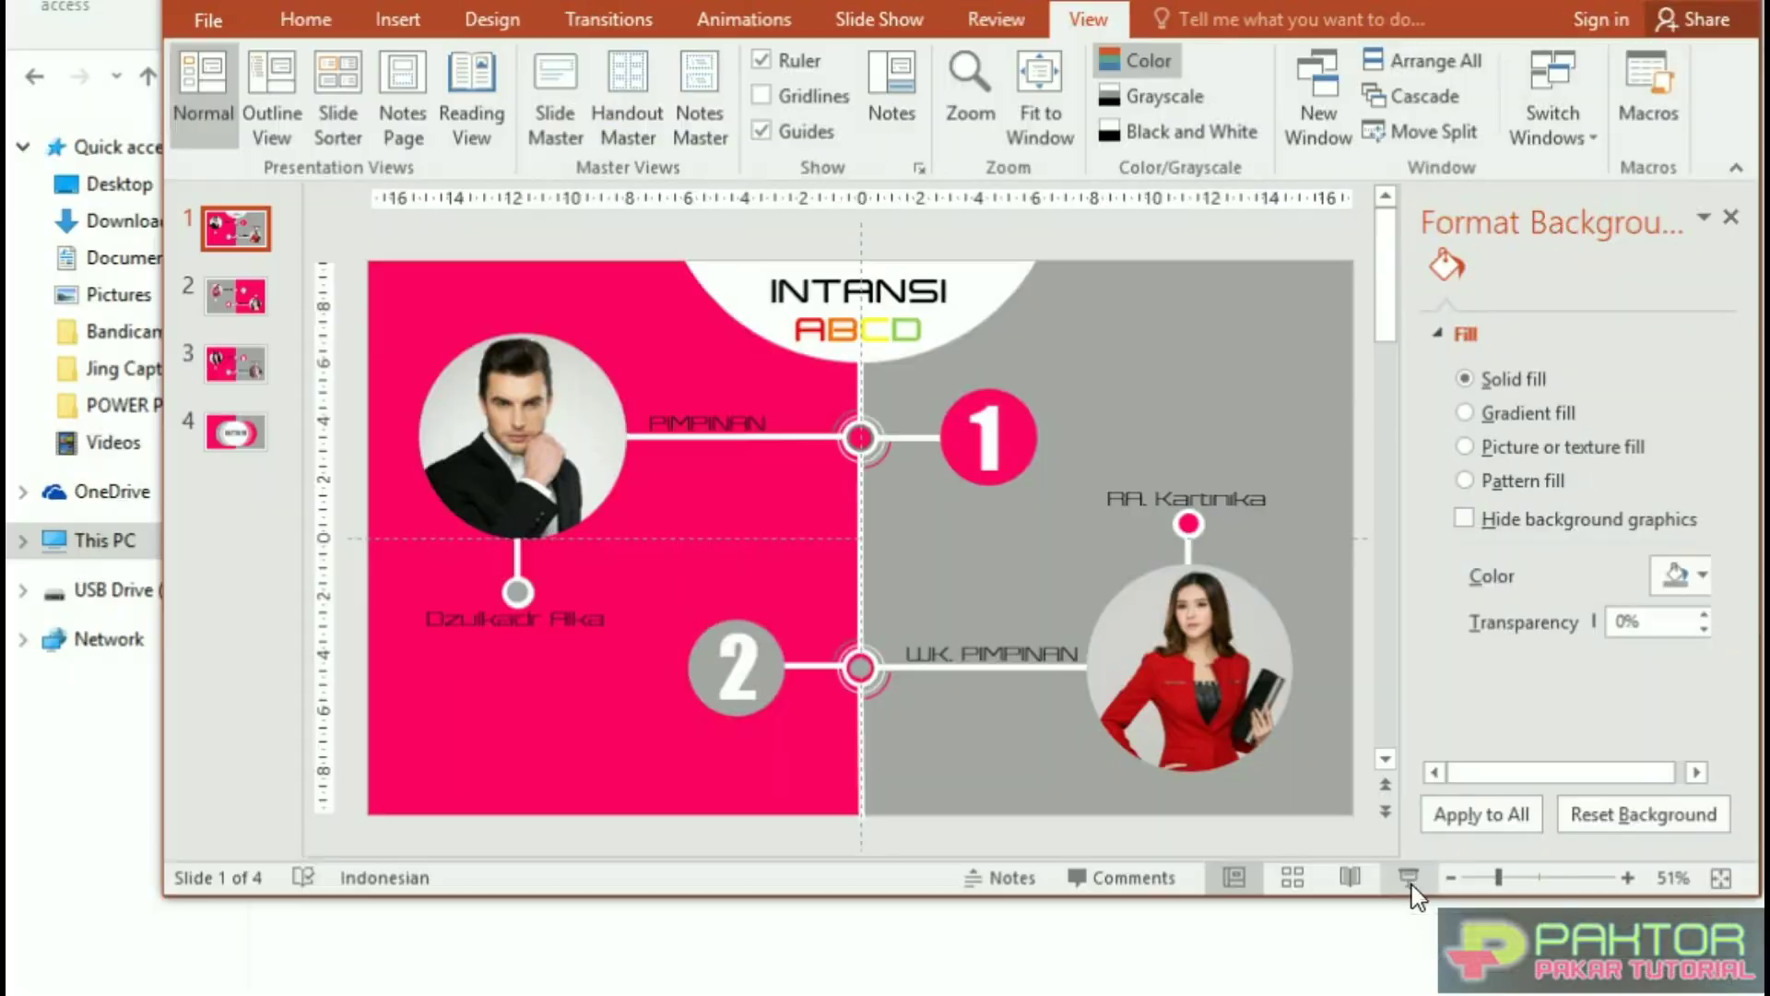
click(1411, 880)
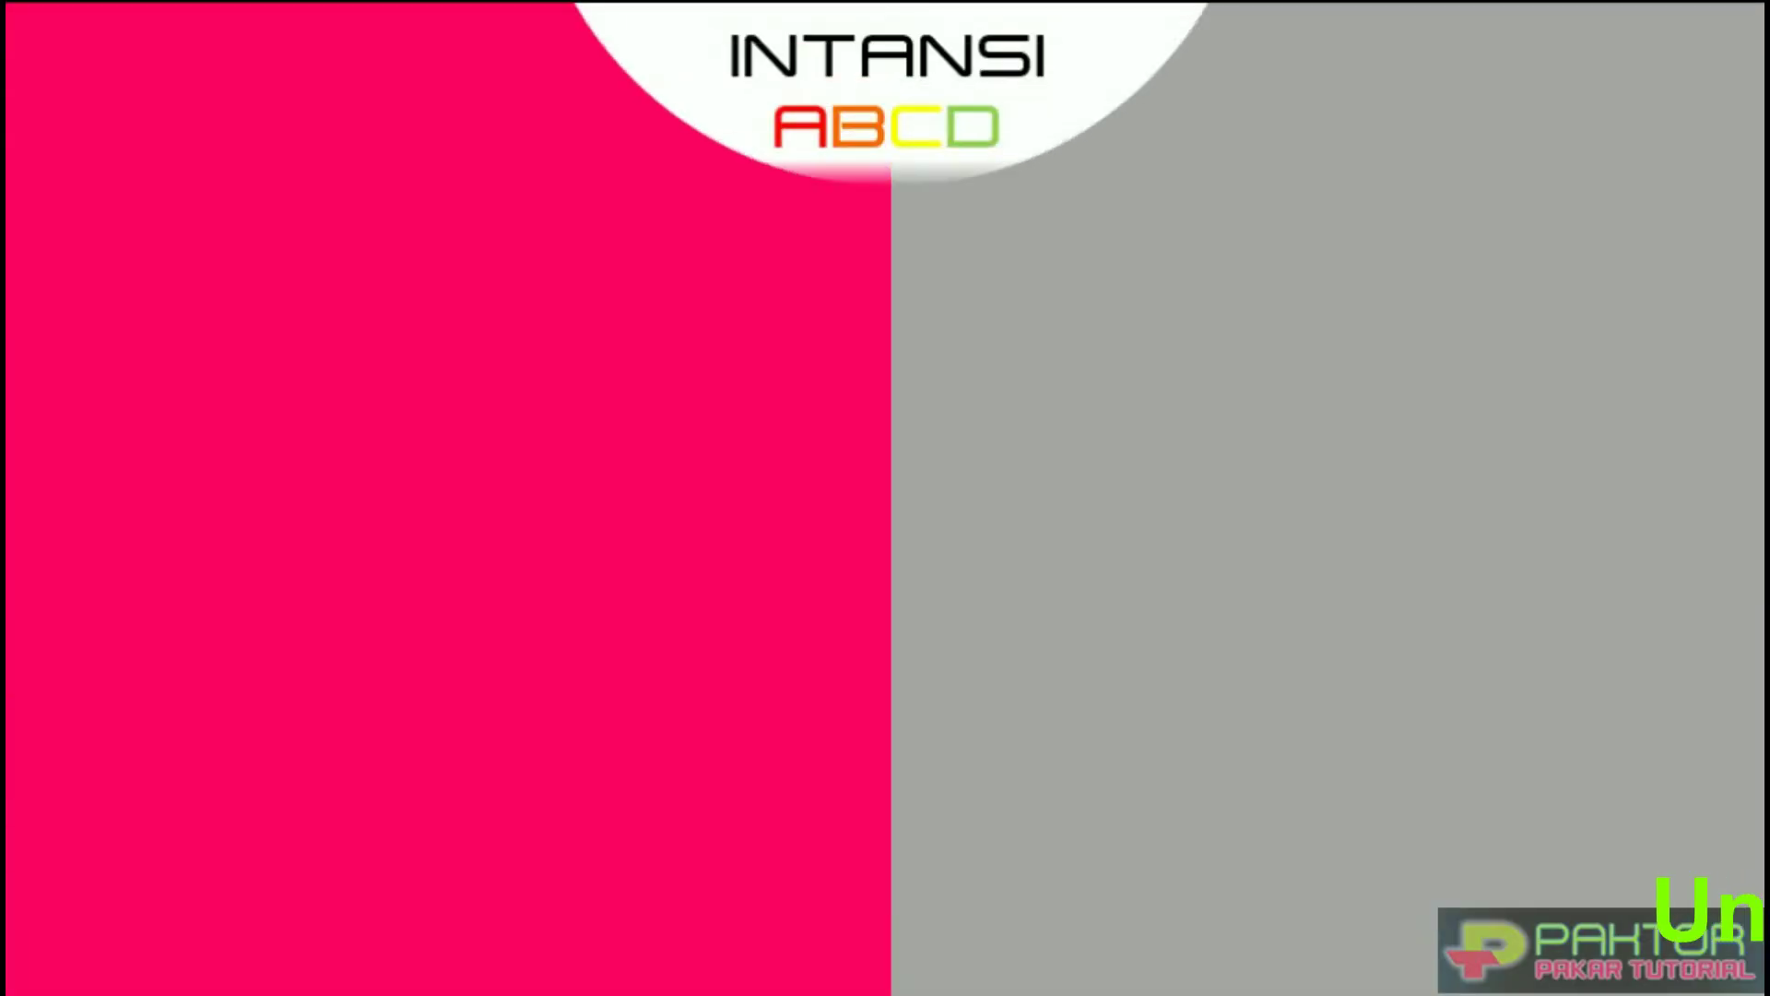